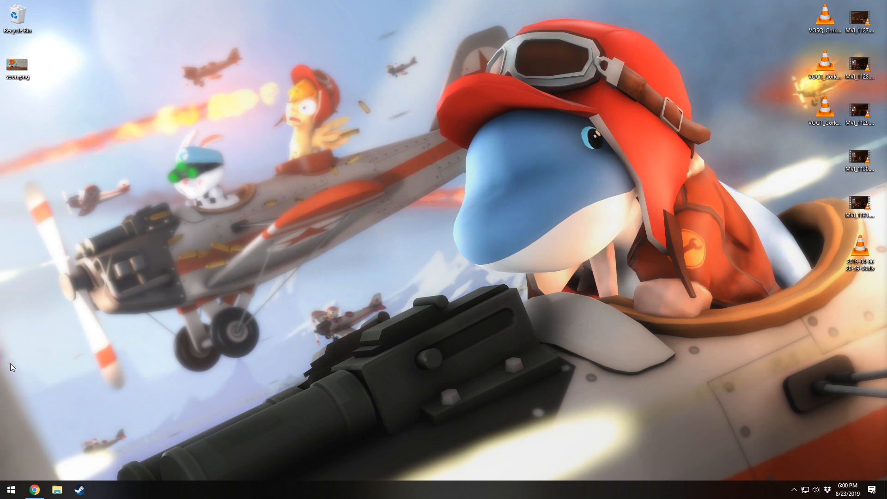
- Bring up the SourceFilmMaker YouTube channel in a maximized Chrome window and look through its Valve Tutorials row up to the lighting tutorial
left_click(35, 491)
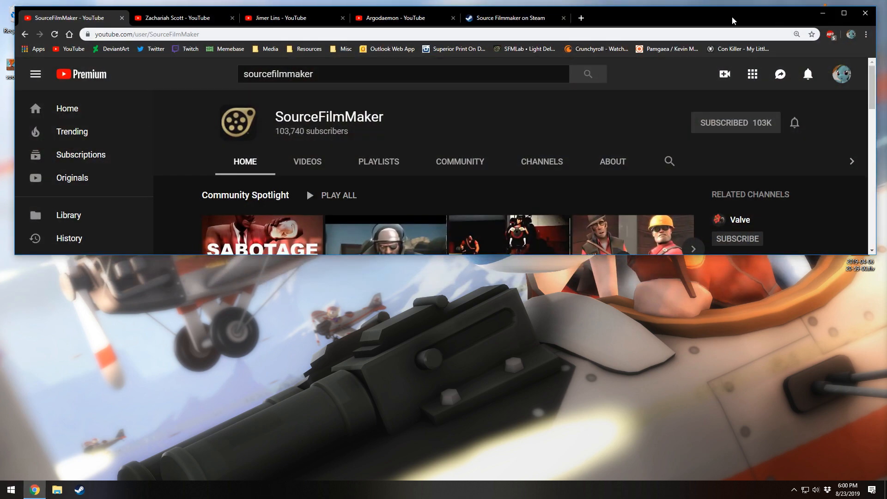
double_click(657, 17)
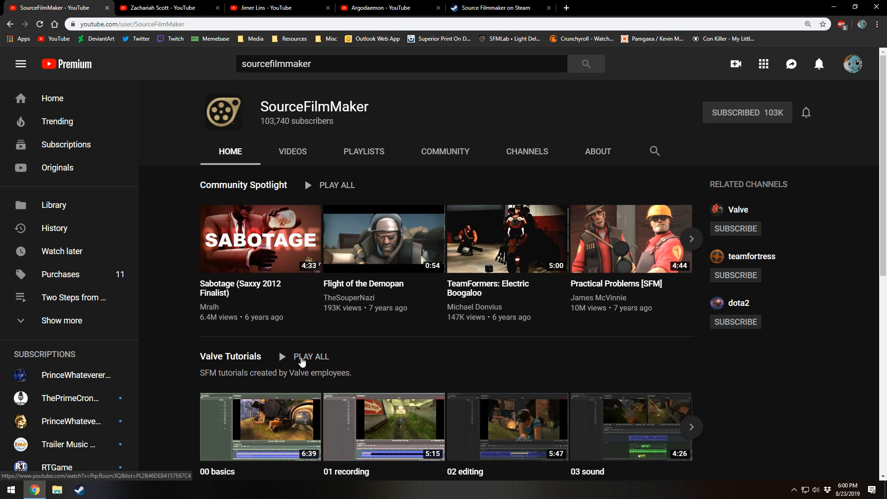
scroll(302, 362, "down", 1)
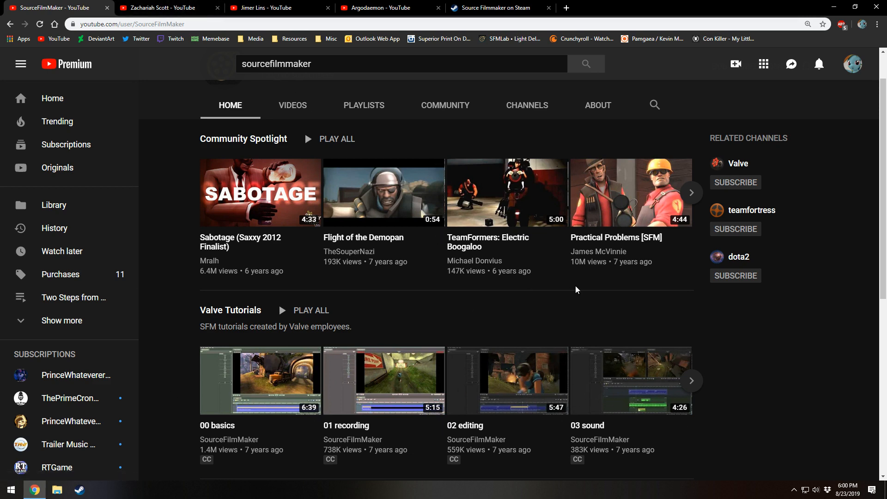
left_click(692, 381)
left_click(692, 381)
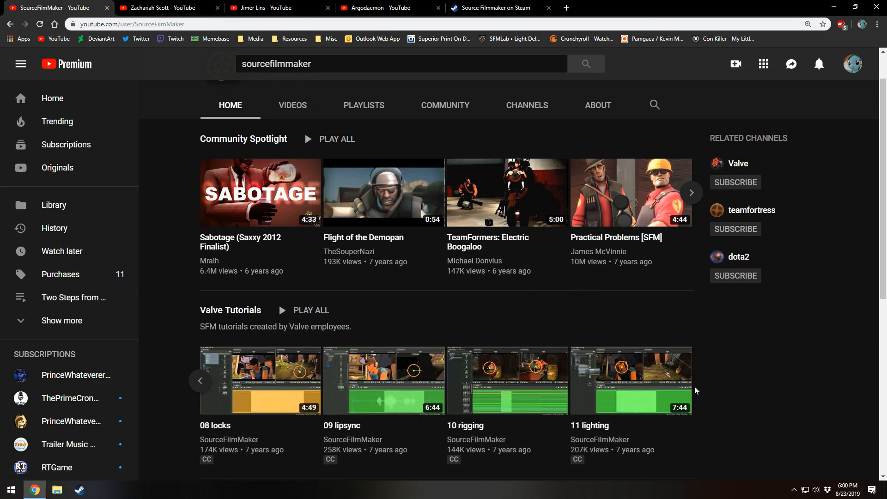
scroll(679, 388, "down", 1)
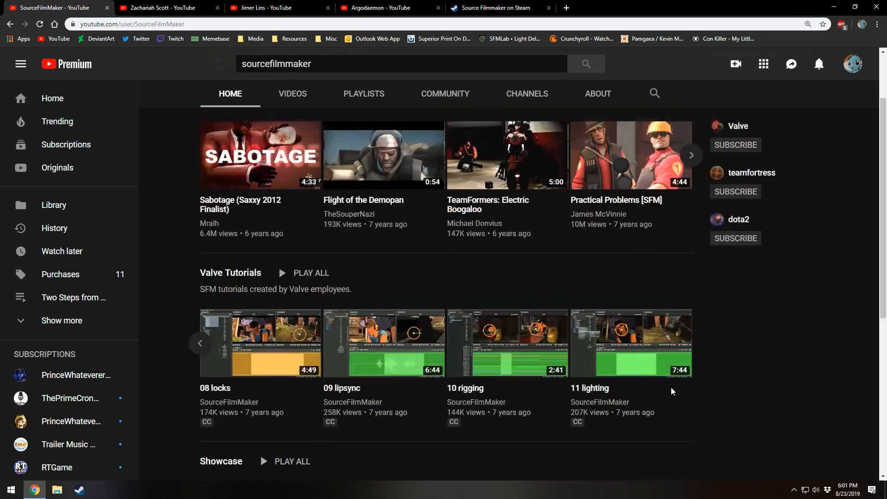
- Open the SourceFilmMaker channel's full list of uploaded videos and look over the numbered tutorials
scroll(452, 360, "up", 2)
left_click(293, 155)
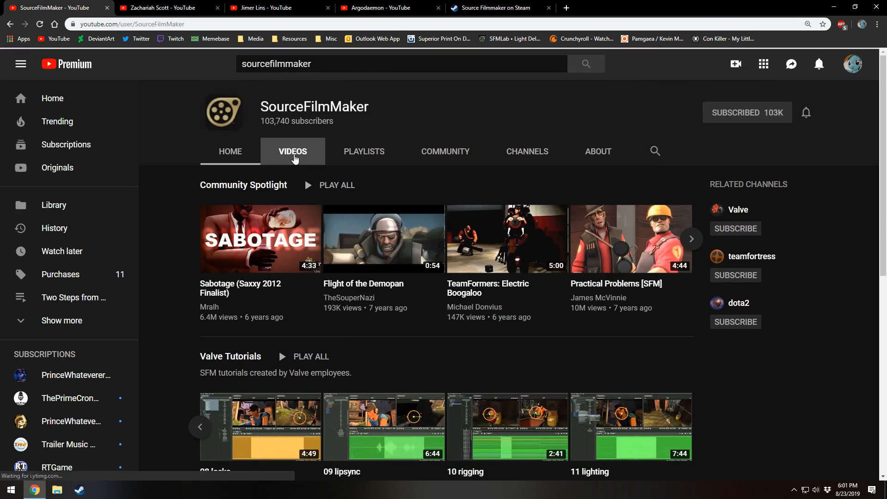
scroll(351, 282, "down", 2)
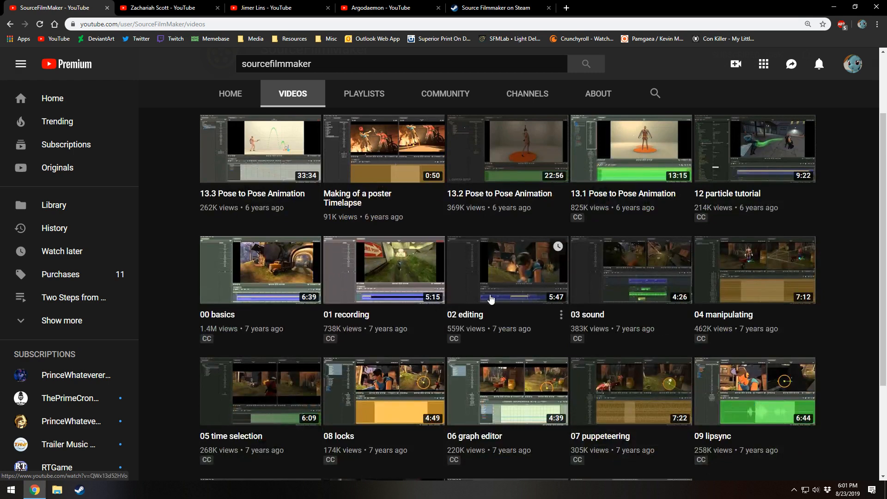
scroll(490, 300, "up", 1)
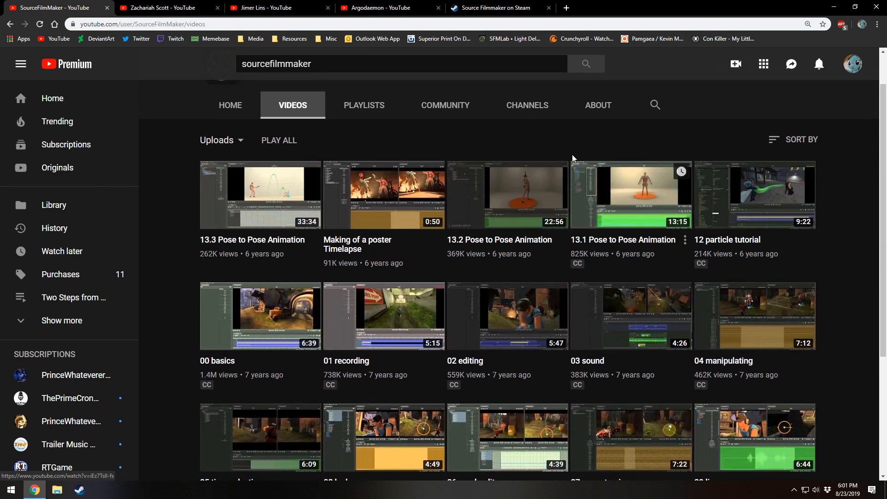
- View the second open YouTube channel, then browse the uploaded Source Filmmaker Tip of the Day videos on the third one
key("ctrl+Tab")
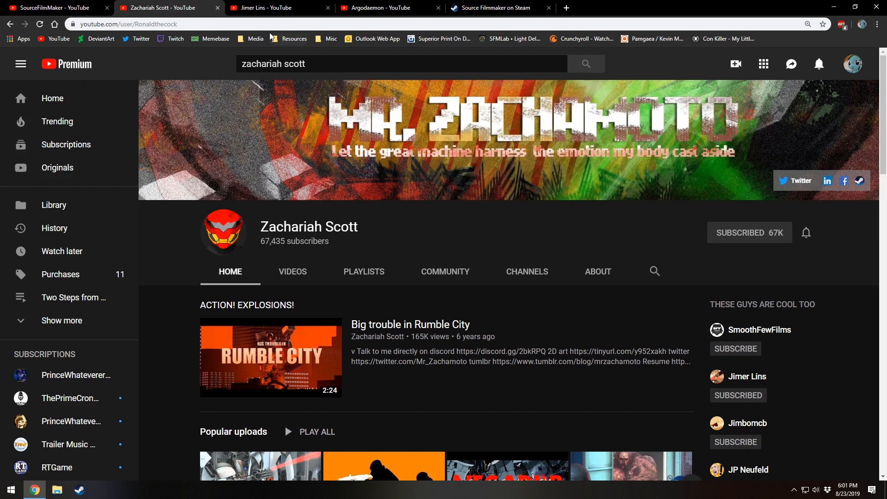
left_click(273, 15)
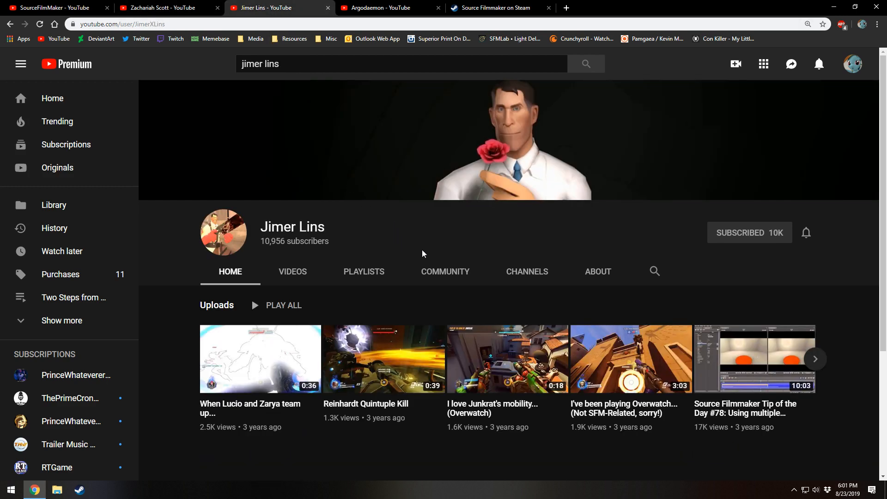
scroll(422, 253, "down", 2)
scroll(422, 253, "down", 2)
left_click(293, 180)
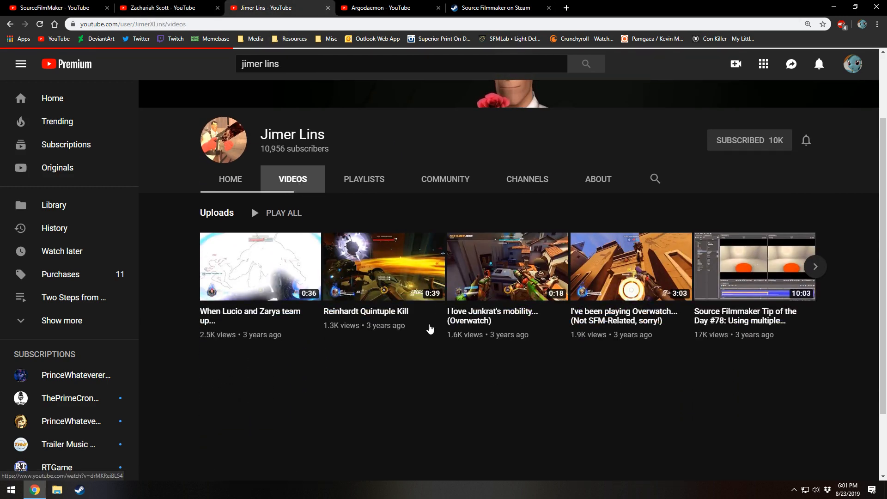
scroll(434, 348, "down", 5)
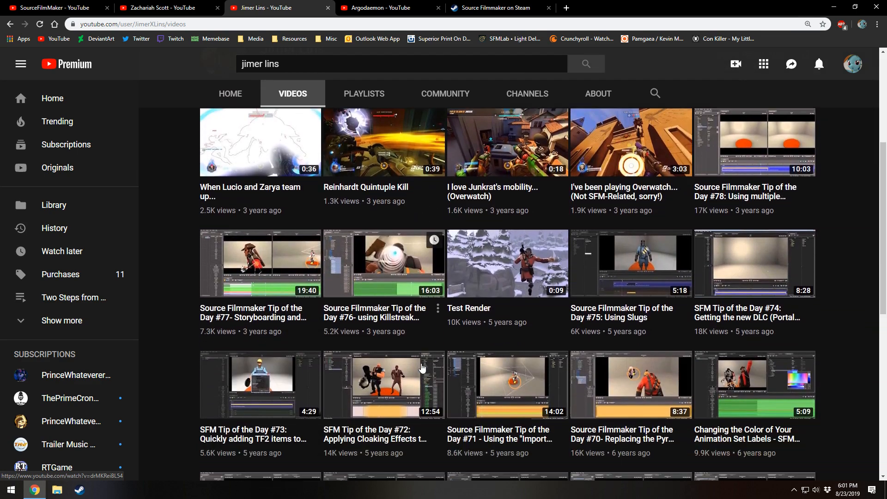
scroll(508, 348, "down", 4)
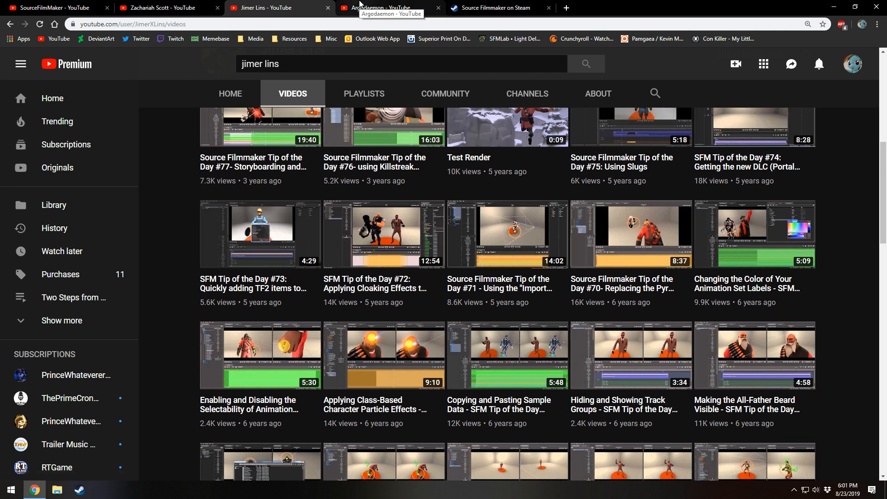
- Switch to the Argodaemon YouTube channel and find the tutorial playlists in its Helpful Stuff section
left_click(360, 4)
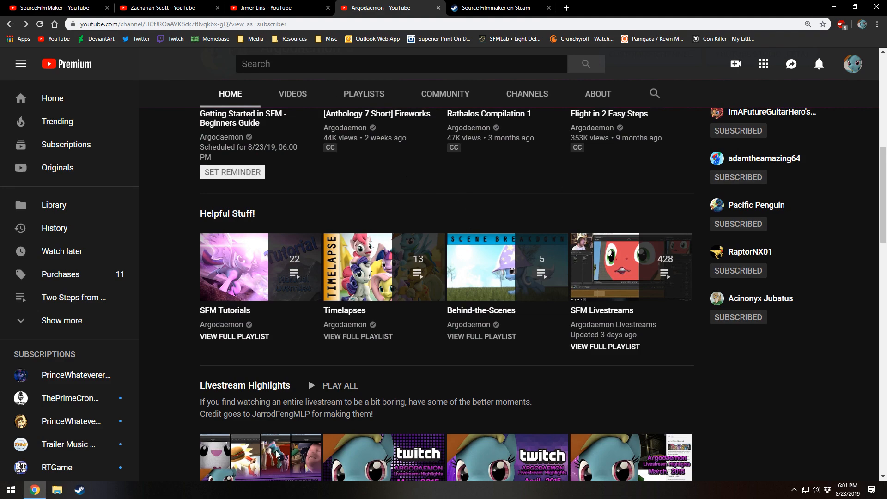
scroll(323, 250, "up", 7)
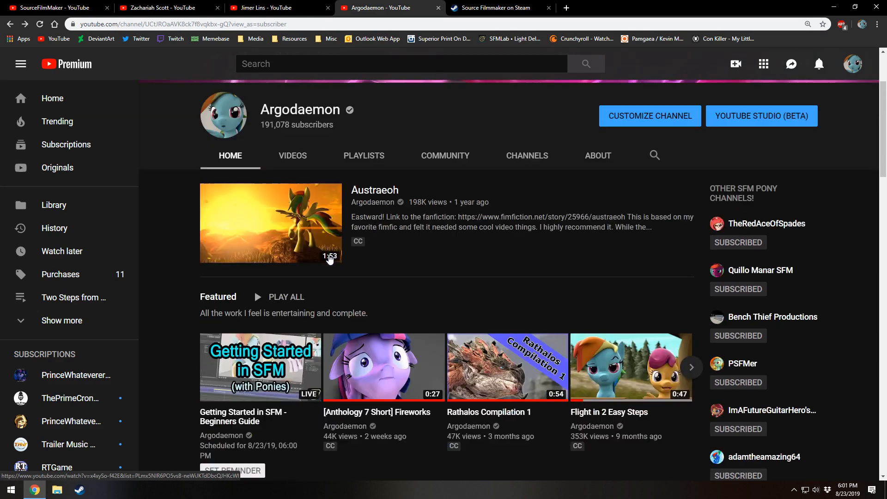
scroll(328, 254, "down", 11)
scroll(239, 234, "up", 1)
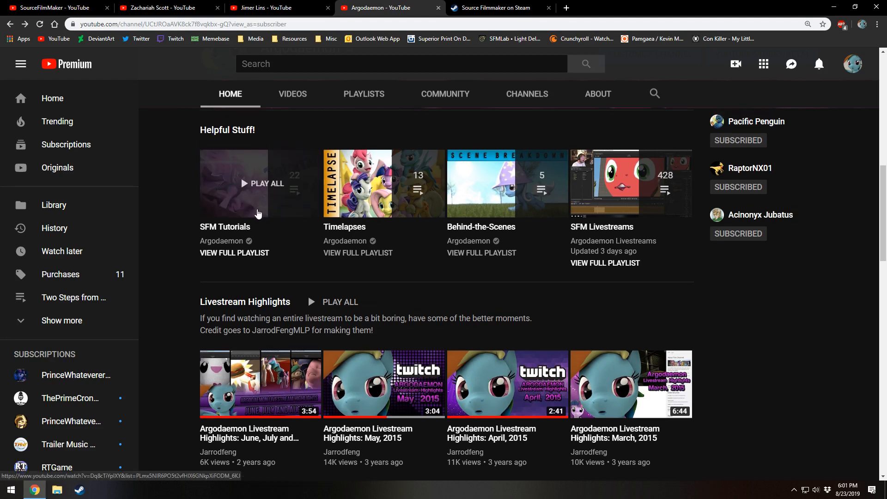
scroll(204, 277, "up", 1)
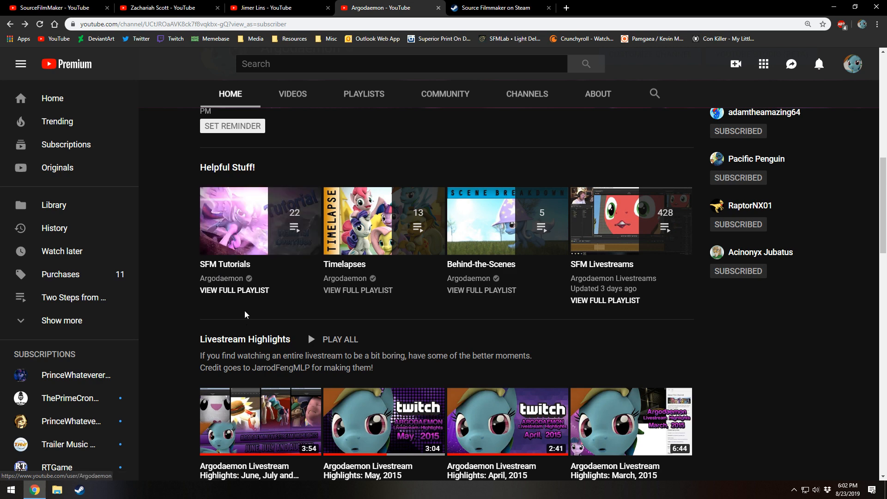
- Open the full SFM Tutorials playlist and look through its videos down to the end of the list
left_click(245, 291)
scroll(471, 282, "down", 14)
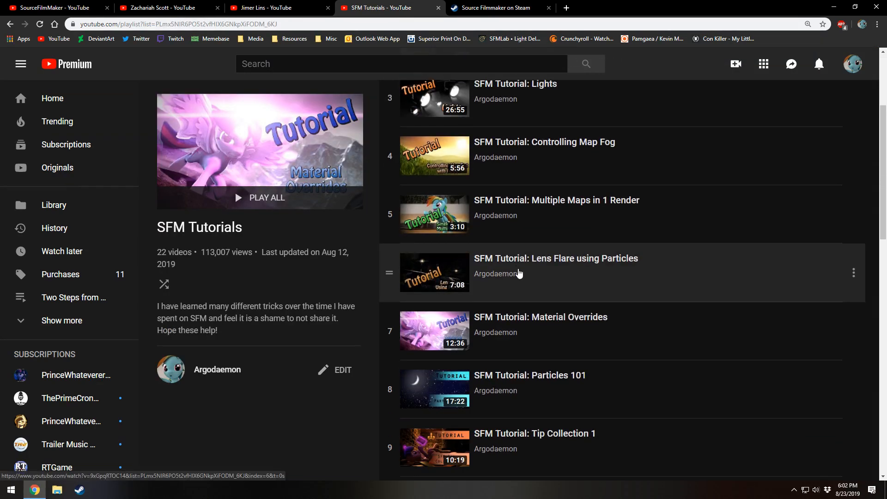
scroll(589, 204, "down", 5)
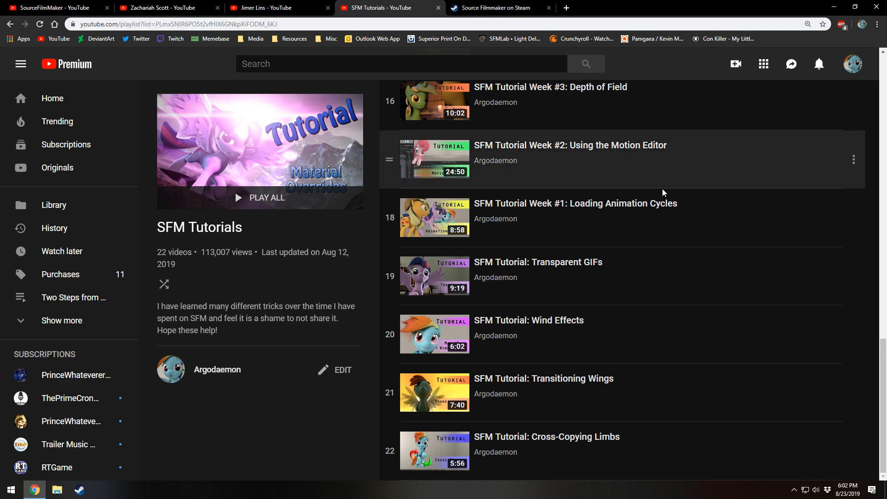
left_click_drag(886, 0, 886, 69)
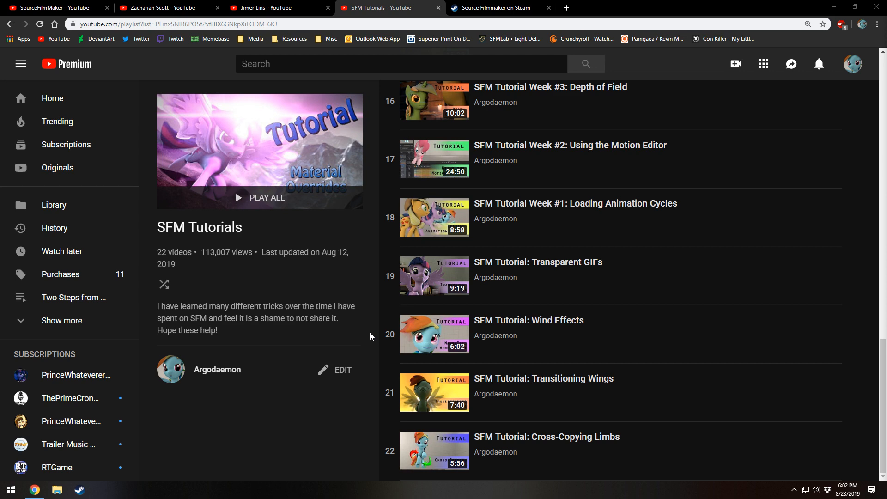
- Show the Source Filmmaker store page on Steam and examine where it is offered for installation
left_click(491, 8)
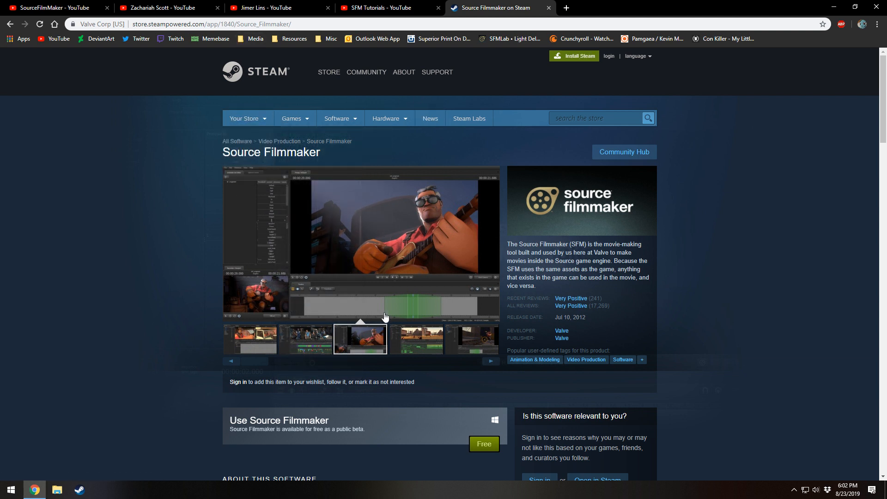
scroll(493, 400, "down", 1)
scroll(554, 393, "up", 1)
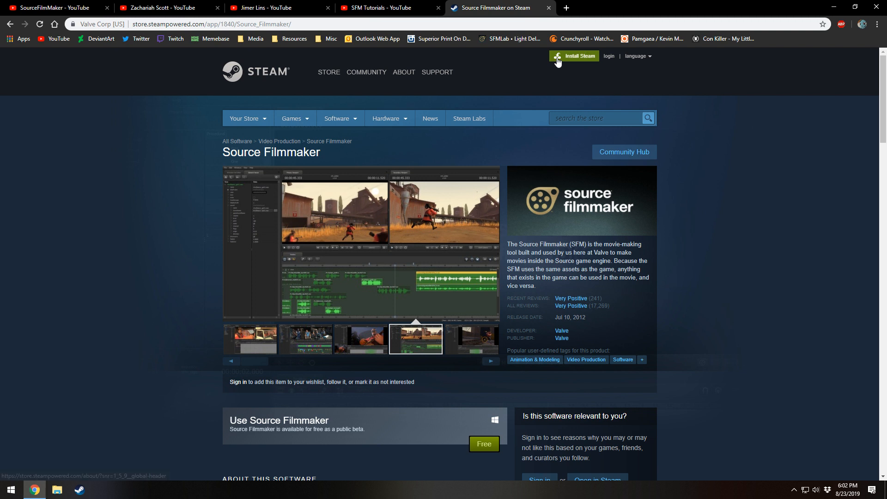
- Close the browser, launch Source Filmmaker through Steam, and open the recent session beginnerstream.dmx
left_click(876, 7)
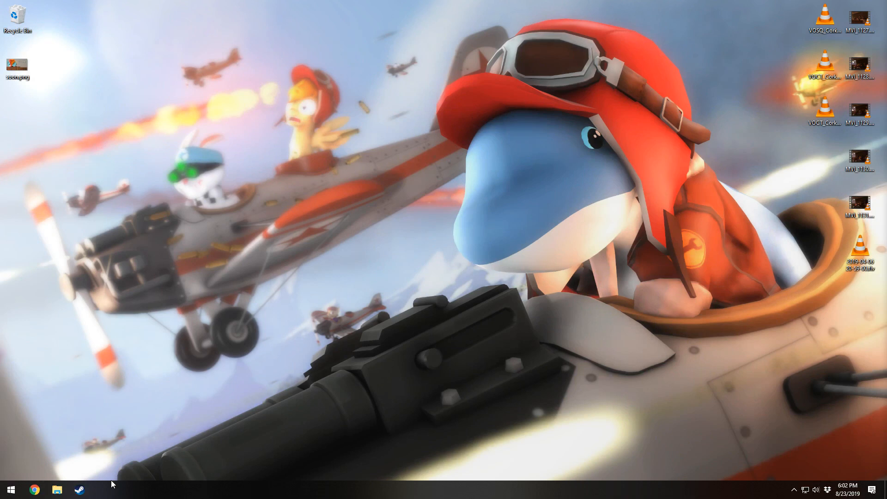
right_click(79, 489)
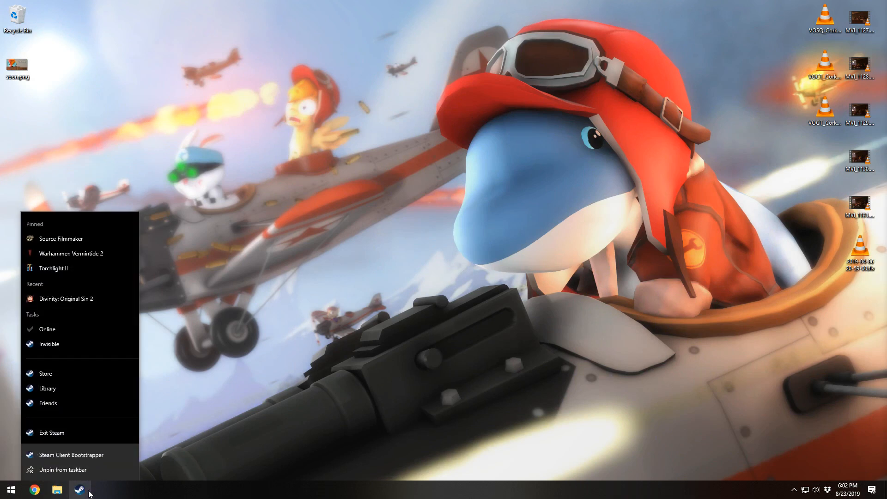
left_click(65, 239)
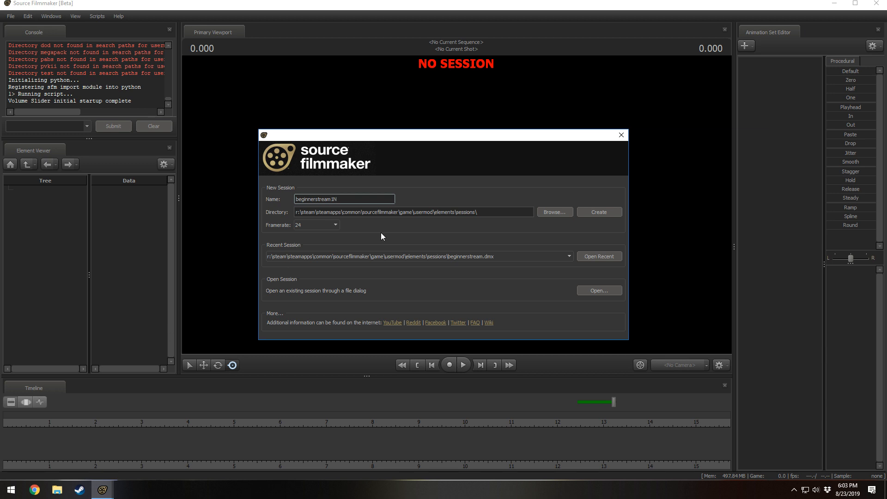
left_click(600, 256)
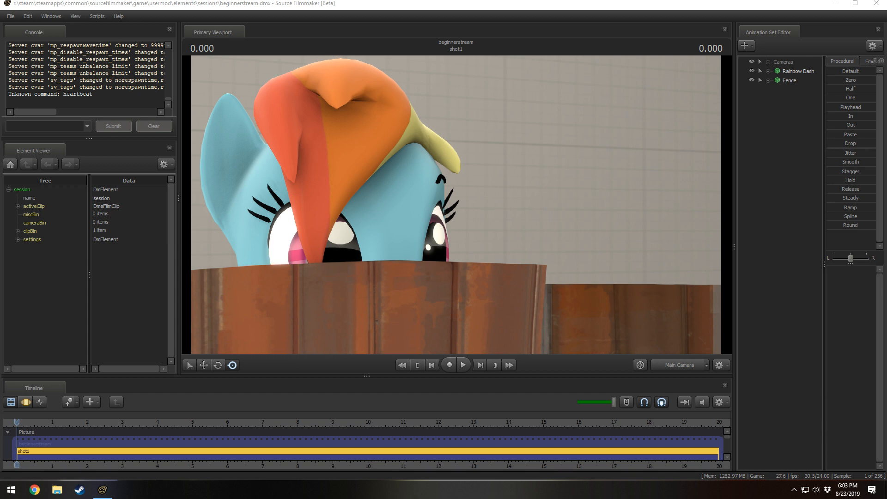
- Switch to the Source Filmmaker Workshop page in Chrome and examine its popular items, tag categories and item search
left_click_drag(886, 166, 378, 1)
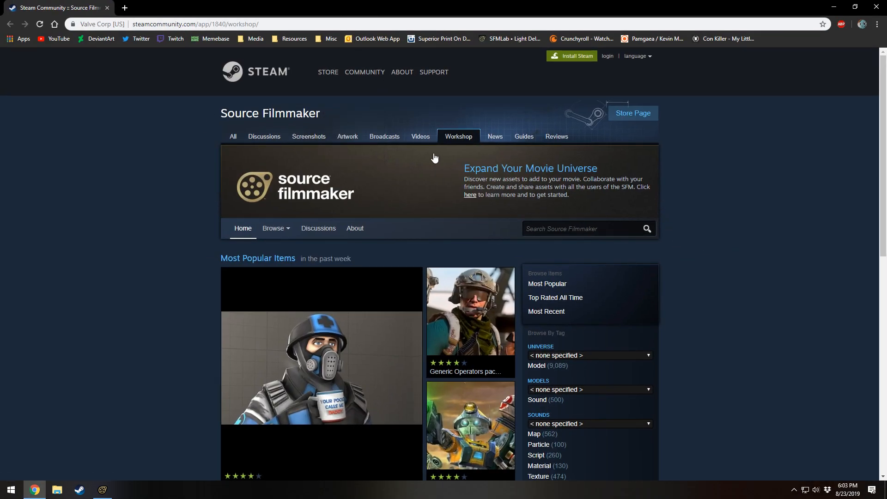
scroll(672, 265, "down", 1)
scroll(674, 277, "down", 2)
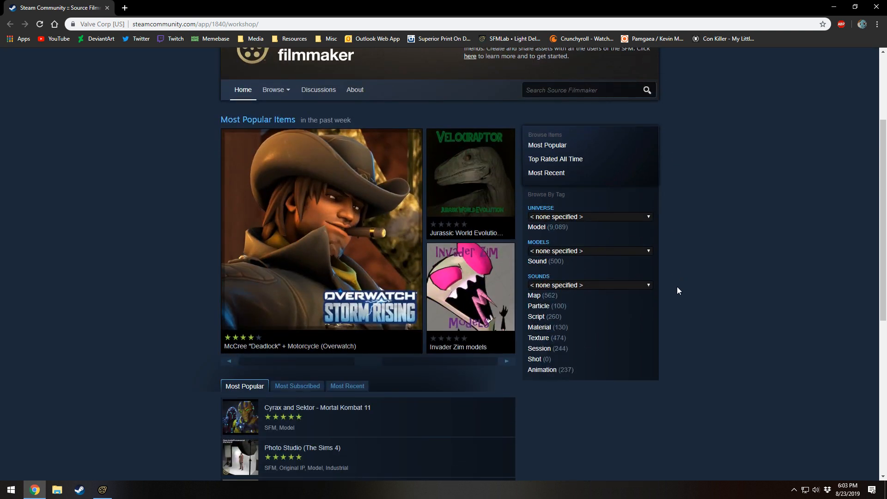
scroll(599, 400, "up", 1)
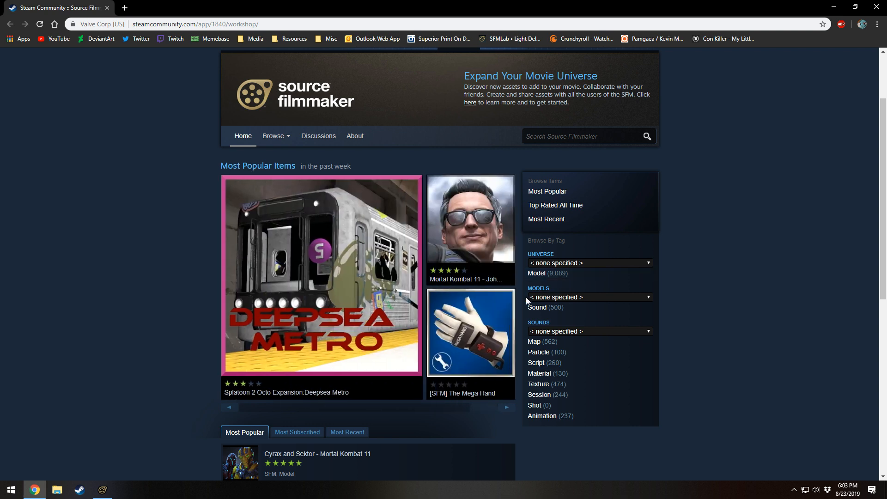
scroll(522, 299, "down", 1)
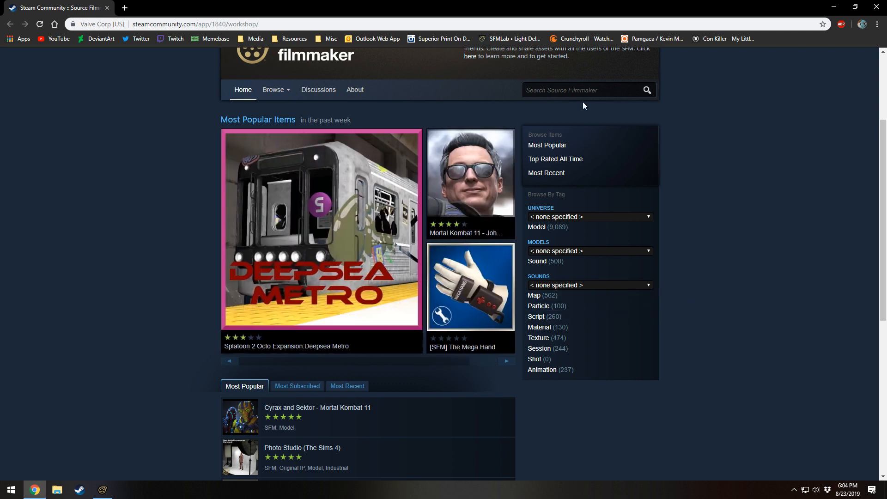
left_click(580, 91)
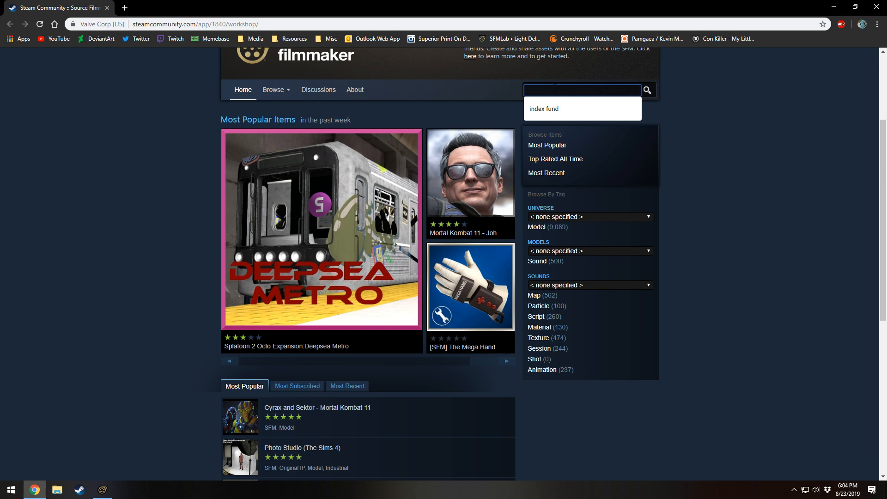
left_click(772, 139)
scroll(633, 273, "up", 1)
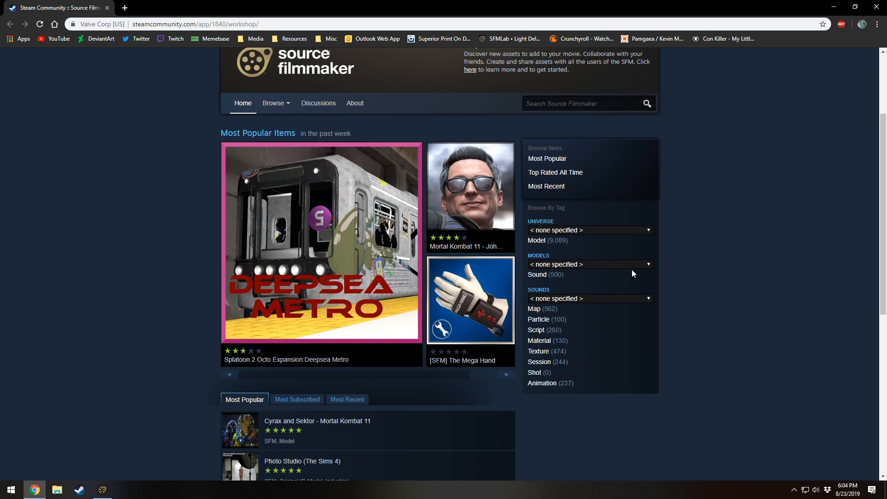
scroll(646, 272, "up", 3)
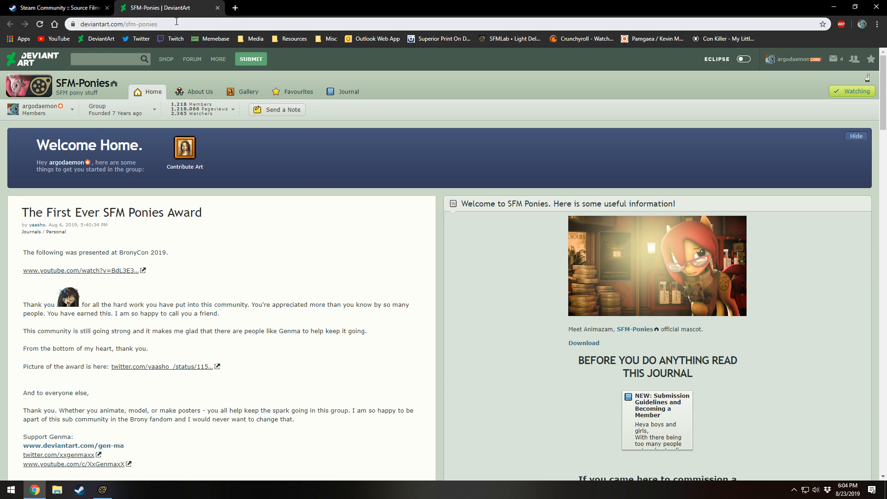
- Look through the SFM-Ponies group page on DeviantArt, open its SFM Resource gallery folder and browse the models down the page
scroll(376, 257, "down", 3)
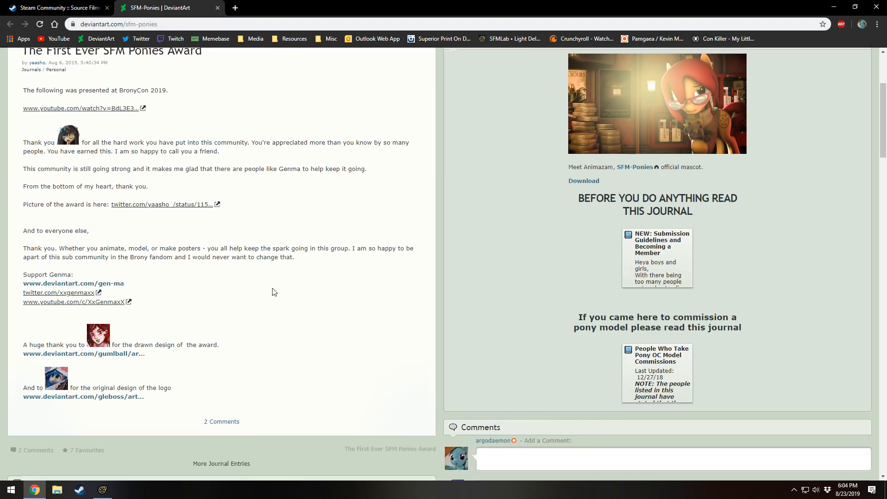
scroll(273, 288, "down", 7)
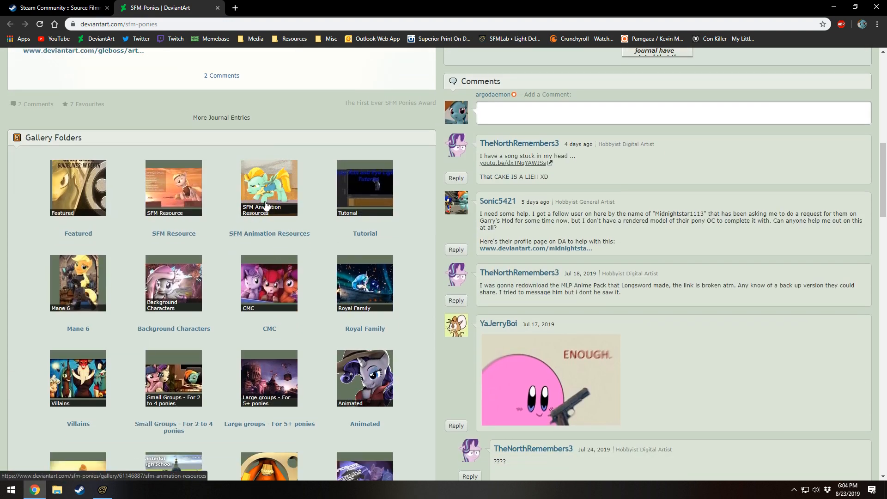
left_click(171, 189)
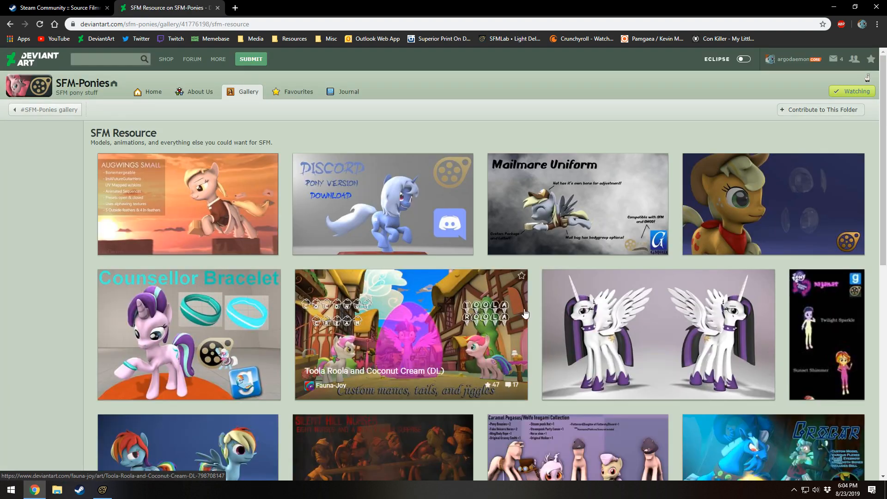
scroll(525, 313, "down", 20)
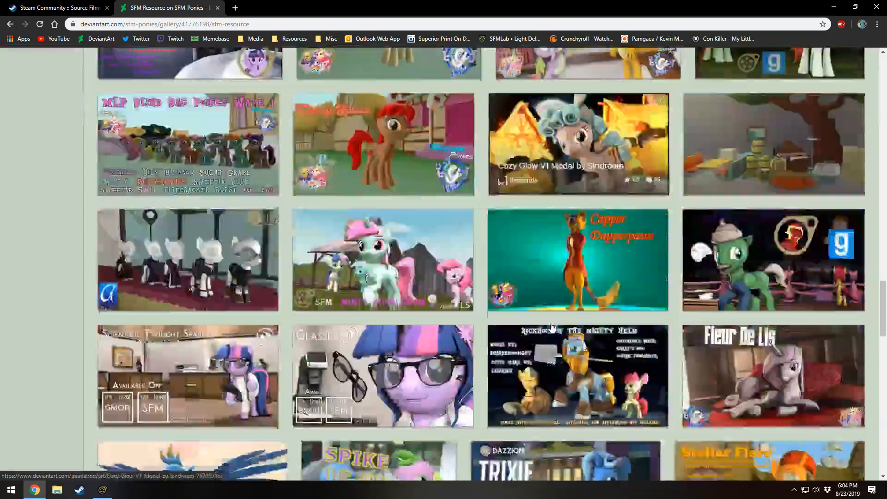
scroll(552, 327, "down", 20)
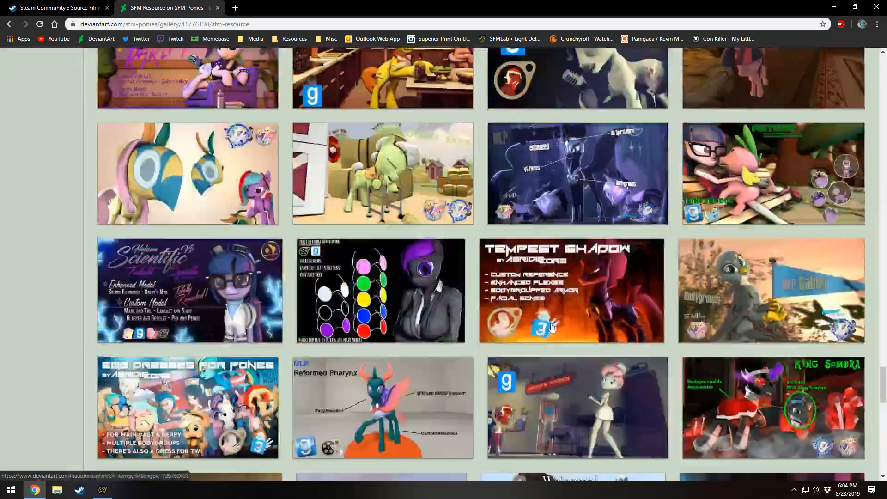
scroll(552, 327, "down", 20)
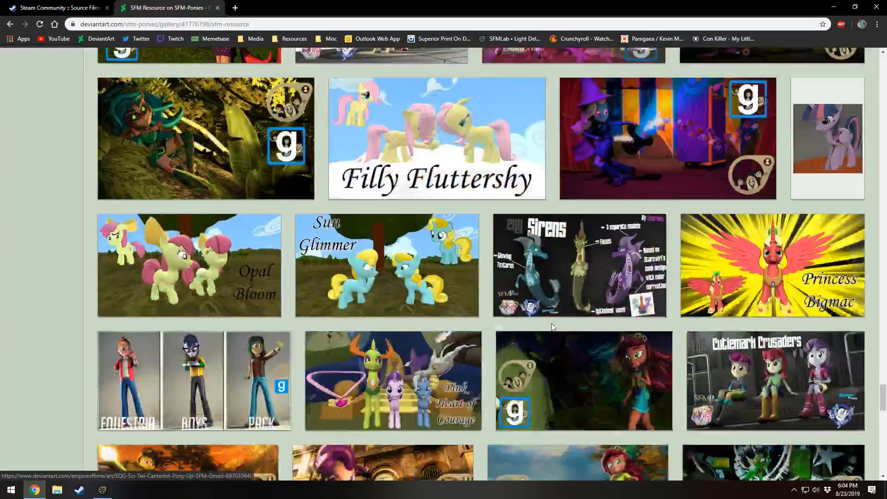
scroll(552, 327, "down", 20)
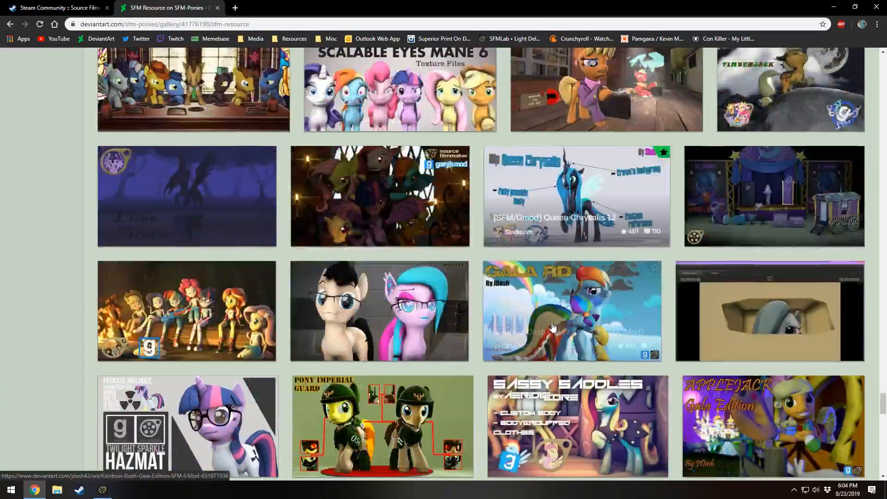
scroll(552, 327, "down", 4)
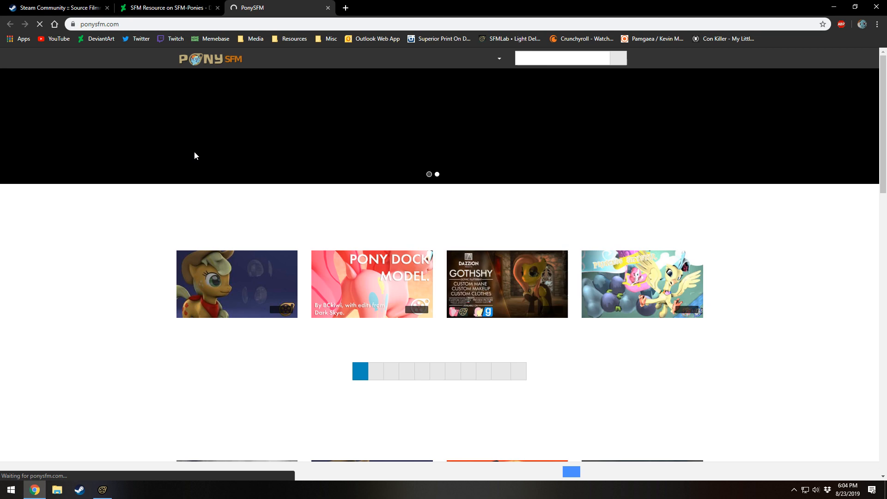
- Look over the submissions on ponysfm.com and list its Models category, closing the PonySFM and SFM-Ponies pages when done
scroll(550, 194, "down", 6)
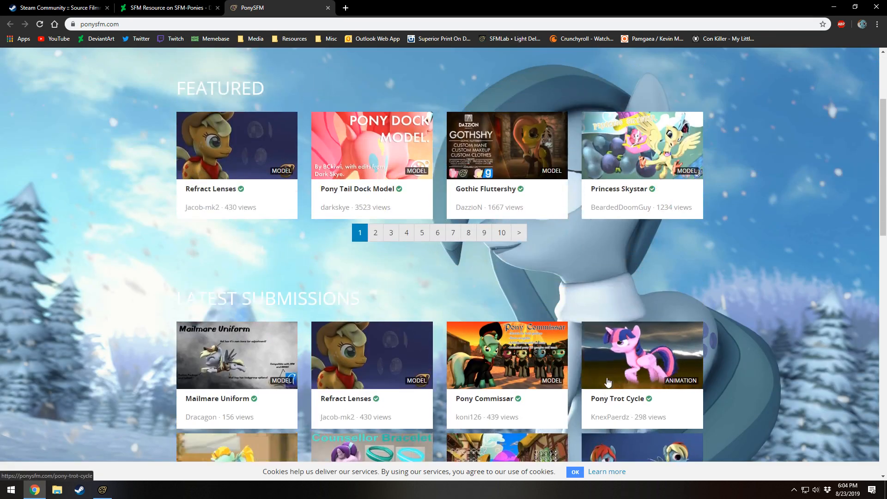
scroll(549, 194, "up", 6)
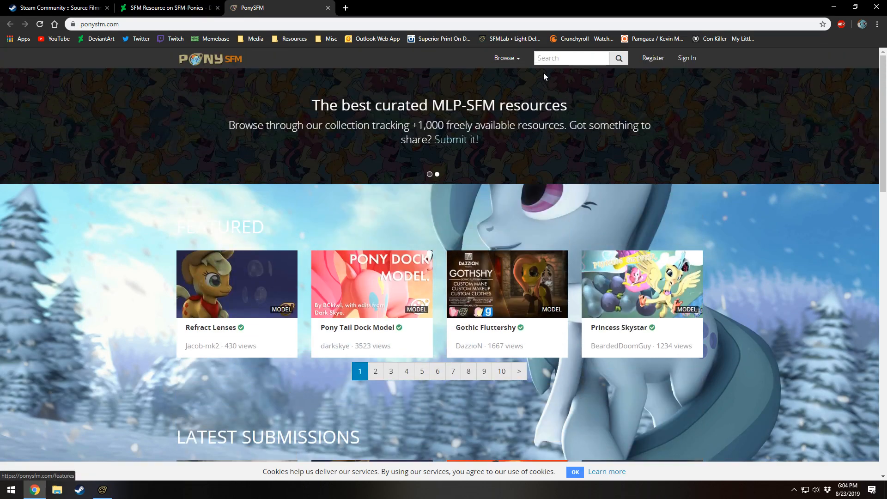
left_click(518, 59)
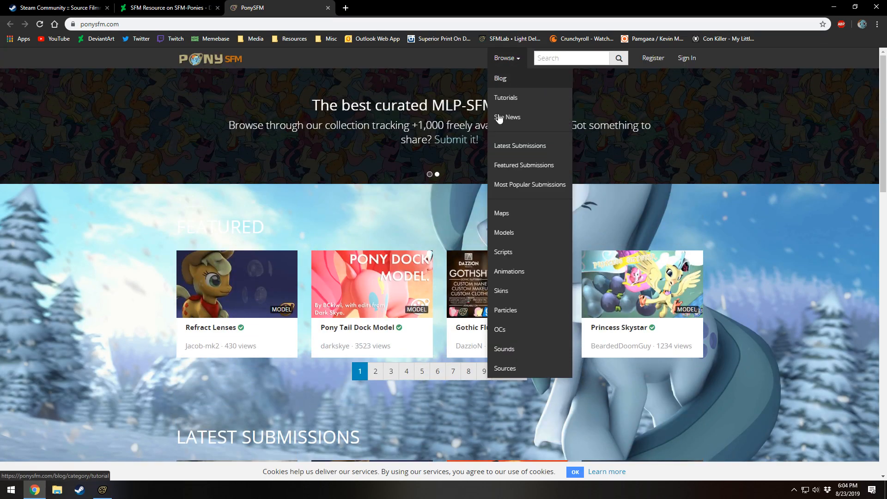
left_click(515, 229)
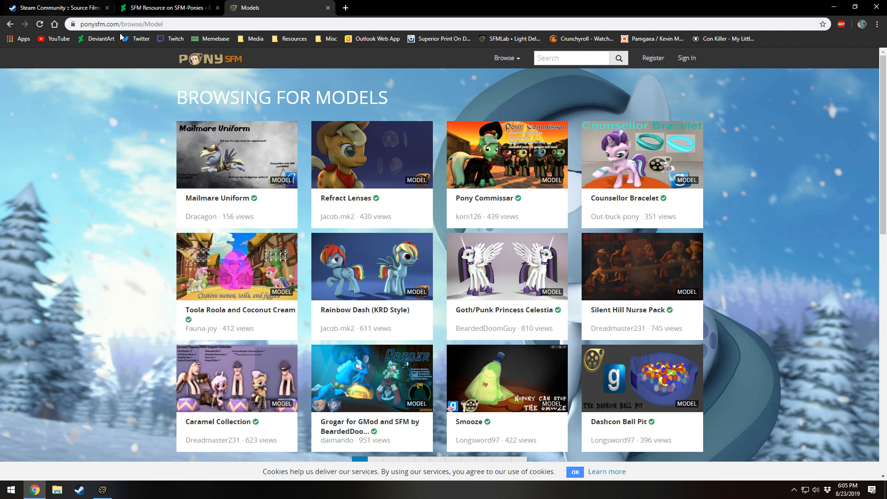
left_click(328, 8)
left_click(216, 8)
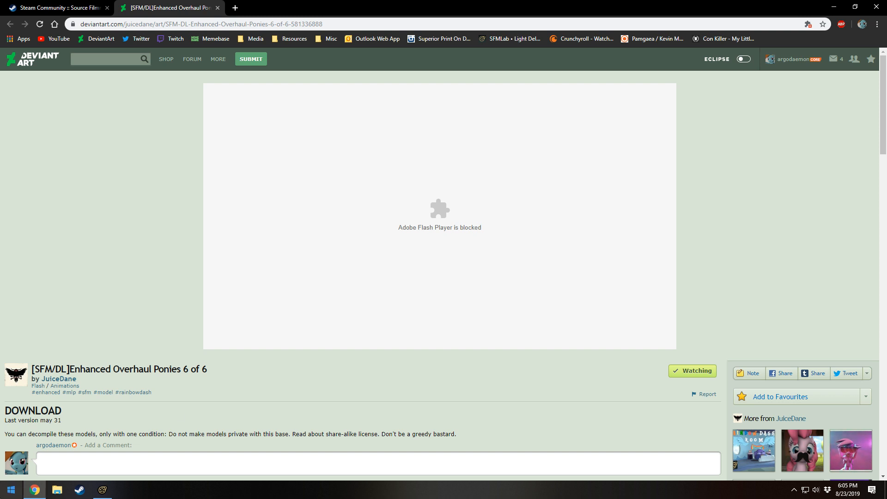
- Examine the Enhanced Overhaul Ponies 6 of 6 download page on DeviantArt, close it and minimize the browser
scroll(110, 315, "down", 1)
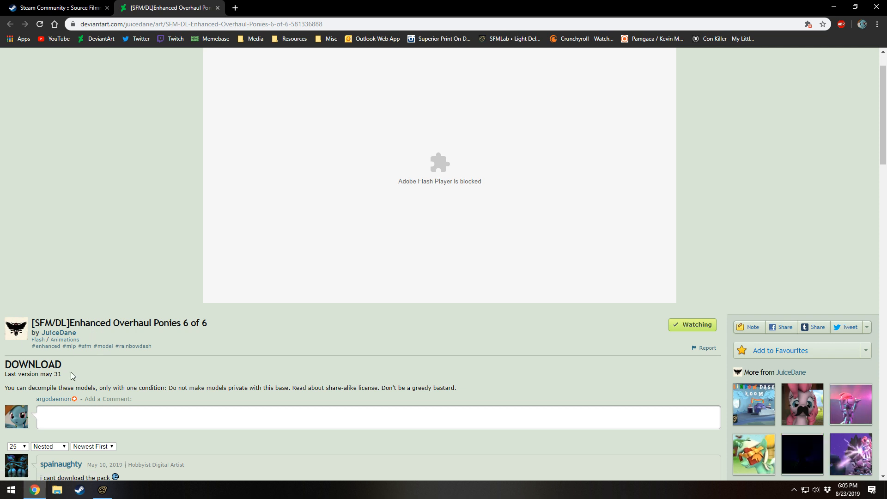
scroll(480, 439, "up", 1)
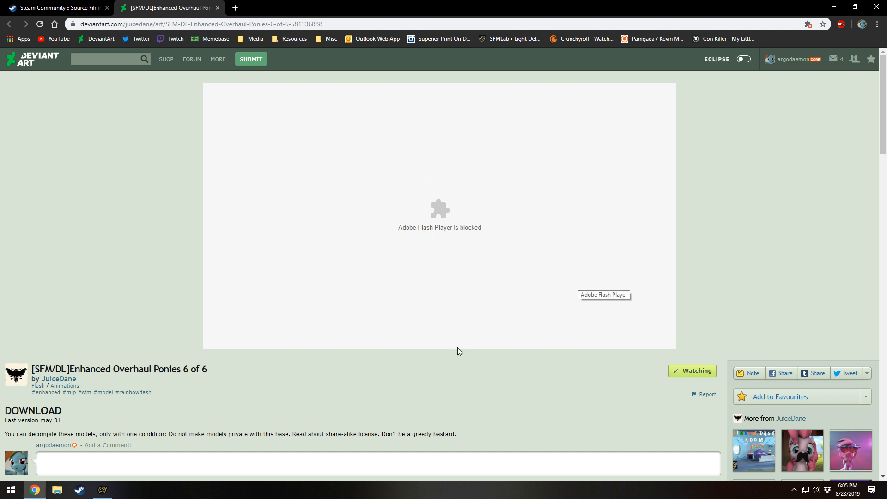
left_click(217, 7)
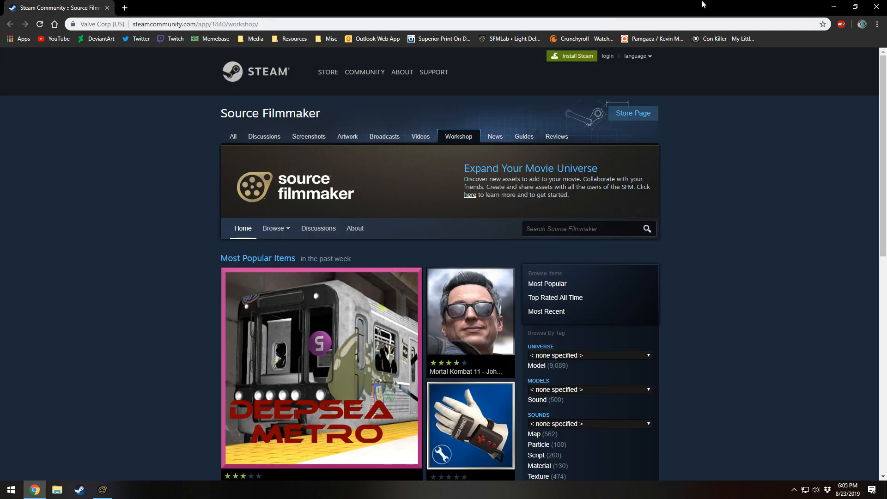
left_click(834, 6)
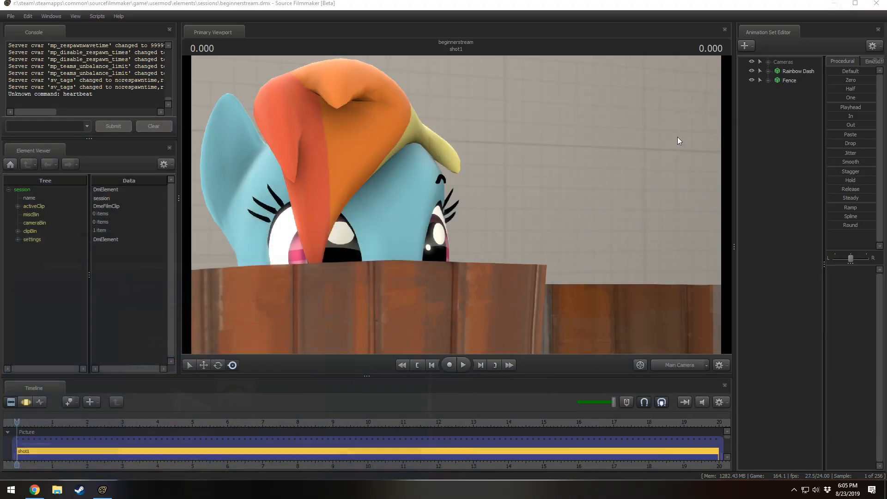
- Return to Chrome, find the Grogar model for GMod and SFM among PonySFM's latest submissions and download it
left_click(57, 489)
left_click(34, 490)
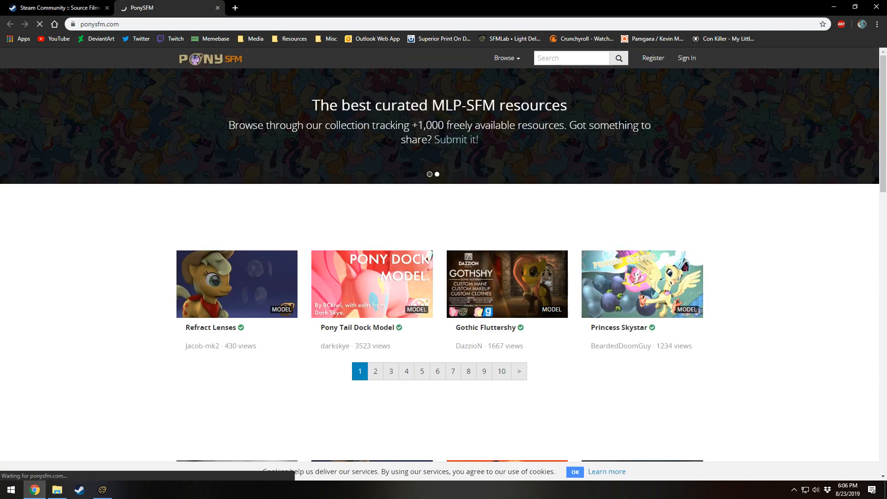
scroll(562, 380, "down", 7)
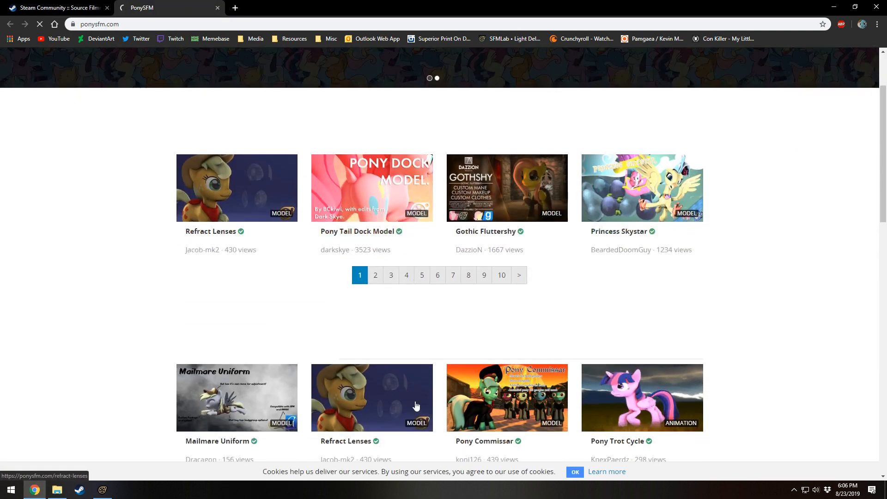
scroll(562, 381, "down", 1)
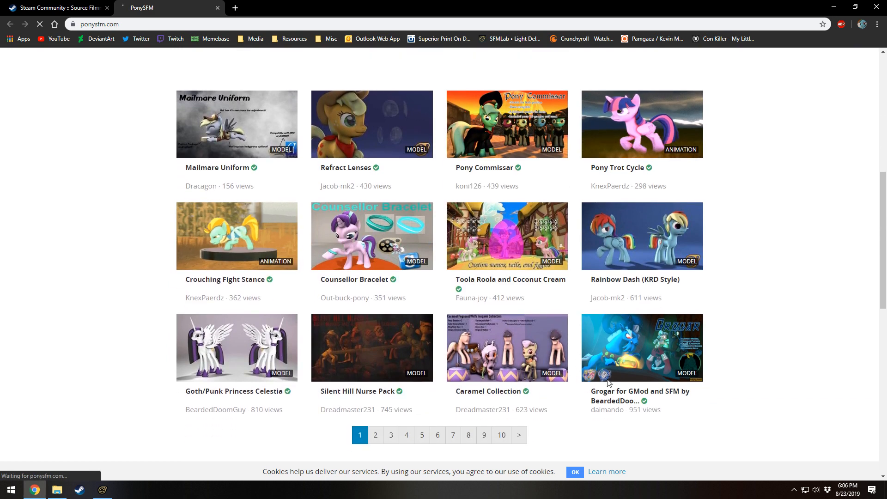
left_click(625, 358)
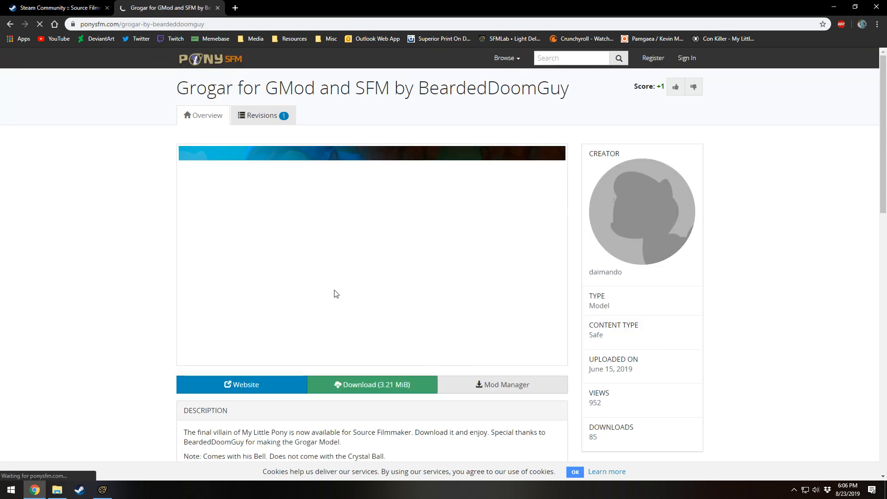
left_click(362, 385)
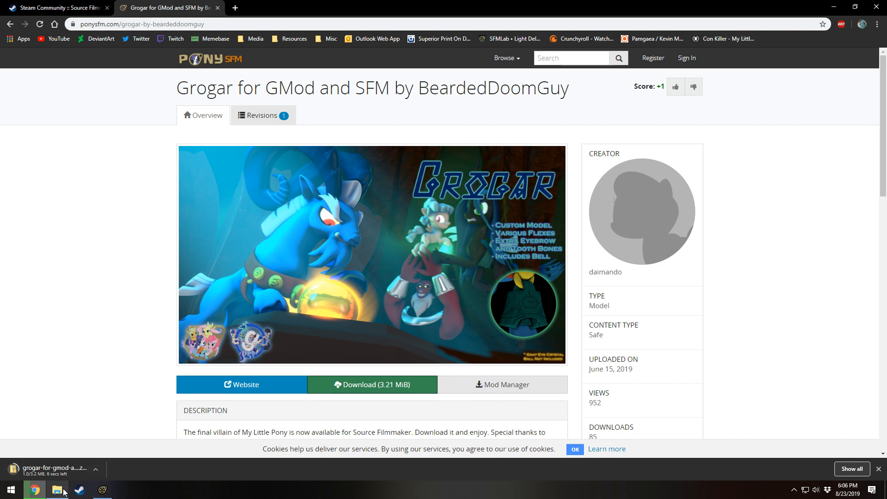
- Show the downloaded Grogar zip in its folder and open the pinned usermod folder in a separate window
mouse_move(63, 492)
left_click(97, 472)
left_click(113, 440)
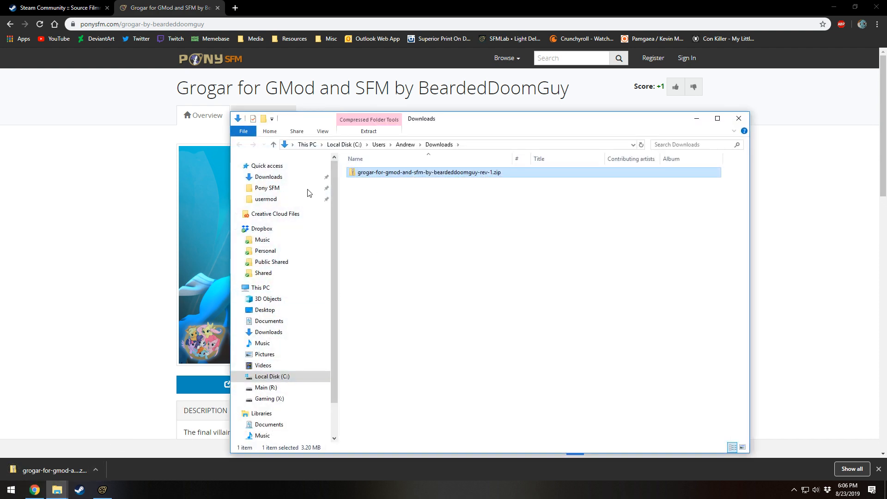
right_click(267, 200)
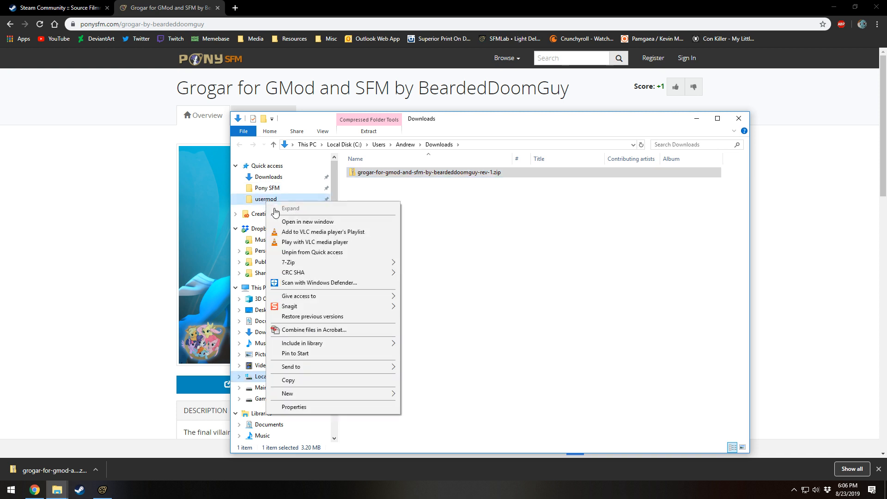
left_click(313, 222)
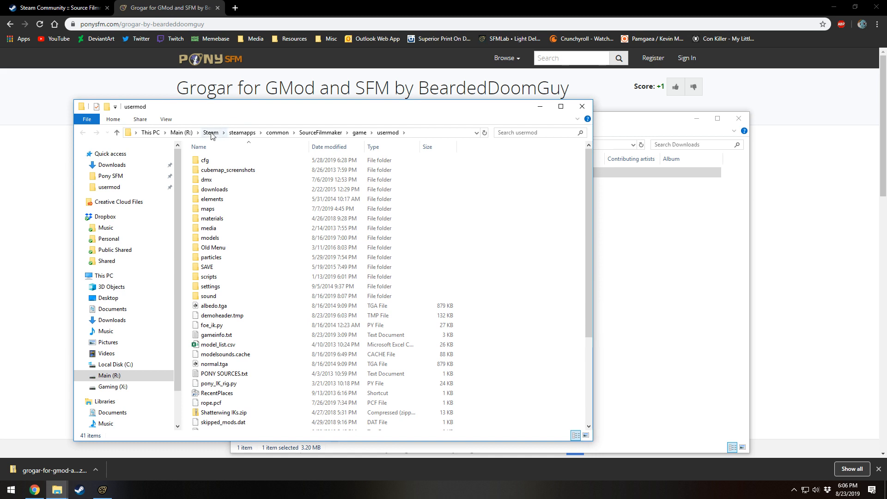
- Retrace the usermod path from the Main (R:) drive, going into the Steam folder and its steamapps subfolder
left_click(181, 132)
double_click(214, 288)
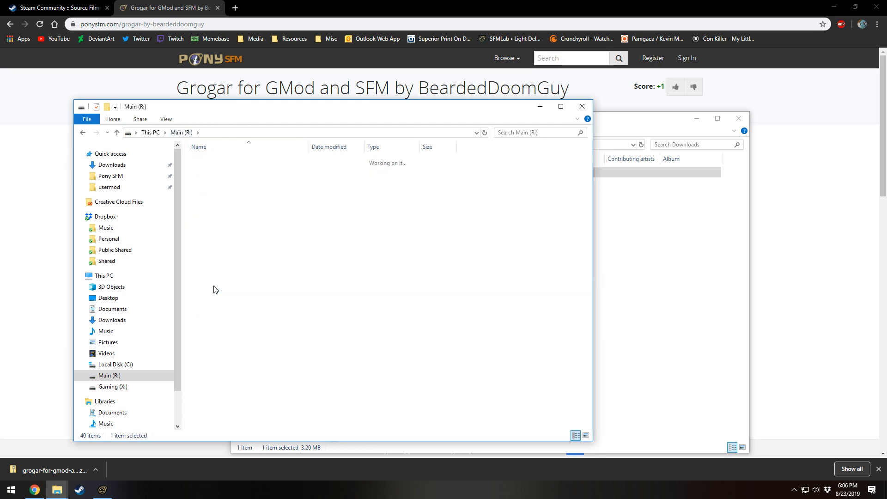
scroll(225, 350, "down", 2)
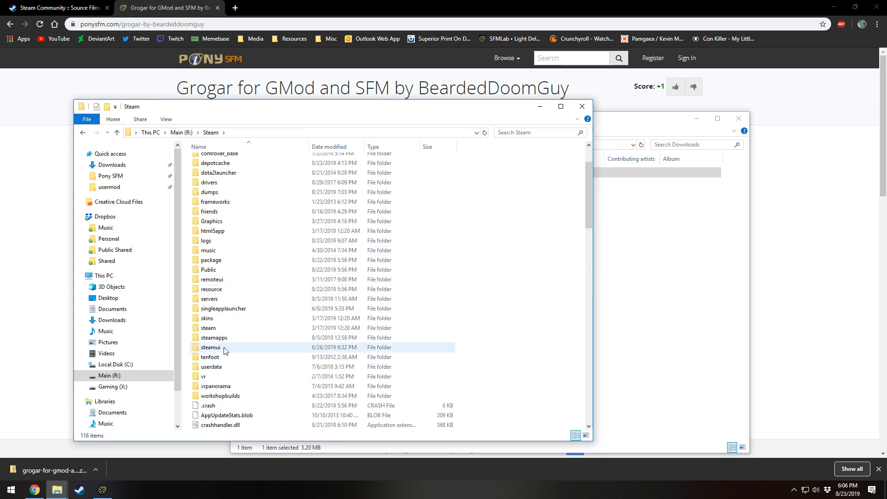
double_click(217, 329)
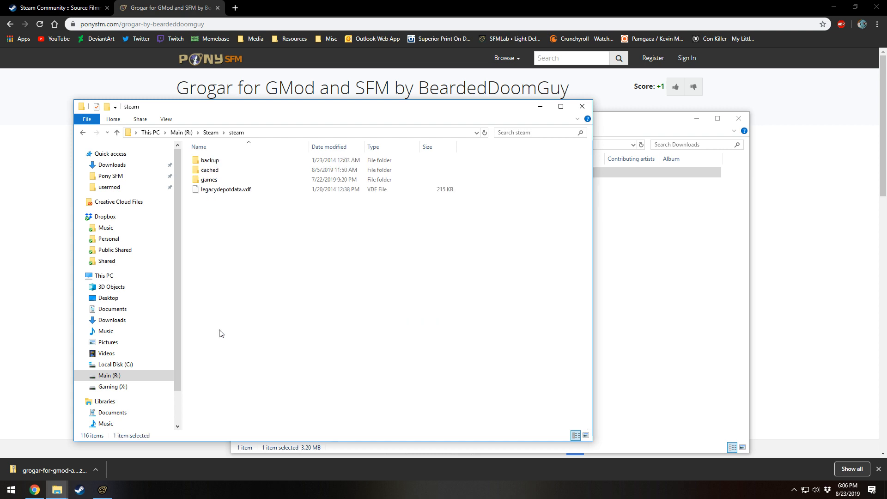
left_click(210, 133)
scroll(208, 356, "down", 1)
double_click(209, 366)
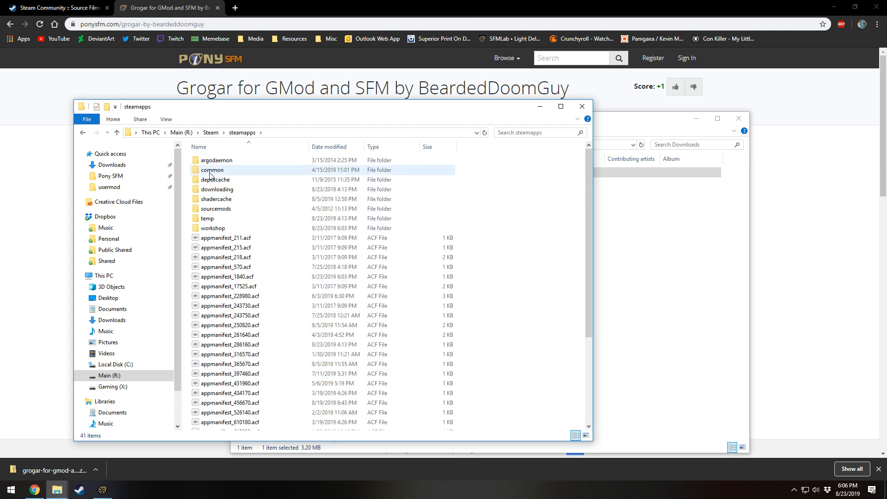
- Continue from steamapps through the common, SourceFilmmaker and game folders into usermod
double_click(212, 170)
scroll(229, 340, "down", 12)
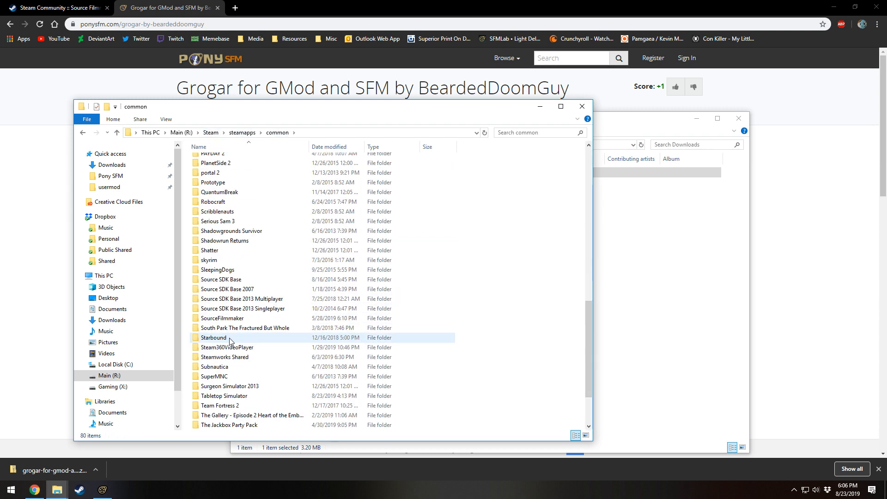
double_click(226, 318)
left_click(213, 182)
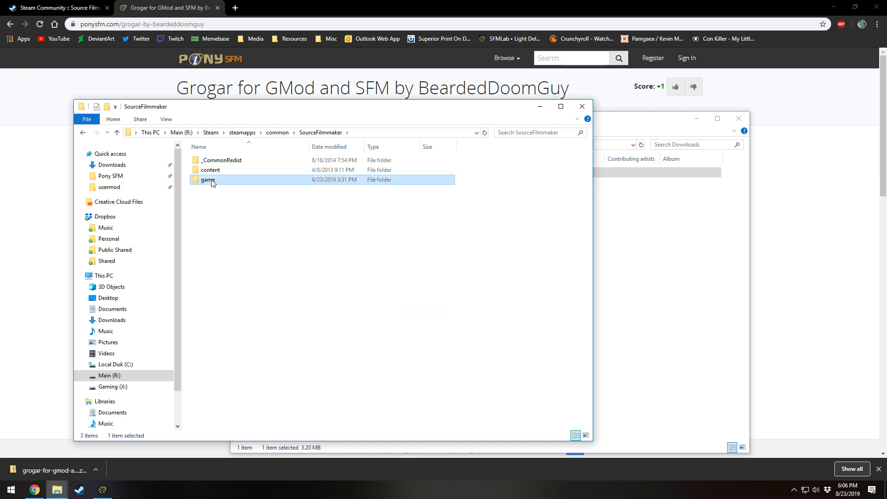
double_click(212, 182)
scroll(218, 272, "down", 9)
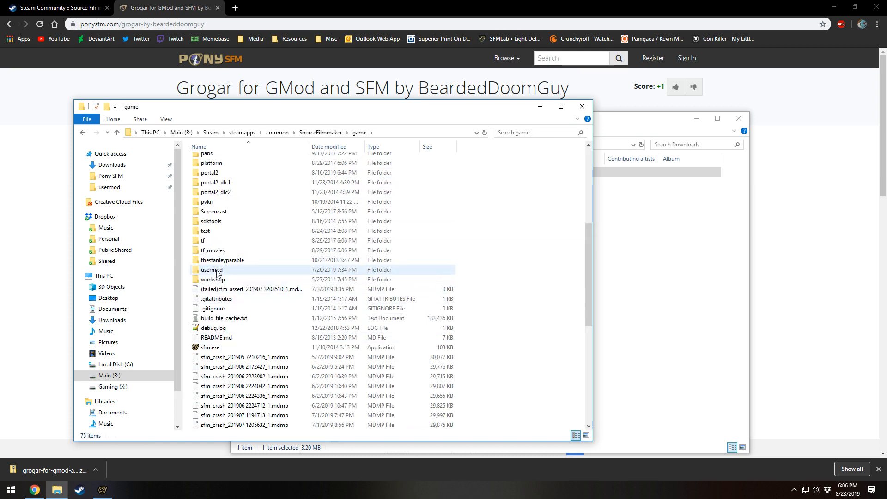
double_click(217, 272)
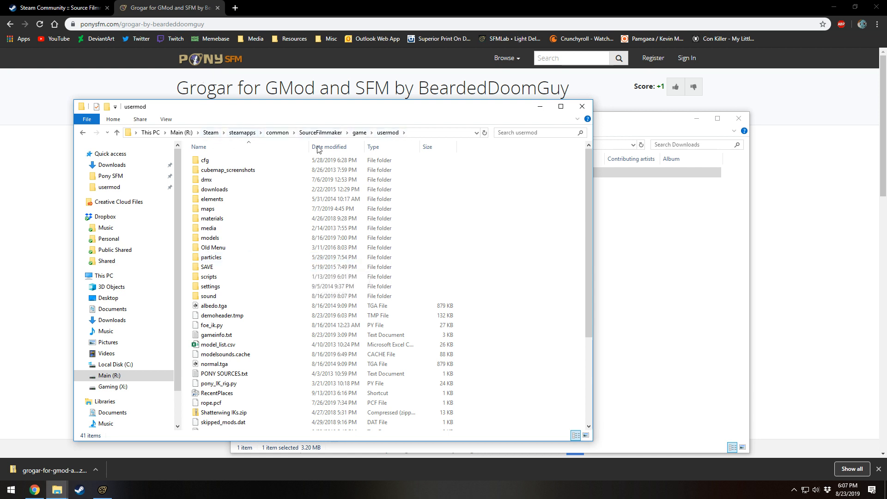
- Move the Downloads window clear of the usermod file list and open the Grogar zip to show its contents
left_click(650, 258)
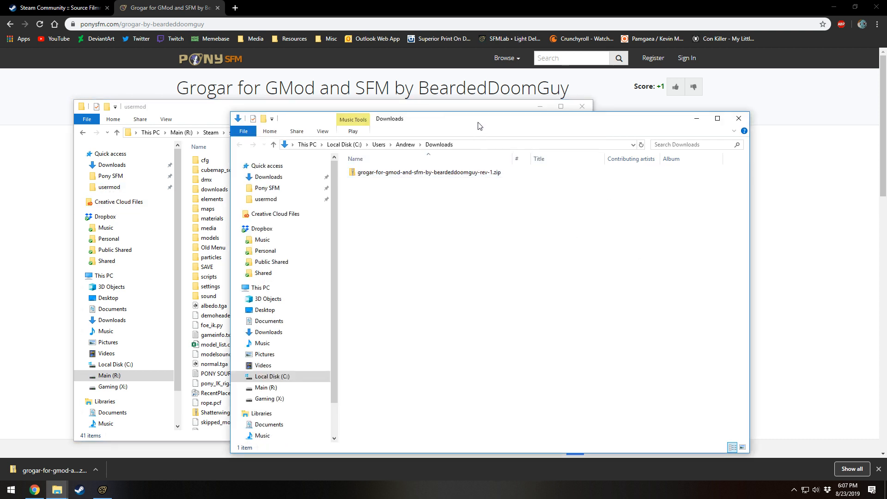
left_click_drag(477, 120, 581, 102)
left_click(557, 153)
double_click(558, 154)
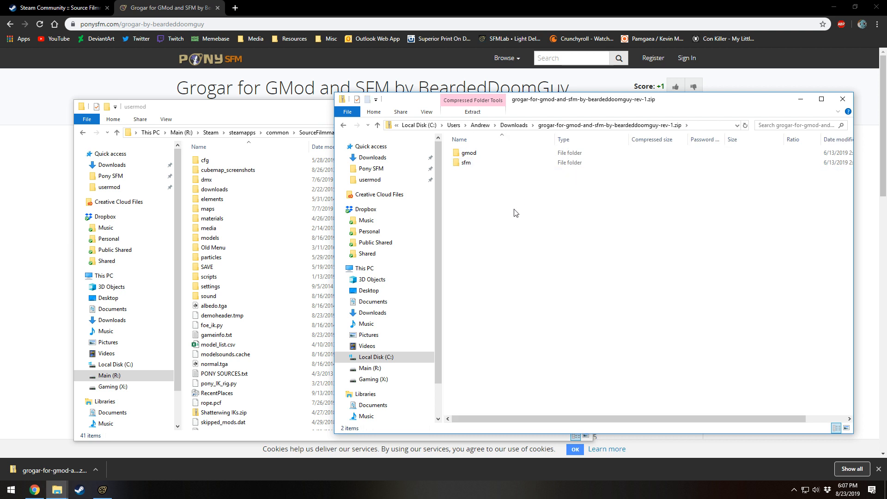
- Open the sfm folder in the Grogar zip and look inside its models and materials folders
left_click(468, 164)
double_click(466, 163)
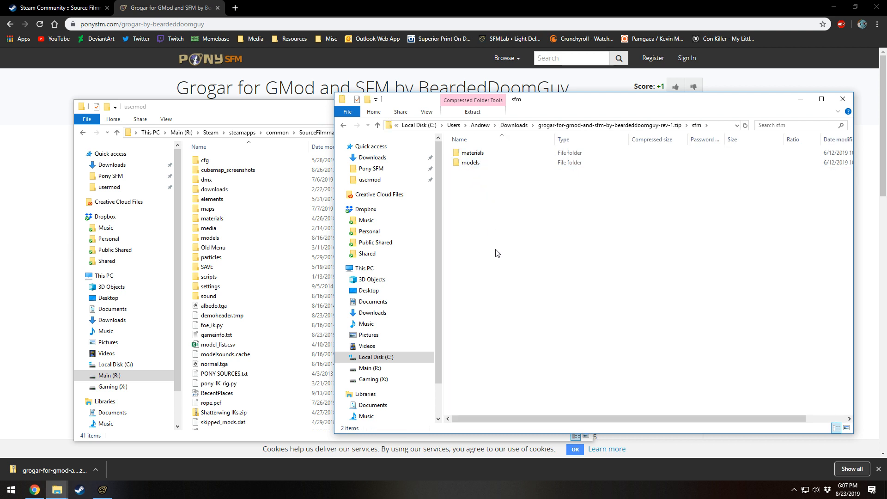
left_click_drag(501, 241, 476, 152)
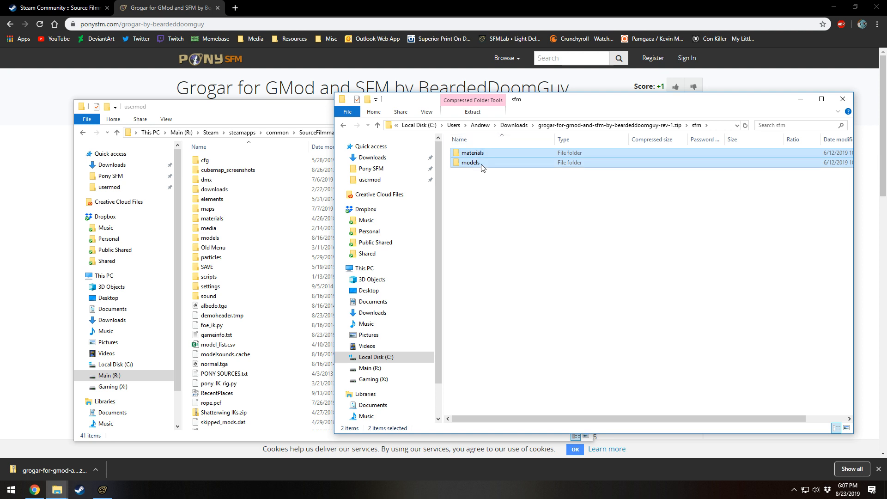
double_click(480, 163)
left_click(343, 125)
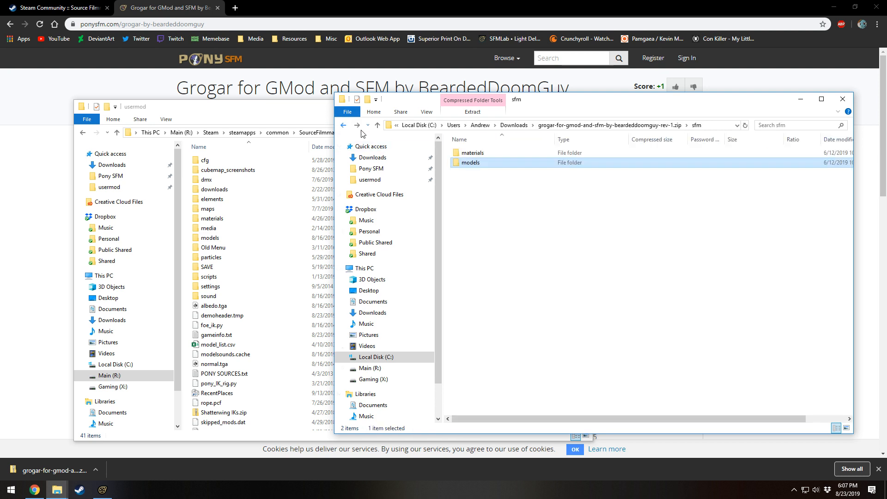
double_click(475, 153)
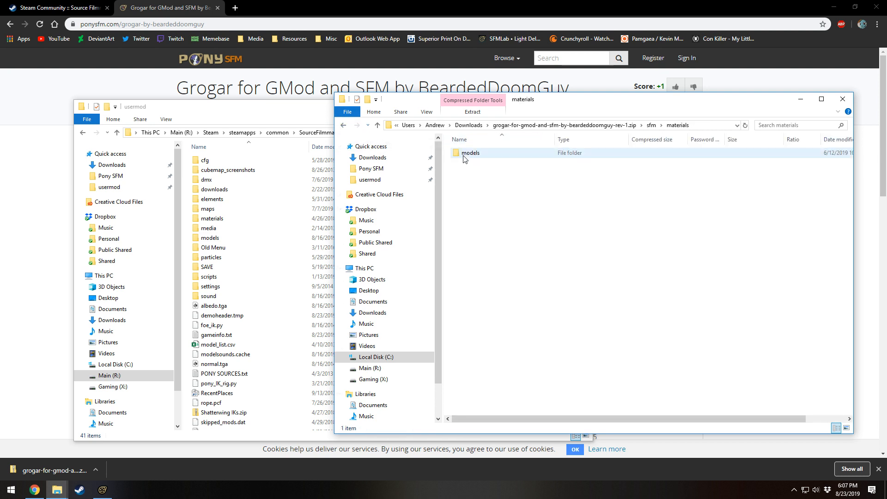
left_click(343, 125)
left_click_drag(523, 212, 250, 369)
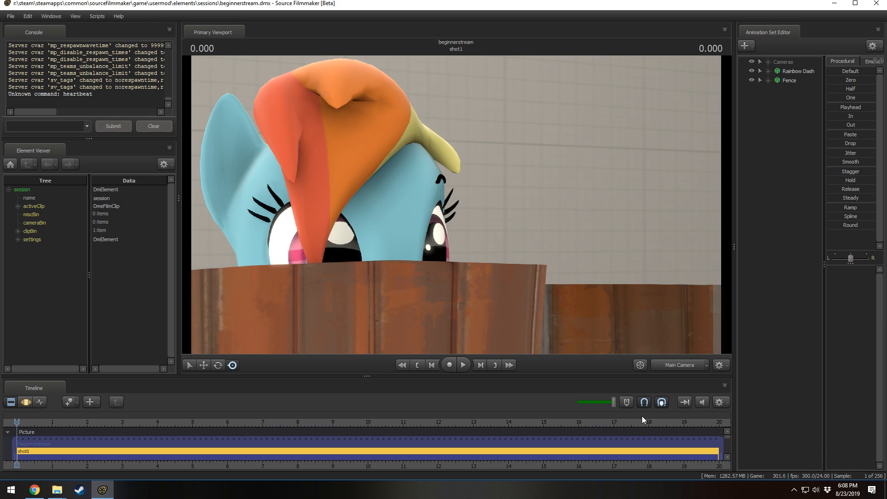
- Switch to the Source Filmmaker work camera, pull back to frame Rainbow Dash's body, and hide the Fence model
left_click(696, 360)
key("s")
left_click_drag(614, 279, 658, 301)
key("s")
key("a")
left_click(751, 79)
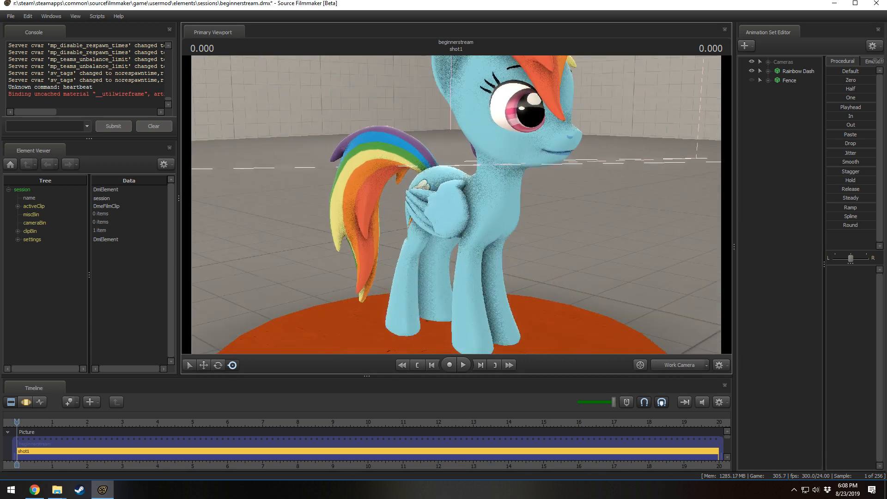
- Switch to the Motion Editor, select Rainbow Dash's right shoulder control with the rotate manipulator, and collapse the model's control tree
key("F2")
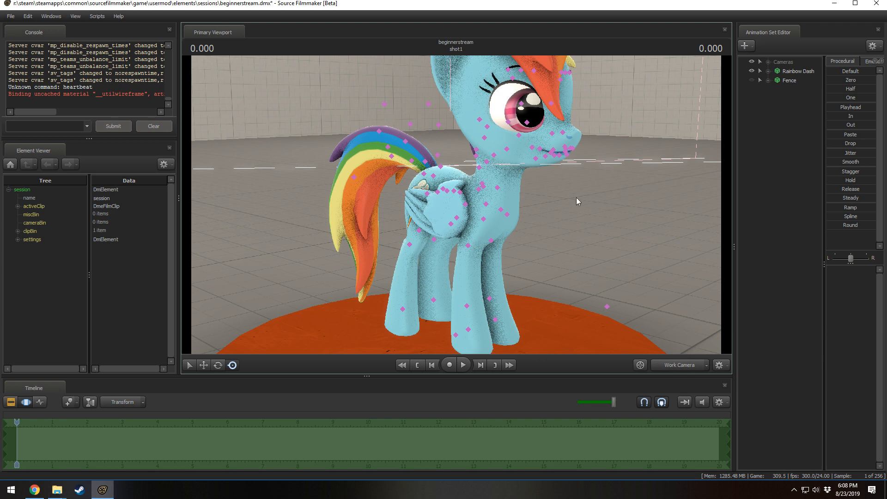
left_click(486, 223, "ctrl")
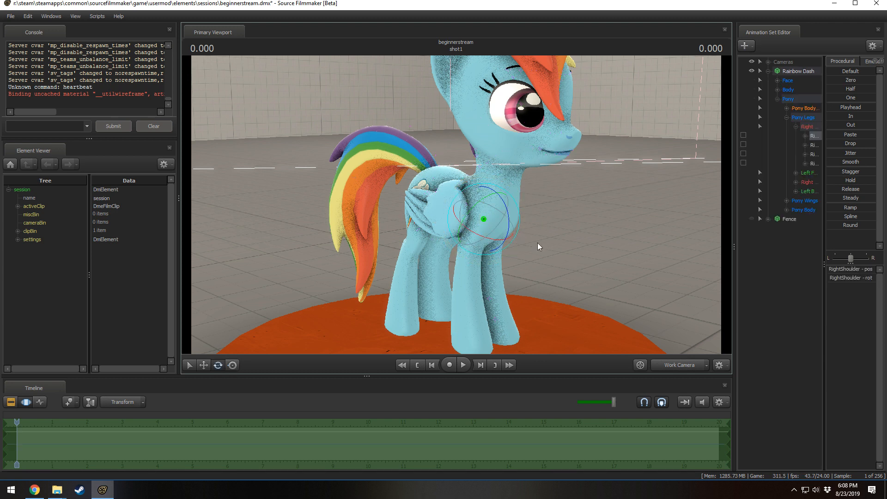
mouse_move(508, 219)
left_mouse_down()
mouse_move(501, 216)
mouse_move(517, 217)
left_mouse_up()
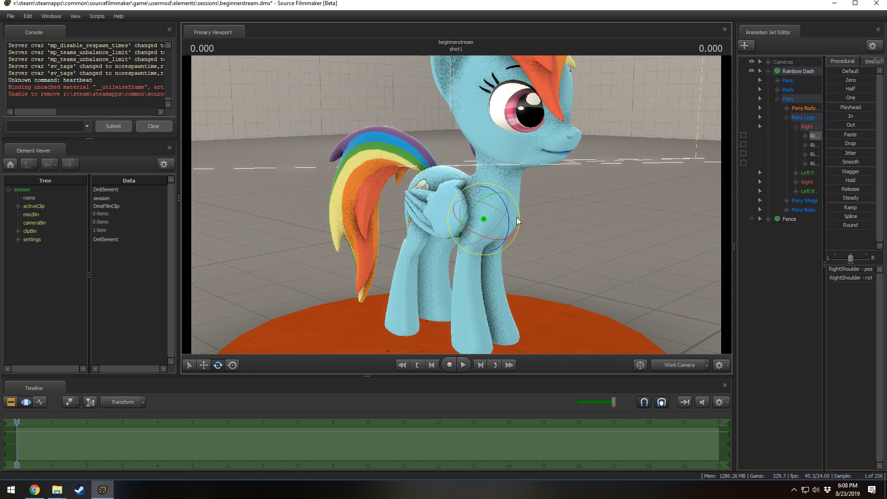
left_click_drag(517, 218, 549, 220)
key("s")
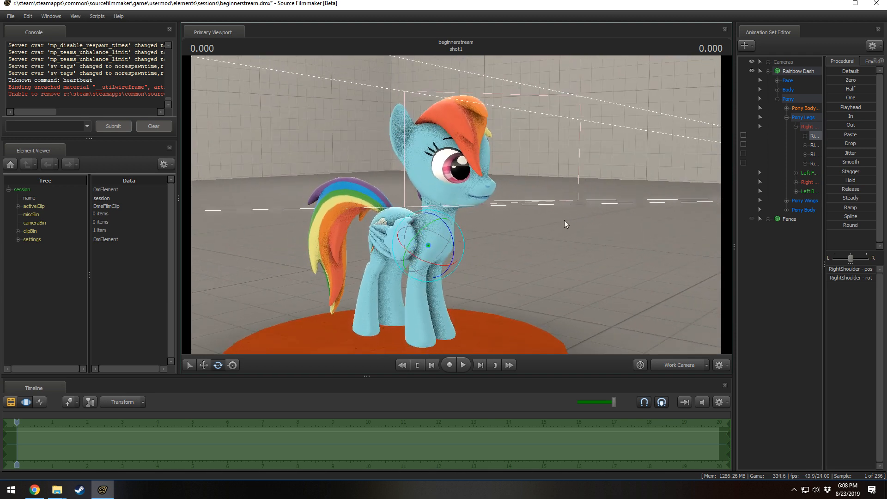
left_click(768, 71)
left_click(11, 17)
left_click(17, 29)
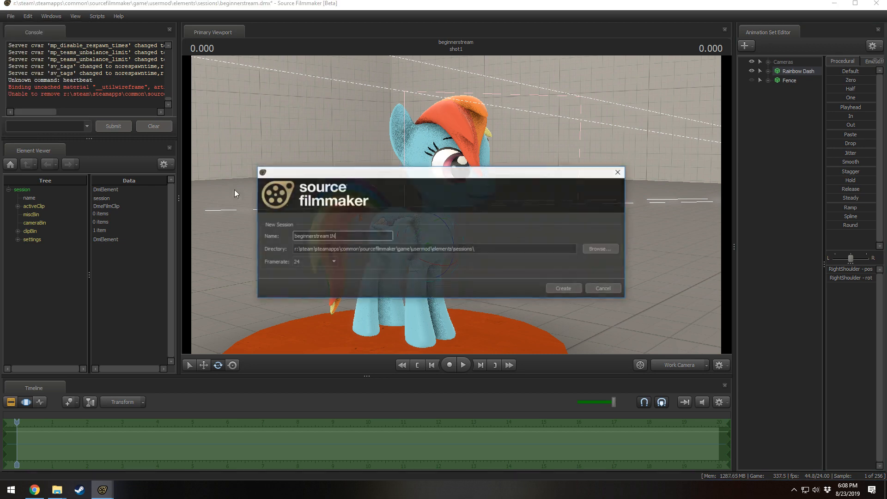
left_click(594, 290)
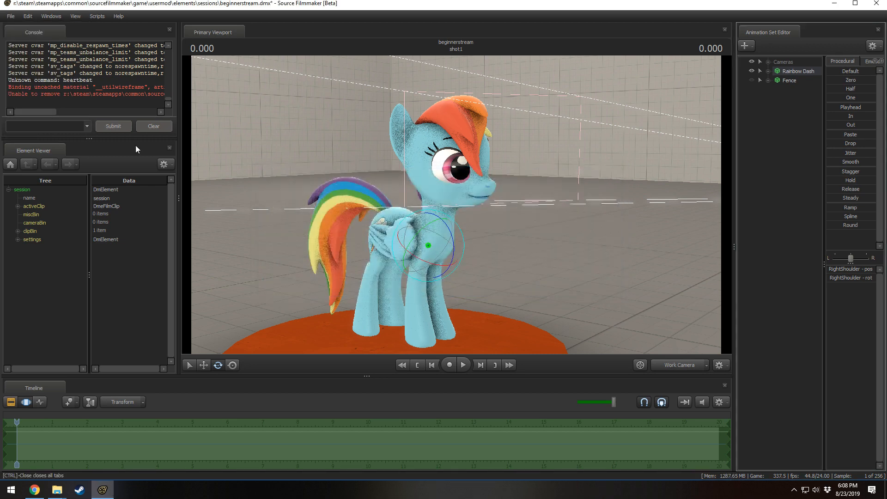
left_click(11, 17)
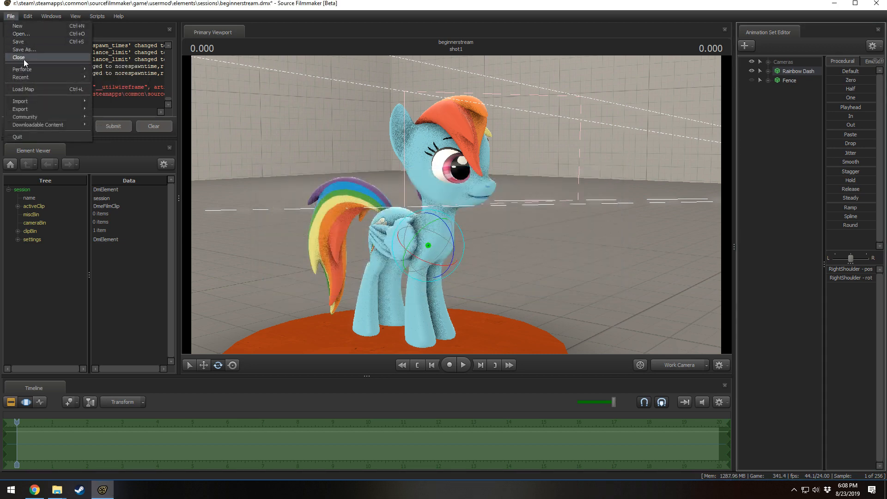
left_click(13, 17)
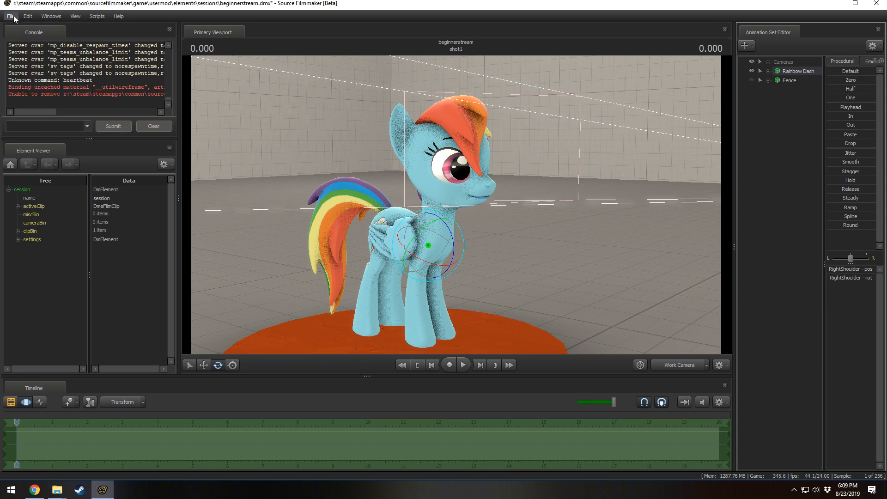
- Start a new session and enter fdfddd as its name
left_click(13, 17)
left_click(21, 27)
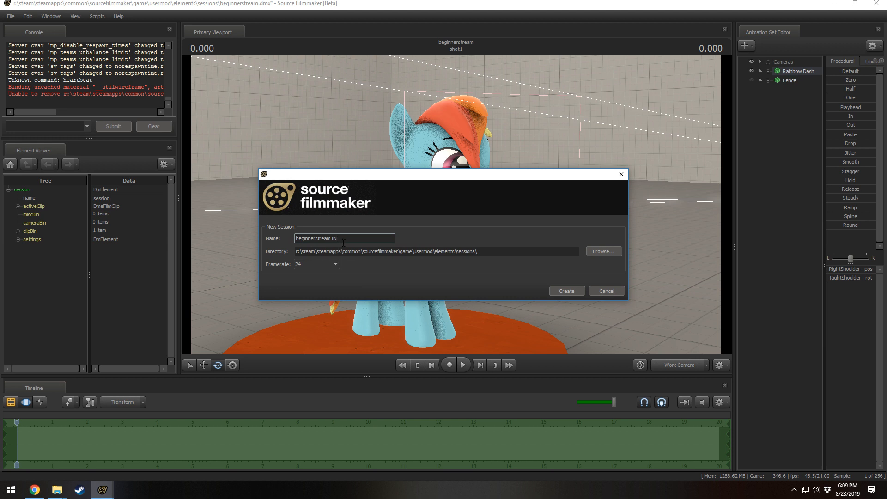
double_click(343, 240)
type("fsdafsdfa")
left_click_drag(326, 241, 296, 250)
type("fdfddd")
- Show the framerate options for the new session and cancel its creation
left_click(336, 264)
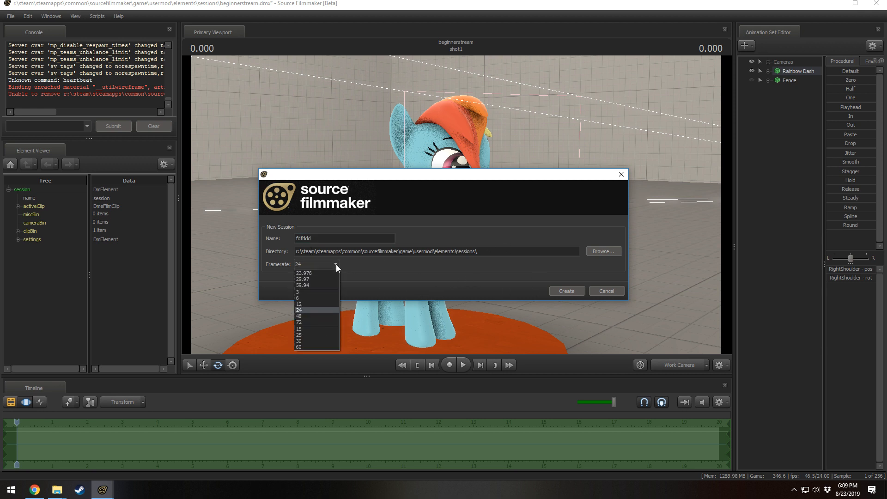
left_click(336, 264)
left_click(337, 264)
left_click(349, 264)
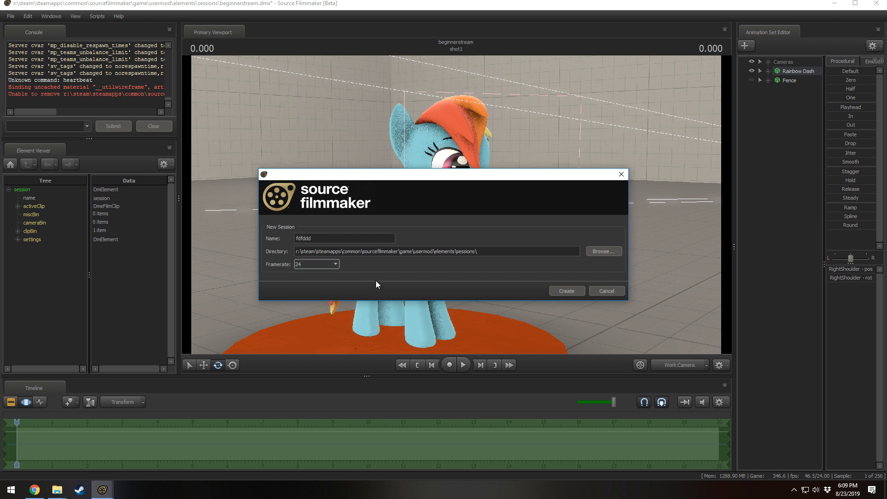
left_click(620, 291)
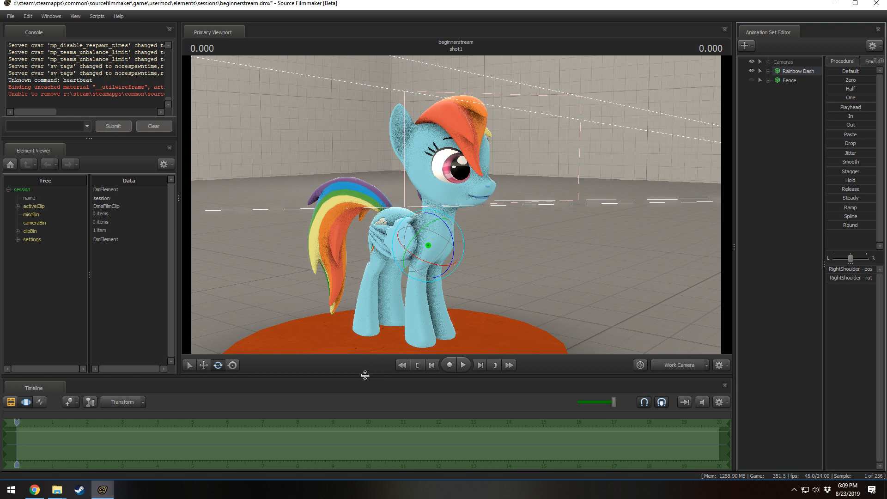
- Resize the layout by making the Timeline shorter and widening the Animation Set Editor, Console and Element Viewer slightly
left_click_drag(365, 375, 366, 394)
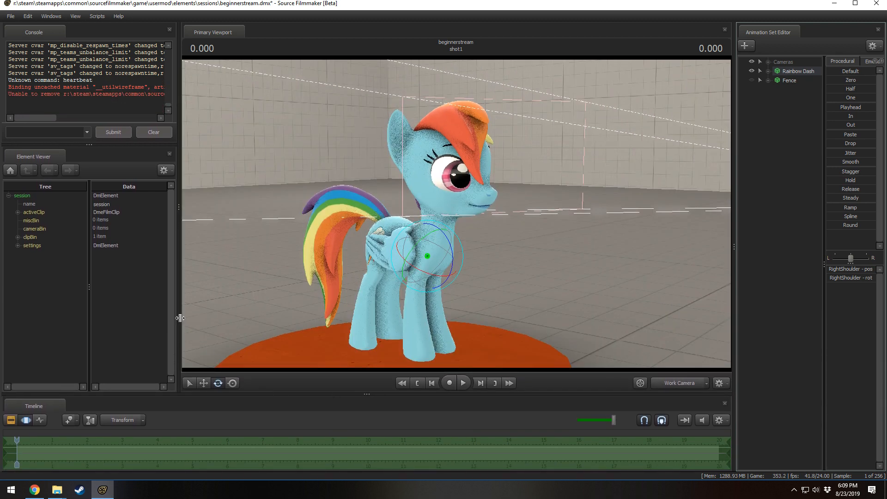
left_click_drag(179, 318, 159, 332)
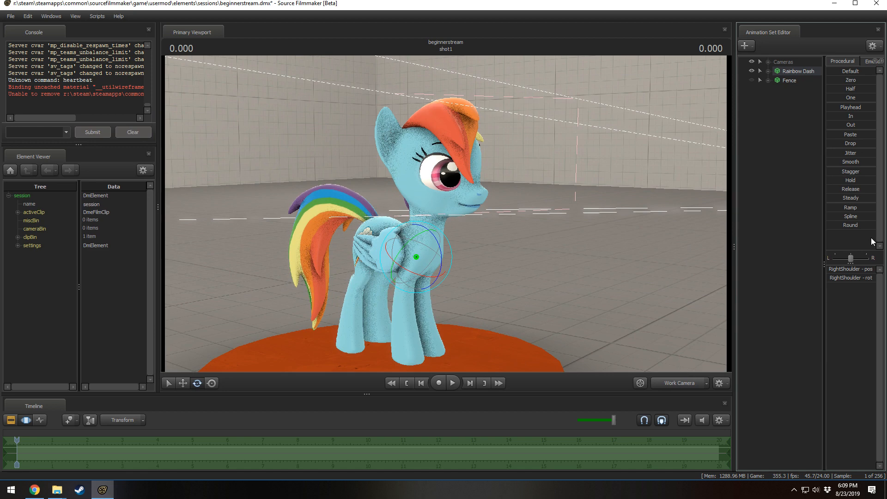
mouse_move(734, 256)
left_mouse_down()
mouse_move(718, 255)
mouse_move(728, 256)
left_mouse_up()
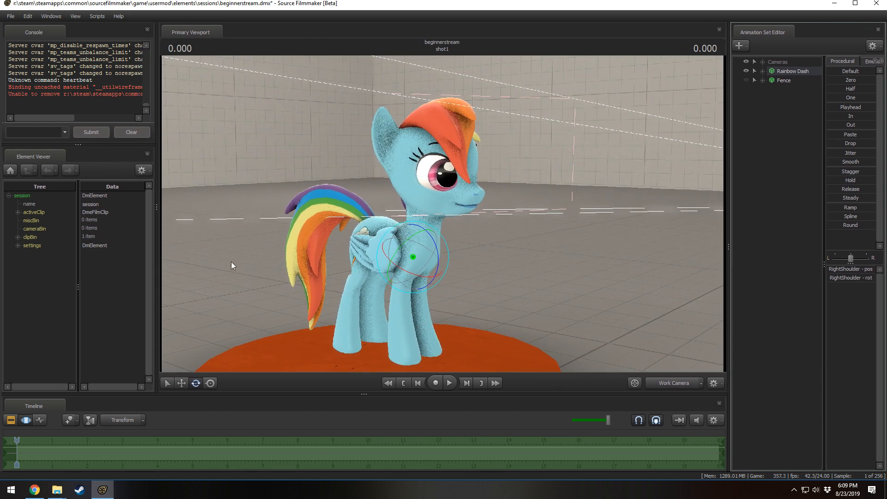
left_click_drag(159, 245, 183, 221)
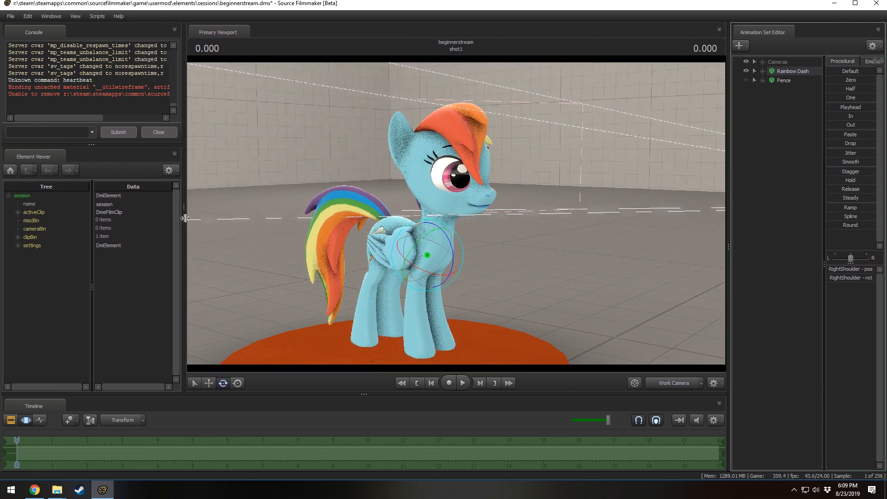
- Try docking the Console beside and tabbed with the Element Viewer, and redock it above the Element Viewer with more height
mouse_move(40, 30)
left_mouse_down()
mouse_move(67, 59)
mouse_move(152, 294)
mouse_move(71, 276)
mouse_move(250, 339)
mouse_move(403, 417)
mouse_move(436, 447)
mouse_move(804, 398)
mouse_move(793, 289)
mouse_move(615, 111)
mouse_move(526, 81)
mouse_move(441, 52)
mouse_move(416, 185)
mouse_move(342, 251)
mouse_move(123, 261)
mouse_move(26, 248)
mouse_move(62, 296)
mouse_move(134, 309)
mouse_move(74, 225)
mouse_move(134, 309)
mouse_move(79, 272)
mouse_move(91, 269)
mouse_move(93, 250)
mouse_move(90, 306)
mouse_move(59, 240)
mouse_move(118, 170)
mouse_move(110, 163)
left_mouse_up()
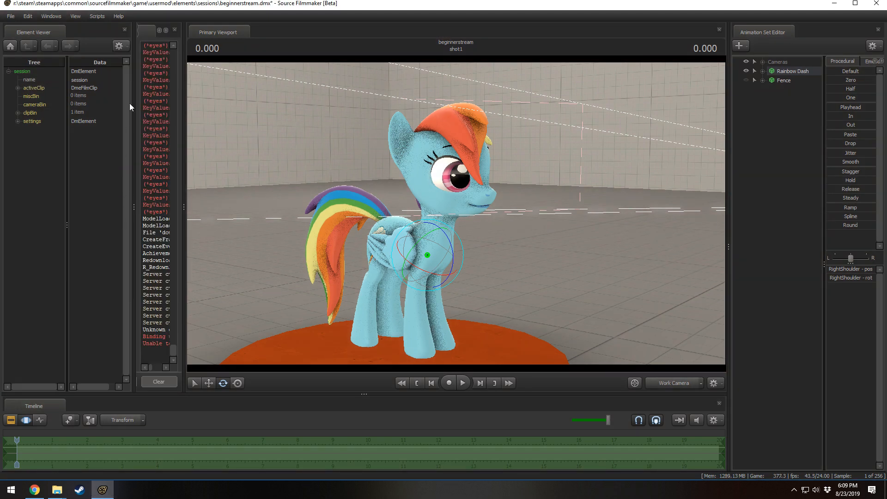
left_click_drag(146, 29, 67, 206)
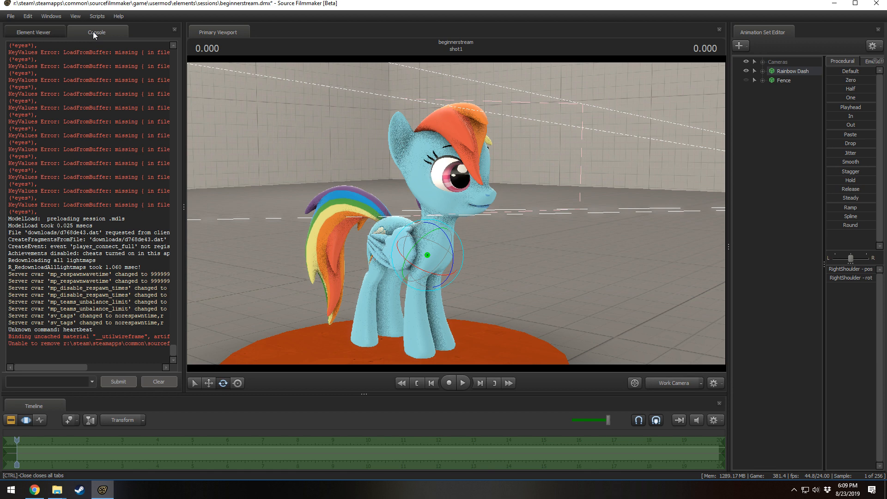
left_click(55, 33)
left_click_drag(95, 32, 91, 190)
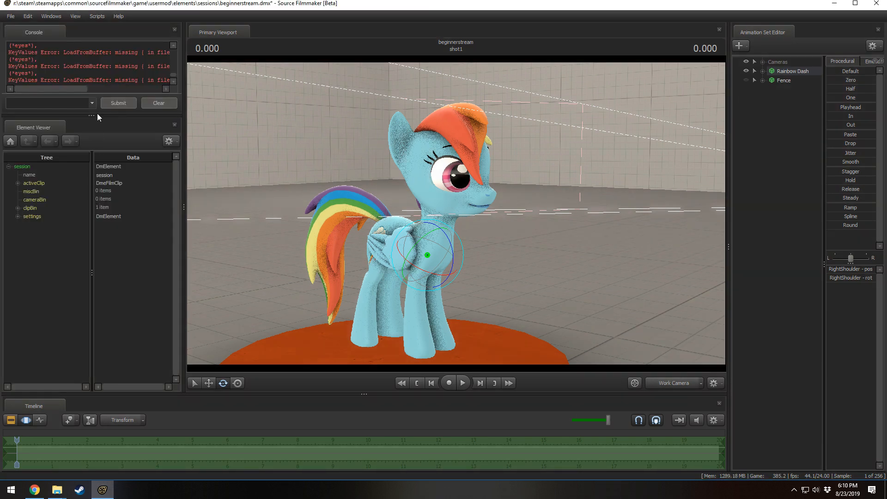
left_click_drag(95, 116, 97, 172)
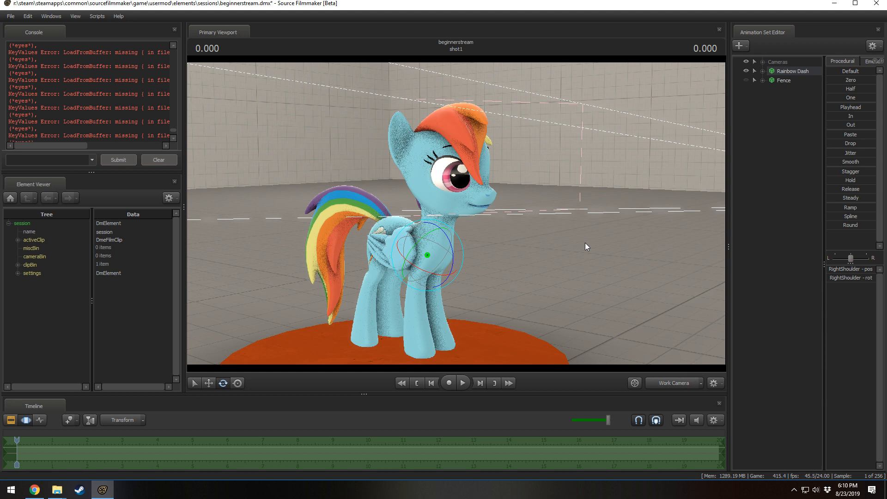
- Fit the program window to the screen and orbit the work camera around Rainbow Dash
left_click(854, 6)
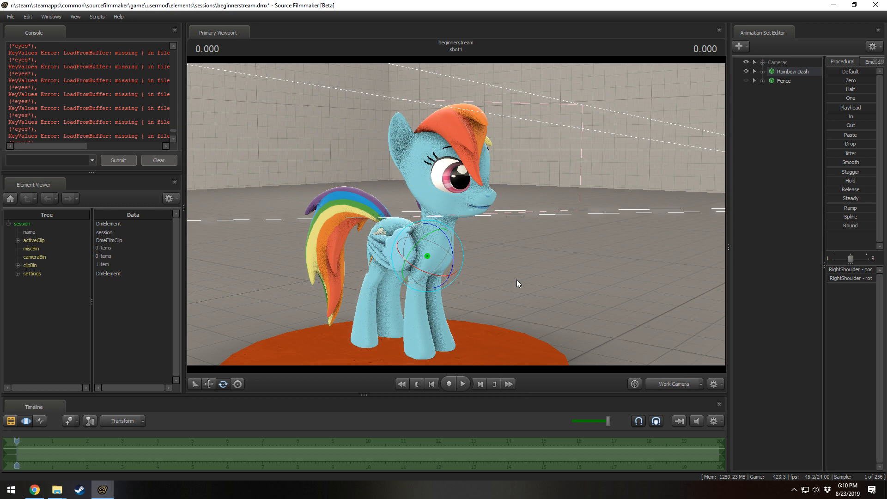
left_click_drag(516, 279, 482, 257, "alt")
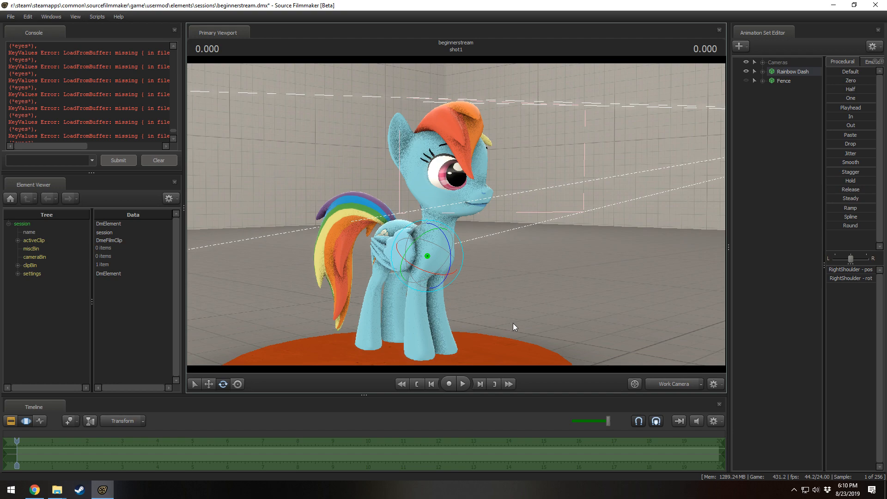
left_click_drag(515, 326, 646, 239, "alt")
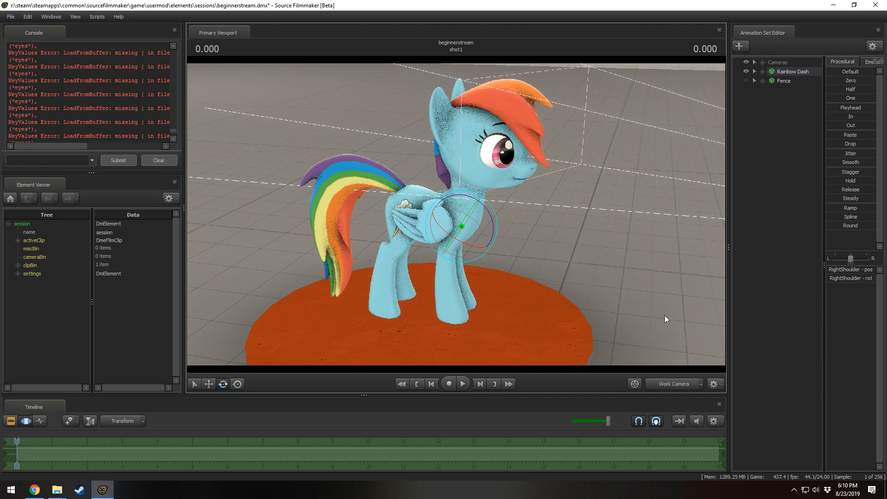
- Compare the Main Camera view with the Work Camera view, and pull the work camera back to show the whole platform
left_click(669, 384)
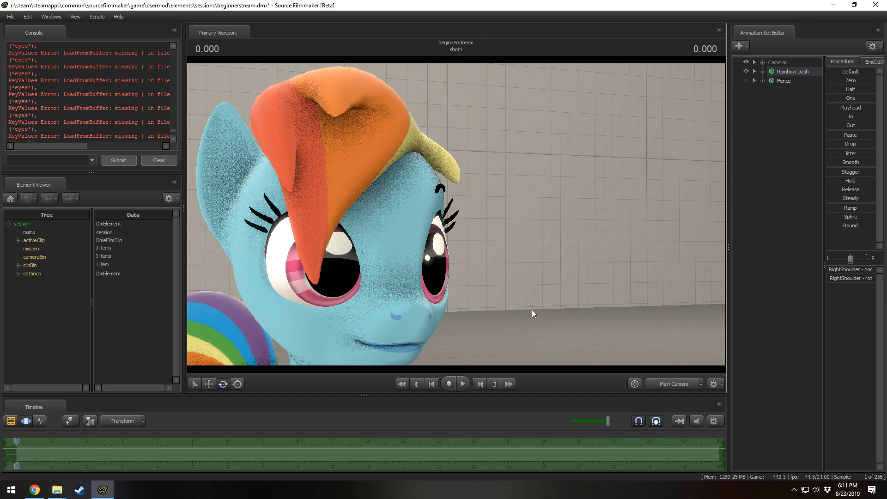
left_click(661, 382)
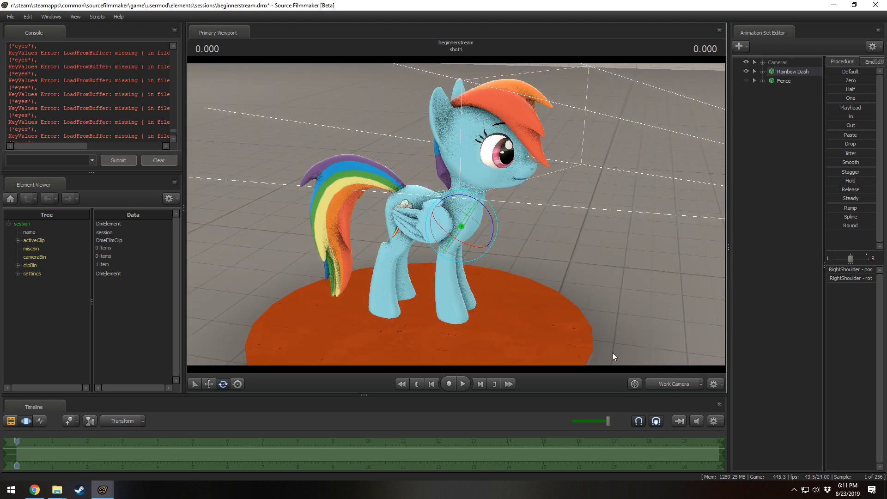
left_click_drag(611, 353, 456, 214)
key("s")
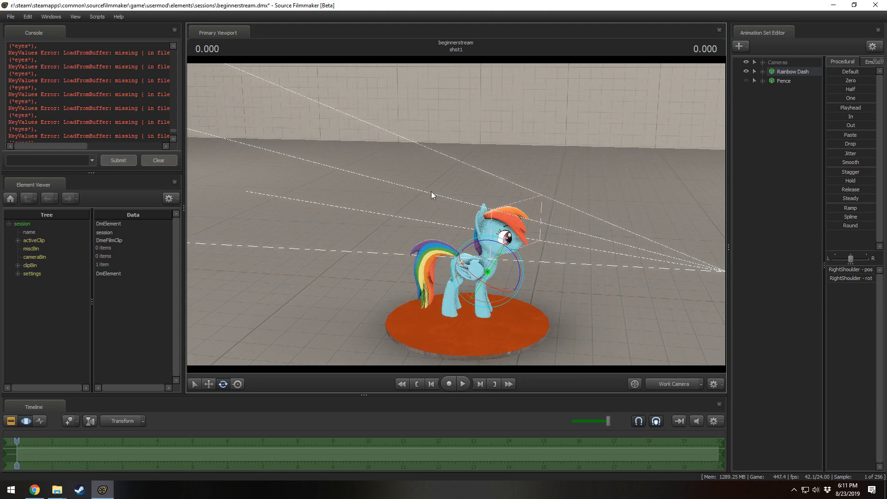
left_click_drag(265, 152, 456, 215, "alt")
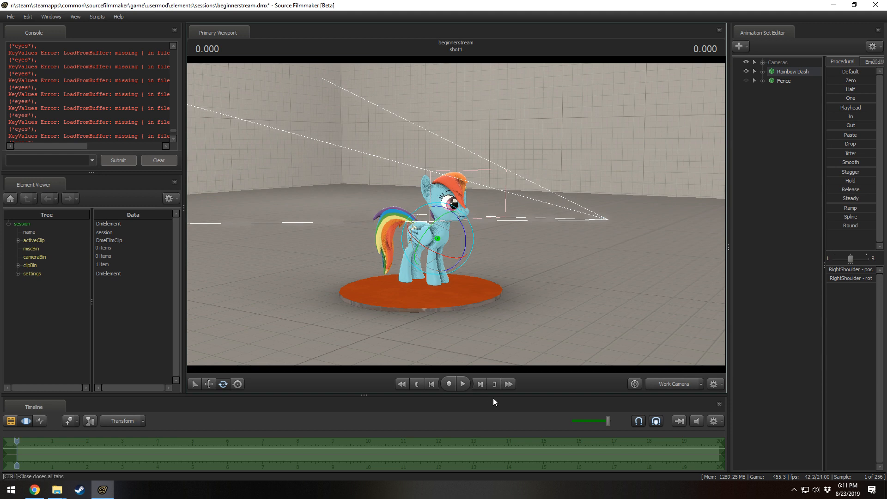
- Make the Timeline taller and open a floating Secondary Viewport
left_click_drag(493, 394, 496, 377)
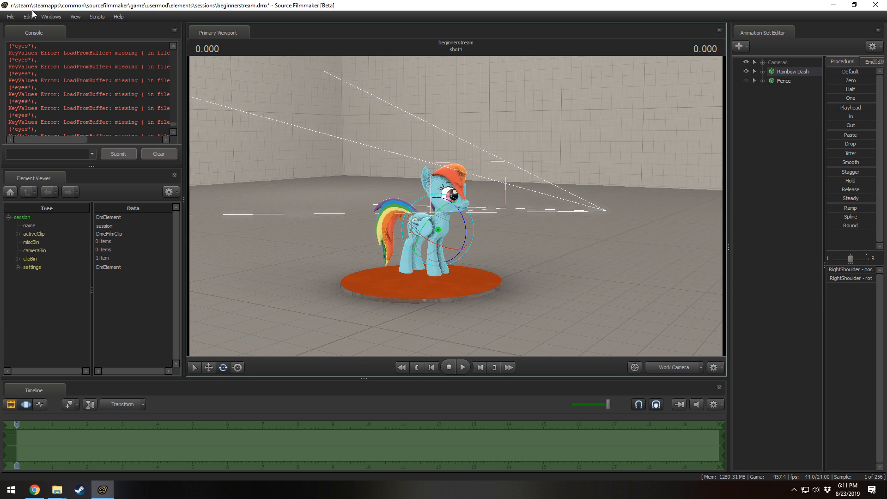
left_click(50, 17)
left_click(67, 81)
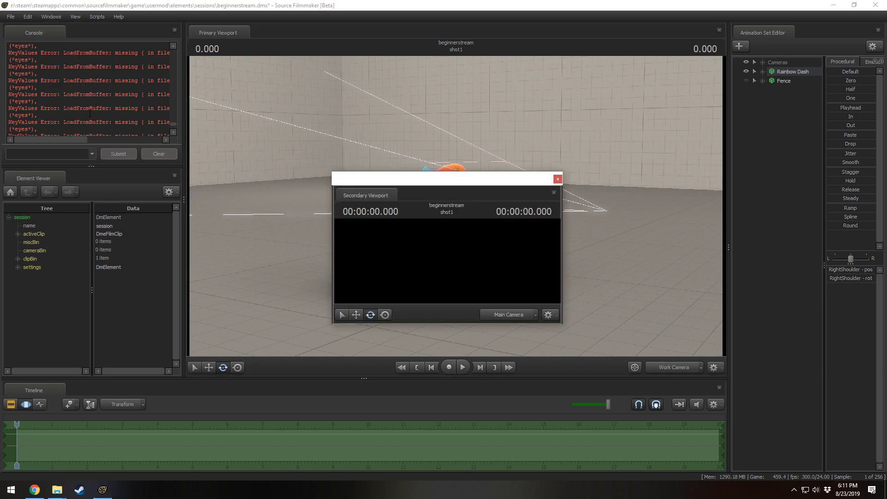
- Switch the floating Secondary Viewport to the Work Camera and back to the Main Camera, and move it clear of the Primary Viewport
left_click(504, 316)
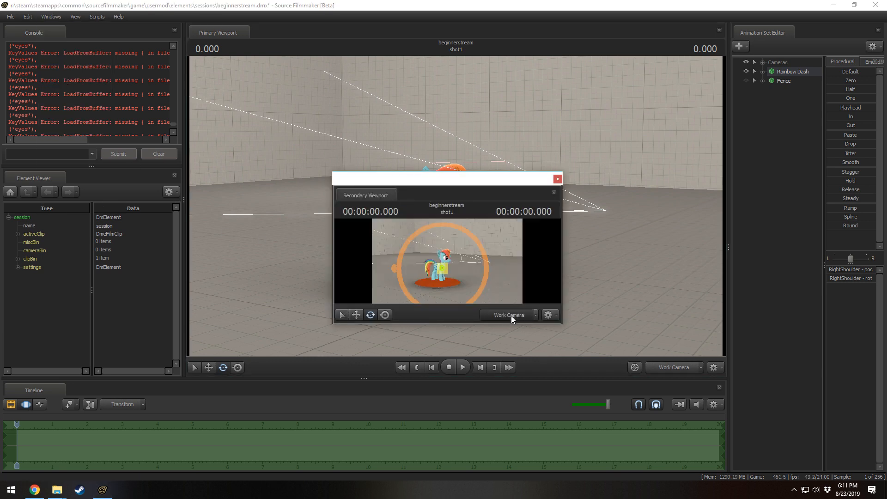
left_click(511, 316)
left_click_drag(478, 183, 782, 72)
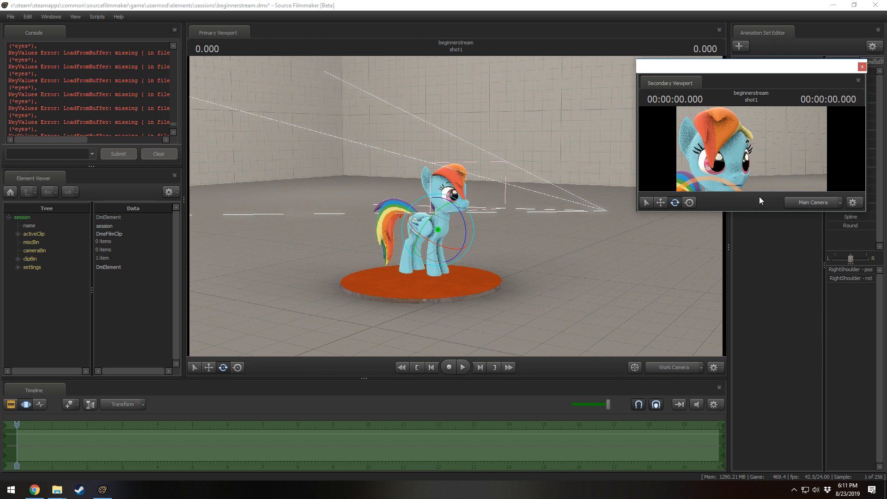
left_click(632, 321)
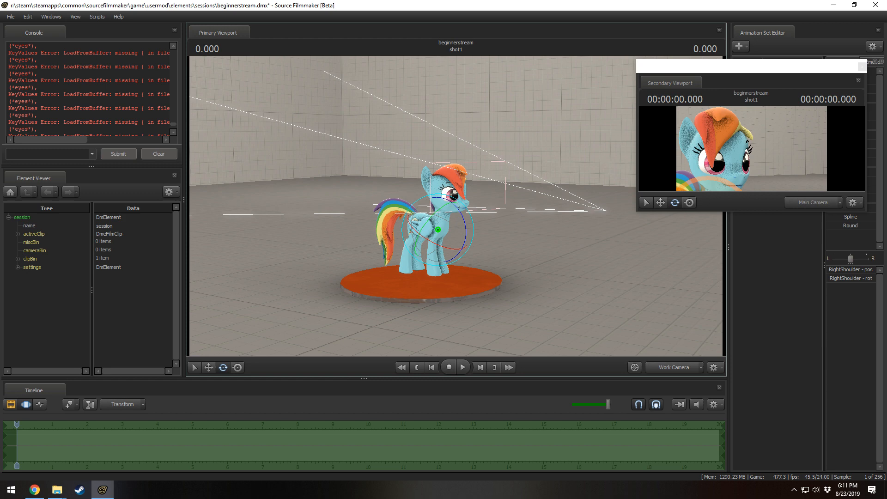
- Dock the Secondary Viewport above the Animation Set Editor and widen that column
left_click_drag(668, 85, 794, 181)
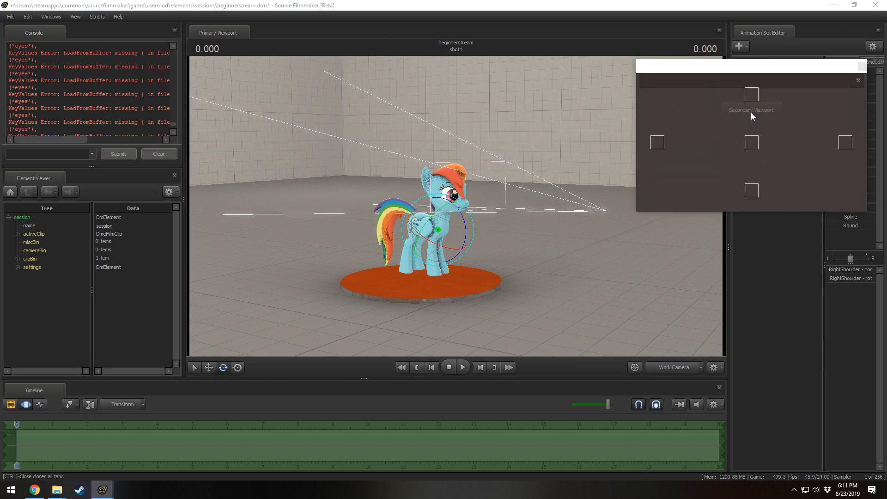
left_click_drag(751, 114, 808, 235)
left_click_drag(789, 139, 785, 195)
left_click_drag(728, 197, 687, 196)
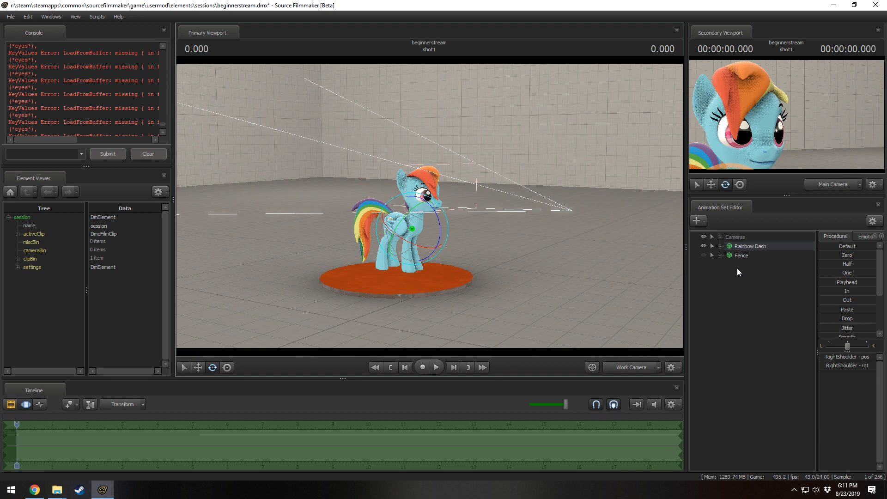
- Clear the selection, turn off Show Scene Hierarchy in the Animation Set Editor and turn it back on
left_click(742, 288)
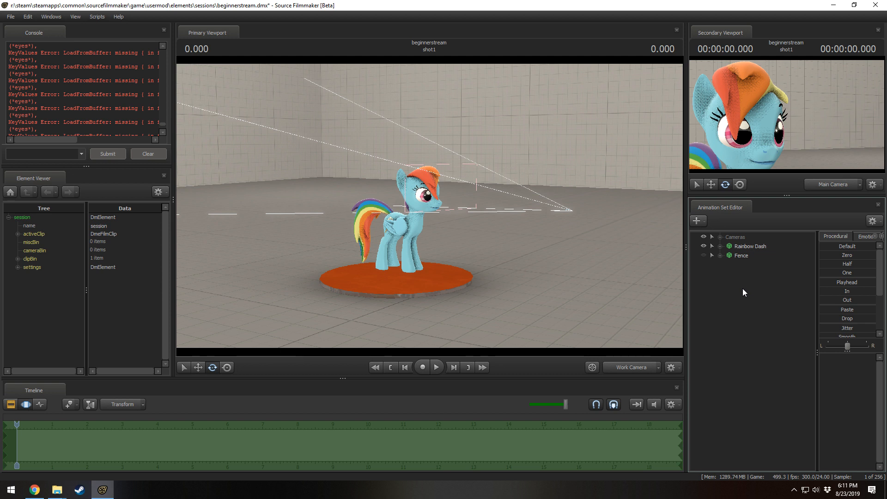
left_click(872, 220)
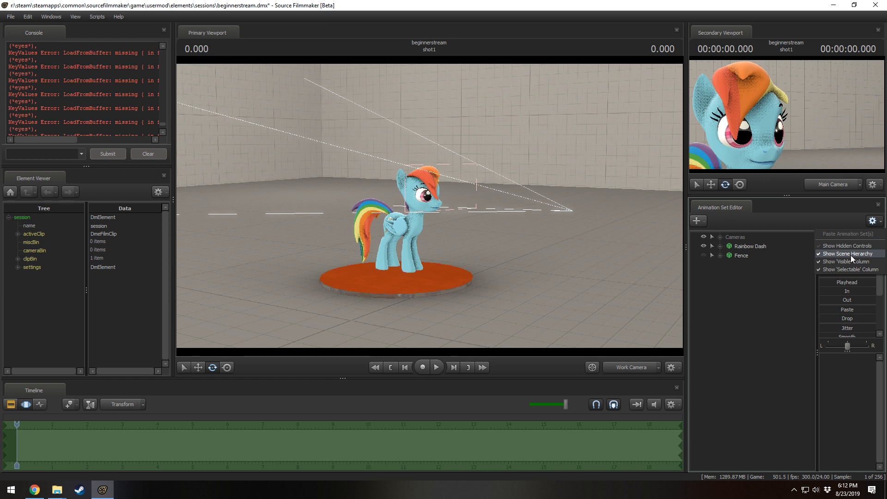
left_click(850, 254)
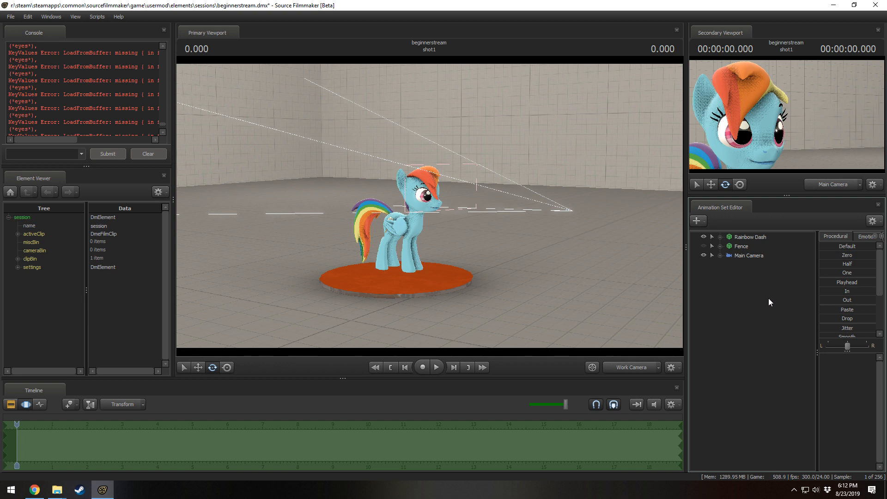
left_click(872, 221)
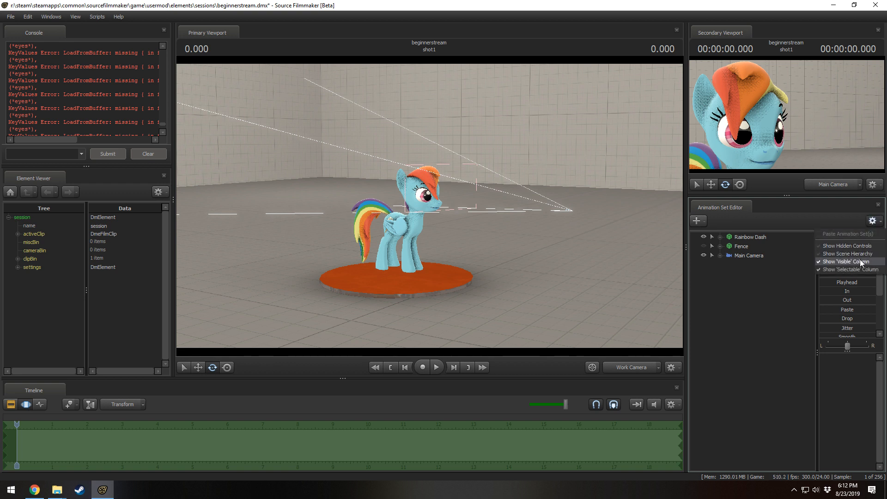
left_click(860, 256)
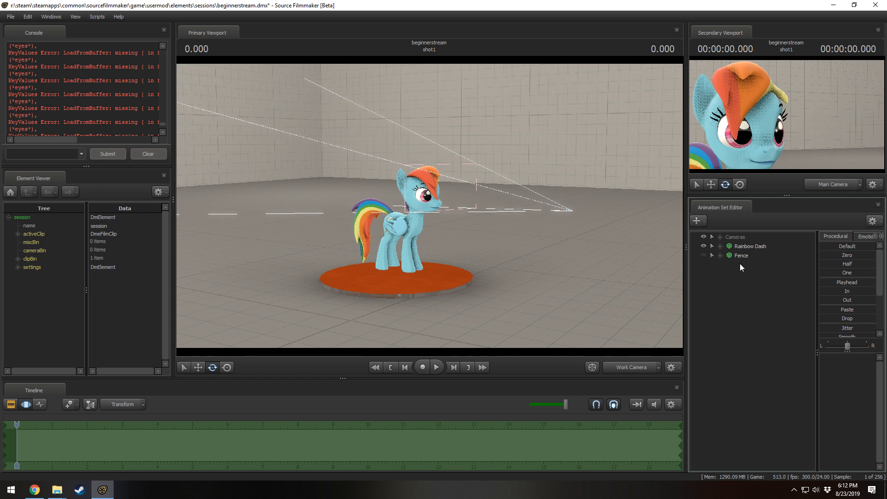
- Group the Fence animation set in a new group and rename that group "Fences"
right_click(741, 257)
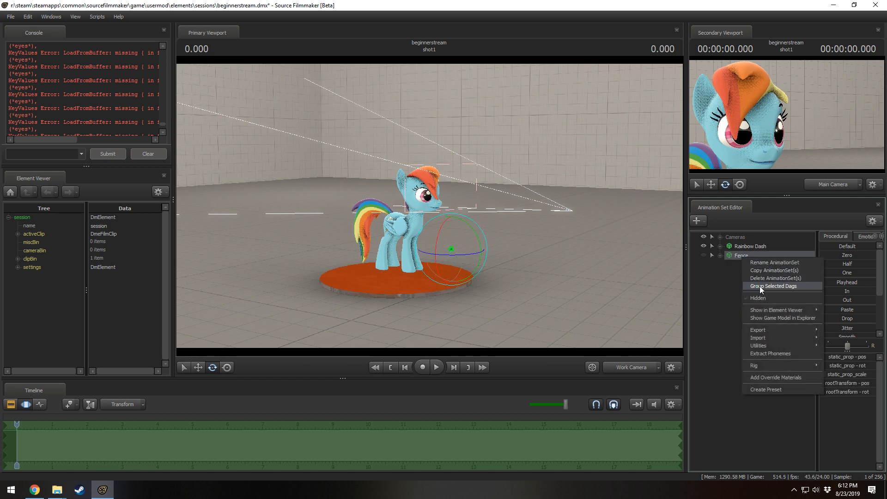
left_click(759, 286)
right_click(736, 257)
left_click(757, 259)
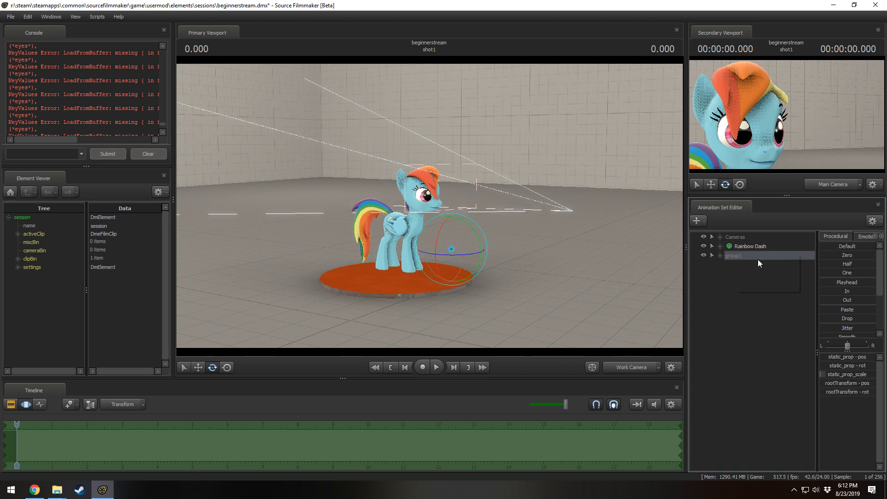
type("Fenc")
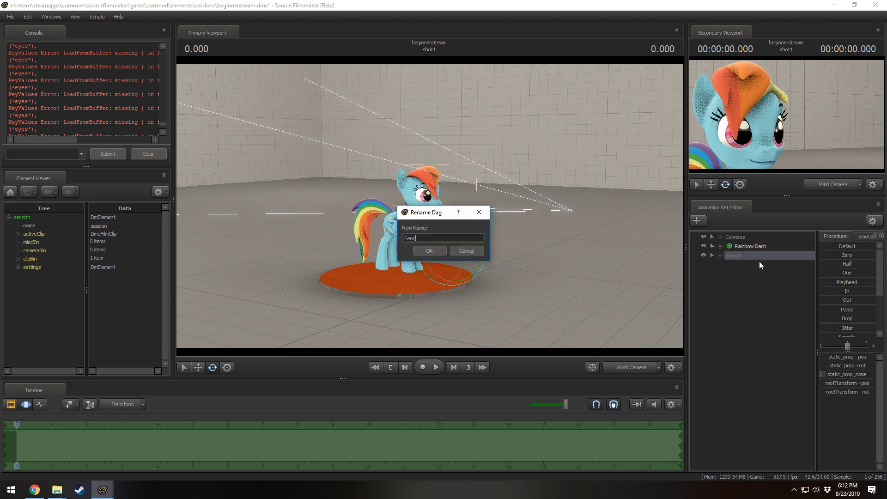
type("es")
key("Return")
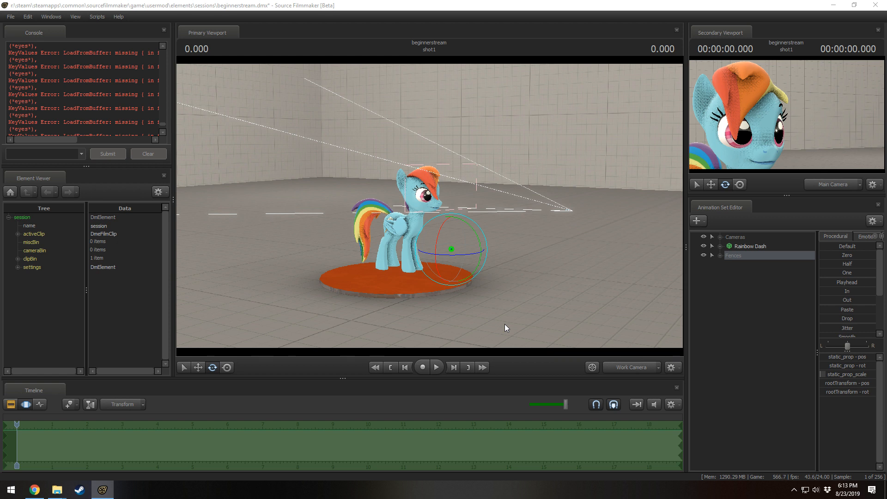
- Expand Rainbow Dash's Body and Pony groups and select Pony Legs and Pony Wings in turn to examine their controls
key("w")
left_click_drag(558, 298, 559, 297)
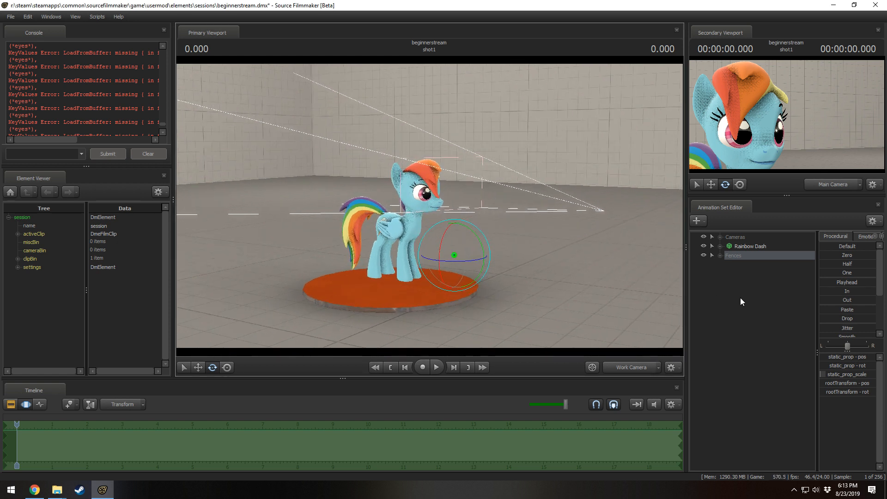
left_click(720, 247)
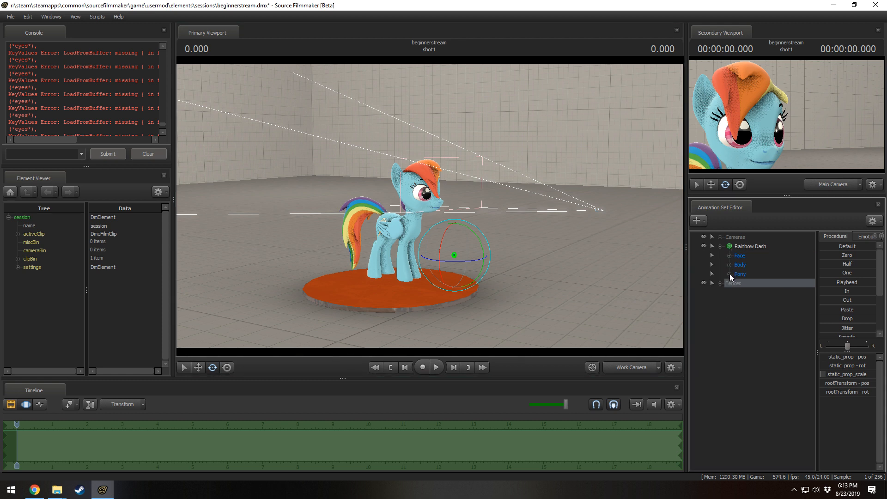
left_click(729, 274)
left_click(728, 265)
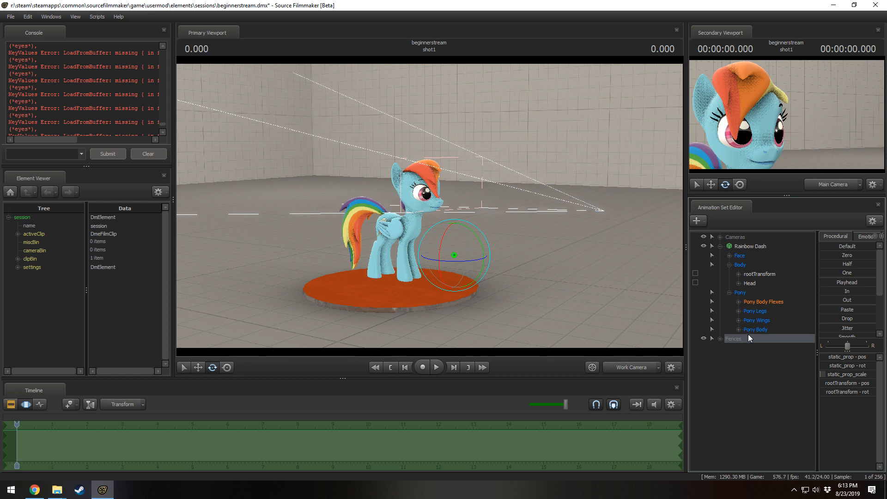
left_click(754, 310)
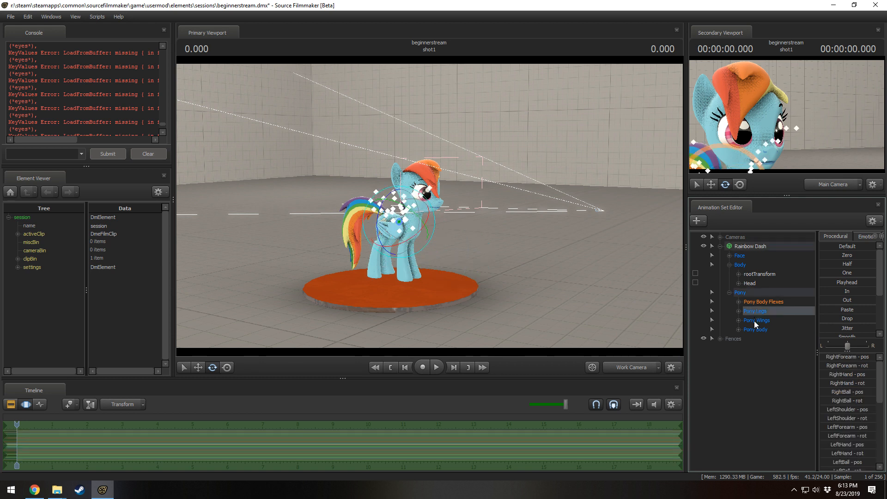
left_click(752, 321)
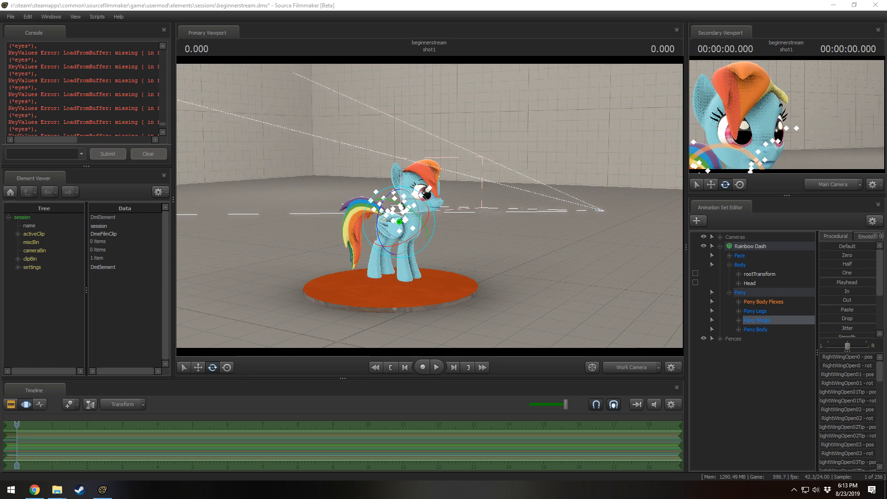
- Switch to the browser, download Zappy's Organizing Script 2.0 from its DeviantArt page and open the ZIP archive
left_click_drag(886, 18, 300, 7)
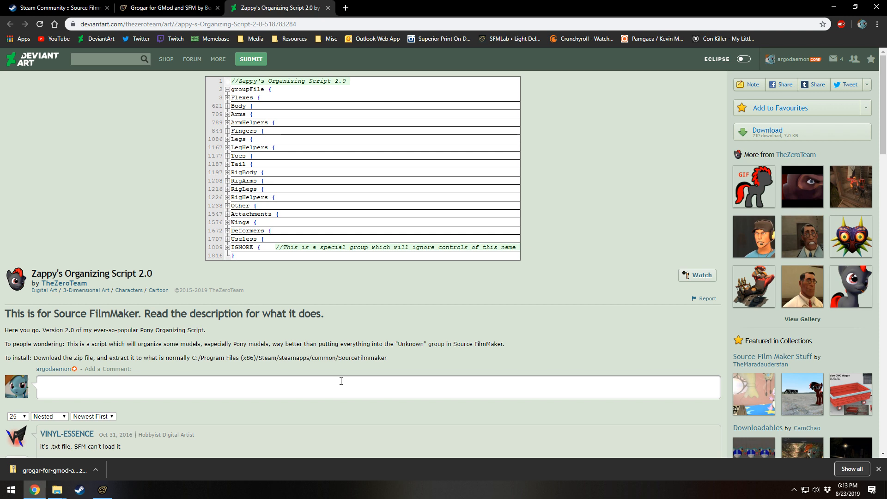
left_click(768, 135)
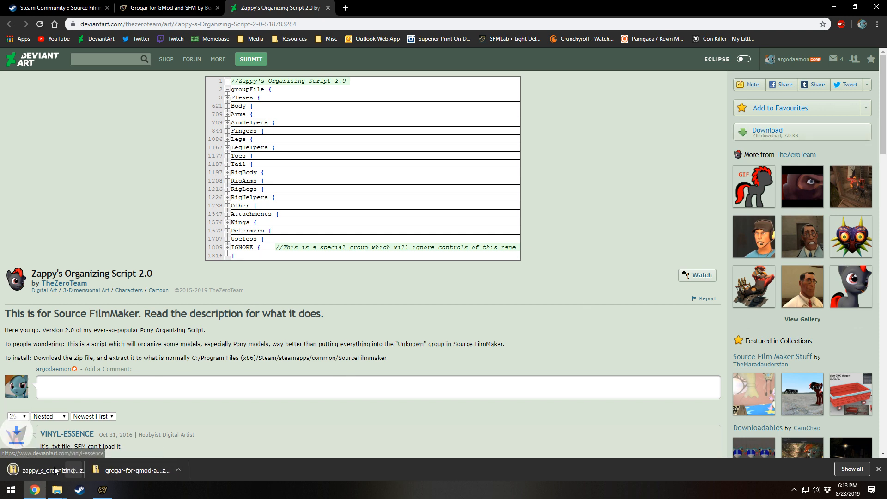
left_click(99, 470)
left_click(116, 438)
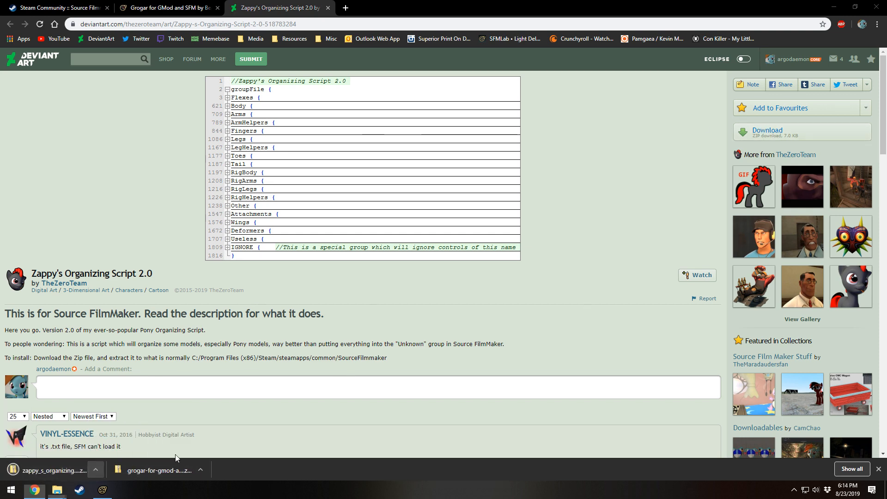
double_click(511, 175)
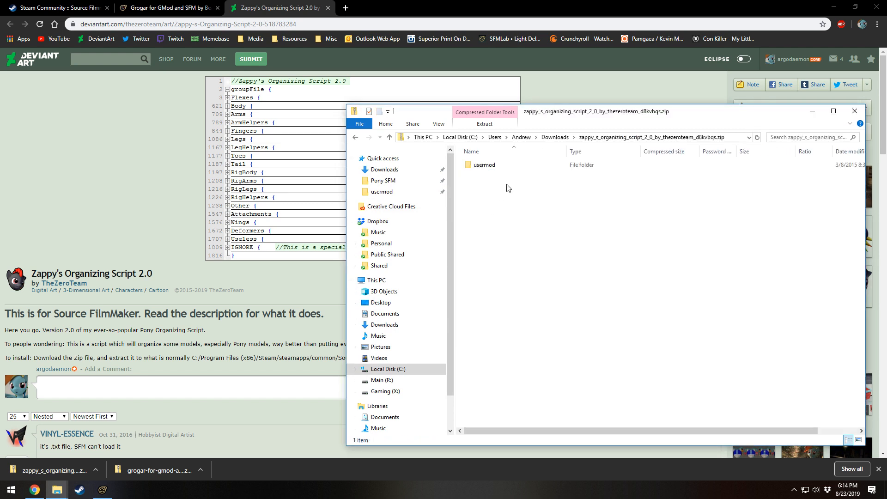
- Read through sfm_defaultanimationgroups.txt from the archive's usermod/cfg folder and close it
double_click(480, 166)
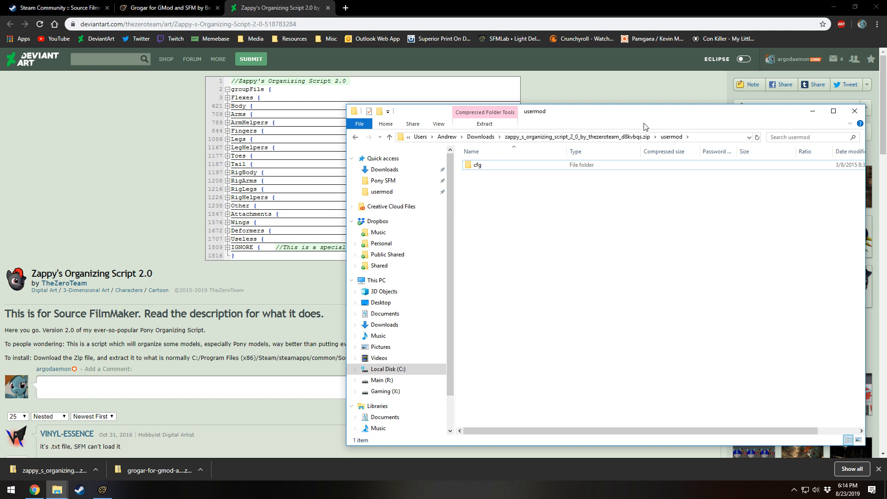
left_click(622, 136)
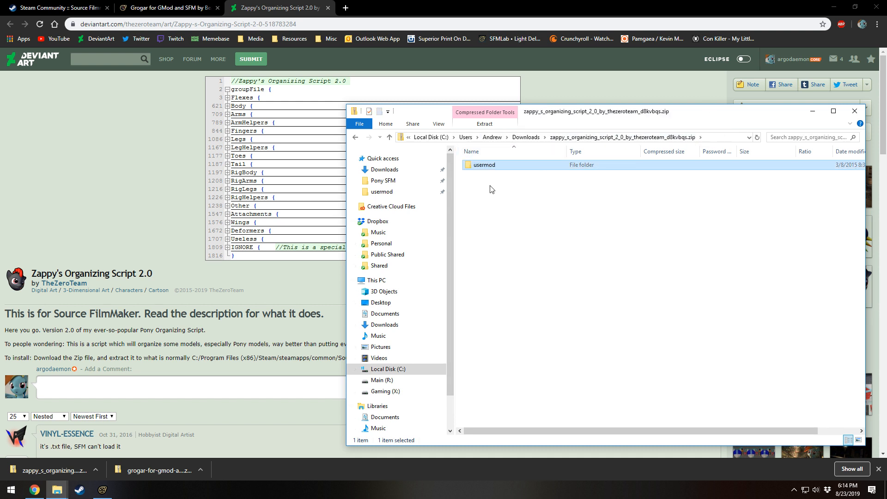
double_click(489, 167)
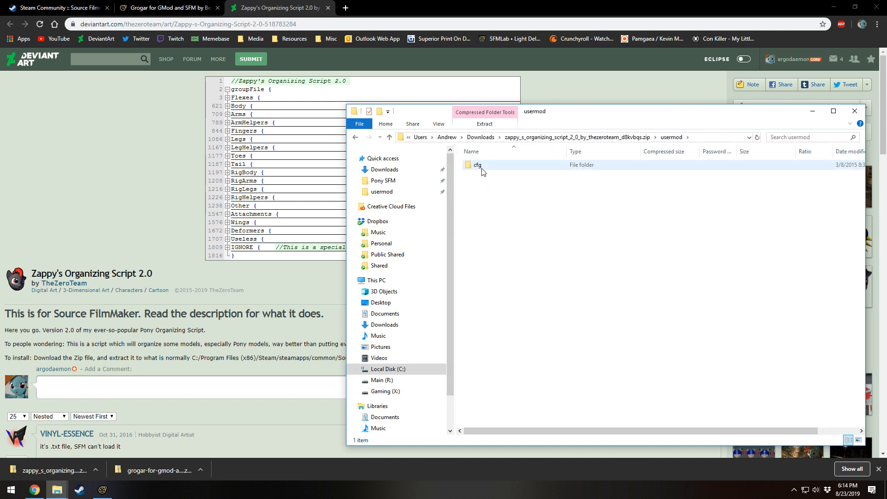
double_click(480, 167)
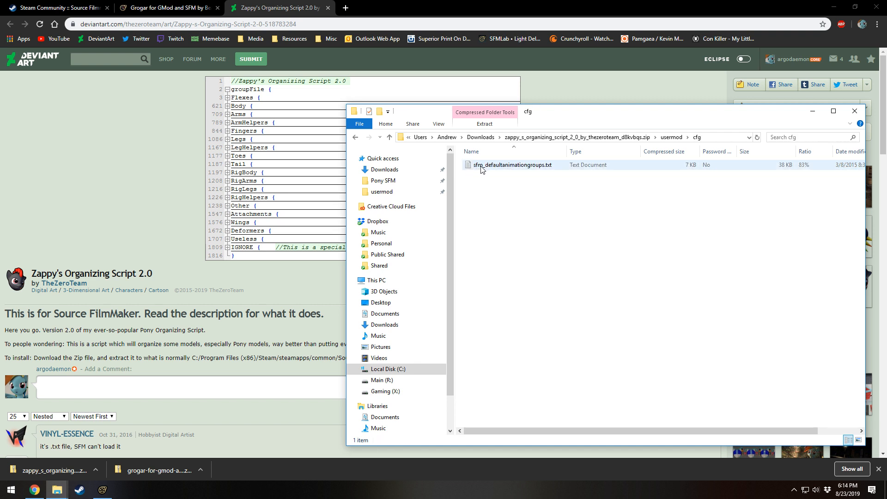
double_click(538, 166)
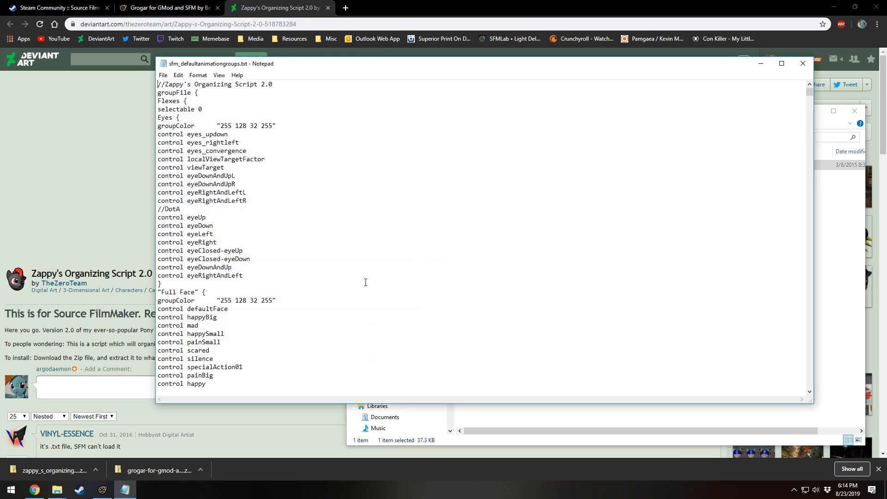
scroll(307, 283, "down", 12)
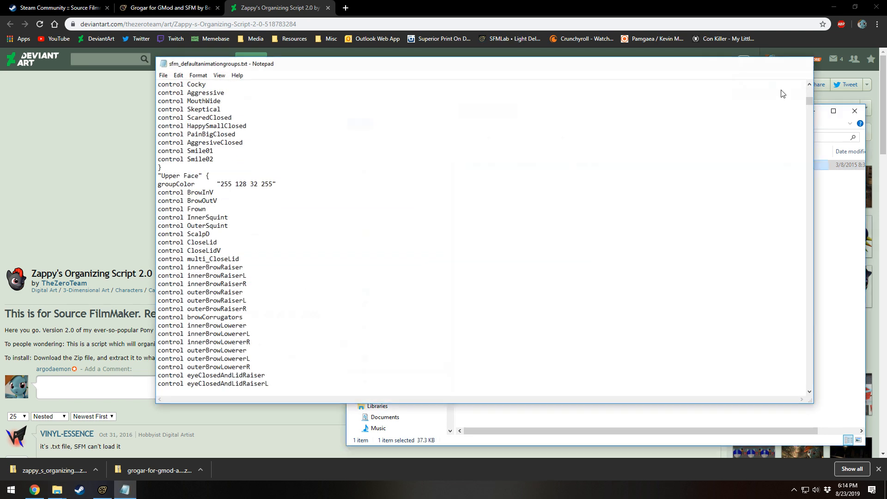
left_click(802, 64)
right_click(517, 169)
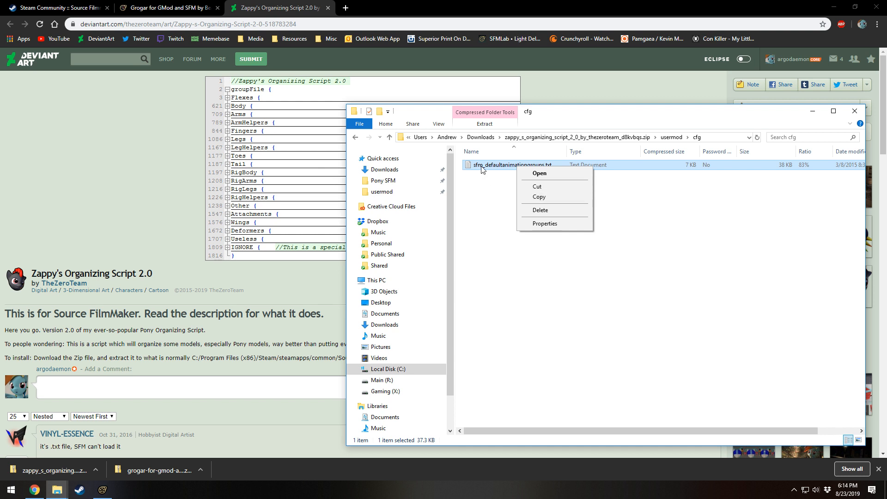
left_click(482, 167)
right_click(505, 167)
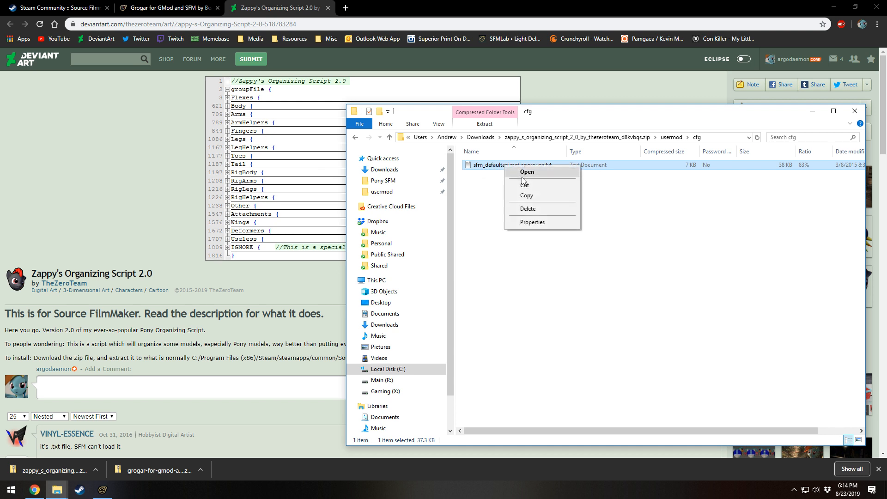
left_click(481, 228)
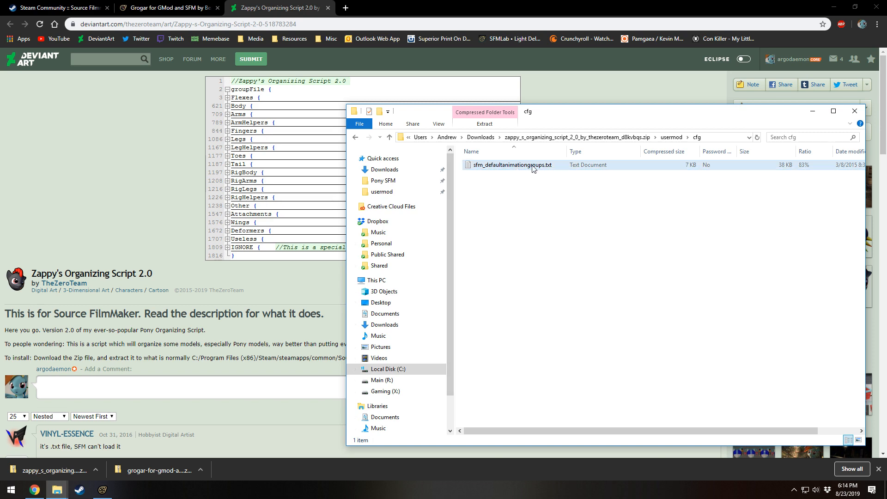
- Open the cfg folder inside SourceFilmmaker's usermod folder and point out the backup and juicedane versions of sfm_defaultanimationgroups
left_click(403, 193)
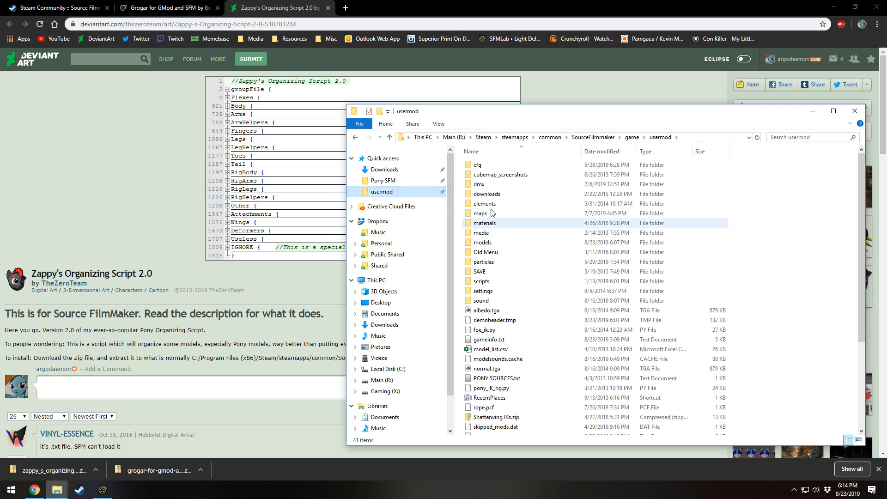
double_click(476, 165)
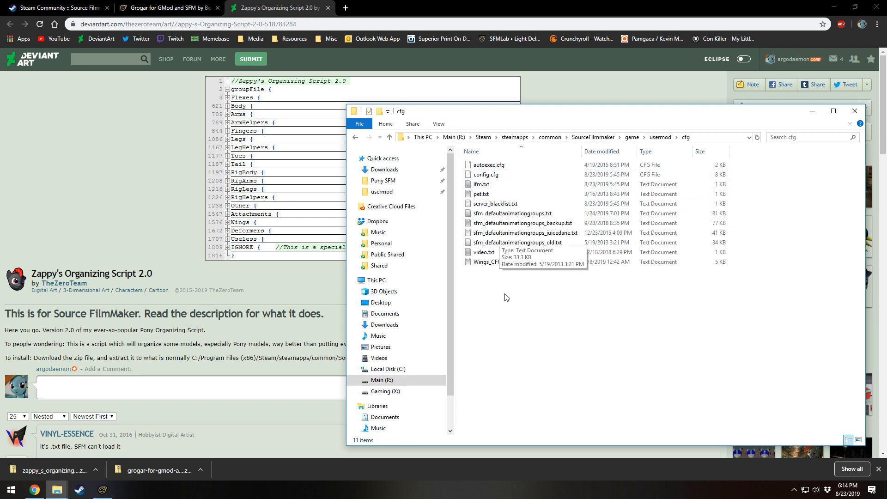
left_click(545, 223)
left_click(548, 233)
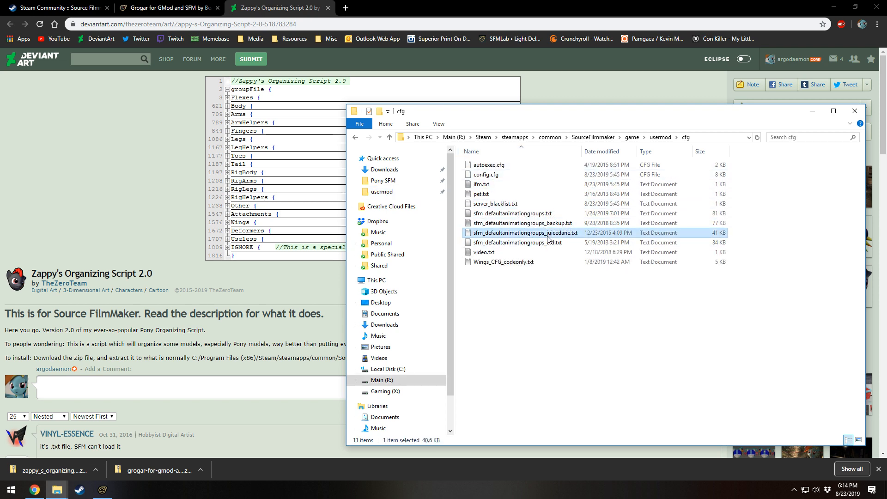
- Open sfm_defaultanimationgroups.txt from the usermod cfg folder and read through its Eyebrows and Full Face control groups
left_click(548, 242)
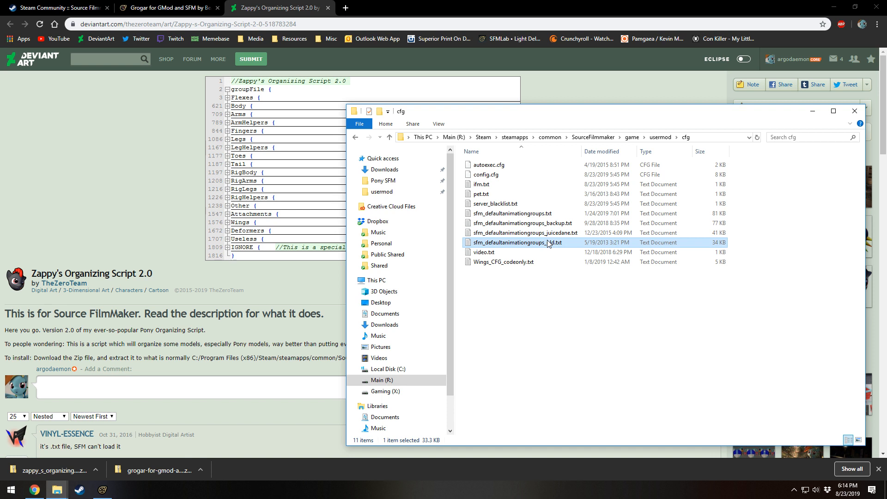
left_click(537, 214)
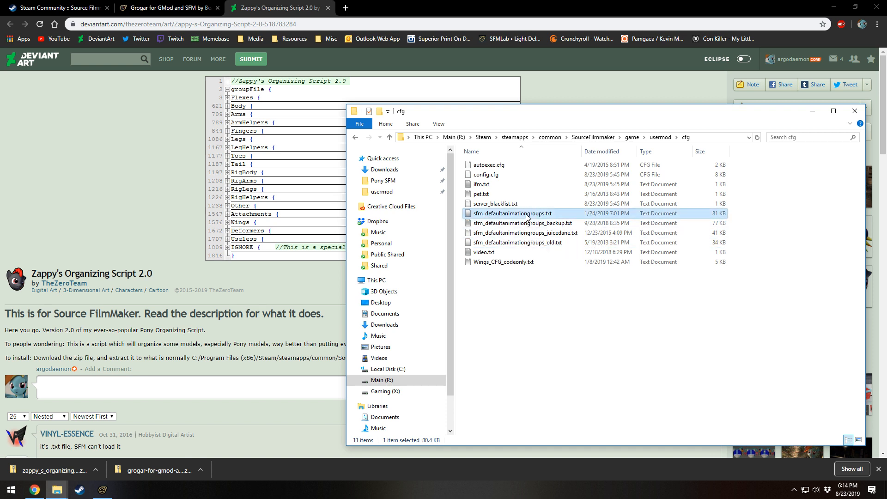
double_click(548, 214)
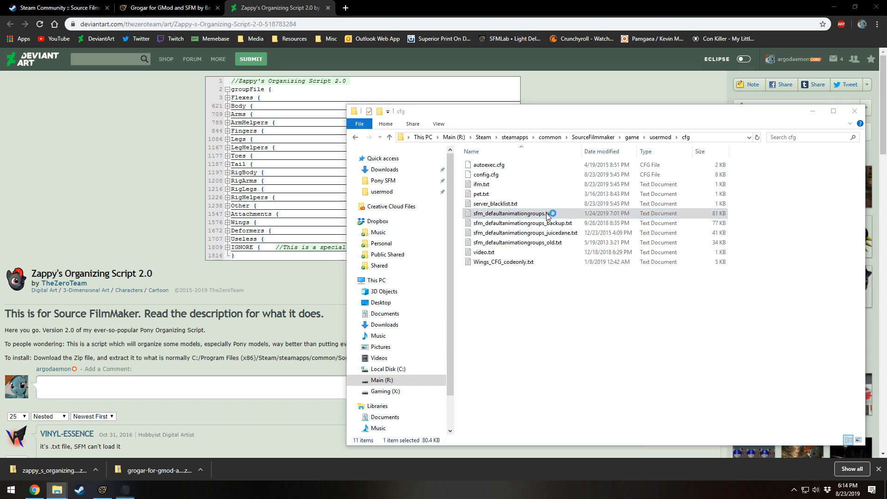
scroll(403, 210, "down", 10)
scroll(403, 210, "down", 20)
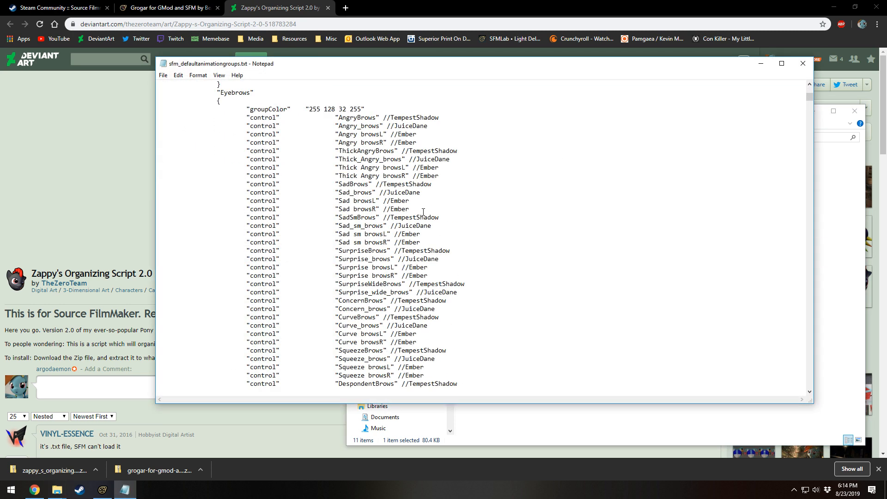
scroll(428, 209, "down", 1)
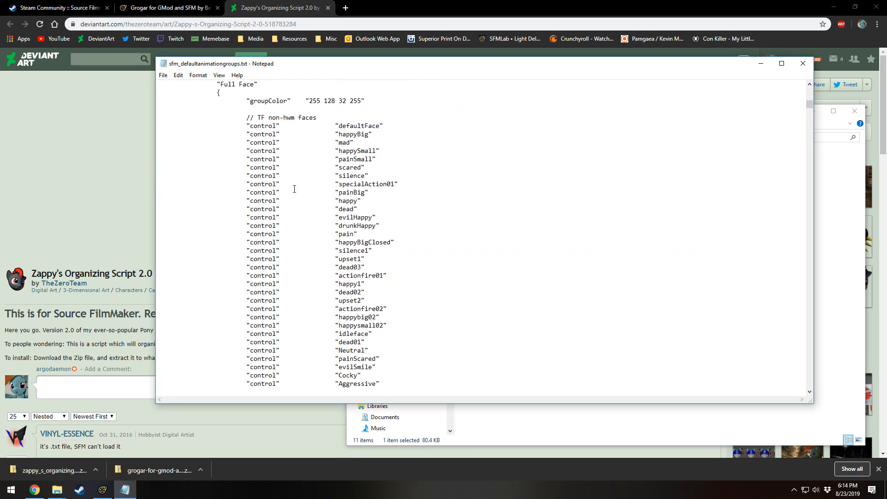
scroll(378, 211, "down", 1)
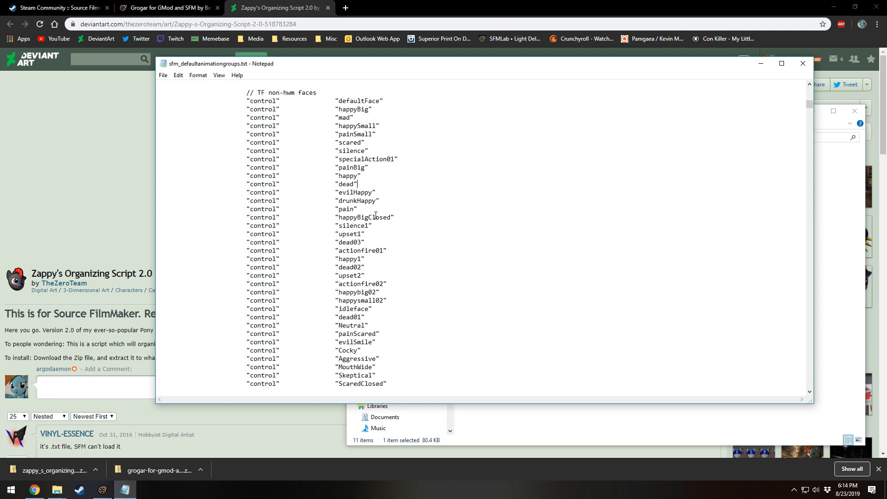
scroll(323, 200, "up", 5)
left_click_drag(232, 185, 250, 186)
left_click(375, 209)
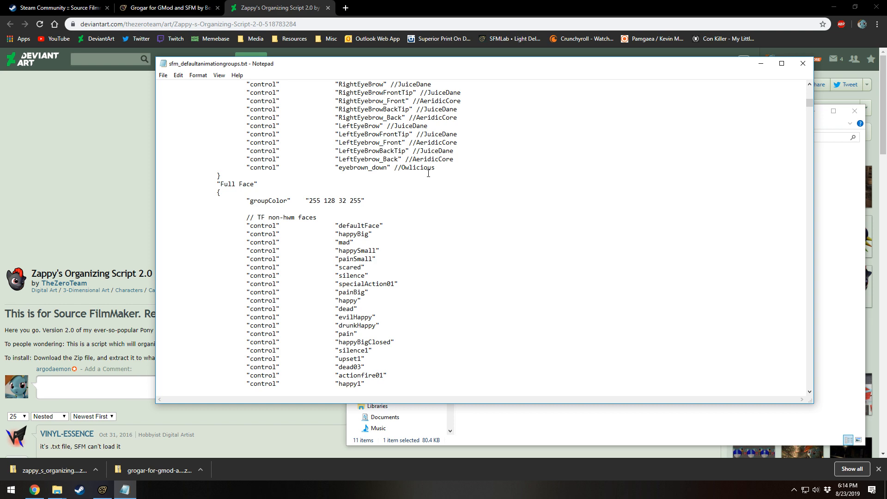
scroll(428, 173, "up", 4)
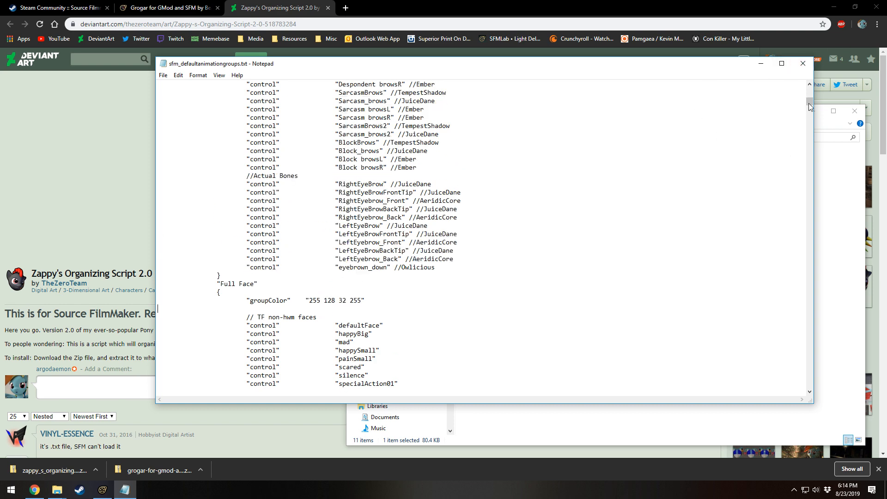
- Review the file's header comments on its authors and version, and go to the jiggle controls near the end
left_click_drag(809, 101, 809, 86)
left_click(240, 93)
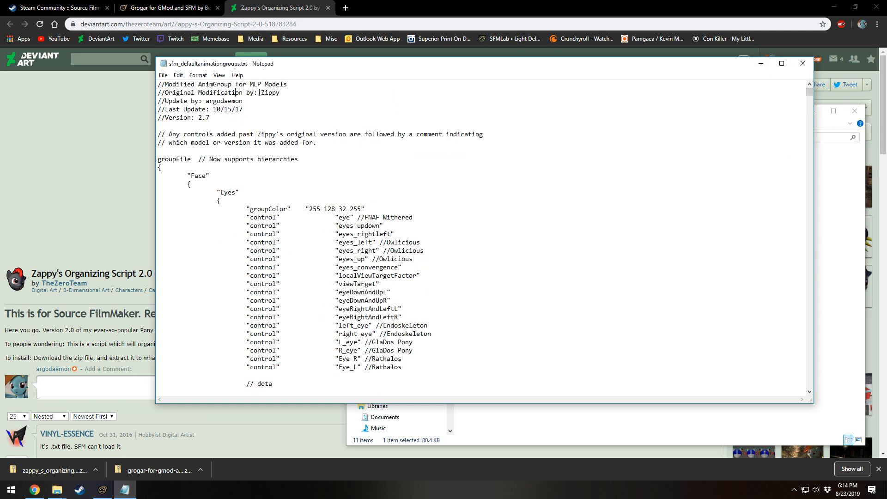
left_click(231, 120)
left_click_drag(809, 91, 820, 339)
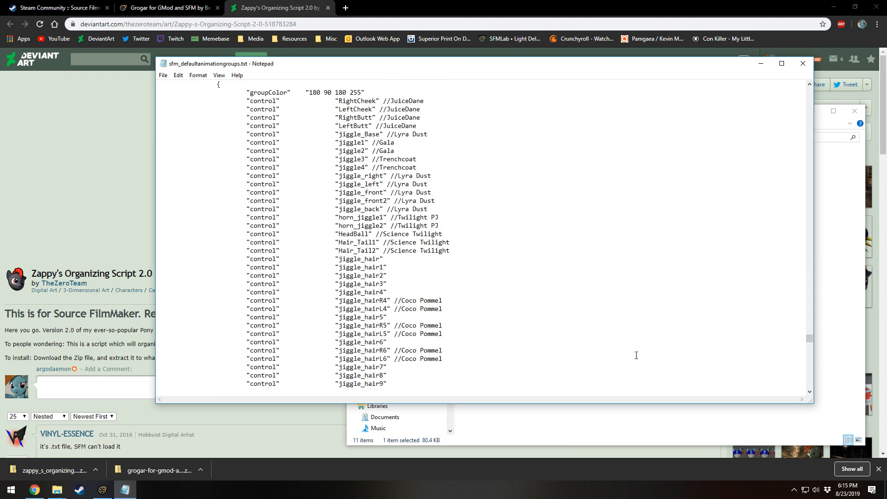
- Read through the hair and tail controls, close the file and return to Source Filmmaker with the other windows minimized
scroll(506, 285, "up", 2)
left_click_drag(423, 150, 443, 291)
scroll(423, 276, "up", 8)
scroll(423, 277, "up", 8)
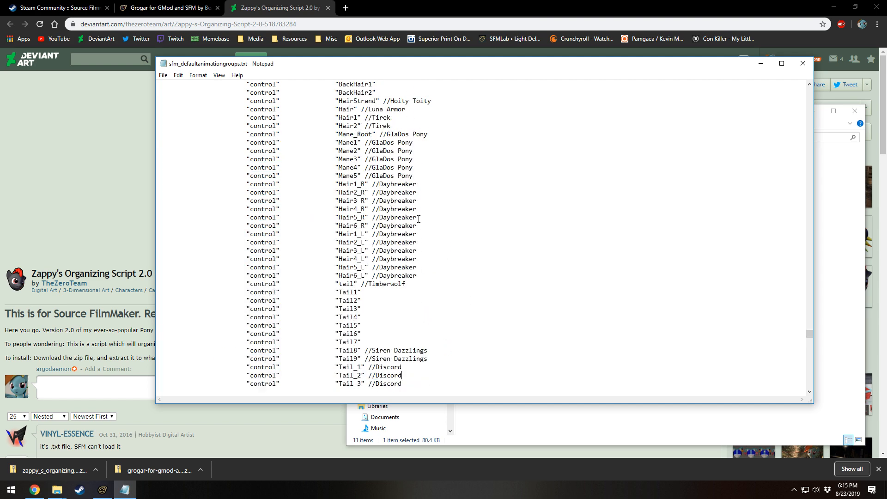
left_click(803, 63)
left_click(830, 6)
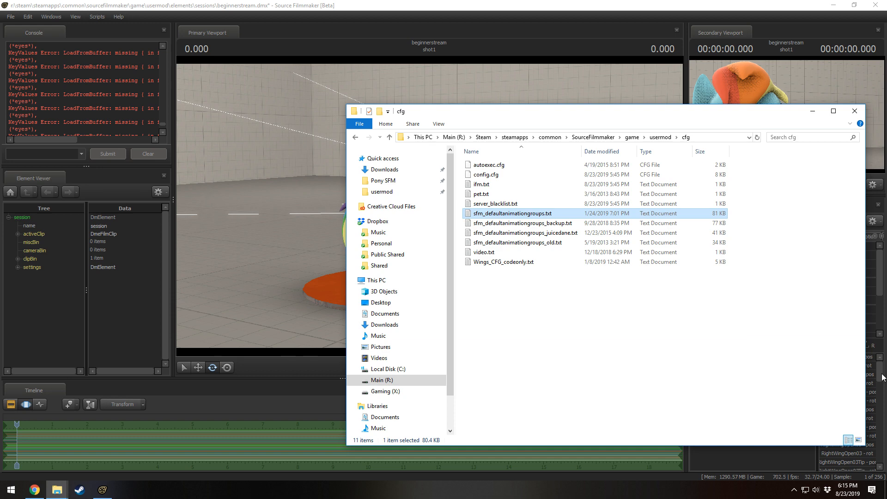
left_click(811, 112)
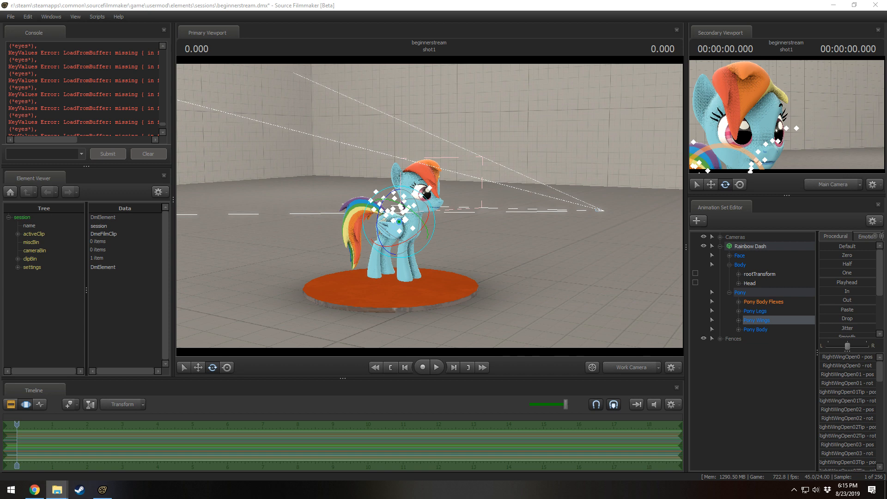
- Bring up the YouTube page of the Getting Started in SFM stream, pause it and go to the description's links
left_click_drag(886, 12, 504, 11)
left_click(479, 343)
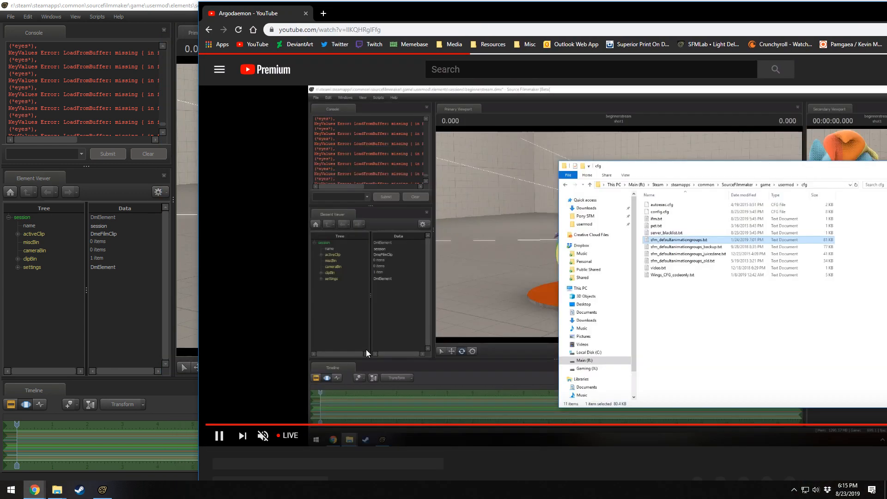
scroll(365, 349, "down", 7)
scroll(357, 349, "up", 1)
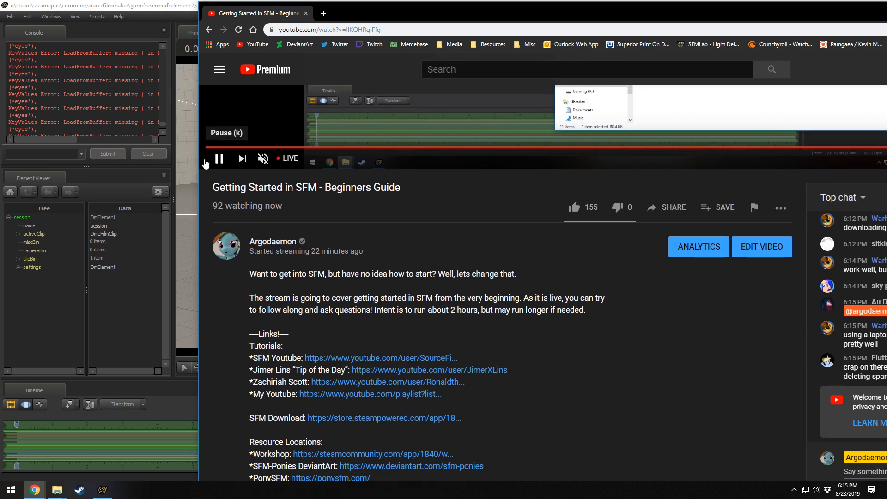
left_click(221, 154)
scroll(360, 338, "down", 3)
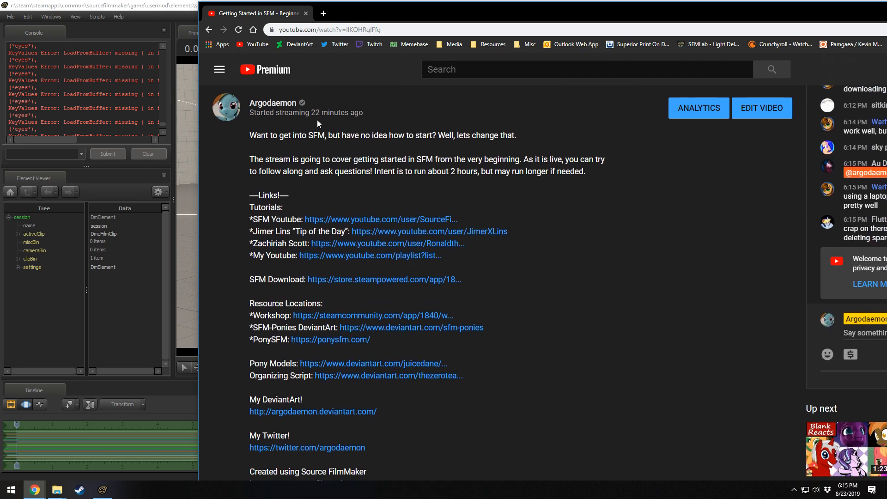
scroll(282, 296, "down", 2)
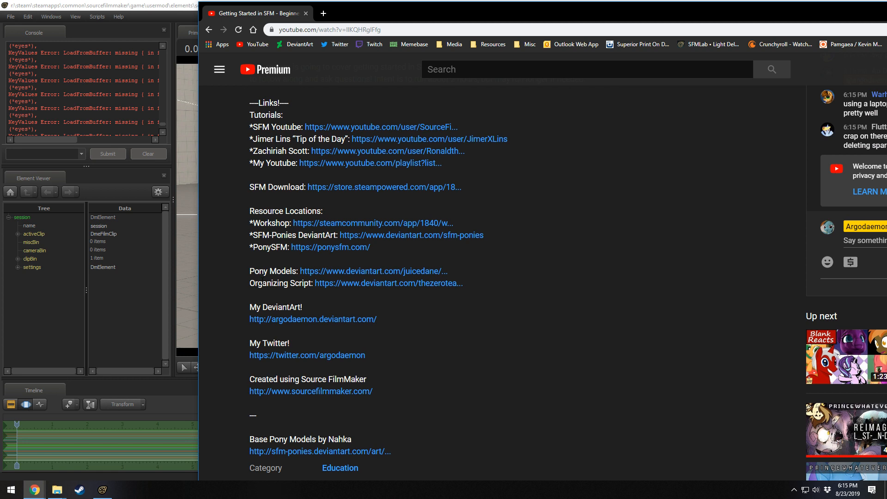
- Point out the Organizing Script link in the stream description and close the YouTube page
left_click_drag(262, 283, 475, 290)
left_click(285, 284)
left_click_drag(258, 284, 314, 299)
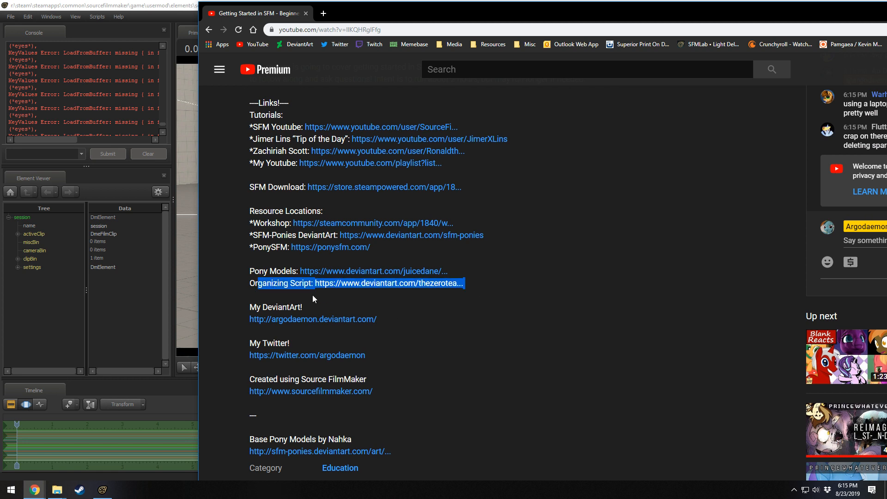
left_click(263, 285)
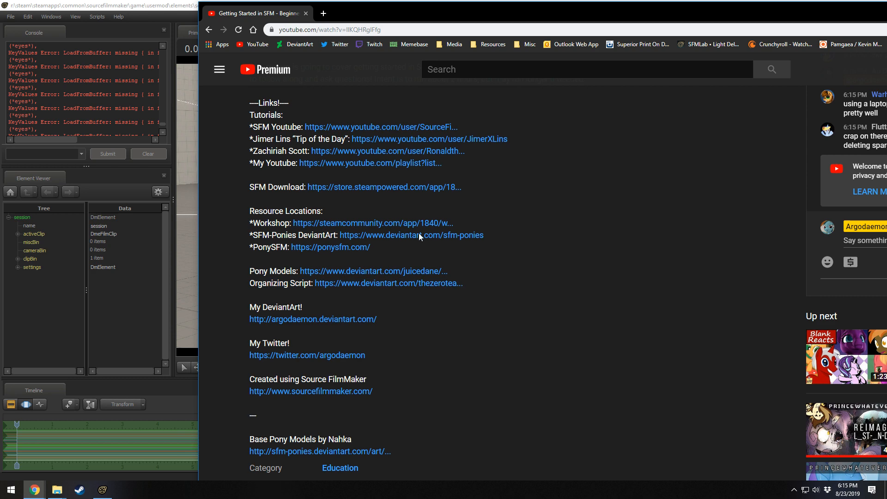
left_click(305, 14)
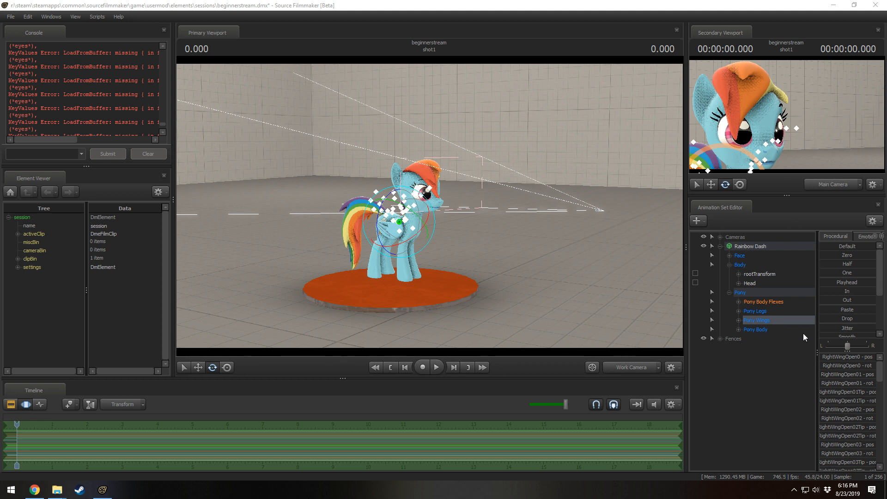
- Select the Rainbow Dash animation set, expand Pony Body Flexes and examine the list of procedural presets
left_click(745, 246)
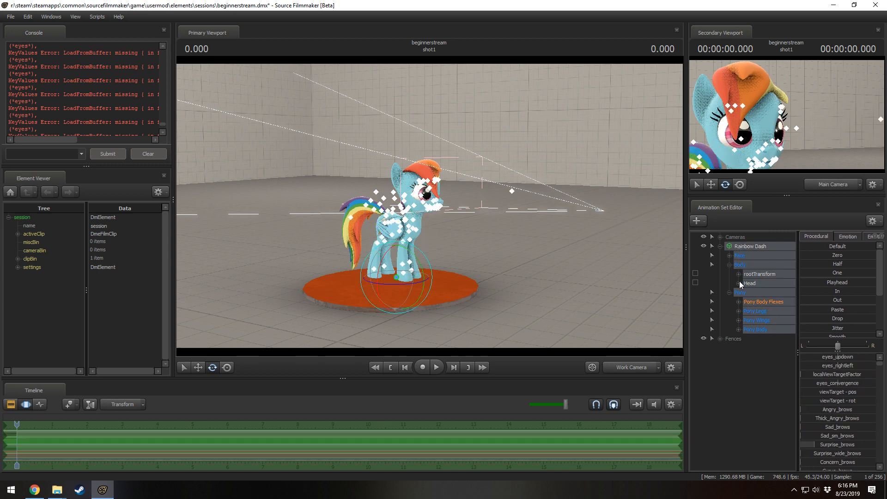
left_click(738, 302)
left_click(729, 265)
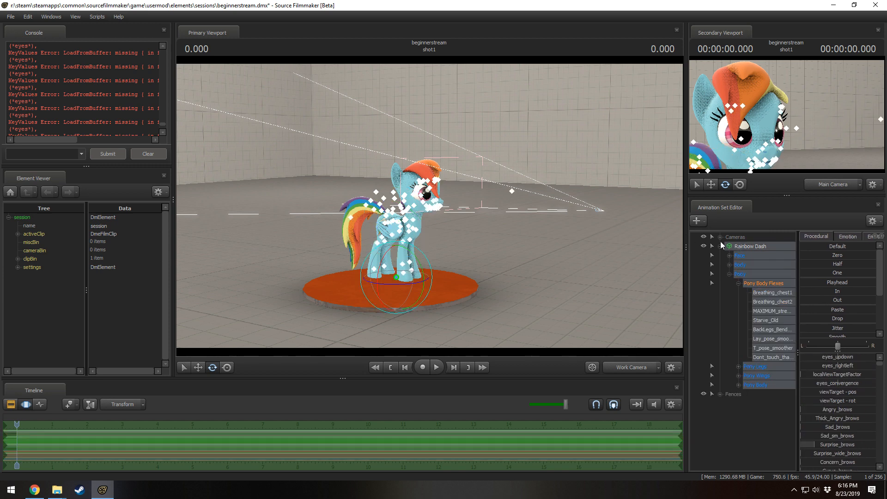
left_click(720, 245)
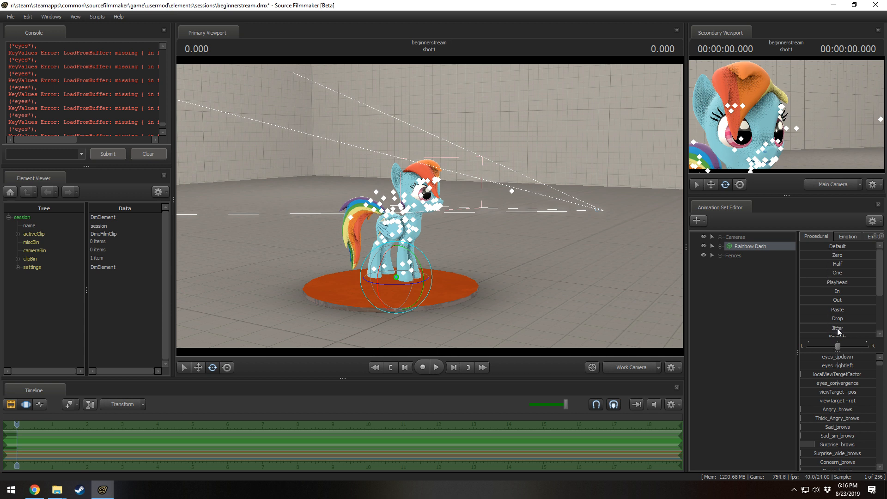
scroll(836, 329, "down", 3)
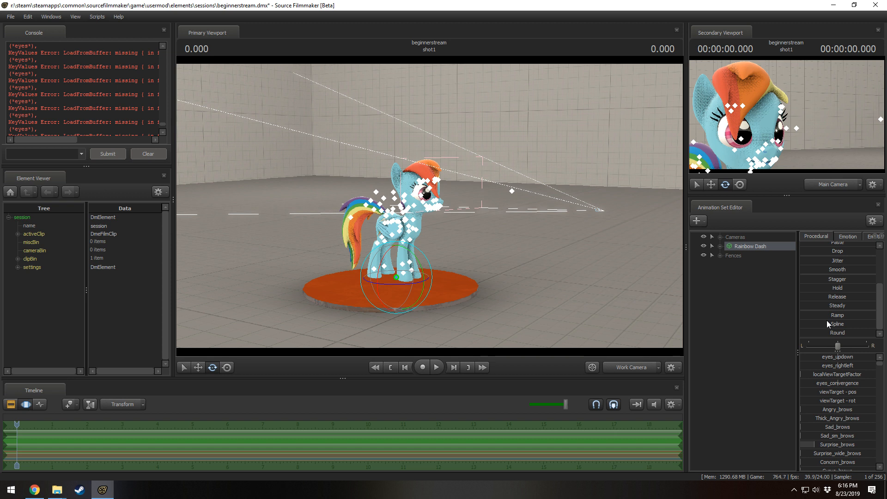
scroll(827, 326, "up", 4)
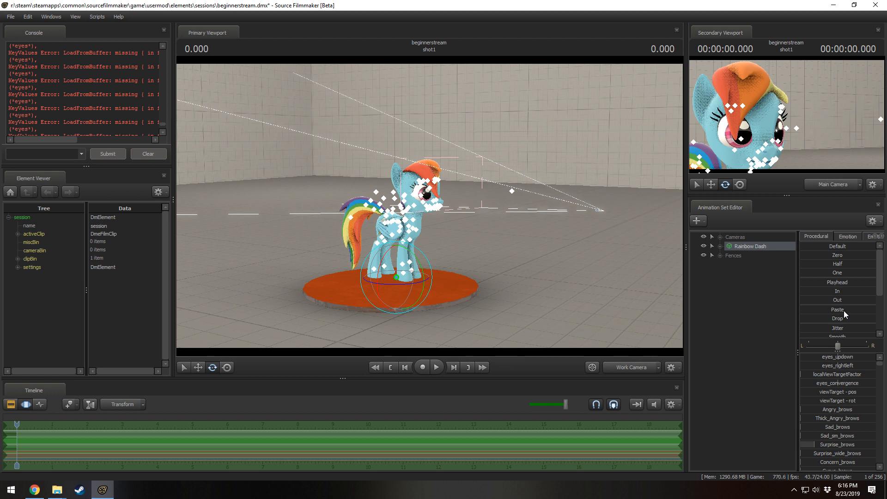
left_click(716, 245)
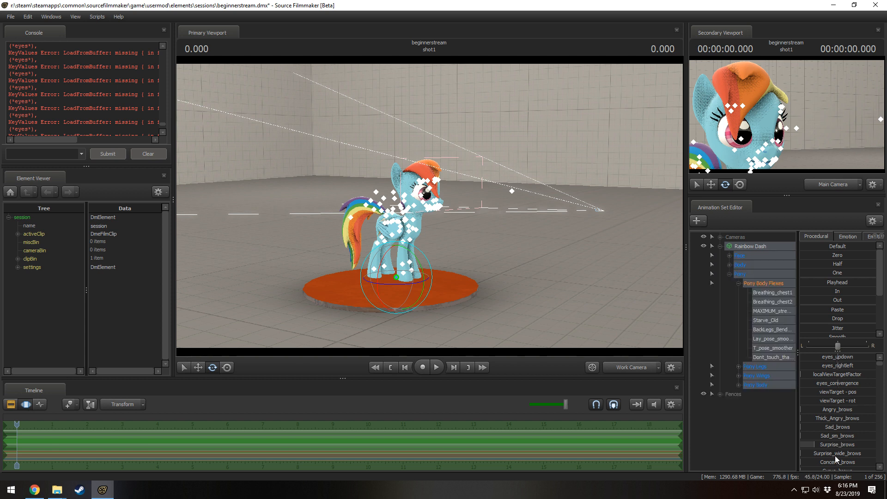
- Pick the LeftLeg1 control directly on the model in the primary viewport to examine its position and rotation controls
left_click(414, 236)
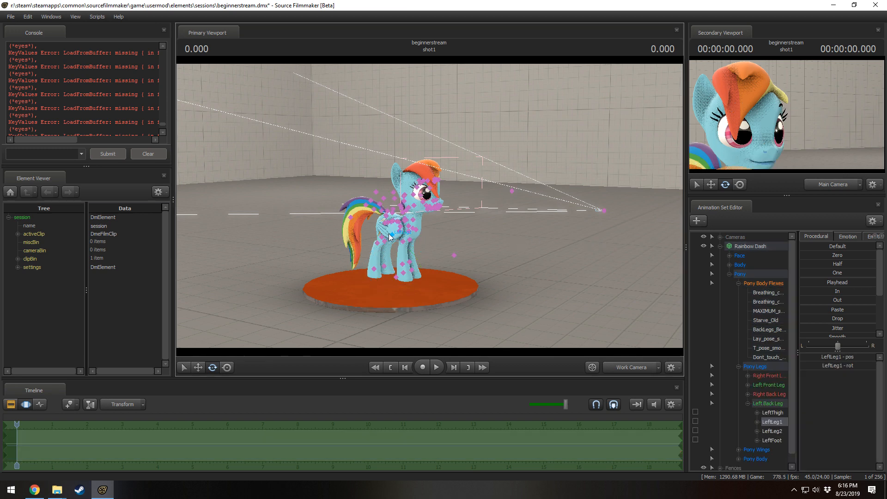
key("ctrl+z")
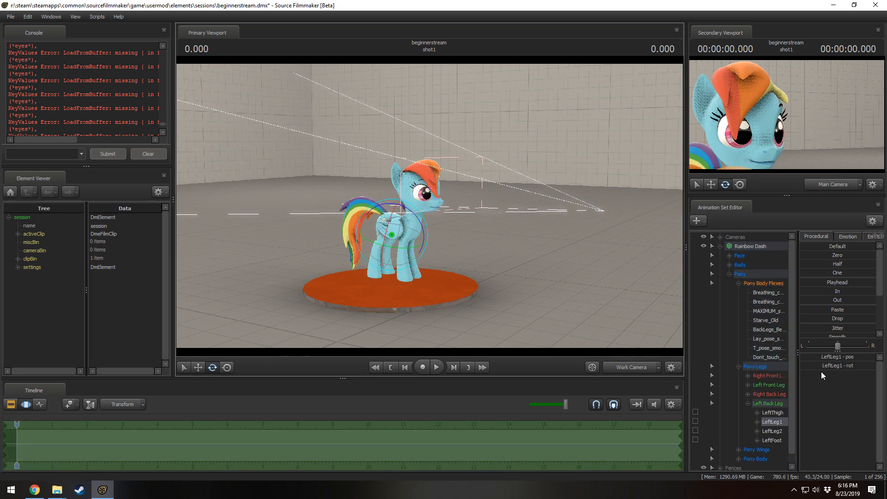
double_click(826, 367)
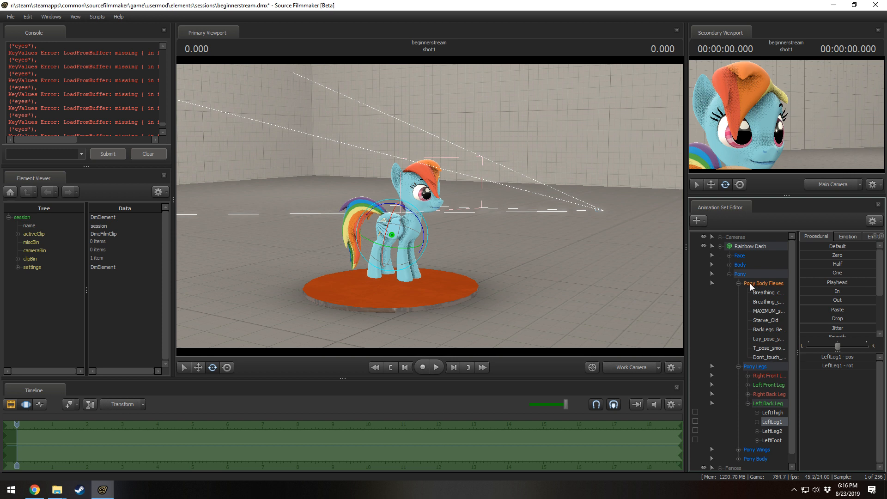
- Collapse the Pony group, widen the Animation Set Editor, and expand and select the Upper Face group under Face
left_click(729, 273)
left_click(729, 256)
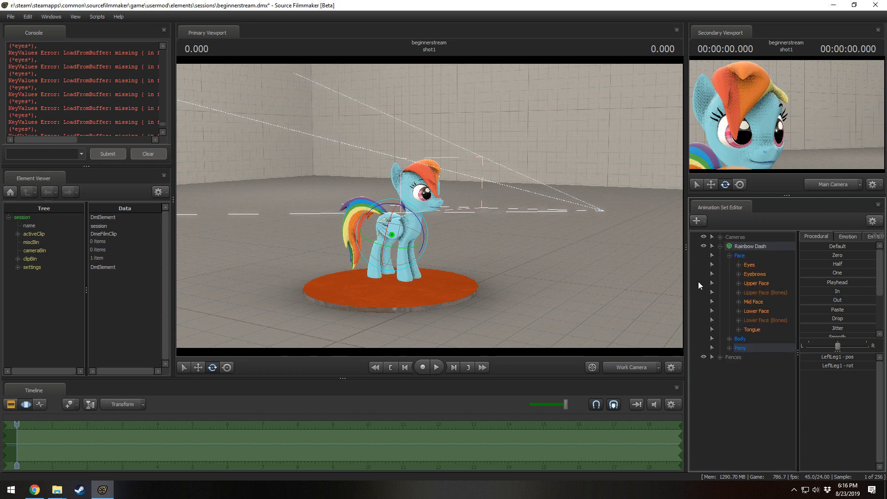
left_click_drag(685, 297, 664, 297)
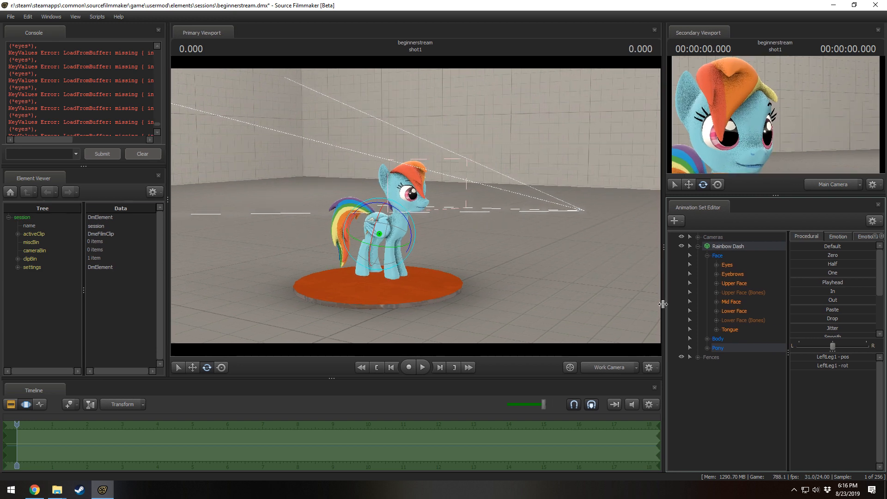
left_click(720, 284)
left_click(725, 283)
- Try the Close_eyes2 and Angry_eyes sliders on Rainbow Dash's face in close-up, and discard the changes
left_click_drag(445, 227, 384, 225)
key("w")
key("s")
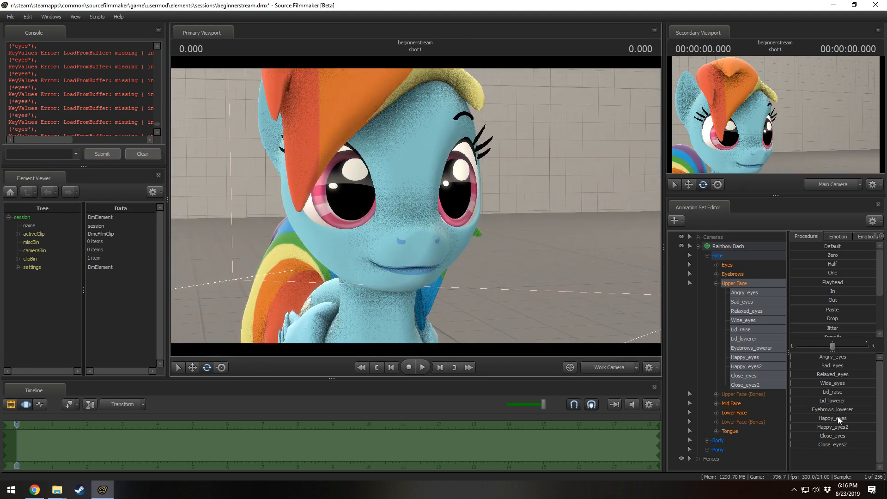
mouse_move(832, 445)
left_mouse_down()
mouse_move(873, 445)
mouse_move(831, 445)
left_mouse_up()
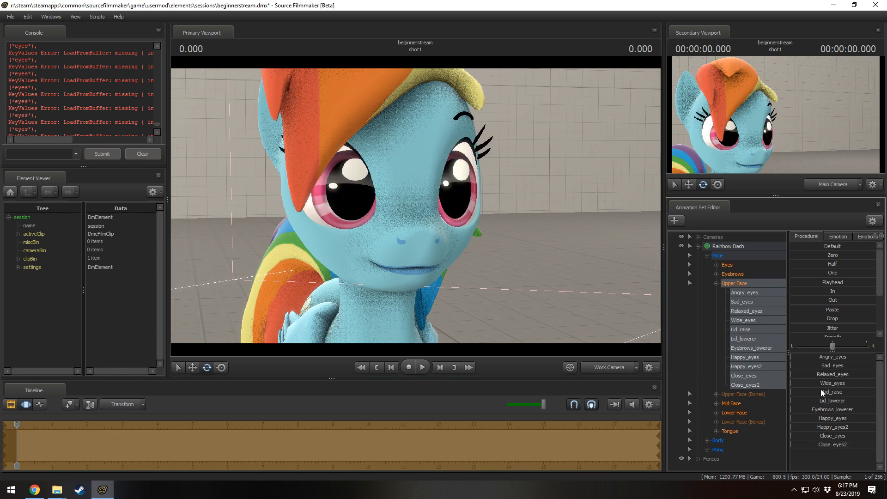
mouse_move(823, 391)
left_mouse_down()
mouse_move(861, 391)
mouse_move(827, 391)
left_mouse_up()
left_click_drag(824, 444, 853, 444)
left_click_drag(836, 360, 862, 360)
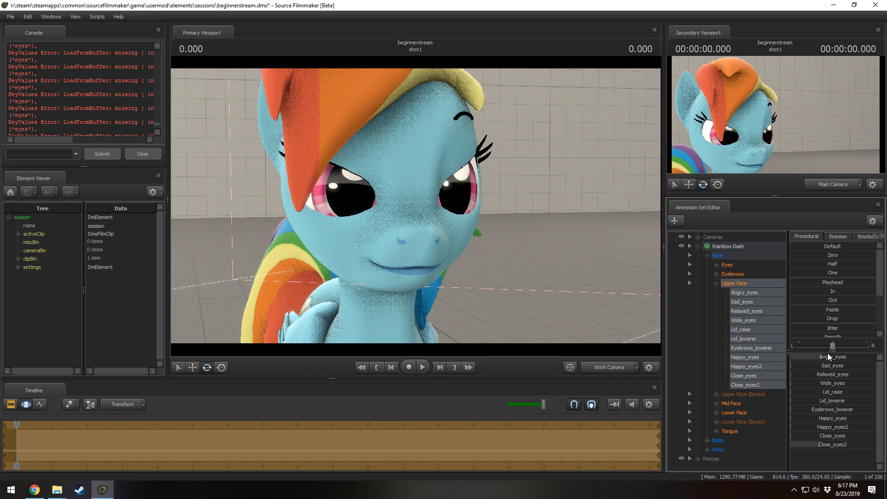
key("Escape")
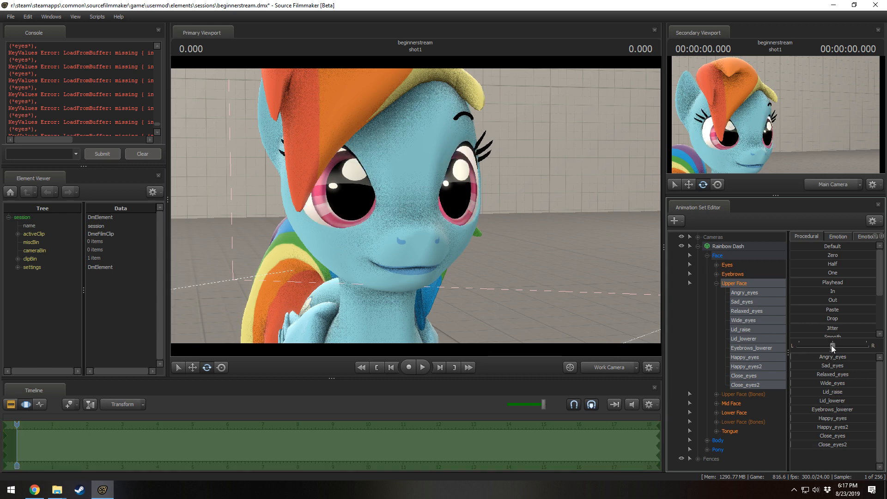
- Try the Close_eyes2 slider on one side of Rainbow Dash's face with the left/right balance shifted towards L
mouse_move(833, 351)
left_mouse_down()
mouse_move(784, 355)
mouse_move(834, 352)
left_mouse_up()
mouse_move(839, 444)
left_mouse_down()
mouse_move(870, 444)
mouse_move(835, 445)
left_mouse_up()
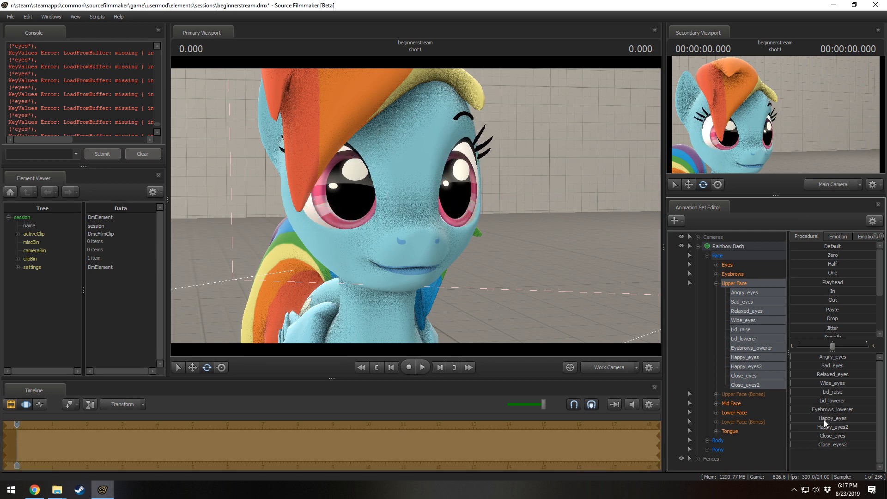
left_click_drag(832, 346, 799, 346)
mouse_move(825, 446)
left_mouse_down()
mouse_move(868, 446)
mouse_move(835, 446)
left_mouse_up()
mouse_move(802, 345)
left_mouse_down()
mouse_move(835, 347)
mouse_move(815, 346)
left_mouse_up()
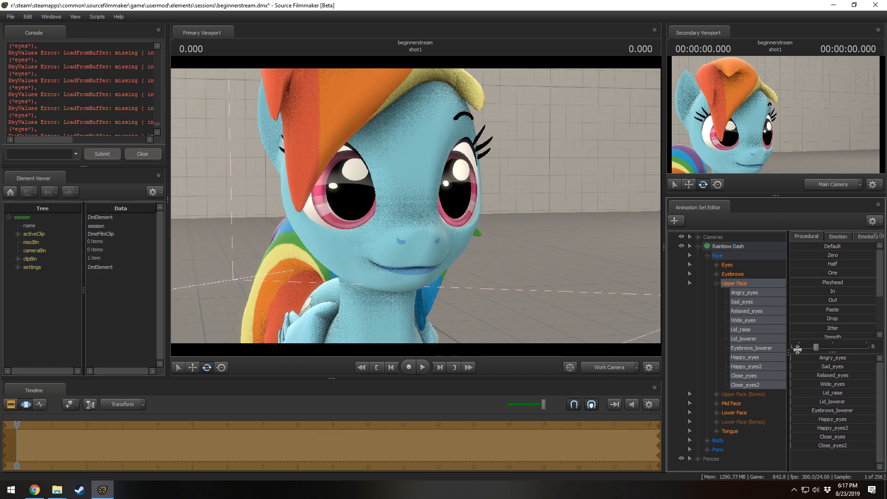
- Shift the left/right balance fully towards R, try Lid_raise on that side of the face, and undo the facial slider changes
left_click_drag(816, 346, 867, 346)
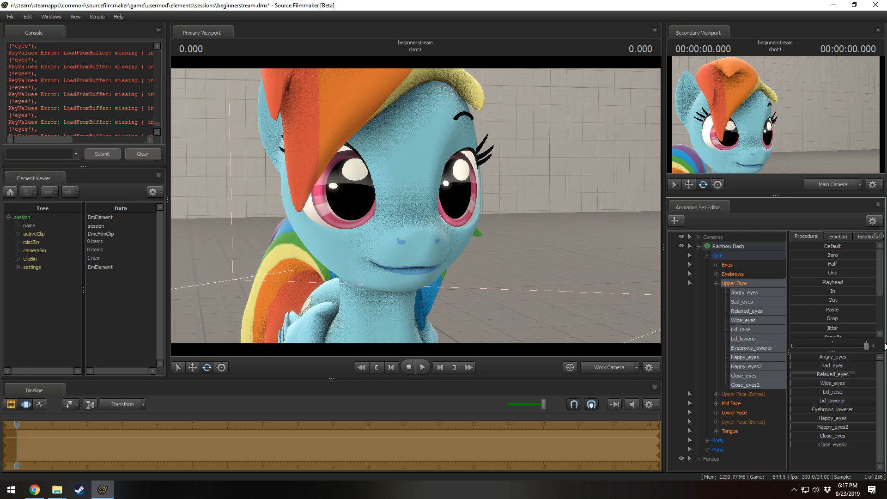
left_click_drag(839, 393, 847, 392)
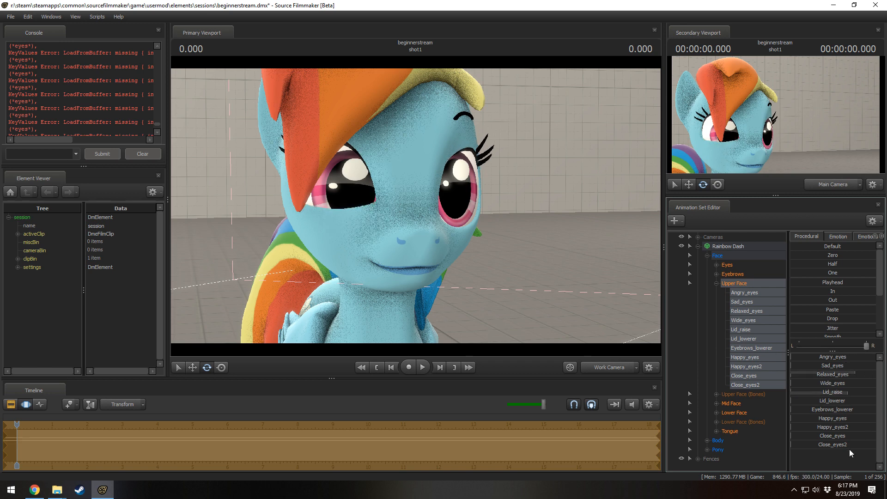
left_click_drag(447, 262, 417, 211, "alt")
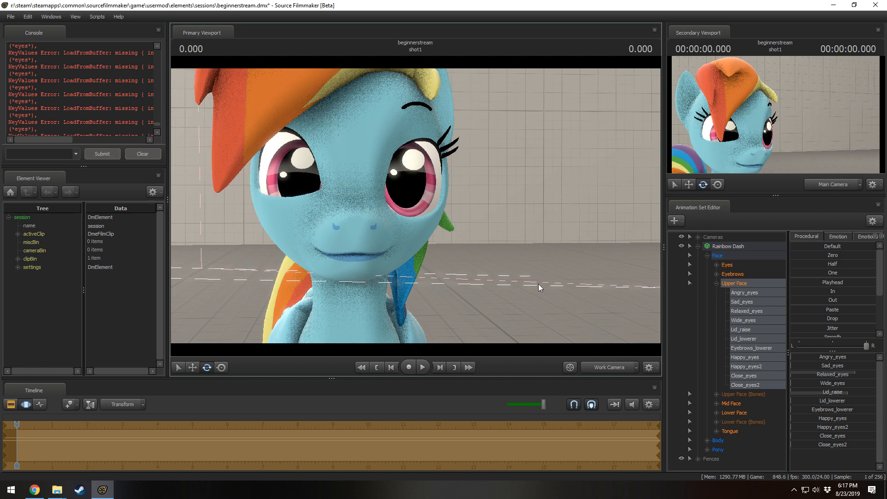
key("ctrl+z")
key("ctrl+z")
key("ctrl+z")
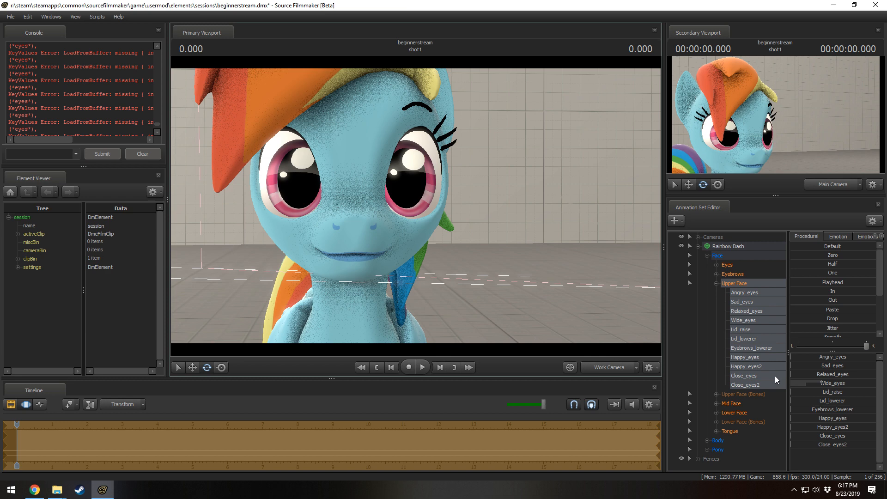
- Collapse Upper Face and Pony Body Flexes, and expand Left Back Leg within the Pony group to examine its leg controls
left_click(716, 284)
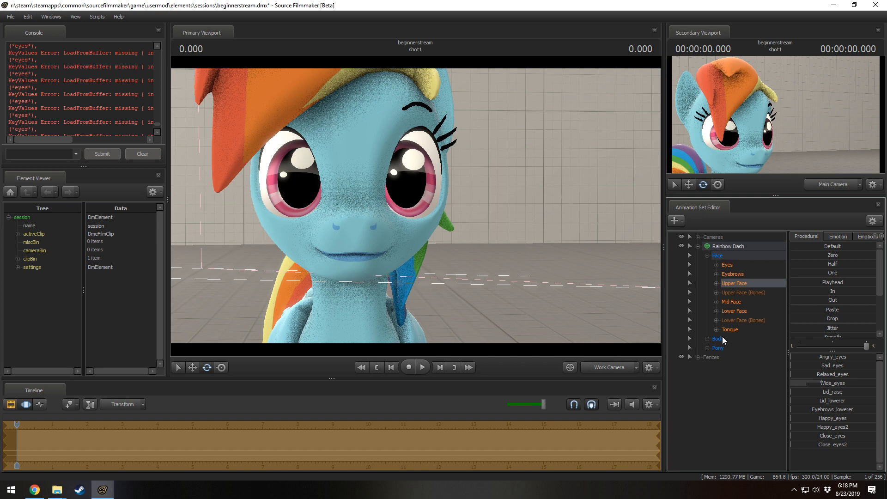
left_click(707, 347)
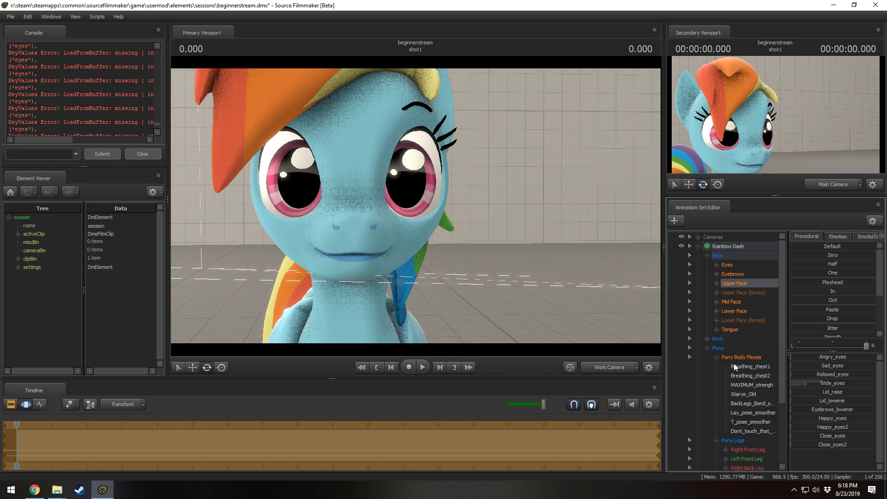
left_click(717, 357)
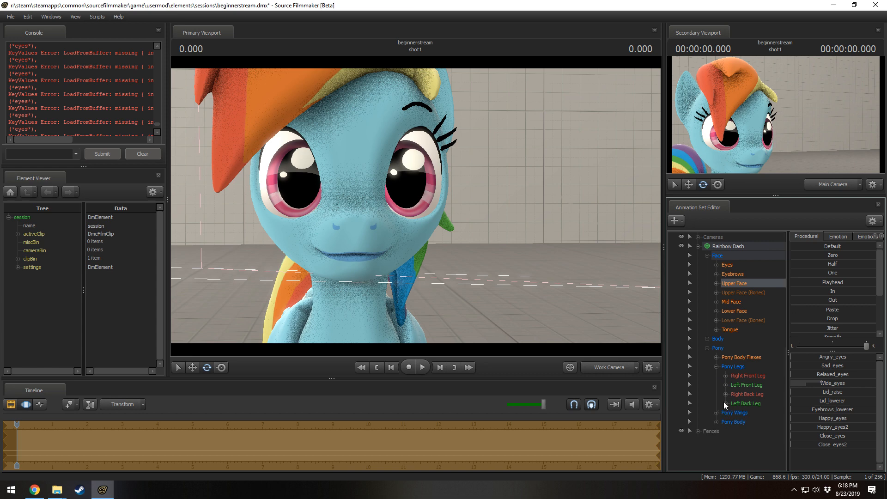
left_click(725, 403)
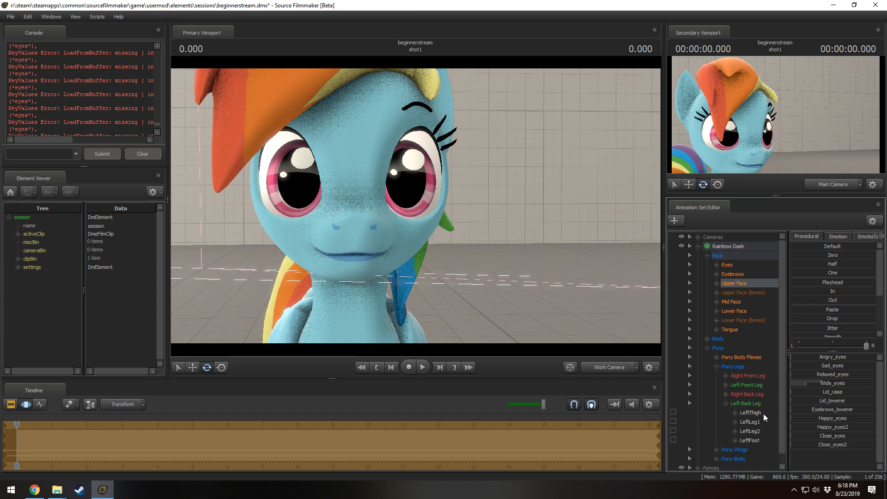
left_click(707, 348)
- Expand the Body group and compare its Head control with the Pony Body controls on the model
left_click(706, 338)
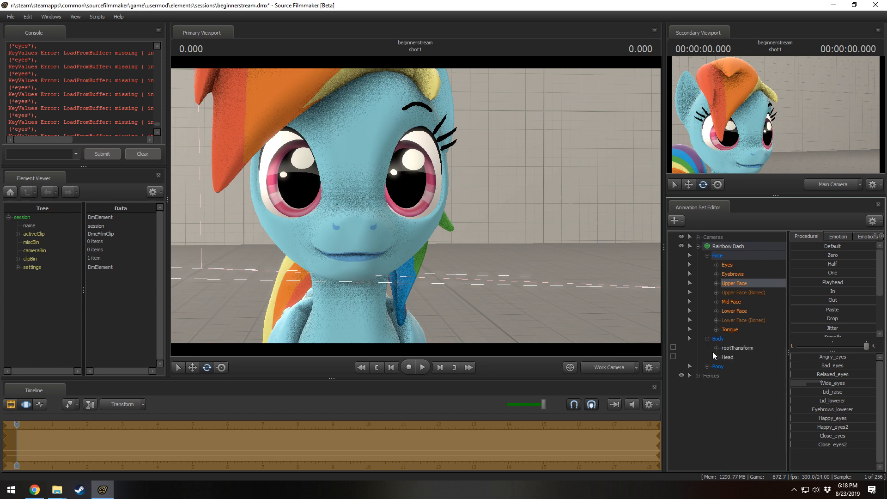
left_click(728, 357)
left_click(706, 366)
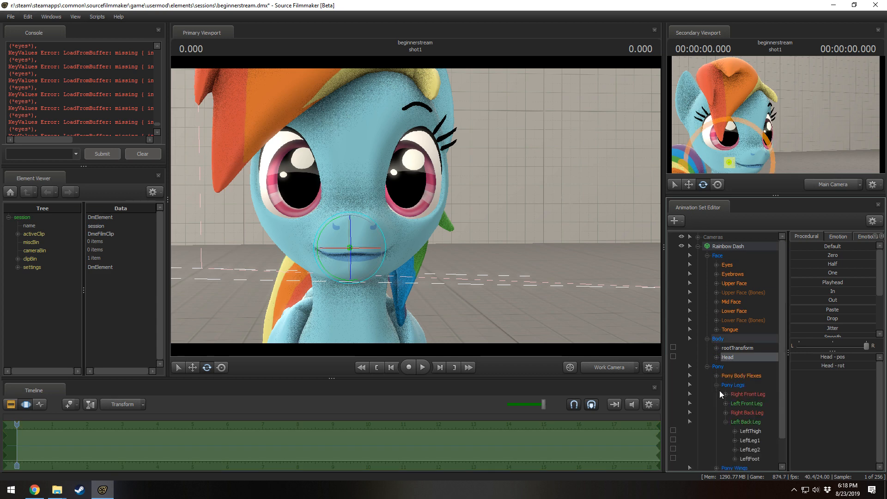
scroll(729, 396, "down", 1)
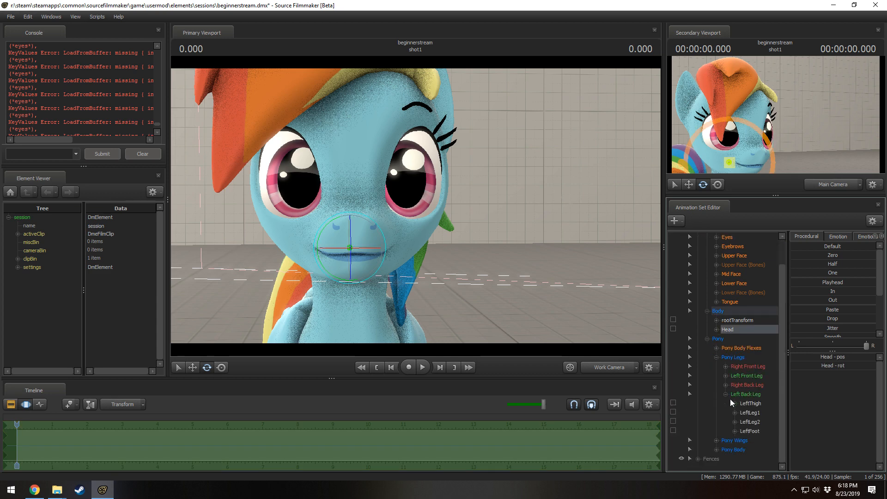
left_click(734, 450)
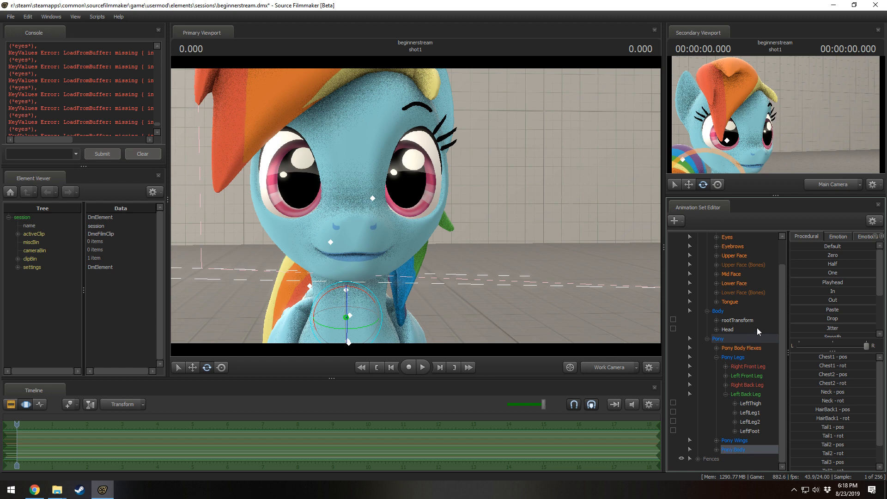
left_click(727, 329)
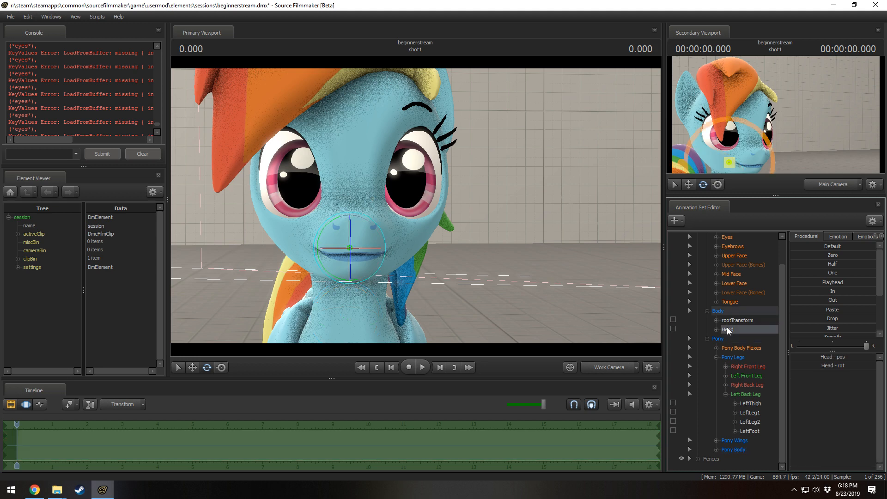
scroll(721, 353, "up", 1)
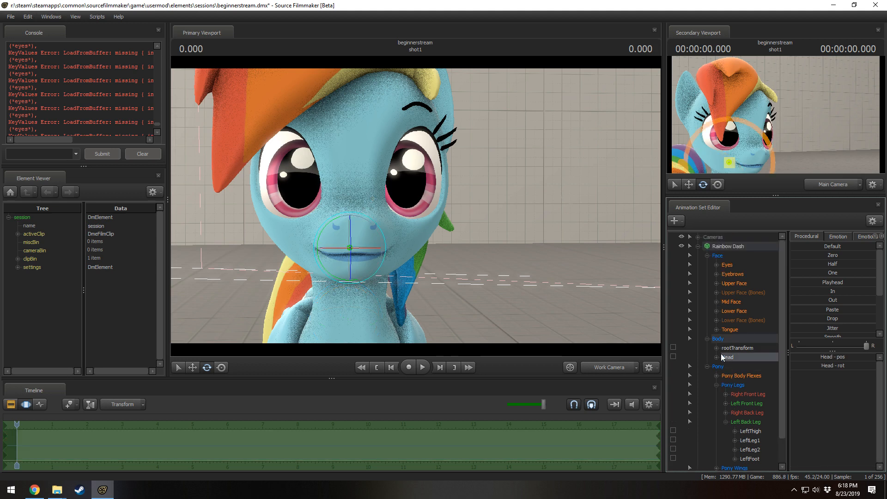
scroll(725, 375, "down", 1)
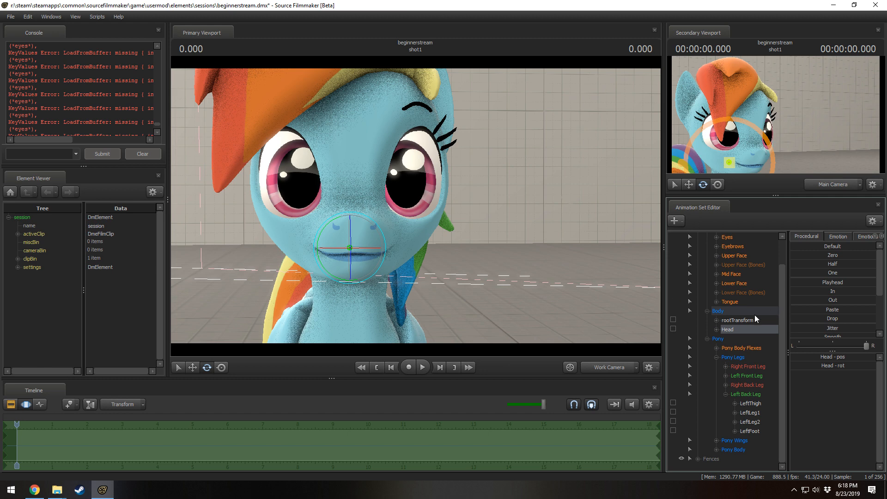
- Expand the Pony Body group to examine its bone controls, and collapse the Pony Legs and Pony Body groups
left_click(749, 450)
left_click(716, 450)
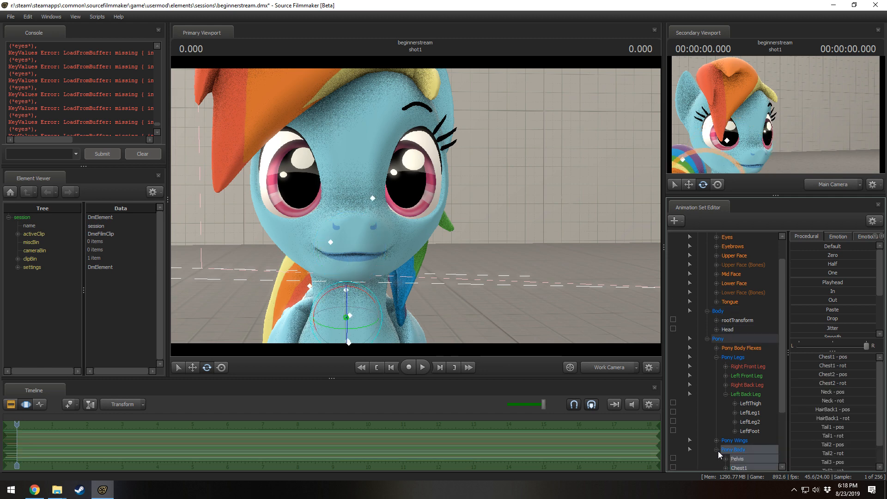
left_click(718, 450)
left_click(718, 450)
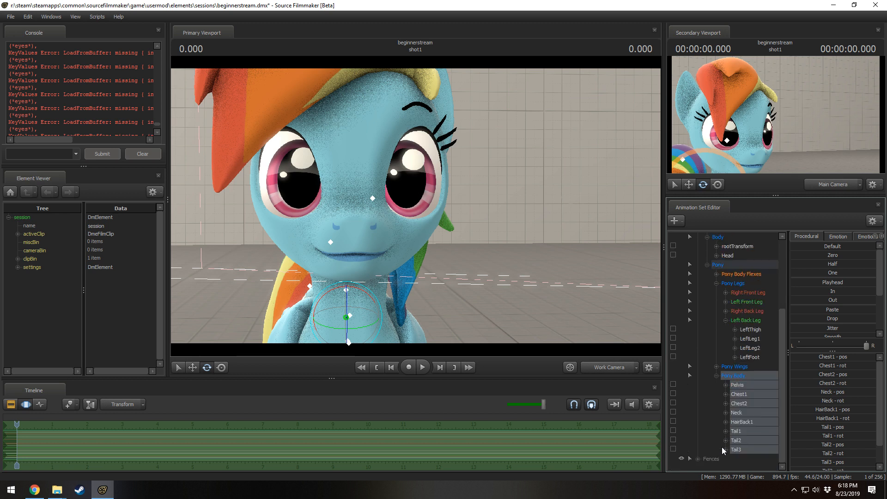
scroll(740, 393, "up", 4)
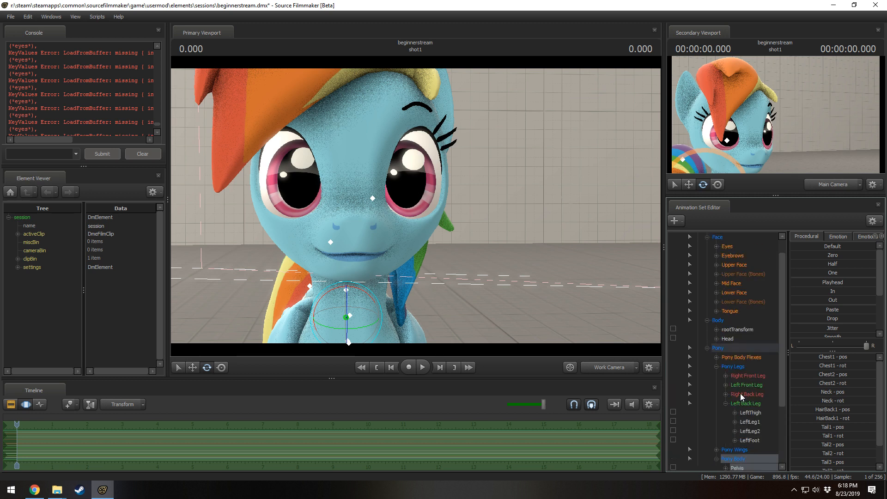
left_click(725, 422)
left_click(717, 385)
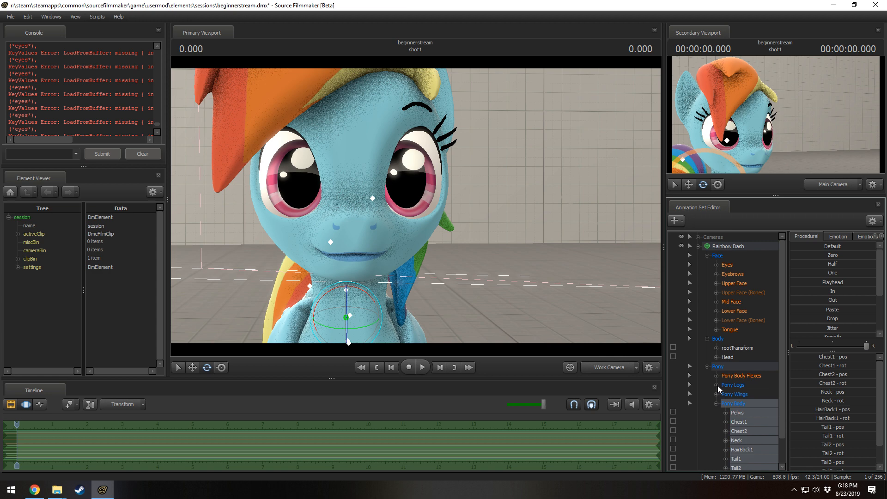
left_click(716, 403)
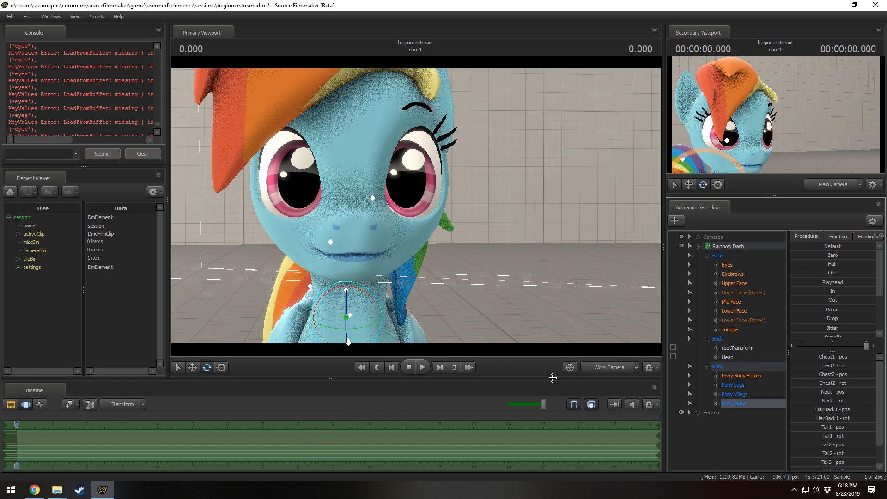
- Enlarge the Timeline and switch it to the Clip Editor after looking at the Graph Editor
left_click_drag(552, 378, 553, 339)
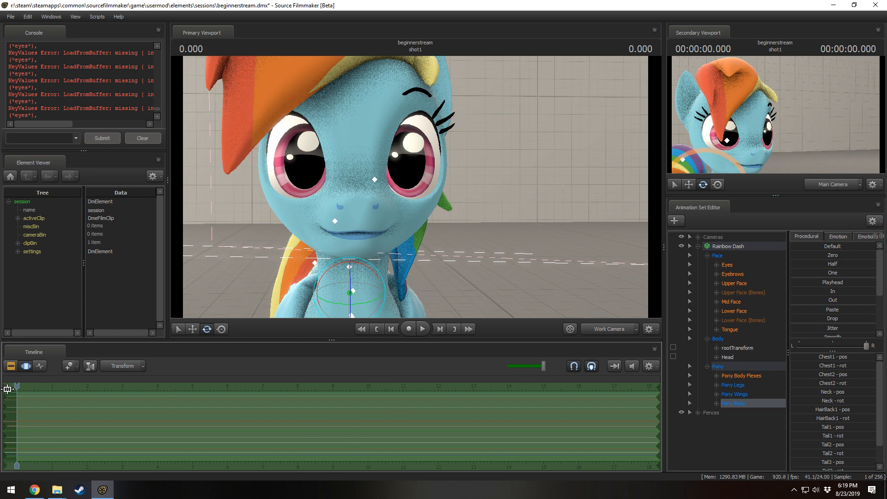
left_click(26, 365)
left_click(40, 366)
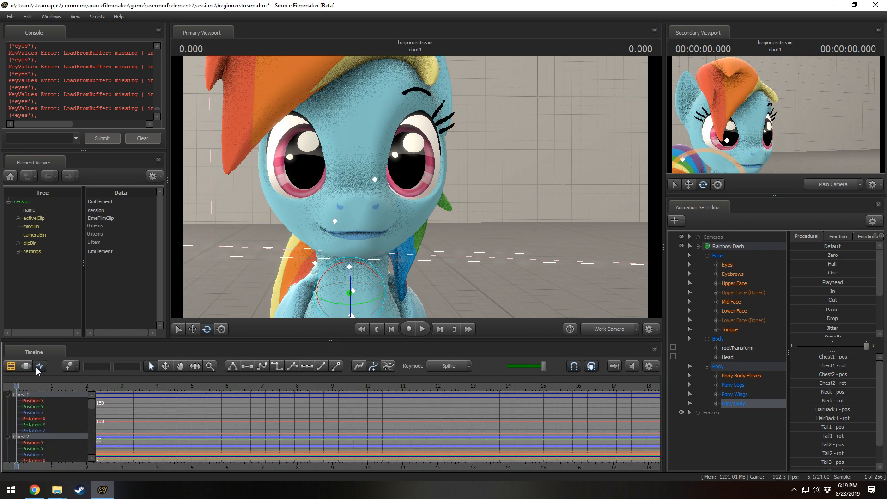
left_click(11, 366)
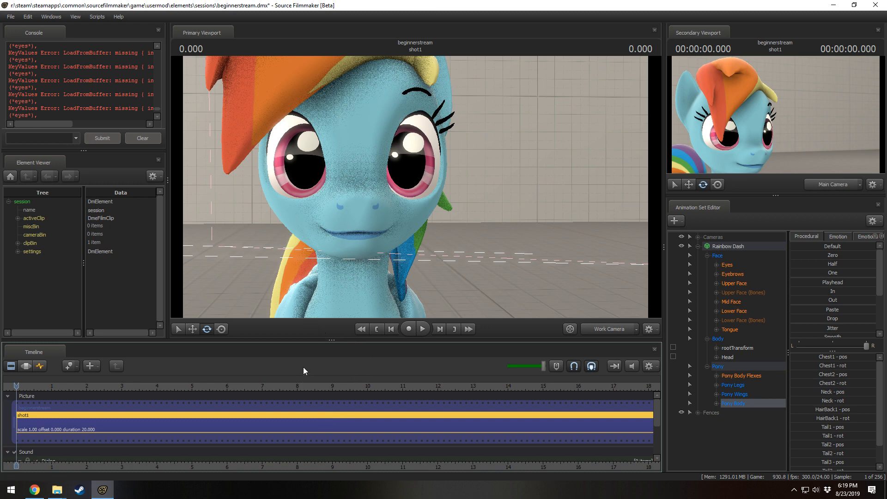
left_click_drag(307, 340, 309, 307)
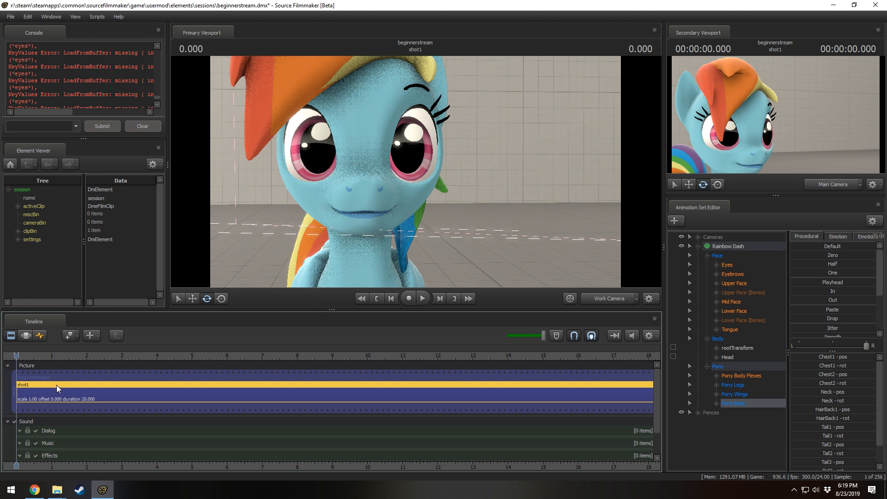
- Split the film clip into five shots with cuts at 2.041, about 4.62, 4.916 and 6.083 seconds
left_click(87, 353)
key("b")
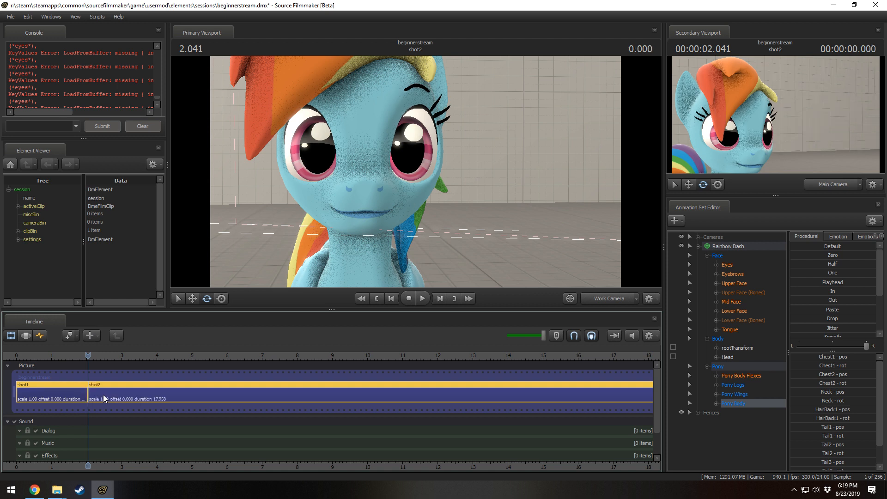
left_click(178, 352)
key("b")
left_click(189, 357)
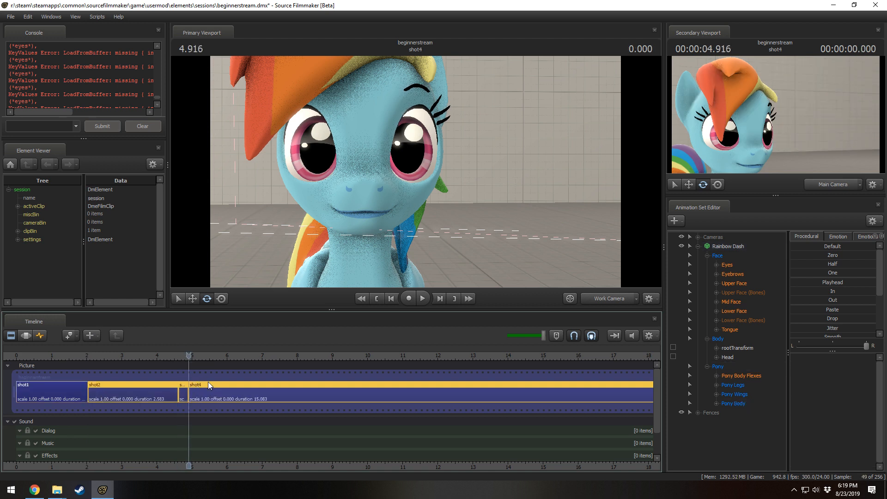
key("b")
left_click(229, 355)
key("b")
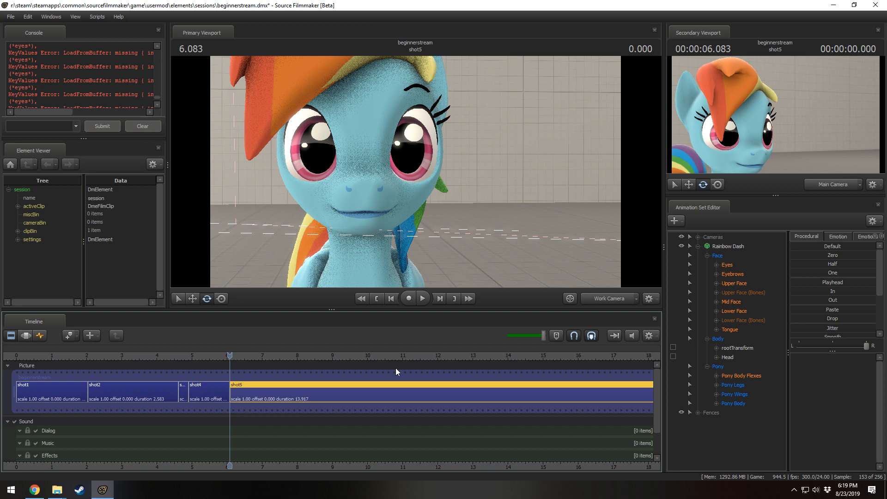
- Select shot4 and remove the Rainbow Dash animation set from it
left_click(188, 386)
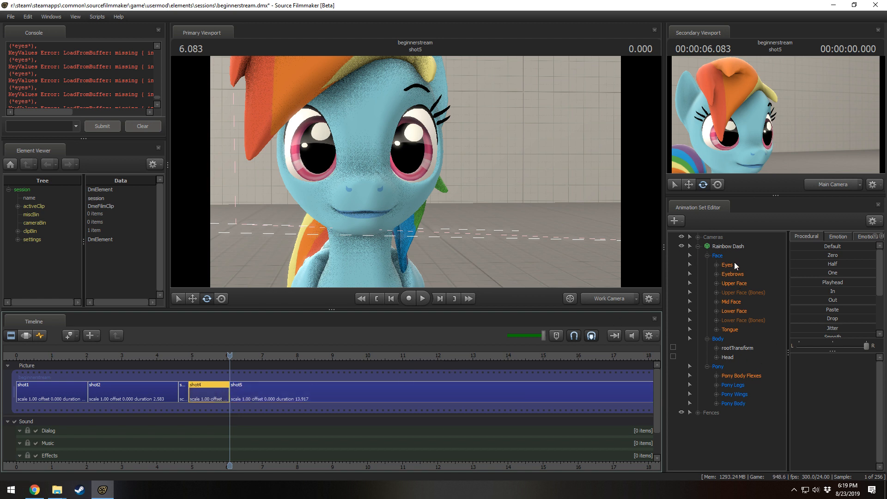
right_click(714, 268)
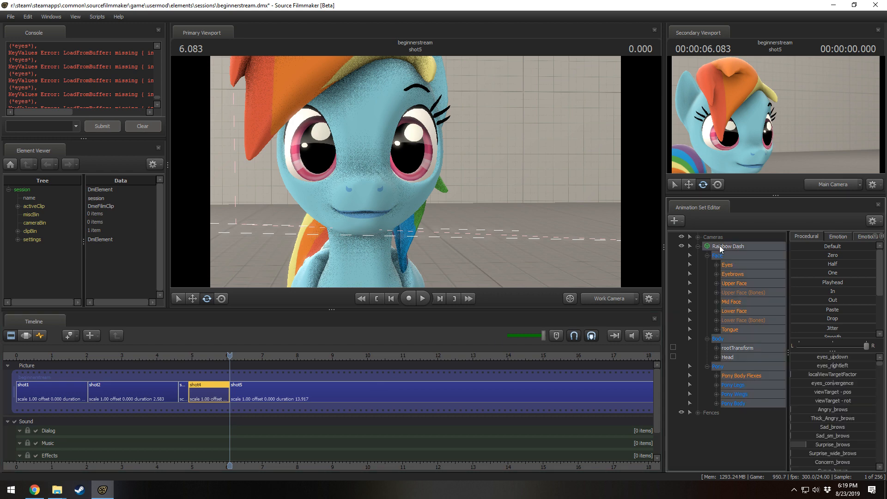
left_click(733, 262)
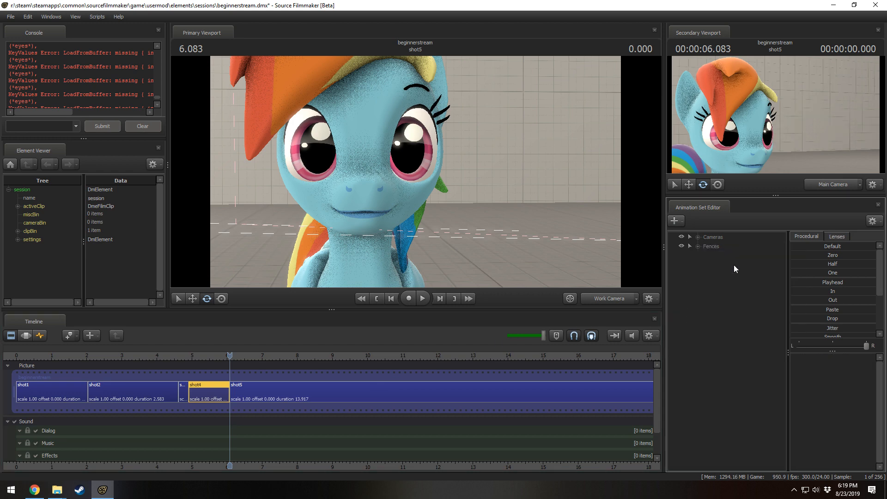
- Expand the Fences group, place the playhead at 4.833 seconds, and compare the animation sets of shot3, shot4 and shot5
left_click(698, 247)
left_click(186, 356)
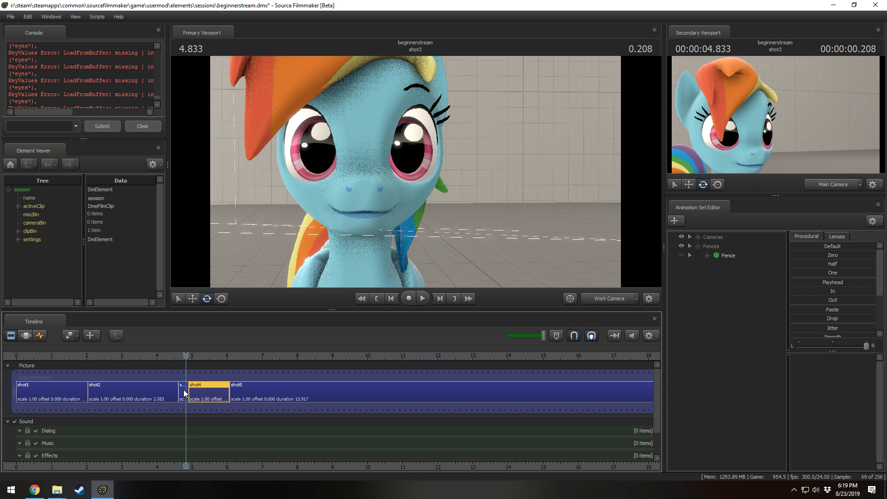
left_click(184, 392)
left_click(209, 391)
left_click(250, 393)
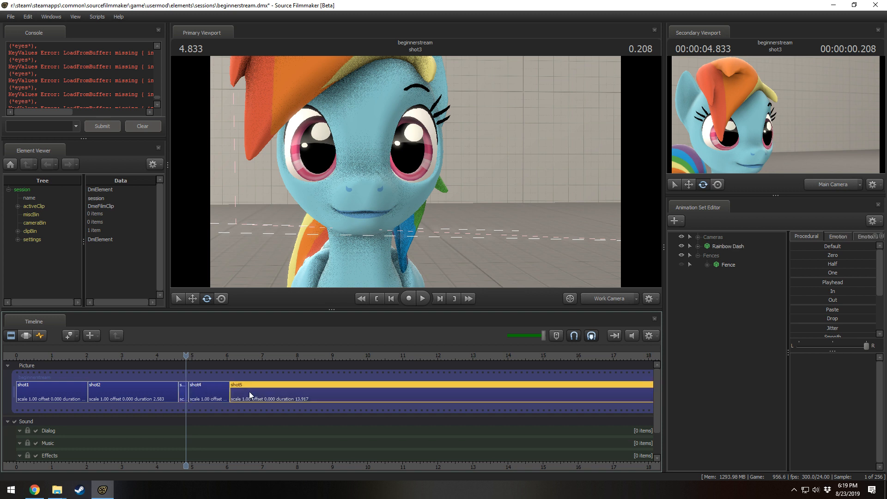
left_click(202, 395)
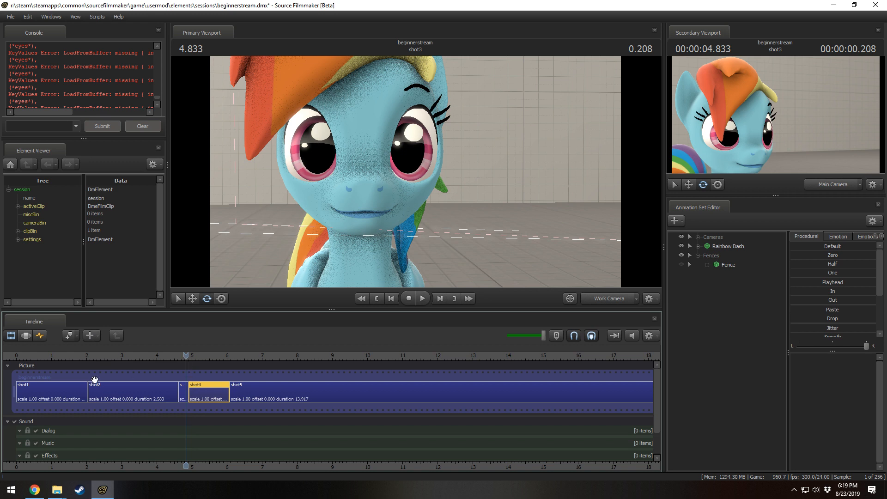
- Rename the Effects track in the timeline's Sound group as Explosions
scroll(86, 401, "down", 1)
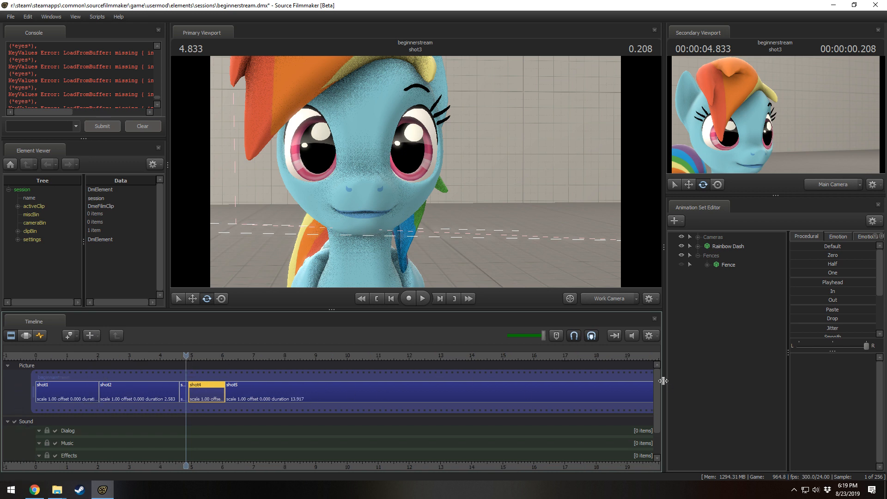
left_click_drag(659, 380, 666, 404)
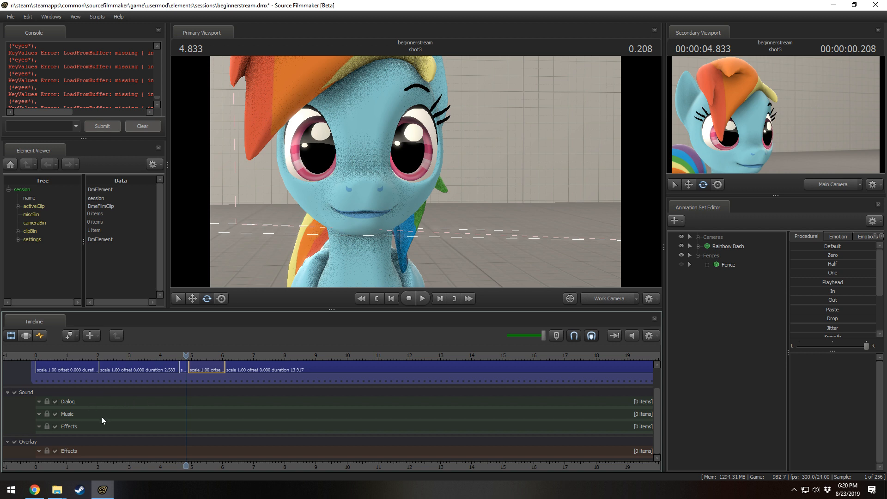
right_click(76, 427)
left_click(94, 345)
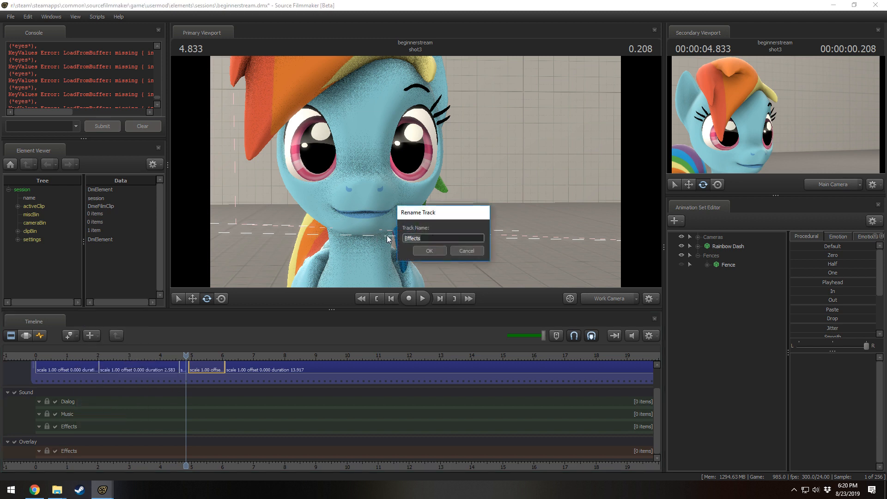
type("Explosions")
key("Return")
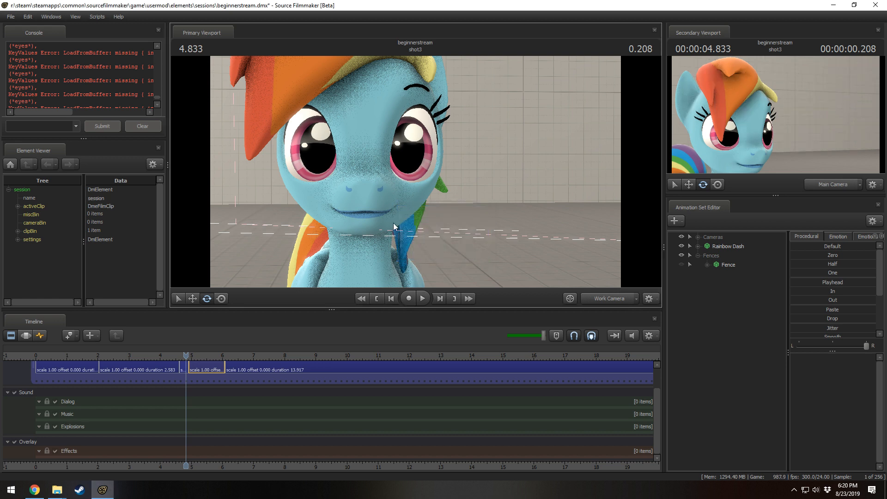
- Delete the Explosions sound track and add a new sound track named BIGGER EXPLOSIONS
right_click(106, 423)
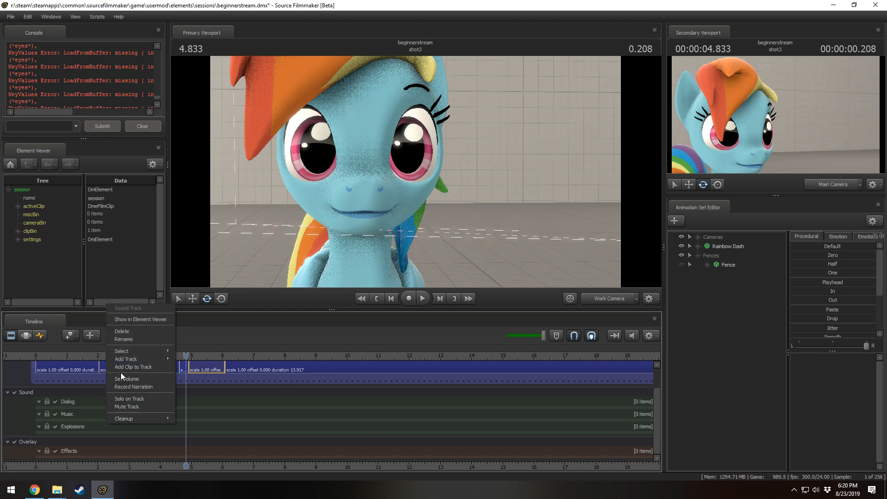
left_click(123, 331)
right_click(84, 423)
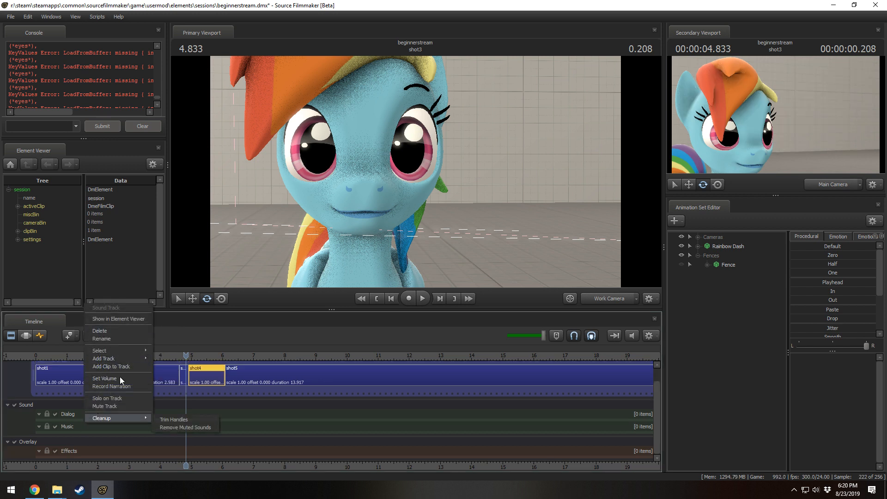
mouse_move(123, 353)
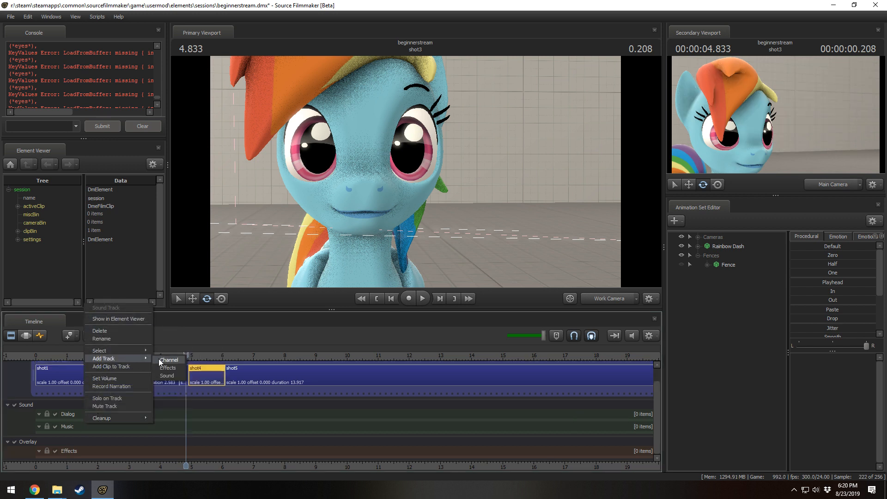
left_click(162, 376)
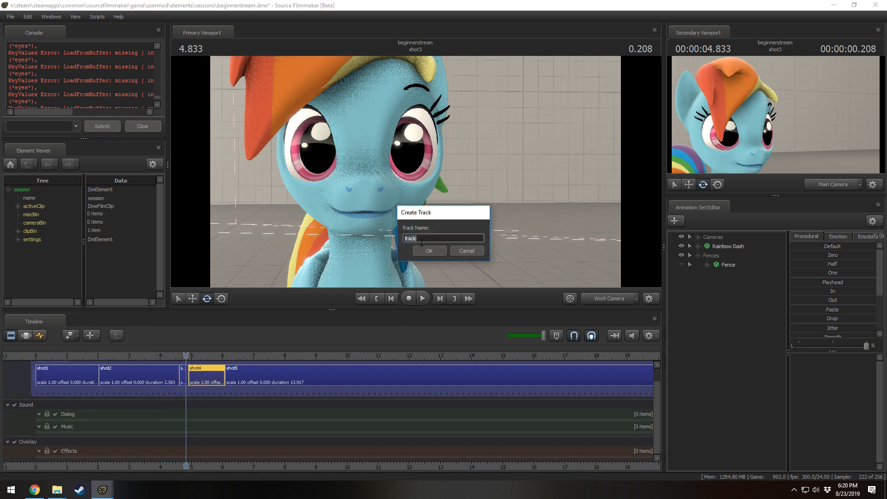
type("BIGGER EY")
type("PLOSIONS")
key("Return")
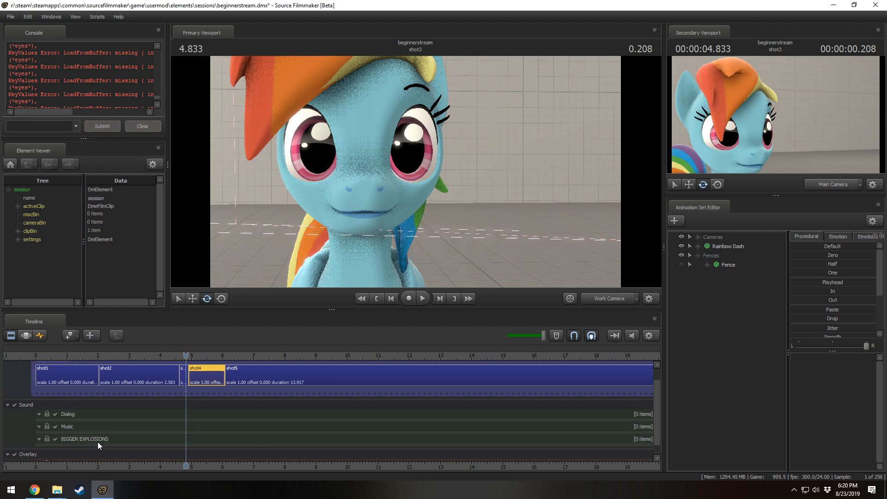
- Reduce the Timeline's height to enlarge the Primary Viewport and bring the Picture track with the shots back into view
scroll(96, 426, "down", 1)
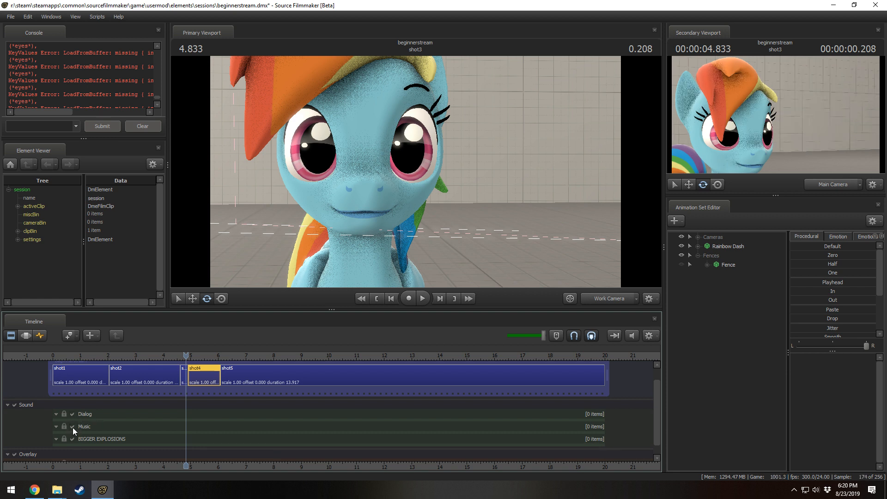
left_click(15, 404)
scroll(660, 410, "down", 1)
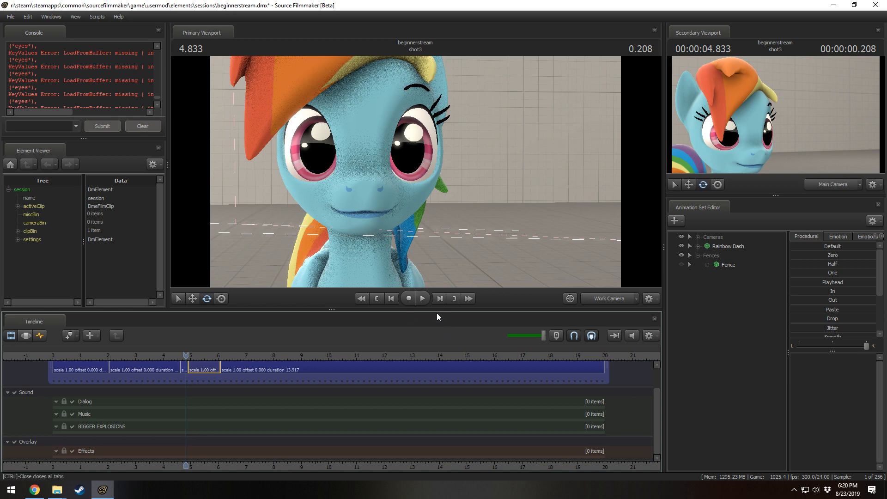
left_click_drag(436, 310, 453, 354)
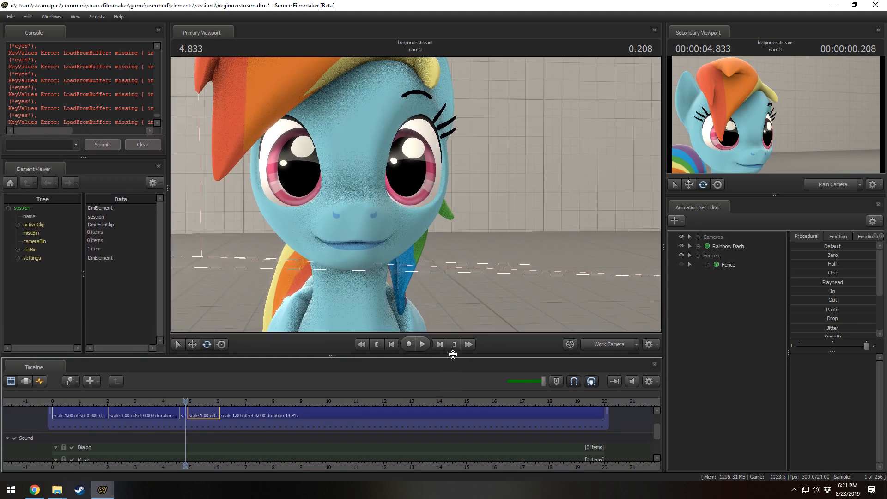
left_click_drag(658, 440, 656, 418)
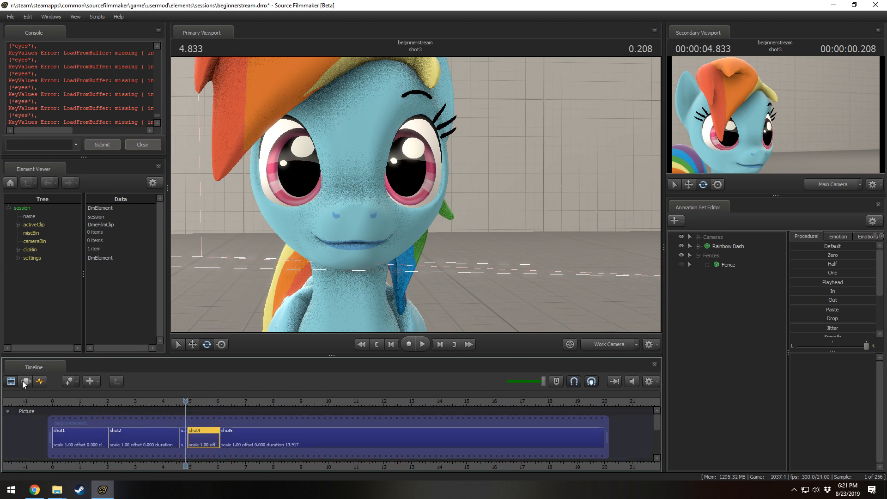
- Switch the timeline to the Motion Editor and make a time selection around 5.541 seconds in shot4 with falloff on both sides
left_click(24, 382)
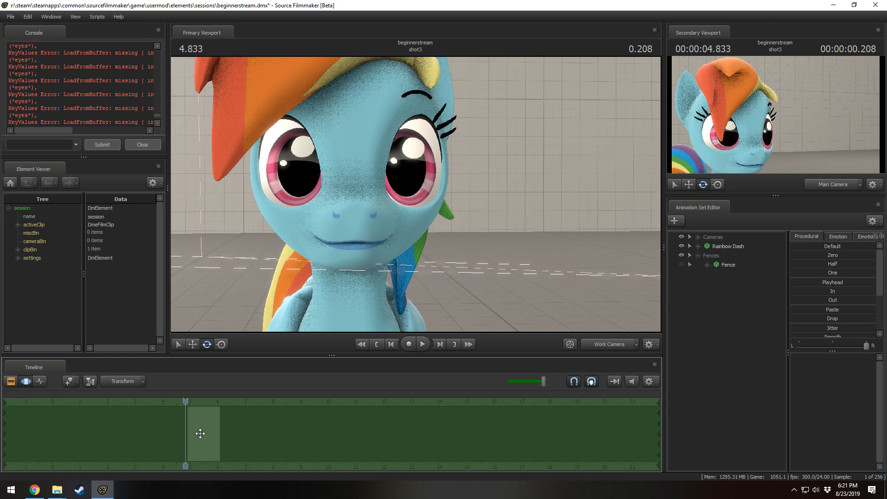
left_click_drag(200, 433, 212, 433, "shift")
scroll(207, 438, "up", 6)
scroll(207, 440, "up", 7, "shift")
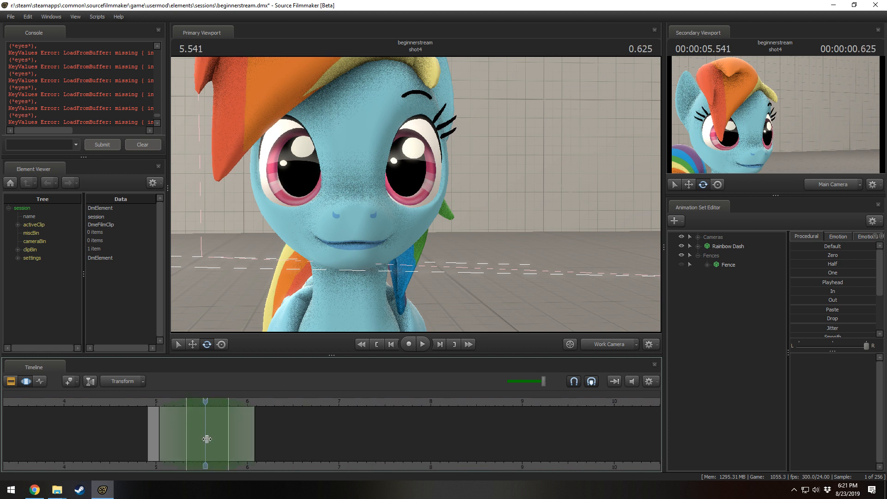
- Narrow and widen the falloff on both sides of the time selection several times, ending with a wide falloff
scroll(207, 439, "down", 3, "shift")
scroll(207, 439, "up", 3, "shift")
scroll(207, 438, "down", 5, "shift")
scroll(207, 439, "up", 4, "shift")
scroll(207, 439, "down", 2, "shift")
scroll(207, 439, "down", 3, "shift")
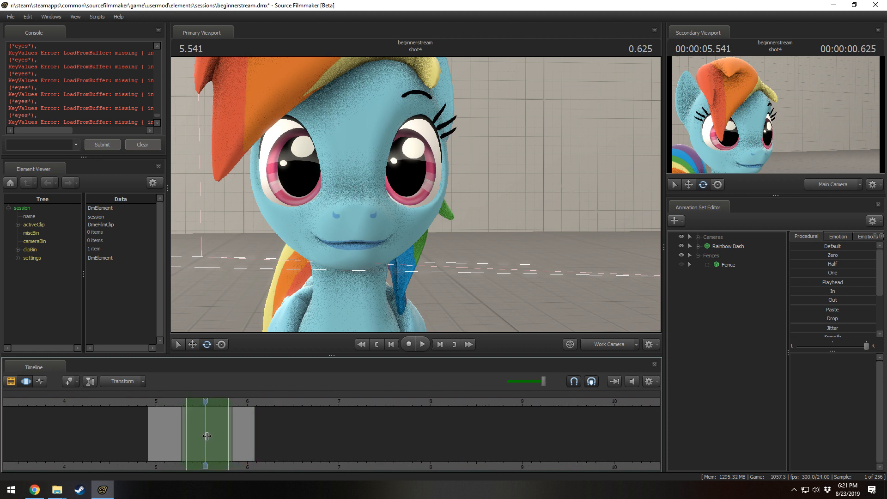
scroll(207, 437, "up", 6, "shift")
- Redraw the time selection in shot4 from about 5.4 to 5.8 seconds without falloff
mouse_move(188, 424)
left_mouse_down()
mouse_move(214, 436)
mouse_move(196, 421)
left_mouse_up()
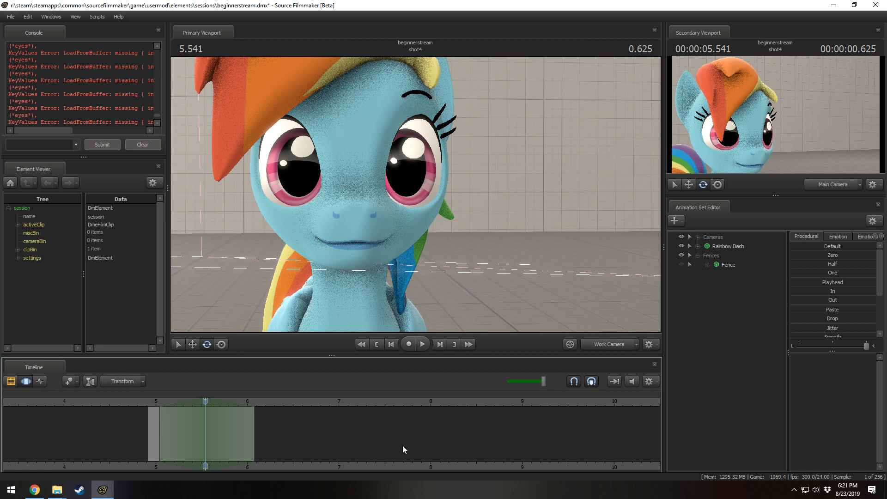
left_click_drag(188, 434, 228, 437, "shift")
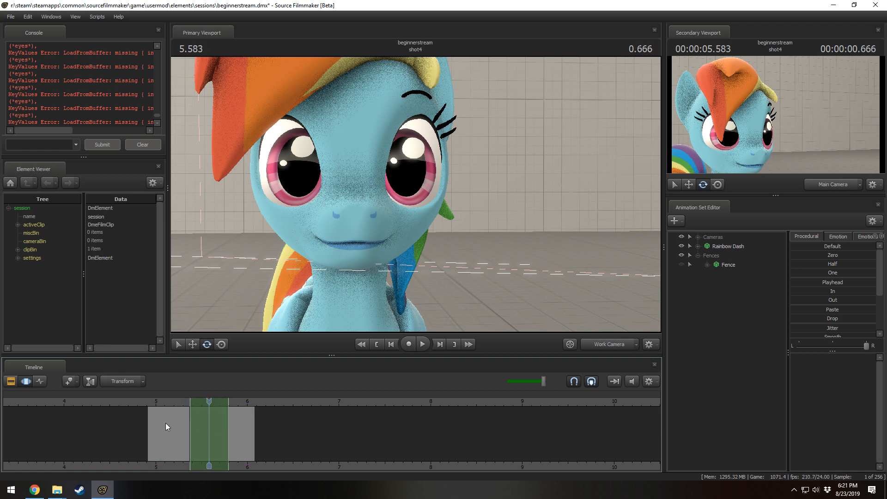
- Compare the Graph Editor and the Motion Editor for shot4 by alternating between them, ending in the Graph Editor
left_click(40, 381)
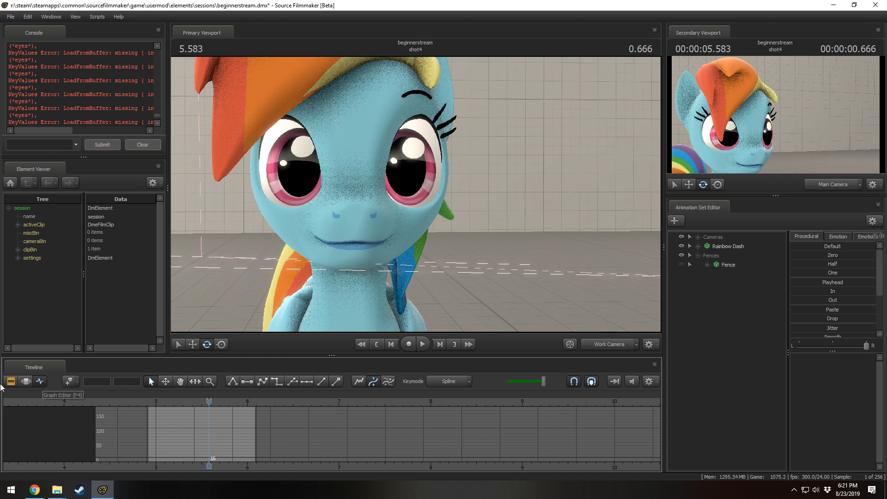
left_click(29, 382)
left_click(35, 382)
left_click(31, 381)
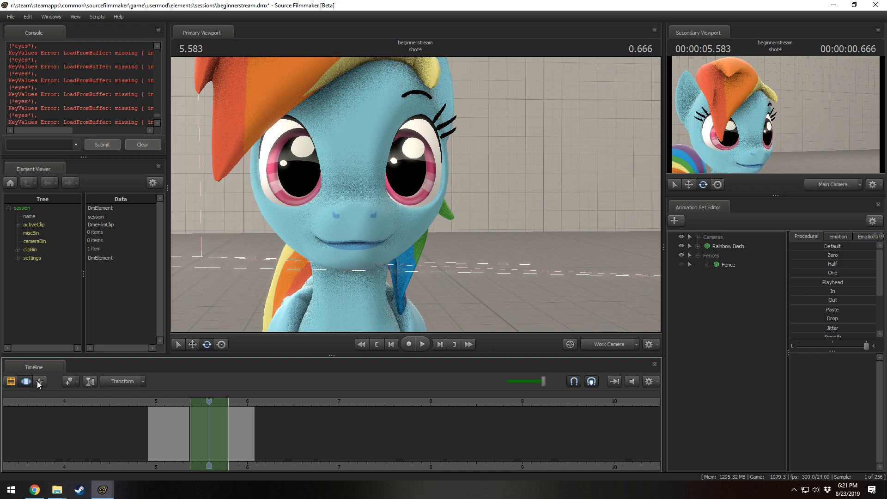
left_click(39, 381)
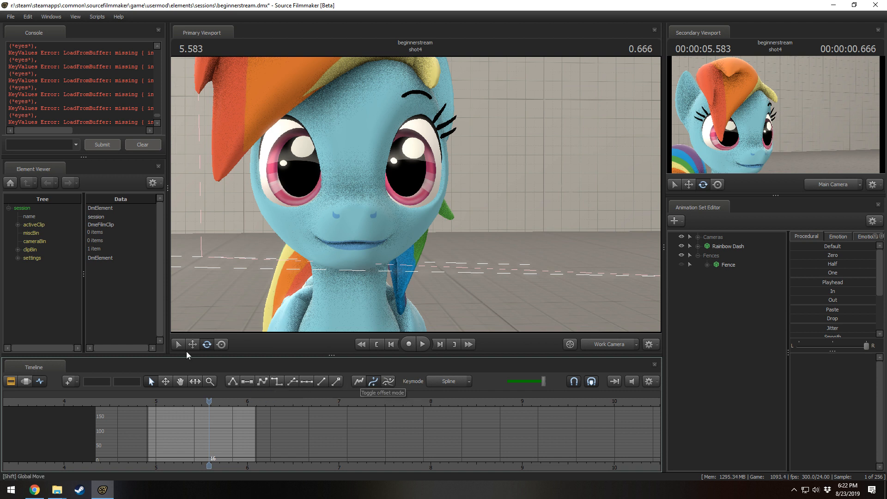
left_click(25, 381)
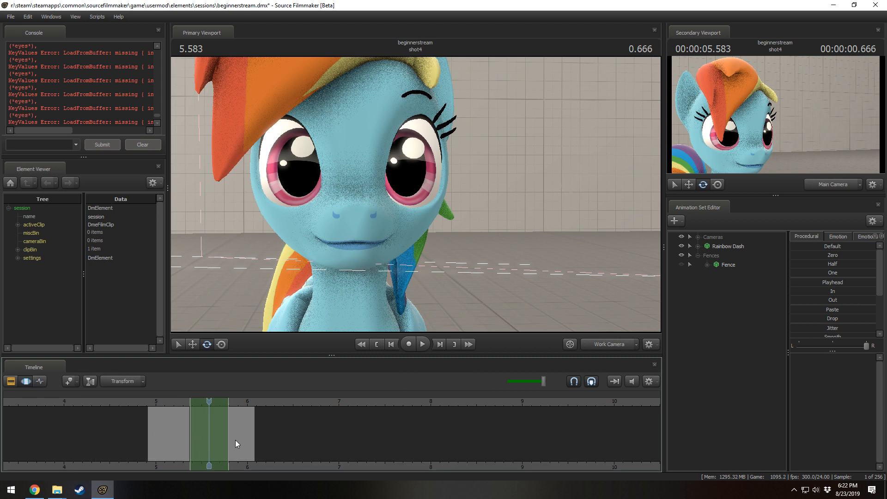
left_click(40, 382)
left_click(26, 381)
left_click(41, 381)
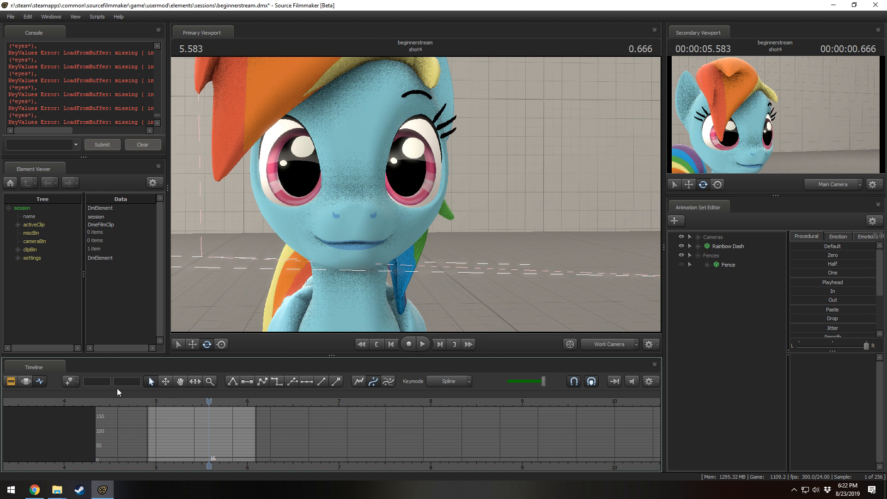
left_click(27, 382)
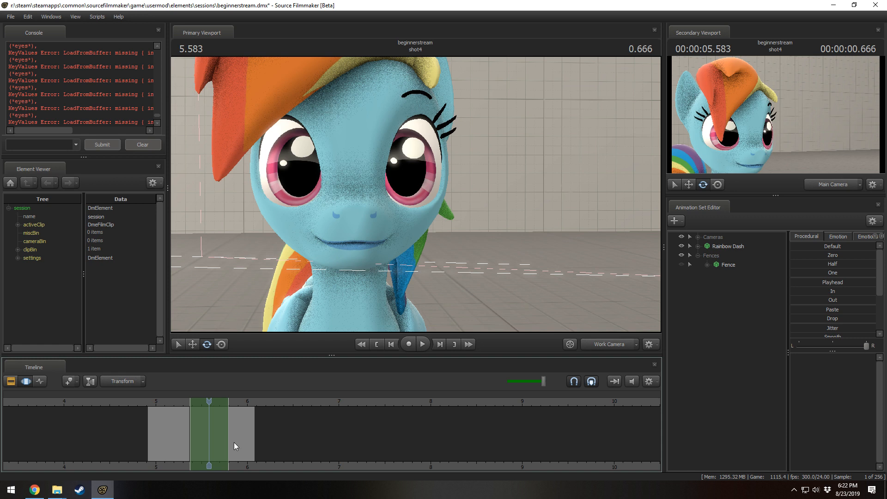
left_click(41, 381)
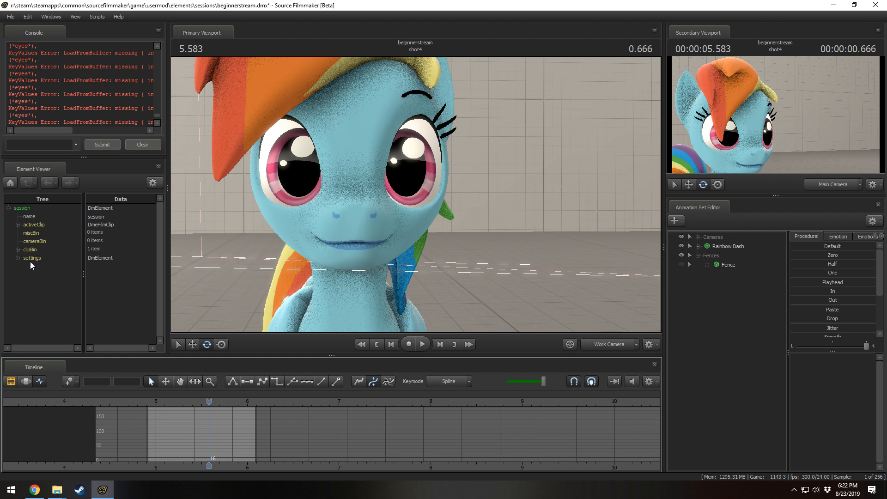
- Examine the session's settings in the Element Viewer, looking into proceduralPresets and expanding renderSettings
left_click(18, 258)
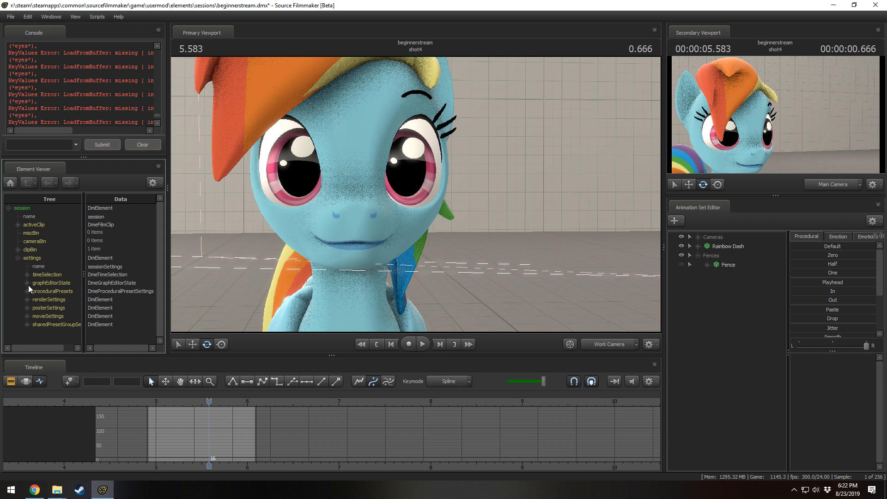
left_click(27, 292)
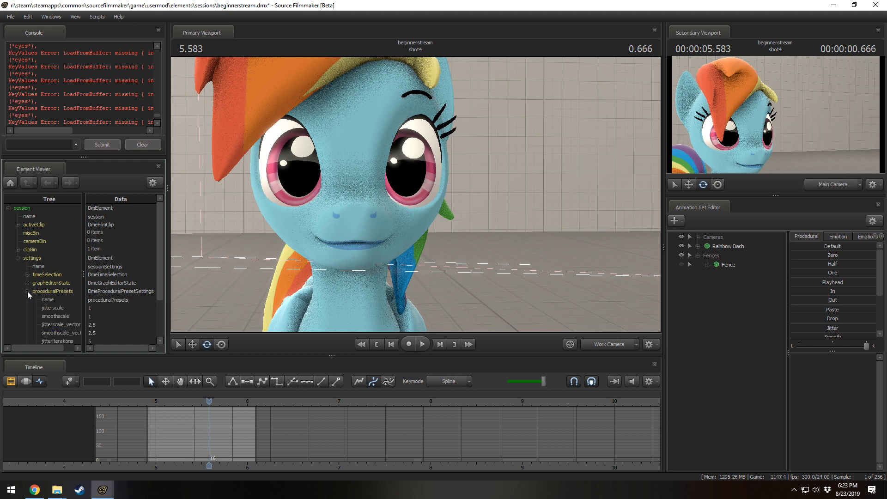
left_click(28, 291)
left_click(26, 299)
scroll(60, 293, "down", 3)
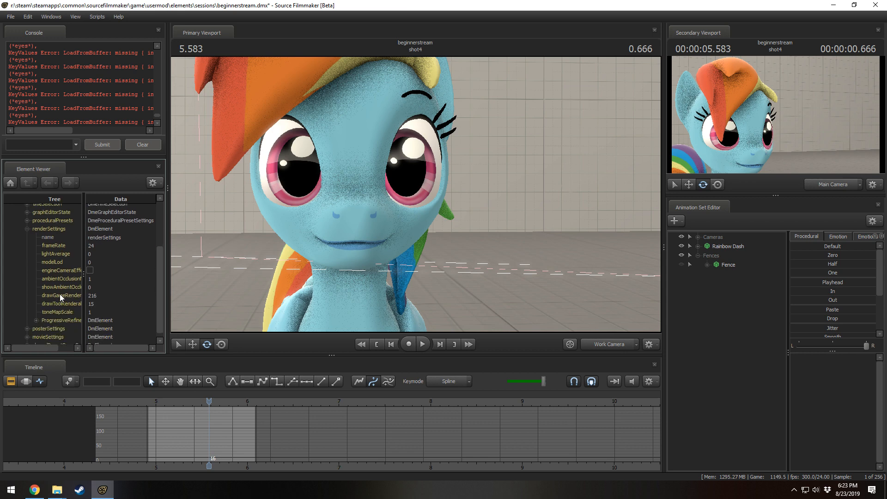
- Return the timeline to the Clip Editor and open the frameRate value in renderSettings for editing
left_click(25, 381)
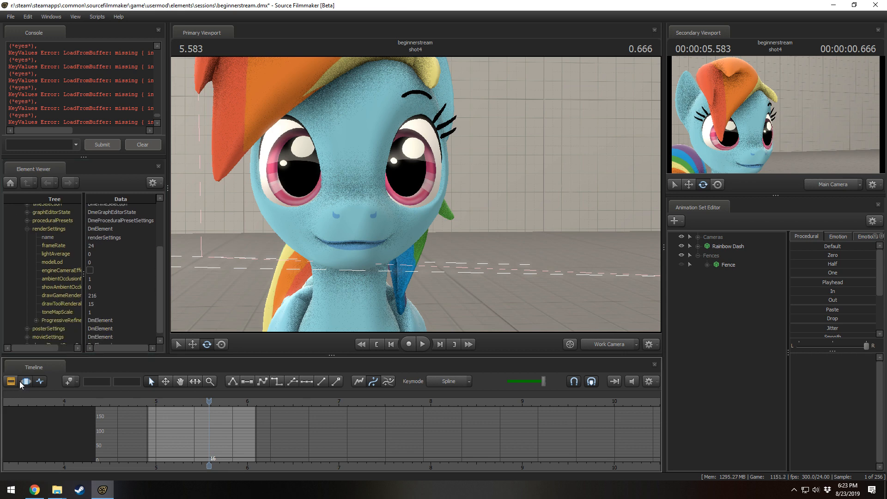
left_click(11, 381)
double_click(103, 243)
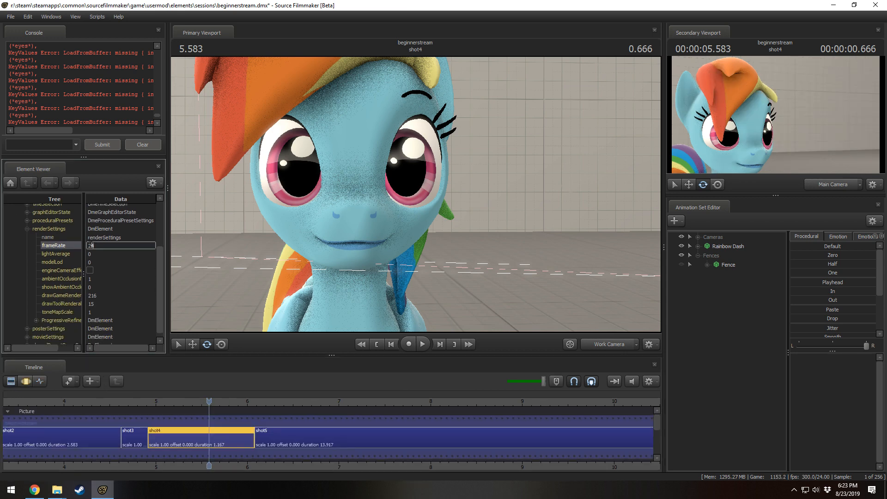
left_click(104, 246)
scroll(97, 298, "down", 1)
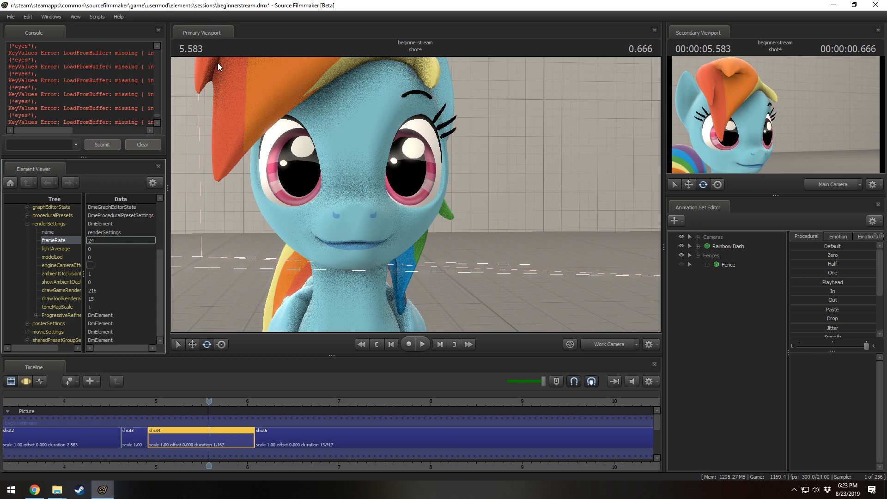
- Show the Fence animation set's model in the Element Viewer
scroll(69, 259, "up", 3)
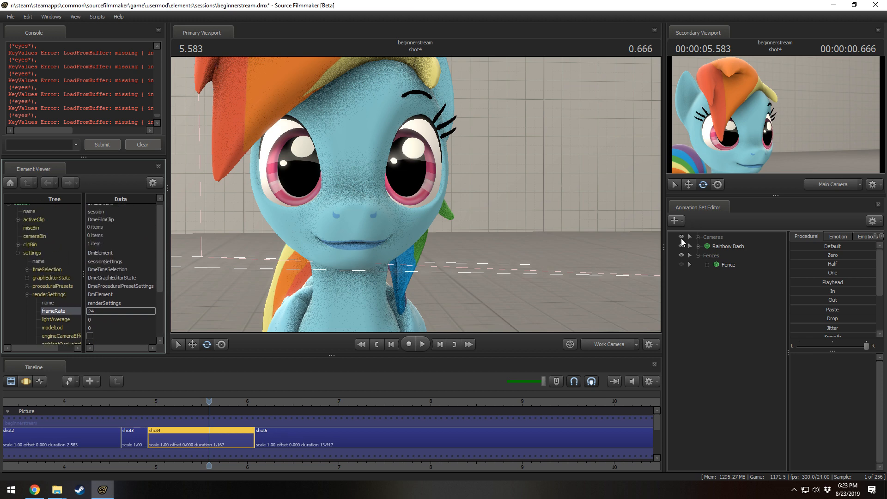
right_click(724, 265)
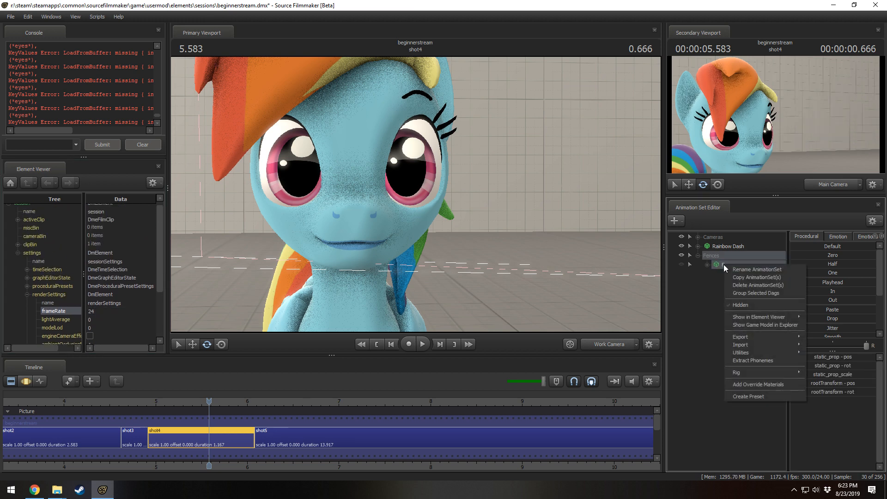
mouse_move(801, 316)
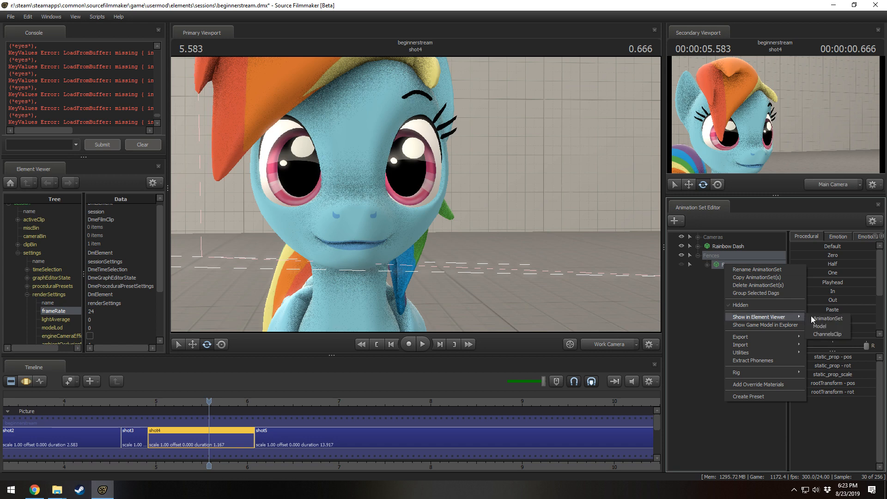
left_click(822, 327)
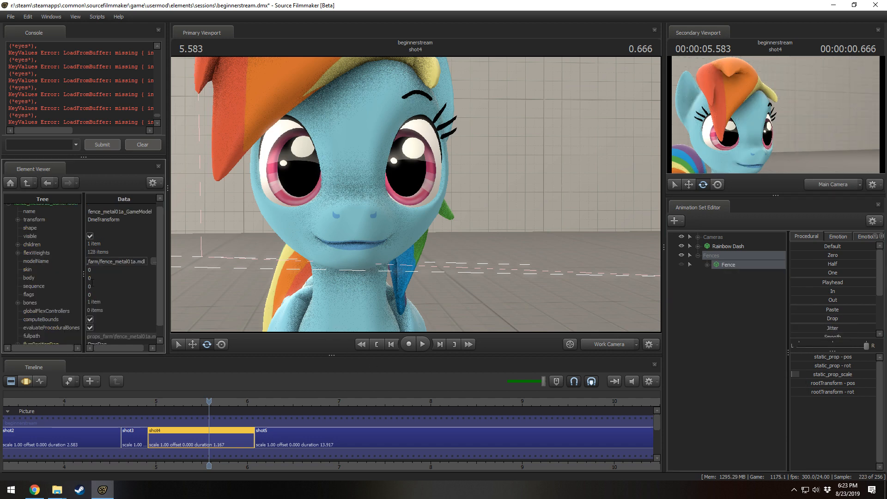
- Return the Element Viewer to the session's root element and make the Console panel above it taller
scroll(54, 305, "up", 1)
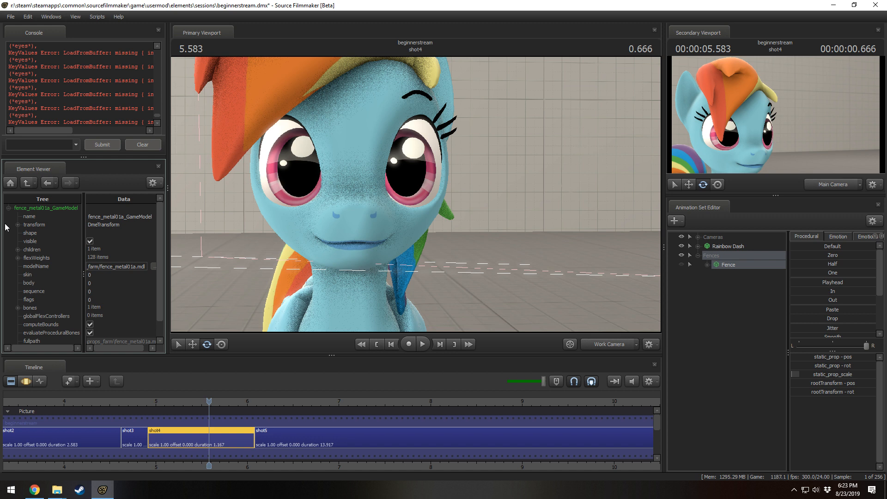
left_click(7, 185)
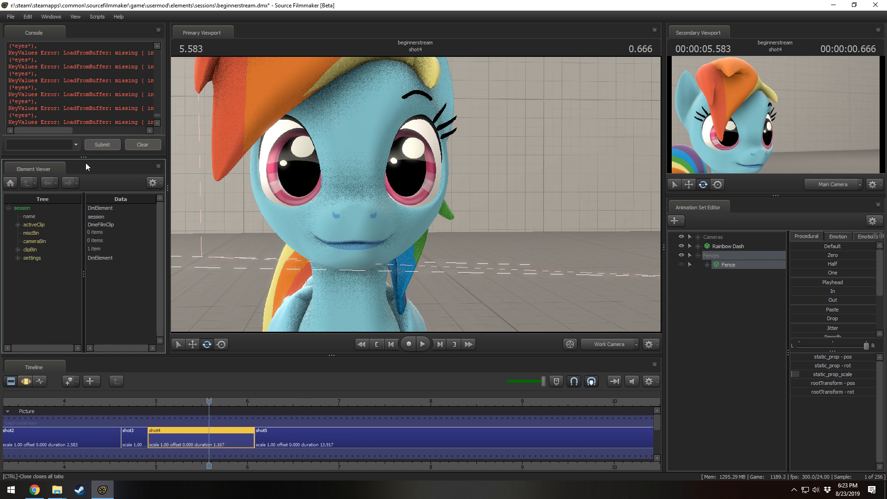
left_click_drag(84, 157, 84, 176)
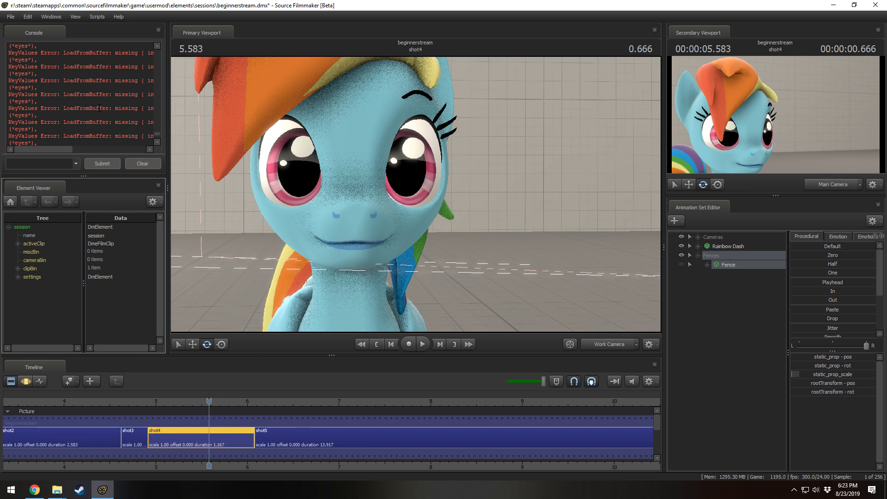
- Reload the materials by running mat_reloadallmaterials in the Console, shrink the Console, and run the reload all materials script
left_click(57, 164)
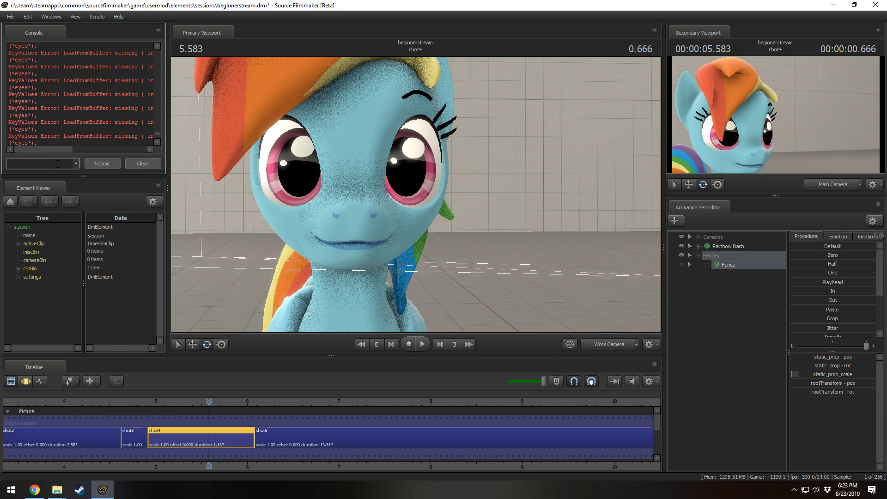
type("mat_reload")
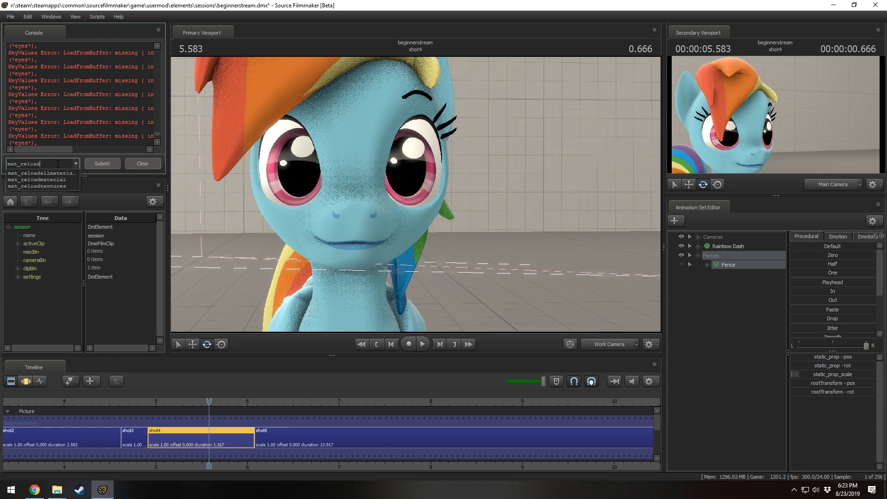
type("allmaterials")
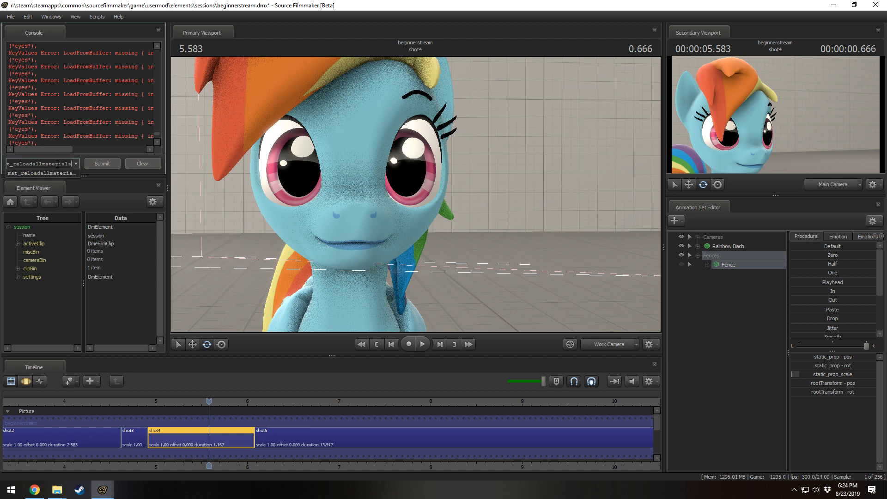
key("Return")
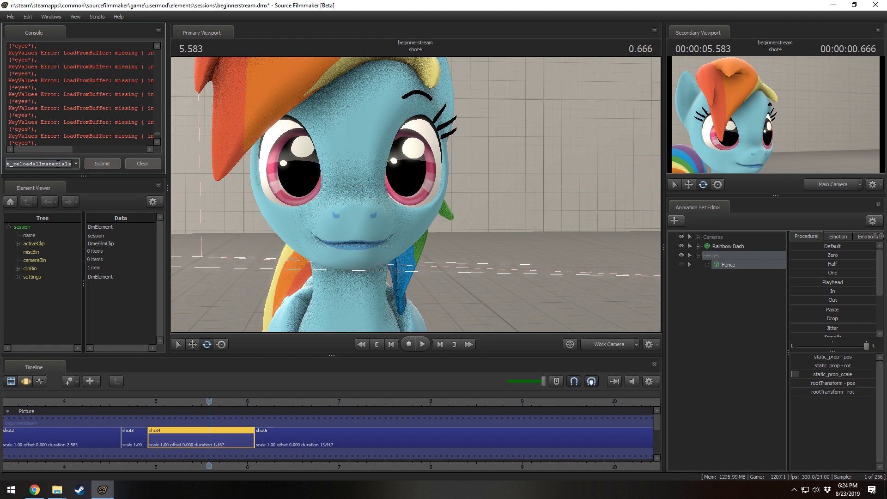
key("Return")
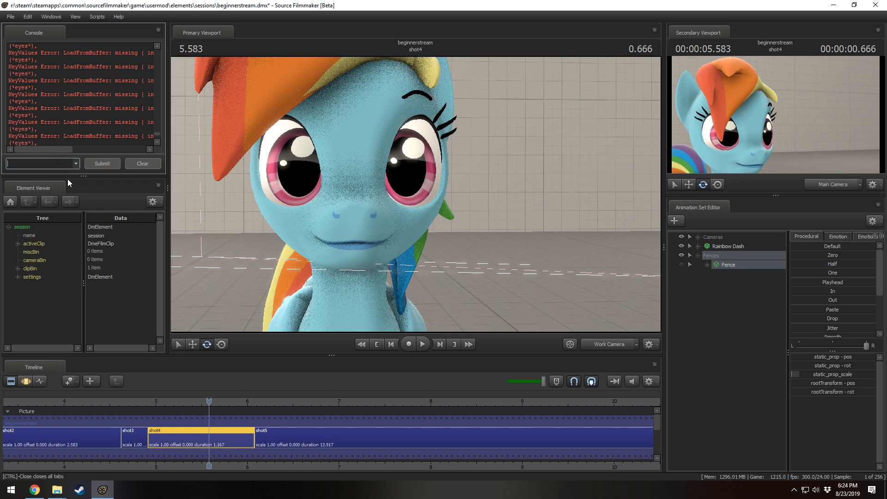
left_click_drag(69, 174, 70, 151)
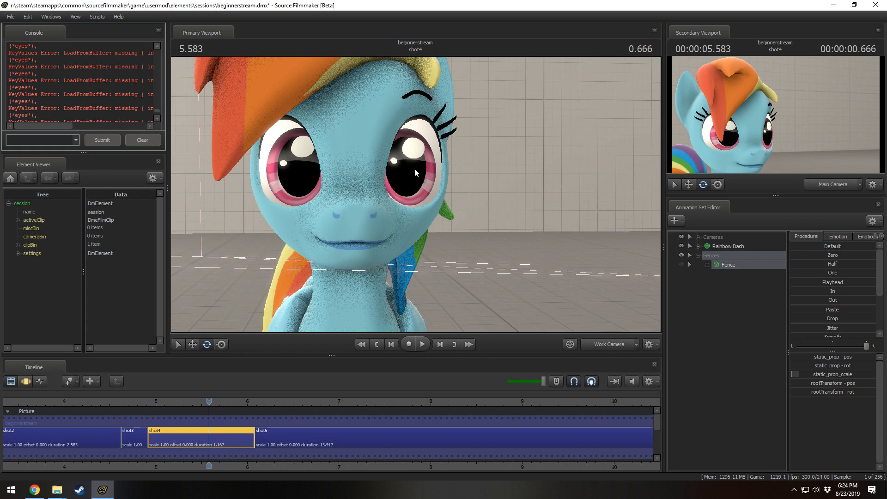
left_click(98, 17)
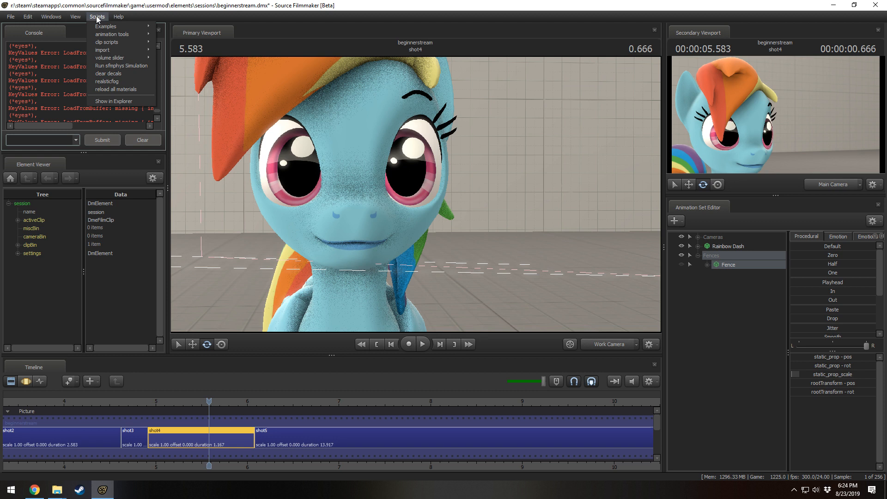
left_click(124, 89)
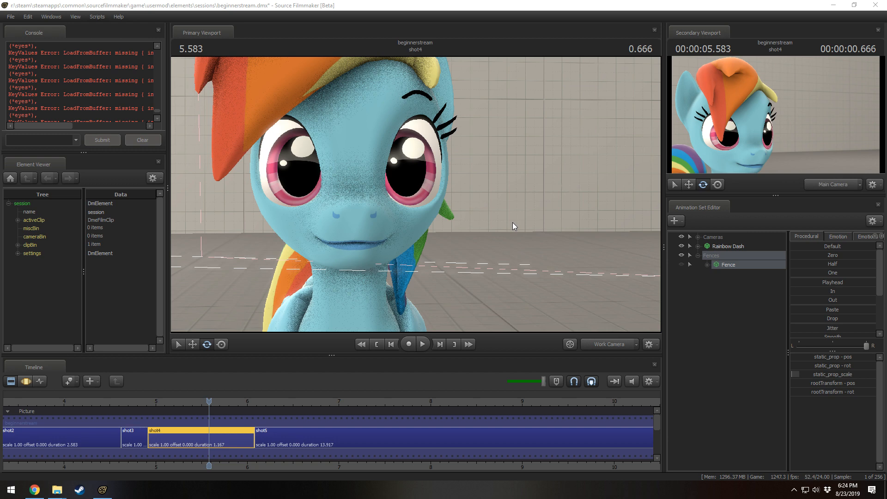
- In the Motion Editor, rotate Rainbow Dash's RightShoulder across all time to raise the right front leg, and undo the rotation
left_click_drag(451, 237, 487, 241)
key("s")
key("a")
left_click(396, 254)
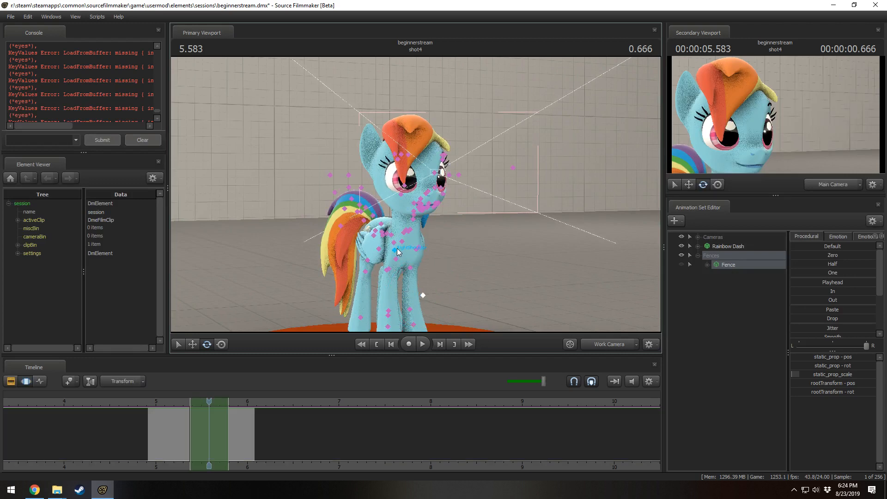
left_click(395, 249)
key("ctrl+a")
mouse_move(395, 255)
left_mouse_down()
mouse_move(460, 208)
mouse_move(375, 202)
mouse_move(381, 178)
mouse_move(397, 239)
left_mouse_up()
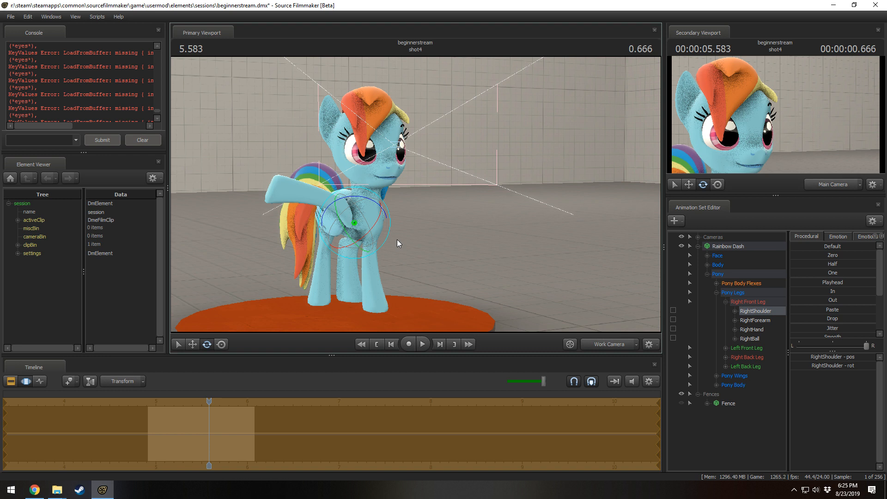
key("ctrl+z")
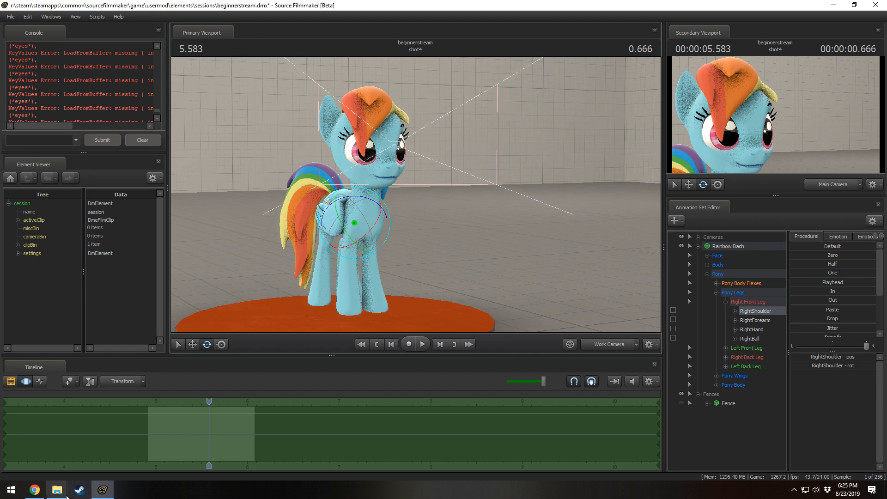
- Switch to File Explorer, look through the Pictures folder in Pony SFM, and return to Source Filmmaker
mouse_move(57, 492)
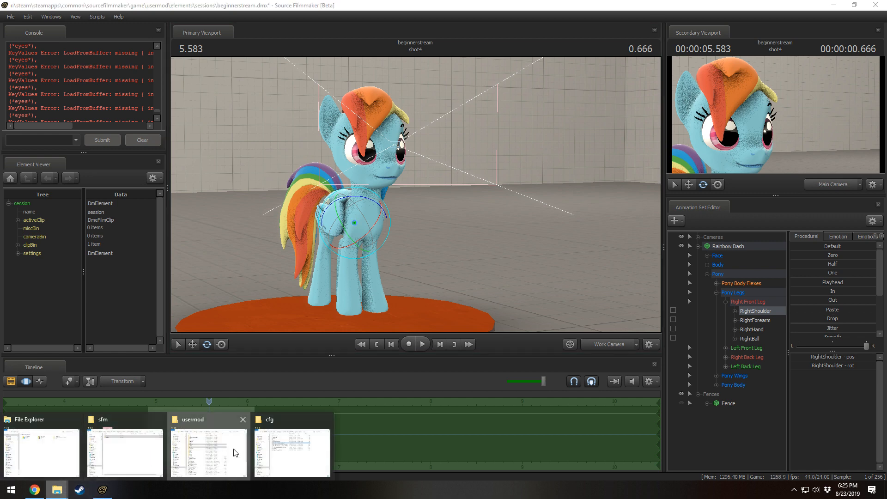
left_click(209, 452)
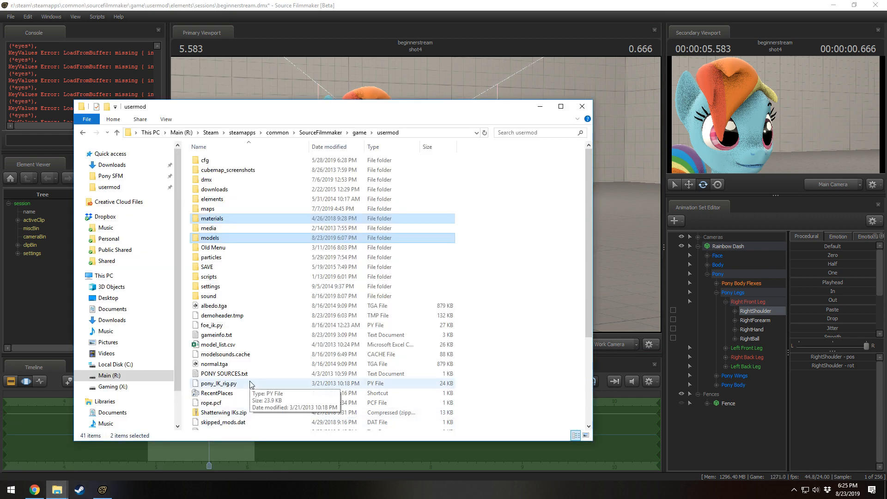
left_click(104, 176)
double_click(235, 245)
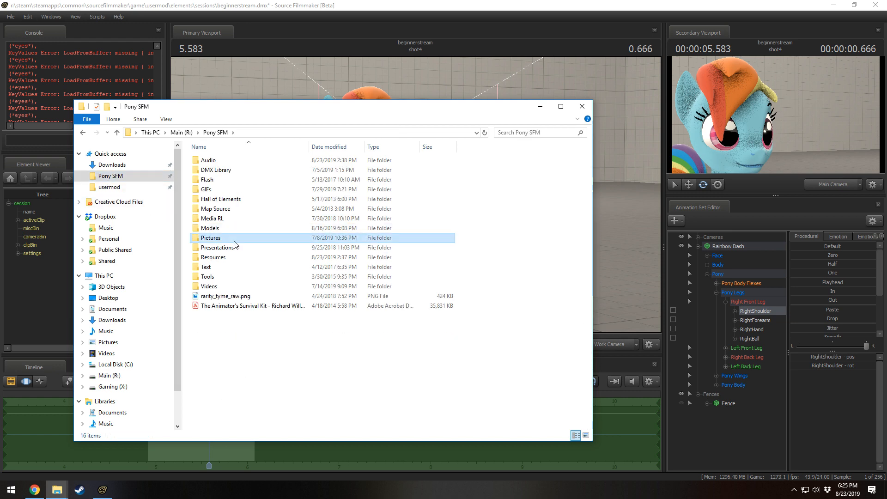
scroll(428, 326, "down", 10)
scroll(428, 327, "down", 4)
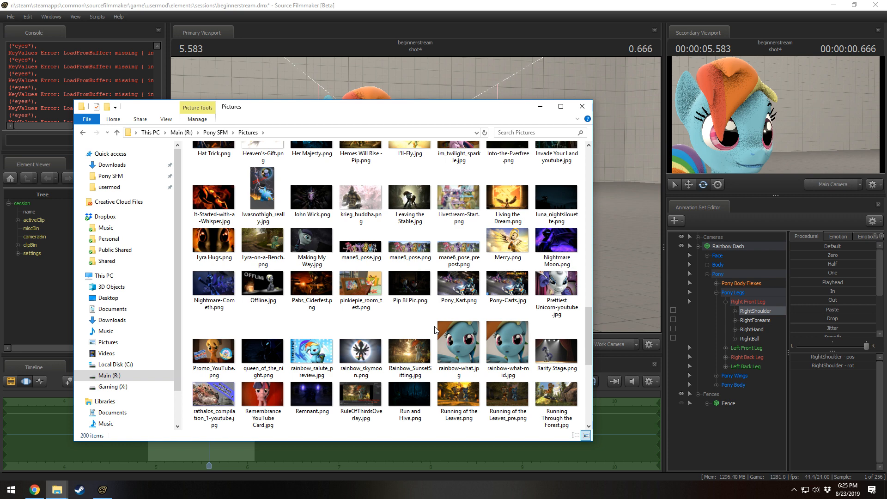
left_click(398, 2)
- Lower Rainbow Dash's Pelvis onto the round platform and tilt it backward for a sitting pose
left_click_drag(447, 242, 414, 194)
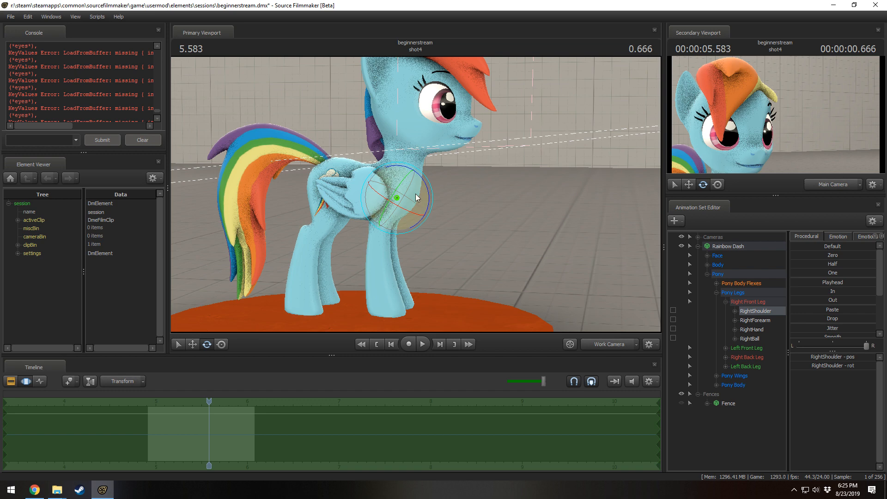
key("ctrl")
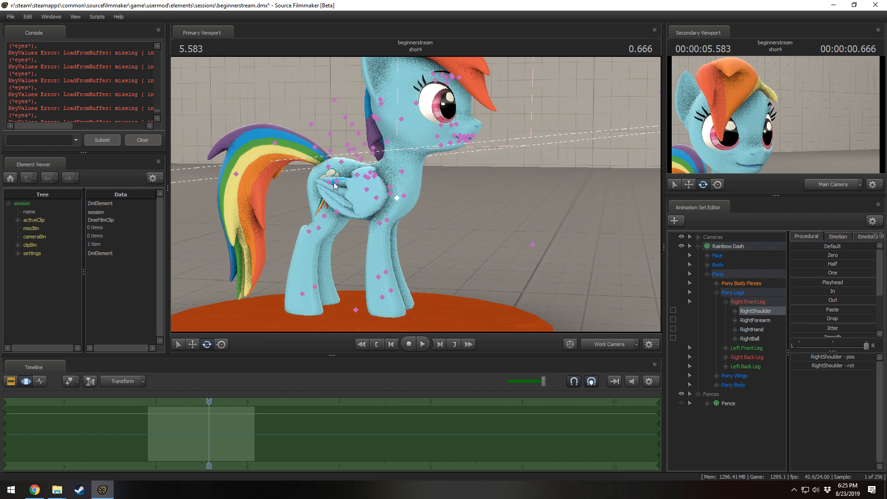
left_click(334, 183, "ctrl")
left_click_drag(363, 178, 415, 195)
key("w")
key("e")
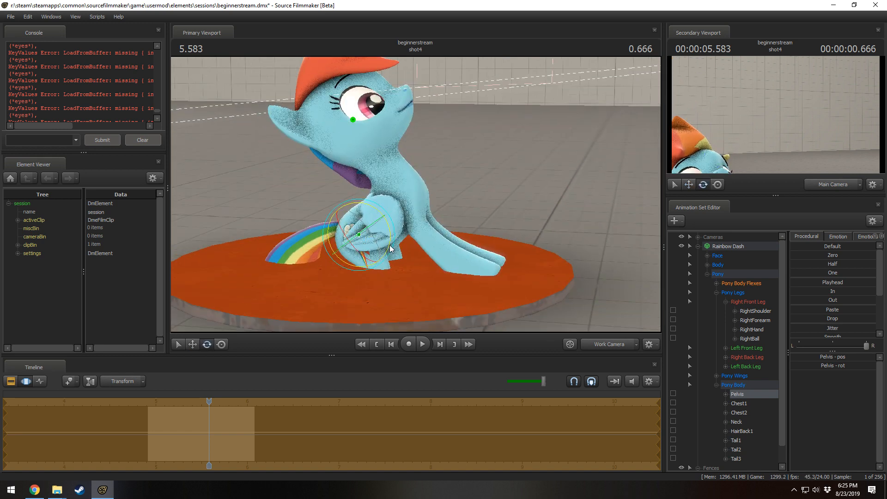
left_click_drag(390, 245, 391, 241)
- Rotate Rainbow Dash's RightThigh and LeftThigh forward so the back legs stretch out along the platform
key("ctrl")
left_click(355, 238, "ctrl")
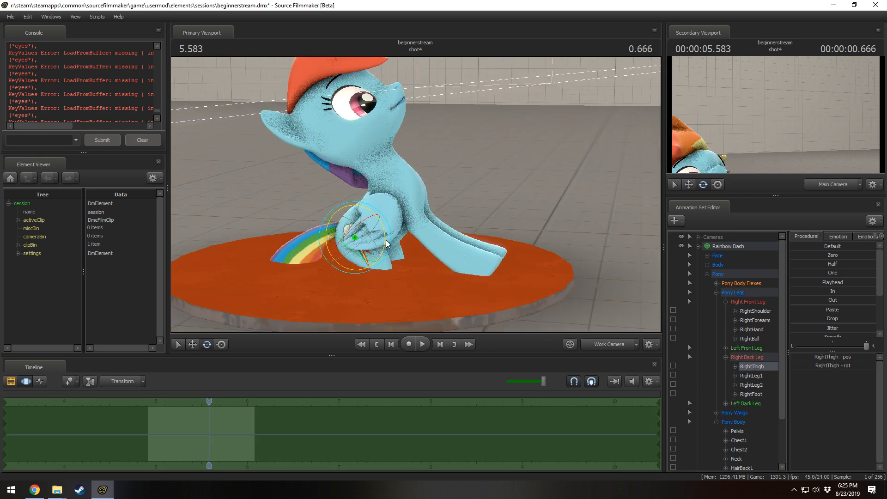
left_click_drag(375, 228, 388, 222)
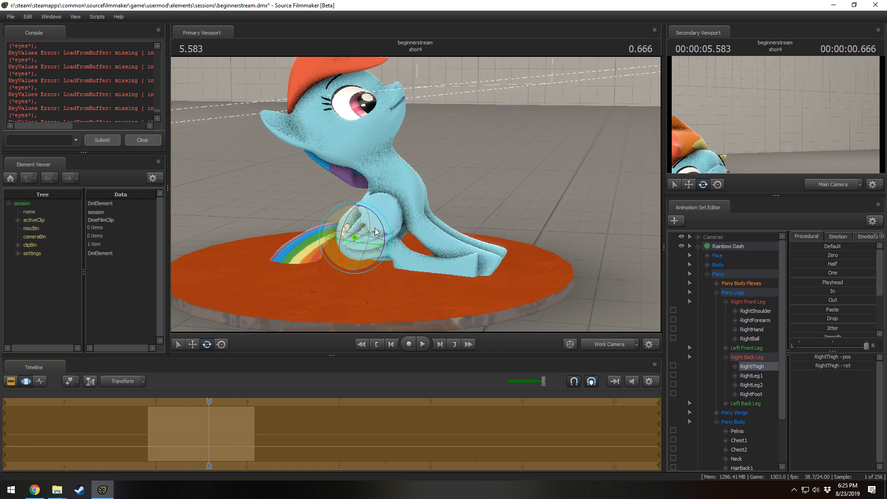
key("ctrl")
left_click(365, 234, "ctrl")
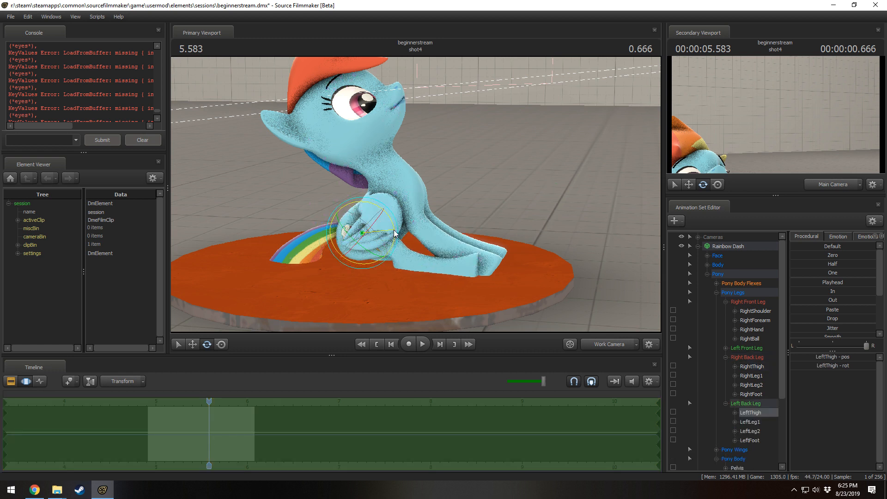
- Rotate Chest2 to straighten Rainbow Dash's upper body, and adjust RightShoulder and LeftShoulder together
left_click(402, 193, "ctrl")
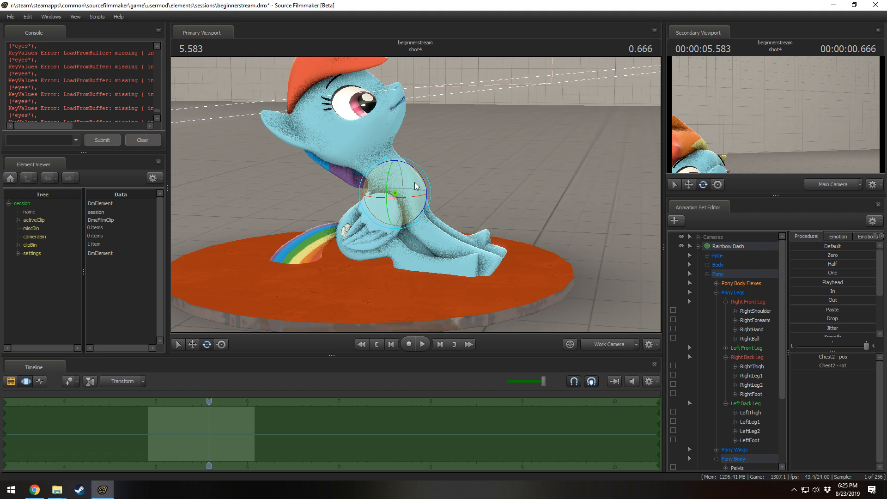
mouse_move(417, 186)
left_mouse_down()
mouse_move(428, 205)
mouse_move(433, 180)
mouse_move(424, 175)
mouse_move(420, 213)
mouse_move(415, 197)
left_mouse_up()
left_click(401, 204, "ctrl")
left_click(411, 200, "ctrl+shift")
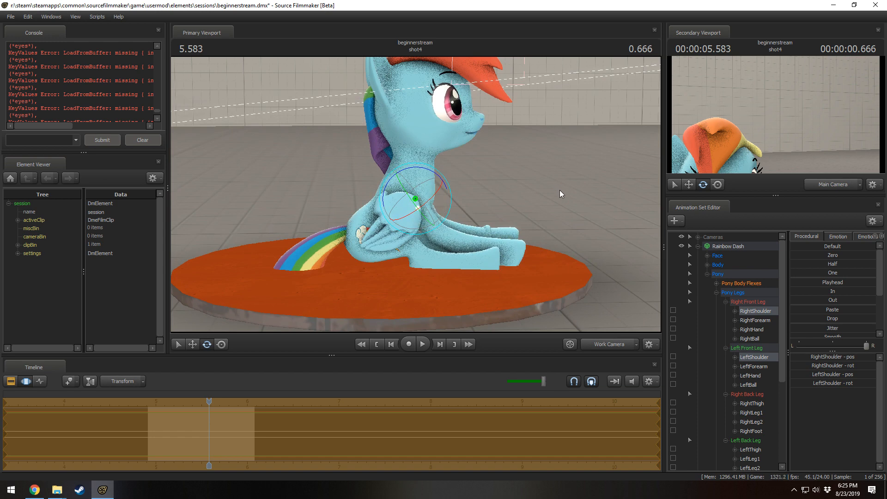
- Step through undo and redo of the sitting-pose edits until Rainbow Dash stands with the right front leg raised
left_click_drag(560, 194, 381, 206, "alt")
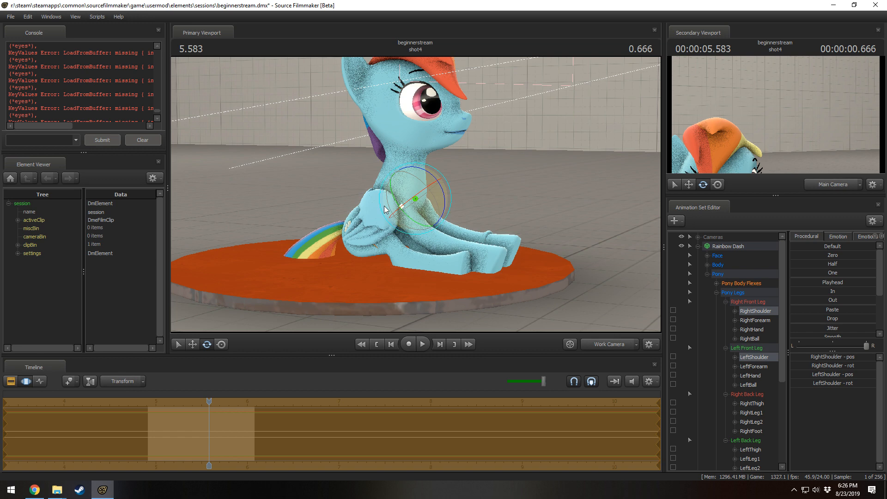
left_click_drag(381, 208, 496, 231)
key("ctrl+z")
key("ctrl+z")
key("ctrl+z")
key("ctrl+z")
key("ctrl+z")
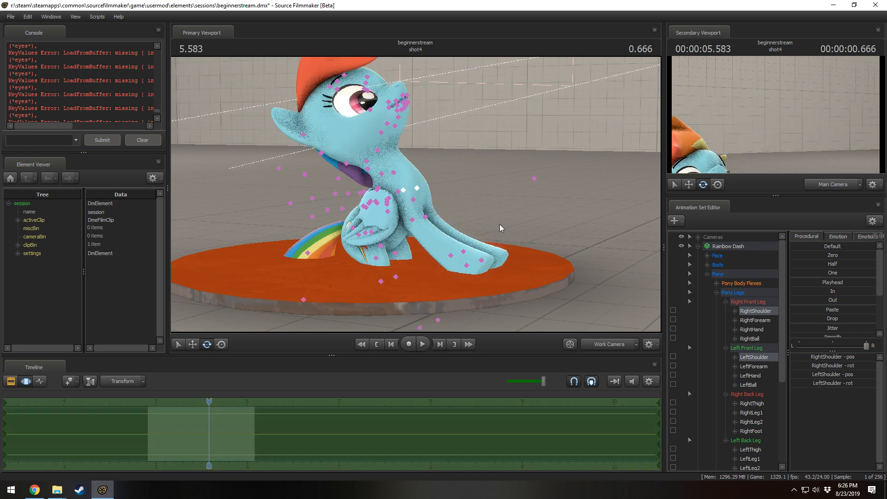
key("ctrl+y")
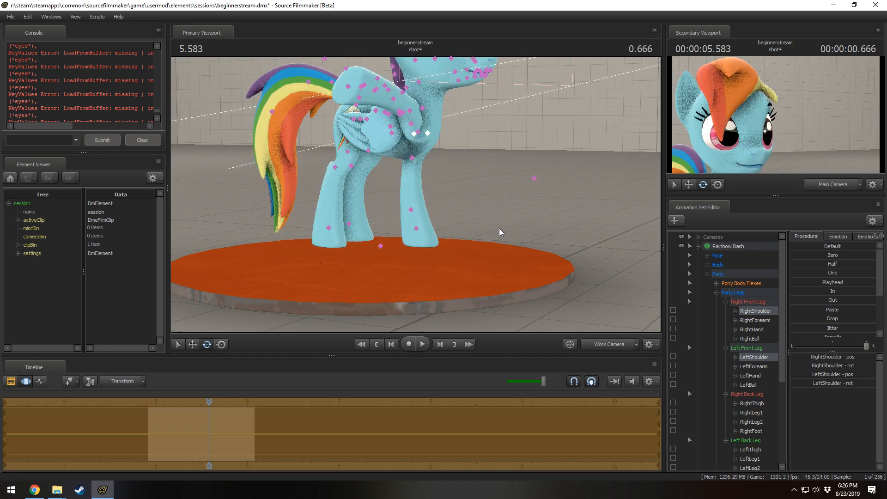
key("ctrl+z")
key("ctrl+y")
left_click_drag(500, 221, 415, 199, "alt")
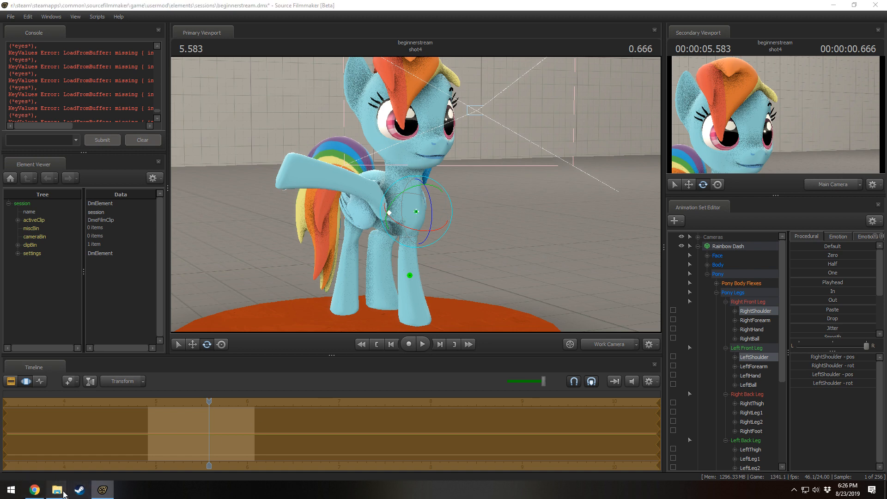
- Switch to File Explorer and look through the example animations in the Pony SFM Videos folder
mouse_move(57, 489)
left_click(215, 451)
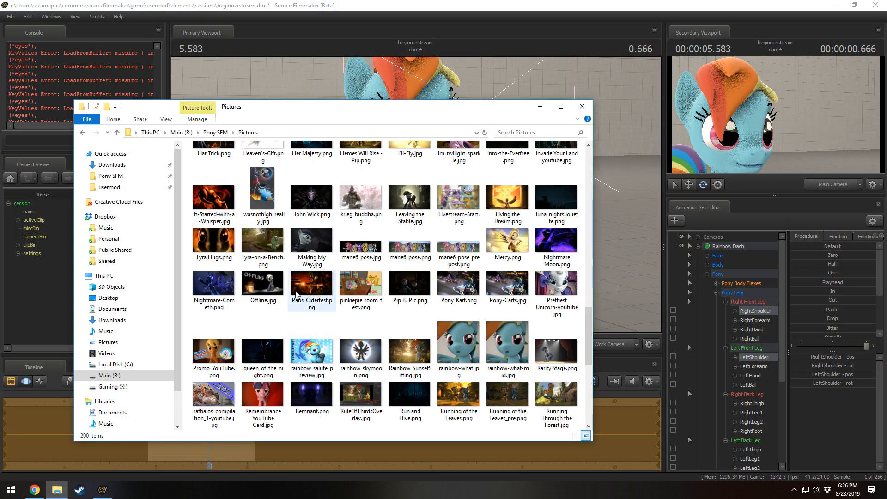
left_click(215, 133)
double_click(324, 290)
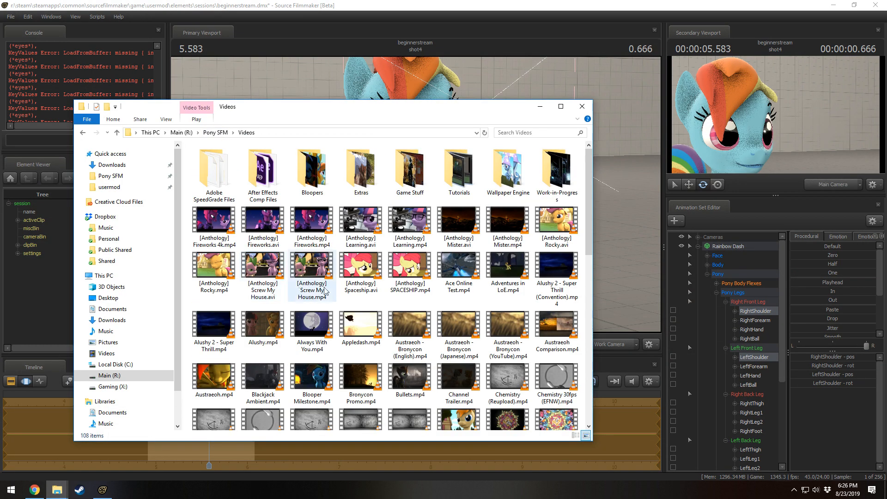
scroll(324, 290, "down", 5)
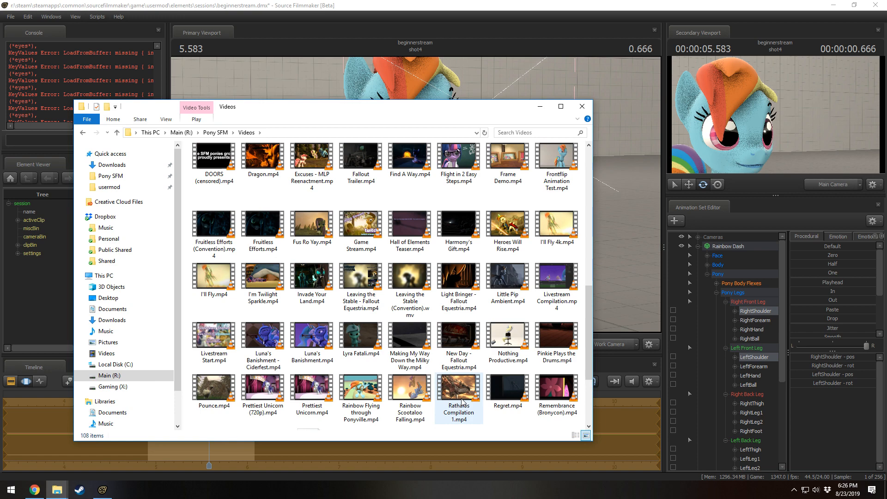
scroll(465, 400, "up", 5)
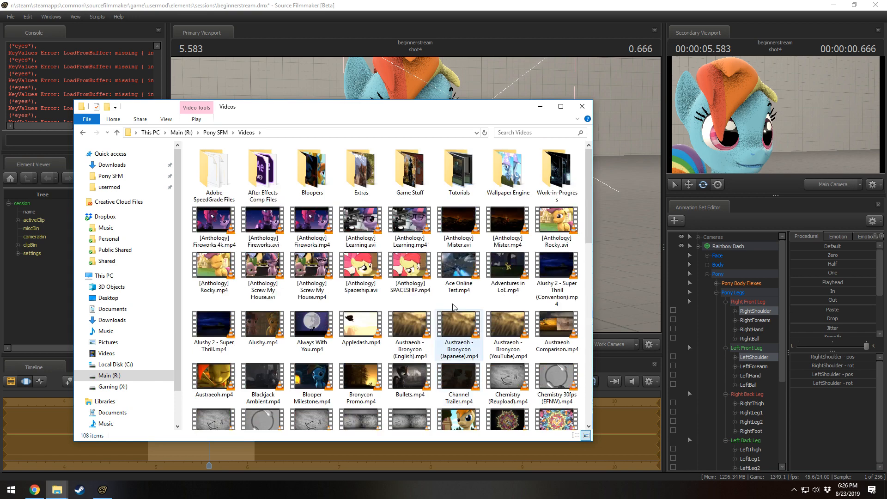
- Open the Extras folder inside Videos and sort its files by date, oldest first
double_click(361, 171)
scroll(427, 294, "down", 15)
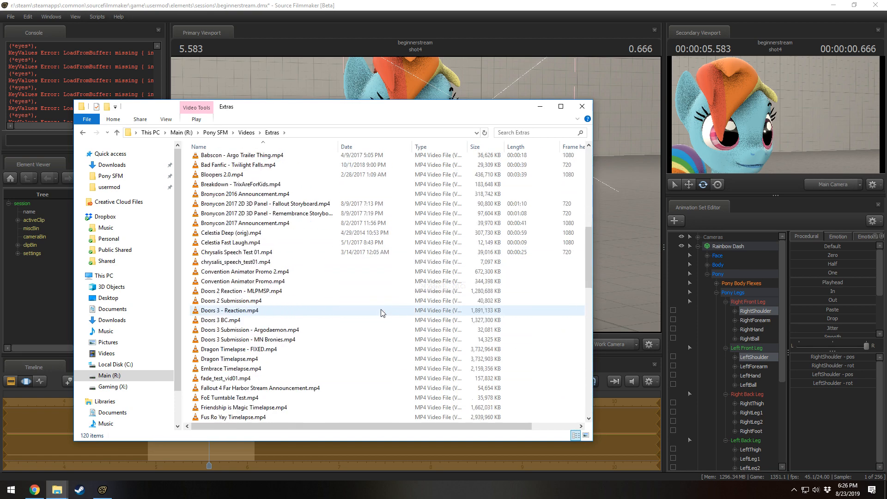
scroll(383, 310, "up", 15)
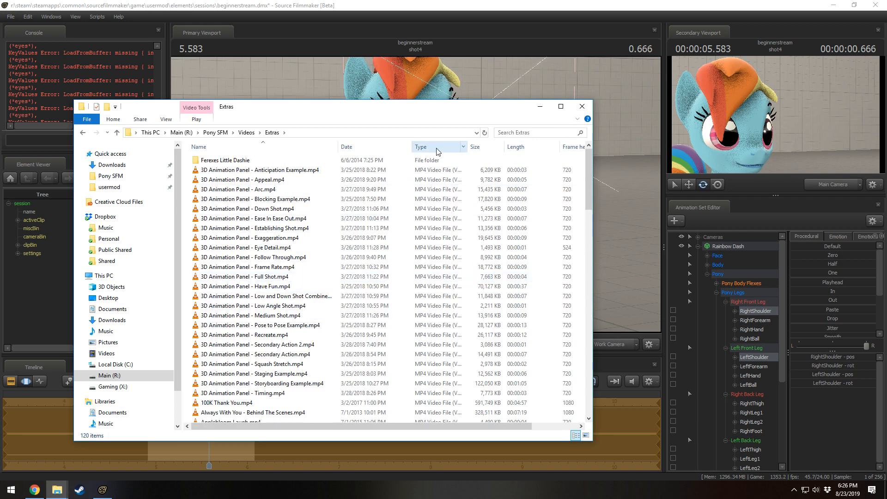
left_click(375, 146)
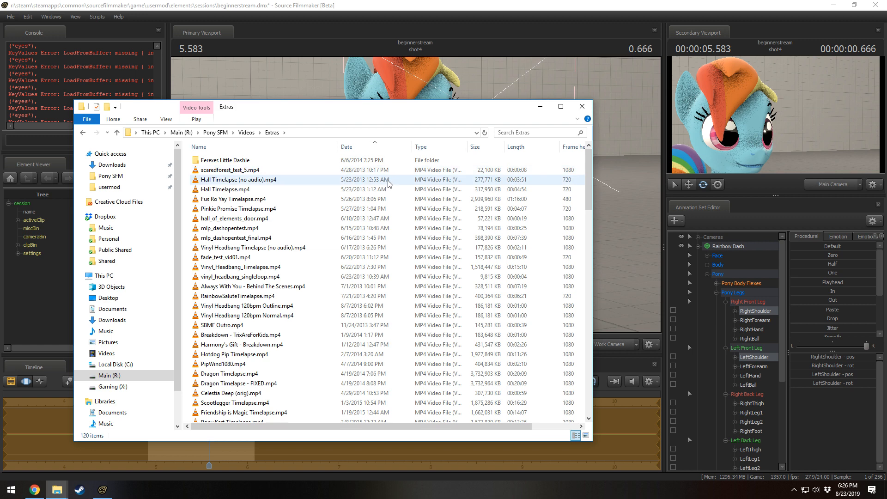
- Play scaredforest_test_5.mp4 in VLC, decline the player update, and close the video
left_click(257, 171)
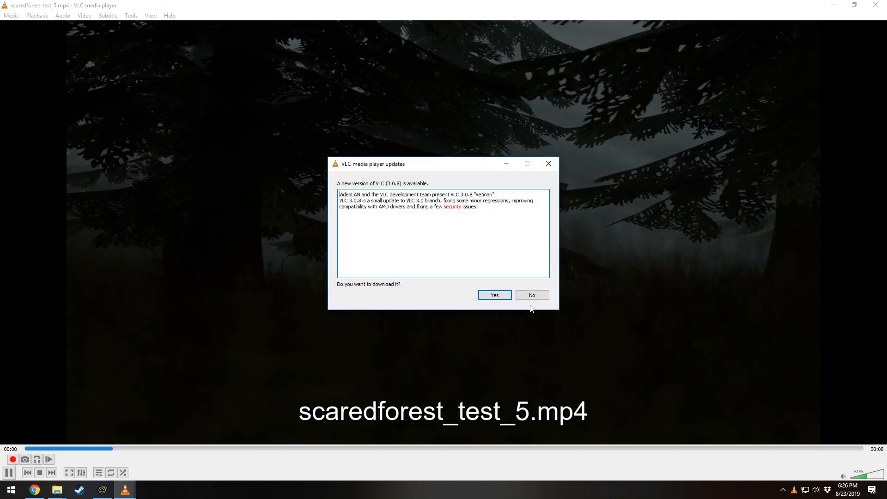
left_click(530, 298)
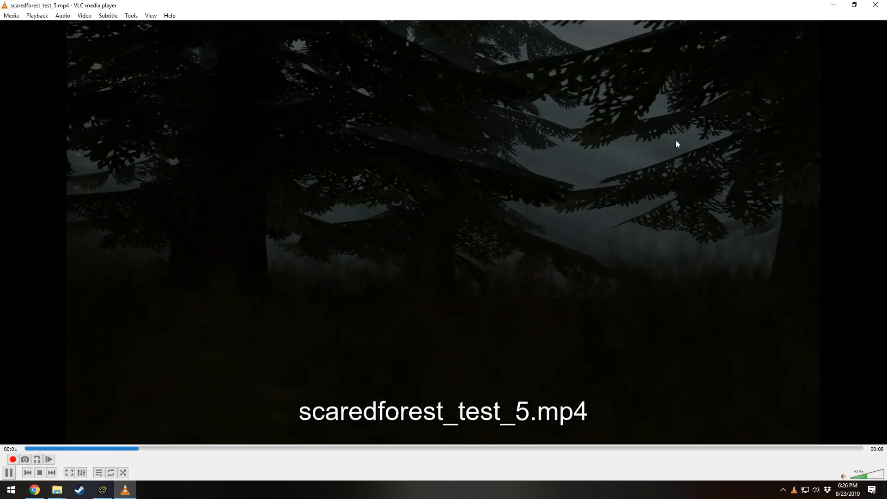
left_click(877, 5)
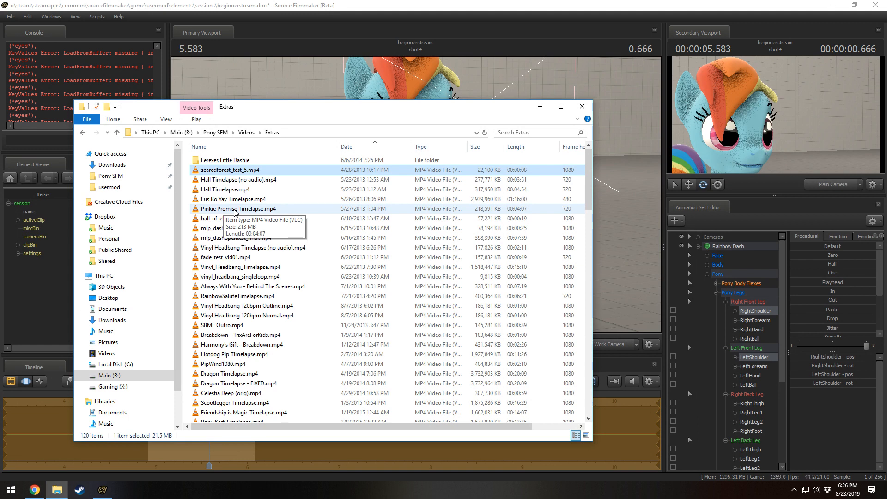
- Switch back to Source Filmmaker and bring Rainbow Dash's raised right front leg down to a standing pose
left_click(333, 3)
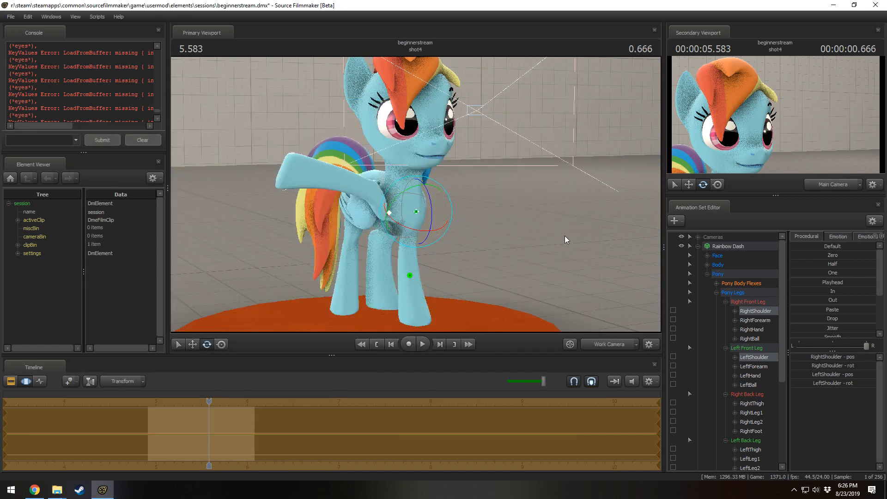
left_click_drag(442, 222, 663, 334)
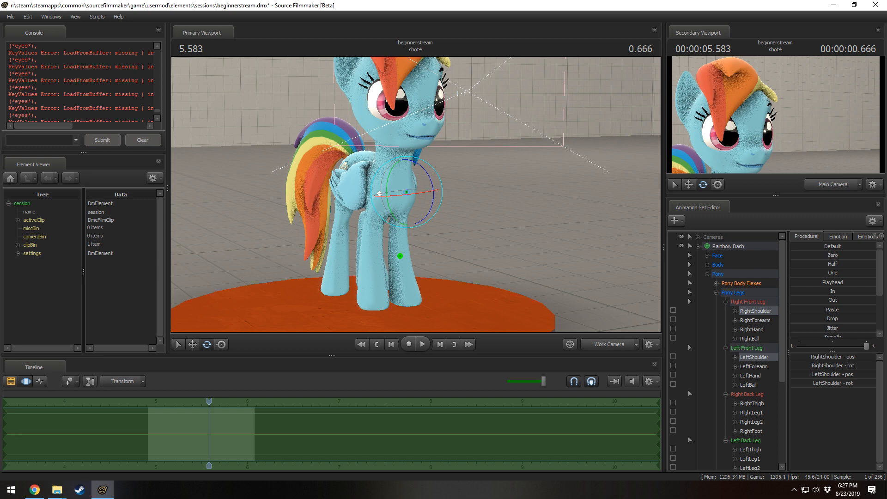
- Return to the Pony SFM Videos folder, look through the animations, and play Excuses - MLP Reenactment.mp4
mouse_move(57, 489)
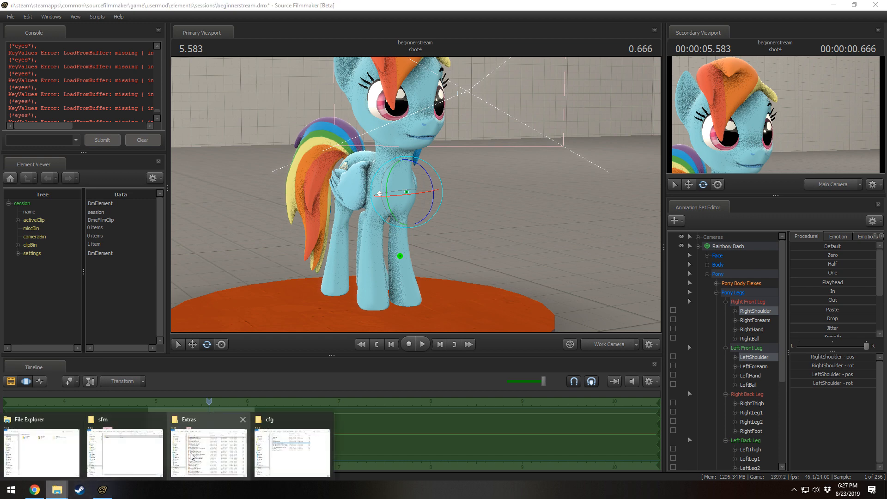
left_click(192, 439)
left_click(125, 176)
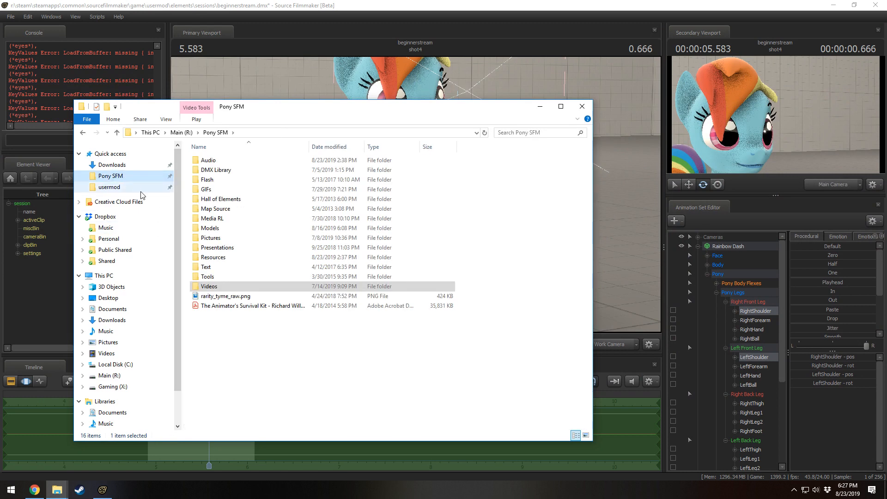
double_click(208, 286)
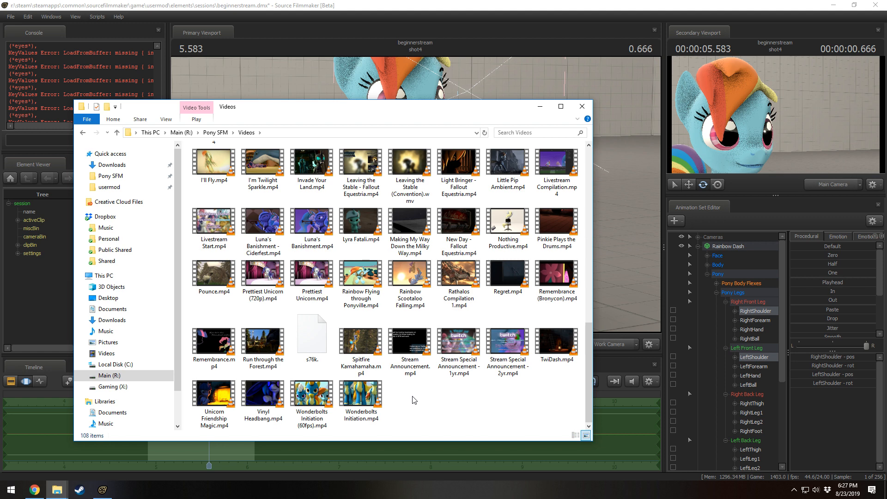
scroll(425, 399, "up", 3)
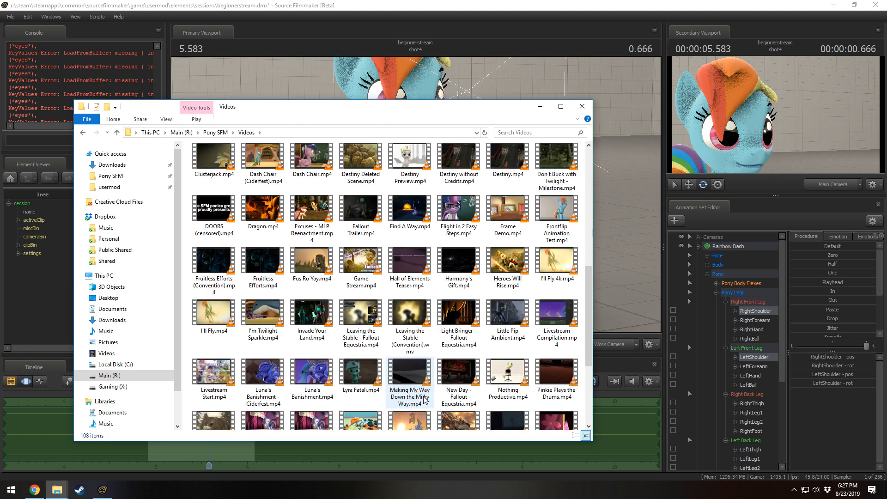
scroll(425, 400, "down", 3)
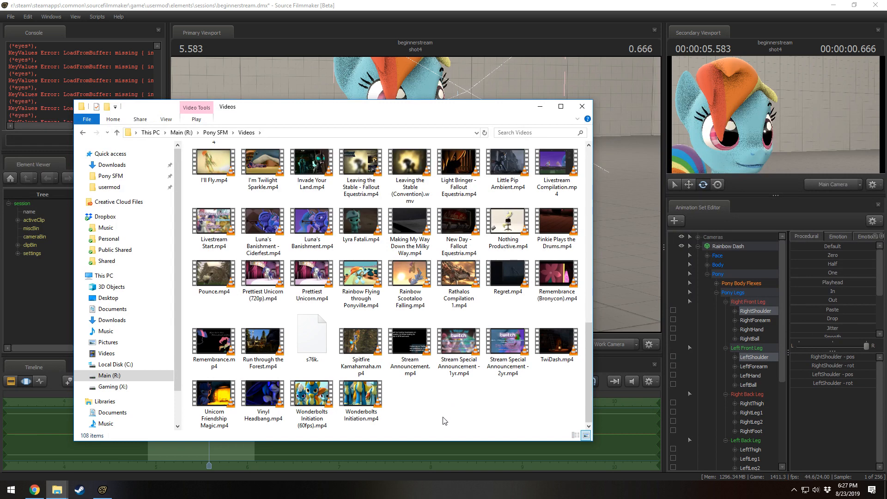
scroll(444, 421, "up", 6)
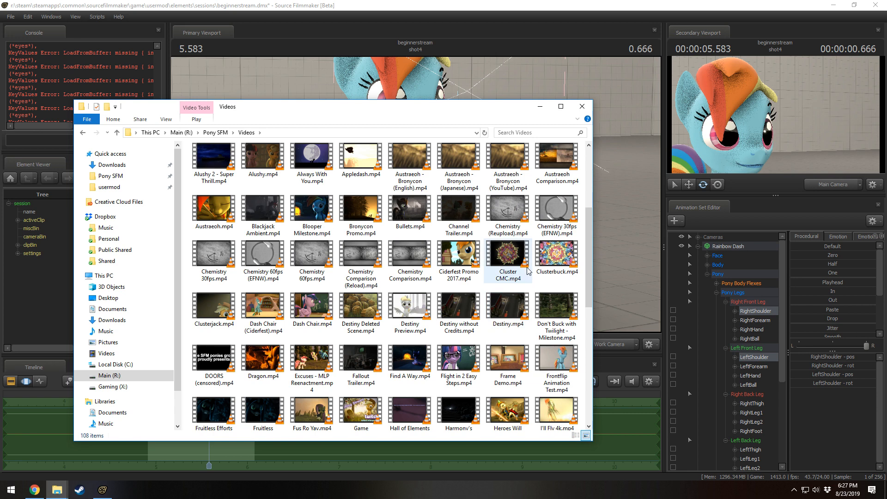
scroll(344, 357, "down", 3)
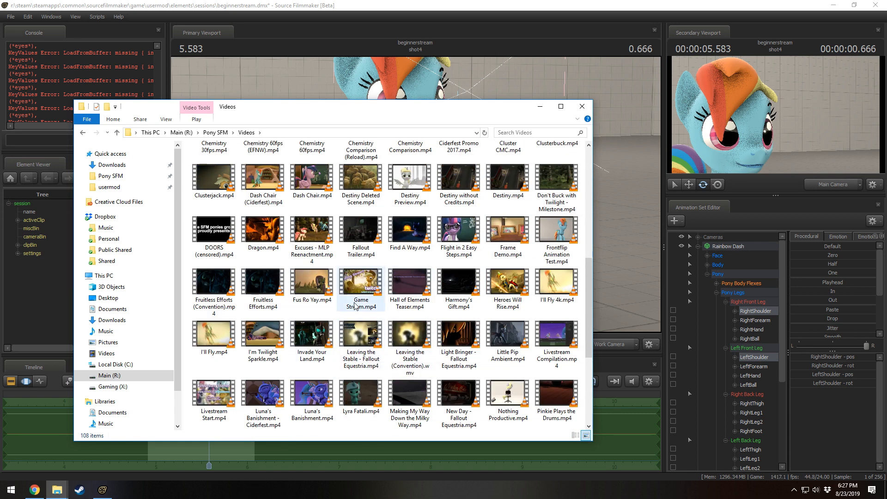
double_click(314, 227)
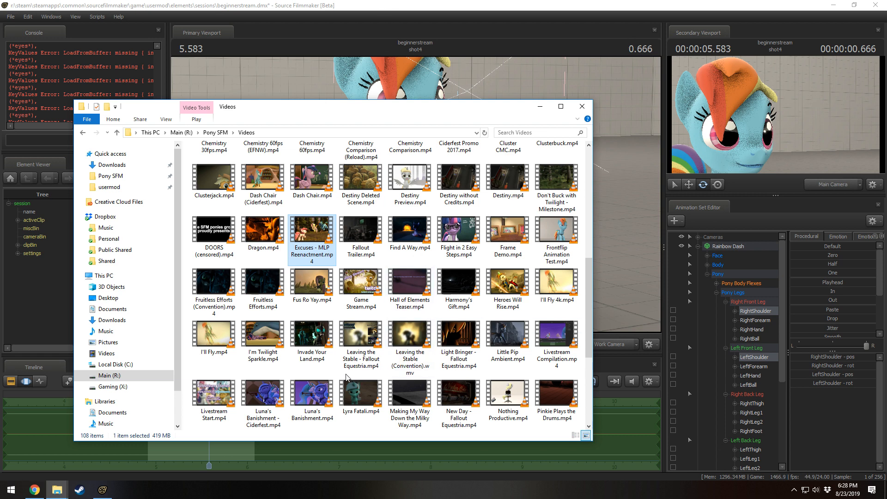
- Play Run through the Forest.mp4 from the Videos folder and close the player partway through
scroll(363, 345, "down", 3)
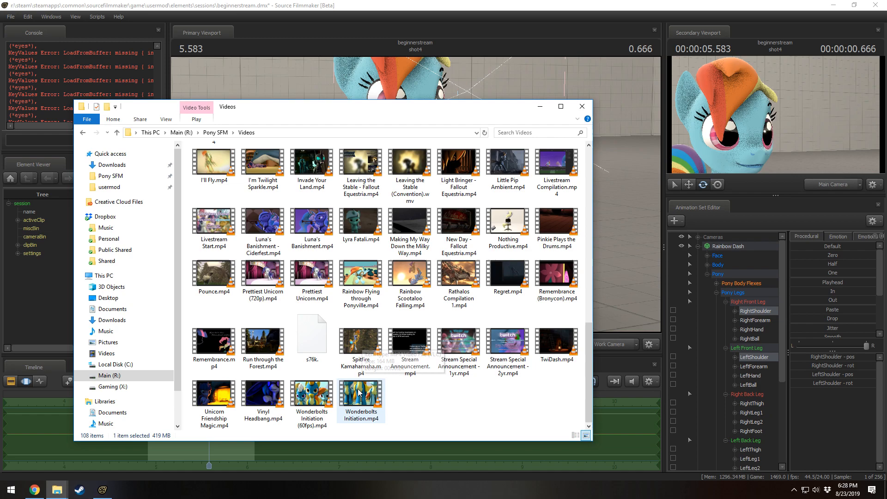
double_click(266, 348)
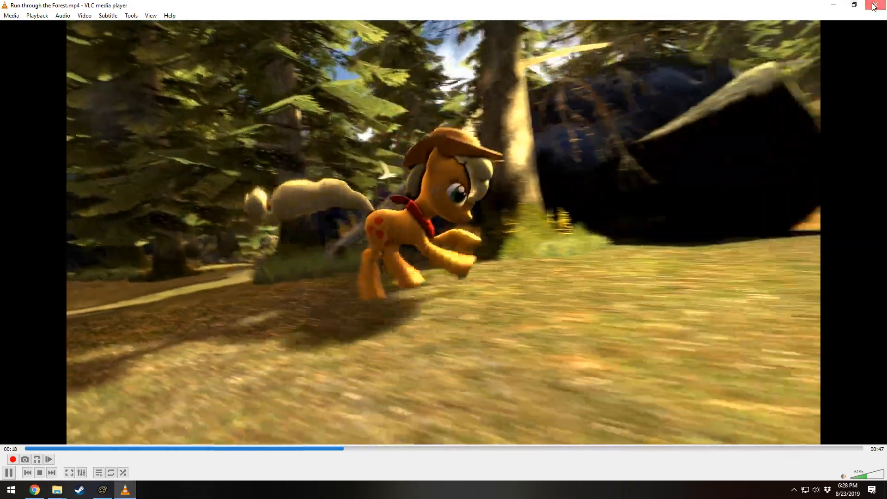
left_click(875, 6)
left_click(435, 418)
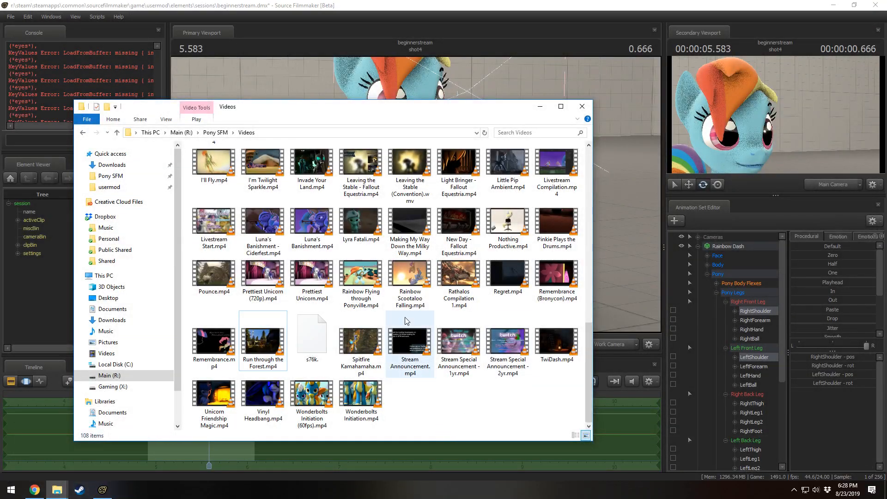
- Play Rainbow Flying through Ponyville.mp4, skip to about 00:22, pause near the end, and close the player
double_click(362, 272)
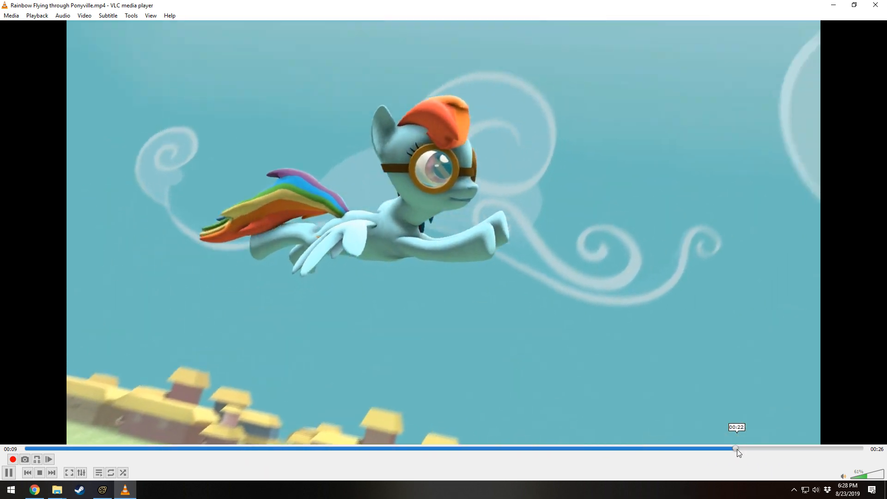
left_click(736, 448)
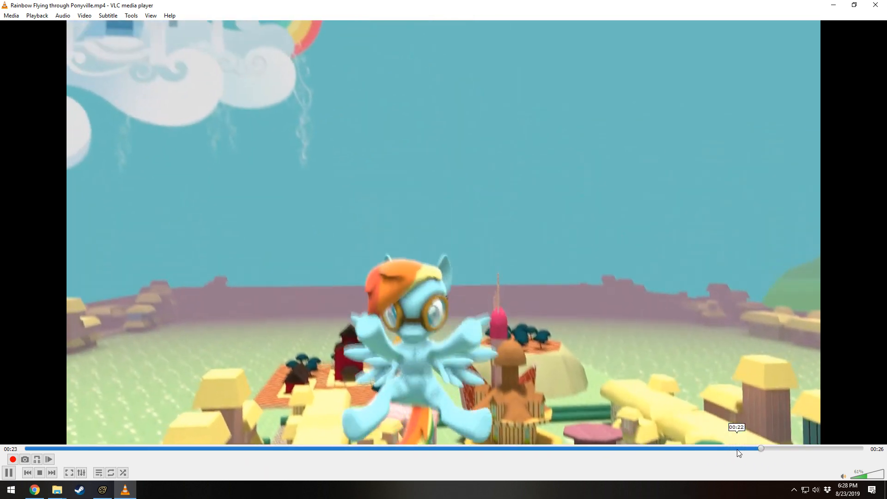
key("space")
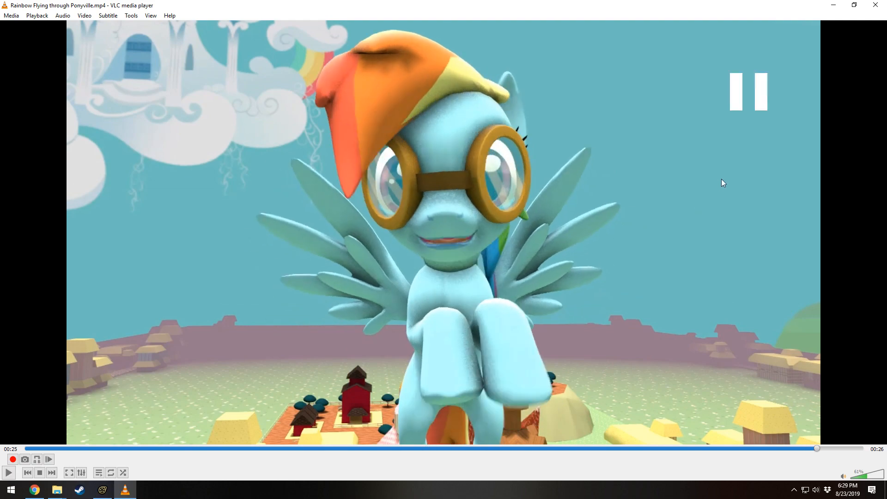
left_click(875, 4)
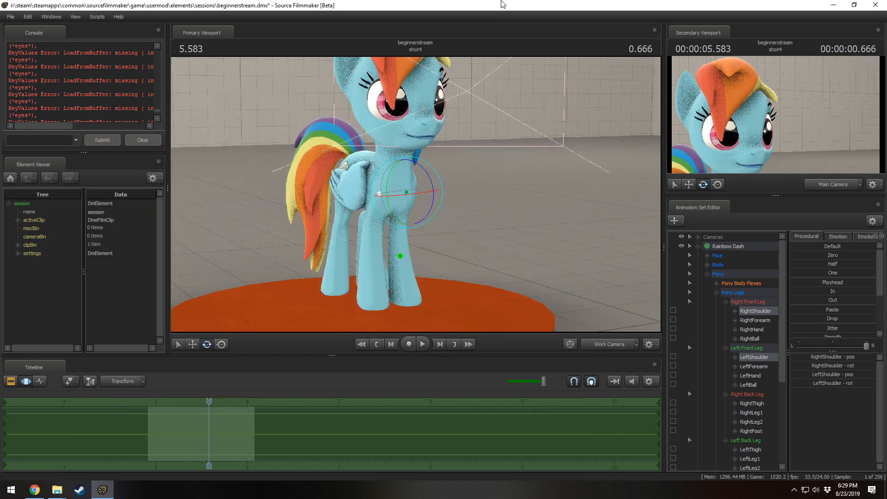
- In Source Filmmaker, collapse the Pony Legs and Pony Body groups in Rainbow Dash's animation set
left_click(594, 174)
left_click_drag(557, 219, 580, 219)
left_click_drag(415, 194, 430, 197)
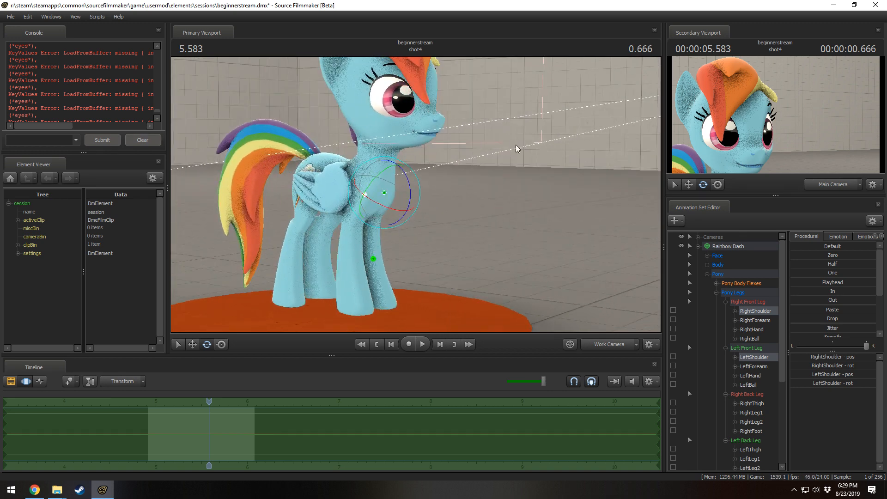
left_click_drag(516, 145, 499, 138)
key("x")
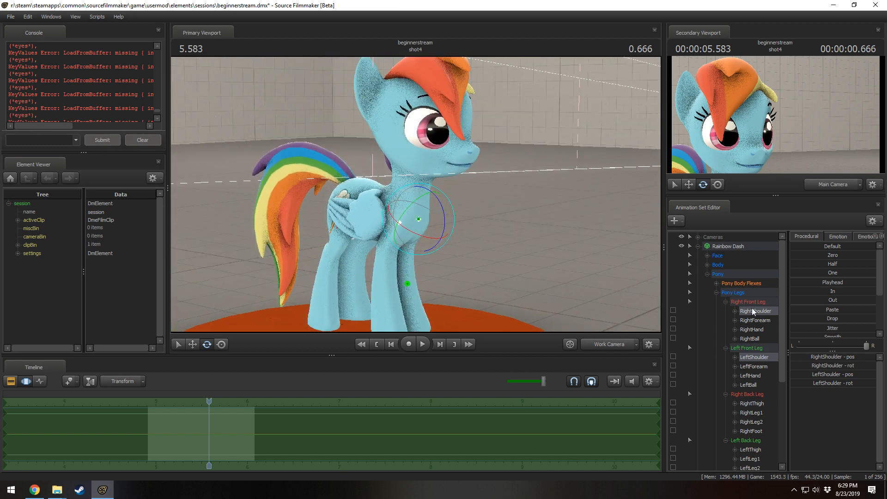
left_click(716, 292)
left_click(716, 311)
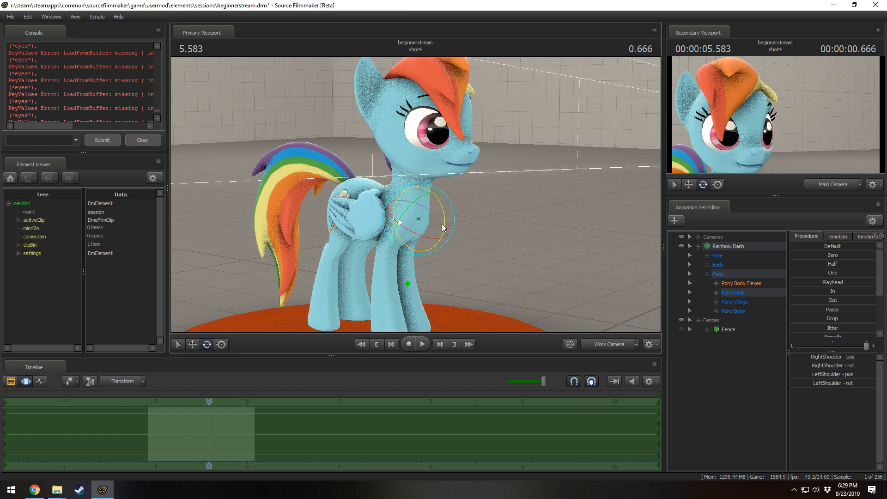
- View the shot through the Main Camera in the primary viewport, and return to the Work Camera
left_click(610, 345)
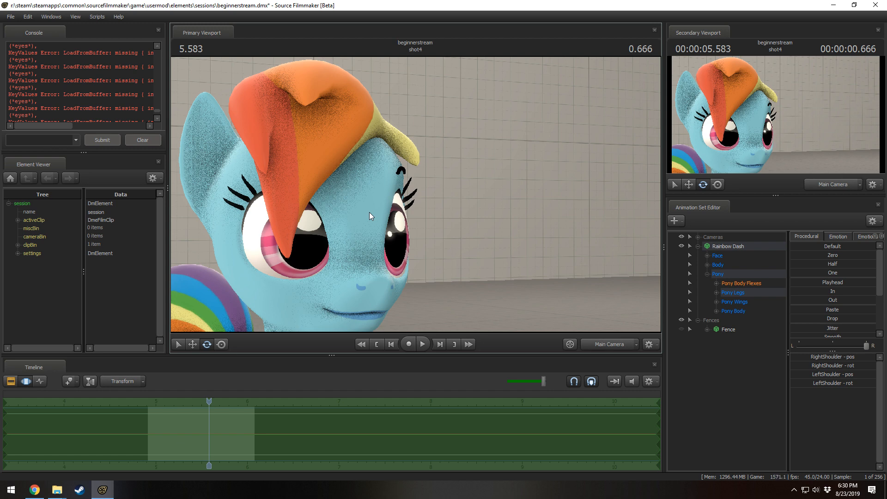
left_click(600, 344)
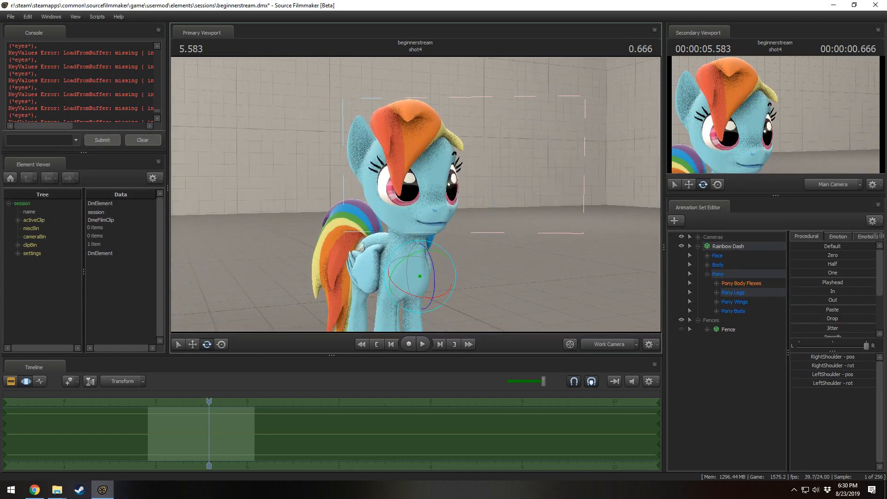
left_click_drag(415, 194, 453, 188)
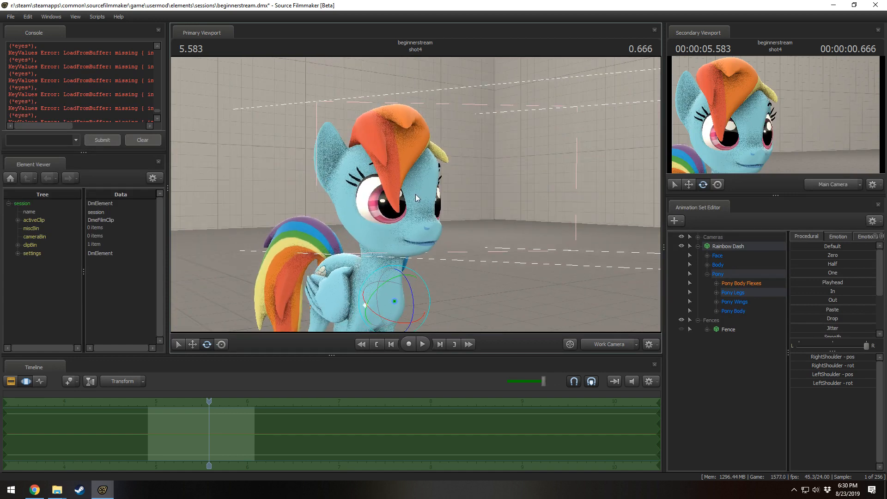
- Preview the primary viewport without Ambient Occlusion in the render settings, and discard the change
right_click(446, 144)
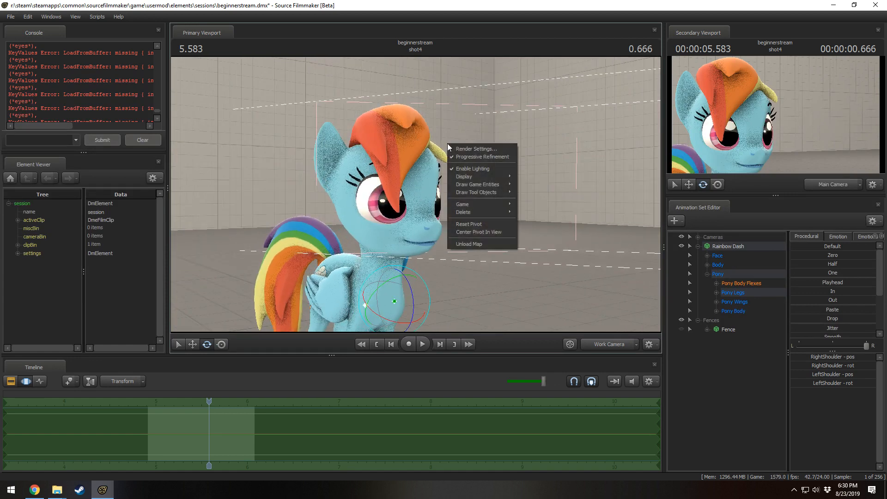
left_click(471, 148)
left_click(379, 252)
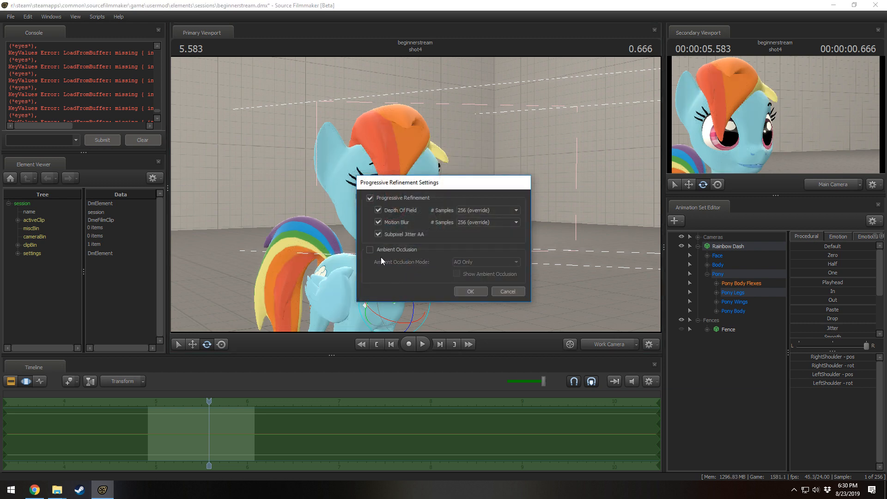
left_click(507, 291)
- Disable Ambient Occlusion in the primary viewport's render settings and inspect Rainbow Dash's shading without it
right_click(426, 175)
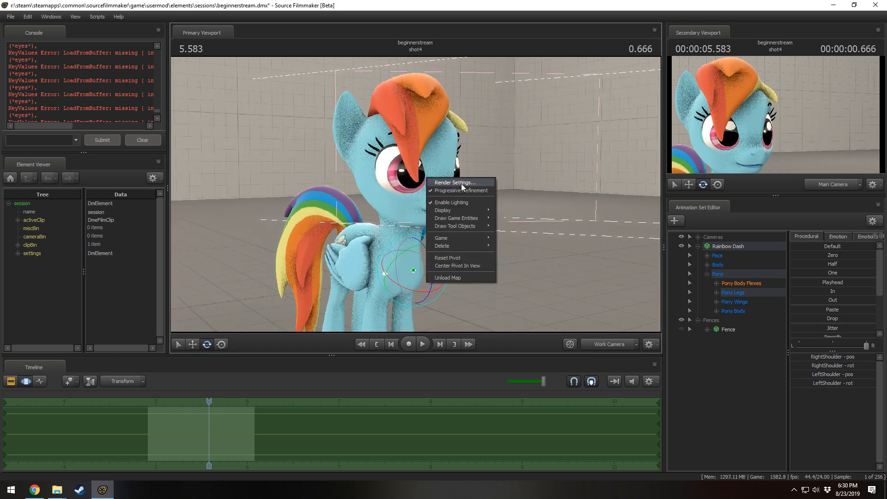
left_click(450, 180)
left_click(398, 250)
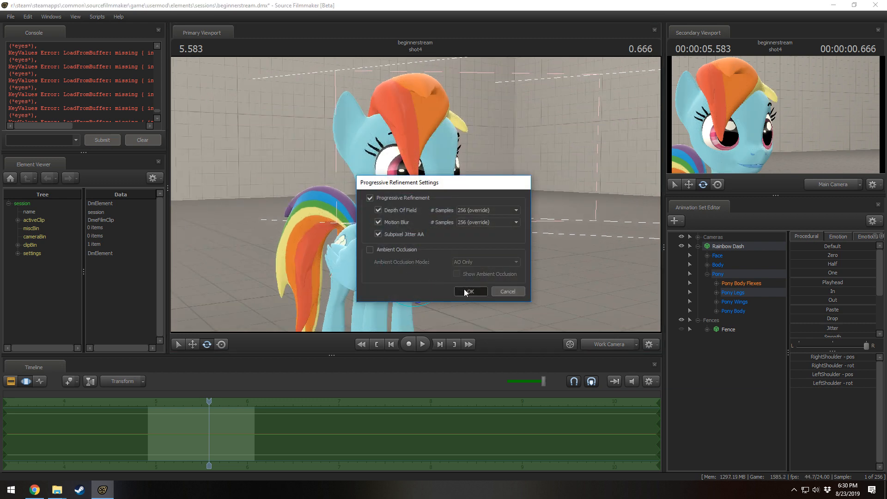
left_click(464, 290)
left_click_drag(464, 277, 481, 258)
key("w")
key("s")
mouse_move(416, 194)
left_mouse_down()
mouse_move(398, 216)
mouse_move(391, 209)
mouse_move(415, 194)
left_mouse_up()
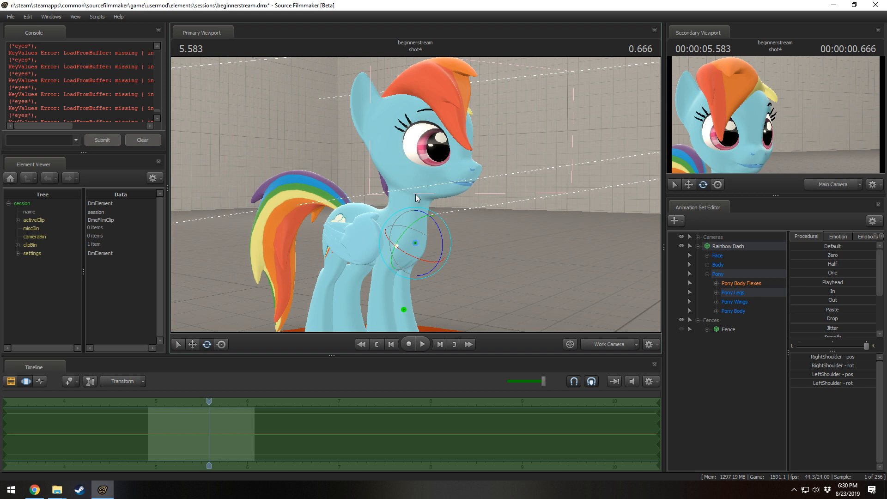
- Re-enable Ambient Occlusion in the primary viewport's render settings and inspect Rainbow Dash's shading
right_click(458, 157)
left_click(480, 162)
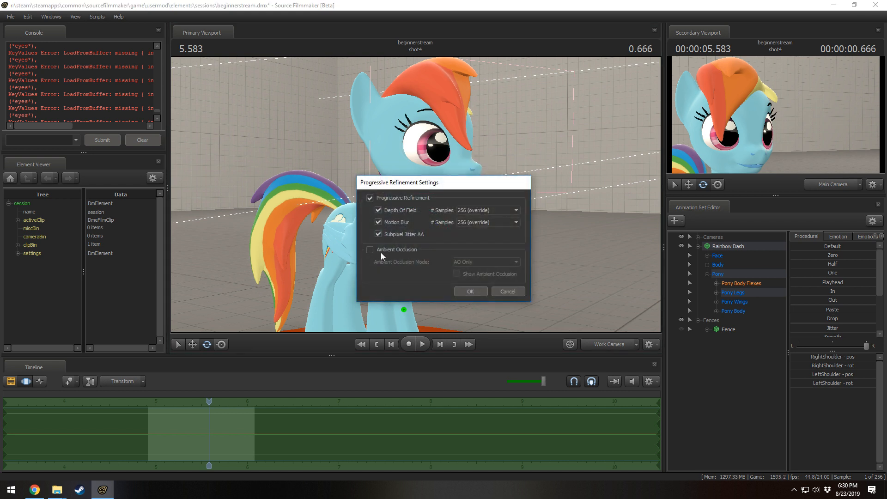
left_click(380, 252)
left_click(472, 291)
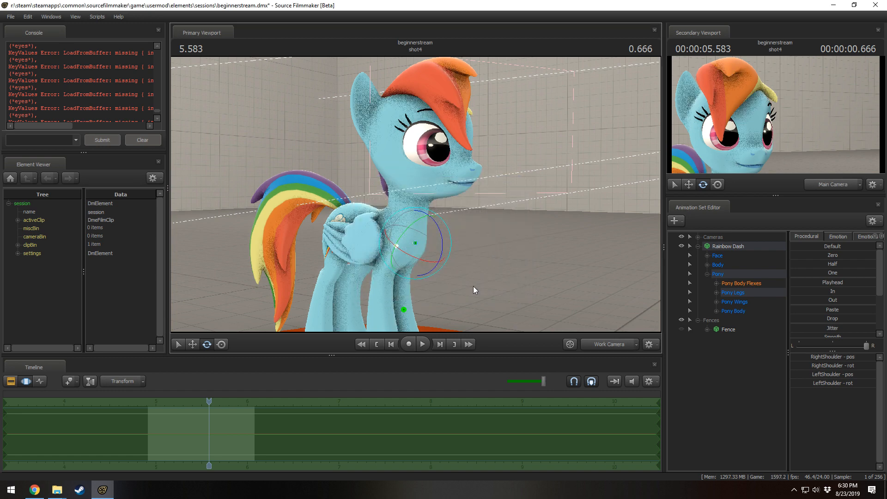
left_click_drag(472, 287, 407, 193)
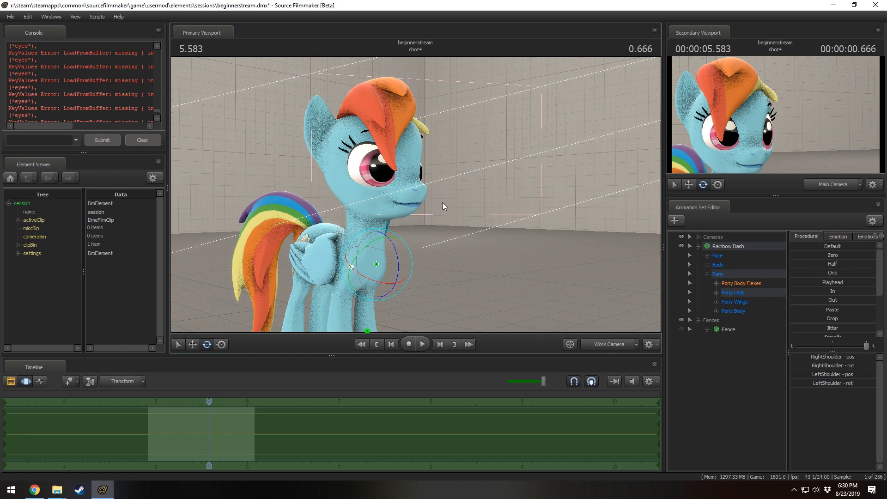
left_click_drag(442, 202, 415, 194)
- Switch the primary viewport to the Main Camera and set both Depth Of Field and Motion Blur samples to Use Camera Settings
right_click(429, 182)
left_click(416, 198)
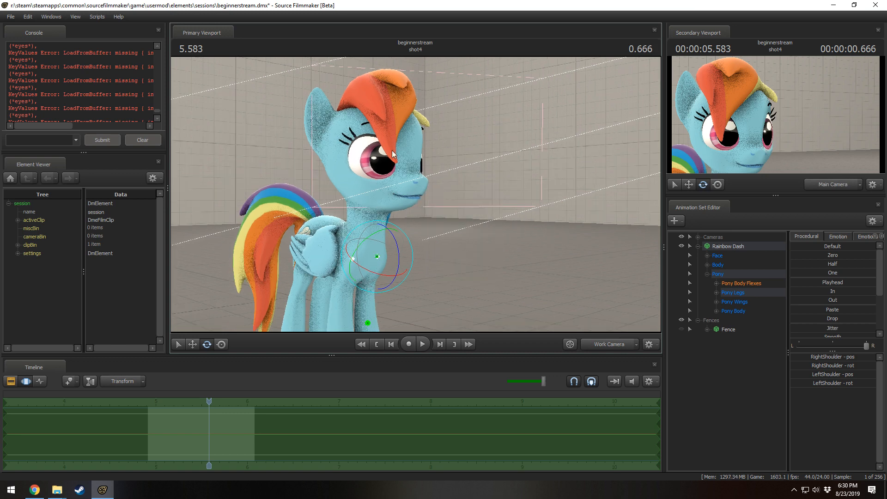
left_click(614, 345)
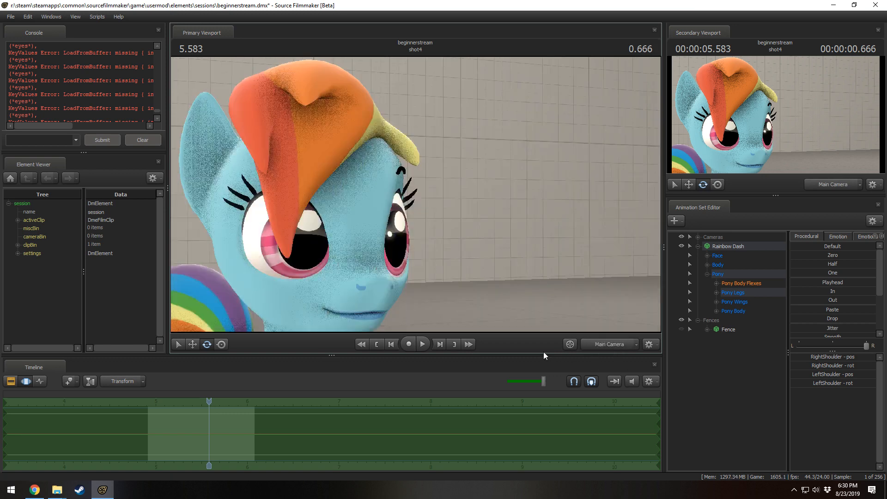
right_click(550, 330)
left_click(564, 234)
left_click(473, 210)
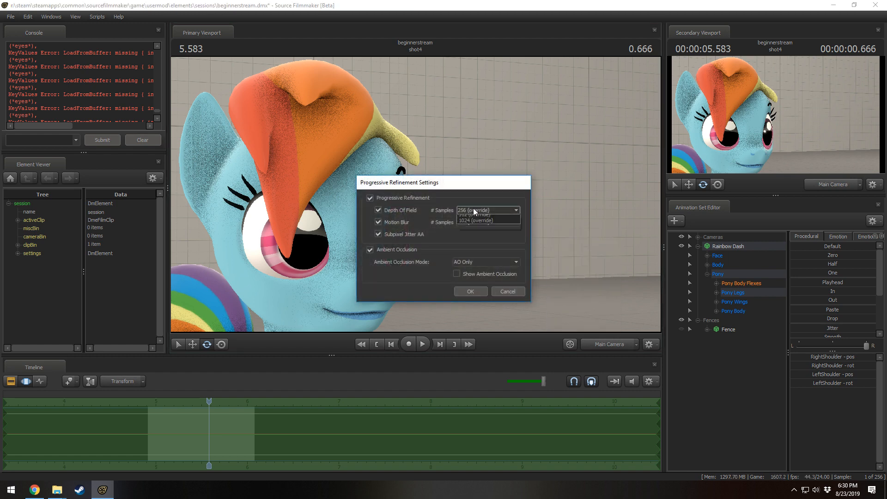
left_click(472, 215)
left_click(476, 223)
left_click(478, 243)
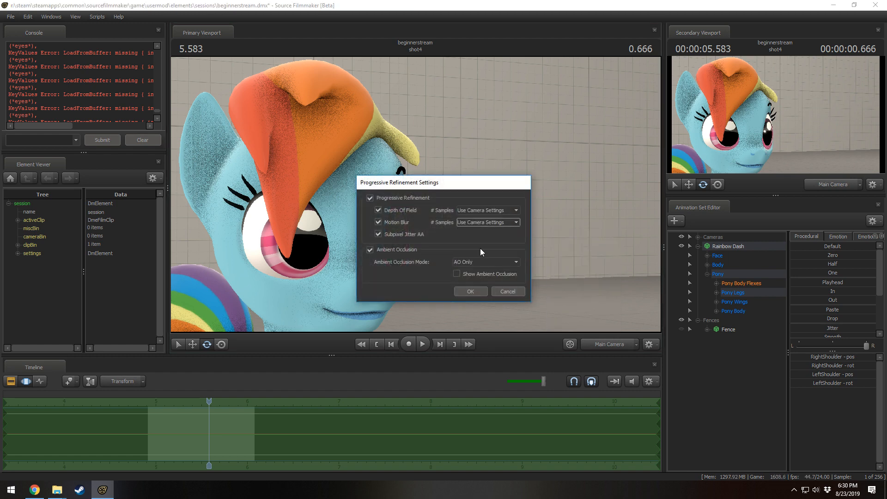
left_click(471, 290)
- Switch between the Clip Editor and Motion Editor, opening shot4 in the Motion Editor and ending in the Clip Editor
key("F3")
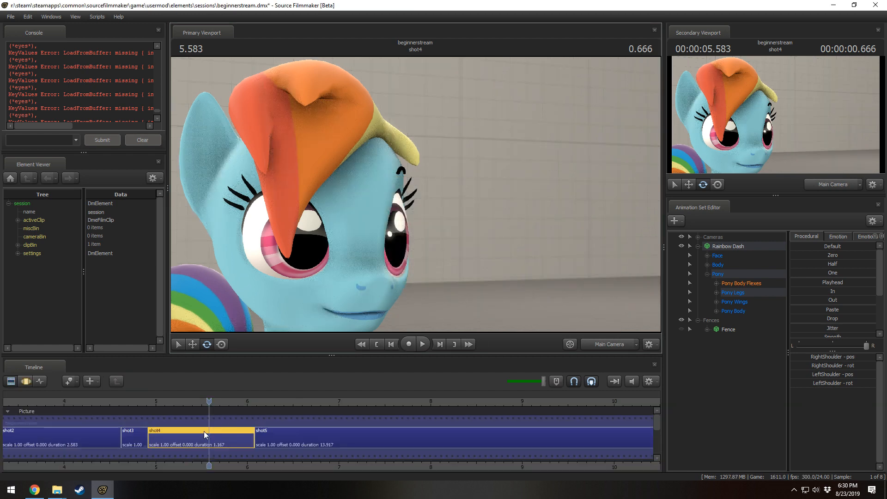
left_click(25, 382)
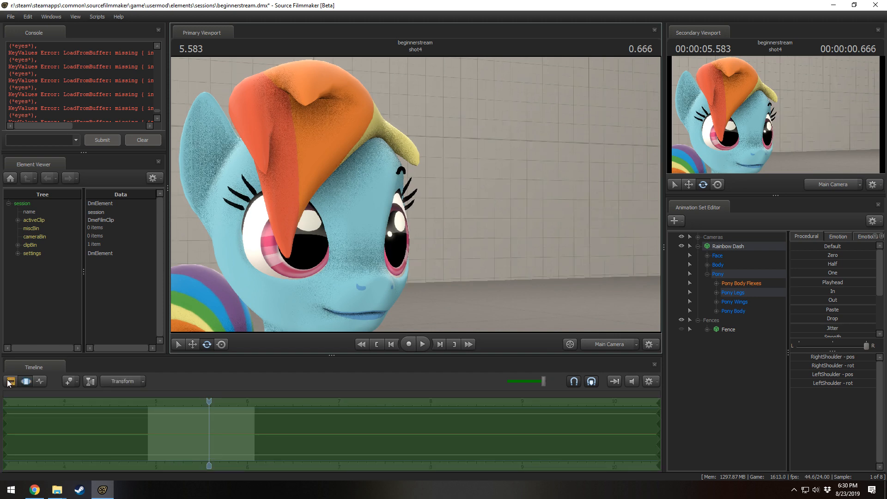
left_click(11, 381)
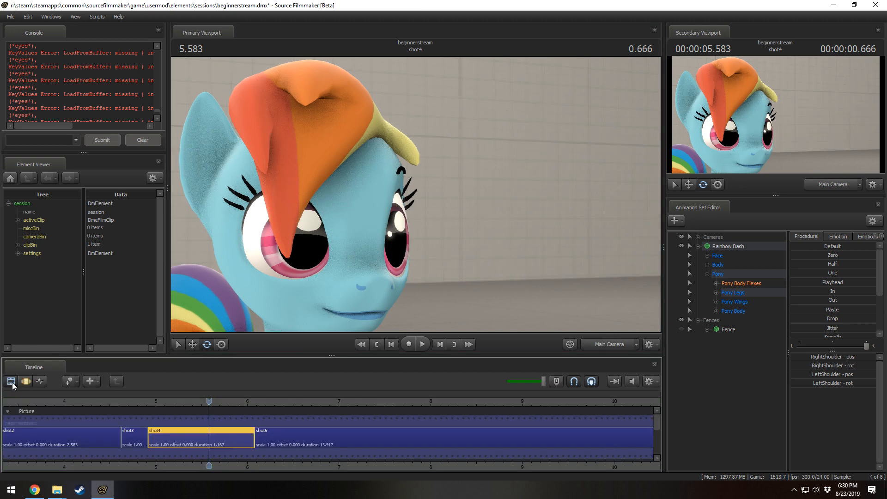
double_click(184, 425)
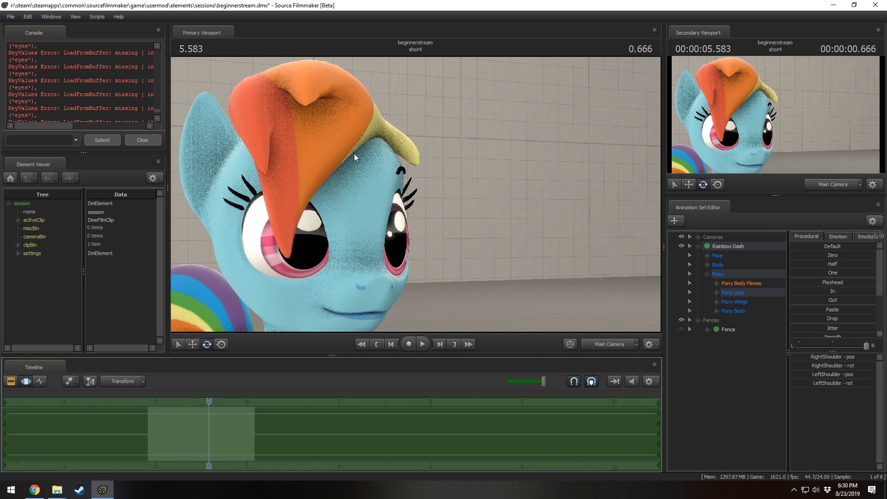
key("F2")
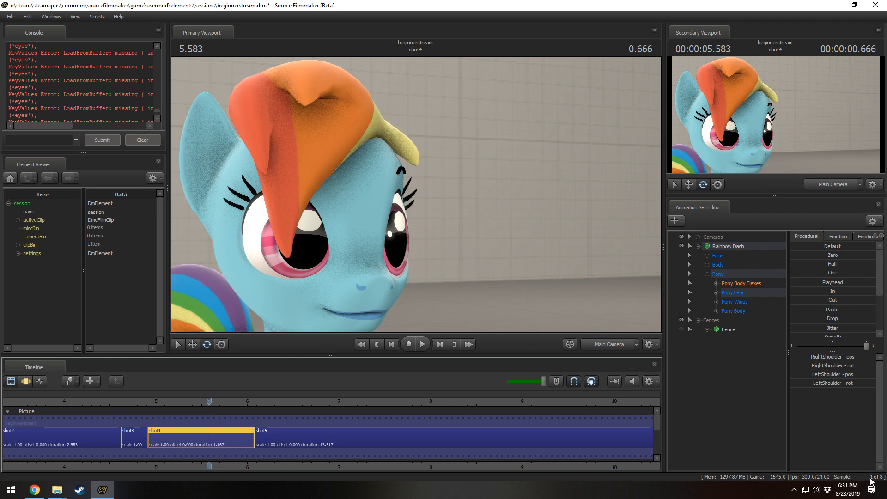
- Alternate repeatedly between the Motion Editor and Clip Editor to compare the progressive refinement sampling, ending in the Motion Editor
key("F3")
key("F2")
key("F3")
key("F2")
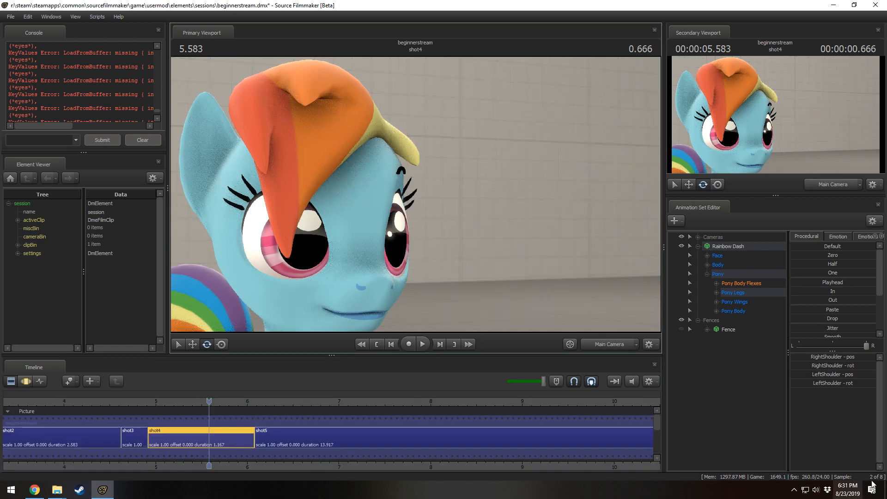
key("F3")
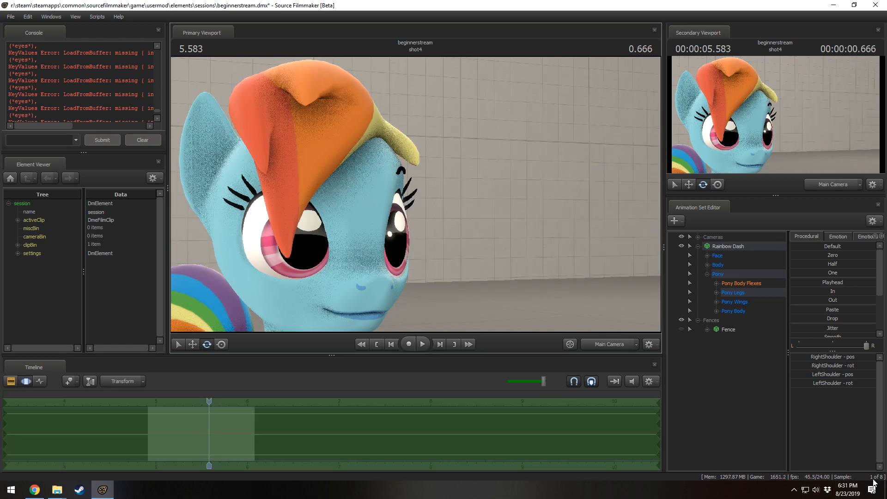
key("F2")
key("F3")
key("F2")
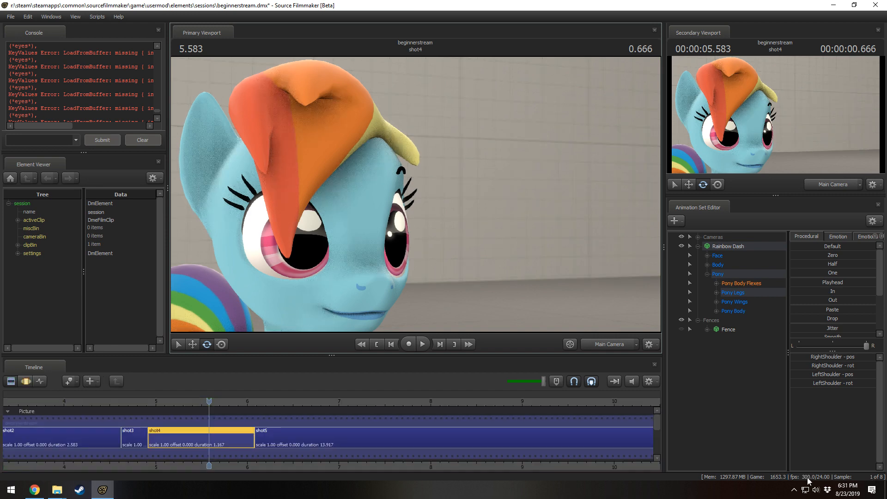
key("F3")
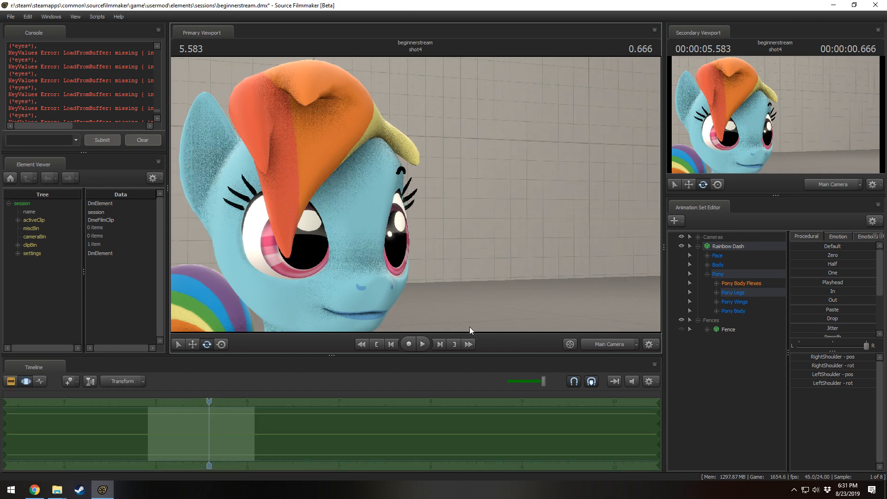
- Bring up the Clip Editor and switch the primary viewport from the Main Camera to the Work Camera
left_click(612, 344)
left_click(598, 344)
key("F2")
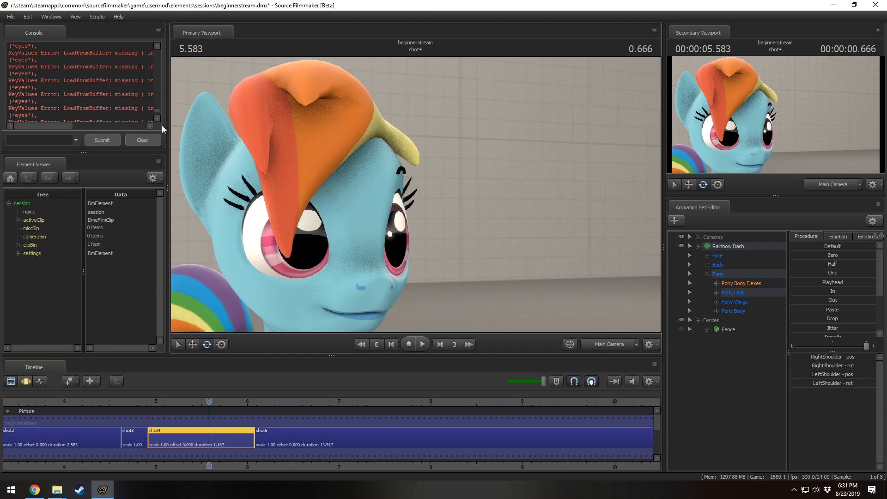
left_click(616, 344)
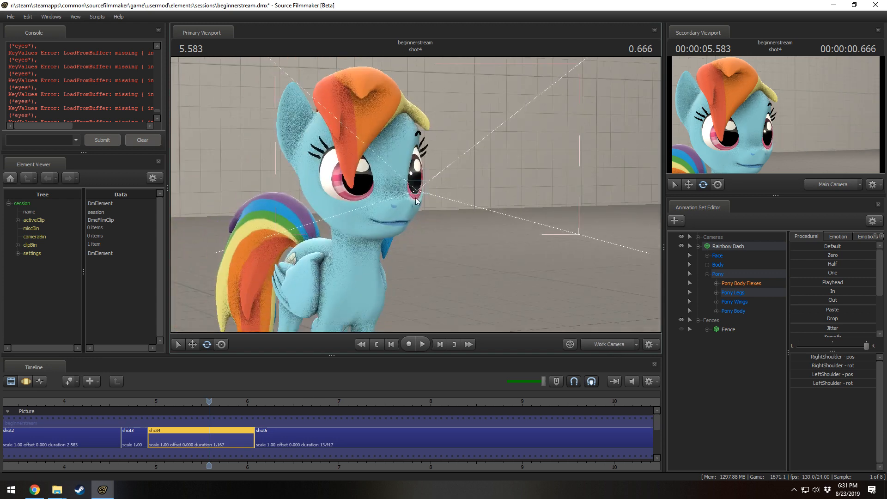
- In the Motion Editor, place the playhead at 5.625 and start the time selection's held region there
key("F3")
scroll(261, 431, "up", 5)
left_click(222, 429)
key("bracketleft")
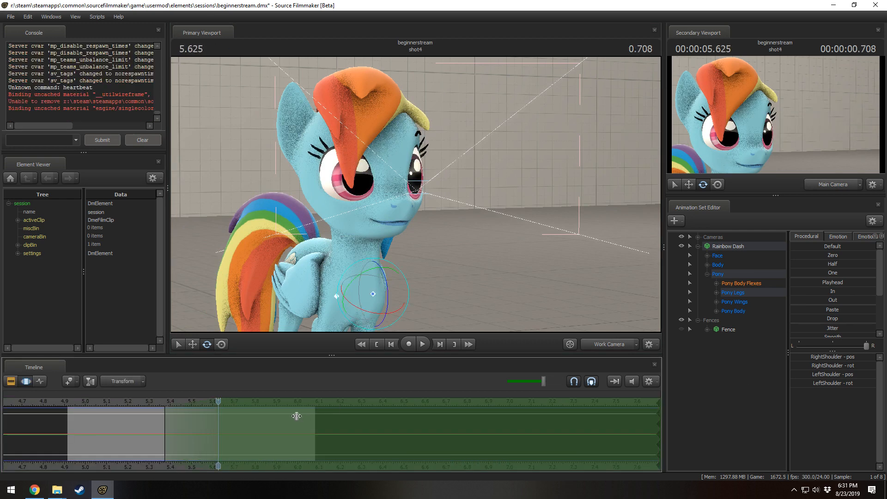
- Select Rainbow Dash's Neck bone and rotate it to turn her head sideways, away from the camera
left_click(362, 242)
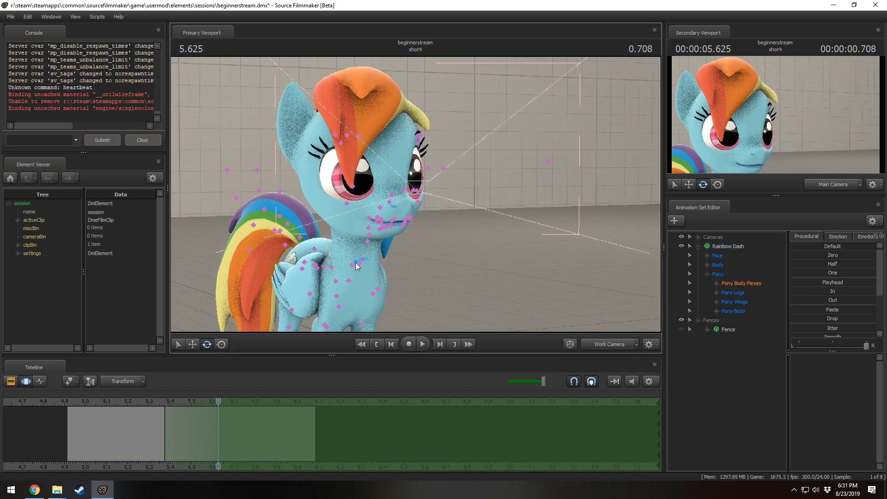
left_click(356, 263, "ctrl")
left_click_drag(366, 265, 392, 250)
- Shorten the time selection's falloff so it starts at about 5.54, and move the playhead to 5.583
scroll(153, 423, "up", 2)
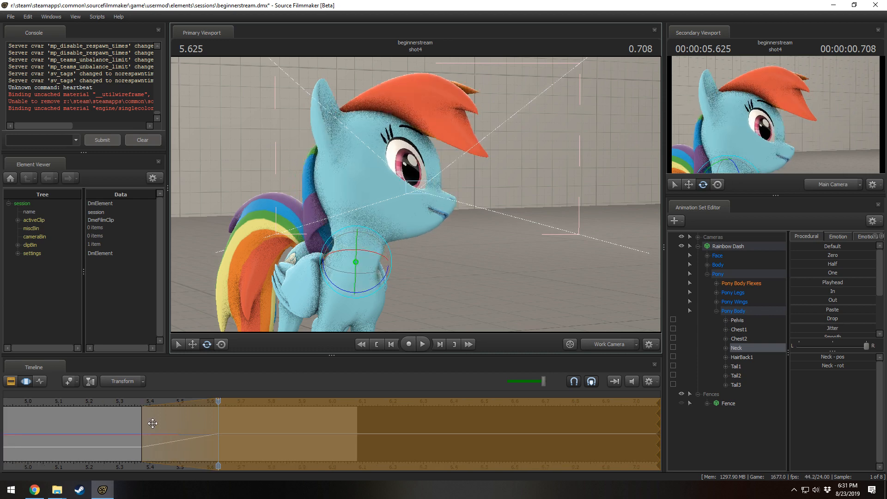
left_click_drag(153, 423, 190, 403)
left_click(195, 402)
left_click(203, 405)
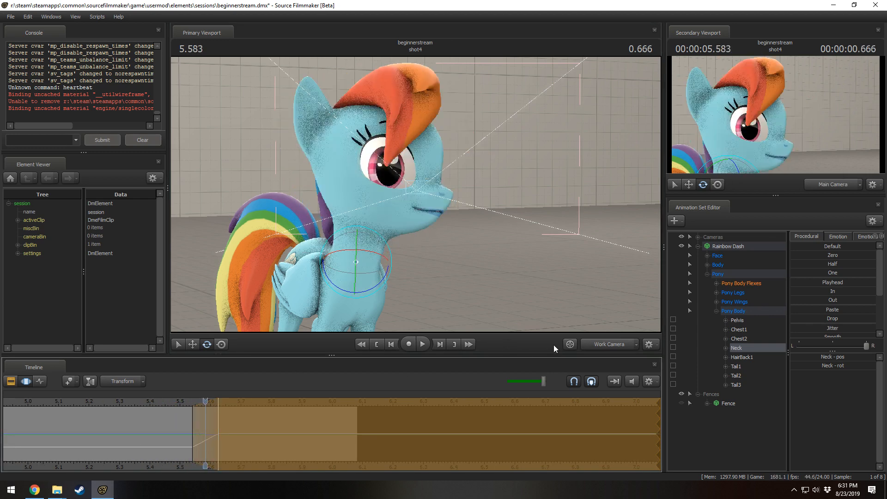
- Through the Main Camera in the Clip Editor, compare the blurred shot with Progressive Refinement switched off and back on
left_click(599, 345)
key("F2")
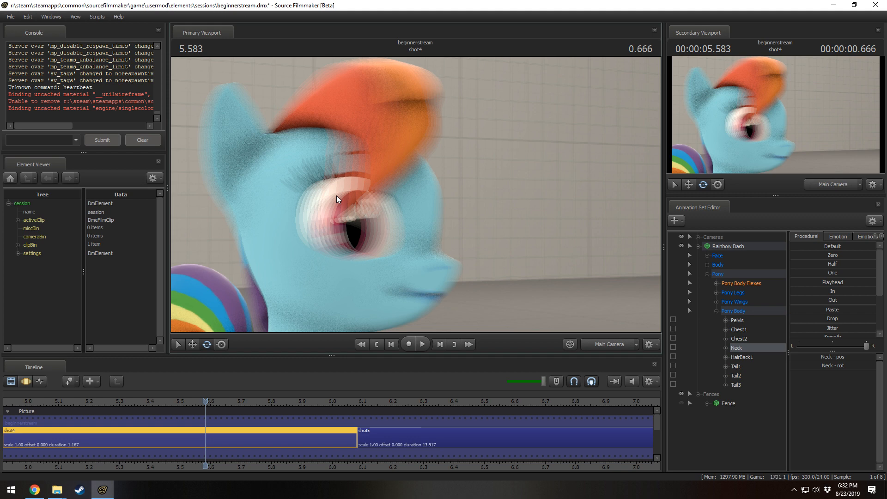
right_click(410, 159)
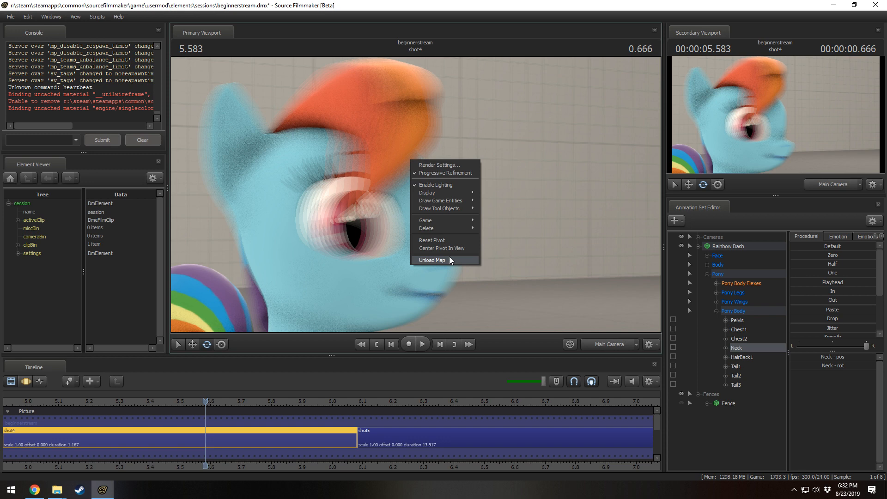
left_click(451, 166)
left_click_drag(445, 181, 537, 146)
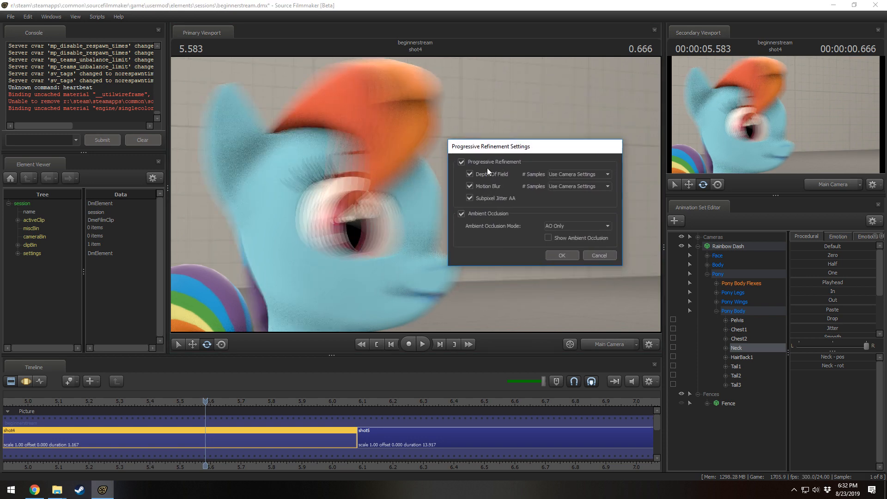
left_click(461, 162)
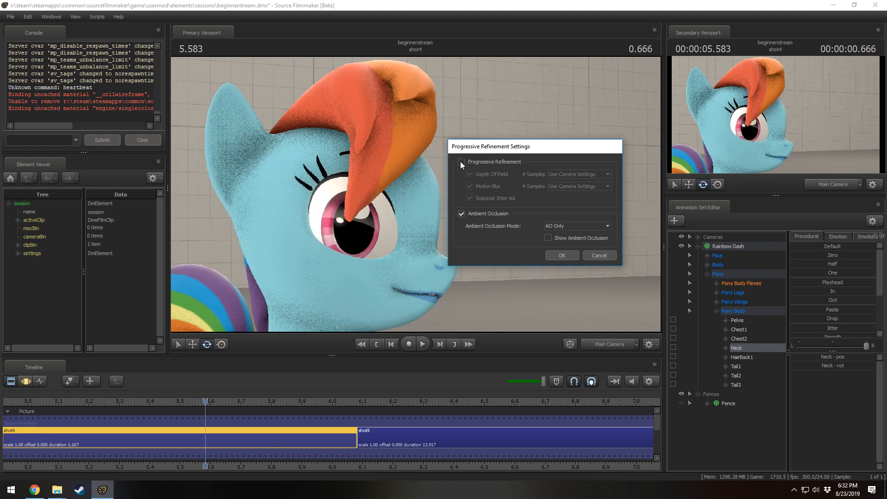
left_click(461, 162)
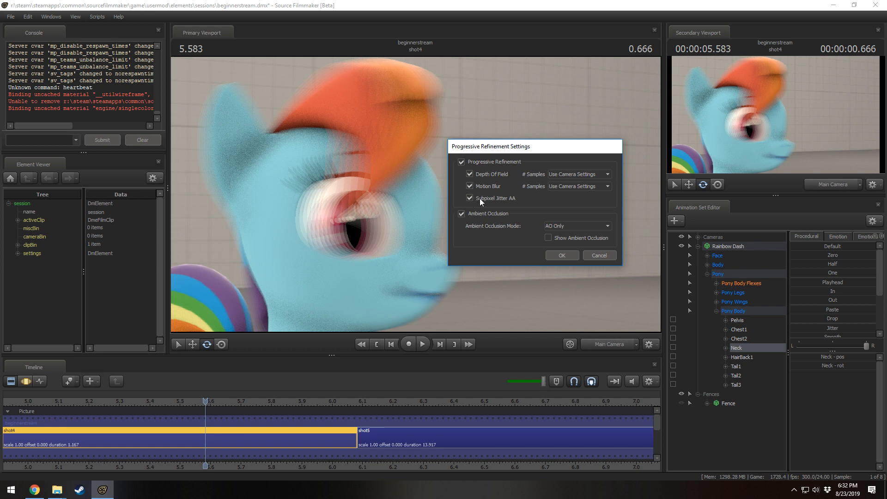
- Preview the blurred shot with the Depth Of Field and Motion Blur samples overridden to 256, then discard the settings
left_click(583, 174)
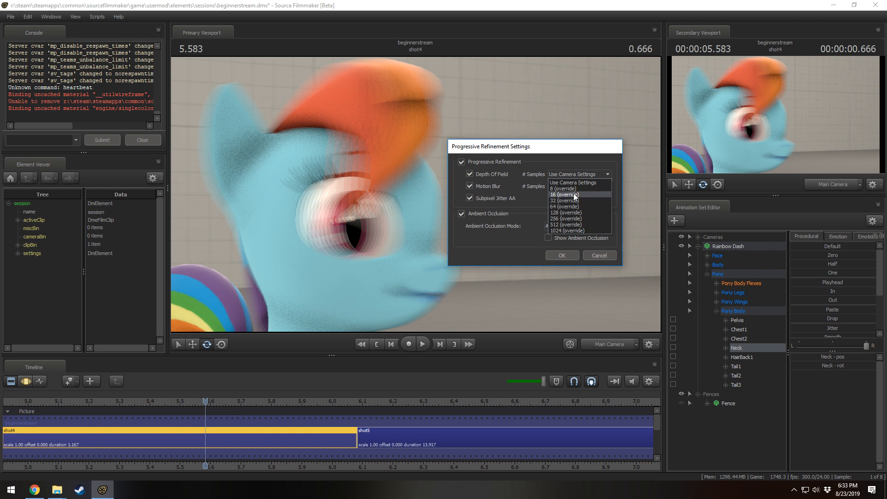
left_click(581, 217)
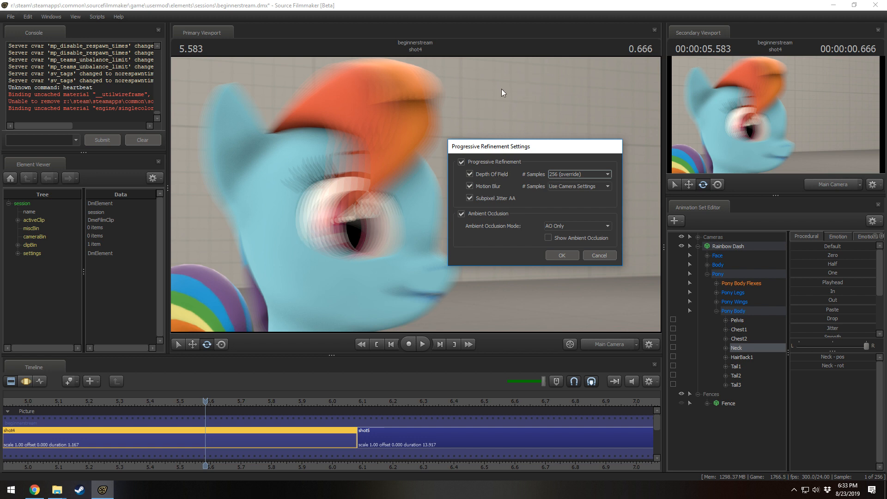
left_click(571, 187)
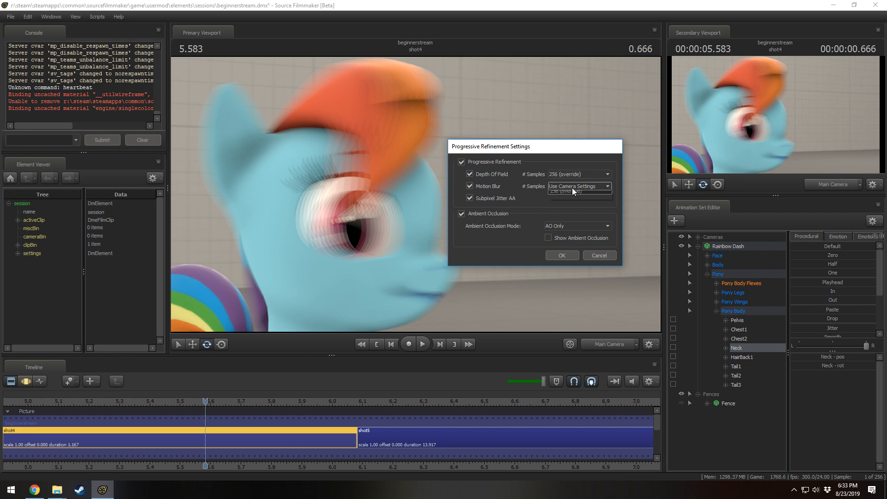
left_click(565, 229)
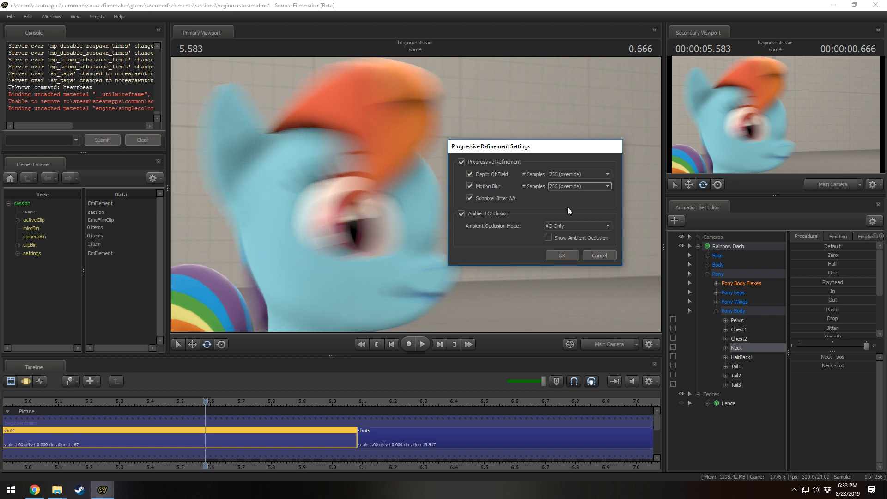
left_click(557, 174)
left_click(557, 173)
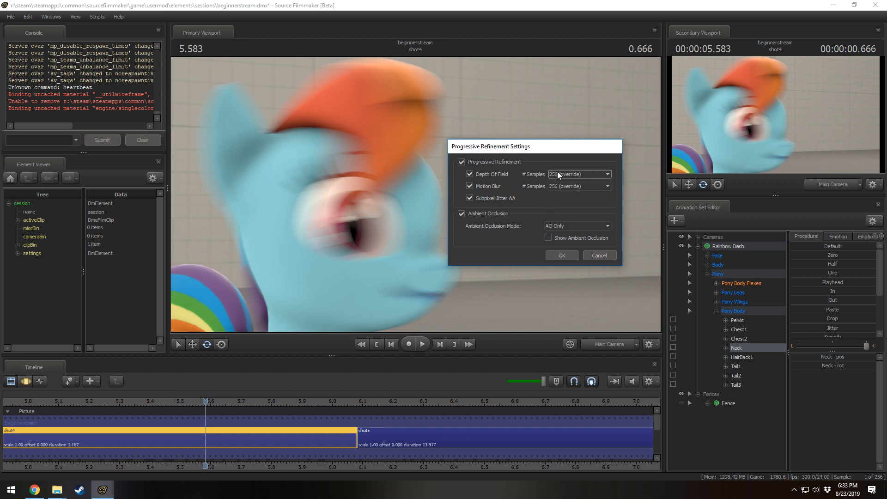
left_click(600, 256)
- Undo the neck rotation and the time selection changes, leaving the Motion Editor active
key("F3")
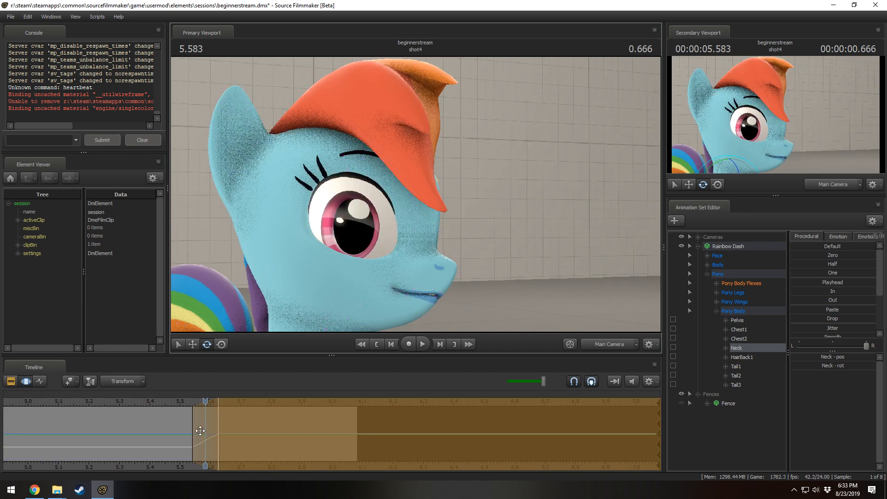
key("F2")
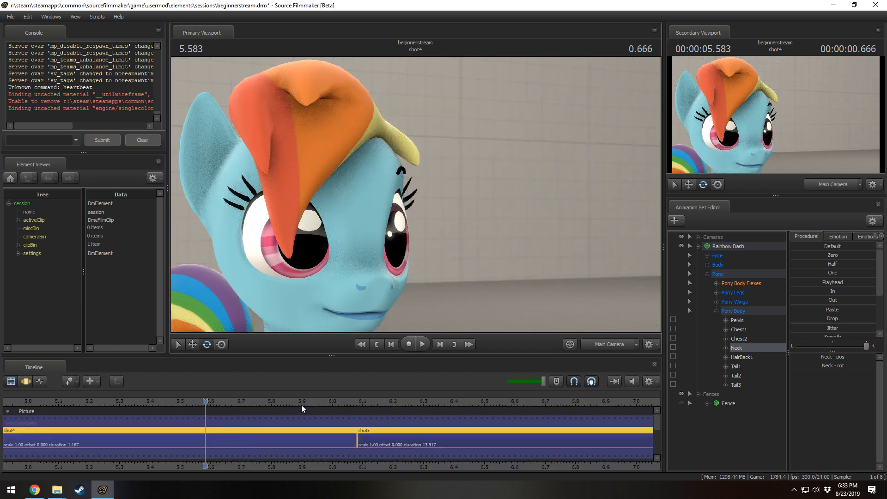
key("F3")
- In the Progressive Refinement Settings, override the Depth Of Field and Motion Blur samples to 256 and apply them
right_click(493, 226)
left_click(512, 229)
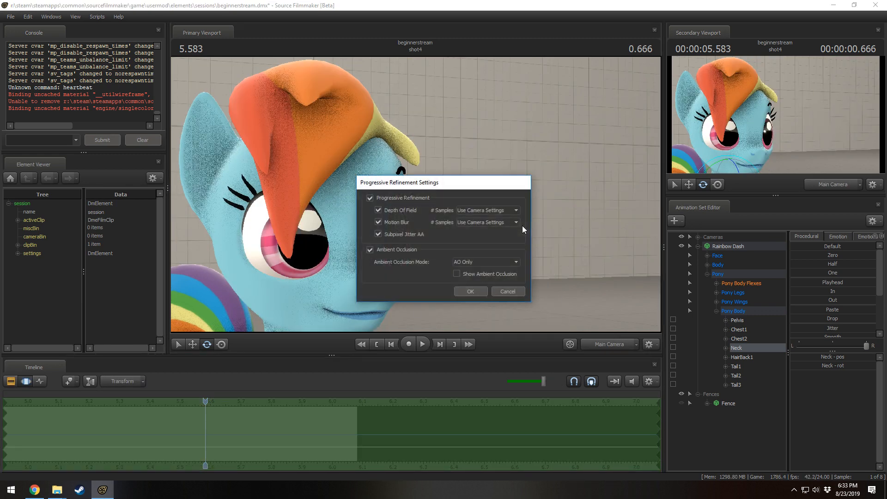
left_click(482, 210)
left_click(481, 254)
left_click(467, 222)
left_click(469, 266)
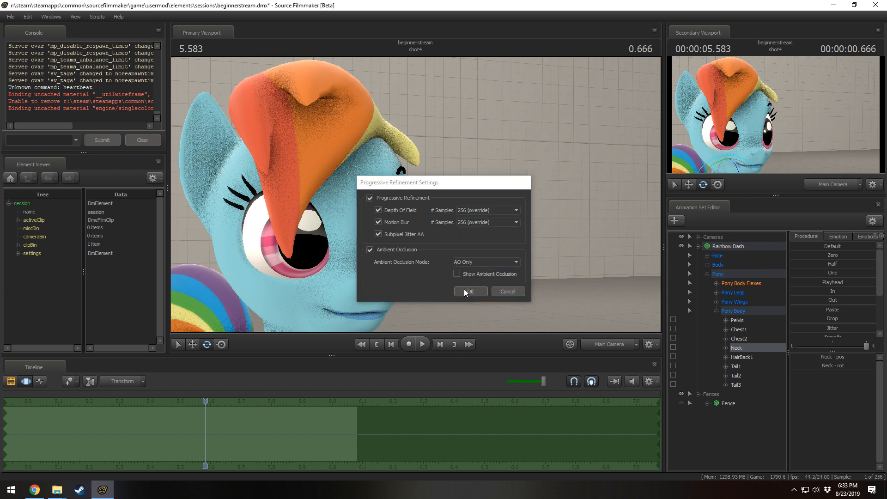
left_click(467, 291)
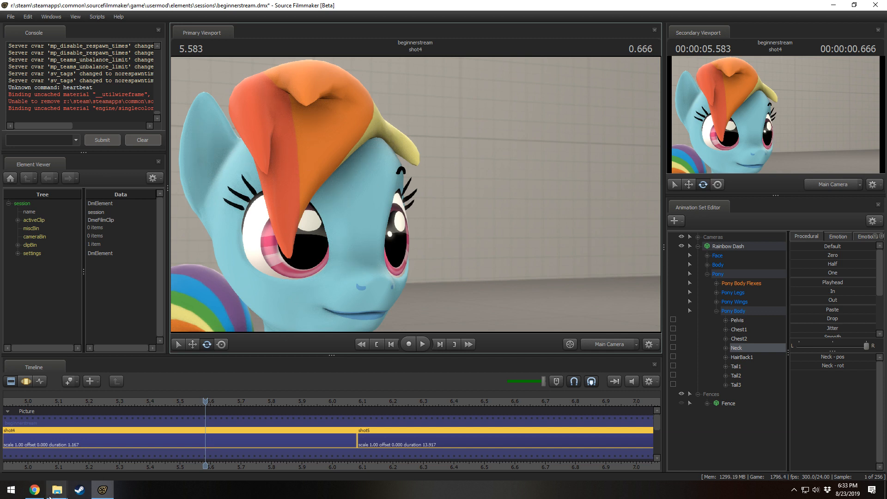
- Play the example video Rainbow Flying through Ponyville.mp4 from the Videos folder in VLC, and return to Source Filmmaker
mouse_move(57, 489)
left_click(171, 440)
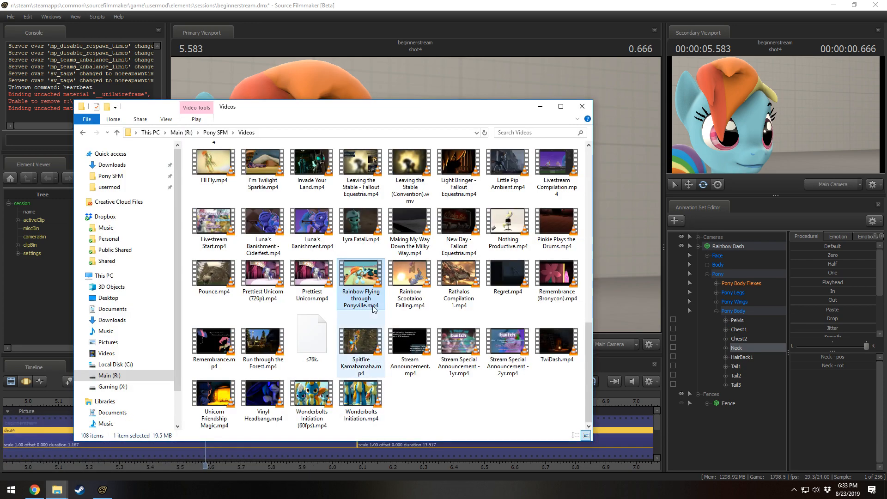
double_click(368, 282)
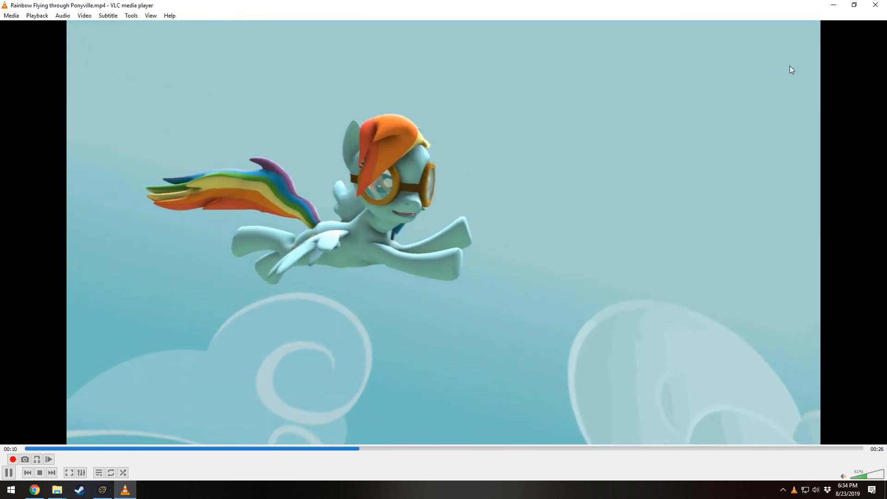
left_click(872, 5)
left_click(539, 107)
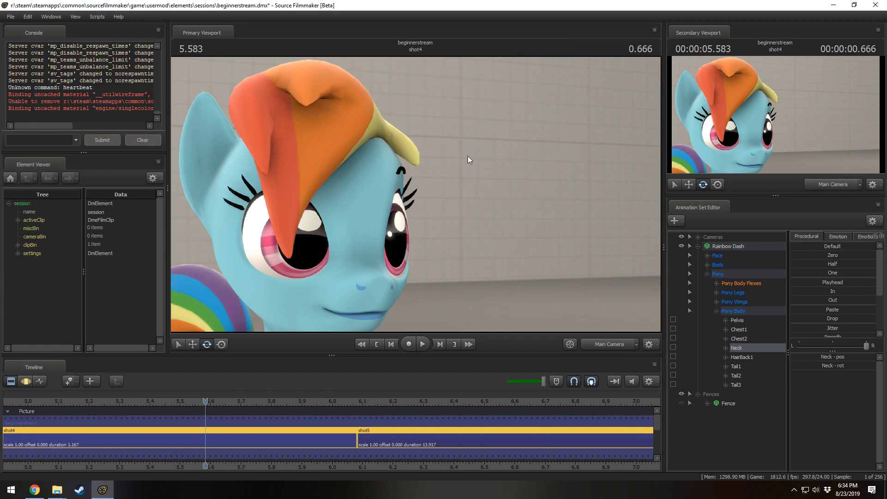
right_click(439, 211)
left_click(473, 209)
right_click(465, 158)
left_click(479, 160)
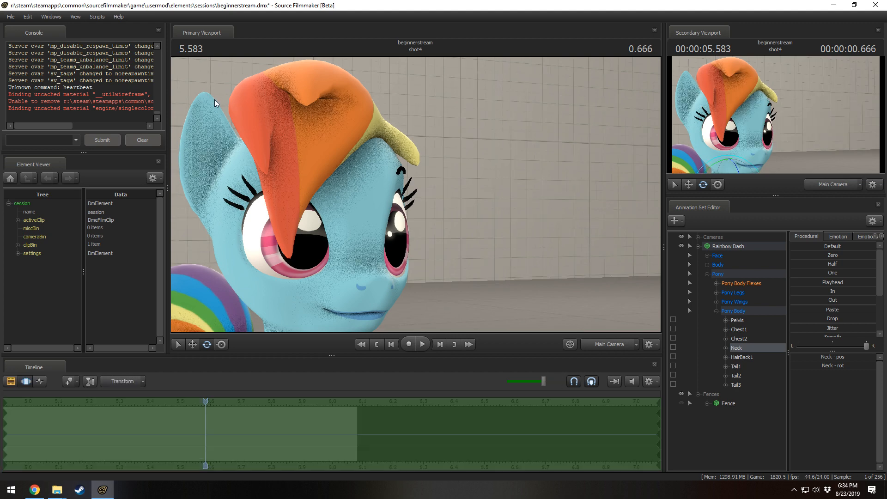
- Show the Work Camera in the secondary viewport and switch the timeline to the Motion Editor
left_click(825, 185)
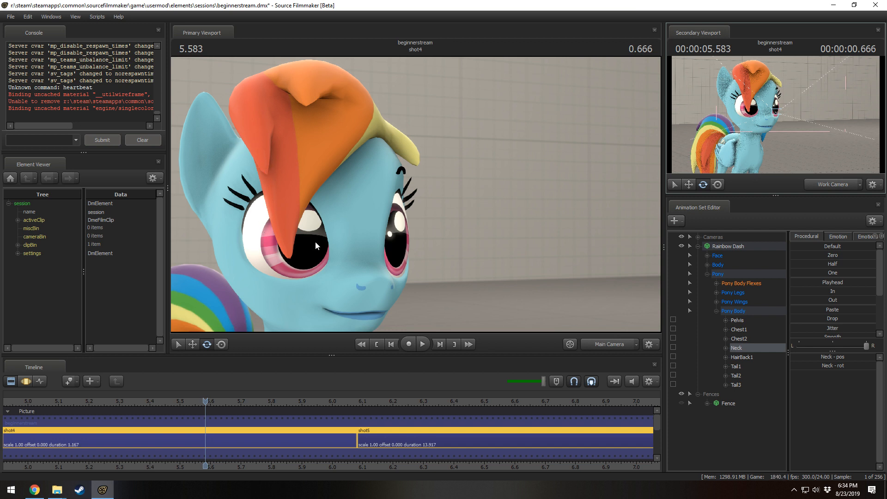
left_click(381, 224)
key("F3")
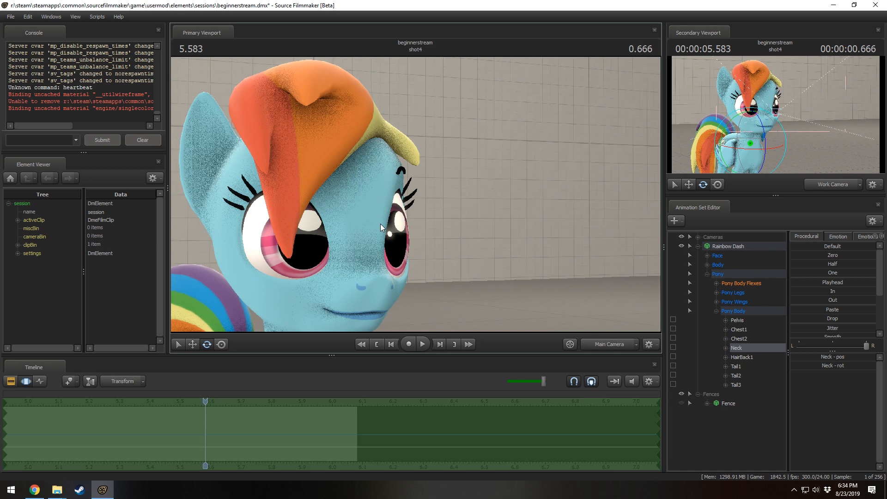
- Switch to the Clip Editor and the work camera, and open the viewport's render settings
key("F2")
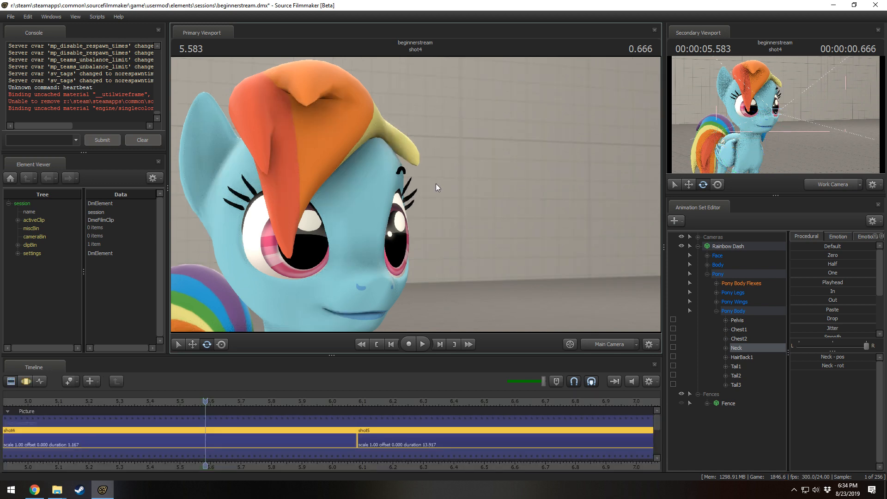
left_click(609, 345)
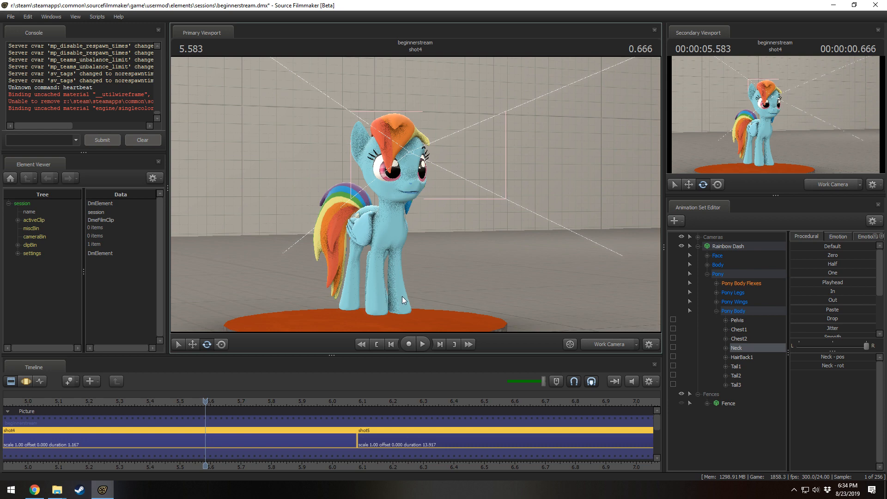
right_click(445, 189)
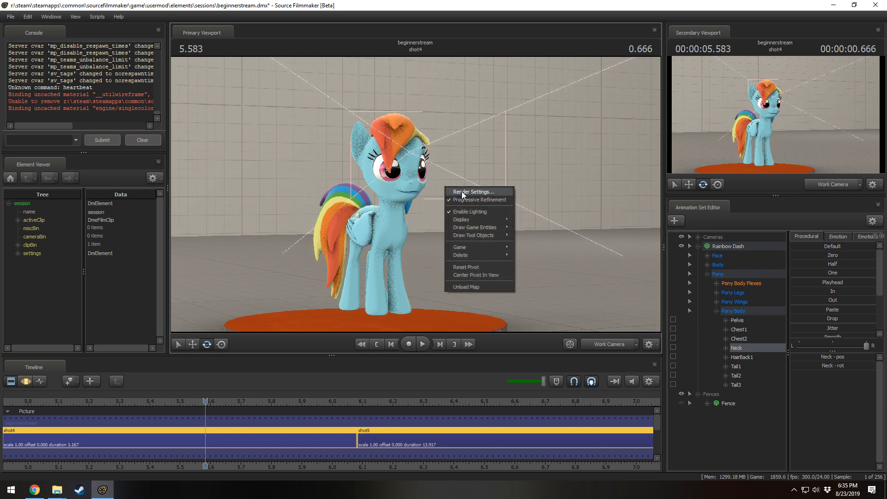
left_click(461, 191)
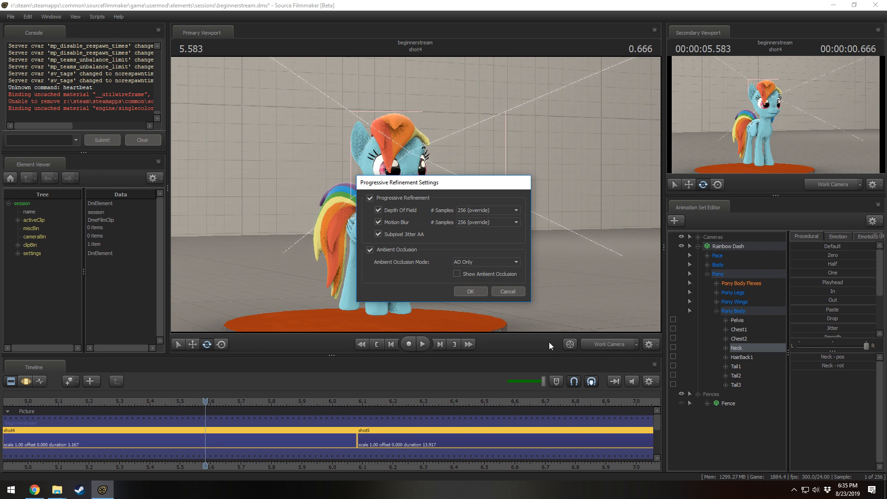
left_click_drag(439, 182, 490, 167)
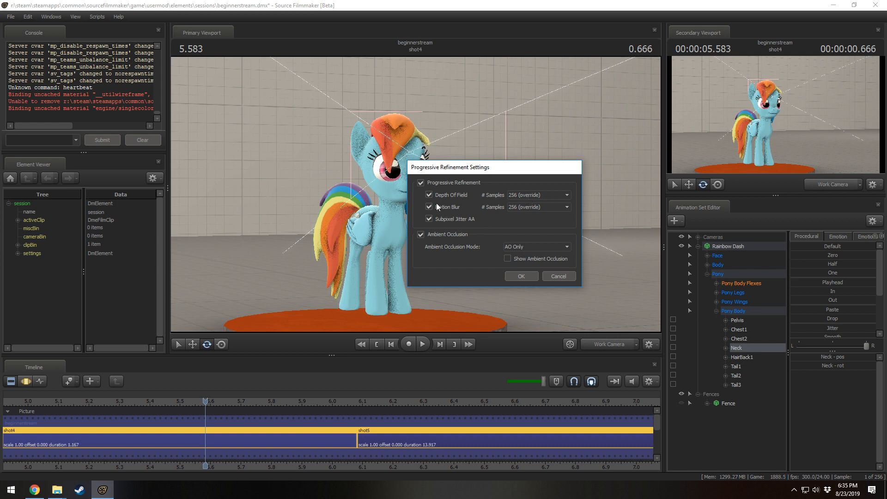
- Turn Progressive Refinement and Ambient Occlusion off and back on to compare their effect on the pony
left_click(420, 182)
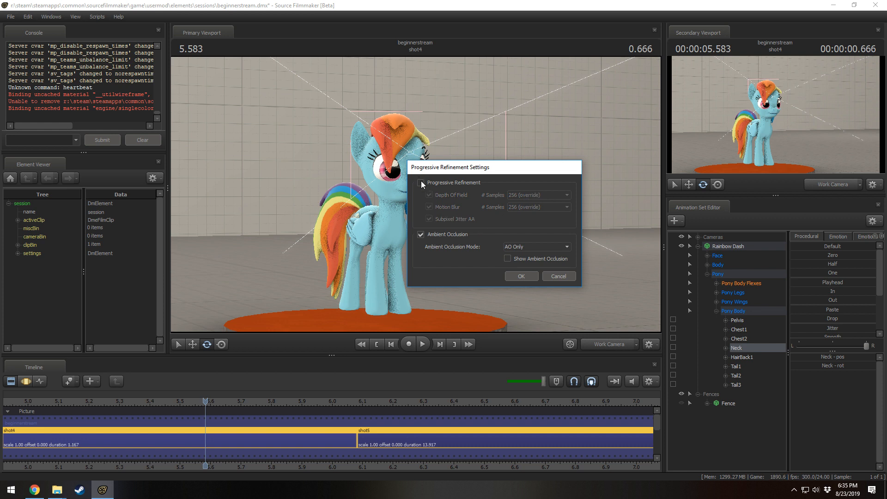
left_click(421, 182)
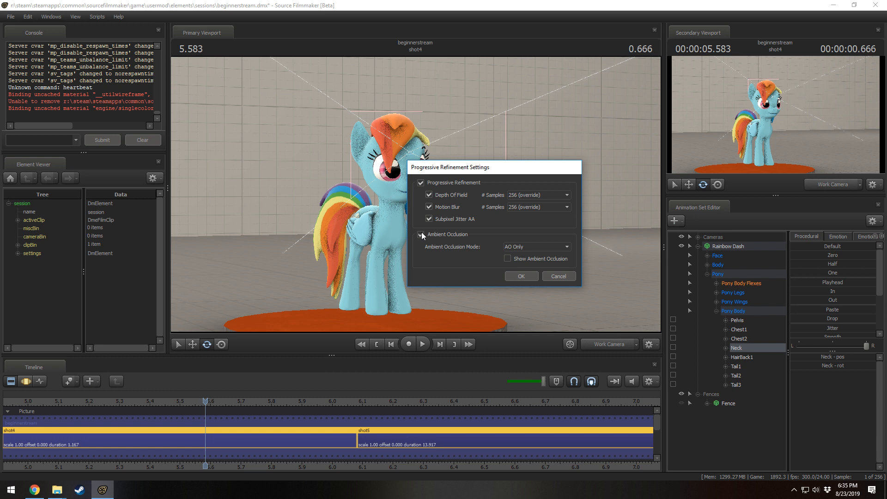
left_click(421, 233)
left_click(421, 235)
left_click(421, 234)
left_click(421, 234)
left_click(421, 234)
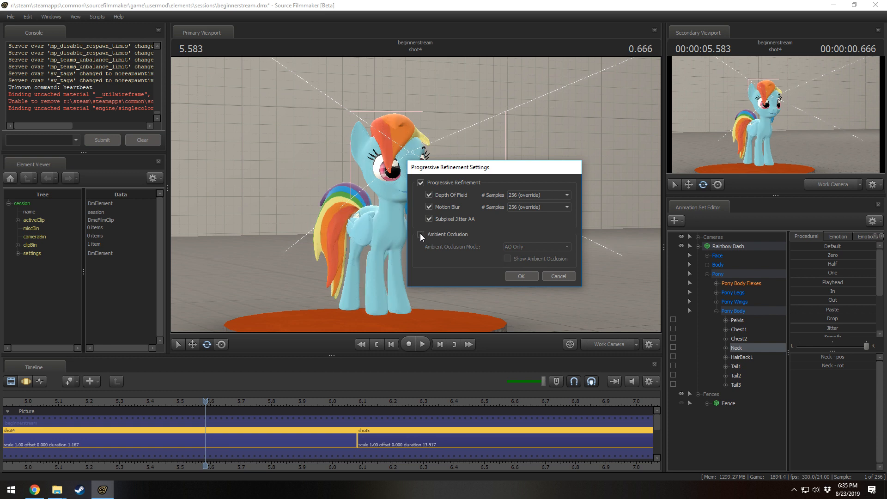
left_click(420, 234)
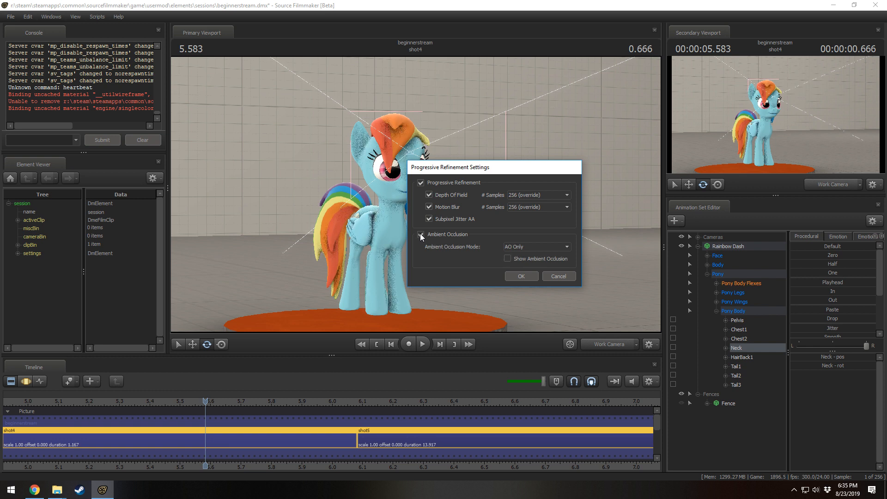
- Set the Ambient Occlusion Mode to Outline Only and accept the render settings
left_click_drag(486, 167, 519, 120)
left_click(560, 198)
left_click(559, 212)
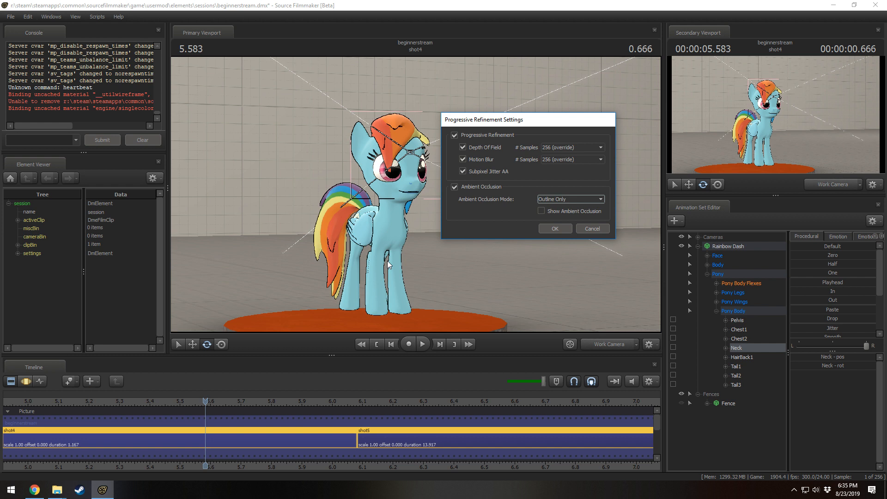
left_click(609, 346)
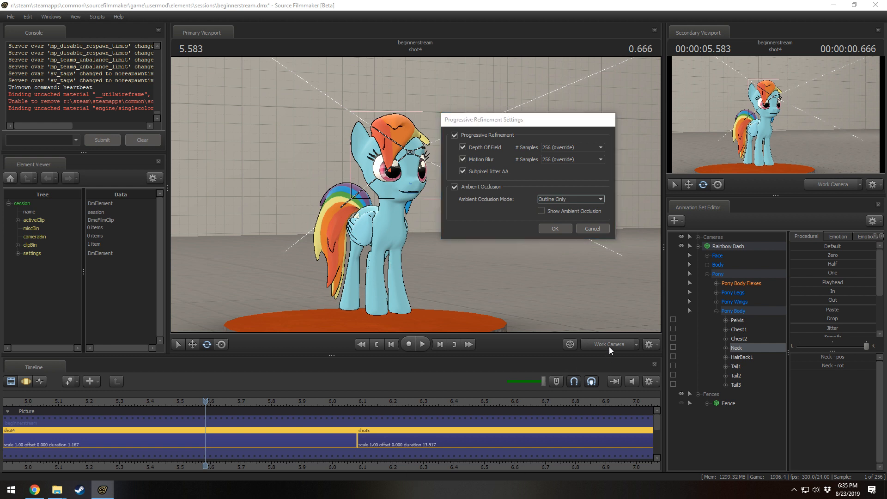
left_click(555, 228)
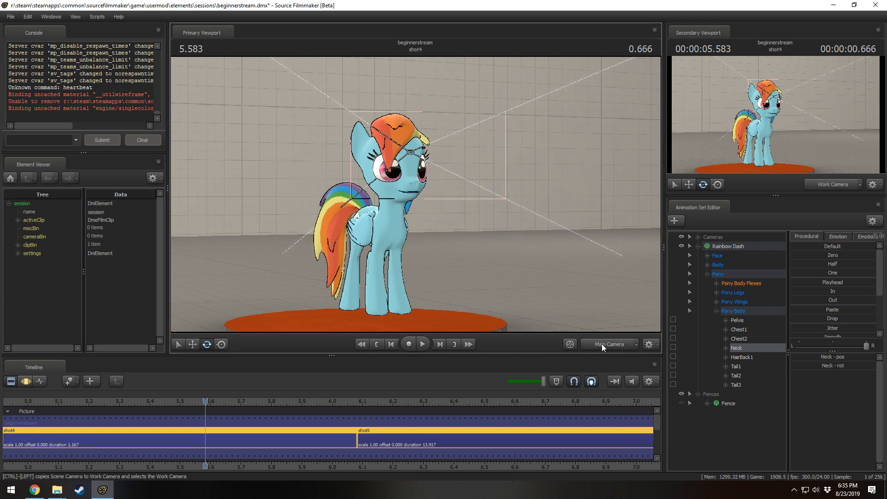
- Examine the pony's outline effect through the main camera, and from far and near with the work camera
left_click(601, 343)
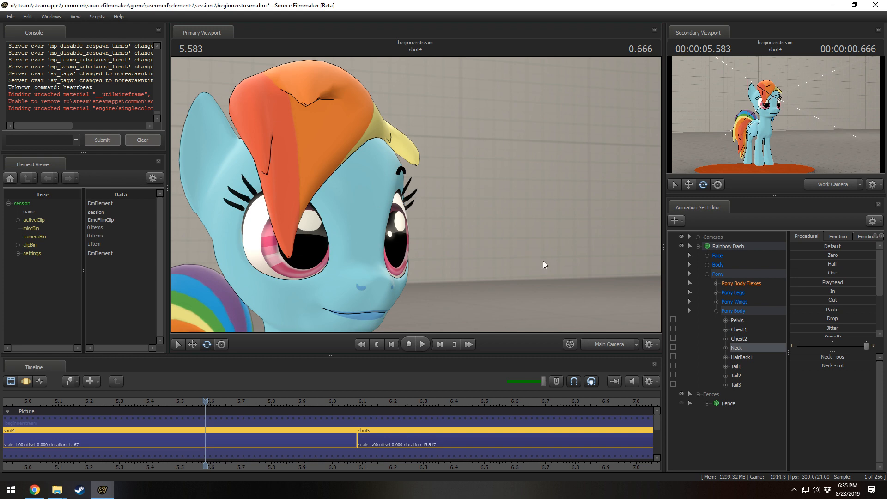
left_click(622, 344)
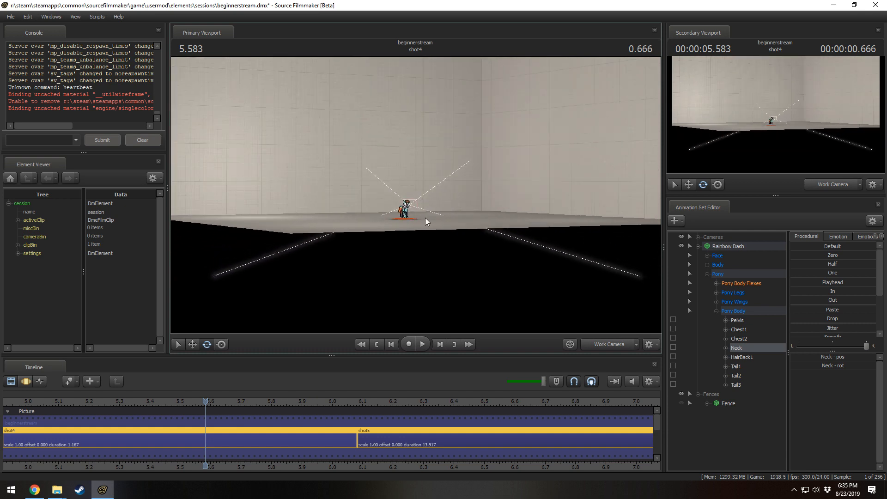
left_click(412, 216)
key("F2")
mouse_move(544, 207)
left_mouse_down()
mouse_move(533, 221)
mouse_move(547, 210)
left_mouse_up()
key("w")
left_click_drag(416, 195, 414, 193)
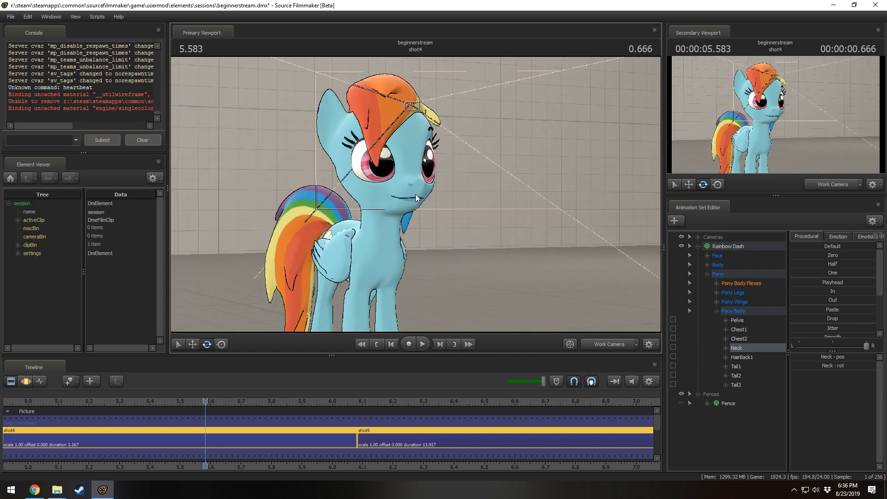
- Reopen the render settings and change the Ambient Occlusion Mode to AO & Outline
right_click(415, 194)
left_click(464, 194)
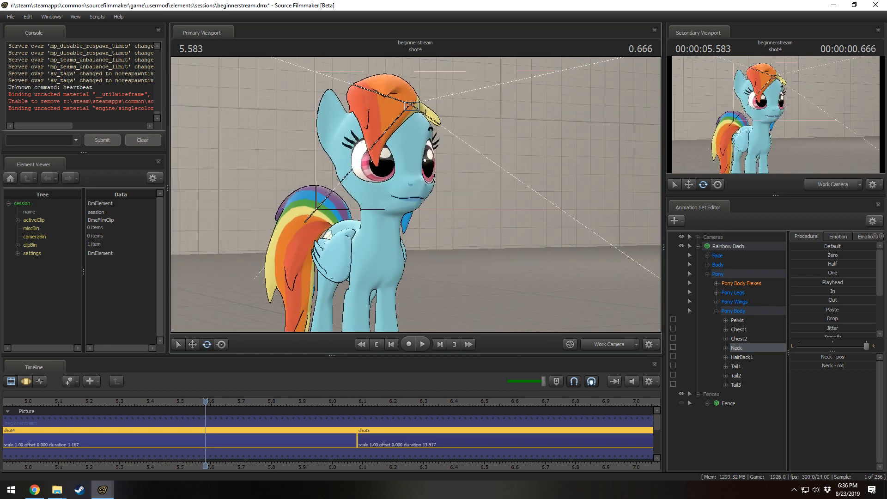
right_click(514, 171)
left_click(539, 178)
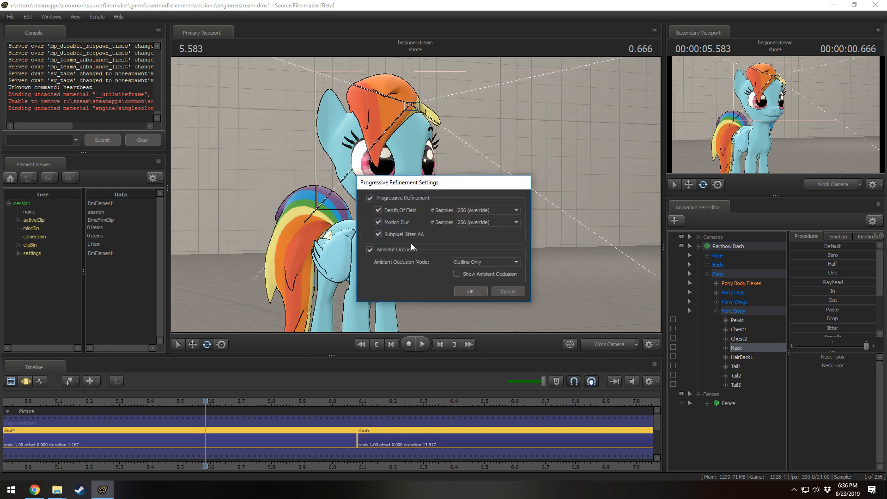
left_click(457, 262)
left_click(465, 278)
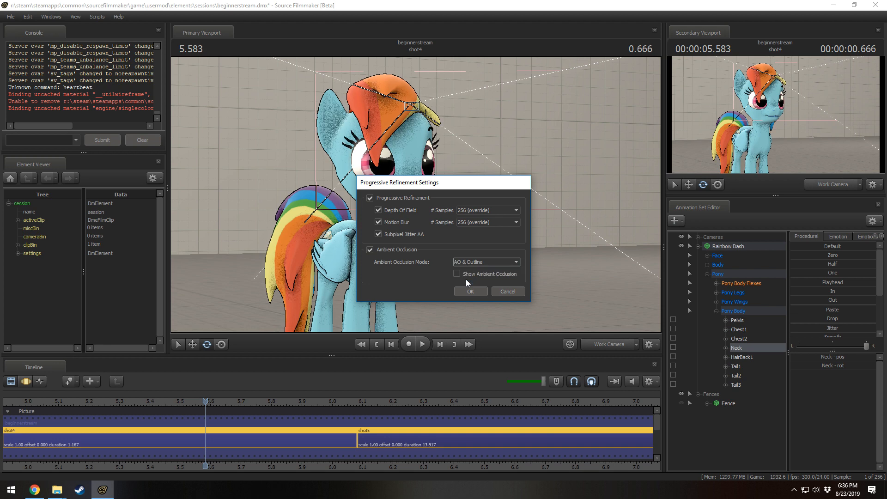
- Set the Ambient Occlusion Mode to AO Only and move the settings dialog clear of the pony
left_click(477, 262)
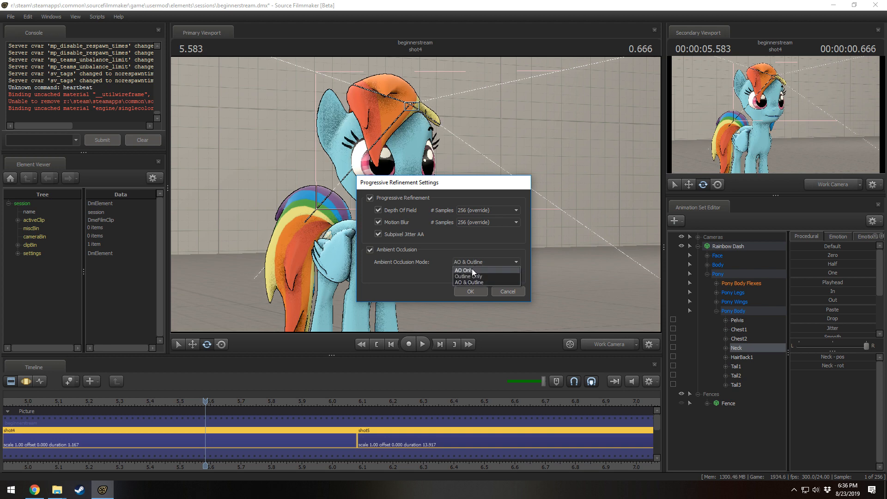
left_click(472, 269)
left_click_drag(448, 193, 630, 134)
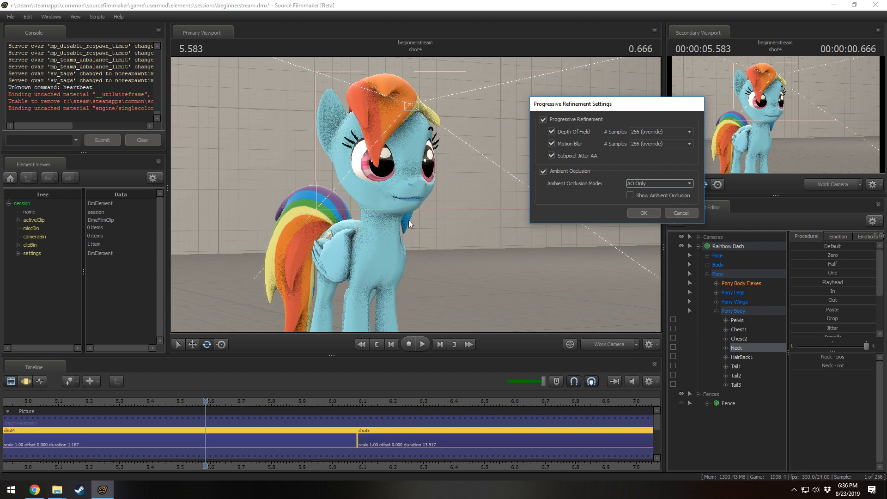
- Preview the occlusion pass by turning Show Ambient Occlusion on and off twice, and accept the render settings
left_click(629, 195)
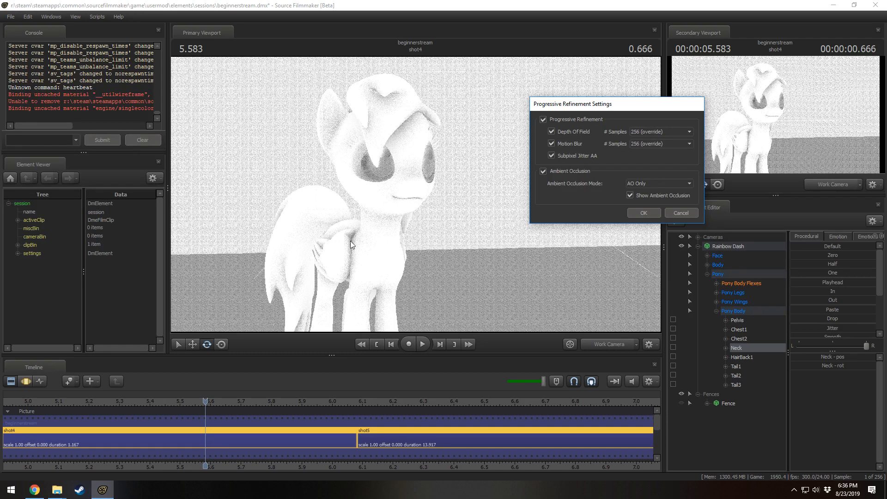
left_click(629, 195)
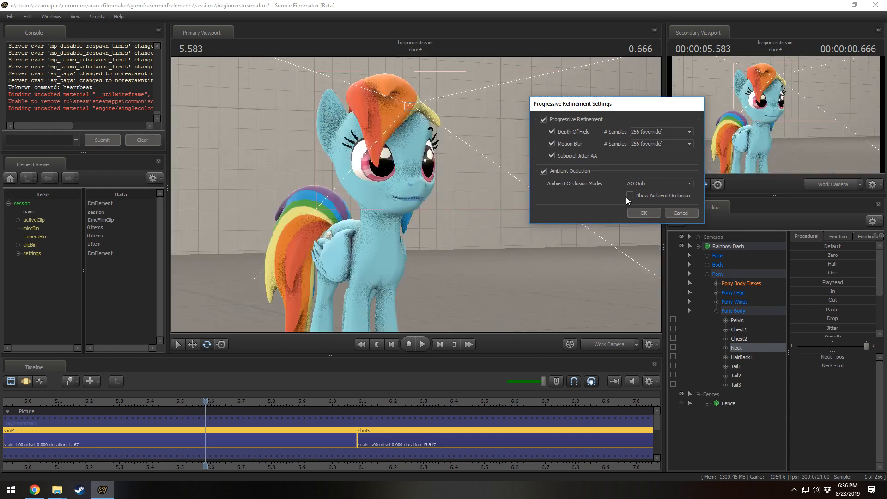
left_click(629, 196)
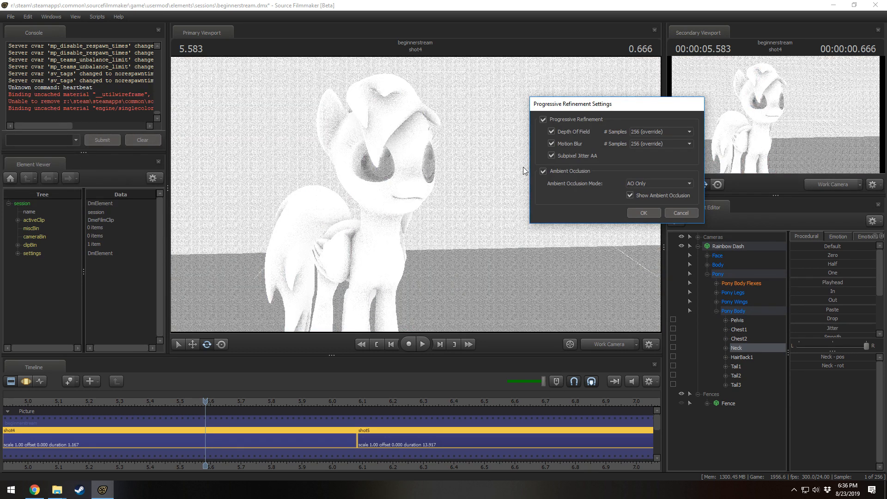
left_click(630, 195)
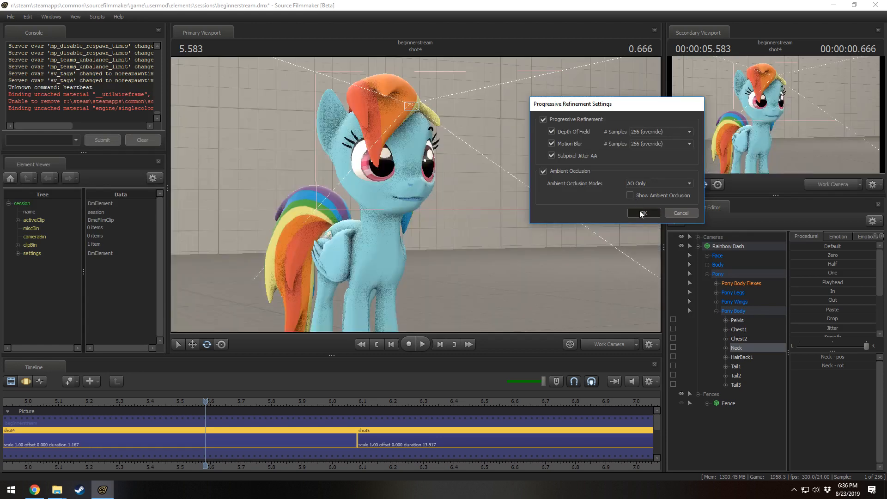
left_click(640, 212)
right_click(481, 180)
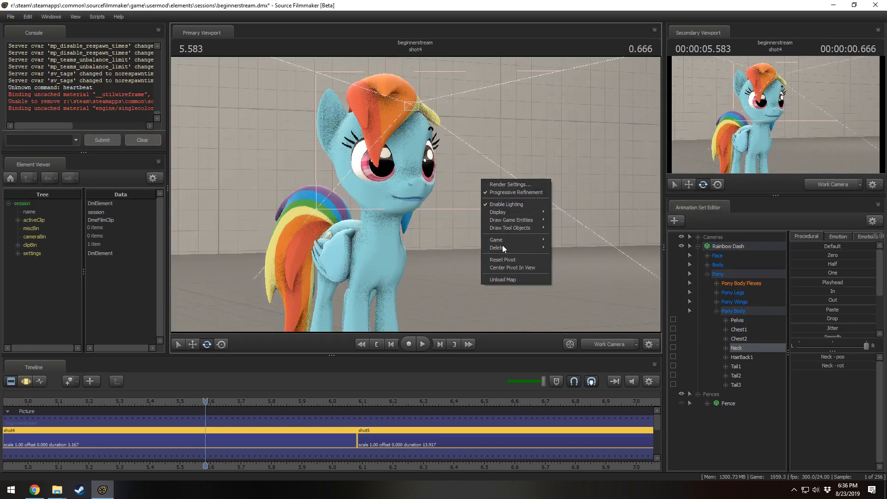
left_click(505, 191)
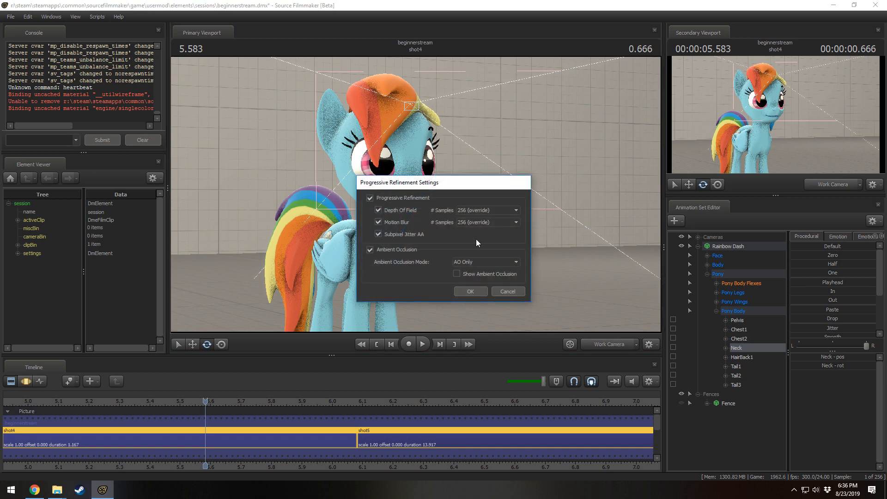
left_click(507, 293)
- Disable lighting in the primary viewport and inspect the unlit pony from several angles
right_click(472, 141)
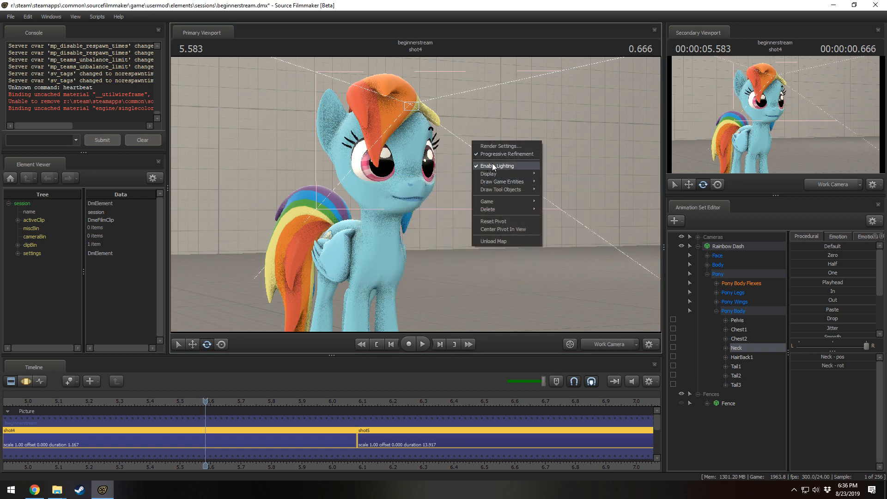
left_click(493, 167)
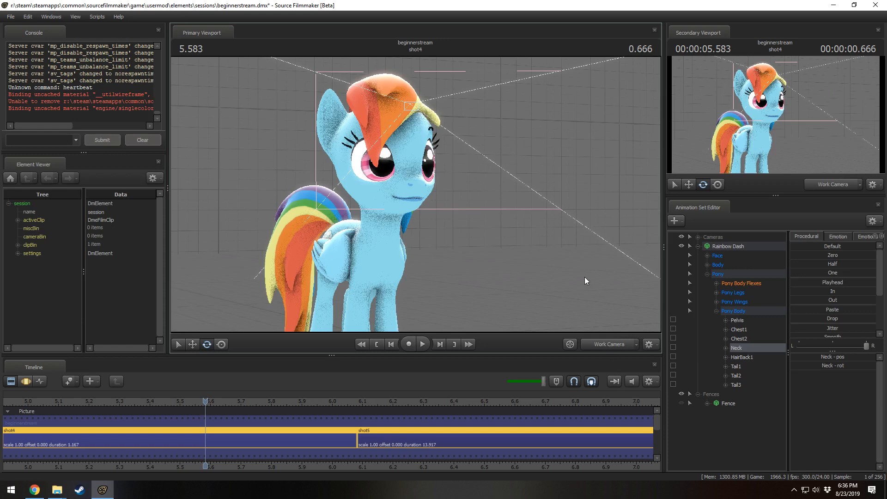
left_click_drag(584, 277, 415, 194)
key("s")
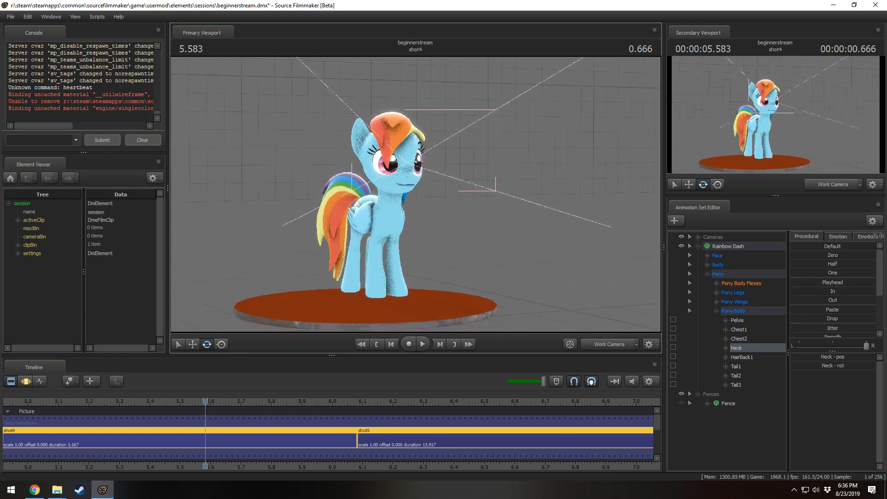
mouse_move(415, 190)
left_mouse_down()
mouse_move(443, 191)
mouse_move(415, 194)
left_mouse_up()
right_click(415, 195)
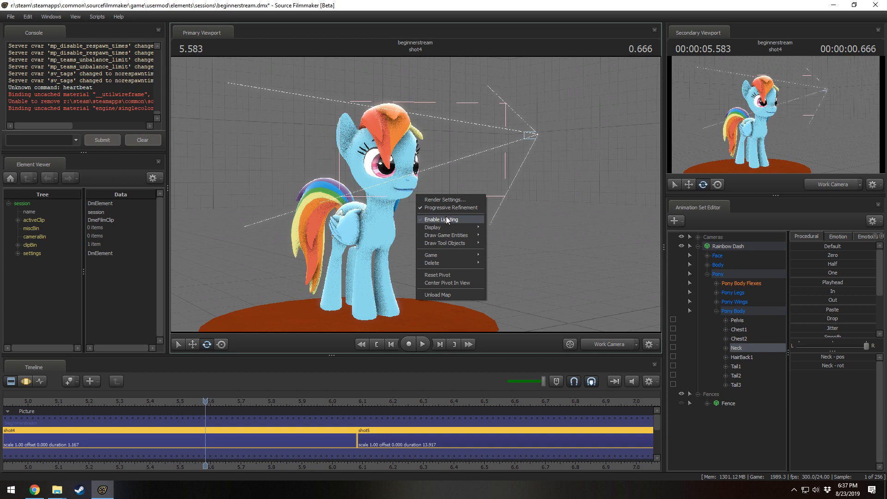
left_click(445, 217)
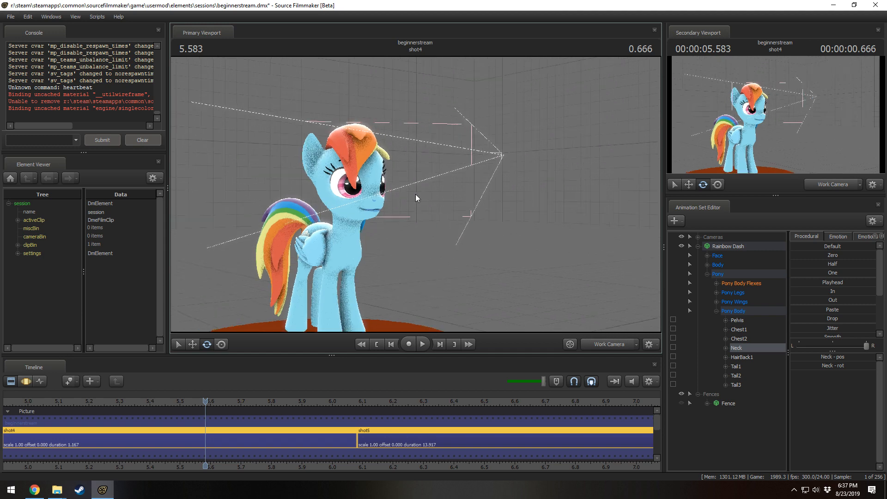
left_click_drag(415, 194, 415, 194)
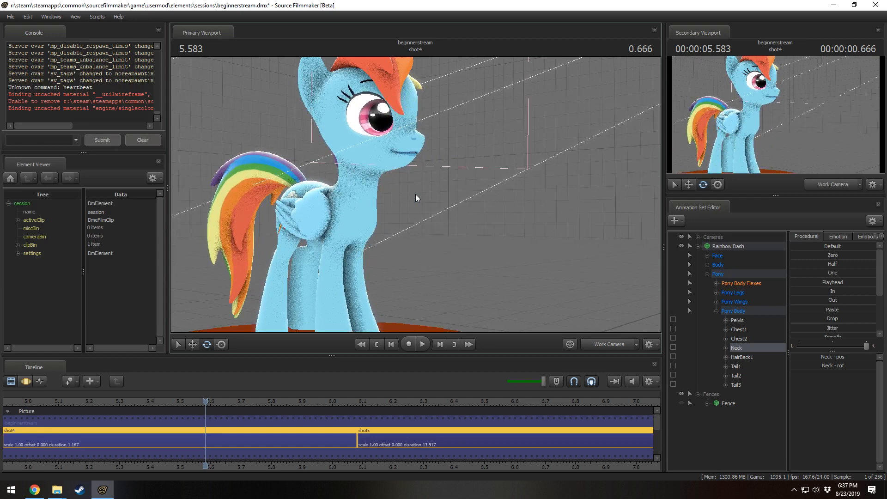
- Enable lighting in the primary viewport and view the whole lit pony
right_click(457, 210)
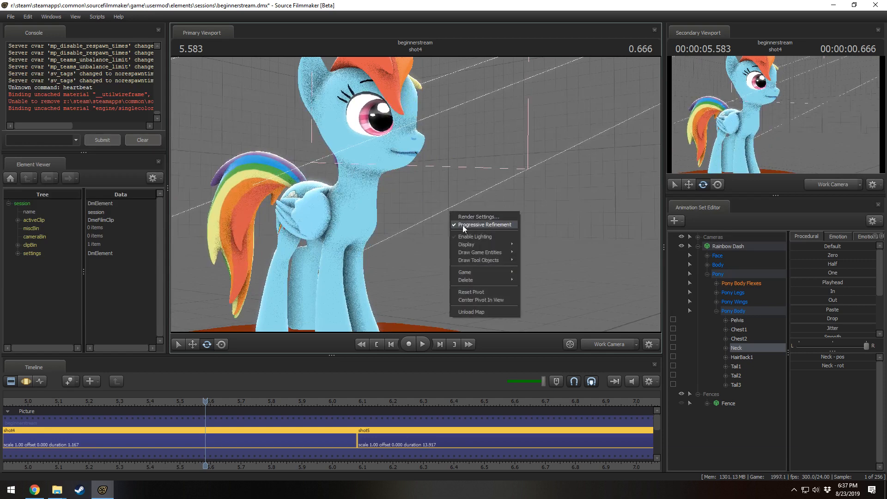
left_click(466, 234)
left_click_drag(467, 234, 467, 234)
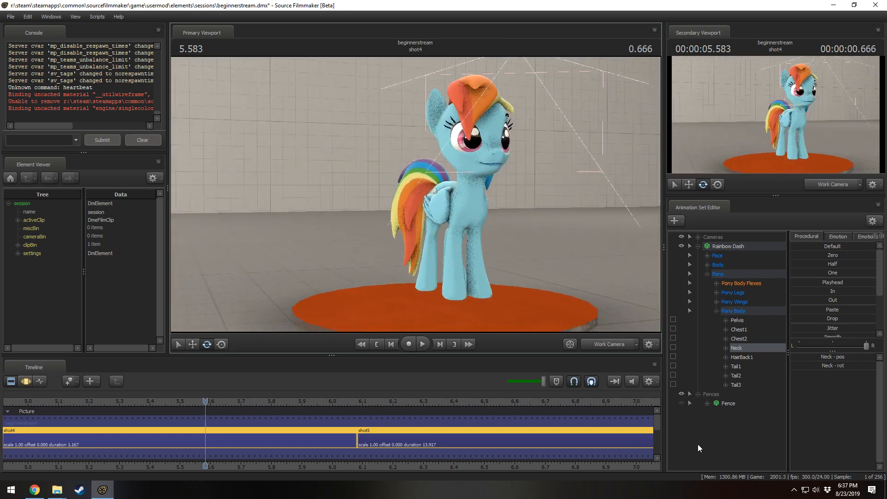
- Turn off viewport lighting again to view the pony in fullbright
left_click_drag(545, 235, 437, 227)
right_click(411, 202)
left_click(437, 226)
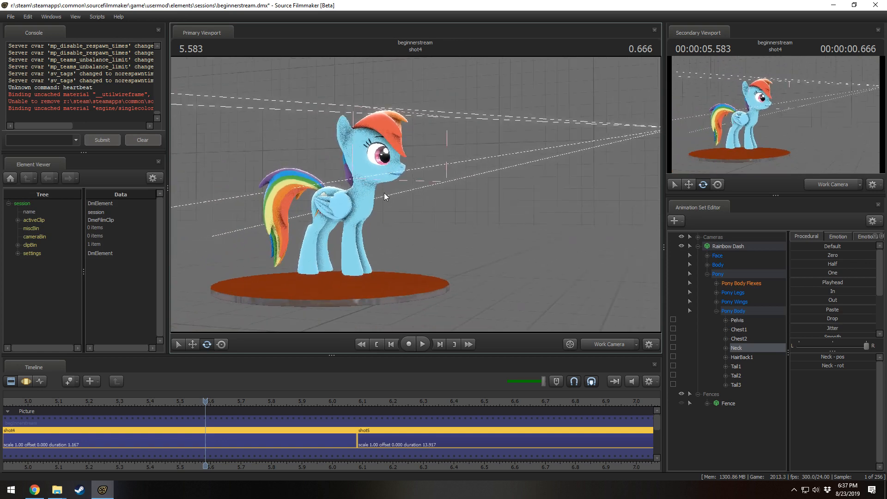
- Collapse the Pony control group of Rainbow Dash and enable lighting in the primary viewport
left_click(707, 274)
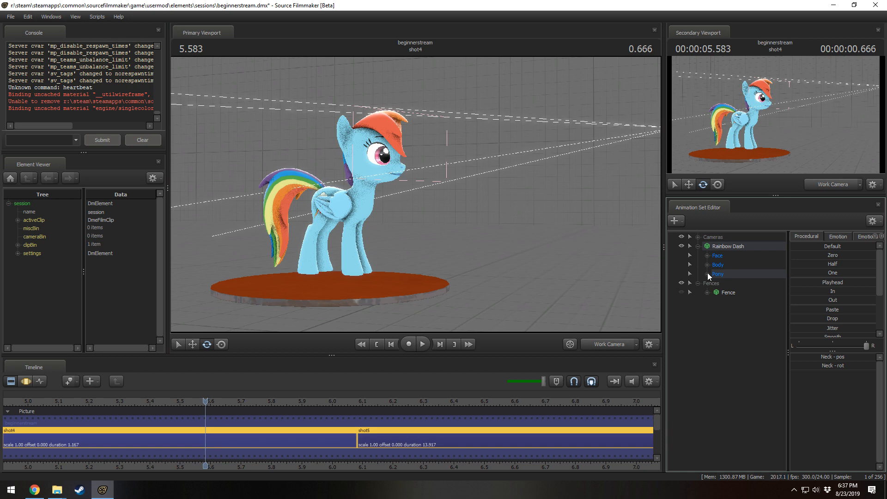
right_click(525, 213)
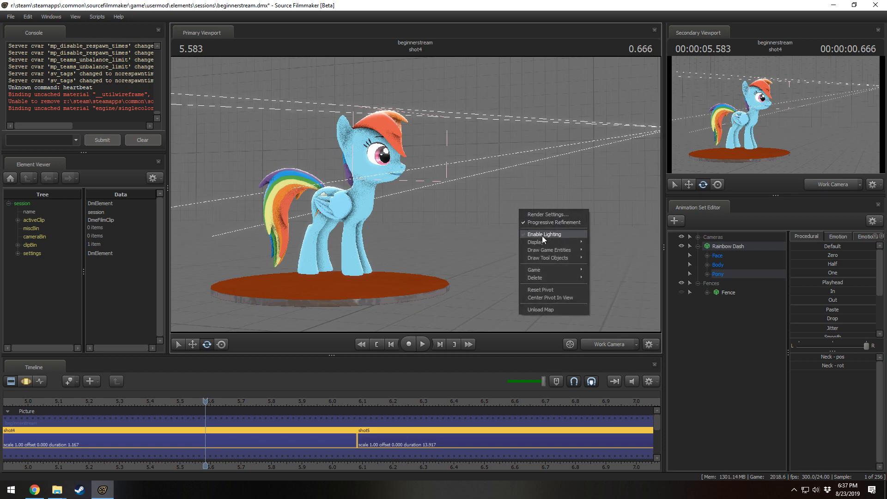
left_click_drag(415, 194, 415, 194)
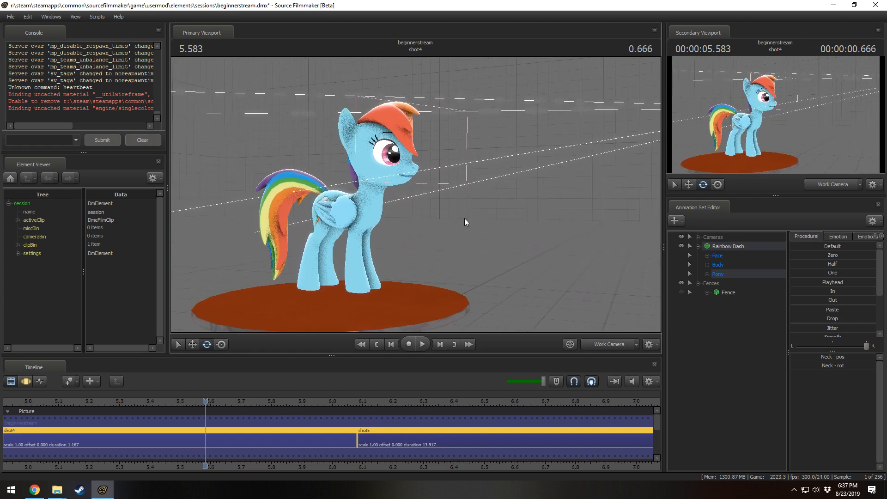
right_click(480, 204)
left_click(506, 230)
- Look through the available depth of field sample counts in the render settings and cancel without changes
right_click(480, 180)
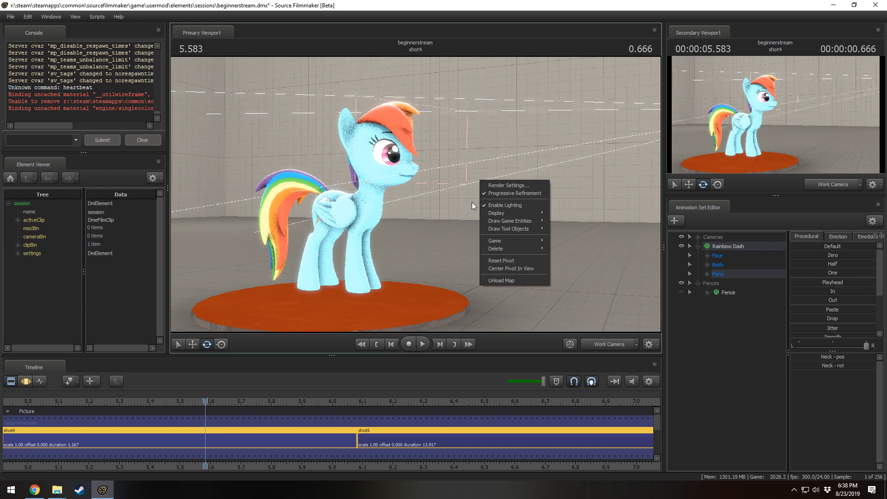
left_click(495, 185)
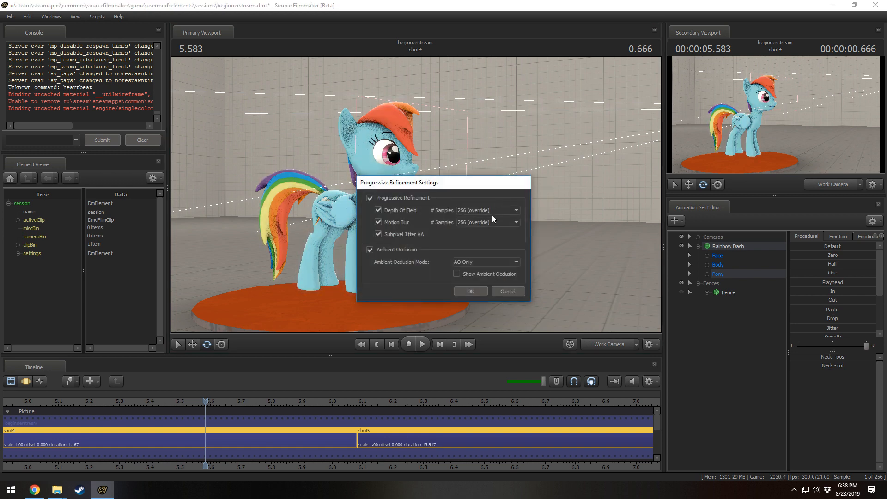
left_click(489, 210)
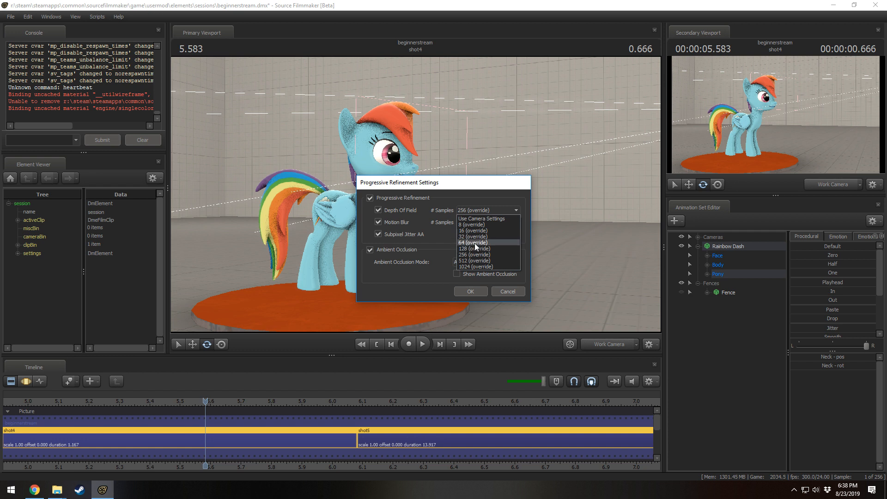
left_click(509, 289)
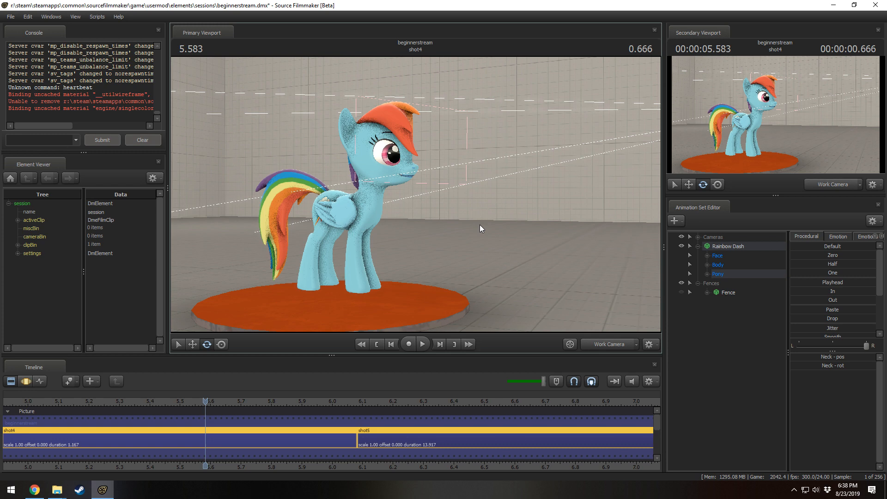
- Turn off Progressive Refinement and Ambient Occlusion in the render settings, accept, and recheck that both are off
right_click(492, 214)
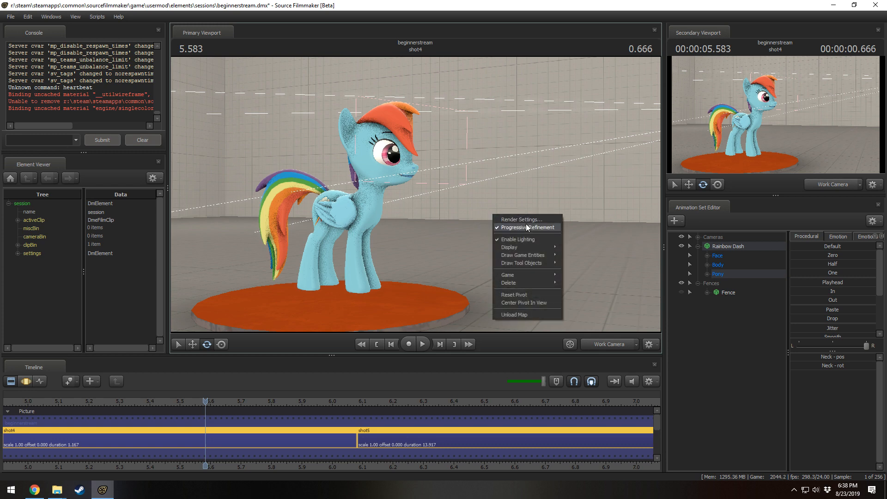
left_click(525, 223)
left_click(384, 198)
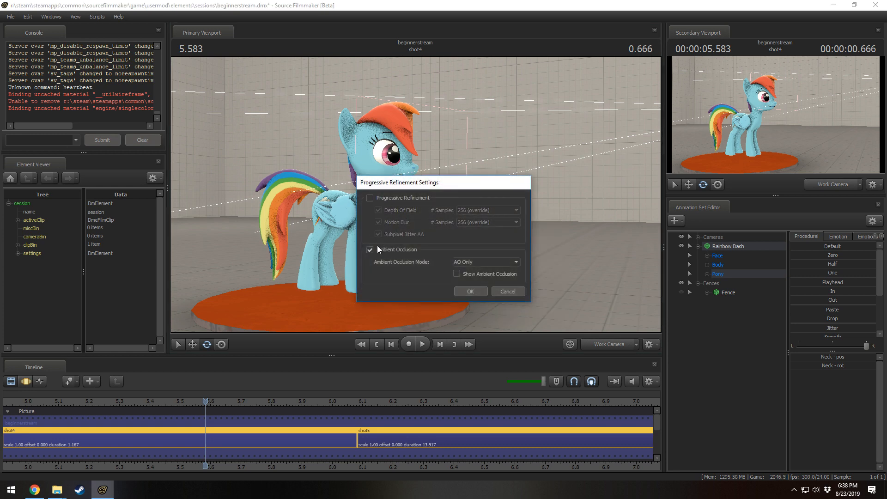
left_click(375, 248)
left_click(463, 290)
right_click(436, 122)
left_click(469, 131)
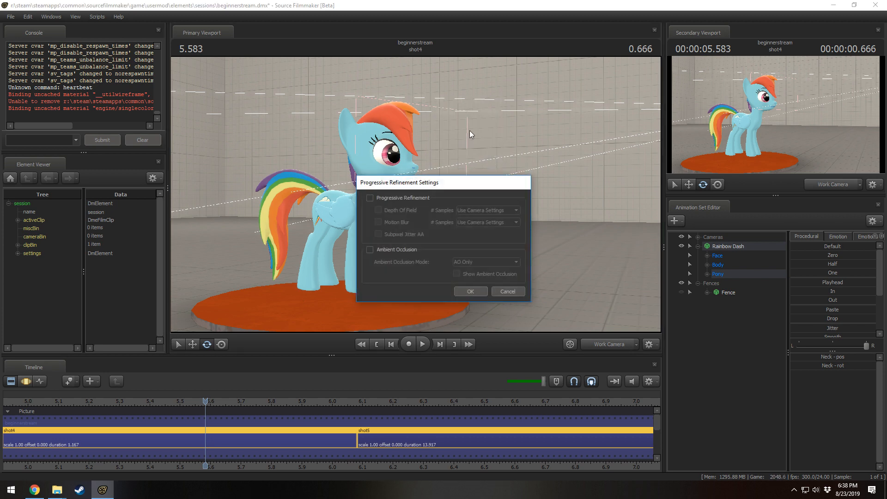
left_click(483, 294)
- Disable lighting in the primary viewport and view the unlit pony more closely
right_click(498, 217)
left_click(520, 239)
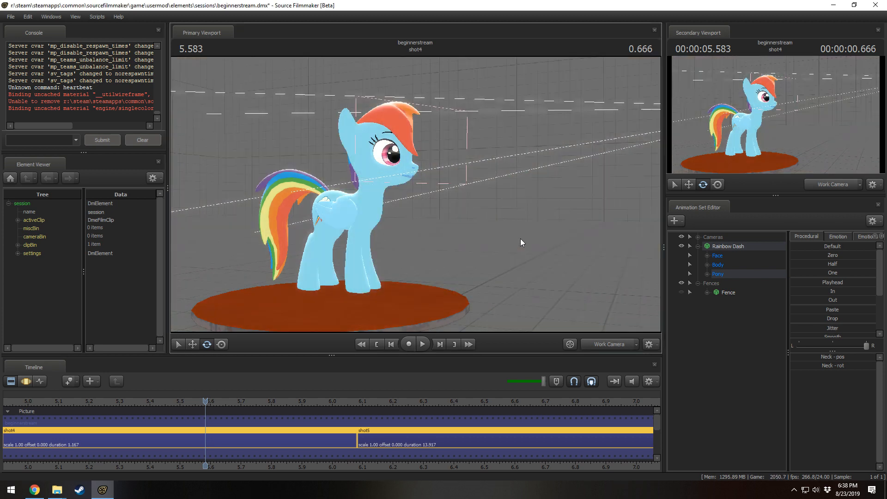
key("w")
mouse_move(520, 238)
left_mouse_down()
mouse_move(514, 229)
mouse_move(516, 238)
mouse_move(494, 231)
mouse_move(512, 235)
left_mouse_up()
key("s")
key("s")
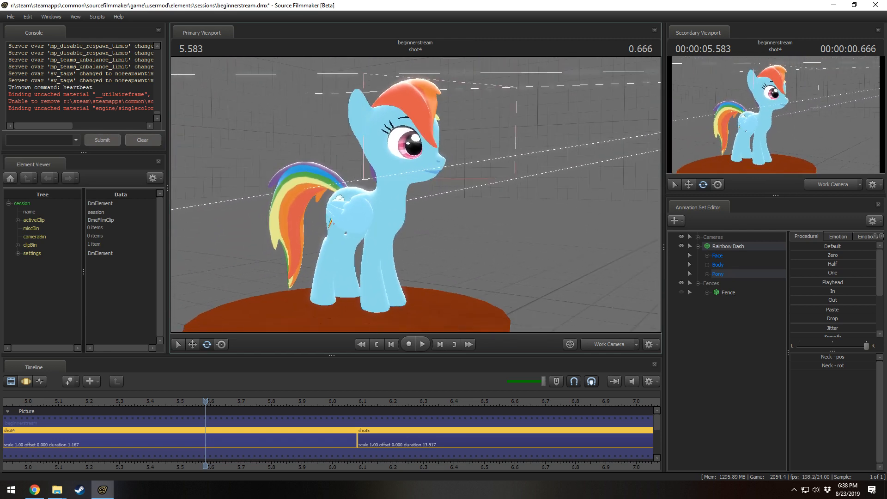
- Turn on Progressive Refinement and enable Depth Of Field, Motion Blur and Subpixel Jitter AA in the render settings
right_click(433, 197)
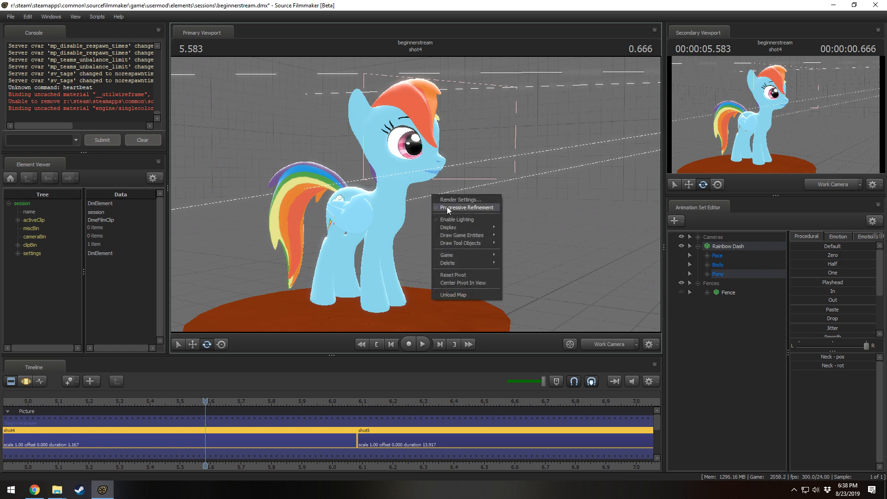
left_click(450, 207)
right_click(451, 206)
left_click(461, 208)
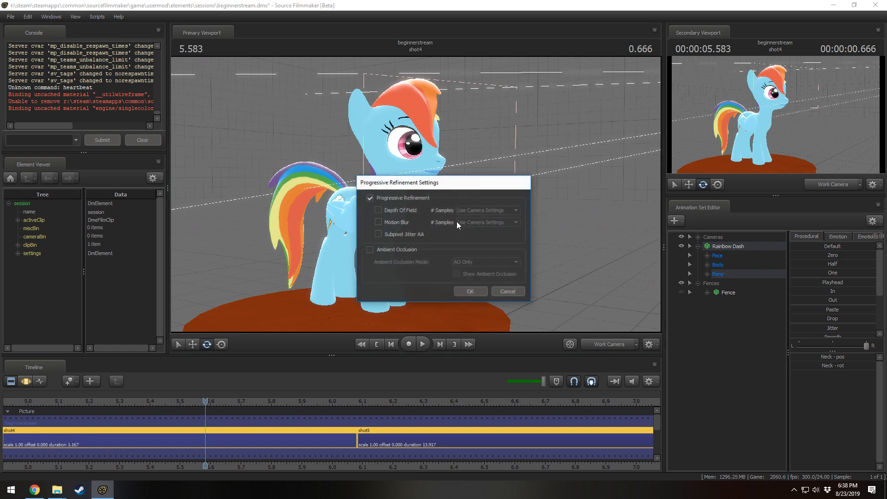
left_click(391, 214)
left_click(393, 223)
left_click(402, 234)
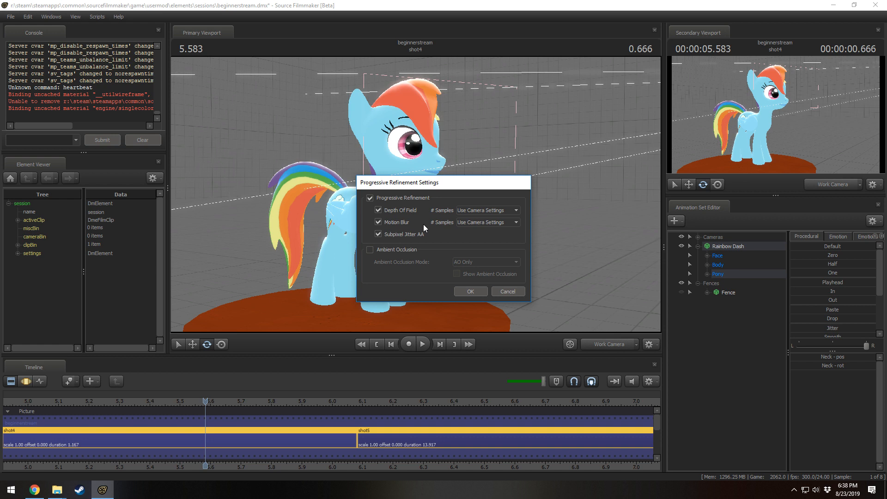
- Set the depth of field and motion blur samples to 32 (override), enable Ambient Occlusion, and accept the settings
left_click(467, 209)
left_click(475, 237)
left_click(475, 222)
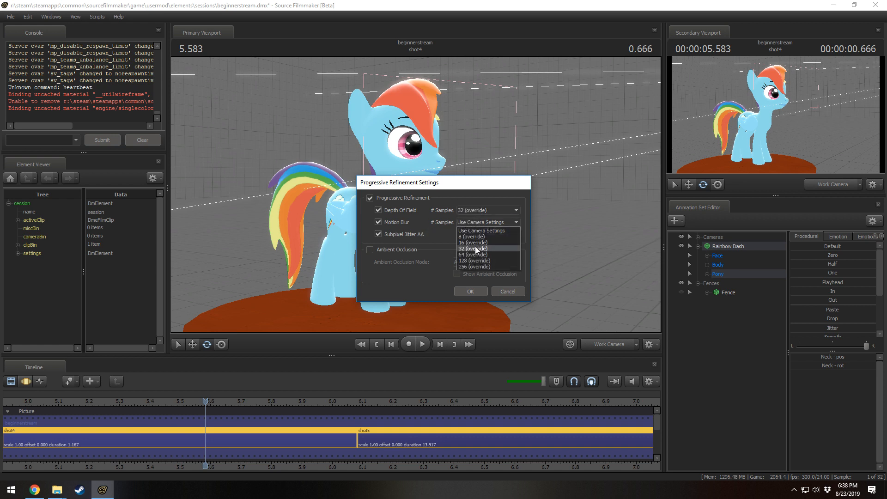
left_click(476, 249)
left_click(396, 249)
left_click(470, 291)
- Enable lighting in the primary viewport and look through the viewport's Display options
right_click(472, 243)
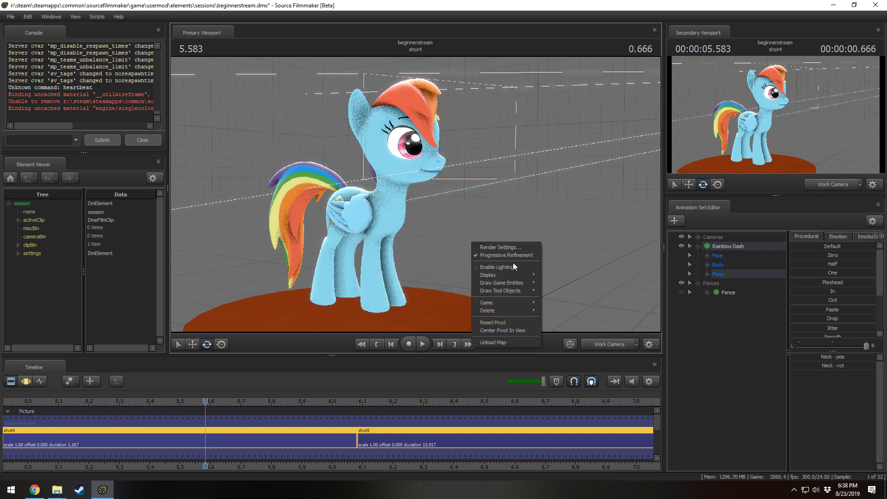
left_click(507, 268)
left_click_drag(503, 248, 427, 196)
right_click(427, 195)
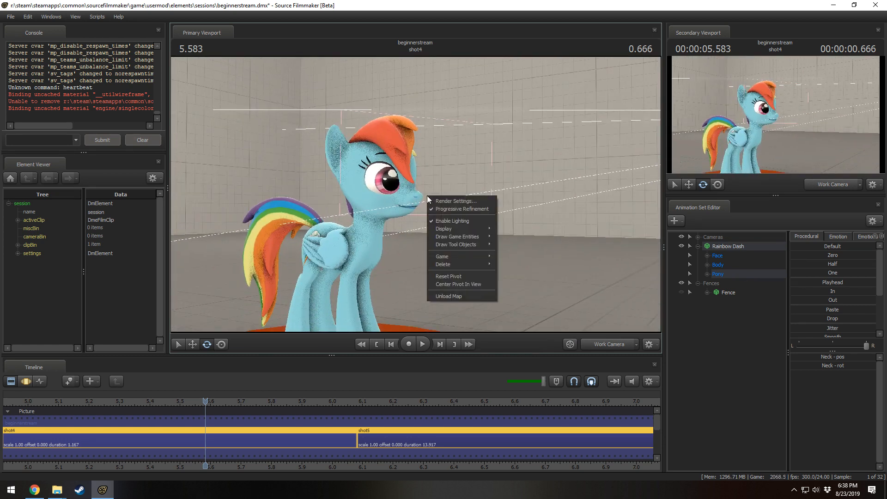
mouse_move(478, 228)
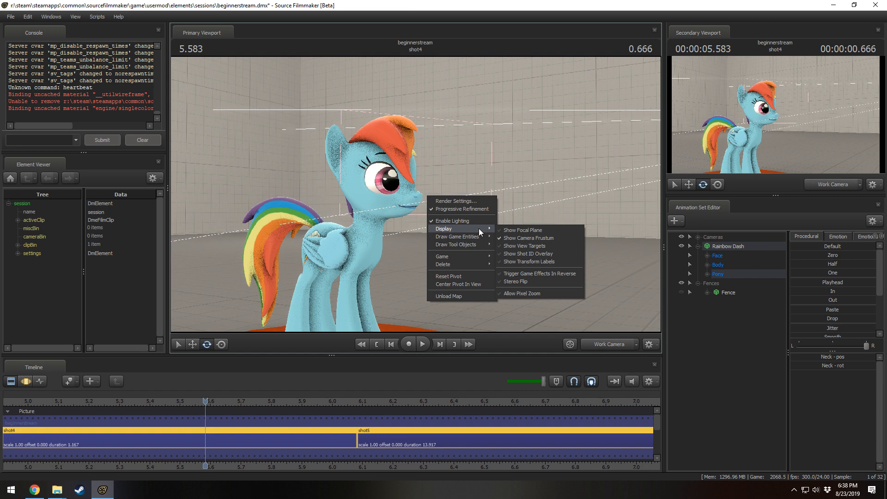
- Switch the secondary viewport to the main camera and view the pony and the camera frustum in the primary viewport
left_click_drag(534, 209, 655, 208)
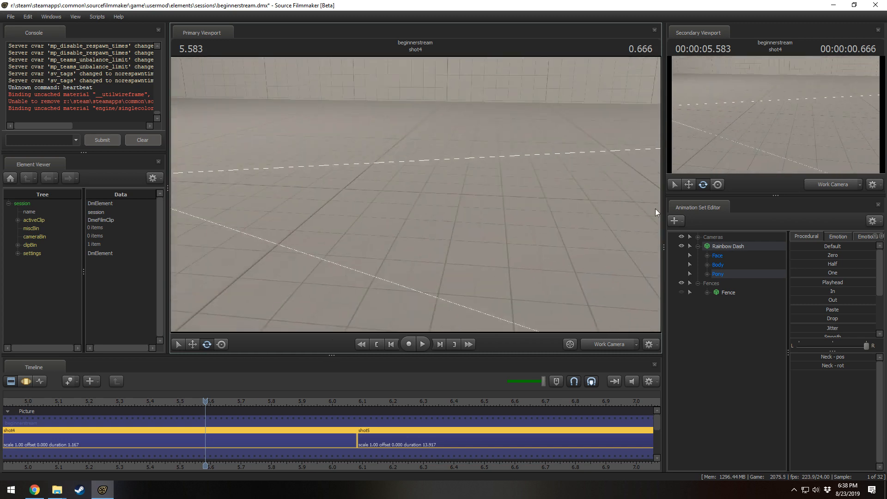
left_click(844, 180)
left_click_drag(577, 203, 456, 179)
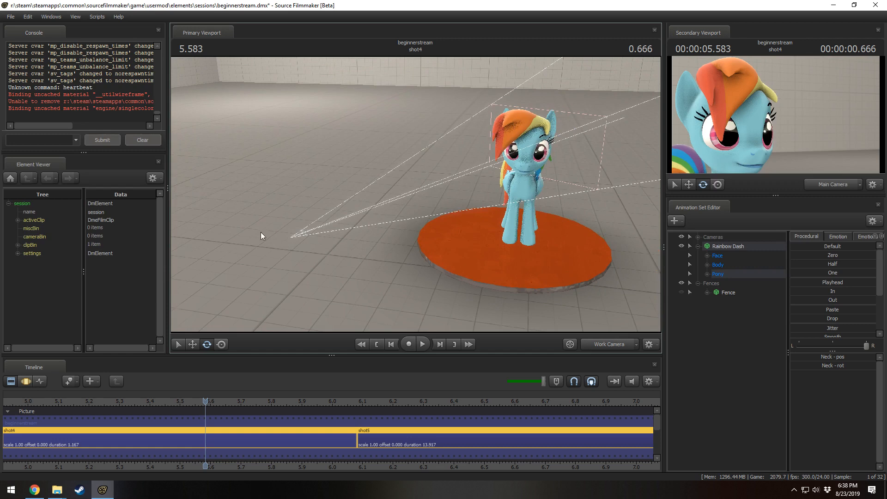
left_click_drag(443, 212, 420, 185)
- Switch to the Motion Editor, select the Cameras group and show the main camera's focal plane using the focalDistance control
key("F3")
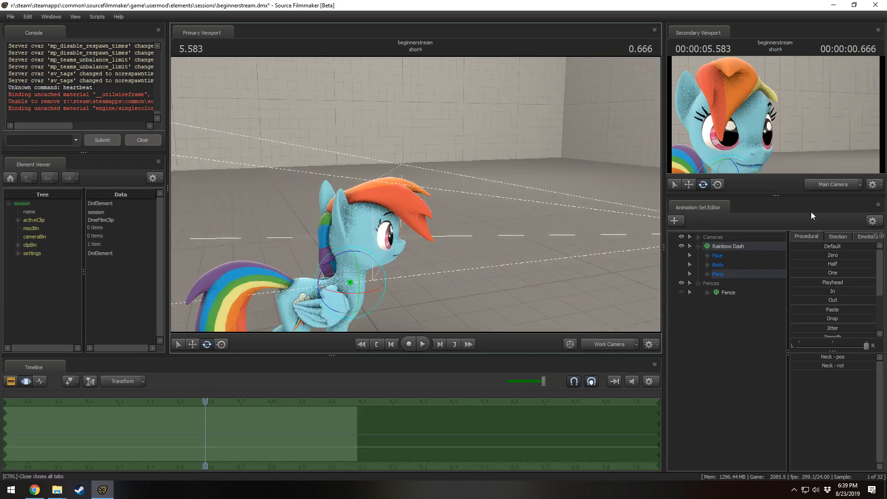
left_click(727, 241)
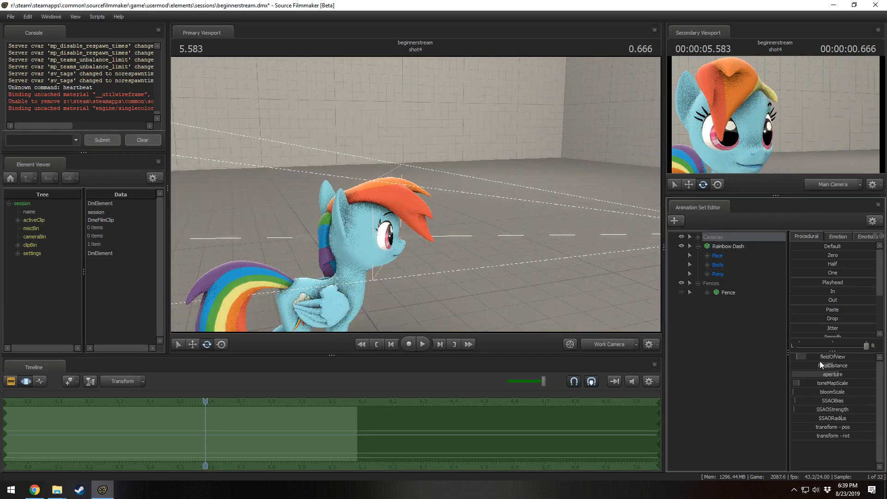
left_click_drag(827, 365, 828, 376)
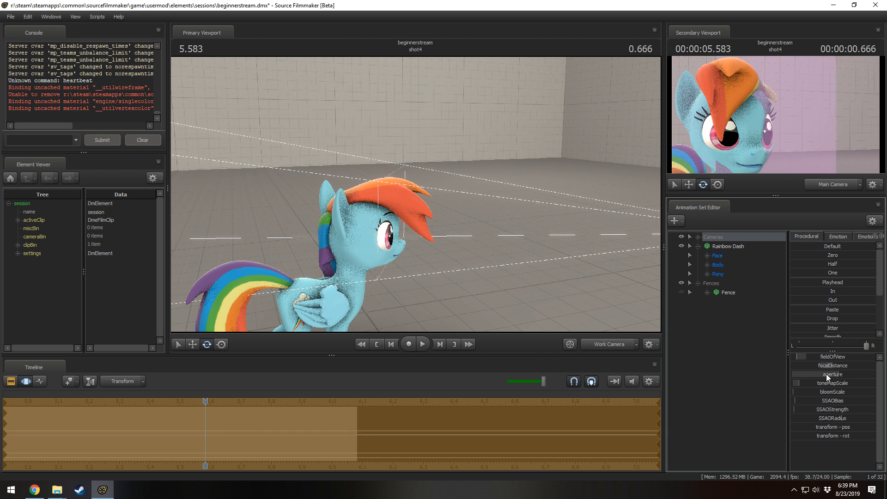
left_click(774, 381)
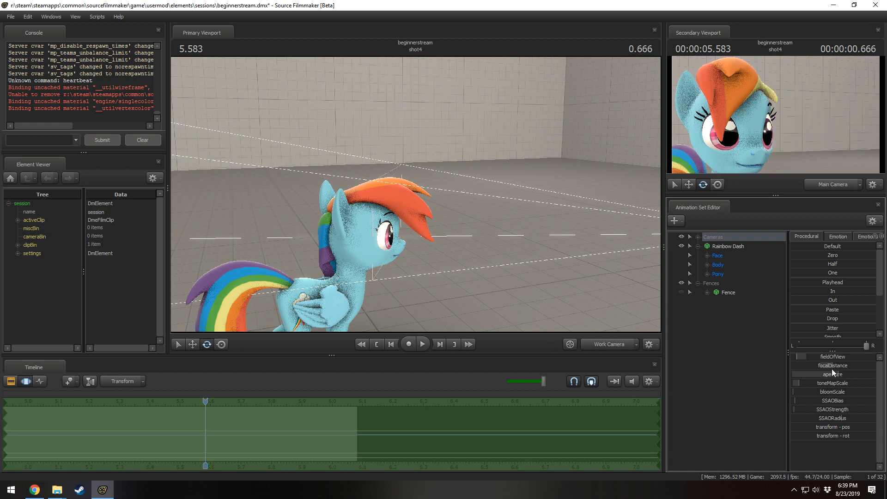
- Lower the camera's aperture to its minimum and preview the effect through the main camera in the primary viewport
left_click_drag(838, 374, 760, 374)
left_click(593, 343)
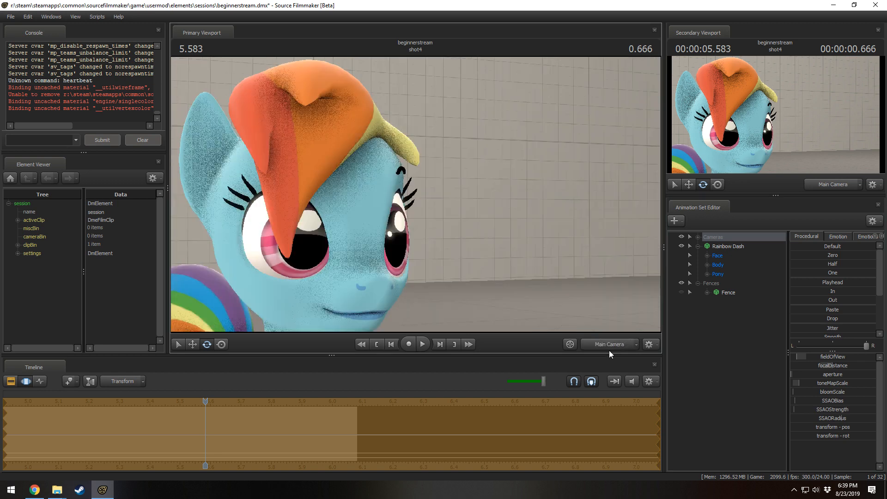
key("F2")
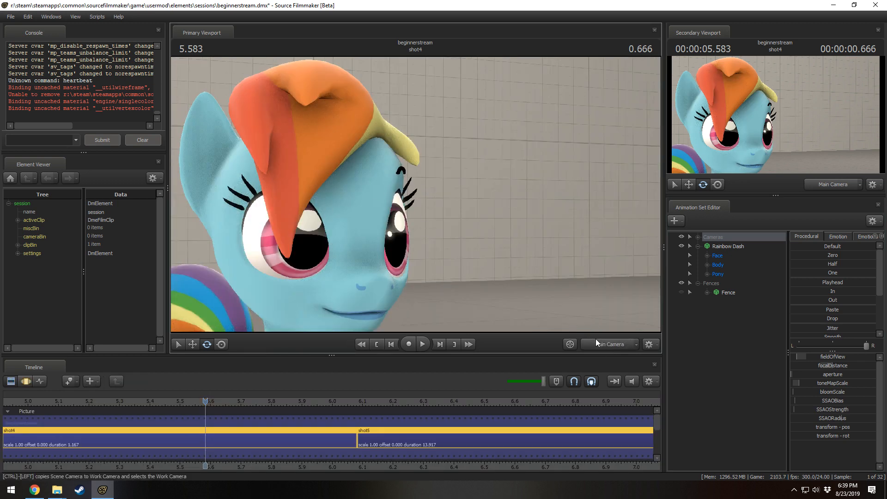
key("F3")
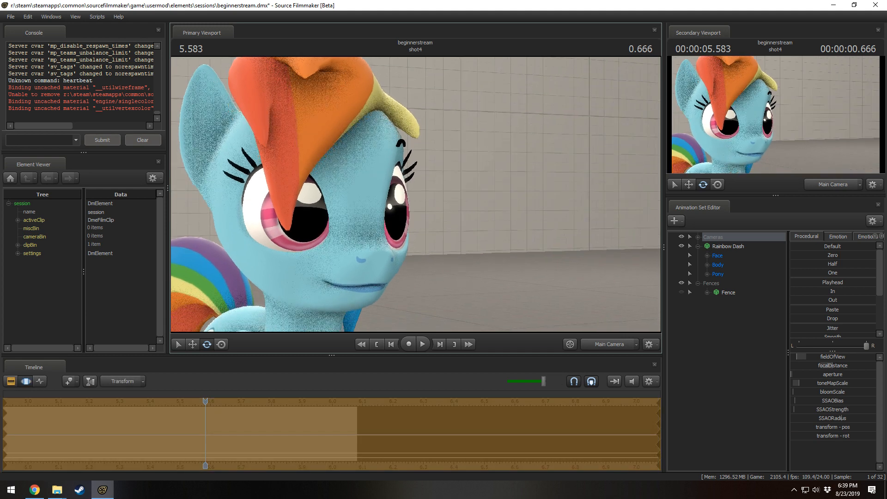
key("F2")
key("F3")
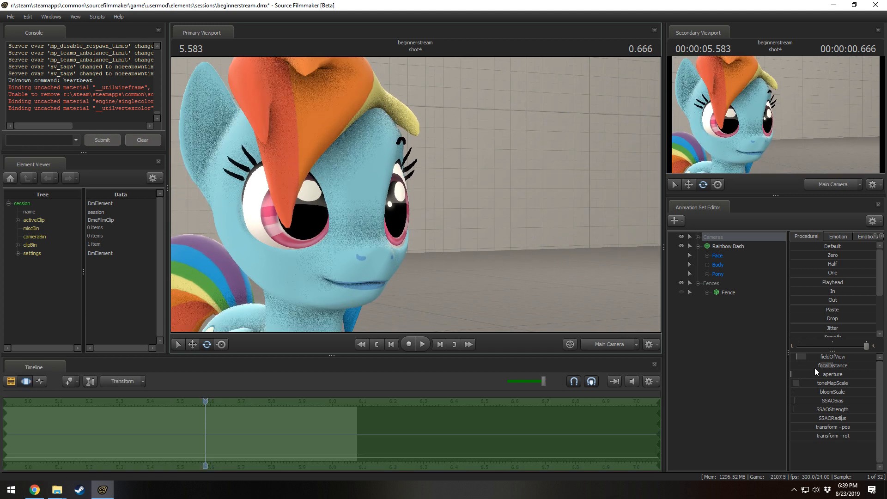
- Raise the main camera's focalDistance to its maximum and preview the result in the Clip Editor
left_click_drag(815, 367, 875, 367)
key("F2")
key("F3")
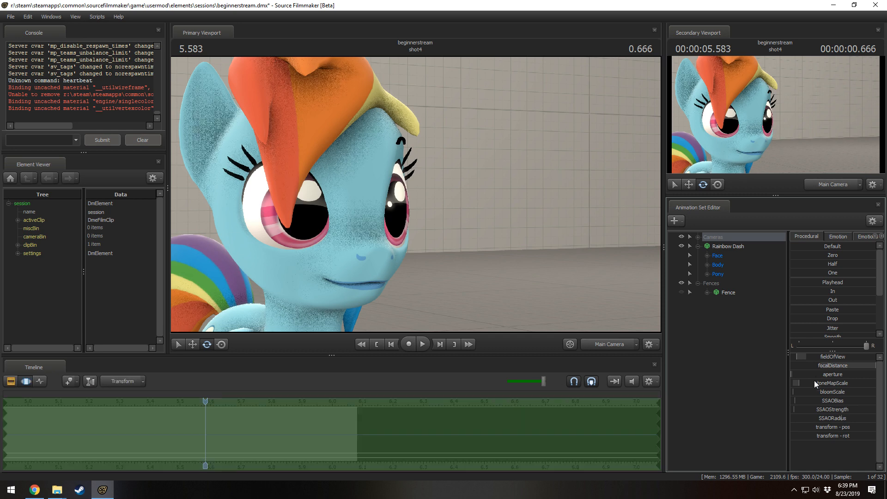
- Return focalDistance to about mid-range, raise the aperture to its maximum, and preview the depth of field
left_click_drag(832, 365, 875, 375)
key("F2")
key("F3")
key("F2")
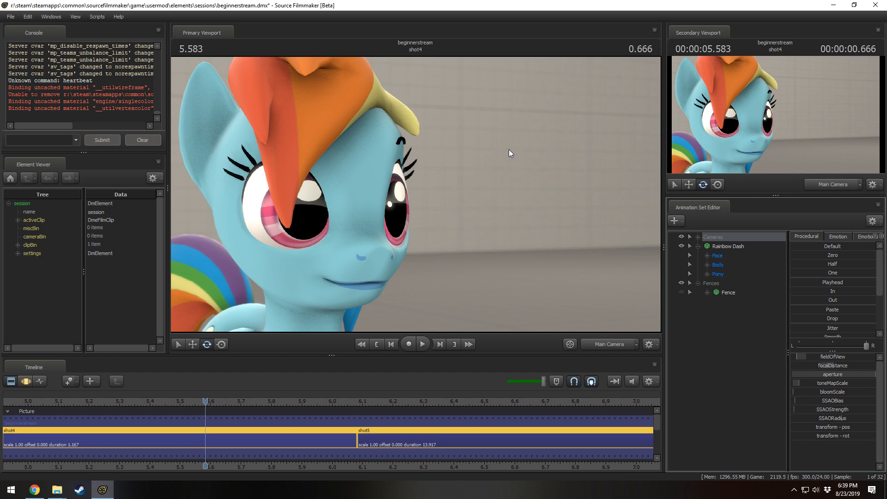
key("F3")
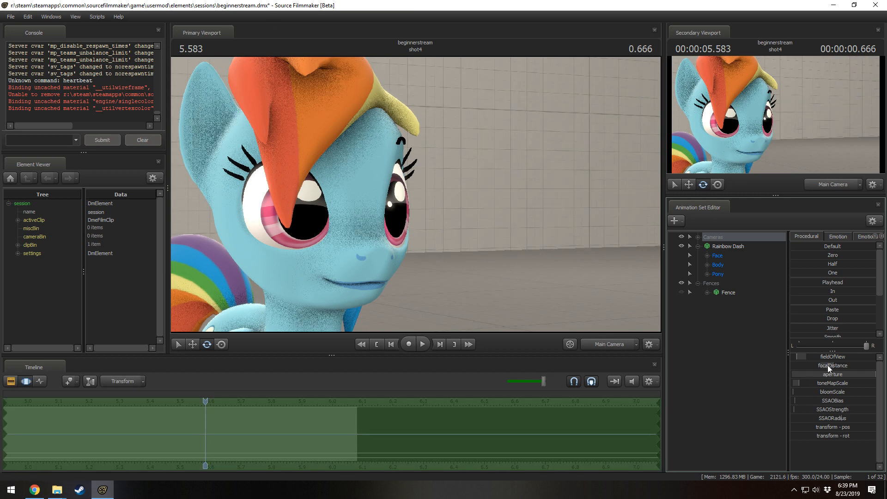
- Increase the main camera's focalDistance beyond the pony's face and preview the depth of field blur in the Clip Editor
mouse_move(828, 365)
left_mouse_down()
mouse_move(815, 378)
mouse_move(841, 366)
left_mouse_up()
key("F2")
key("F3")
key("F2")
key("F3")
key("F2")
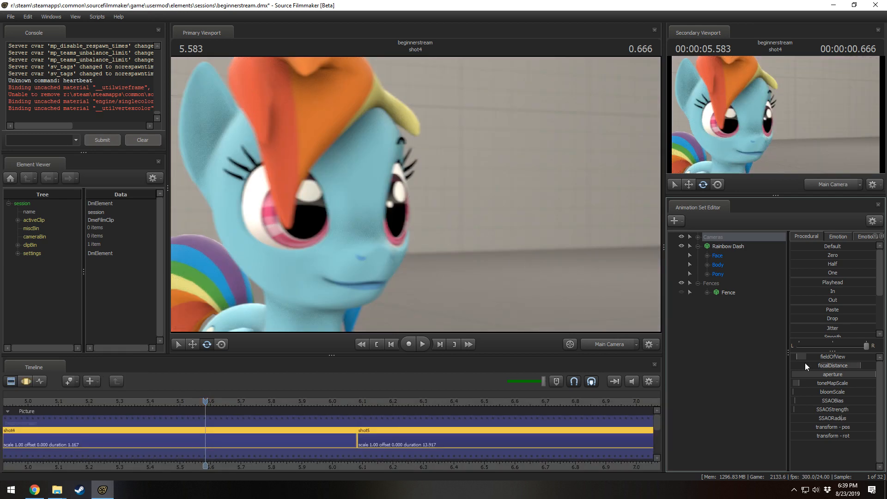
- Return focalDistance to about mid-range in the Motion Editor and switch the primary viewport to the work camera
key("F3")
left_click_drag(804, 362, 799, 362)
left_click(608, 344)
- Frame the pony and the main camera from the work camera, and hide the camera frustum
key("w")
left_click_drag(531, 240, 572, 245)
key("s")
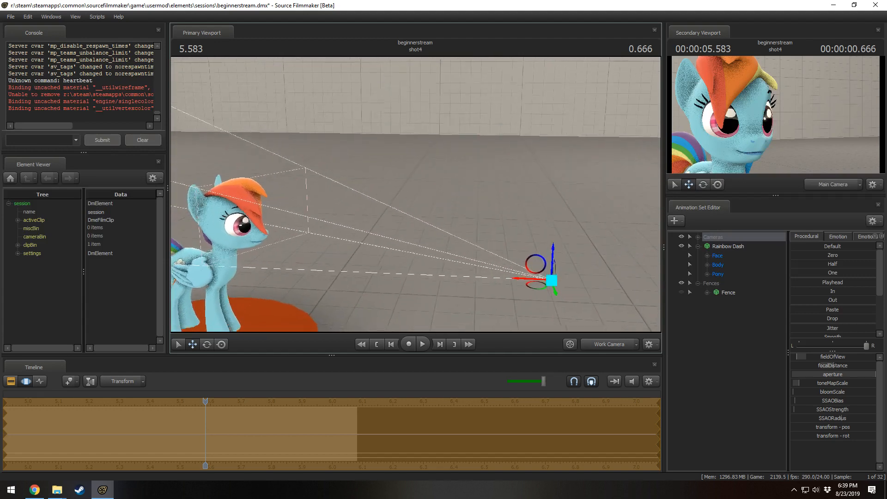
left_click_drag(413, 201, 413, 201)
key("s")
right_click(385, 163)
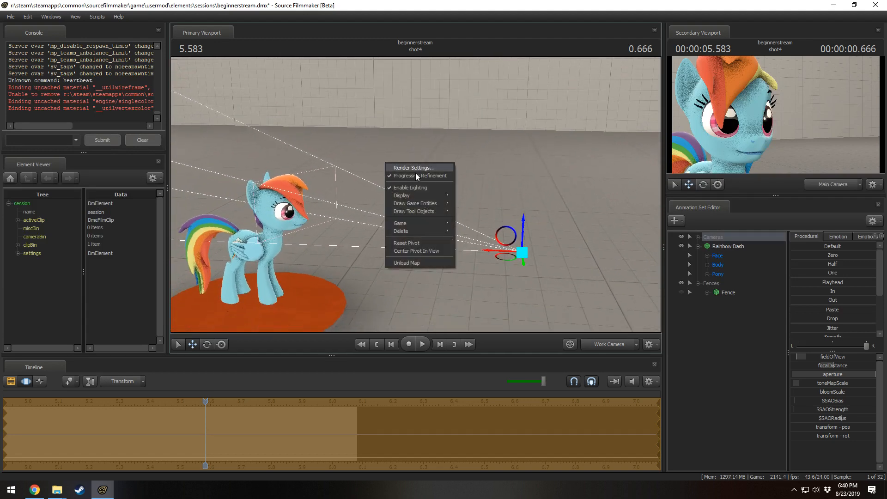
mouse_move(423, 194)
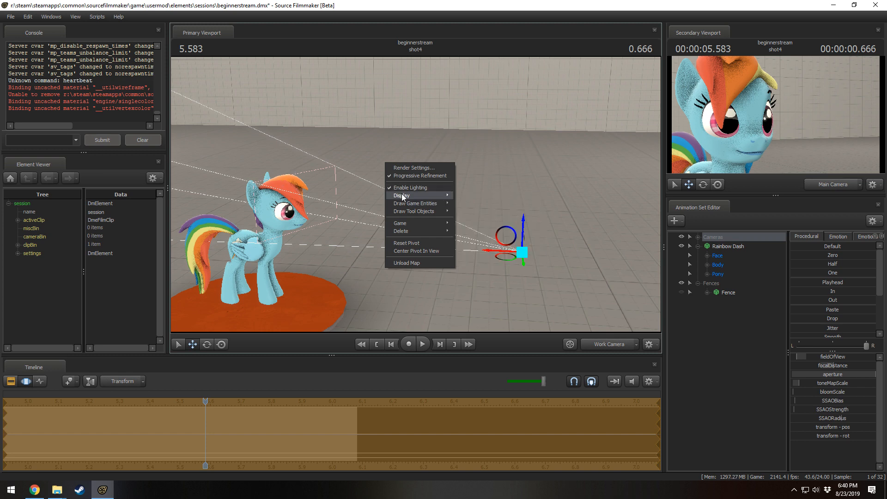
left_click(463, 204)
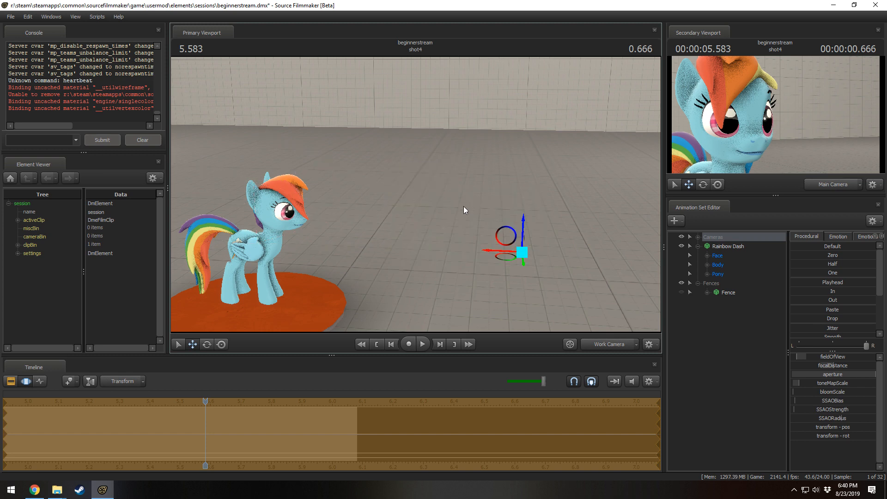
- Turn the camera frustum display back on in the primary viewport
left_click_drag(464, 206, 464, 206)
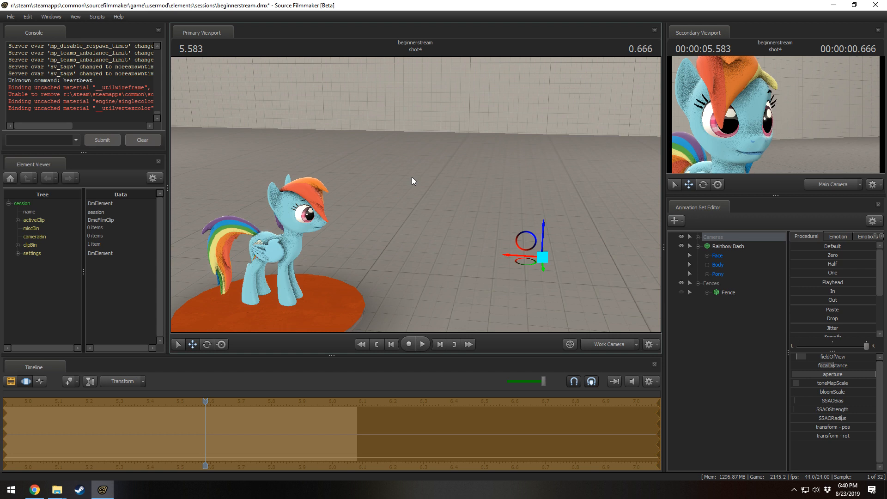
right_click(449, 181)
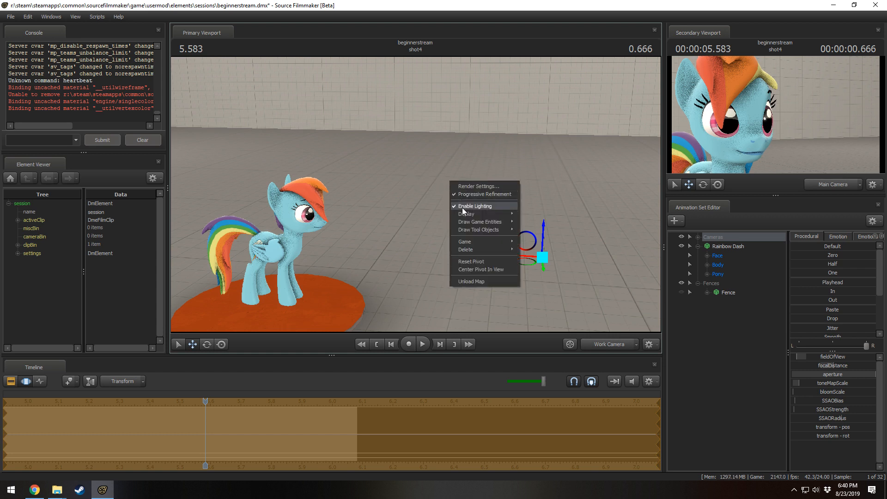
mouse_move(470, 218)
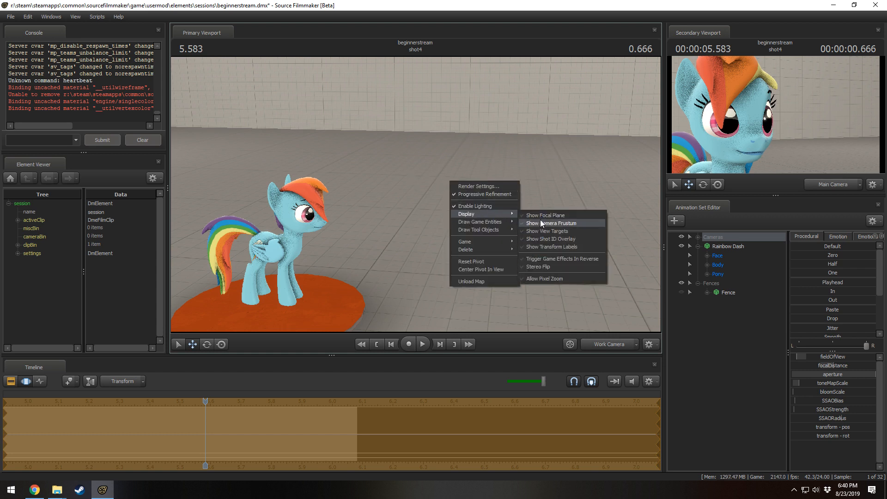
left_click(539, 220)
- Show the focal plane in the primary viewport and view it beside the pony from the work camera
right_click(460, 192)
mouse_move(490, 225)
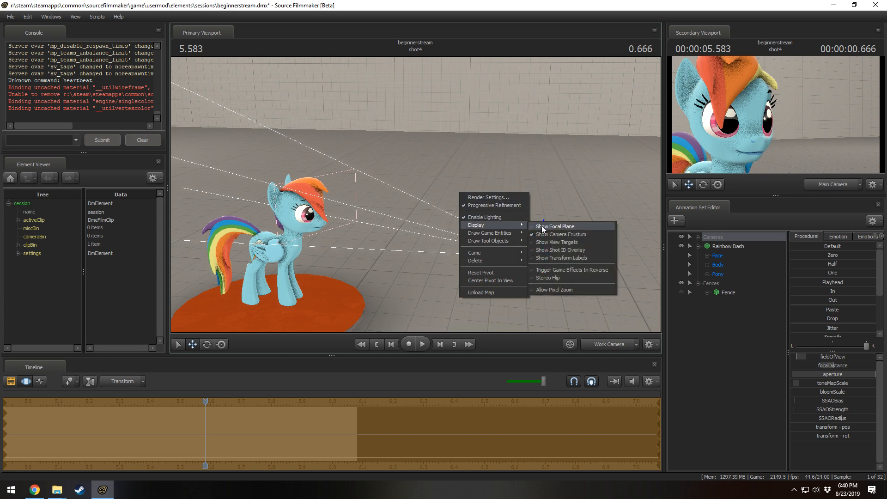
left_click(542, 226)
left_click_drag(552, 133, 512, 138)
left_click_drag(415, 194, 479, 210)
key("w")
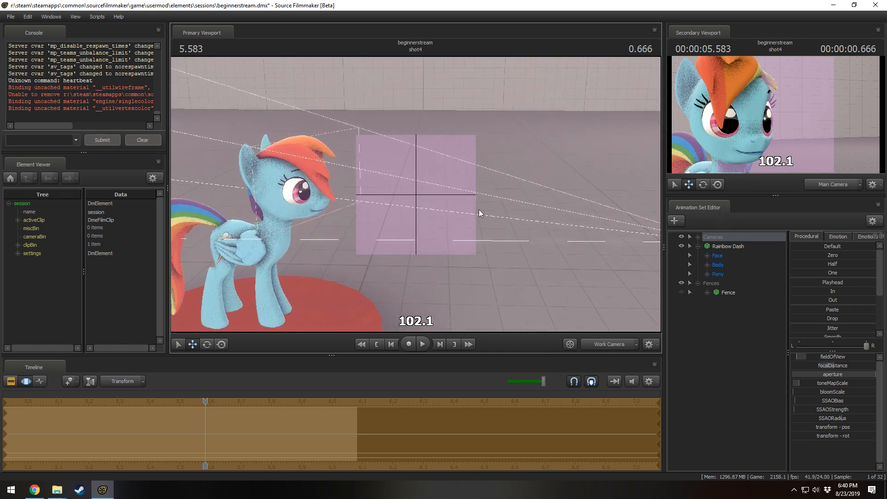
- Look through the main camera in the primary viewport and turn off the focal plane display
left_click(602, 342)
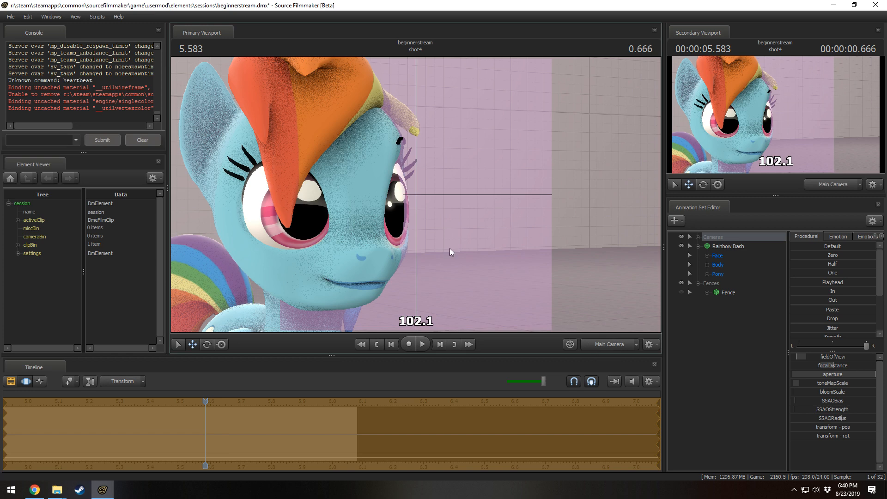
right_click(428, 180)
mouse_move(450, 208)
left_click(551, 212)
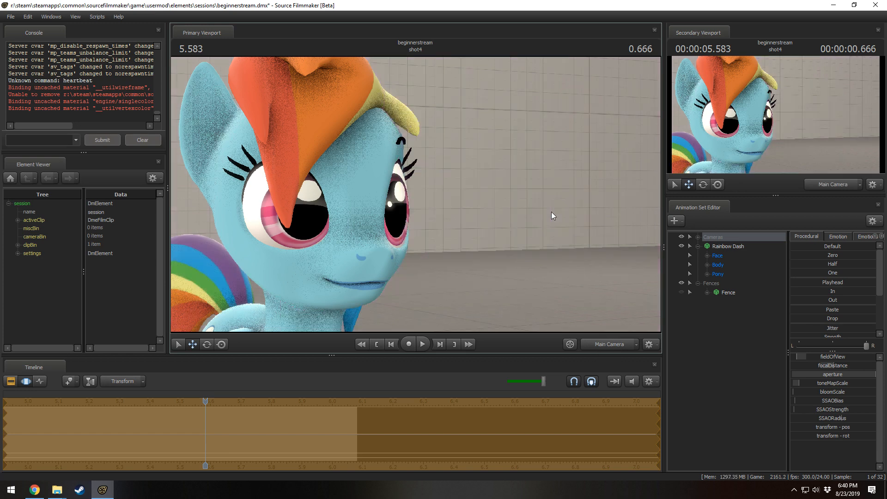
- Switch the primary viewport back to the work camera and frame the whole pony on its platform
right_click(519, 214)
mouse_move(550, 246)
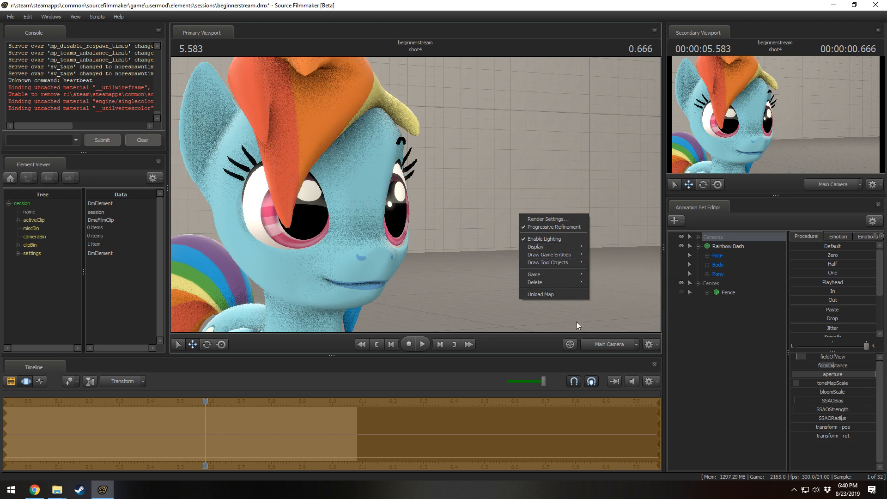
left_click(600, 343)
key("s")
left_click_drag(415, 194, 415, 195)
- Turn off drawing of World Brush Models in the primary viewport and turn it back on
right_click(340, 245)
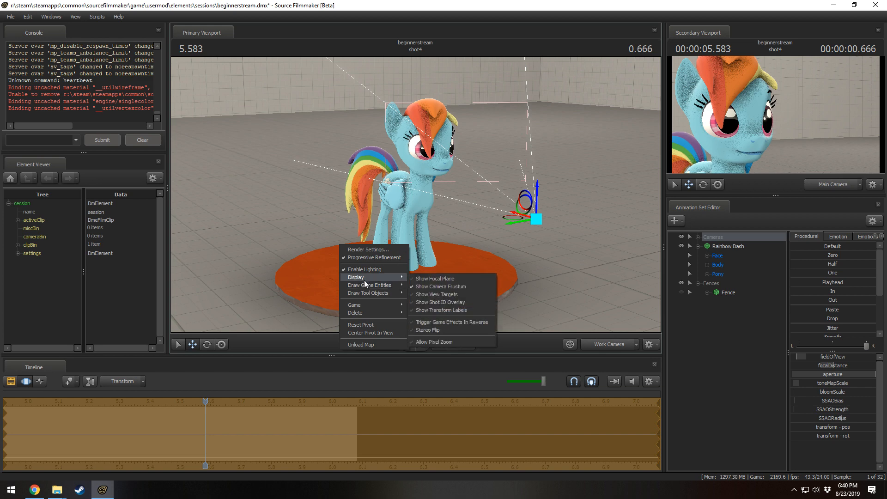
mouse_move(365, 282)
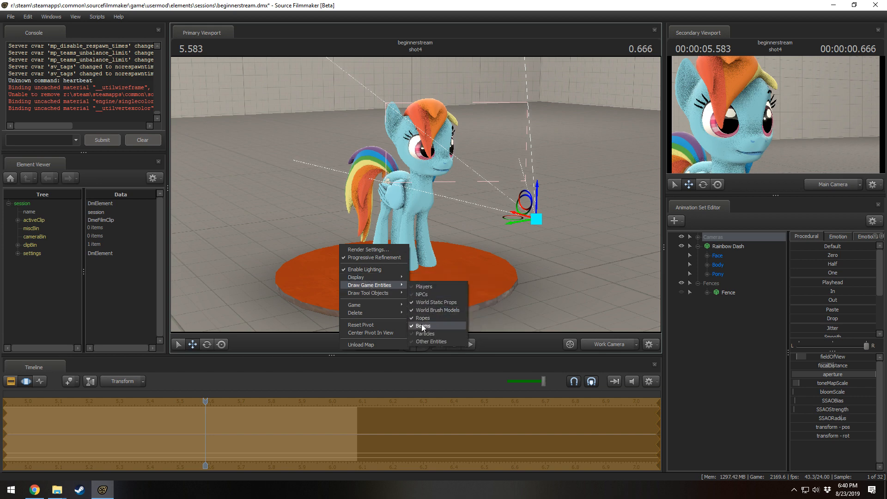
left_click(426, 312)
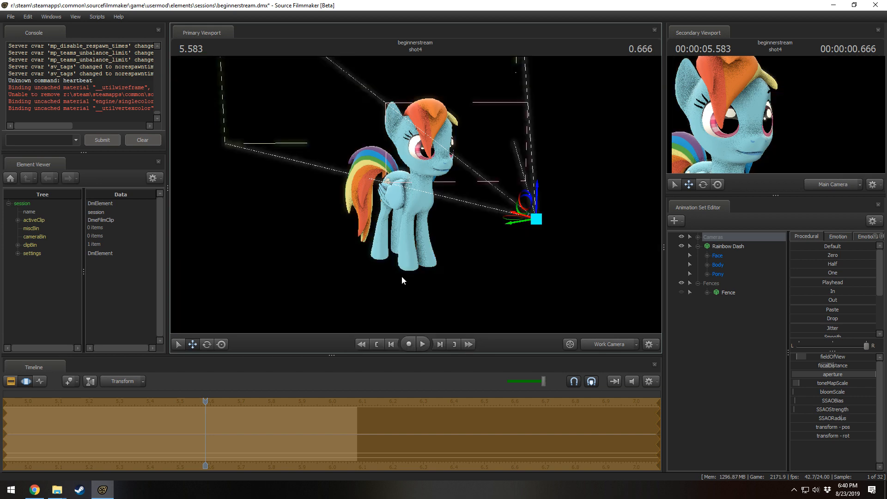
right_click(401, 276)
mouse_move(404, 281)
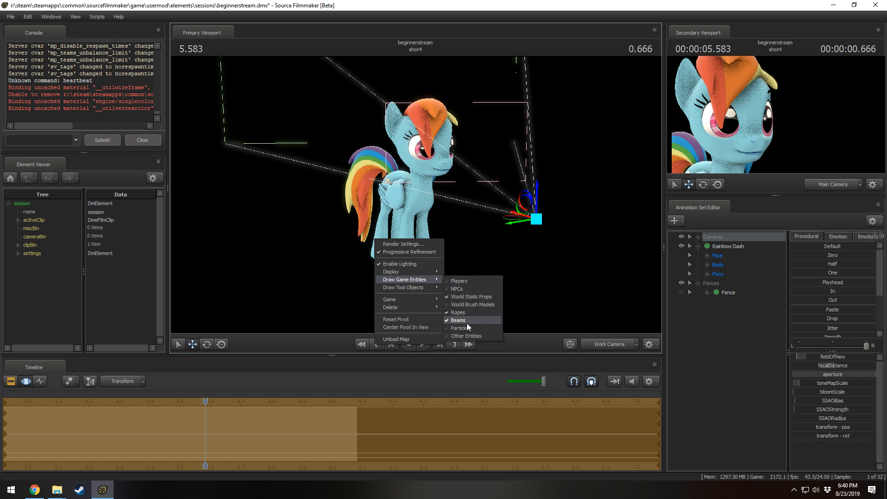
left_click(466, 305)
- Turn off drawing of World Static Props in the primary viewport and turn it back on
right_click(436, 254)
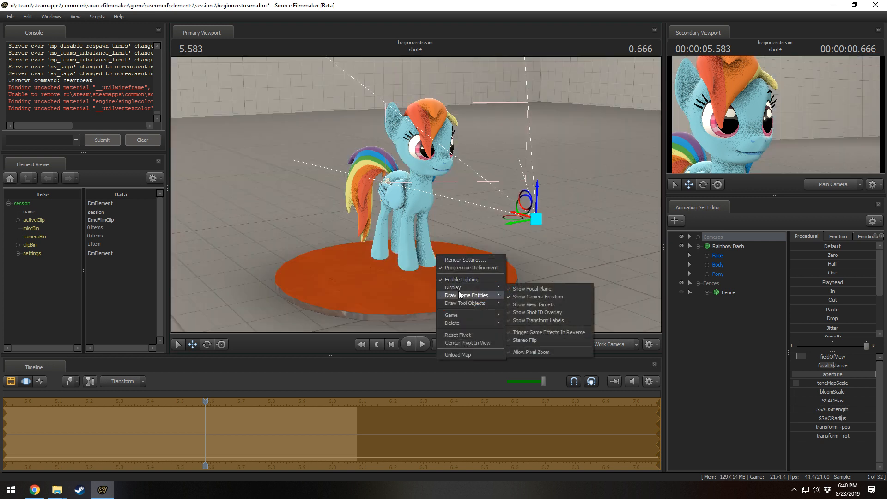
mouse_move(490, 295)
left_click(520, 310)
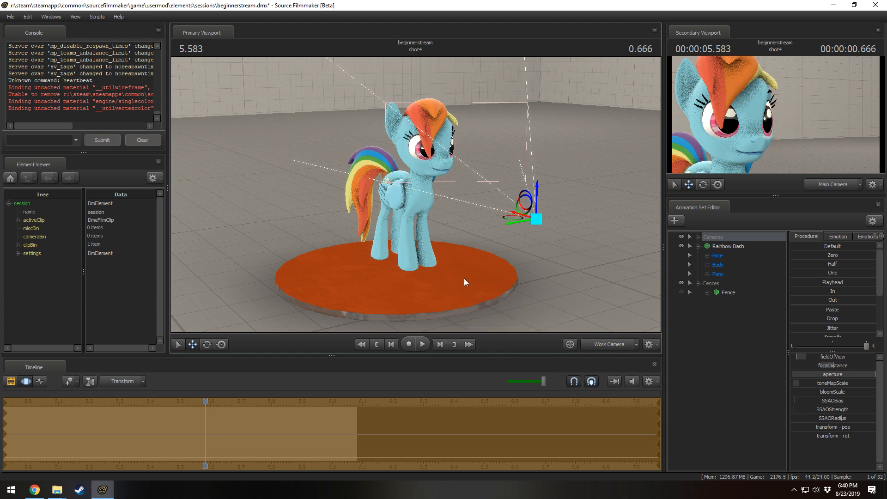
right_click(461, 273)
mouse_move(495, 313)
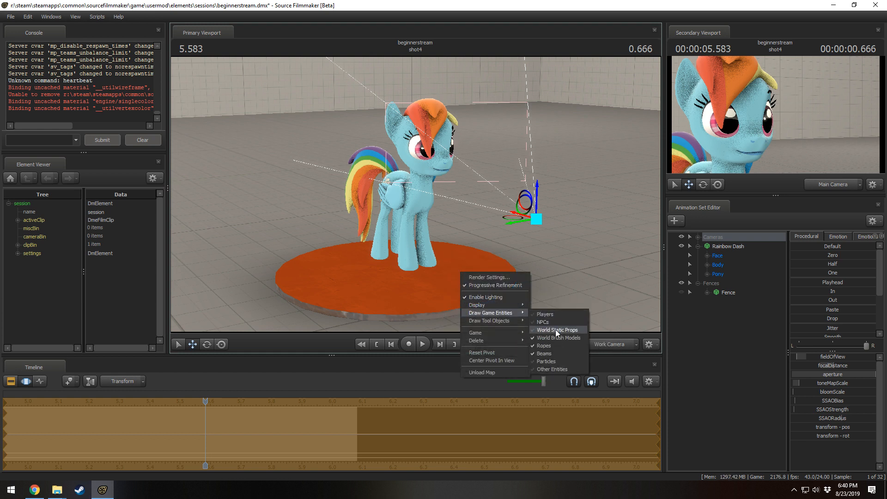
left_click(555, 329)
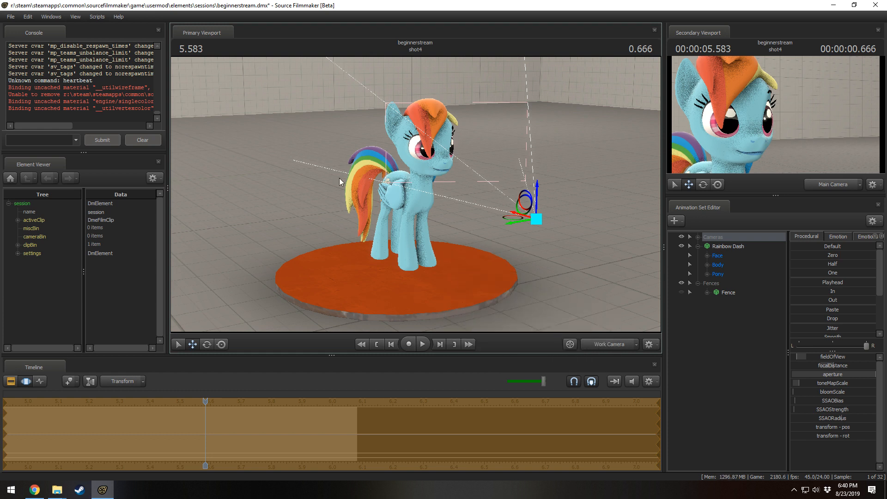
- Turn on drawing of Other Entities, inspect the scene from farther away, and turn it off again
right_click(453, 312)
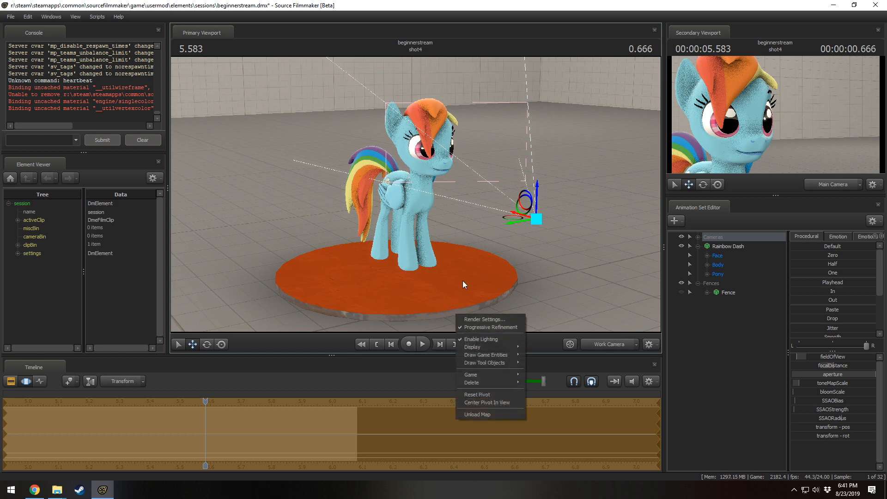
right_click(453, 239)
mouse_move(471, 283)
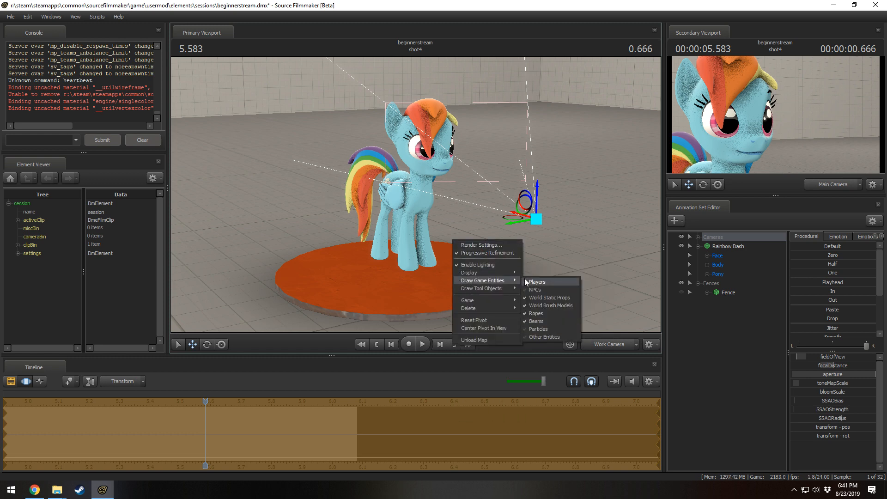
left_click(537, 335)
mouse_move(537, 319)
left_mouse_down()
mouse_move(557, 310)
mouse_move(415, 194)
left_mouse_up()
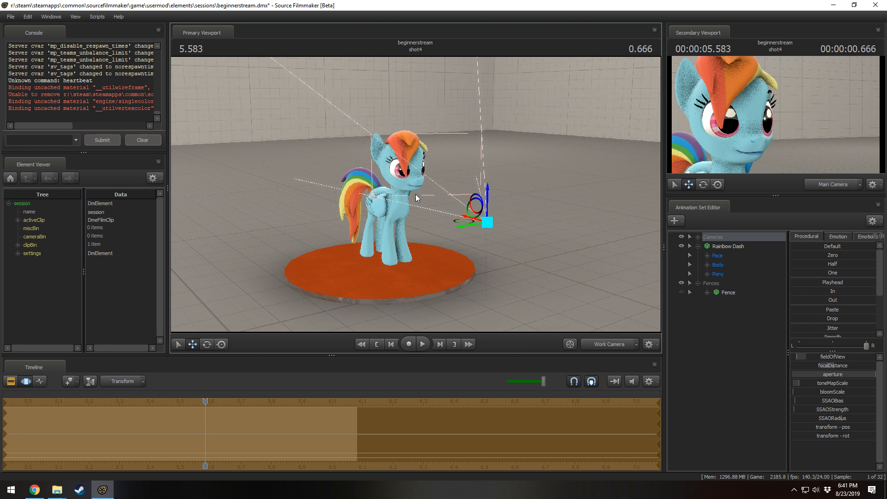
right_click(415, 194)
mouse_move(453, 234)
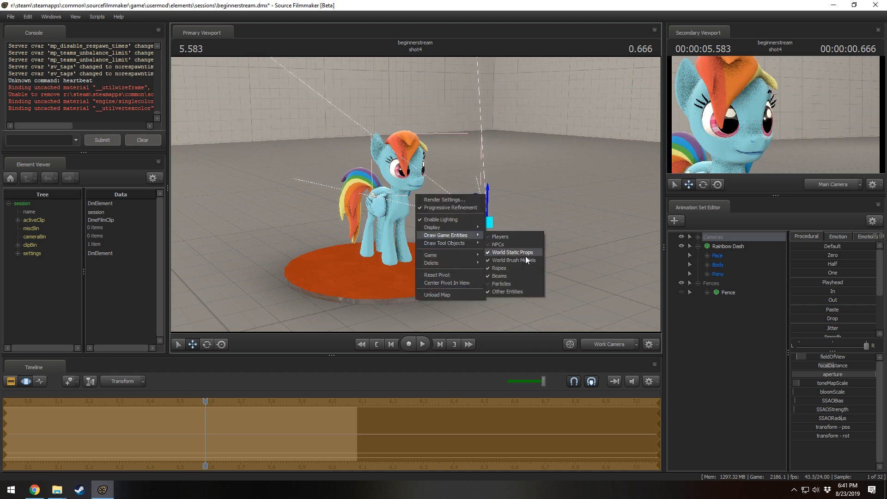
left_click(508, 291)
- Unload the current map from the session
right_click(460, 256)
mouse_move(476, 296)
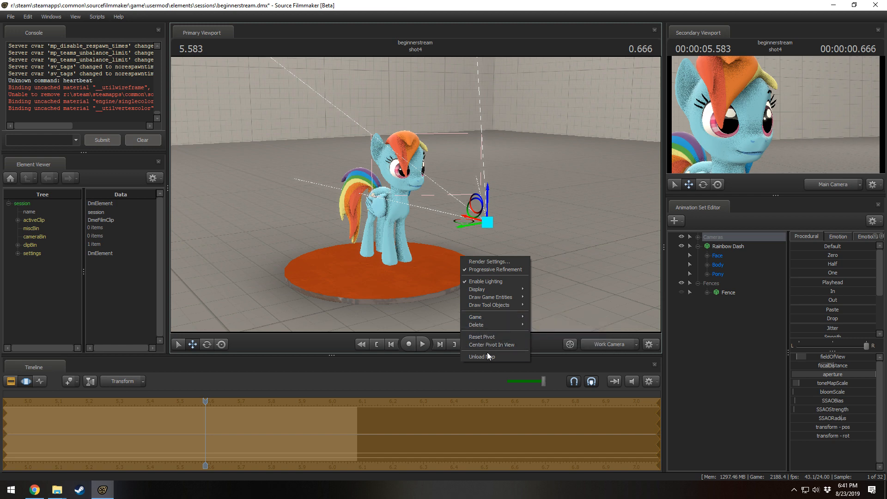
left_click_drag(394, 176, 414, 194)
key("s")
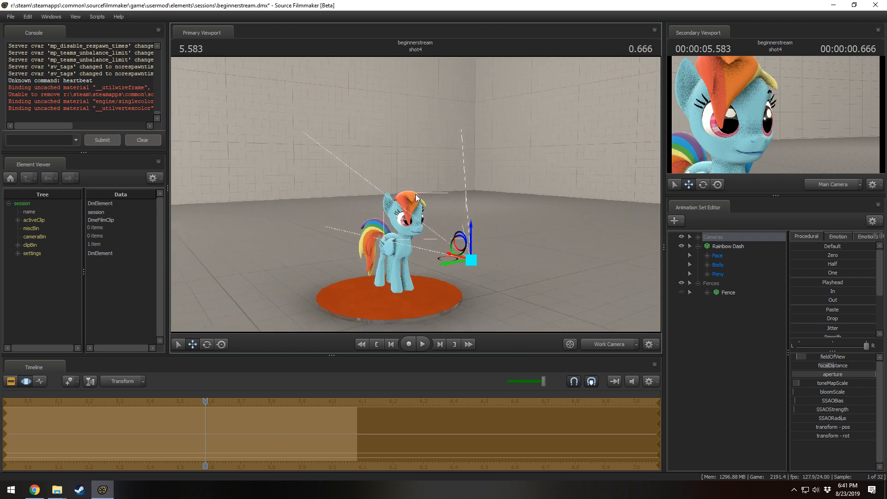
right_click(394, 176)
left_click(449, 176)
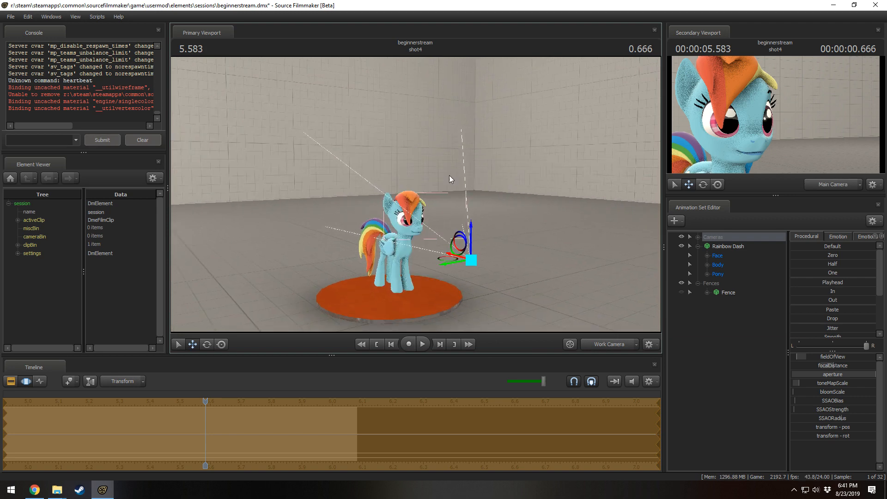
right_click(411, 165)
left_click(430, 267)
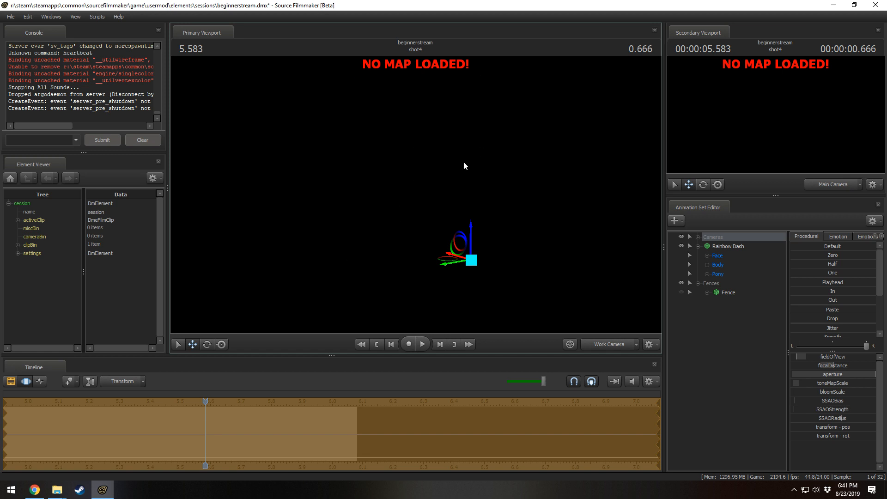
- Load the stage_big.bsp map, filtering the list of map files by STAGE
mouse_move(489, 168)
left_mouse_down()
mouse_move(531, 194)
mouse_move(488, 152)
left_mouse_up()
left_click_drag(396, 213, 380, 203)
right_click(339, 153)
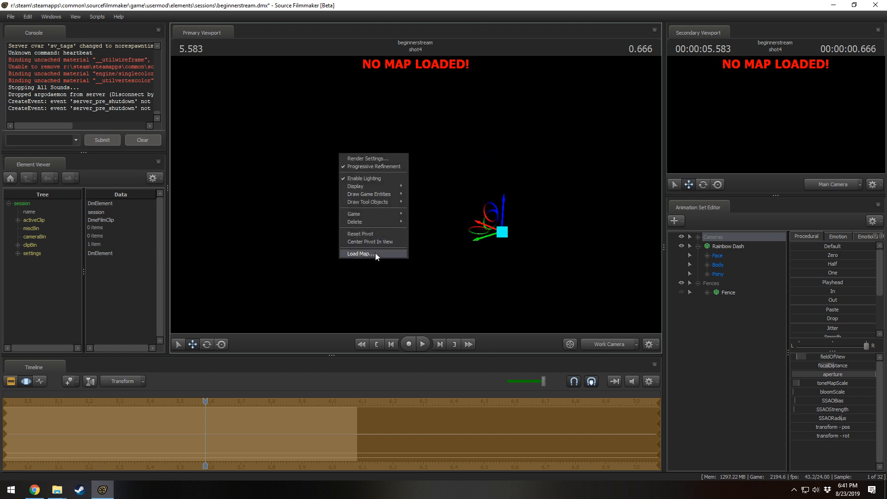
left_click(360, 253)
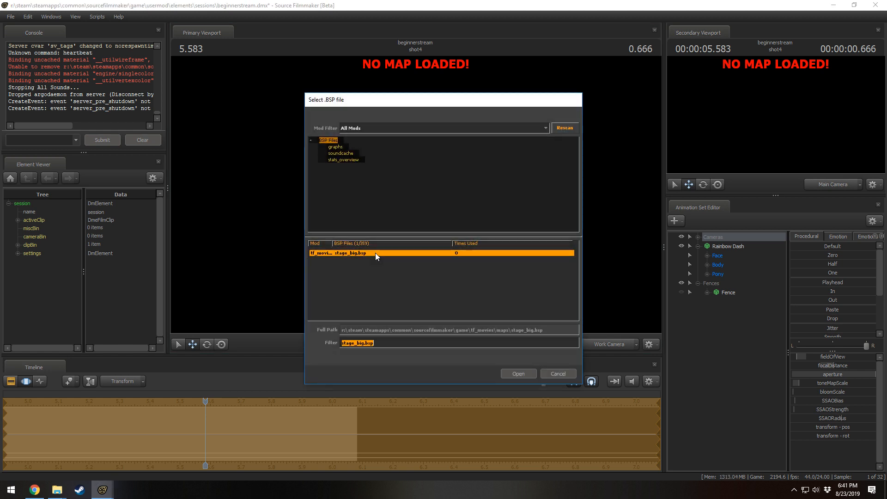
type("STAGE")
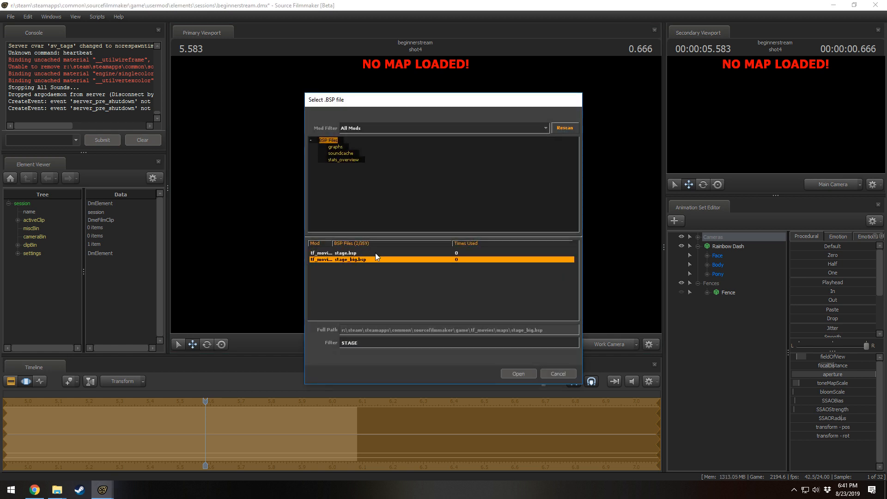
key("BackSpace")
key("BackSpace")
key("BackSpace")
key("BackSpace")
key("BackSpace")
type("STAGE")
left_click(356, 253)
double_click(354, 257)
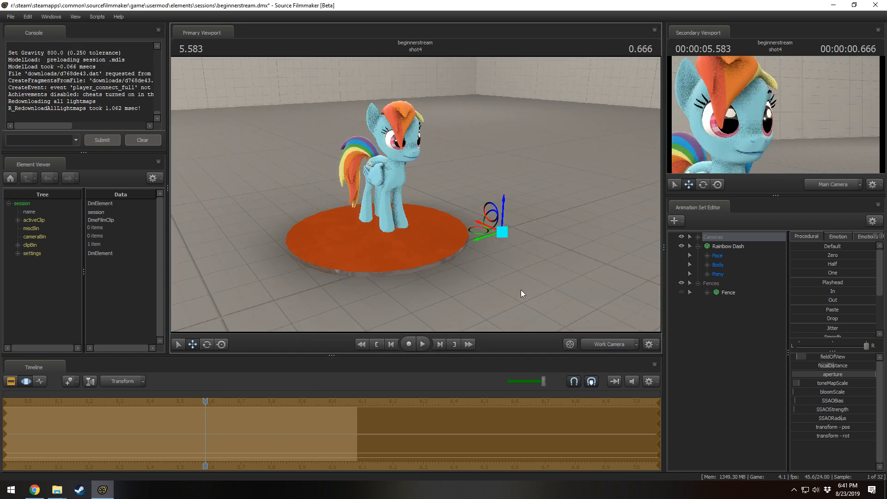
- Examine the pony, its round platform and the camera on the loaded map from closer viewpoints
left_click_drag(520, 290, 545, 271)
left_click_drag(388, 196, 415, 194)
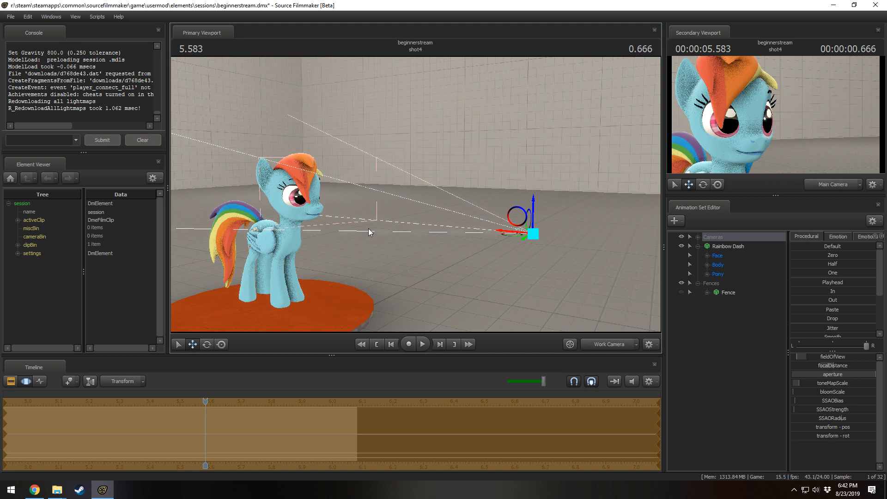
left_click_drag(368, 228, 345, 242)
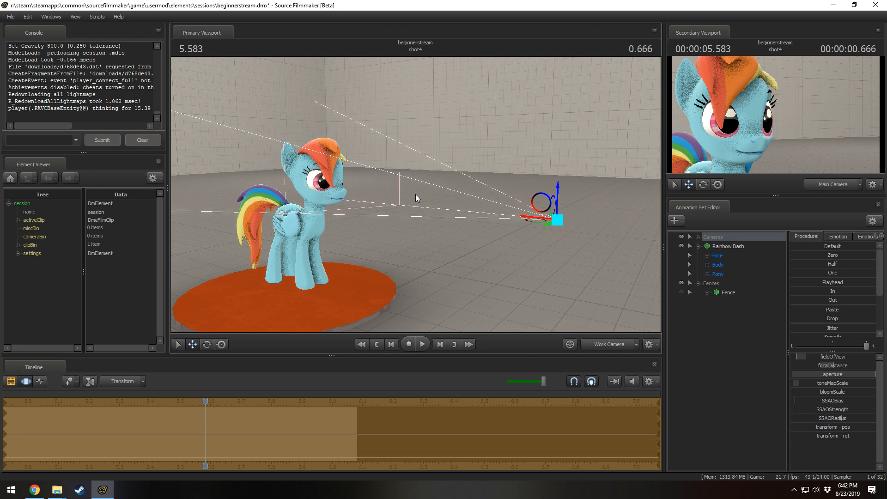
left_click(9, 17)
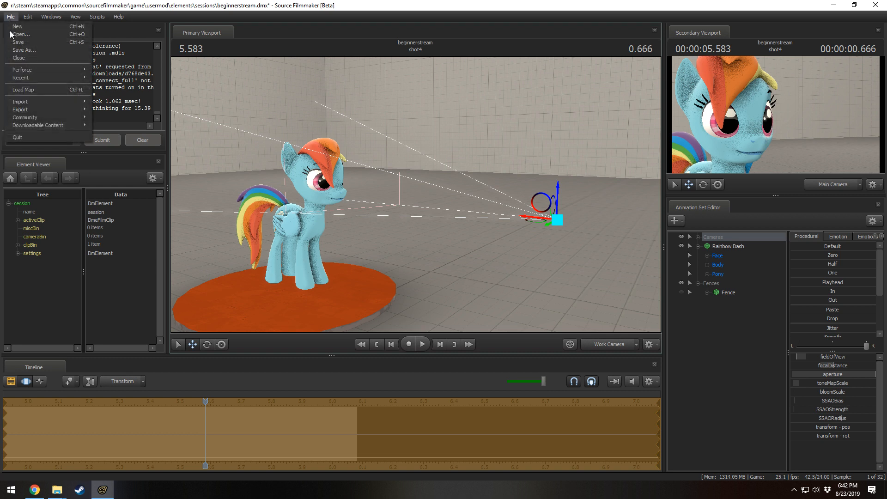
left_click(26, 50)
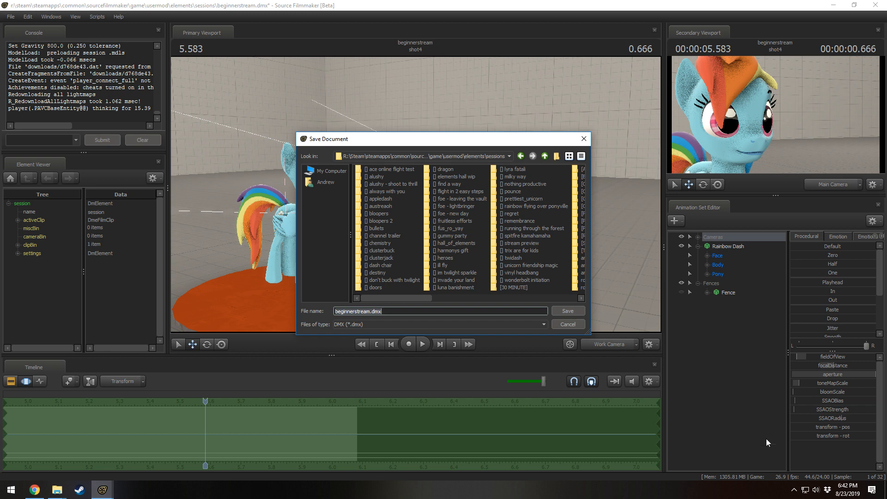
left_click(562, 323)
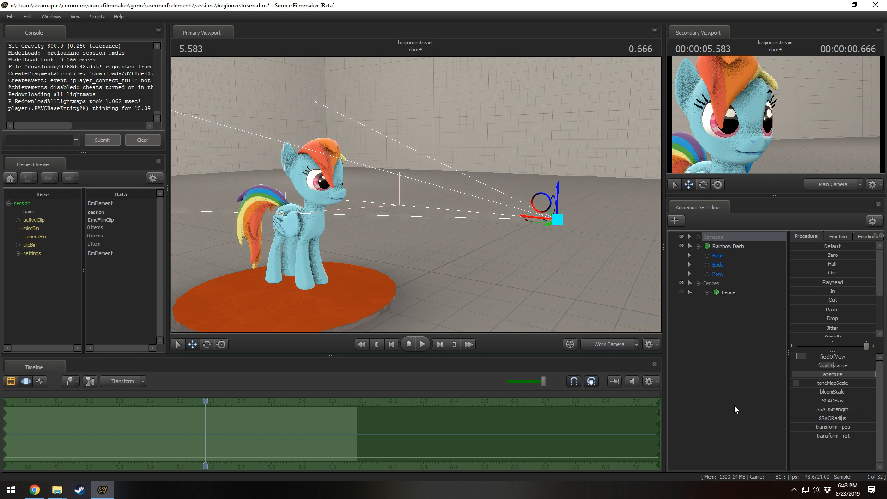
- Enter shot2 in the Clip Editor and shorten Rainbow Dash's animation clip so it ends at about 3.5 seconds
key("F3")
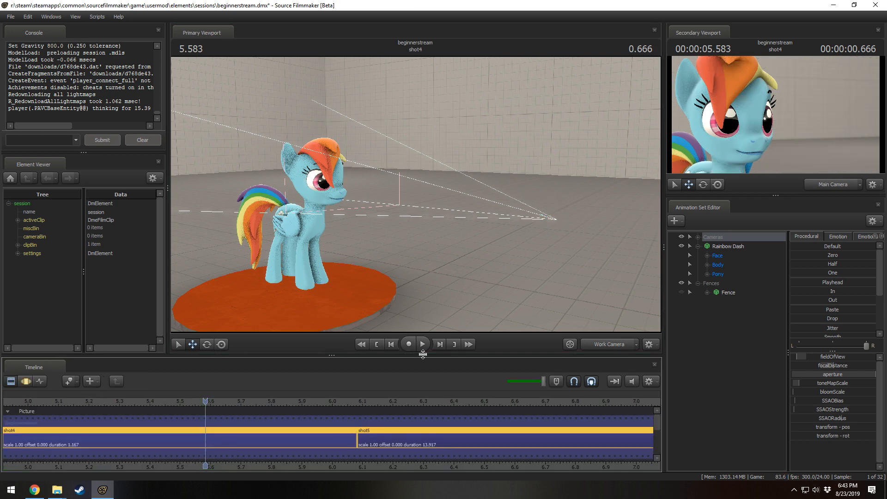
scroll(368, 451, "down", 10)
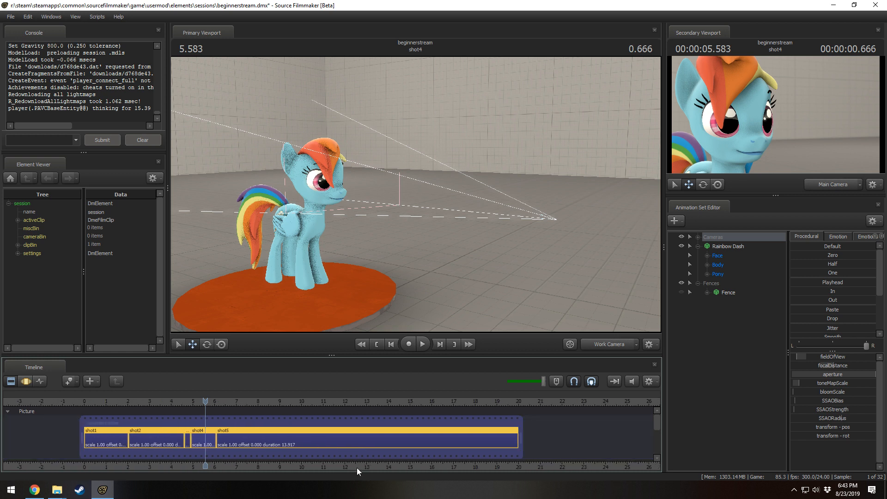
left_click(235, 400)
left_click(236, 433)
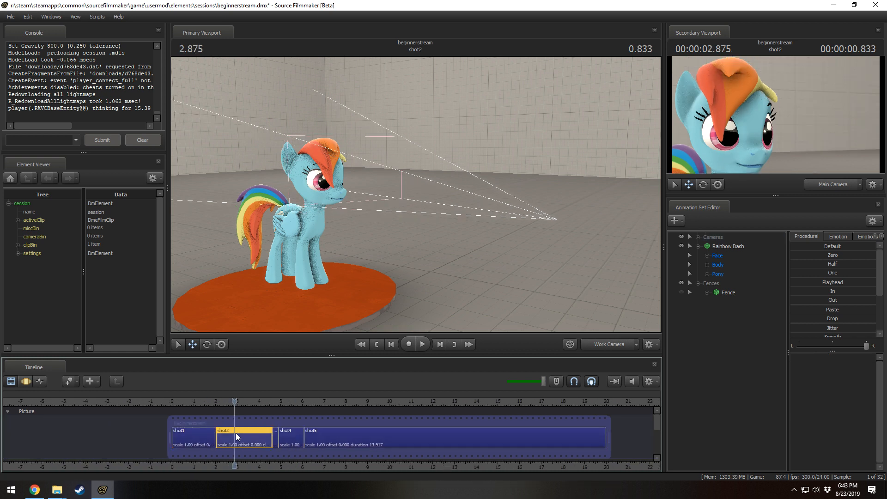
double_click(261, 441)
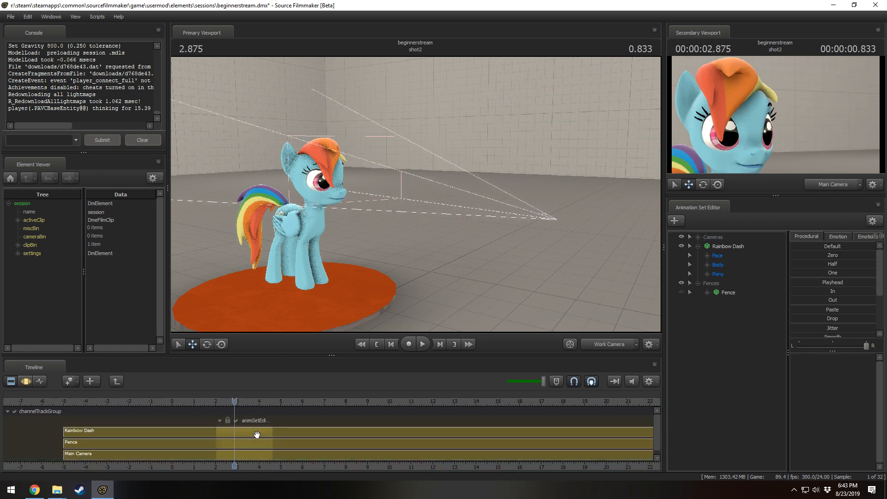
scroll(294, 431, "down", 4)
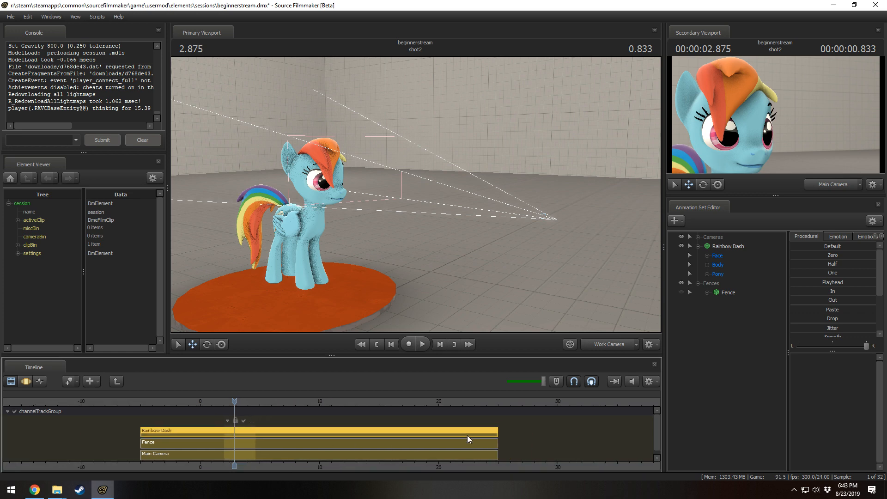
left_click_drag(497, 430, 238, 427)
- Select Rainbow Dash in the Motion Editor with a time selection ramping in from about 2.6 to 4.0 seconds, and activate the rotate manipulator
key("F3")
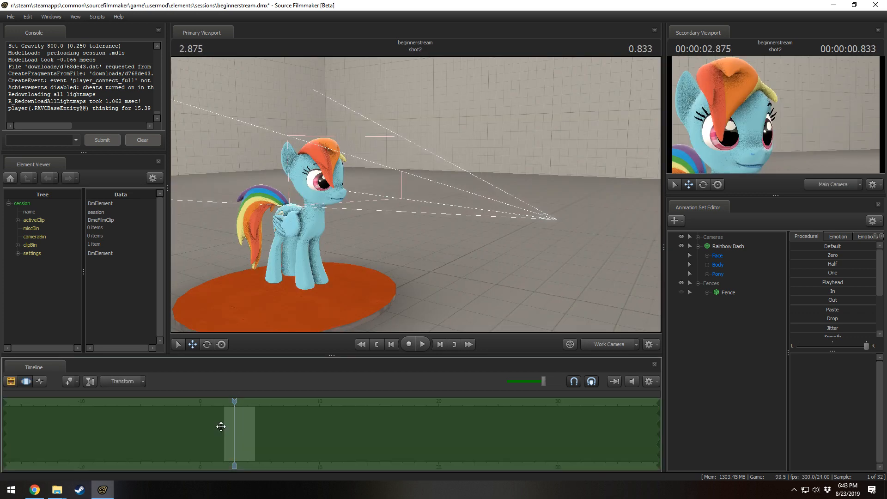
scroll(246, 426, "up", 10)
scroll(250, 429, "up", 2)
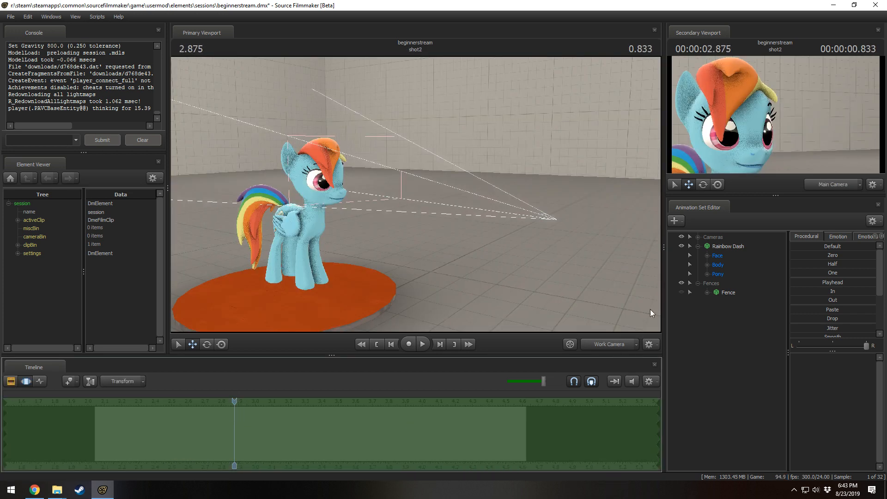
left_click(735, 246)
left_click_drag(210, 423, 478, 420)
left_click_drag(353, 429, 841, 411)
left_click_drag(396, 434, 229, 429)
key("e")
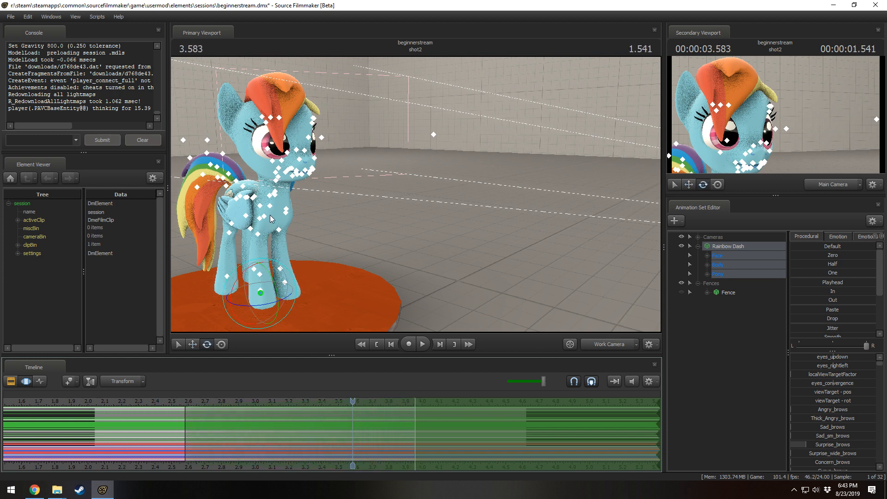
- Rotate Rainbow Dash's RightShoulder and LeftShoulder together so both front legs are raised forward
left_click(266, 215, "ctrl")
left_click(284, 215, "ctrl")
left_click_drag(304, 210, 194, 175)
- Play back and scrub through the front leg movement in shot2, shifting the time selection to compare
key("space")
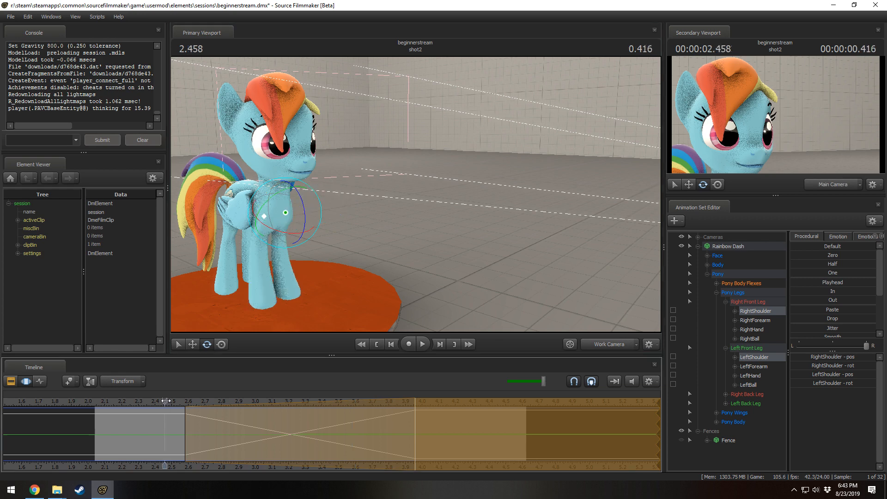
key("space")
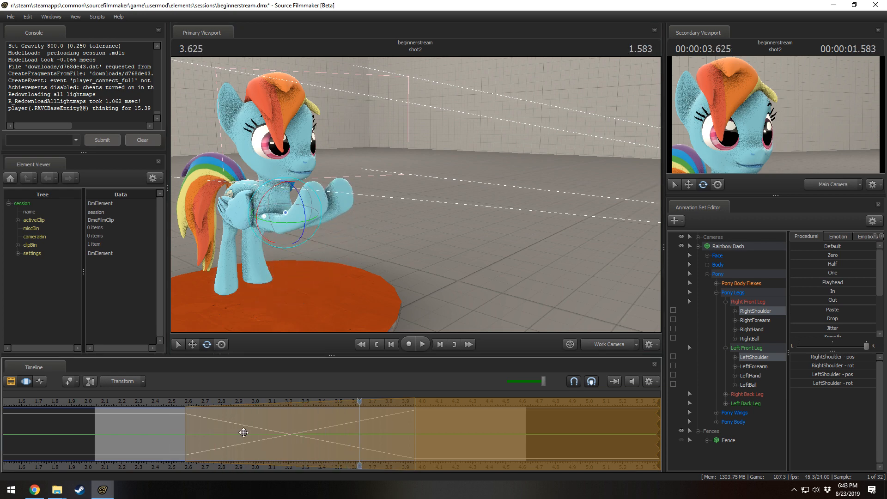
left_click_drag(174, 403, 257, 420)
key("space")
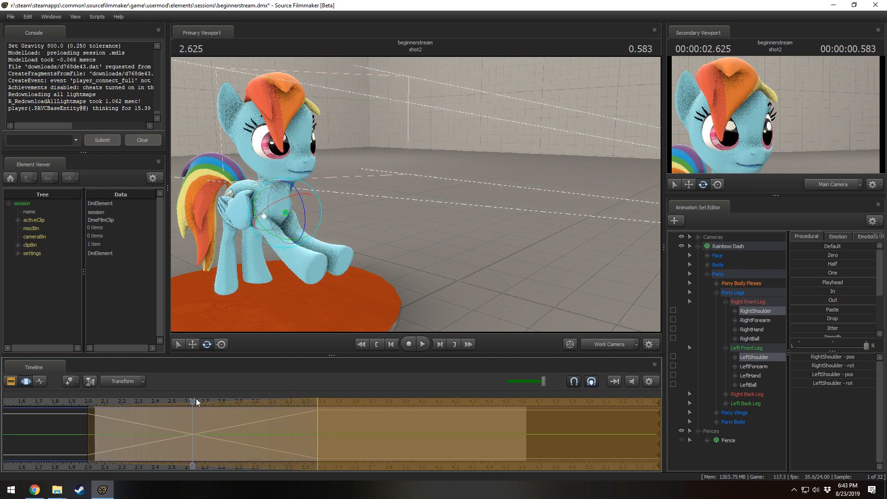
key("space")
left_click_drag(245, 426, 341, 448, "ctrl")
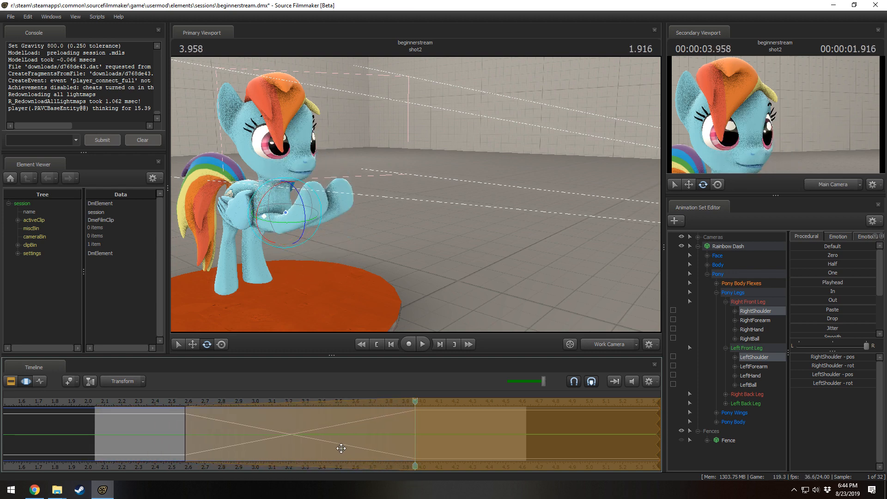
- Leave shot2's animation channel tracks and return to the session's shot-level timeline in the Clip Editor
key("F2")
key("F3")
key("F2")
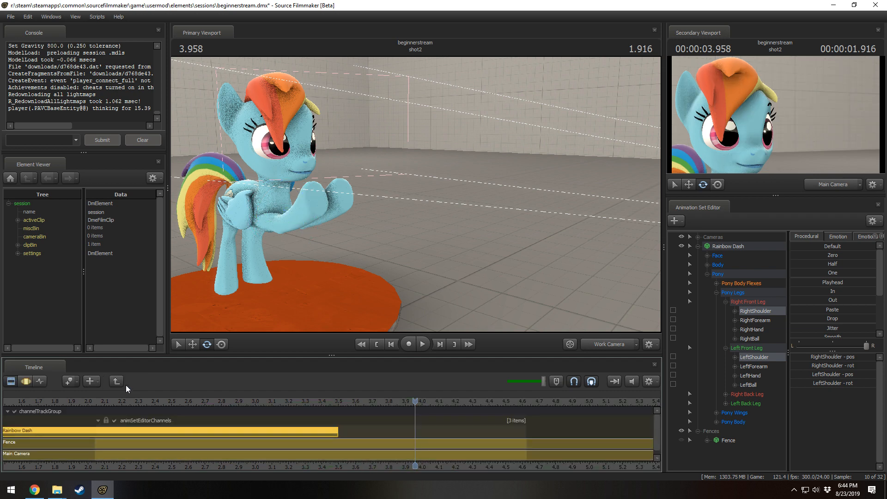
left_click(118, 382)
scroll(186, 432, "down", 4)
scroll(187, 432, "down", 1)
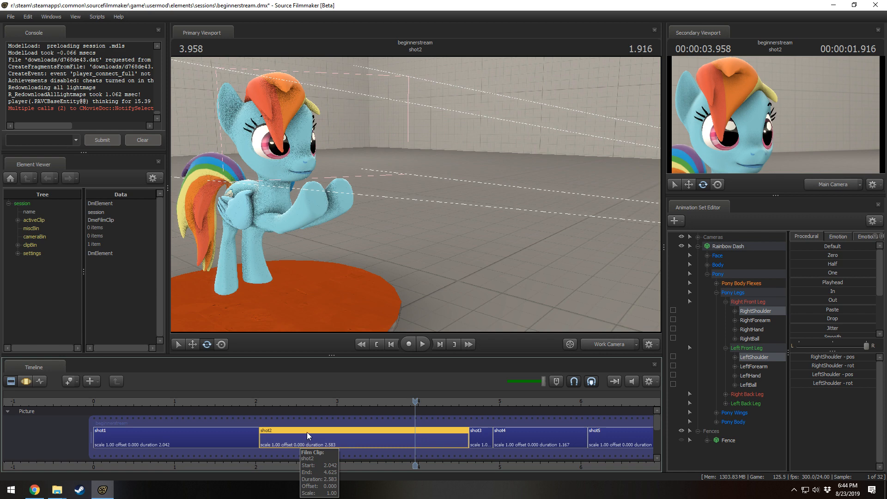
- Examine the front leg animation in the Motion Editor around and beyond the end of Rainbow Dash's shortened clip
key("F3")
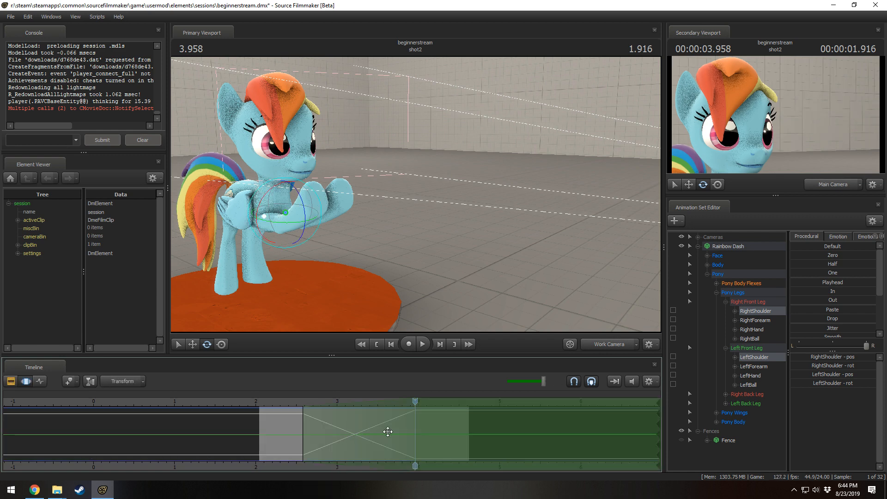
scroll(364, 395, "up", 2)
left_click_drag(217, 403, 409, 430)
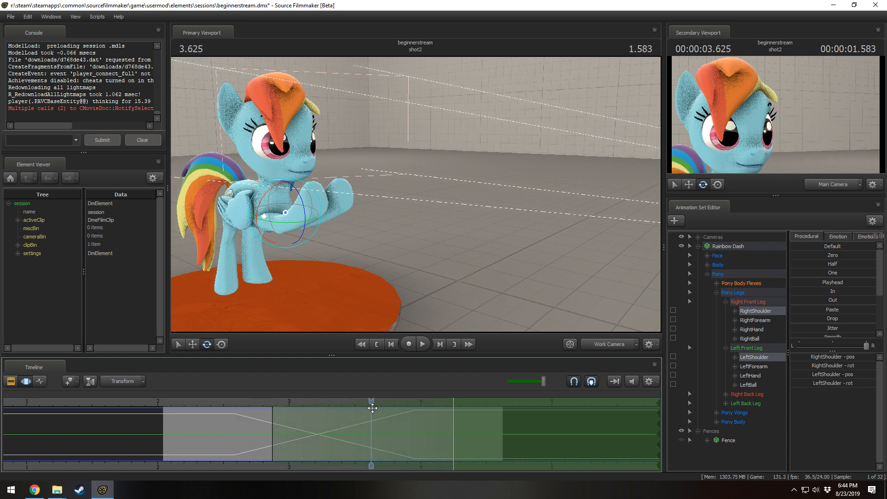
left_click_drag(371, 404, 427, 406)
key("space")
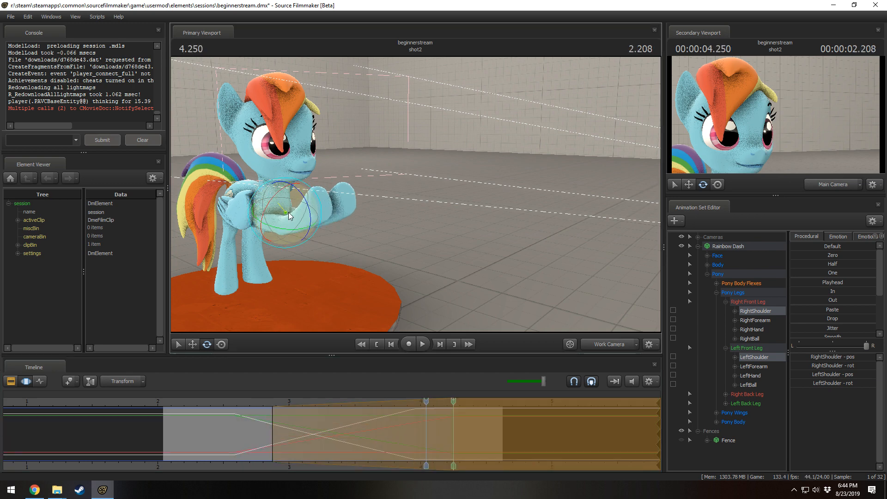
key("space")
left_click_drag(426, 417, 819, 394, "shift")
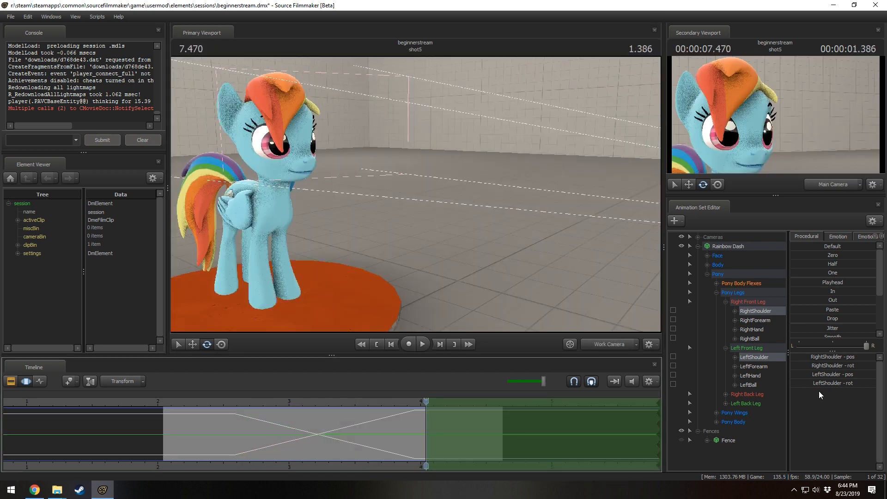
scroll(440, 409, "up", 5, "shift")
left_click_drag(278, 194, 218, 245)
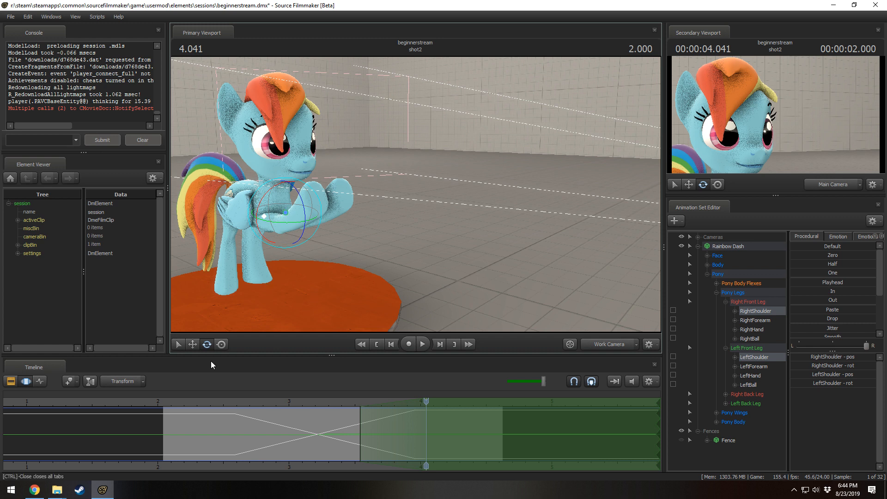
- Copy the Rainbow Dash animation set and paste it as a second animation set in shot2
key("F2")
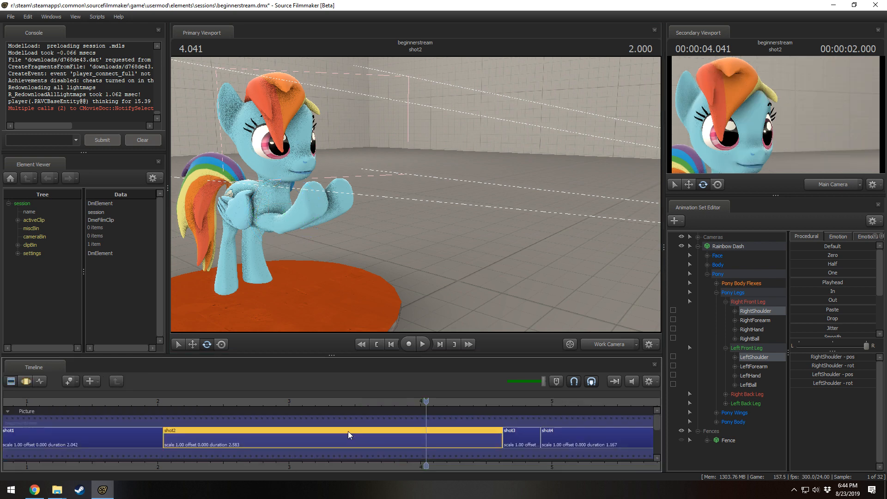
right_click(730, 246)
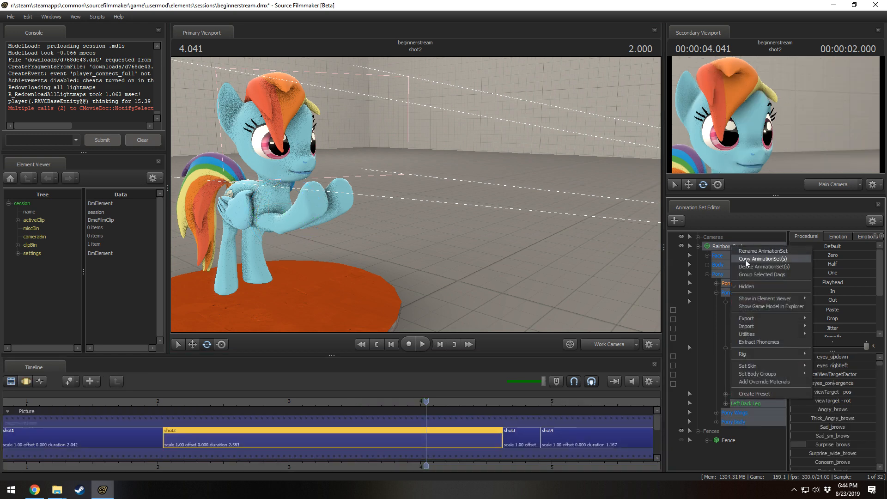
left_click(744, 259)
left_click(698, 246)
right_click(720, 297)
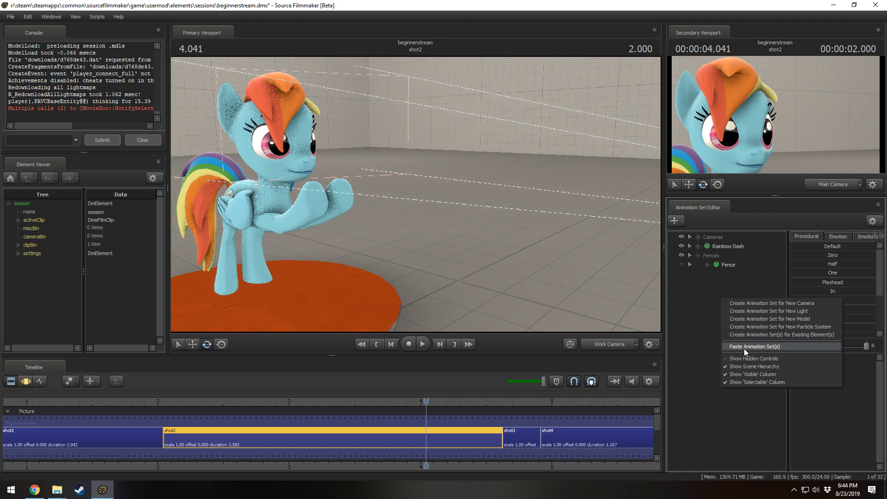
left_click(743, 348)
- Delete the original Rainbow Dash animation set, and undo both the deletion and the pasted copy
right_click(727, 246)
left_click(743, 268)
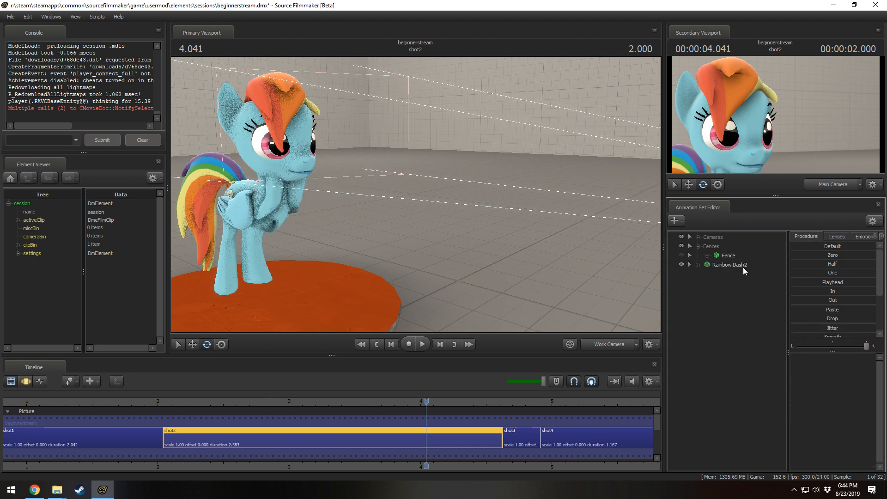
left_click(729, 264)
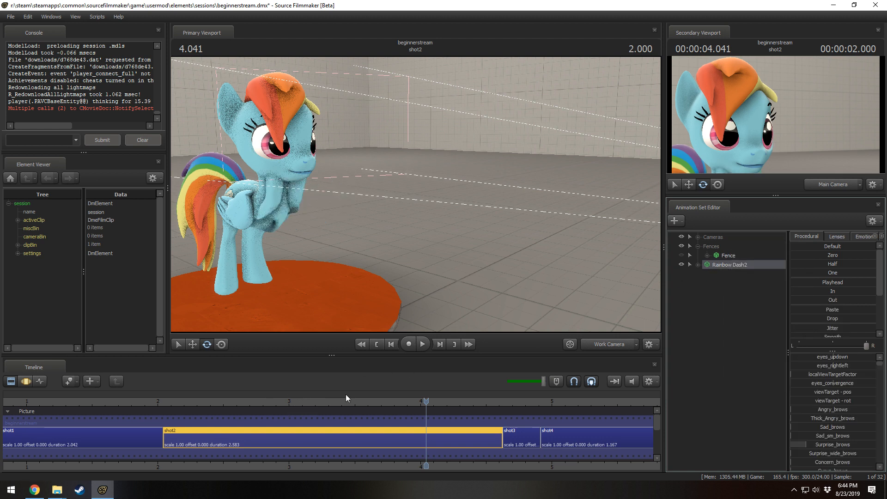
key("ctrl+z")
key("ctrl+z")
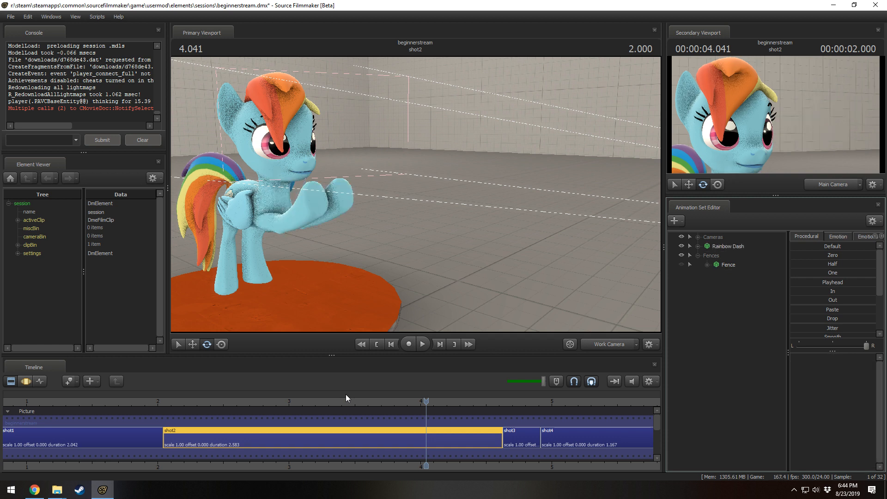
- Enter shot2 with an enlarged timeline and extend Rainbow Dash's animation clip well past the end of the shot
double_click(305, 434)
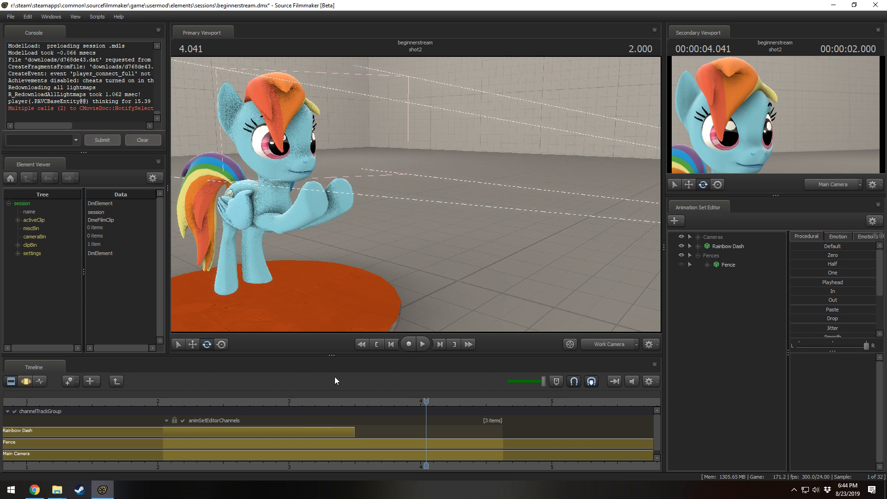
left_click_drag(356, 355, 356, 306)
scroll(358, 382, "down", 4)
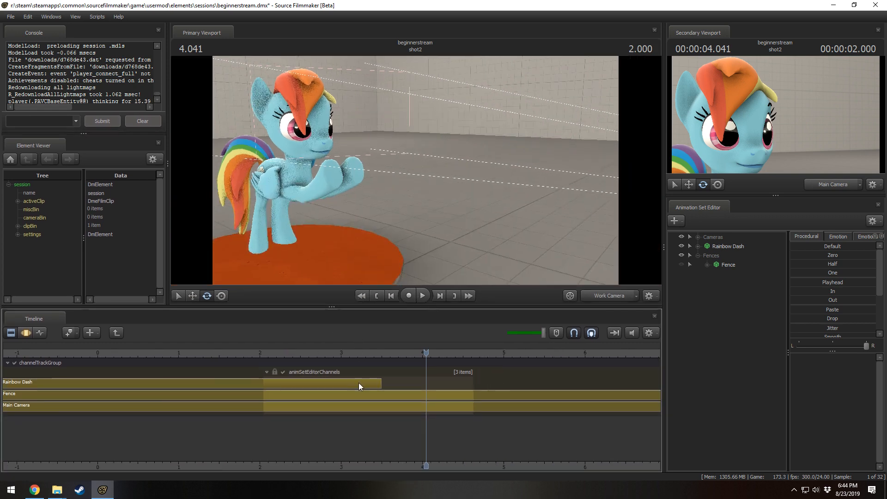
left_click(370, 387)
scroll(372, 384, "down", 1)
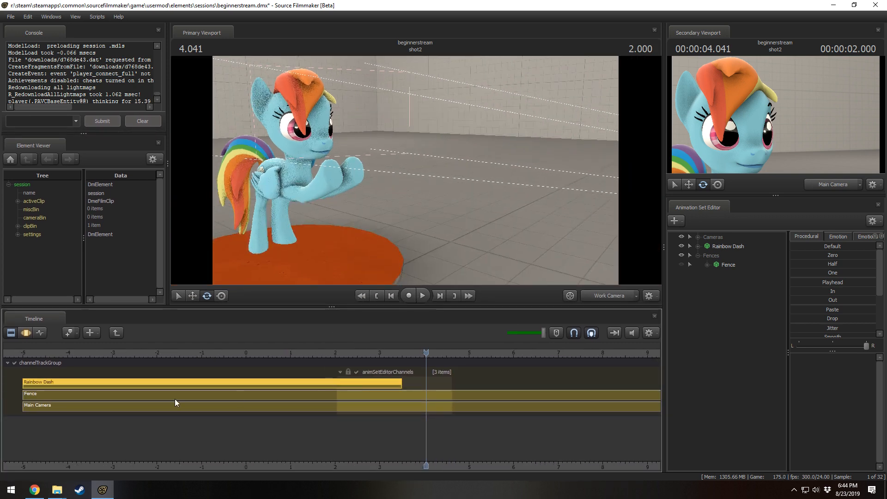
left_click_drag(401, 385, 471, 401)
- Play shot2 from about 3.25 seconds to check Rainbow Dash's leg movement
left_click(392, 353)
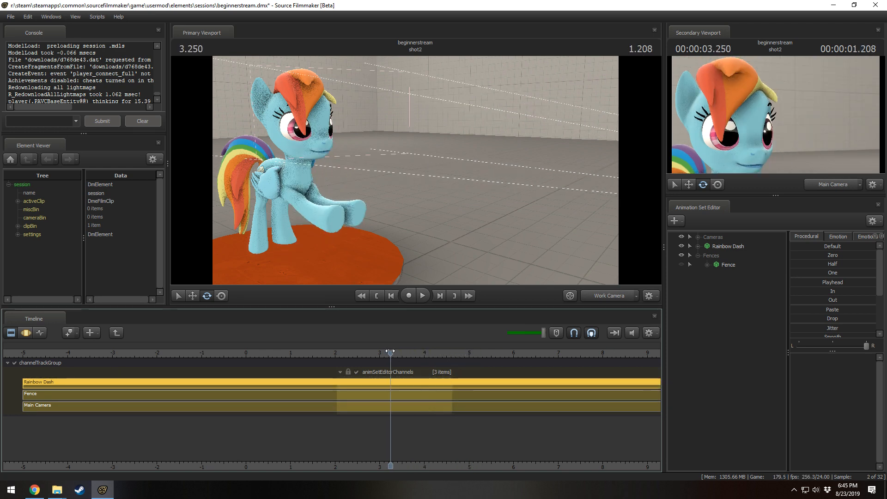
key("space")
key("space")
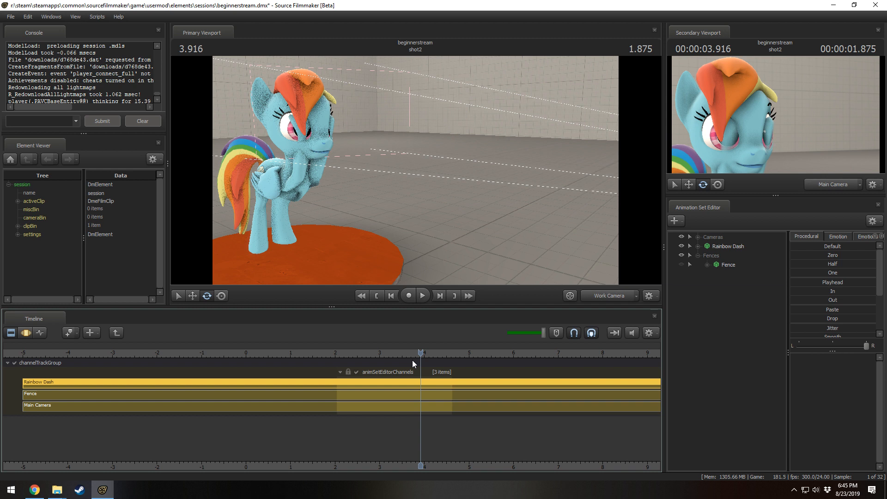
- Compare the extent of Rainbow Dash's clip in shot2 with the time range shown in the Motion Editor
scroll(414, 358, "down", 10)
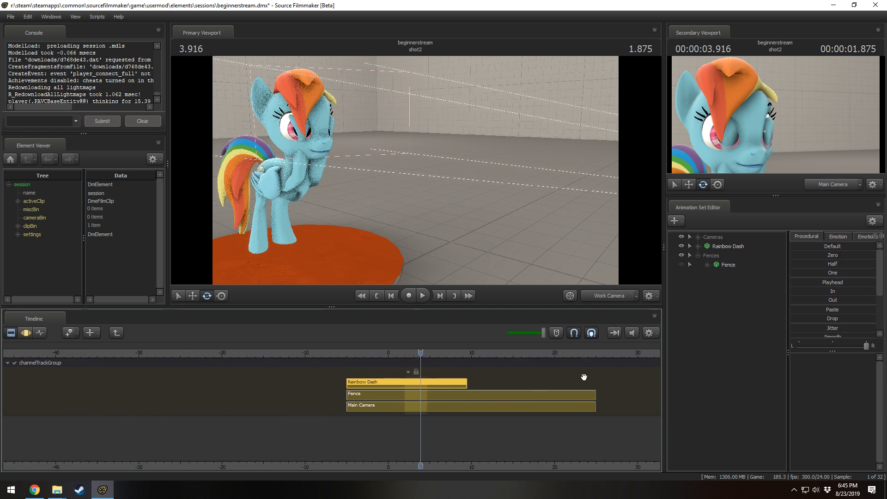
key("F3")
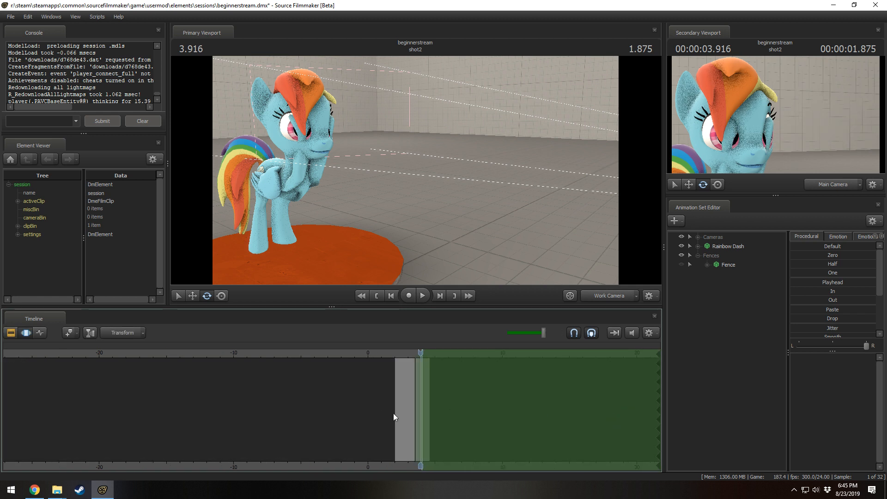
scroll(395, 409, "up", 7)
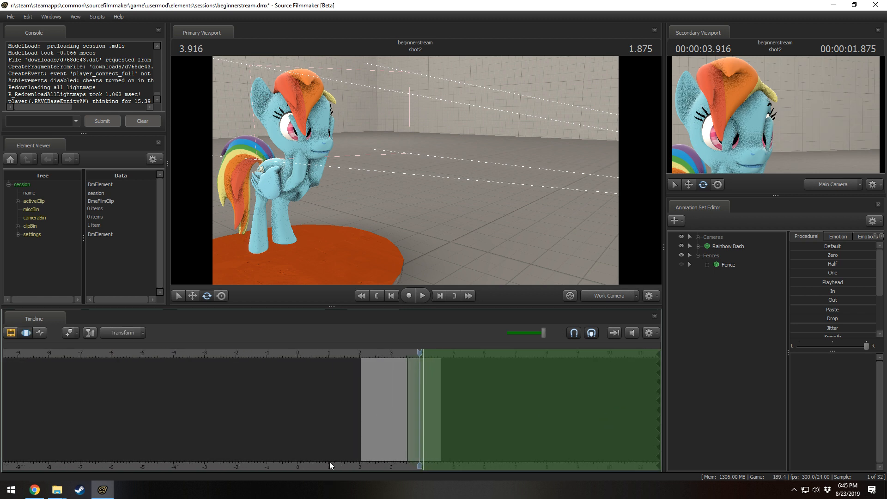
middle_click_drag(329, 461, 214, 411)
key("F2")
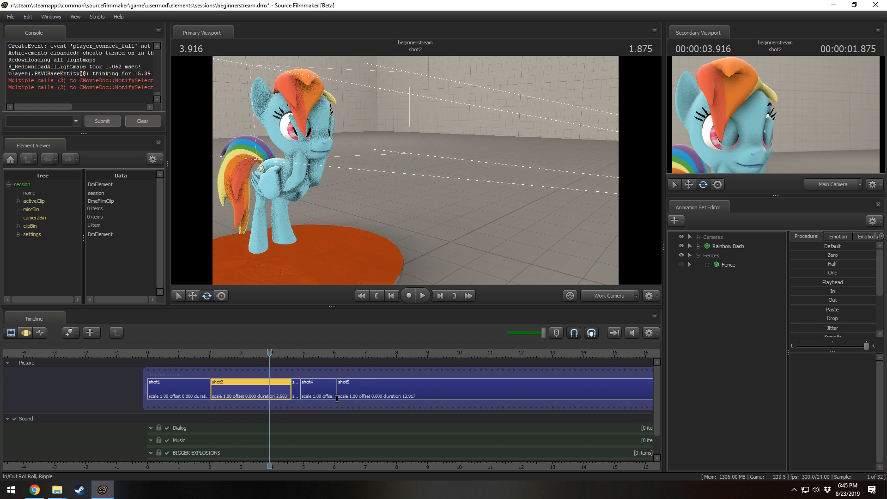
- Enter shot2 and enlarge the primary viewport to give more room around Rainbow Dash
double_click(260, 394)
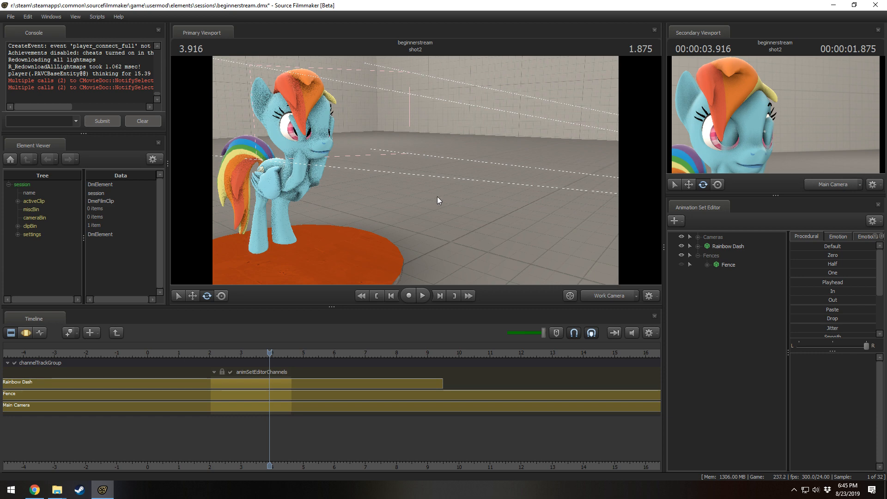
left_click_drag(436, 196, 402, 178)
left_click_drag(413, 306, 416, 354)
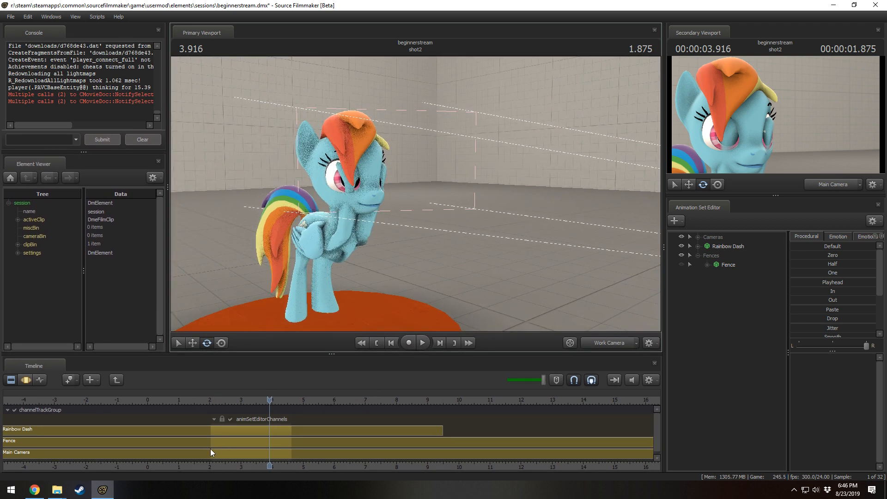
- Extend Rainbow Dash's animation clip to about 5.6 seconds, past the end of shot2, and place the playhead at 3.208
key("F3")
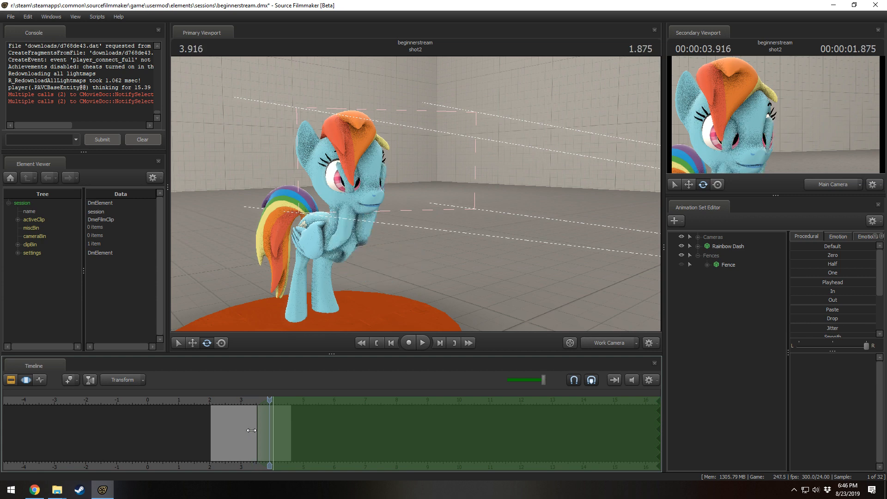
key("F2")
key("F3")
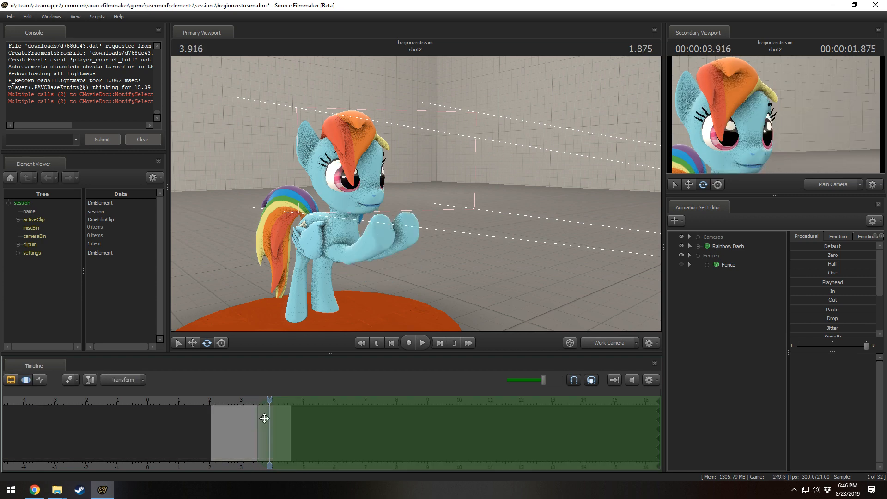
key("F2")
middle_click_drag(256, 429, 321, 442)
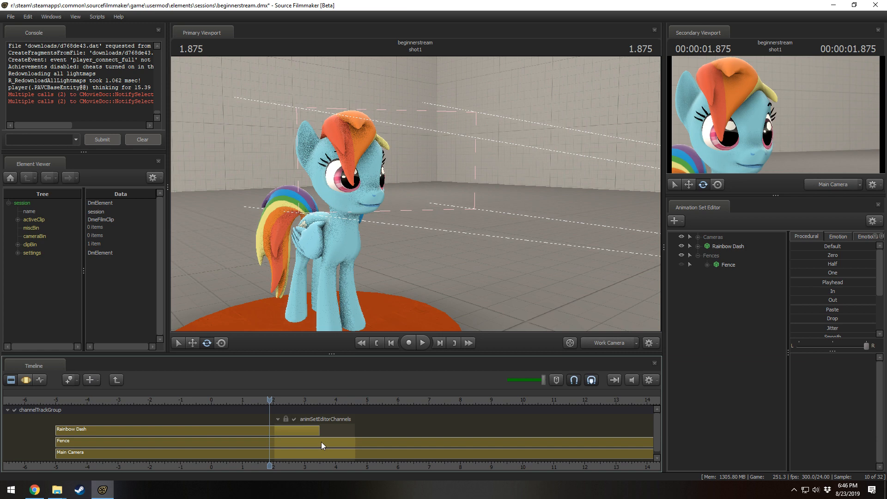
left_click_drag(320, 432, 385, 429)
left_click(311, 400)
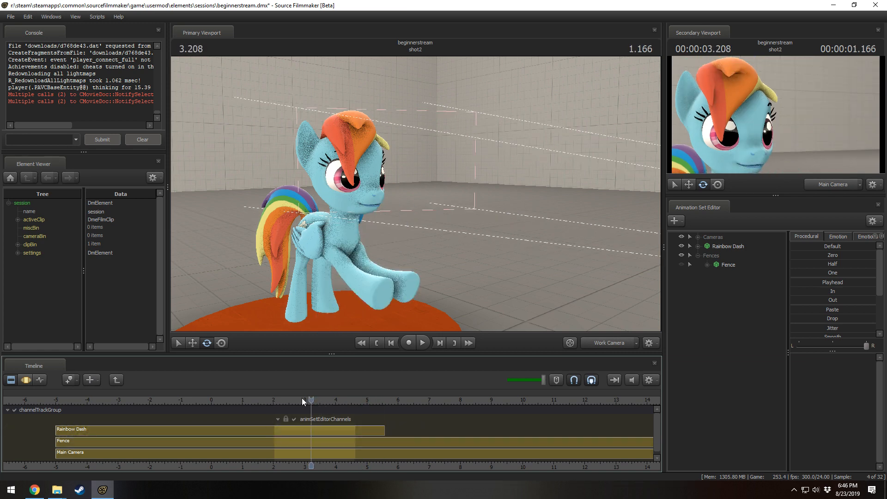
- Select Rainbow Dash in the Motion Editor and reset the pony to its default standing pose
key("F3")
left_click(734, 247)
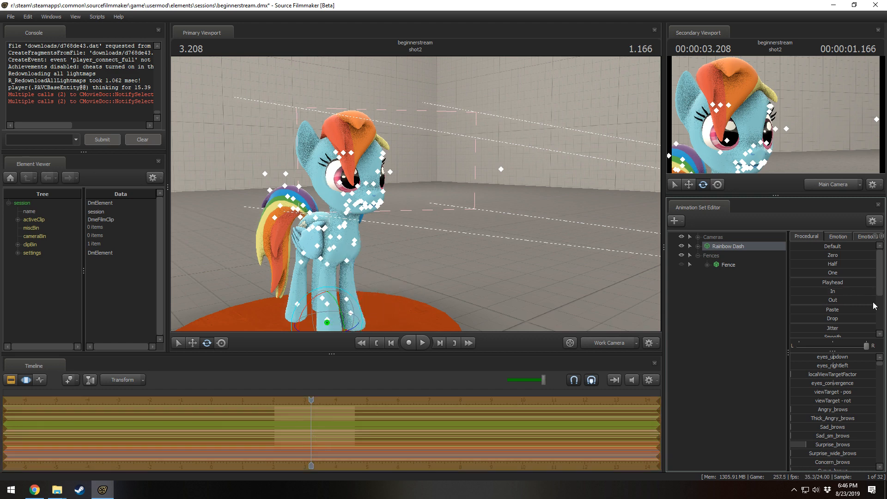
key("ctrl+z")
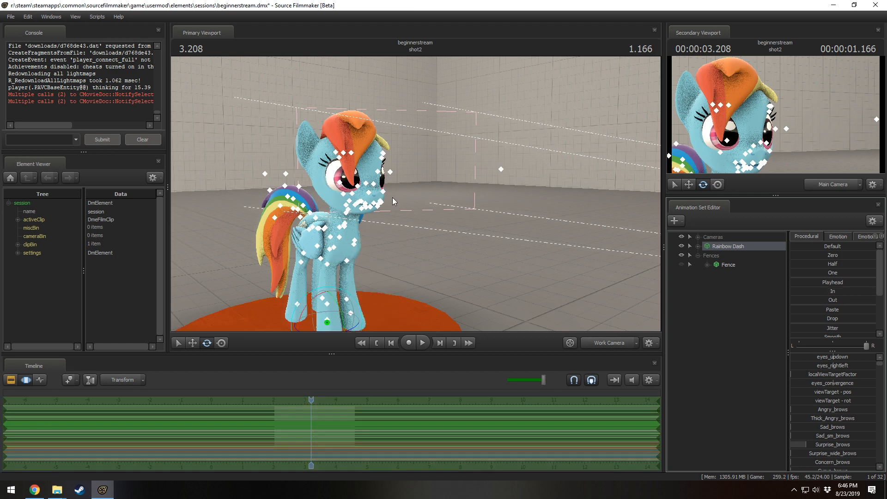
- Open the primary viewport's progressive refinement settings and close them without changes
right_click(442, 166)
left_click(459, 174)
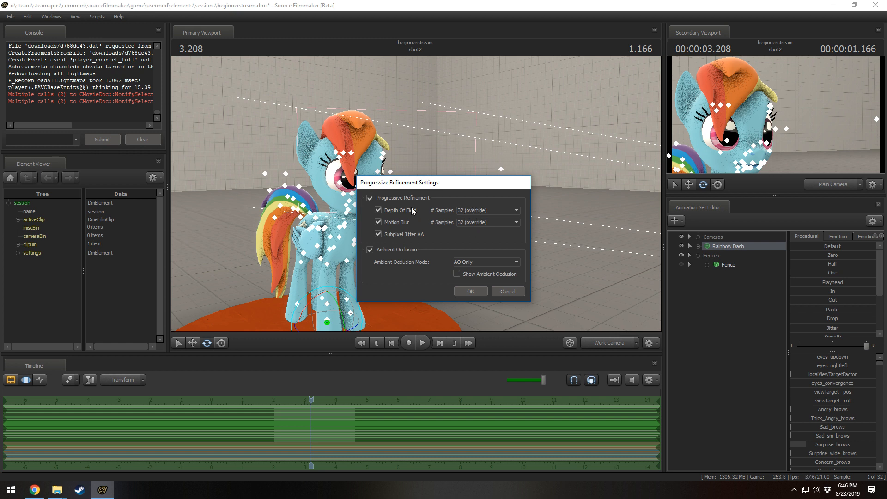
left_click(507, 291)
- Show the Main Camera in the primary viewport and go from shot2 back up to the movie-level timeline
left_click(606, 344)
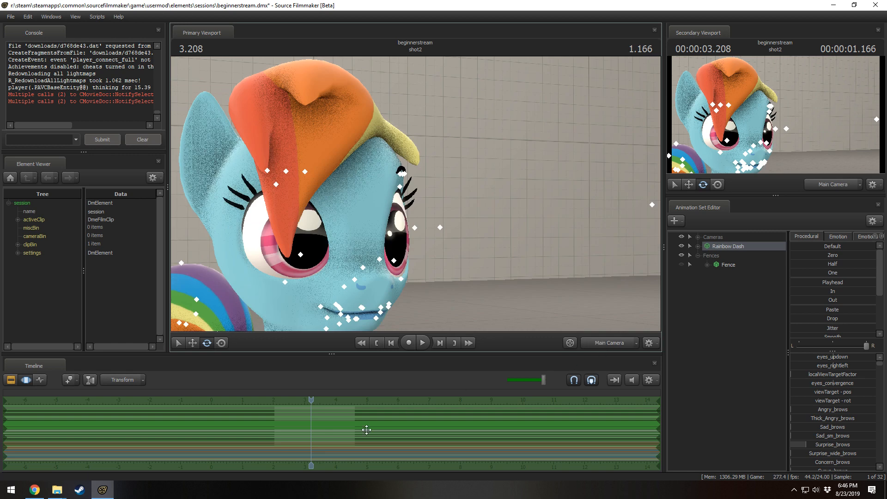
key("F2")
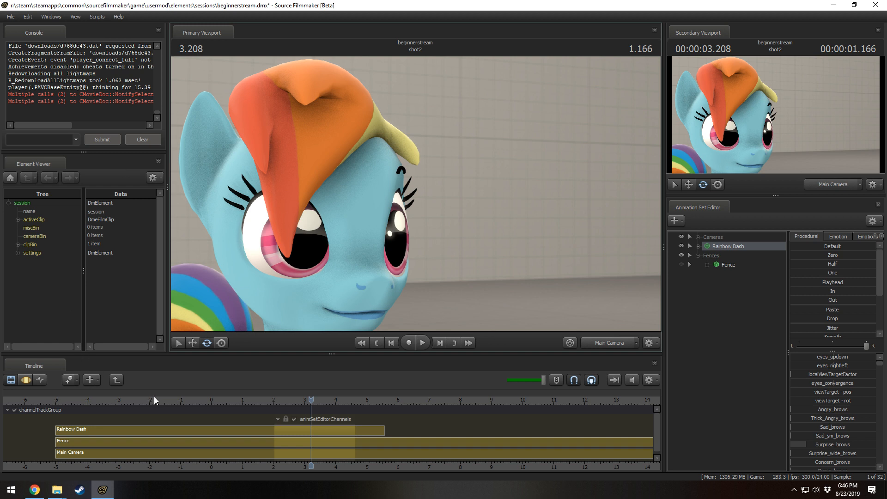
left_click(116, 380)
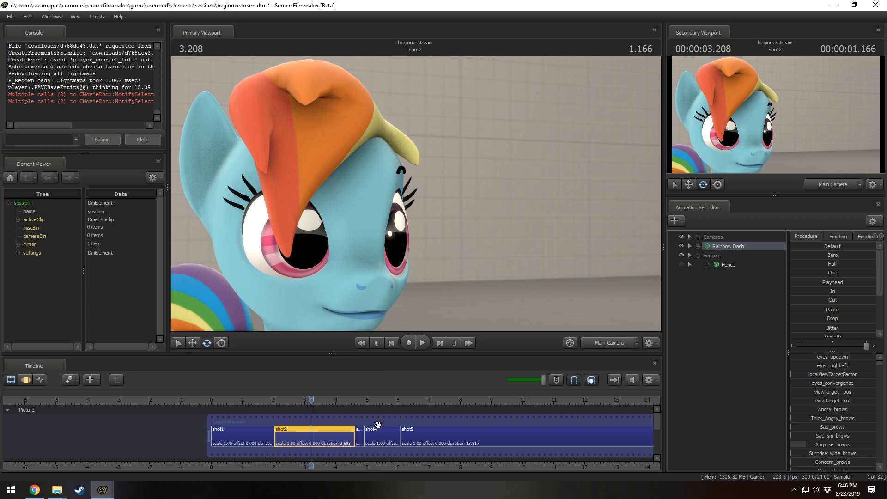
- Turn lighting off in the primary viewport and turn it back on
right_click(450, 186)
left_click(470, 212)
right_click(444, 203)
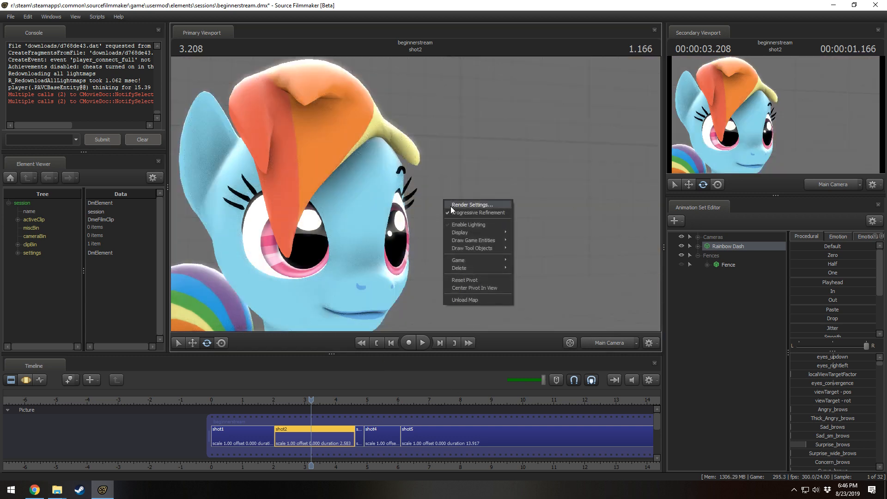
left_click(466, 221)
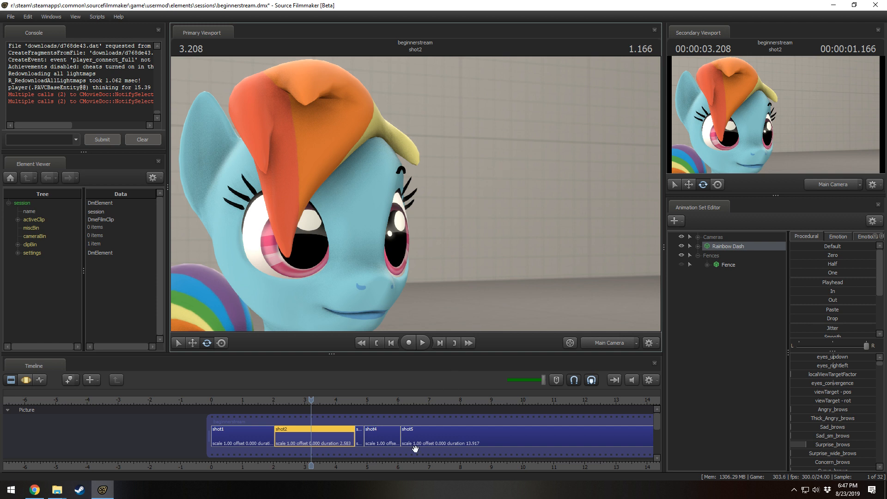
left_click_drag(421, 465, 300, 460)
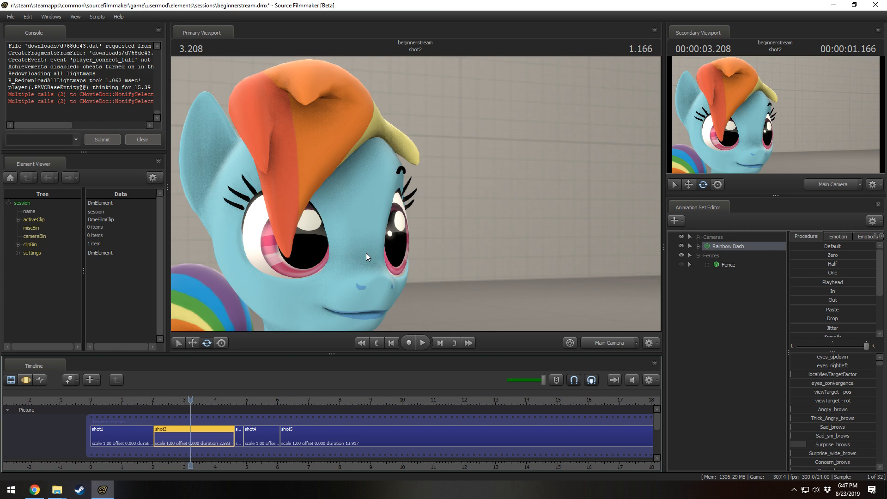
- Play Rainbow Flying through Ponyville.mp4 from the Videos folder in VLC, close the player and return to Source Filmmaker
left_click(57, 489)
left_click(221, 443)
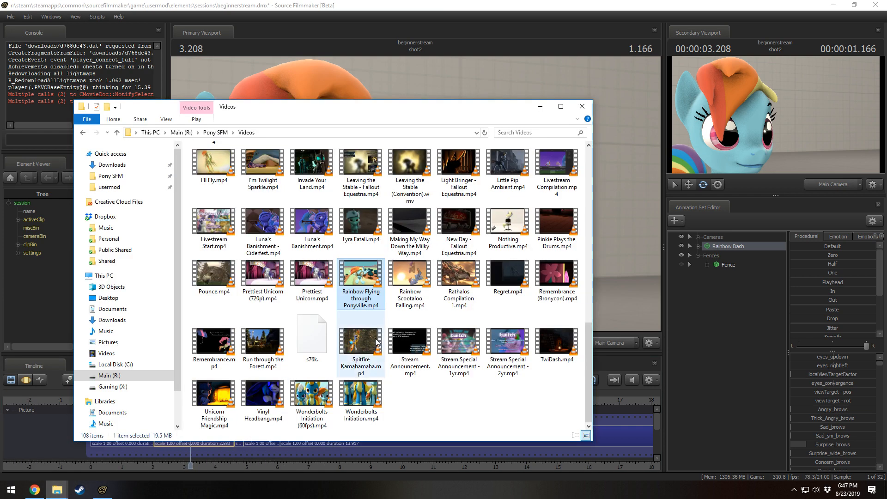
double_click(370, 288)
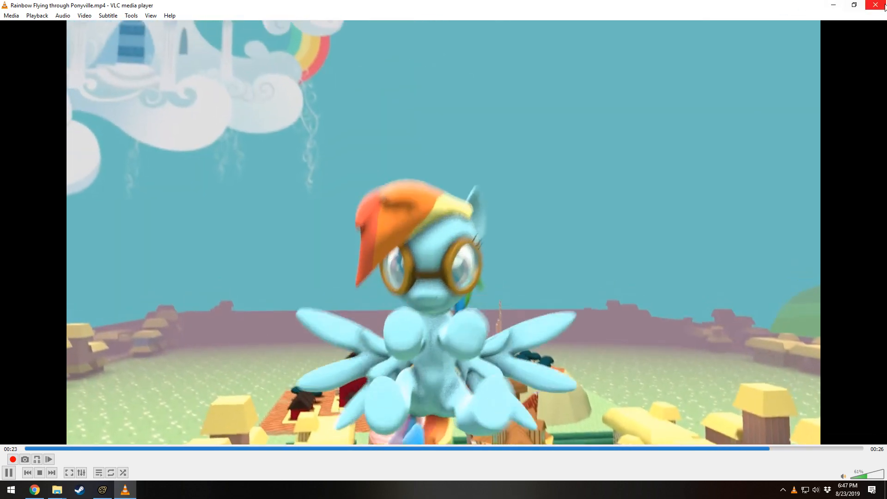
left_click(876, 5)
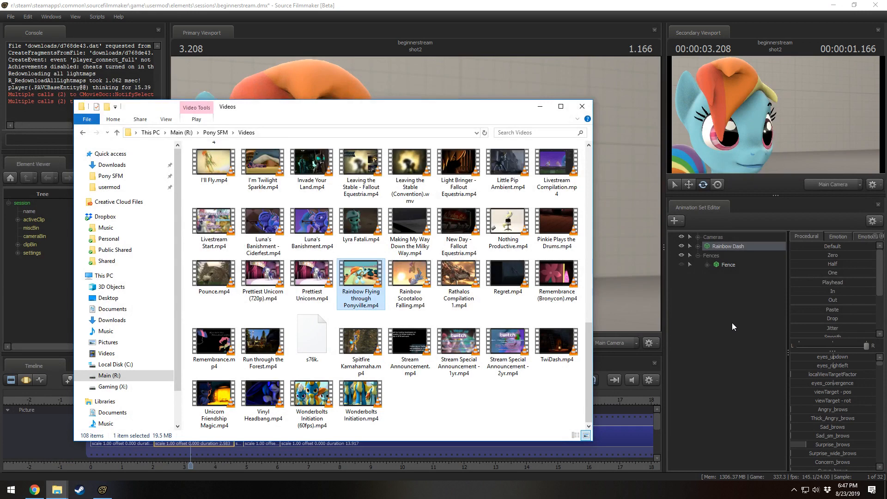
left_click(731, 326)
- Try to move the Main Camera through the viewport in timeline mode, and switch to the Motion Editor
left_click(498, 247)
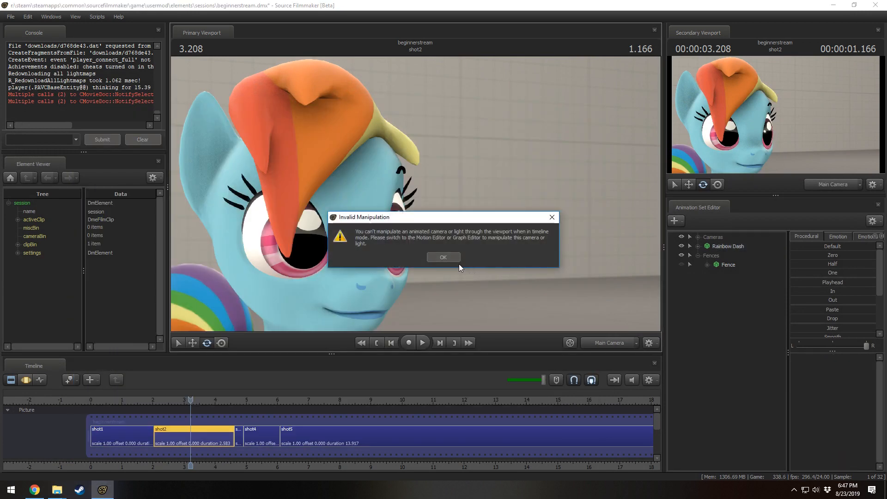
left_click(442, 256)
key("F3")
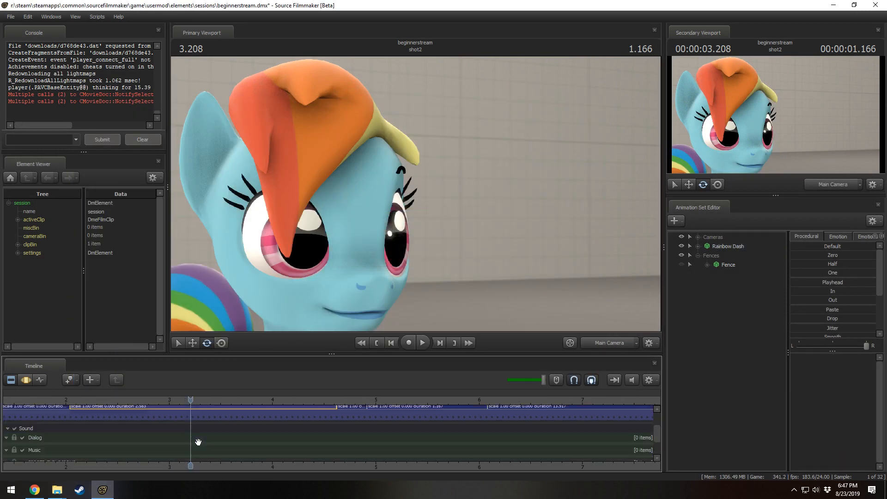
key("F2")
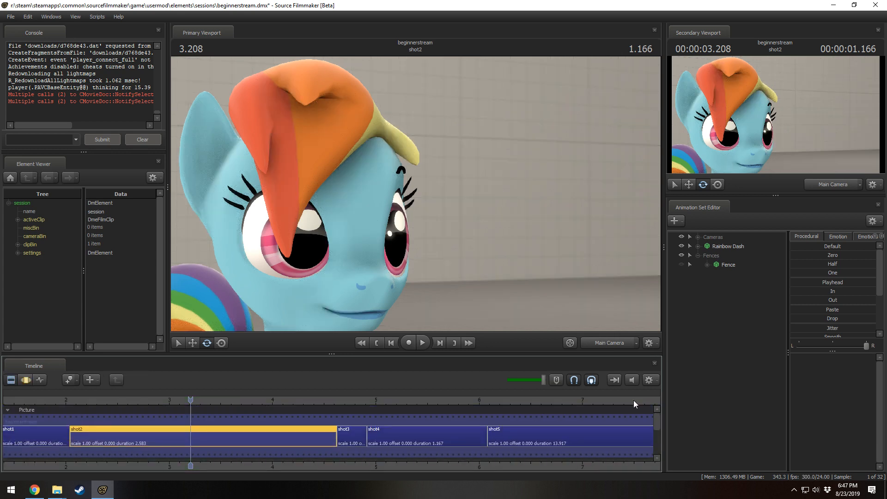
key("F3")
scroll(230, 444, "down", 3)
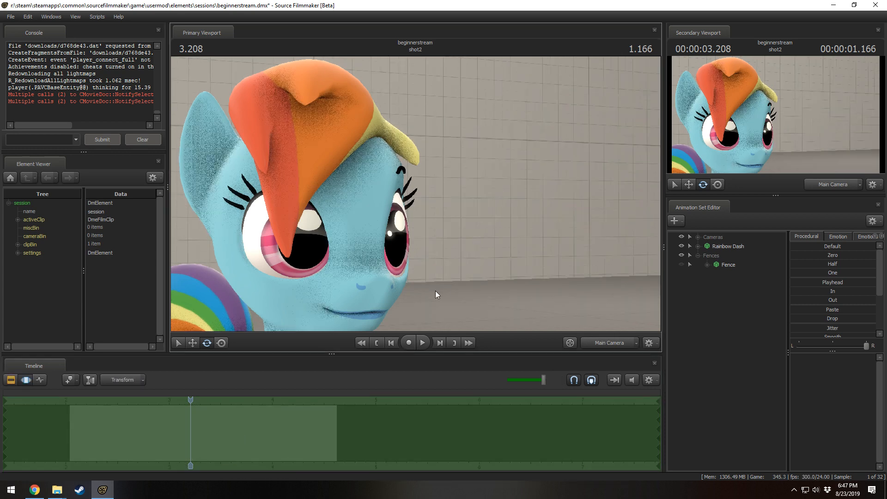
- Expand Rainbow Dash's Body controls and open the animation import from the Head control
left_click(707, 246)
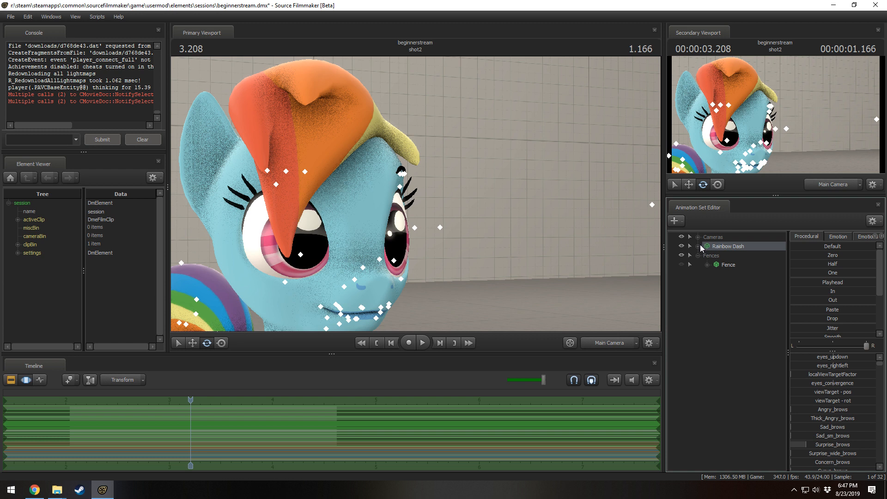
left_click(698, 246)
left_click(706, 264)
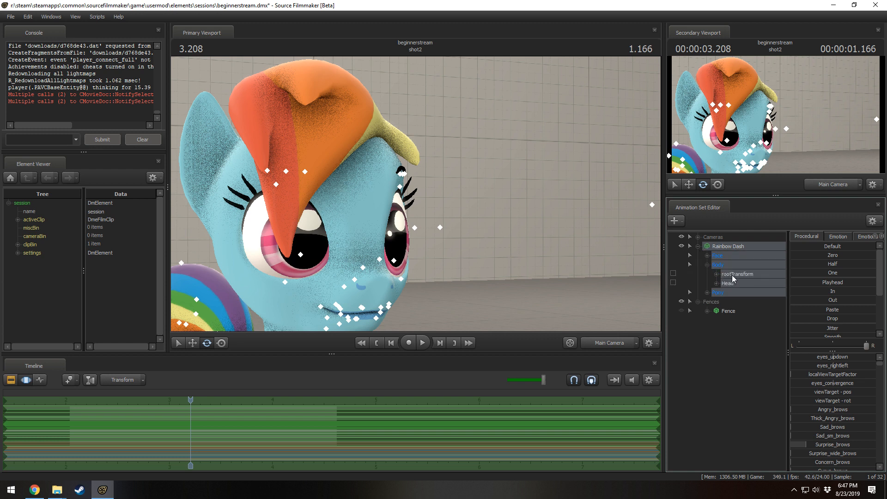
right_click(731, 283)
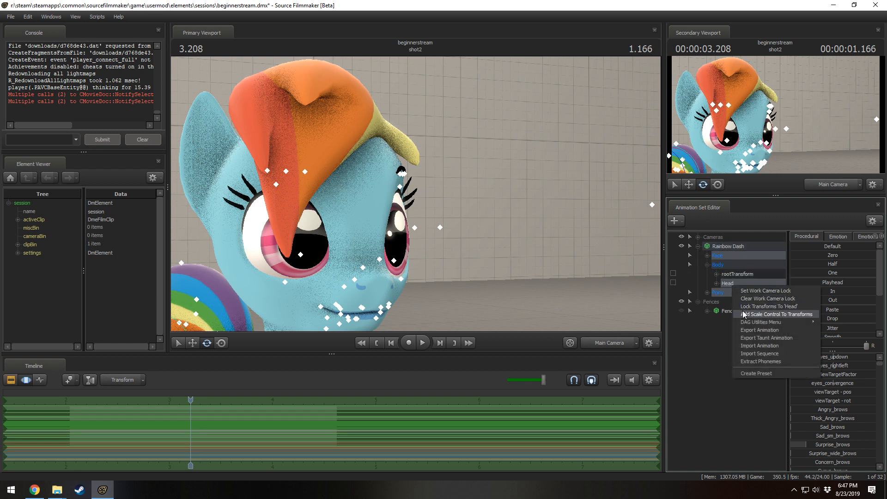
left_click(755, 345)
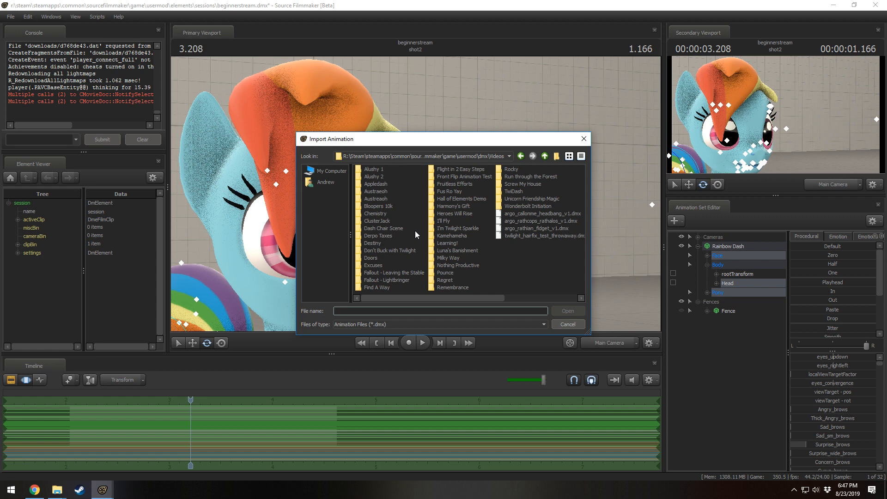
- Import argo_destiny_derpy_v1.dmx from the Destiny folder onto Rainbow Dash, accepting the channel mapping
left_click_drag(401, 296, 462, 297)
left_click(427, 298)
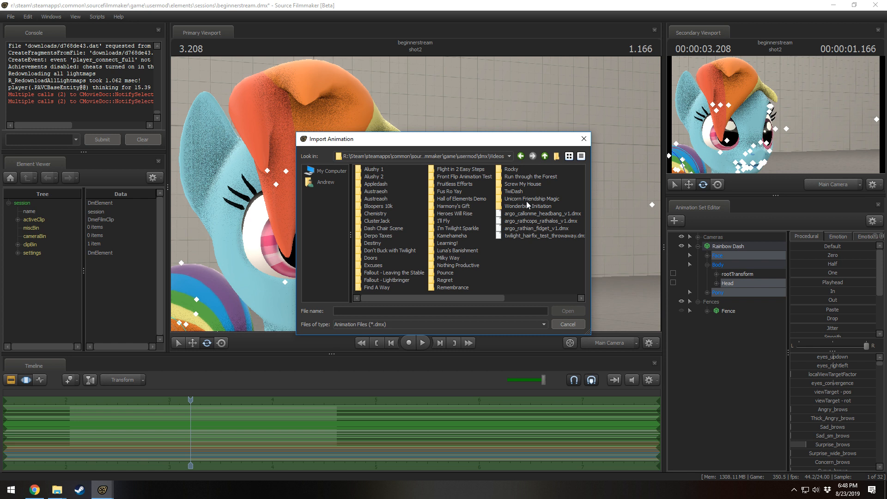
double_click(375, 242)
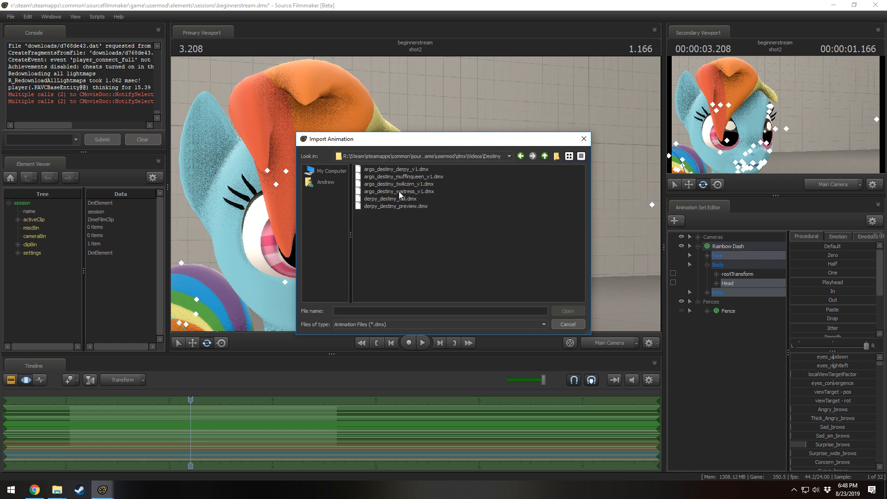
double_click(401, 170)
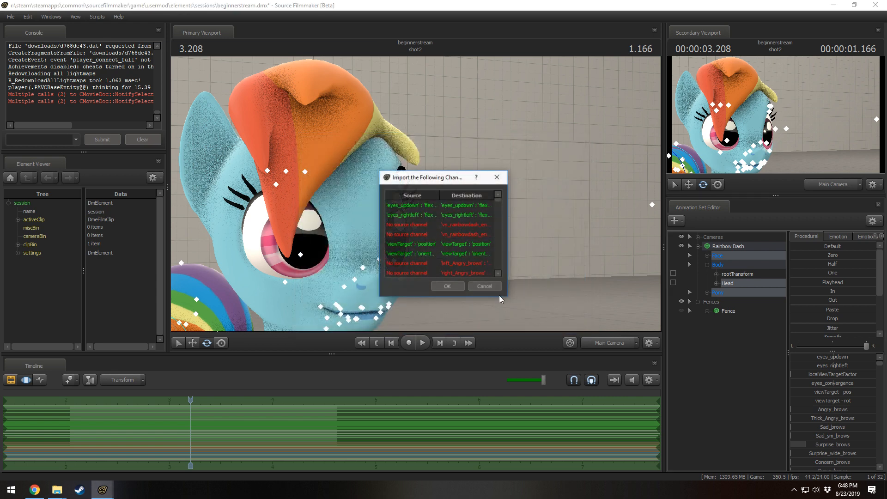
left_click(456, 287)
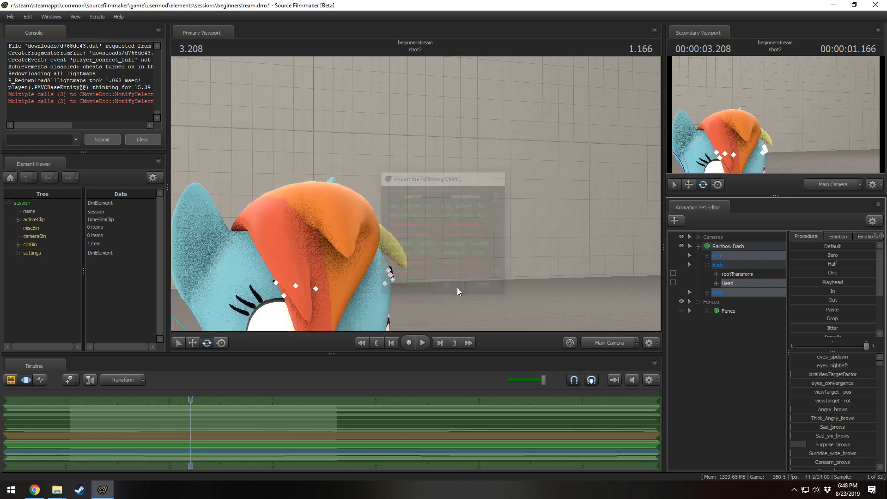
- Switch the primary viewport to the Work Camera and frame Rainbow Dash's whole body in the imported animation
left_click(591, 345)
left_click_drag(231, 147, 208, 208)
key("s")
scroll(327, 414, "down", 16)
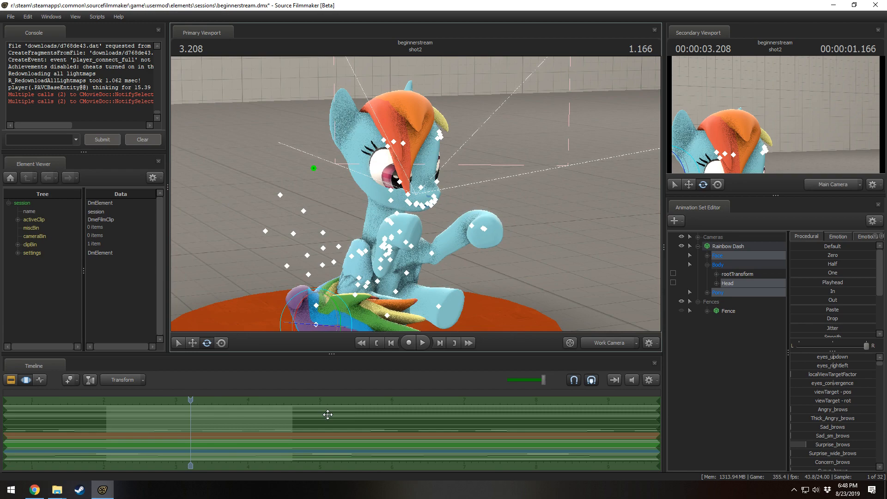
- Slide Rainbow Dash's imported animation earlier in the Motion Editor so its movement falls within shot2
scroll(335, 436, "down", 3)
left_click_drag(501, 445, 275, 449)
scroll(240, 451, "up", 4)
key("F2")
scroll(210, 442, "up", 4)
key("F3")
scroll(207, 434, "up", 3)
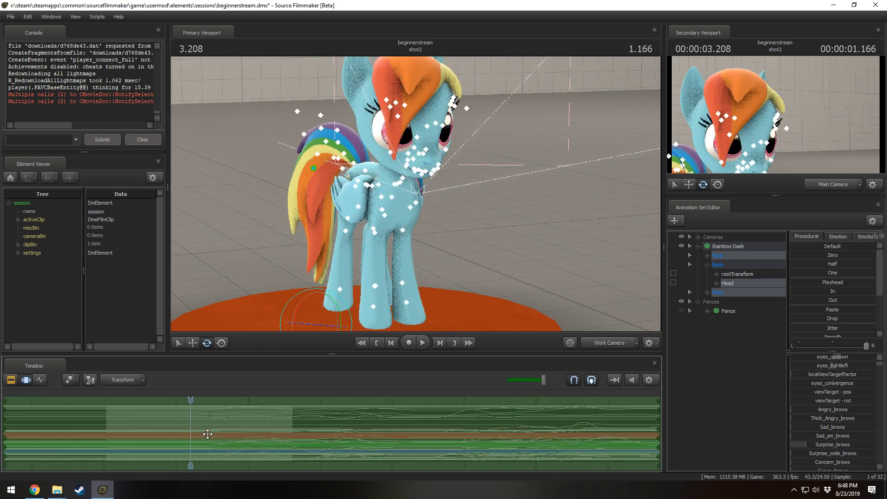
left_click_drag(206, 434, 246, 440)
key("ctrl+z")
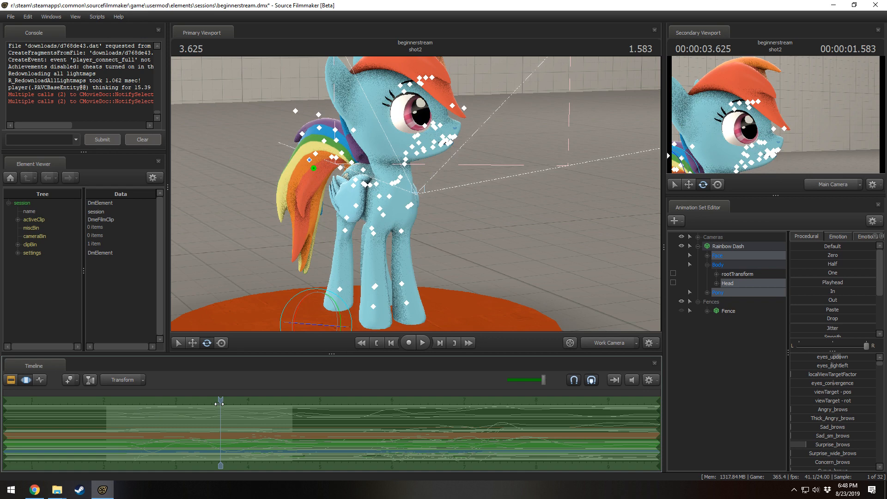
- Play back Rainbow Dash's animation in shot2 several times and return the playhead to the start of the shot
left_click_drag(220, 401, 118, 409)
key("space")
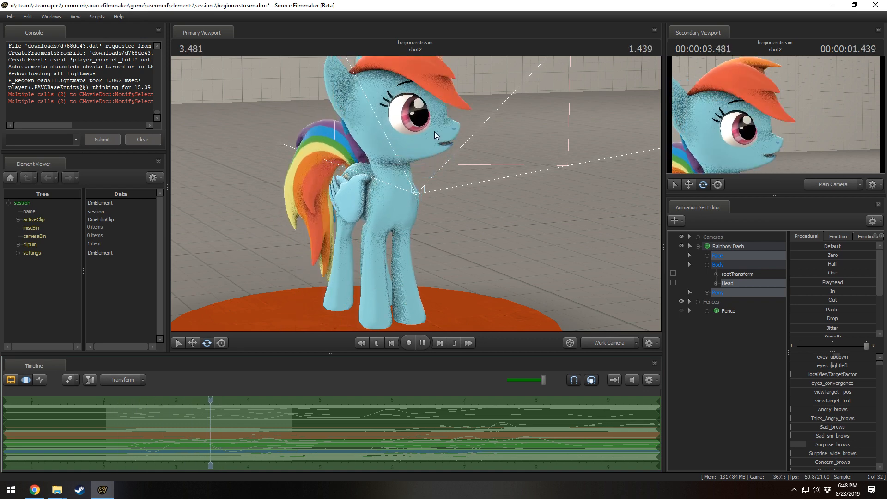
key("space")
left_click_drag(257, 404, 121, 404)
key("space")
key("space")
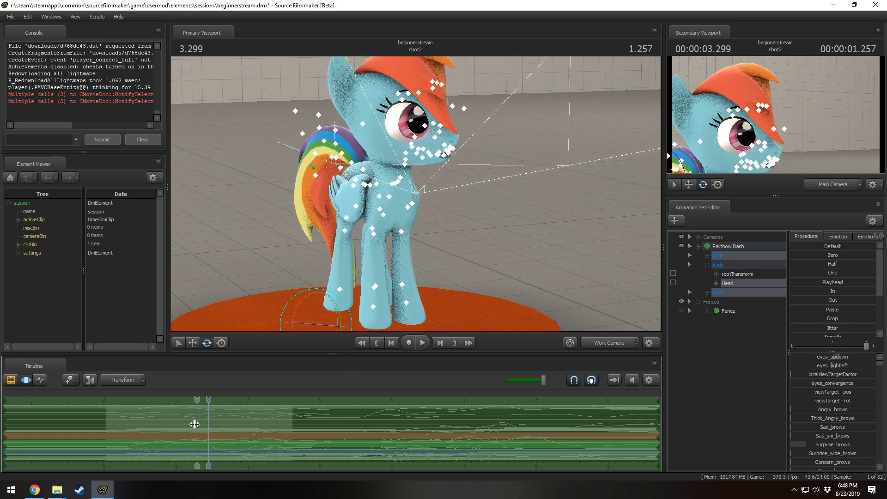
left_click(164, 413, "shift")
key("space")
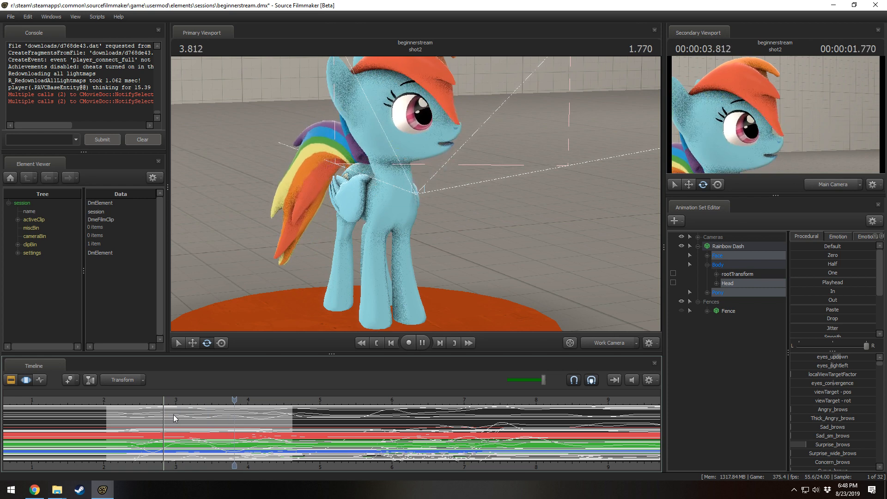
key("space")
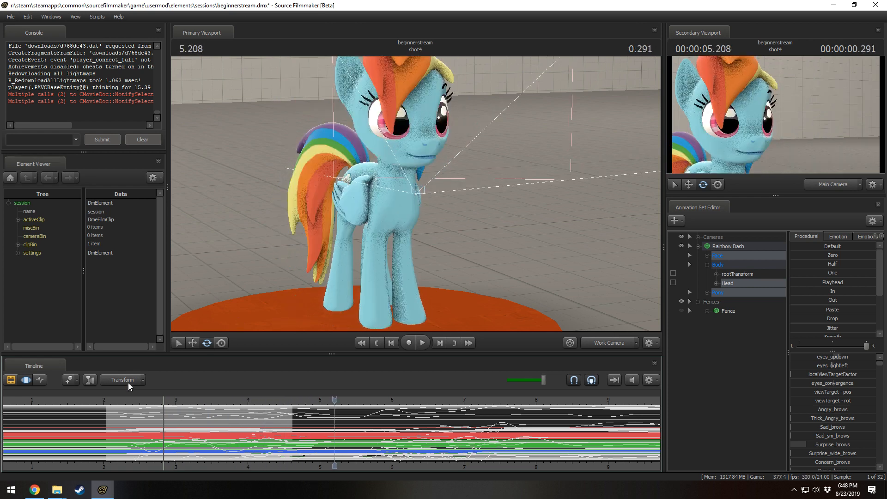
left_click(115, 400)
right_click(731, 248)
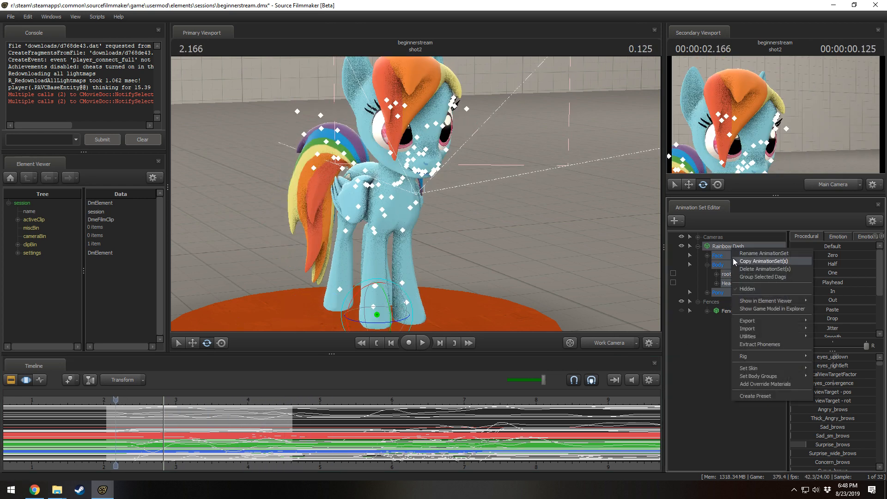
mouse_move(752, 337)
left_click(699, 323)
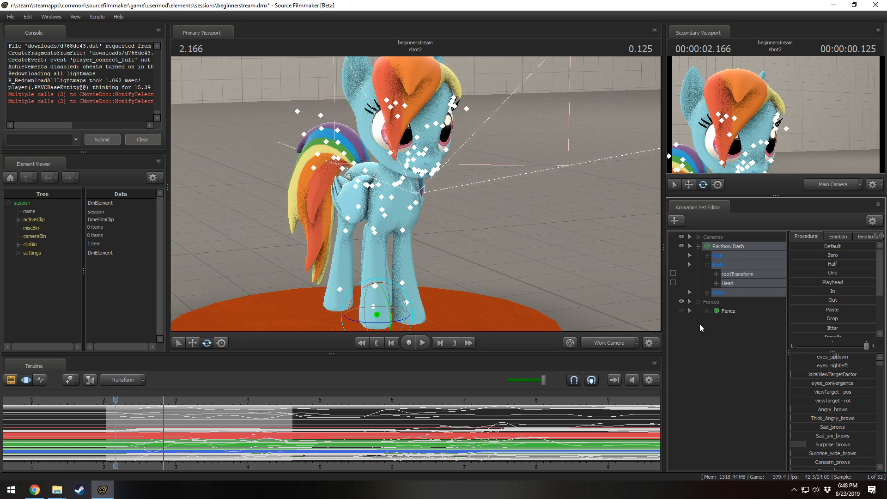
- Replay Rainbow Dash's animation in shot2 with her controls deselected, restarting from about 3.3 seconds
key("space")
left_click(200, 399)
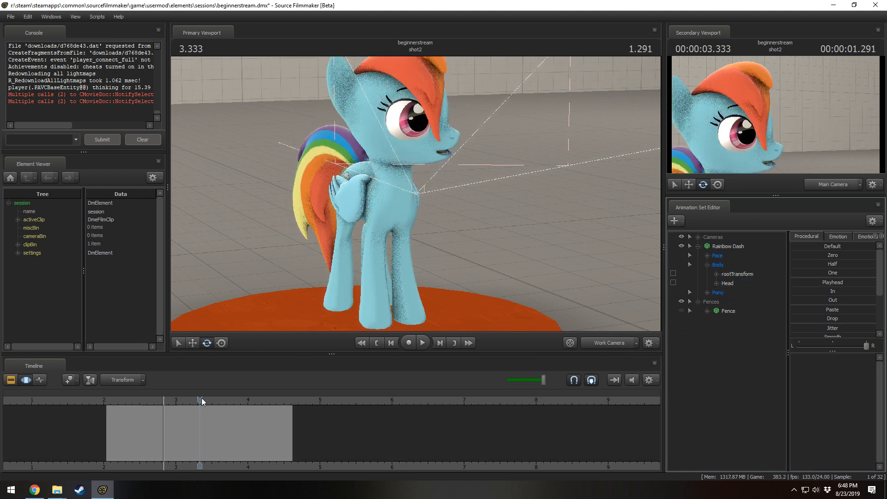
key("space")
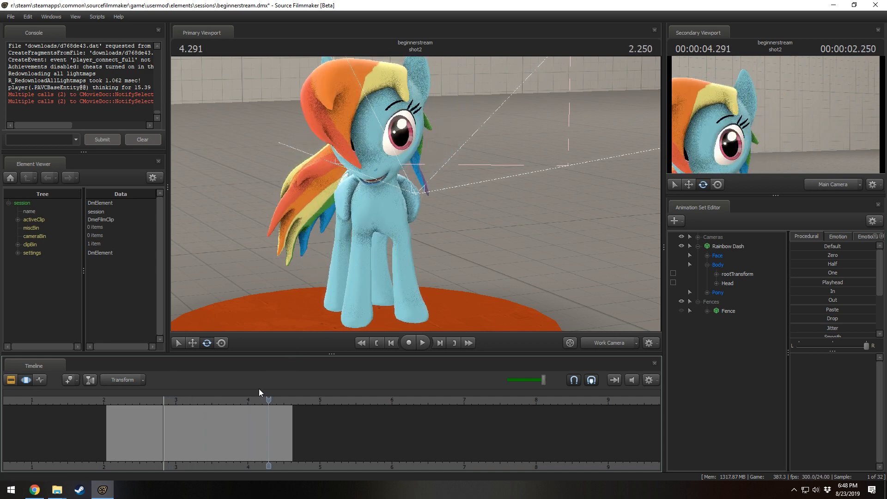
key("space")
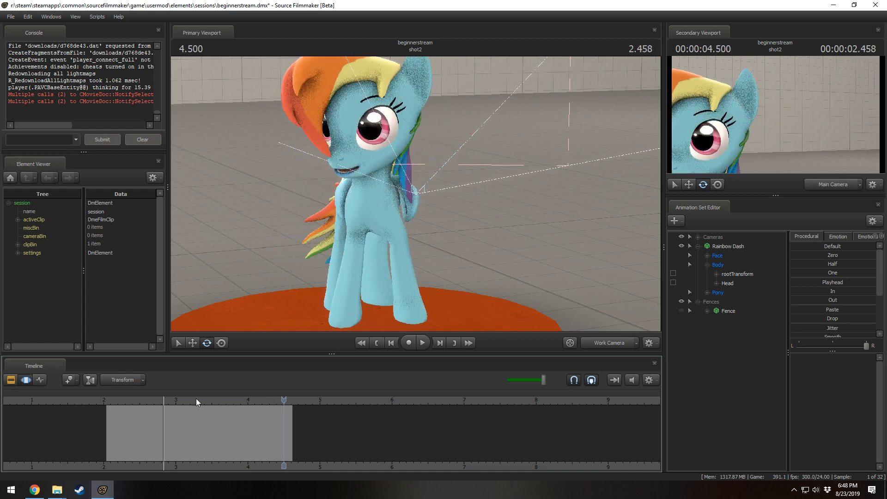
mouse_move(196, 398)
left_mouse_down()
mouse_move(156, 400)
mouse_move(201, 402)
left_mouse_up()
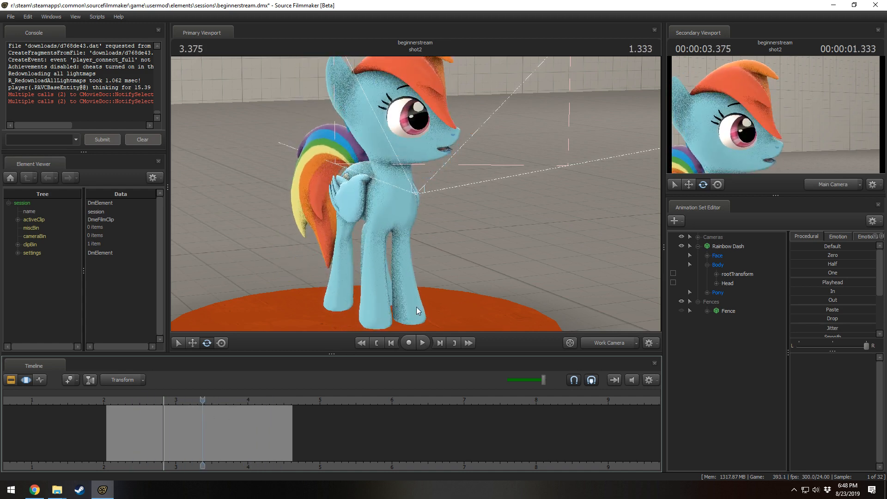
- Create an animation set for a new model in shot2, filtering for fluttershy and loading vn_fluttershy.mdl
key("F2")
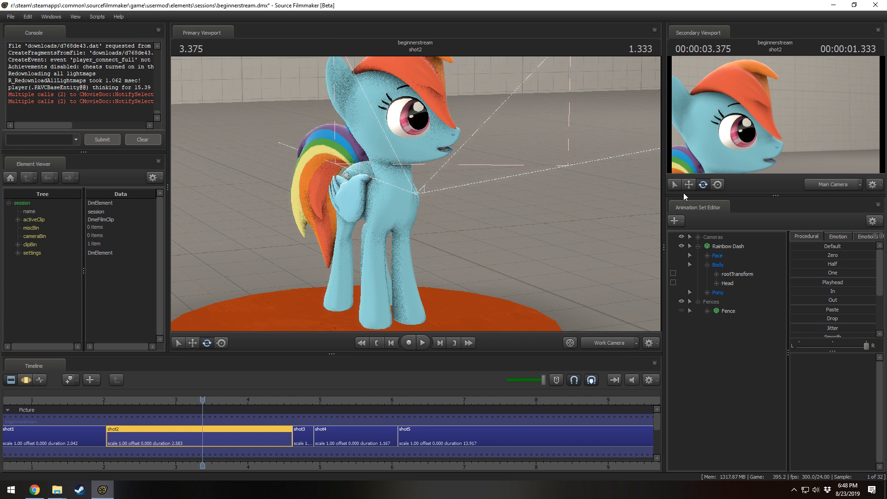
left_click(695, 246)
right_click(719, 304)
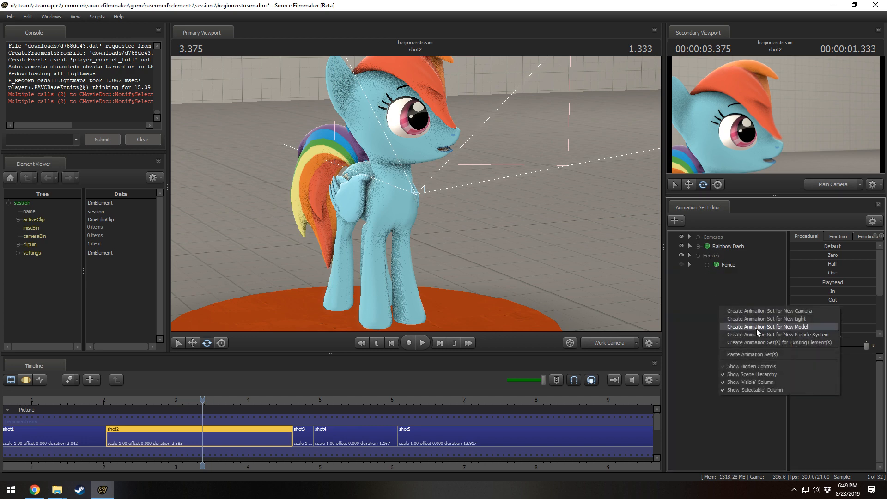
left_click(756, 328)
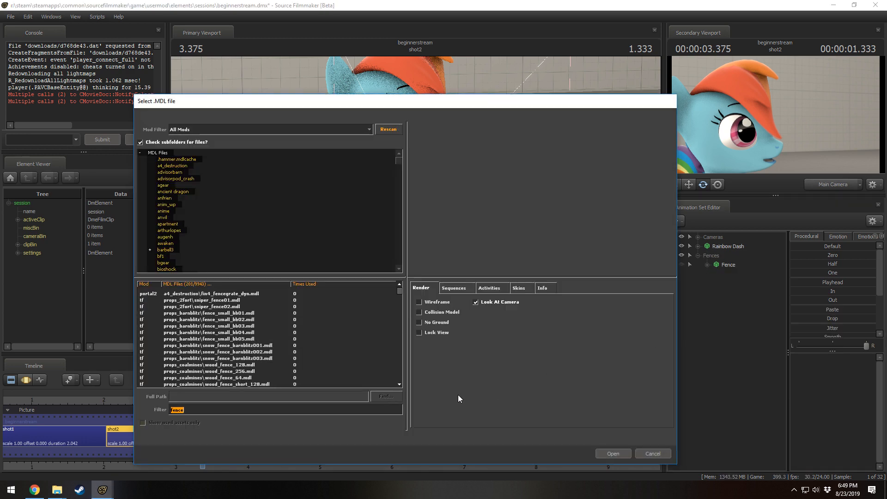
type("fl")
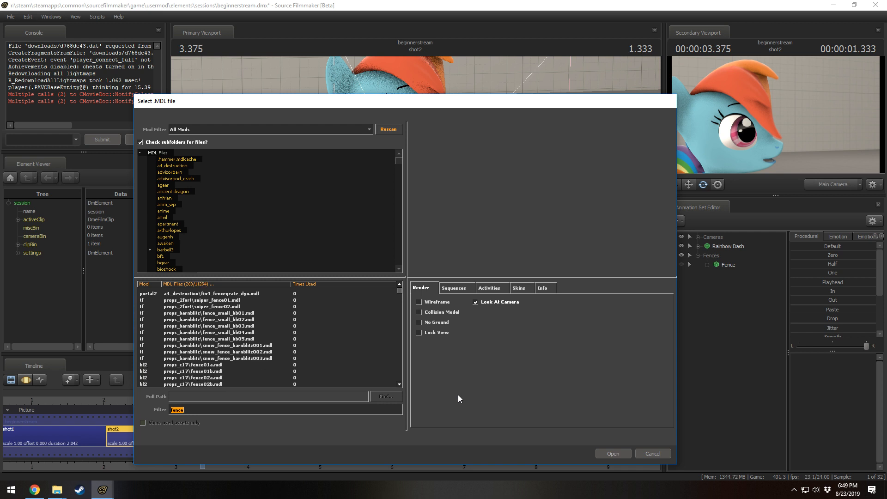
type("uttershy")
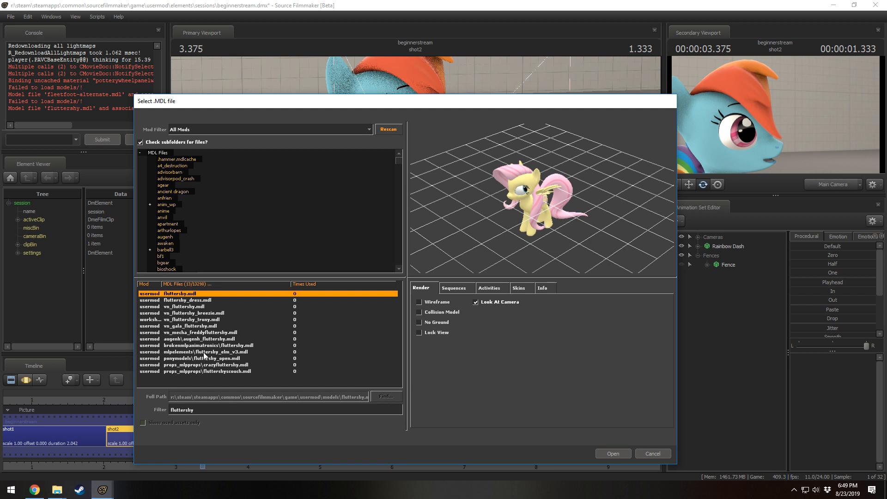
left_click(193, 308)
left_click(611, 454)
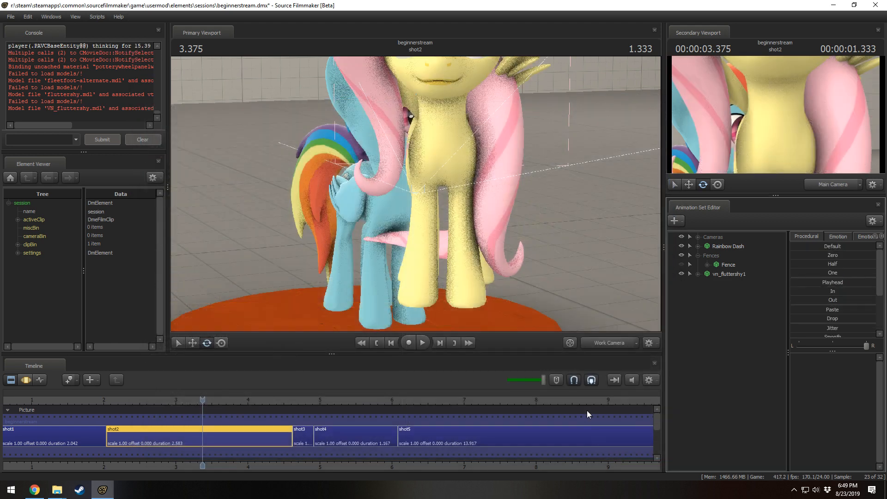
- Select the full time range in the Motion Editor and move vn_fluttershy1 beside Rainbow Dash on the orange platform
left_click_drag(480, 208, 439, 198)
key("s")
key("F3")
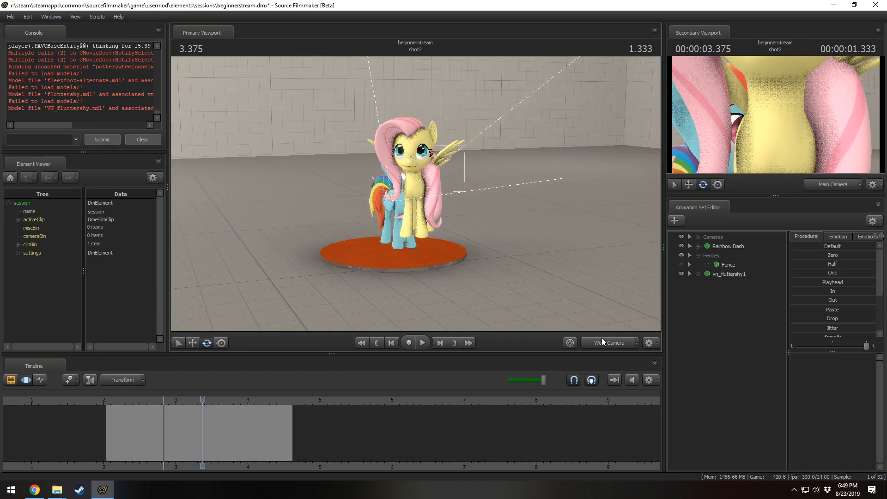
left_click(516, 429)
key("ctrl+a")
left_click(723, 274)
key("t")
left_click_drag(407, 226, 354, 249)
key("e")
key("w")
left_click_drag(480, 207, 414, 192)
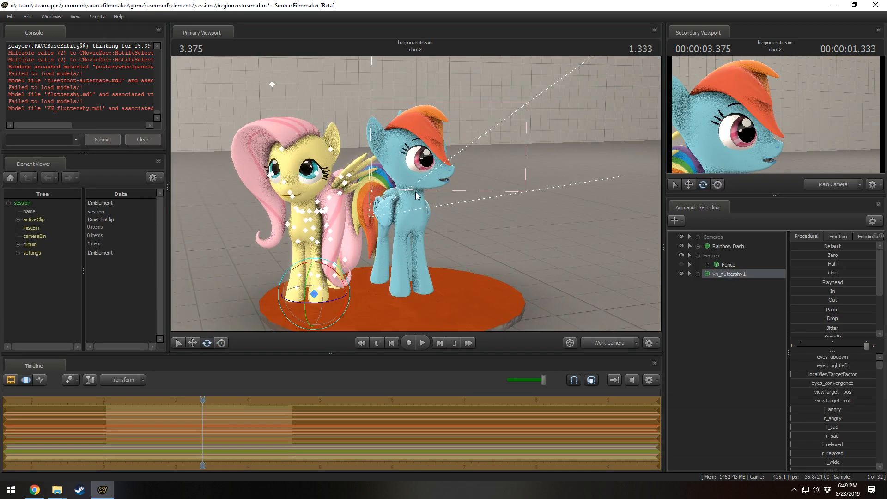
- Copy Rainbow Dash's animation and paste it onto vn_fluttershy1
left_click(721, 248)
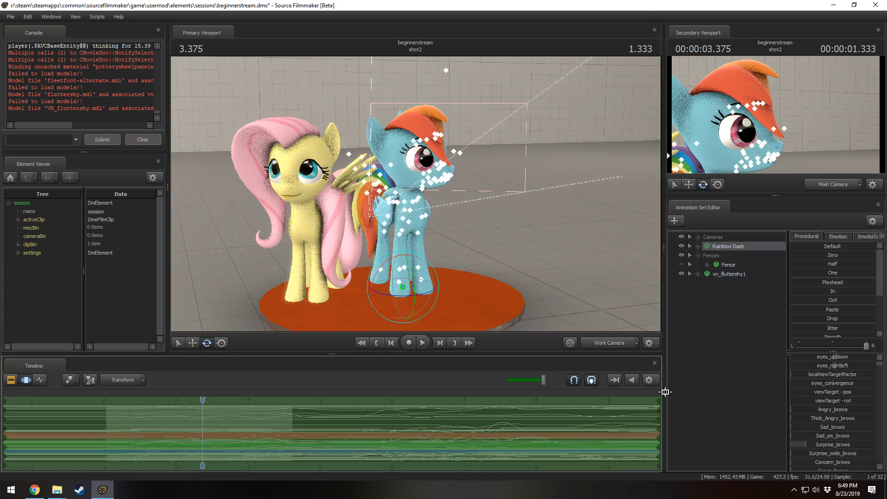
left_click(731, 255)
left_click(728, 274)
left_click(573, 416)
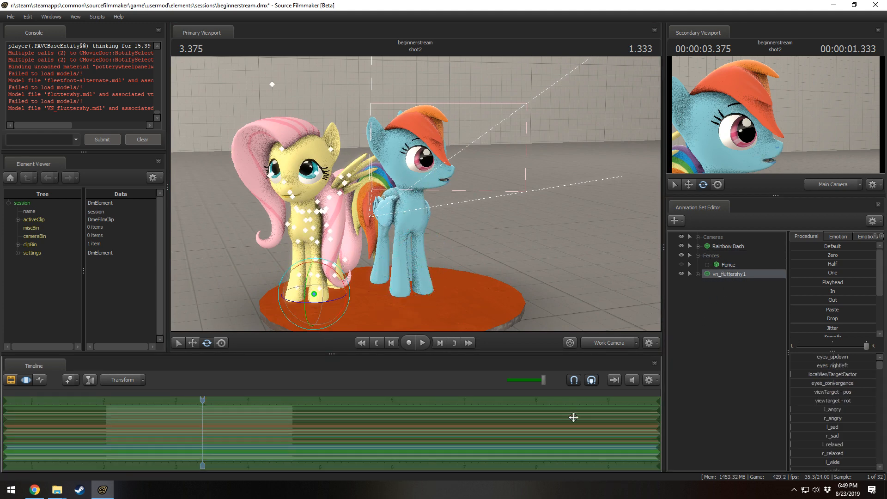
key("ctrl+v")
key("Return")
- Hide Rainbow Dash, frame Fluttershy, and play shot2 from its start to preview the pasted animation
left_click(683, 247)
left_click_drag(489, 244, 415, 233)
key("d")
key("F3")
left_click(118, 399)
key("space")
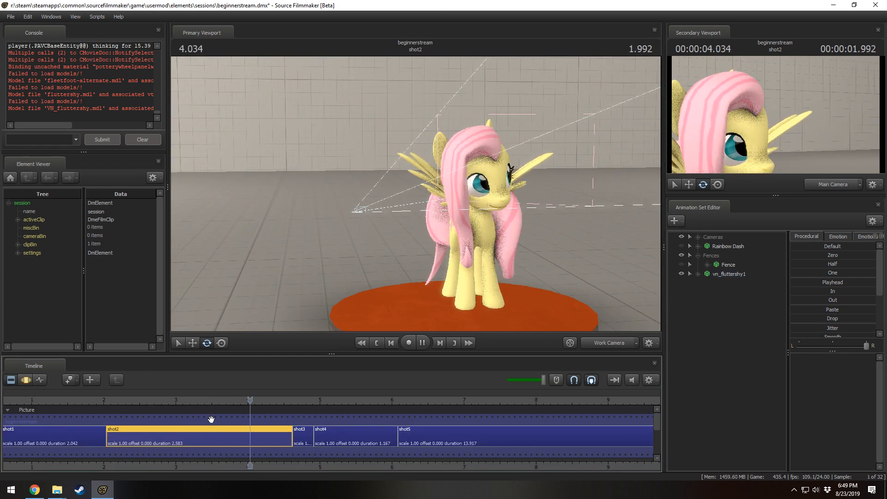
key("space")
- Extend shot2 to a duration of 22.167 and play Fluttershy's animation from near the shot's start
key("F2")
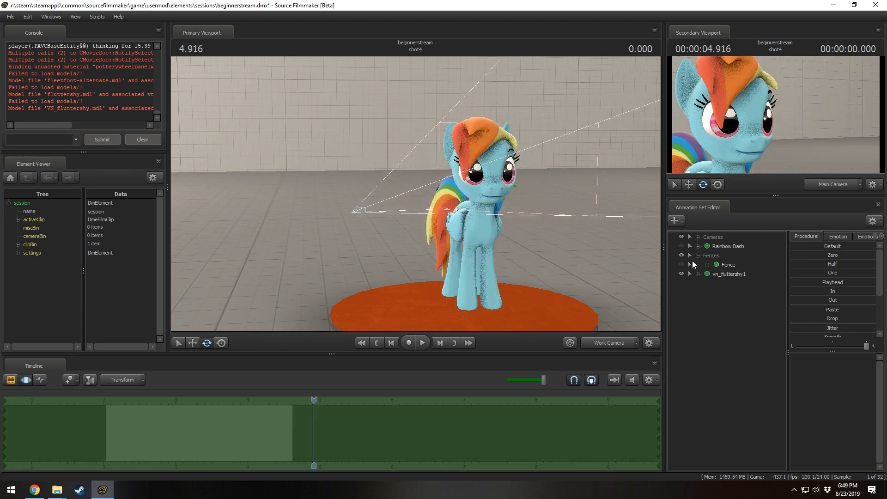
left_click(730, 274)
key("F3")
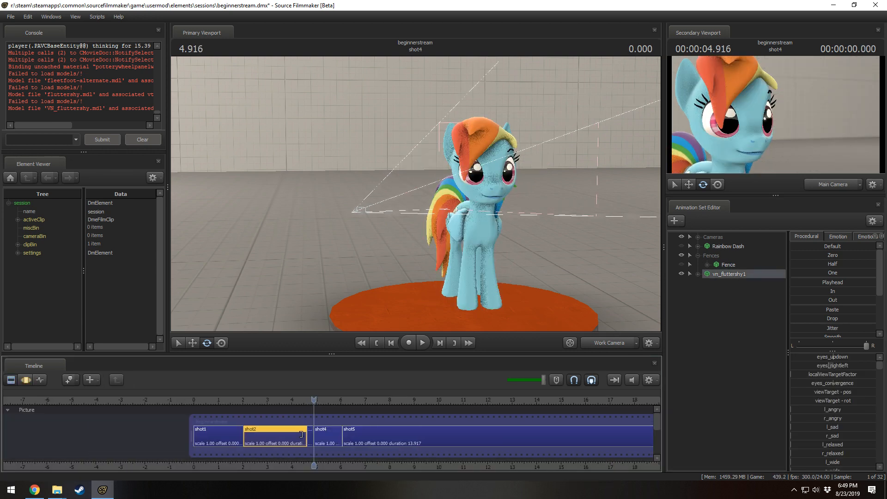
left_click_drag(302, 434, 780, 451)
left_click(250, 404)
key("space")
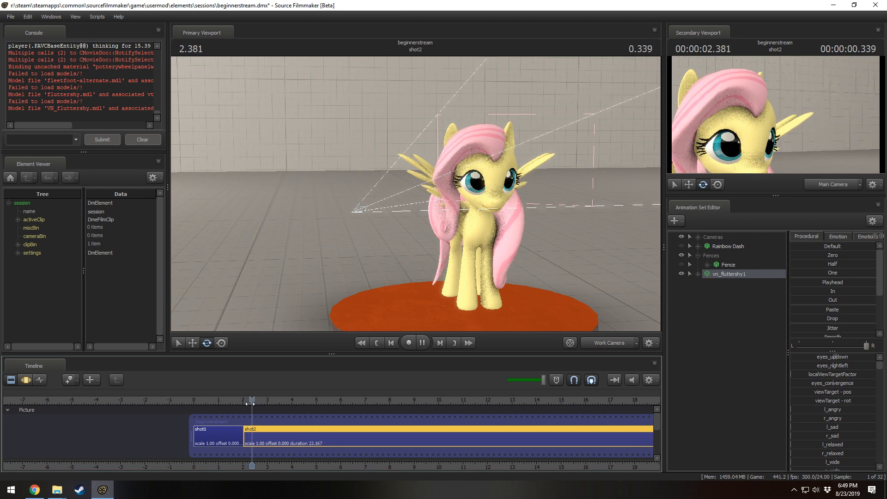
key("space")
- Slide vn_fluttershy1's animation earlier in the Motion Editor and watch the playback while orbiting around her
key("F2")
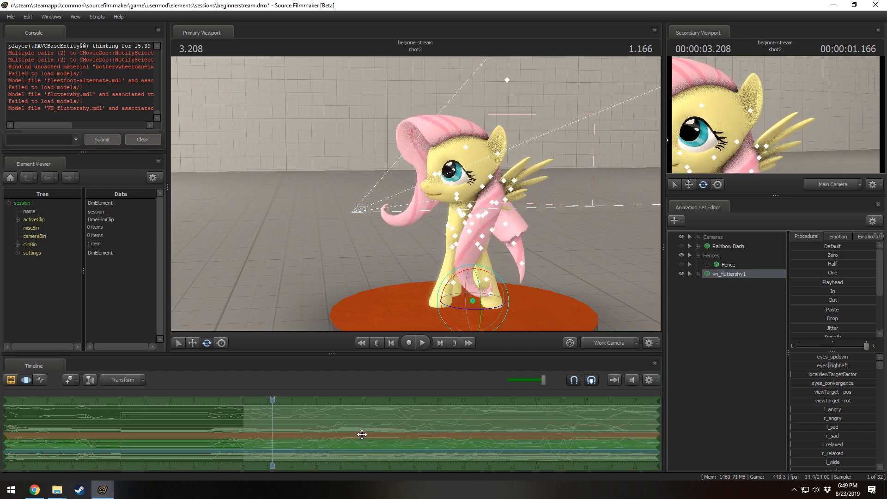
left_click_drag(362, 434, 340, 430)
left_click_drag(585, 302, 531, 272, "alt")
key("space")
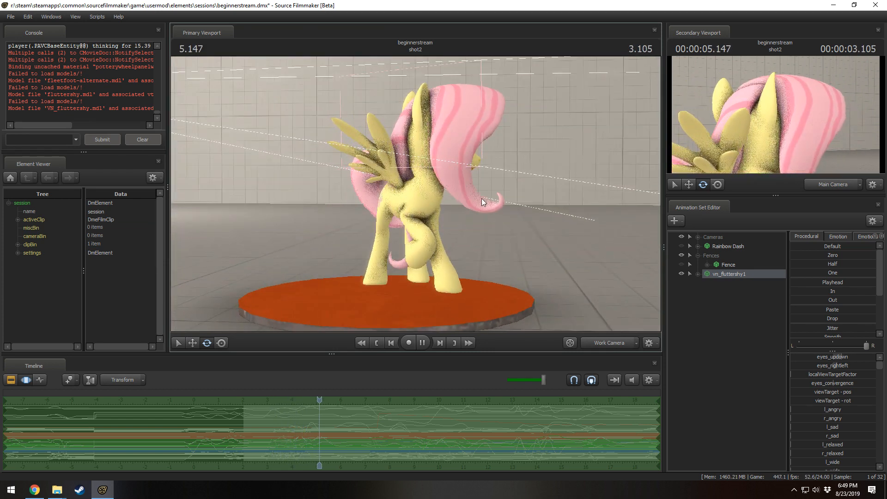
left_click_drag(472, 260, 415, 193)
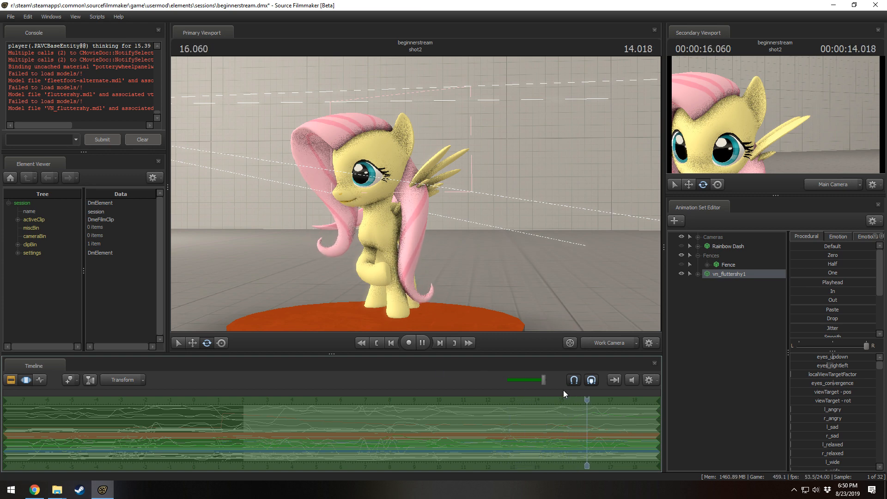
key("space")
- Slide vn_fluttershy1's animation further back in time and replay it from about 13.3 seconds
left_click_drag(579, 449, 534, 409)
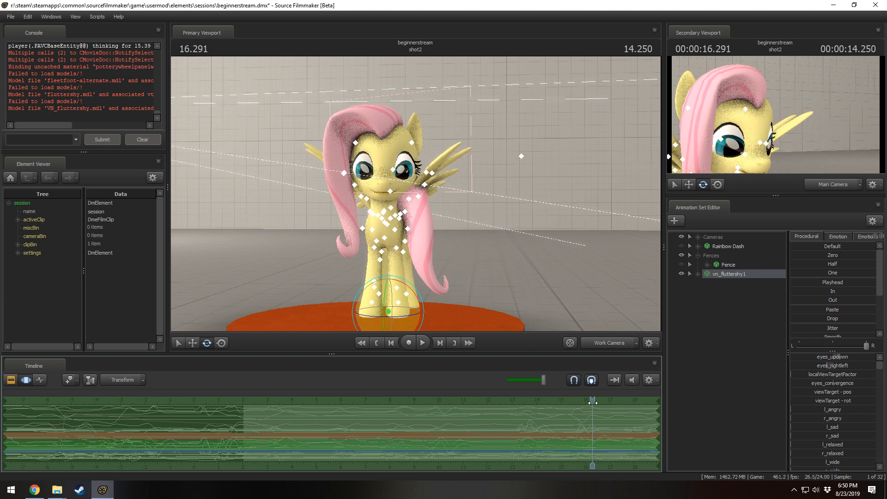
left_click_drag(593, 403, 521, 403)
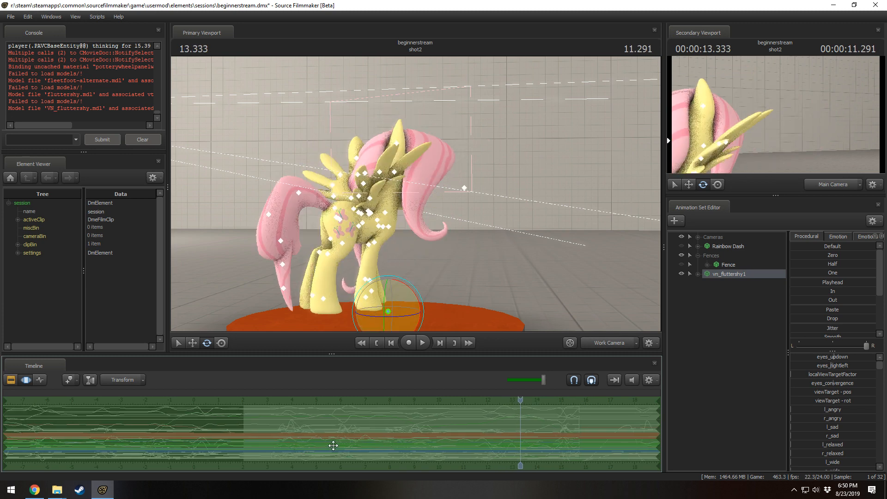
key("space")
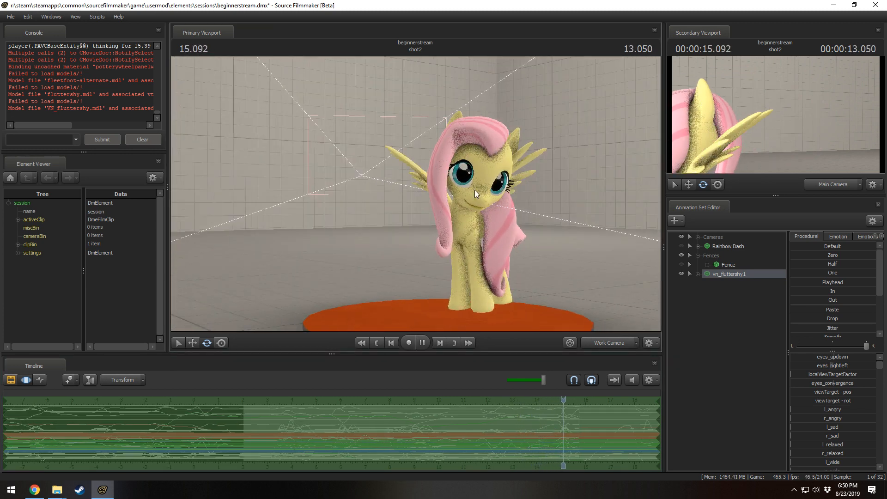
key("space")
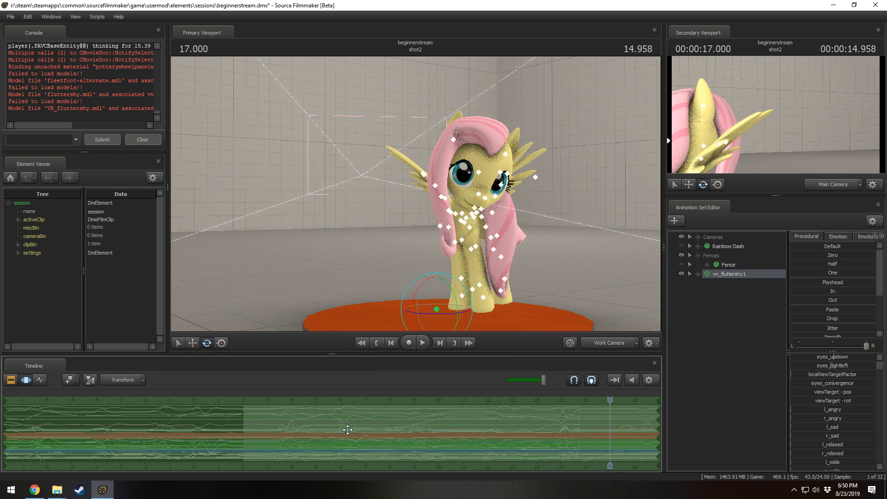
- Shift vn_fluttershy1's animation later in shot2, place the playhead at 6.125 seconds and select the full time range
mouse_move(347, 429)
left_mouse_down()
mouse_move(323, 418)
mouse_move(396, 418)
mouse_move(300, 428)
mouse_move(437, 434)
mouse_move(360, 422)
left_mouse_up()
left_click(344, 401)
left_click_drag(384, 268, 422, 197, "alt")
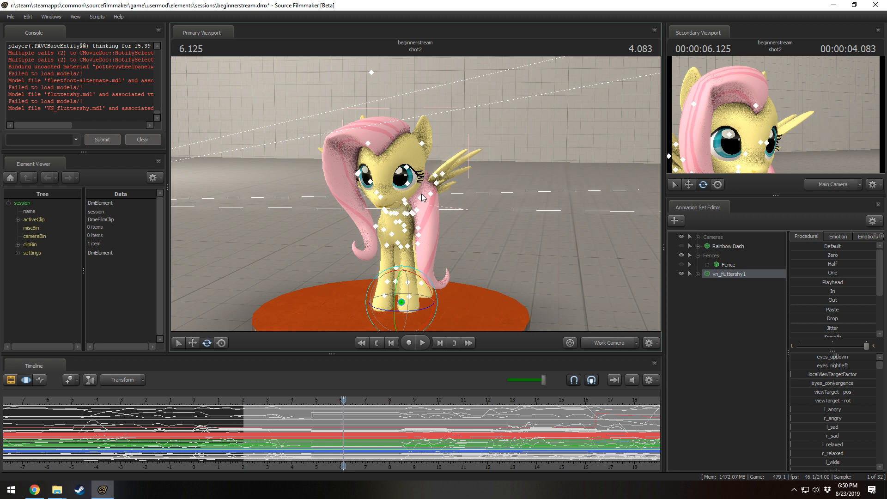
key("ctrl+a")
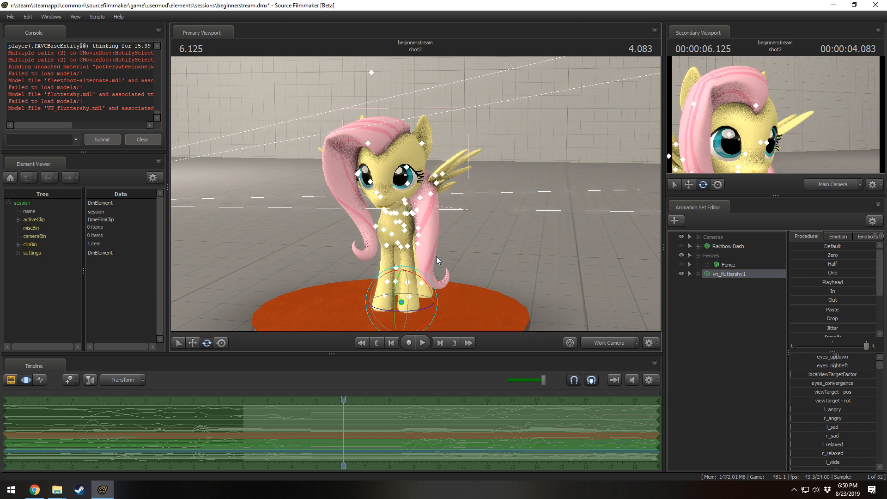
- Expand vn_fluttershy1's control groups and bake the procedural bones of the whole animation set
right_click(750, 277)
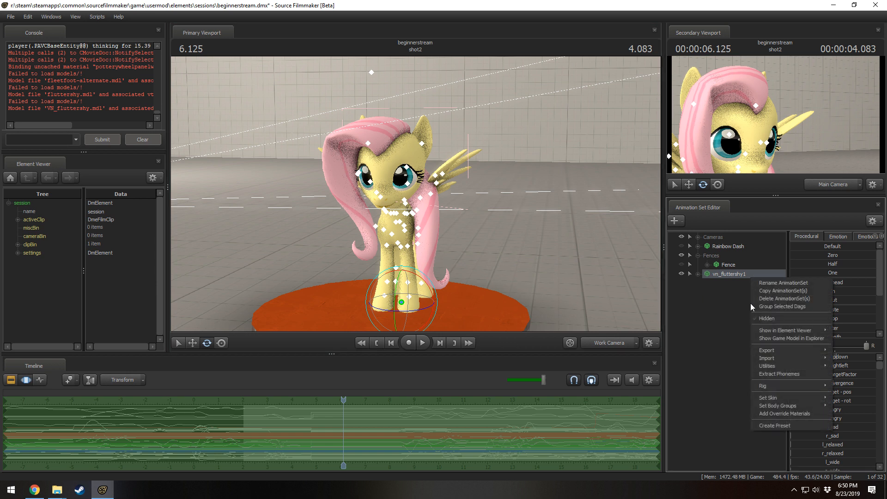
left_click(697, 274)
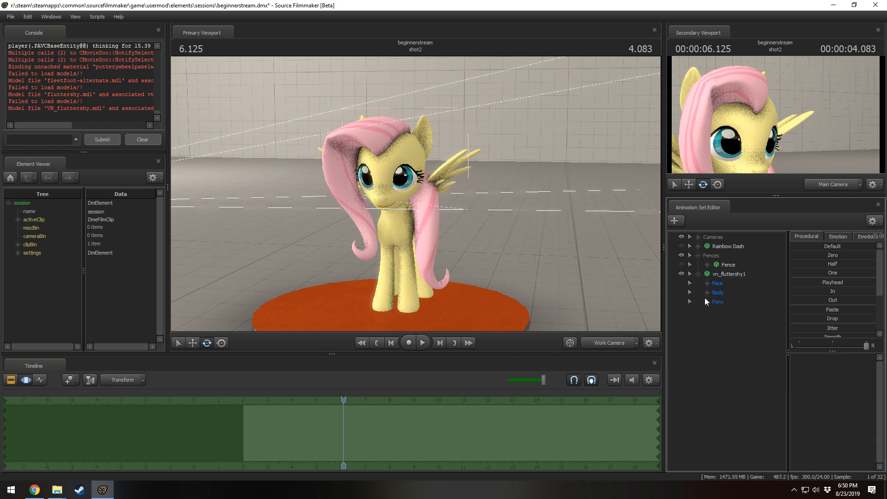
left_click(707, 302)
right_click(730, 273)
mouse_move(751, 364)
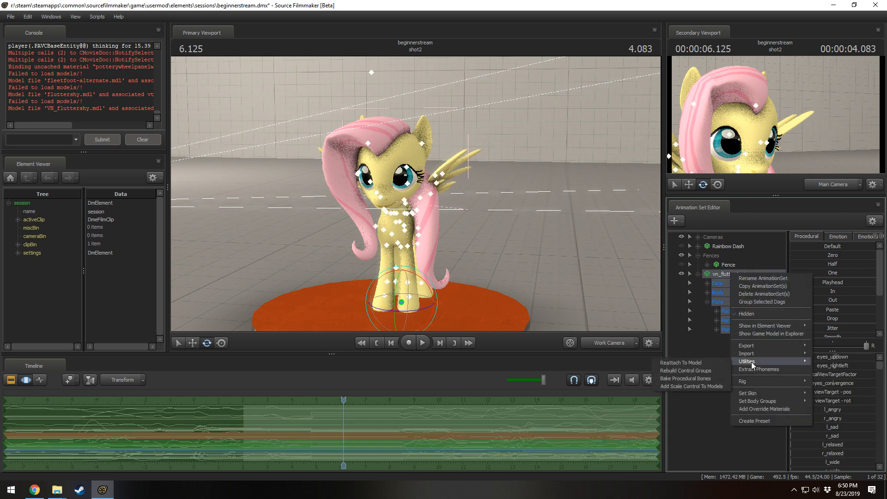
left_click(708, 379)
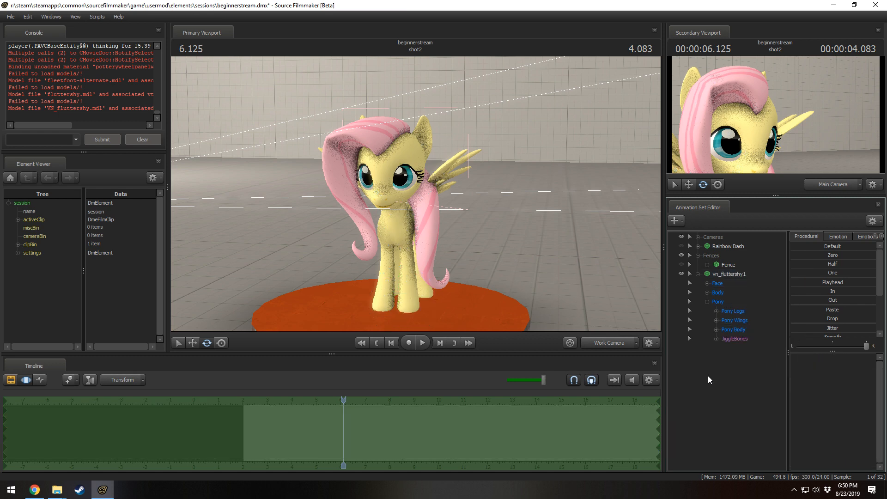
- Expand vn_fluttershy1's JiggleBones group and play shot2 from near its start to check the mane and tail motion
left_click(726, 336)
left_click(716, 339)
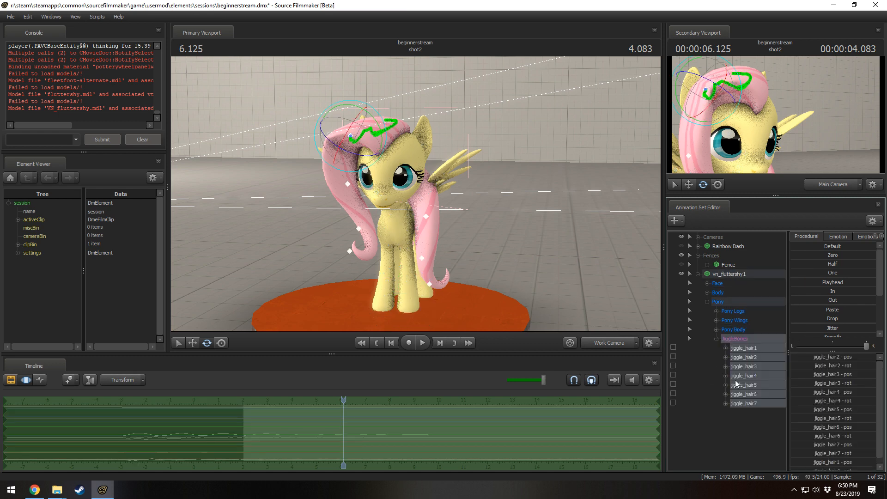
left_click_drag(344, 398, 256, 401)
key("space")
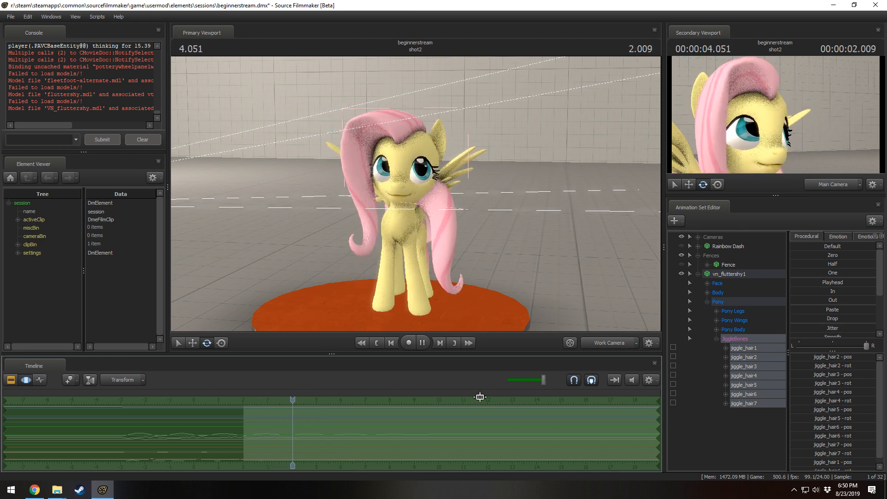
key("space")
key("F2")
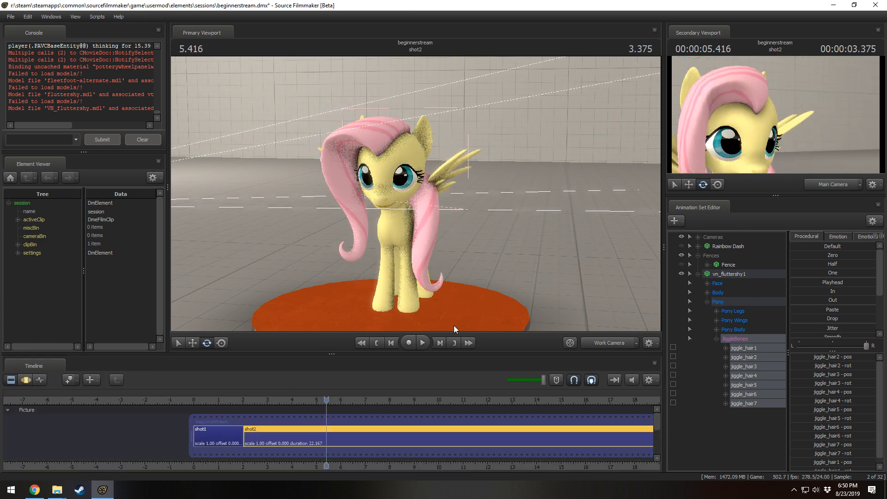
key("F3")
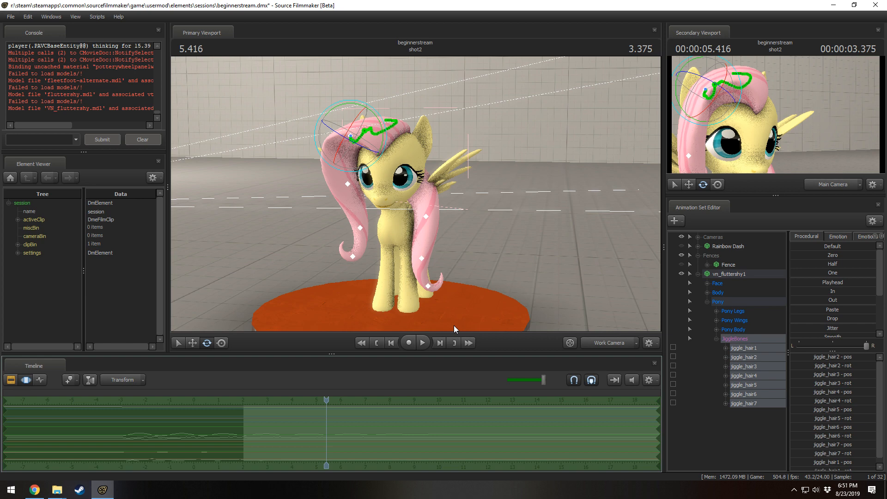
- Pick jiggle_hair4 on Fluttershy, then toggle vn_fluttershy1's visibility off and back on
left_click(361, 228, "ctrl")
left_click_drag(360, 227, 357, 206, "alt")
scroll(388, 402, "down", 5)
key("F2")
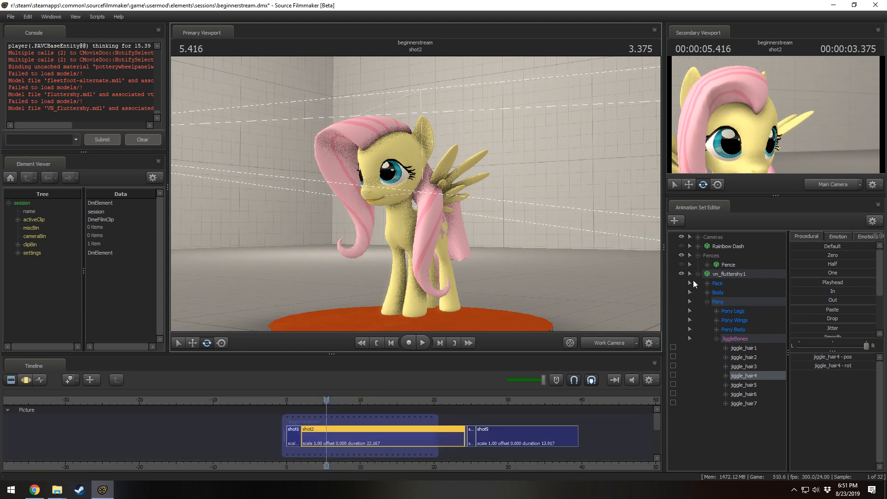
left_click(681, 274)
left_click(681, 273)
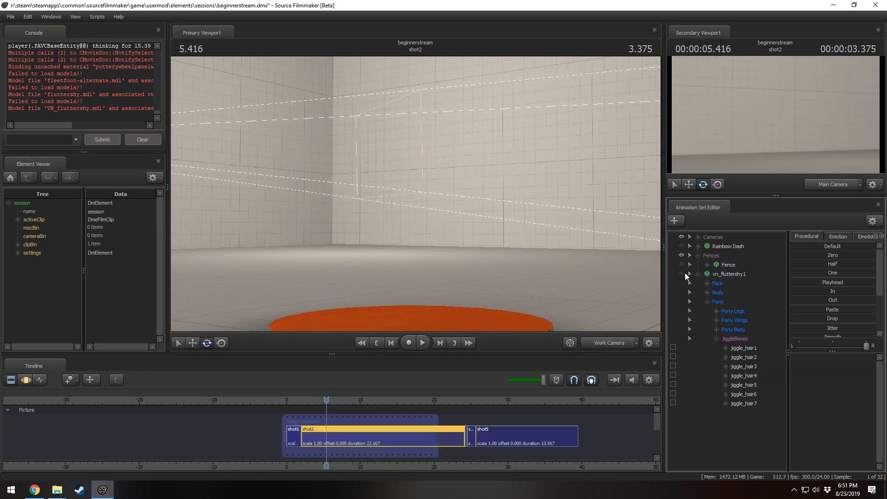
key("F3")
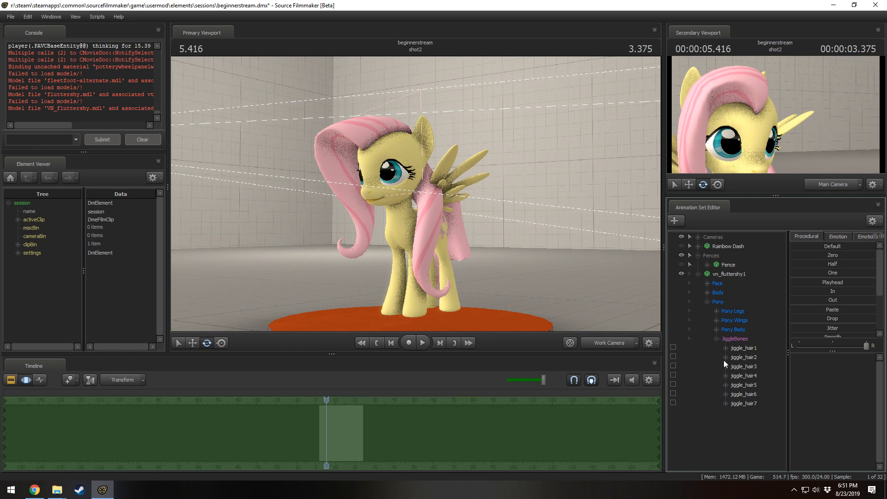
- Select vn_fluttershy1's JiggleBones group and examine its motion curves along the Motion Editor timeline
left_click(734, 338)
scroll(315, 434, "up", 3)
scroll(317, 433, "up", 2)
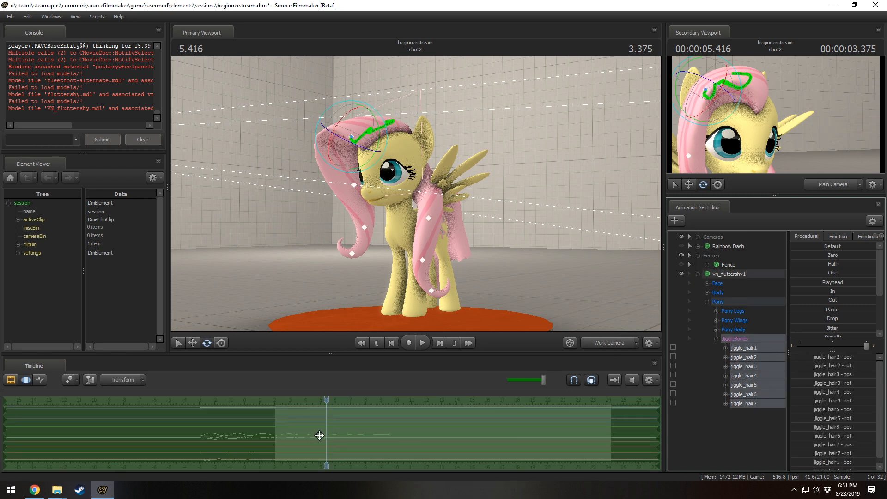
scroll(319, 432, "down", 8)
scroll(433, 440, "up", 6)
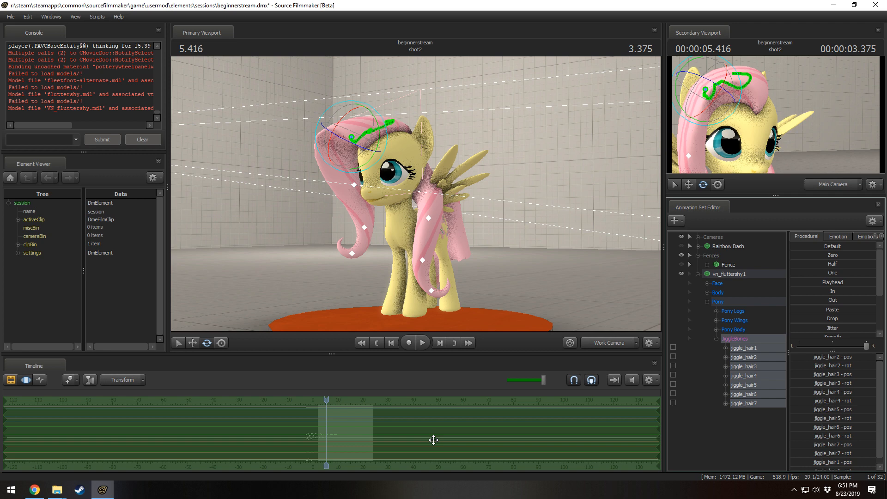
- Hide vn_fluttershy1 and make Rainbow Dash visible instead
left_click(735, 274)
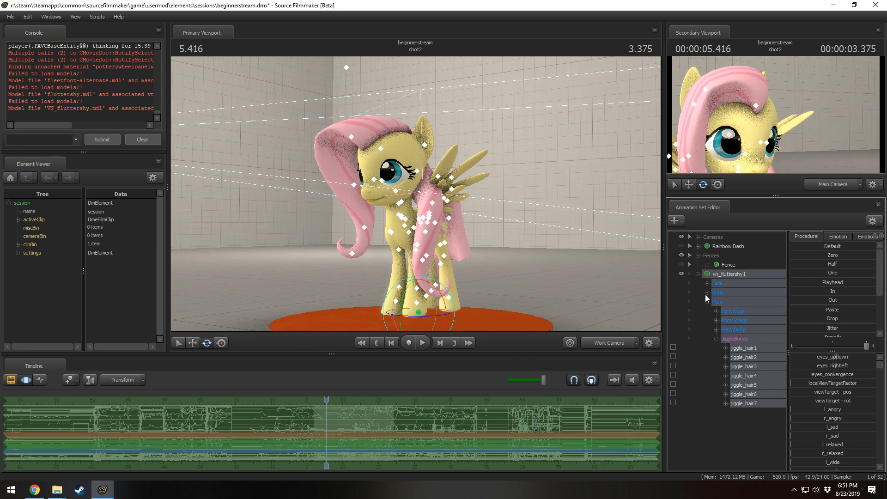
left_click(682, 273)
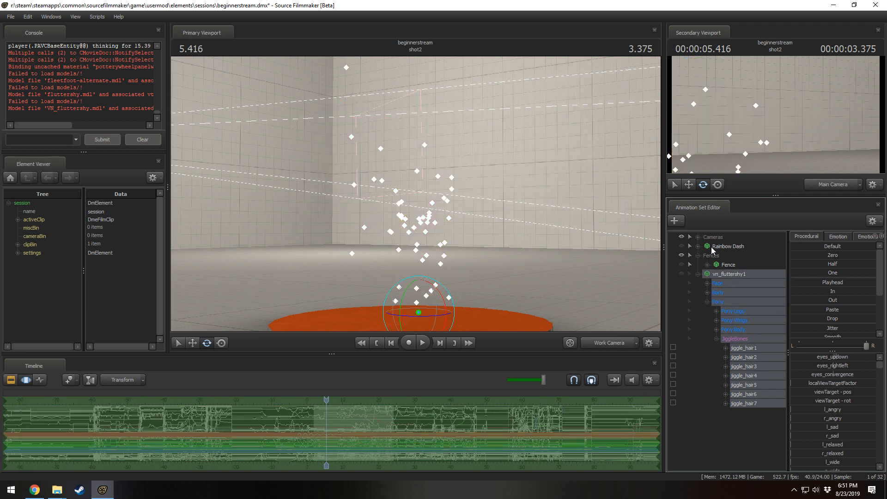
left_click(711, 247)
left_click(682, 246)
scroll(364, 401, "up", 2)
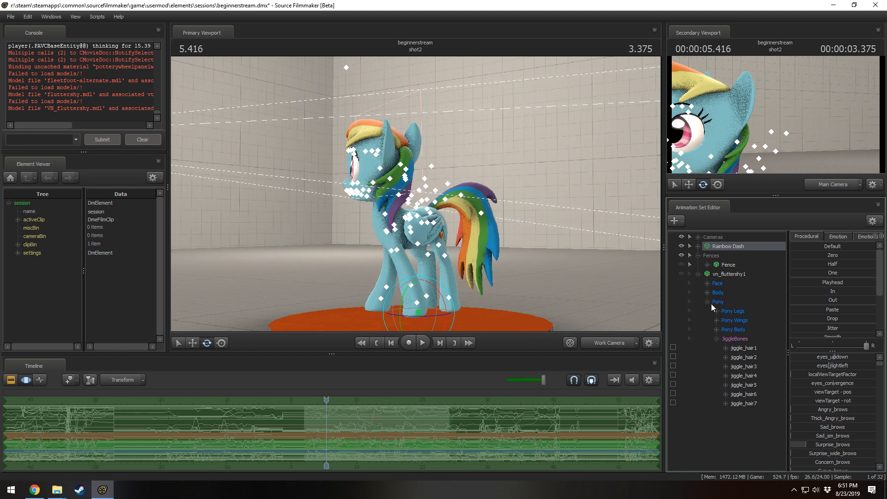
- Expand Rainbow Dash's control groups and bake the procedural bones of her animation set
left_click(698, 245)
right_click(729, 245)
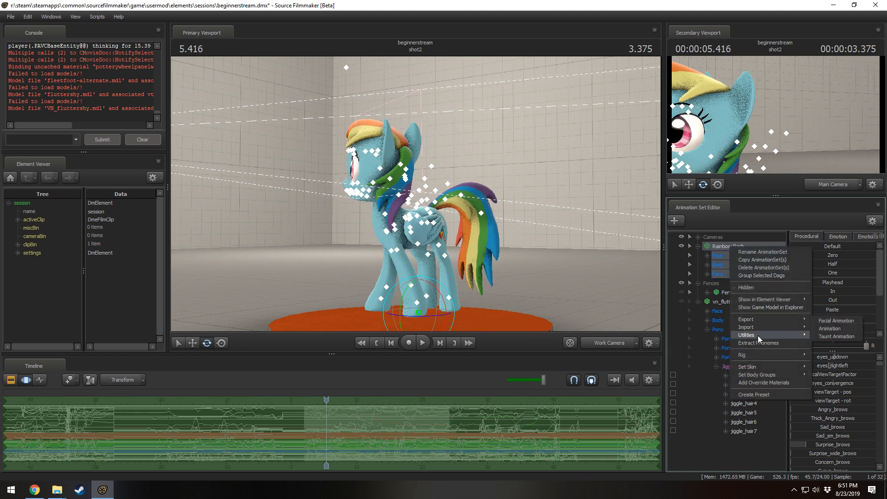
mouse_move(757, 334)
left_click(711, 351)
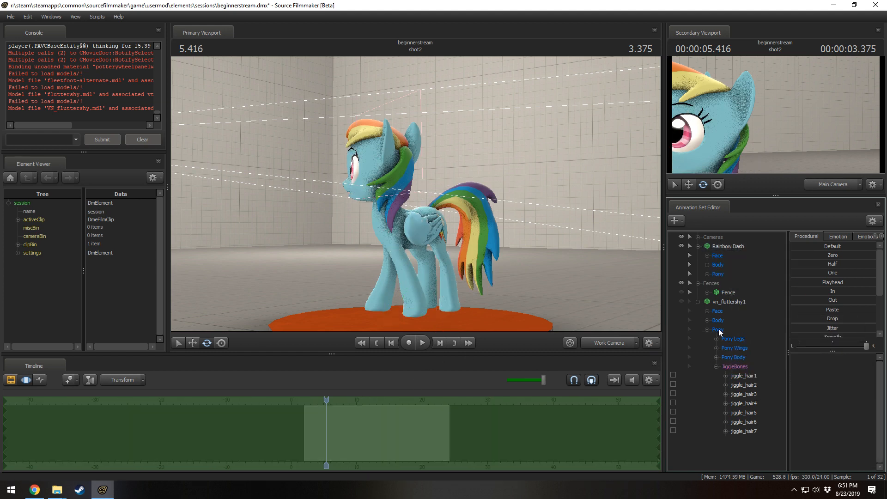
- Examine the curves of Rainbow Dash's JiggleBones group and play the shot from 2.412 seconds
left_click(736, 246)
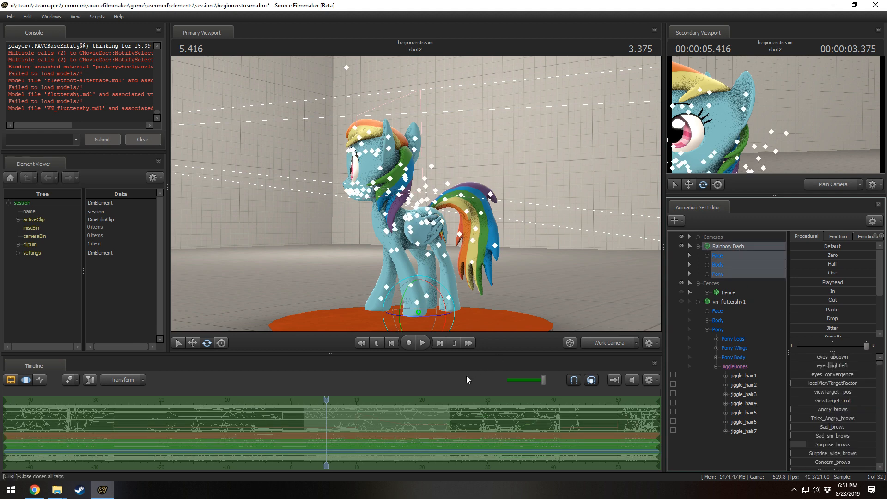
left_click(707, 274)
left_click(727, 321)
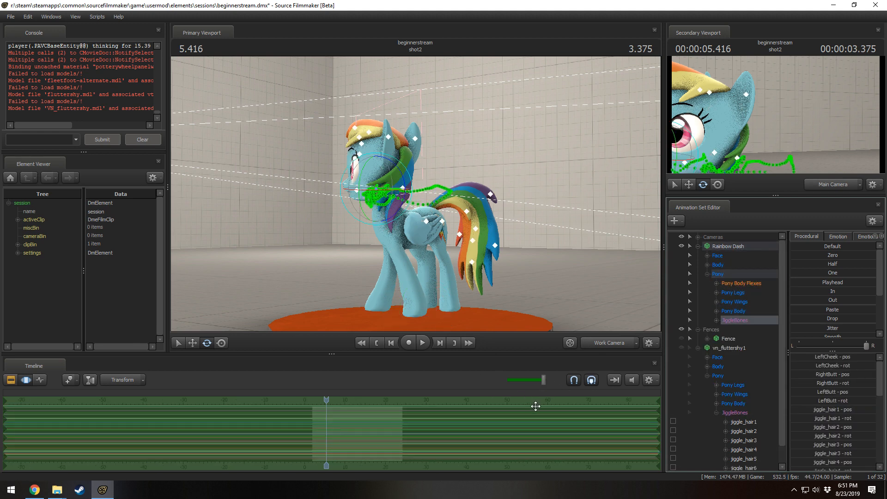
scroll(534, 414, "down", 8)
scroll(356, 442, "up", 11)
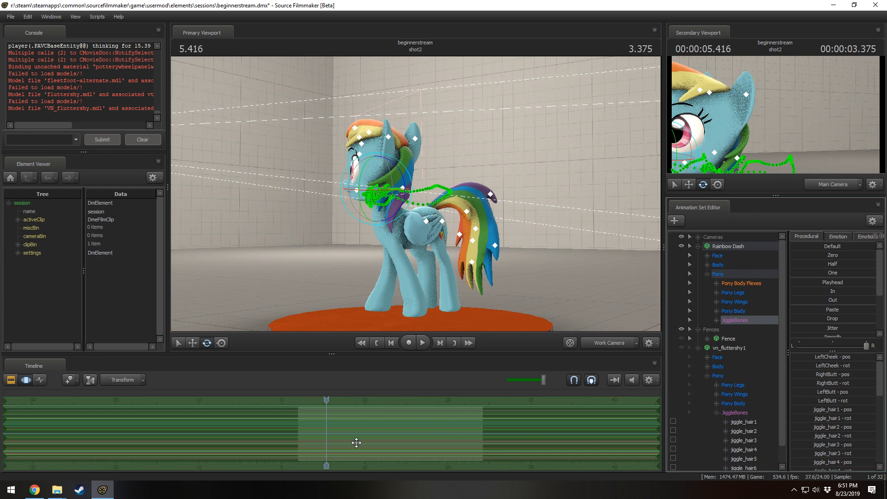
scroll(356, 442, "up", 1)
left_click(298, 420)
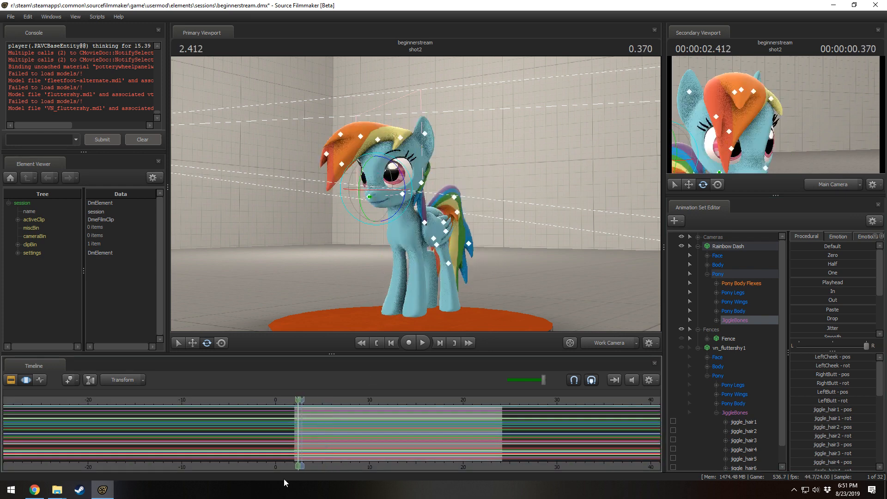
key("space")
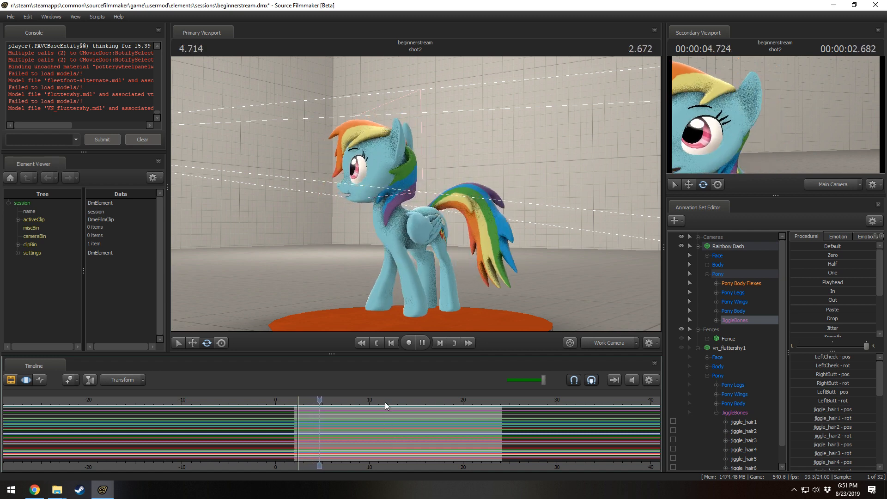
key("space")
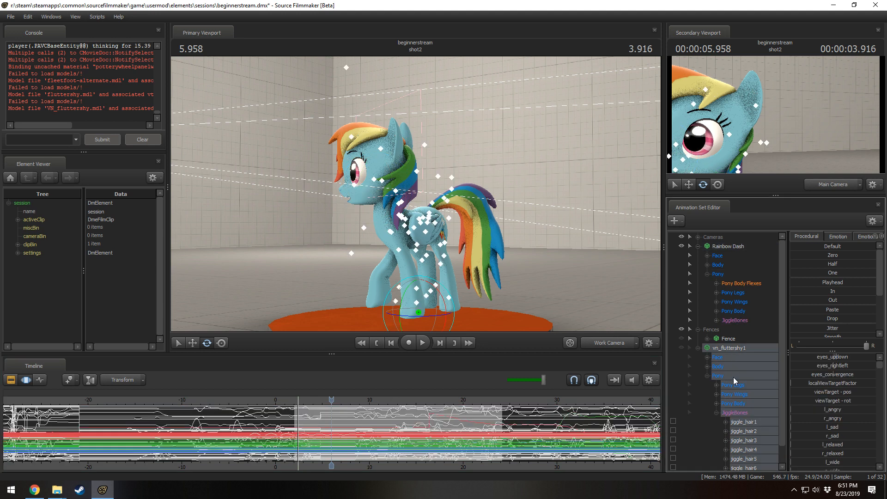
- Select vn_fluttershy1's JiggleBones group again and compare its motion curves along the timeline
scroll(733, 377, "down", 1)
left_click(745, 393)
scroll(328, 435, "up", 2)
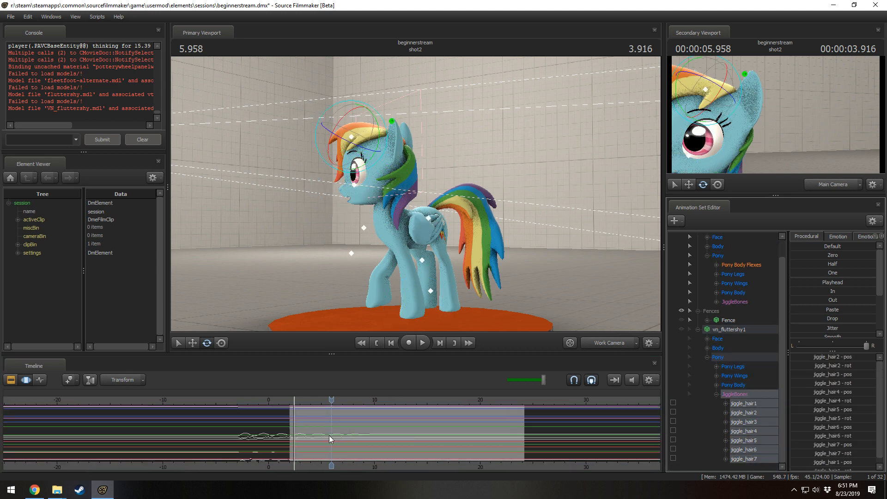
scroll(328, 435, "down", 4)
scroll(333, 437, "up", 6)
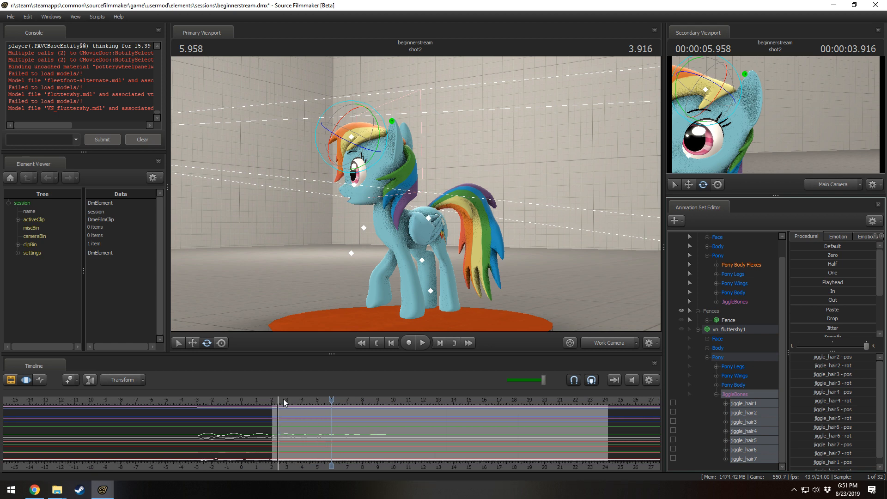
- Place the playhead at 2.250 seconds, show vn_fluttershy1 in place of Rainbow Dash and play the animation
left_click_drag(283, 398, 275, 399)
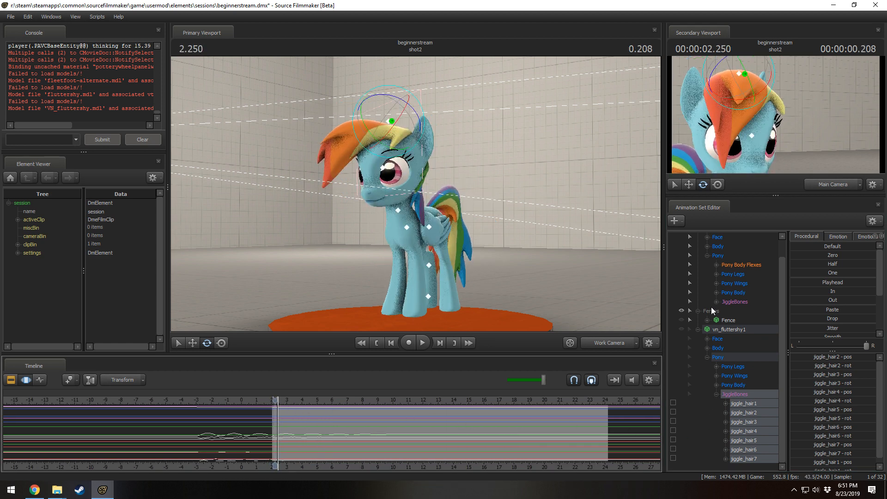
left_click(686, 328)
scroll(685, 328, "up", 1)
left_click(682, 346)
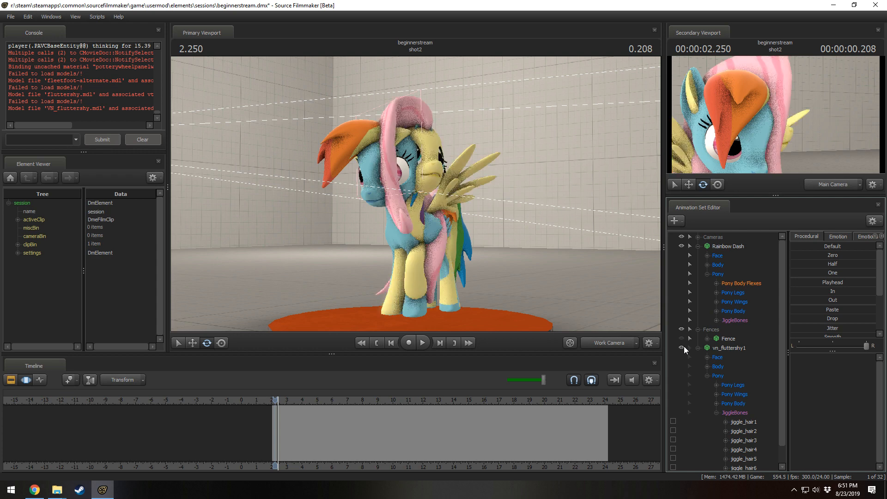
left_click(684, 245)
key("space")
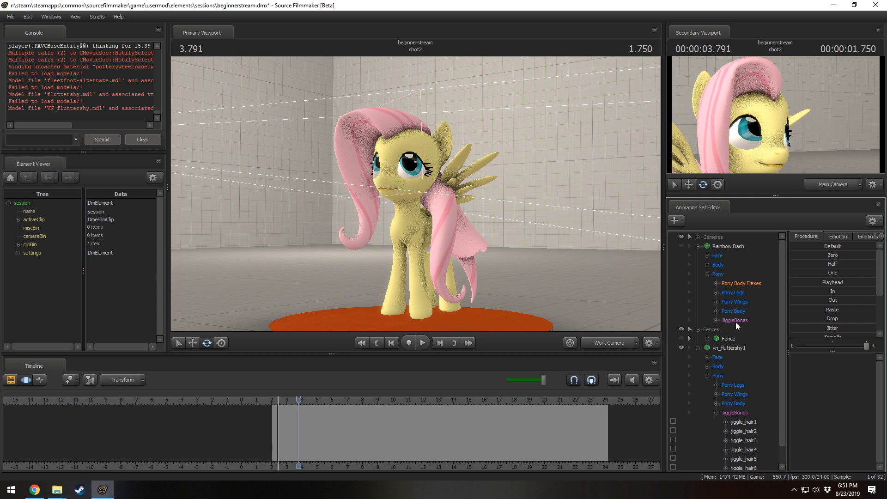
- Show Rainbow Dash in place of vn_fluttershy1 and make a time selection from about 3 to 4 seconds
left_click(681, 348)
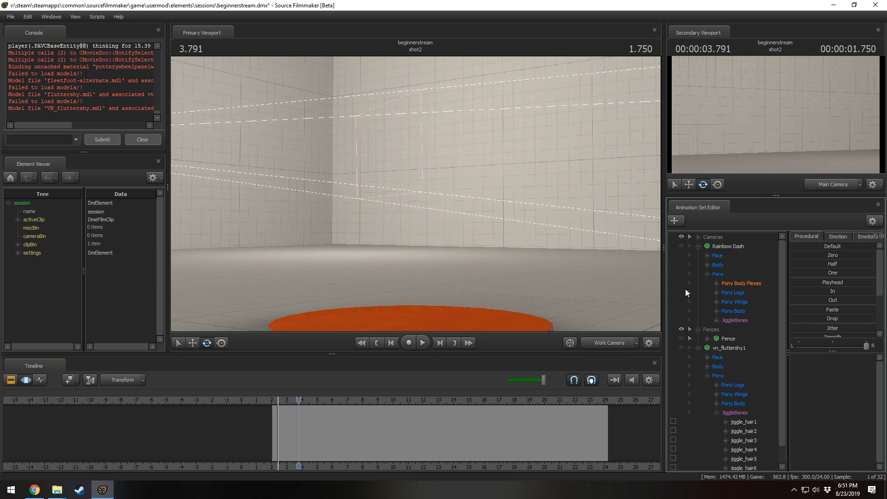
left_click(681, 246)
key("shift")
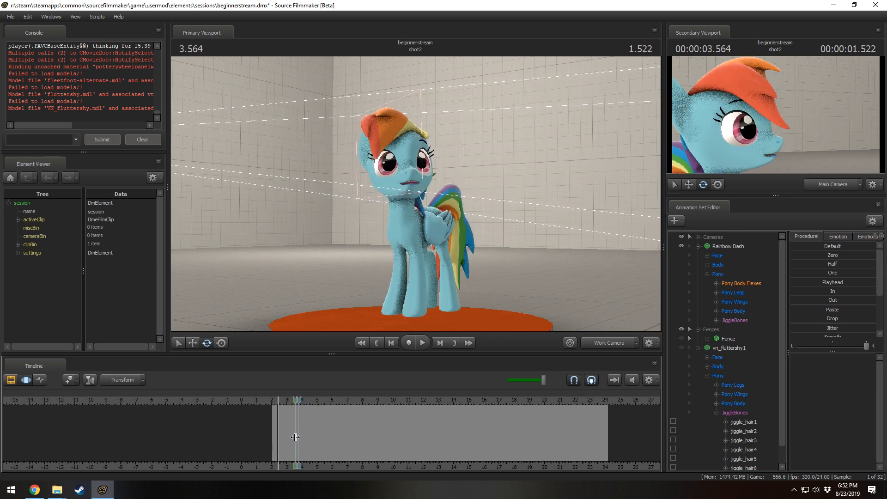
left_click(296, 437, "shift")
scroll(296, 437, "up", 5, "shift")
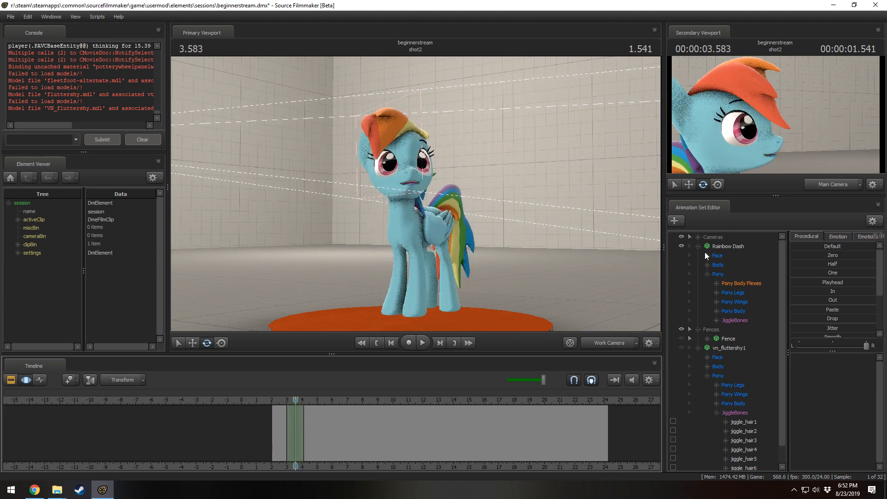
- Make Rainbow Dash selectable in the viewport and select her jiggle_hair4, jiggle_hair1 and RightEarTip bones
left_click(689, 246)
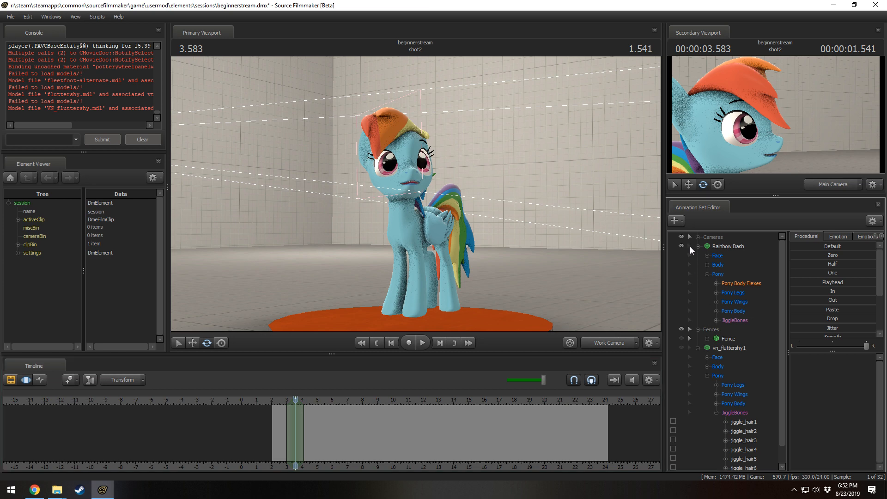
key("ctrl")
mouse_move(421, 178)
left_mouse_down()
mouse_move(426, 185)
mouse_move(404, 198)
left_mouse_up()
key("ctrl")
mouse_move(405, 198)
left_mouse_down("alt")
mouse_move(415, 194)
mouse_move(426, 223)
left_mouse_up("alt")
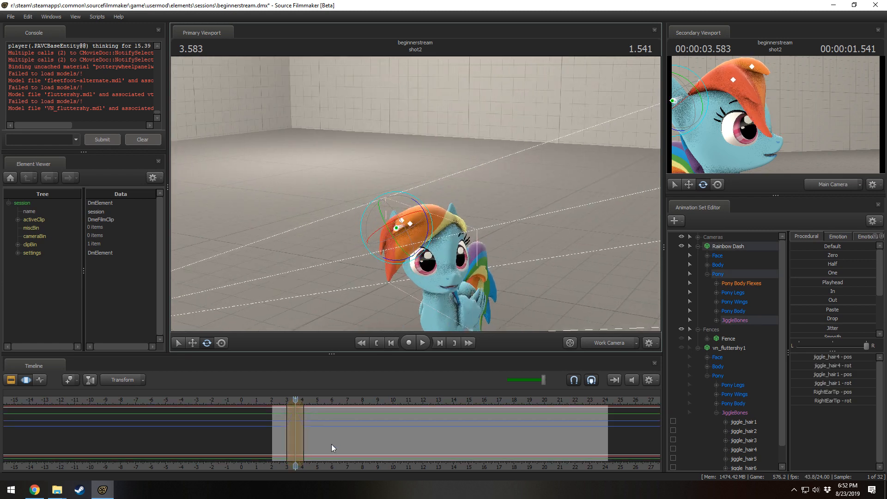
- Play Rainbow Dash's animation from near the start of shot2 to check the selected hair bones' motion
left_click(281, 402)
key("space")
key("space")
scroll(283, 428, "up", 2)
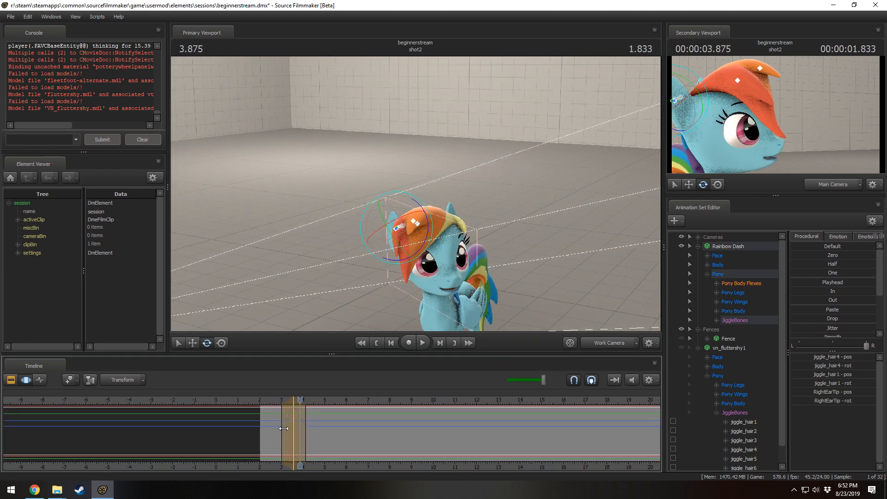
- Move the time selection back so it centres on about 3.25 seconds and play the animation through it
scroll(284, 428, "up", 5)
scroll(270, 403, "down", 4)
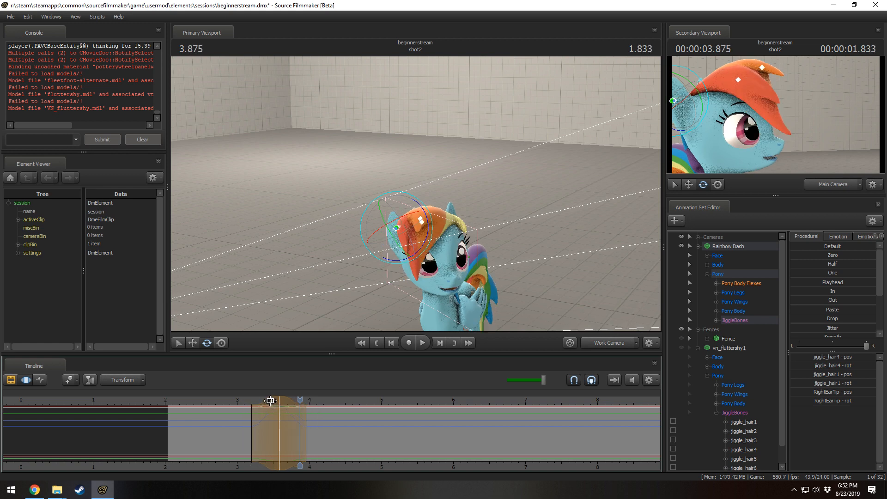
left_click_drag(270, 400, 245, 402)
left_click(219, 402)
key("space")
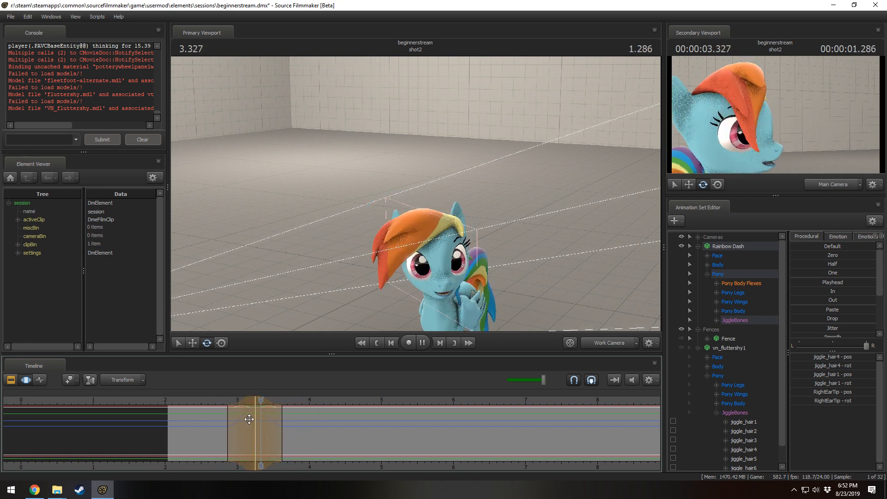
key("space")
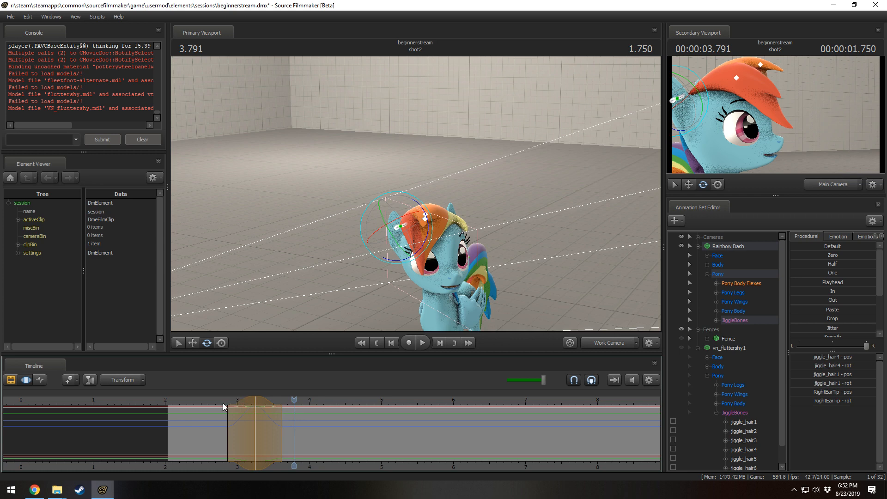
- Select Rainbow Dash's jiggle_hair4 bone at 3.250 seconds and rotate it slightly within the time selection
left_click_drag(223, 403, 255, 406)
key("Escape")
left_click(414, 237, "ctrl")
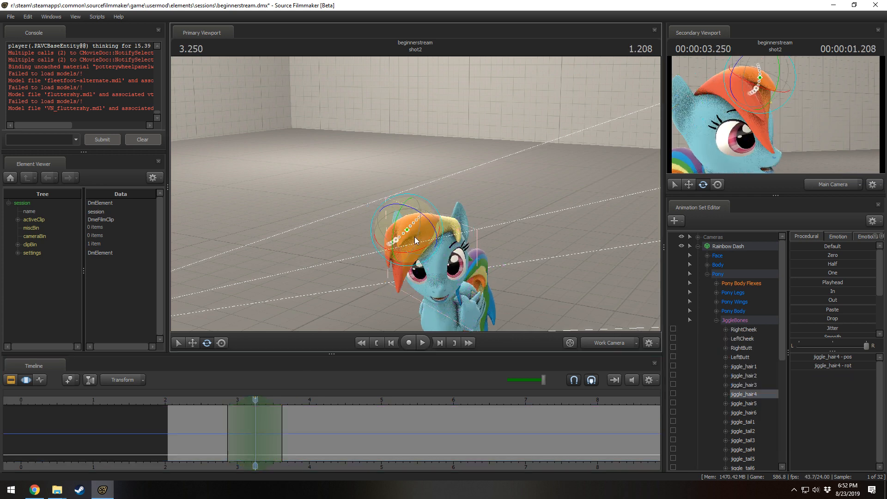
mouse_move(414, 237)
left_mouse_down()
mouse_move(424, 241)
mouse_move(413, 242)
left_mouse_up()
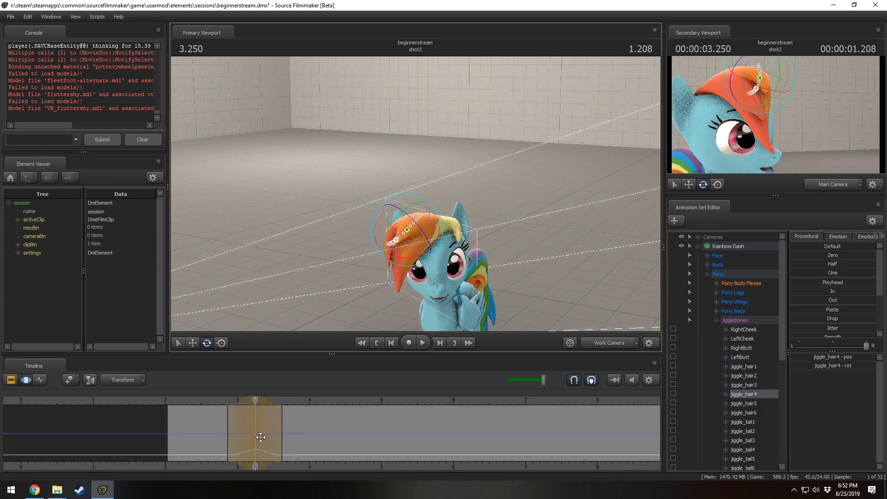
- Play the animation from before the time selection, then undo the jiggle_hair4 rotation
left_click(222, 403)
key("space")
key("space")
key("ctrl+z")
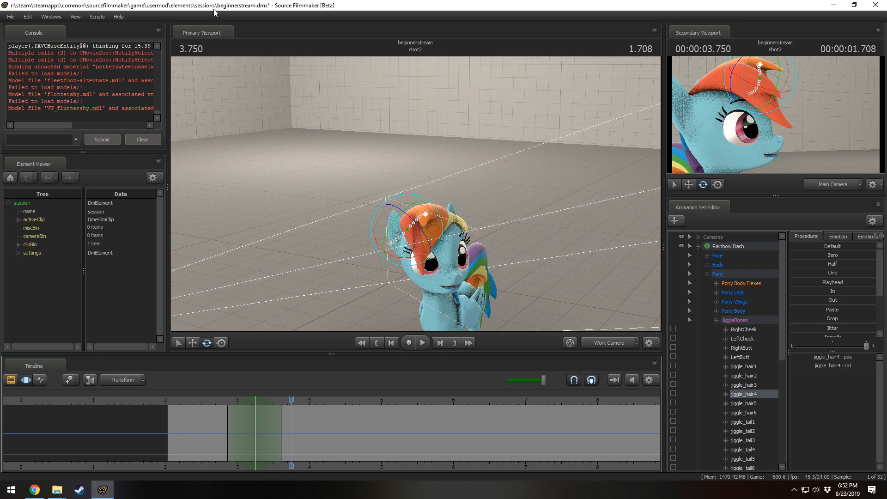
- Extend the time selection over the whole timeline and collapse Rainbow Dash's JiggleBones group
left_click_drag(524, 223, 417, 190)
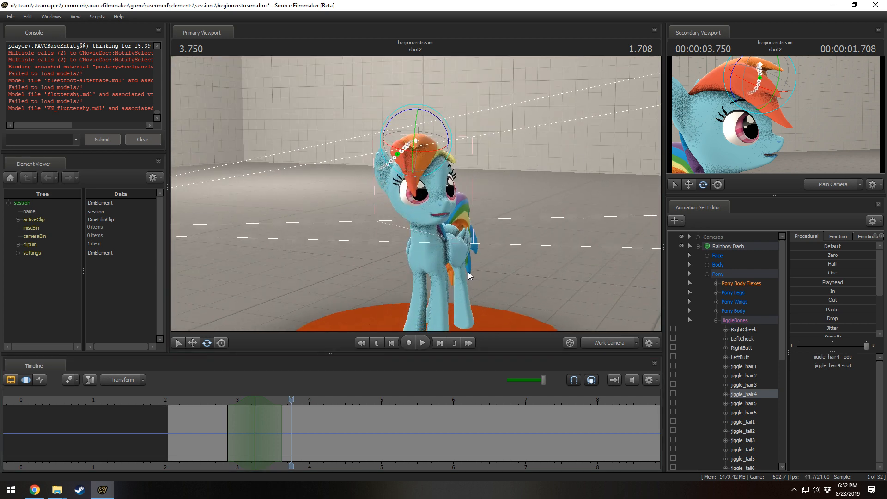
left_click(522, 428)
key("ctrl+a")
left_click(719, 321)
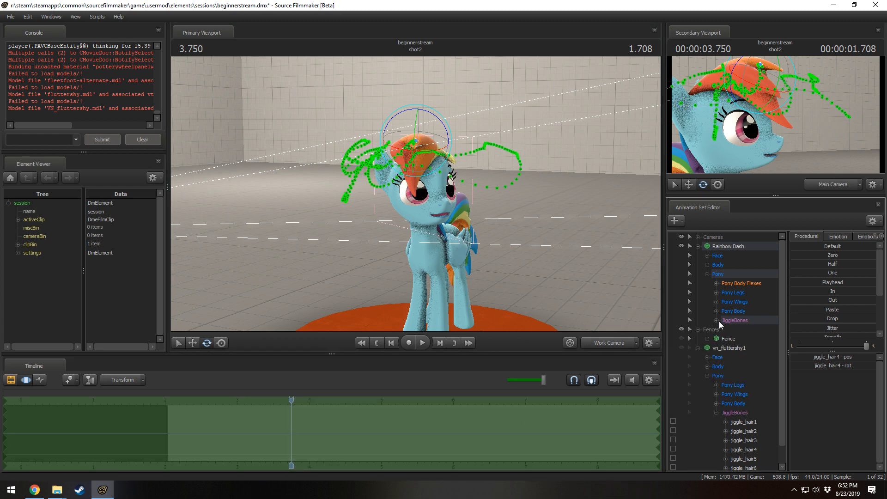
- Enable procedural bones on Rainbow Dash and play her animation to check the hair motion
left_click(697, 348)
left_click(716, 348)
right_click(717, 348)
mouse_move(744, 283)
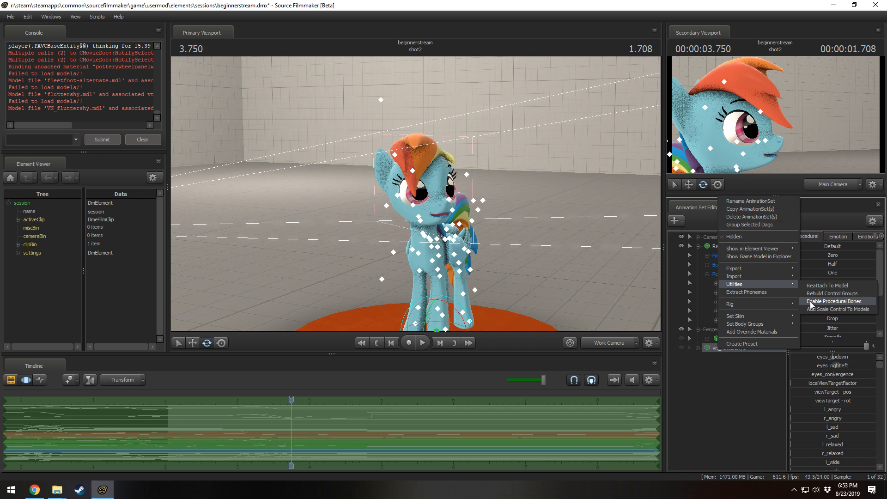
right_click(707, 249)
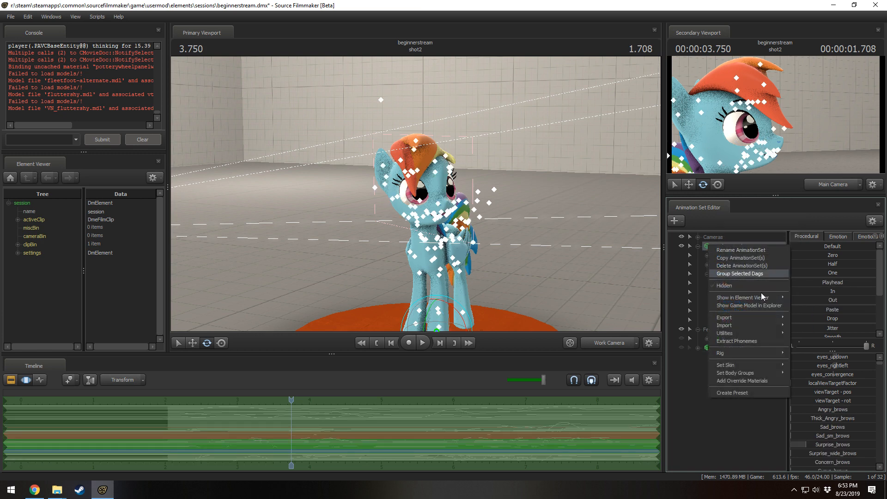
mouse_move(754, 334)
left_click(822, 342)
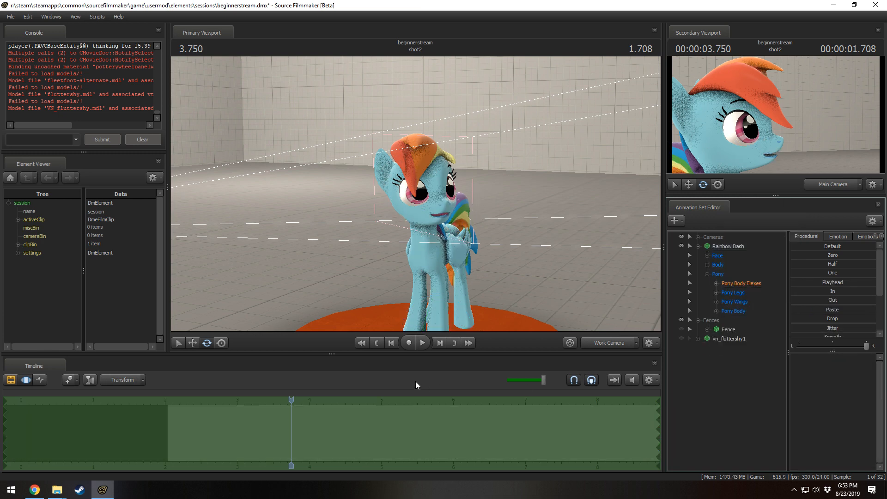
key("space")
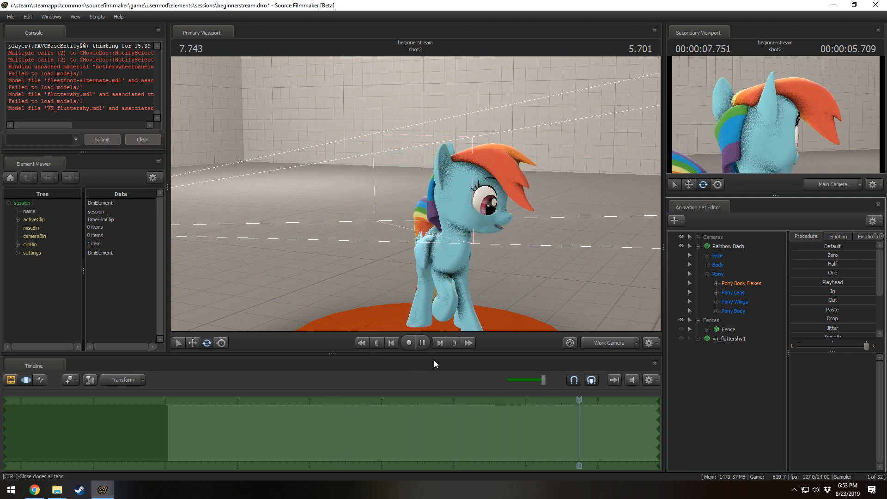
key("space")
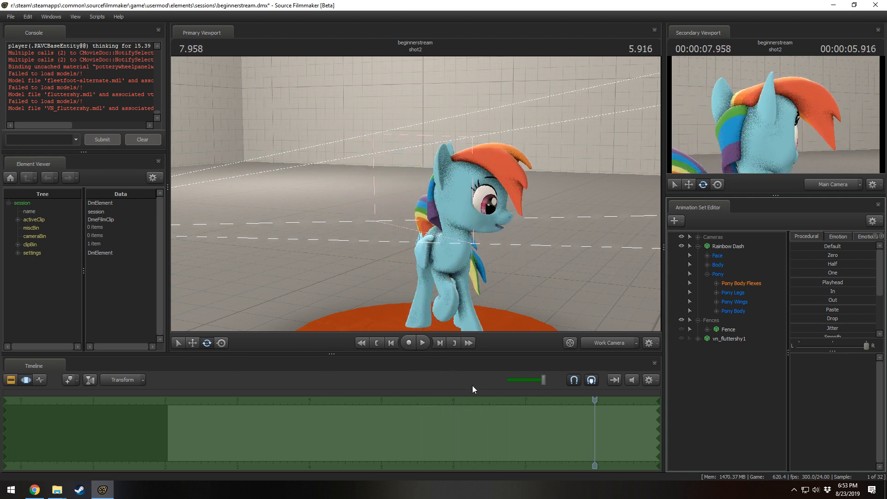
- Make the Fence in the Fences group visible and enlarge it by raising its static_prop_scale
left_click(730, 248)
left_click(698, 246)
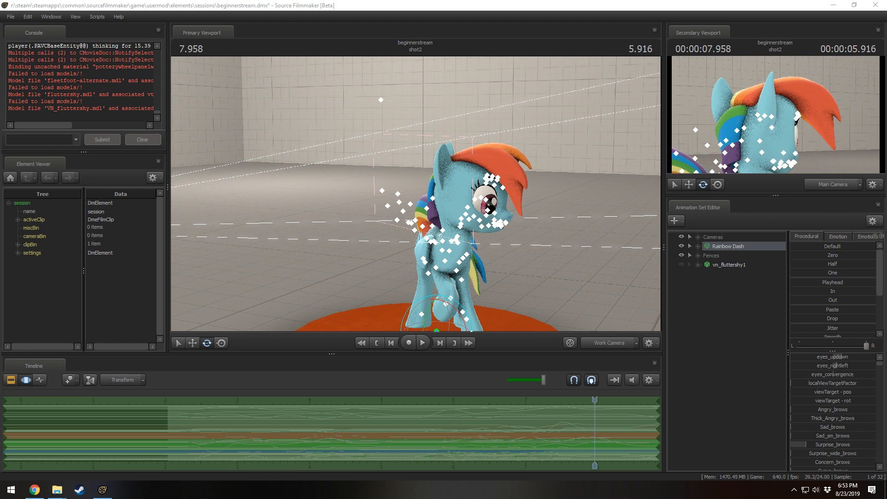
left_click(697, 256)
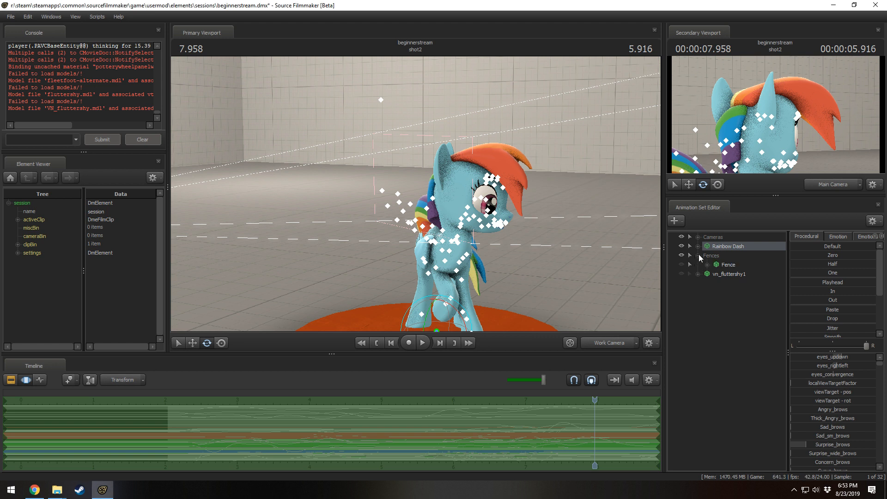
left_click(723, 266)
key("s")
left_click_drag(614, 259, 586, 265)
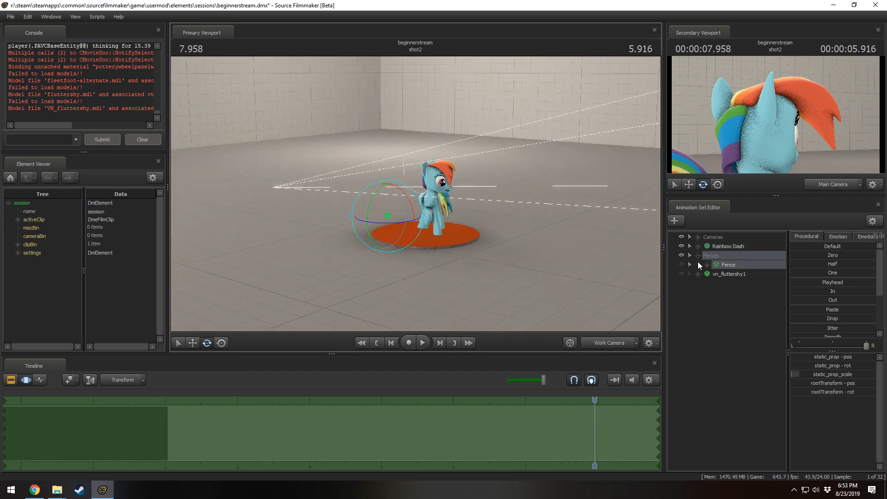
left_click(683, 263)
left_click_drag(548, 239, 562, 253)
left_click_drag(794, 376, 800, 376)
- Move the whole Rainbow Dash model upward behind the enlarged fence so her head shows above its upper edge
key("s")
left_click_drag(601, 297, 609, 203)
key("w")
left_click(738, 248)
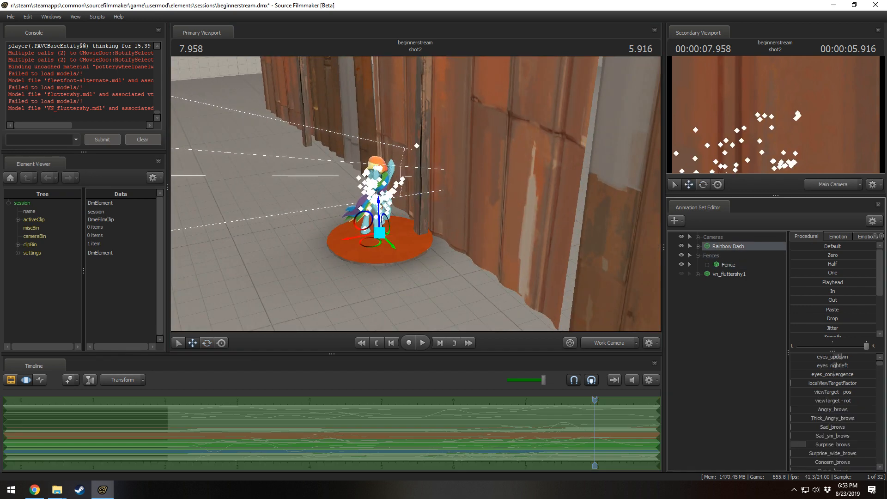
left_click_drag(410, 192, 439, 178, "alt")
left_click_drag(376, 199, 375, 67)
left_click_drag(386, 111, 395, 78)
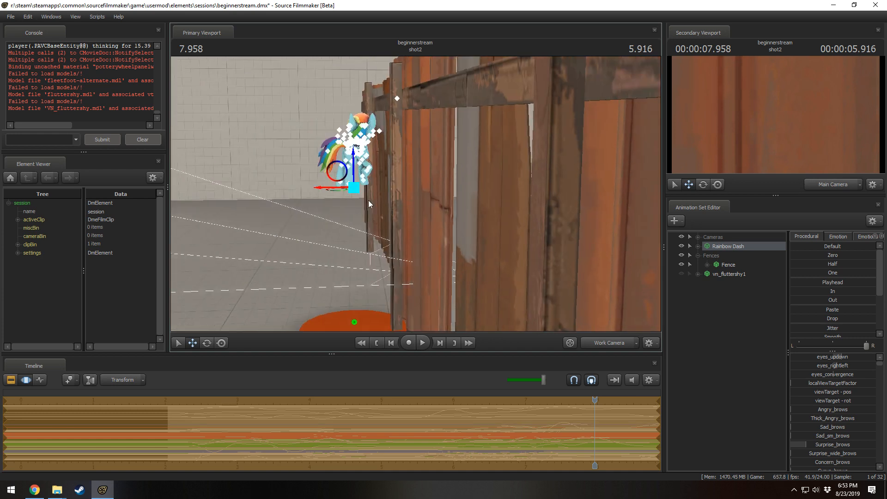
left_click_drag(337, 173, 286, 86)
left_click_drag(351, 234, 351, 203)
- Set the playhead to 6.083 seconds and play Rainbow Dash's animation in close-up over the fence
scroll(338, 418, "down", 1)
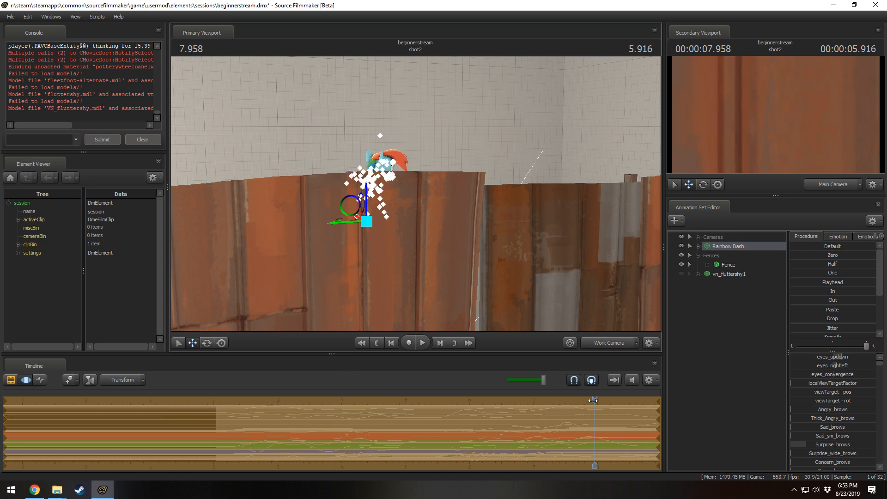
left_click_drag(594, 400, 477, 402)
key("w")
left_click_drag(441, 263, 410, 259)
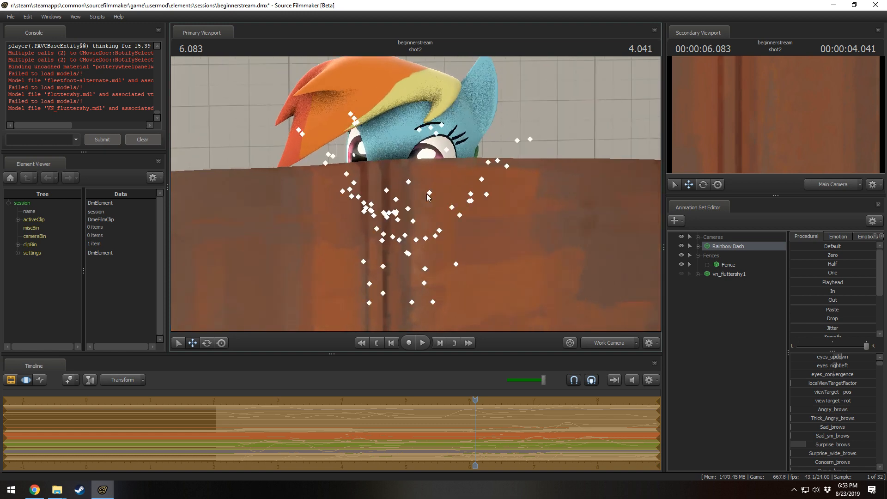
key("space")
key("space")
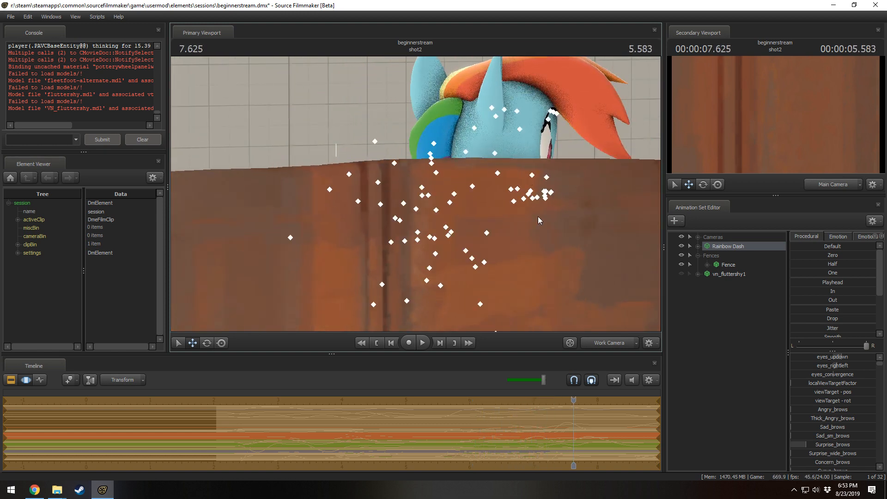
- Expand the Fence's Body controls and inspect its static_prop_scale and static_prop entries
key("s")
left_click_drag(538, 216, 545, 234)
left_click_drag(415, 194, 415, 194)
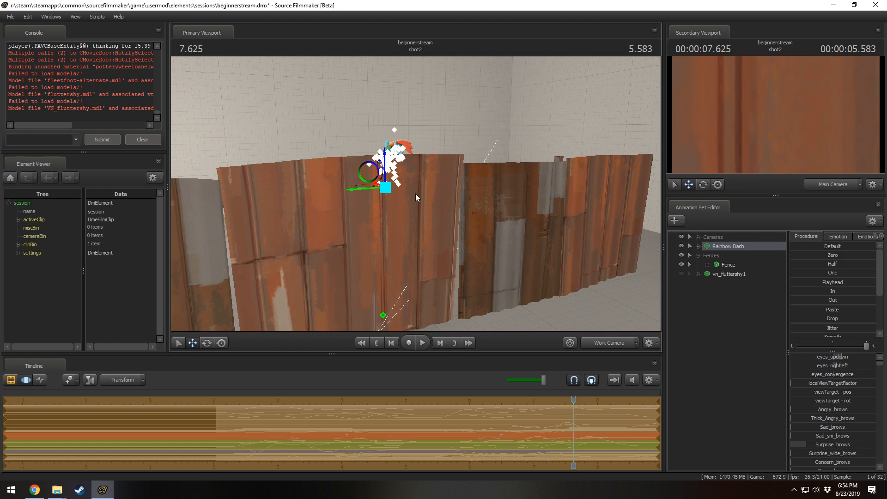
left_click(706, 265)
left_click(740, 302)
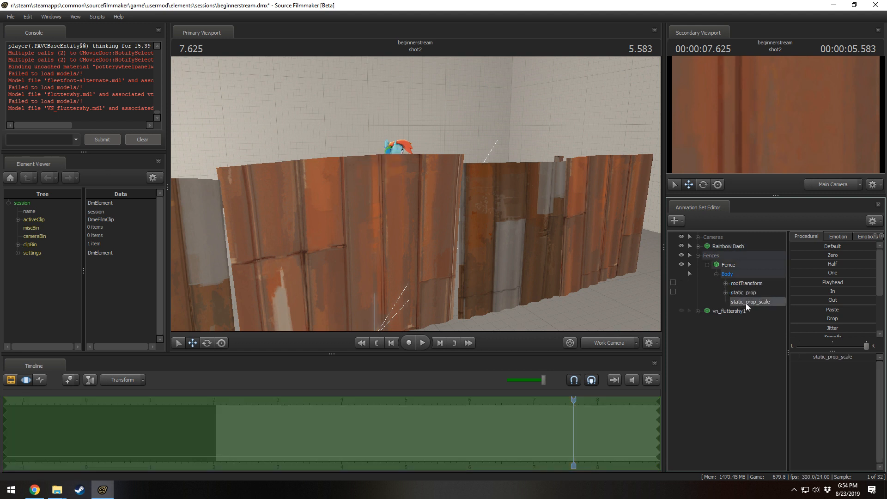
left_click(741, 294)
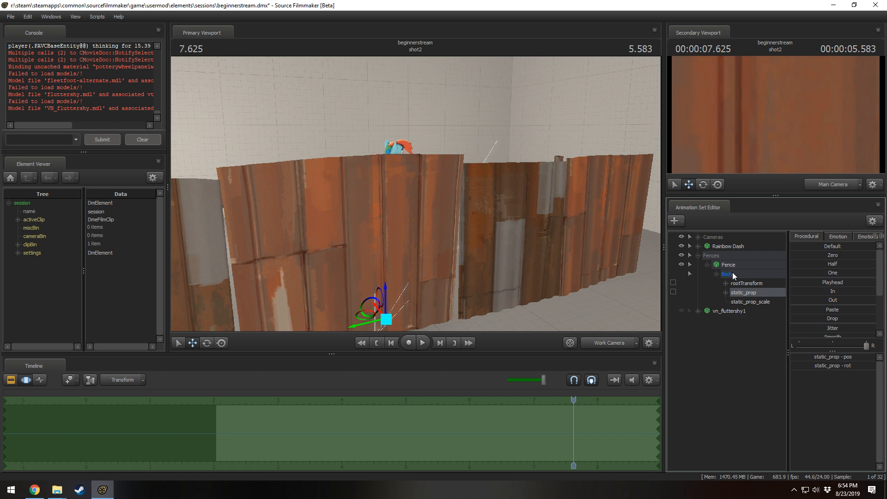
- Create an animation set for a new model, filtering the models by "ball" and loading particle\snowball.mdl
right_click(726, 371)
left_click(770, 394)
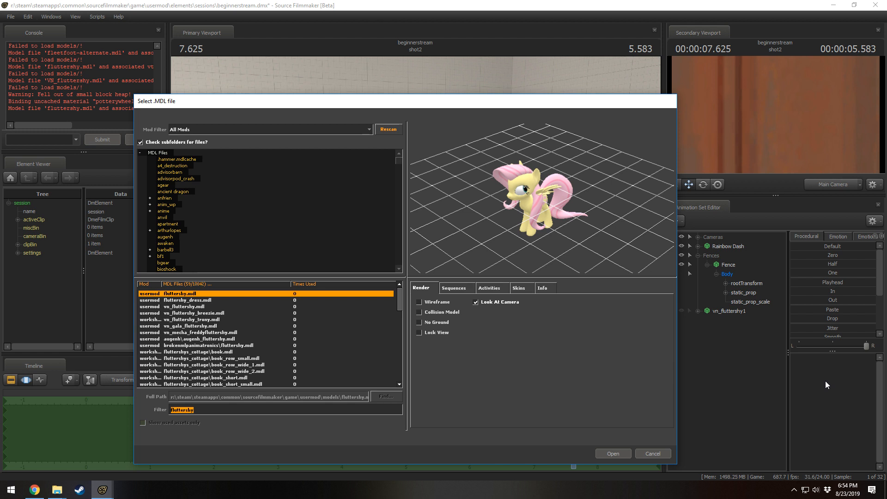
type("ball")
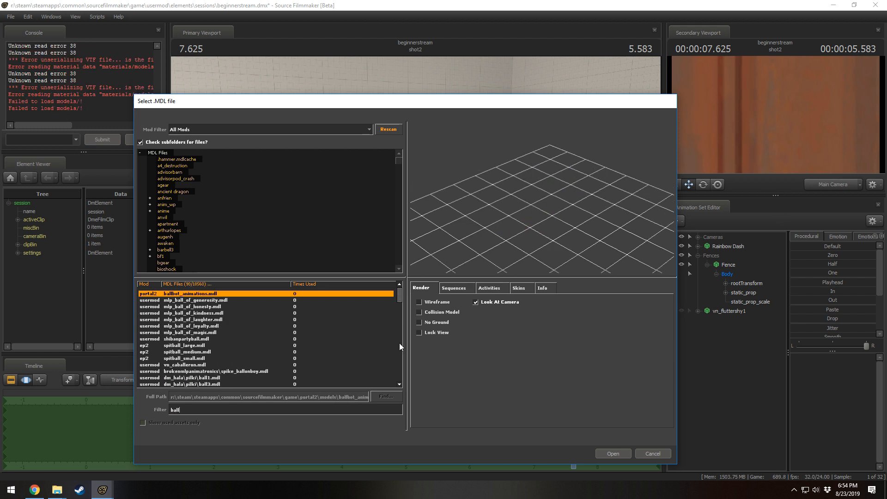
left_click(189, 359)
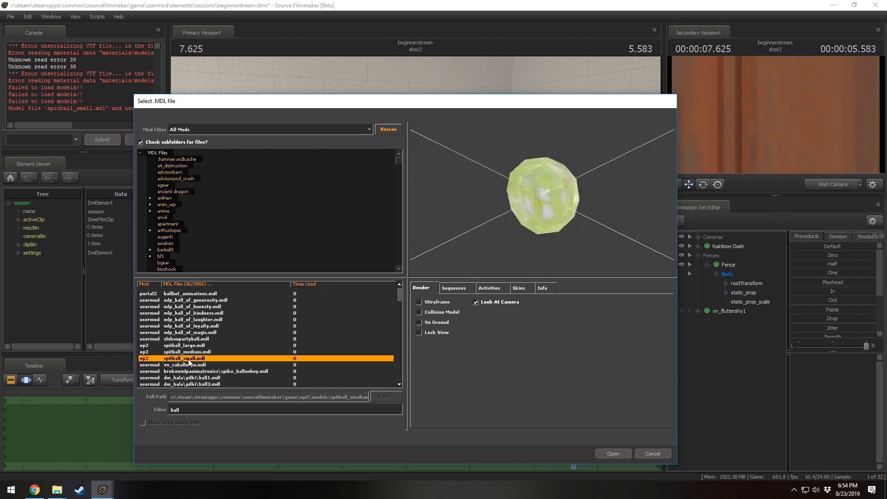
scroll(197, 353, "down", 5)
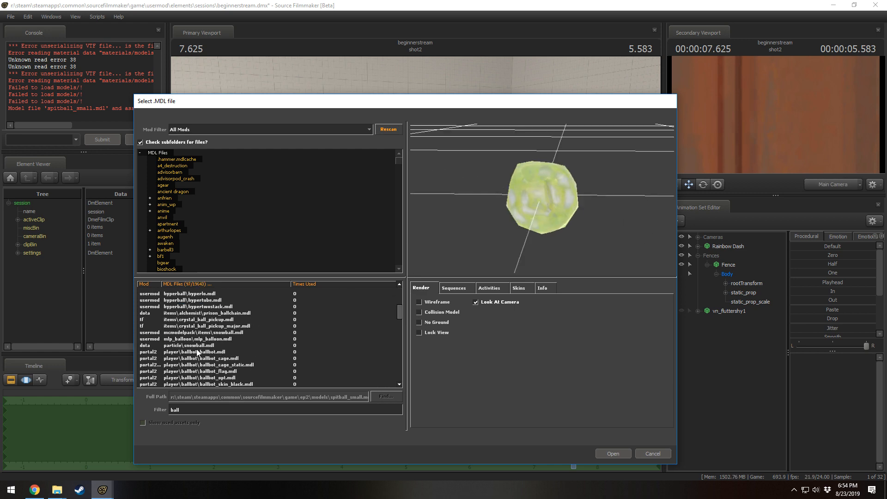
left_click(197, 346)
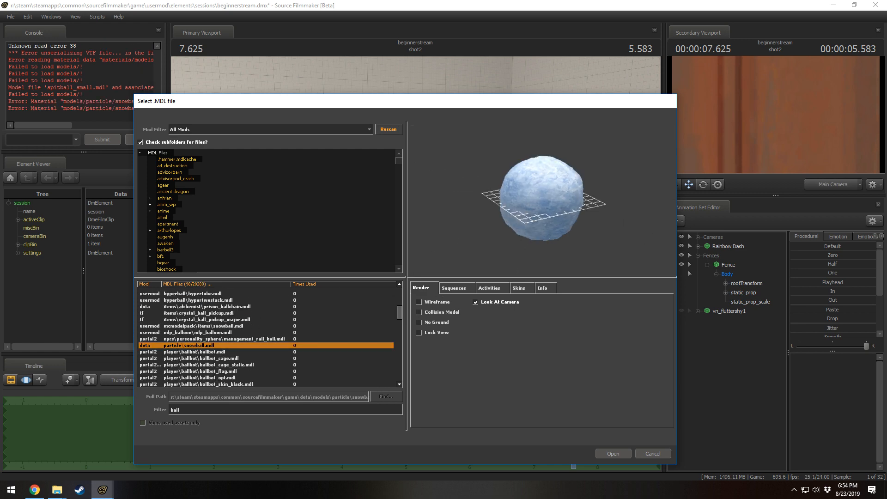
left_click(626, 455)
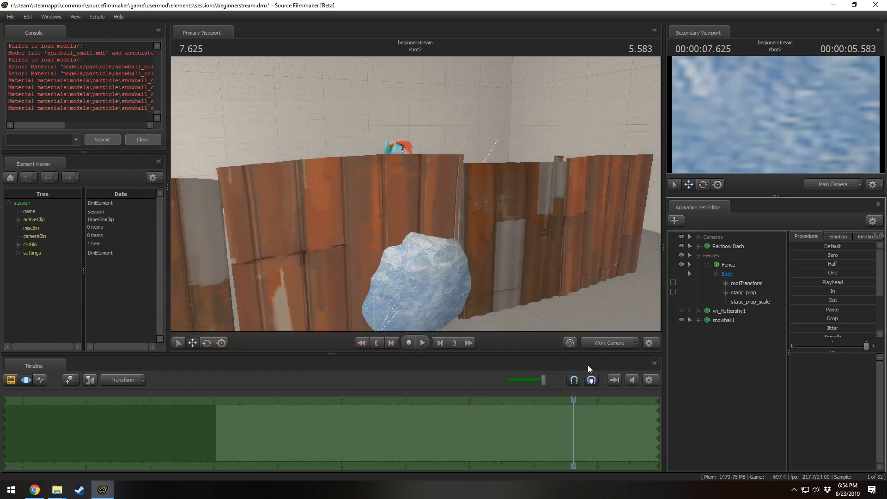
- Select the whole snowball1 model and move it away from the fence, up into the open air
left_click(606, 343)
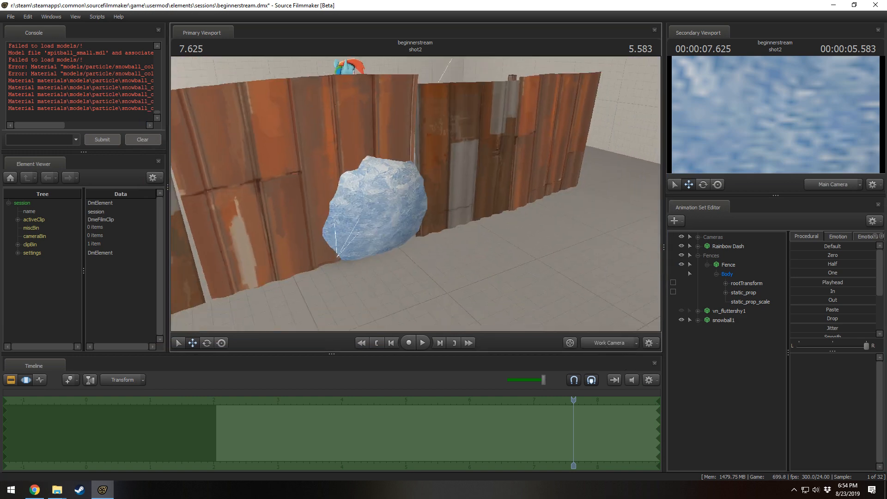
left_click(723, 319)
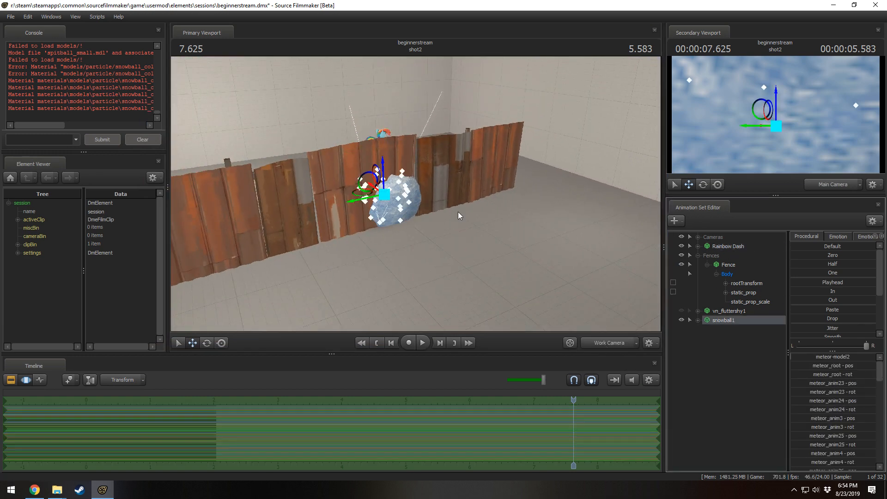
left_click_drag(391, 194, 526, 132)
key("w")
mouse_move(455, 234)
left_mouse_down()
mouse_move(438, 231)
mouse_move(455, 234)
left_mouse_up()
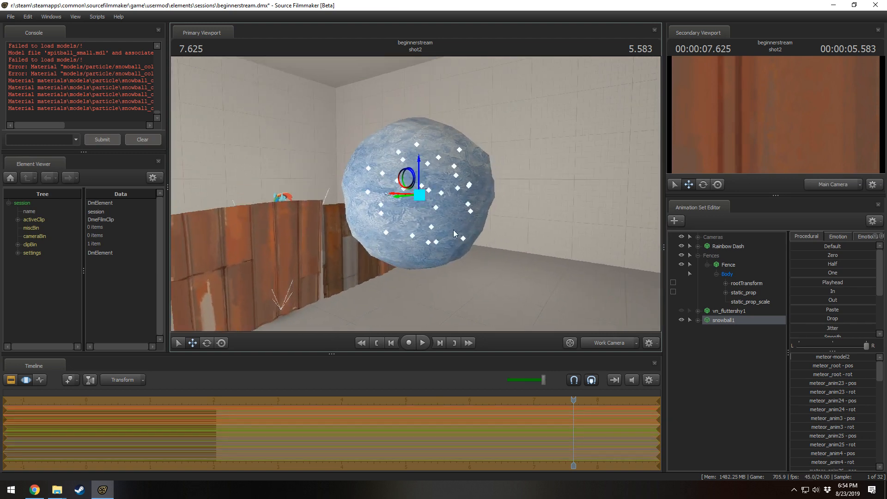
- Expand snowball1's controls and select its meteor_root bone
left_click(697, 320)
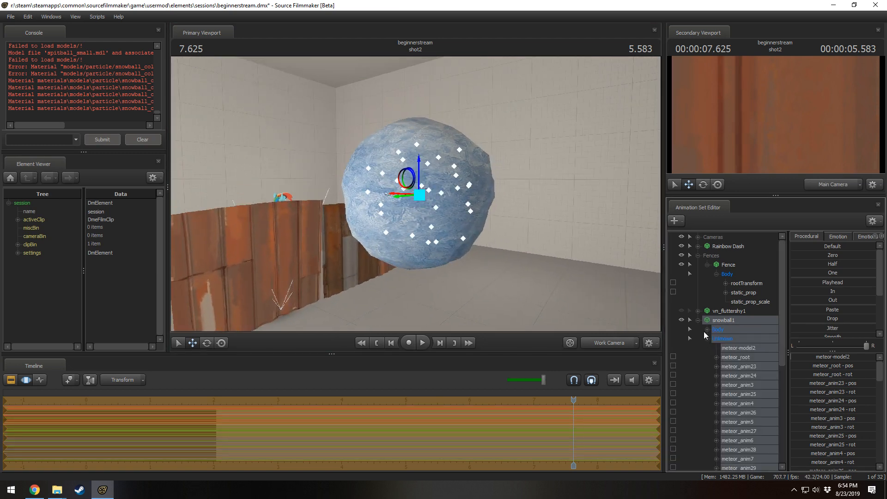
left_click(742, 348)
left_click(735, 359)
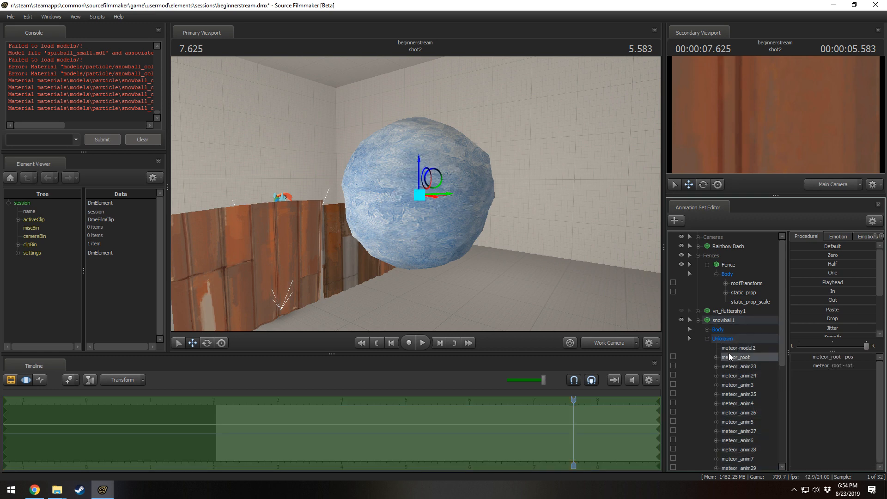
- Try rotating snowball1's meteor_root bone and look through the options available for the whole snowball1 animation set
key("e")
left_click_drag(418, 176, 367, 169)
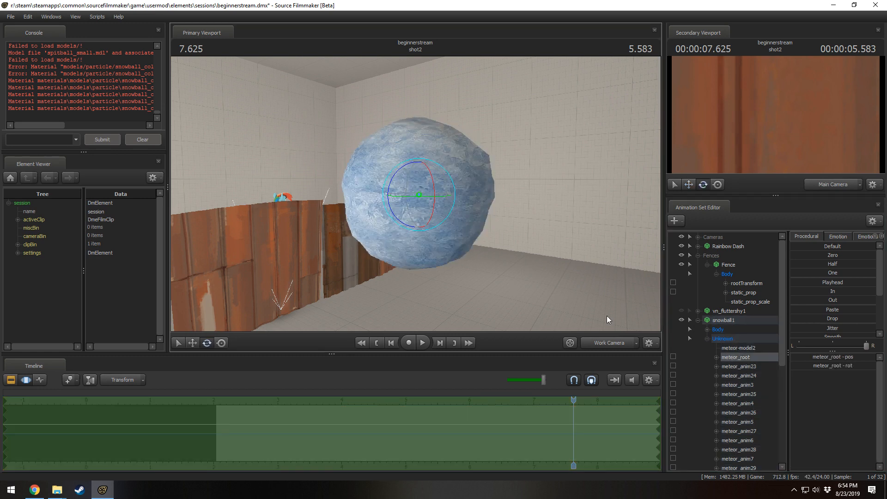
right_click(730, 323)
mouse_move(754, 410)
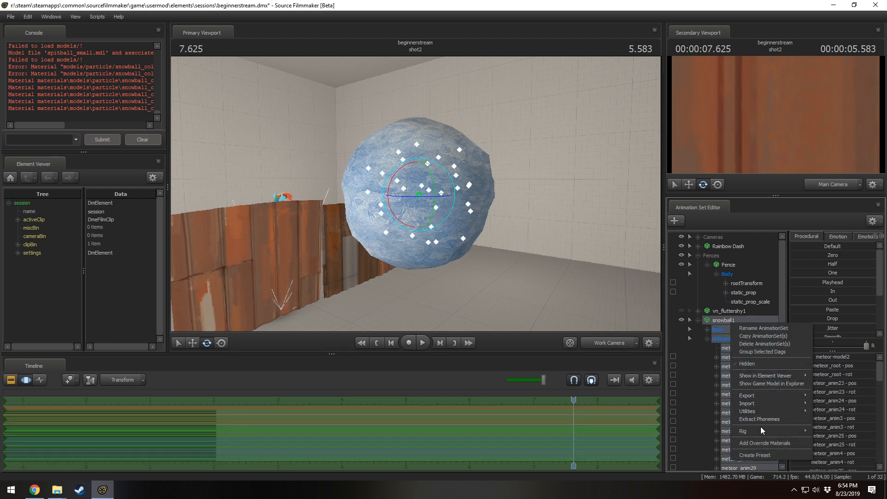
- Expand snowball1's Body group, try rotating its rootTransform control, and undo the rotation
left_click(717, 331)
scroll(741, 462, "down", 4)
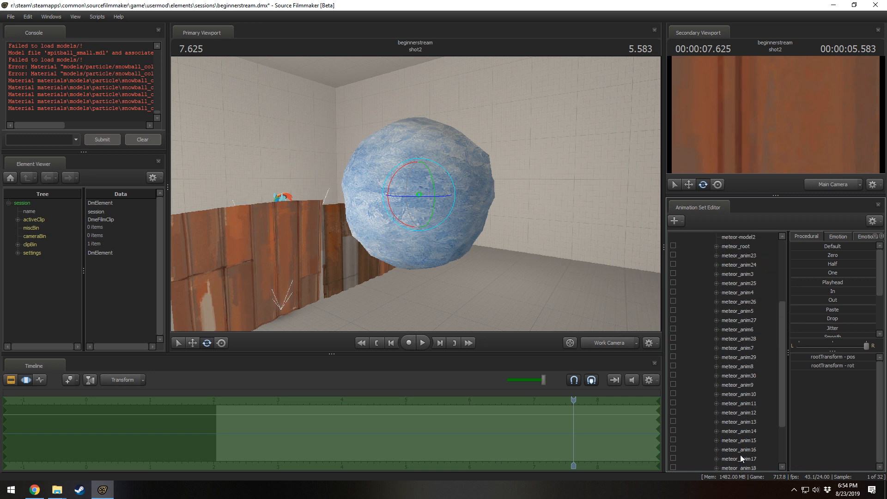
scroll(738, 426, "up", 4)
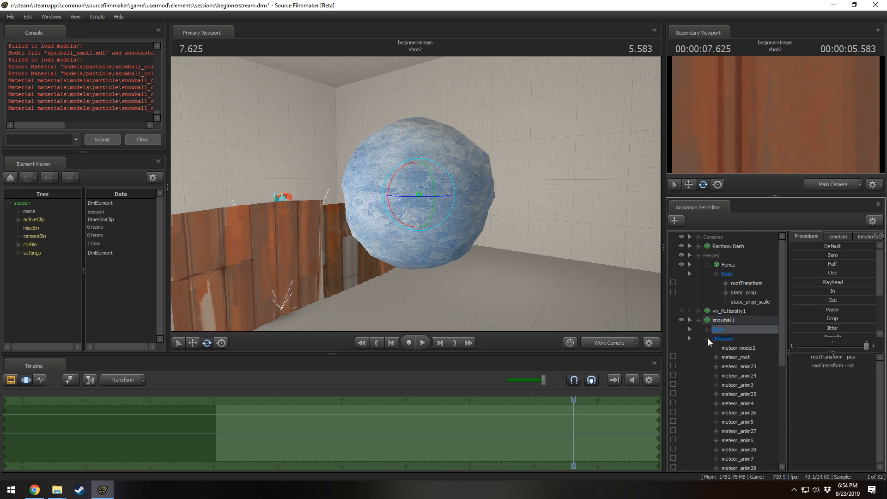
left_click(706, 330)
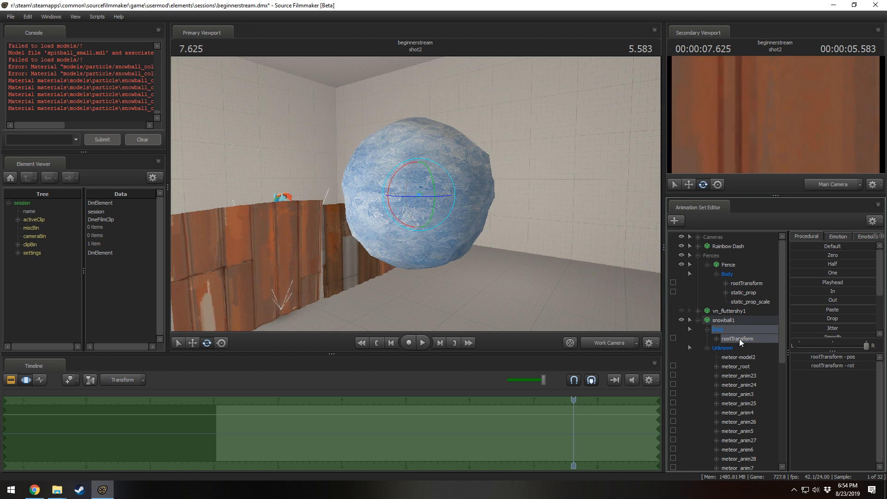
left_click_drag(421, 186, 361, 150)
key("ctrl+z")
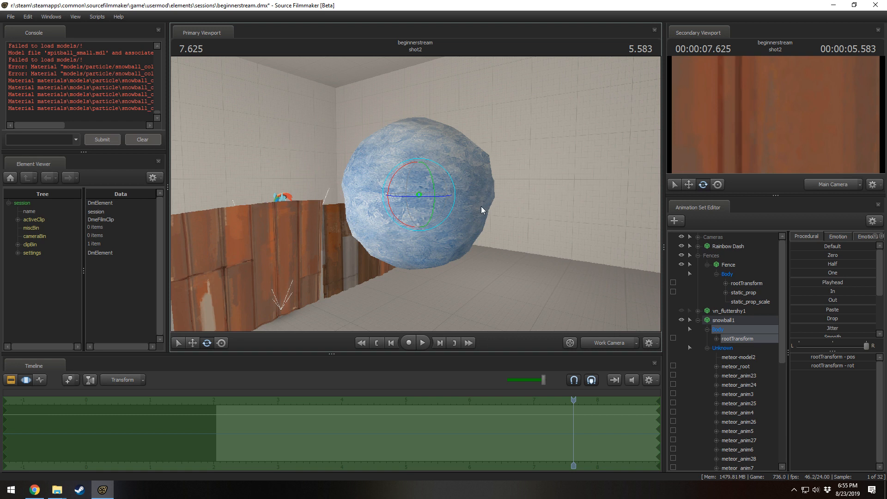
- Compare snowball1's rootTransform with its meteor_root bone, try moving meteor_root, and undo the change
right_click(743, 365)
left_click(731, 367)
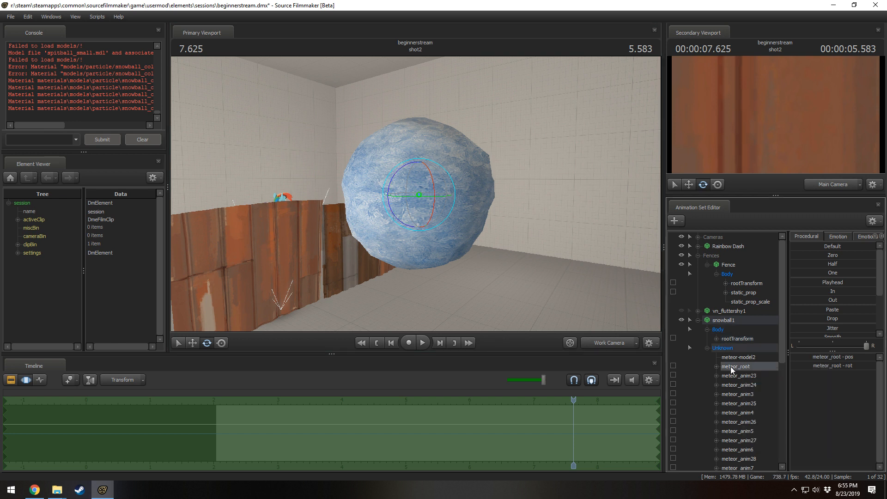
left_click(736, 339)
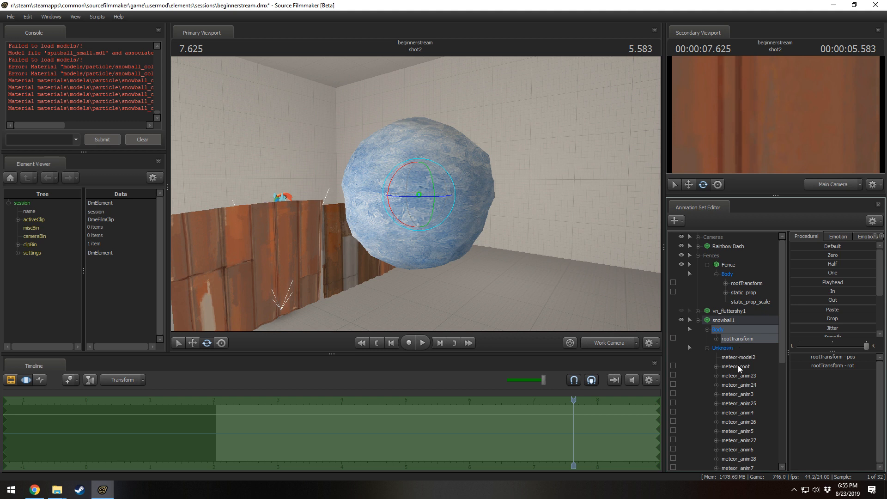
left_click(738, 365)
left_click_drag(425, 197, 411, 267)
key("ctrl+z")
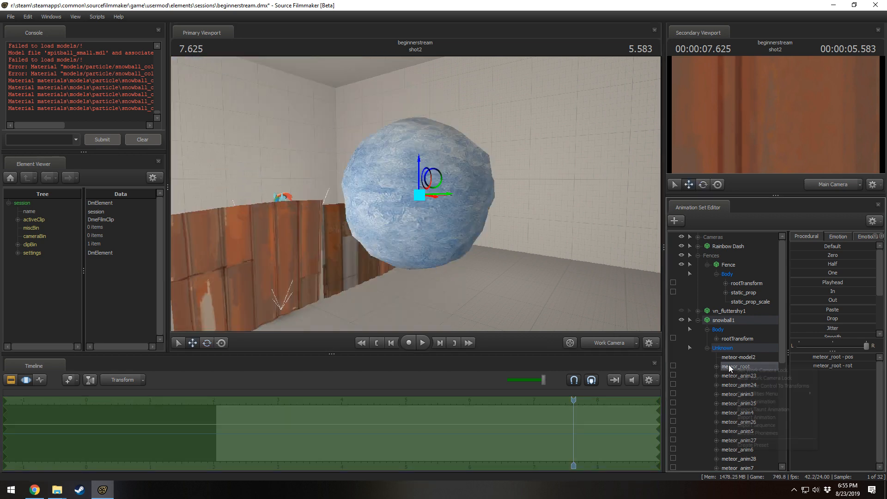
- Add a scale control to snowball1's meteor_root bone and locate the new control in the set
right_click(727, 365)
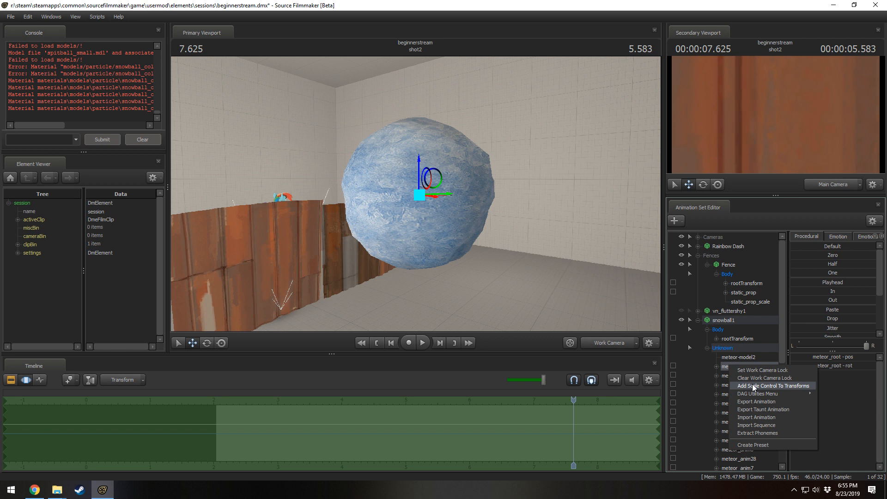
left_click(753, 387)
left_click(745, 366)
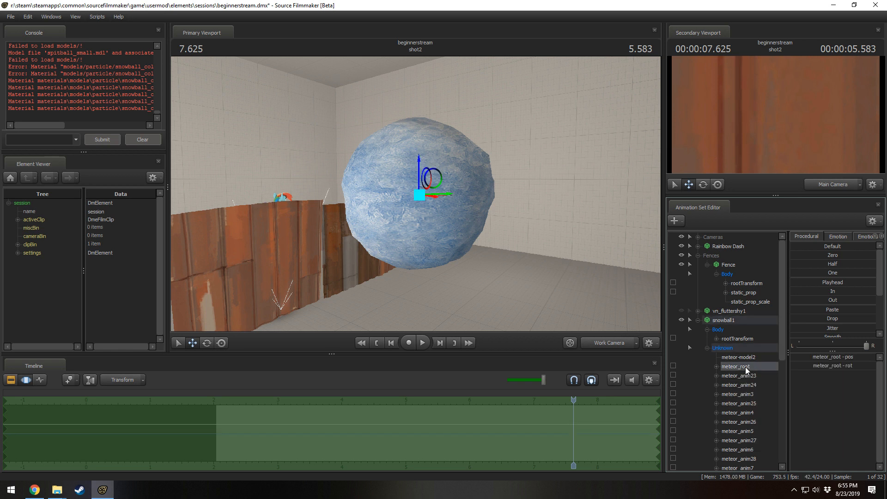
scroll(745, 368, "down", 7)
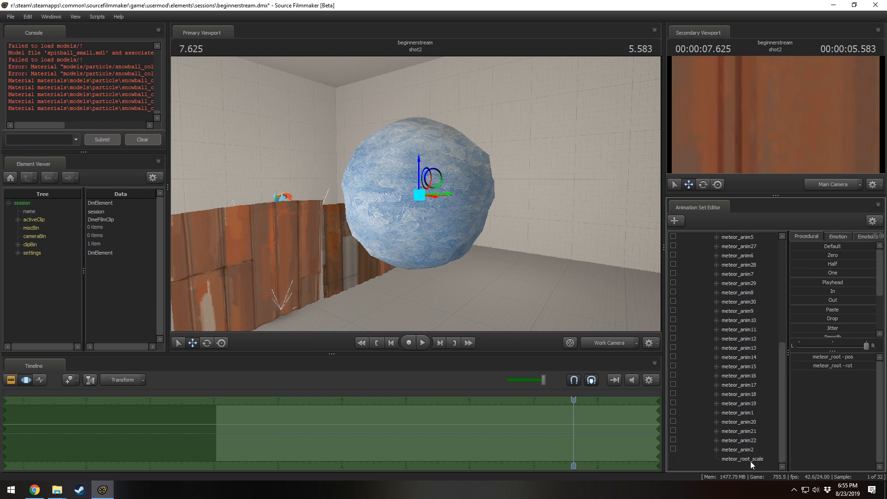
- Shrink the snowball to a small ball beside the fence by lowering its meteor_root_scale value
left_click(751, 459)
left_click_drag(814, 356, 794, 357)
left_click_drag(476, 268, 453, 290)
key("w")
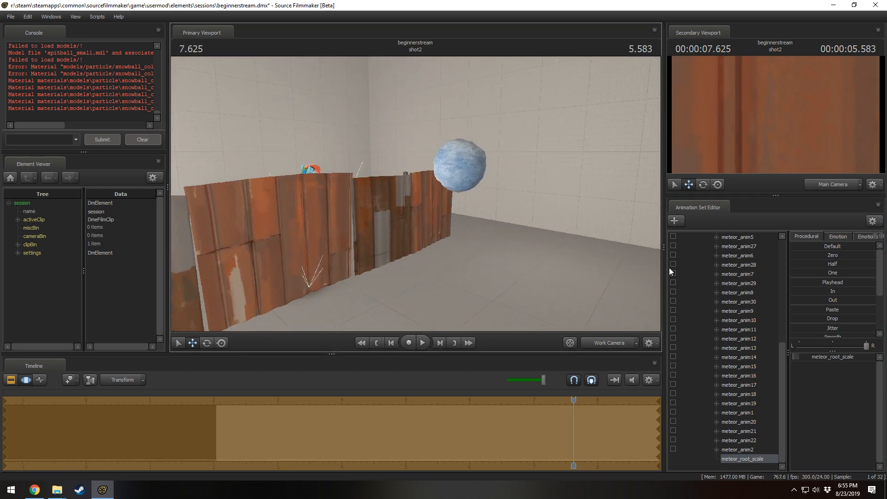
left_click_drag(802, 359, 800, 358)
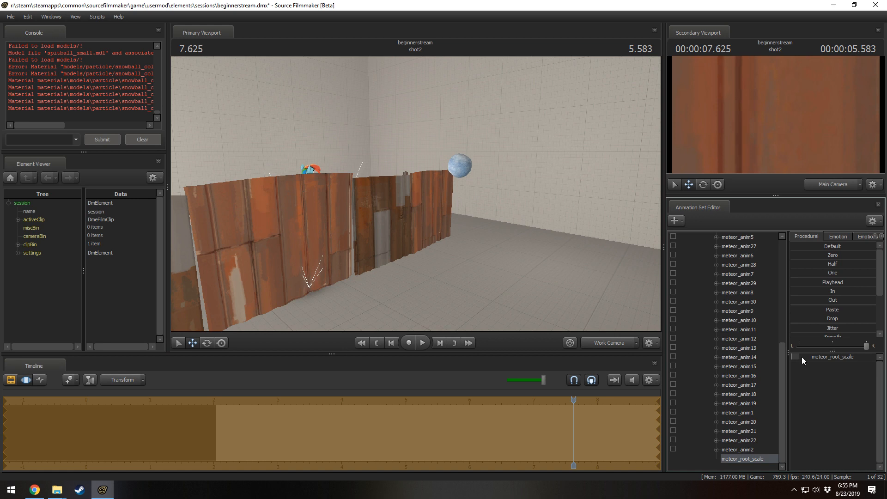
- Select the whole snowball1 model and set a time selection that blends in from about 5.3 to 6.3 seconds and continues onward
scroll(729, 354, "up", 7)
left_click(735, 319)
left_click_drag(452, 258, 415, 277)
key("z")
left_click(489, 425)
key("[")
left_click_drag(488, 427, 436, 431)
- Move the snowball over the fence to Rainbow Dash's head within the current time selection
key("r")
left_click_drag(509, 191, 332, 160)
key("e")
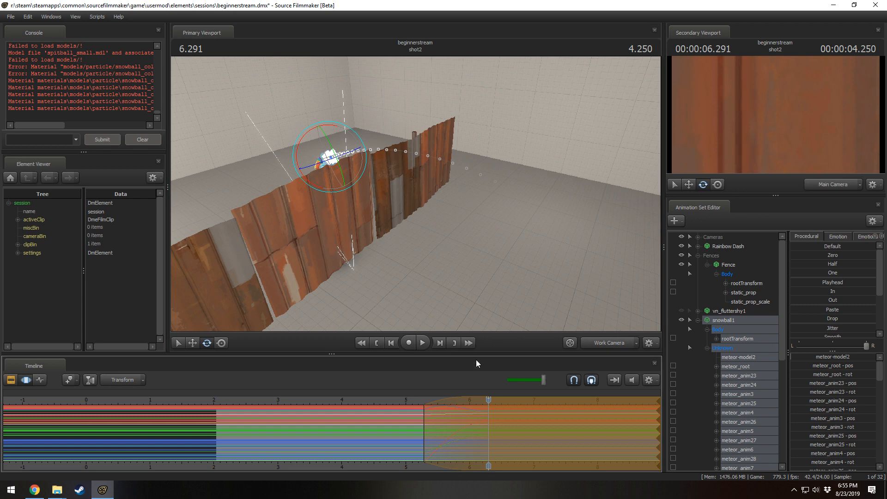
- Play back the snowball's flight toward Rainbow Dash from about 5.2 seconds and leave the playhead at 6.458 seconds
left_click(419, 400)
left_click_drag(415, 194, 531, 176)
key("space")
key("space")
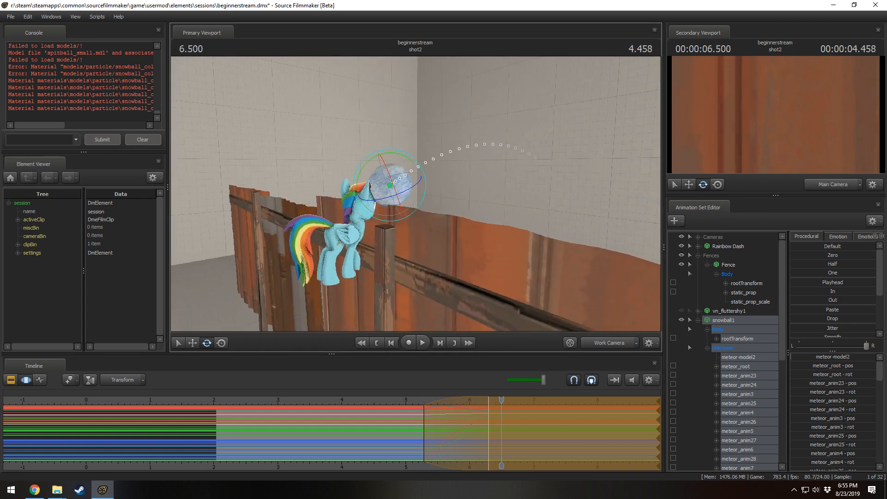
key("space")
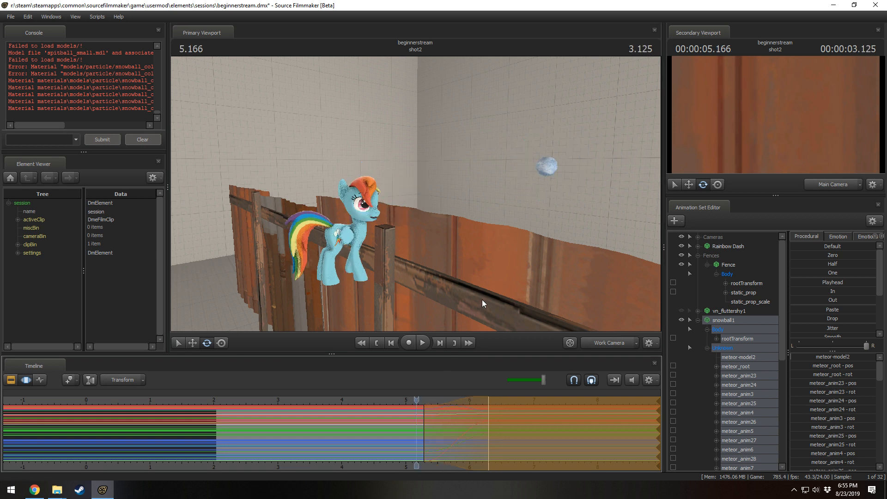
left_click(498, 458)
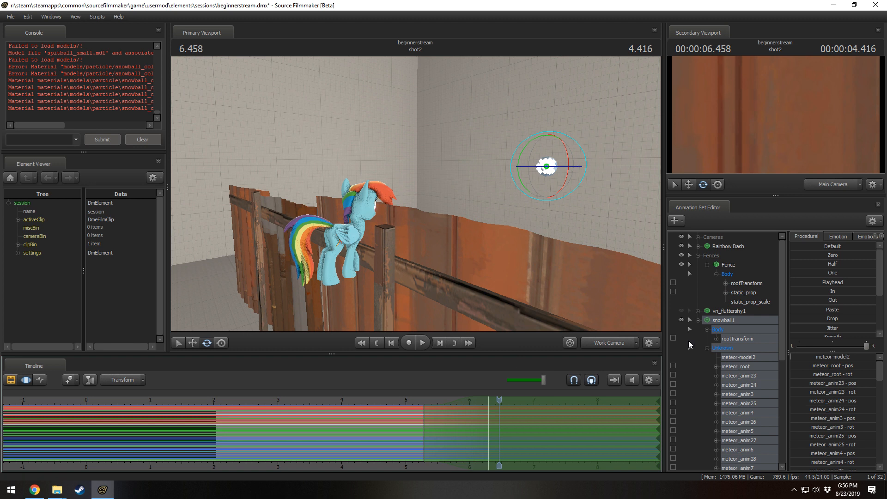
- Add a scale control to snowball1's meteor_anim23 bone and select the new meteor_anim23_scale control
left_click(746, 367)
left_click(747, 373)
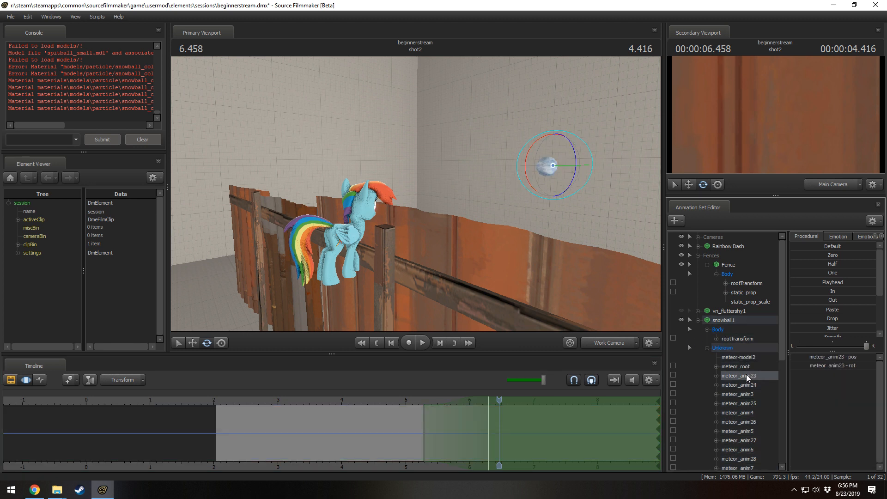
right_click(746, 375)
left_click(769, 394)
scroll(747, 467, "down", 7)
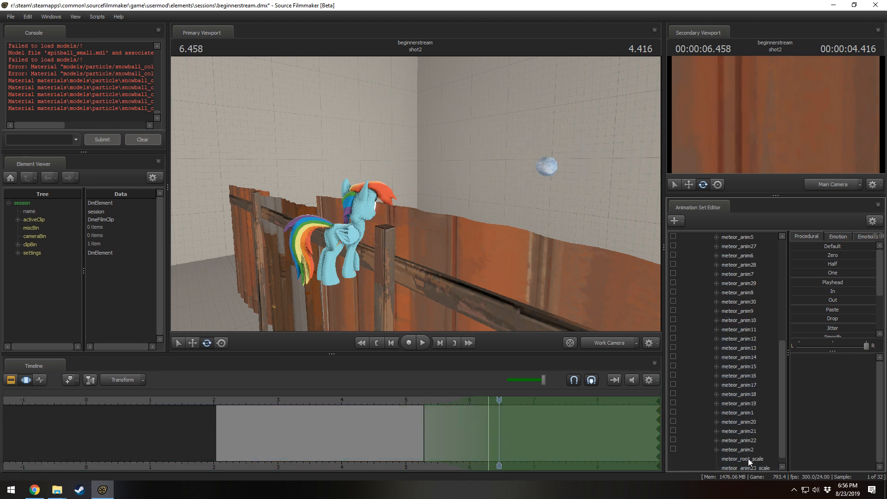
scroll(747, 458, "down", 1)
left_click(749, 460)
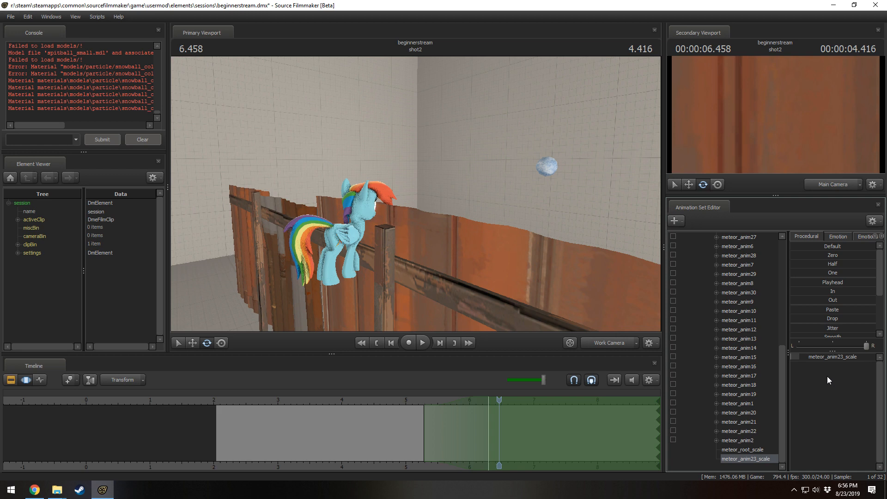
- Select the entire timeline, enlarge meteor_anim23 with its scale control, examine the deformed snowball, and undo the scaling
left_click(551, 439)
key("ctrl+a")
left_click_drag(826, 357, 870, 368)
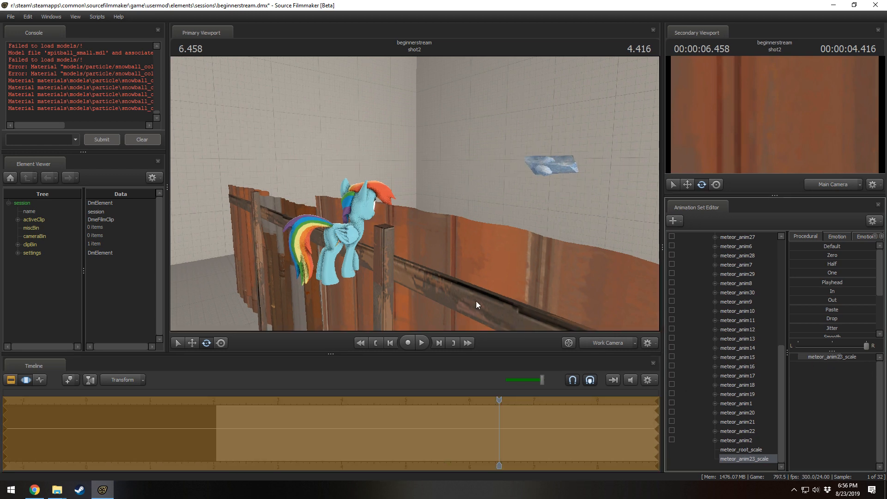
left_click_drag(477, 301, 413, 193)
key("w")
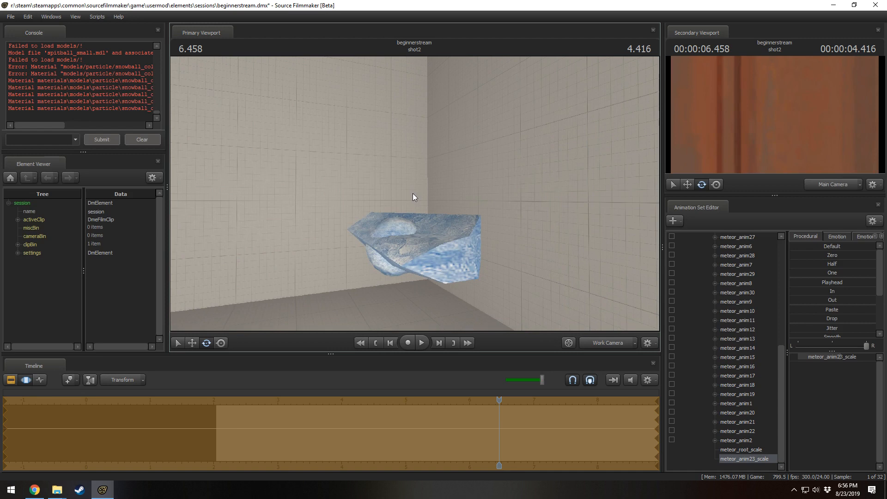
key("ctrl+z")
- Select the whole Rainbow Dash model and move it away from the fence into the open room
left_click_drag(528, 100, 413, 193)
key("w")
scroll(713, 277, "up", 8)
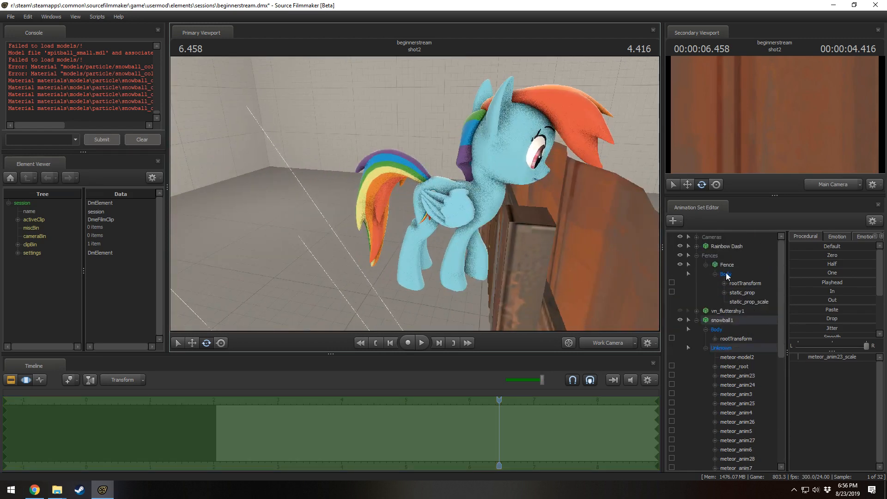
left_click(737, 246)
key("w")
left_click_drag(425, 285, 194, 203)
left_click_drag(194, 204, 412, 193)
key("w")
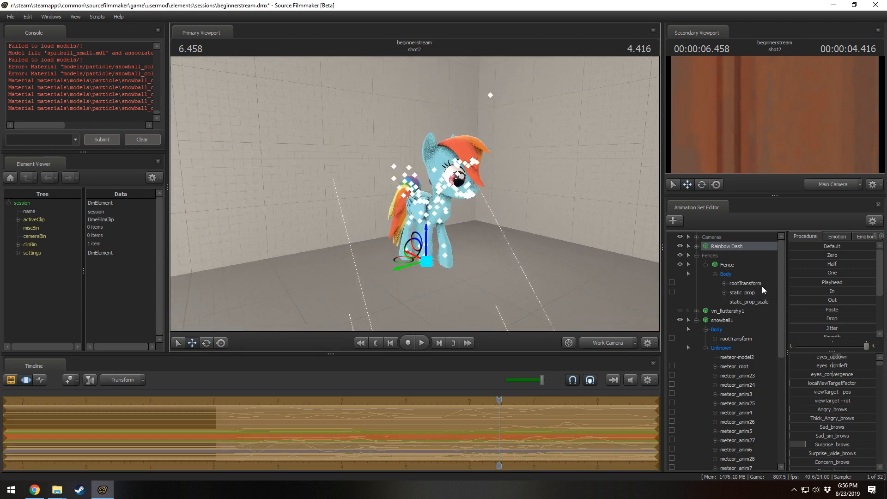
- Expand Rainbow Dash's Pony and Pony Body groups and add a scale control to the Pelvis bone
left_click(696, 247)
left_click(705, 274)
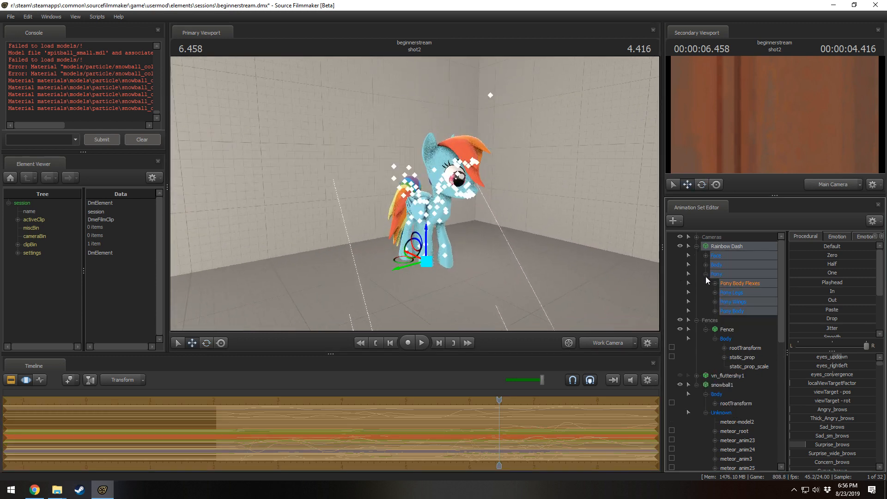
left_click(714, 311)
left_click(739, 321)
right_click(741, 321)
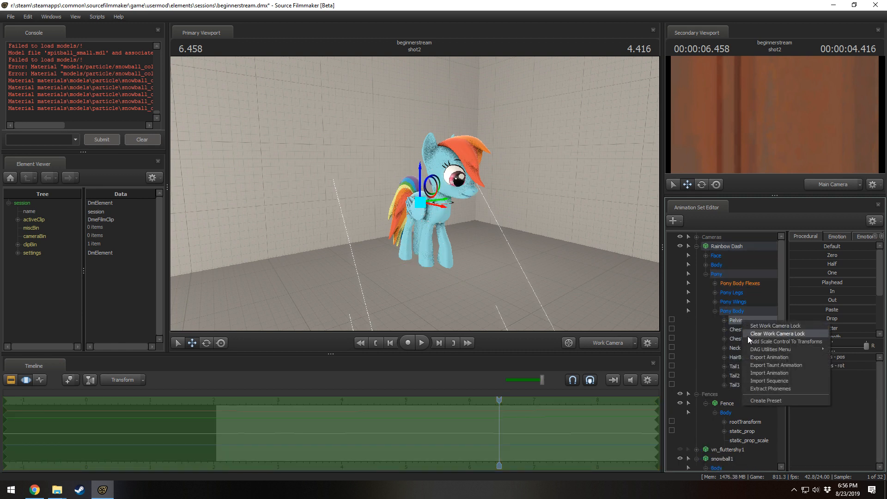
left_click(755, 342)
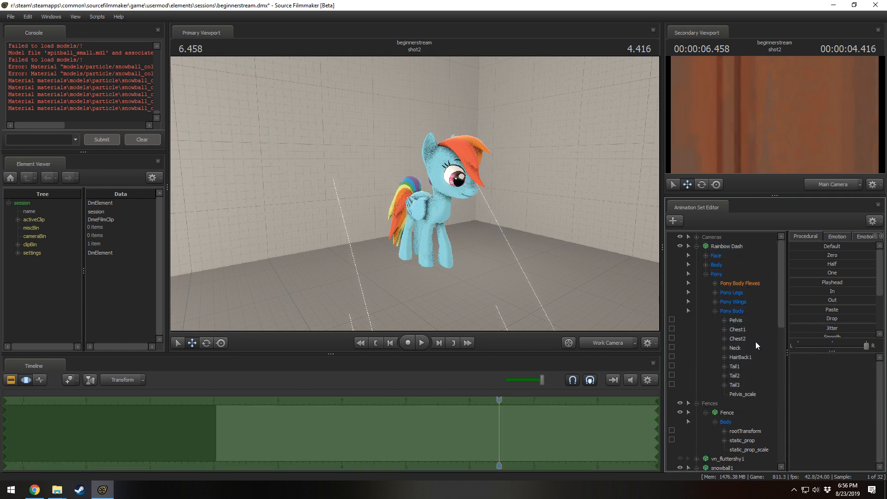
- Enlarge Rainbow Dash by raising the Pelvis_scale value and view the giant pony from a distance
left_click(742, 393)
left_click_drag(808, 355, 849, 356)
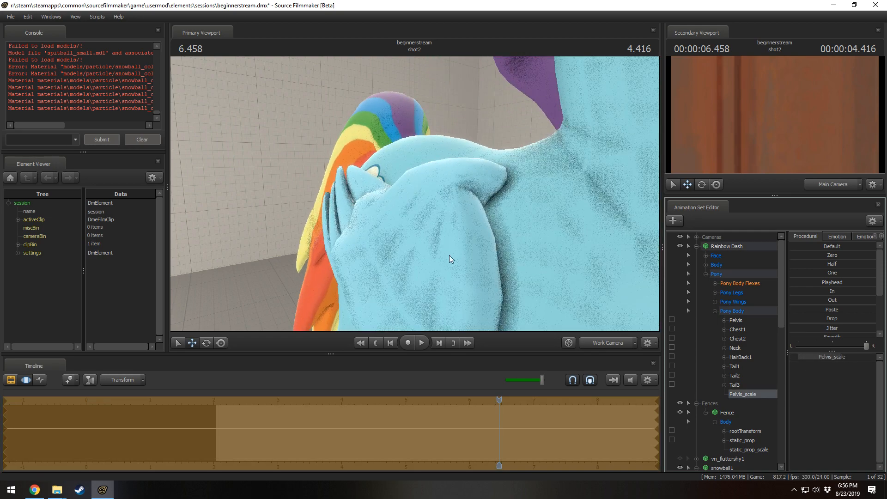
left_click_drag(450, 259, 591, 242)
key("s")
key("w")
key("d")
key("a")
key("s")
key("w")
key("s")
key("a")
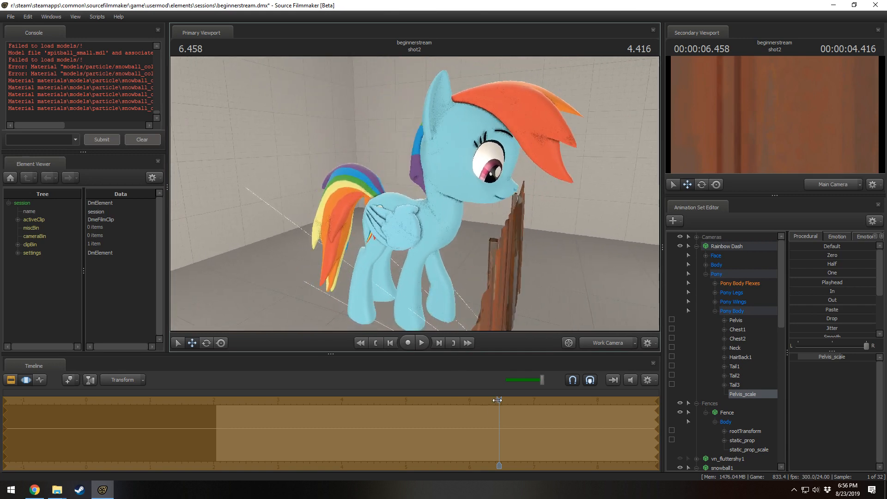
- Scrub and play the animation to check how the enlarged Rainbow Dash's mane and tail behave from several angles
left_click_drag(498, 400, 481, 400)
key("space")
key("space")
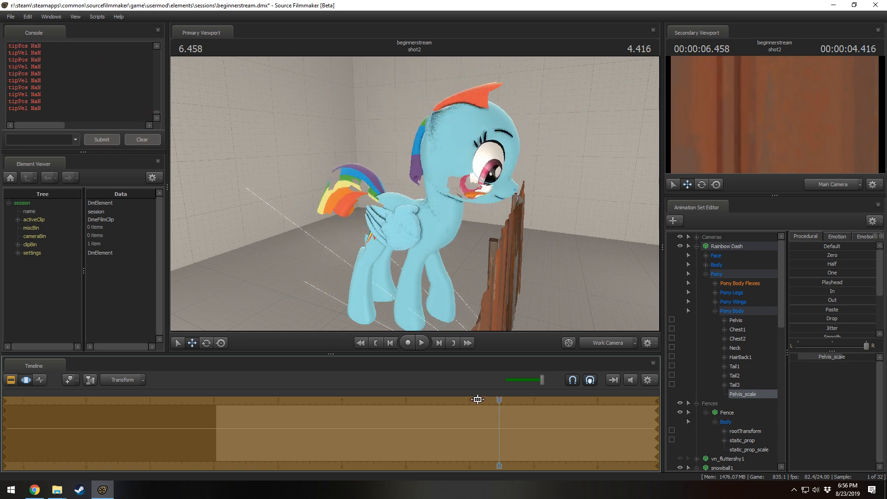
left_click_drag(531, 273, 441, 262)
key("d")
key("s")
left_click_drag(414, 194, 461, 199)
key("a")
key("space")
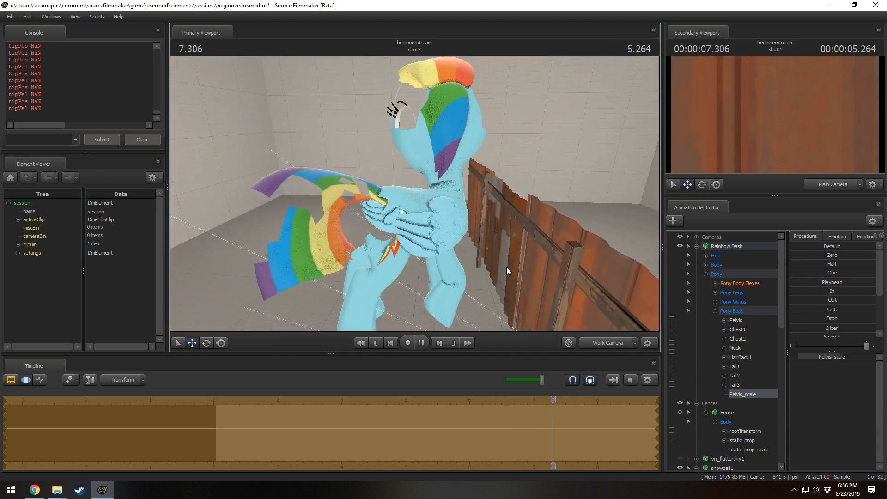
- Stop playback and undo the Pelvis scaling together with the added Pelvis scale control
key("space")
key("ctrl+z")
key("ctrl+z")
key("ctrl+z")
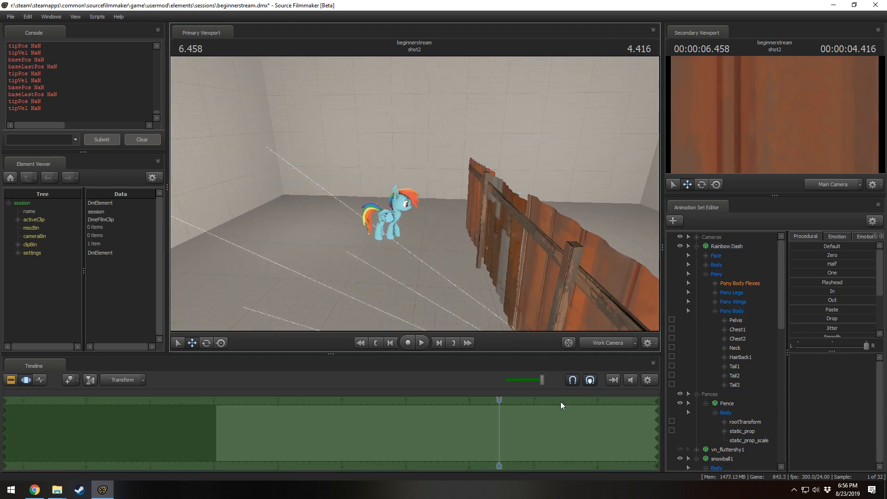
- Examine Rainbow Dash's body, mane and tail up close at the original size
key("w")
left_click_drag(523, 293, 512, 261)
key("s")
key("w")
key("z")
left_click_drag(414, 193, 425, 184)
key("x")
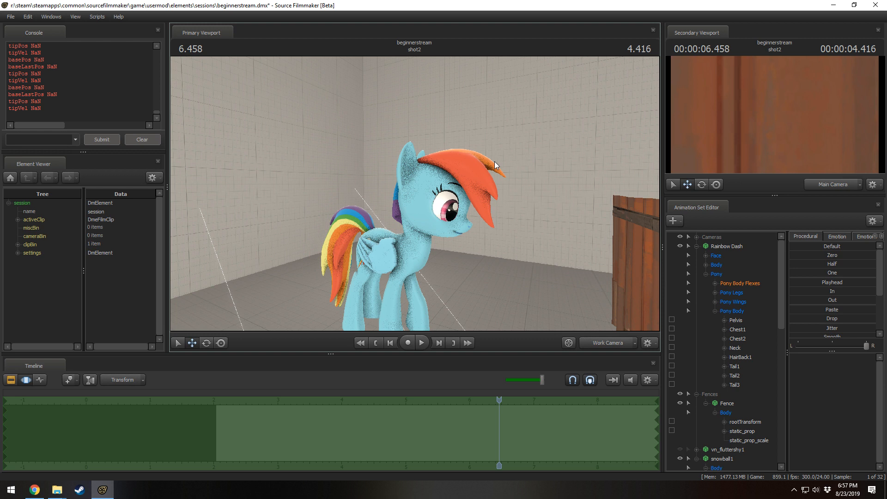
left_click_drag(494, 176, 414, 193)
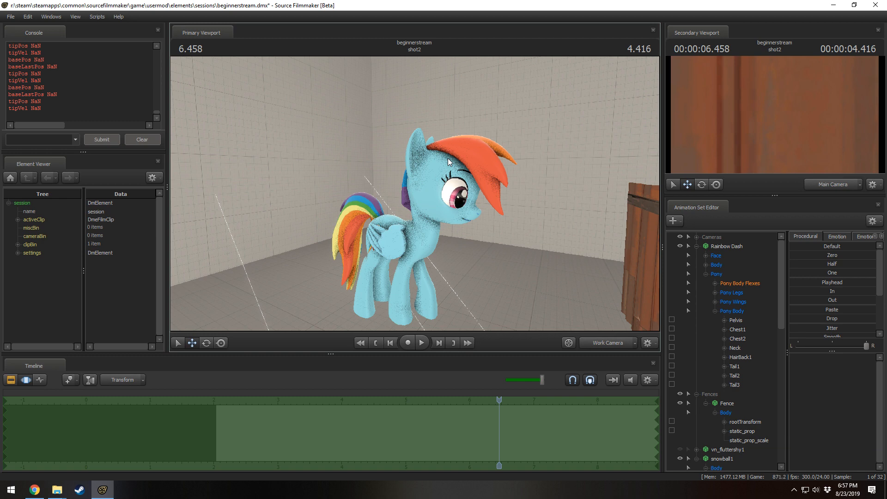
- Add a scale control to Rainbow Dash's Pelvis bone and raise Pelvis_scale to enlarge the pony
key("s")
mouse_move(447, 158)
left_mouse_down()
mouse_move(449, 170)
mouse_move(454, 160)
left_mouse_up()
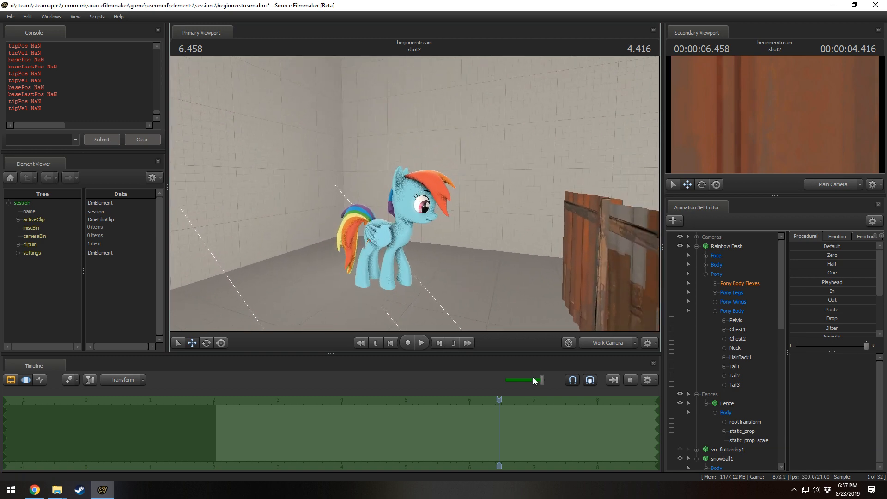
left_click(746, 318)
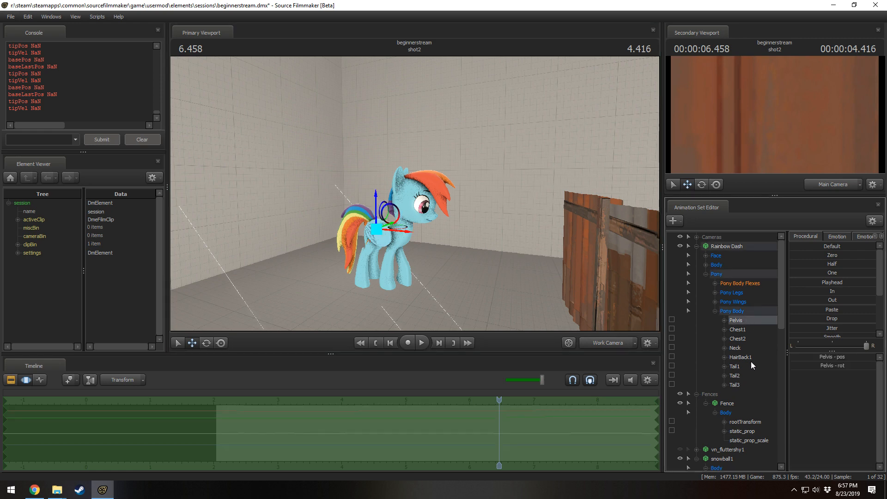
right_click(740, 319)
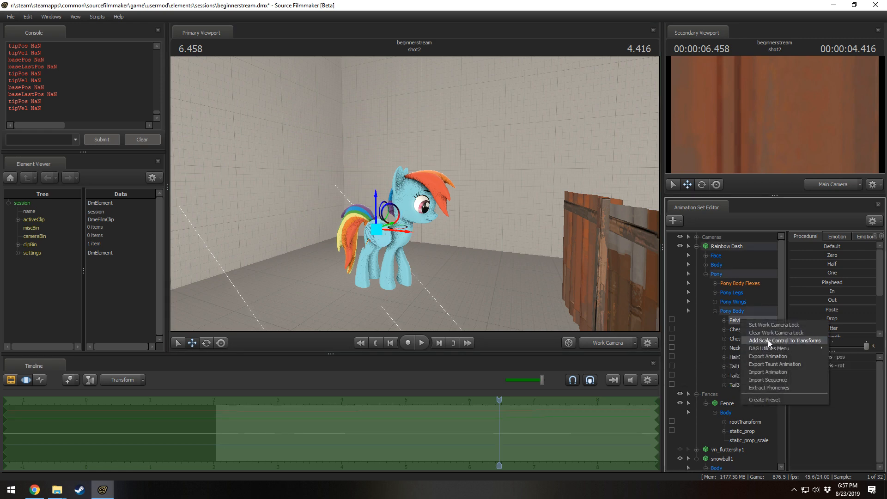
left_click(767, 339)
left_click_drag(809, 357, 834, 357)
- Play the animation and examine the enlarged Rainbow Dash's mane and tail from the side and behind
left_click_drag(423, 199, 459, 173)
key("s")
key("space")
key("space")
key("a")
key("d")
key("w")
key("a")
key("w")
key("a")
left_click_drag(594, 111, 410, 165)
key("s")
key("a")
key("space")
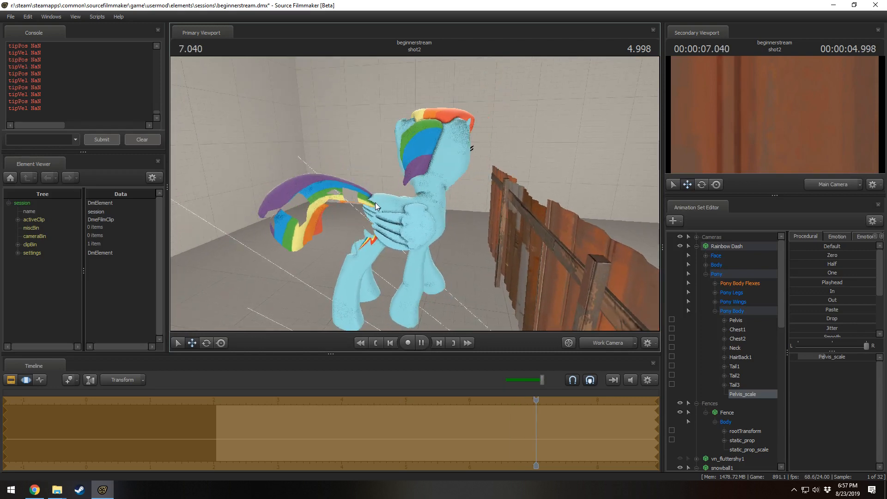
key("space")
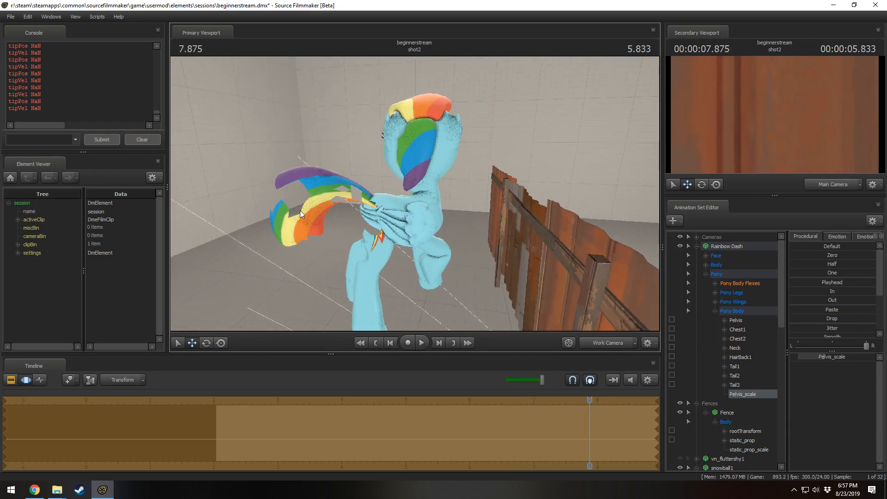
- Undo the Pelvis scaling with its added scale control and move the playhead back to 5.958
key("ctrl+z")
key("ctrl+z")
key("w")
left_click_drag(448, 170, 441, 172)
left_click_drag(590, 400, 466, 410)
- Bake the procedural bones on the Rainbow Dash animation set
key("s")
mouse_move(490, 256)
left_mouse_down()
mouse_move(478, 261)
mouse_move(506, 257)
left_mouse_up()
key("a")
key("w")
mouse_move(414, 194)
left_mouse_down()
mouse_move(421, 189)
mouse_move(414, 194)
left_mouse_up()
key("s")
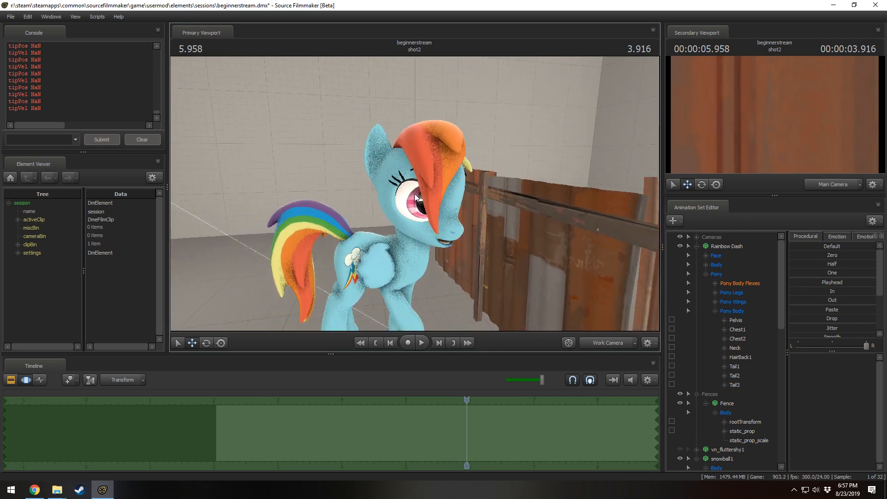
left_click(749, 246)
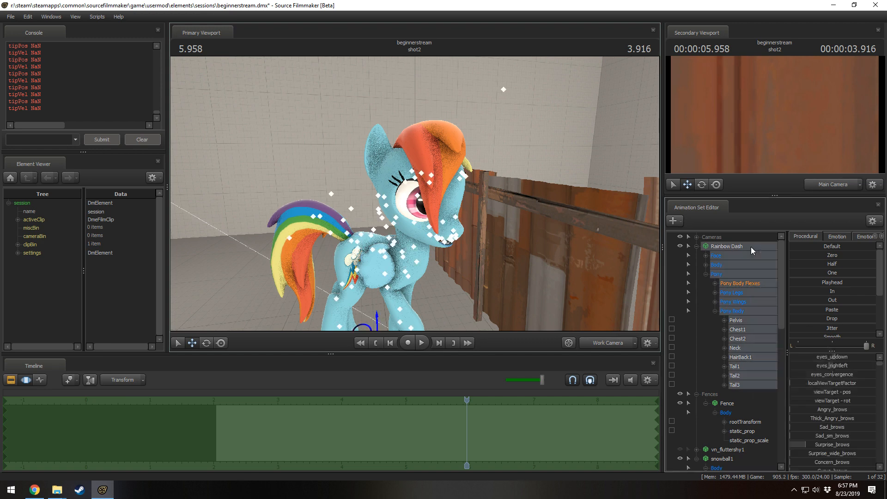
right_click(750, 246)
mouse_move(771, 337)
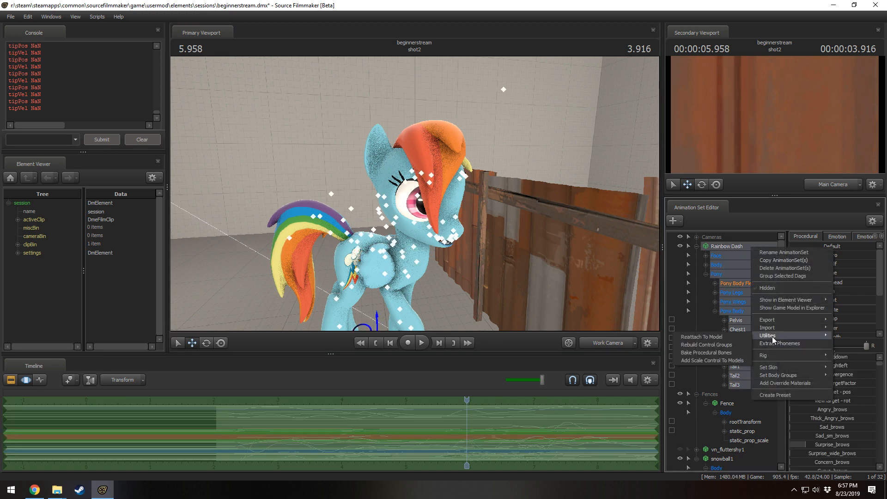
left_click(731, 352)
- Add a scale control to the Pelvis bone and play the animation with Pelvis_scale raised on the baked model
key("s")
key("d")
left_click_drag(610, 313, 608, 309)
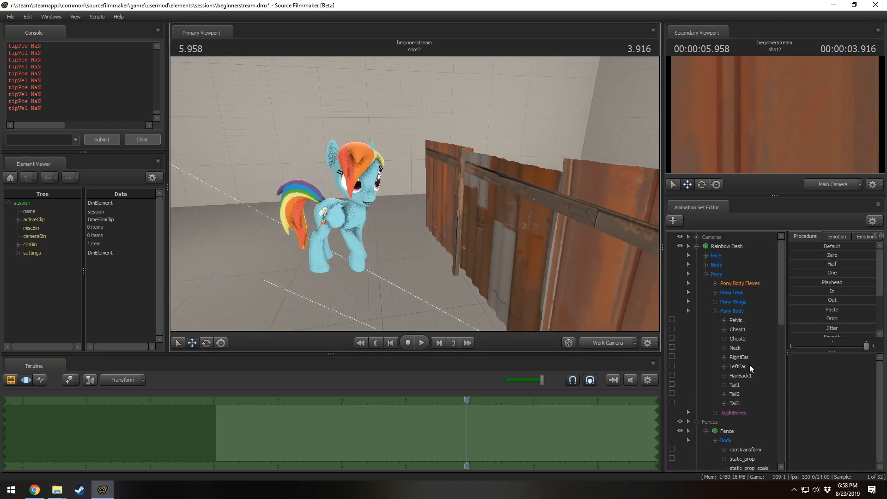
left_click(738, 320)
right_click(738, 321)
left_click(755, 375)
left_click(738, 412)
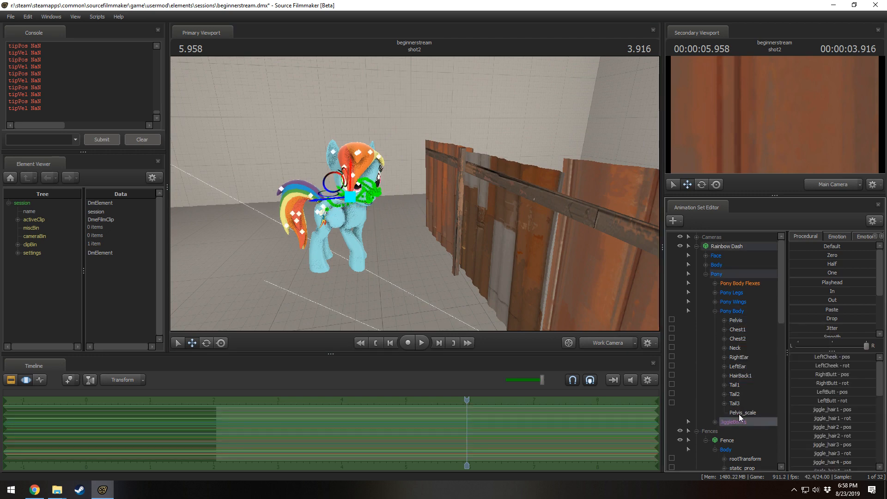
key("space")
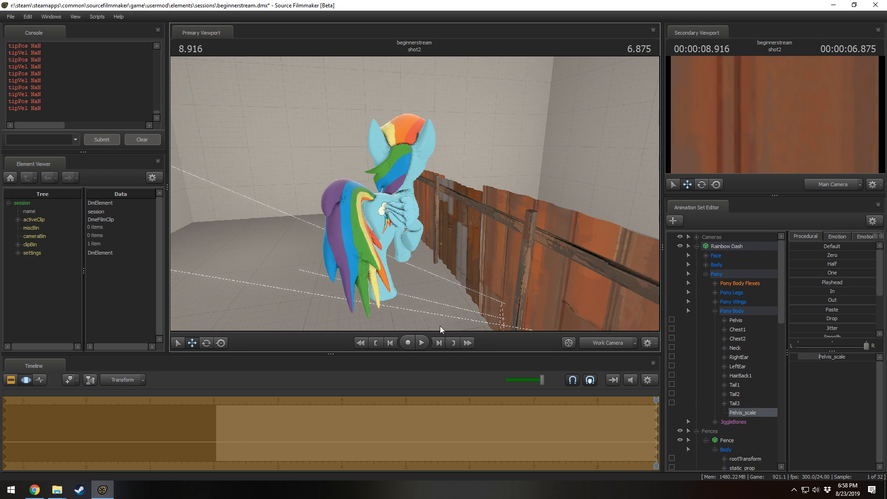
- Undo the Pelvis_scale increase and re-enable the procedural bones on Rainbow Dash
key("ctrl+z")
left_click_drag(483, 327, 481, 323)
key("w")
left_click_drag(415, 193, 399, 188)
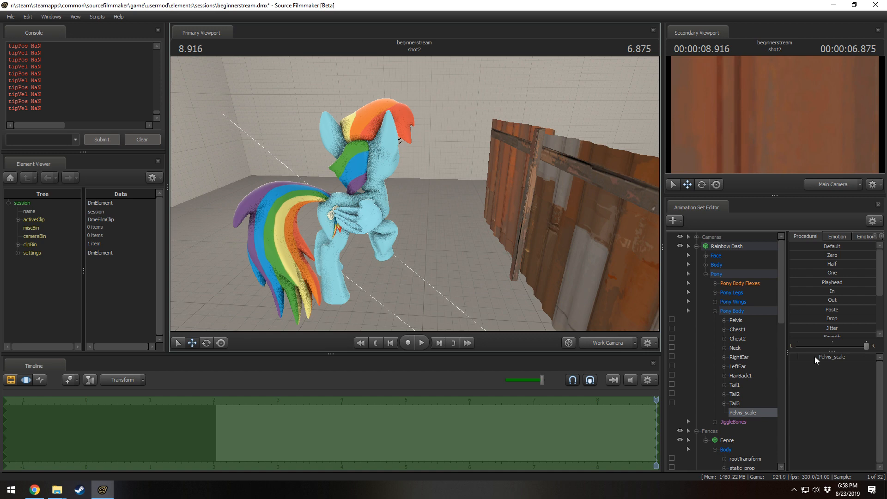
left_click(733, 250)
right_click(733, 250)
mouse_move(750, 336)
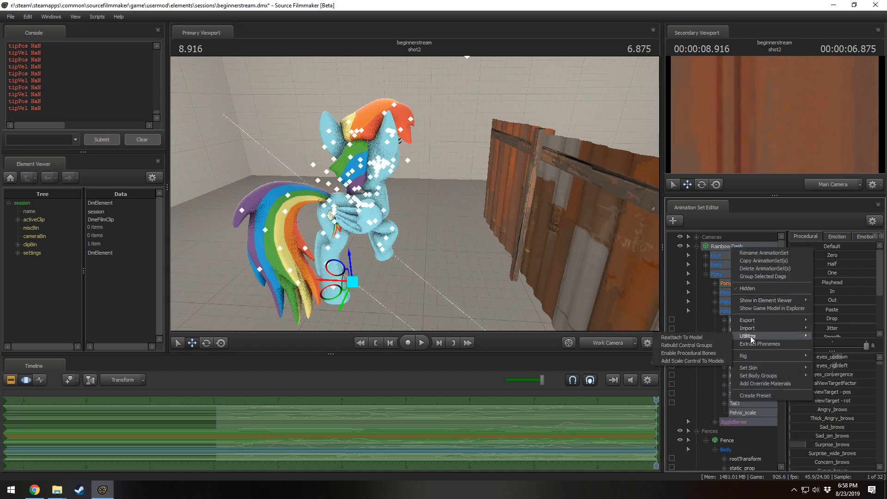
left_click(710, 352)
- Raise Pelvis_scale very slightly and play the animation with the procedural bones active
left_click(748, 394)
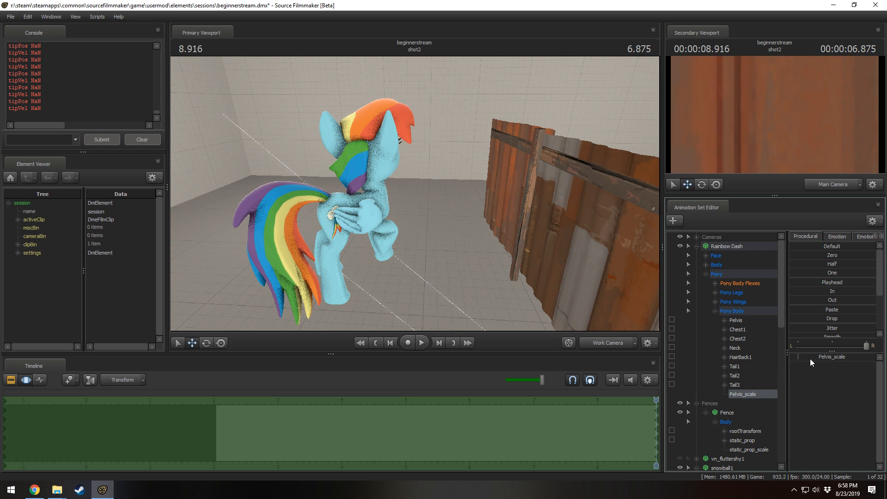
scroll(271, 430, "down", 1)
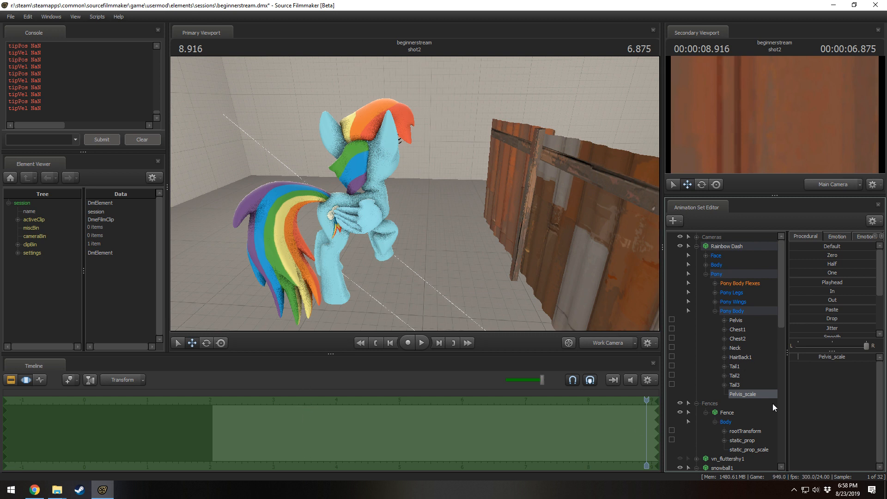
left_click_drag(815, 355, 817, 356)
left_click_drag(501, 279, 500, 276)
left_click_drag(415, 193, 416, 185)
key("space")
key("space")
key("space")
key("space")
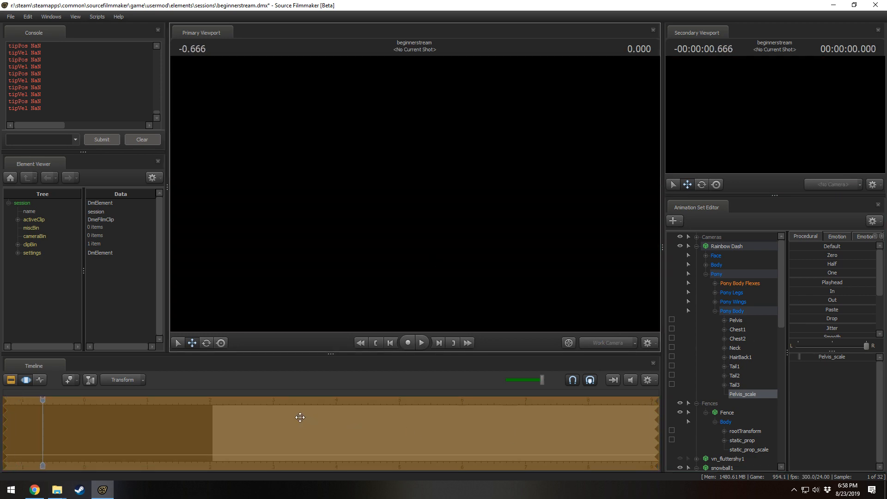
- Switch to the Clip Editor and play the early part of shot2 to check the slightly enlarged pony
key("F2")
left_click(244, 401)
key("space")
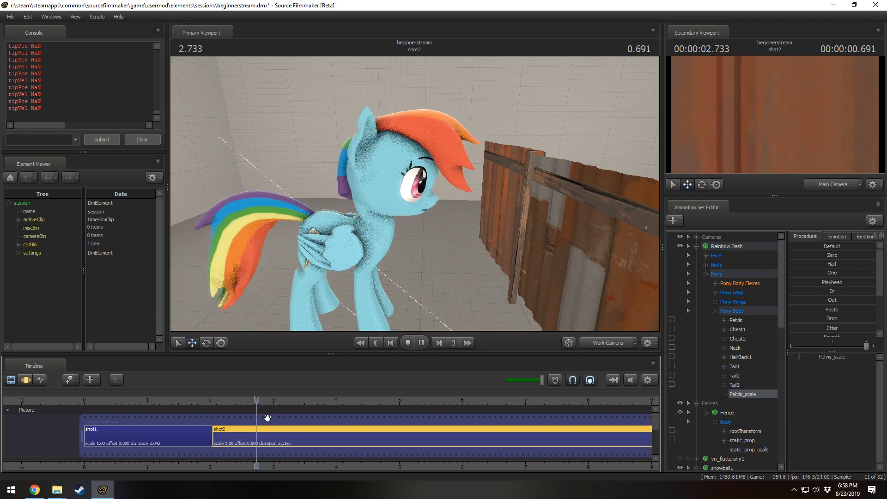
key("space")
left_click_drag(480, 246, 416, 191)
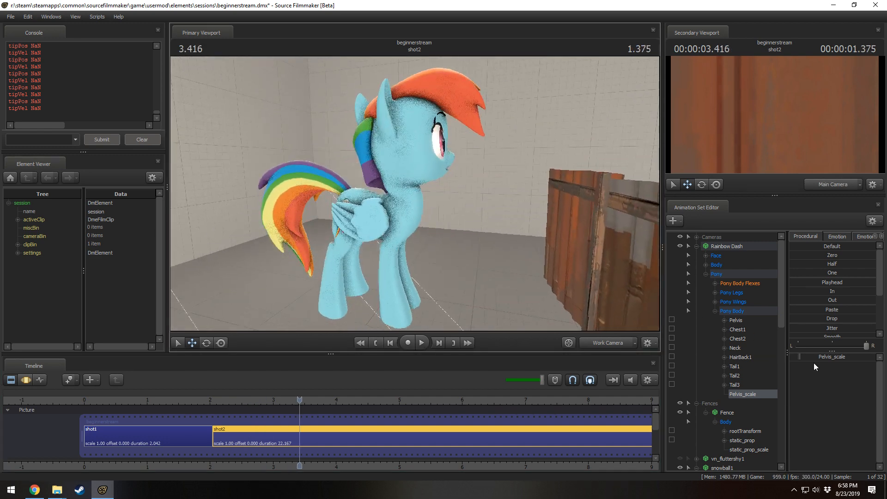
- Return to the Motion Editor and raise Pelvis_scale slightly further
key("F3")
left_click_drag(811, 358, 817, 358)
key("F2")
key("F3")
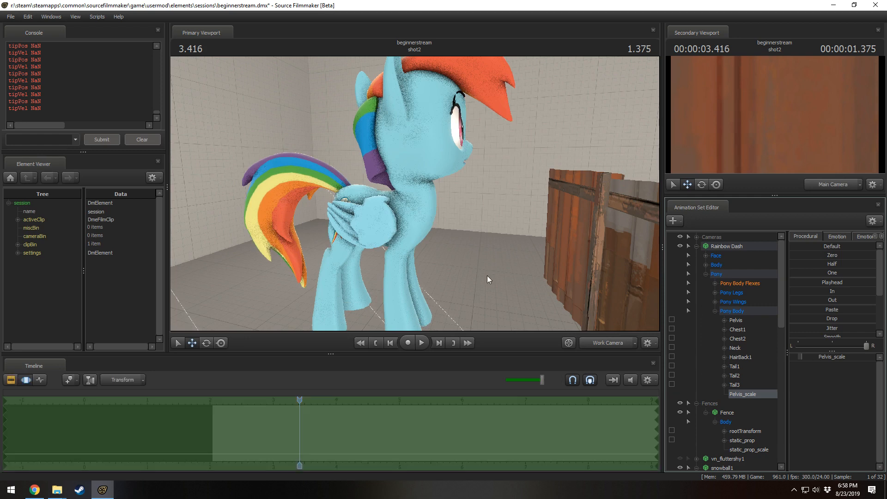
- Play the animation and check how the mane and tail move at the larger Pelvis scale
key("space")
key("space")
key("space")
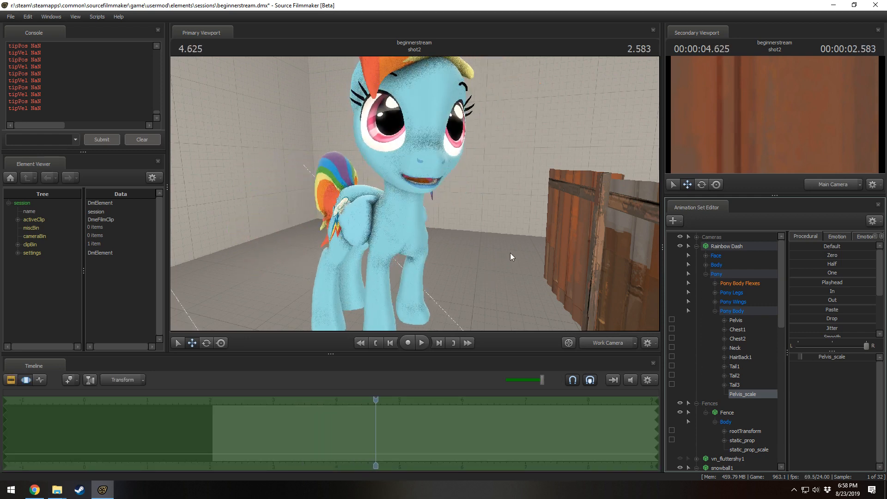
mouse_move(510, 253)
left_mouse_down()
mouse_move(510, 231)
mouse_move(514, 260)
left_mouse_up()
key("a")
key("w")
mouse_move(414, 193)
left_mouse_down()
mouse_move(503, 200)
mouse_move(415, 193)
left_mouse_up()
key("space")
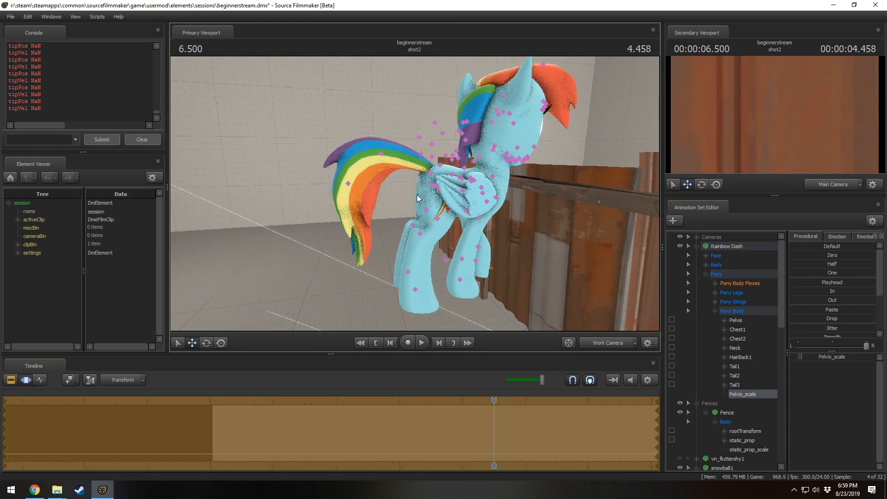
- Undo the Pelvis_scale increases on Rainbow Dash, keeping the Pelvis scale control
key("ctrl+z")
key("ctrl+z")
key("ctrl+z")
key("ctrl+z")
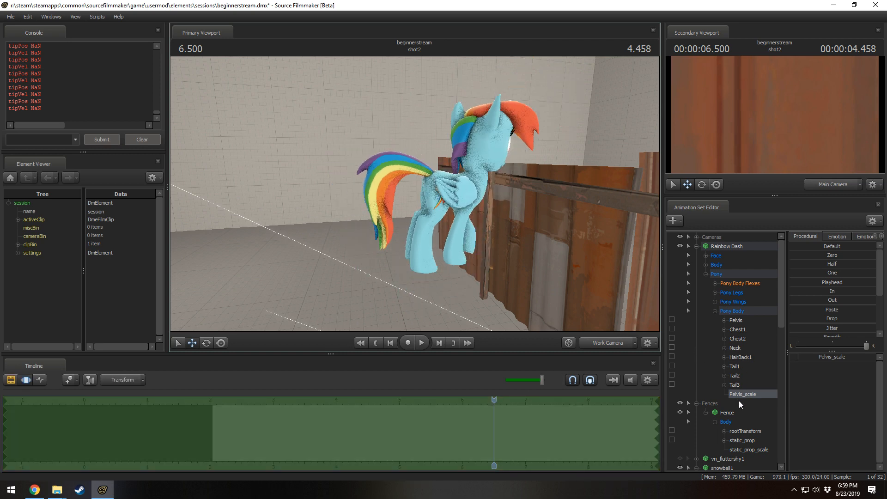
- Add a scale control to the RightWingOpen bone in Pony Wings and raise RightWingOpen_scale
left_click(714, 302)
left_click(724, 310)
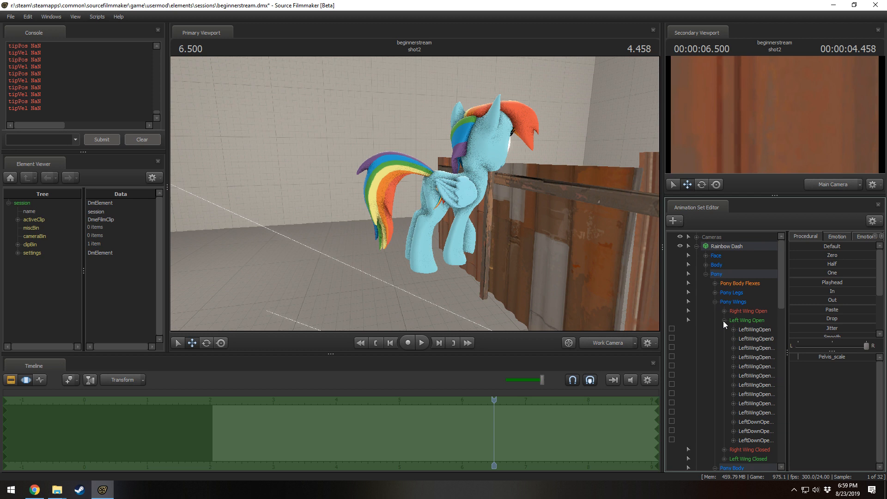
right_click(749, 320)
left_click(779, 341)
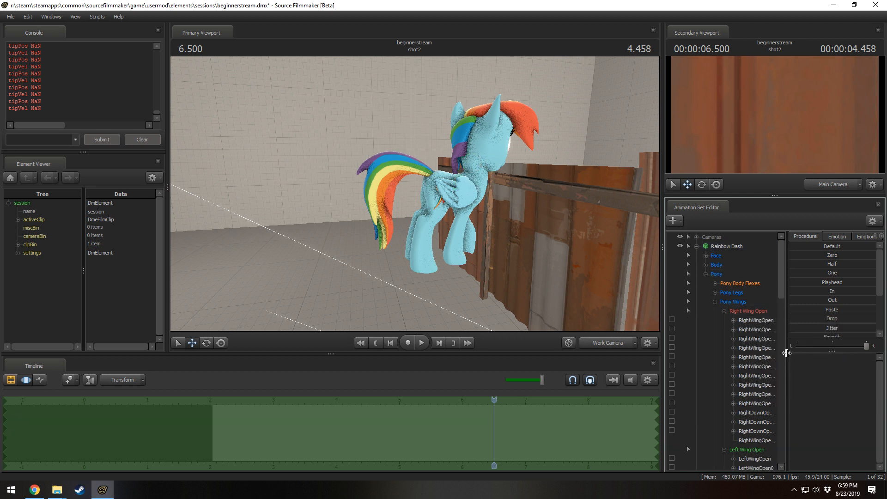
left_click(761, 320)
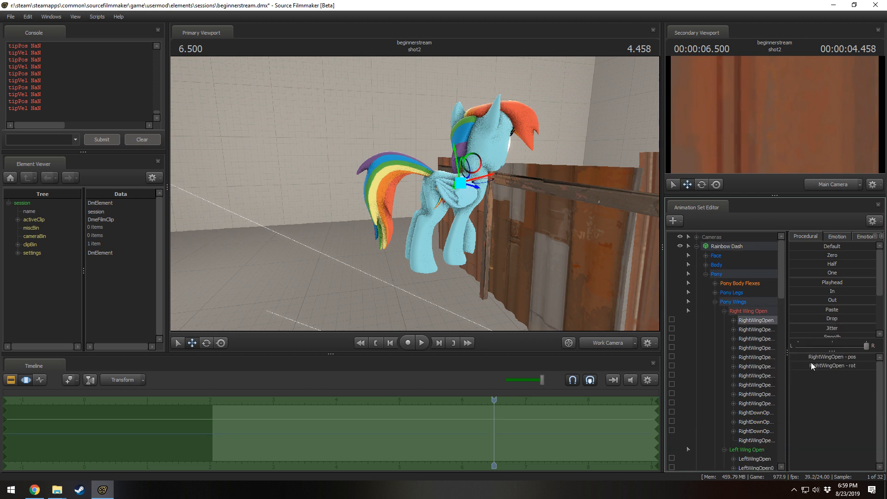
left_click(764, 440)
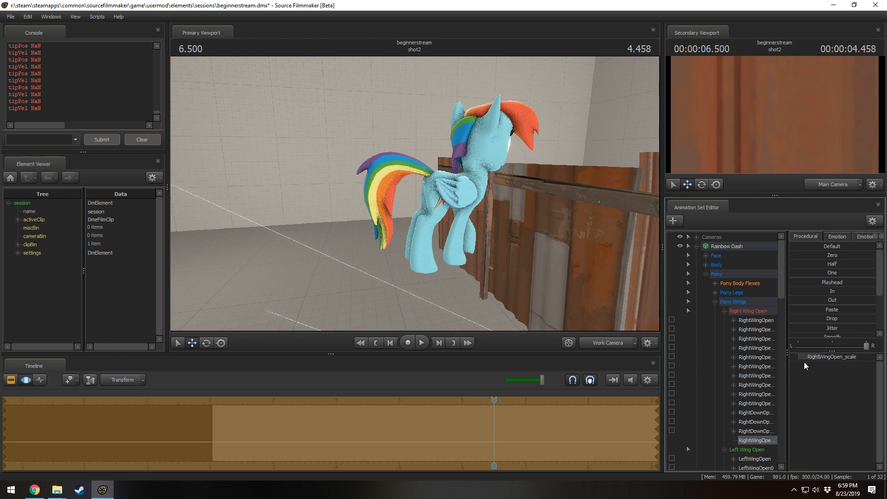
left_click_drag(820, 357, 846, 356)
- Set Rainbow Dash's right_wing body group to vn_rainbowdash_right_wing_normal_spread_new.smd and inspect the enlarged wing
left_click_drag(577, 259, 545, 277)
key("d")
mouse_move(415, 193)
left_mouse_down()
mouse_move(249, 211)
mouse_move(402, 178)
mouse_move(434, 150)
mouse_move(414, 194)
left_mouse_up()
key("w")
key("s")
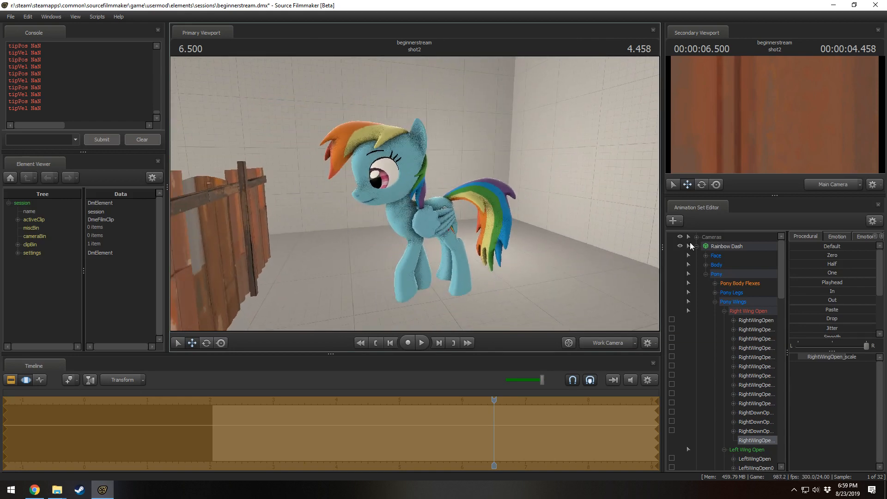
right_click(715, 245)
mouse_move(739, 376)
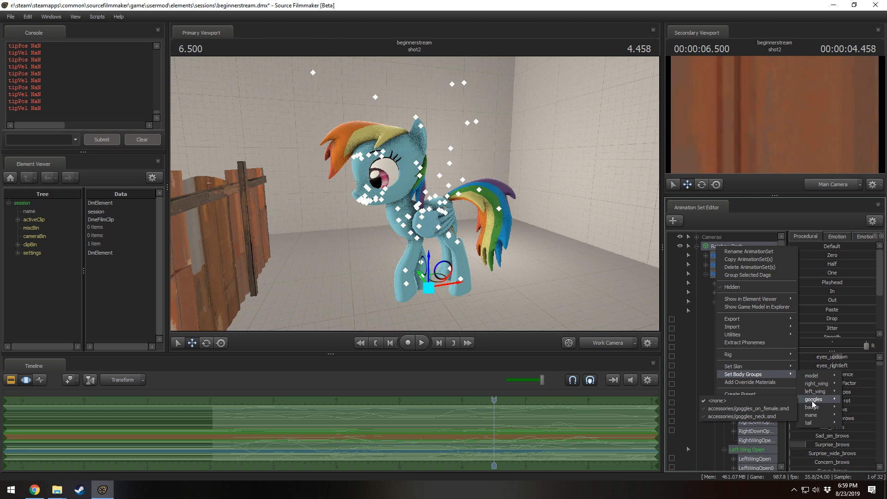
mouse_move(816, 407)
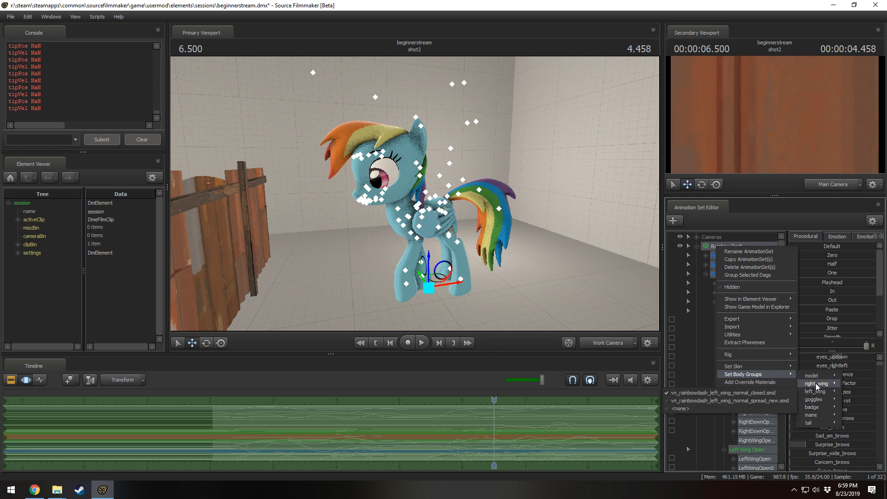
mouse_move(816, 391)
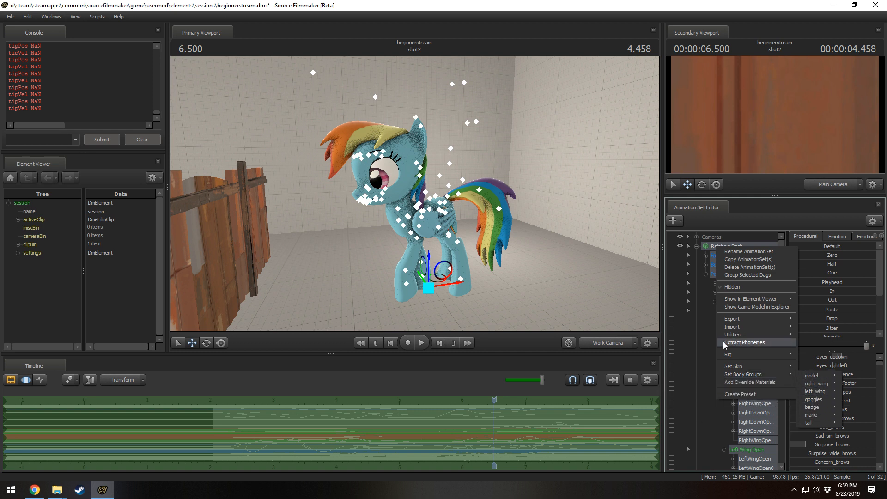
mouse_move(769, 374)
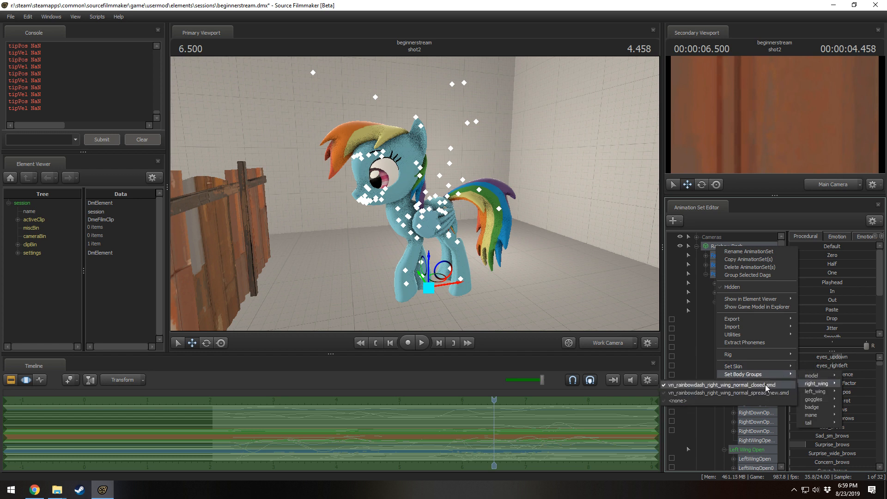
left_click(766, 392)
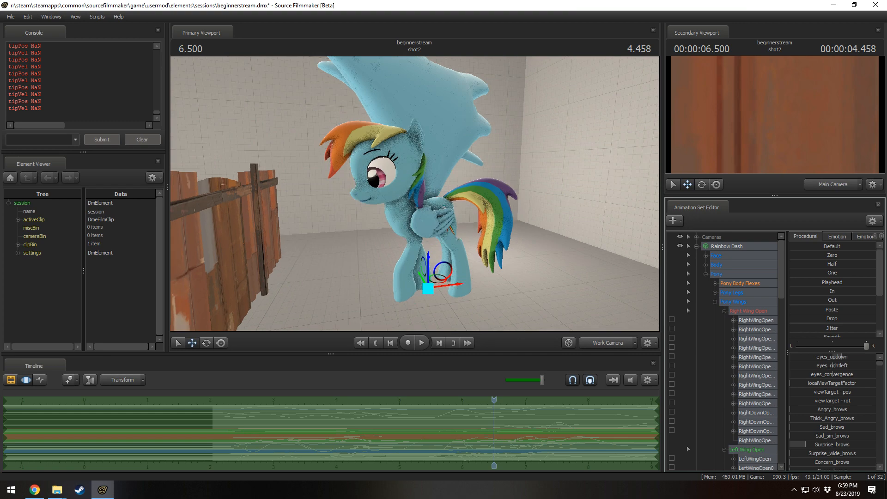
left_click_drag(414, 194, 447, 214)
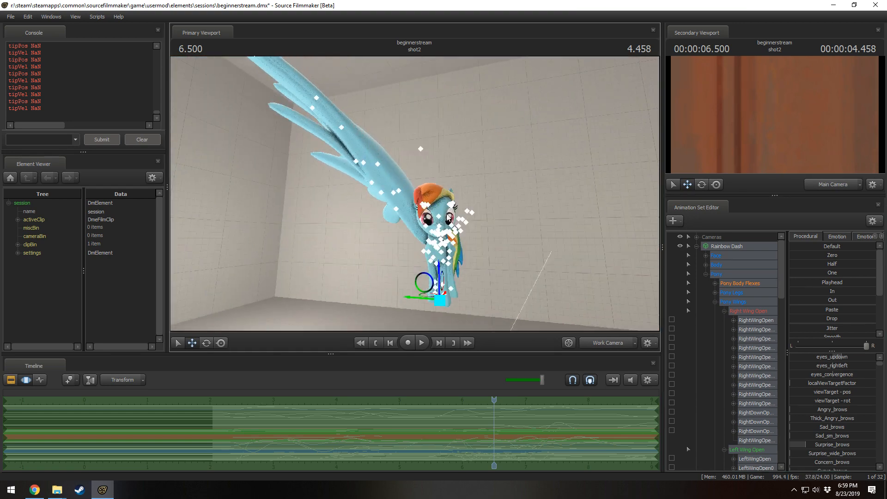
- Add a scale control to the LeftWingOpen bone in Pony Wings and raise LeftWingOpen_scale
scroll(752, 314, "down", 3)
right_click(755, 378)
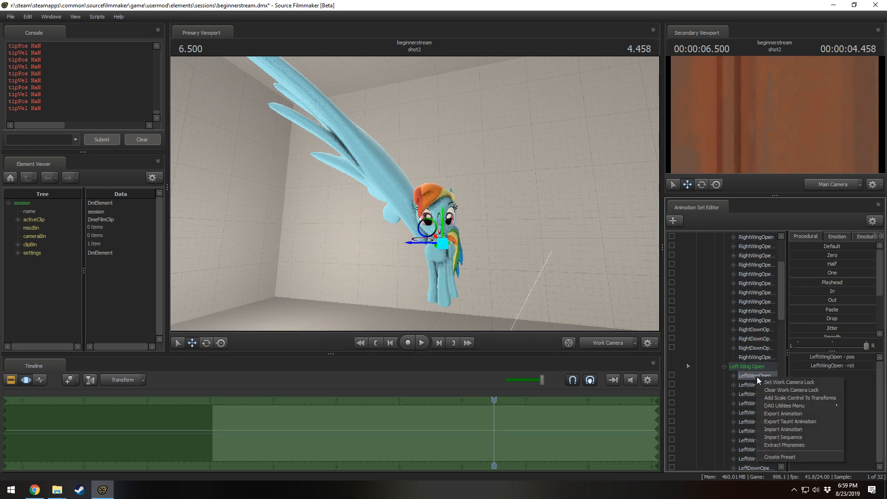
left_click(779, 398)
left_click(750, 328)
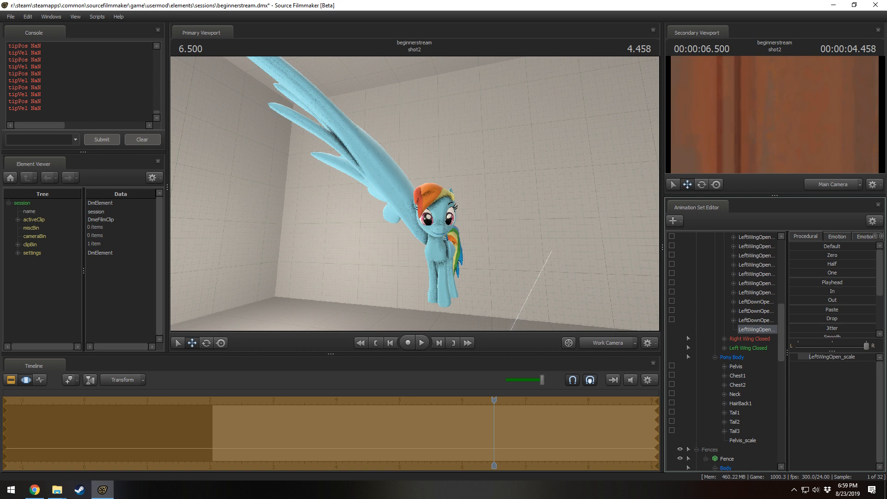
- Set Rainbow Dash's left_wing body group to vn_rainbowdash_left_wing_normal_spread_new.smd
scroll(780, 341, "up", 5)
scroll(747, 322, "up", 4)
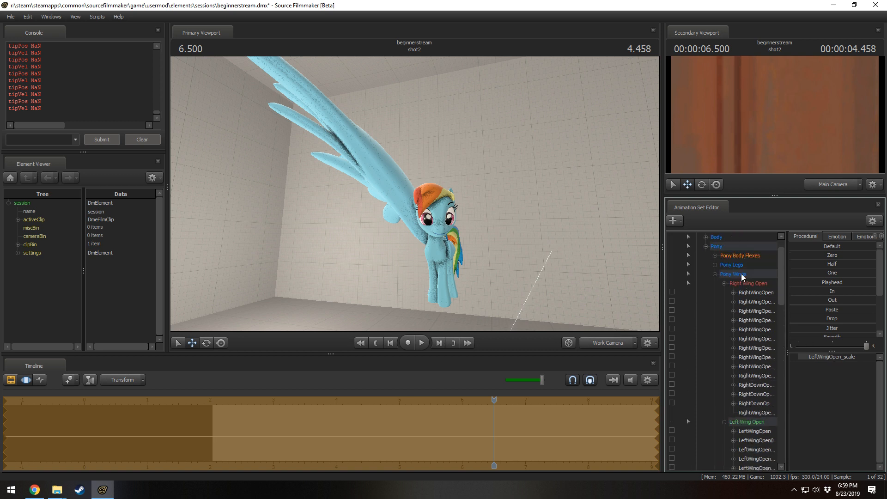
right_click(735, 244)
mouse_move(775, 371)
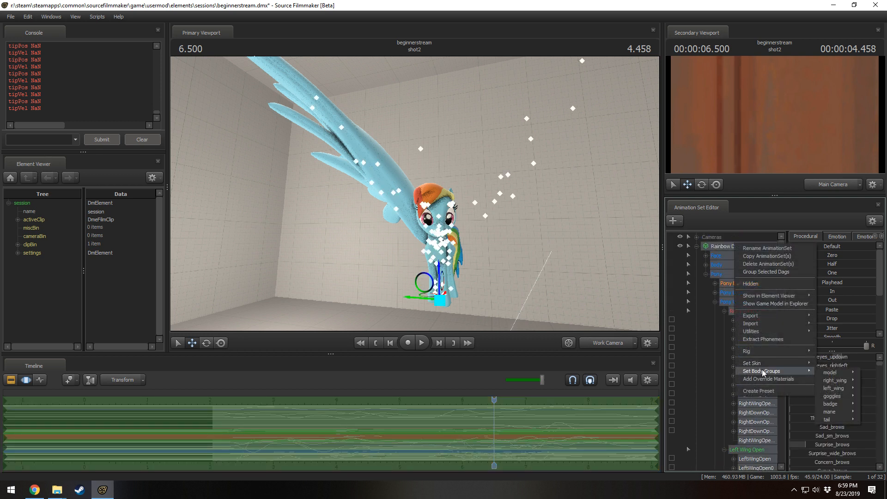
mouse_move(837, 381)
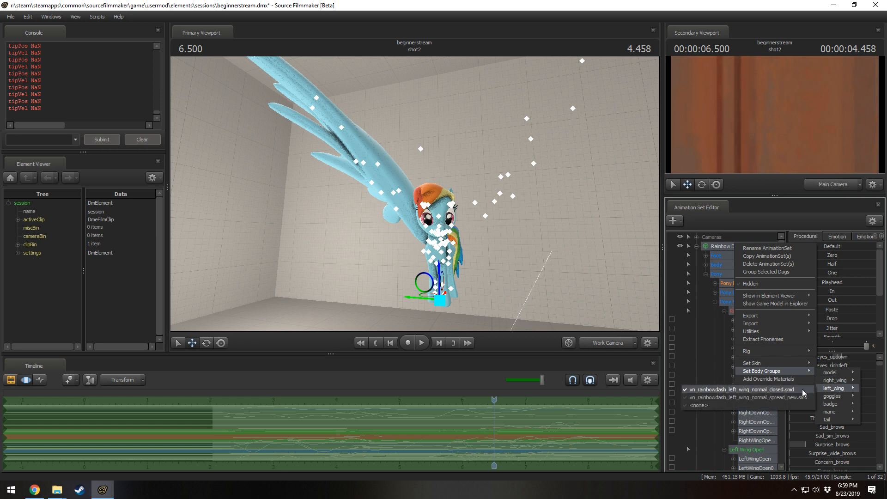
left_click(802, 399)
- Play the shot's animation and inspect both enlarged wings on Rainbow Dash from several angles and at another point in time
left_click_drag(538, 261, 465, 275, "alt")
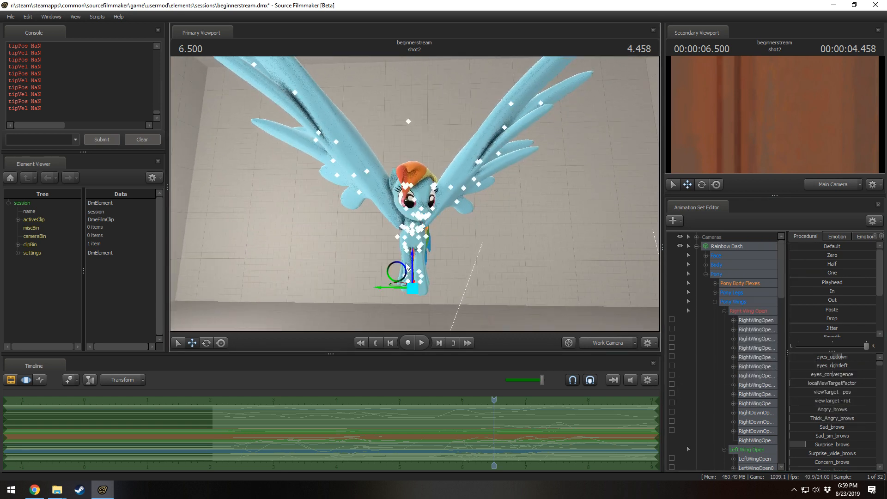
key("space")
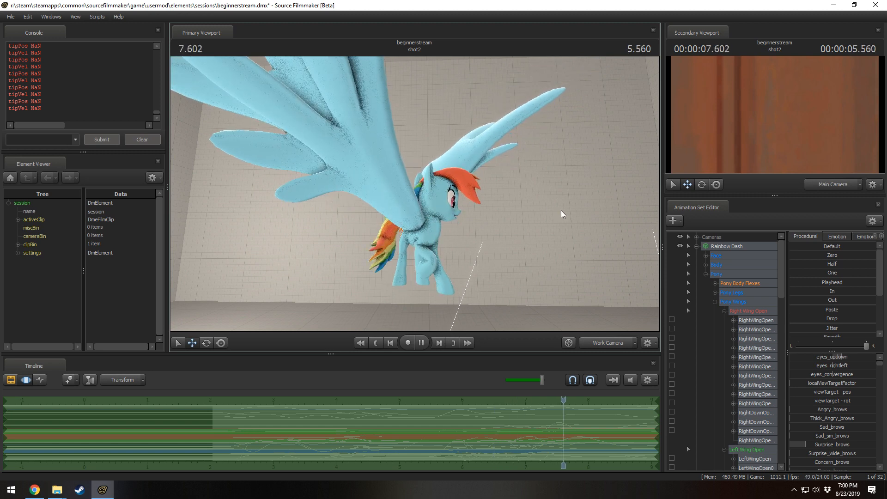
key("space")
scroll(554, 444, "down", 6)
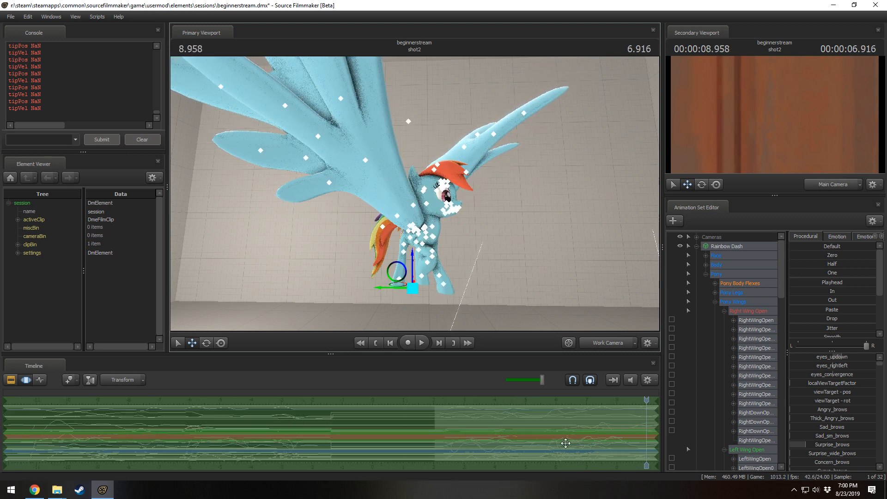
left_click_drag(563, 442, 399, 454)
key("w")
left_click_drag(481, 227, 493, 204)
key("s")
mouse_move(415, 194)
left_mouse_down()
mouse_move(435, 148)
mouse_move(415, 194)
left_mouse_up()
scroll(415, 194, "down", 7)
key("w")
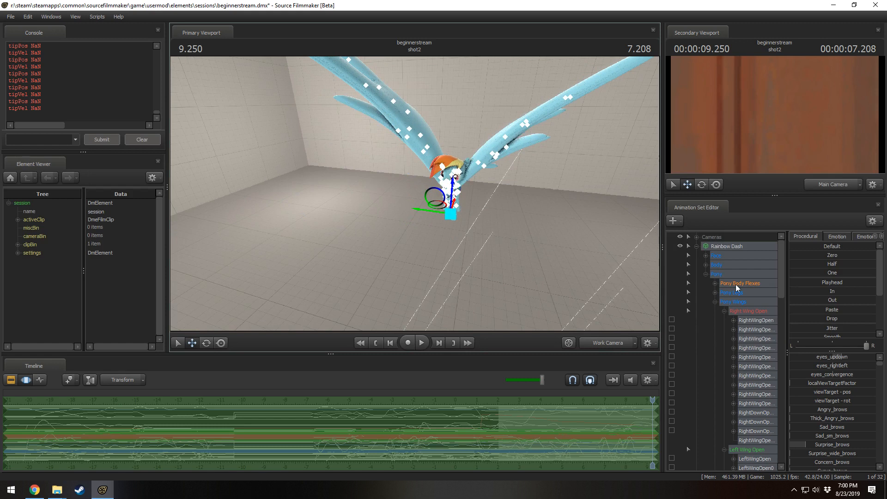
- Open the skin and body group options for Rainbow Dash
right_click(744, 246)
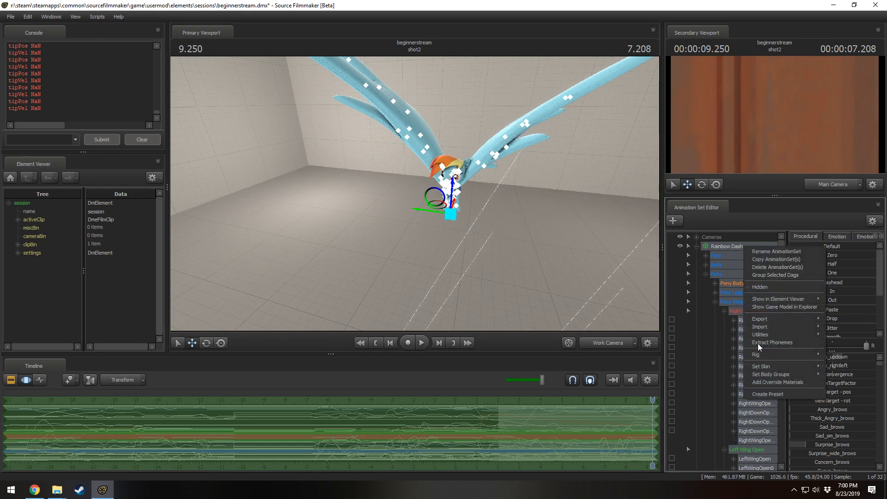
mouse_move(768, 367)
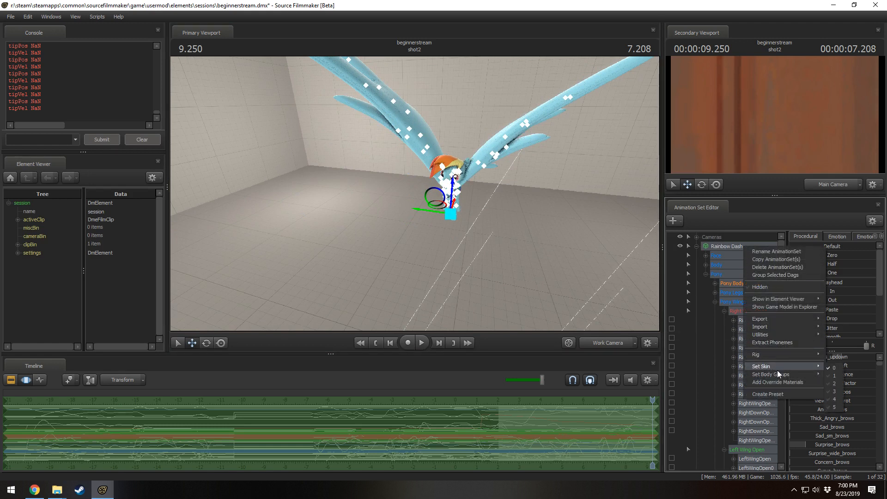
- Set Rainbow Dash's goggles body group to accessories/goggles_on_female.smd so she wears them over her eyes
mouse_move(840, 399)
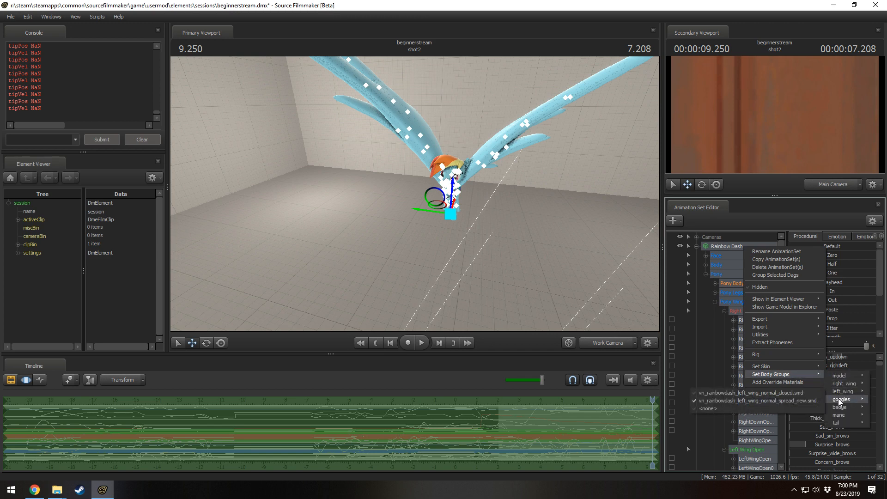
left_click(775, 408)
left_click_drag(532, 293, 531, 285)
key("w")
key("s")
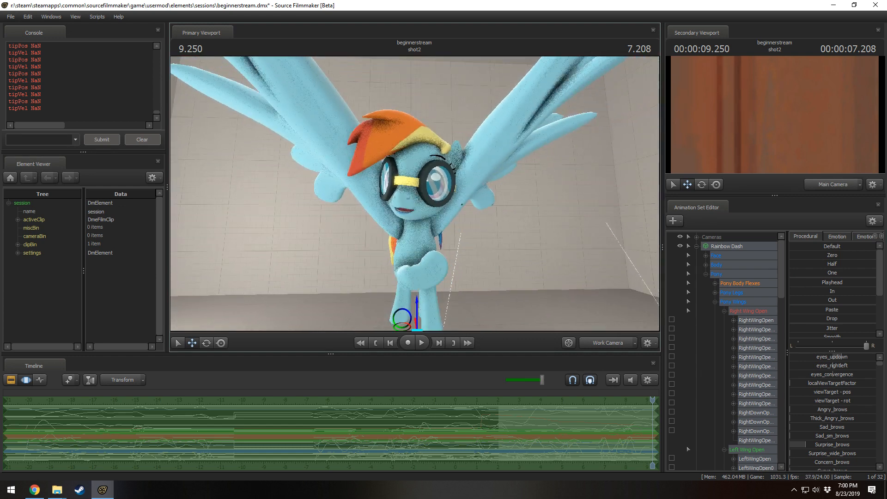
- Set Rainbow Dash's badge body group to accessories/wb_badge.smd and check the badge on her chest up close
right_click(735, 250)
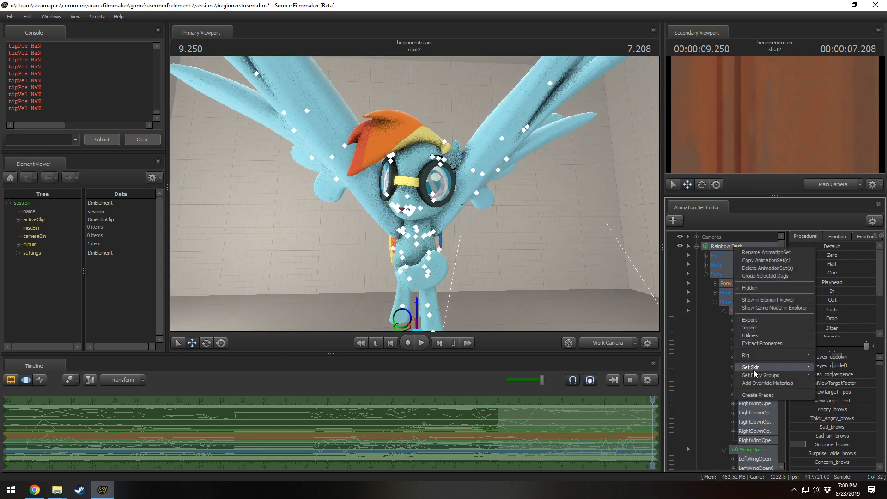
mouse_move(781, 375)
mouse_move(832, 394)
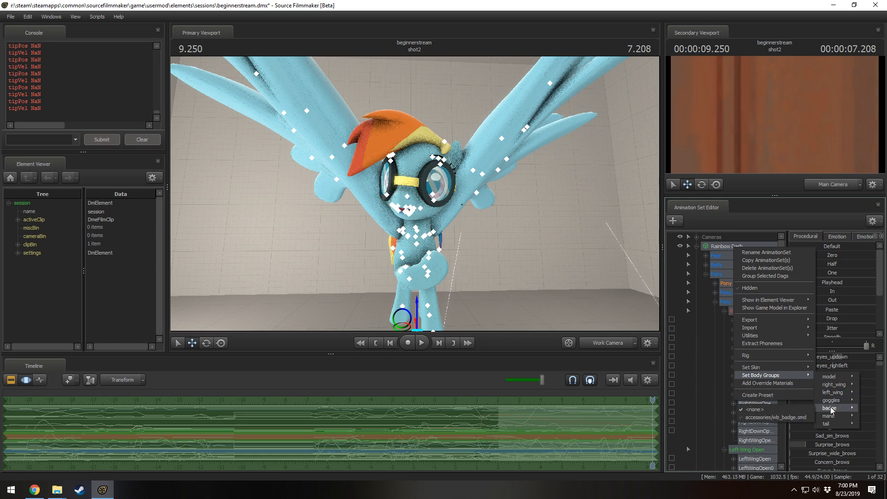
left_click(771, 419)
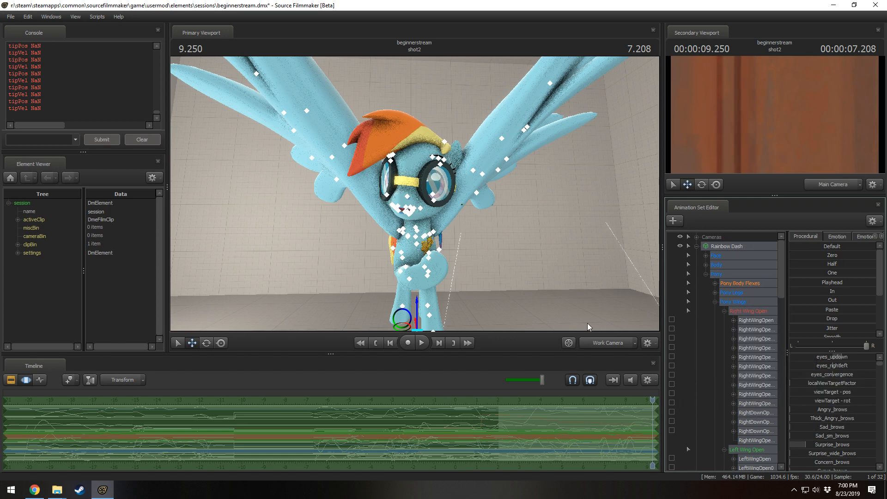
key("w")
left_click_drag(549, 300, 550, 314)
mouse_move(414, 194)
left_mouse_down()
mouse_move(413, 203)
mouse_move(414, 194)
left_mouse_up()
key("s")
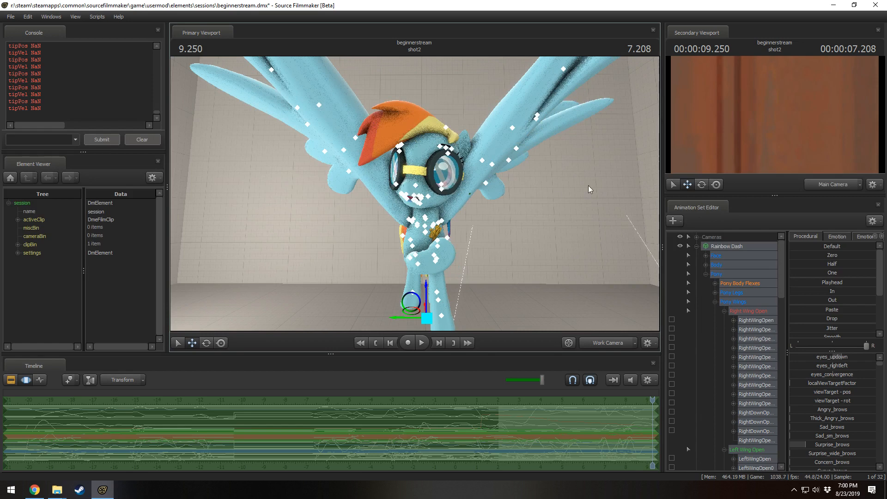
key("w")
left_click_drag(490, 125, 415, 194)
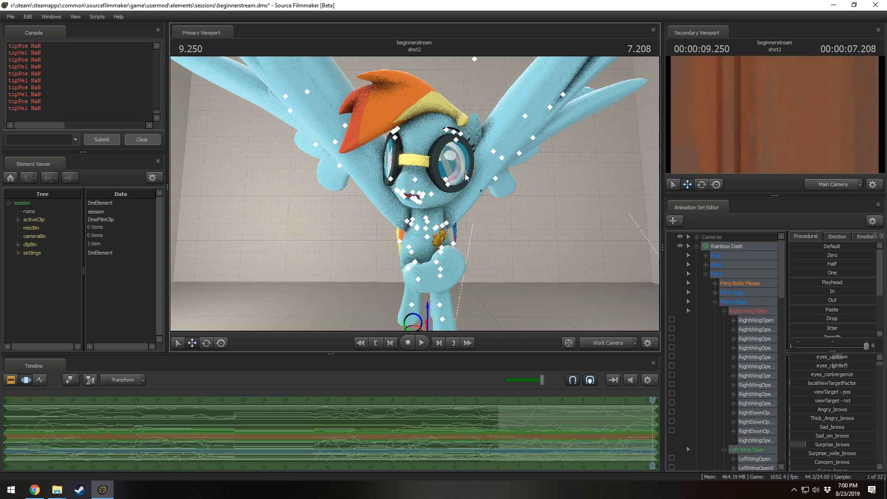
key("w")
mouse_move(465, 174)
left_mouse_down()
mouse_move(474, 184)
mouse_move(466, 176)
left_mouse_up()
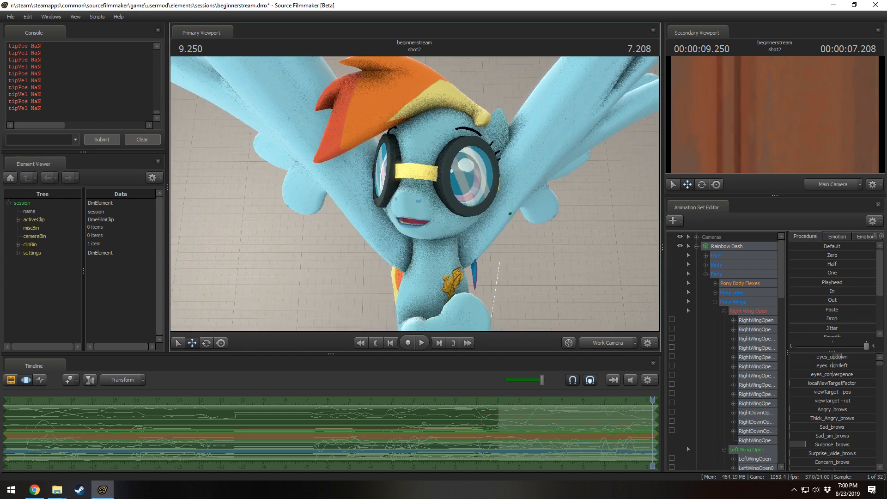
- Switch Rainbow Dash's goggles body group to accessories/goggles_neck.smd so the goggles hang around her neck
right_click(727, 256)
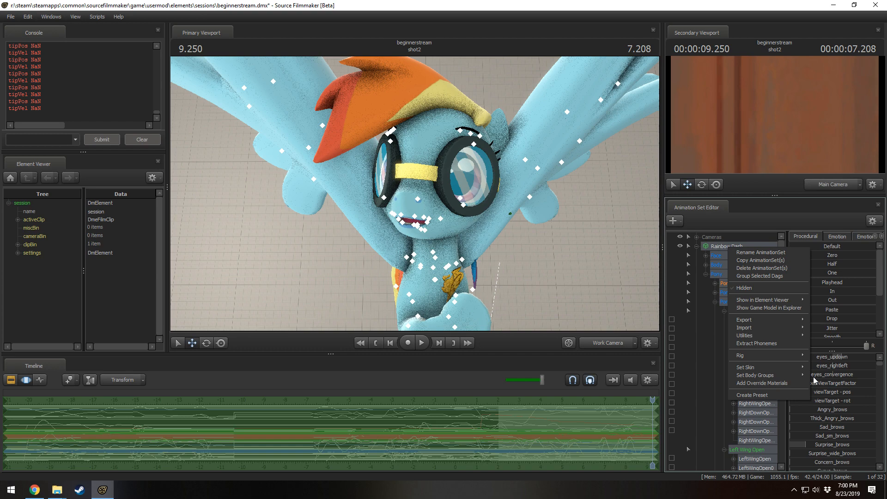
mouse_move(785, 375)
mouse_move(826, 400)
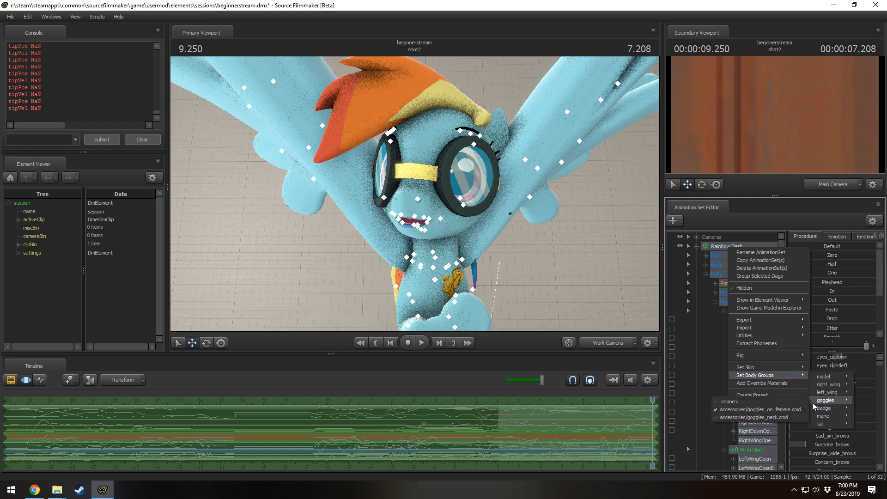
left_click(790, 419)
left_click_drag(568, 224, 589, 264)
- Set Rainbow Dash's right_wing body group to <none> and inspect the model from the side
right_click(723, 248)
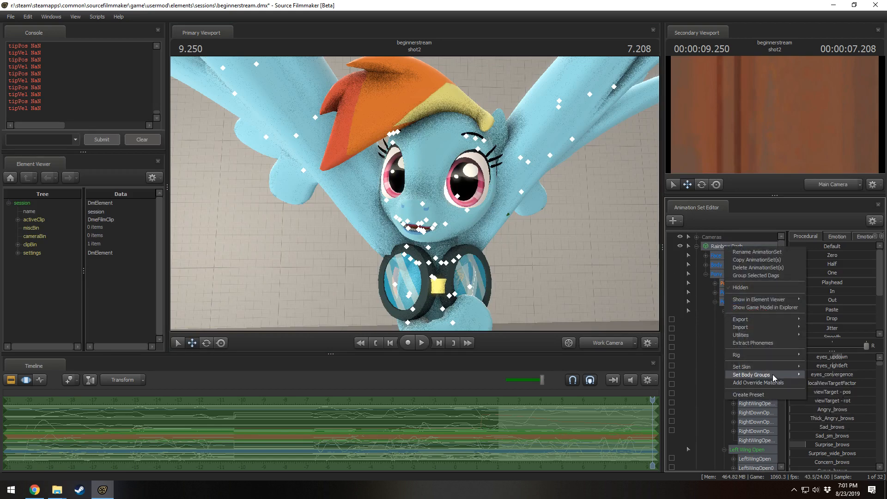
mouse_move(772, 374)
mouse_move(825, 386)
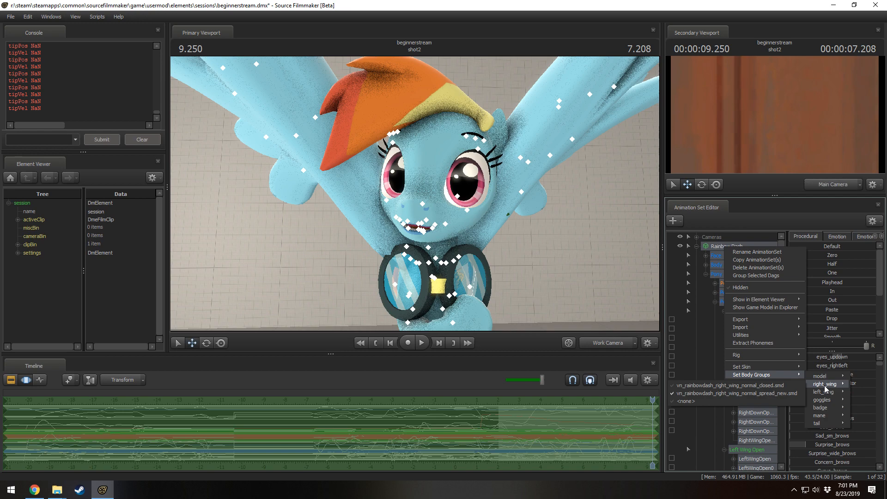
left_click(778, 401)
left_click_drag(478, 269, 416, 195)
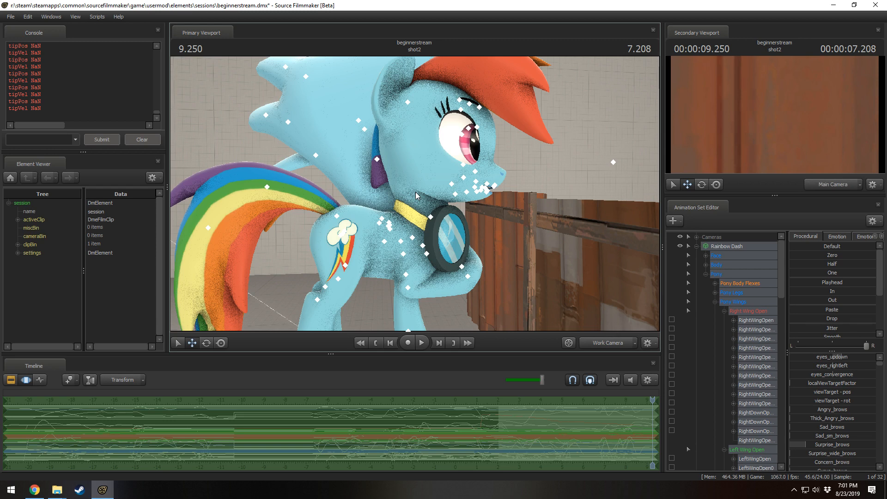
left_click_drag(480, 236, 511, 254)
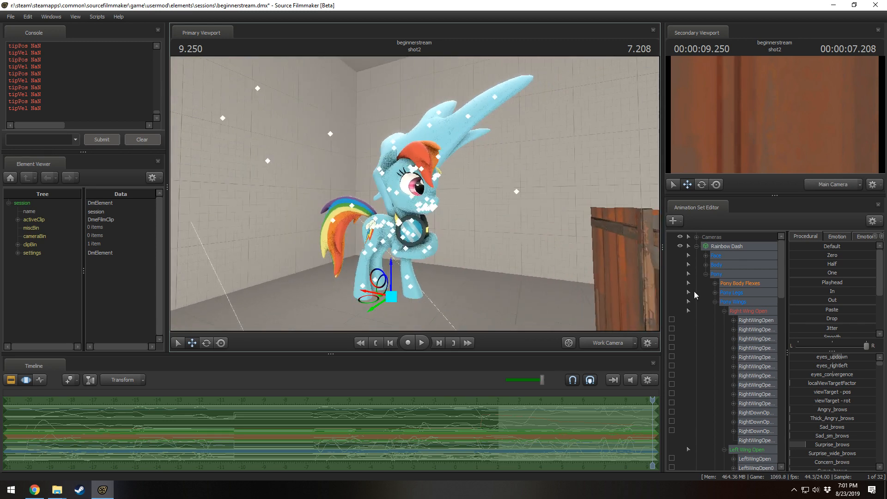
- Collapse the Rainbow Dash controls and delete the vn_fluttershy1 and snowball1 animation sets
left_click(696, 247)
left_click(714, 275)
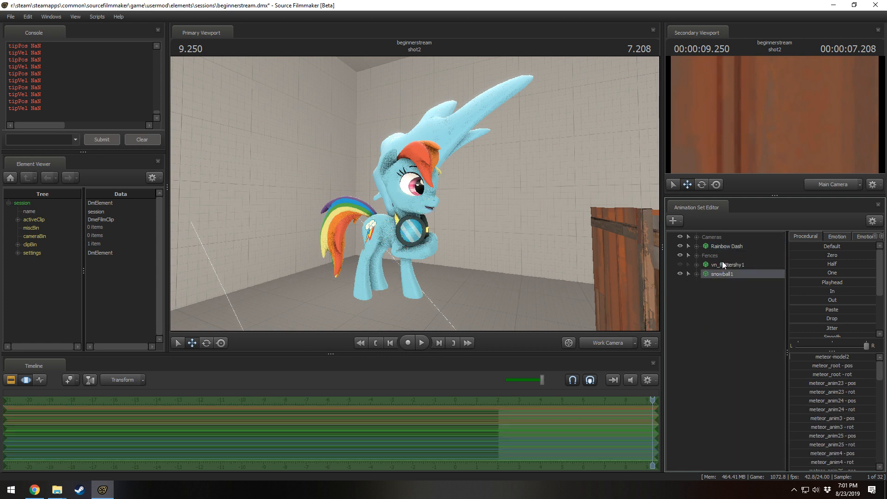
left_click(722, 263, "ctrl")
left_click(719, 239, "ctrl")
left_click(715, 244, "ctrl")
left_click(718, 235, "ctrl")
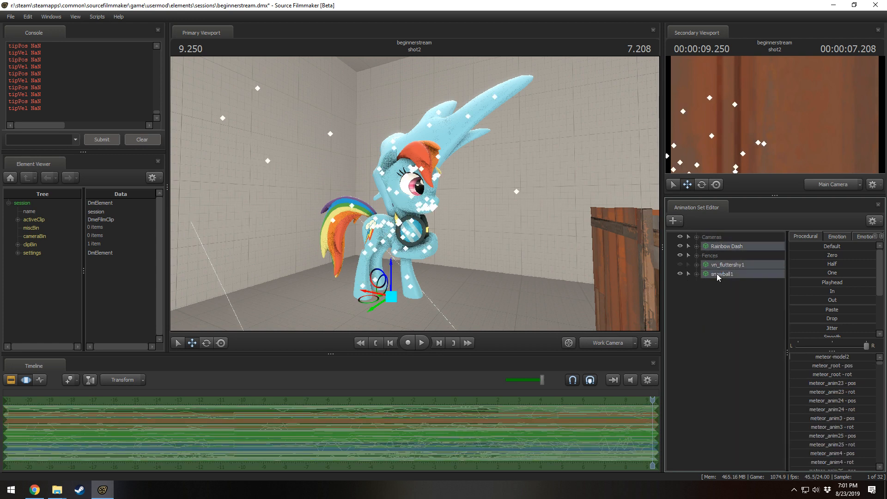
left_click(719, 265)
left_click(720, 271, "ctrl")
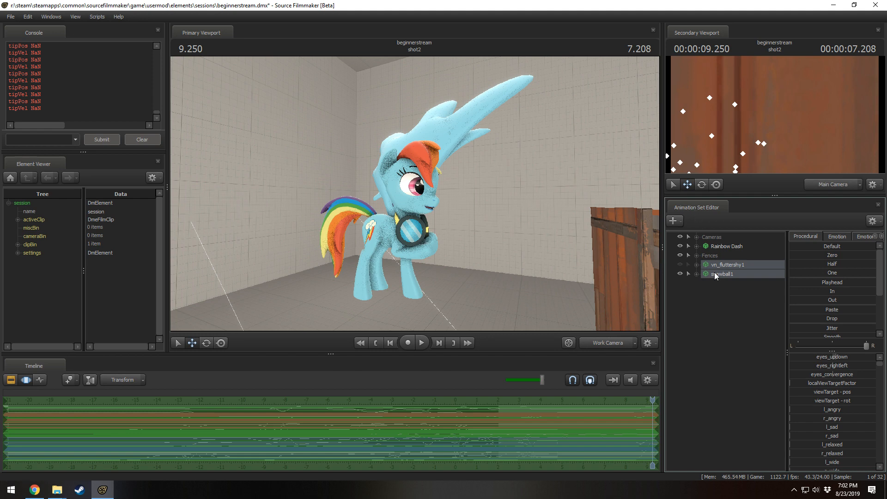
right_click(718, 274)
left_click(737, 294)
- Group the Rainbow Dash animation set and delete it together with its group
right_click(728, 247)
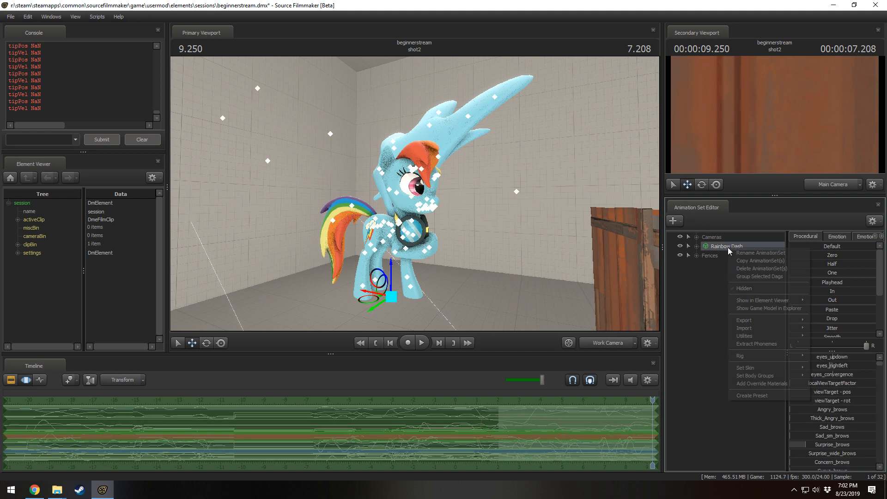
left_click(743, 276)
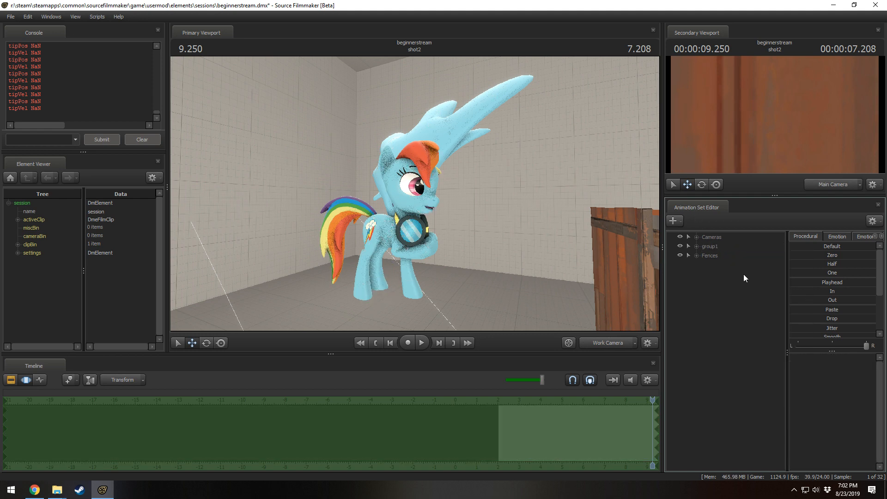
left_click(700, 247)
right_click(709, 247)
left_click(718, 269)
- Create an animation set for a new model using enchanced_ponies\vn_twilightalicorn_enh.mdl, found by filtering the models for "twilight"
right_click(719, 274)
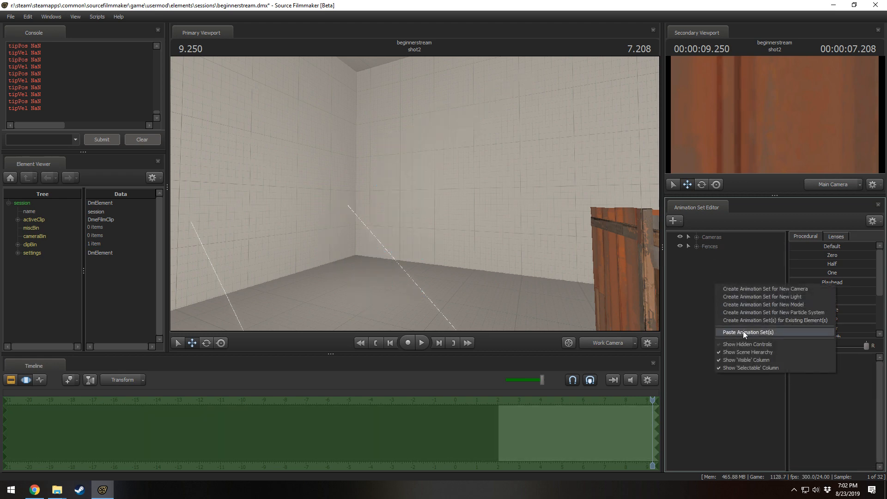
left_click(762, 304)
type("twilight")
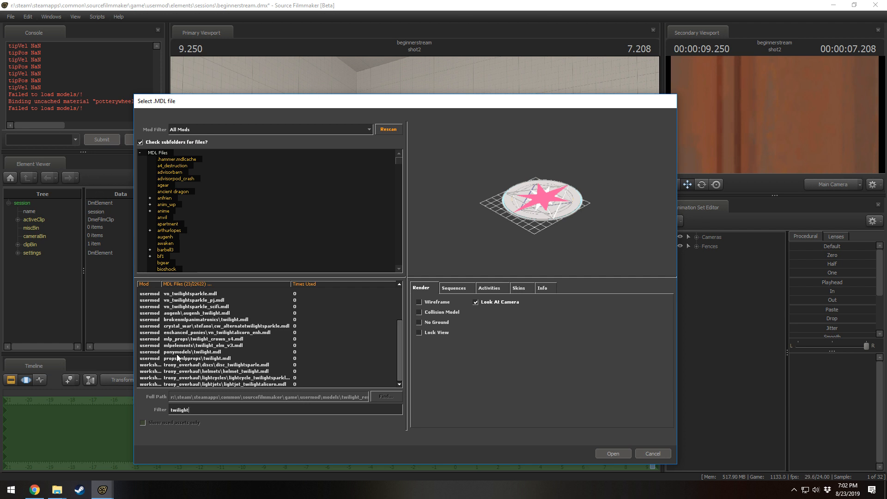
left_click(210, 327)
left_click(209, 333)
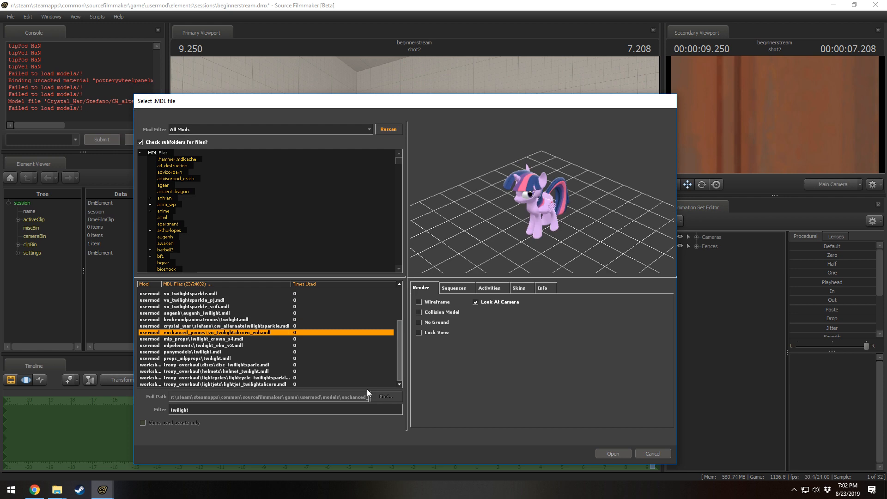
left_click(612, 452)
left_click(732, 254)
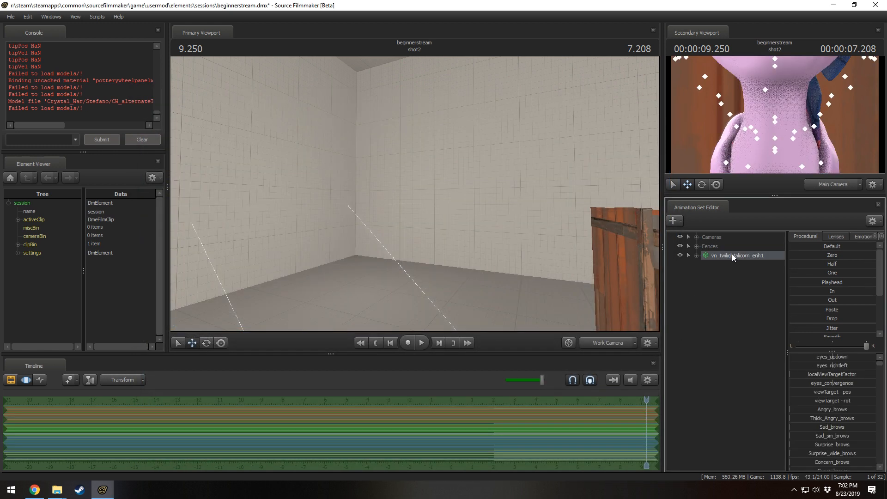
- Expand the Fences group and delete its animation sets
left_click(696, 247)
right_click(710, 256)
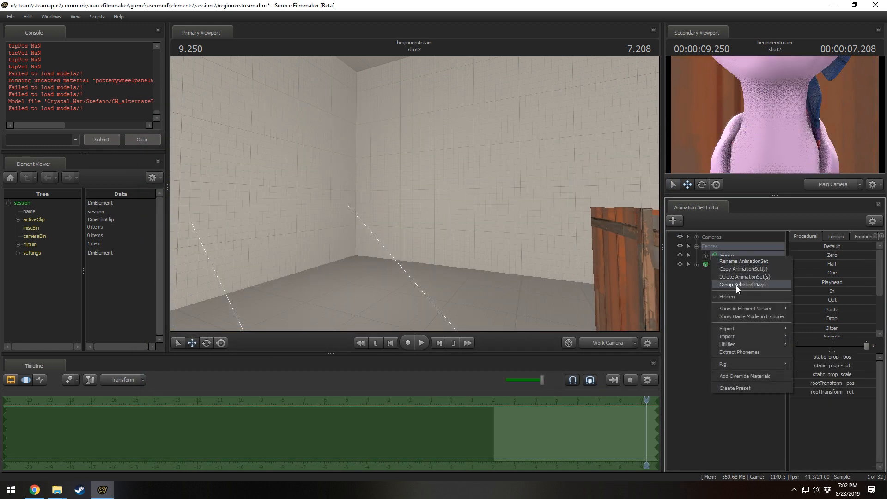
left_click(736, 278)
- Move the vn_twilightalicorn_enh1 model onto the round orange platform and bring it into close view
left_click(732, 248)
mouse_move(545, 221)
left_mouse_down()
mouse_move(559, 244)
mouse_move(531, 208)
mouse_move(544, 236)
left_mouse_up()
key("s")
key("w")
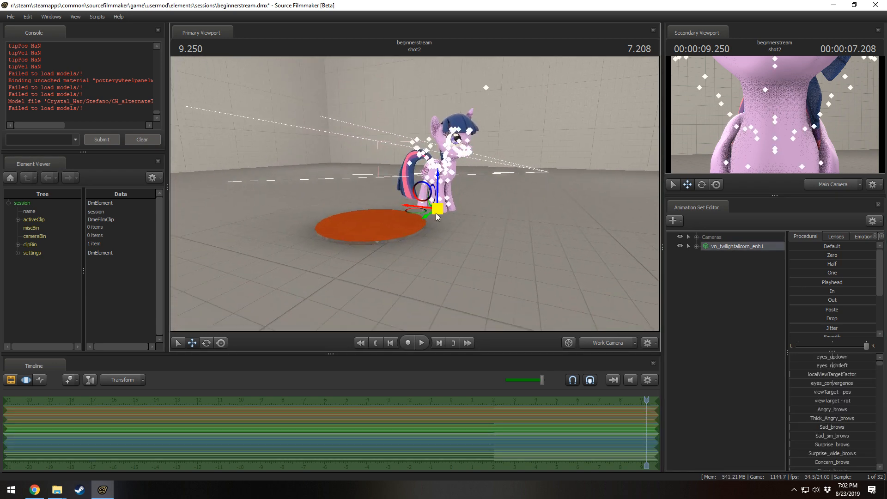
left_click_drag(437, 208, 365, 222)
left_click_drag(406, 249, 390, 231)
key("w")
key("ctrl")
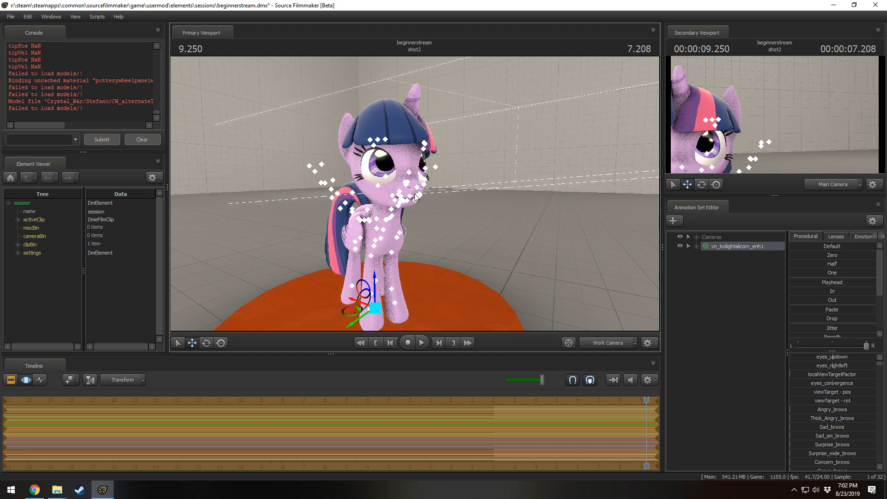
- Start adding another new model, filter the model files for "barding", and preview foe_props\barding.mdl and the keeper_of_the_light bardings
right_click(723, 282)
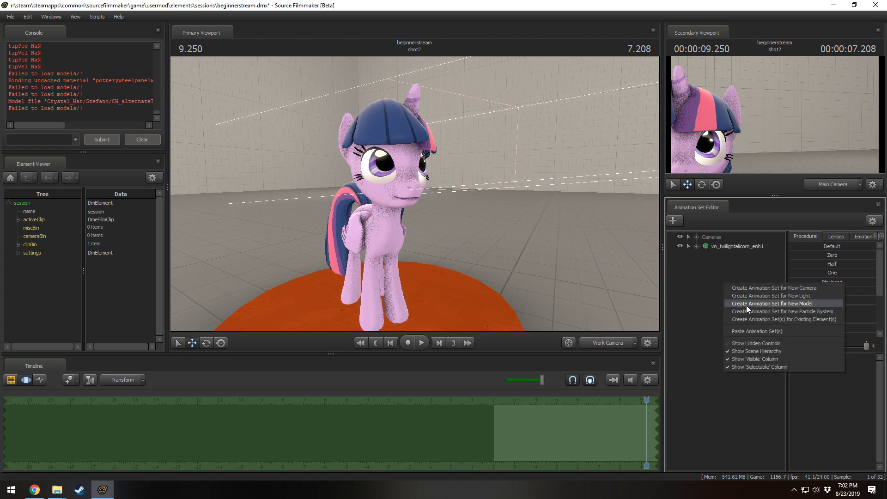
left_click(748, 307)
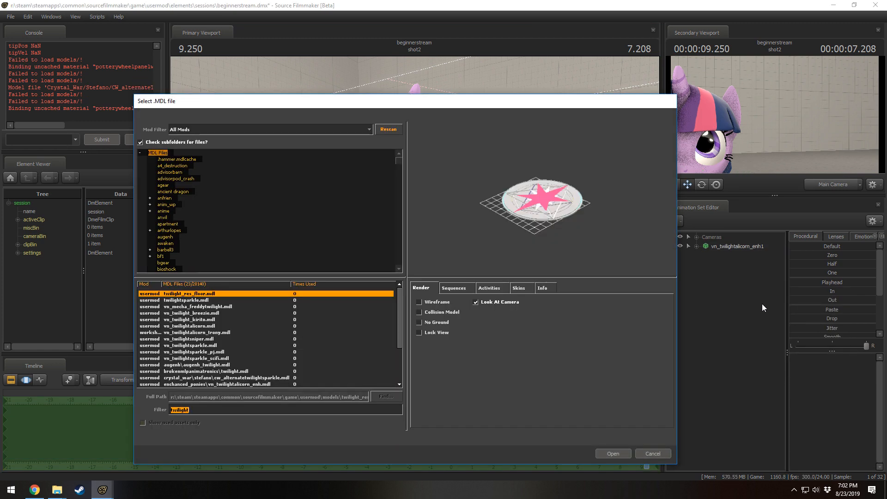
type("ov")
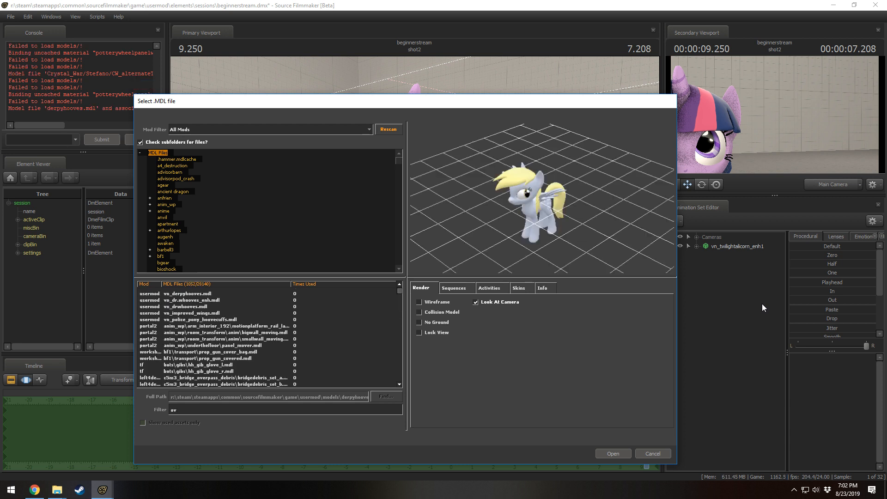
key("BackSpace")
key("BackSpace")
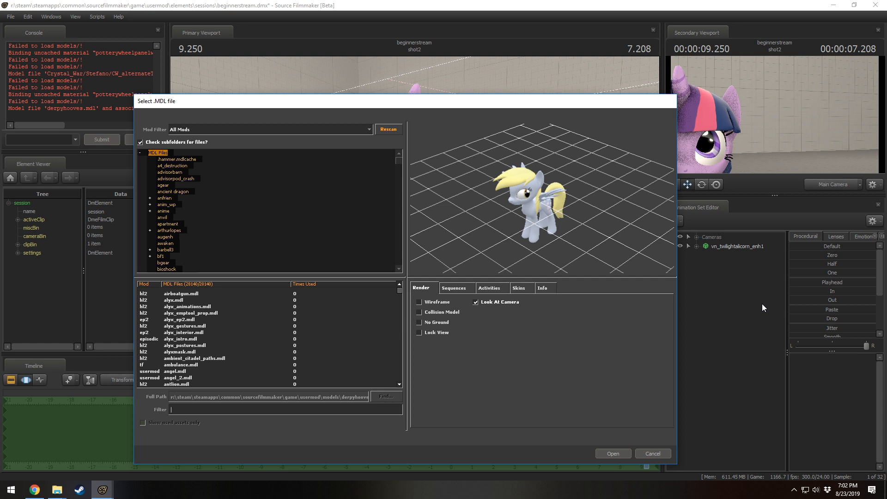
type("barding")
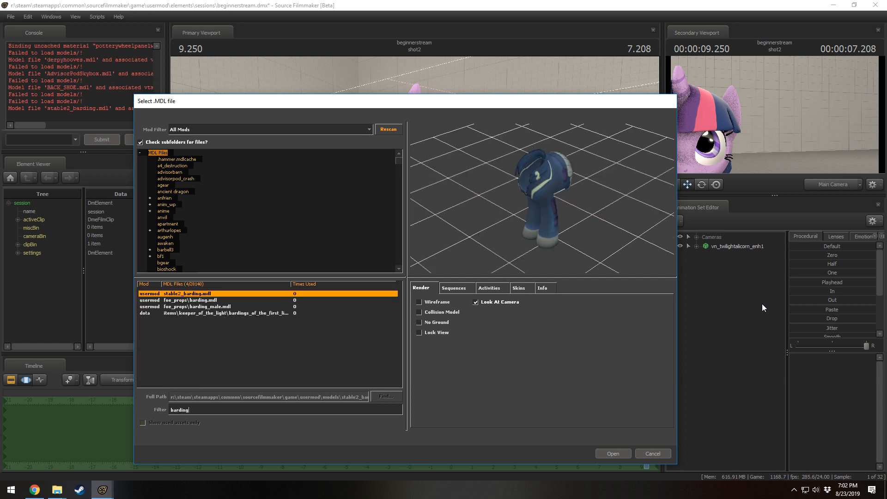
left_click(184, 301)
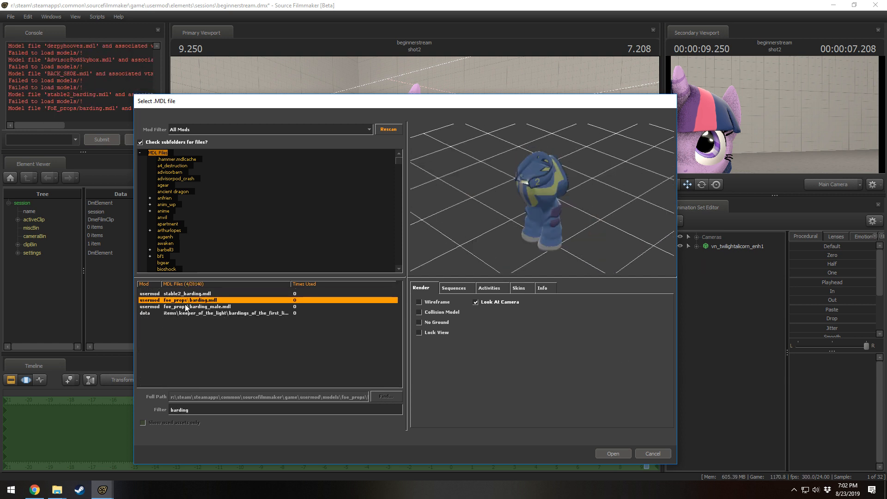
left_click(190, 313)
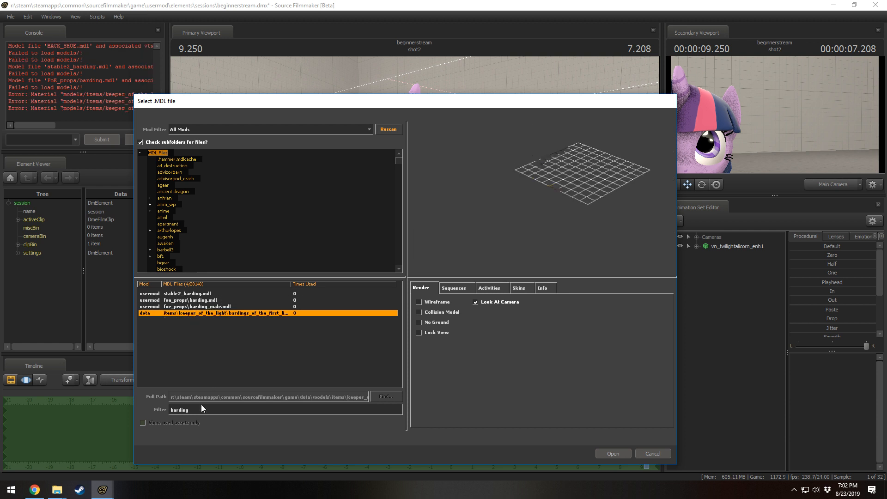
- Search the model files for "mechan" and "fallout", and clear the filter again
left_click_drag(202, 411, 147, 407)
type("mechani")
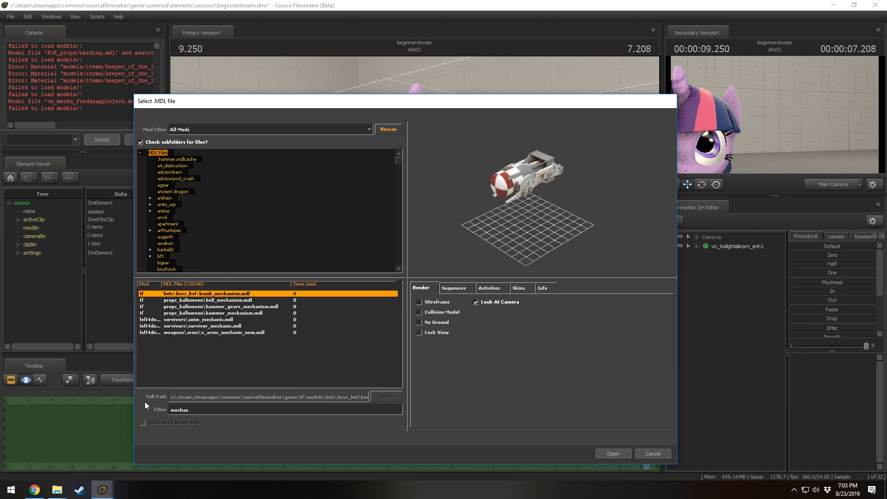
key("ctrl+a")
type("fall")
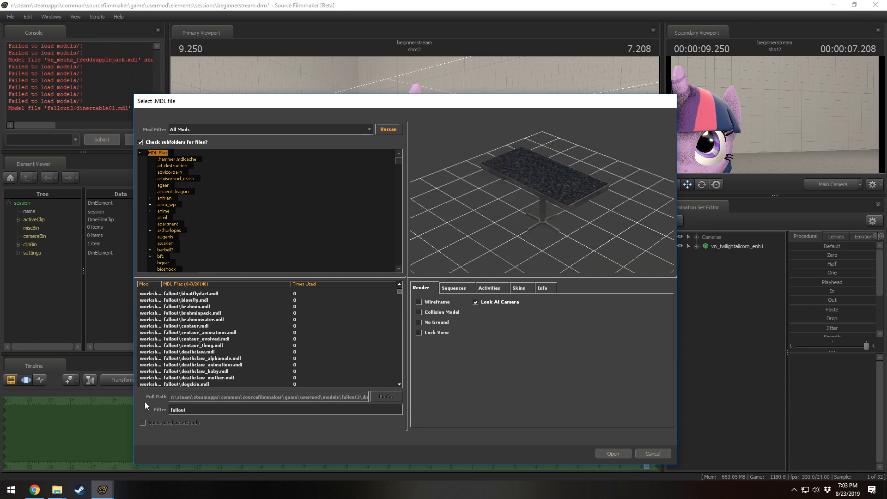
key("BackSpace")
key("BackSpace")
key("BackSpace")
key("BackSpace")
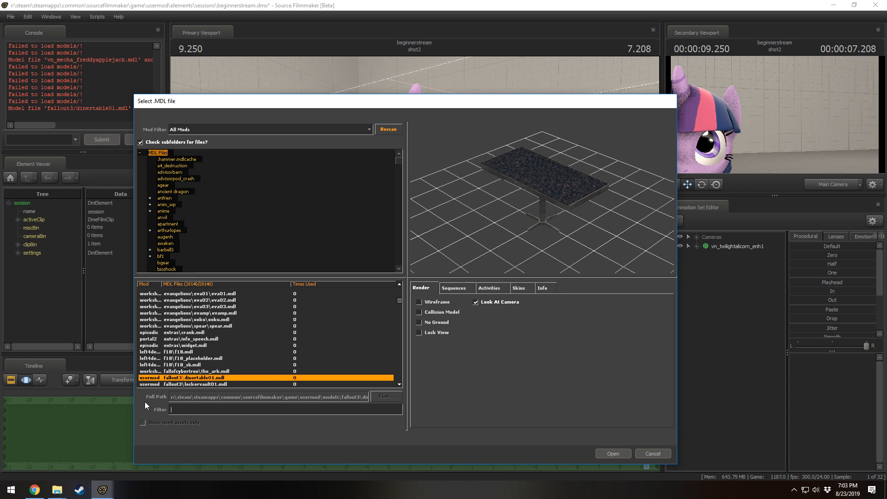
- Filter the model files for "foe" and preview the foe, foe_props and foe_weapons models one after another
type("foe")
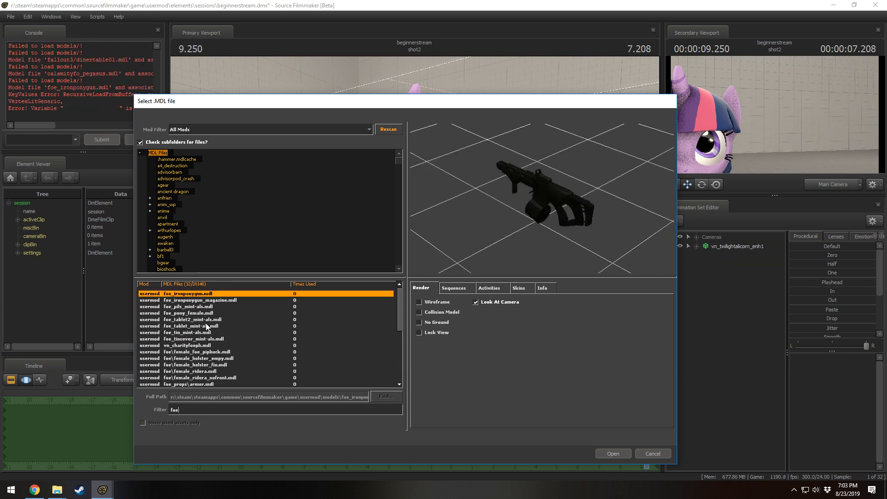
left_click(183, 353)
key("Down")
key("Down")
key("Down")
key("Down")
key("Down")
key("Down")
key("Down")
key("Down")
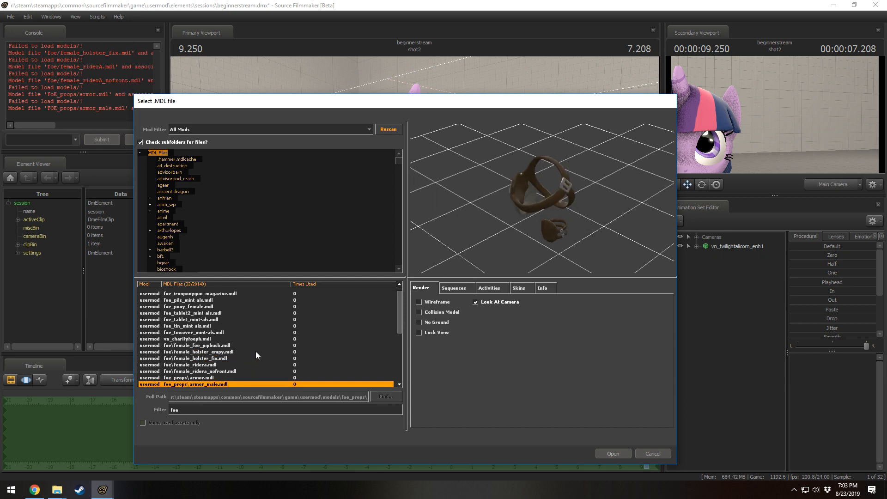
key("Down")
key("Down")
key("Down")
key("Down")
key("Down")
key("Down")
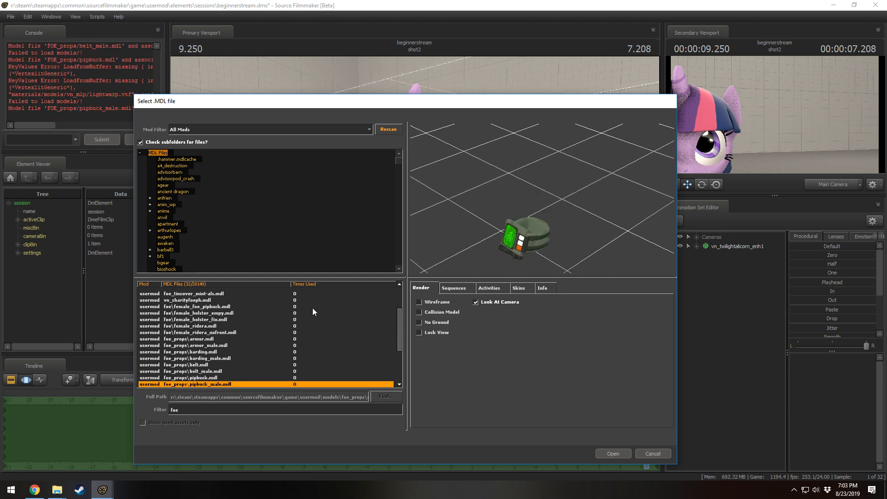
key("Down")
key("Down")
key("Down")
key("Down")
key("Down")
key("Down")
key("Down")
key("Down")
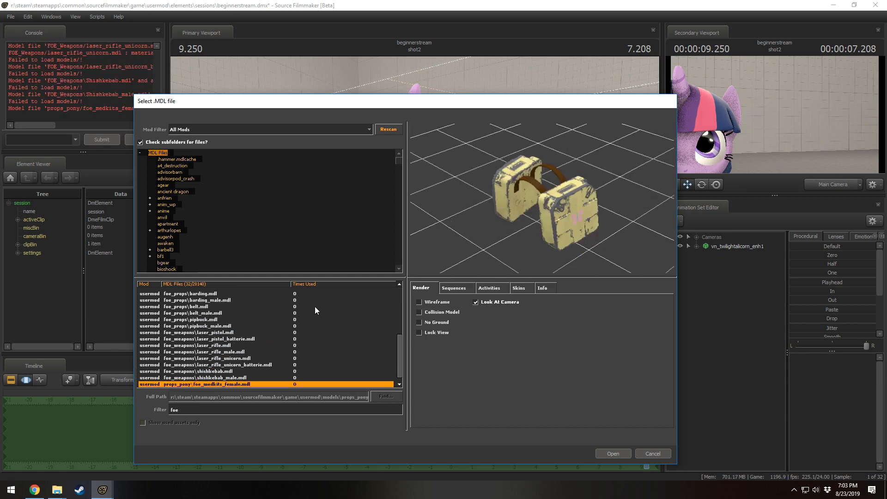
- Compare the two foe_medkits models and create the animation set from props_pony\foe_medkits_female.mdl
key("Up")
key("Down")
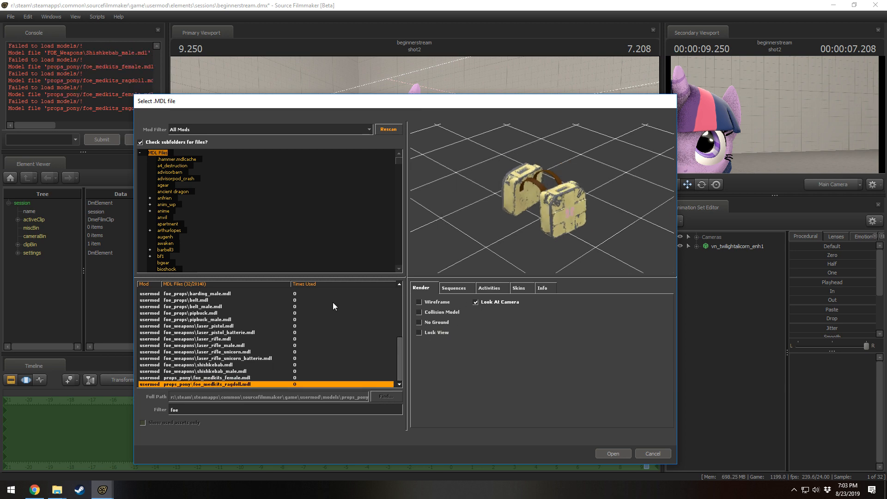
key("Up")
key("Down")
key("Up")
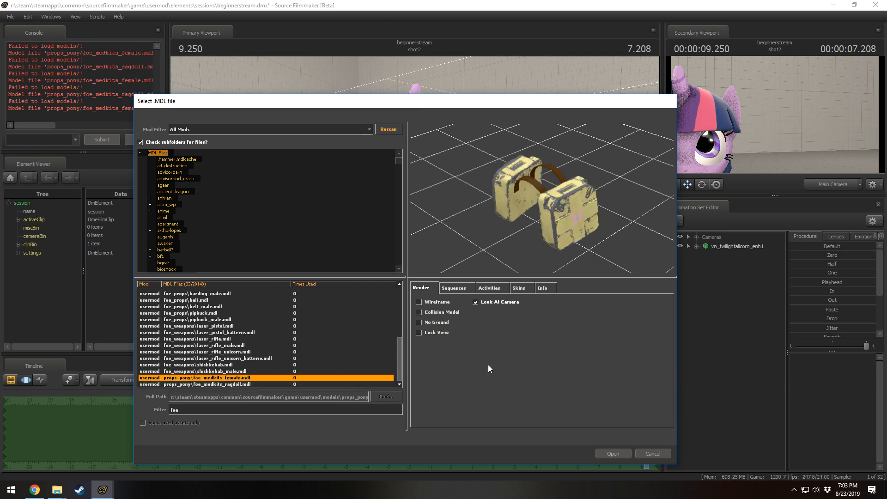
left_click(616, 452)
- Expand the Body and Pony groups of foe_medkits_female1, select its Pelvis bone and bring the medkits into close view
left_click(696, 256)
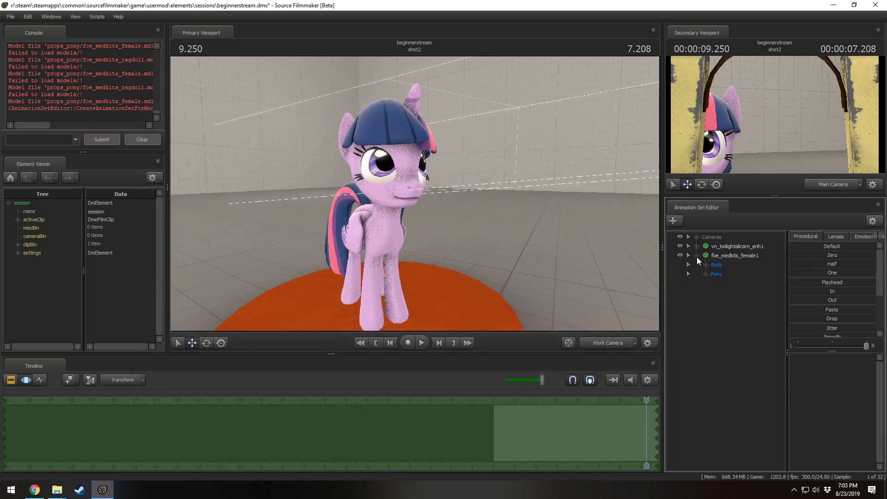
left_click(705, 274)
left_click(714, 283)
left_click(705, 265)
left_click(729, 285)
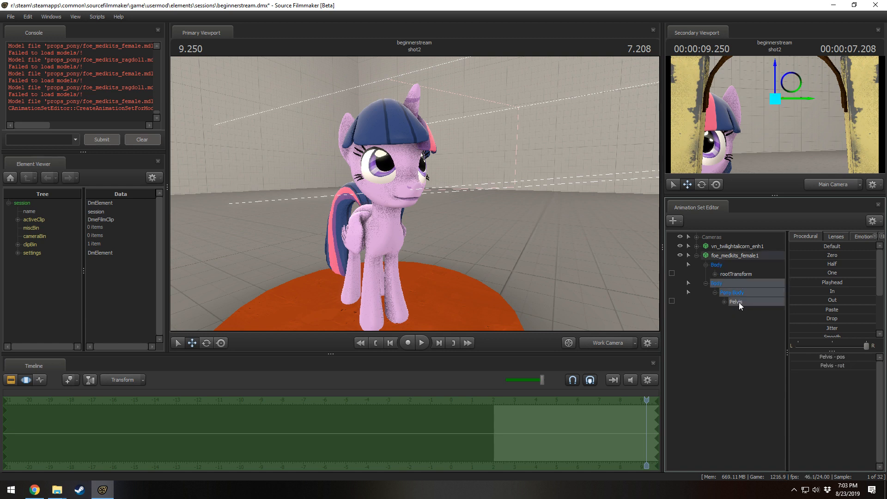
key("s")
mouse_move(627, 285)
left_mouse_down()
mouse_move(642, 289)
mouse_move(626, 285)
left_mouse_up()
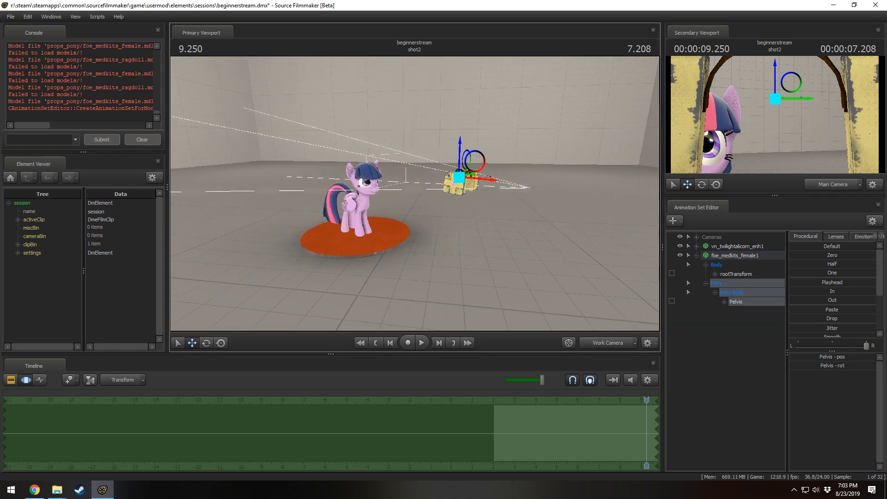
key("w")
left_click_drag(395, 200, 414, 193)
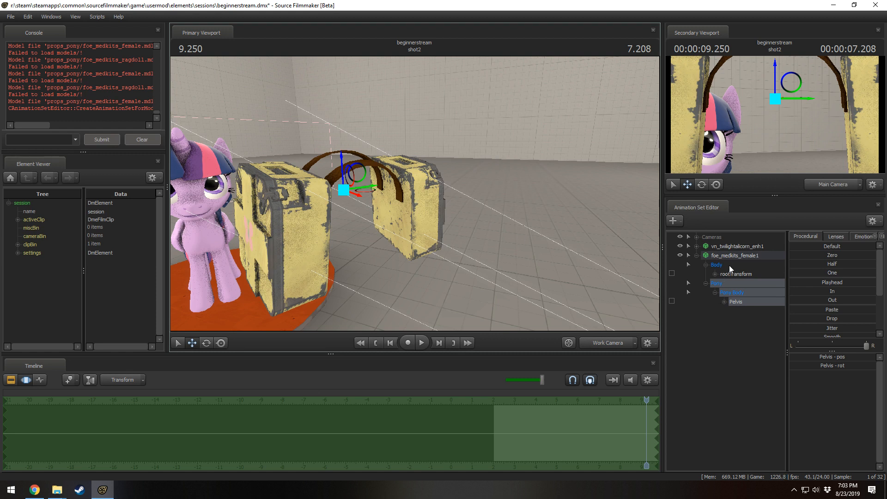
- Lock the whole foe_medkits_female1 animation set to vn_twilightalicorn_enh1
left_click(726, 246)
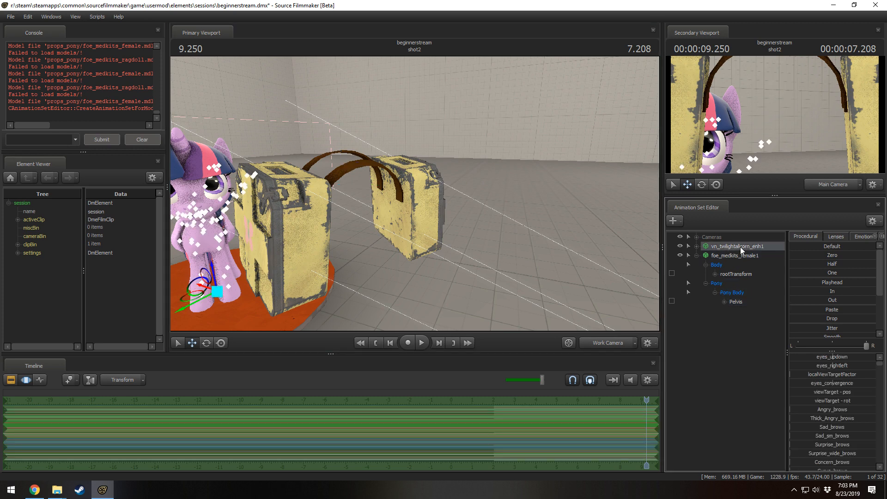
left_click_drag(571, 253, 415, 194)
key("w")
key("a")
left_click_drag(742, 248, 750, 257)
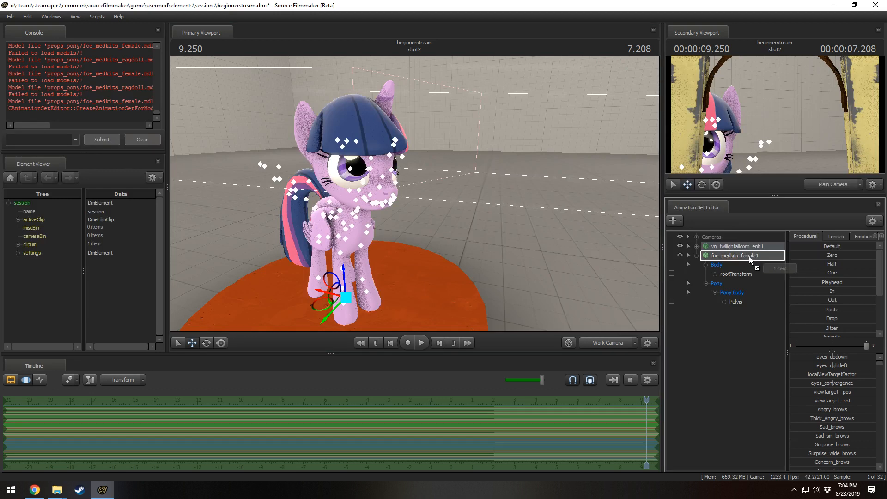
left_click_drag(749, 256, 749, 255)
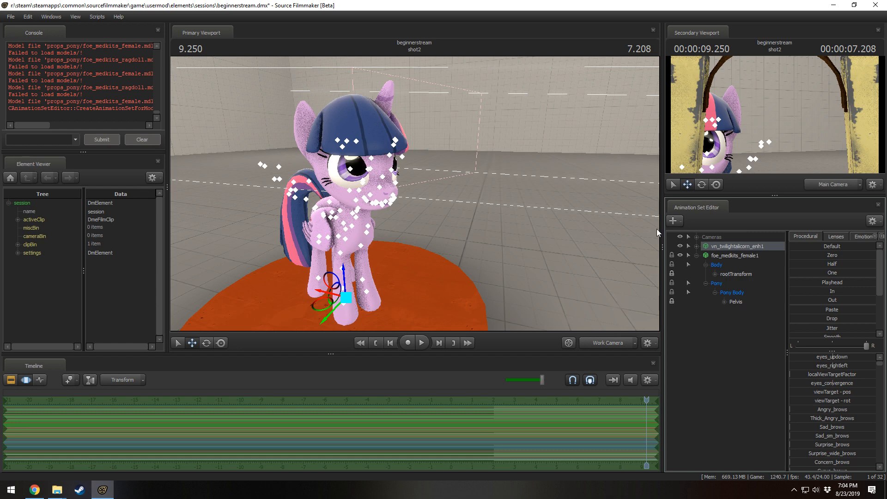
- Select all controls of foe_medkits_female1 and apply the Zero procedural preset at full strength
left_click_drag(360, 236, 317, 248)
key("s")
key("e")
key("d")
left_click_drag(449, 202, 418, 216)
key("w")
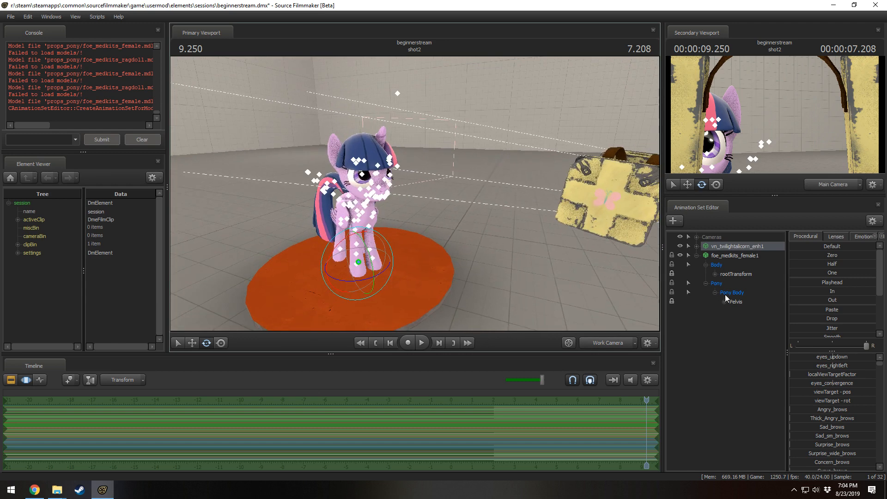
left_click(746, 256)
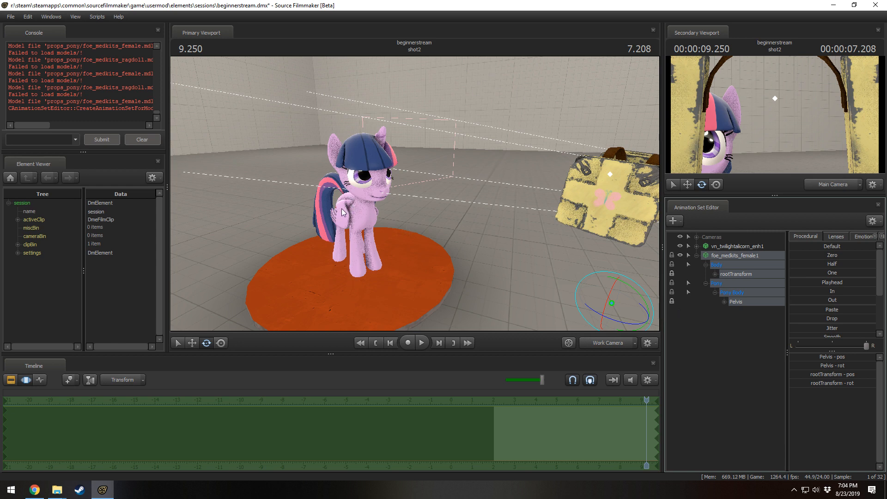
key("a")
left_click_drag(371, 229, 444, 238)
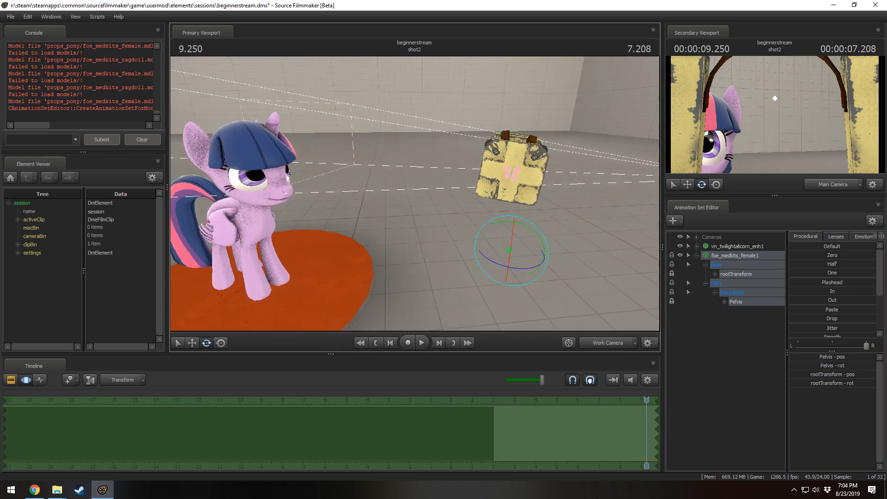
left_click_drag(397, 199, 388, 209)
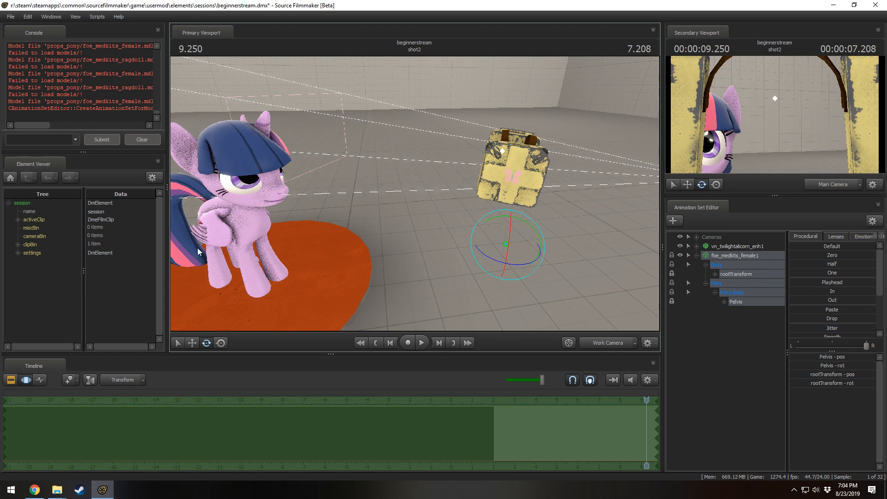
left_click_drag(314, 210, 501, 211)
left_click(749, 259)
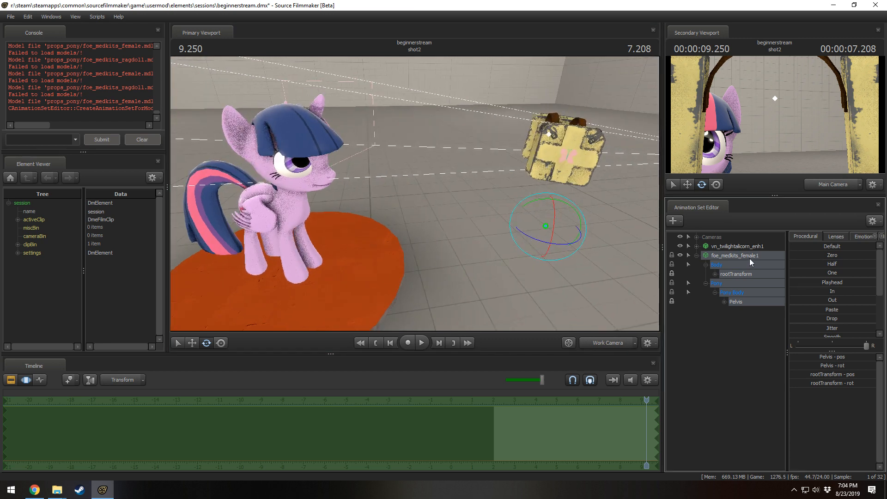
left_click_drag(797, 256, 874, 256)
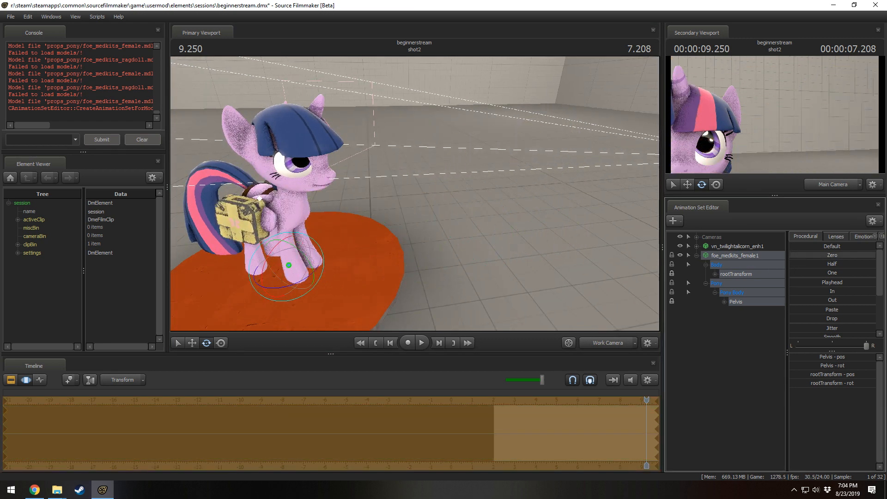
- Inspect the medkits on Twilight from her other side and delete the foe_medkits_female1 animation set
left_click_drag(225, 193, 555, 195)
key("a")
left_click_drag(333, 196, 408, 195)
key("w")
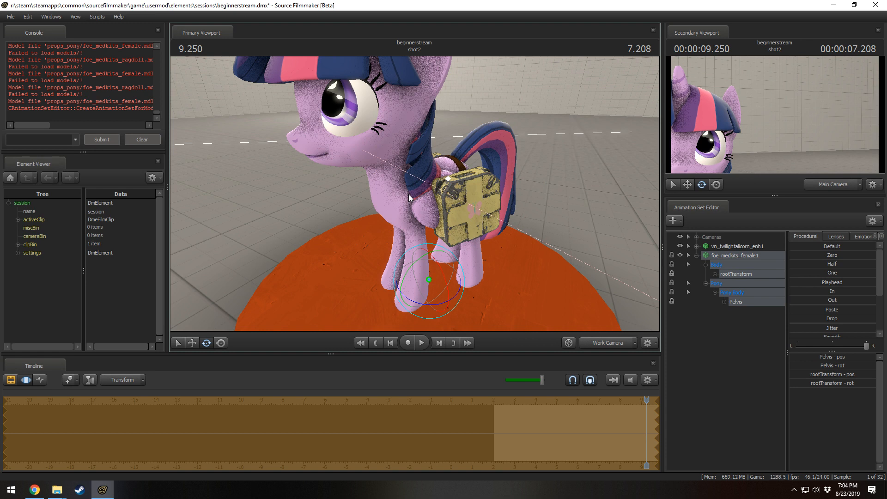
right_click(728, 255)
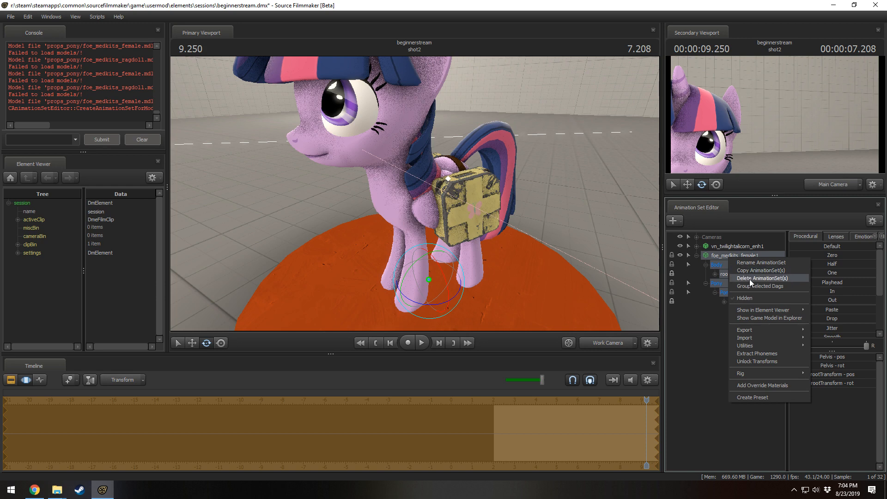
left_click(749, 279)
- Start adding another new model, filter the files for "hat", and preview heroes\necrolyte\hat.mdl, bots\headless_hatman.mdl and neighbouring models
right_click(731, 279)
left_click(755, 299)
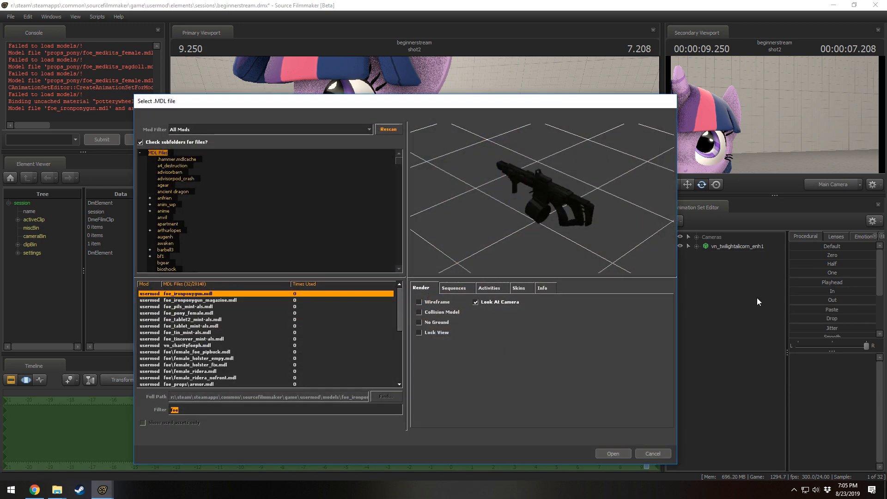
scroll(196, 384, "down", 6)
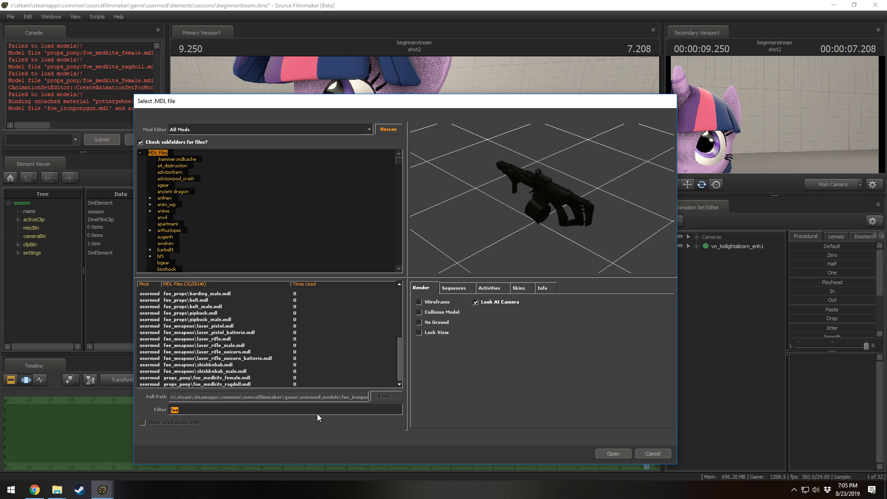
type("hat")
scroll(265, 342, "up", 6)
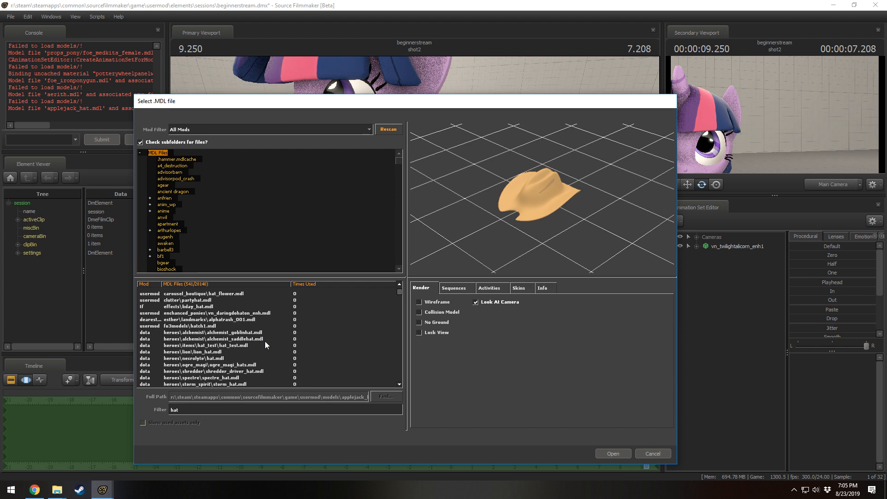
scroll(192, 343, "down", 6)
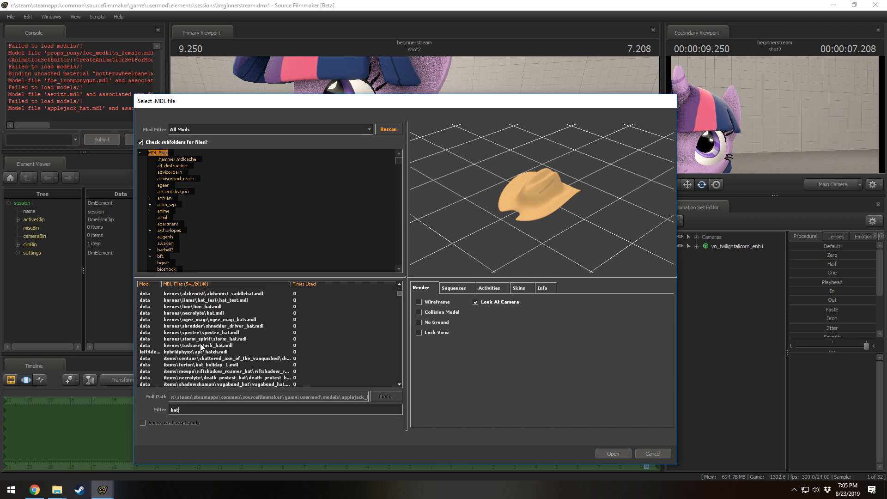
left_click(201, 342)
left_click(215, 312)
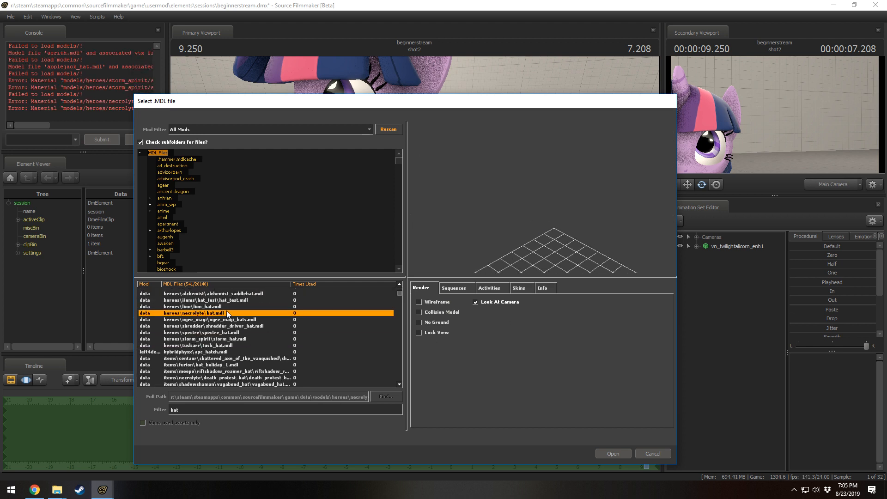
scroll(214, 316, "up", 4)
left_click(212, 306)
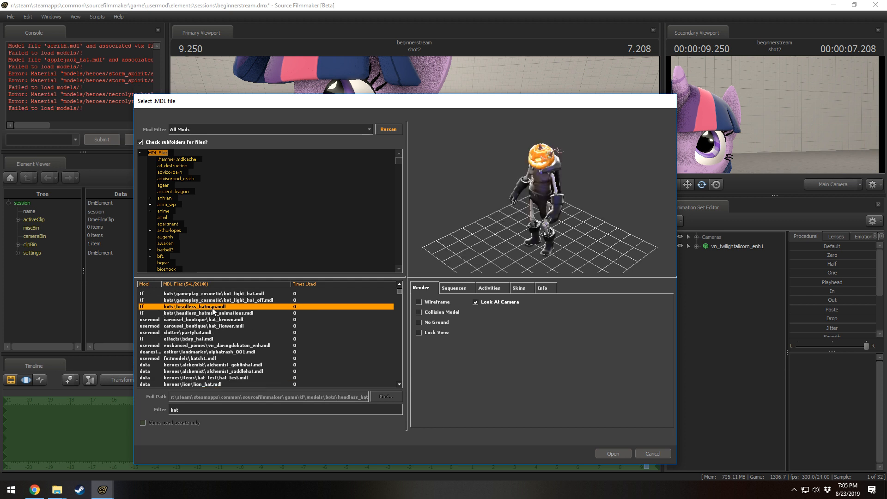
key("Up")
key("Up")
key("Up")
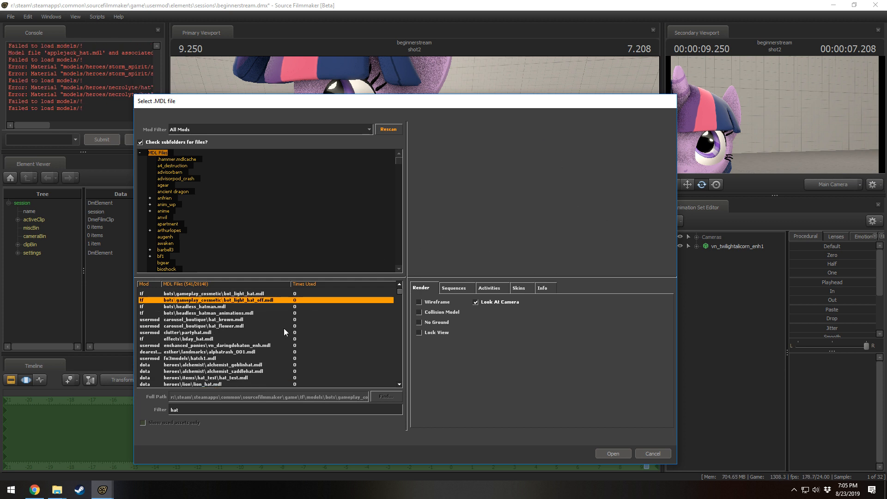
- Browse further through the hat models and create the animation set from effects\bday_hat.mdl
key("Down")
key("Down")
key("Down")
key("Down")
key("Down")
key("Down")
key("Down")
key("Down")
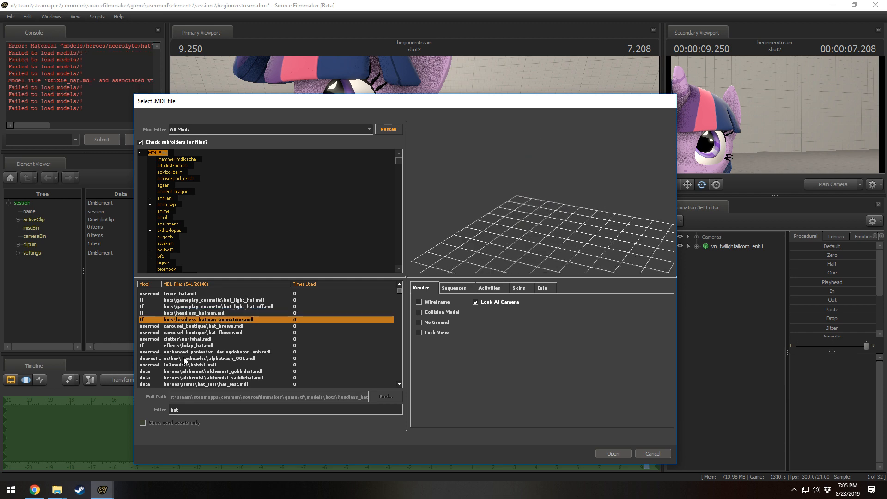
key("Down")
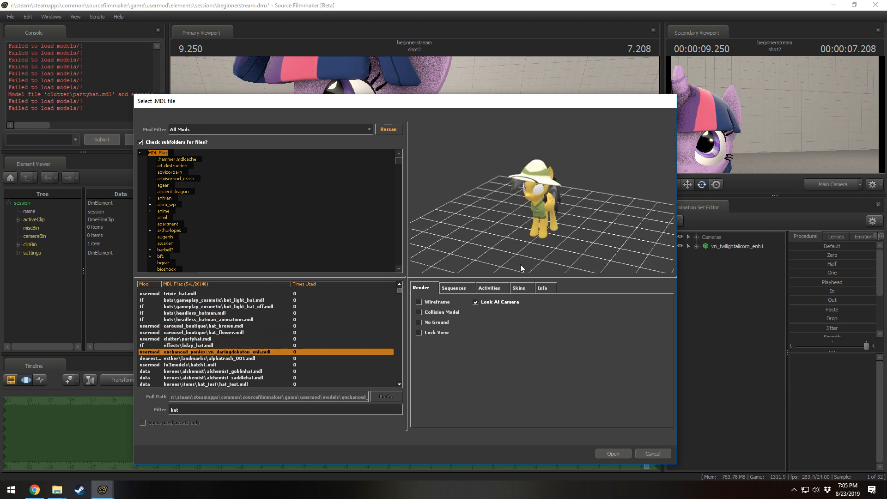
key("Up")
left_click(613, 456)
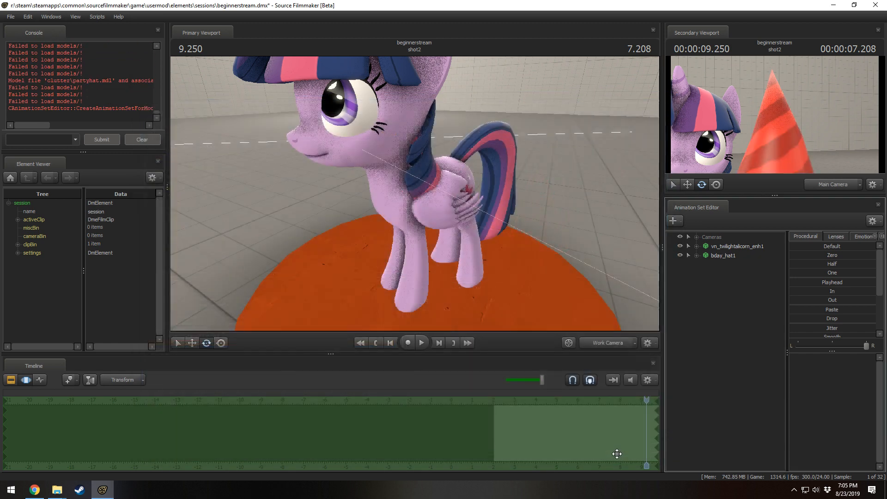
- Expand bday_hat1 and its Unknown group, and select the partyhat bone
left_click(697, 256)
left_click(706, 274)
left_click(725, 283)
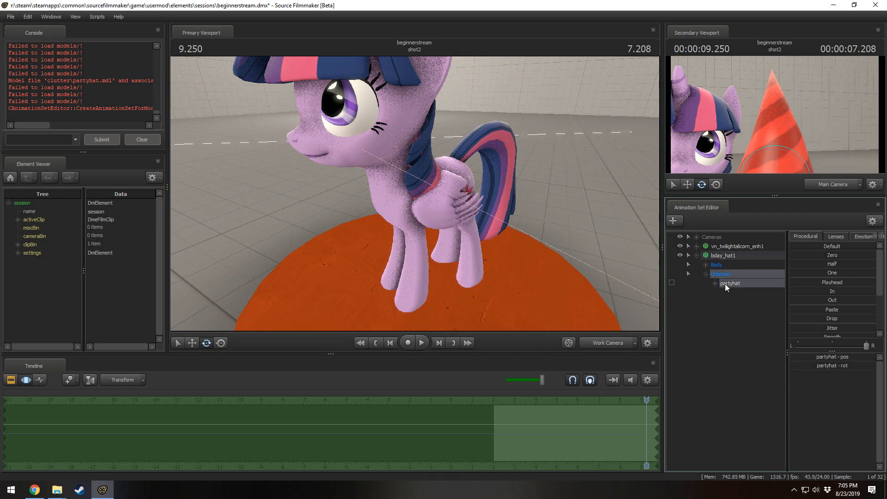
- Lock the birthday hat's rootTransform to vn_twilightalicorn_enh1 and zero the locked transform
scroll(624, 243, "down", 5)
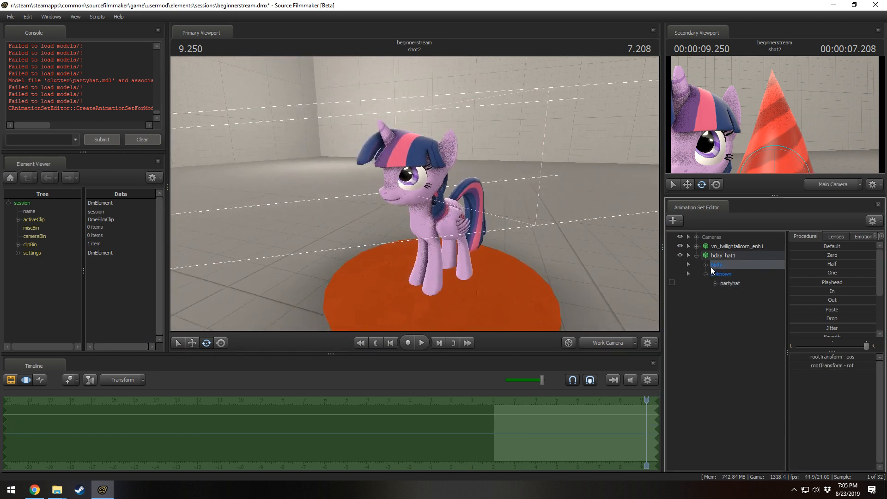
left_click(705, 265)
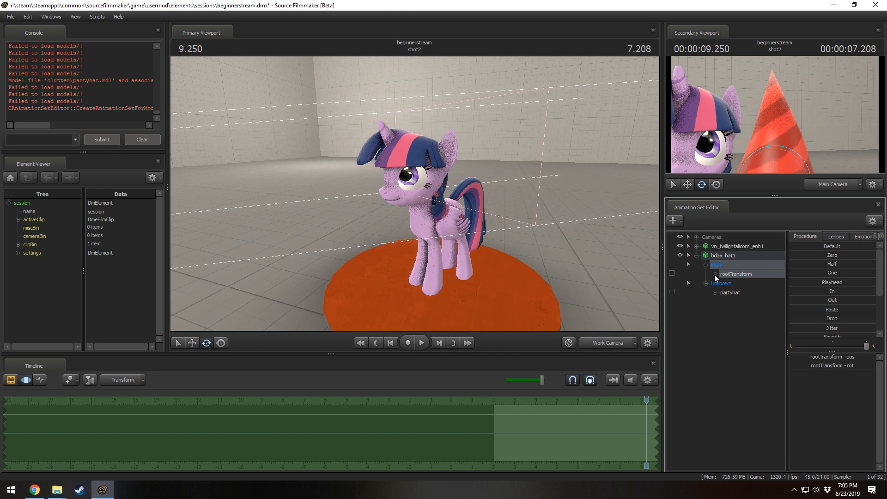
left_click_drag(601, 249, 415, 193)
key("s")
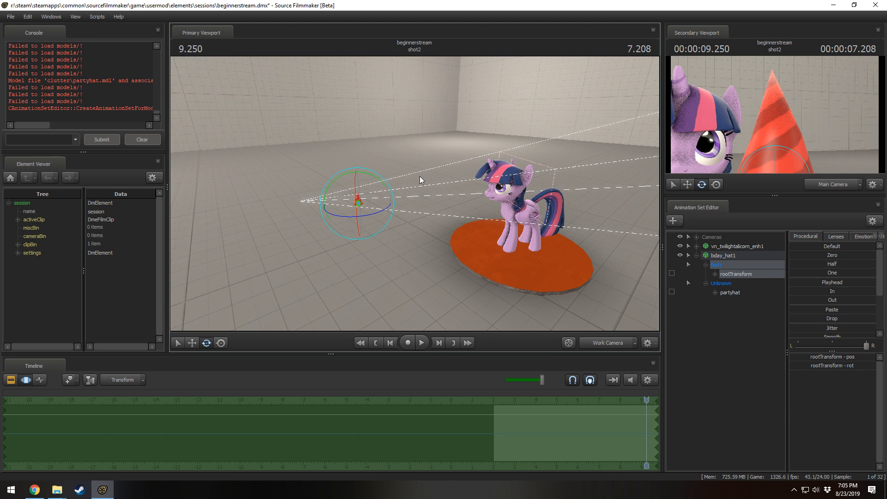
left_click_drag(714, 249, 722, 257)
left_click(741, 276)
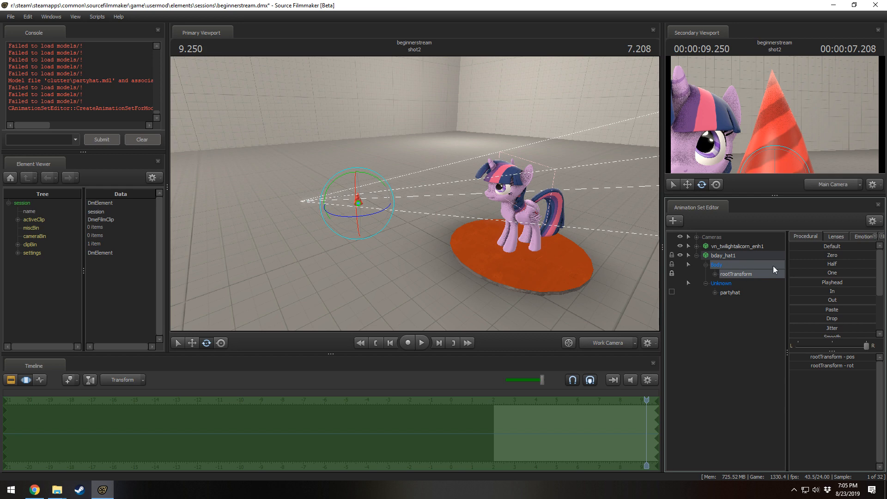
left_click(809, 256)
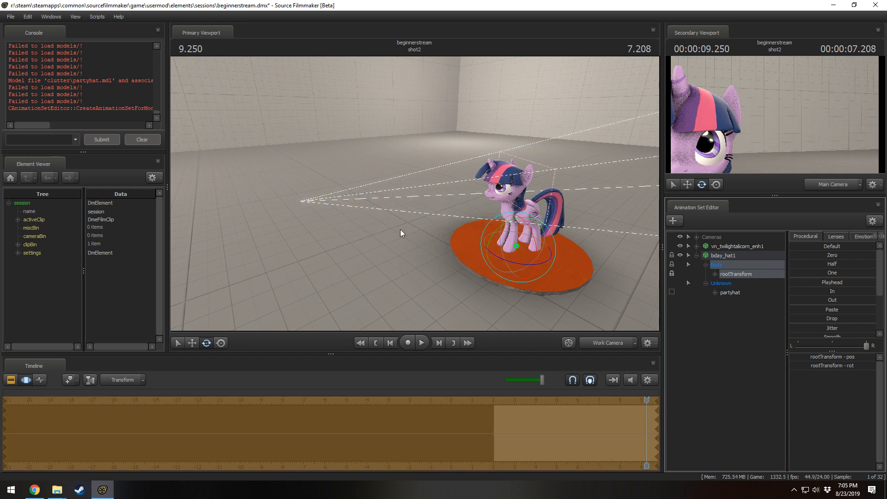
- Select the hat's partyhat bone and move it up from the floor to the top of Twilight's head
left_click_drag(383, 229, 386, 247)
key("w")
key("w")
key("w")
left_click(727, 292)
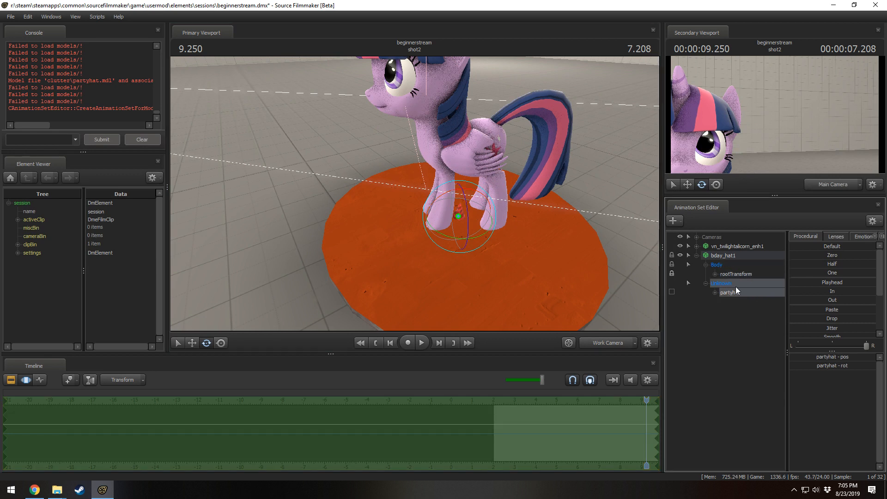
key("r")
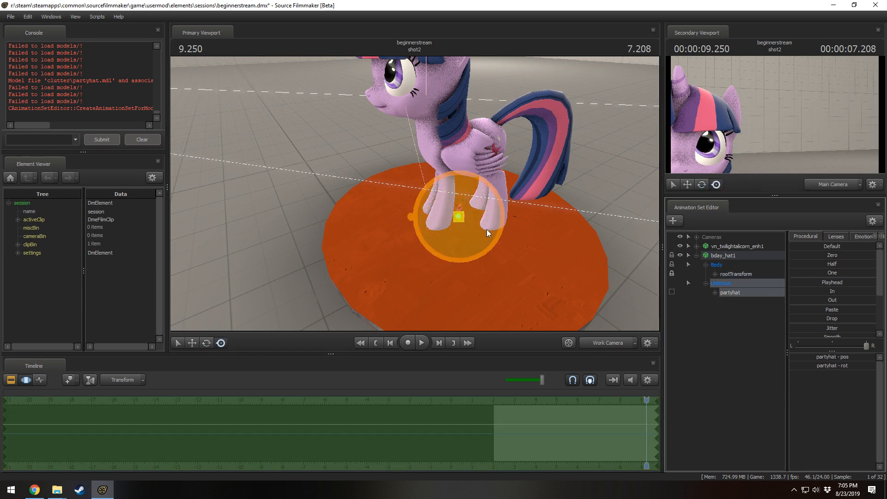
left_click_drag(458, 271, 392, 77)
key("w")
mouse_move(414, 190)
left_mouse_down()
mouse_move(453, 194)
mouse_move(415, 190)
left_mouse_up()
left_click_drag(422, 220, 415, 249)
left_click_drag(415, 194, 421, 195)
key("s")
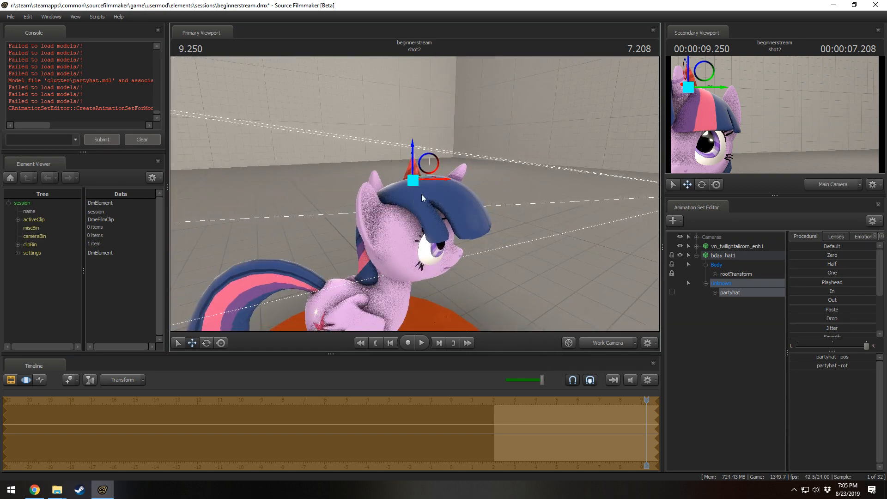
- Add a scale control to the partyhat bone and enlarge the hat with partyhat_scale
right_click(757, 292)
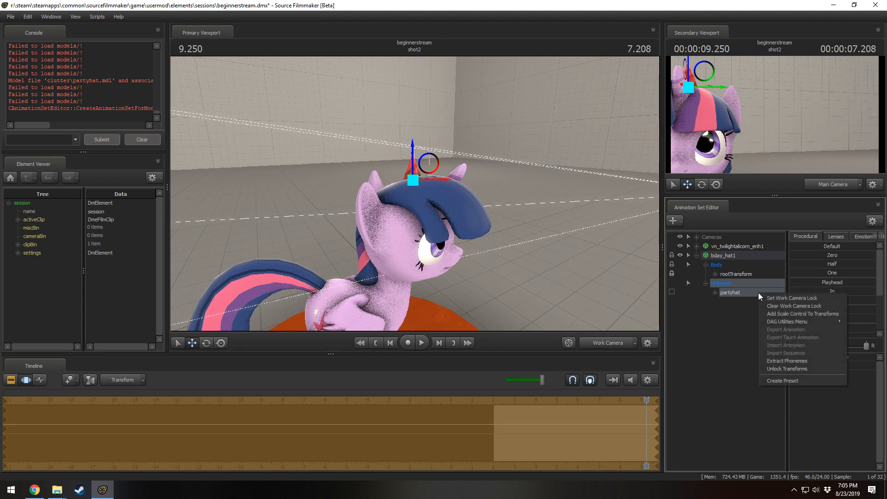
left_click(777, 314)
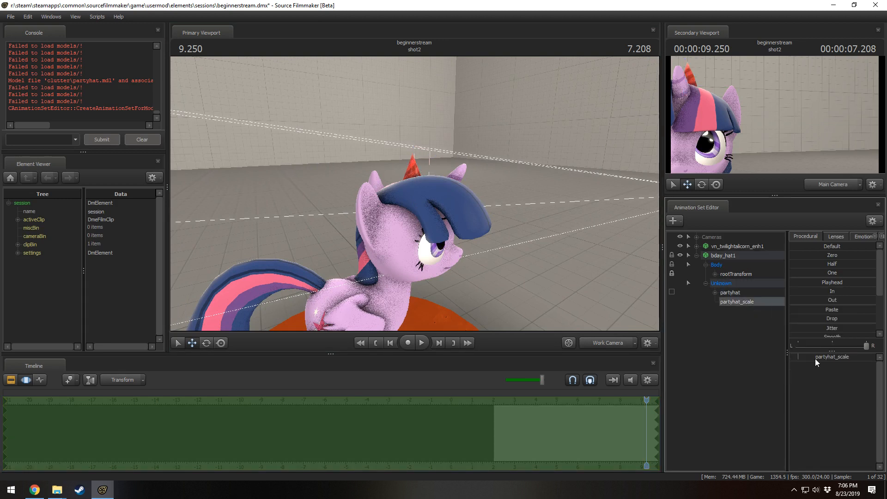
mouse_move(815, 356)
left_mouse_down()
mouse_move(838, 357)
mouse_move(809, 357)
mouse_move(830, 357)
left_mouse_up()
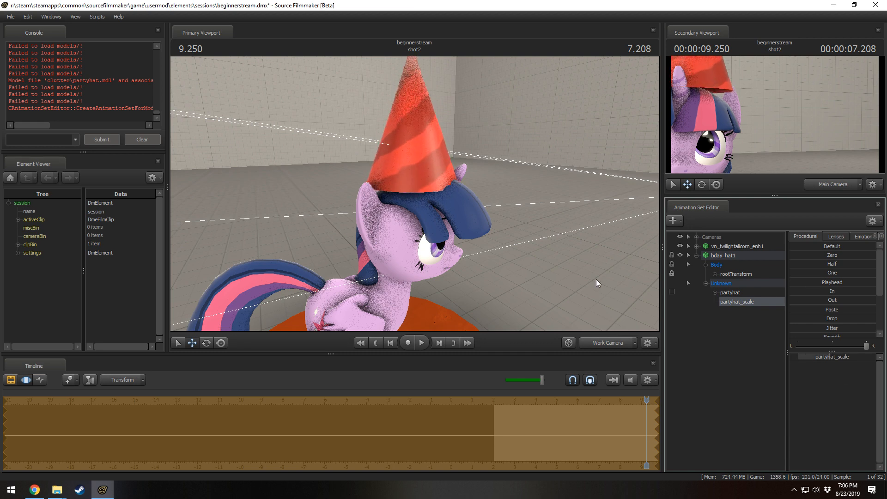
- Move the enlarged party hat down and into place so that it sits on Twilight's head between her ears
left_click_drag(598, 283, 572, 268)
left_click(751, 292)
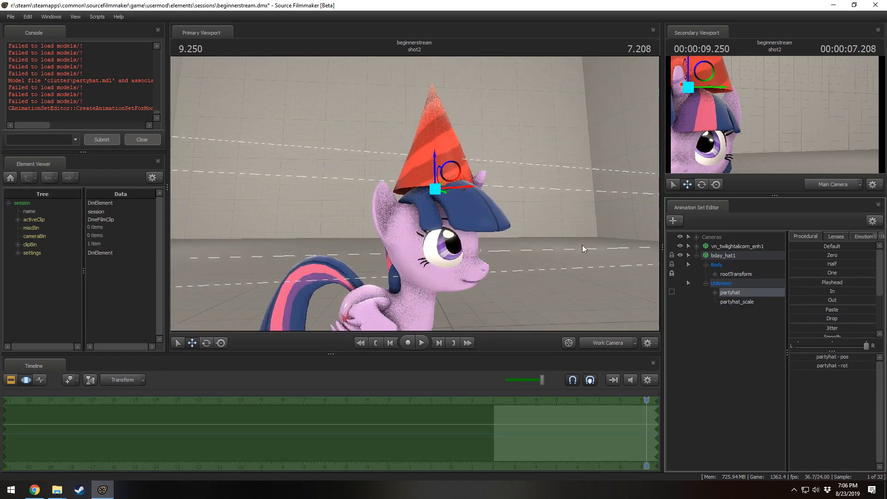
left_click_drag(452, 190, 550, 198)
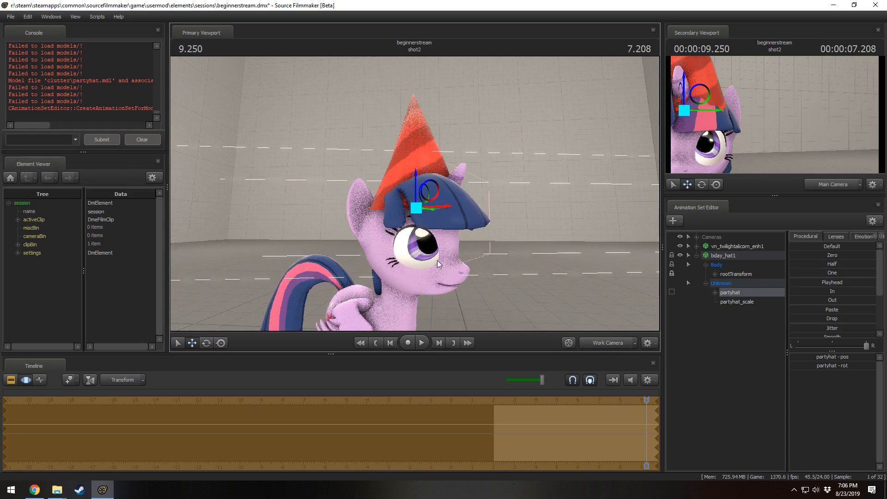
left_click_drag(436, 259, 436, 272)
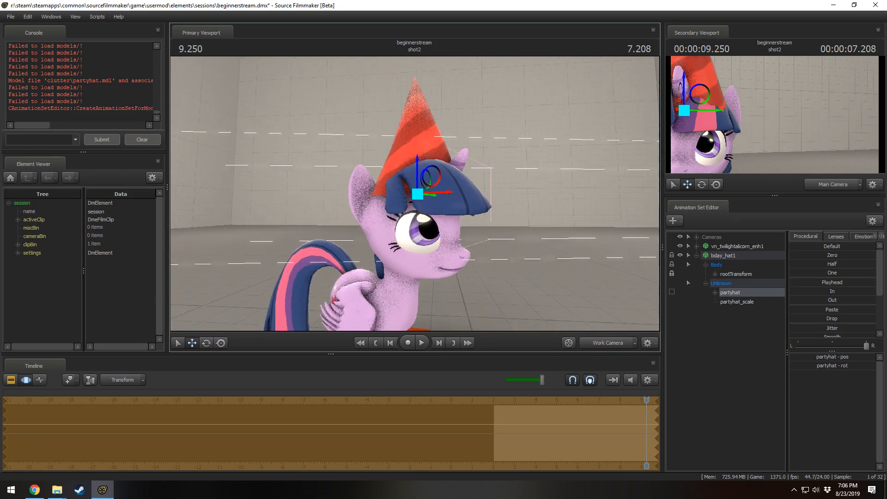
- Select Twilight's Head bone in the viewport and try rotating it
left_click(400, 263, "ctrl")
key("e")
left_click_drag(413, 245, 466, 284)
- Give Twilight a sad face by raising Sad_eyes in Upper Face and Mouth_frown in Lower Face
left_click(705, 255)
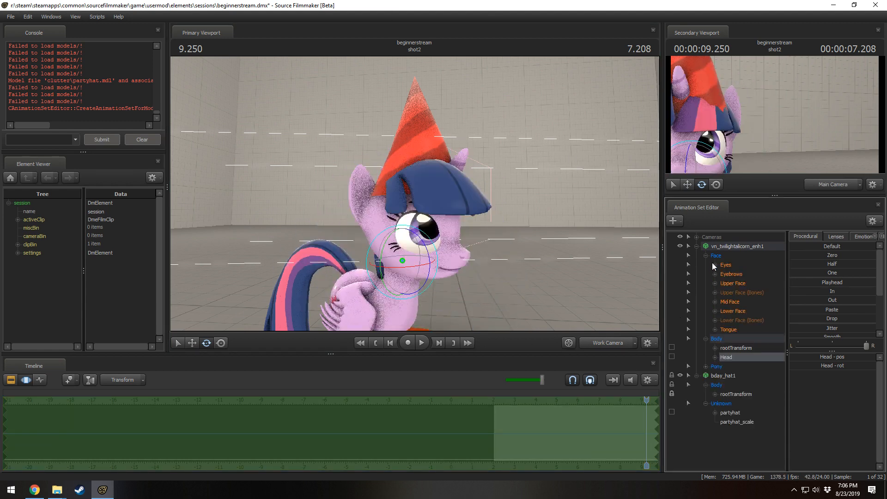
left_click(730, 283)
left_click_drag(827, 364, 859, 364)
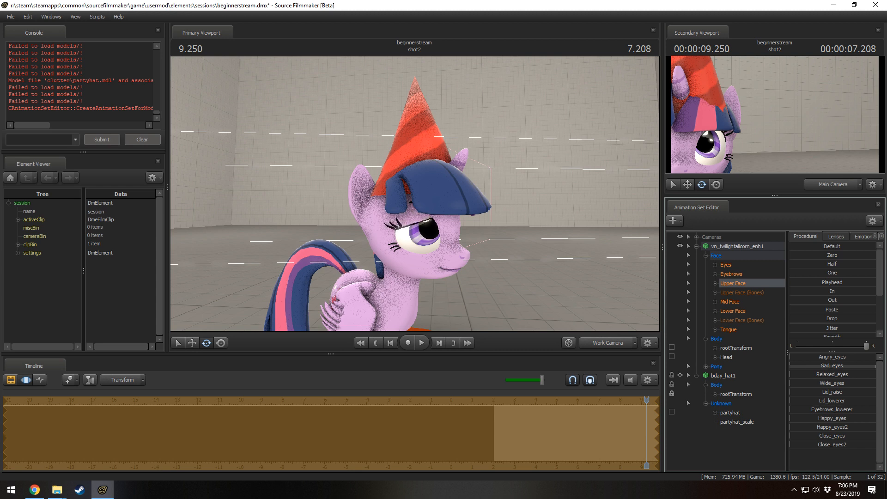
left_click(737, 311)
scroll(818, 407, "down", 3)
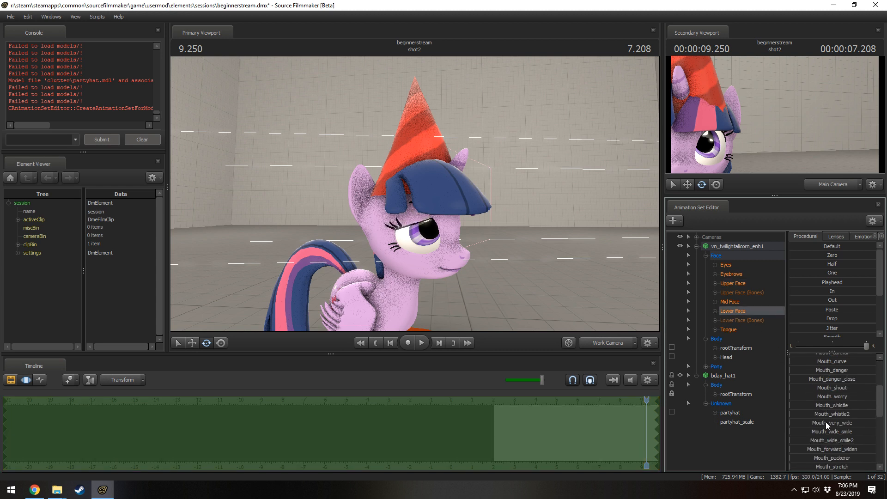
scroll(830, 443, "down", 1)
scroll(832, 439, "up", 3)
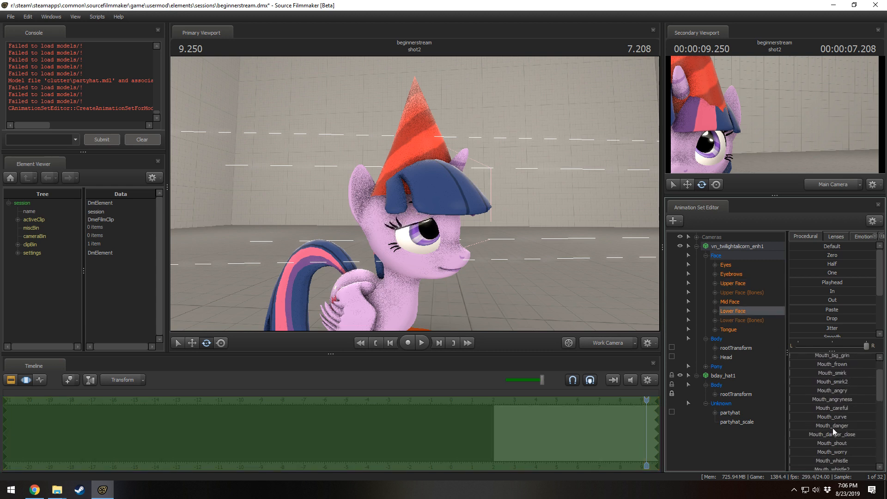
left_click_drag(830, 365, 873, 365)
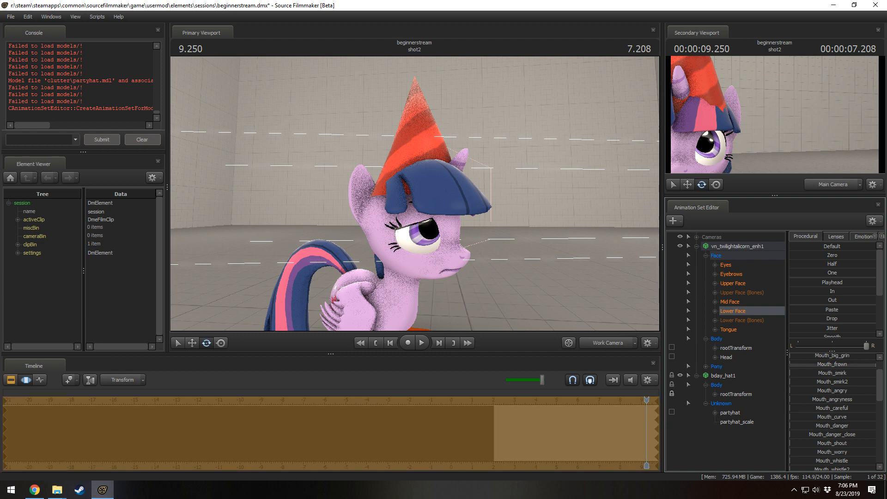
- Centre the left-right balance and even out Twilight's Sad_eyes expression on both sides of her face
left_click_drag(509, 264, 425, 265)
key("d")
key("s")
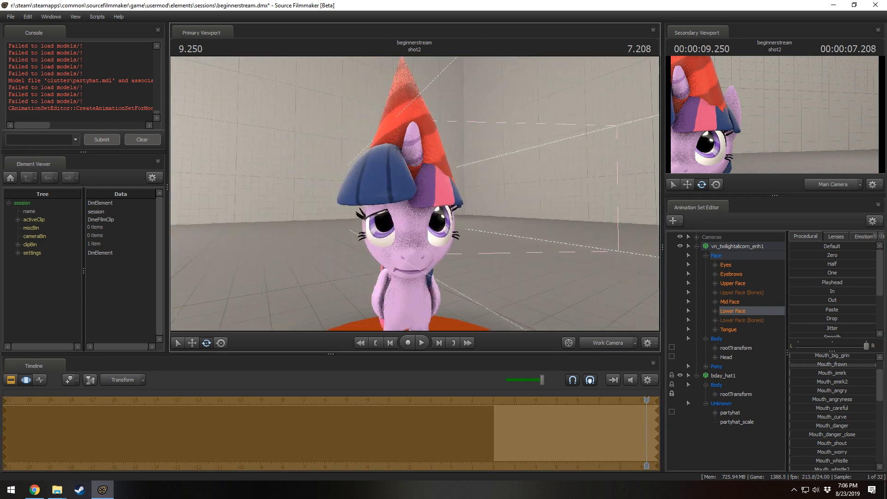
left_click(756, 282)
left_click(822, 366)
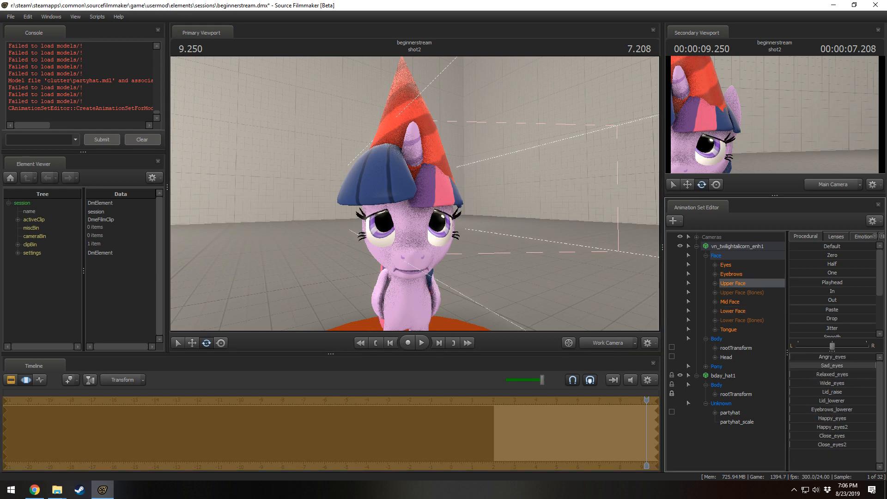
- Move Twilight's eye view target down in front of her so that she looks towards the work camera
left_click(741, 265)
scroll(414, 193, "down", 5)
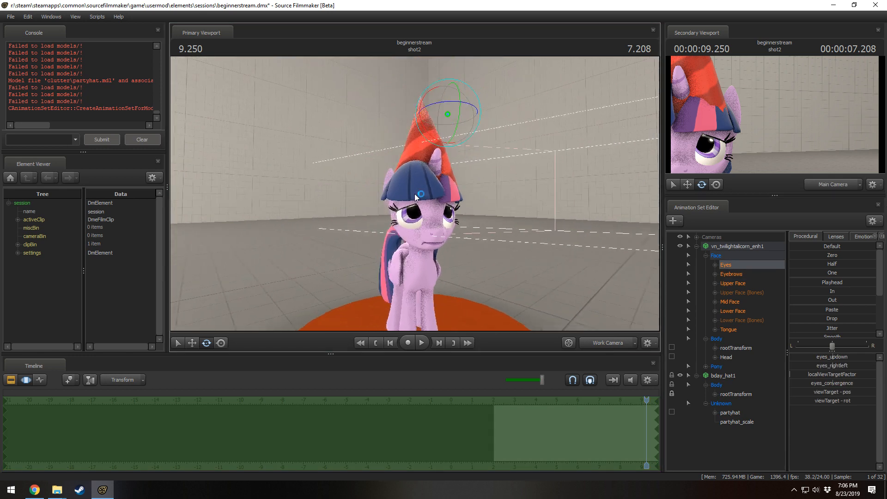
left_click_drag(450, 106, 443, 208)
key("w")
left_click_drag(471, 261, 472, 261)
key("s")
key("a")
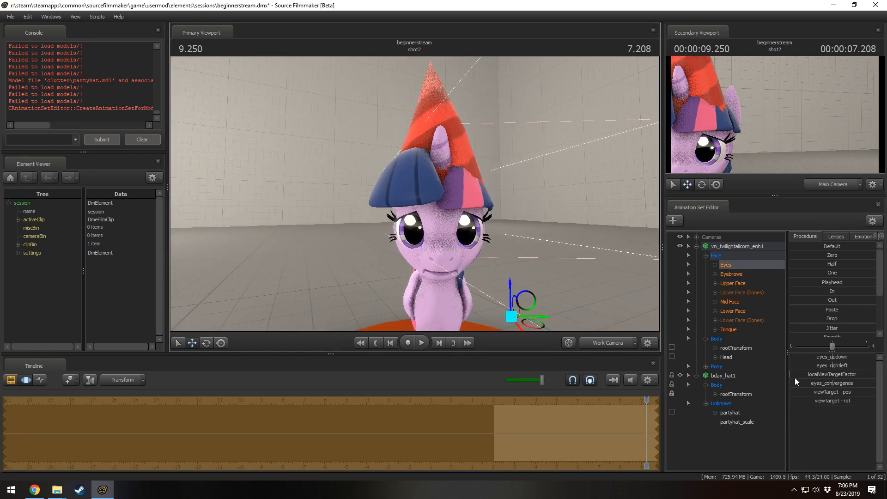
- Rotate Twilight's Head bone to test whether the hat follows it, and undo the rotation
left_click(727, 357)
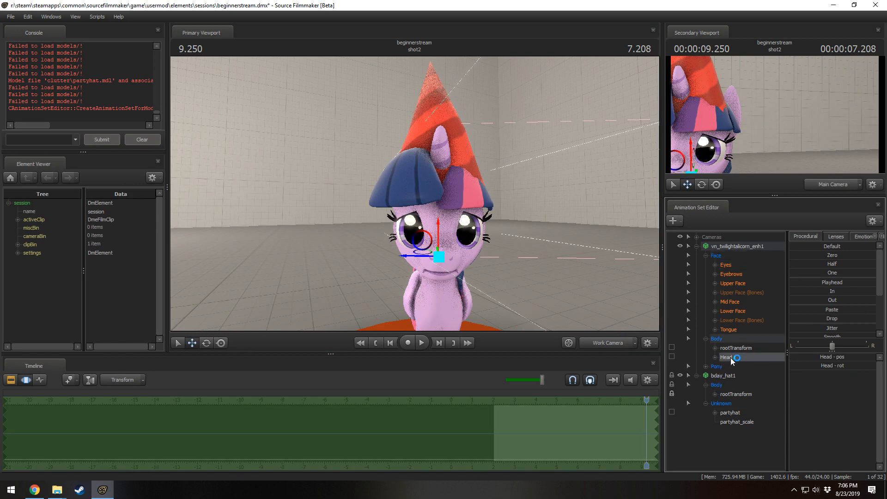
key("e")
left_click_drag(443, 272, 473, 253)
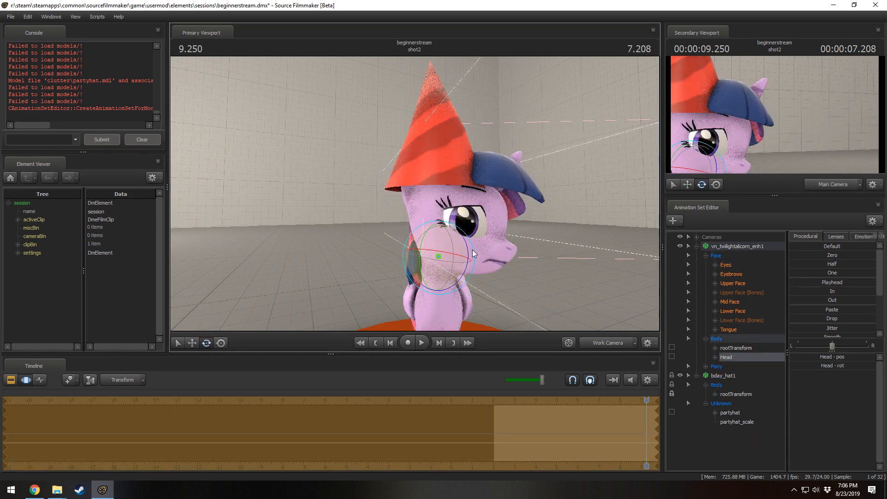
key("ctrl+z")
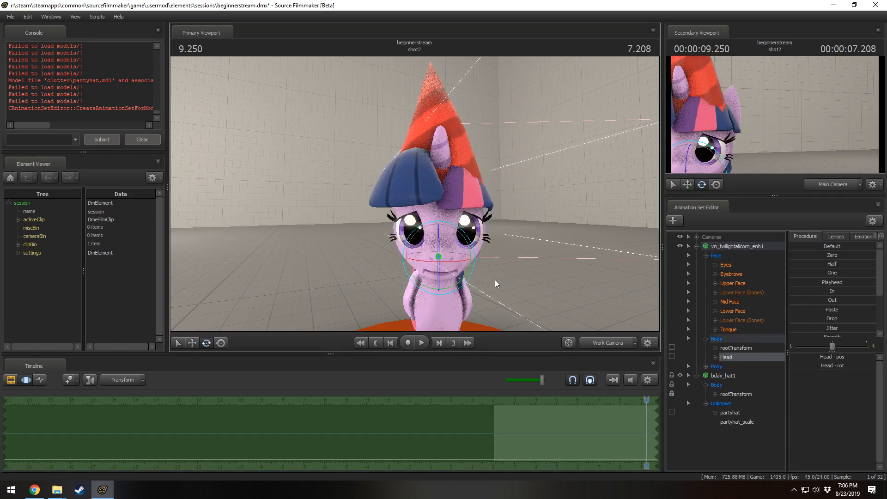
- Lock the partyhat bone to Twilight's Head bone, test the lock by rotating the head, and undo the test rotation
left_click(739, 415)
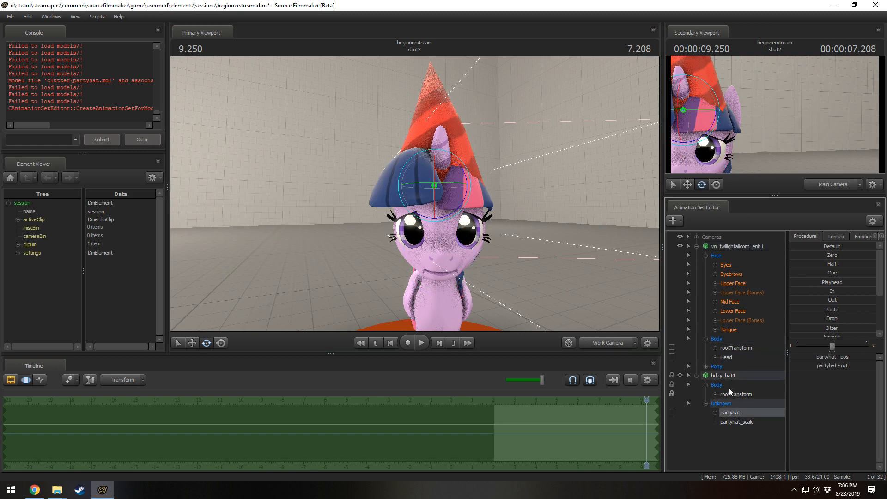
left_click(730, 359)
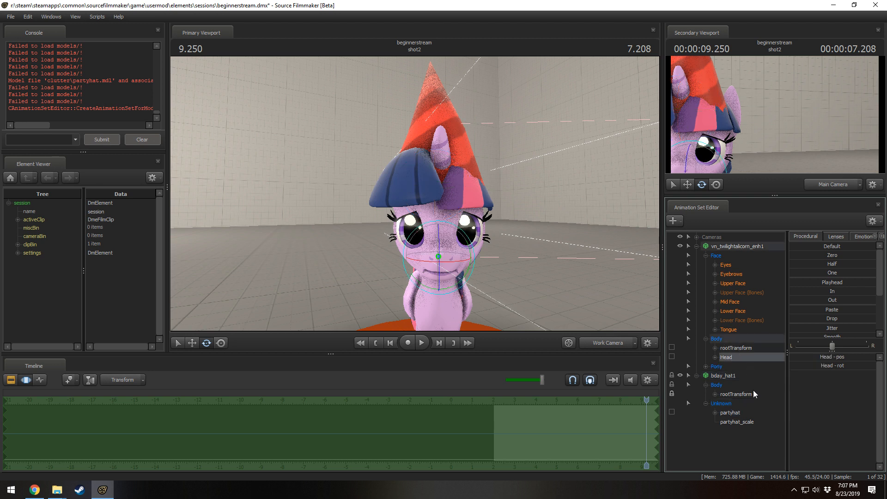
left_click_drag(726, 358, 740, 413)
mouse_move(456, 252)
left_mouse_down()
mouse_move(454, 244)
mouse_move(478, 255)
mouse_move(455, 254)
left_mouse_up()
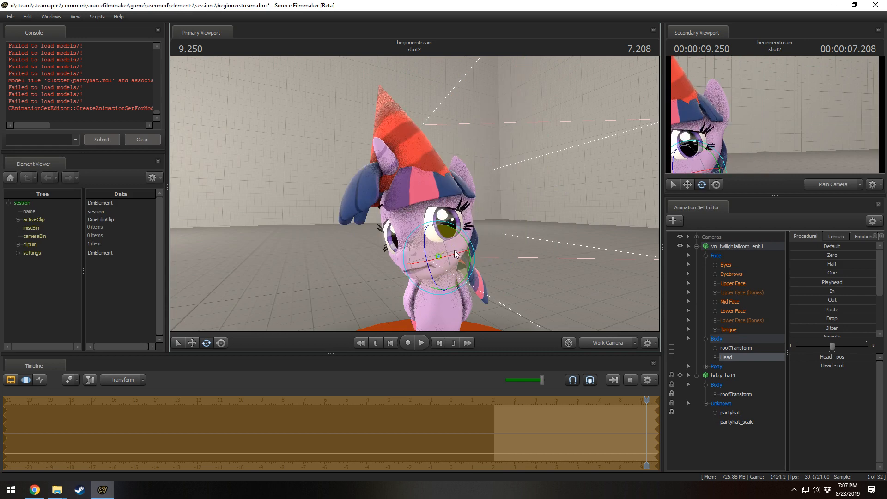
key("ctrl+z")
- Zero Twilight's Upper Face and Lower Face controls to clear the sad expression, leaving Mid Face out of the selection
left_click(734, 280)
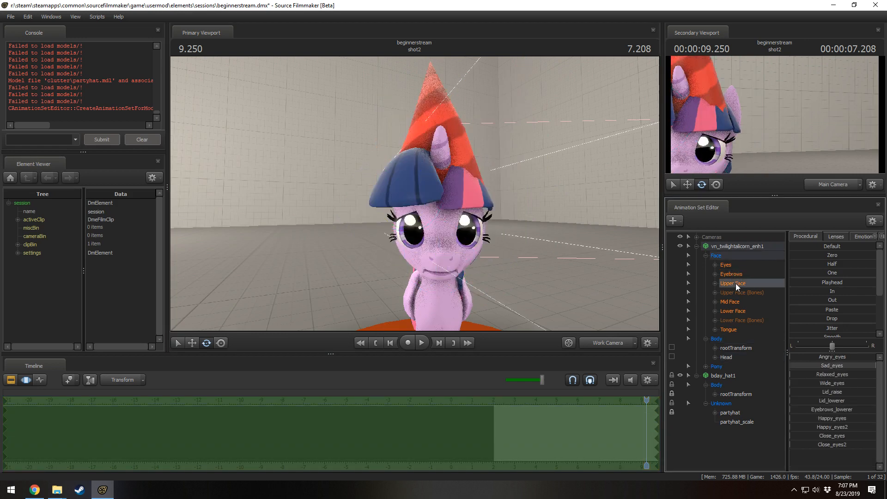
left_click(741, 303, "ctrl")
left_click(740, 311, "ctrl")
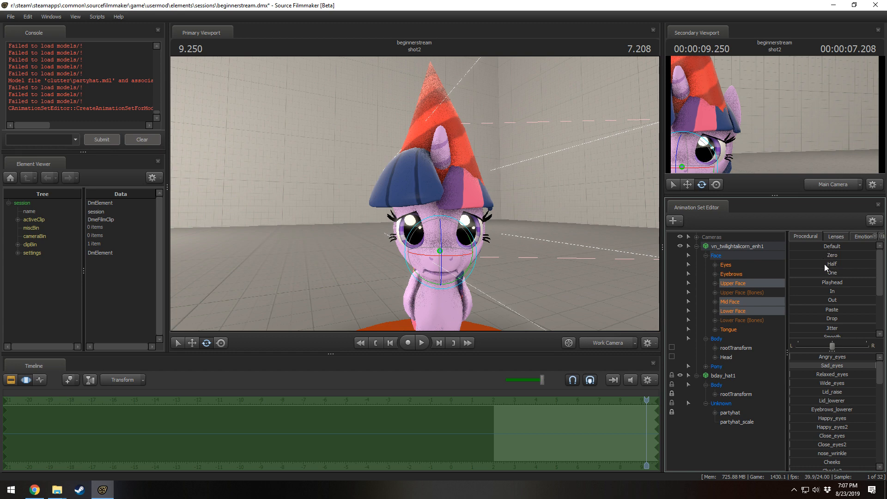
left_click_drag(825, 256, 872, 256)
left_click(731, 302, "ctrl")
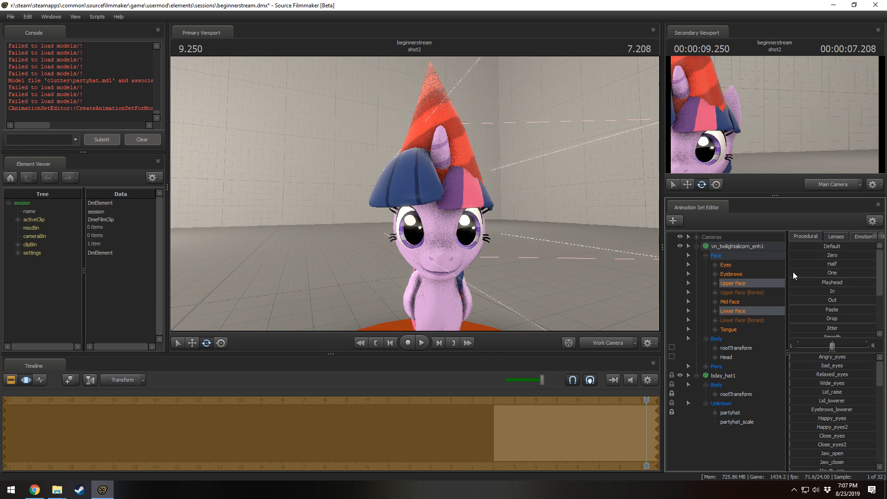
- Try repositioning Twilight's Pelvis bone in a side view of her body, and undo the changes
key("a")
left_click_drag(406, 197, 323, 260)
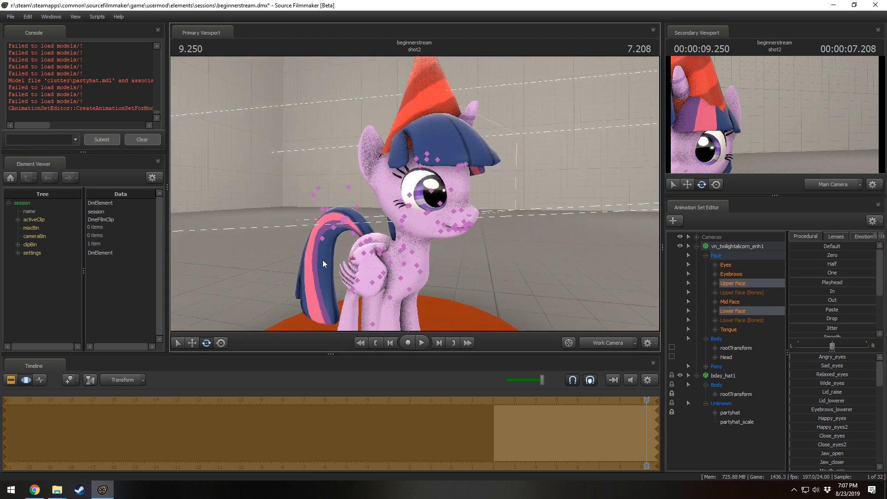
left_click(368, 243)
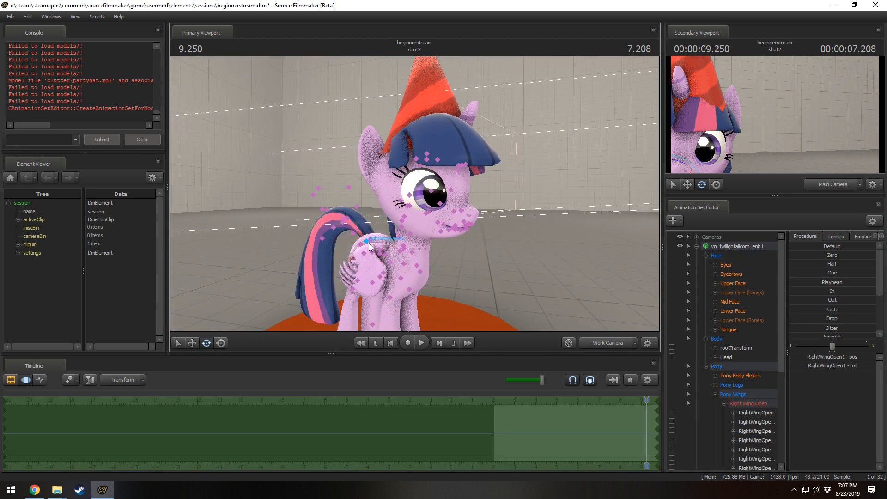
left_click(374, 252)
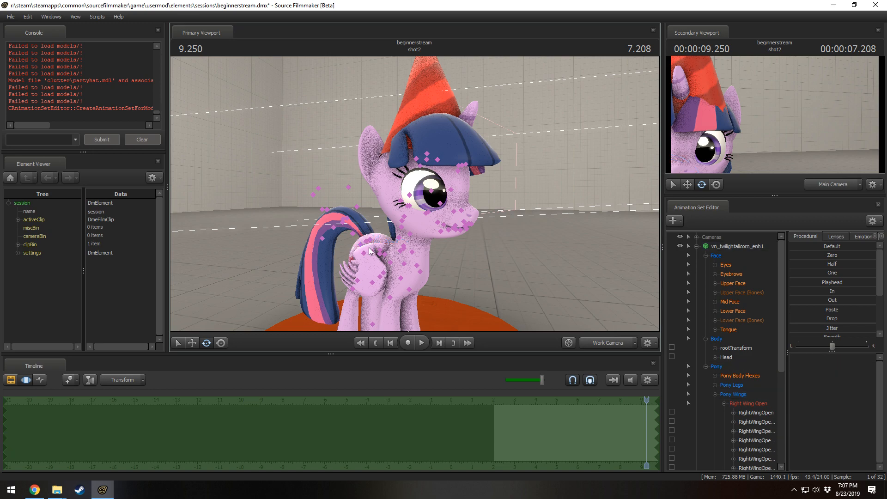
key("w")
left_click_drag(373, 233, 165, 145)
key("e")
key("ctrl+z")
key("ctrl+z")
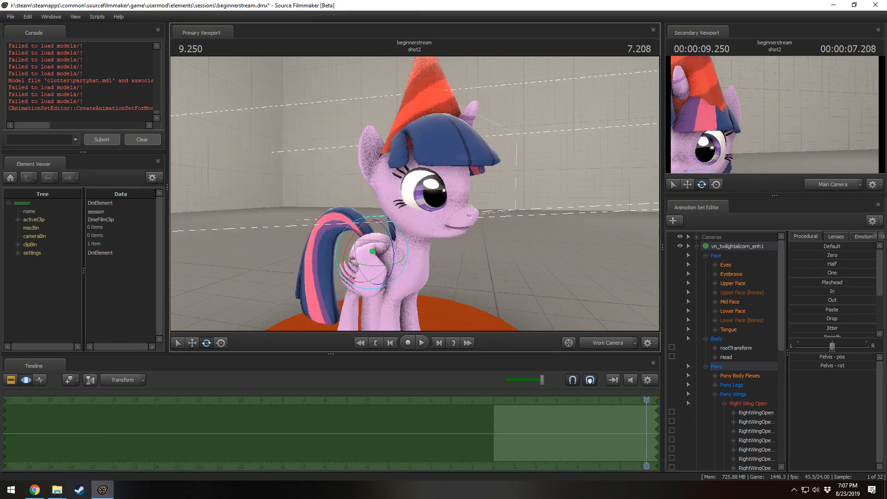
key("s")
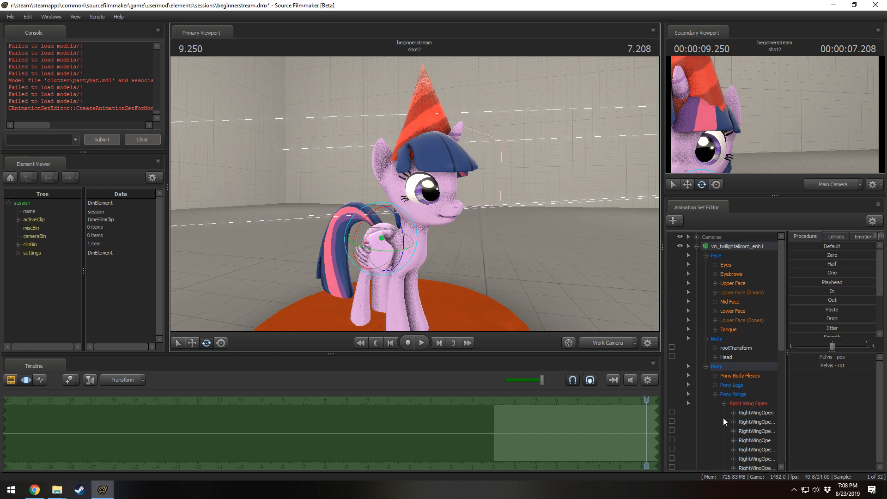
- Collapse Twilight's Pony control group and expand Lower Face to view its individual mouth controls
left_click(705, 367)
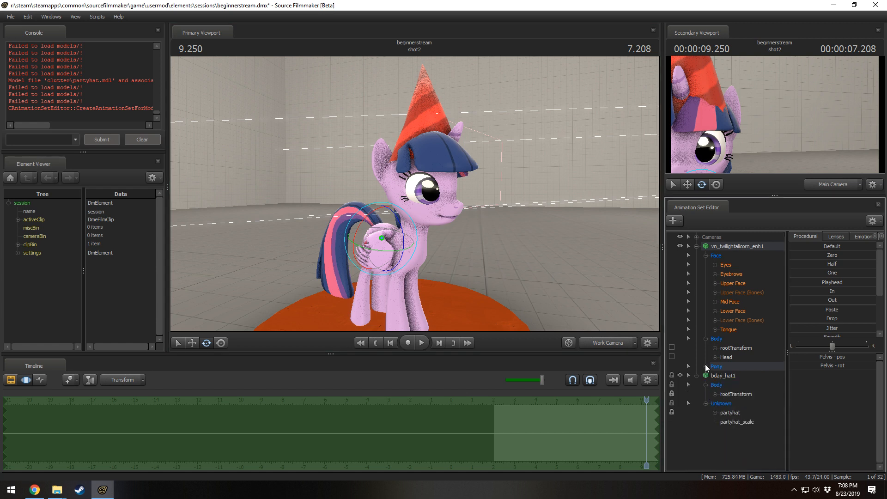
left_click(741, 312)
left_click(716, 311)
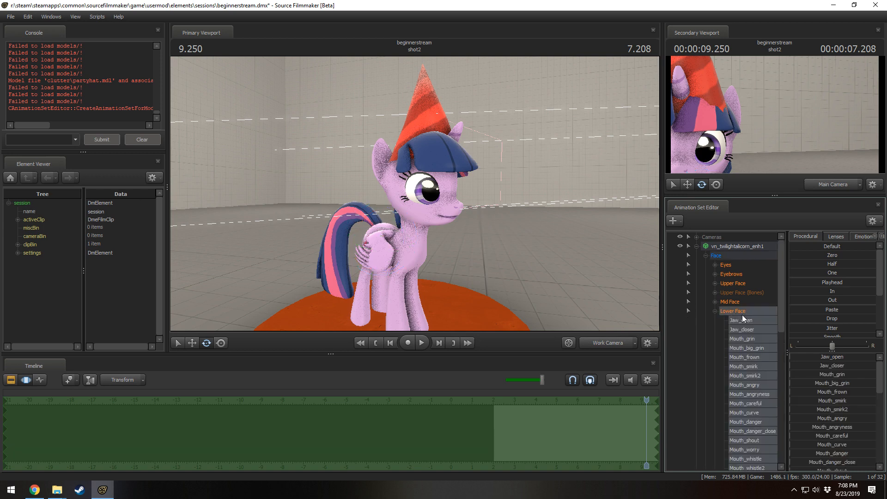
left_click_drag(559, 251, 618, 258)
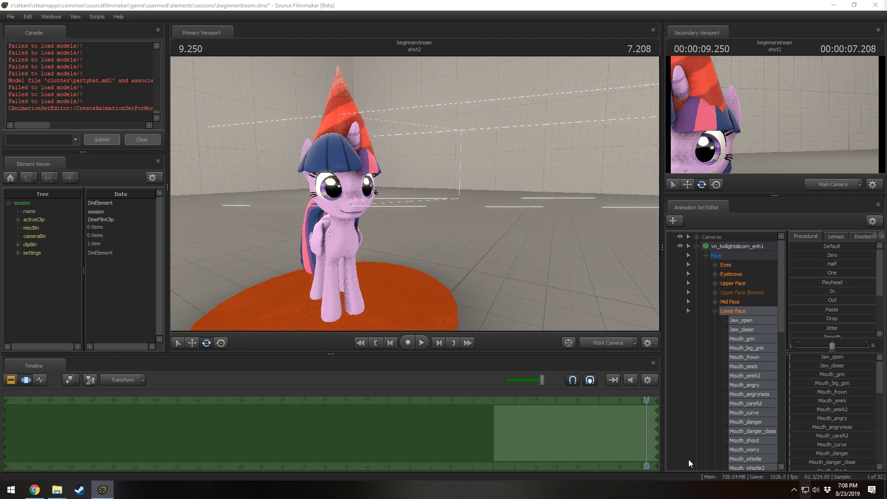
- Quit Source Filmmaker without saving the changes to the beginnerstream session
mouse_move(63, 485)
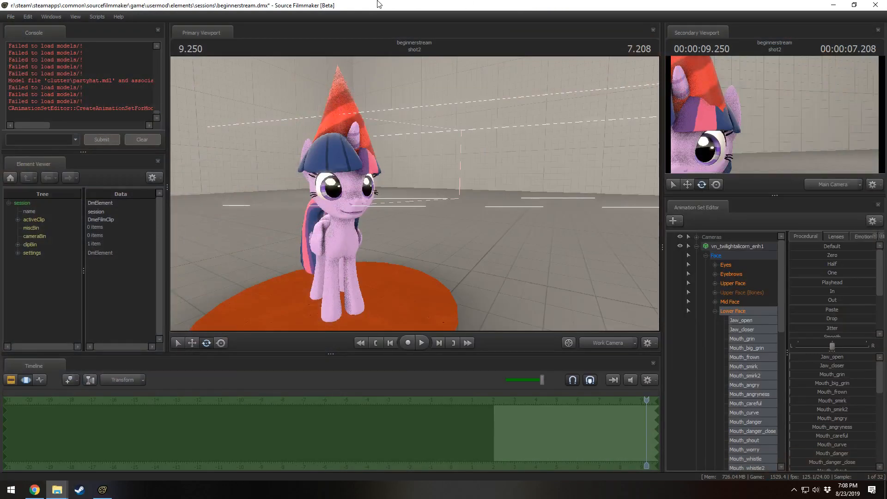
left_click(377, 2)
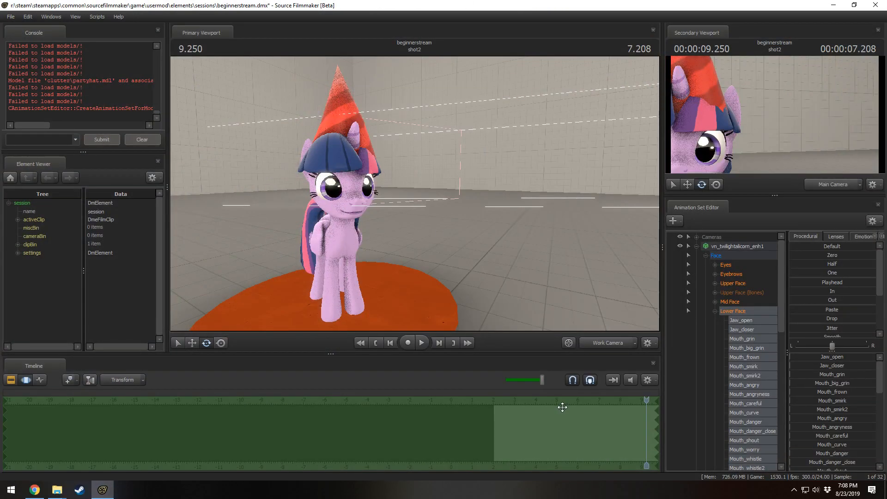
left_click(586, 435)
middle_click_drag(612, 466, 394, 453)
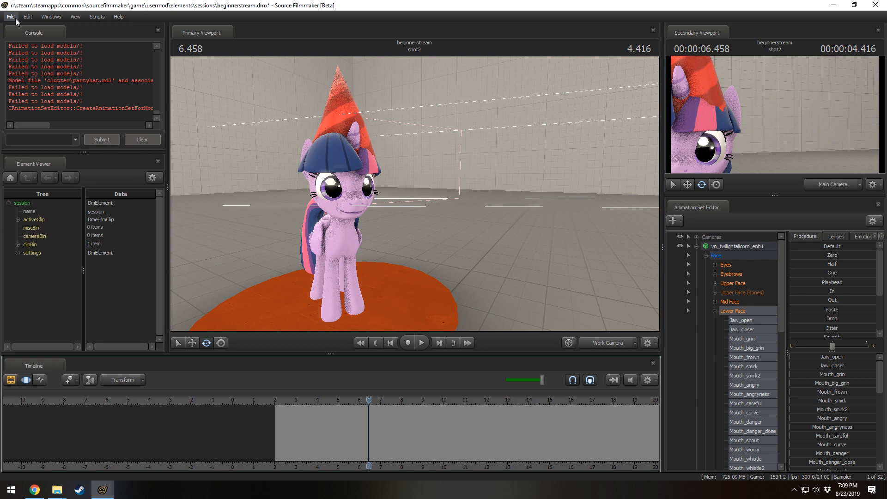
left_click(875, 5)
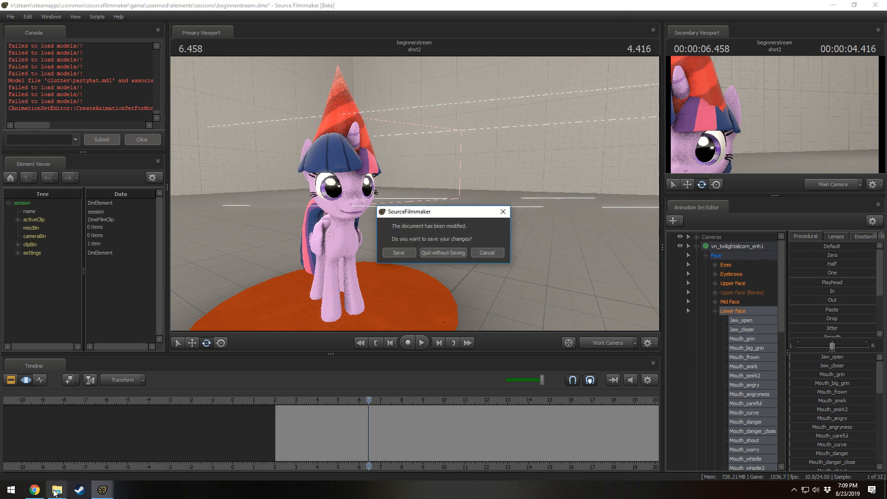
left_click(437, 253)
- Switch to File Explorer, go to the usermod folder and open gameinfo.txt at its list of Game search paths
left_click(64, 493)
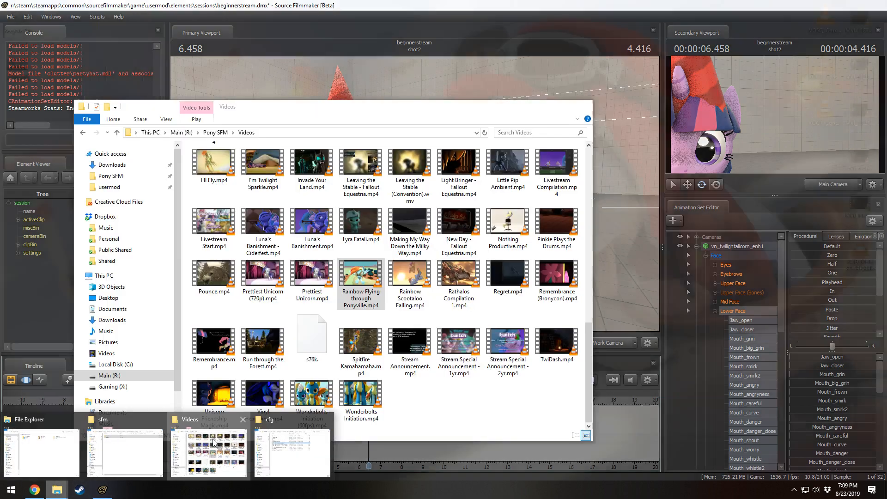
left_click(188, 441)
left_click(109, 177)
left_click(109, 187)
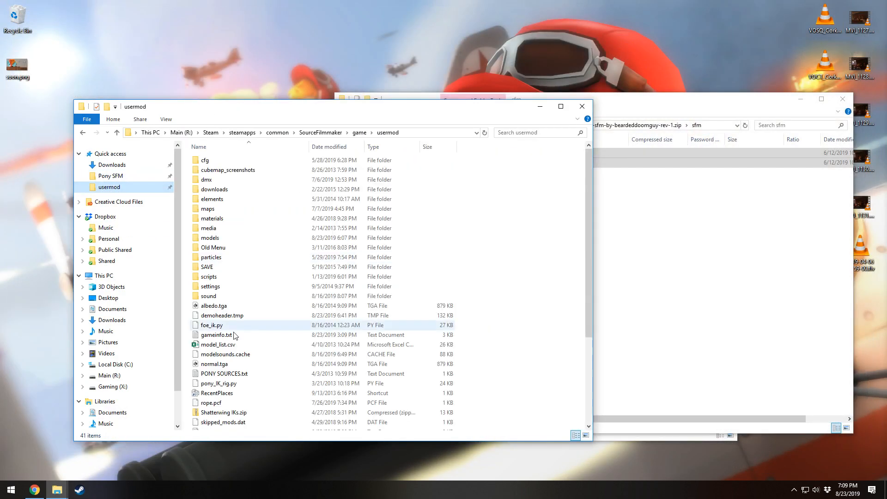
scroll(227, 324, "down", 2)
left_click(215, 279)
double_click(215, 279)
scroll(302, 320, "down", 8)
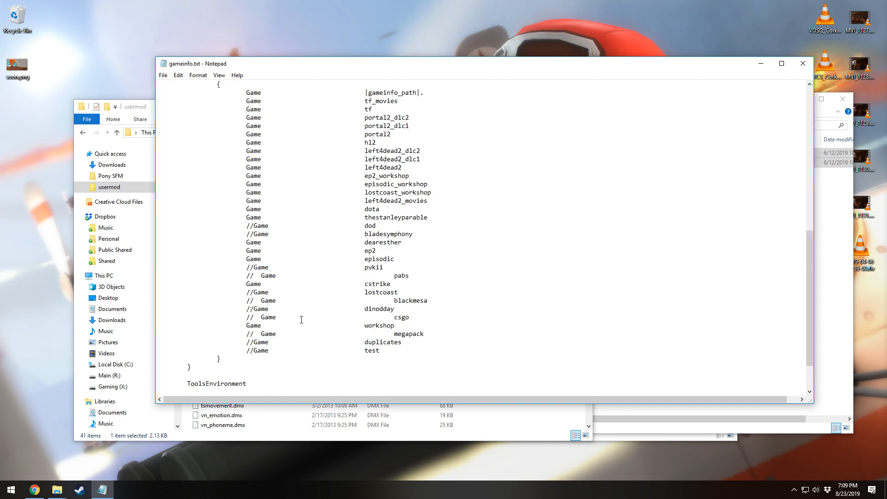
- Uncomment the pabs, blackmesa, csgo and megapack Game lines in gameinfo.txt, aligning them with the other entries, and save and close the file
key("BackSpace")
left_click(261, 300)
key("BackSpace")
key("BackSpace")
key("BackSpace")
key("BackSpace")
left_click(261, 317)
key("BackSpace")
key("BackSpace")
key("BackSpace")
key("BackSpace")
left_click(261, 333)
key("BackSpace")
key("BackSpace")
key("BackSpace")
key("BackSpace")
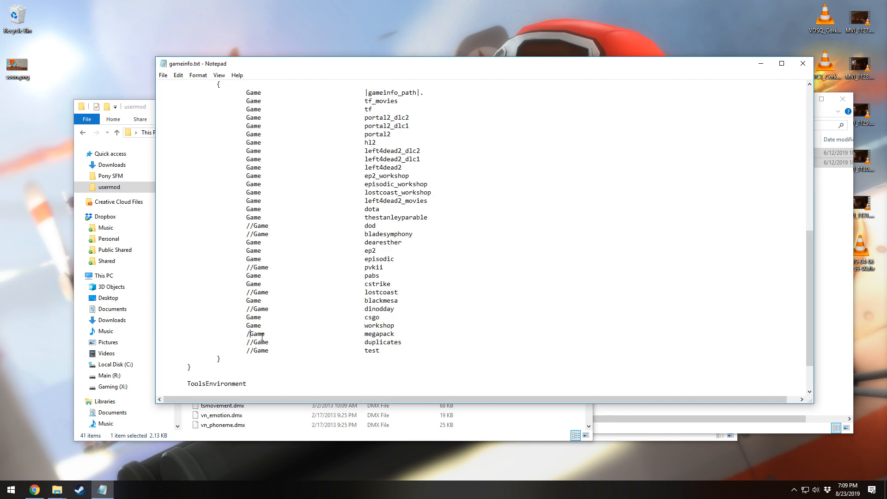
key("ctrl+s")
left_click(803, 63)
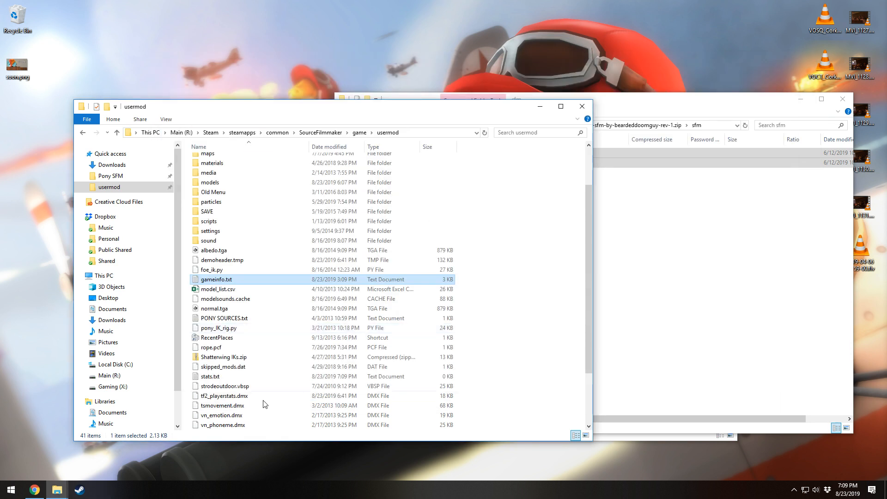
- Relaunch Source Filmmaker and open the session mlp_awaken_8.dmx from the [] remembrance folder
right_click(79, 490)
left_click(68, 244)
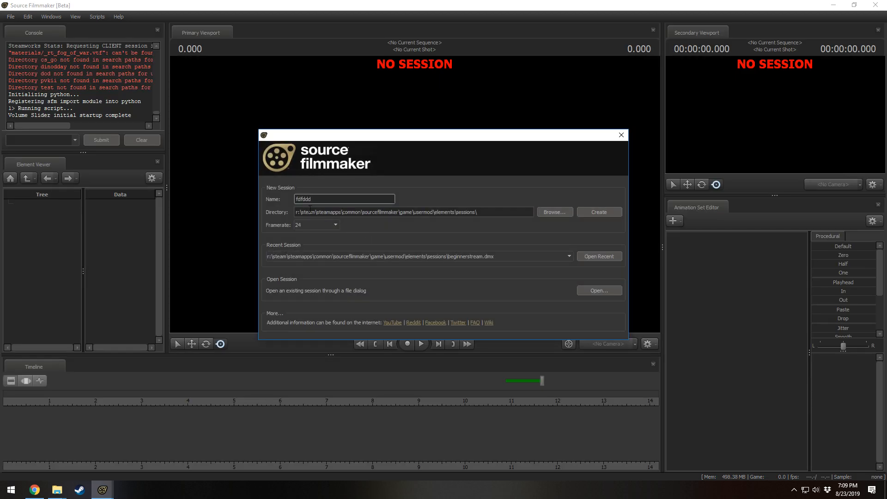
left_click(595, 290)
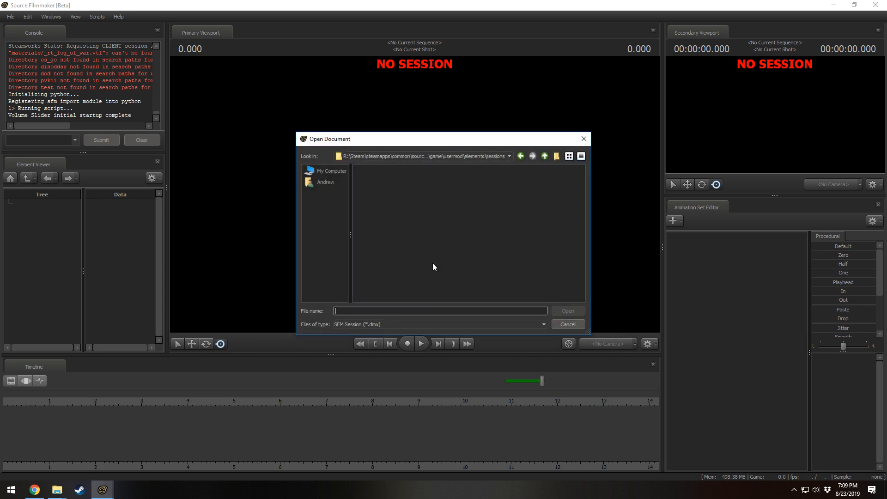
left_click_drag(393, 297, 456, 301)
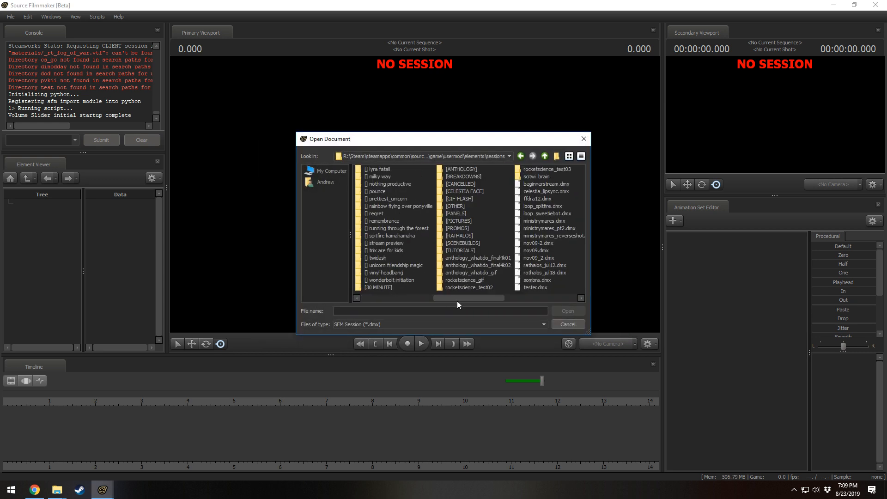
left_click(391, 220)
double_click(392, 220)
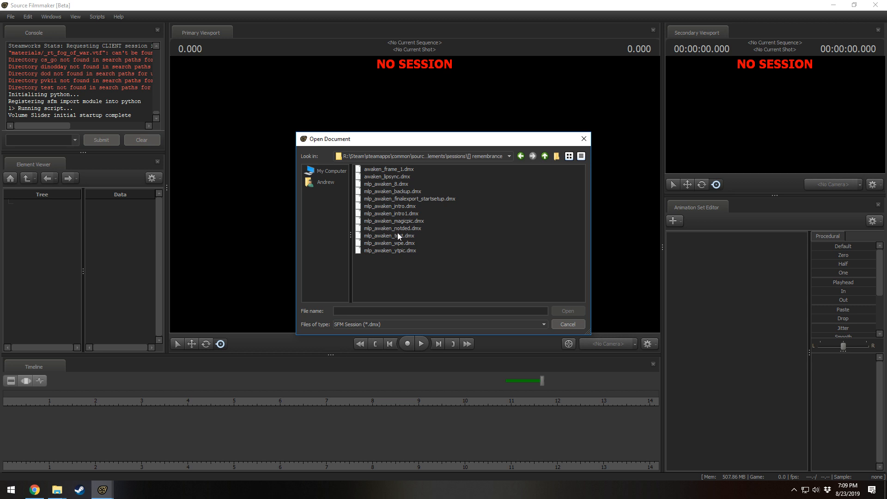
left_click(396, 184)
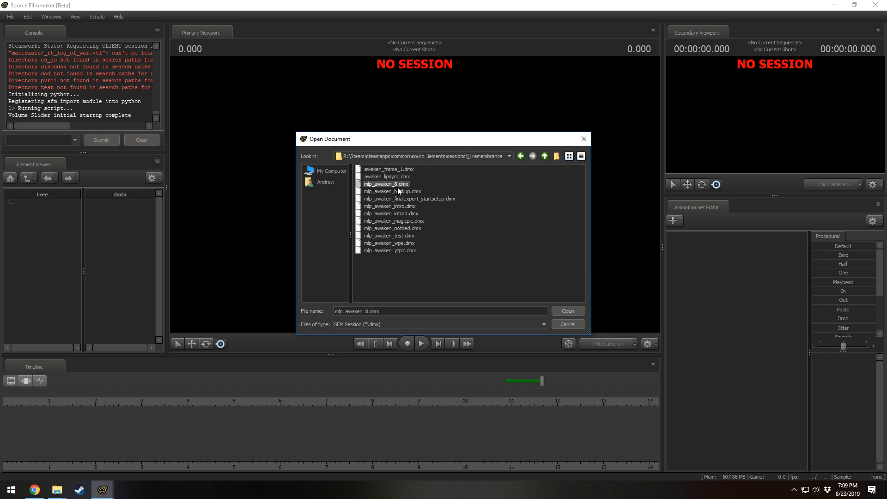
left_click(570, 306)
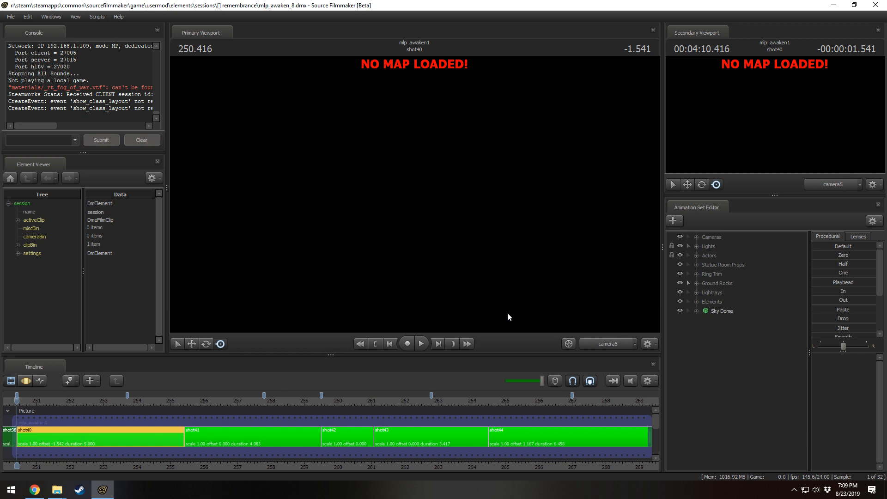
- Extend the parent clip's in-point back over all the earliest shots in the timeline, and move the playhead to shot11
scroll(335, 419, "down", 8)
left_click_drag(297, 455, 636, 418)
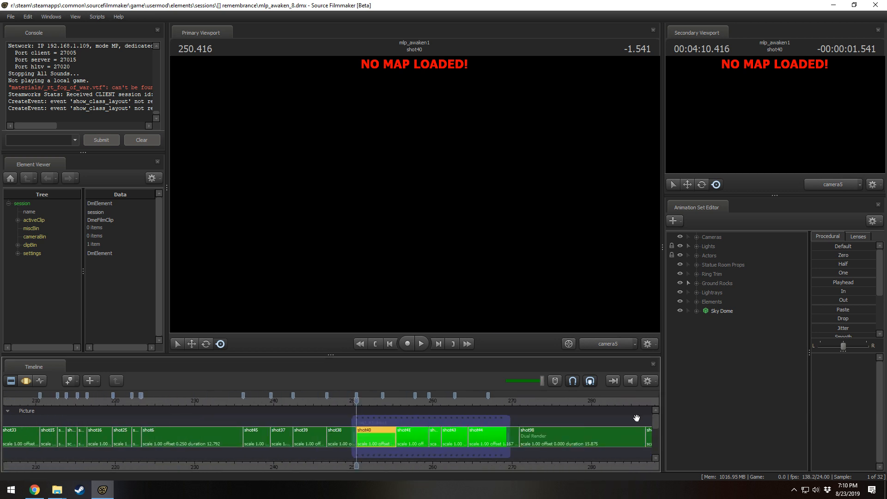
scroll(406, 418, "down", 5)
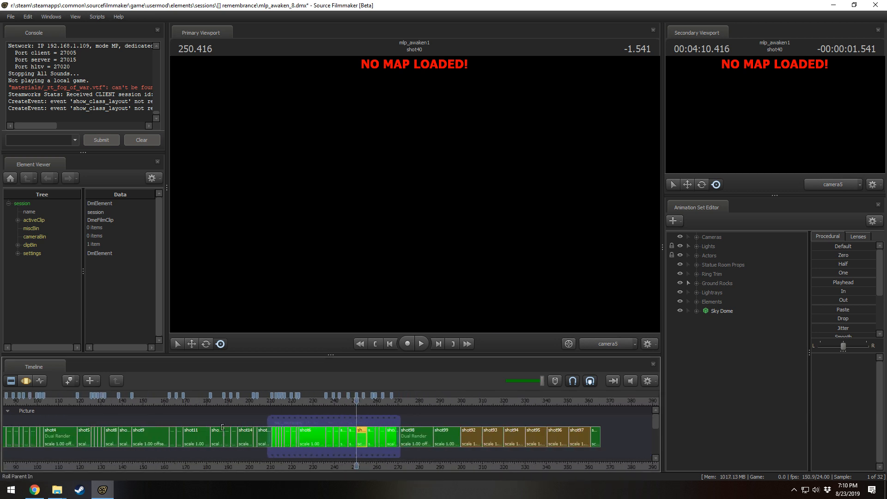
scroll(222, 427, "down", 2)
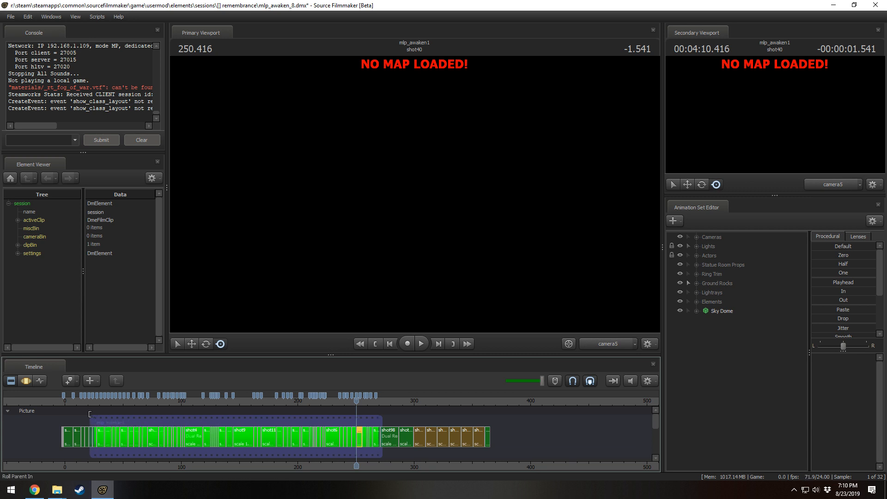
left_click_drag(90, 414, 57, 414)
left_click(268, 402)
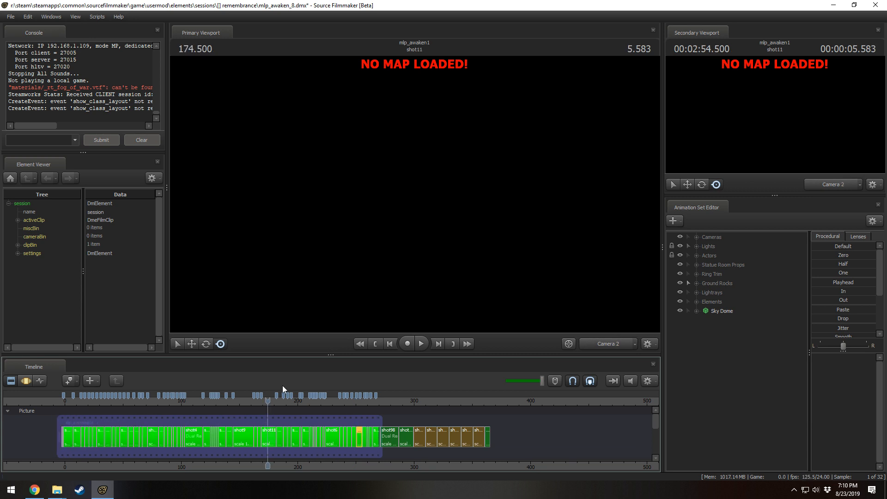
- Try to load the session's map mlp_awaken_180.bsp into the primary viewport
right_click(339, 178)
left_click(326, 240)
right_click(360, 253)
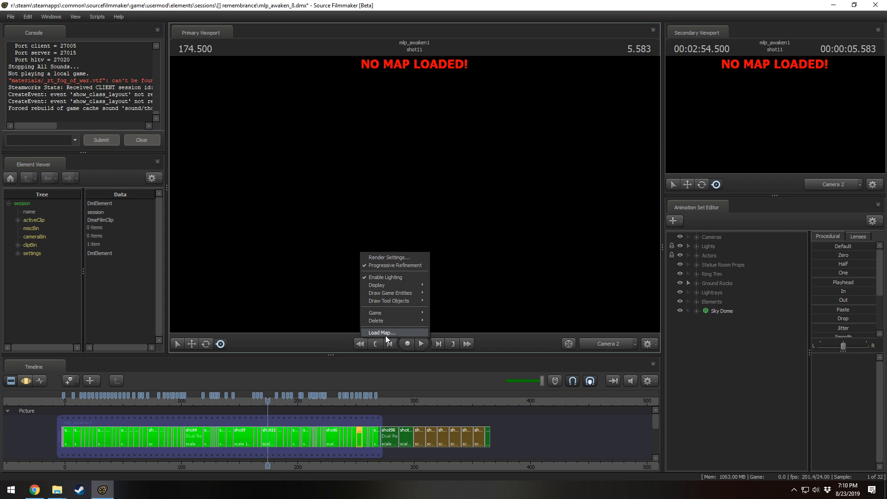
left_click(385, 334)
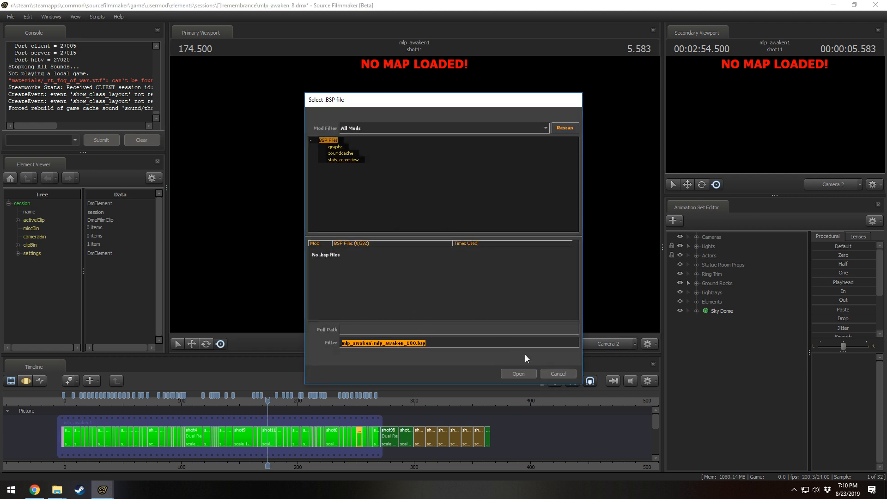
left_click(554, 374)
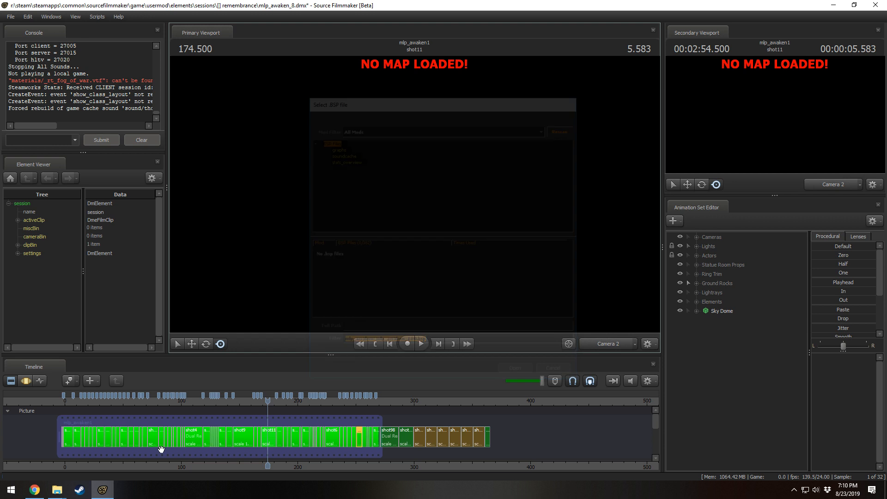
- Switch to File Explorer, check the Models folder inside Pony SFM, and go back to Pony SFM
left_click(56, 490)
left_click(294, 450)
left_click(505, 224)
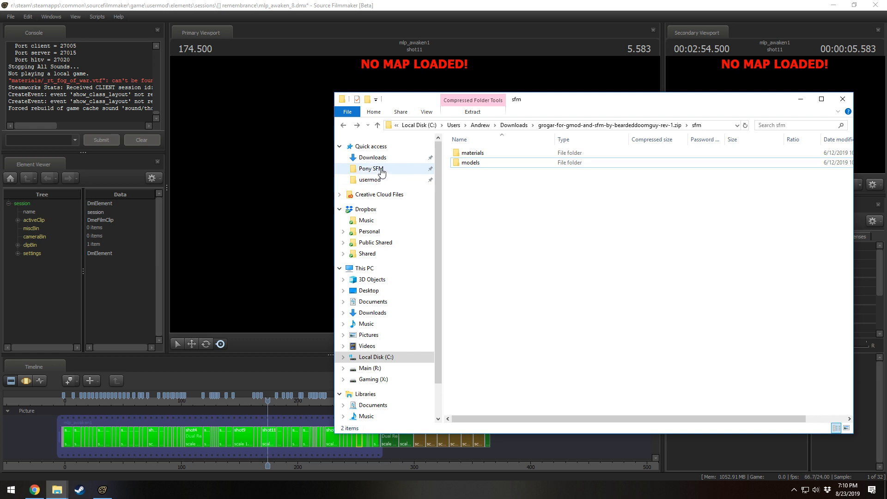
left_click(381, 171)
double_click(482, 221)
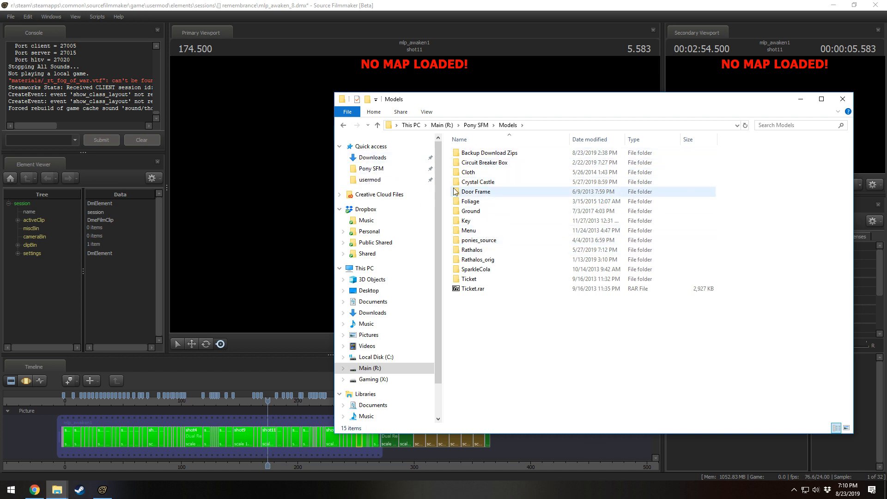
left_click(387, 169)
- Switch to Chrome, open the channel owner's DeviantArt profile, and browse down to open its full gallery
left_click(35, 490)
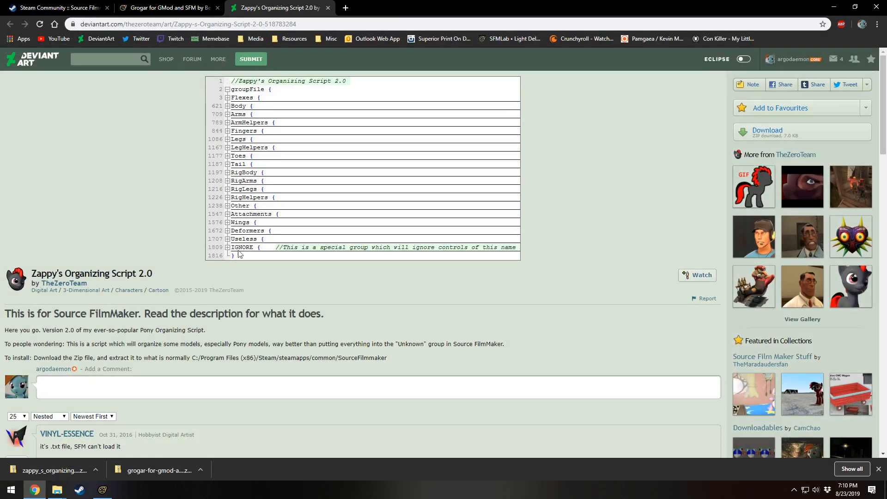
left_click(194, 7)
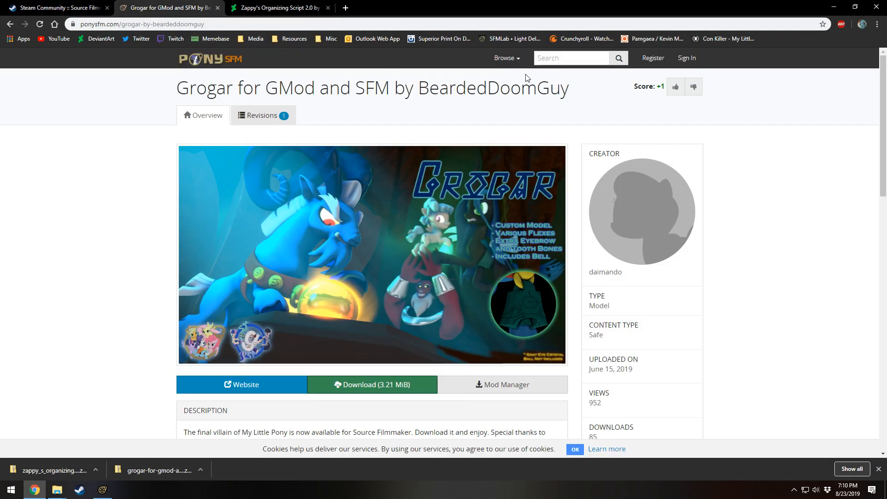
left_click(97, 41)
scroll(176, 352, "down", 7)
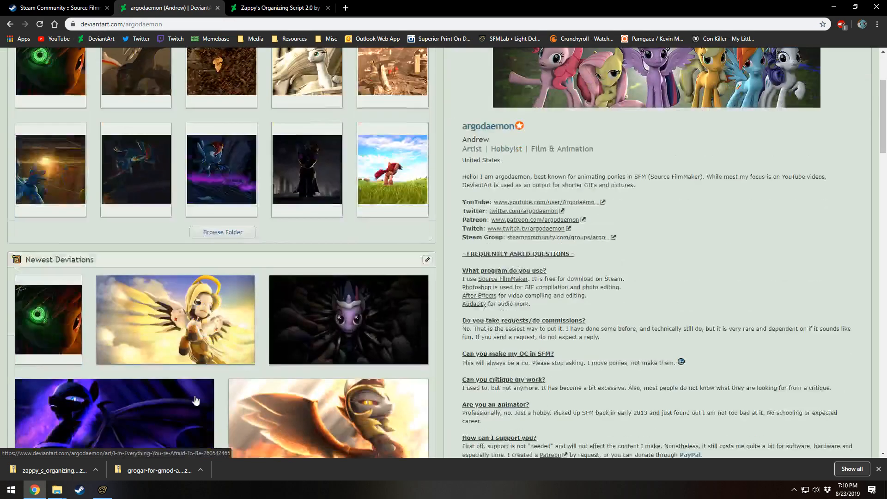
scroll(256, 291, "up", 3)
scroll(256, 290, "down", 1)
scroll(256, 290, "up", 6)
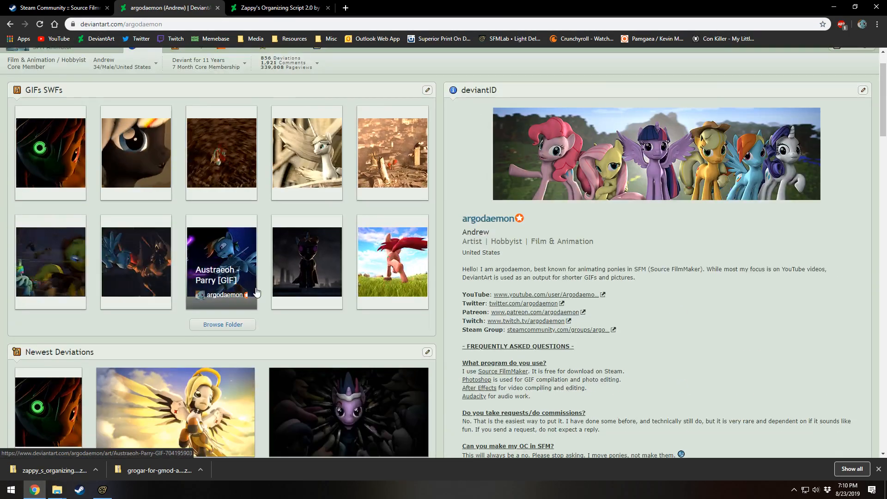
scroll(257, 291, "down", 11)
scroll(258, 290, "down", 3)
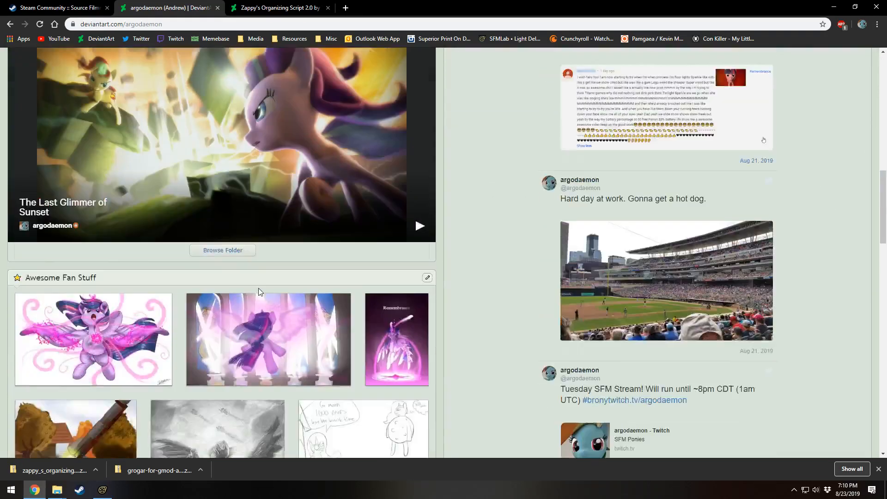
scroll(259, 287, "up", 7)
scroll(303, 323, "up", 1)
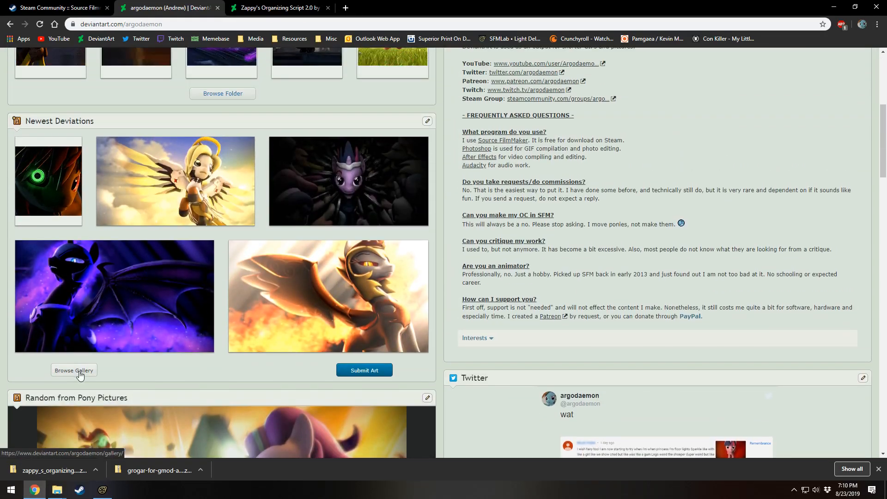
left_click(74, 370)
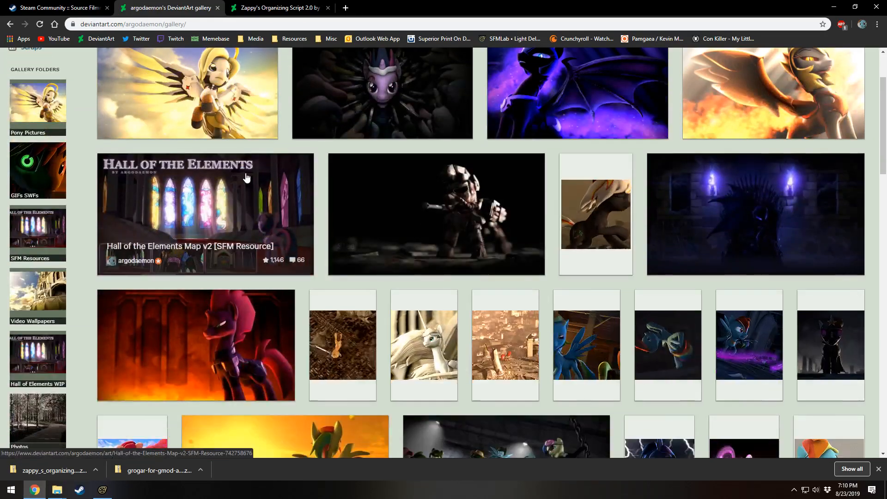
- Open the Hall of the Elements Map v2 [SFM Resource] page, look over its description, and download the ZIP
left_click(247, 174)
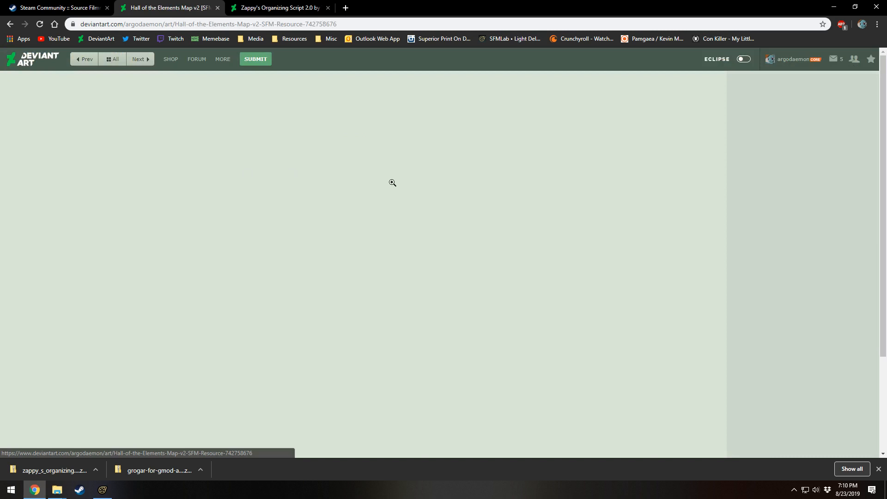
scroll(204, 361, "down", 2)
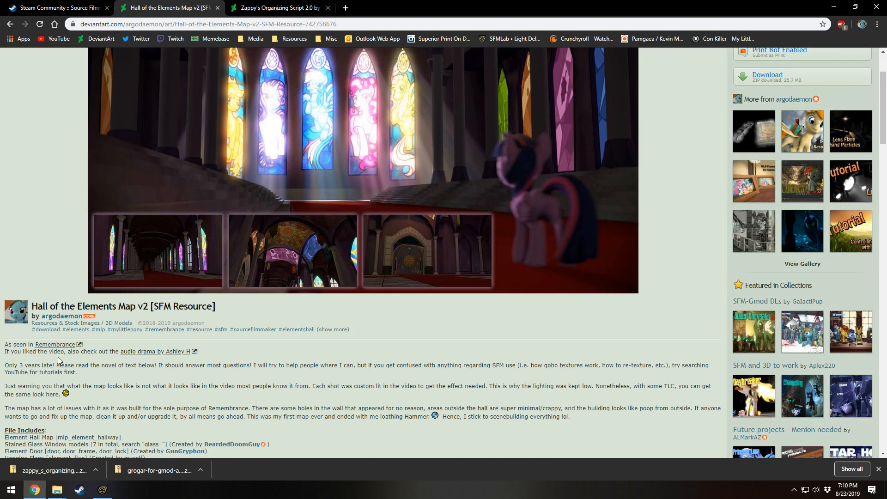
scroll(60, 359, "down", 4)
scroll(326, 379, "up", 6)
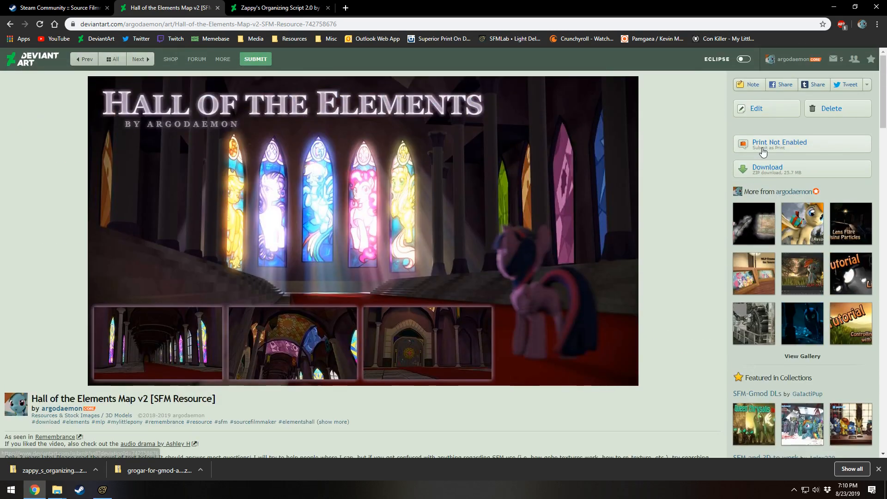
left_click(766, 169)
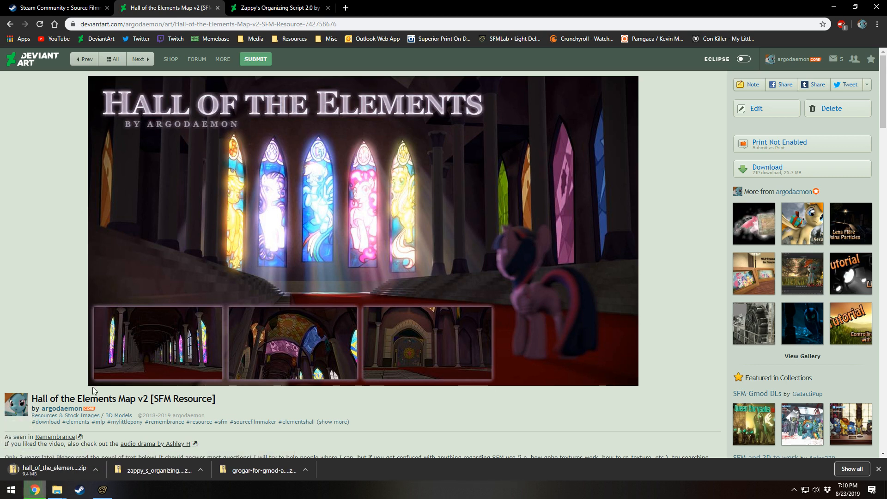
- Show the downloaded ZIP in its folder, open MLP_Element_Hallway_v2 inside it, and check the contents of its elements folder
left_click(96, 470)
left_click(114, 442)
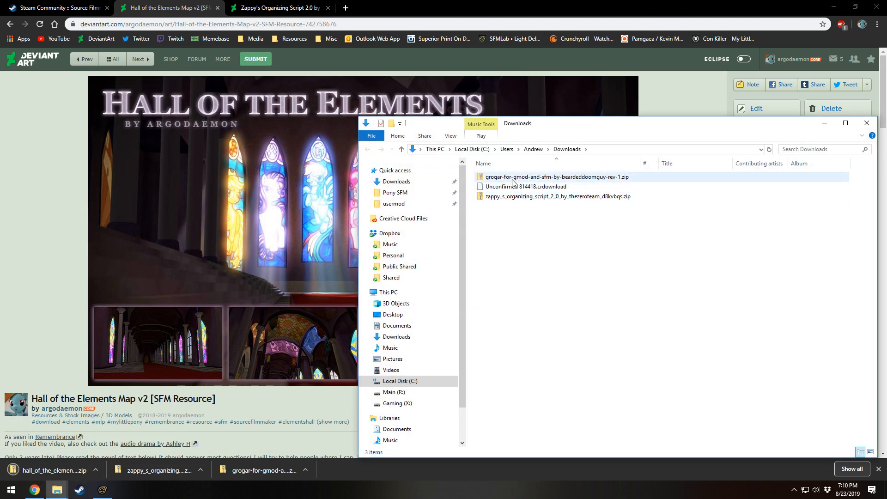
double_click(510, 208)
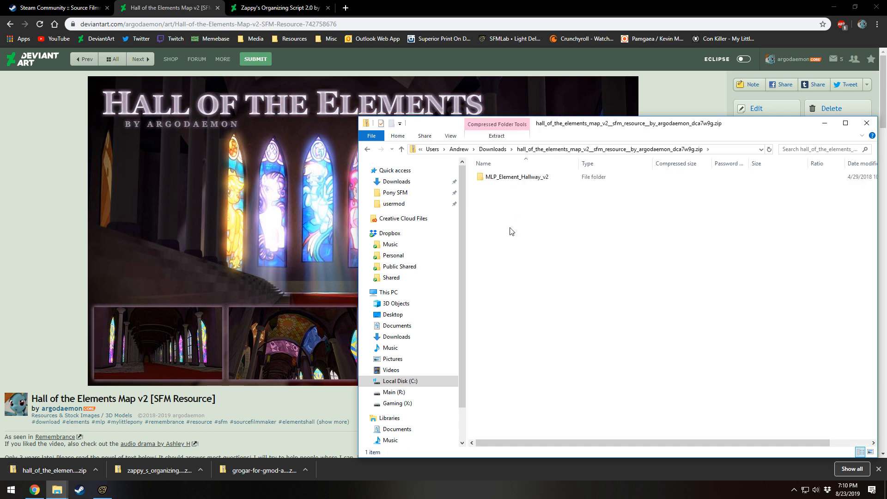
left_click(516, 179)
double_click(516, 179)
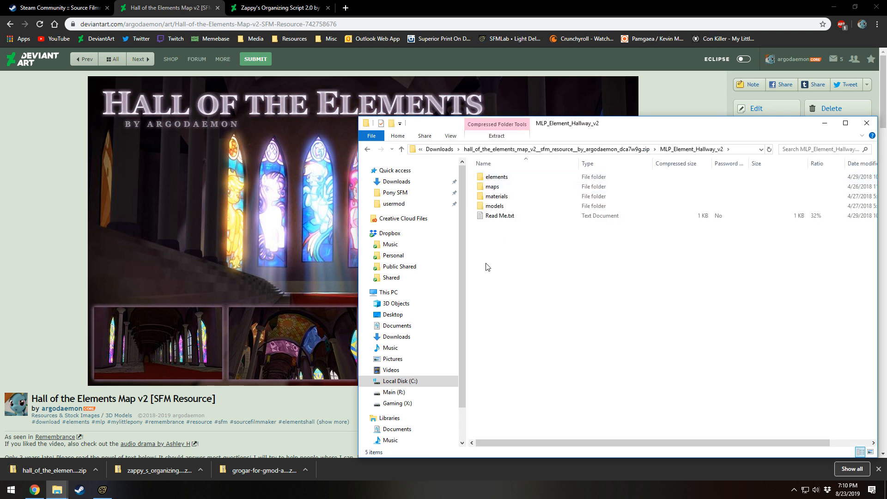
left_click(493, 177)
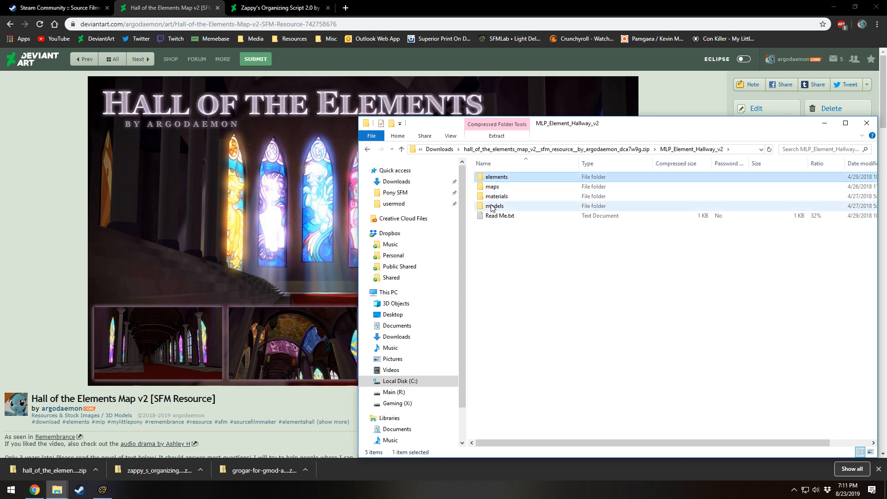
double_click(494, 179)
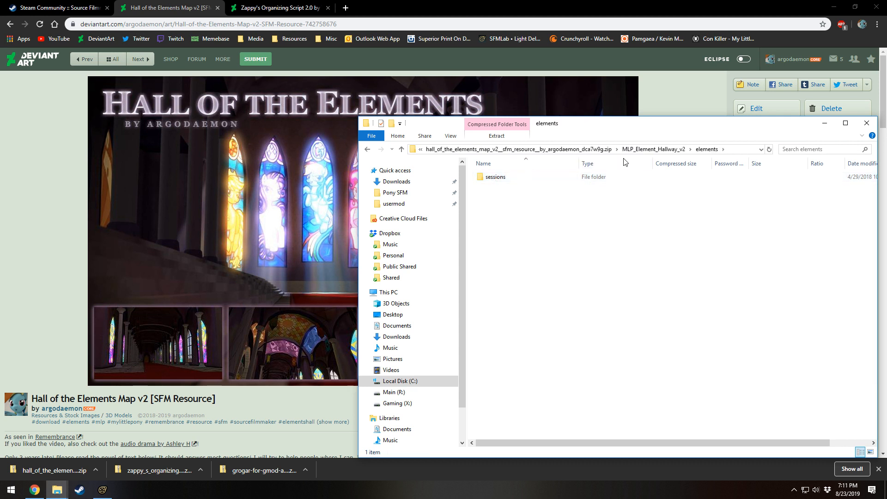
left_click(654, 149)
- Copy the maps, materials and models folders from MLP_Element_Hallway_v2 into usermod, resolving the duplicate-file conflict
left_click(492, 187)
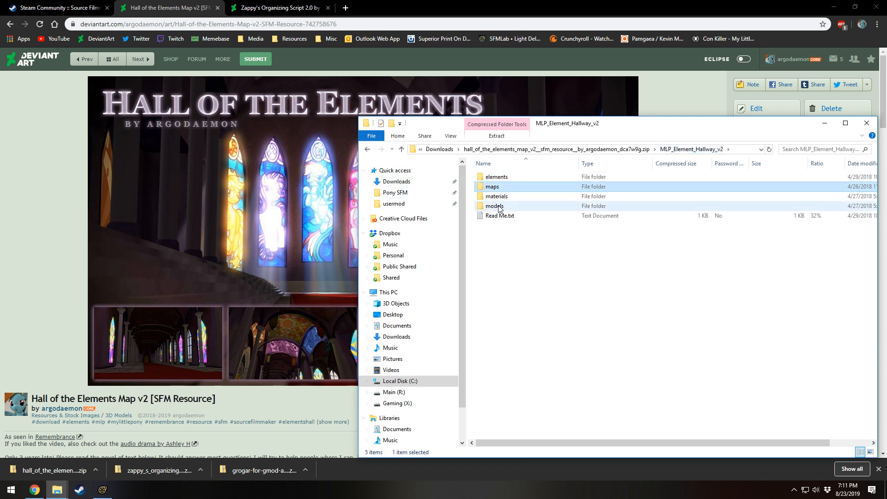
left_click(494, 206, "shift")
left_click_drag(497, 207, 418, 205)
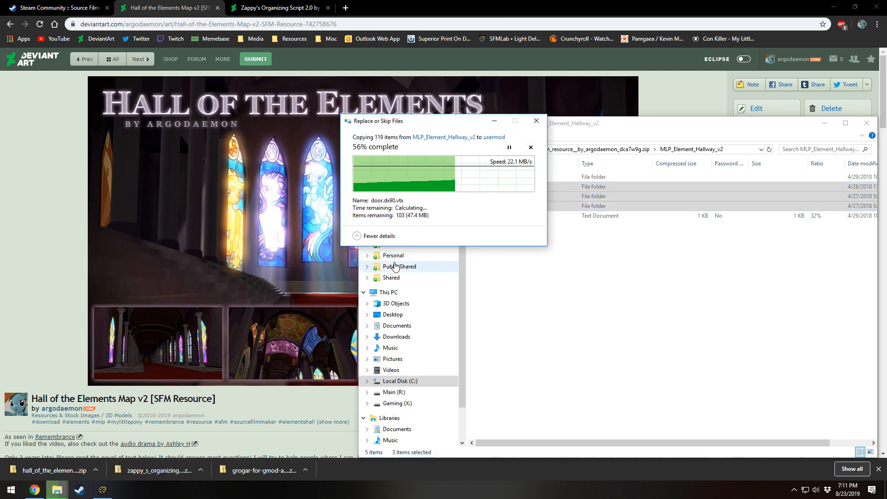
left_click(386, 194)
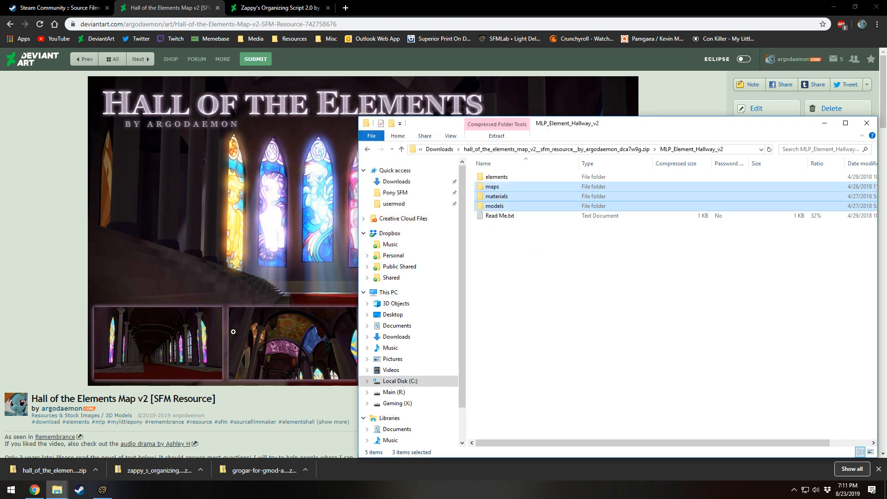
- Switch to Source Filmmaker, start loading a map into the primary viewport, and rescan the available BSP files
left_click(102, 489)
right_click(361, 202)
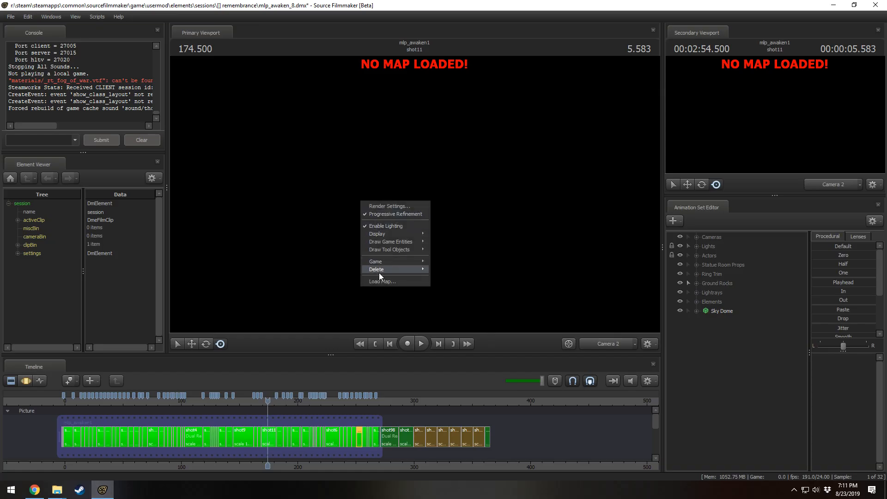
left_click(381, 276)
left_click(565, 128)
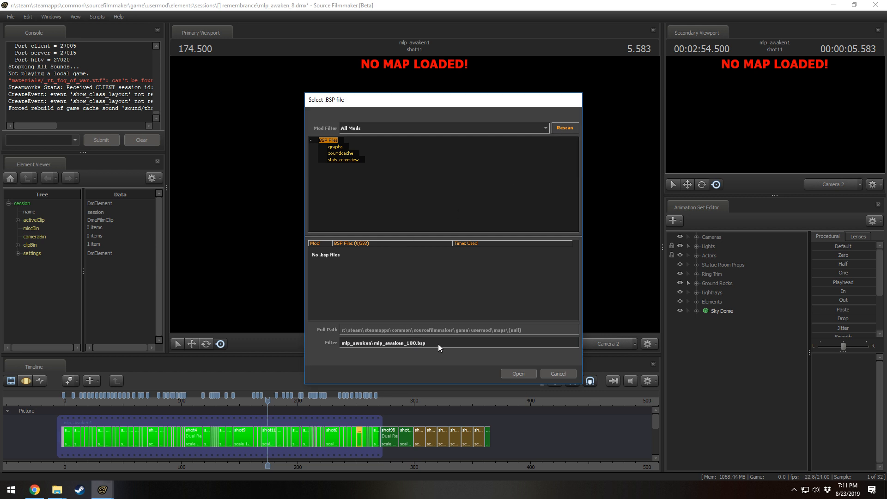
- Switch to File Explorer and check the models and maps folders in the ZIP to find the map file's name
key("alt+Tab")
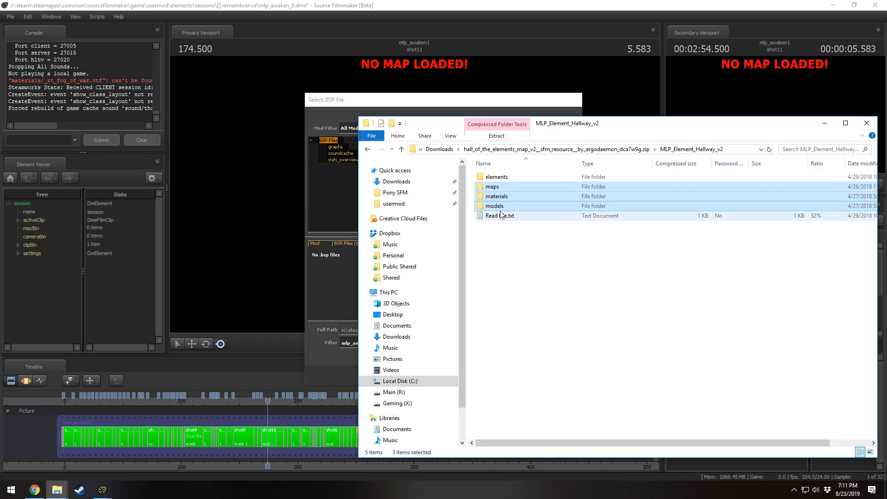
left_click(502, 208)
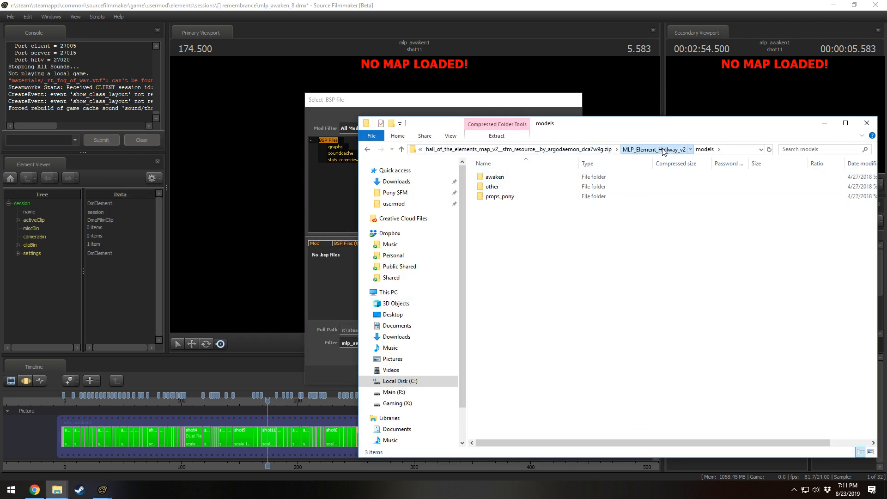
left_click(653, 149)
double_click(507, 186)
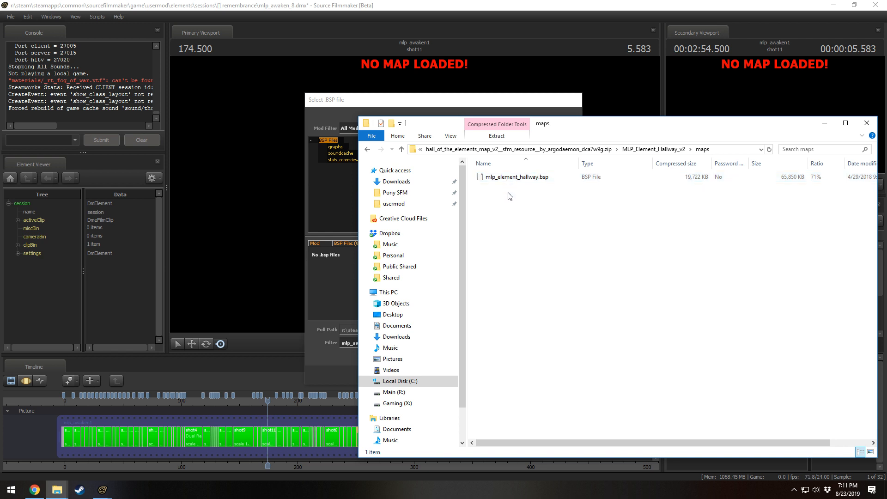
- Switch back to Source Filmmaker, filter the BSP files by "element", and load mlp_element_hallway.bsp
left_click(375, 289)
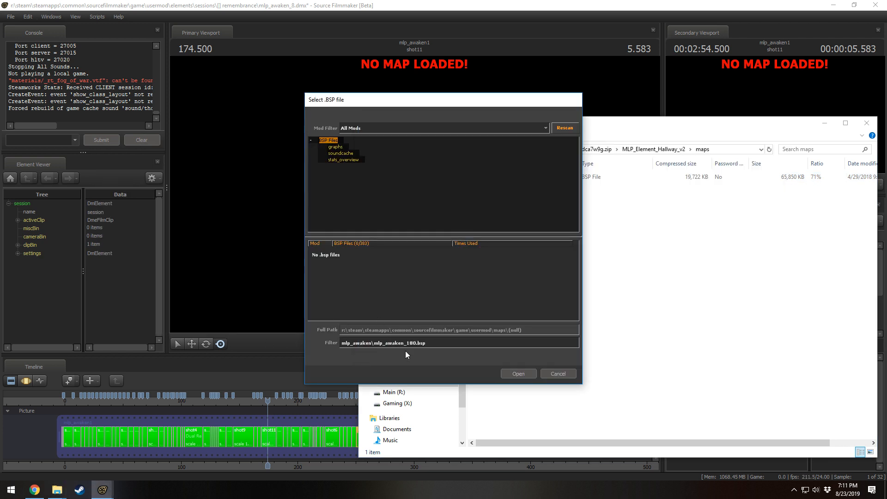
triple_click(417, 344)
type("element")
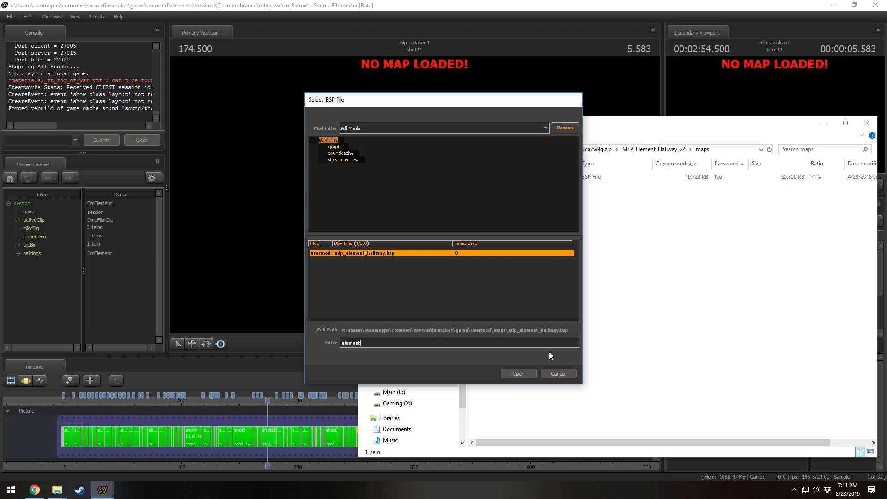
left_click(522, 373)
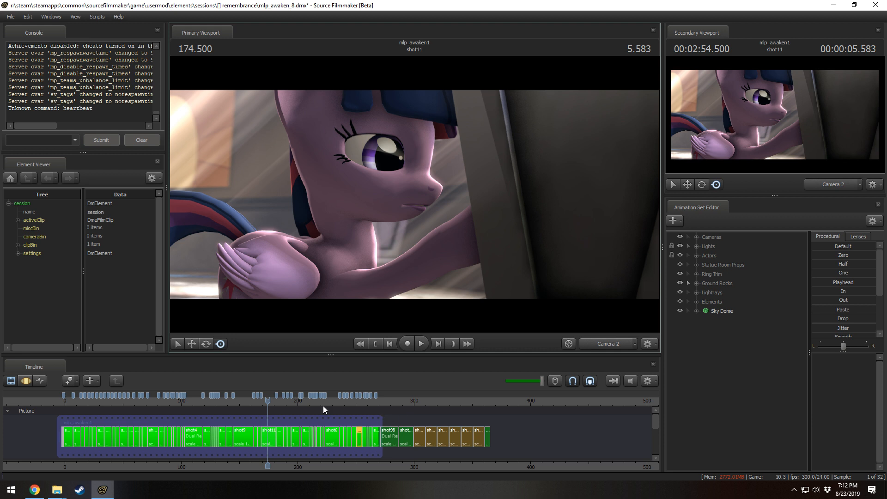
- Scrub the playhead from the start of shot4 to 177.958 in shot11 to preview the loaded scene
scroll(254, 467, "up", 5)
scroll(254, 467, "down", 3)
left_click_drag(254, 466, 365, 457)
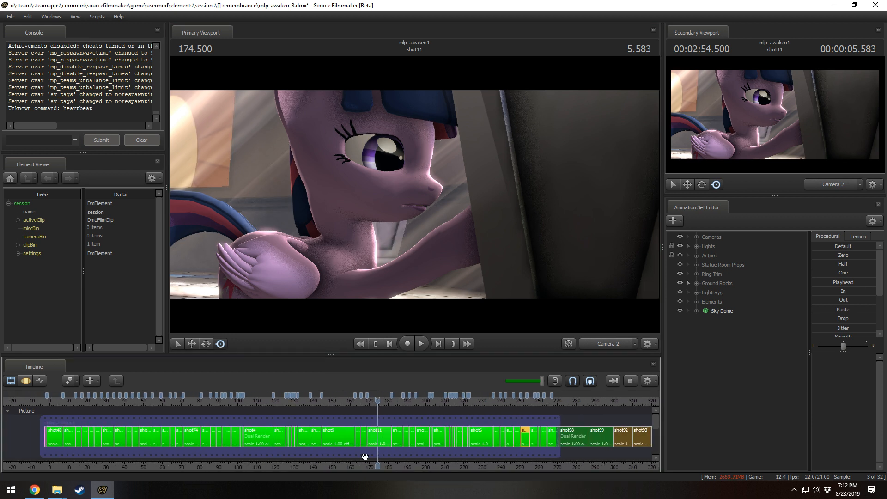
scroll(365, 456, "down", 1)
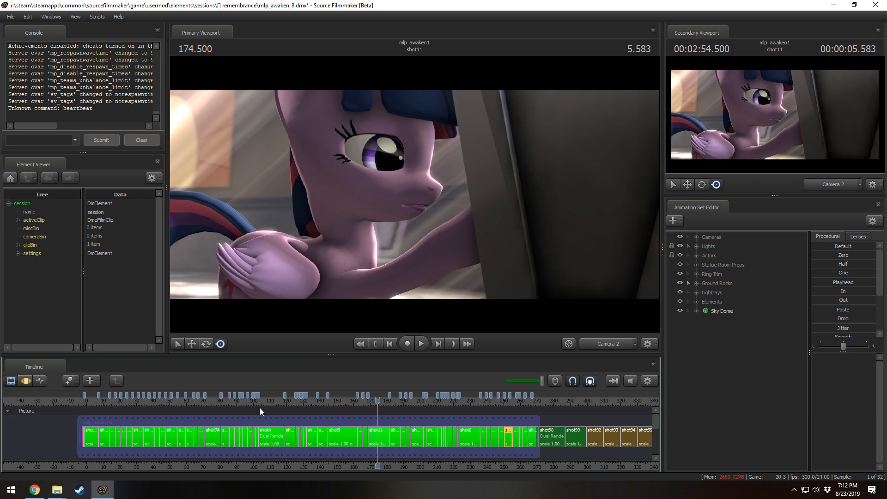
left_click_drag(259, 402, 384, 401)
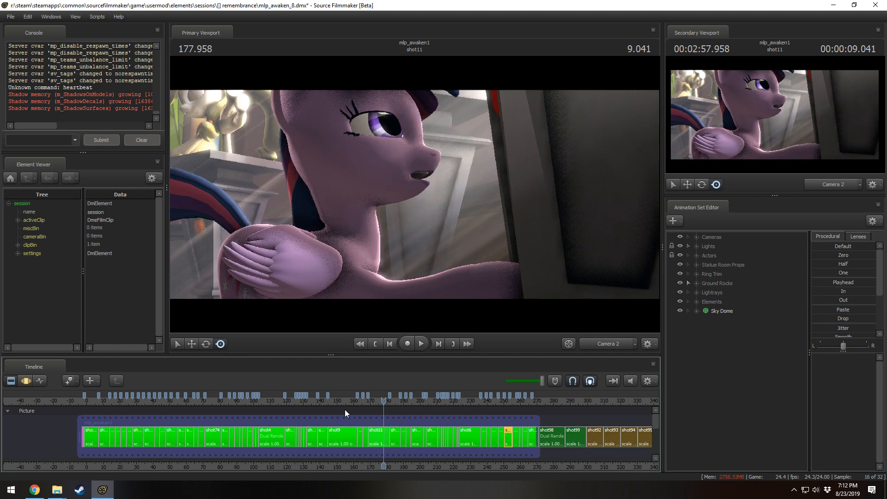
- Move the playhead to shot39 and scrub it to 246.333, just before the cut to shot38
scroll(344, 410, "up", 3)
left_click_drag(567, 407, 585, 409)
scroll(590, 423, "up", 4)
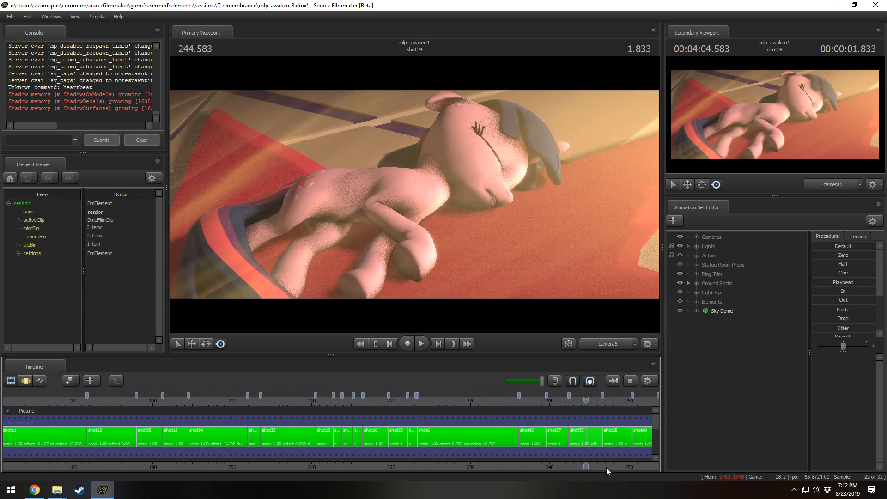
left_click_drag(606, 467, 216, 470)
left_click_drag(237, 402, 209, 403)
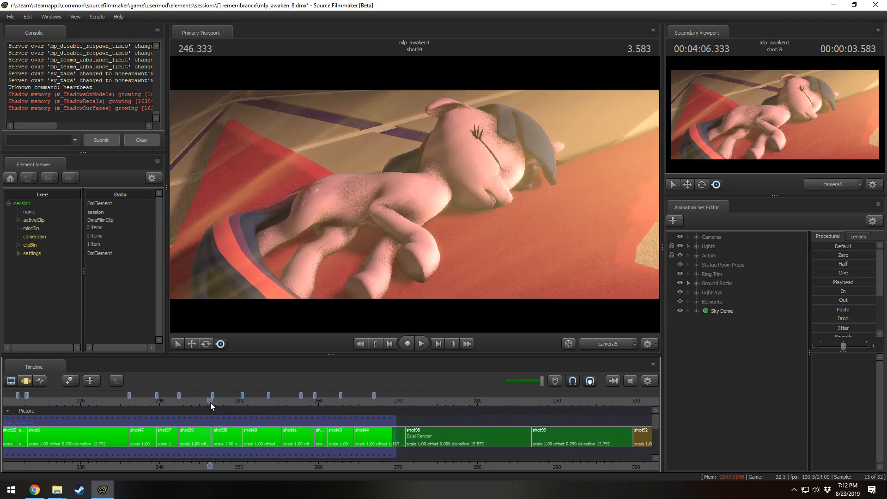
- Play across the cut from shot39 to shot38, then return to shot39 and step frame by frame to its end at 246.625
key("space")
key("space")
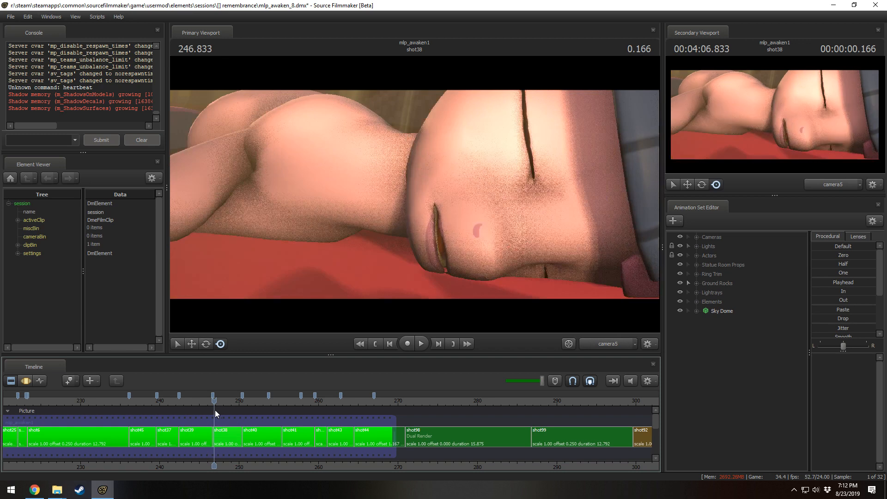
left_click(206, 401)
key("Right")
key("Right")
key("Right")
key("Right")
key("Right")
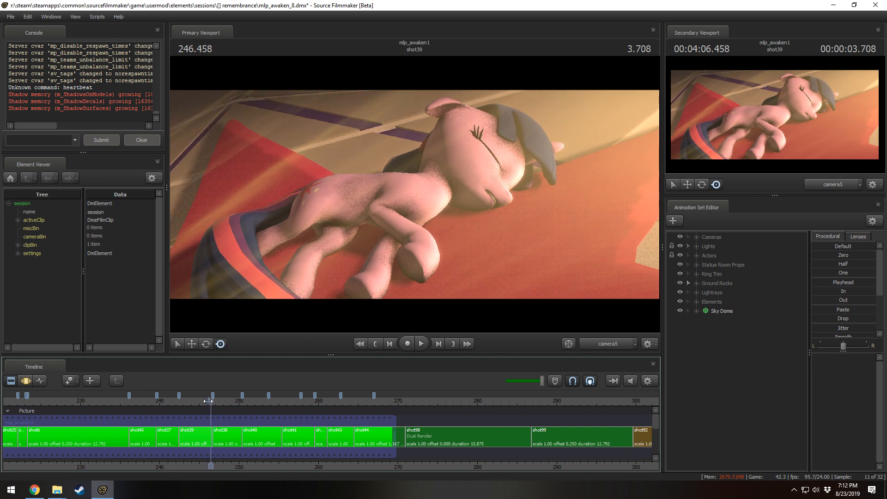
scroll(212, 459, "up", 10)
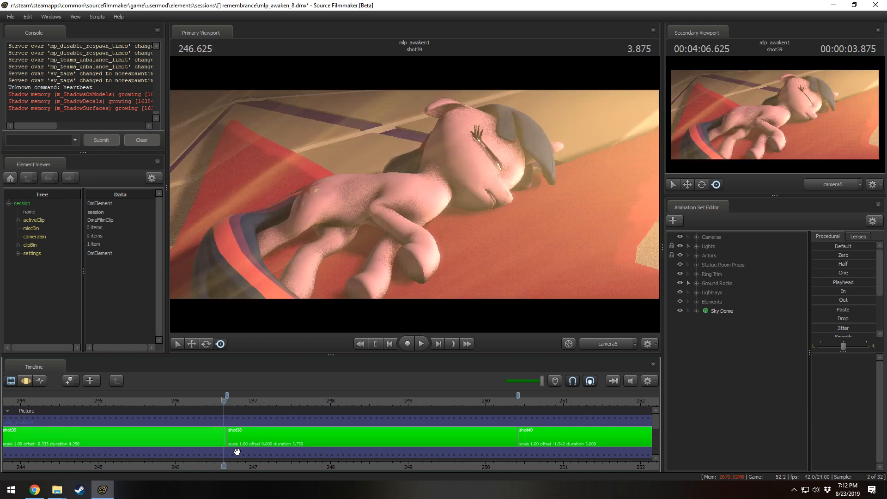
- Go to the start of shot38, inspect it through the work camera, and return to its camera5 view
double_click(237, 452)
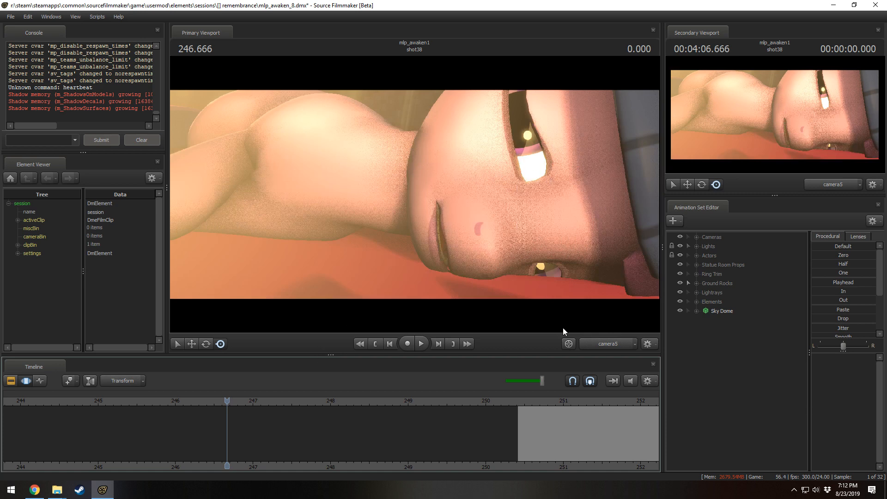
left_click(606, 344)
left_click_drag(545, 267, 573, 230)
key("F2")
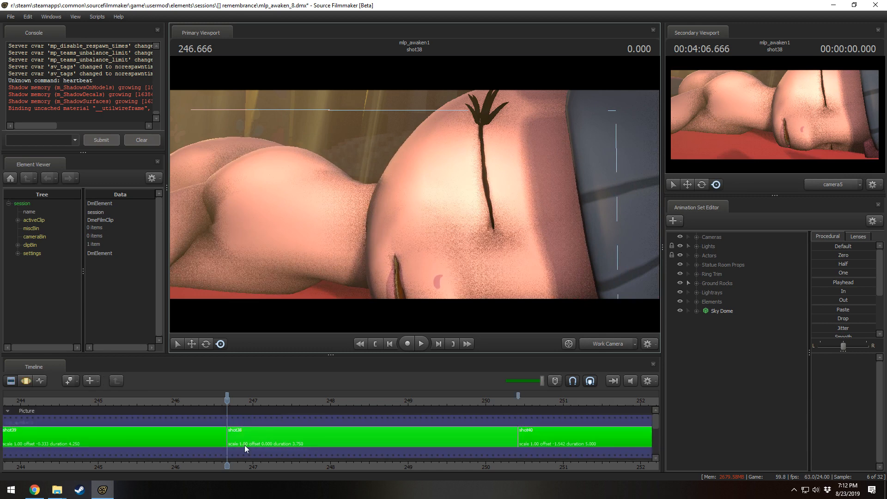
left_click(221, 443)
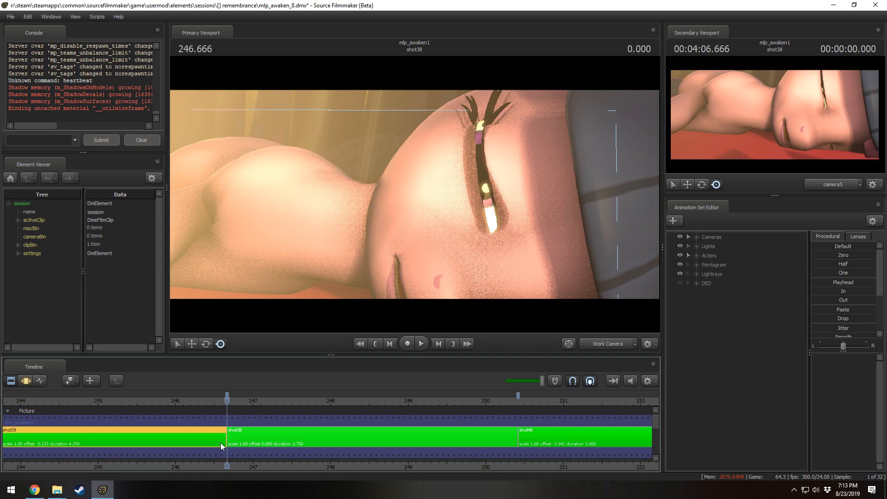
left_click_drag(479, 248, 477, 274)
left_click(621, 346)
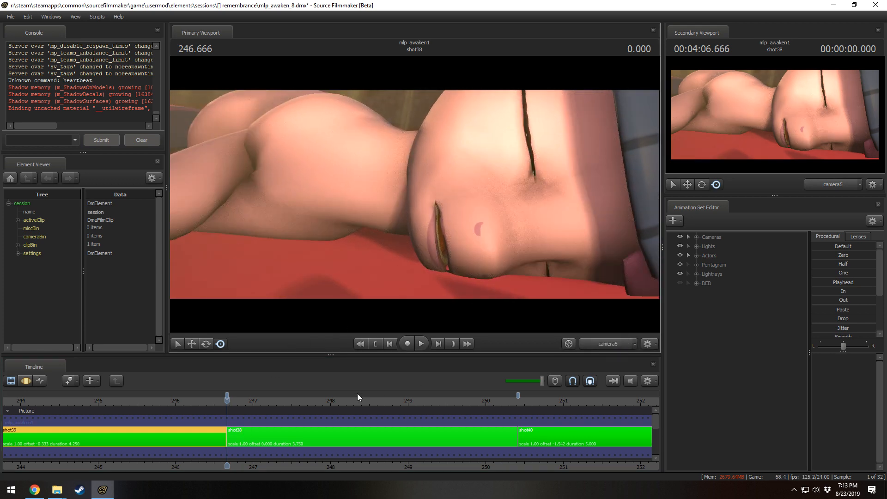
- Switch to File Explorer, open the Videos folder in Pony SFM, and play Remembrance.mp4 in VLC
left_click(55, 490)
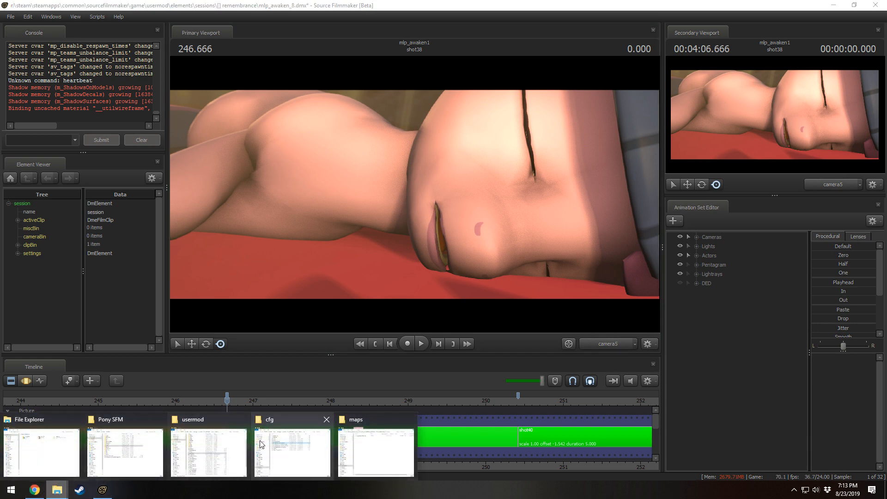
left_click(230, 447)
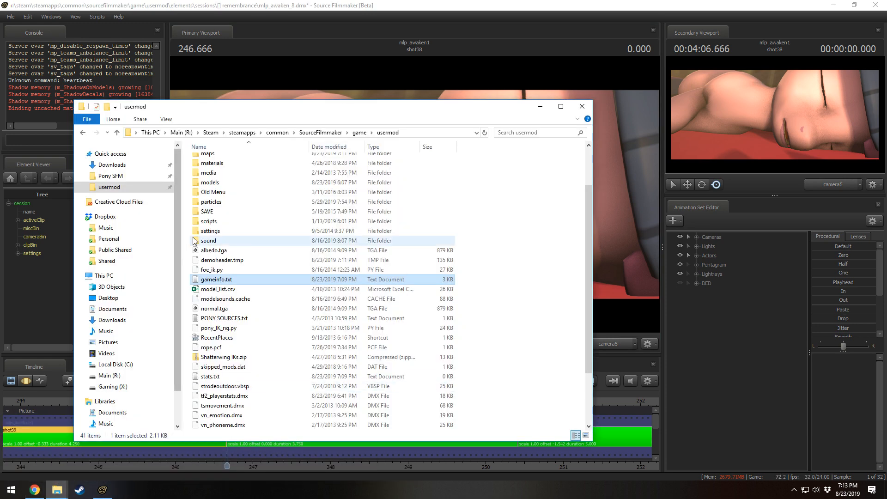
left_click(110, 175)
double_click(208, 285)
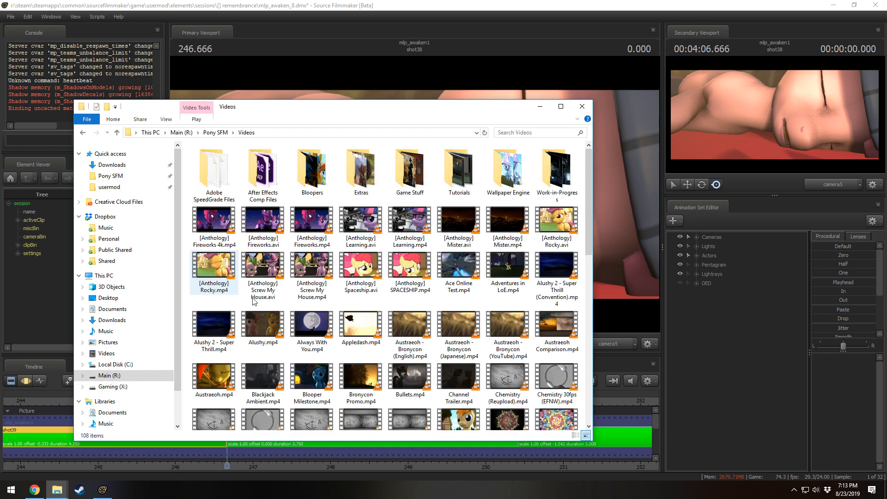
scroll(462, 286, "down", 10)
double_click(558, 283)
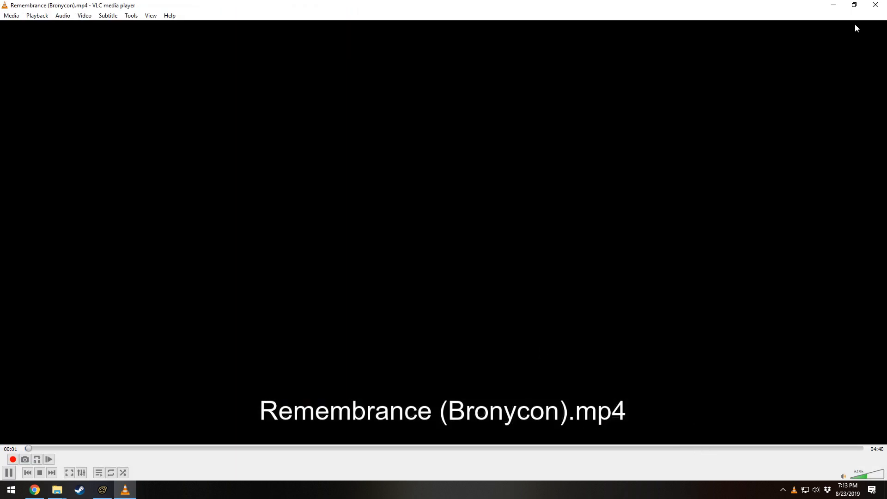
left_click(874, 5)
double_click(214, 344)
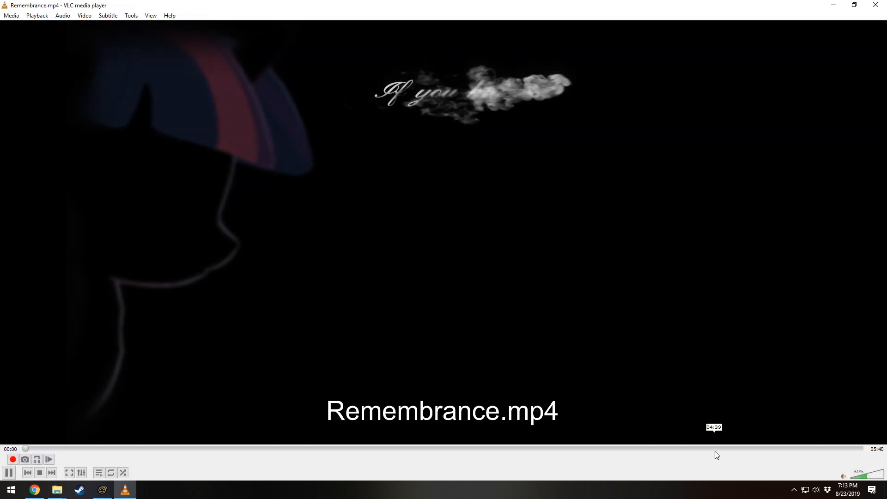
- Seek Remembrance.mp4 to 04:13, mute the audio, and play on from there
left_click(716, 454)
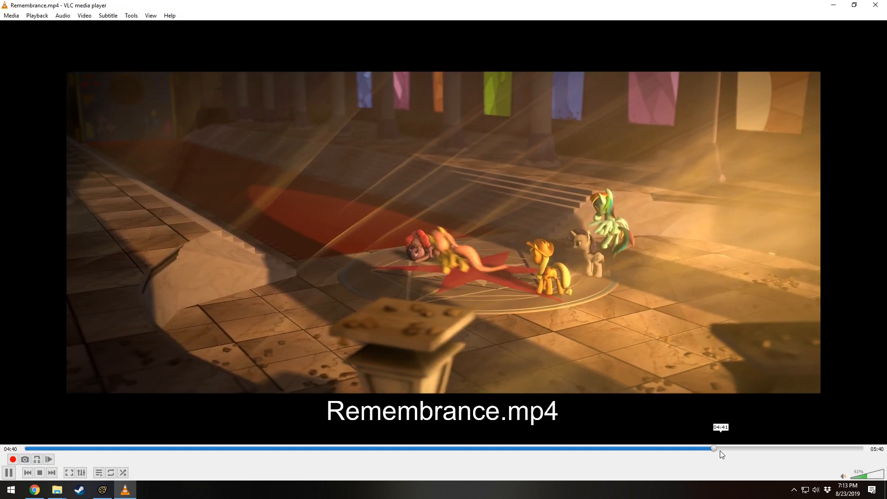
left_click(652, 456)
key("space")
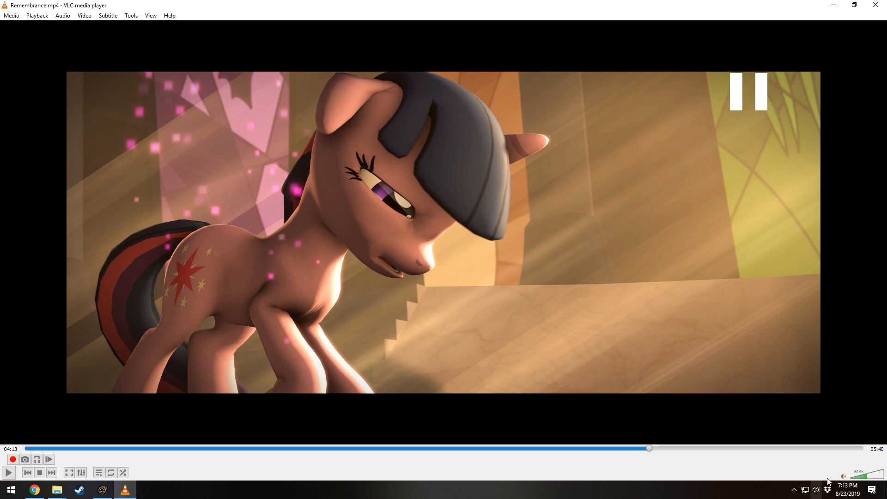
left_click(843, 476)
key("space")
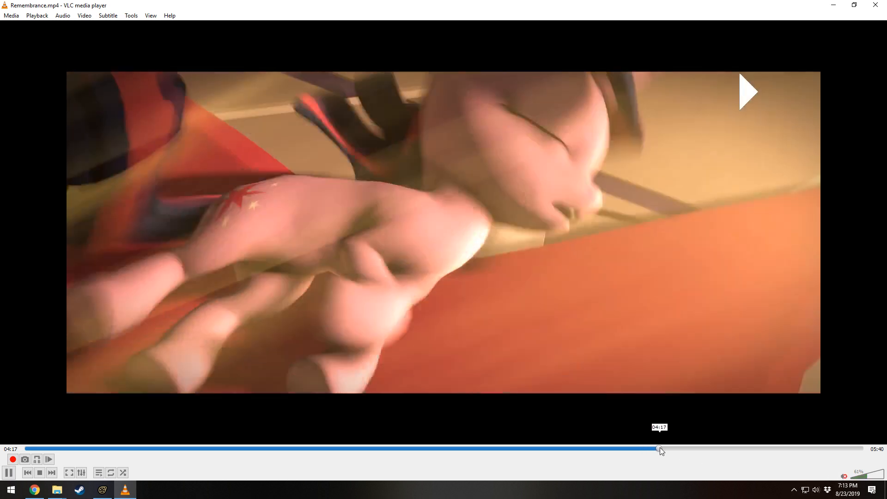
- Replay the film around 04:20 to find the cut to the character's face close-up
left_click(674, 447)
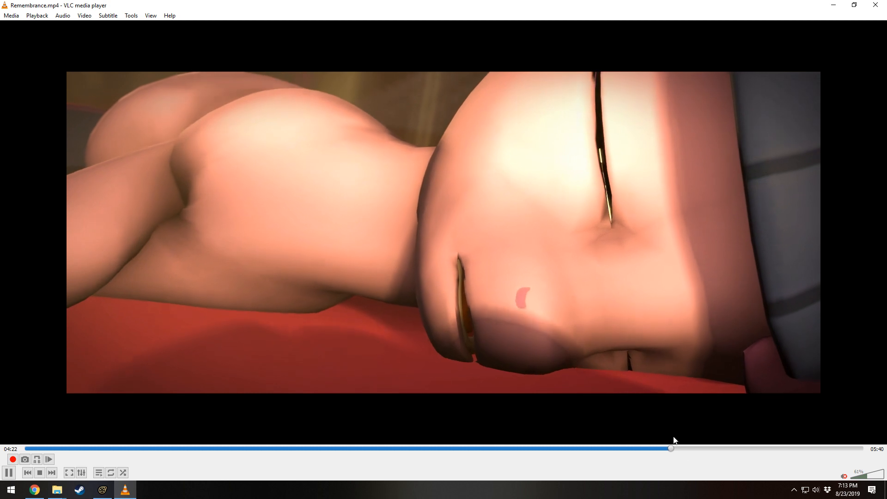
left_click(667, 447)
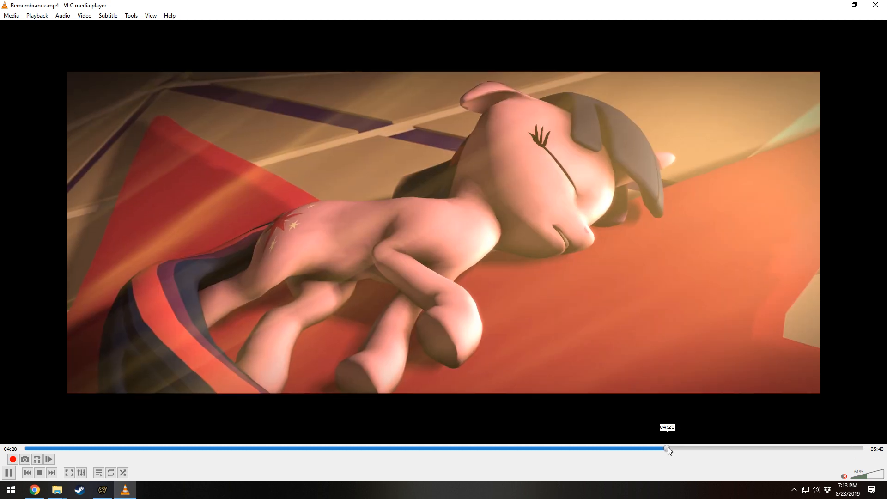
key("space")
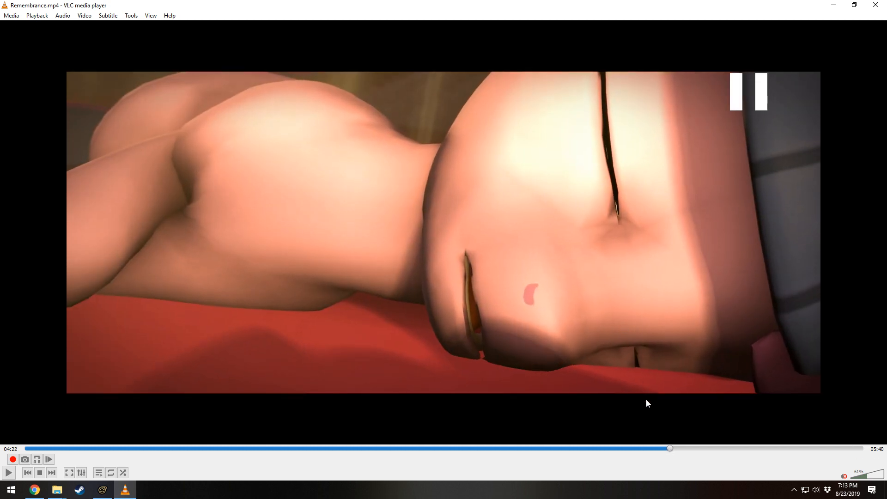
left_click(665, 448)
key("space")
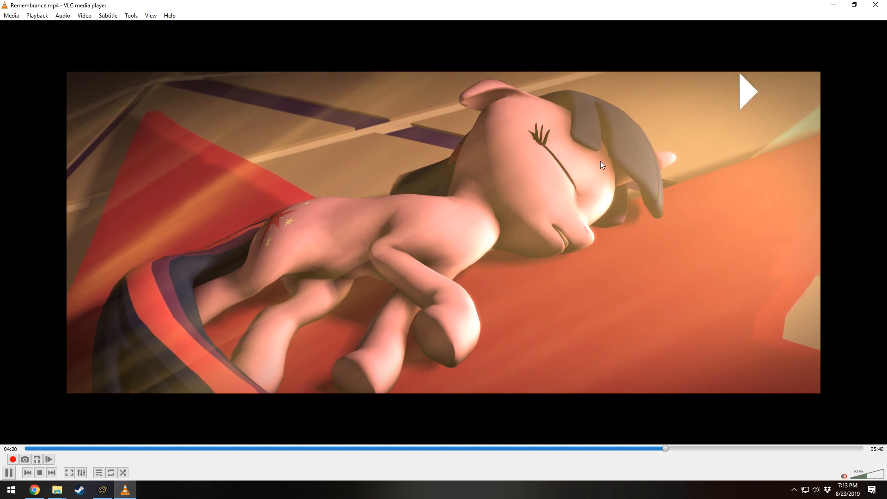
key("space")
key("space")
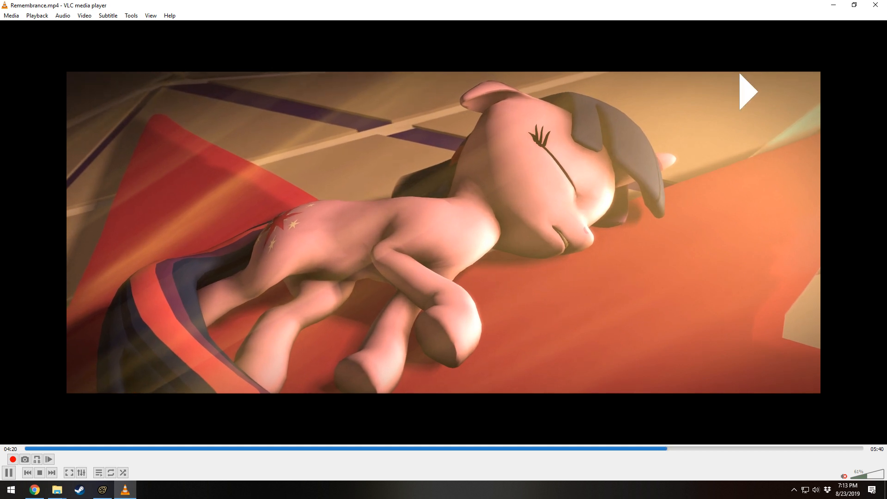
- Examine the cut near 04:21 in short bursts by pausing and resuming playback, and close the video
key("space")
key("space")
key("space")
key("space")
key("space")
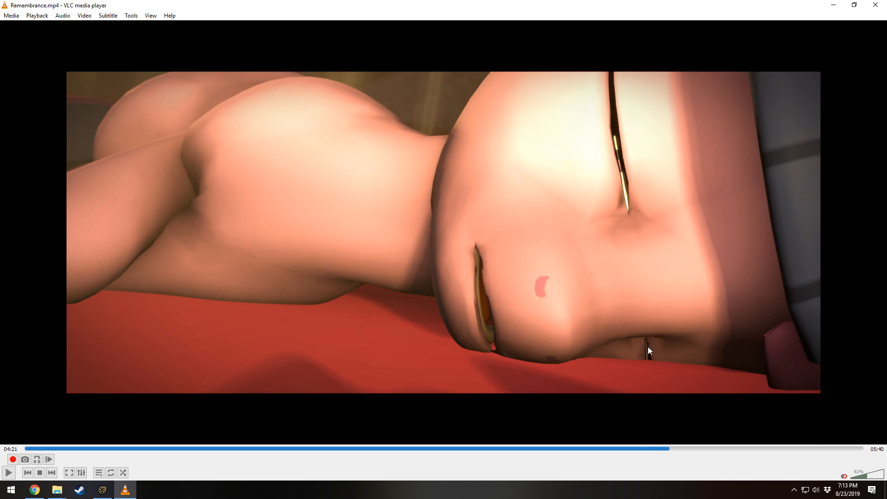
left_click(668, 448)
key("space")
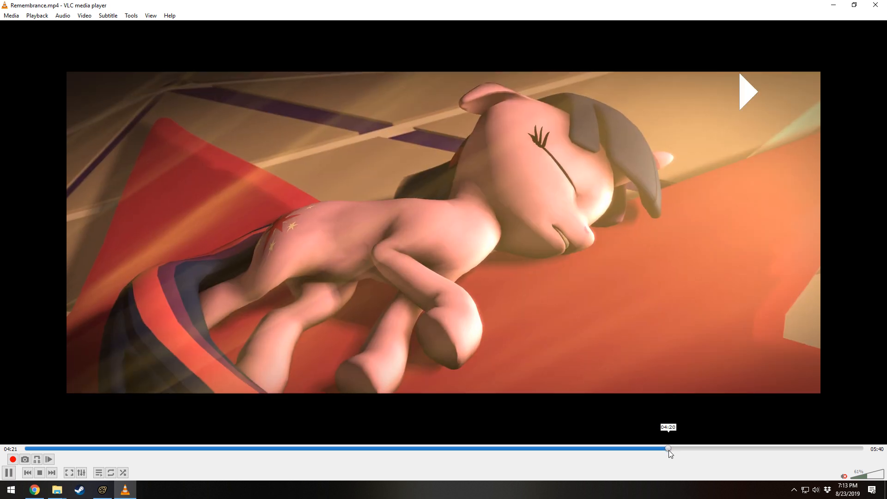
key("space")
left_click(874, 5)
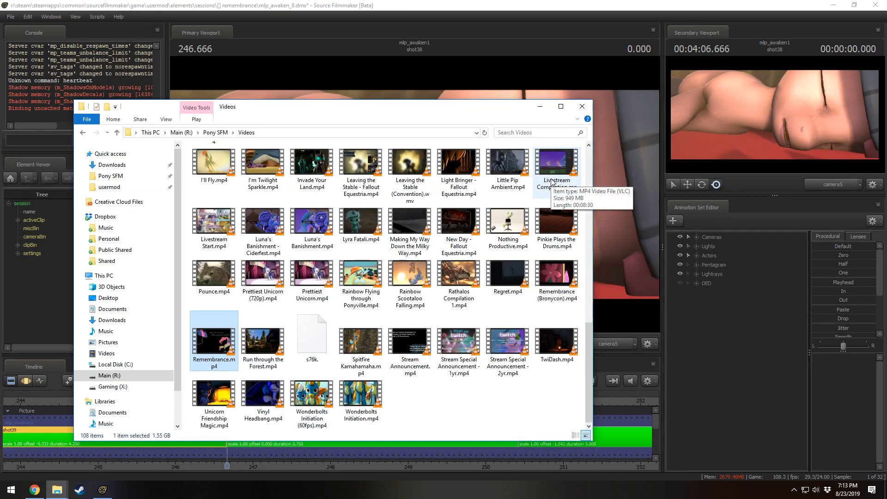
- Switch back to Source Filmmaker and select shot38 in the timeline
left_click_drag(436, 2, 487, 0)
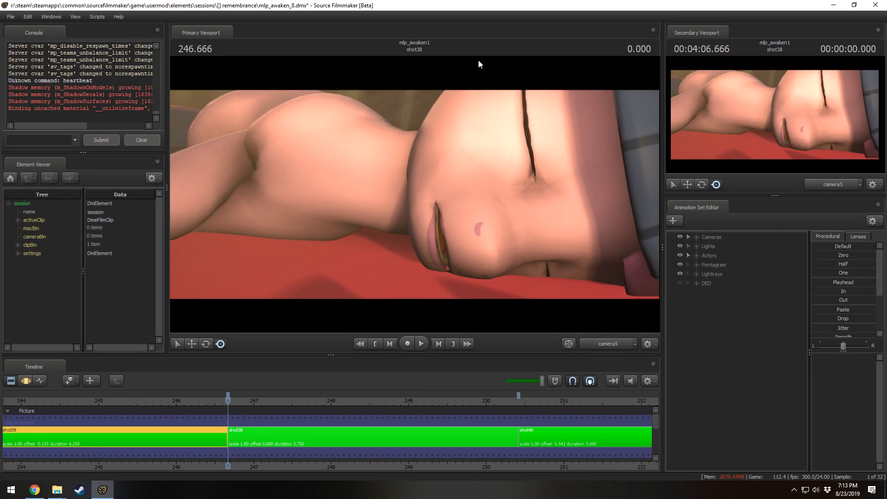
scroll(245, 441, "down", 5)
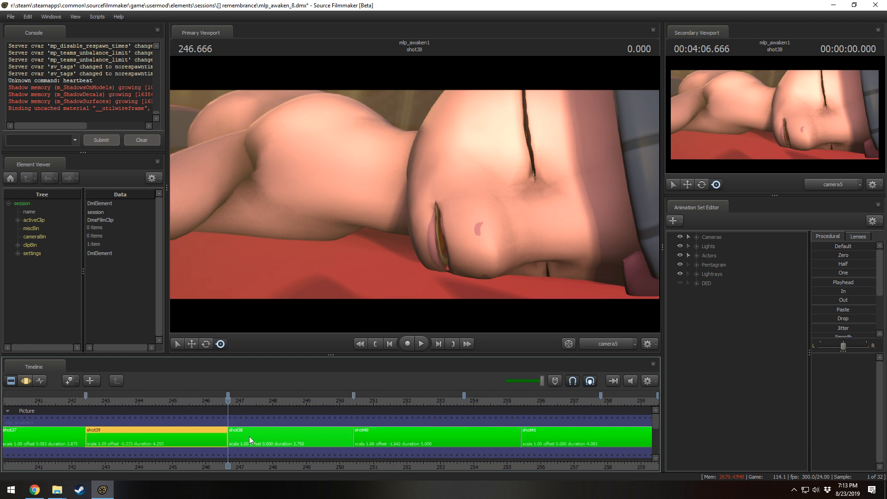
middle_click_drag(254, 464, 460, 444)
scroll(459, 444, "up", 1)
left_click(459, 441)
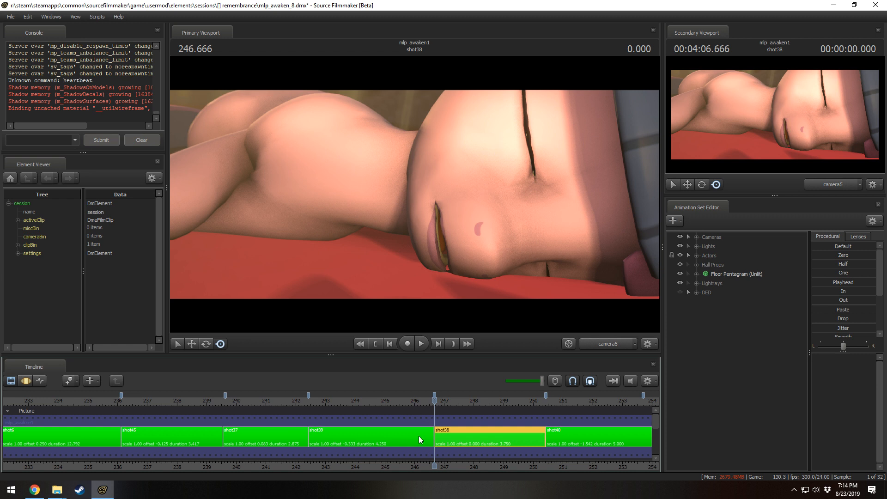
- Select shot39 together with shot38, roll their shared cut back to 246.250, and view shot38 at 246.291
scroll(418, 436, "up", 3)
scroll(450, 436, "down", 2)
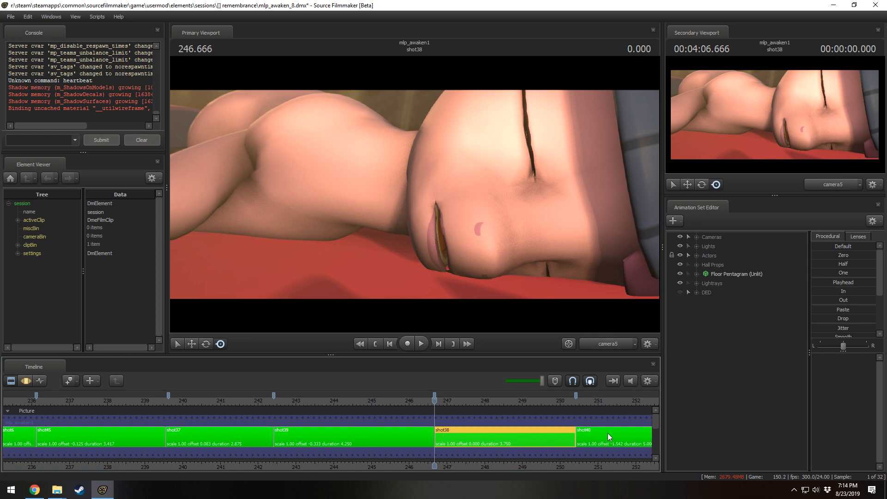
left_click(420, 436, "ctrl")
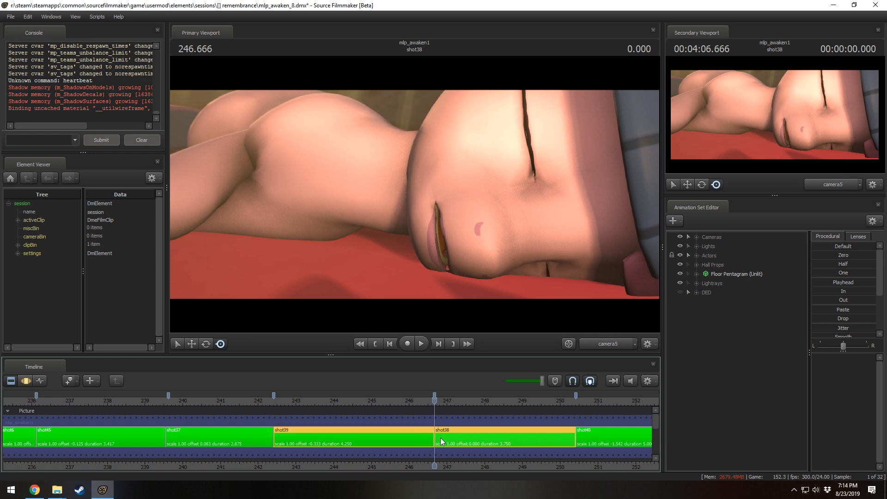
mouse_move(434, 436)
left_mouse_down()
mouse_move(406, 434)
mouse_move(419, 435)
left_mouse_up()
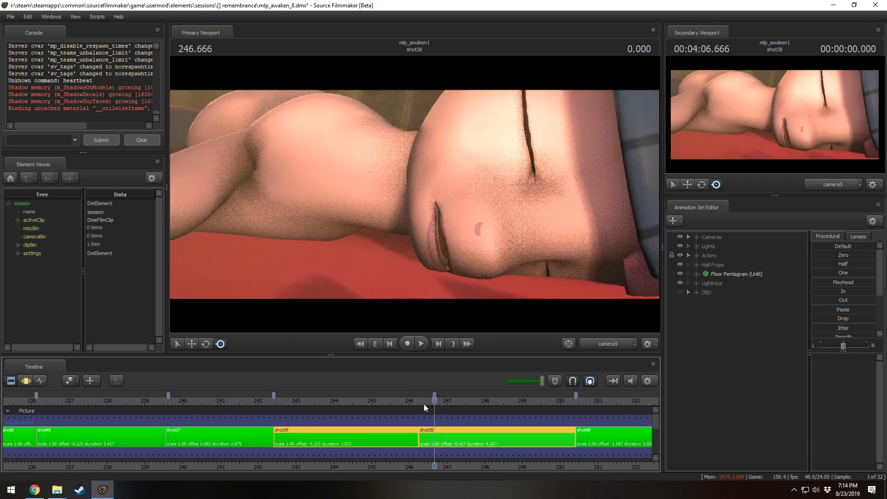
left_click(420, 402)
left_click(439, 440)
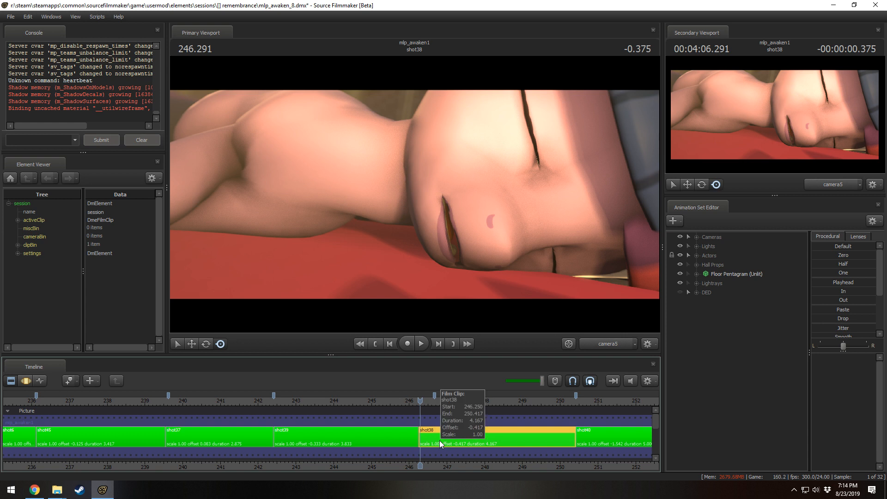
- Move the playhead to 246.666 and roll the cut between shot39 and shot38 to that point
scroll(432, 402, "up", 3)
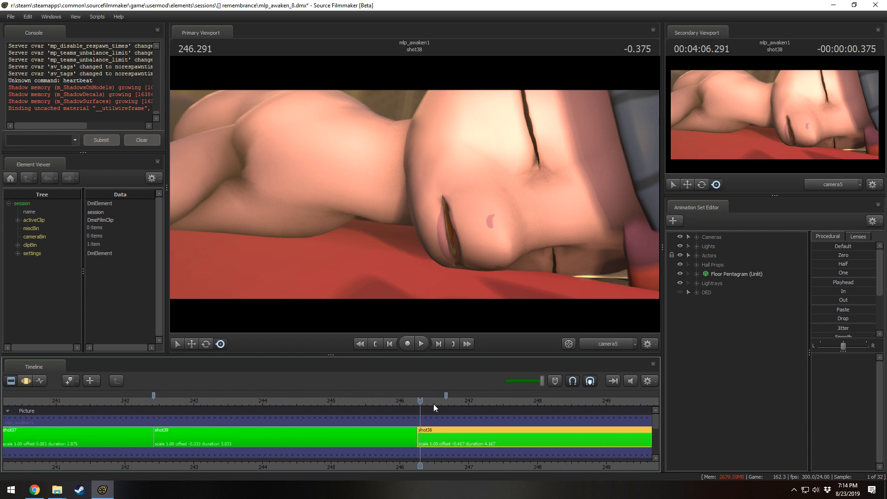
left_click_drag(421, 400, 446, 410)
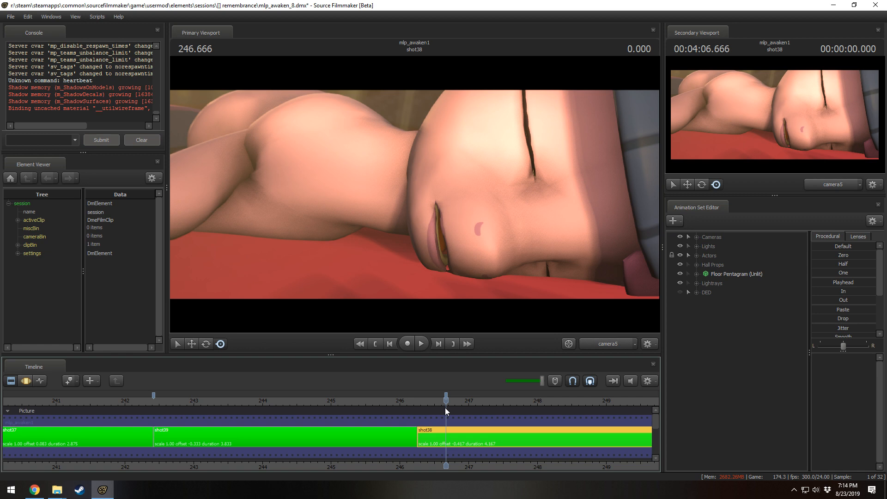
left_click_drag(417, 423, 446, 423)
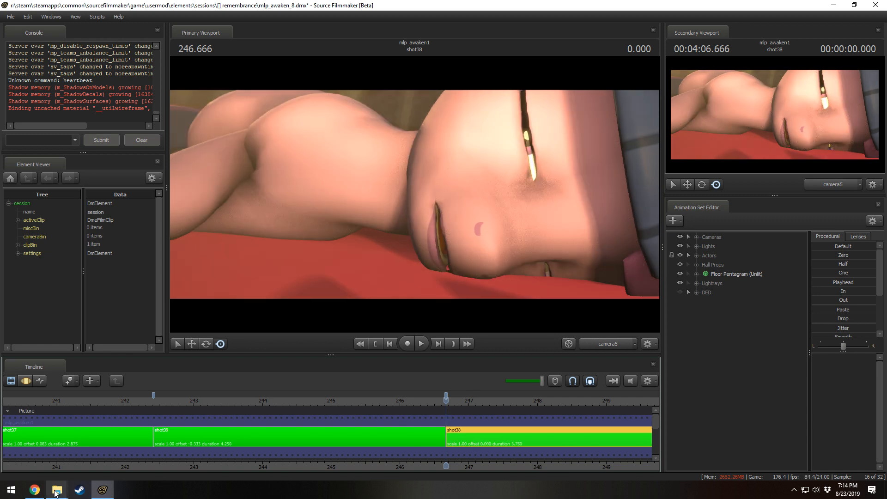
mouse_move(55, 491)
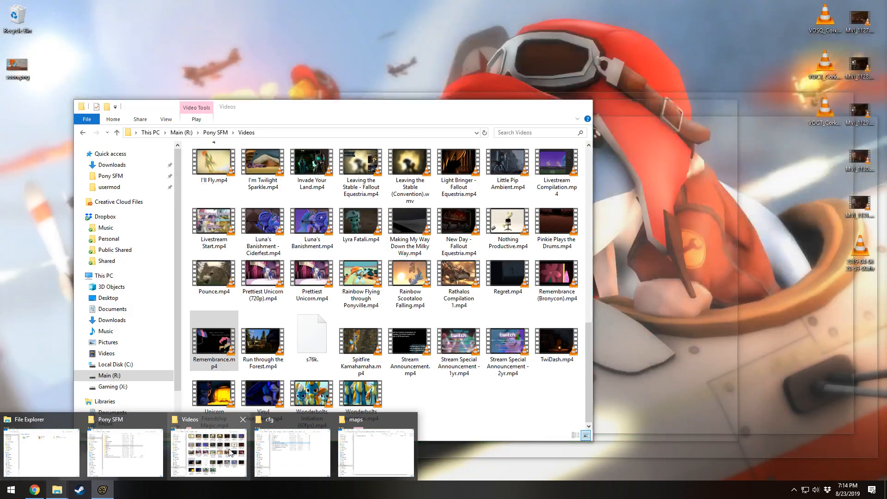
mouse_move(137, 429)
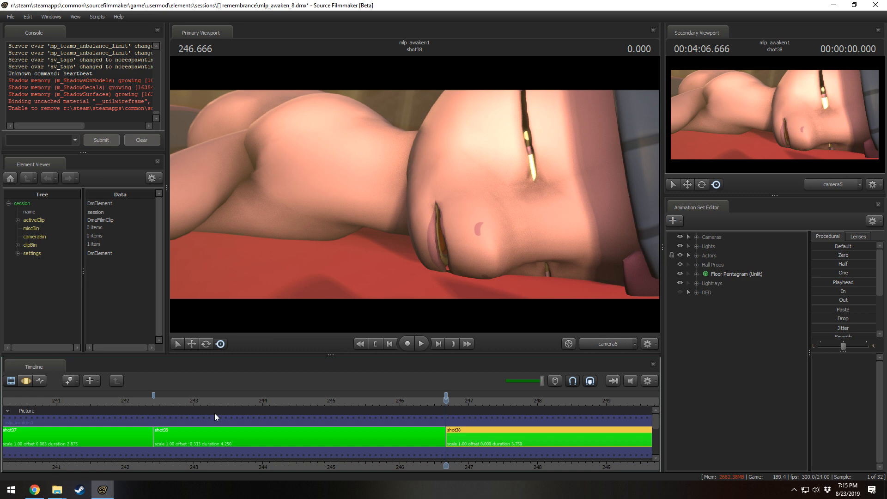
- Move the playhead to 230.250 in shot6 and view the scene through the work camera
scroll(303, 398, "down", 10)
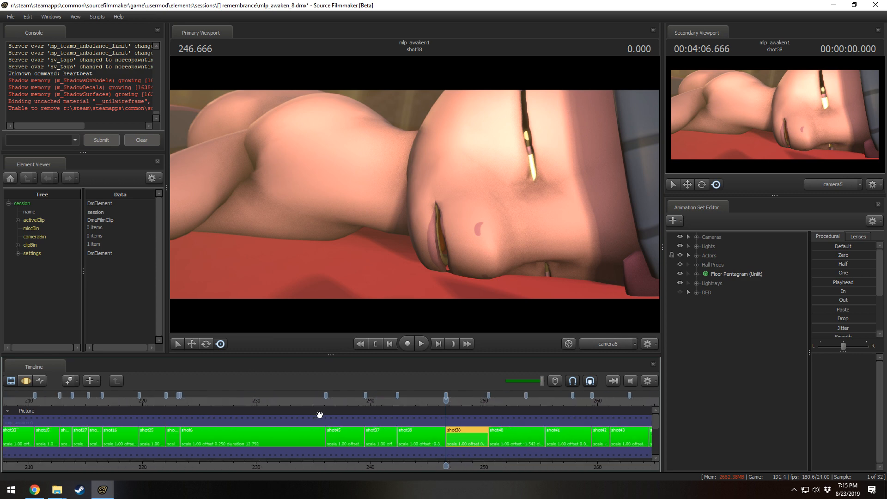
left_click_drag(277, 399, 299, 400)
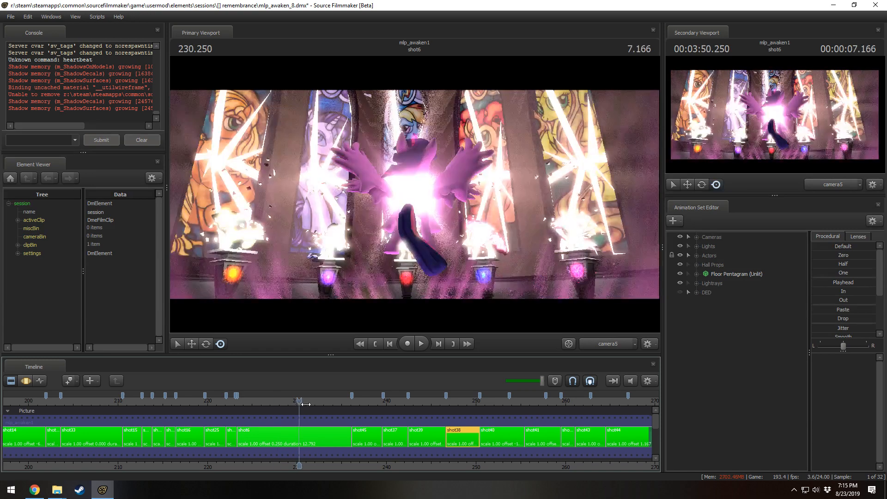
left_click(618, 343, "ctrl")
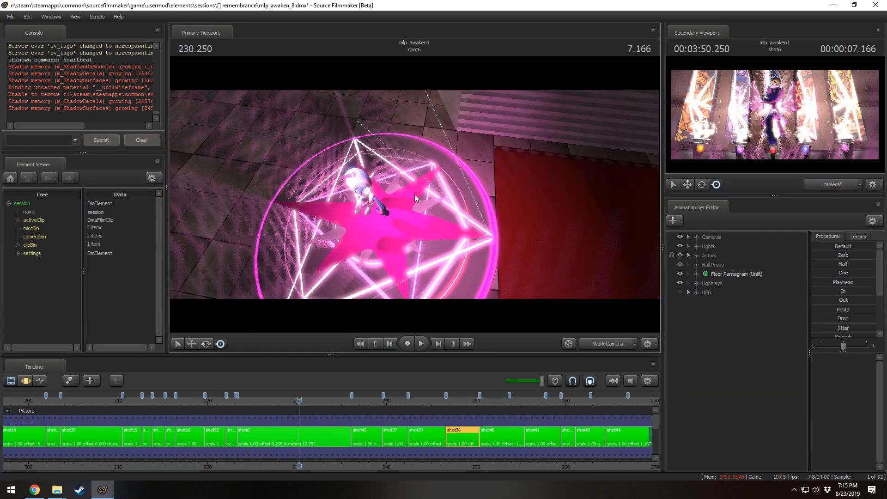
- Move the playhead to 223.625 in shot6 and examine the glowing floor pentagram up close through the work camera
scroll(220, 398, "up", 3)
left_click_drag(218, 400, 223, 400)
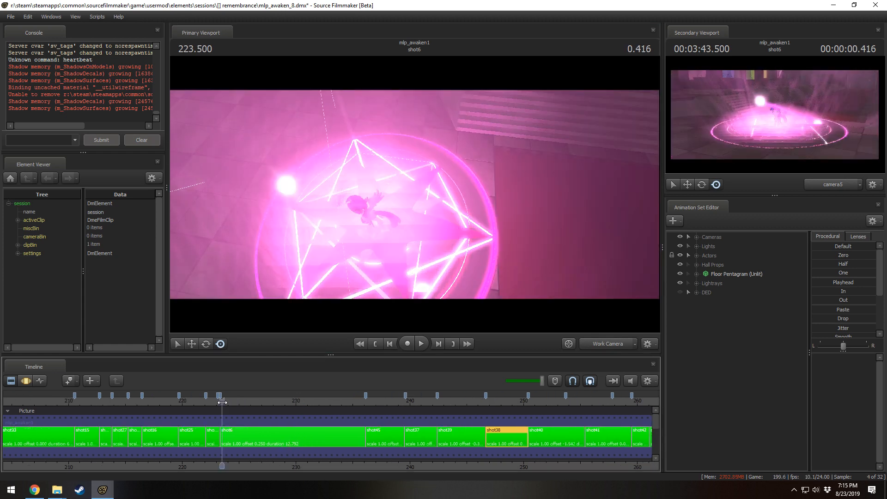
left_click_drag(475, 223, 438, 175)
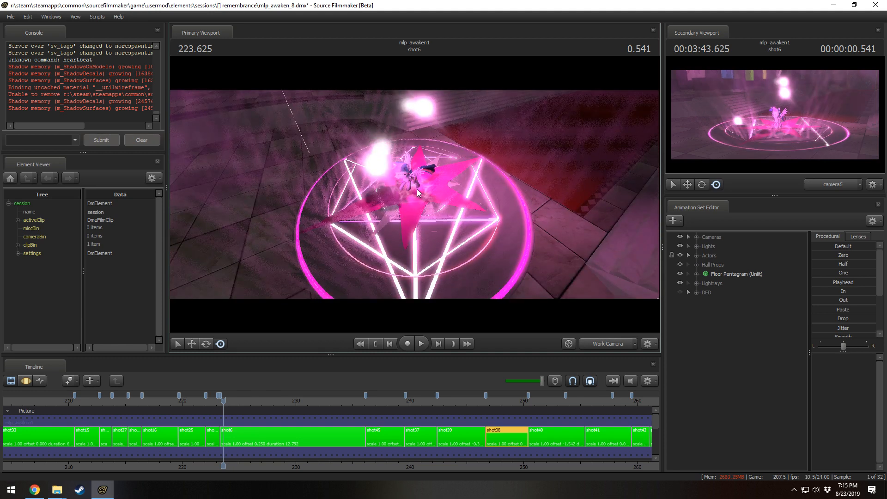
left_click_drag(439, 176, 436, 194)
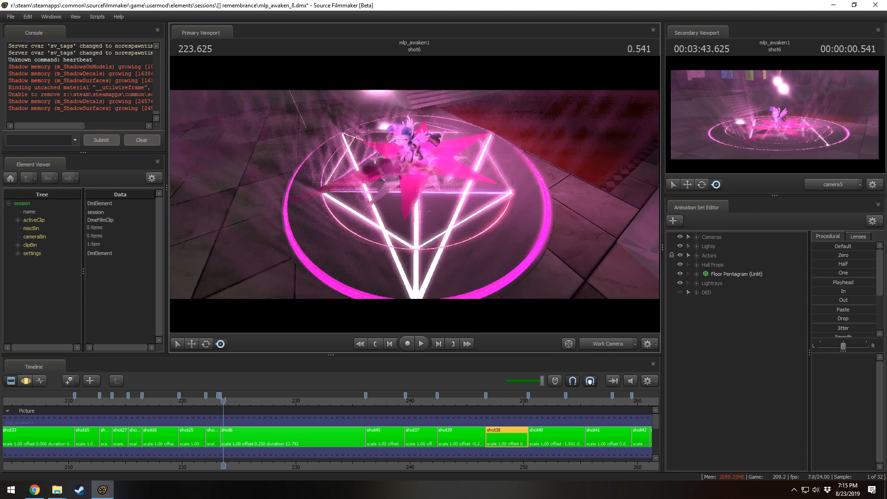
left_click_drag(491, 186, 490, 207)
key("w")
left_click_drag(420, 188, 422, 188)
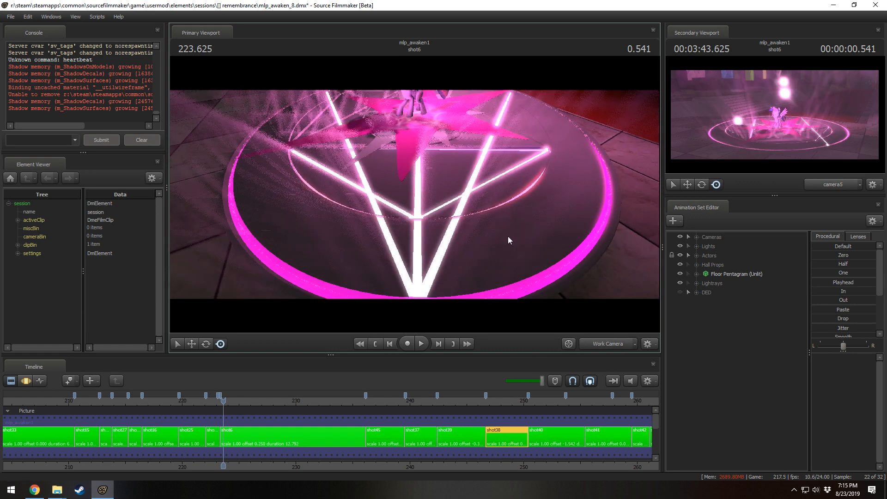
mouse_move(508, 236)
left_mouse_down("alt")
mouse_move(480, 244)
mouse_move(508, 240)
mouse_move(505, 208)
mouse_move(507, 231)
mouse_move(541, 243)
mouse_move(513, 228)
left_mouse_up("alt")
- Turn the primary viewport's lighting off to inspect the unlit pentagram, and turn it back on
right_click(417, 192)
left_click(444, 209)
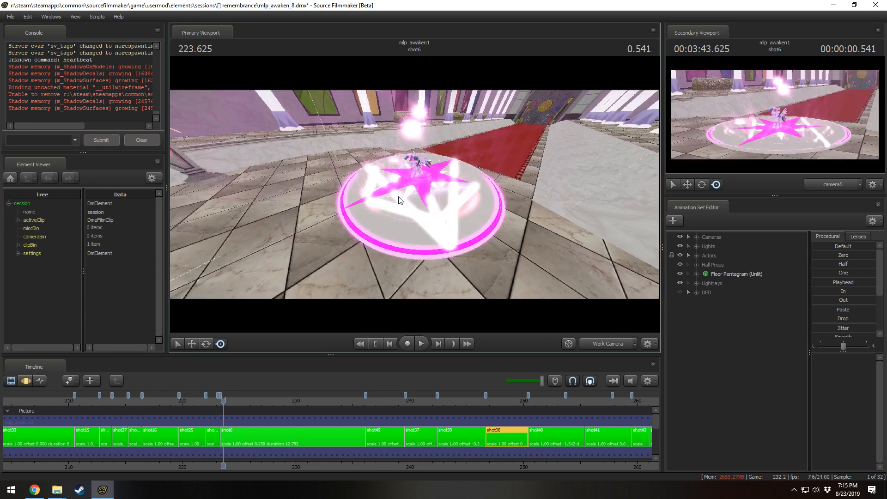
right_click(406, 232)
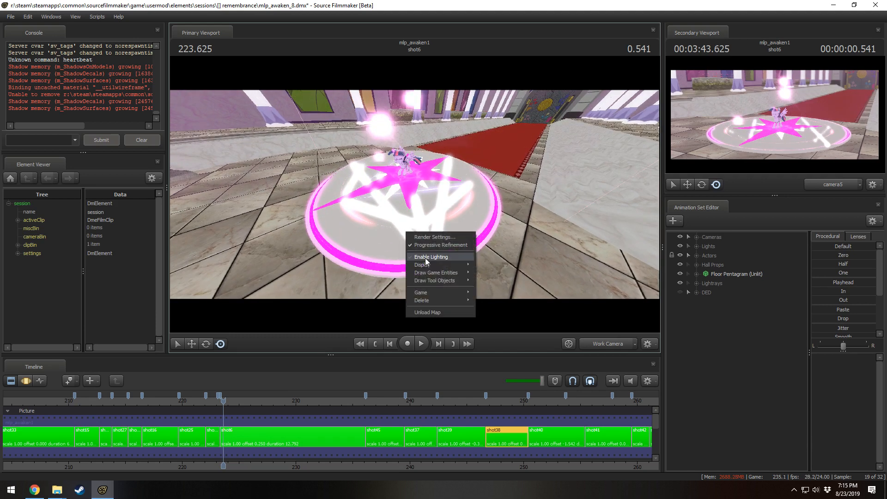
left_click(431, 254)
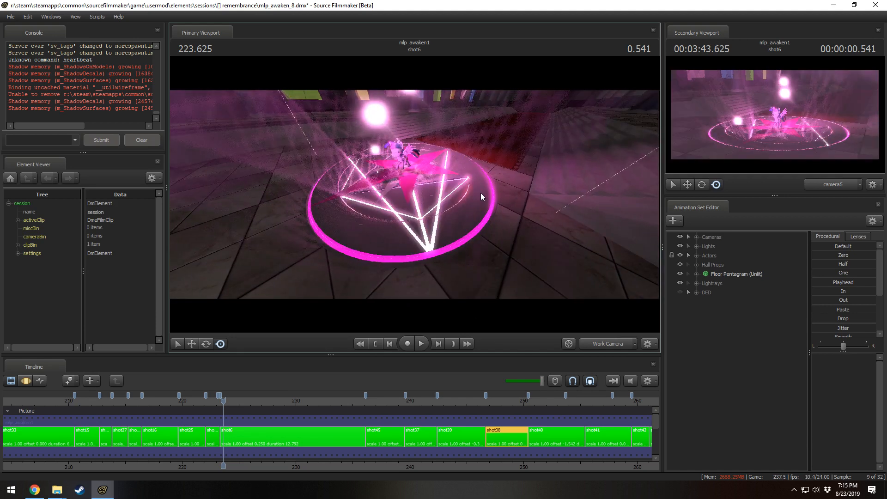
- Examine the pentagram's raised geometry and light strips from floor level, and return to an overhead view of the circle
left_click_drag(481, 192, 471, 154)
key("s")
key("x")
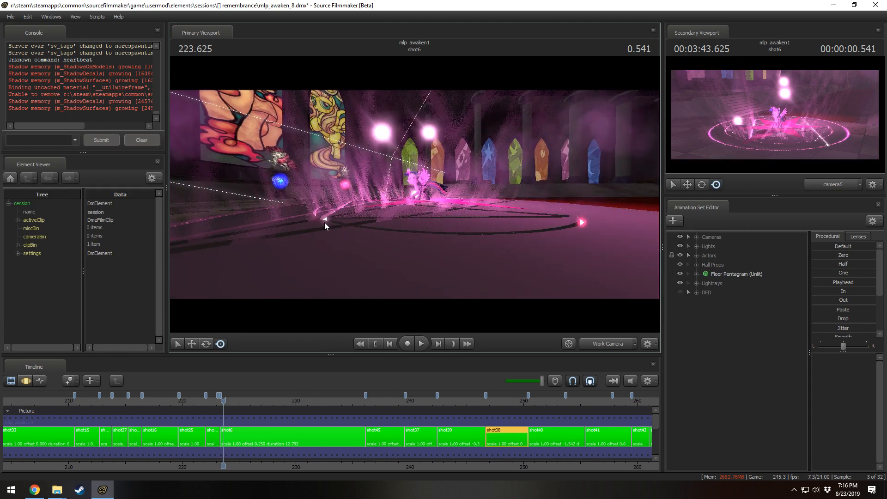
left_click_drag(285, 226, 291, 223)
key("d")
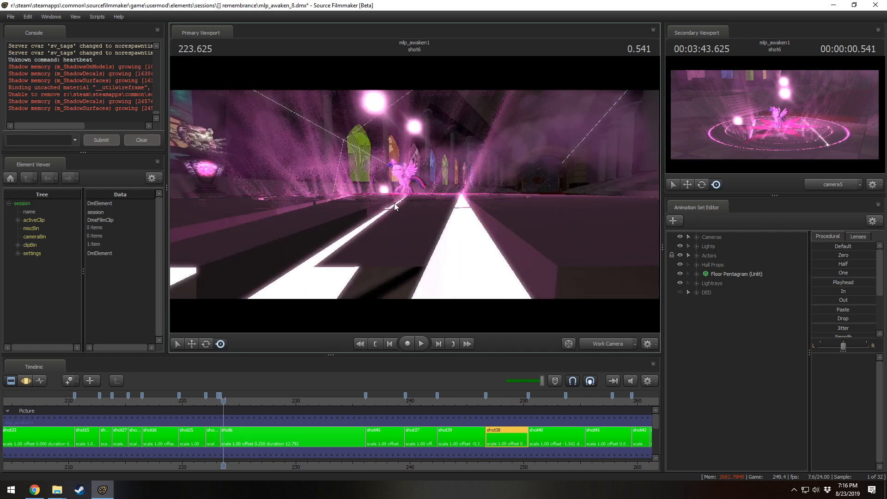
left_click_drag(361, 228, 354, 232)
key("d")
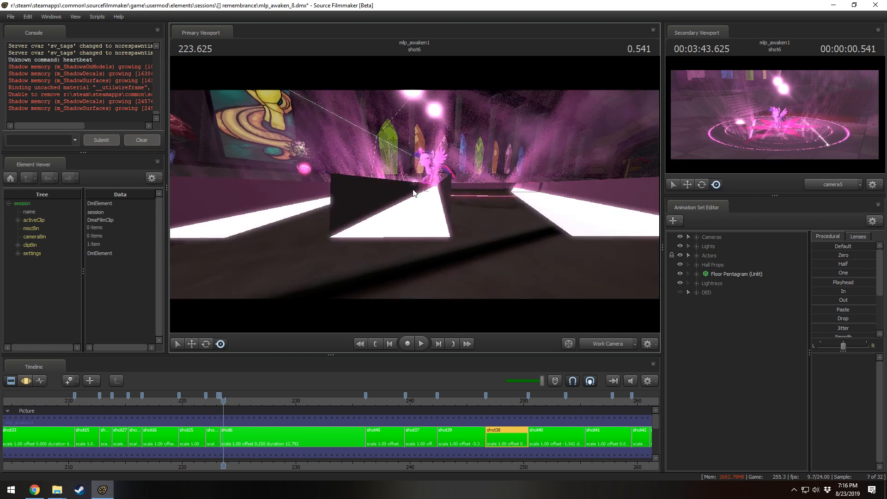
left_click_drag(428, 194, 392, 197)
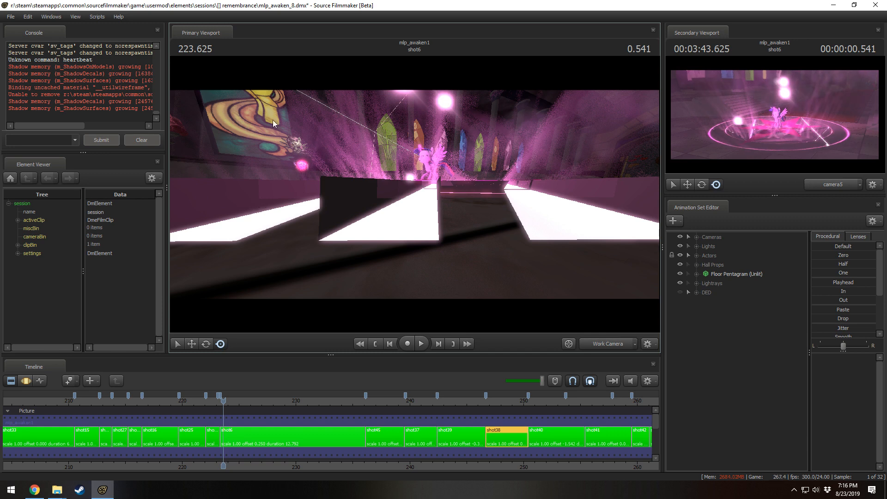
left_click_drag(414, 195, 415, 196)
key("z")
key("z")
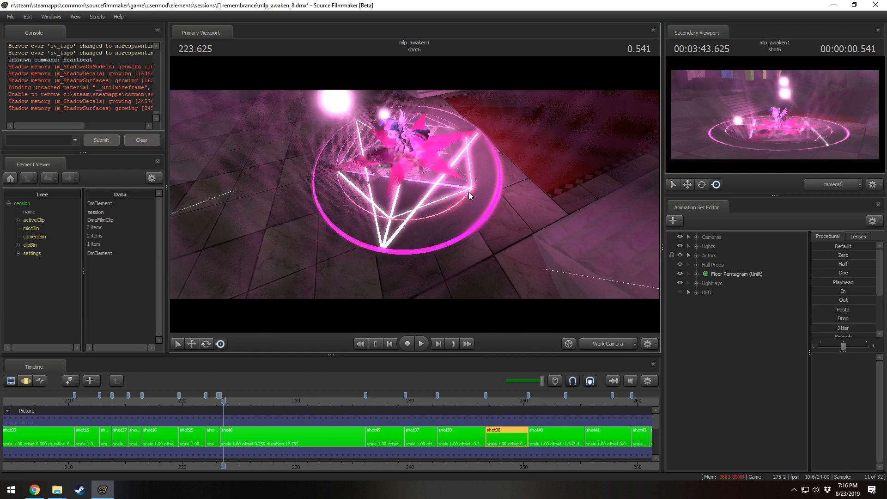
- Select shot6 and show the Floor Pentagram (Glow) model in the Element Viewer with its materials expanded
left_click(334, 443)
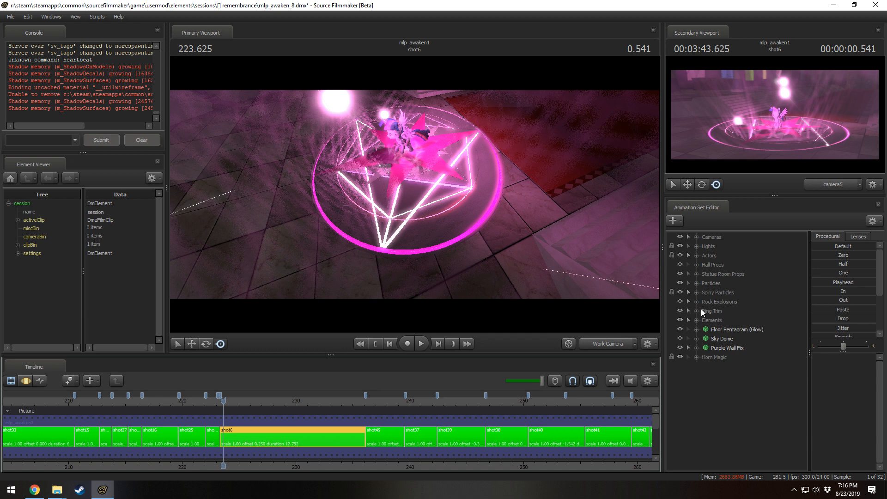
right_click(719, 330)
mouse_move(758, 385)
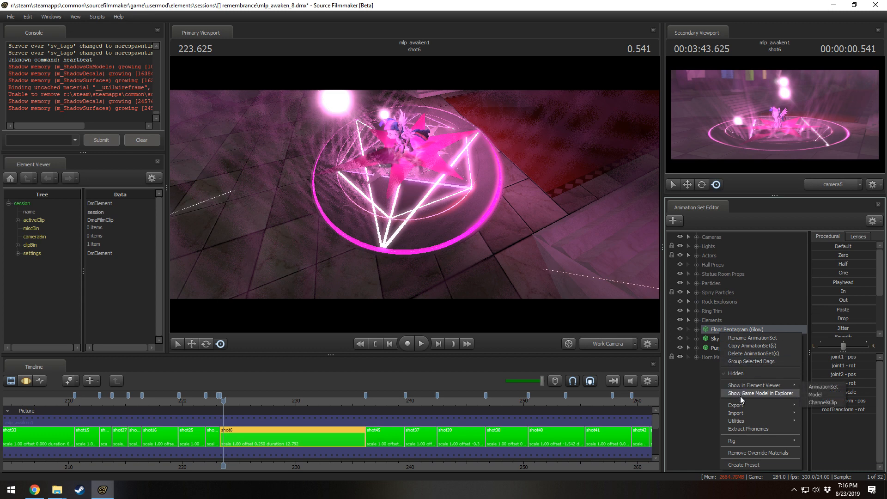
left_click(825, 394)
scroll(125, 338, "down", 1)
left_click(18, 330)
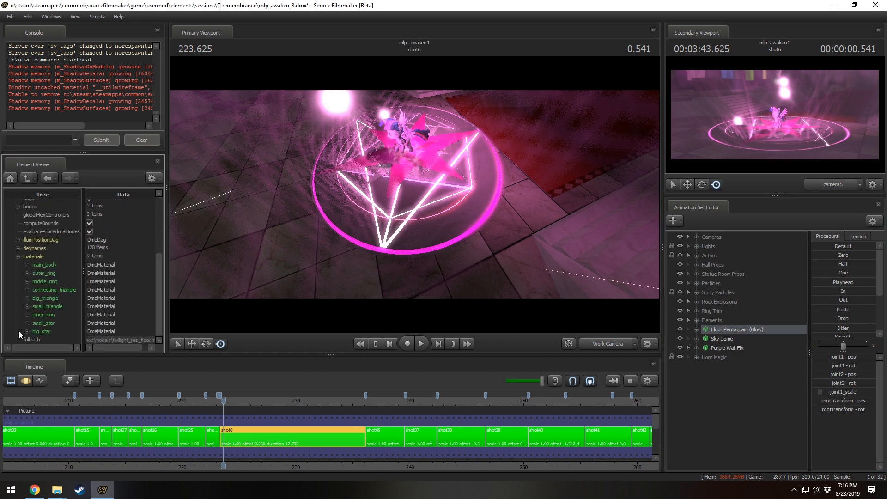
- Expand the middle_ring material and open its $color value
left_click(45, 281)
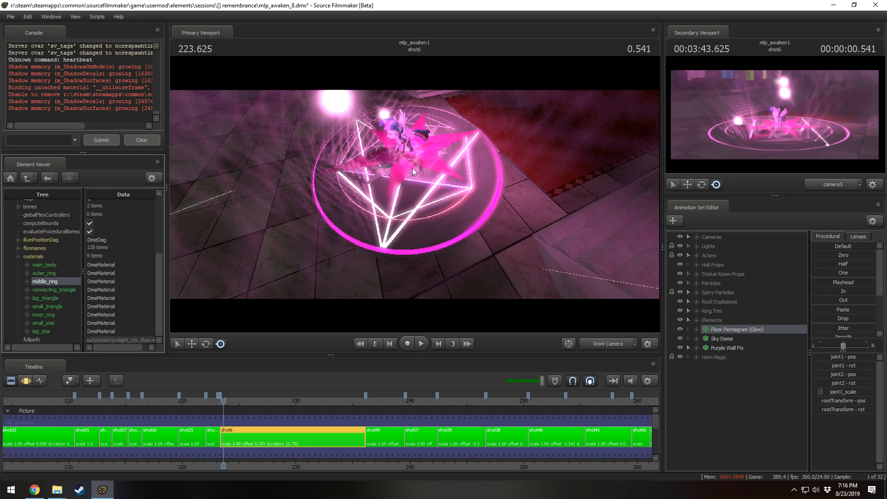
left_click(27, 281)
left_click_drag(111, 306, 78, 307)
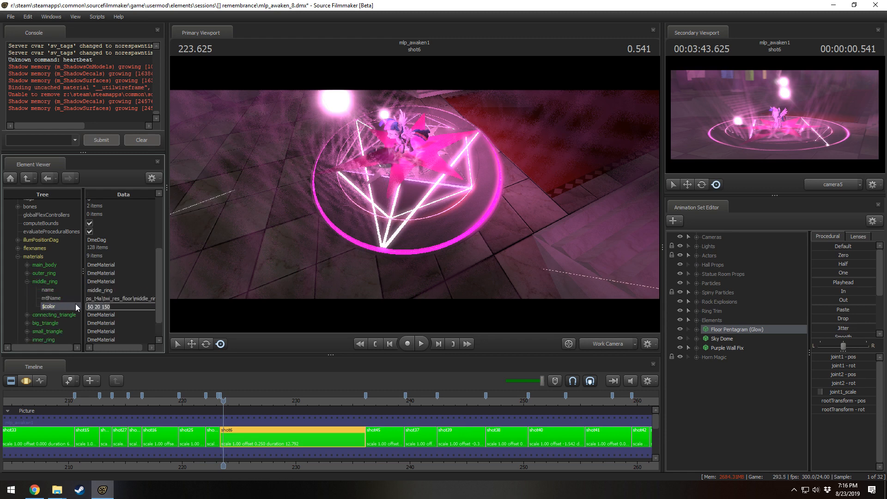
left_click(125, 309)
- Play shot6 in short stretches from 223.625 to 224.750, viewing the character and pentagram effects from several angles
mouse_move(408, 253)
left_mouse_down()
mouse_move(415, 243)
mouse_move(409, 240)
left_mouse_up()
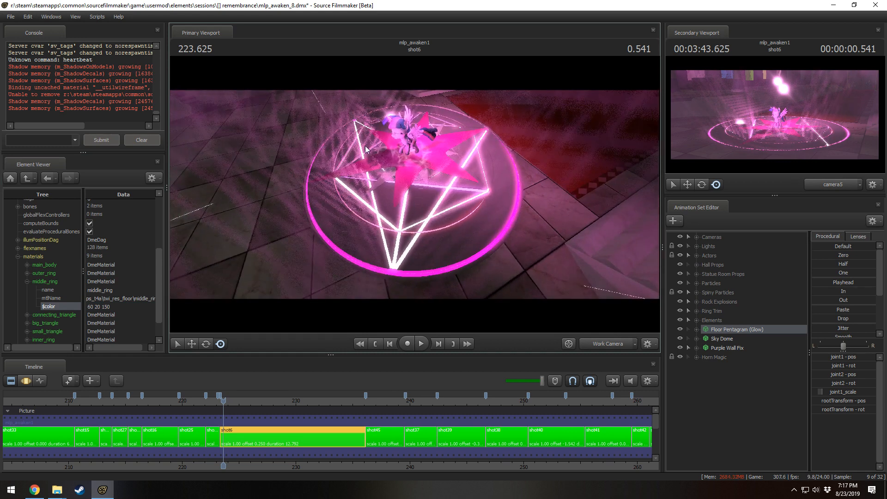
left_click_drag(420, 156, 478, 142)
key("space")
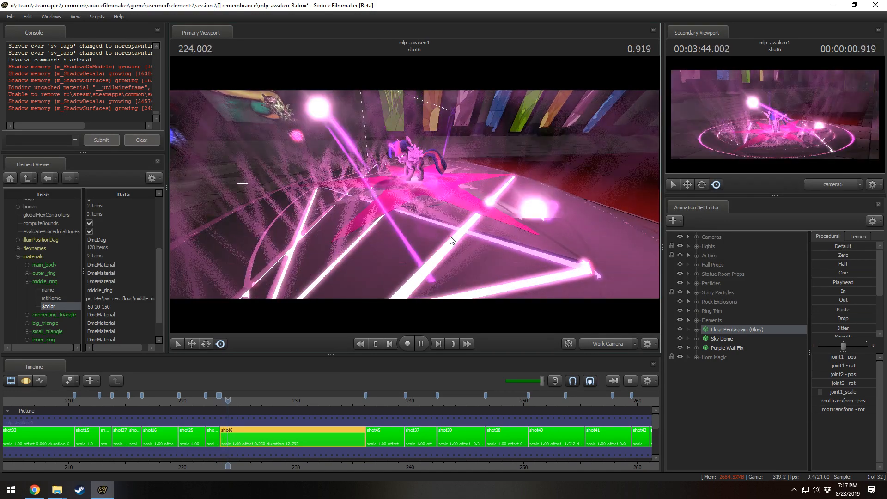
key("space")
left_click_drag(477, 238, 492, 229)
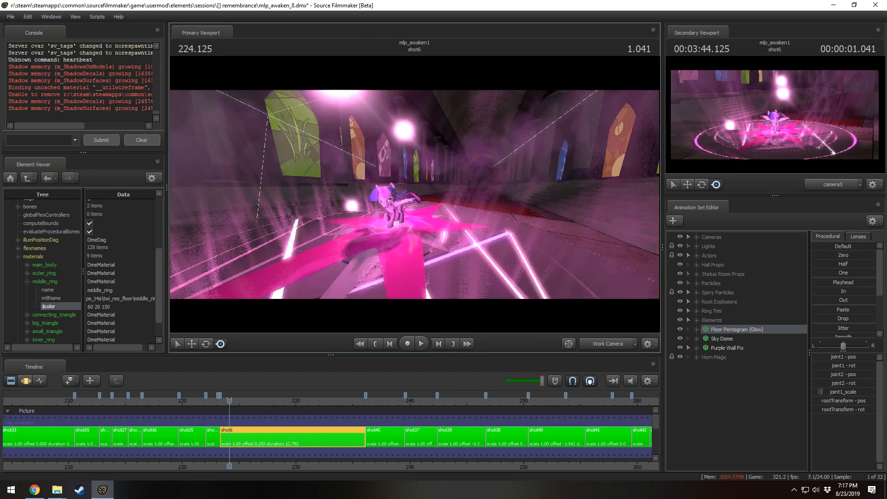
left_click_drag(436, 196, 415, 198)
key("space")
key("space")
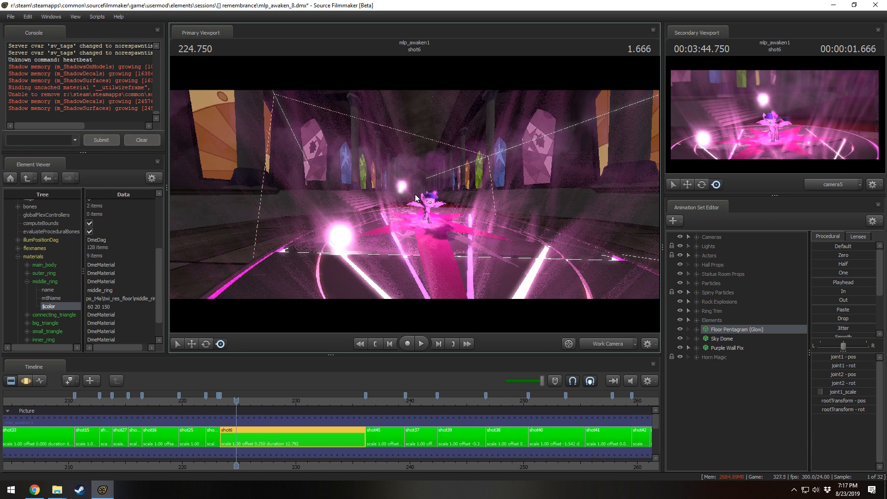
left_click_drag(438, 194, 438, 194)
middle_click_drag(266, 461, 229, 455)
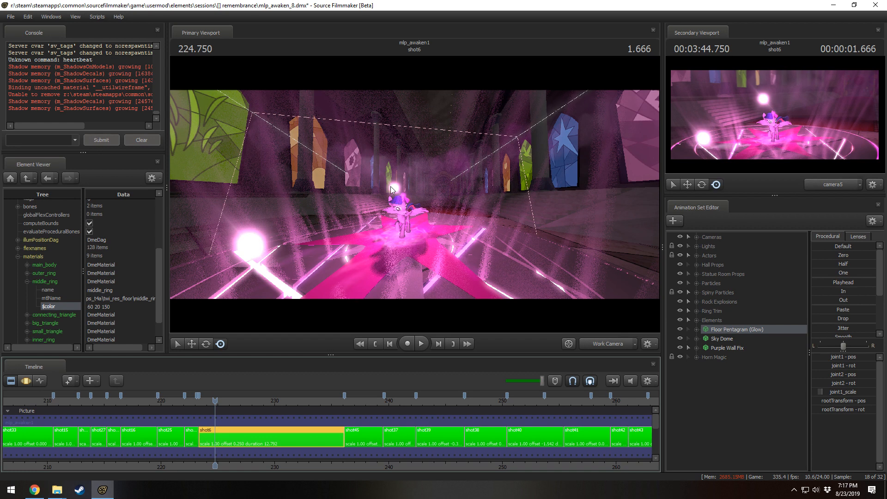
- Expand the Particles group and inspect Spinning Smoke, Twilight Aura, Magic Circle (Inner) and Bright Explosion Light, plus the Horn Magic group
key("F3")
key("F2")
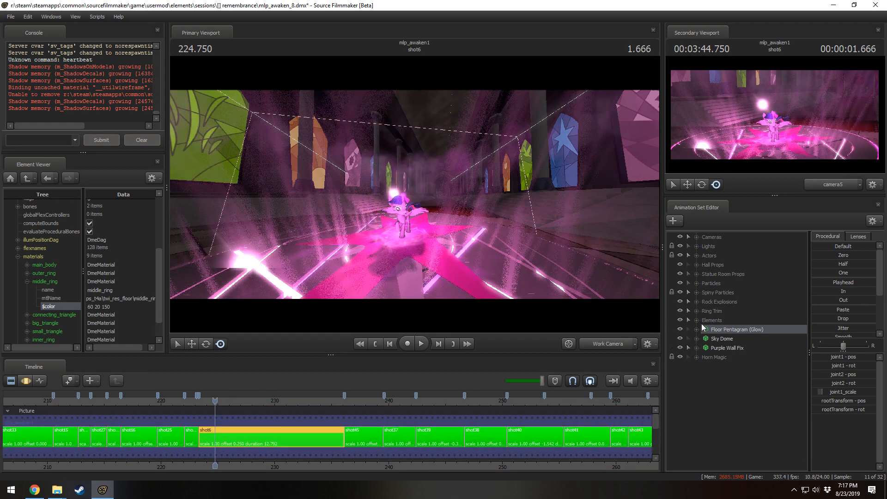
left_click(696, 283)
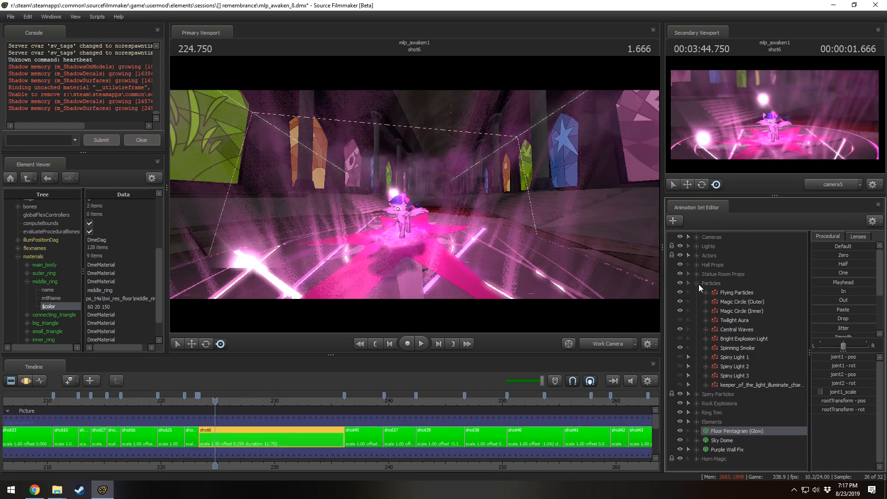
left_click(739, 360)
key("F3")
left_click(739, 347)
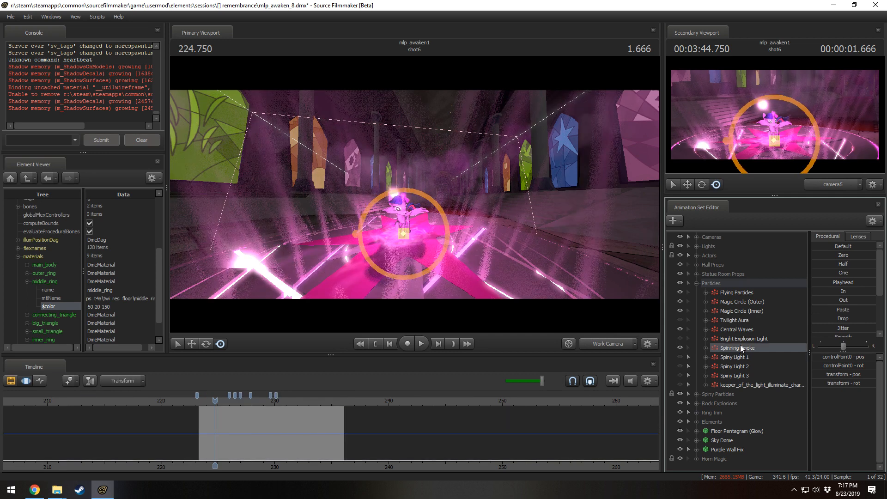
left_click(740, 320)
left_click(740, 310)
left_click(740, 339)
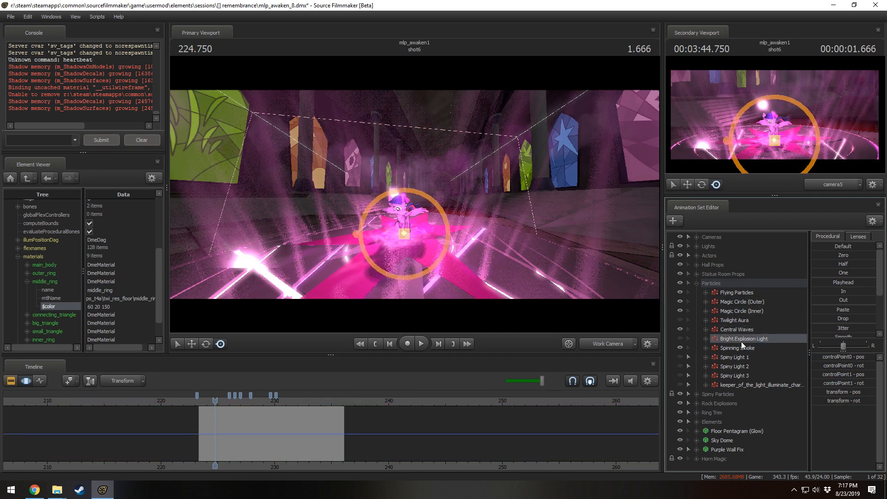
left_click(698, 459)
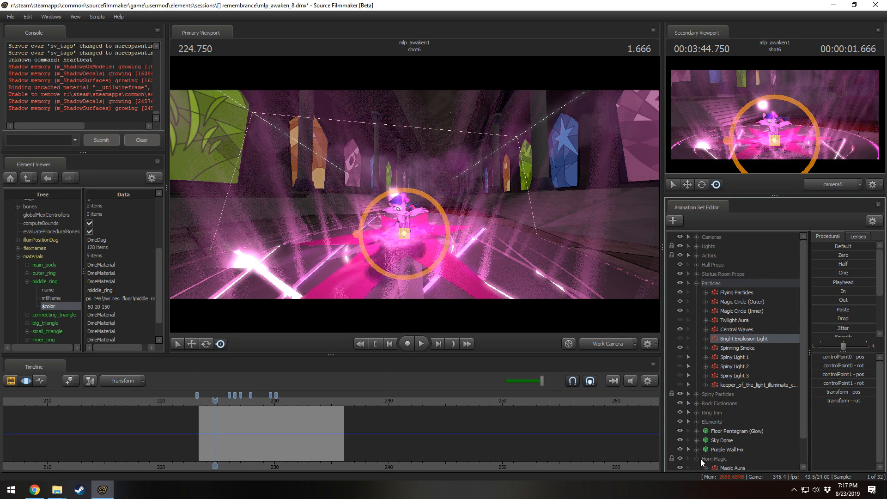
scroll(700, 459, "down", 1)
left_click(696, 431)
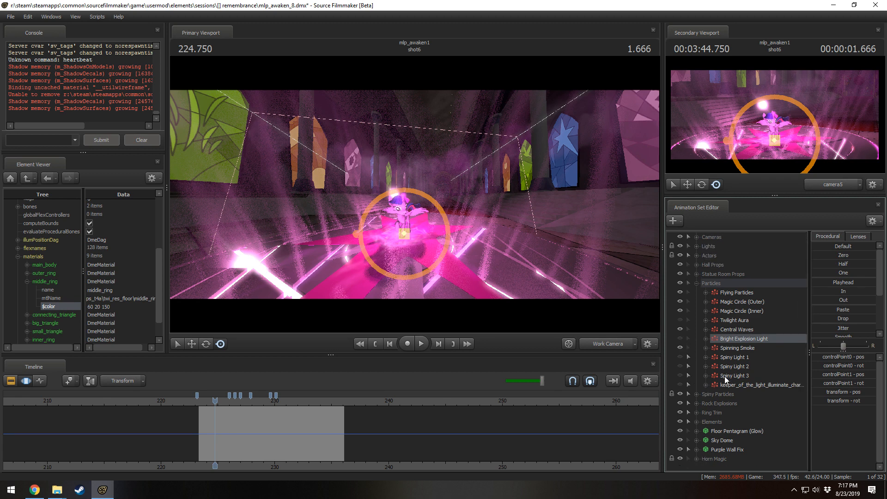
- Select the Spiny Particles group and make a time selection from about 225.1 to 227.3 over its motion curves
left_click(692, 392)
left_click(726, 396)
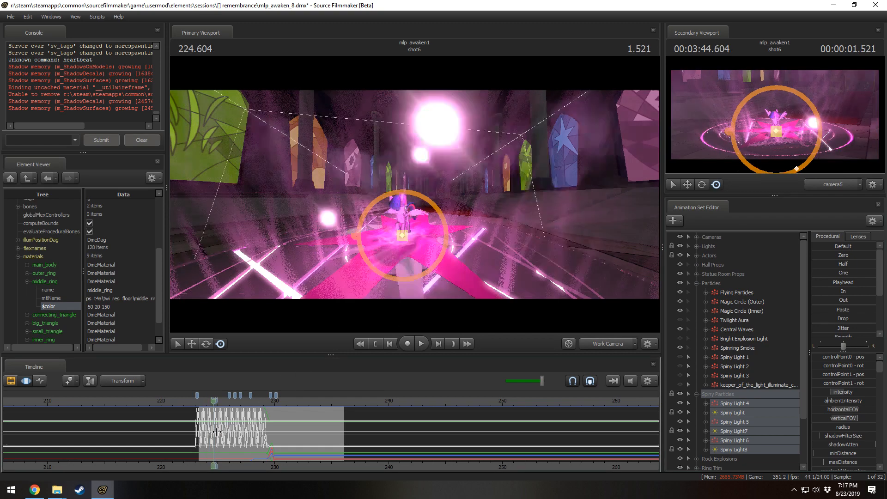
left_click_drag(219, 438, 245, 435, "shift")
left_click_drag(384, 277, 383, 304)
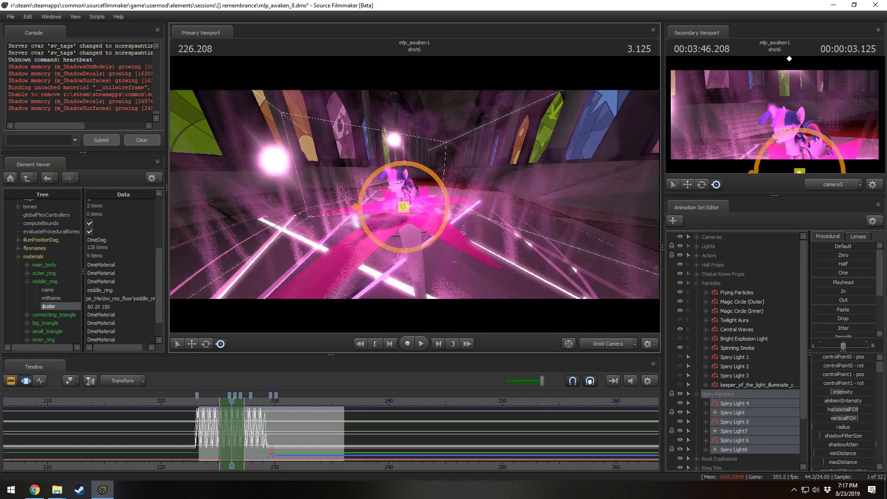
scroll(208, 428, "up", 1)
scroll(208, 427, "up", 3)
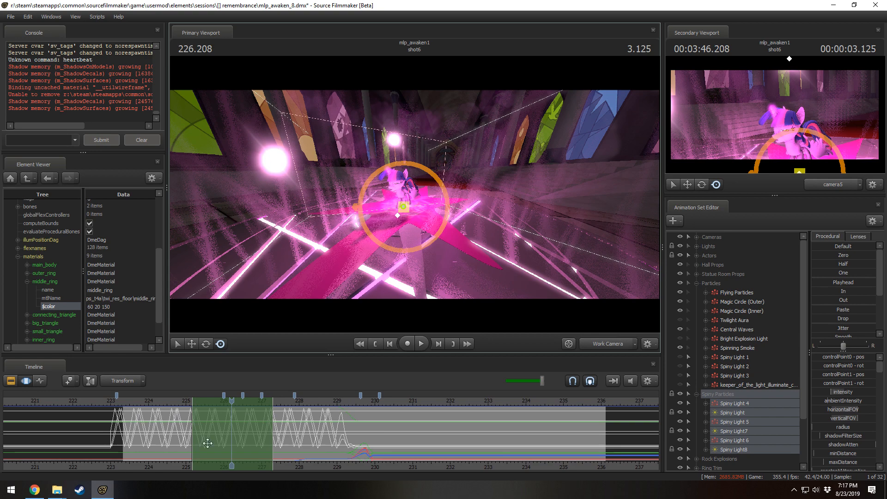
- Return to the Clip Editor and play shot6 from 224.958 to 228.458 to watch the circling lights and particle bursts
key("F2")
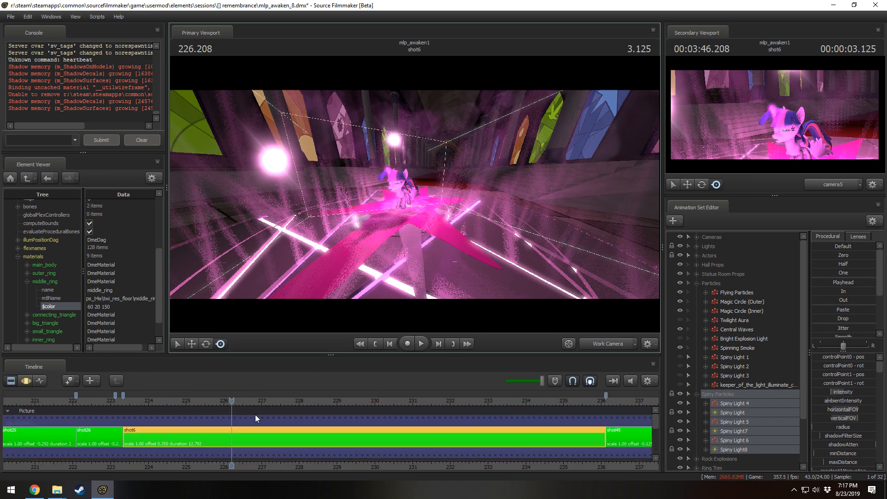
left_click_drag(214, 401, 185, 401)
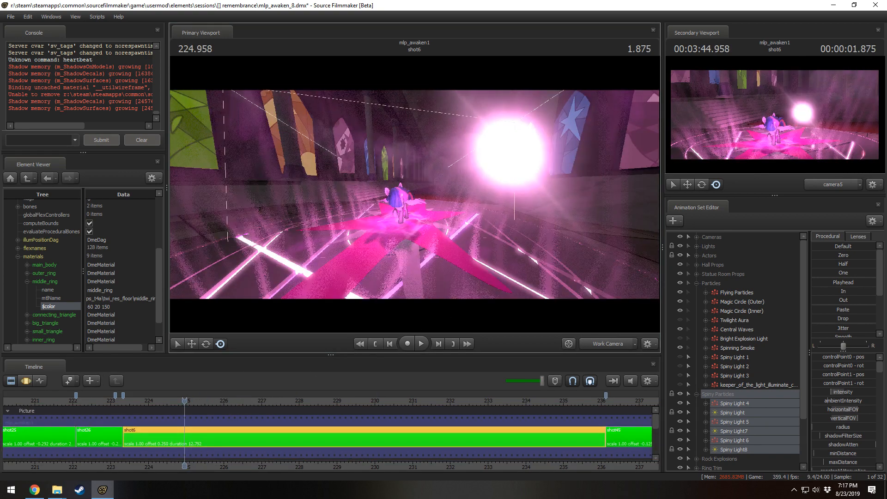
key("space")
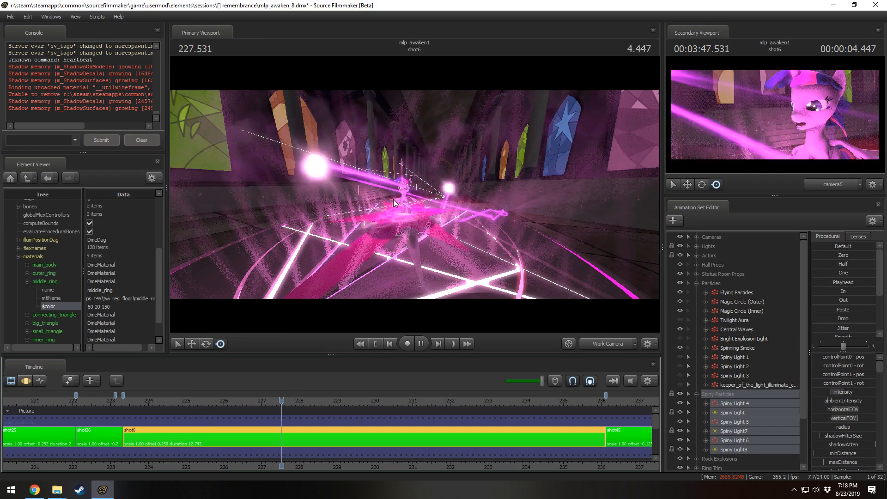
key("space")
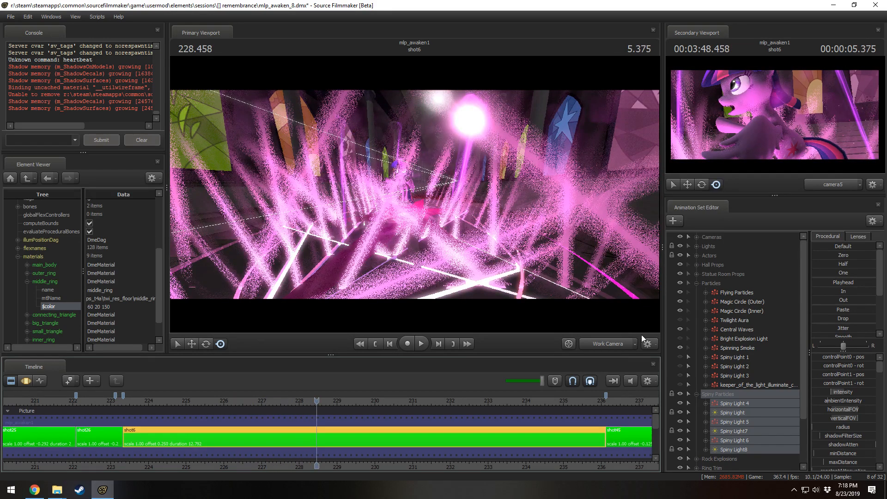
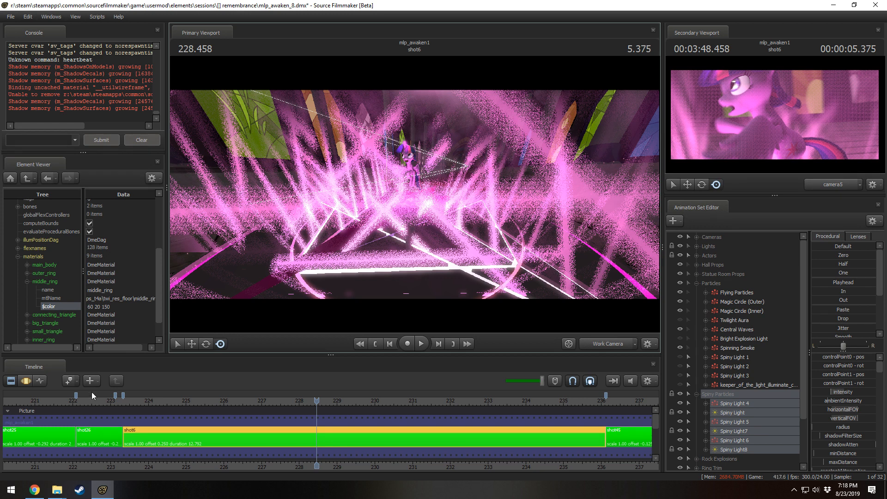
- Switch to the Videos folder in File Explorer and play [Anthology] Fireworks.mp4 in VLC
left_click(57, 490)
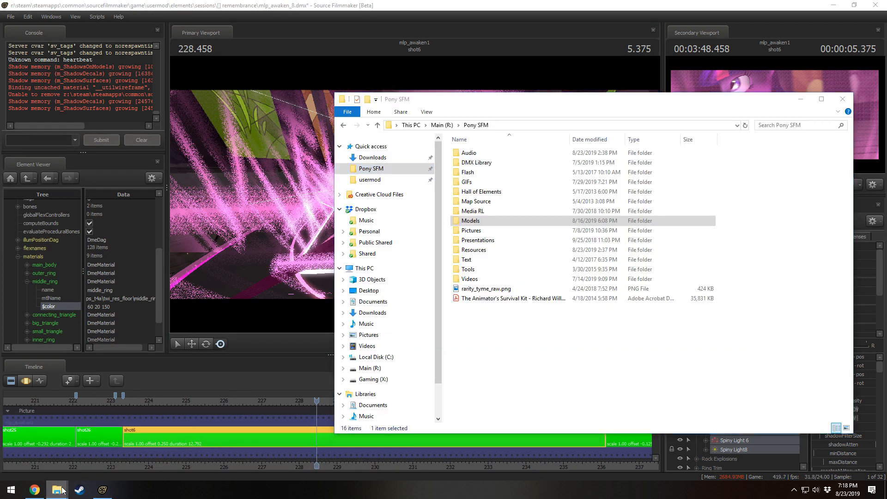
mouse_move(62, 490)
left_click(215, 454)
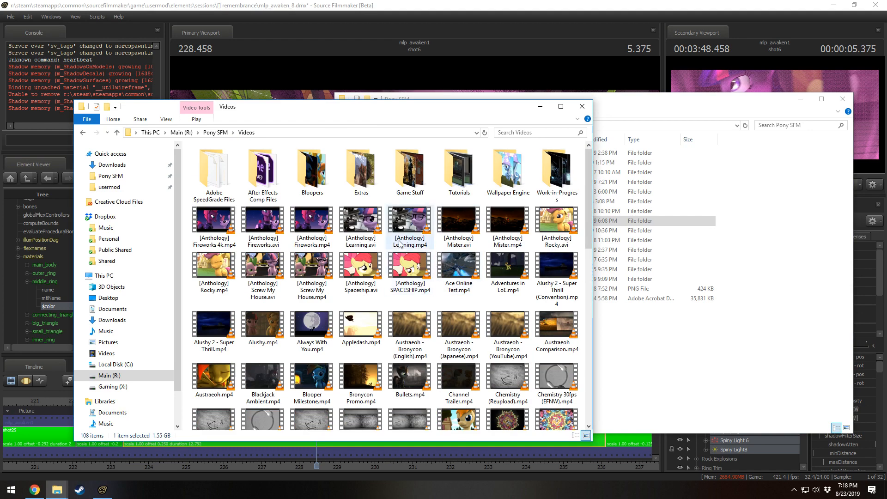
double_click(312, 226)
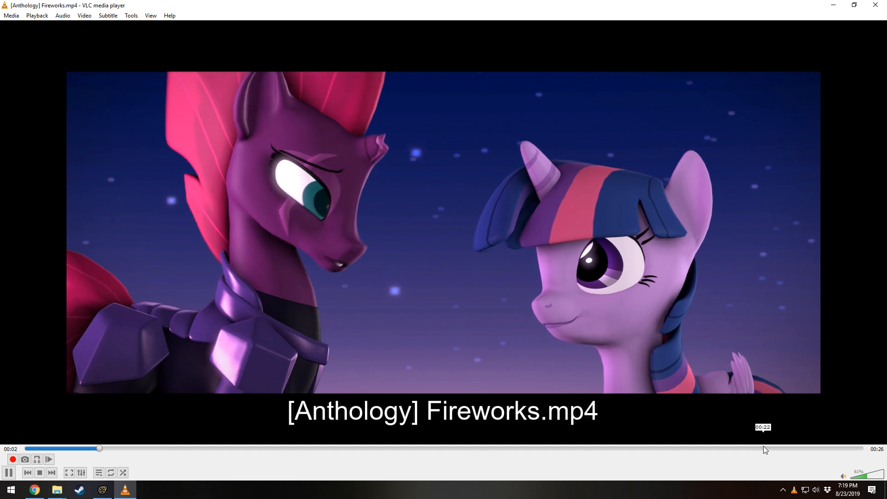
- Replay the character's close-up around 00:22 to 00:24, close the video and return to Source Filmmaker
left_click(763, 448)
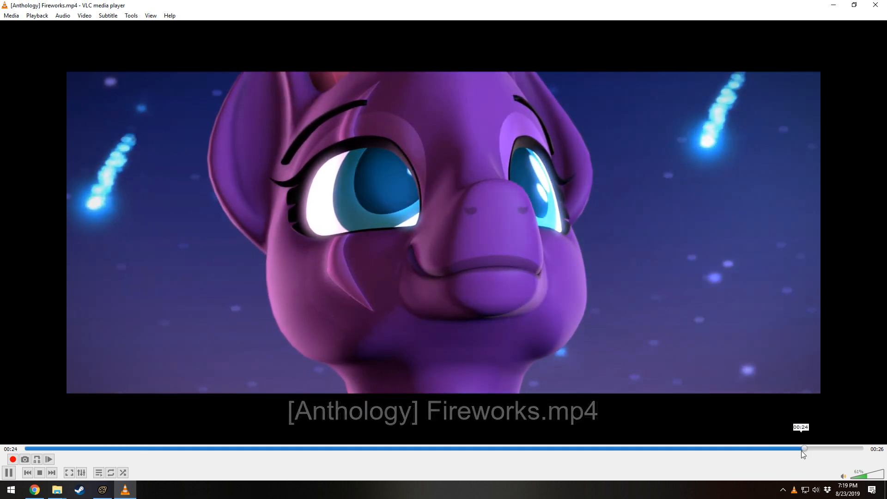
key("space")
left_click(770, 449)
key("space")
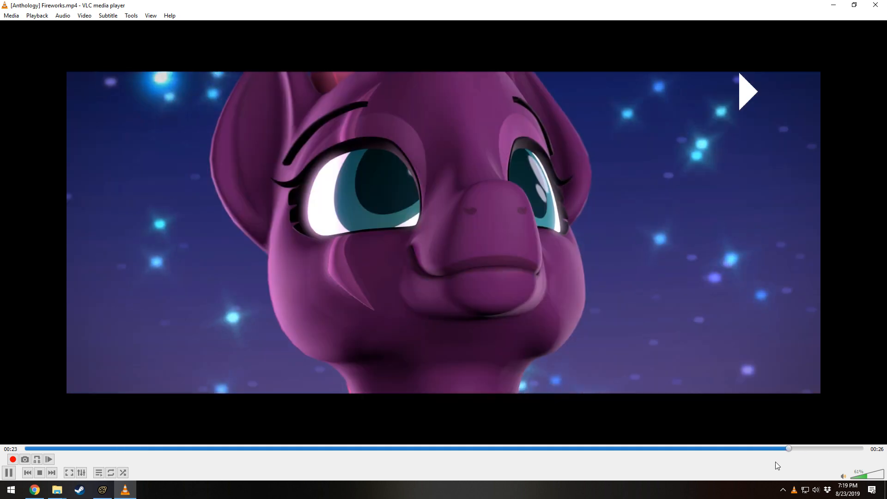
key("space")
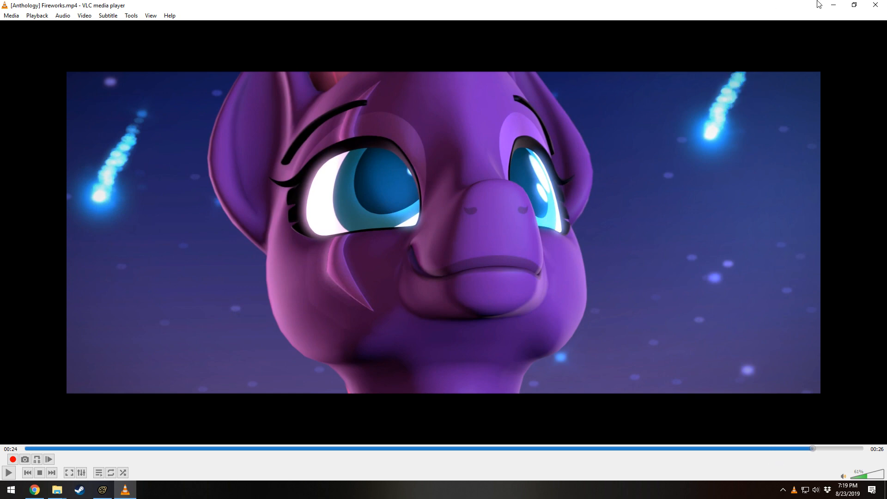
left_click(875, 5)
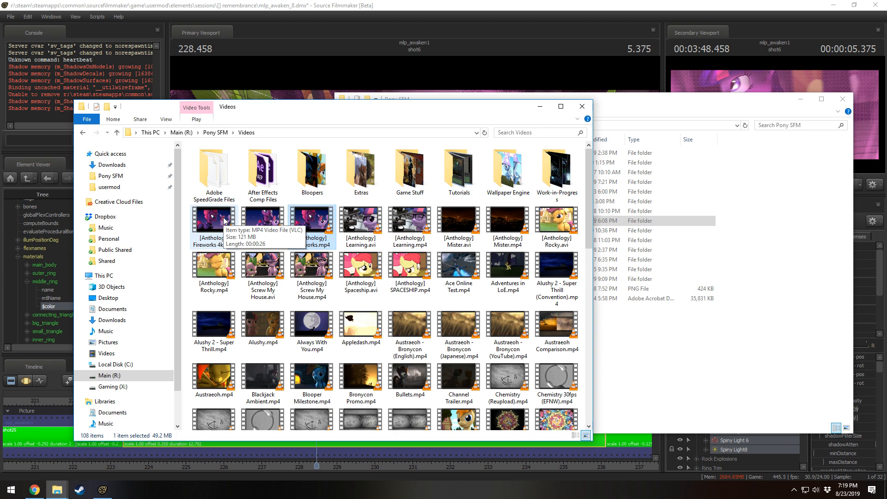
left_click(335, 4)
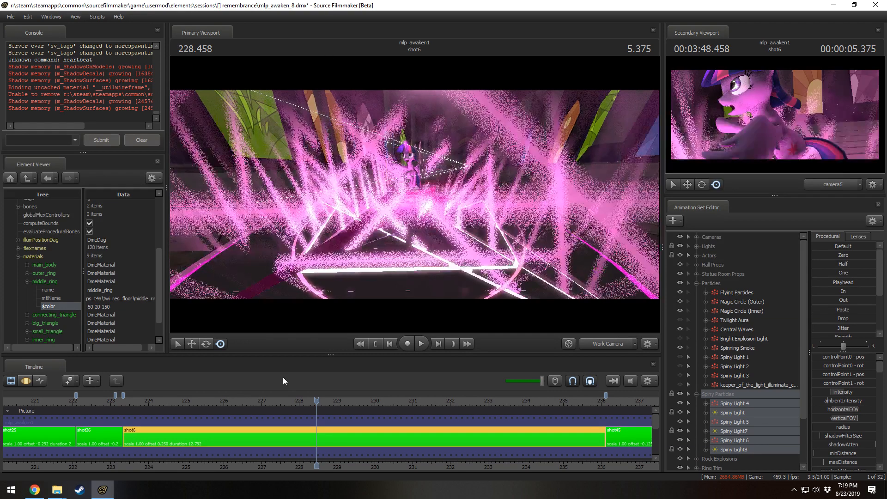
- Switch to the Pony SFM File Explorer window and open the usermod\materials\models\VN_mlp\common folder
mouse_move(57, 489)
left_click(214, 434)
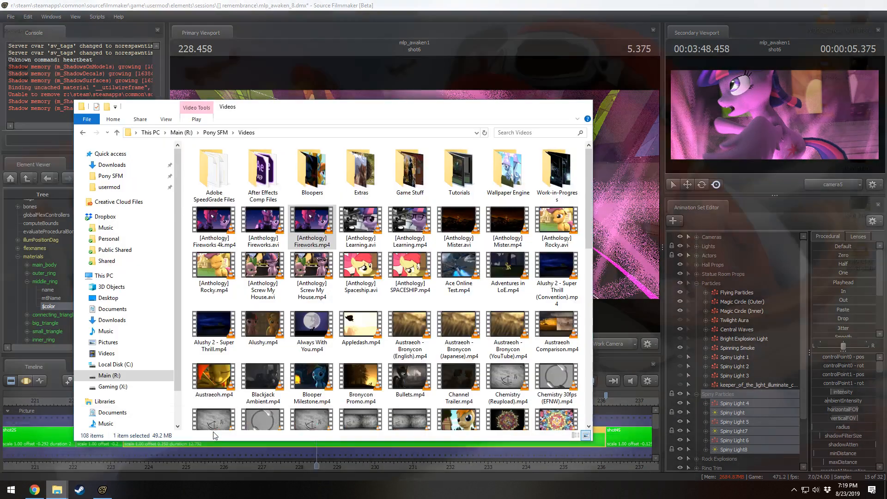
left_click(215, 443)
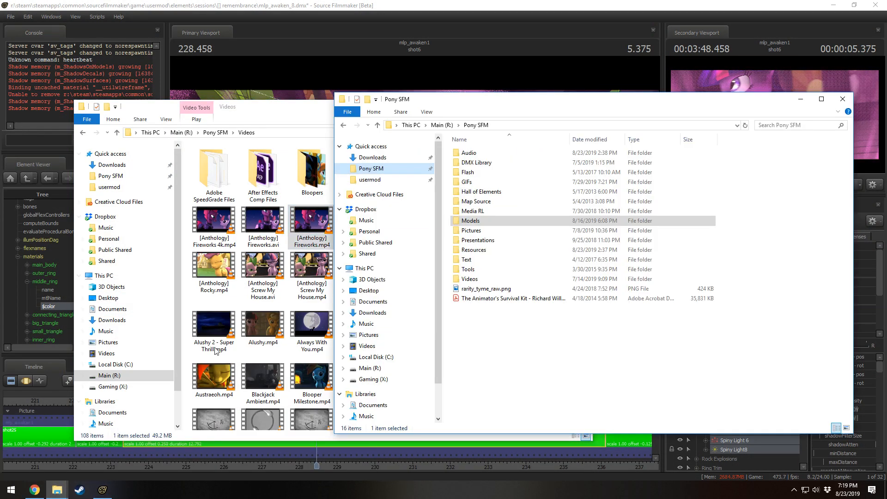
left_click(369, 180)
double_click(471, 210)
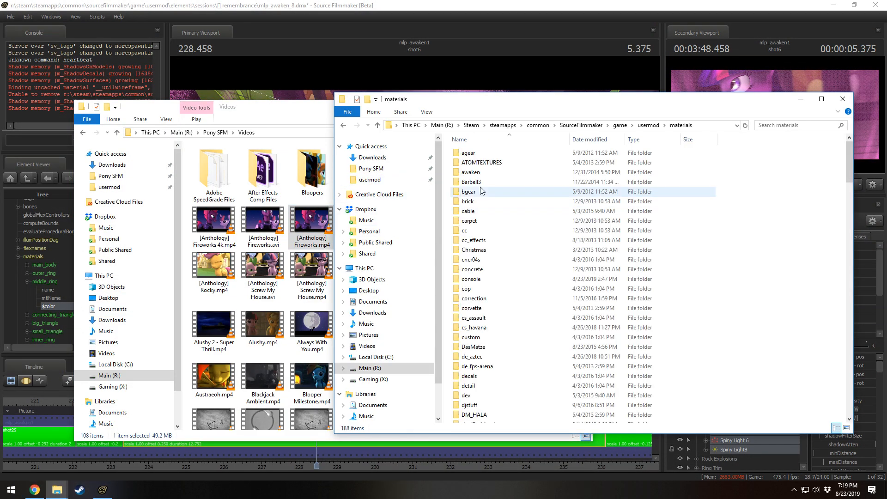
scroll(480, 190, "down", 15)
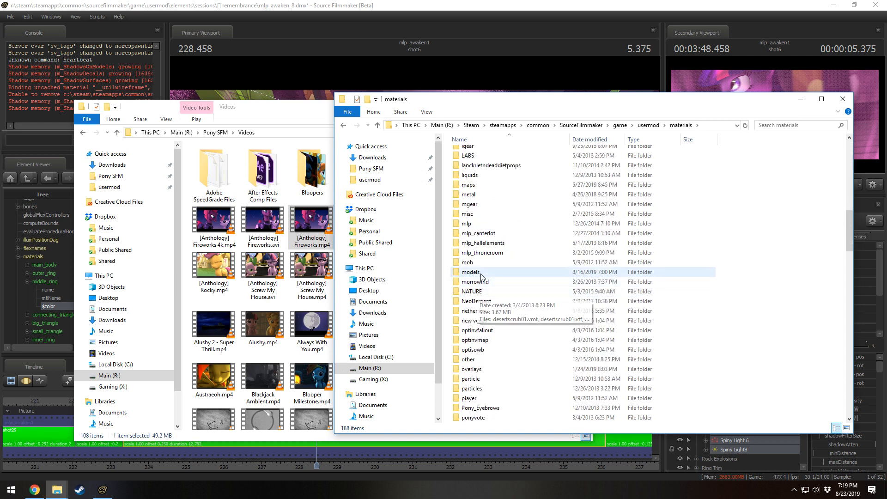
double_click(471, 271)
scroll(488, 344, "down", 20)
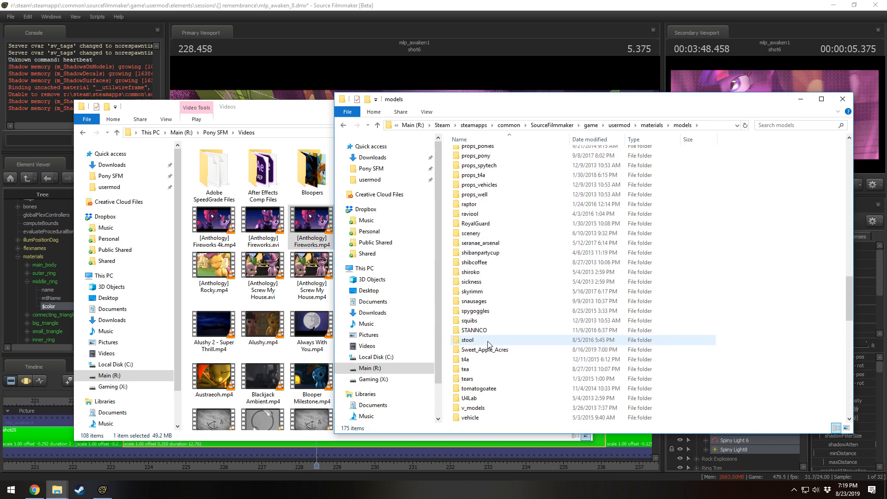
scroll(488, 345, "down", 3)
double_click(483, 349)
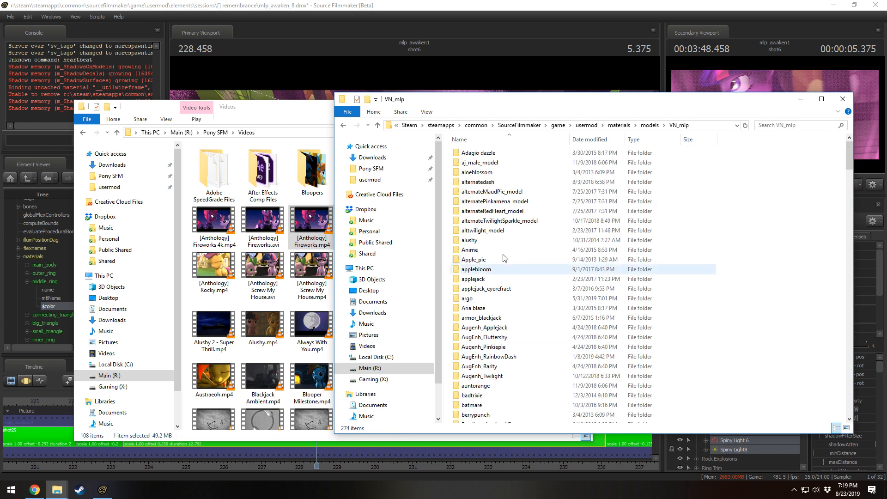
scroll(503, 258, "down", 13)
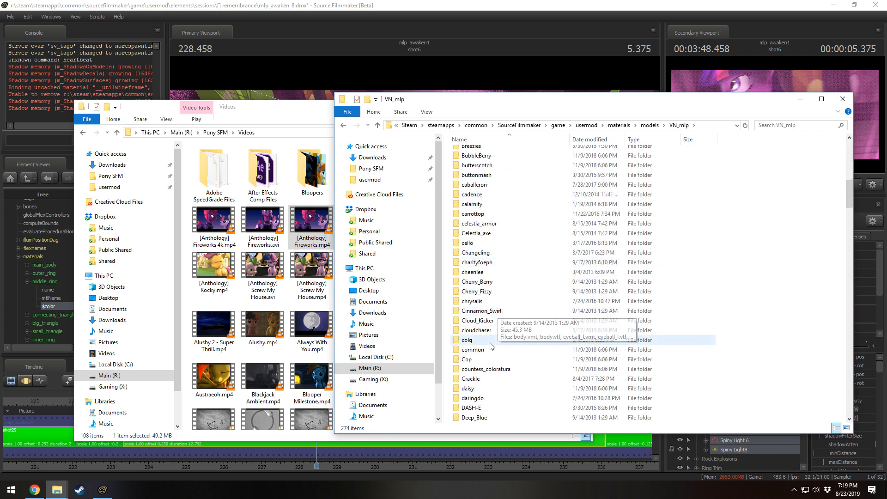
double_click(472, 351)
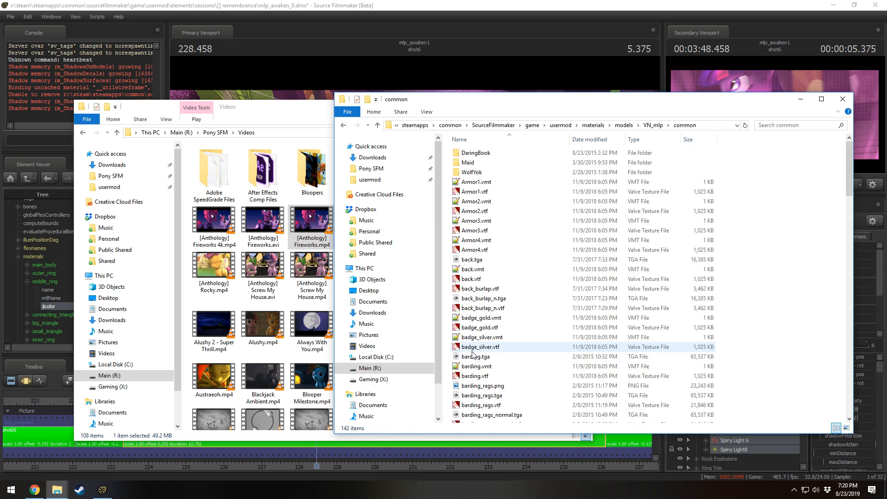
- Look through the VMT and VTF files in the common folder, down to the teeth textures
scroll(488, 330, "down", 9)
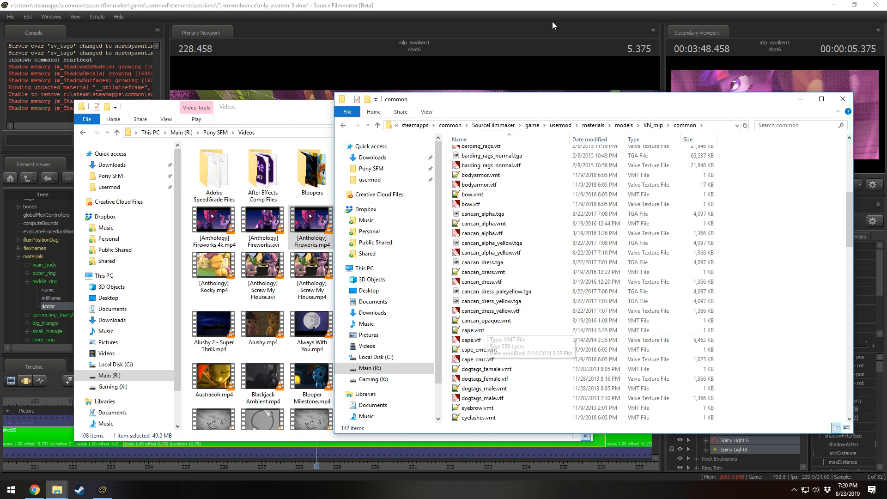
scroll(488, 341, "down", 2)
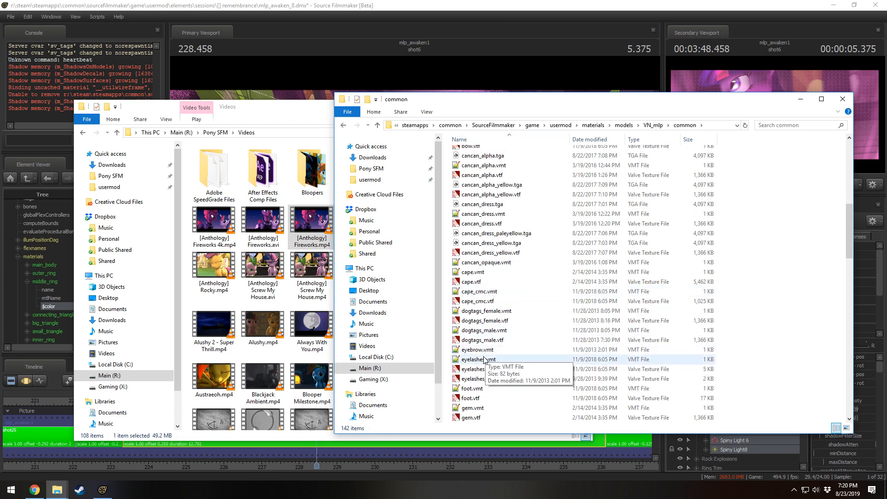
scroll(485, 354, "down", 2)
left_click(481, 312)
scroll(481, 323, "down", 20)
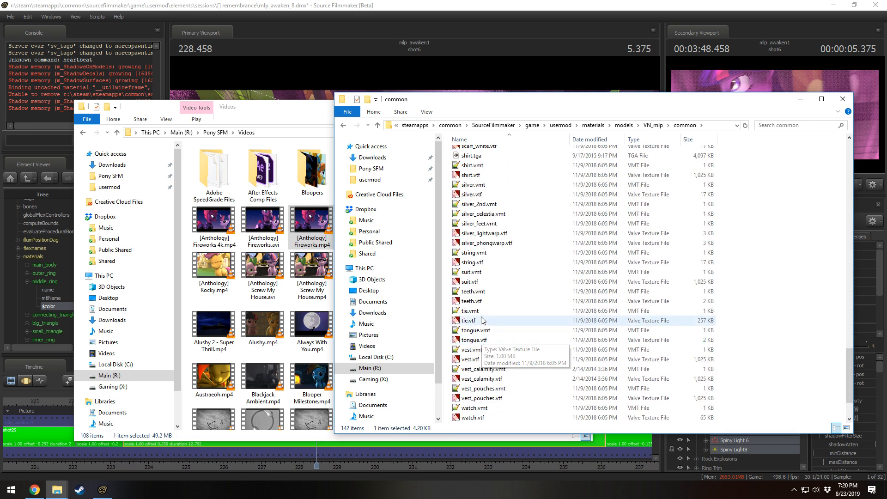
- Open teeth.vtf in VTFEdit to view the texture, close it and return to Source Filmmaker
left_click(482, 302)
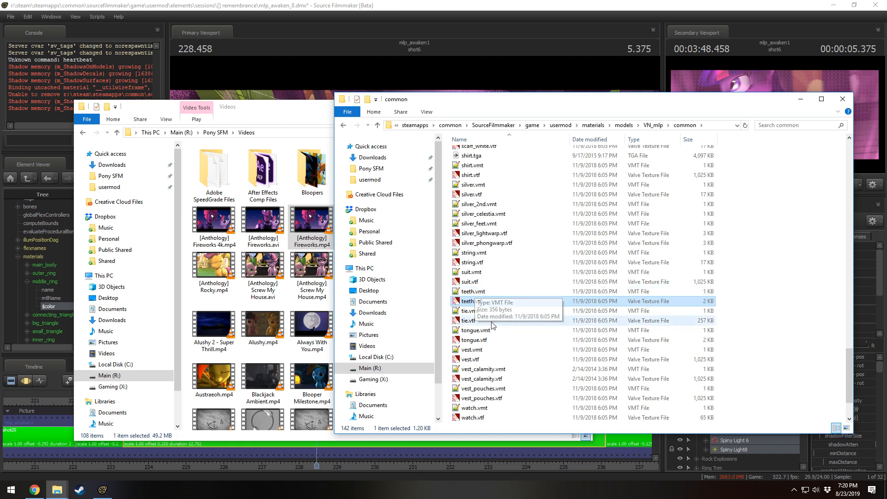
left_click(480, 301)
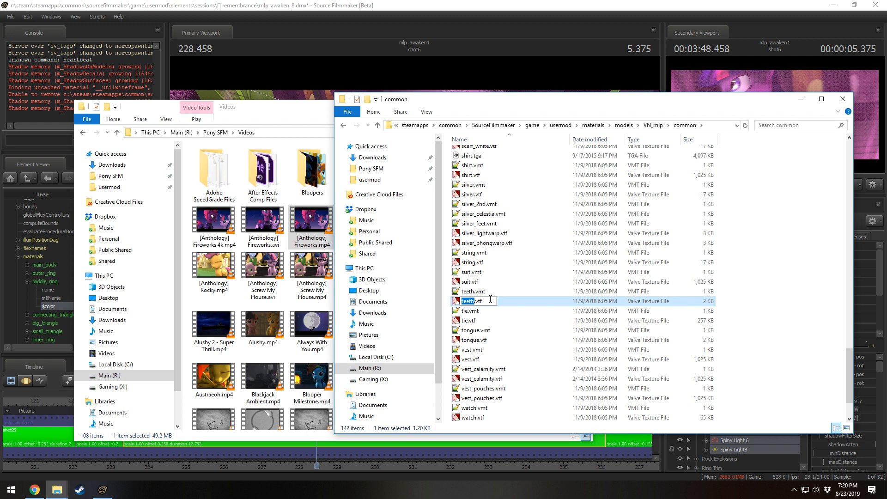
left_click(483, 309)
double_click(479, 304)
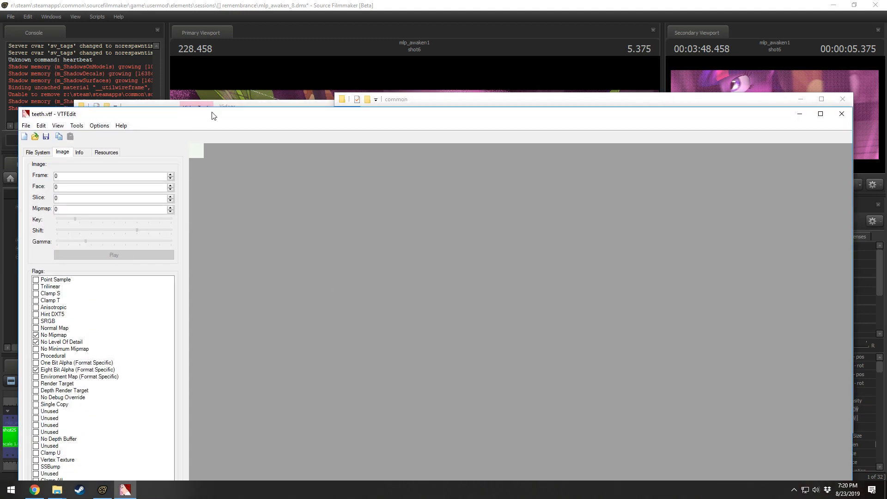
left_click_drag(211, 113, 155, 109)
left_click(784, 107)
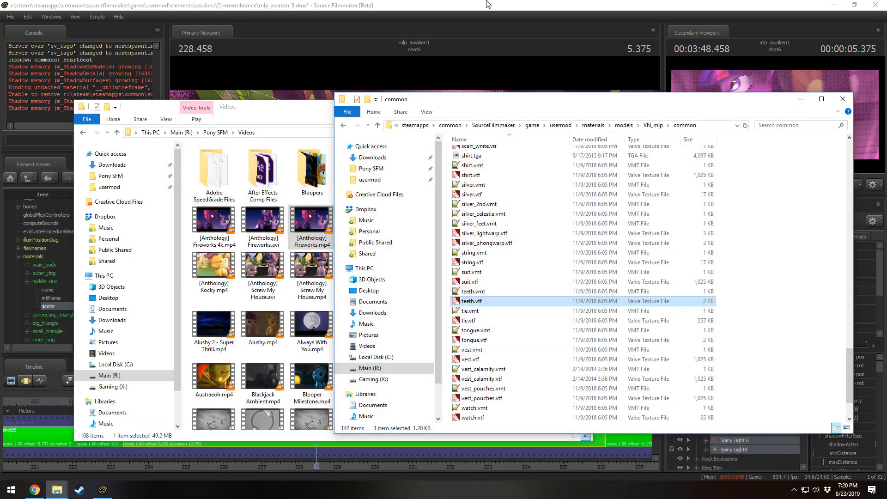
left_click(472, 4)
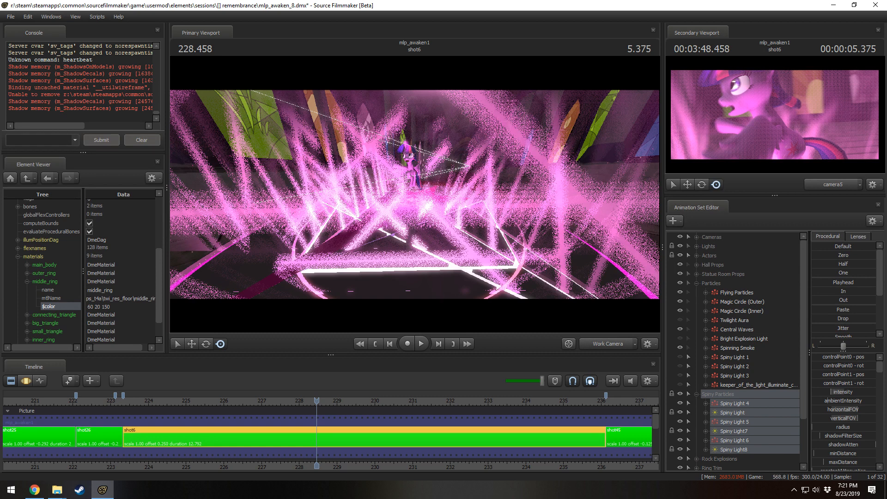
- Switch to Chrome, open YouTube and search for "argodaemon livestream"
left_click(34, 489)
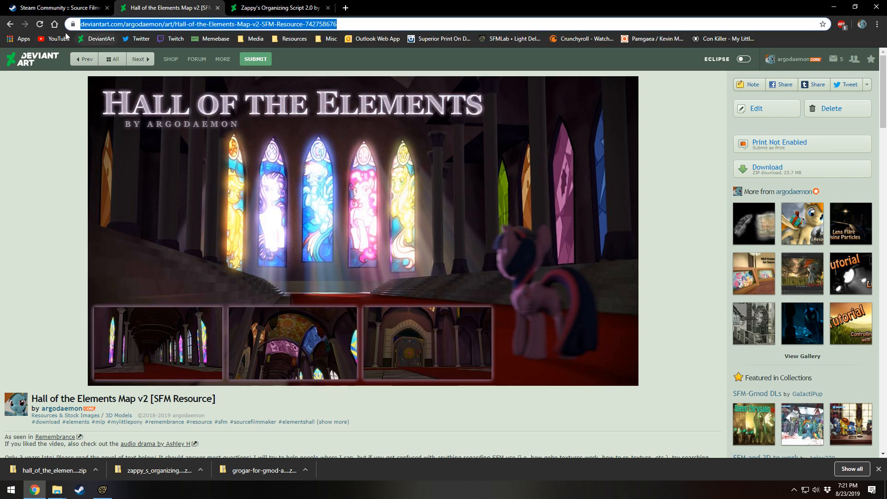
left_click(55, 38)
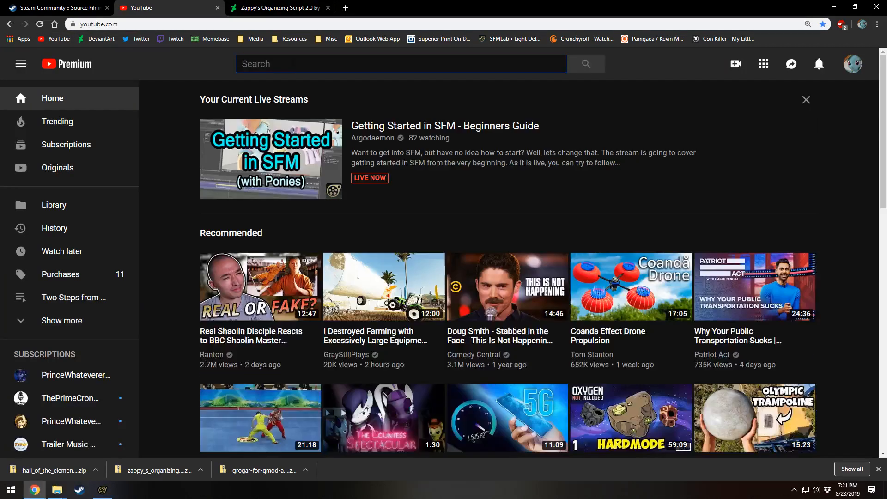
type("argod")
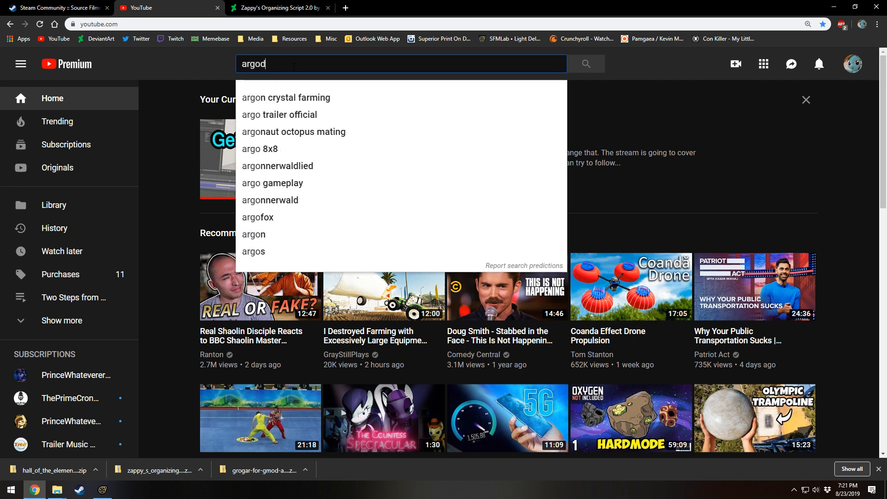
type("aemon livestream")
key("Return")
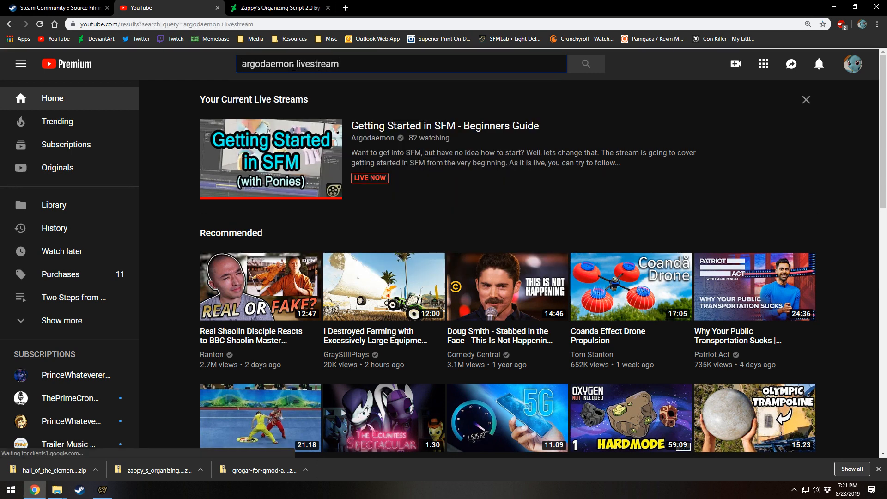
- Open the Argodaemon Livestreams channel and look over its SFM and Non-SFM Livestreams sections
left_click(369, 144)
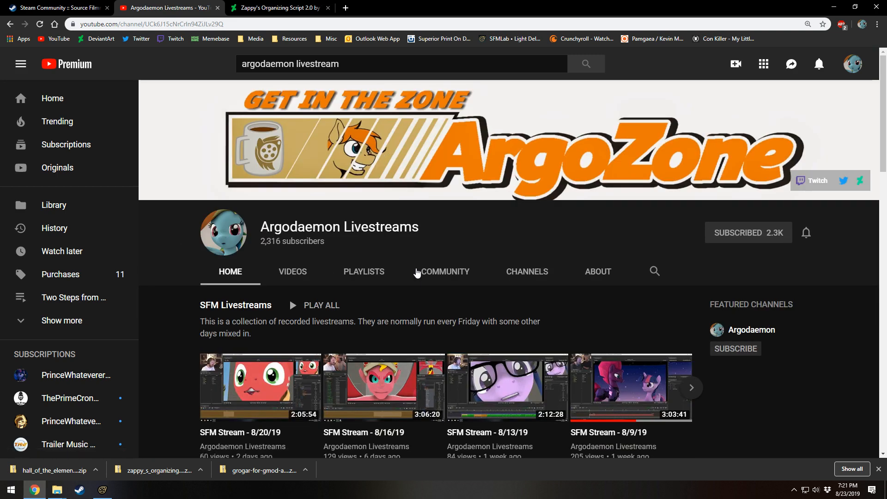
scroll(438, 277, "down", 2)
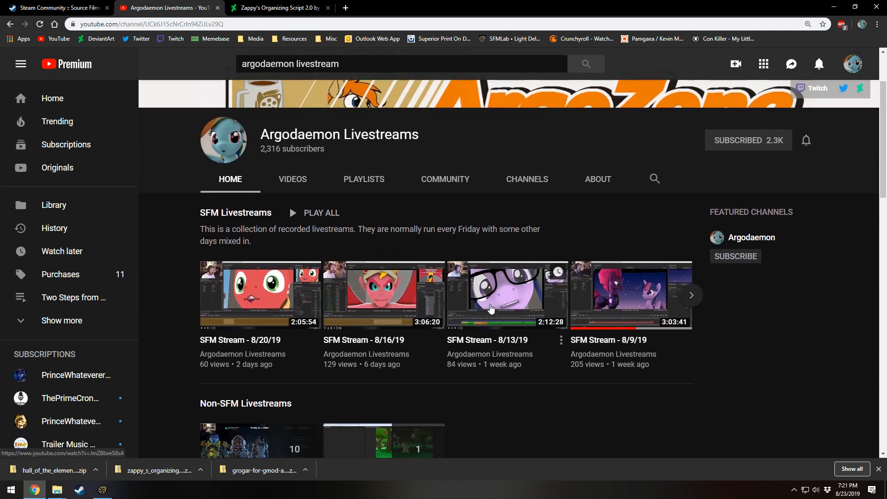
scroll(607, 420, "down", 2)
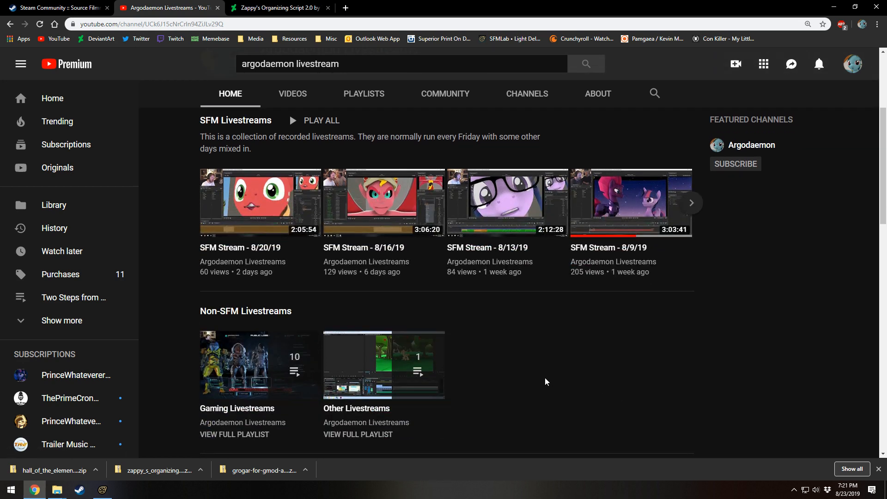
scroll(545, 381, "down", 2)
scroll(547, 380, "up", 3)
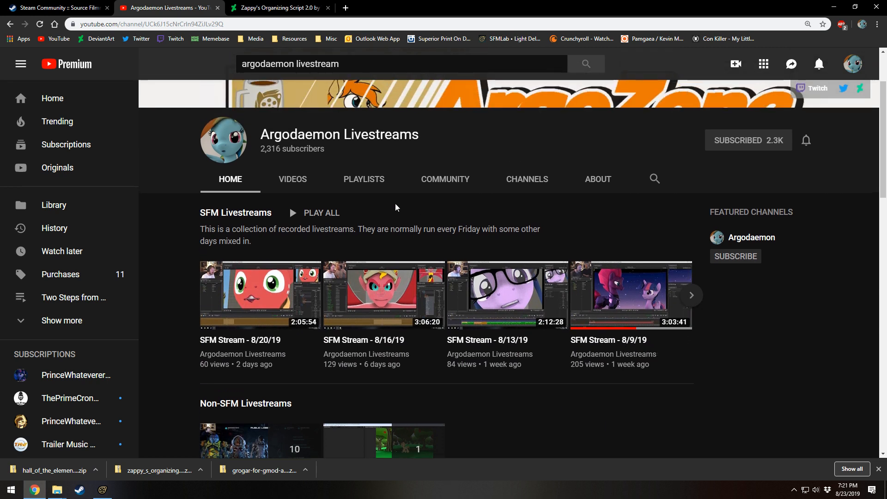
- Open the channel's list of uploaded videos and browse down to the older SFM Stream recordings
left_click(292, 179)
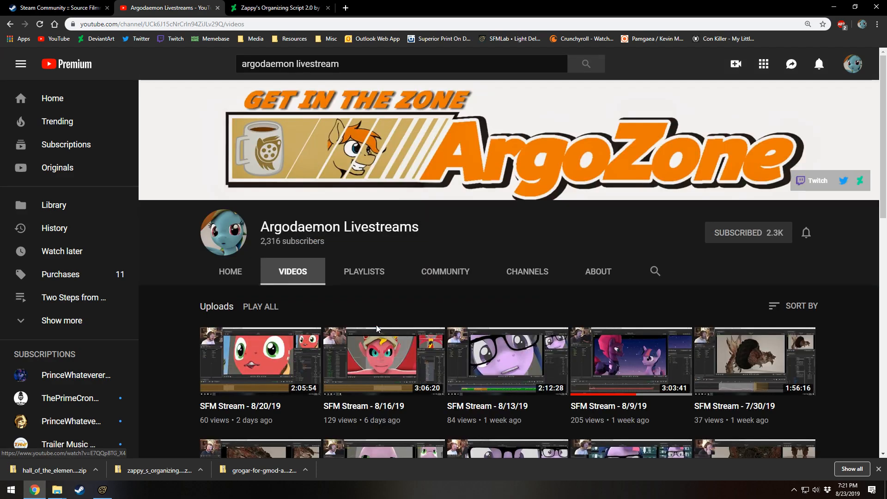
scroll(377, 329, "down", 12)
scroll(332, 380, "down", 8)
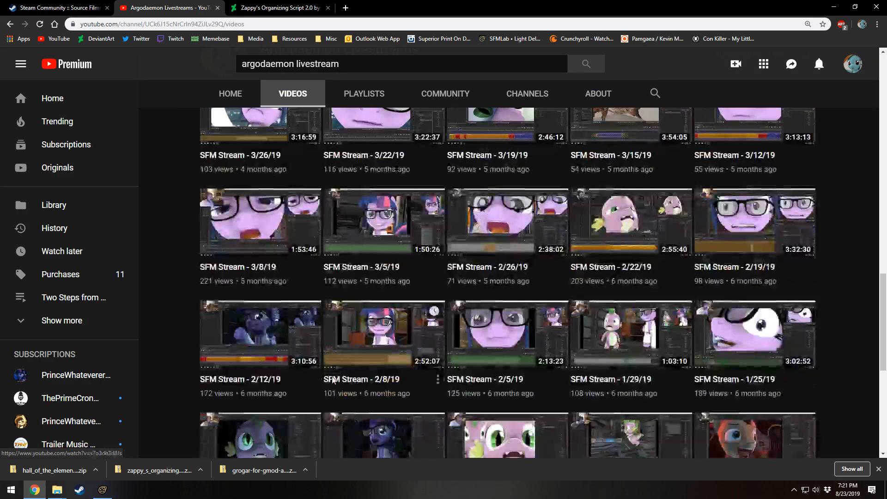
- Browse the channel's uploaded videos down to the oldest SFM Stream recordings from 2014
scroll(332, 380, "down", 20)
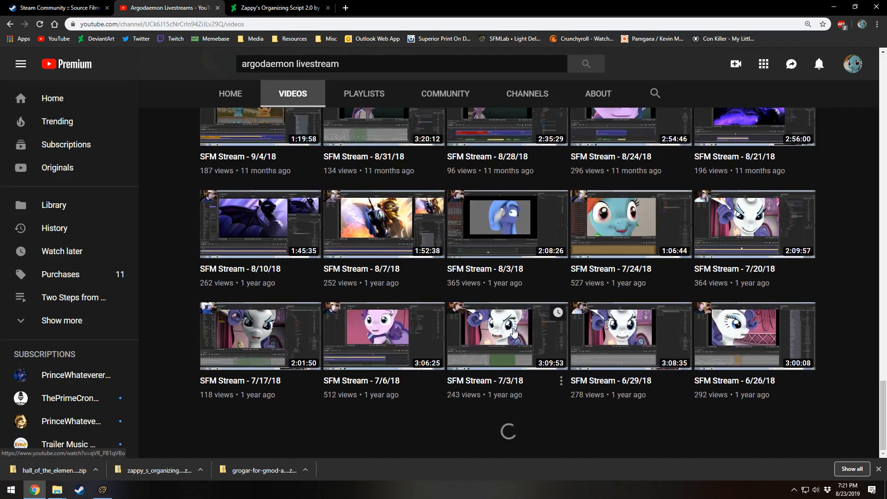
scroll(513, 332, "down", 20)
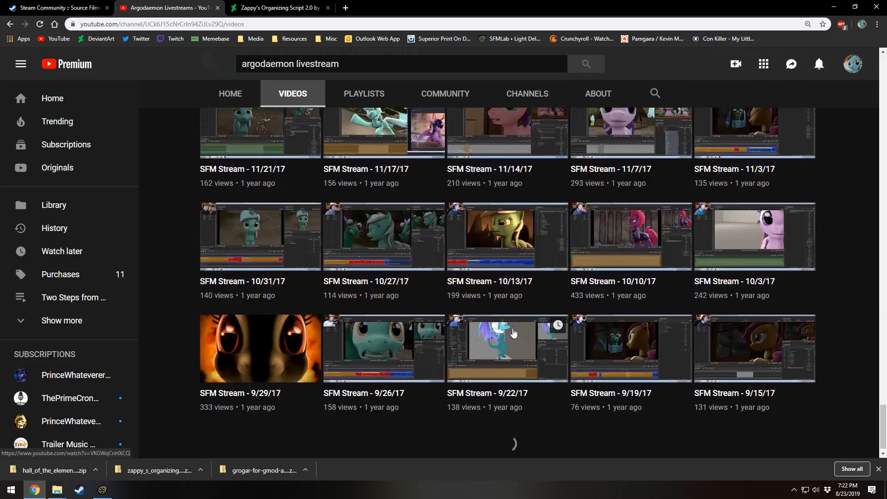
scroll(513, 332, "down", 20)
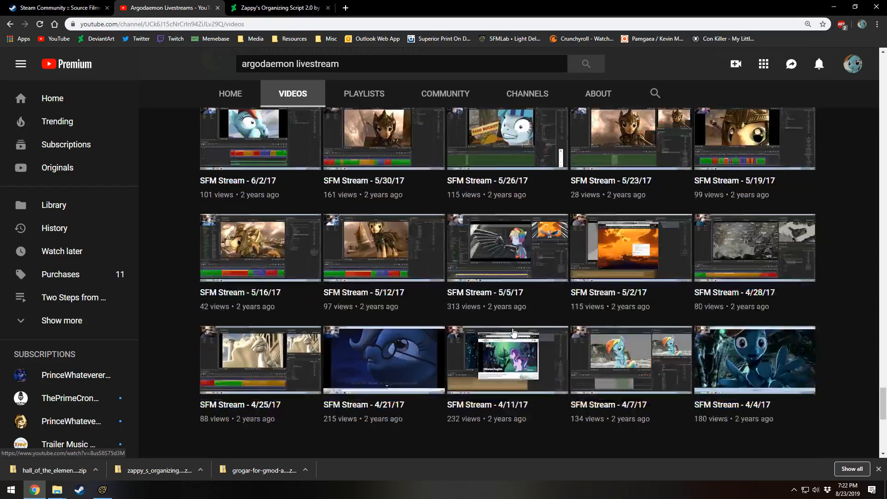
scroll(513, 331, "down", 8)
scroll(513, 332, "down", 20)
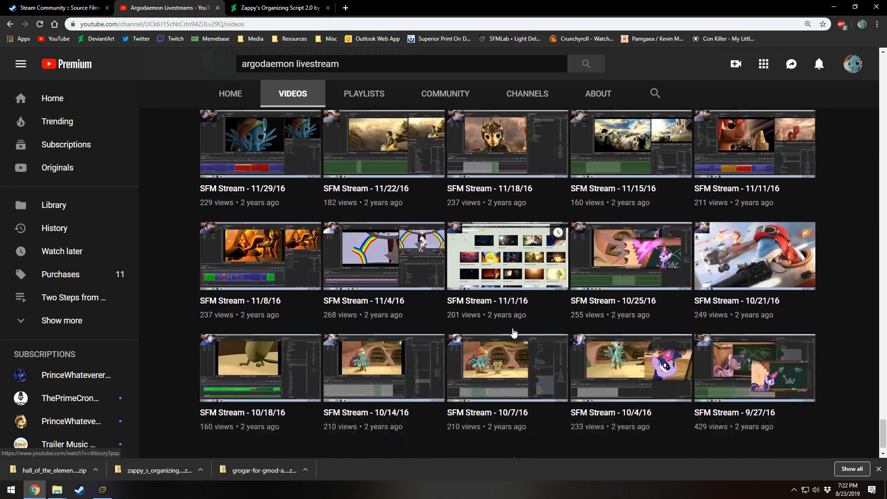
scroll(513, 331, "down", 20)
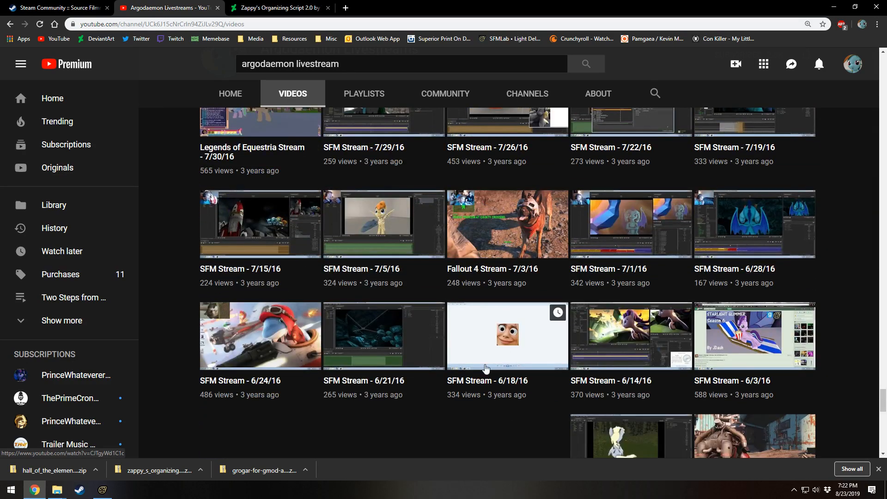
scroll(426, 436, "down", 20)
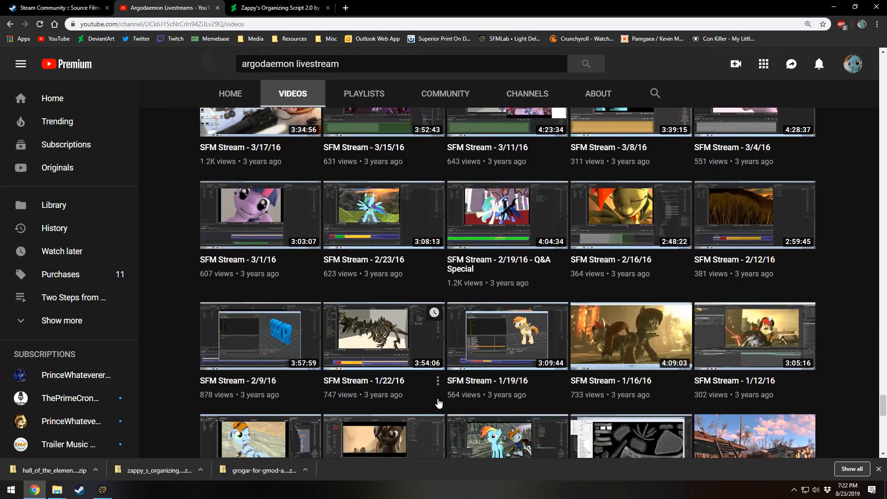
scroll(439, 404, "down", 10)
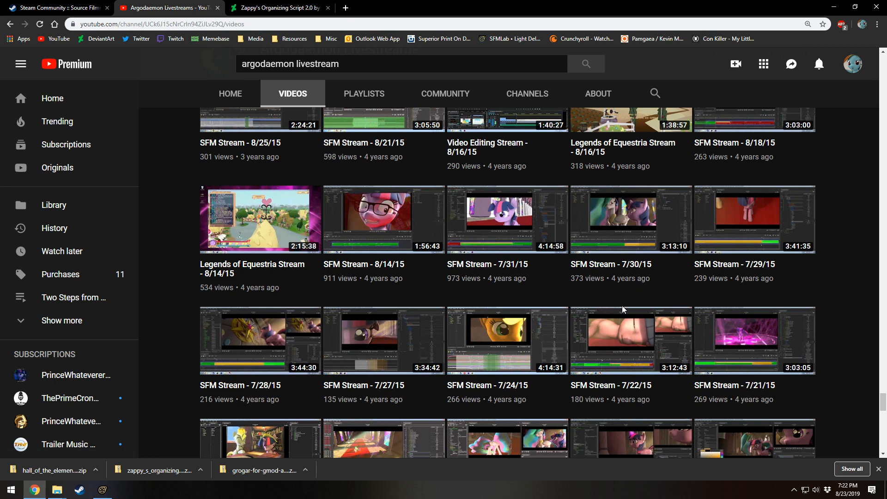
scroll(625, 306, "down", 15)
scroll(633, 307, "down", 18)
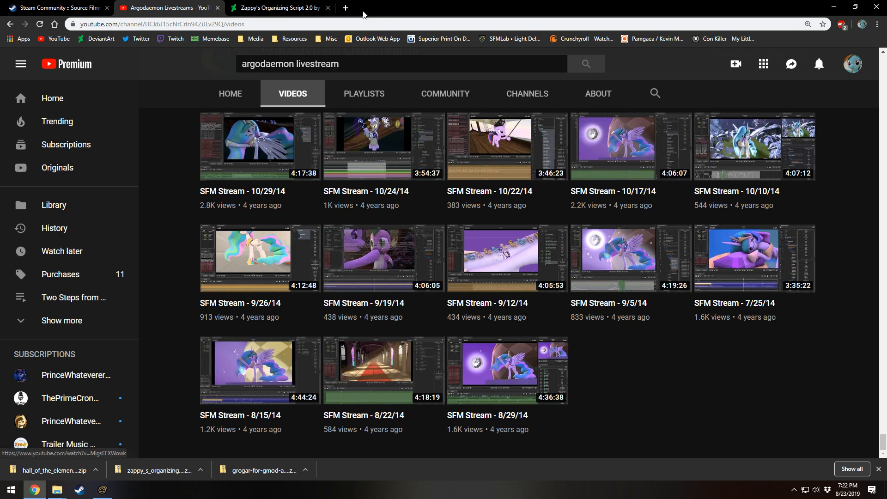
scroll(238, 309, "up", 2)
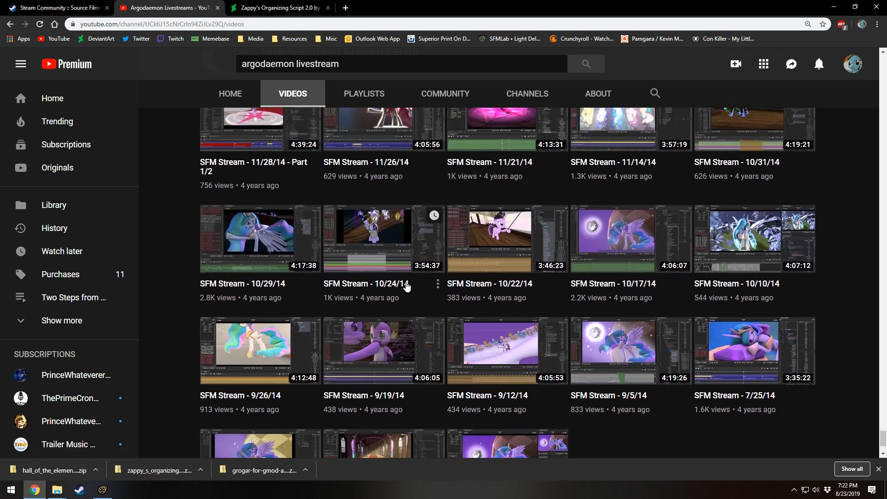
- Switch back to Source Filmmaker and turn off lighting in the primary viewport
left_click(835, 7)
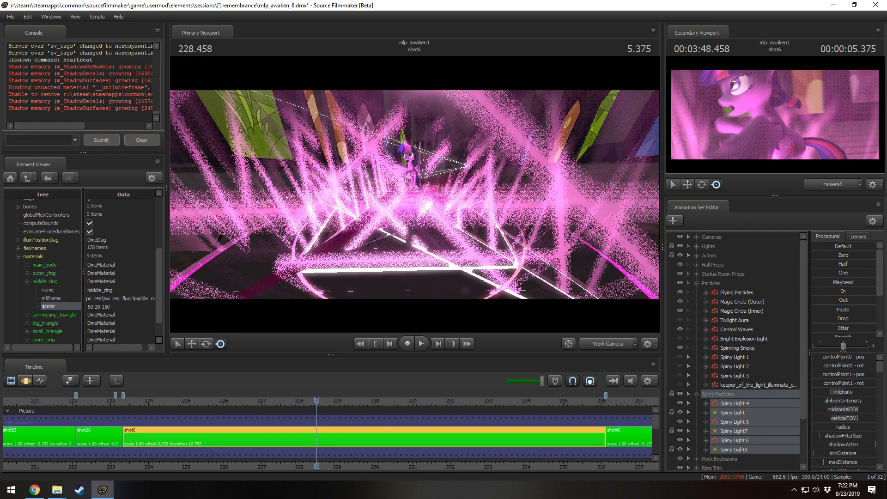
left_click(696, 282)
right_click(603, 203)
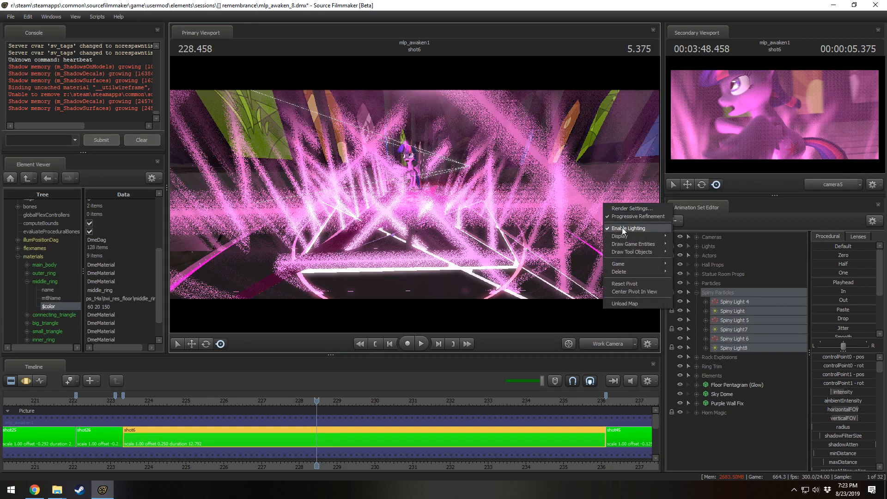
left_click(622, 229)
mouse_move(423, 192)
left_mouse_down()
mouse_move(409, 189)
mouse_move(414, 194)
left_mouse_up()
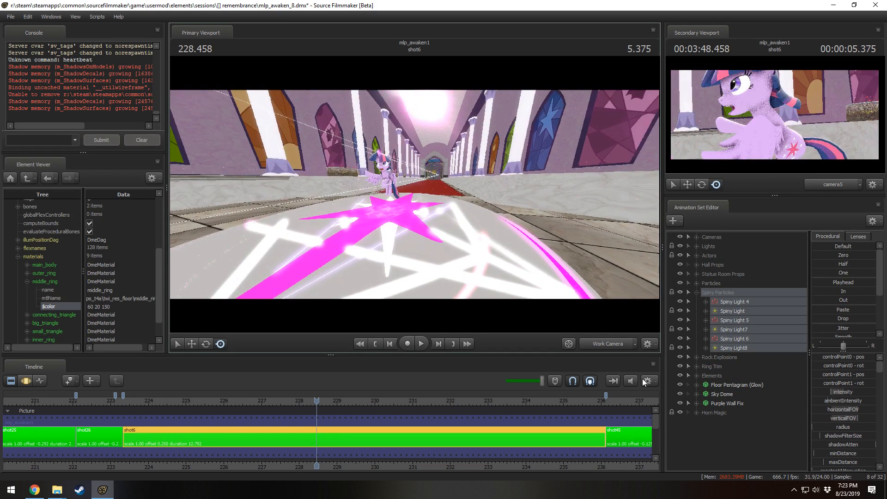
left_click_drag(430, 251, 415, 236)
key("w")
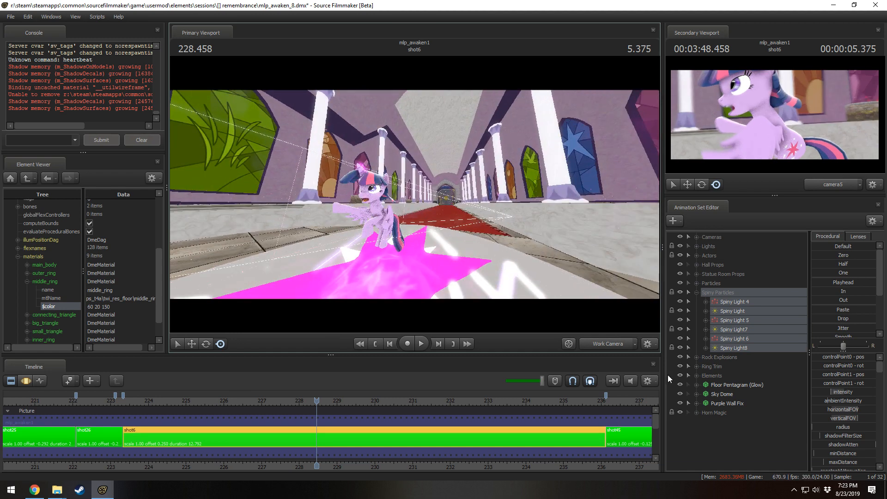
- Create an animation set for a new model, filtering the model files for "applejack" and loading vn_applejack.mdl
left_click(695, 291)
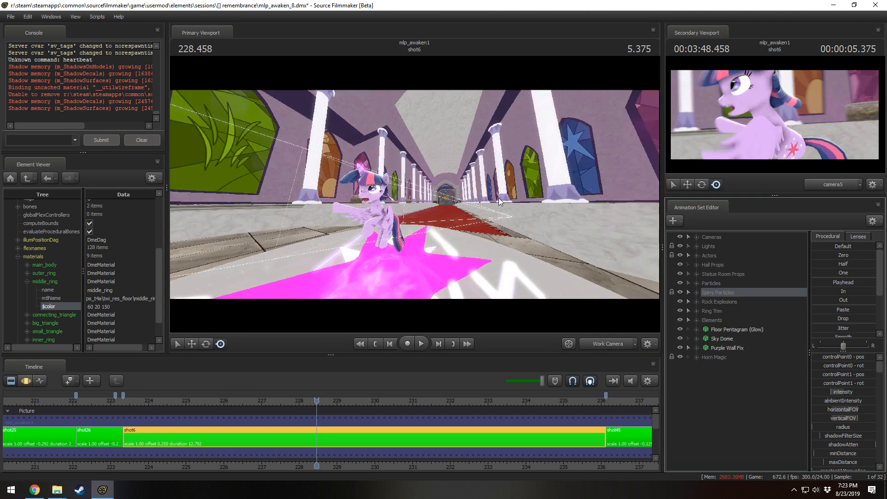
key("w")
left_click_drag(498, 197, 625, 314)
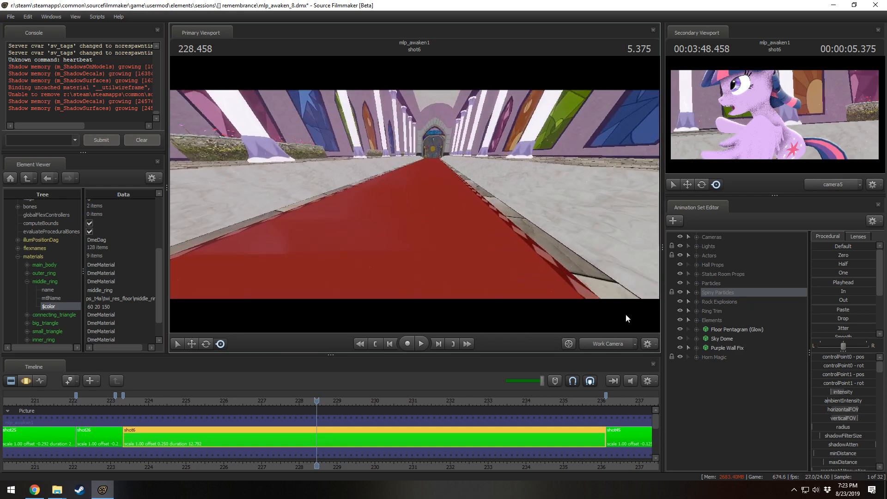
right_click(726, 387)
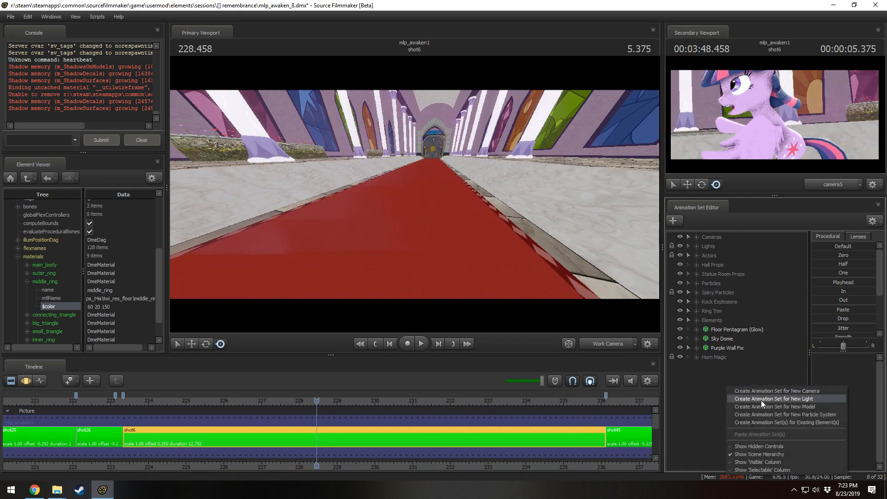
left_click(766, 406)
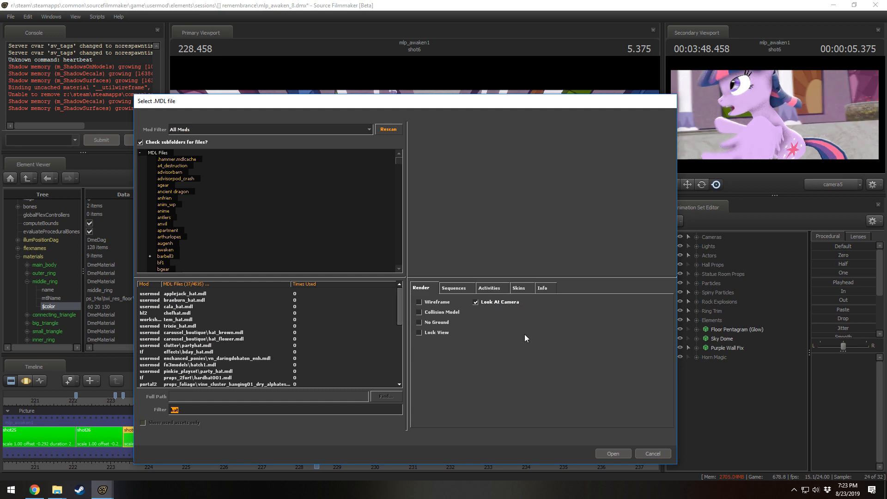
type("r")
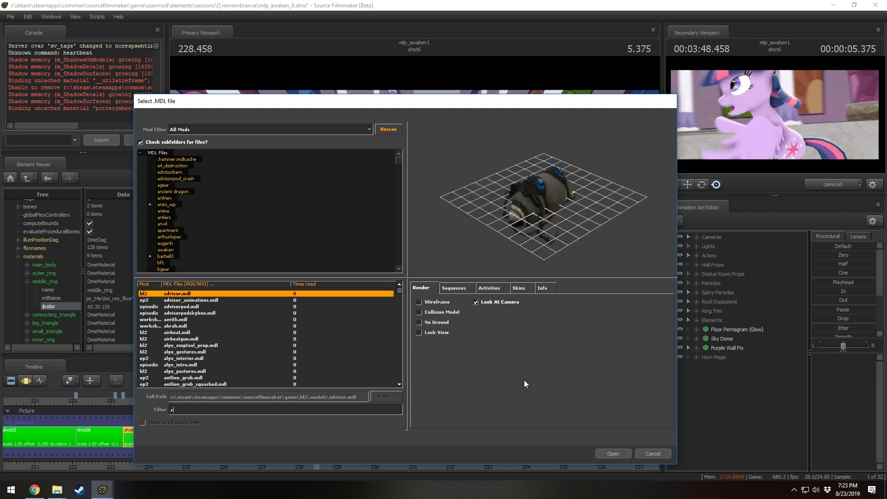
key("BackSpace")
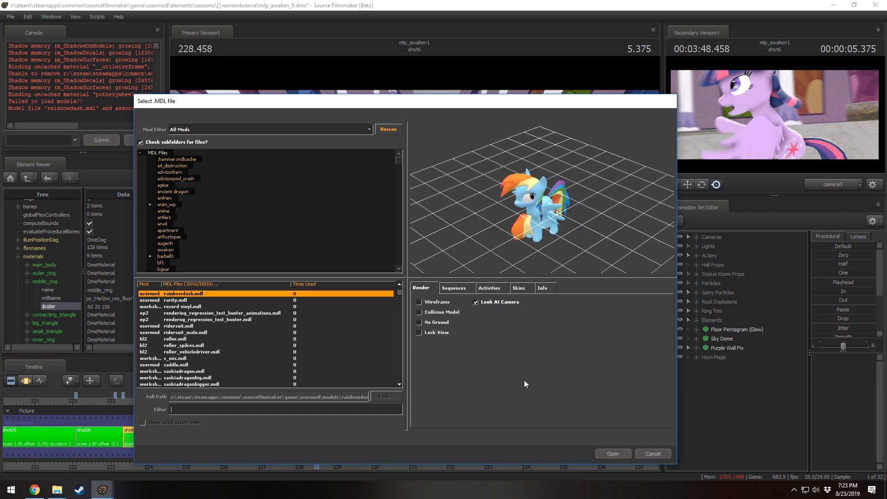
type("apple")
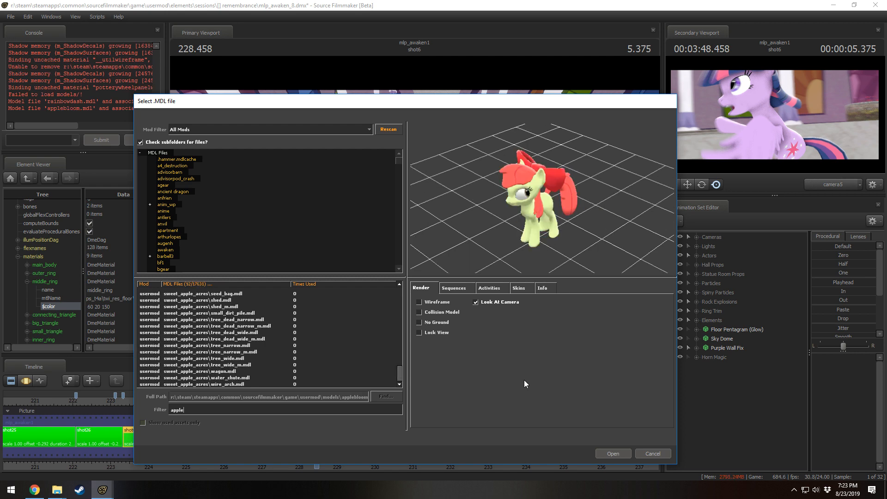
type("jack")
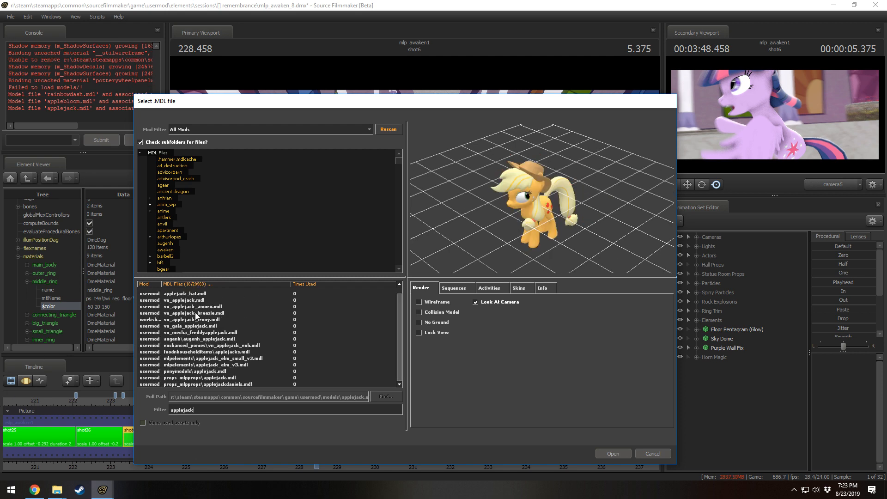
left_click(197, 300)
left_click(614, 452)
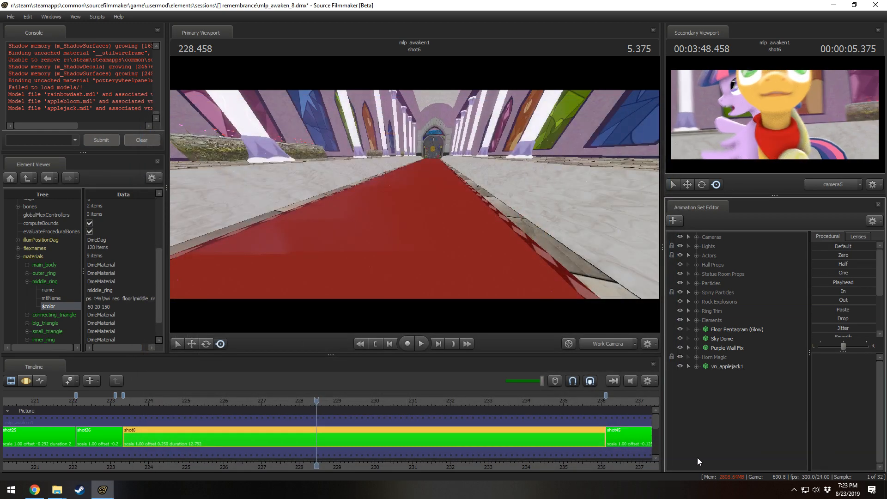
- In the Motion Editor, select vn_applejack1's entire time range and move the model away from Twilight onto the red carpet
left_click(728, 366)
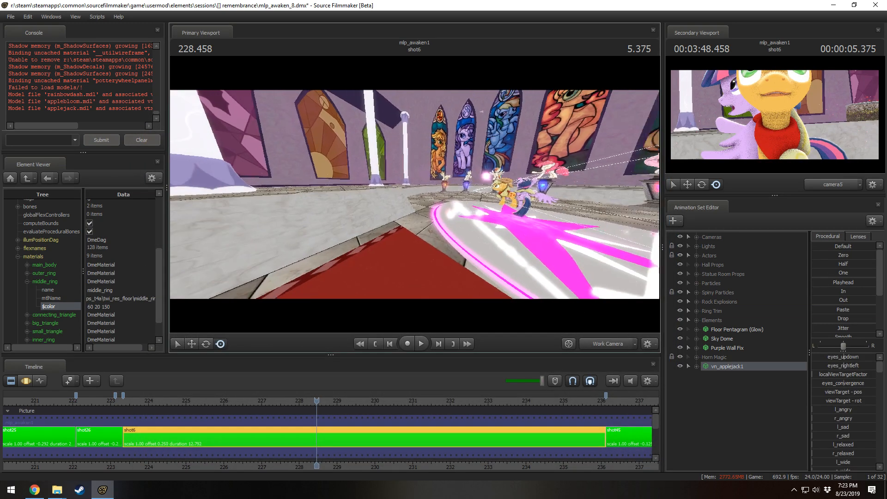
key("F3")
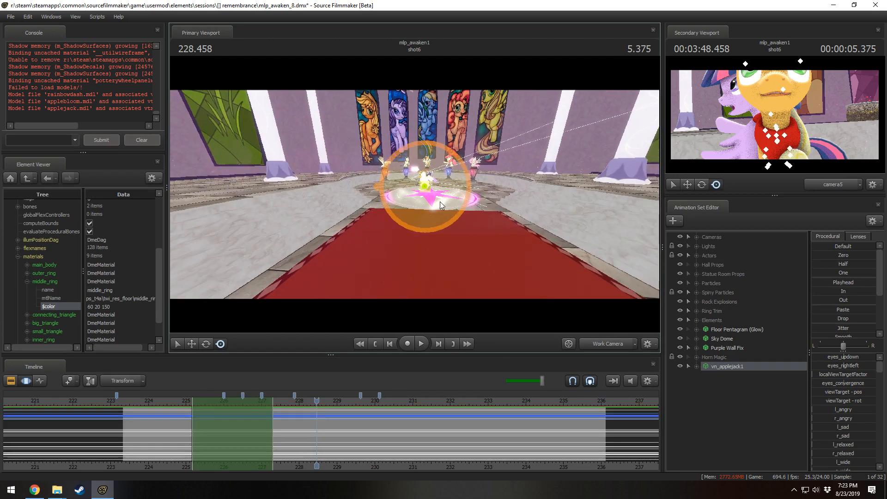
left_click(318, 441)
key("ctrl+a")
left_click_drag(424, 186, 424, 257)
left_click_drag(370, 219, 617, 242)
key("w")
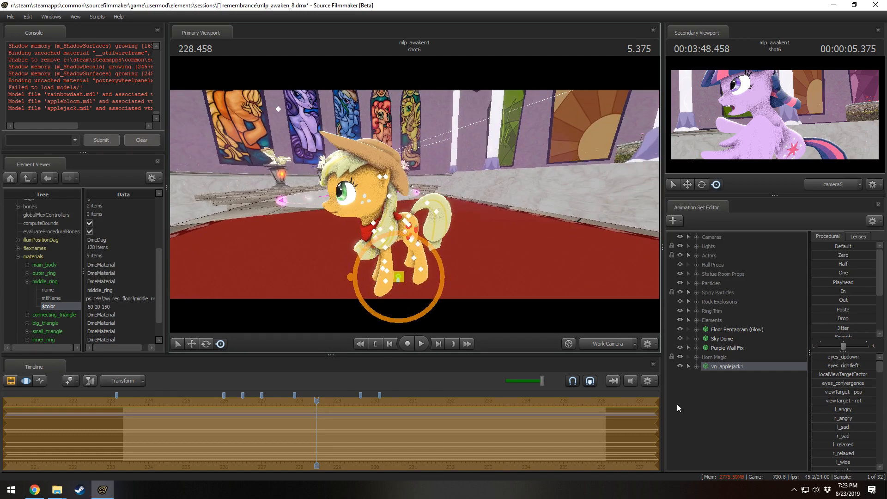
- Apply the rig script vnpony_ikoverhaul_earthpony.py from the usermod folder to vn_applejack1
left_click(698, 366)
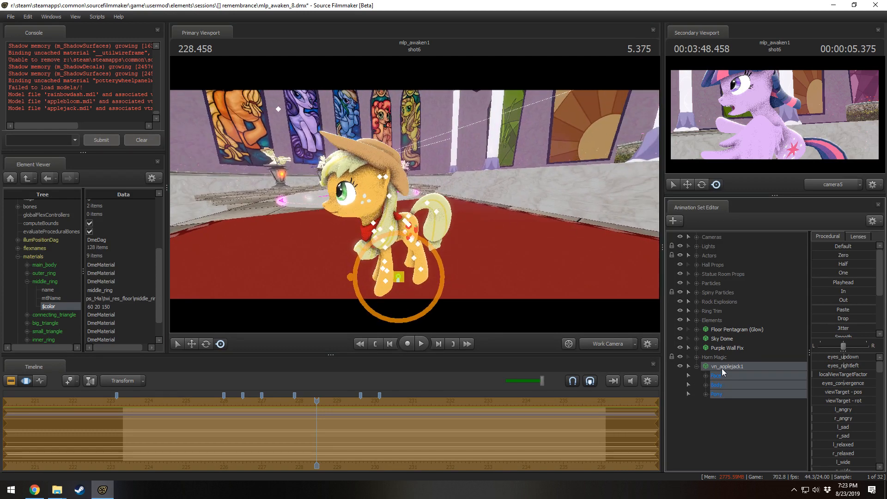
right_click(721, 367)
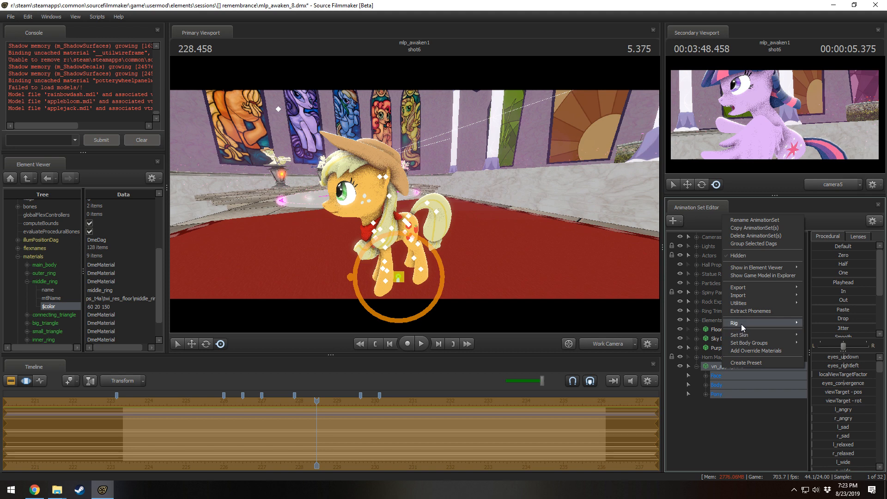
mouse_move(740, 323)
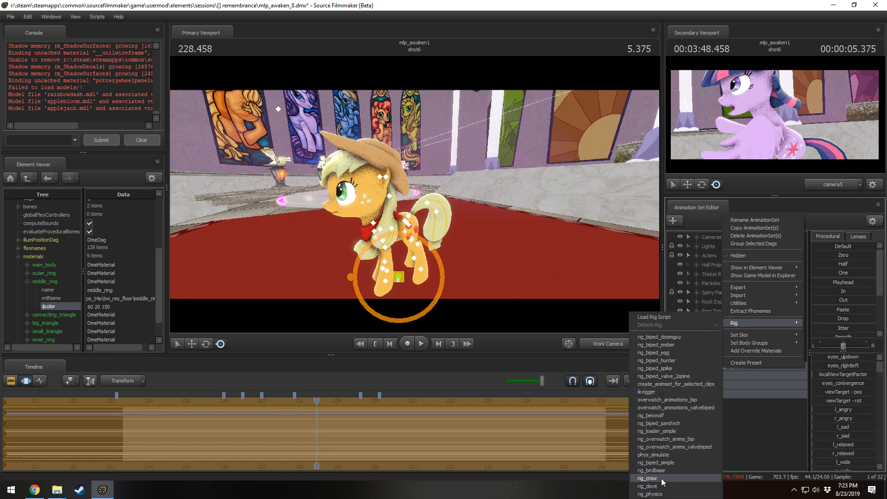
left_click(657, 319)
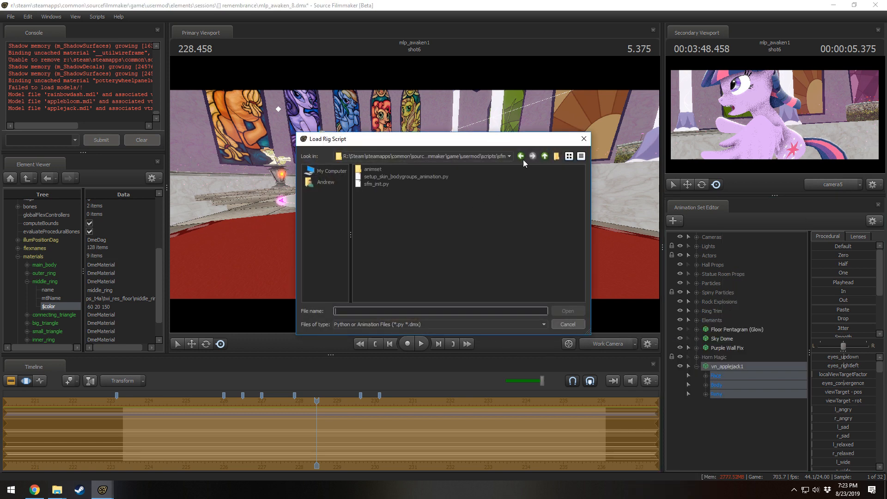
left_click(543, 156)
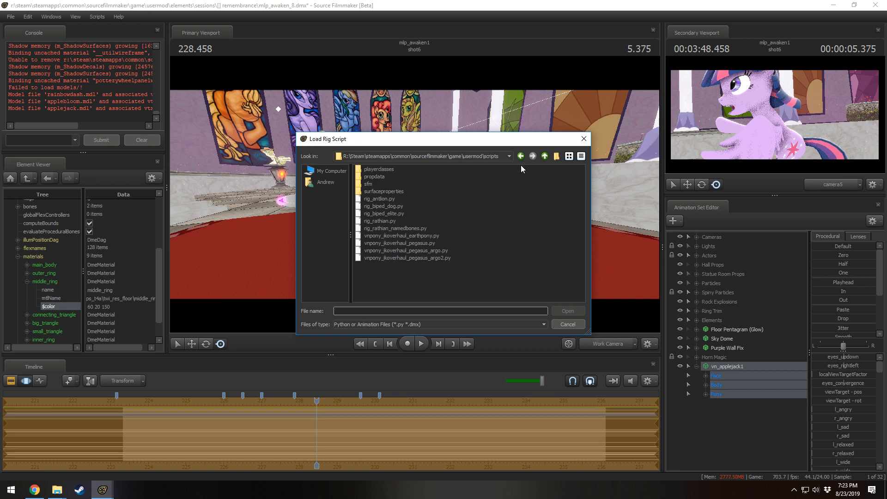
left_click(542, 158)
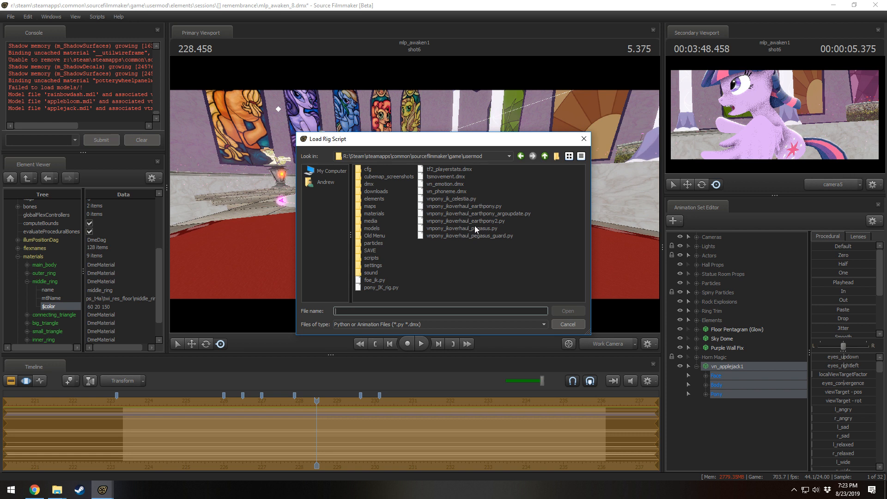
left_click(489, 206)
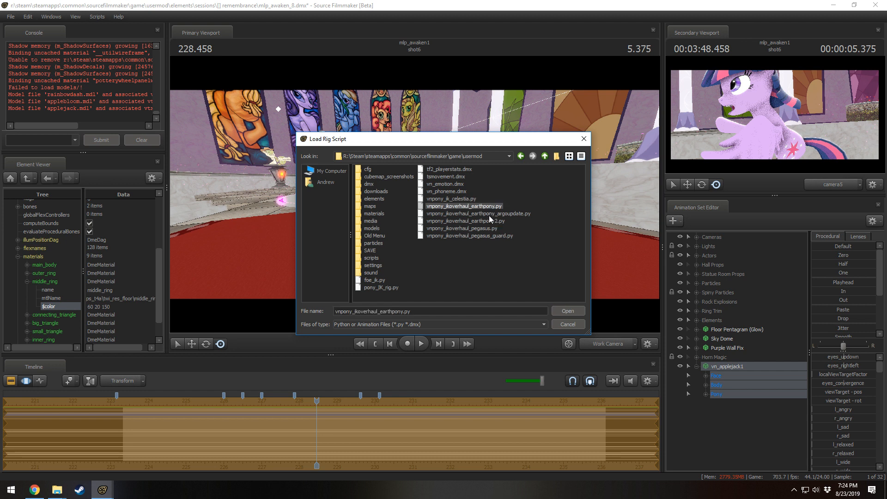
left_click(561, 312)
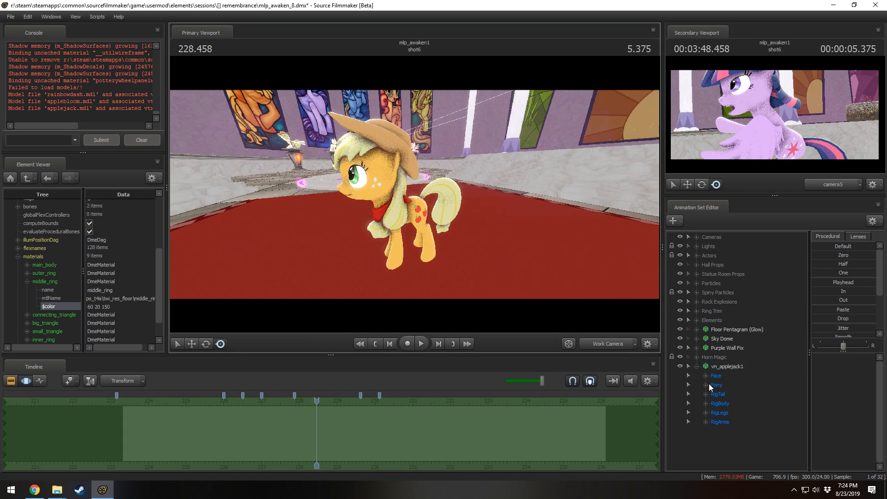
- Select the rigged vn_applejack1 and examine its rig control points on the body in the primary viewport
left_click(718, 369)
left_click_drag(496, 281, 653, 270, "alt")
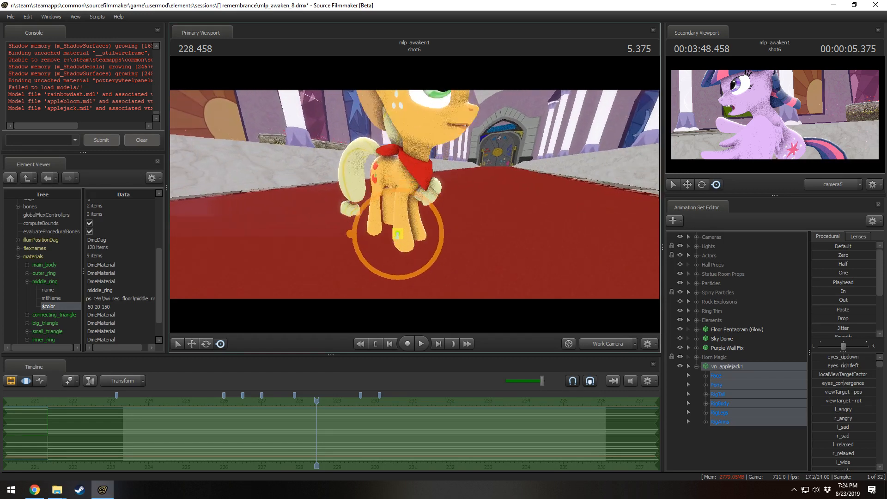
mouse_move(414, 195)
left_mouse_down()
mouse_move(402, 192)
mouse_move(414, 194)
left_mouse_up()
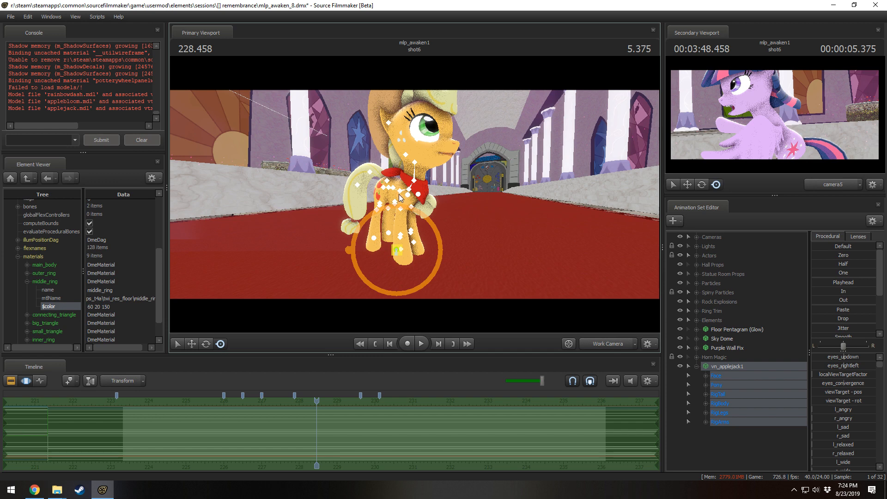
- Select rig_pelvis in vn_applejack1's RigBody group and rotate it so the front legs bend under the IK rig
left_click_drag(486, 115, 524, 117)
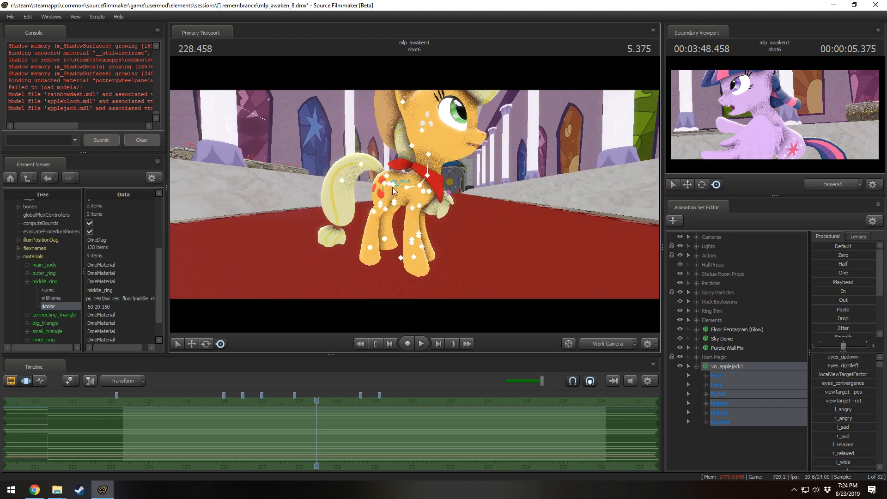
left_click(705, 403)
left_click(739, 420)
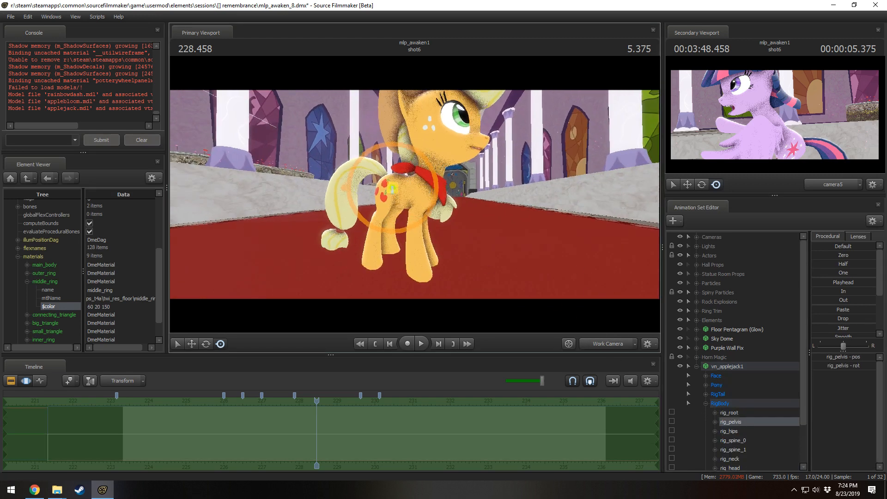
left_click_drag(392, 158, 398, 164)
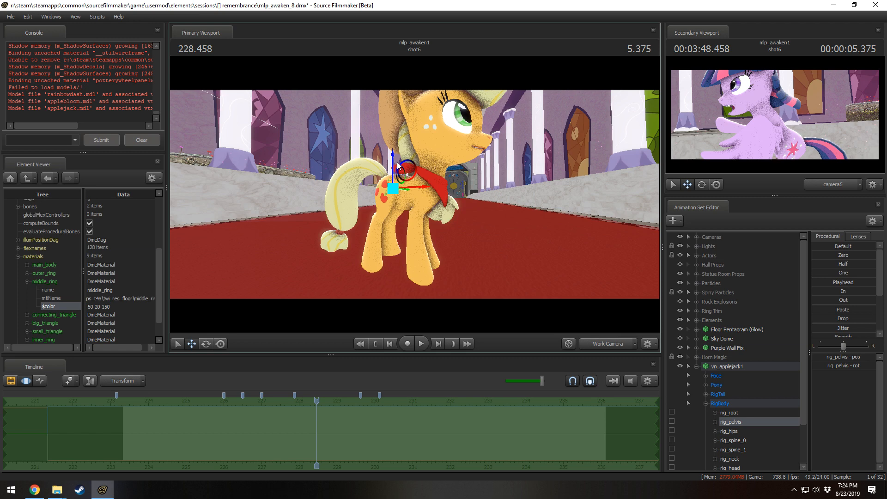
key("e")
left_click_drag(467, 150, 488, 161)
left_click_drag(402, 174, 403, 178)
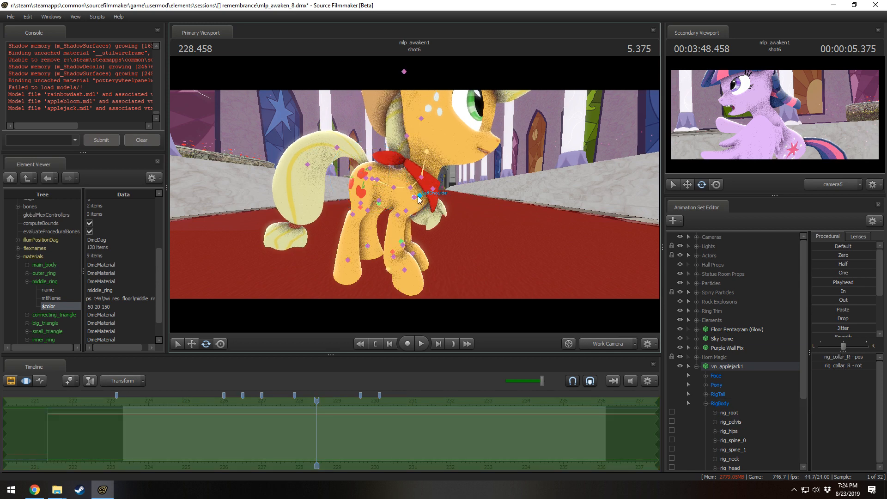
- Try rotating rig_collar_R and rig_collar_L together to swing both front legs, and undo the rotation
left_click(414, 199)
scroll(735, 441, "down", 1)
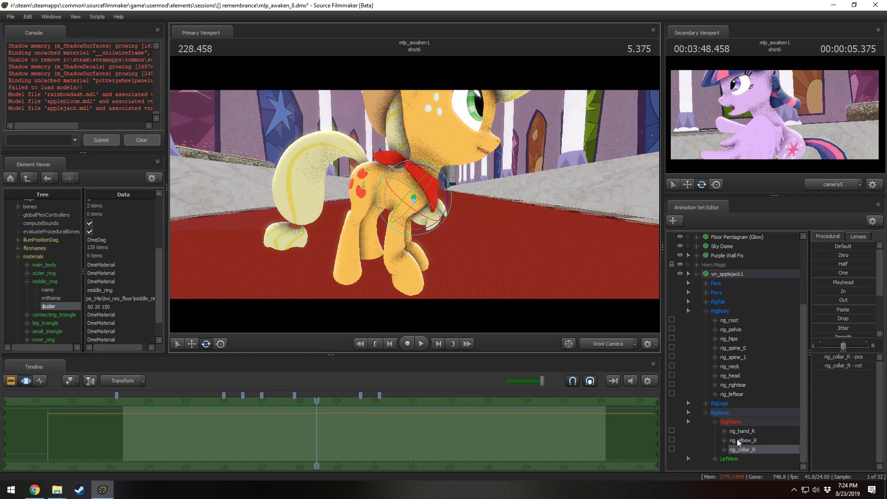
left_click(715, 458)
left_click(742, 459, "ctrl")
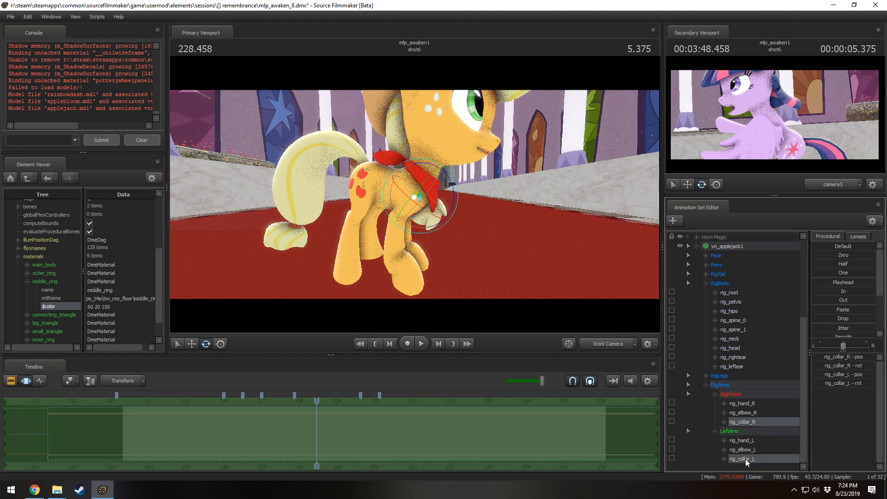
left_click_drag(450, 183, 414, 195)
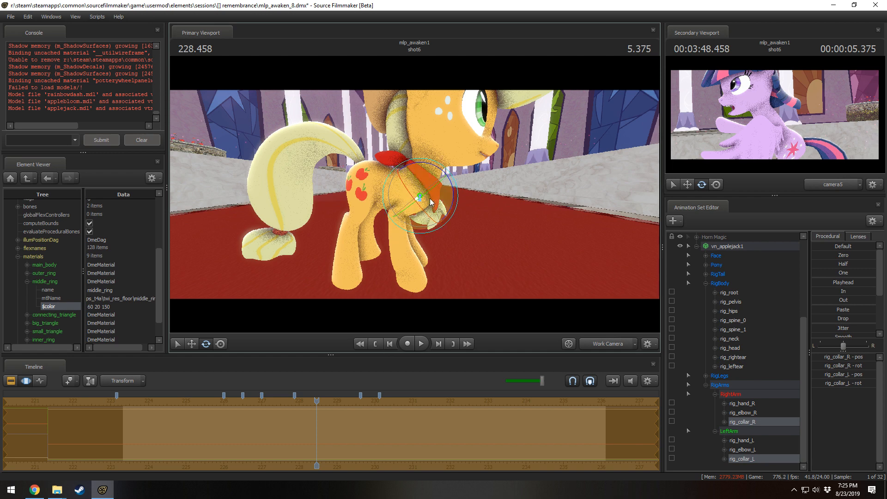
left_click_drag(450, 182, 420, 144)
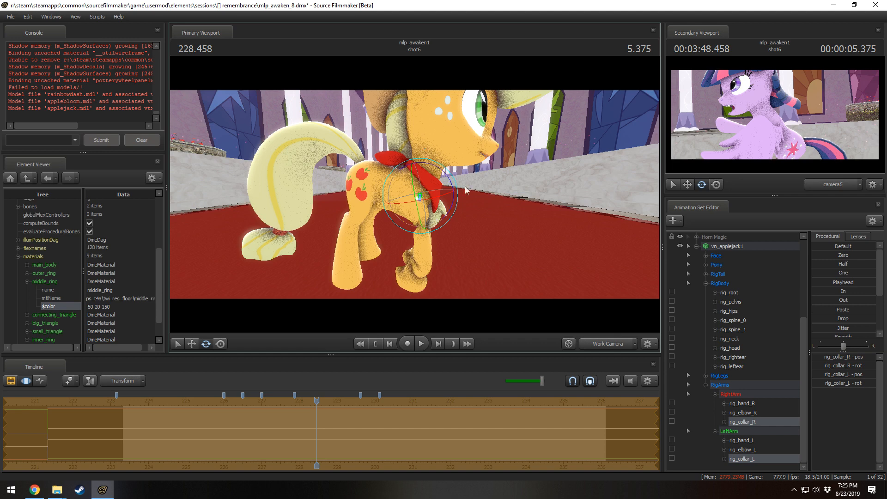
left_click_drag(465, 186, 463, 164)
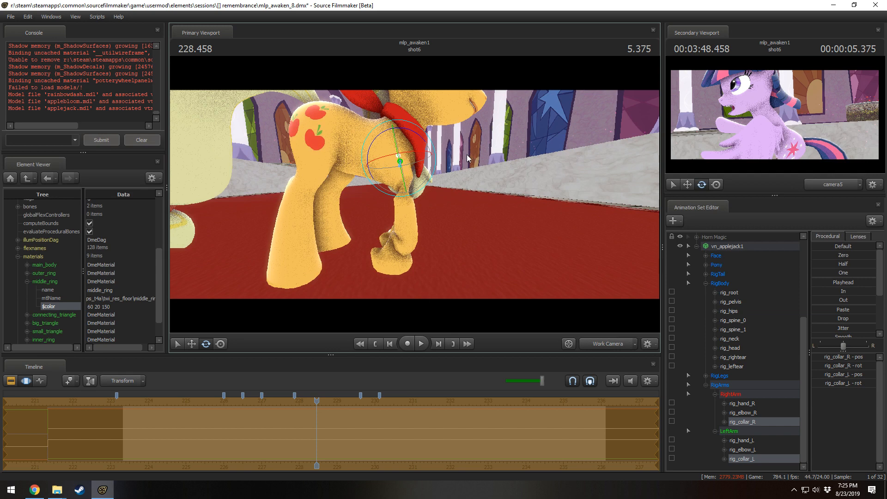
left_click_drag(429, 149, 428, 146)
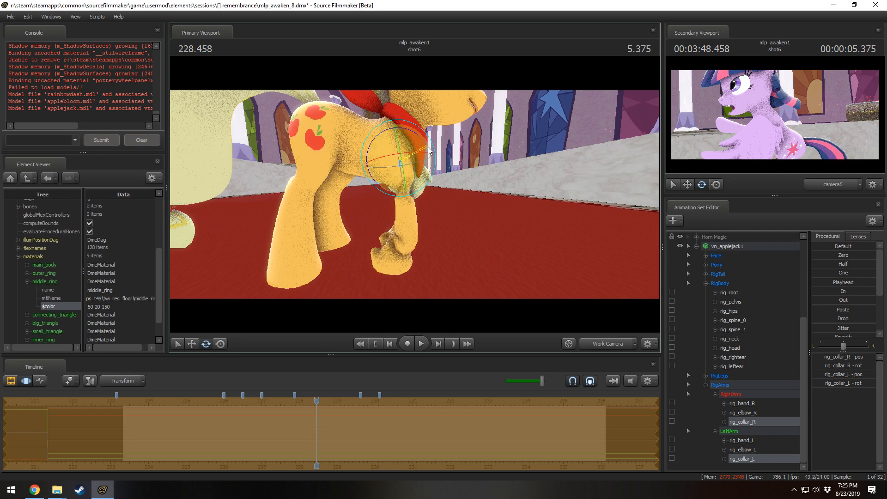
key("ctrl+z")
- Select rig_pelvis again, try rotating and moving it to test the body's response, and undo the changes
left_click(331, 133)
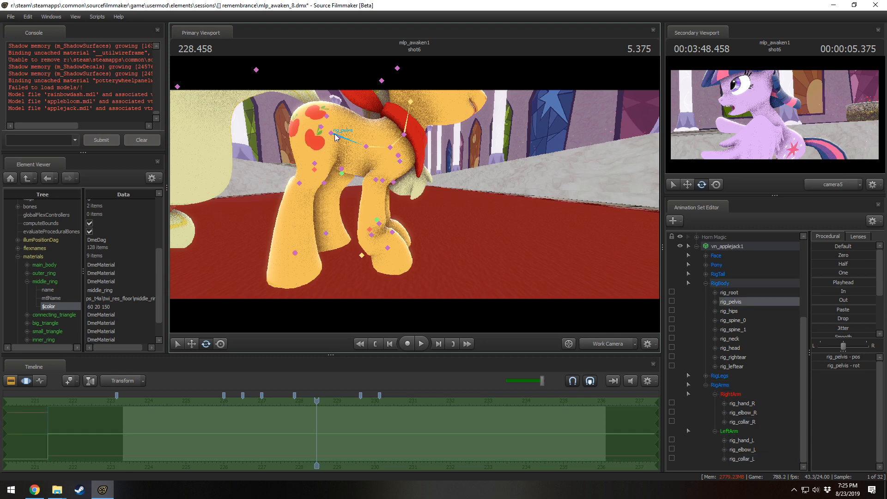
left_click_drag(354, 117, 335, 129)
key("ctrl+z")
key("w")
key("ctrl+z")
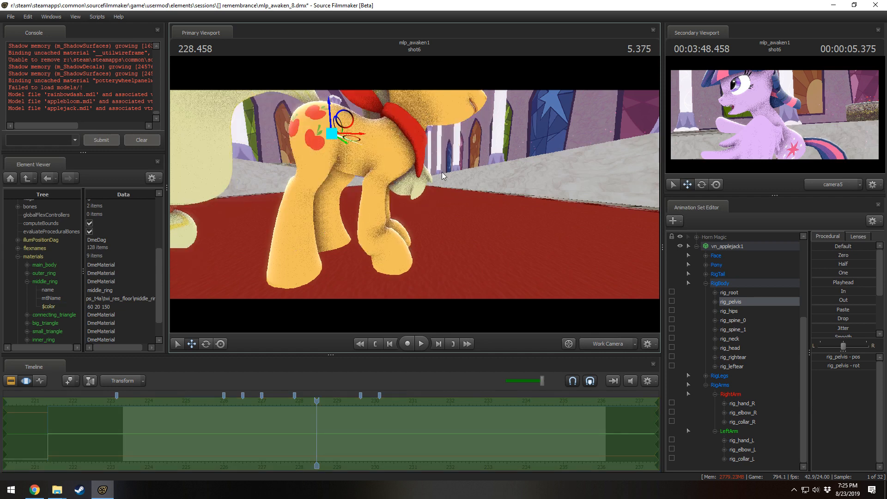
key("ctrl+y")
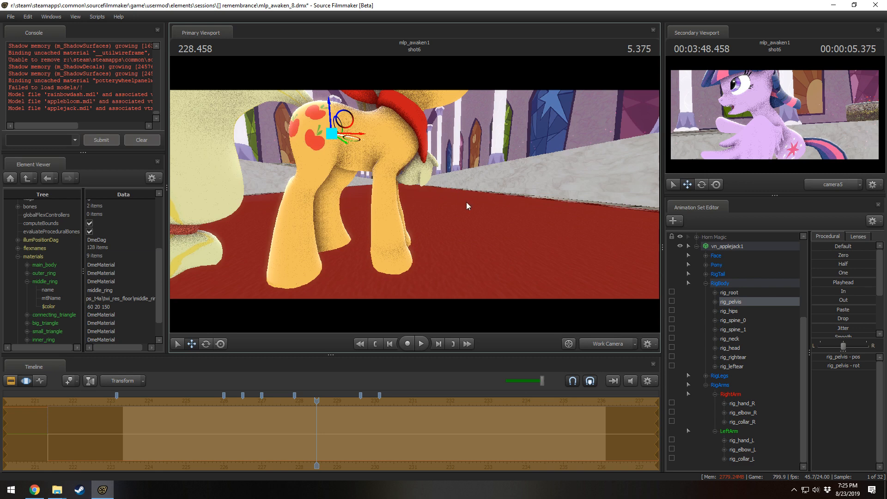
key("ctrl+z")
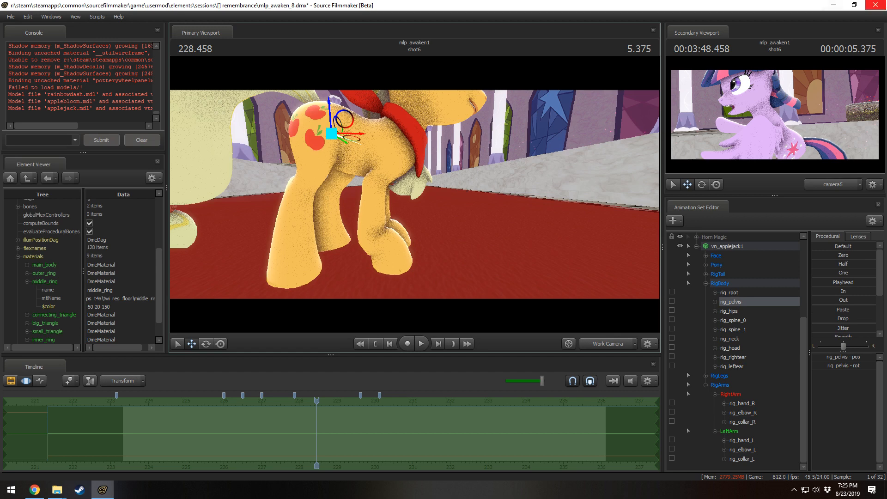
- Return to the Clip Editor, view the scene through camera5, and go from shot6 to shot40 at 253.000
key("F2")
left_click(607, 345)
scroll(564, 412, "down", 8)
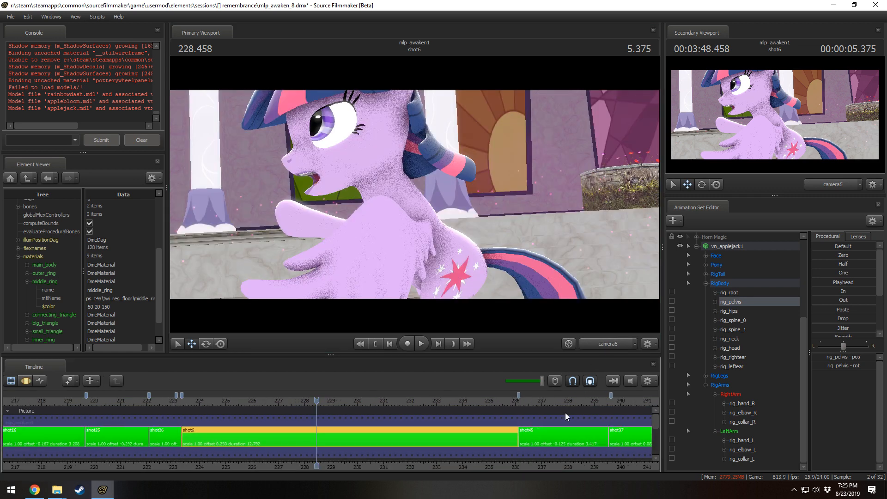
left_click(445, 404)
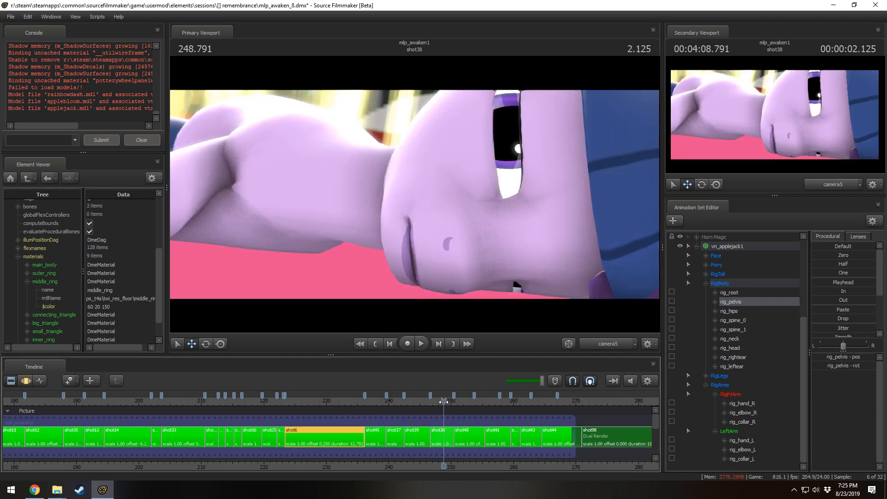
left_click(418, 402)
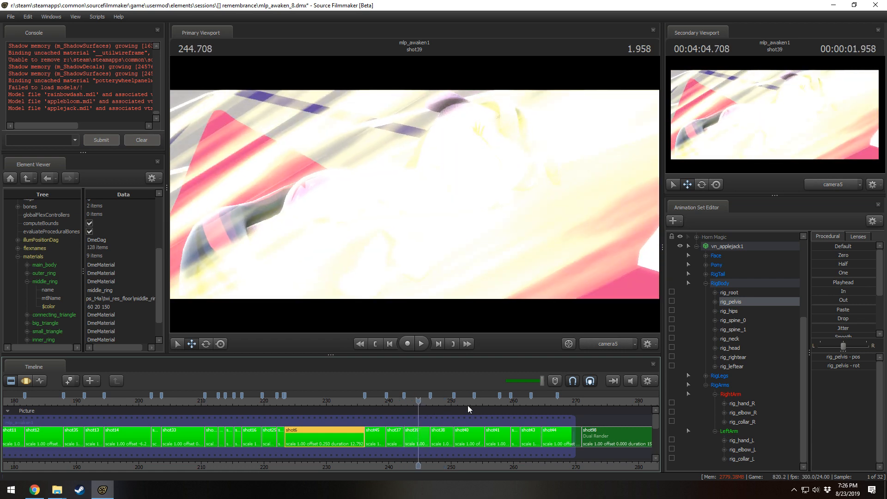
left_click_drag(467, 407, 470, 405)
- Enable lighting in the primary viewport for shot40
right_click(497, 304)
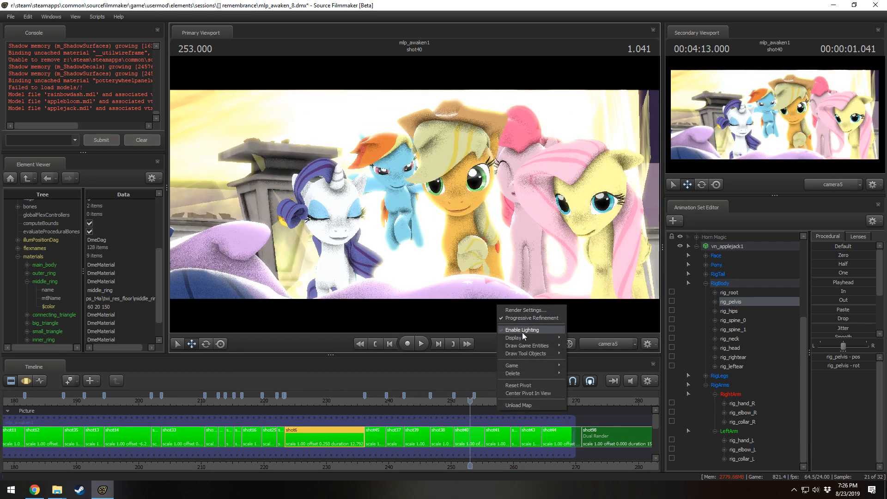
left_click(522, 310)
left_click(510, 290)
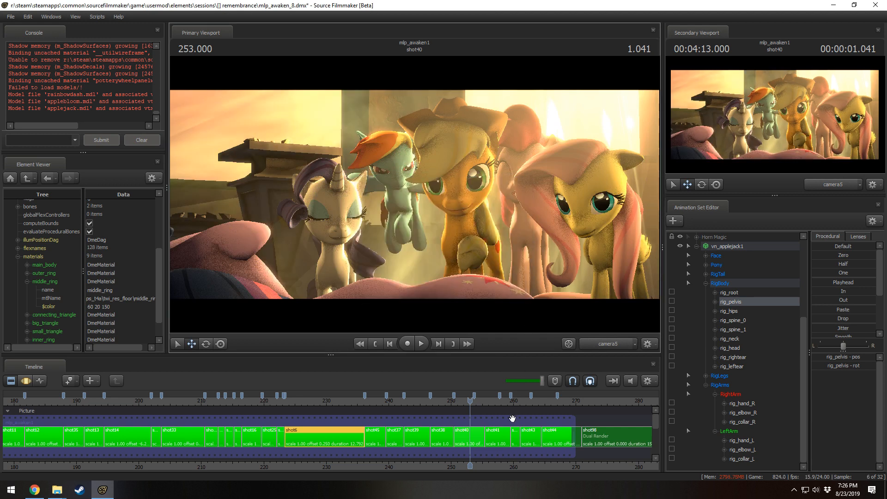
- In shot41, unhide the group containing vn-vjspike1 and its DED subgroup, playing the shot to 258.541
left_click_drag(470, 405, 488, 404)
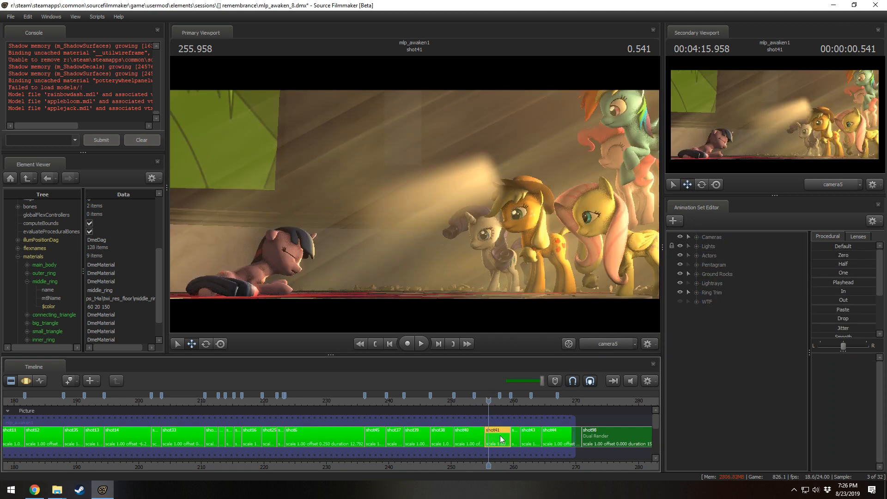
left_click(680, 302)
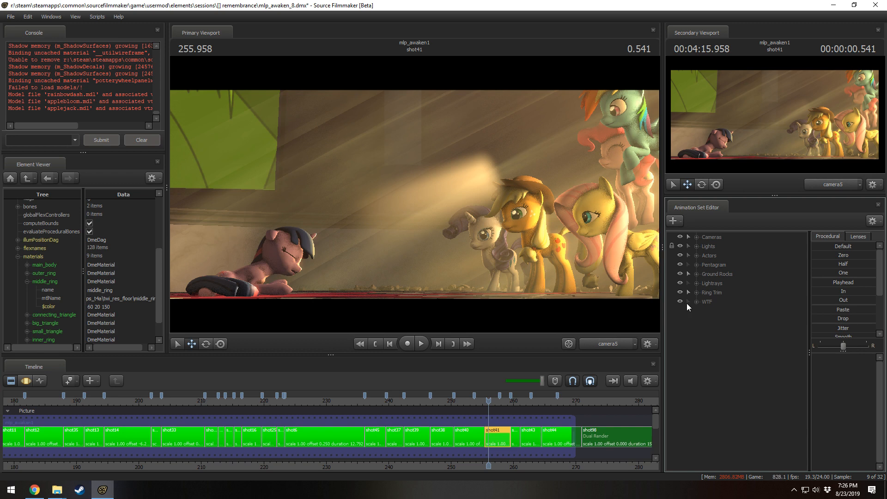
left_click(691, 302)
key("space")
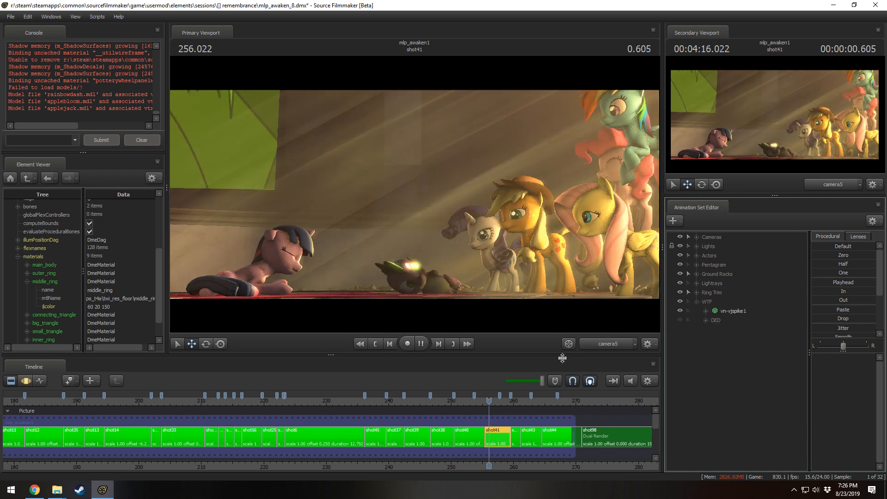
scroll(538, 454, "up", 3)
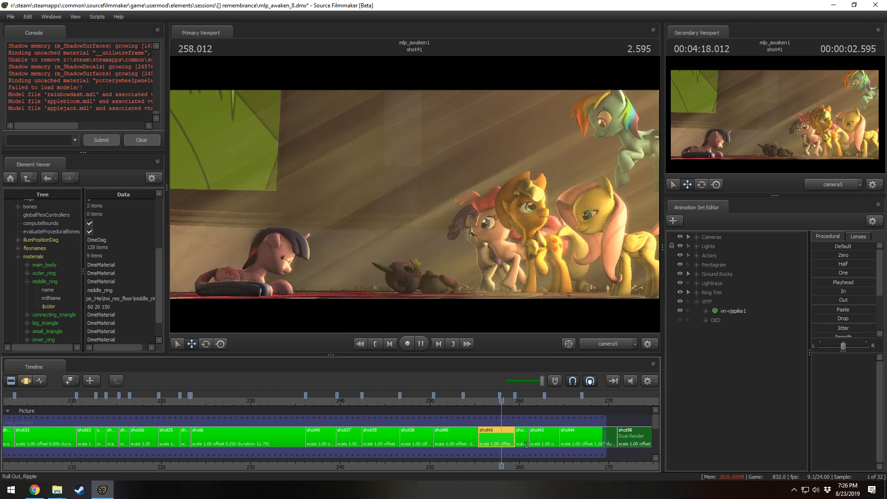
key("space")
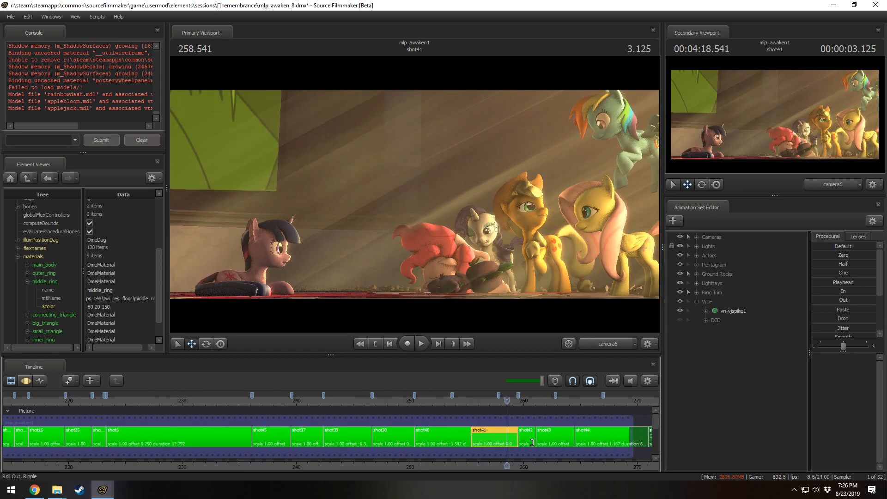
left_click(680, 319)
- Disable lighting in the primary viewport and hide shot41's Lightrays group to expose the lettering
right_click(536, 216)
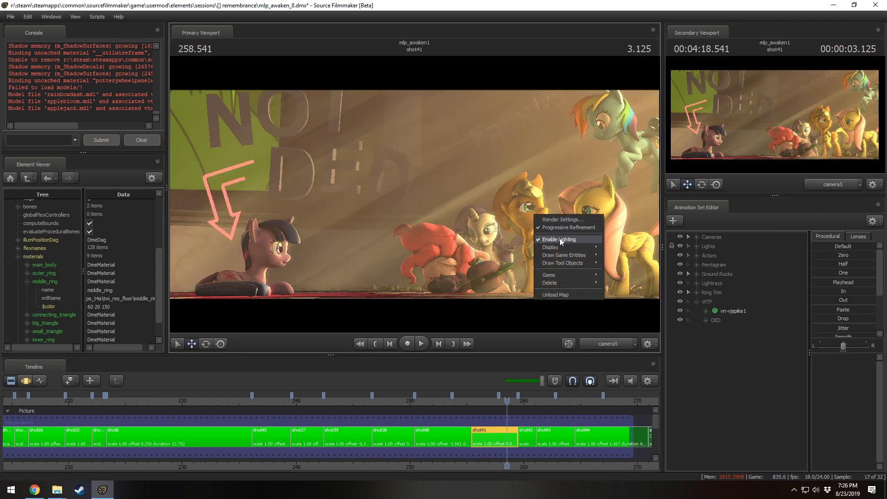
left_click(559, 239)
right_click(509, 185)
left_click(461, 179)
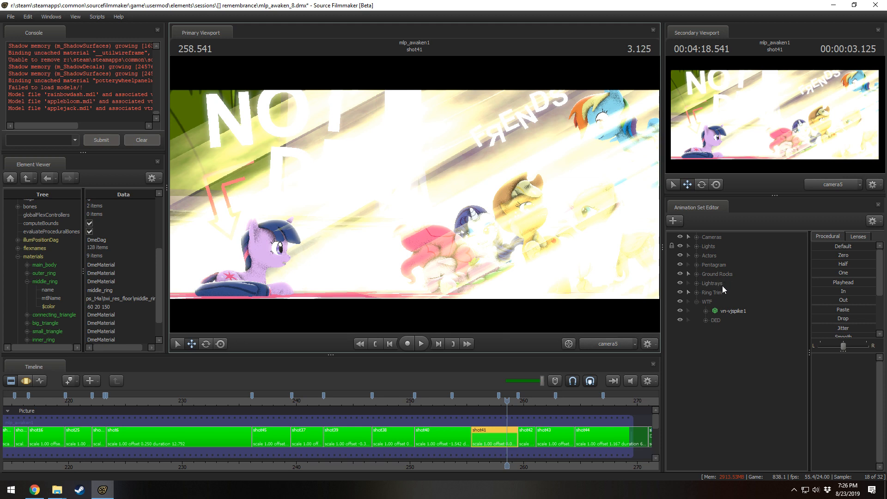
left_click(680, 283)
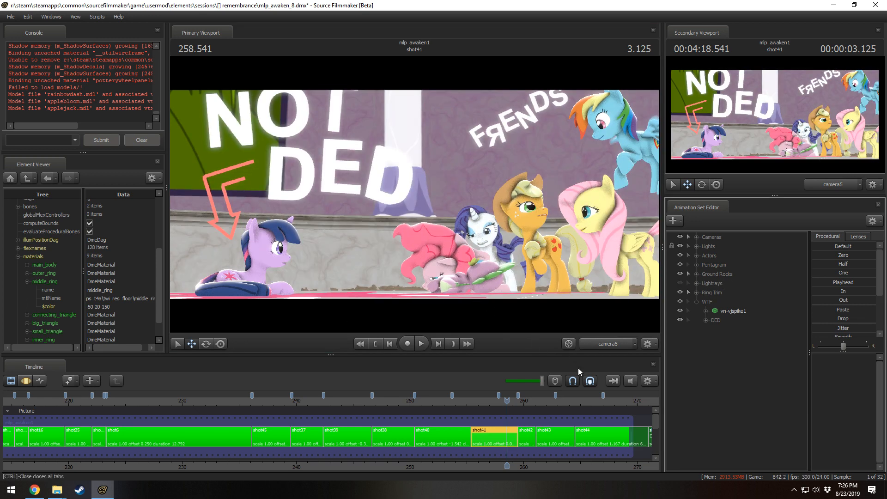
- Go back to shot38, unhide its DED group, and play the shot briefly to 248.166
left_click(468, 400)
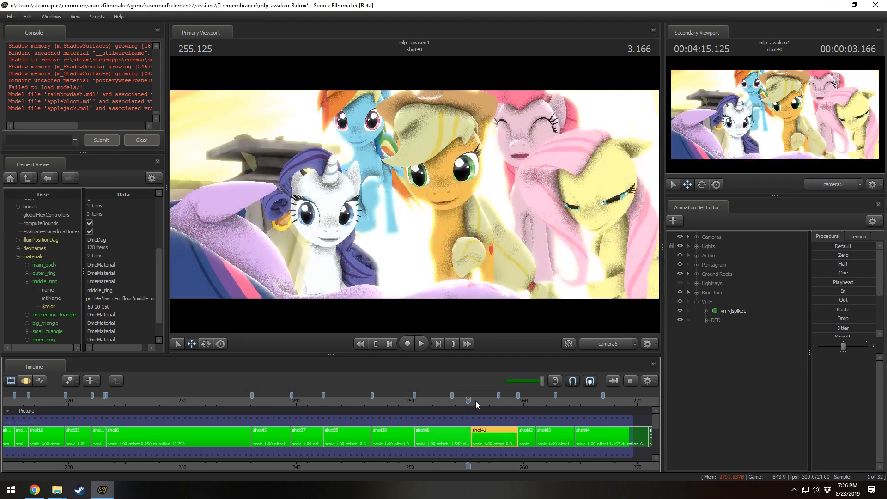
left_click_drag(477, 404, 387, 401)
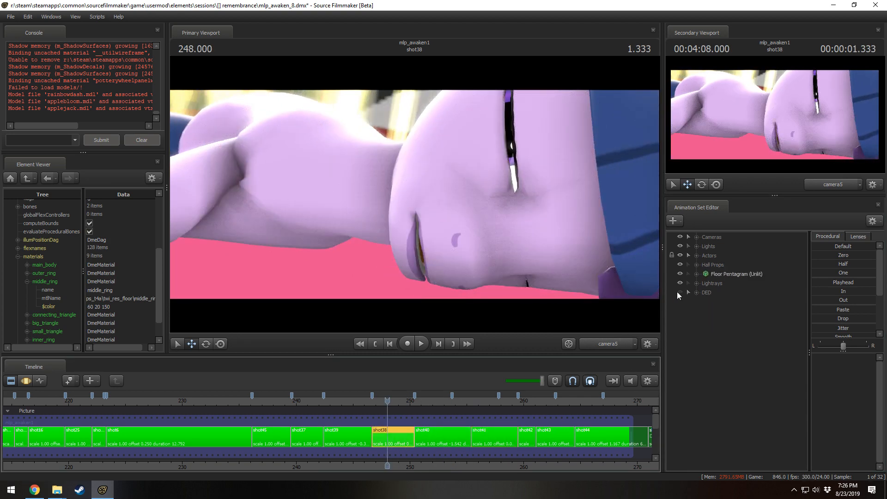
left_click(677, 293)
key("space")
key("space")
- Pull the Work Camera back from Twilight's face in shot38 and enable lighting, returning the view to camera5
left_click(609, 344)
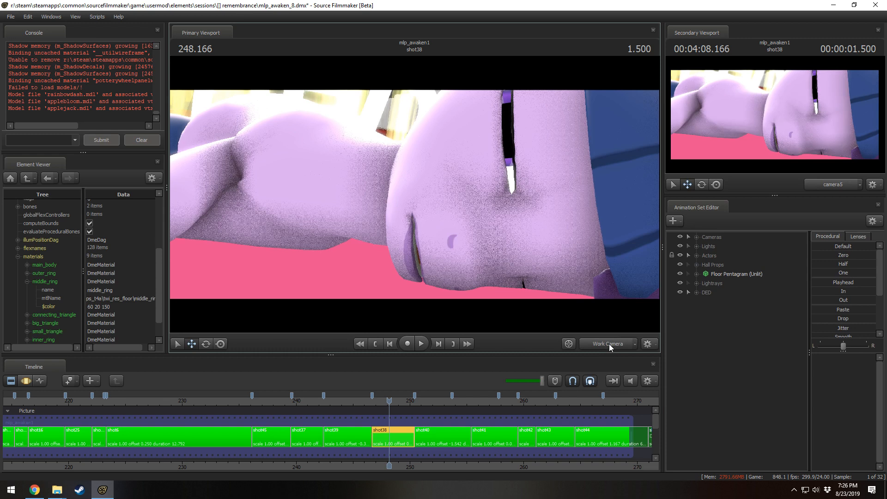
mouse_move(436, 207)
left_mouse_down()
mouse_move(414, 195)
mouse_move(431, 231)
left_mouse_up()
key("s")
right_click(414, 195)
left_click(431, 219)
key("s")
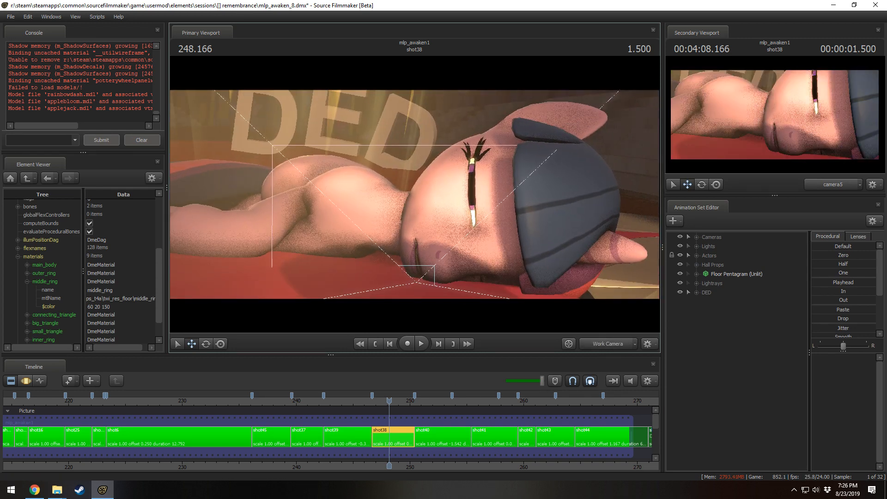
mouse_move(415, 194)
left_mouse_down()
mouse_move(410, 186)
mouse_move(414, 194)
left_mouse_up()
left_click(607, 346)
- Select shot39 in the Clip Editor, unhide its DED group, and scrub the shot to 246.250
key("F3")
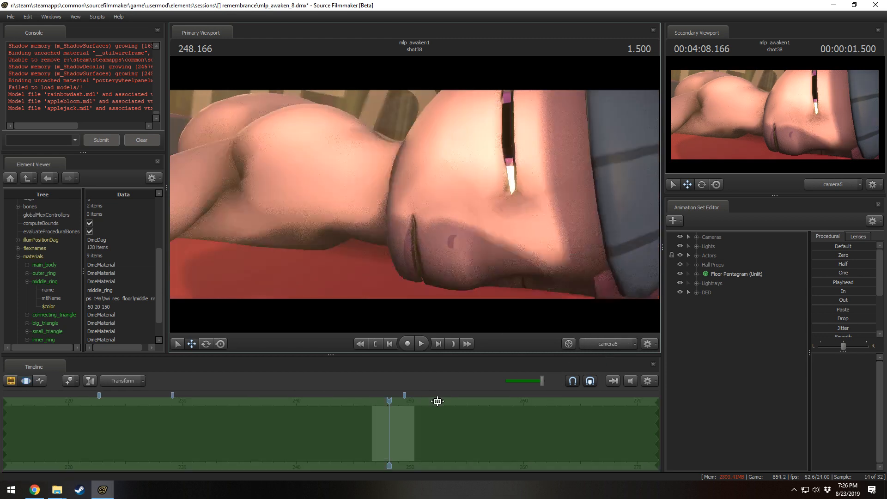
key("F2")
left_click(361, 433)
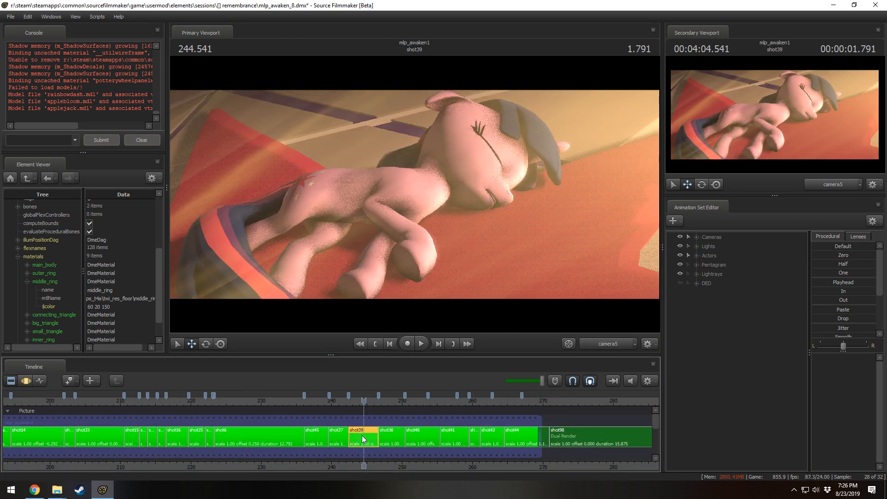
left_click(680, 282)
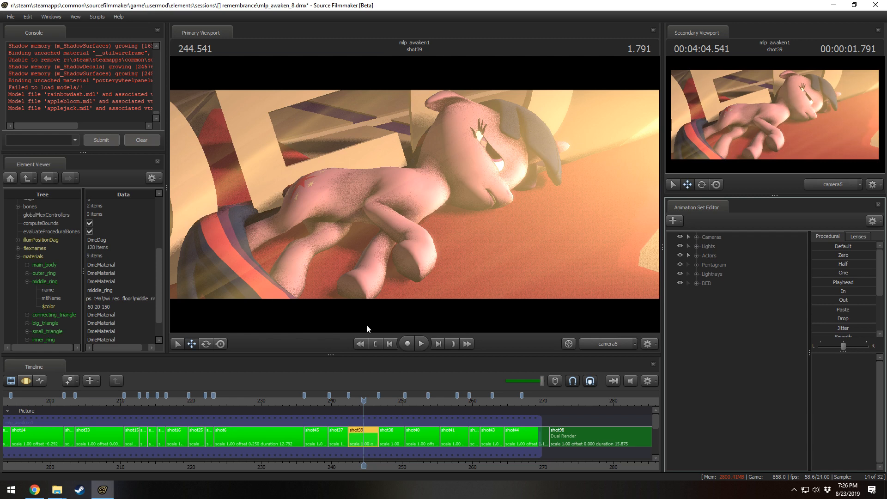
left_click_drag(356, 406, 376, 409)
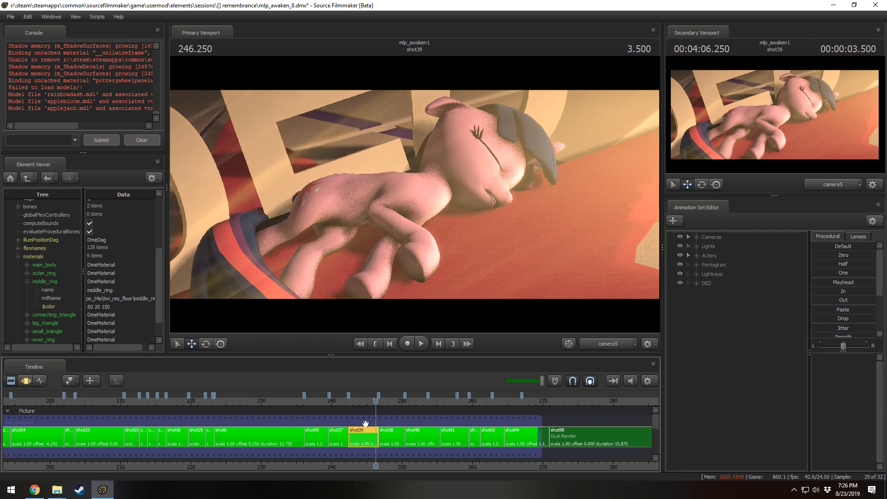
- Move the playhead to 240.083, select shot37, and unhide its WTF group
scroll(363, 429, "up", 3)
middle_click_drag(345, 470, 466, 453)
left_click(418, 397)
left_click(436, 445)
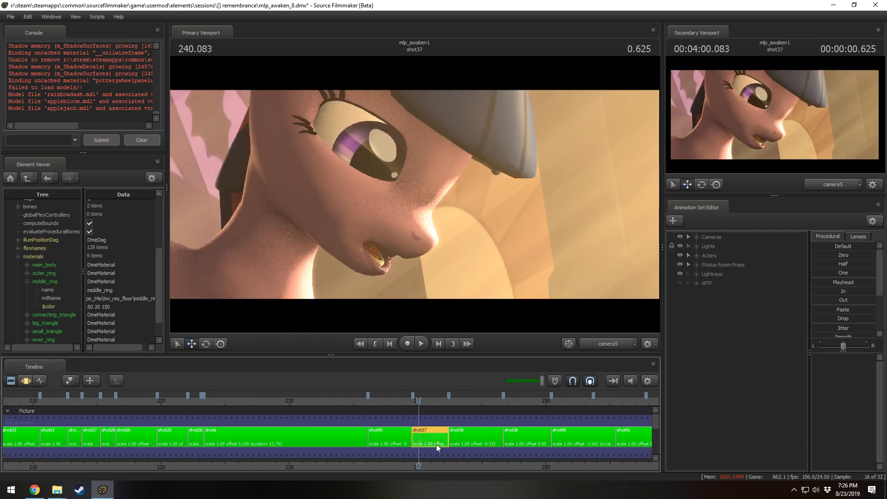
left_click(680, 282)
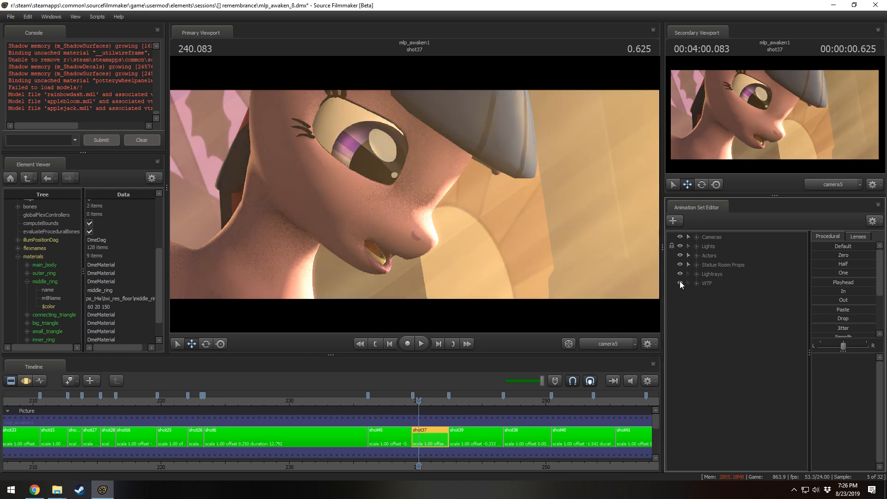
- Play shot37 briefly from about 240 and stop at 241.625
scroll(426, 403, "up", 3)
key("F3")
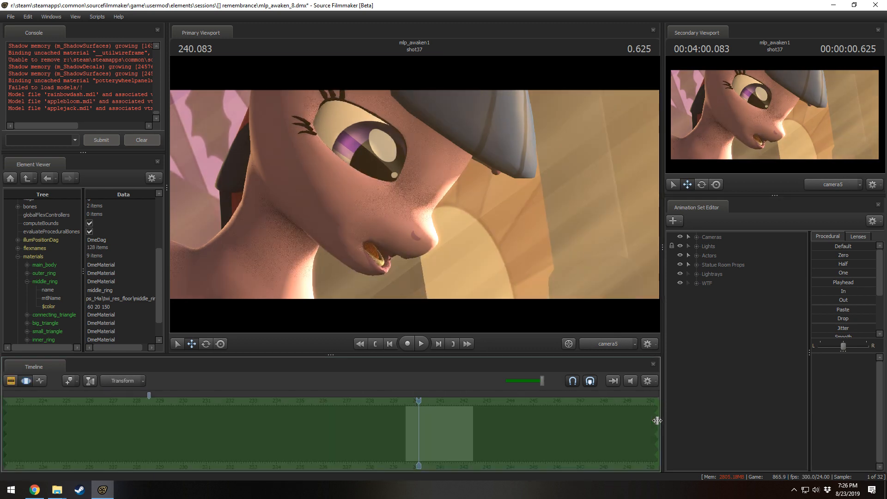
key("F2")
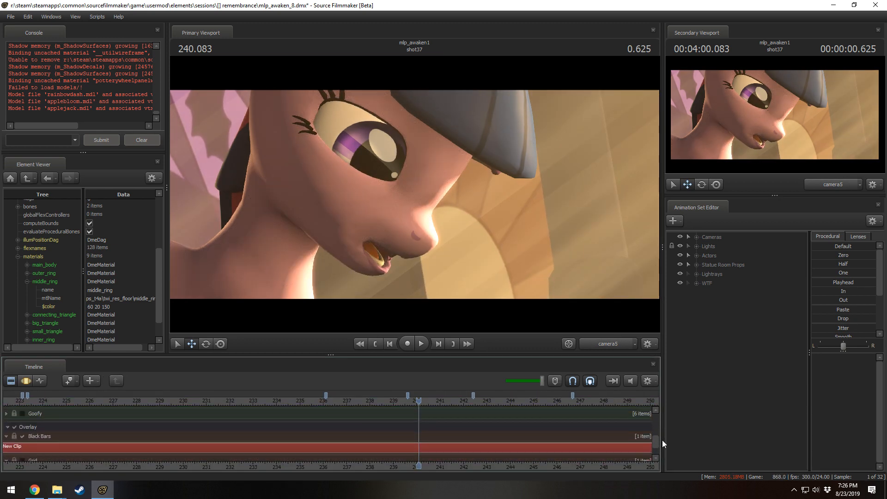
left_click_drag(661, 439, 661, 428)
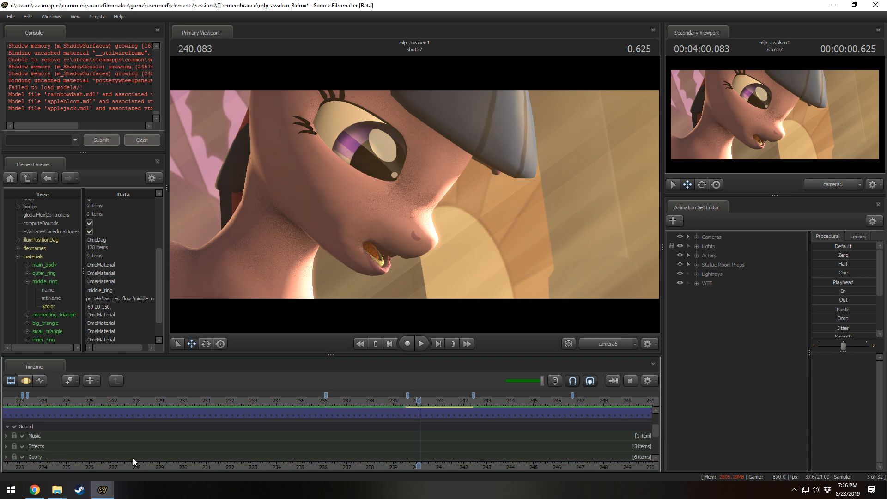
key("space")
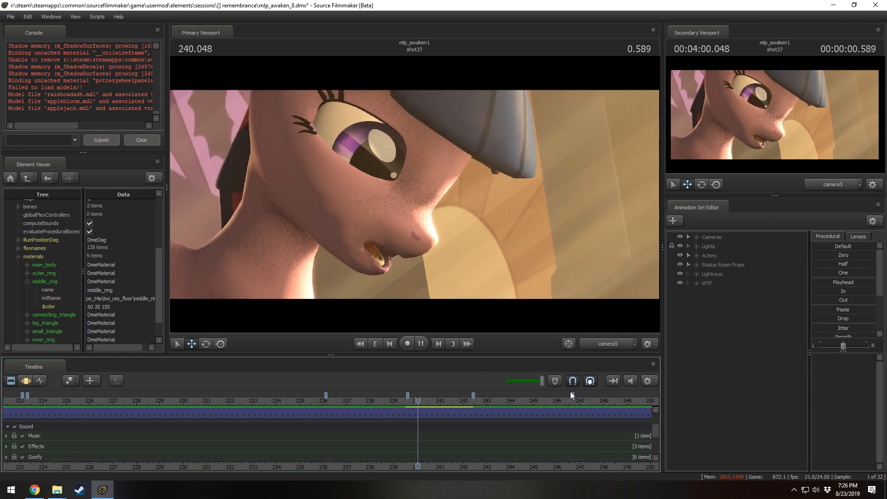
key("space")
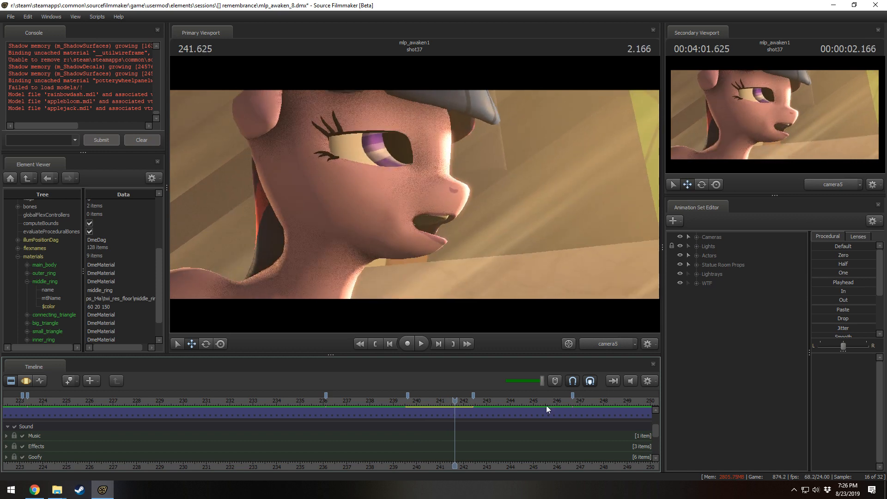
- Scrub shot37 back to 239.791 and expand its WTF group to list the contained animation sets
scroll(513, 408, "up", 3)
left_click_drag(513, 408, 385, 409)
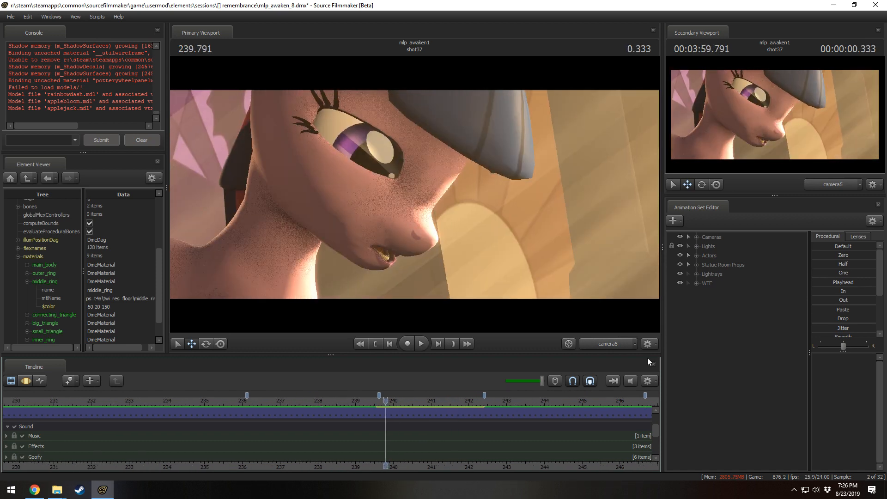
left_click(697, 284)
- Switch the primary viewport to the Work Camera, reframe Twilight's face in shot37, and hide the WTF group
left_click(616, 344)
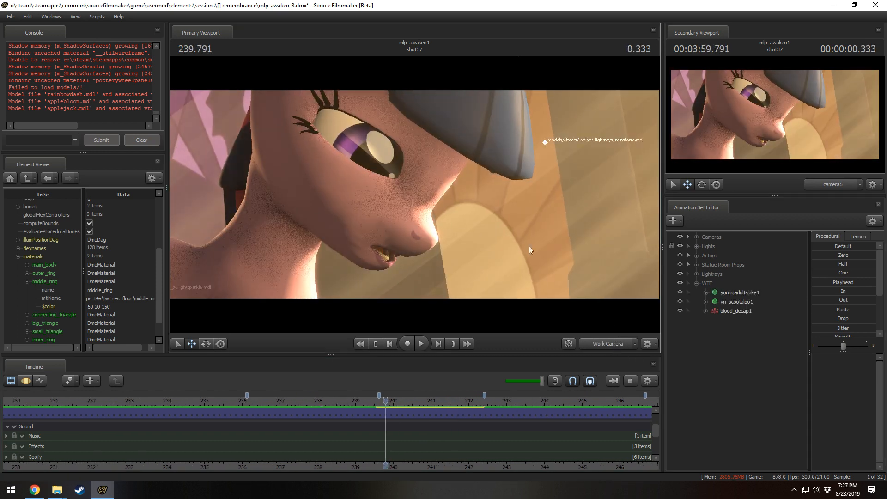
left_click_drag(530, 247, 422, 304)
key("s")
key("w")
left_click(680, 283)
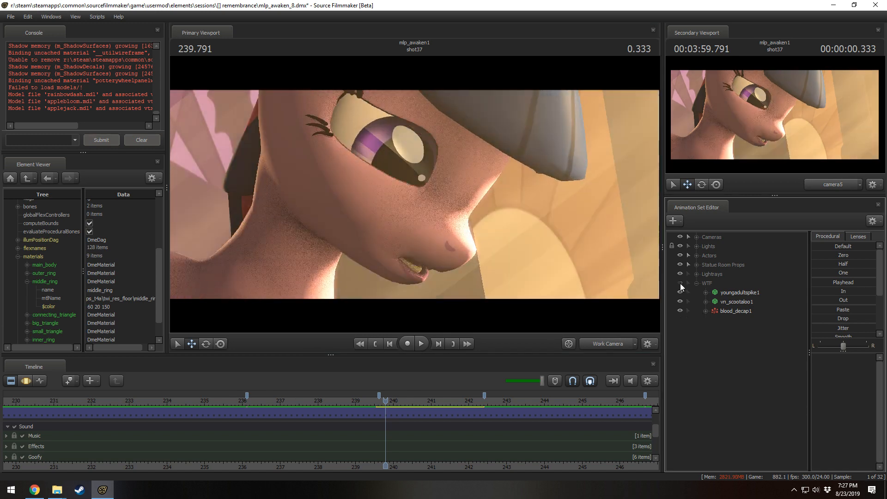
- Return to the Picture track in the Clip Editor, scrub back to 236.000, and select shot45
key("F3")
key("F2")
left_click_drag(655, 431, 655, 415)
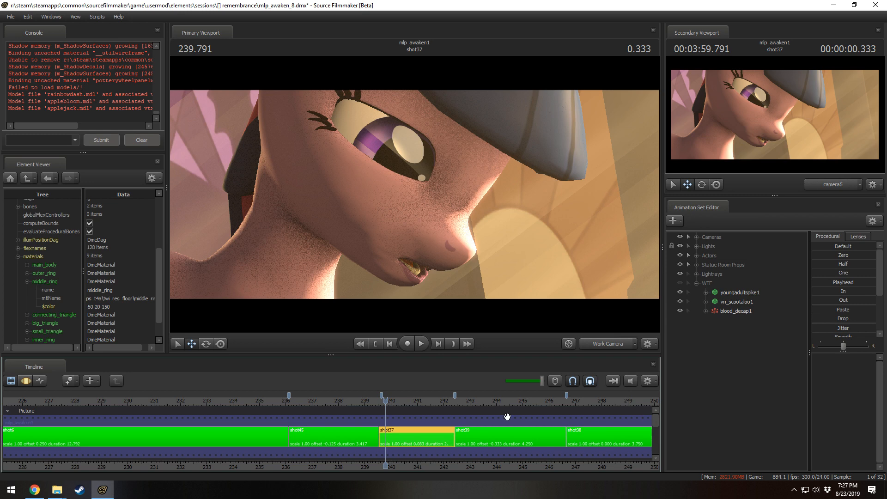
left_click_drag(385, 400, 286, 396)
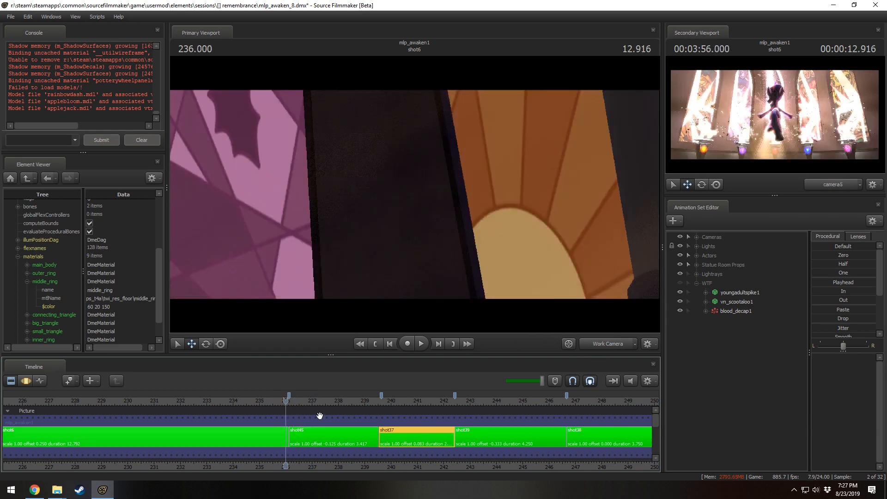
left_click(314, 437)
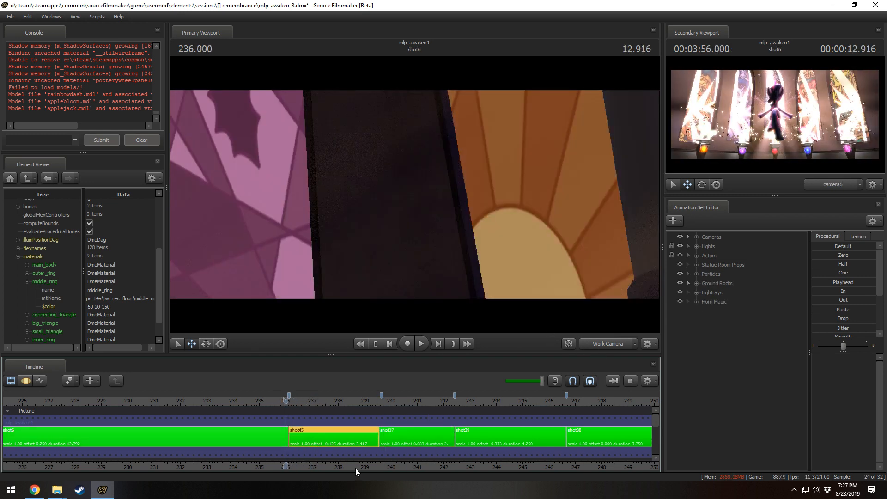
- Select shot26, move the playhead to about 222.583, and switch the primary viewport from the Work Camera to the shot's camera
middle_click_drag(259, 434, 486, 429)
left_click(258, 429)
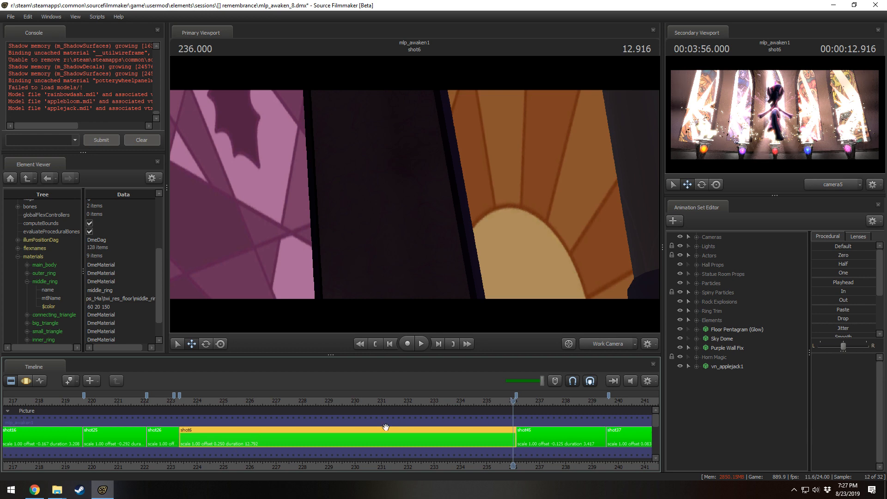
scroll(284, 458, "down", 8)
left_click(393, 400)
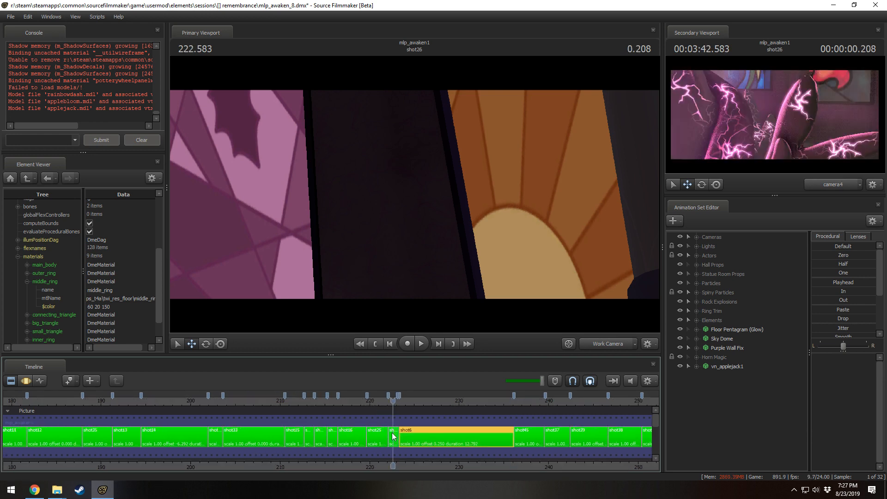
left_click(393, 435)
left_click(596, 344)
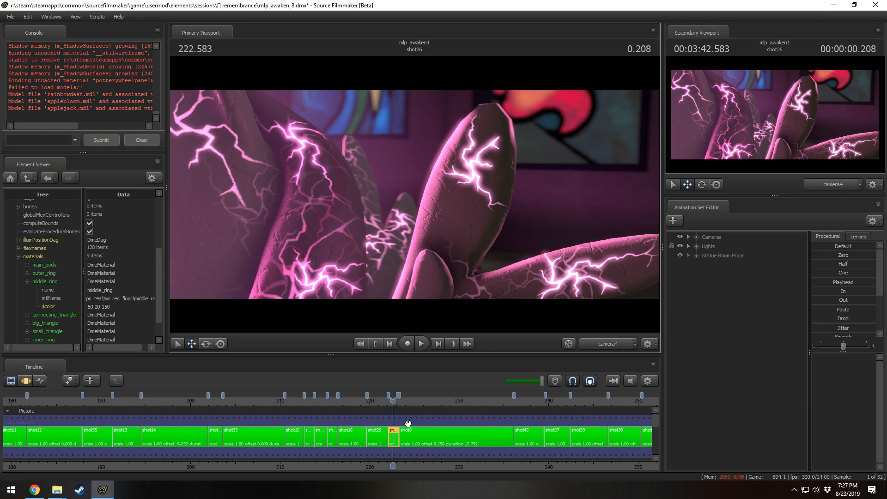
- Select shot25 and play it back several times from near its start
left_click(381, 436)
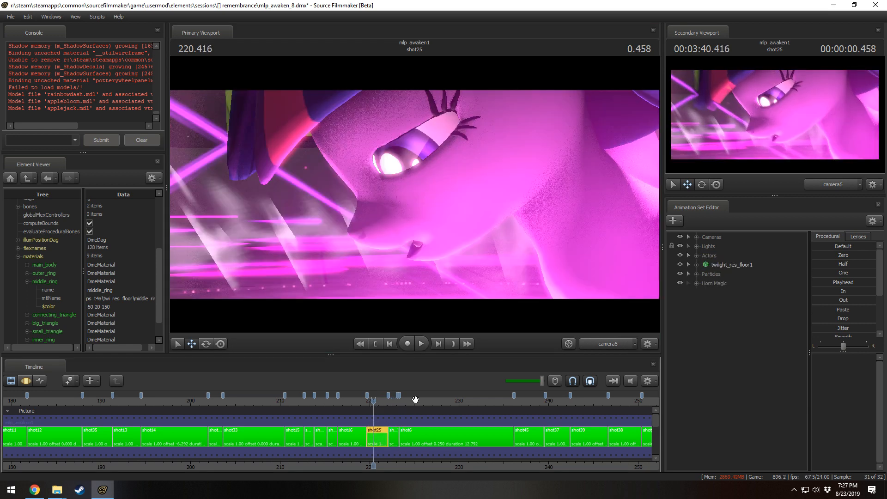
scroll(413, 412, "up", 3)
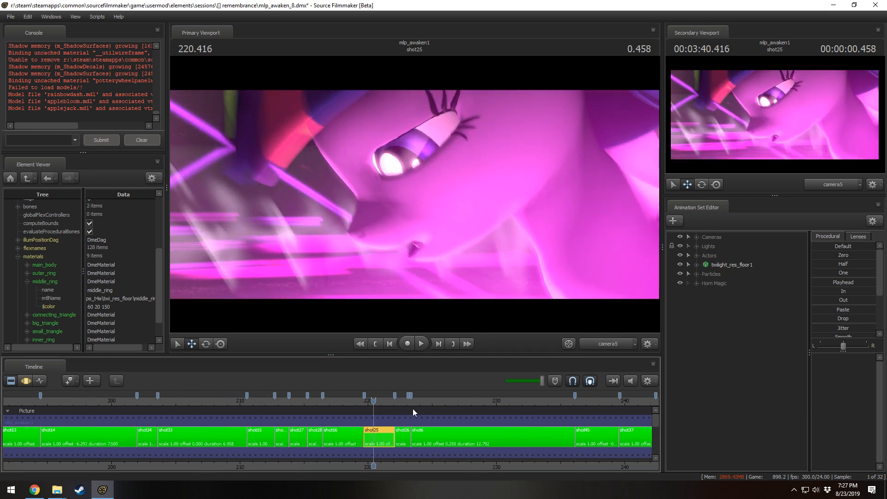
scroll(413, 412, "up", 1)
key("space")
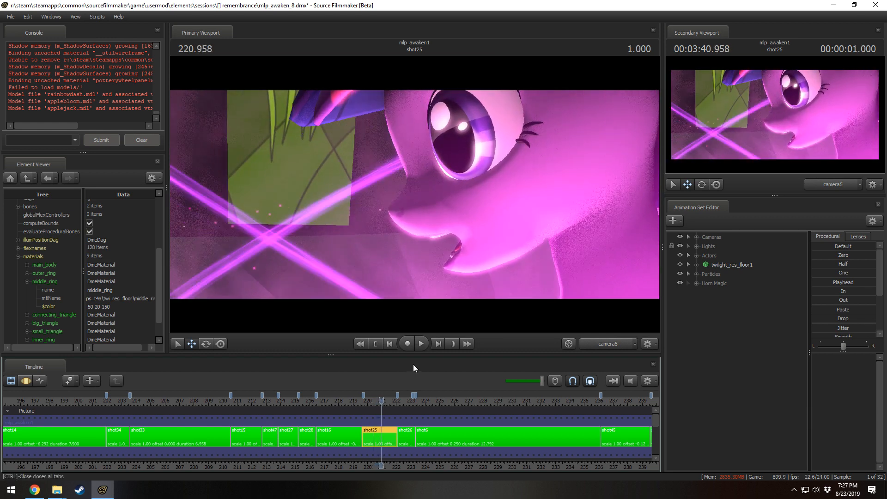
key("space")
left_click(370, 400)
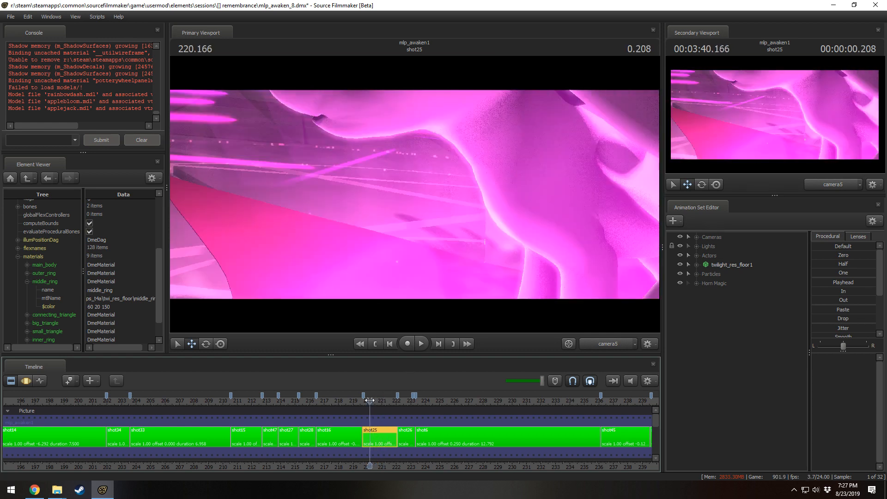
key("space")
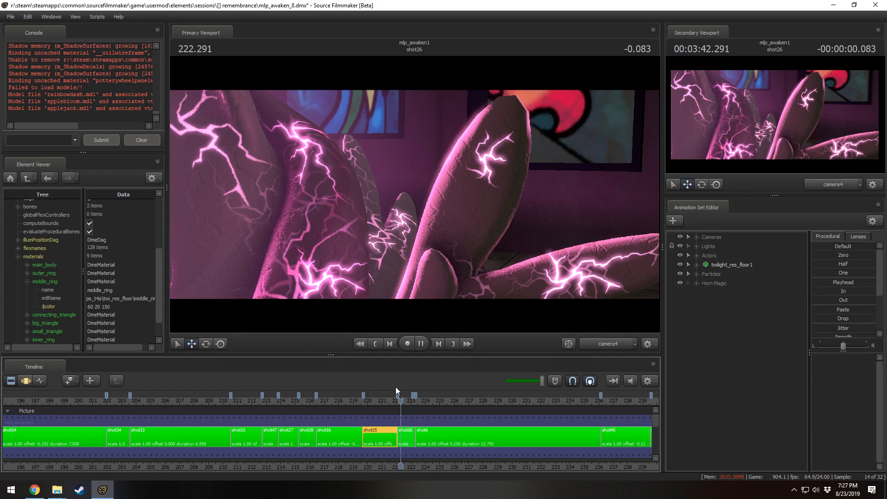
key("Left")
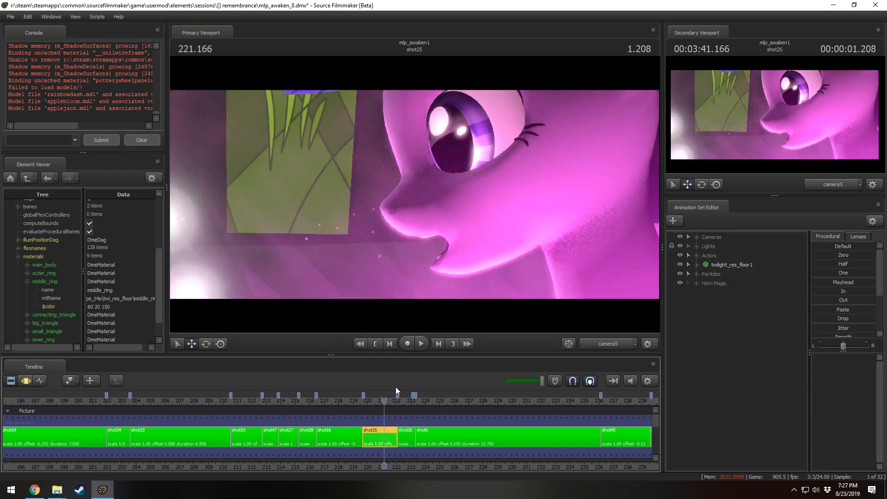
key("Left")
key("space")
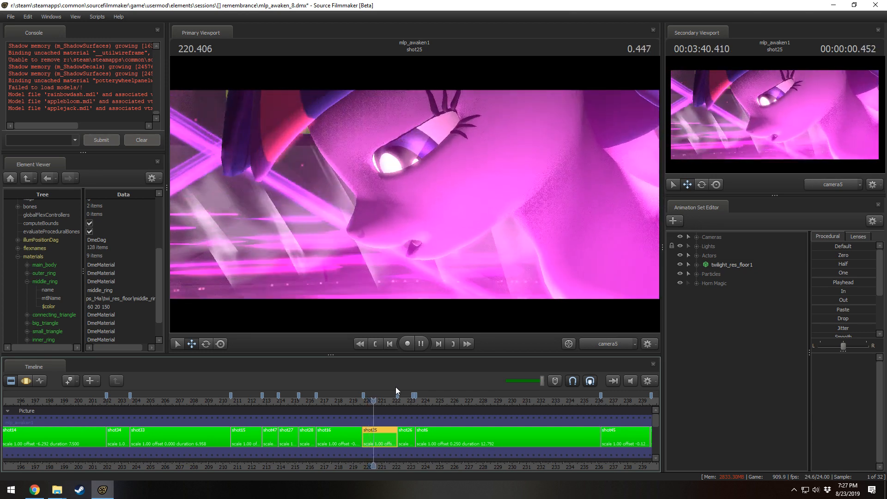
- Mute the timeline audio and scrub through shot25 to 220.833
left_click(630, 380)
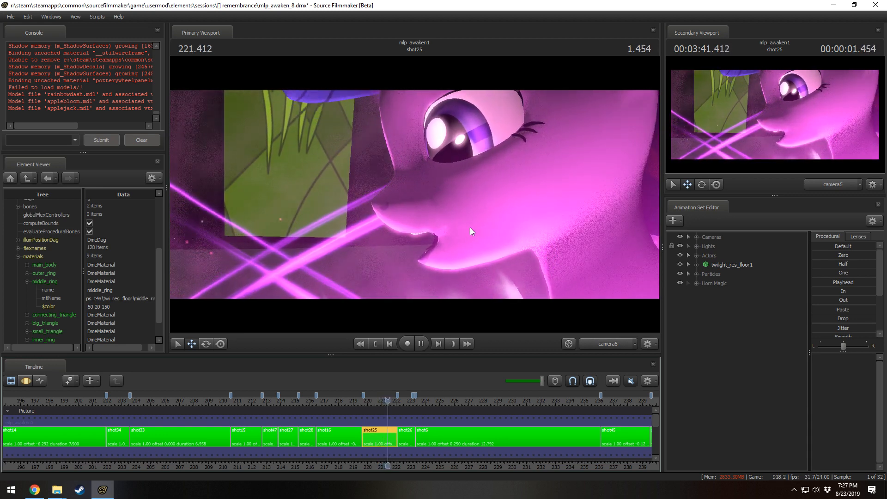
scroll(375, 412, "up", 3)
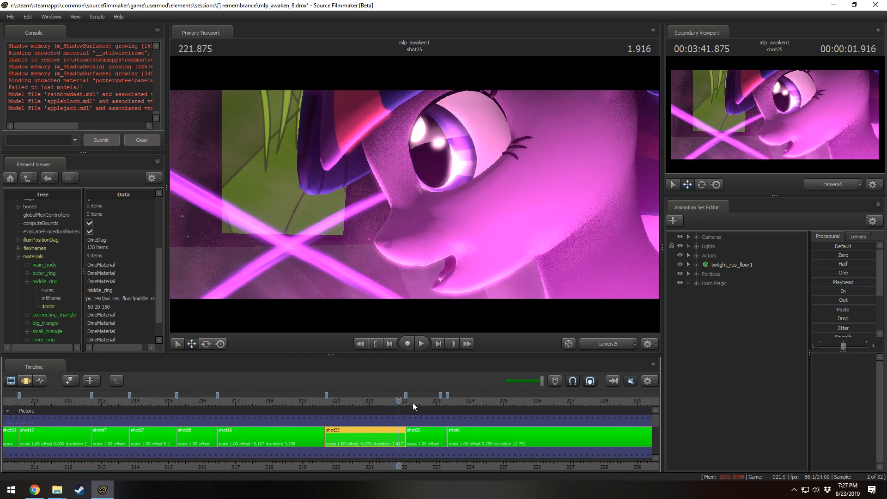
left_click_drag(336, 404, 359, 414)
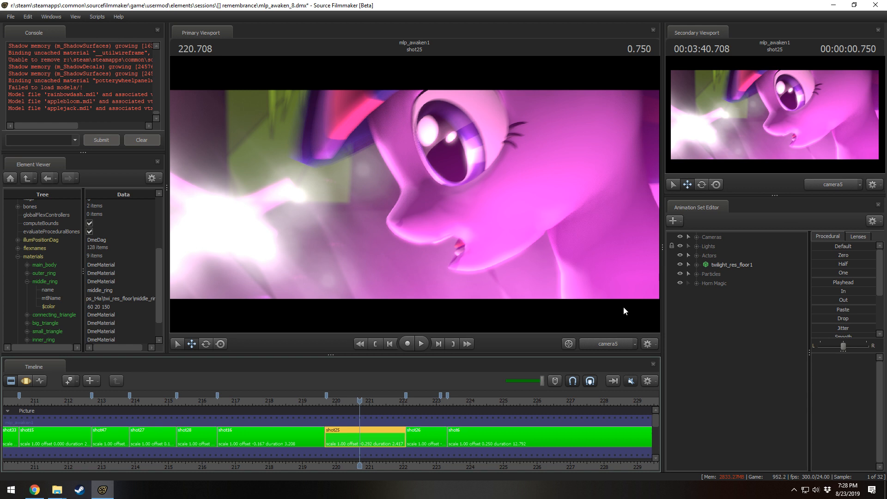
left_click_drag(360, 402, 364, 404)
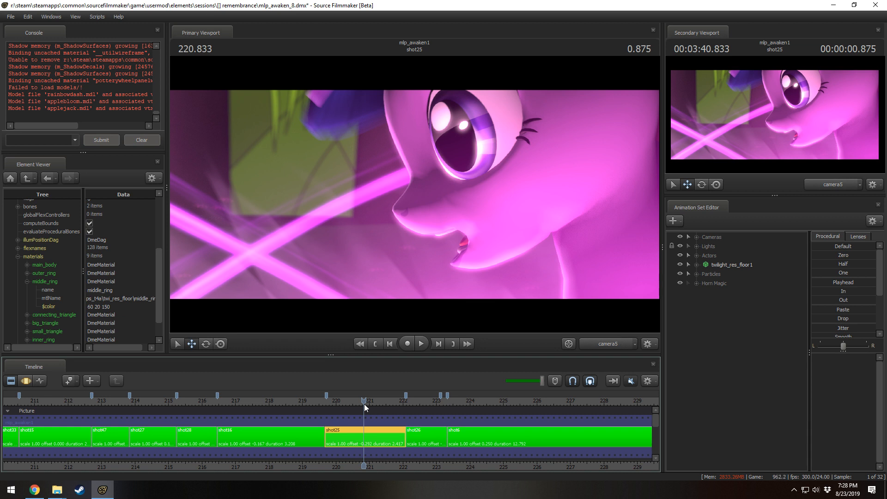
- Toggle Ambient Occlusion off and on in the Progressive Refinement Settings to compare the shot, leaving the settings unsaved
right_click(435, 87)
right_click(398, 124)
left_click(417, 129)
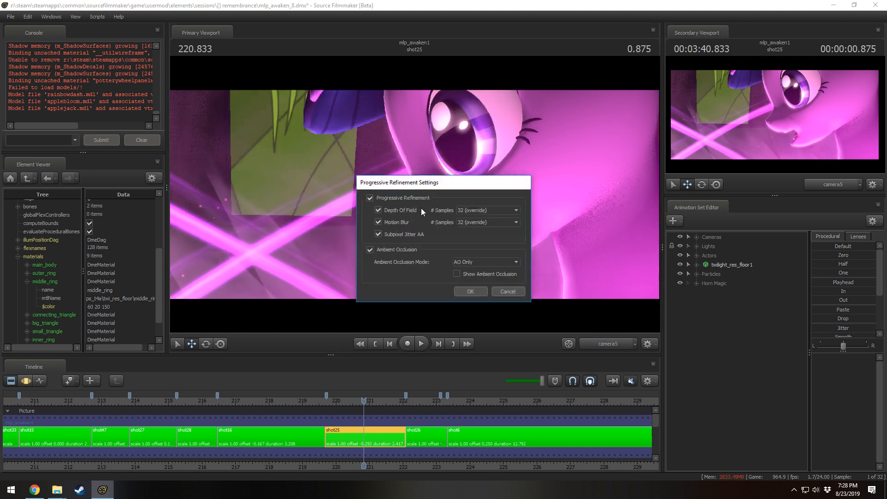
left_click_drag(416, 187, 196, 143)
left_click(144, 204)
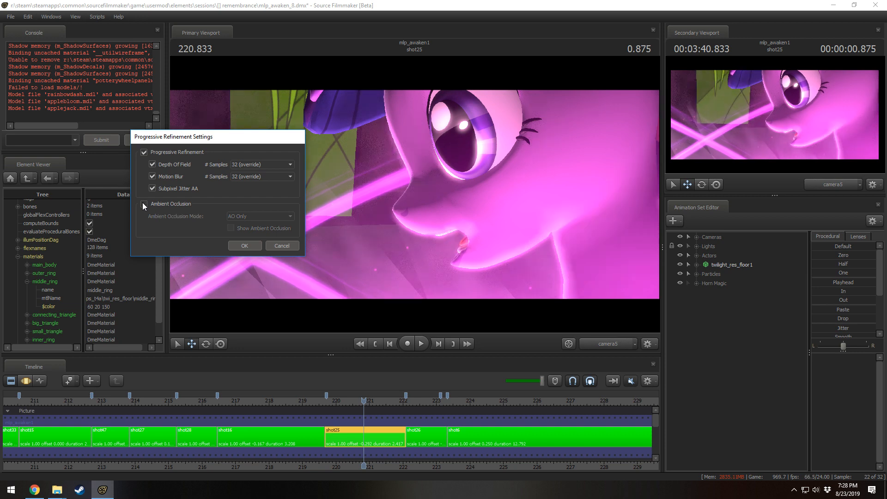
left_click(143, 204)
left_click(143, 204)
left_click(144, 204)
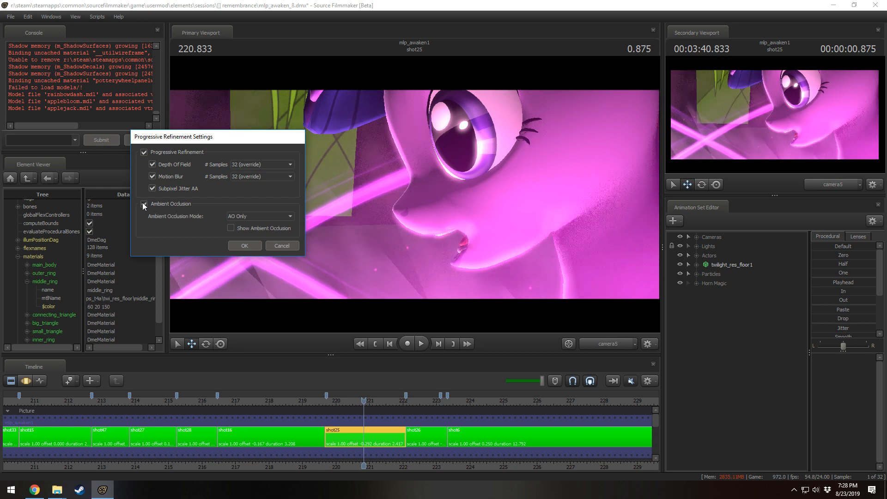
left_click(144, 203)
left_click(143, 203)
left_click(144, 204)
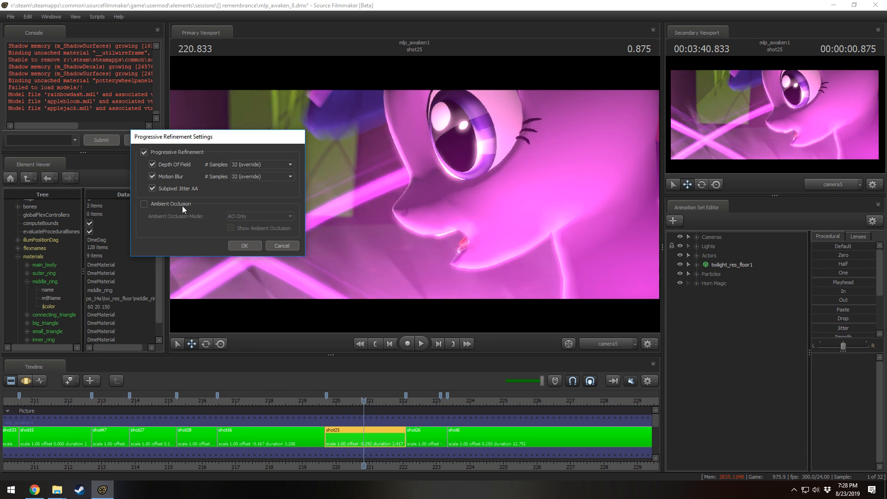
left_click(281, 246)
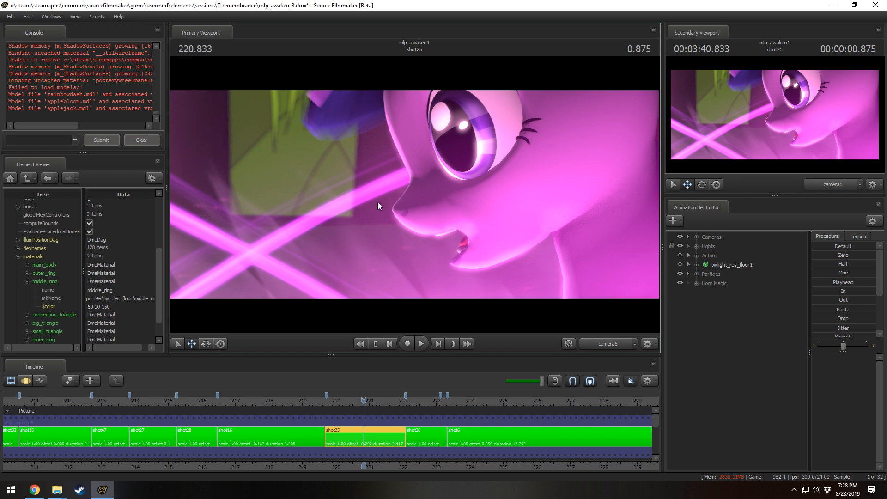
- Move the playhead to 227.166, select shot6, and load Camera 1 (S 0000 E 5640) into the primary viewport
scroll(475, 406, "down", 4)
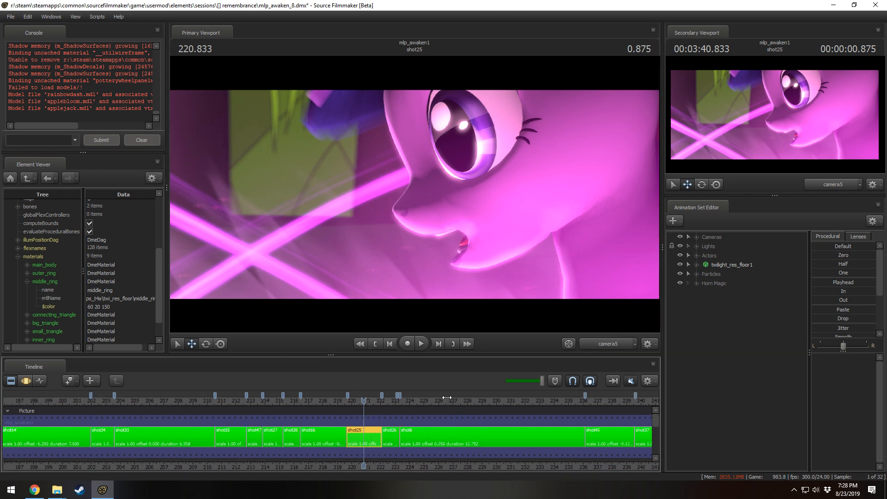
left_click_drag(447, 398, 455, 402)
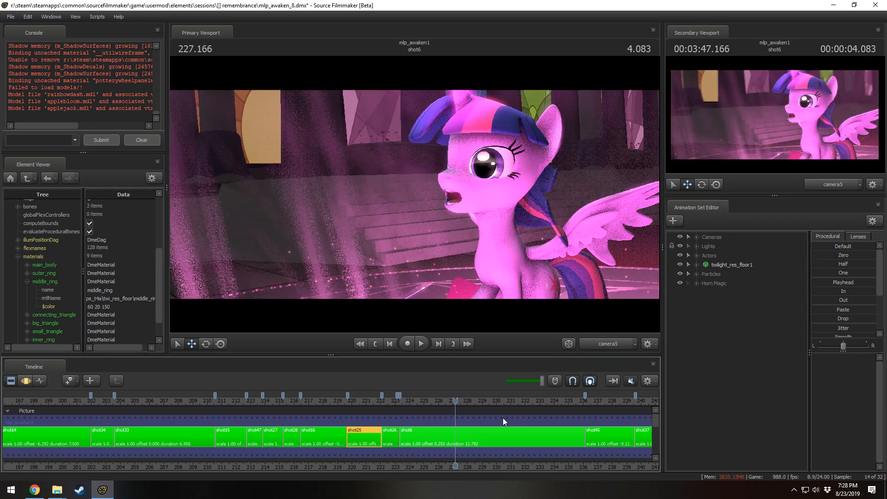
left_click(521, 428)
left_click(696, 237)
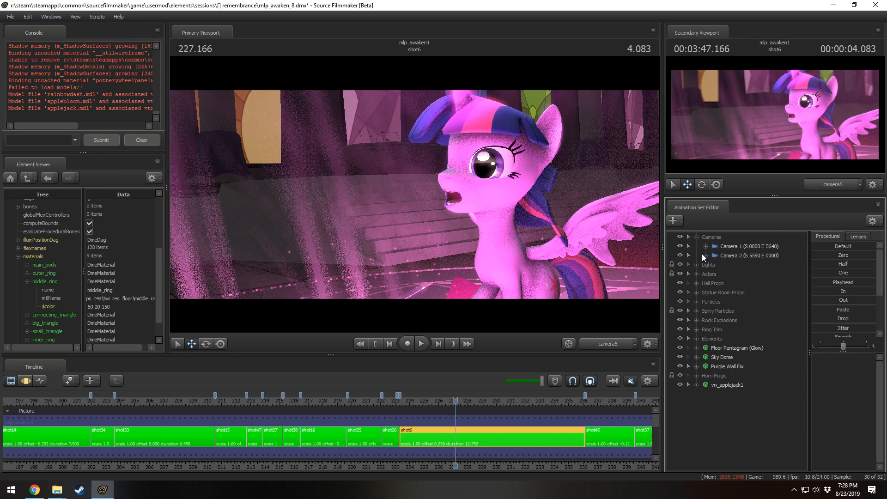
left_click(735, 247)
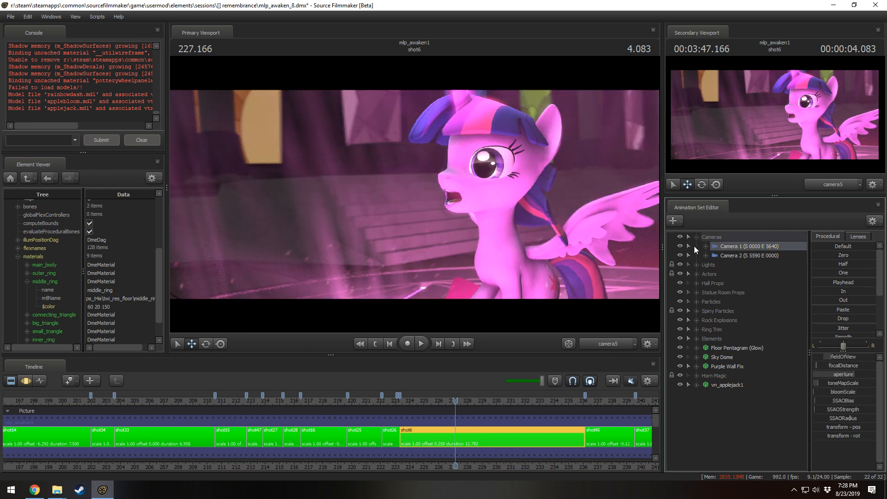
left_click_drag(731, 250, 529, 223)
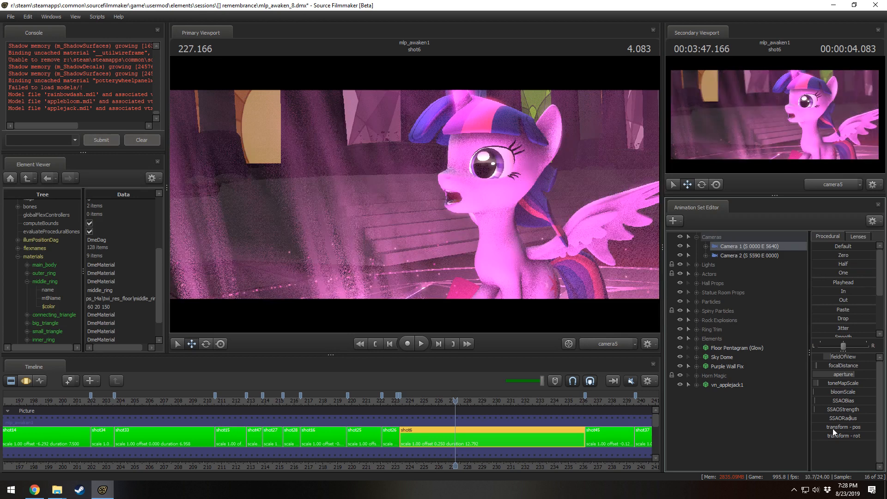
- Switch to the Motion Editor and try adjusting Camera 1's SSAOBias, undoing the change
key("F4")
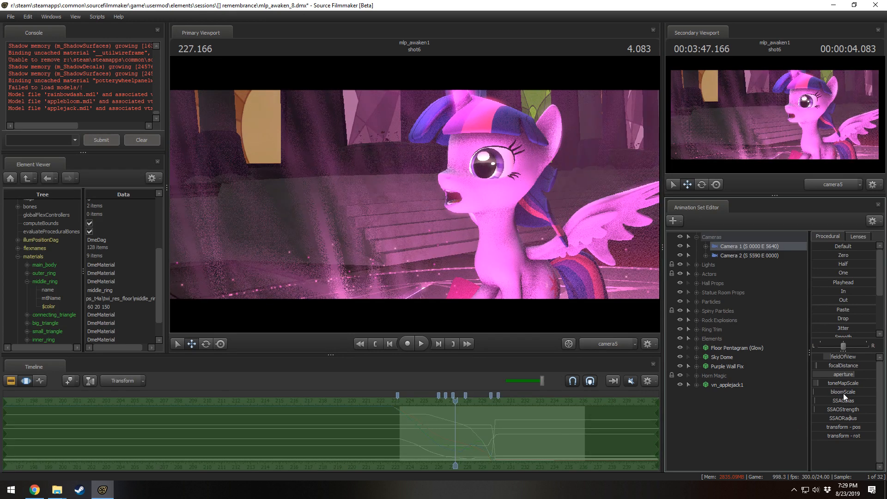
mouse_move(816, 400)
left_mouse_down()
mouse_move(876, 410)
mouse_move(811, 422)
left_mouse_up()
key("ctrl+z")
key("ctrl+z")
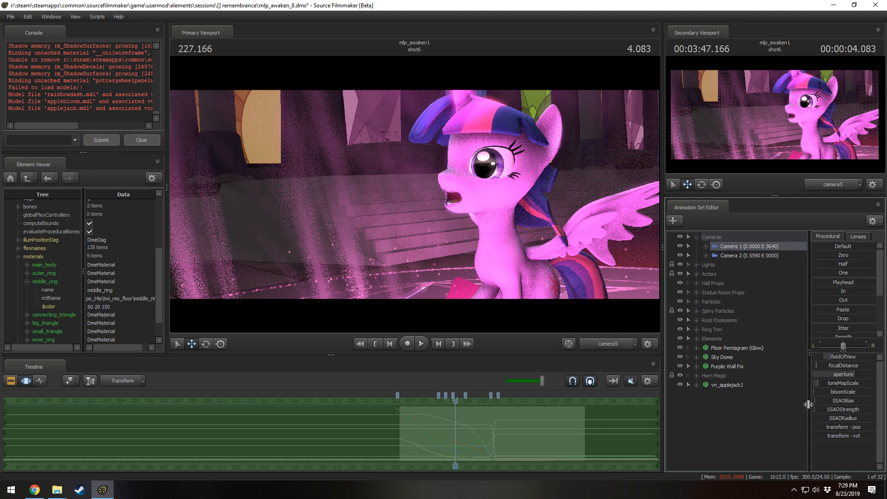
left_click_drag(824, 401, 842, 418)
- Switch the primary viewport to the Work Camera and disable its lighting
left_click(620, 342)
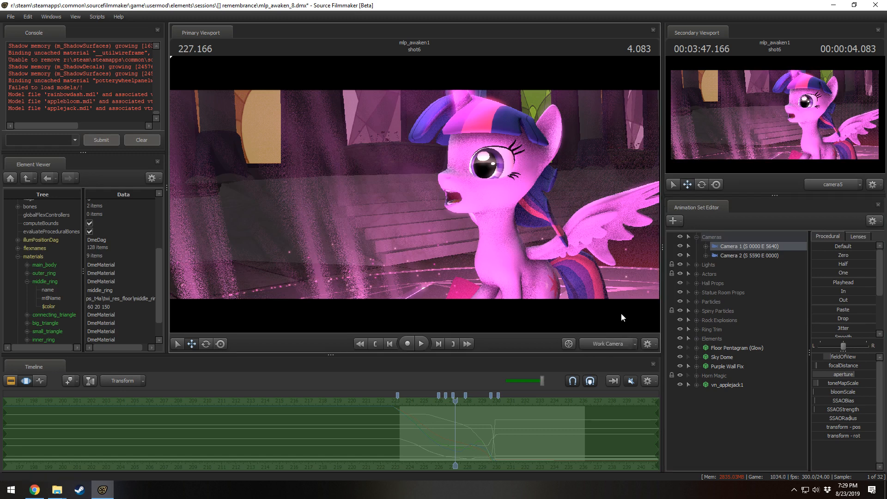
left_click(621, 312)
right_click(425, 209)
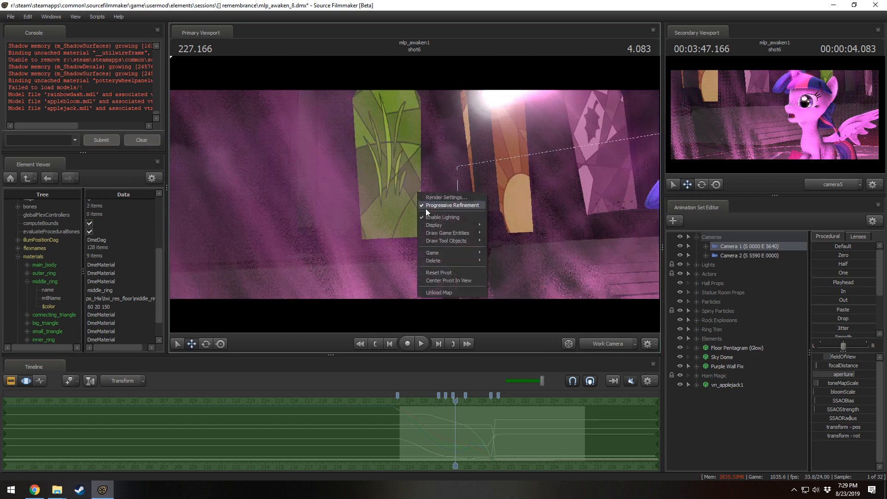
left_click(446, 221)
- Hide the Purple Wall Fix model and inspect the wall area it covers between the stained-glass windows
left_click_drag(447, 217, 355, 199)
key("w")
key("s")
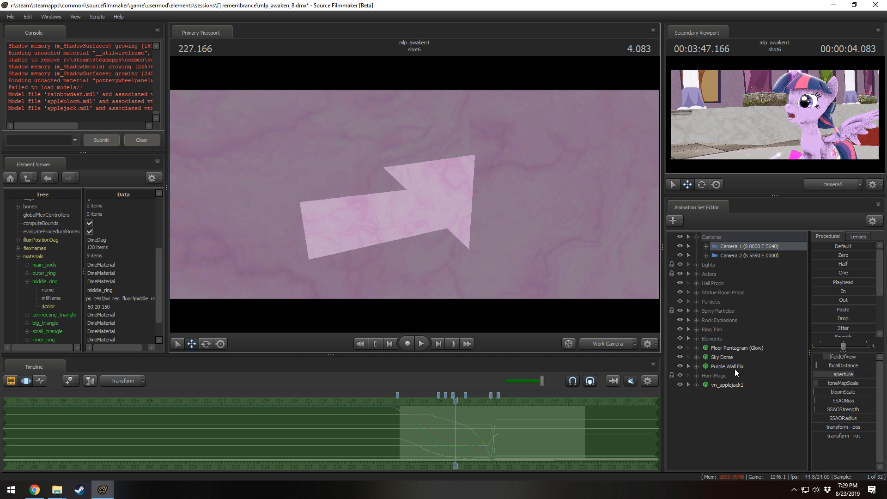
left_click(679, 366)
mouse_move(397, 204)
left_mouse_down()
mouse_move(388, 199)
mouse_move(388, 170)
mouse_move(406, 190)
left_mouse_up()
key("x")
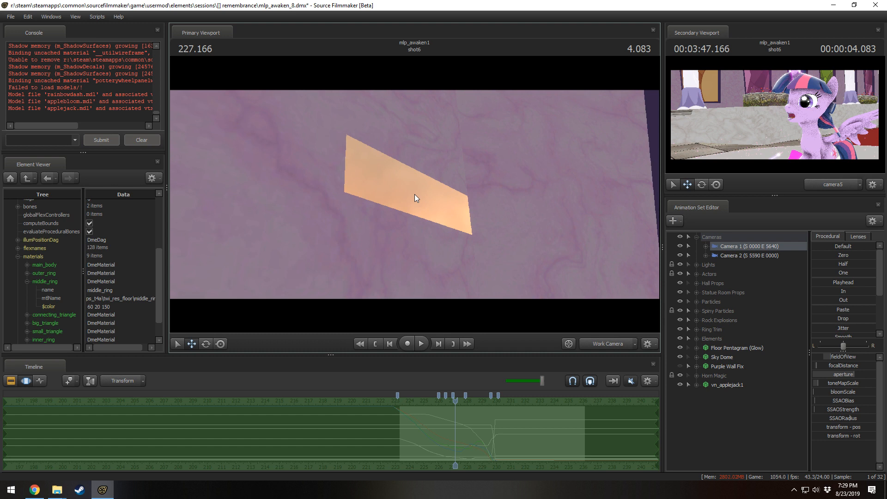
left_click_drag(415, 194, 381, 171)
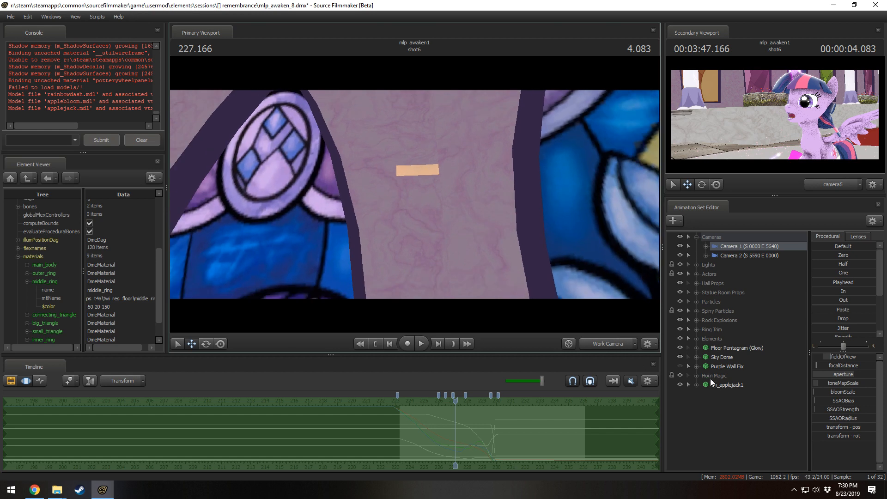
- Make the Purple Wall Fix model visible again and re-enable the viewport lighting
left_click(679, 365)
right_click(450, 218)
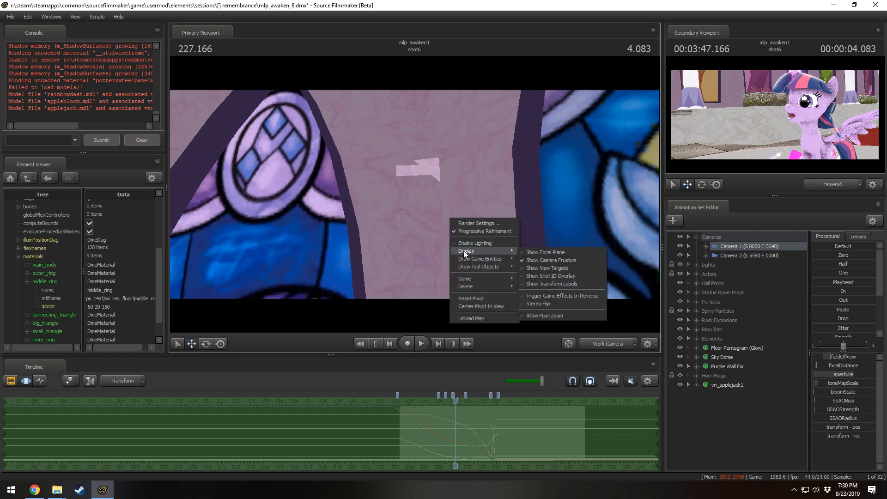
left_click(474, 244)
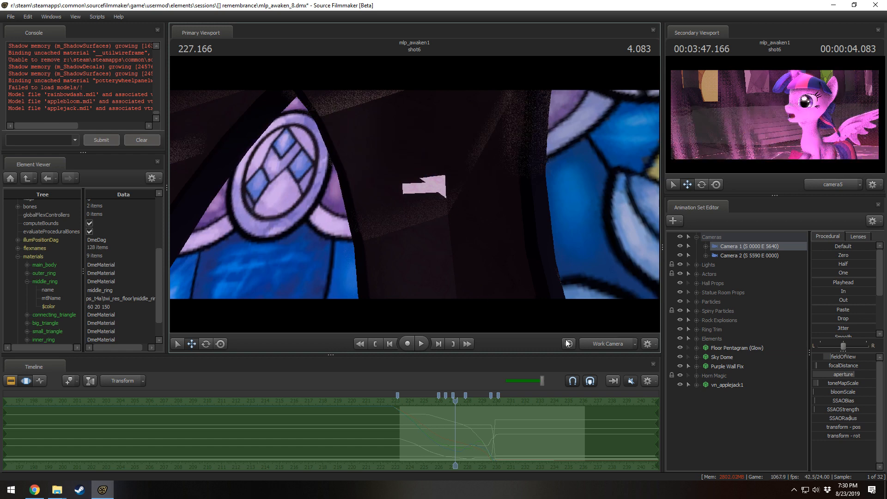
- Disable lighting in the Work Camera viewport while facing the stained-glass windows
key("s")
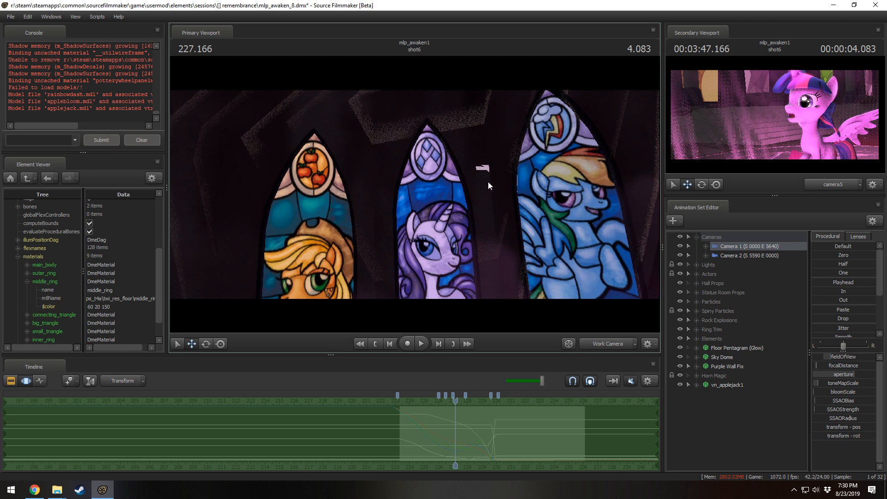
left_click_drag(466, 196, 417, 192)
right_click(425, 191)
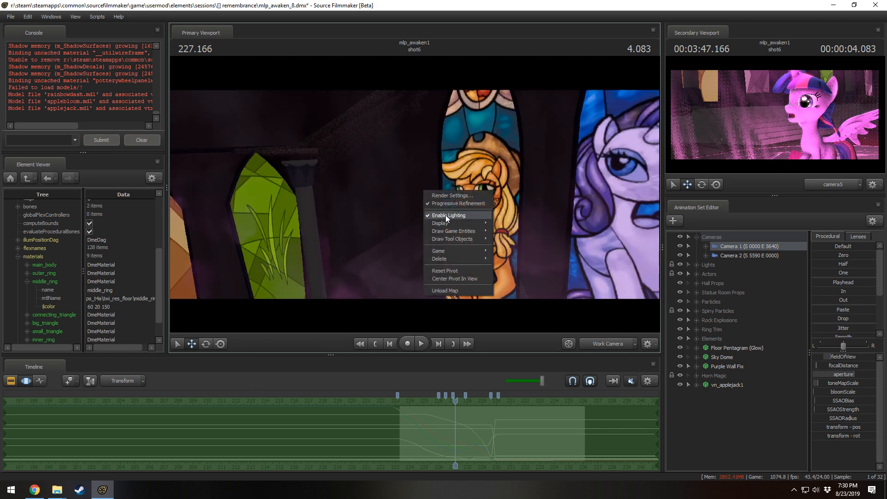
left_click(444, 215)
- Examine the unlit hall wall and the five stained-glass windows above the statues from several distances and angles
key("w")
left_click_drag(444, 215, 485, 202)
key("w")
key("w")
key("w")
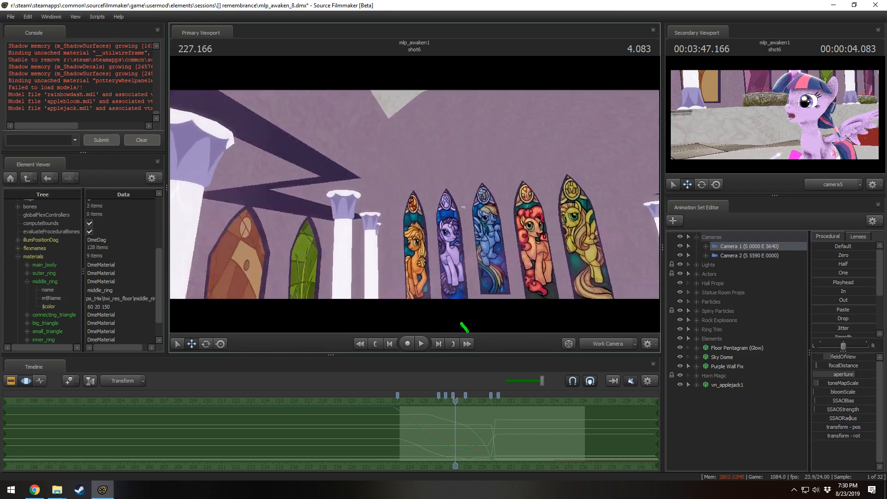
left_click_drag(463, 327, 506, 308)
key("w")
key("w")
key("s")
left_click_drag(453, 196, 418, 194)
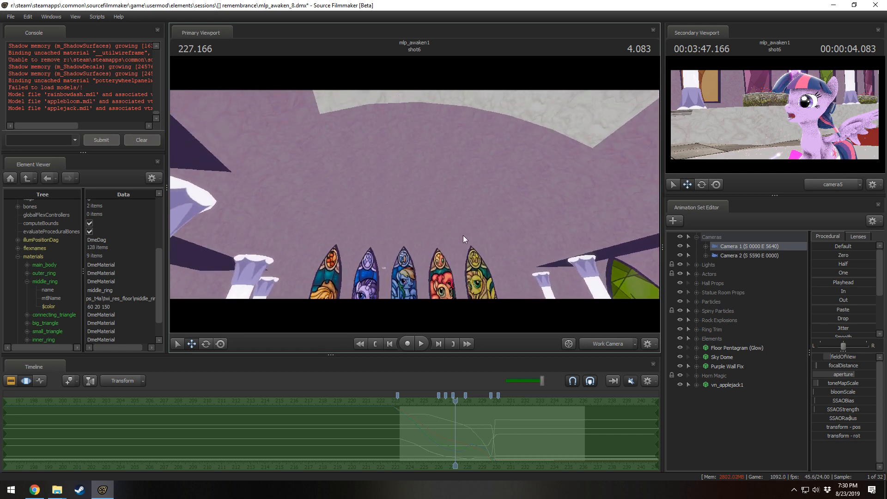
key("s")
left_click_drag(454, 151, 415, 198)
key("w")
key("w")
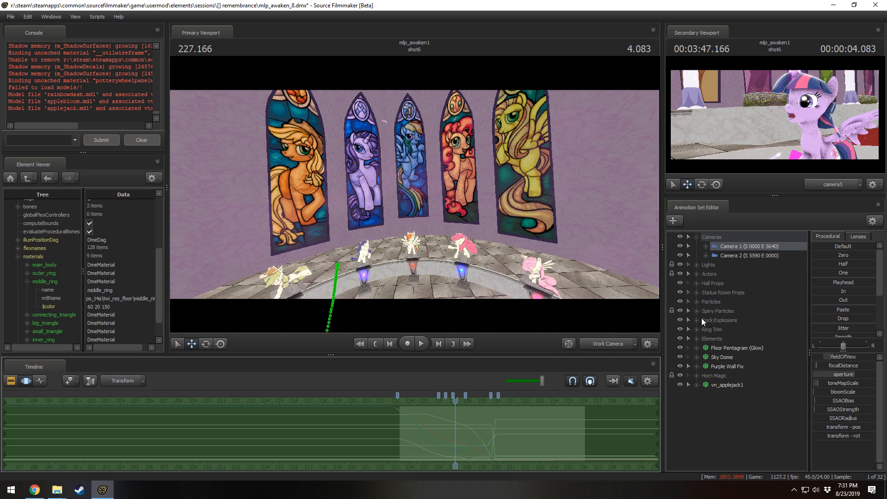
- Find glass_rainbow3 under Statue Room Props, Windows, Dim Windows, select it and toggle its visibility off and on to identify it
left_click(695, 264)
left_click(695, 264)
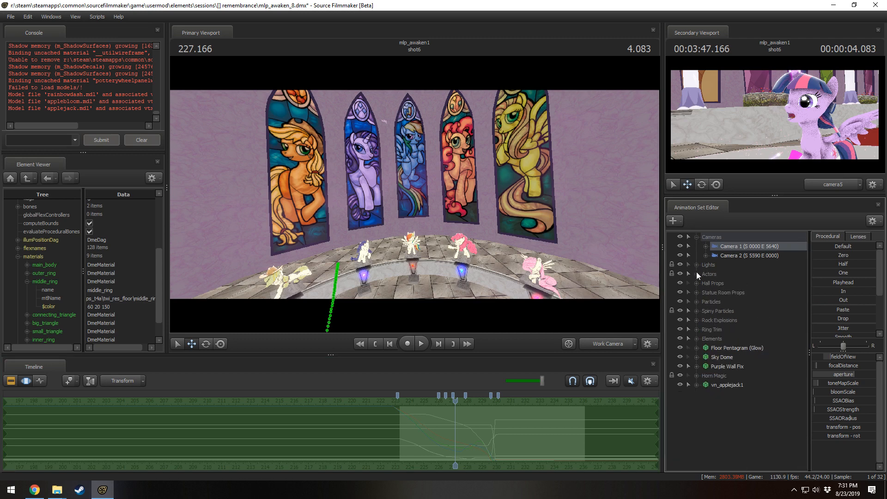
left_click(696, 282)
left_click(696, 282)
left_click(696, 293)
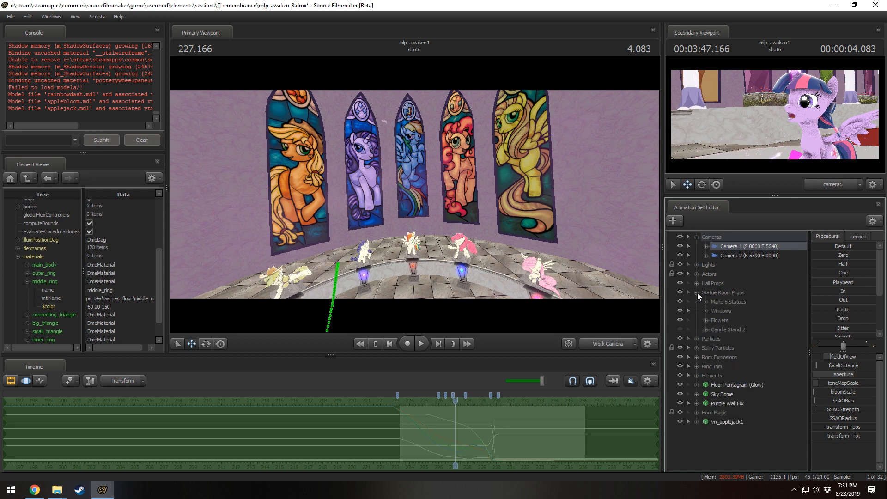
left_click(706, 311)
left_click(714, 320)
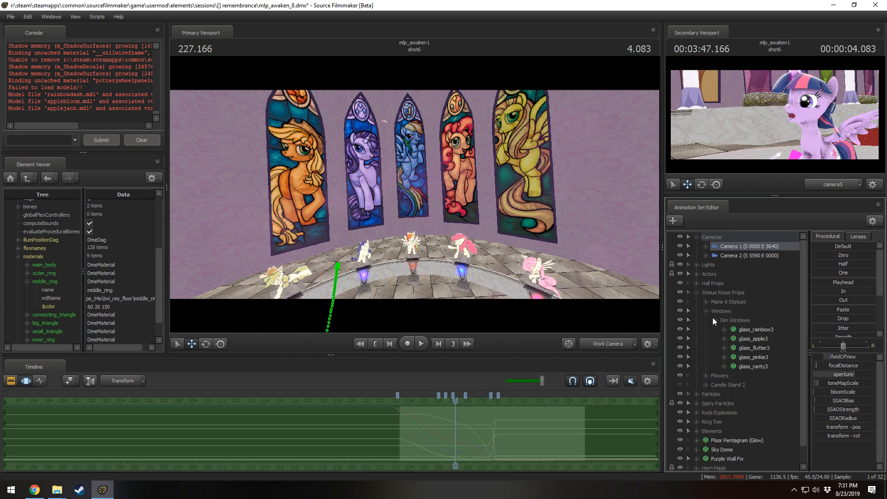
left_click(754, 329)
left_click(678, 328)
left_click(678, 327)
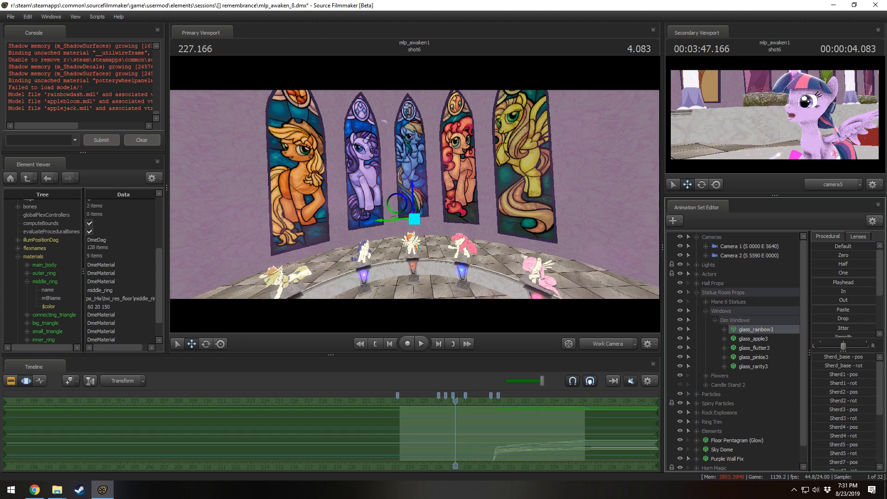
- Inspect the lower edge of the glass_rainbow3 window and view the value of its Sherd_base_scale control in the Unknown group
key("w")
left_click_drag(531, 231, 527, 224)
key("w")
left_click_drag(414, 194, 415, 194)
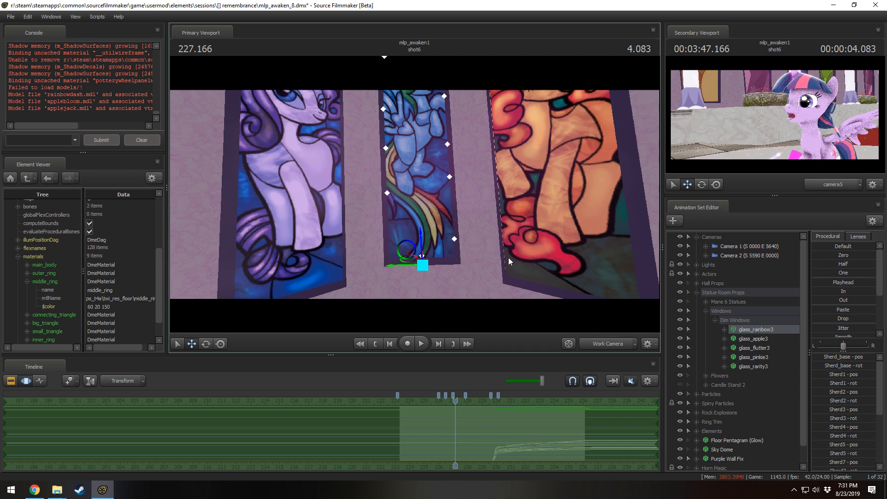
right_click(768, 333)
left_click(750, 333)
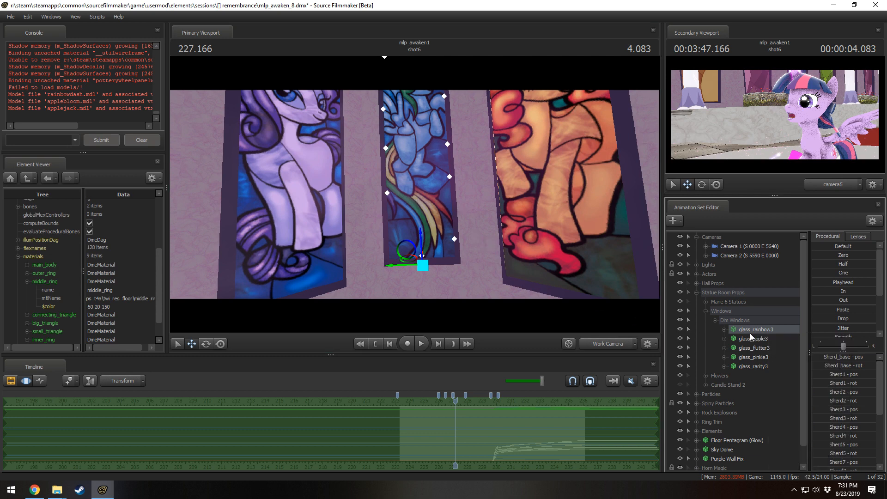
left_click(724, 329)
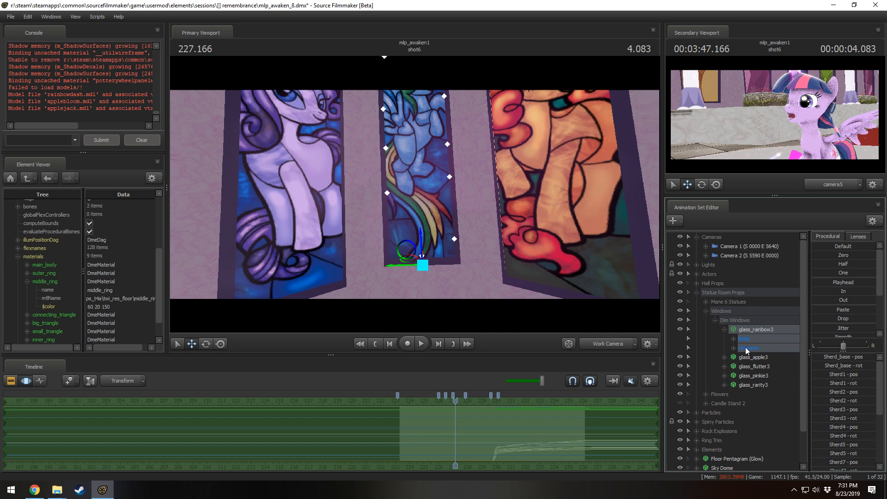
left_click(733, 348)
left_click(761, 458)
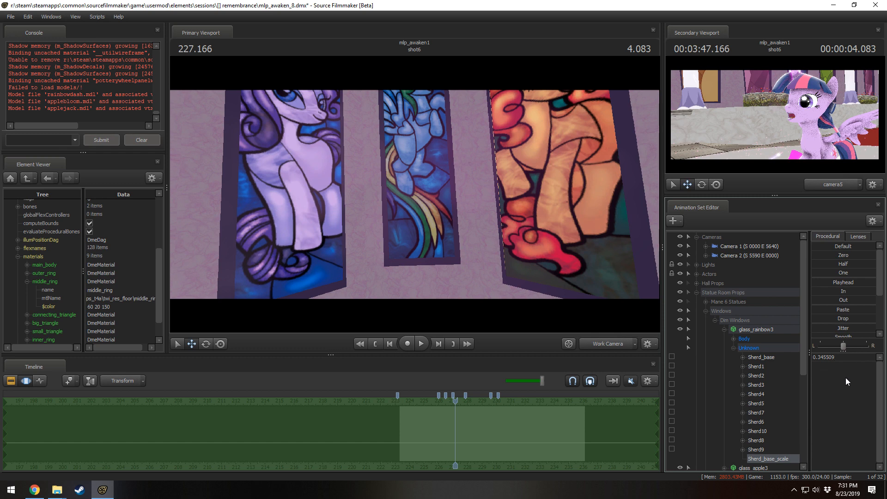
key("Return")
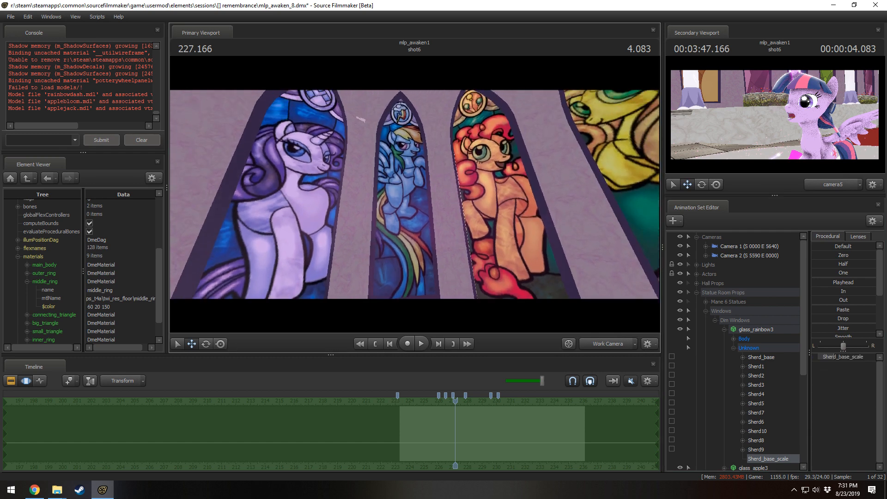
- Switch to the Clip Editor, compare the windows in shot11, shot12, shot9 and shot22, and return to shot6 at 229.458
mouse_move(414, 194)
left_mouse_down()
mouse_move(413, 203)
mouse_move(415, 185)
mouse_move(415, 193)
left_mouse_up()
key("F2")
scroll(481, 431, "down", 4)
scroll(480, 431, "down", 3)
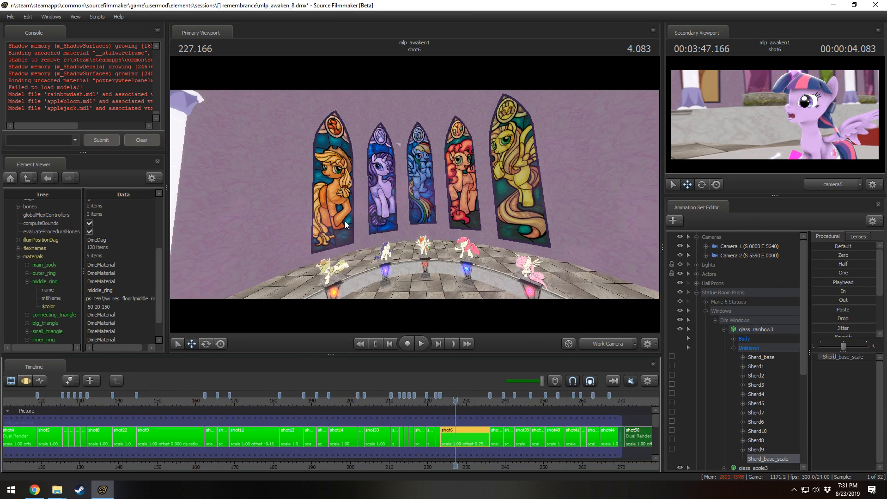
left_click(252, 401)
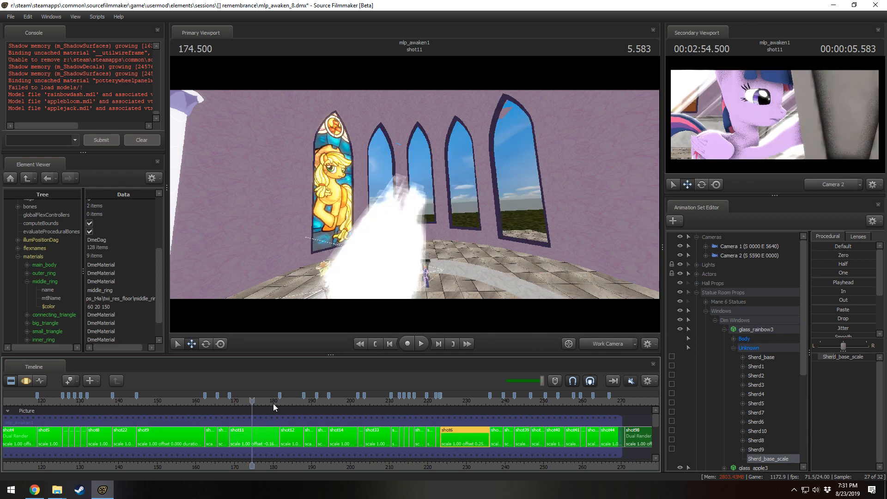
left_click_drag(273, 406, 292, 406)
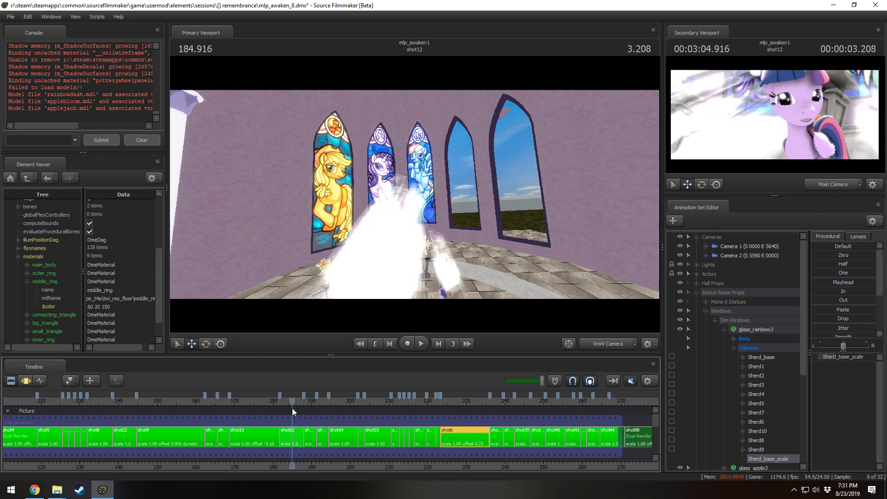
left_click(465, 407)
left_click(293, 406)
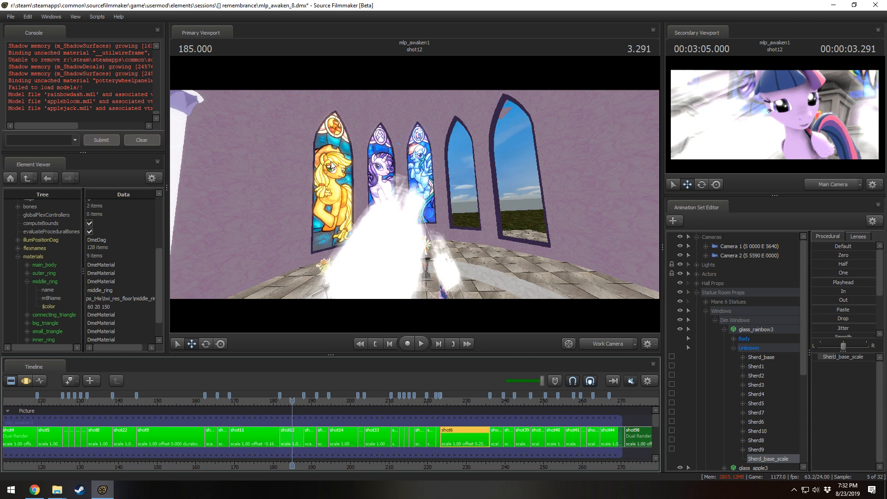
left_click(151, 400)
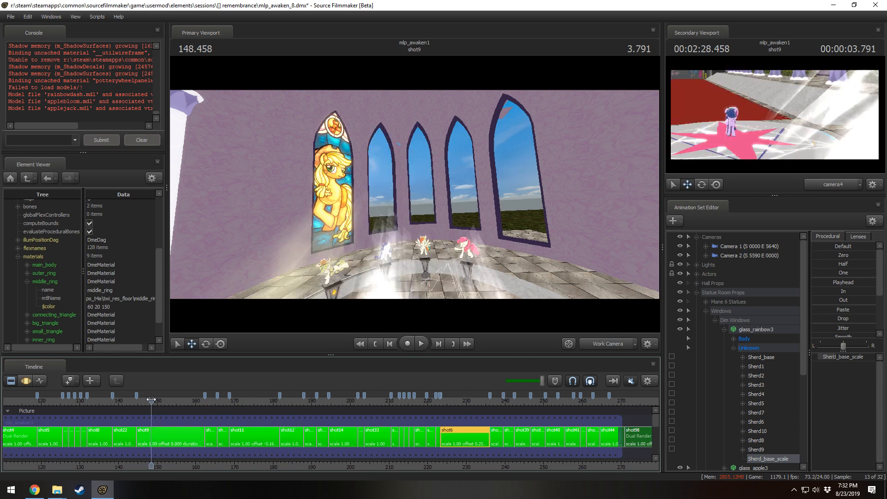
left_click_drag(151, 399, 125, 400)
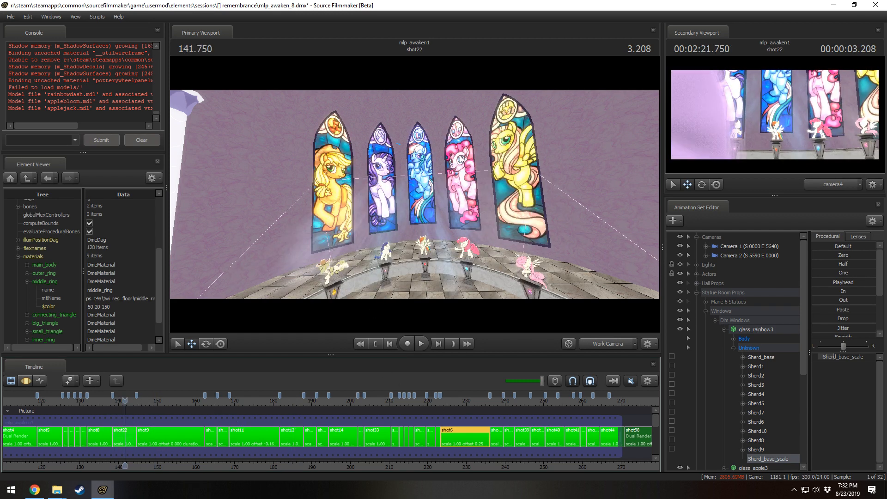
left_click(464, 400)
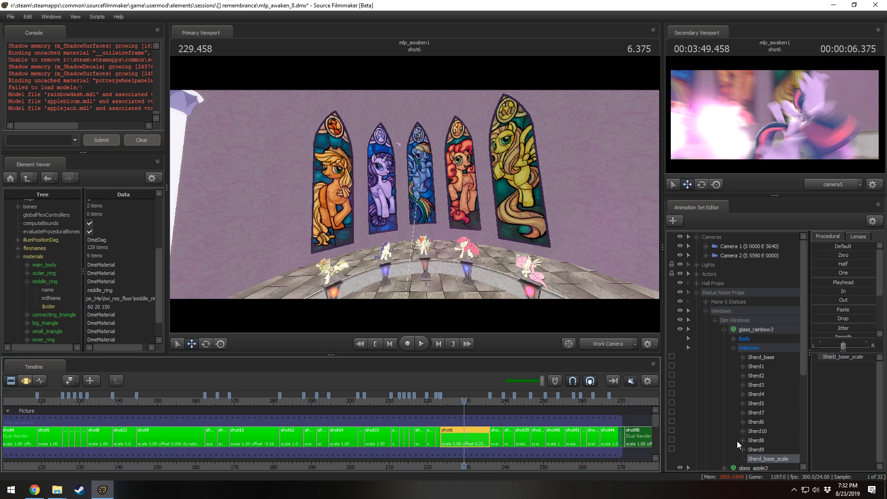
- Select glass_rainbow3's Sherd_base_scale control, return to the Motion Editor and check the control's value
left_click(767, 459)
key("F3")
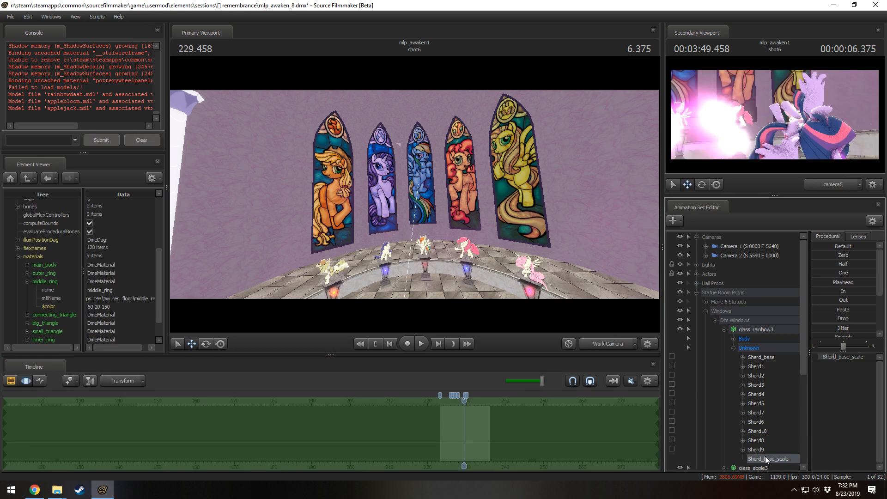
double_click(834, 357)
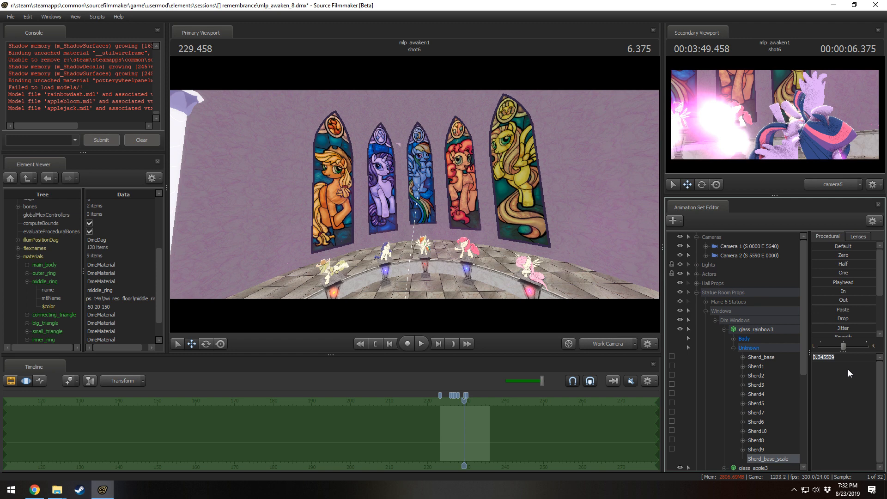
key("Return")
left_click(836, 355)
key("Return")
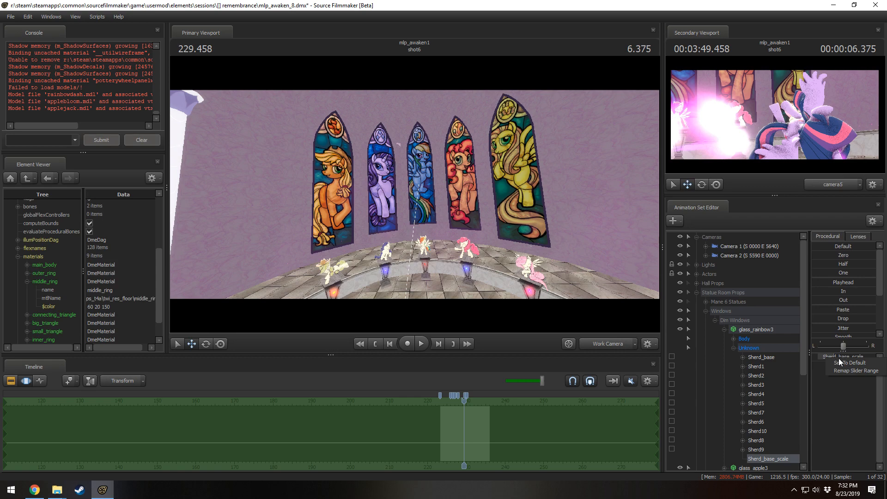
- Try resetting Sherd_base_scale to its default and inspect how the rainbow window fits its frame up close
right_click(839, 358)
left_click(840, 363)
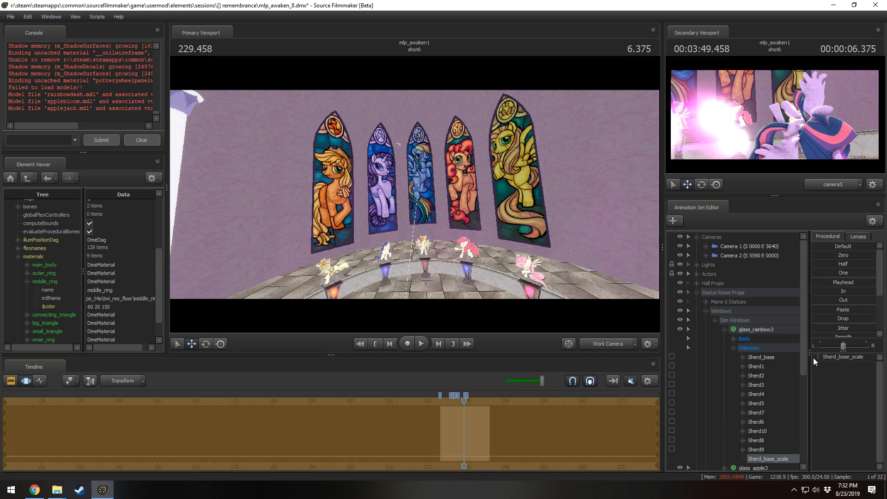
key("w")
left_click_drag(554, 259, 557, 255)
key("w")
key("w")
key("w")
key("w")
key("s")
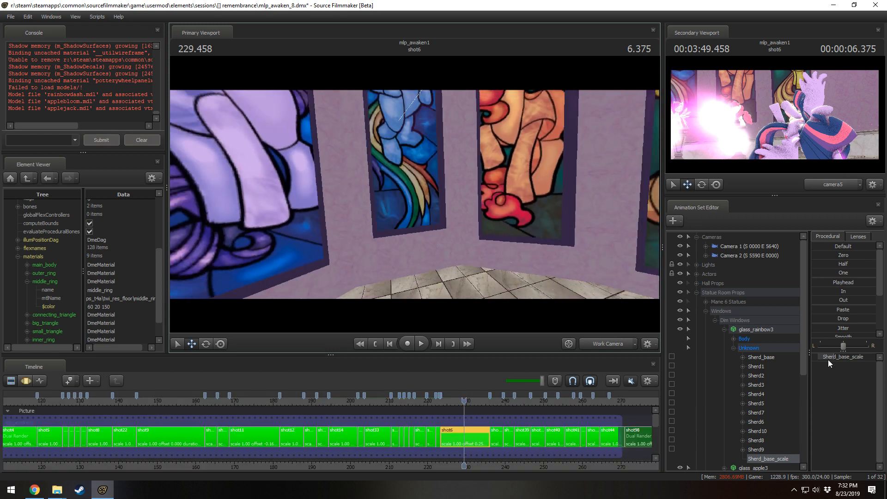
- Remap the Sherd_base_scale slider range to a maximum of 100
right_click(835, 356)
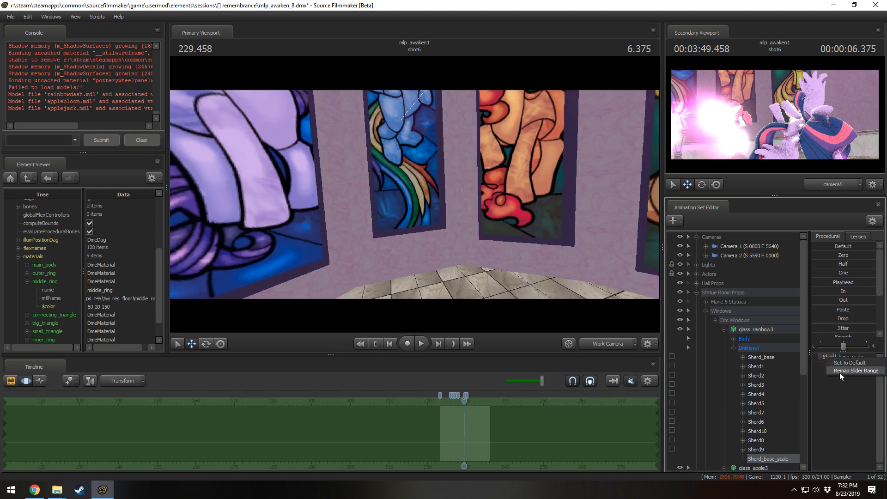
left_click(839, 371)
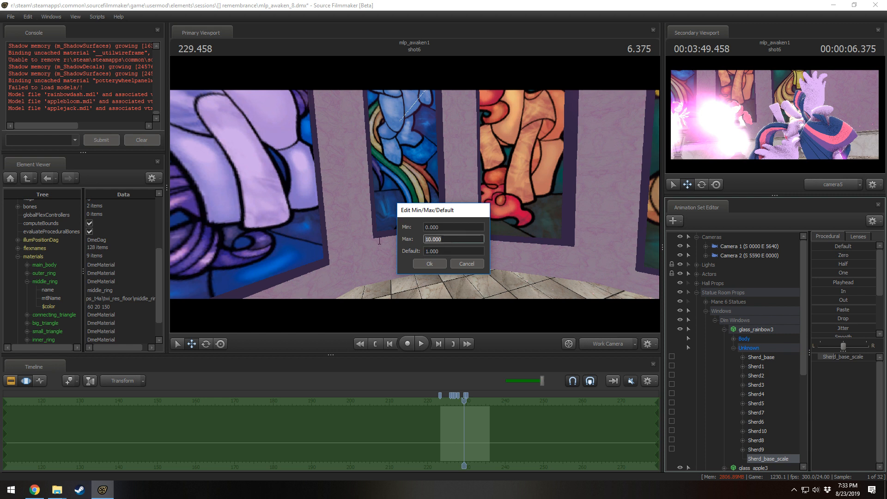
key("Return")
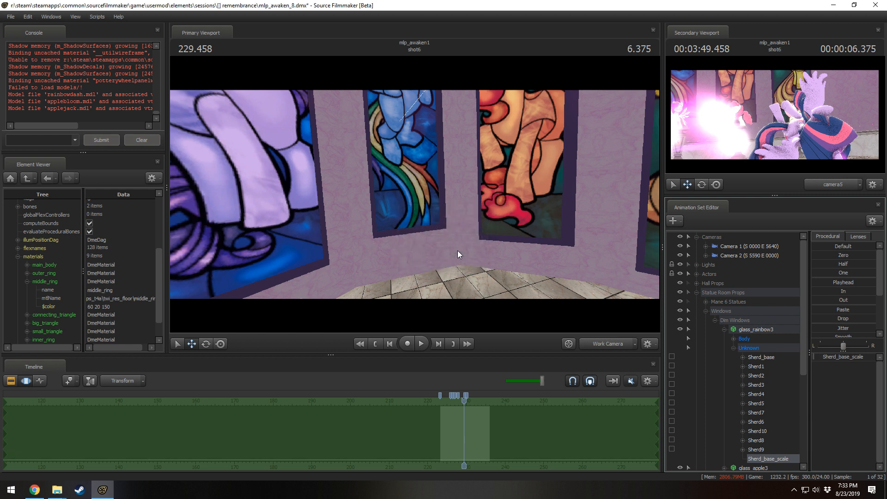
- Try enlarging glass_rainbow3 far beyond the hall with Sherd_base_scale and look at the giant window from outside
left_click_drag(822, 276, 872, 276)
left_click_drag(601, 258, 605, 147)
key("s")
mouse_move(414, 194)
left_mouse_down()
mouse_move(439, 190)
mouse_move(415, 193)
mouse_move(429, 196)
mouse_move(434, 171)
mouse_move(421, 170)
mouse_move(423, 139)
mouse_move(416, 194)
mouse_move(439, 214)
mouse_move(443, 184)
mouse_move(406, 189)
mouse_move(413, 143)
mouse_move(413, 180)
mouse_move(439, 217)
mouse_move(416, 185)
mouse_move(413, 162)
mouse_move(413, 214)
mouse_move(410, 195)
mouse_move(423, 191)
mouse_move(412, 193)
left_mouse_up()
left_click_drag(558, 283, 433, 208)
key("w")
left_click_drag(864, 359, 855, 357)
- Remap the Sherd_base_scale slider range to a minimum of -10, then reopen the range settings and leave them without changes
right_click(854, 357)
left_click(854, 370)
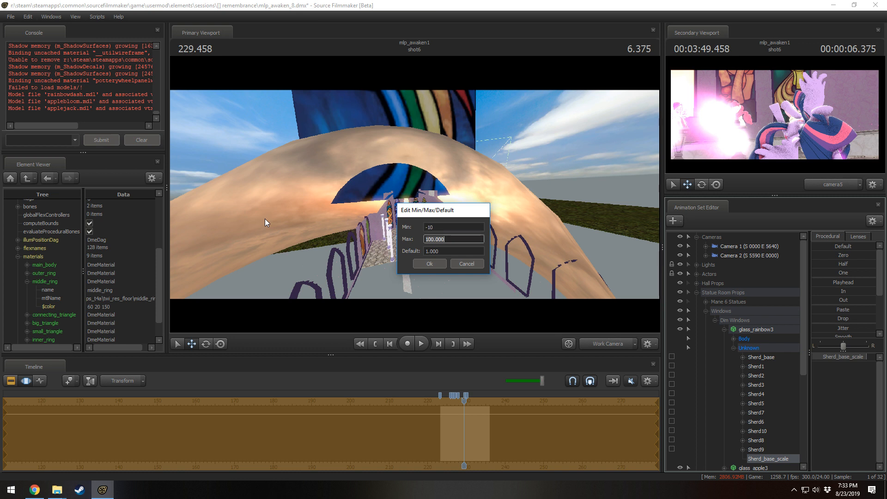
key("Tab")
key("Return")
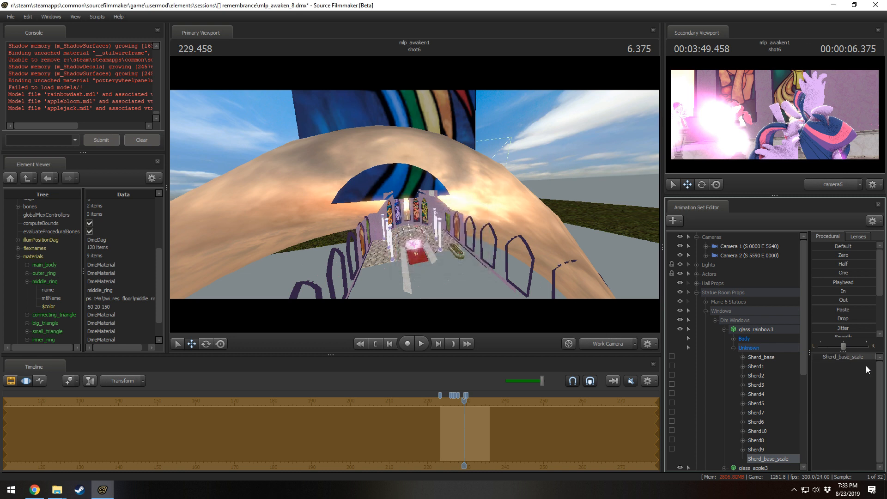
right_click(858, 358)
left_click(862, 371)
left_click(468, 263)
- Lower Sherd_base_scale until the rainbow window is clearly smaller than its wall opening
key("w")
left_click_drag(516, 238, 516, 238)
left_click_drag(868, 358, 851, 360)
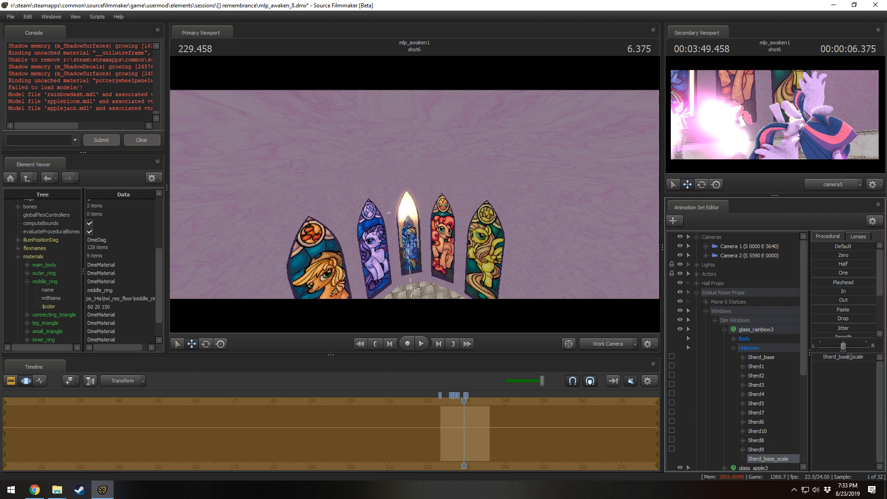
left_click_drag(502, 193, 502, 201)
key("w")
- Select the whole glass_rainbow3 model and move it straight up to near the top of its window opening
left_click(759, 330)
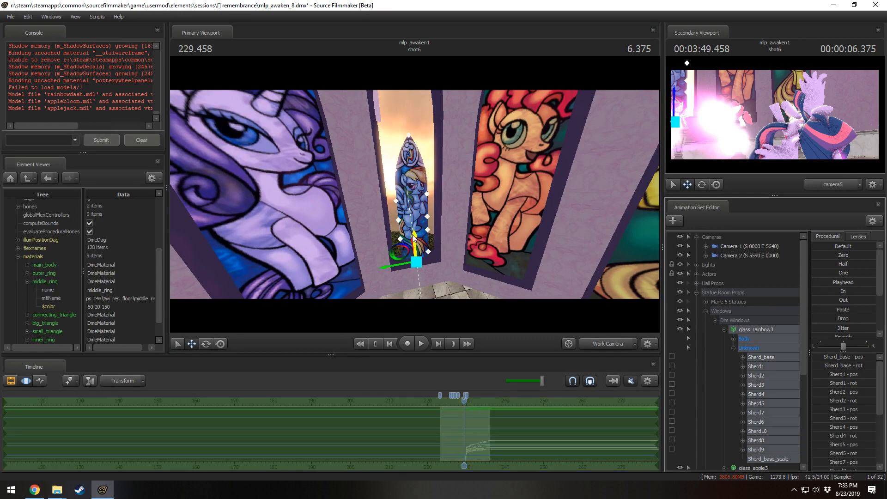
left_click_drag(415, 238, 413, 167)
left_click_drag(515, 249, 515, 230)
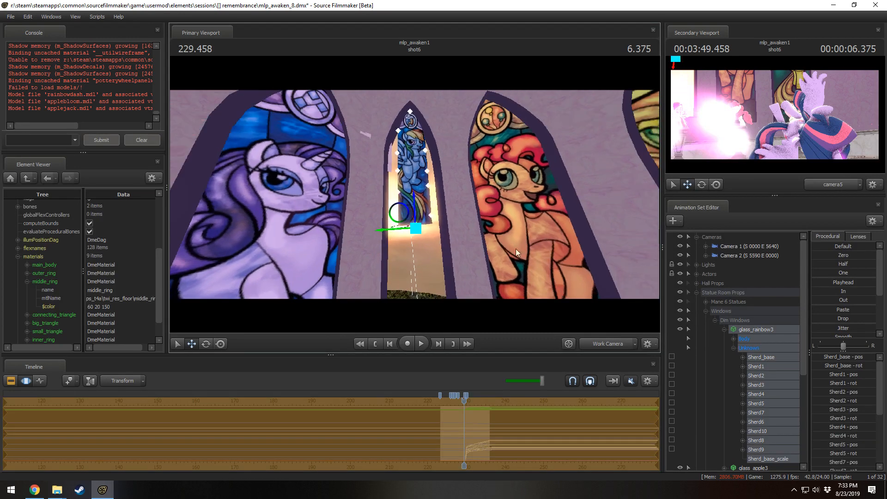
- Lower Sherd_base_scale into negative values to turn the glass_rainbow3 window upside down
left_click(768, 459)
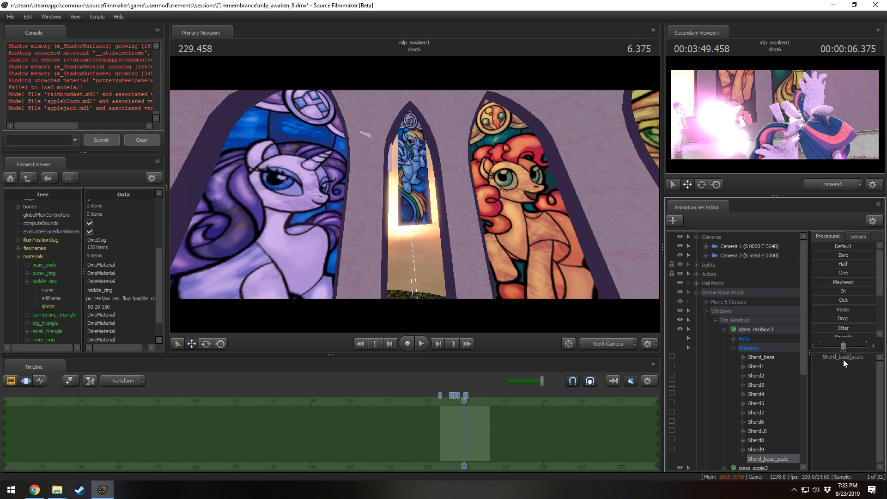
mouse_move(843, 360)
left_mouse_down()
mouse_move(815, 359)
mouse_move(838, 357)
left_mouse_up()
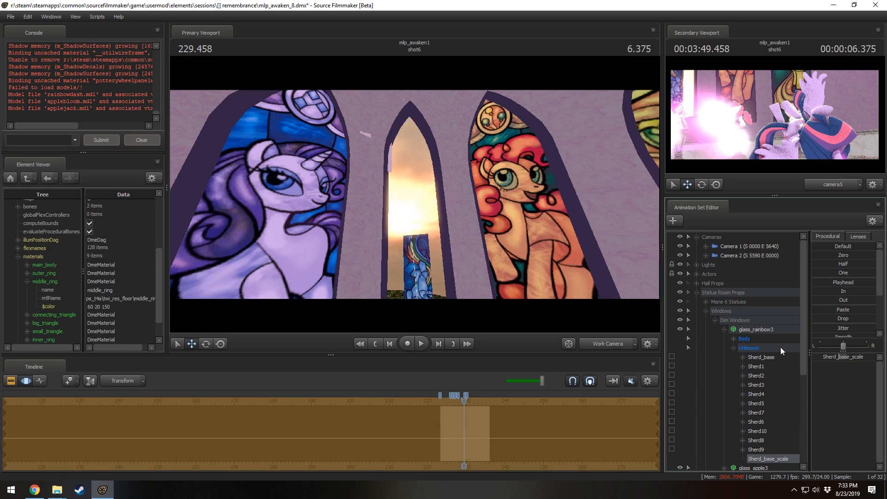
- Examine the inverted glass_rainbow3 window up close in its wall opening from several angles
left_click_drag(509, 228, 508, 254)
key("w")
mouse_move(415, 195)
left_mouse_down()
mouse_move(414, 217)
mouse_move(415, 199)
mouse_move(427, 198)
mouse_move(389, 206)
mouse_move(408, 207)
mouse_move(392, 207)
mouse_move(414, 195)
left_mouse_up()
key("a")
key("d")
key("w")
key("w")
key("w")
key("a")
key("d")
key("w")
key("d")
key("a")
key("a")
key("s")
key("d")
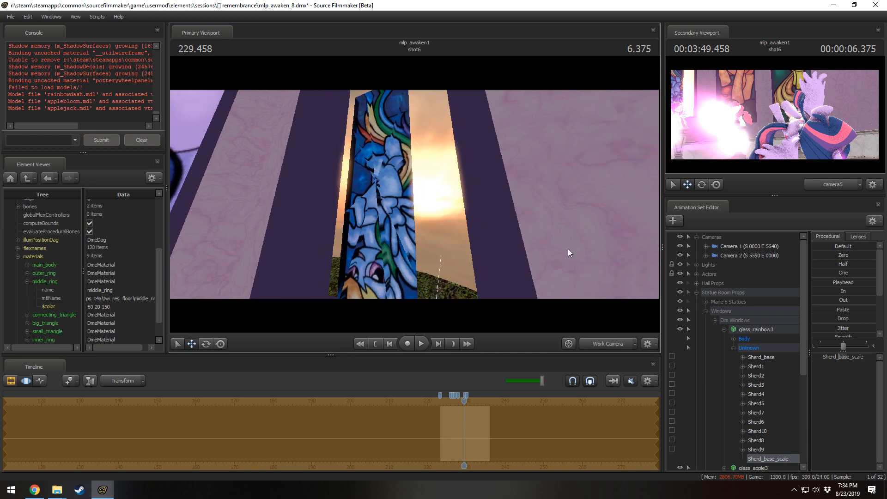
- Undo the scale and position changes to glass_rainbow3, and look over the row of five windows and the long hall
left_click_drag(514, 270, 414, 194)
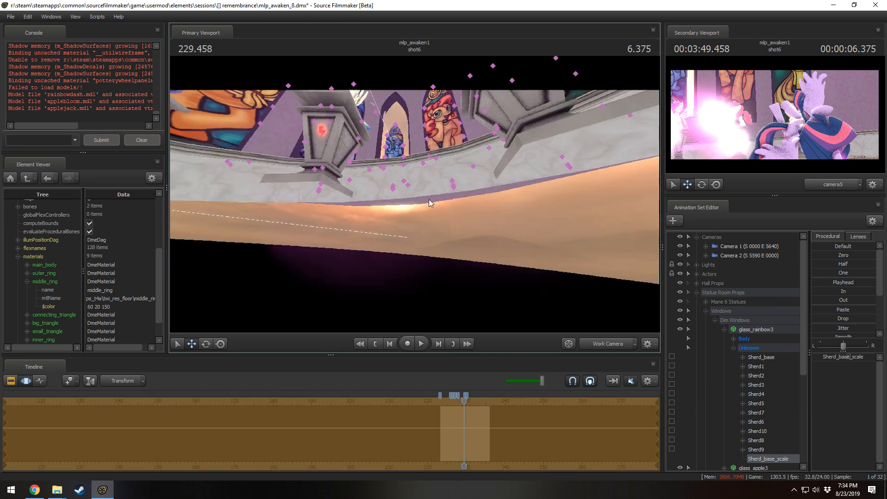
left_click_drag(429, 226, 539, 186)
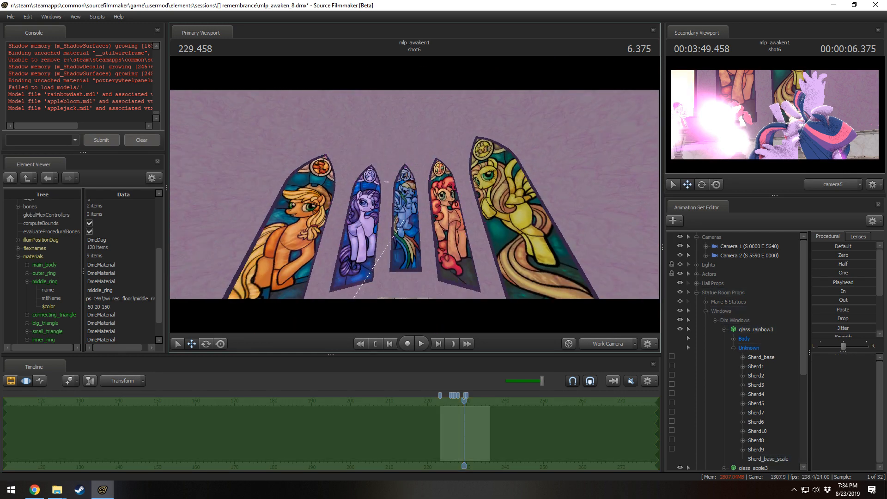
left_click_drag(414, 194, 414, 194)
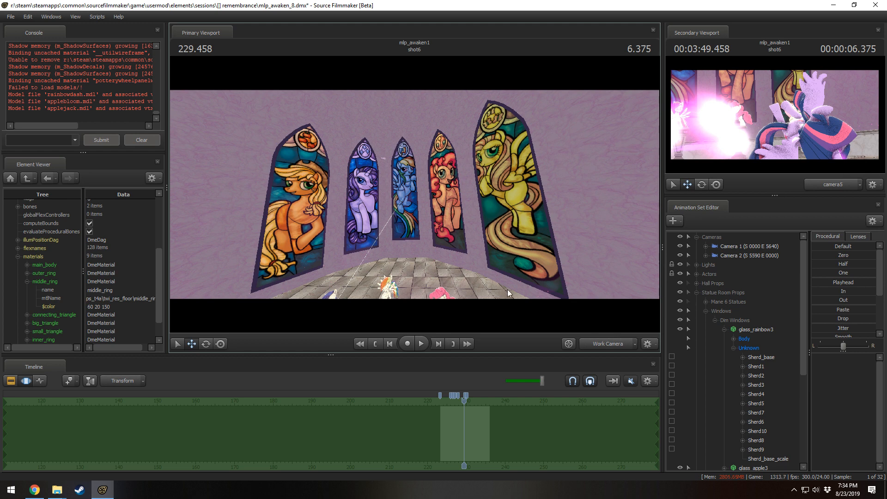
left_click_drag(512, 283, 511, 283)
left_click_drag(417, 193, 434, 209)
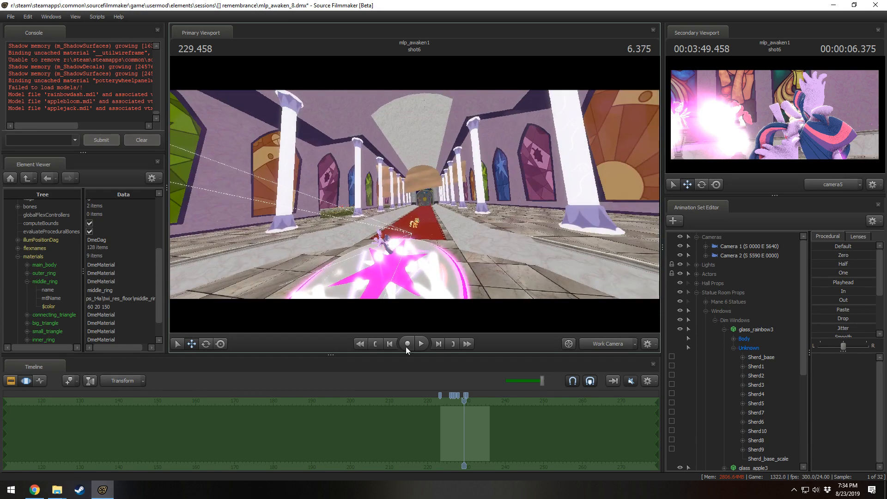
- Show the shot sequence on the timeline and find the moment in shot6 with the exploding statues, seen through camera5
scroll(471, 410, "down", 10)
key("F2")
scroll(472, 410, "down", 1)
left_click(477, 400)
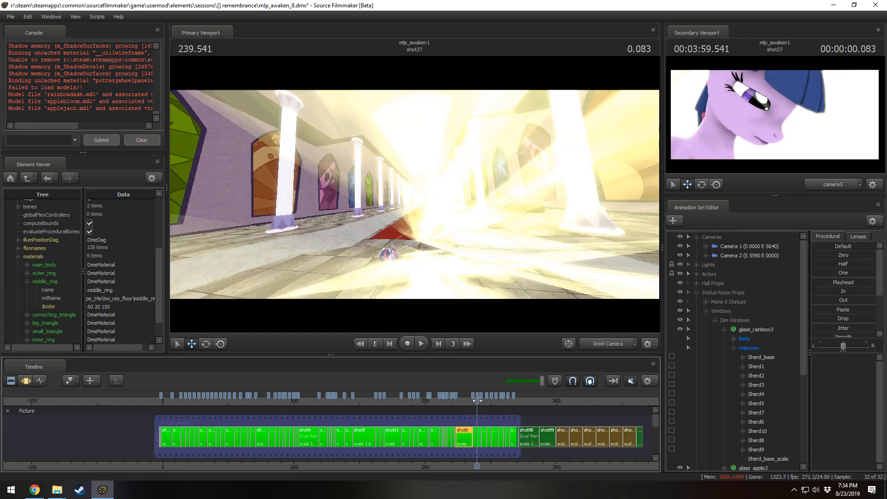
mouse_move(477, 400)
left_mouse_down()
mouse_move(512, 411)
mouse_move(461, 402)
mouse_move(470, 402)
left_mouse_up()
left_click(600, 345)
scroll(470, 402, "up", 5)
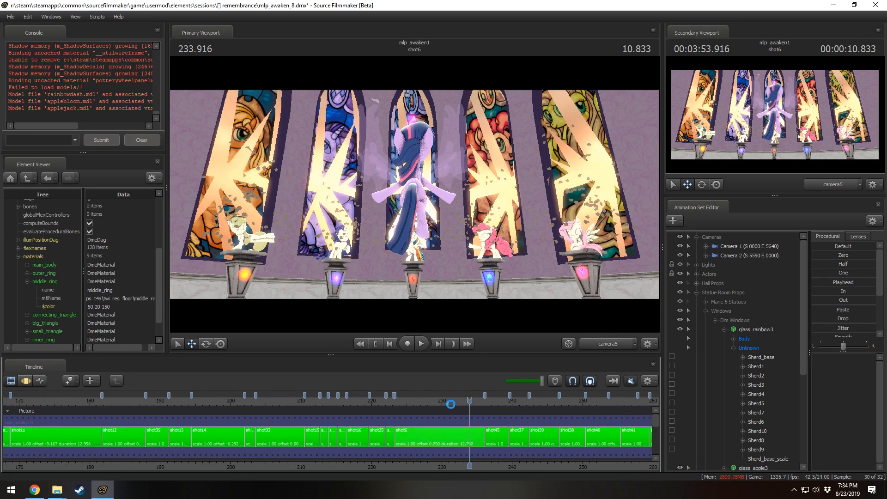
- Play back the part of shot6 where the statues burst out of their stone, stopping while rocks are in the air
left_click(447, 402)
key("space")
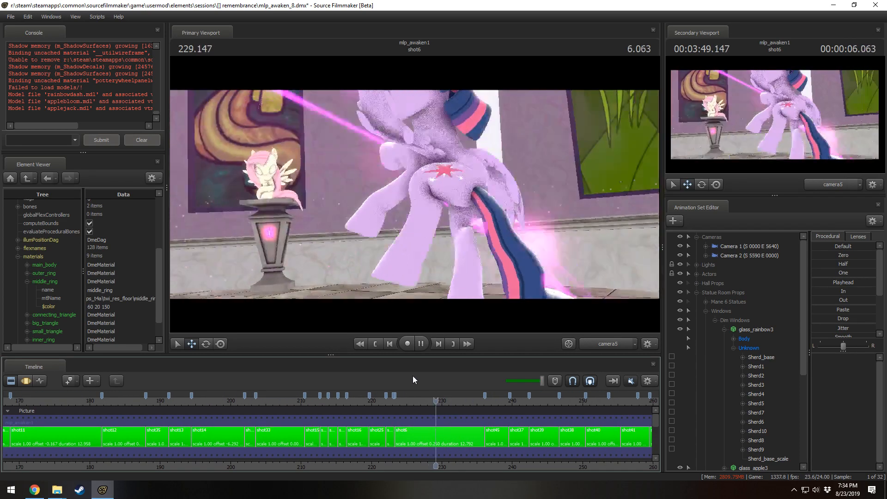
key("space")
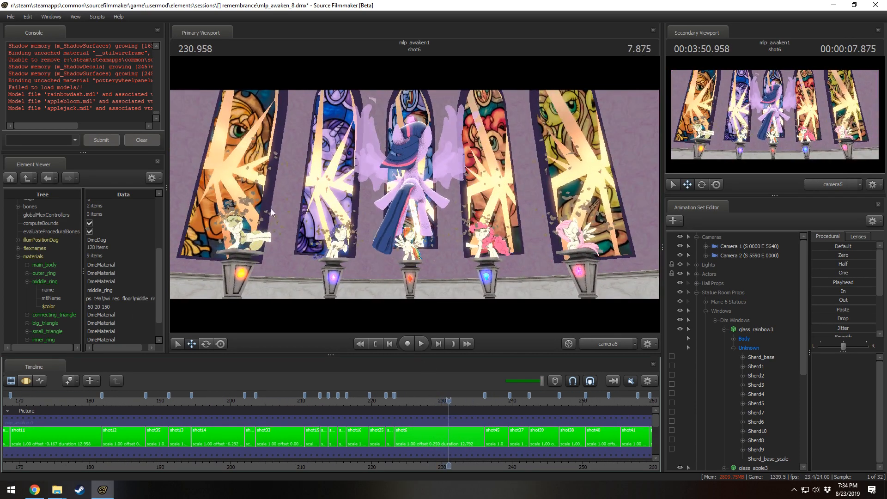
key("space")
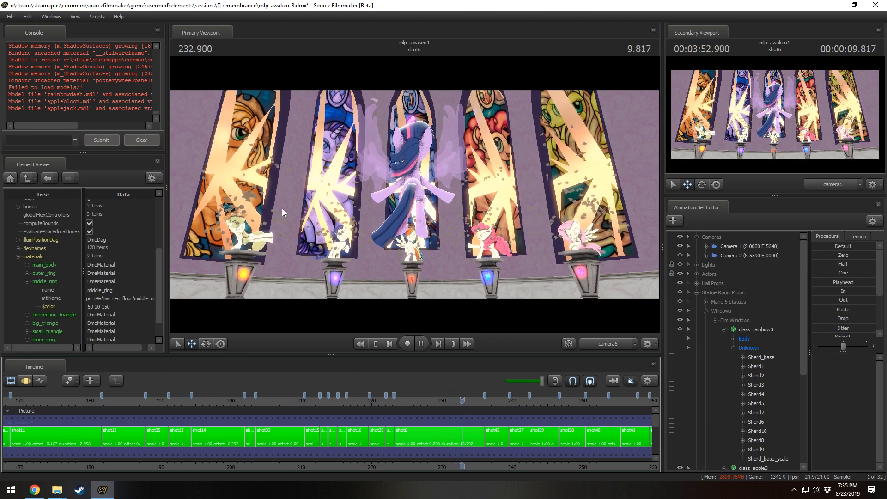
key("space")
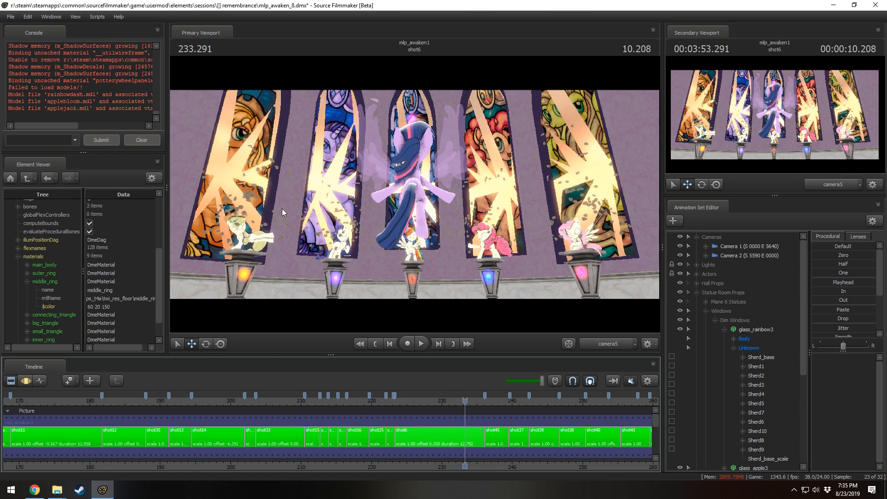
- Examine the flying rocks around the Applejack statue through the Work Camera, and collapse the Statue Room Props and Cameras groups
left_click(607, 345)
left_click_drag(555, 277, 513, 267)
key("w")
key("w")
key("a")
left_click(696, 292)
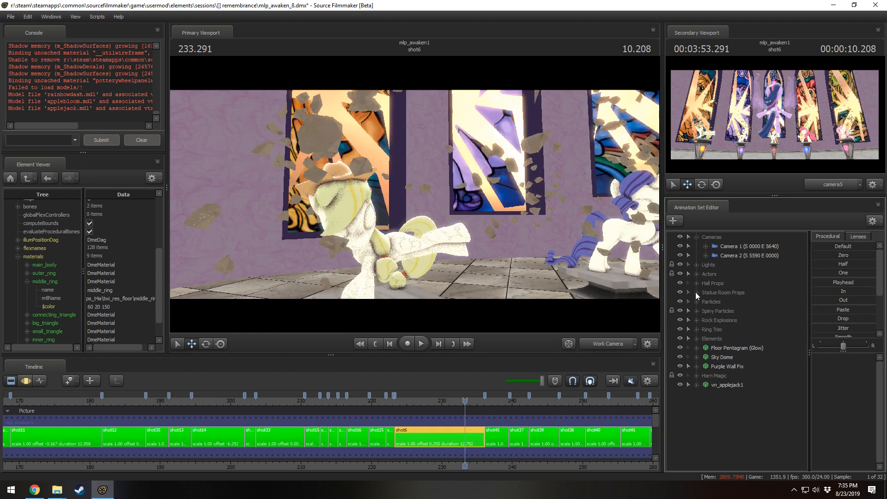
left_click(697, 237)
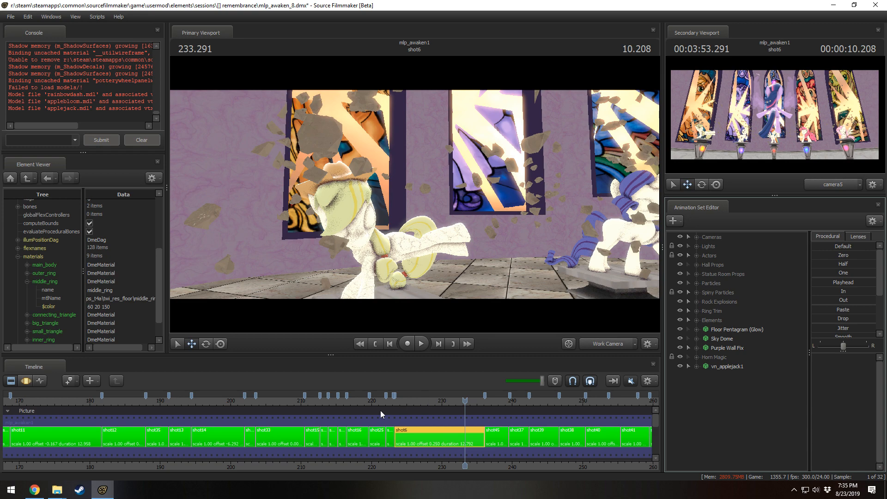
- Move the playhead into shot33 and aim the Work Camera down the red carpet of the hall
left_click(285, 402)
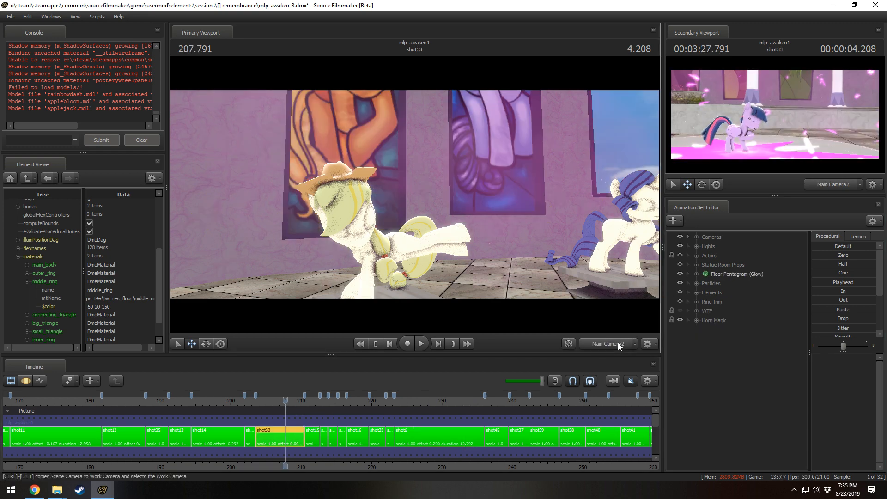
left_click_drag(473, 230, 622, 235)
key("d")
key("w")
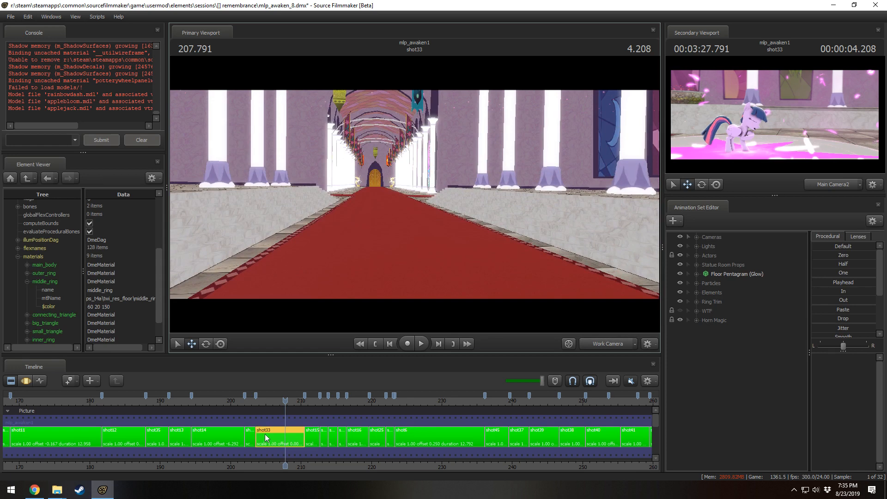
- Start adding a model to shot33, filter the models by "explosion" and preview the pit_explosion models, settling on pit_explosion_bb03.mdl
right_click(728, 347)
left_click(758, 370)
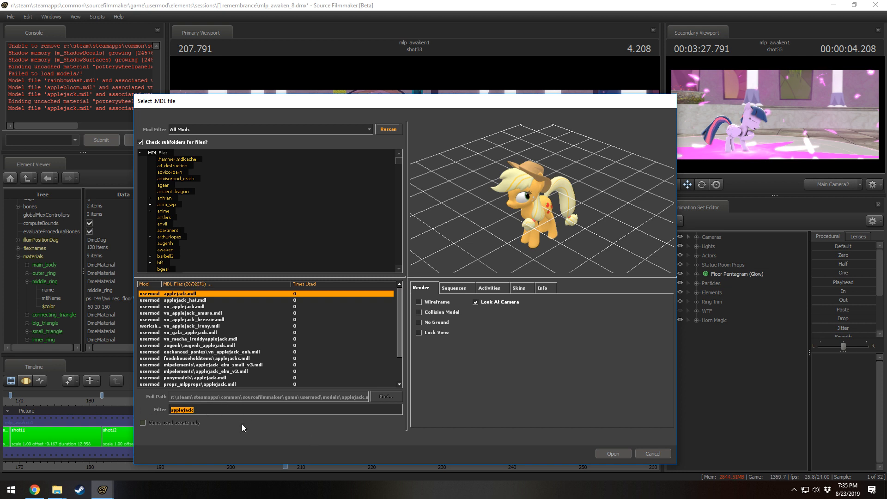
type("explosion")
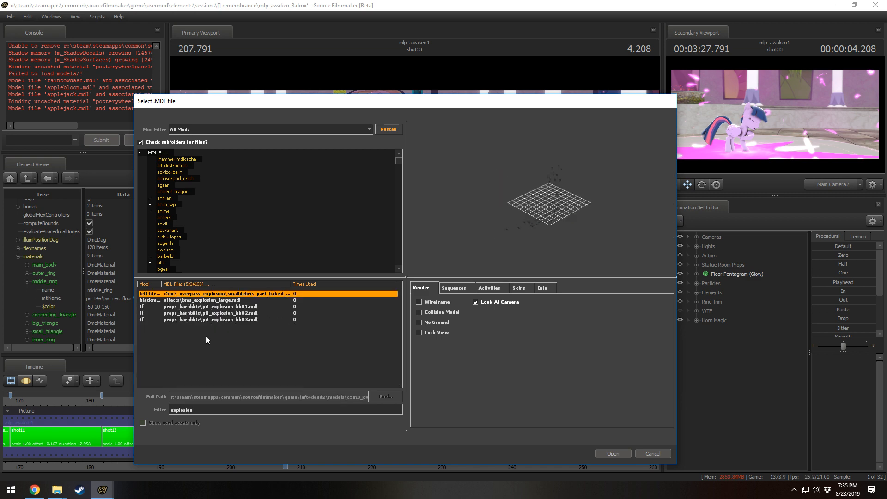
left_click(205, 307)
left_click(219, 313)
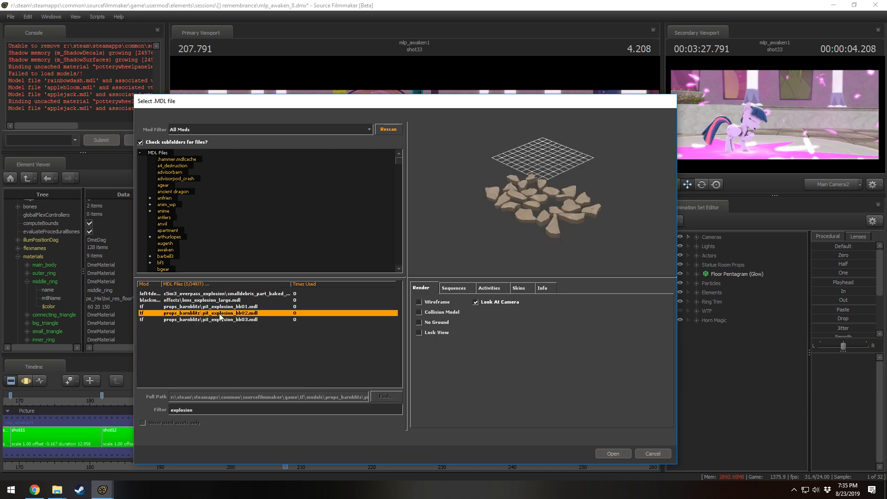
left_click(254, 318)
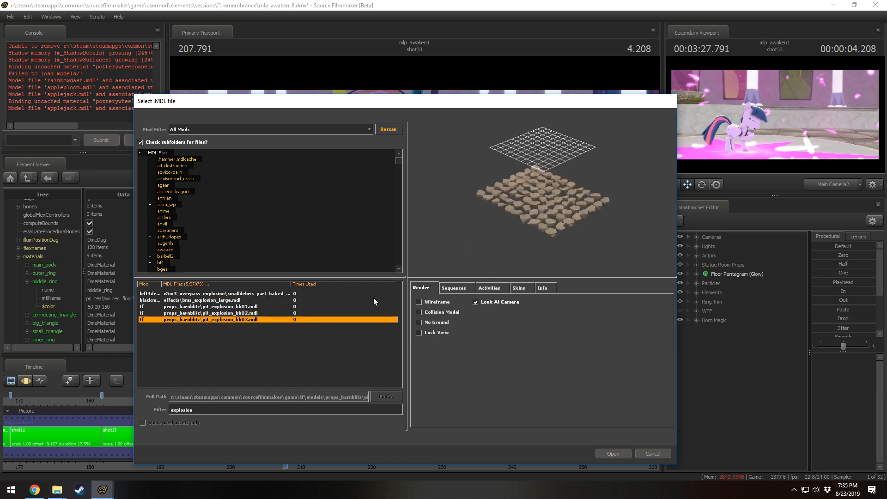
left_click_drag(530, 211, 536, 206)
right_click_drag(536, 207, 536, 191)
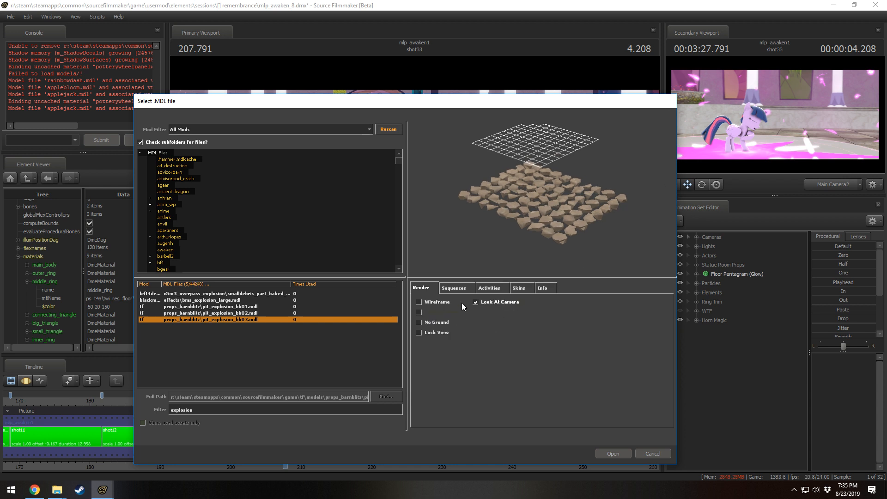
- Preview the idle, end and boom sequences of pit_explosion_bb03.mdl
left_click(458, 289)
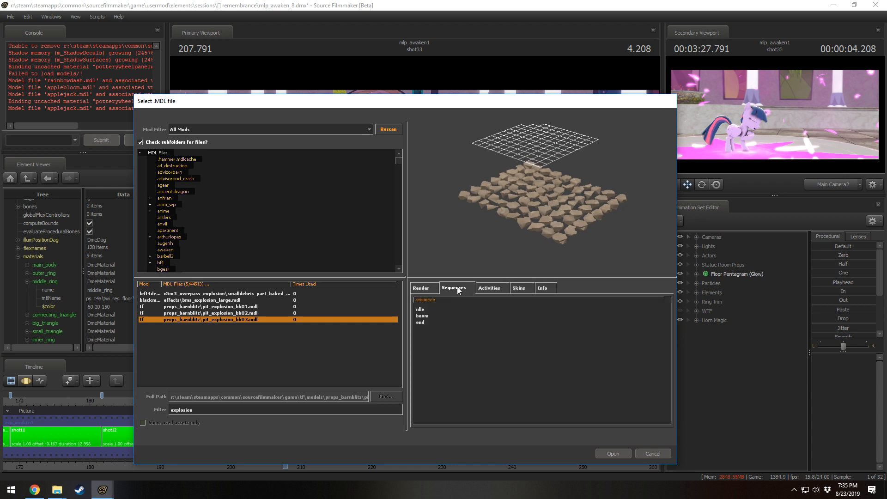
left_click(421, 309)
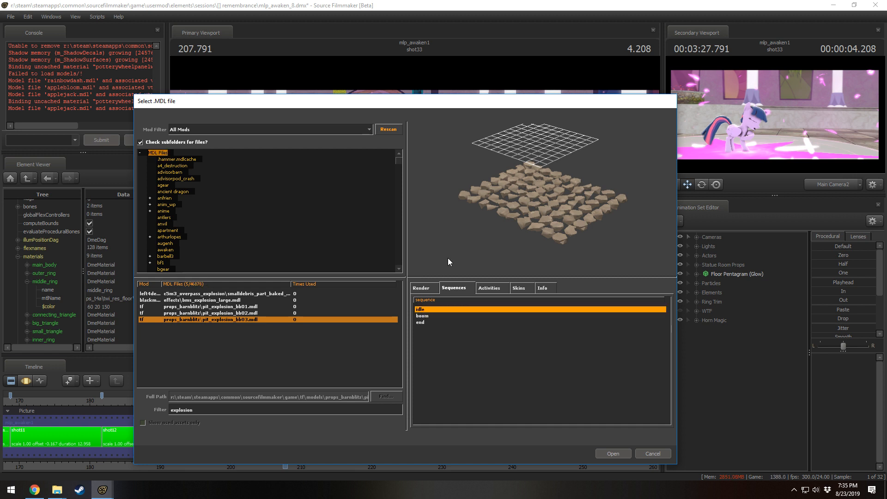
left_click(416, 323)
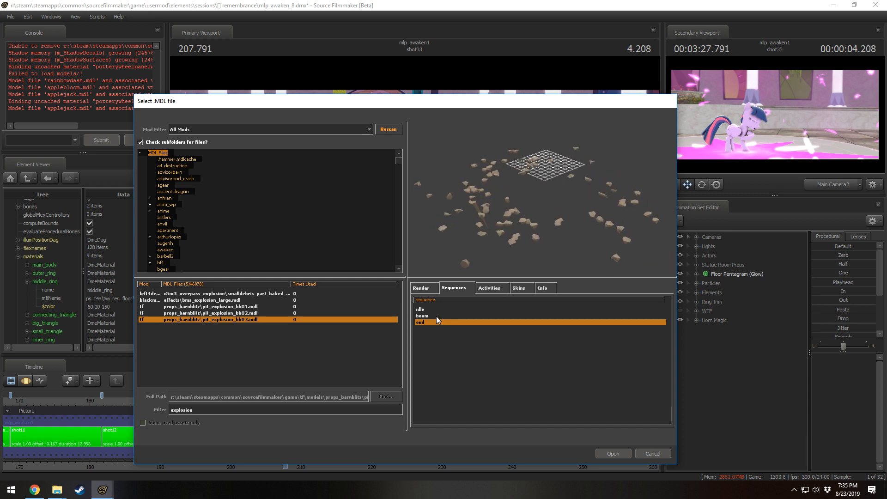
left_click(467, 315)
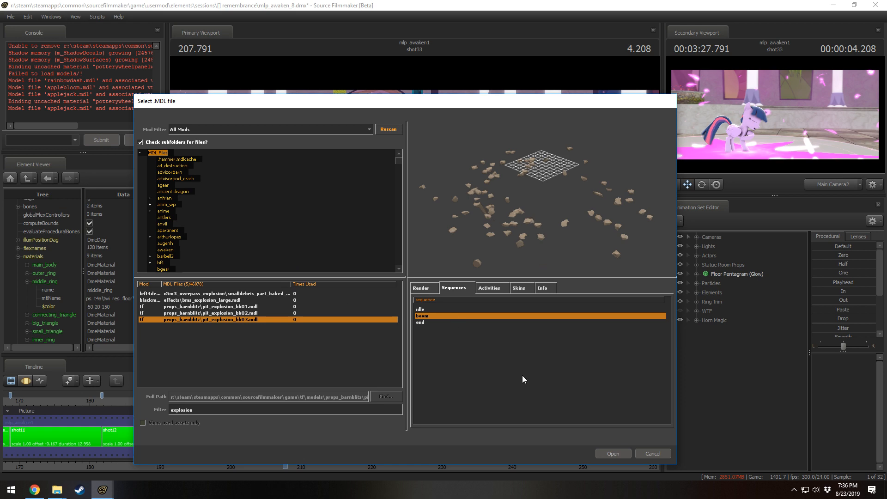
- Add pit_explosion_bb03.mdl to shot33 and position its grid of rocks over the red carpet
left_click(425, 310)
left_click(613, 454)
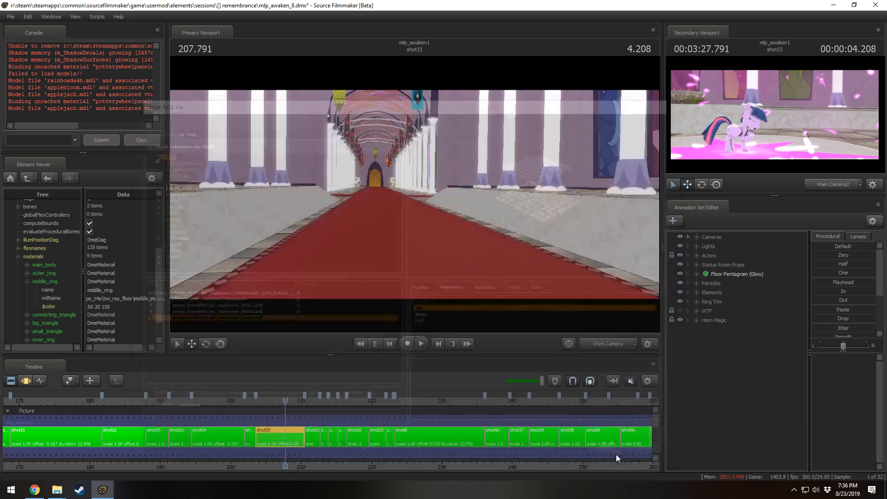
left_click_drag(536, 215, 614, 231)
key("F3")
left_click_drag(429, 181, 426, 170)
left_click_drag(441, 121, 413, 208)
left_click_drag(360, 250, 196, 255)
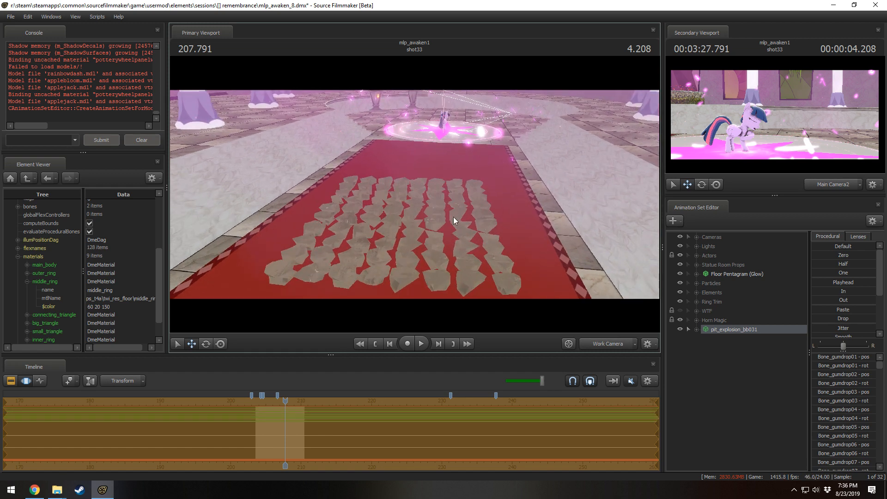
- Import the boom sequence onto the pit_explosion_bb031 rocks with the playhead at about 206.1 seconds in shot33
key("space")
left_click_drag(290, 407, 268, 400)
key("space")
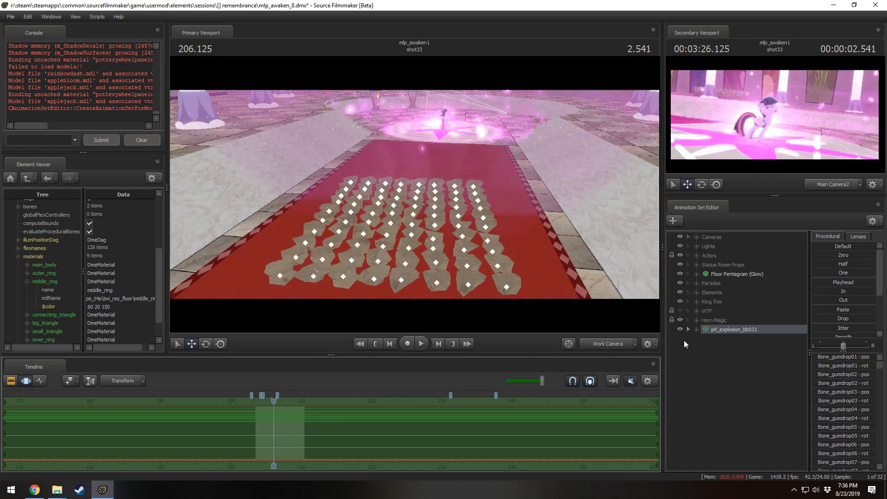
right_click(715, 329)
mouse_move(785, 410)
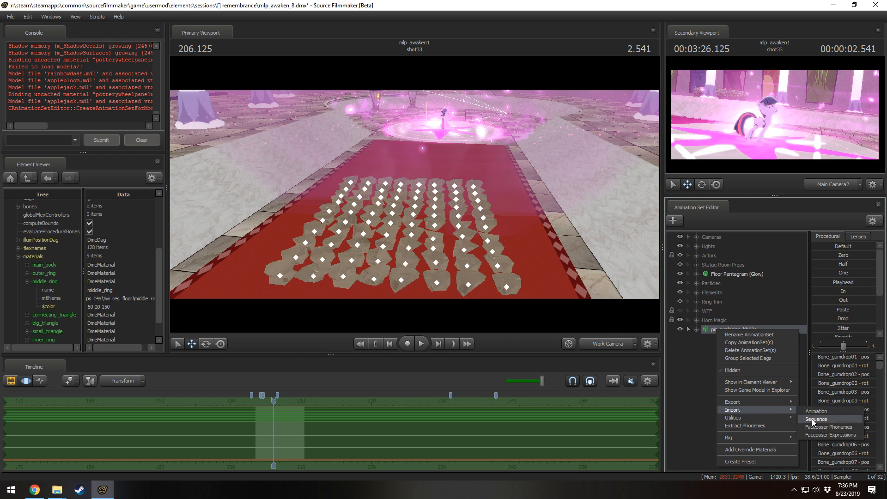
left_click(812, 419)
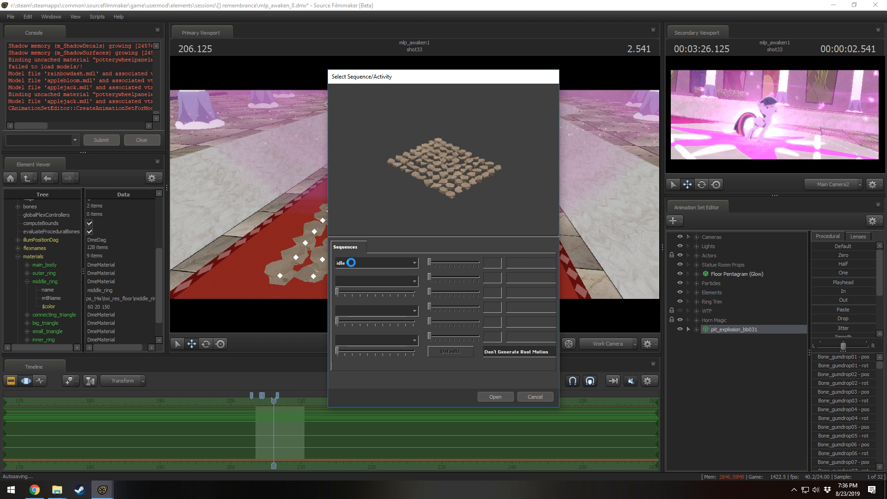
left_click(351, 262)
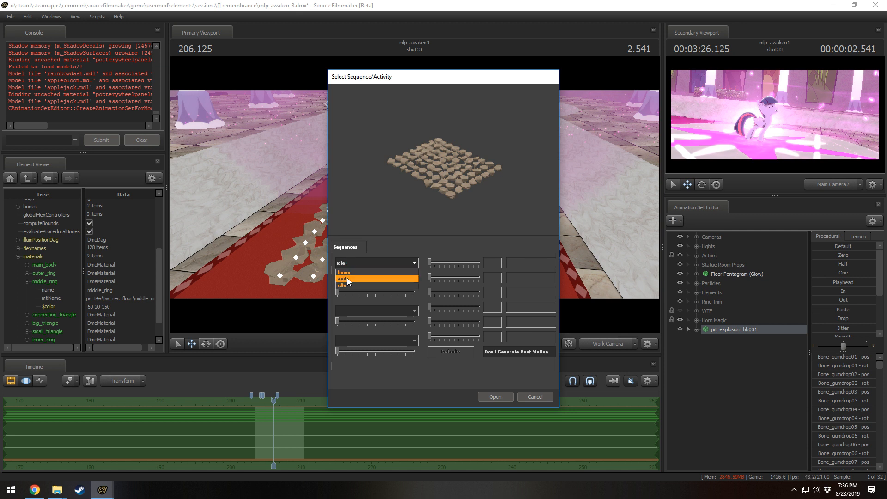
left_click(348, 273)
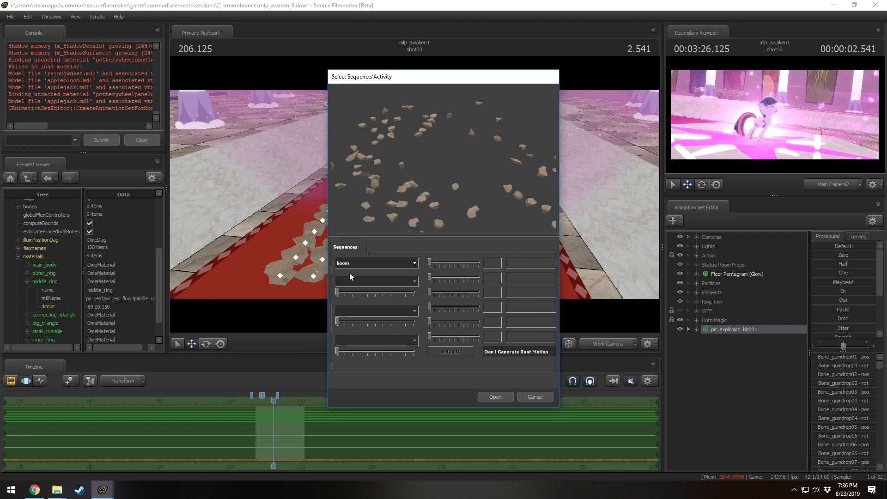
left_click(505, 393)
- Hold the rocks at their 206.125-second pose throughout all earlier time by applying the Out preset to everything before that point
scroll(283, 437, "up", 10)
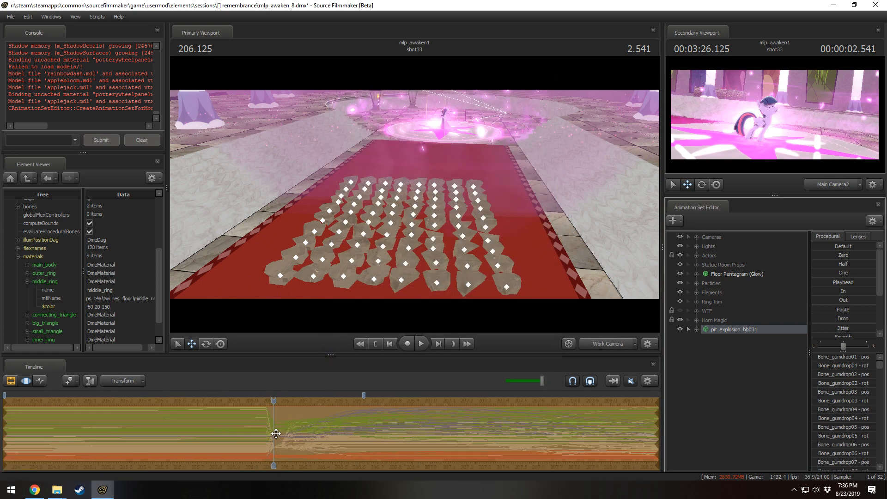
key("shift")
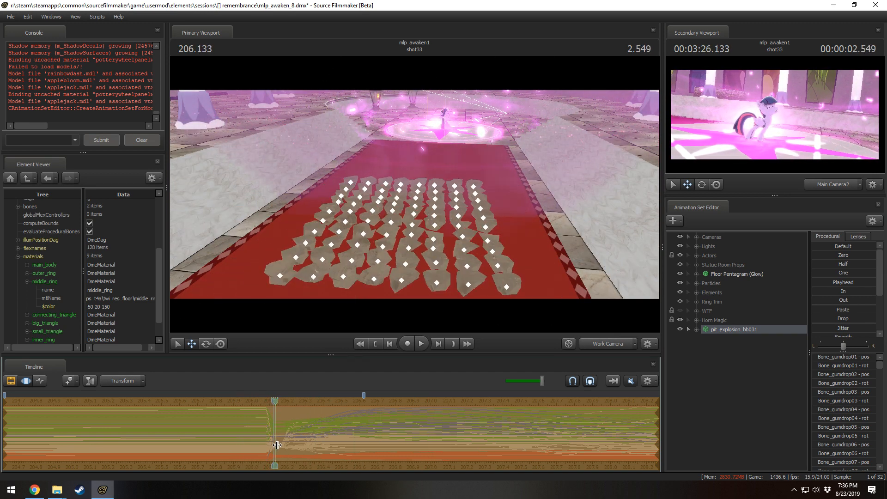
scroll(270, 436, "up", 3)
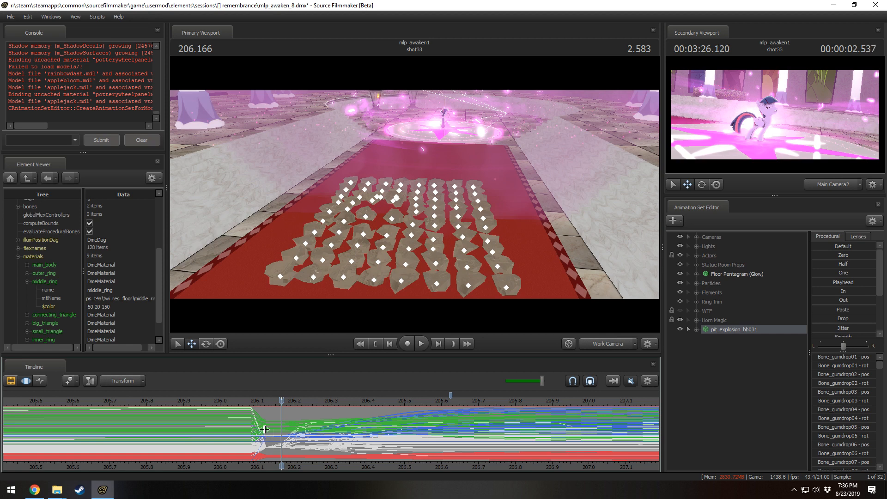
left_click_drag(266, 430, 2, 431, "shift")
scroll(170, 446, "down", 1)
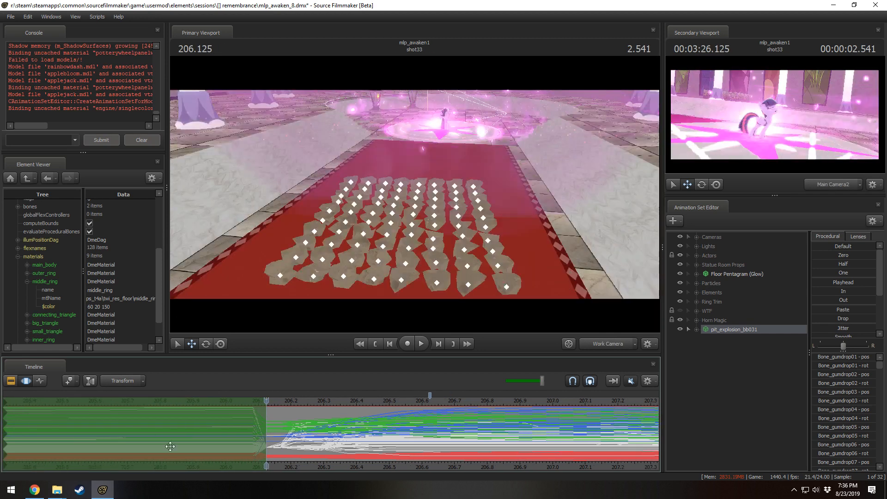
scroll(279, 433, "down", 4)
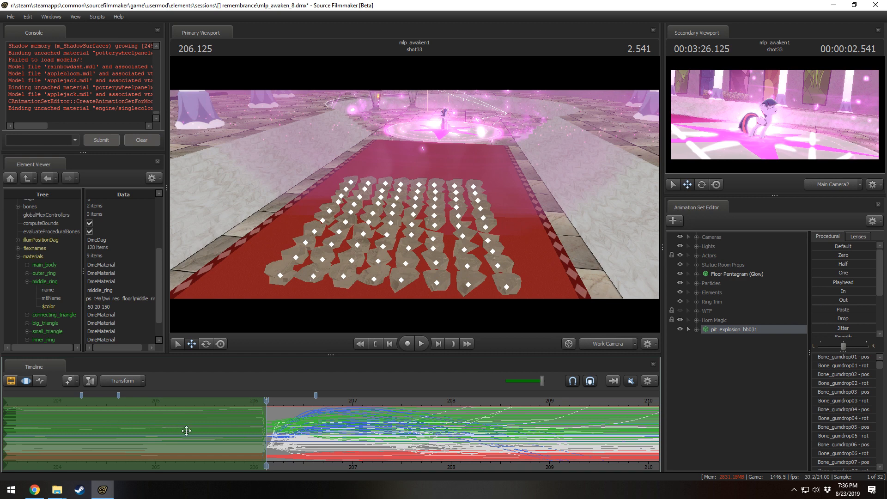
scroll(206, 448, "up", 5)
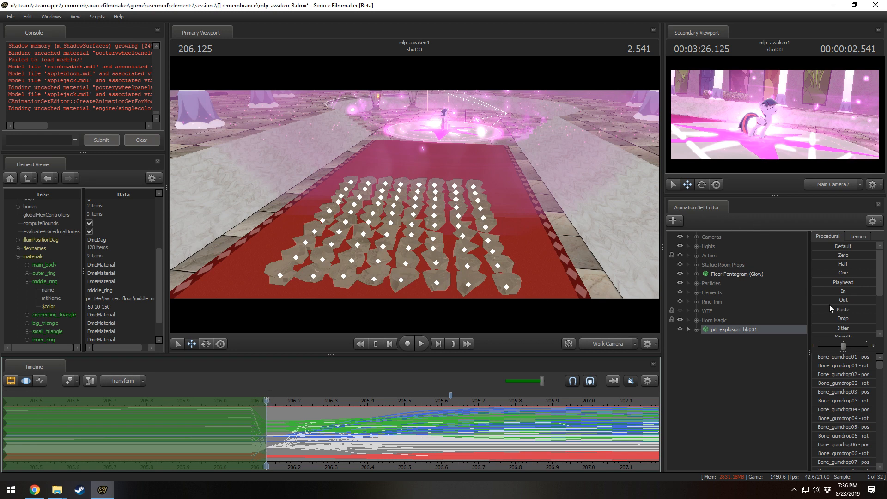
left_click(819, 298)
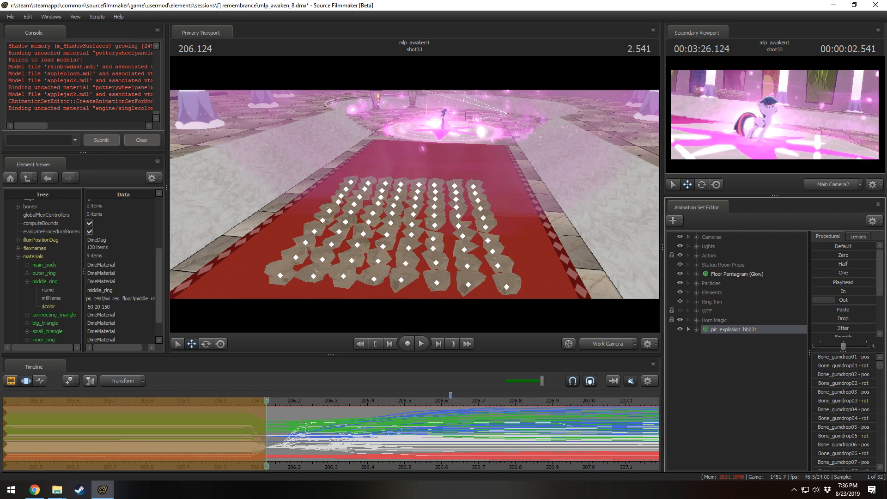
scroll(466, 423, "down", 8)
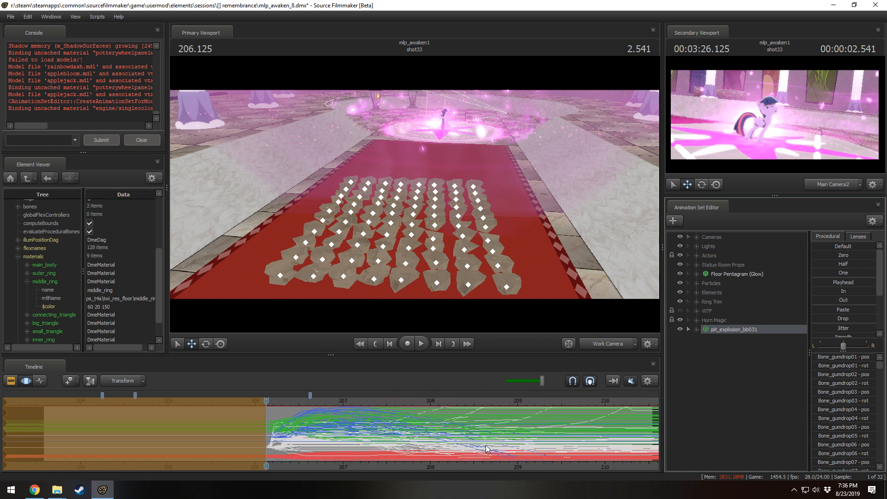
- Select all time after about 212.75 seconds and apply the In preset so the rocks hold their pose from that point
left_click_drag(475, 425, 536, 427)
scroll(537, 427, "up", 4)
left_click(605, 437)
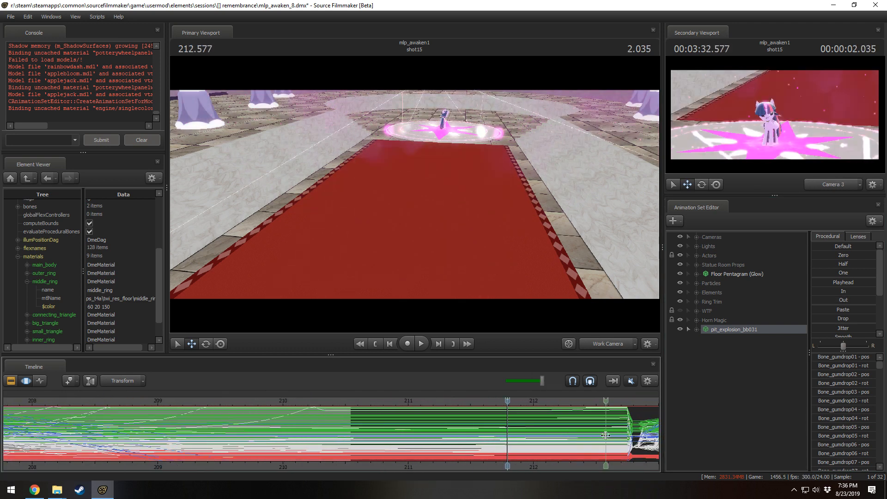
middle_click_drag(617, 462, 295, 452)
scroll(305, 446, "up", 3)
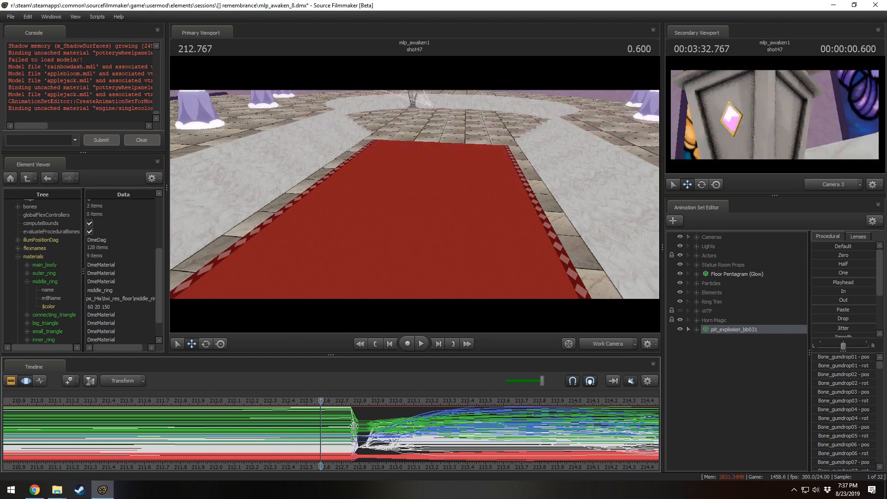
left_click_drag(353, 434, 753, 373, "shift")
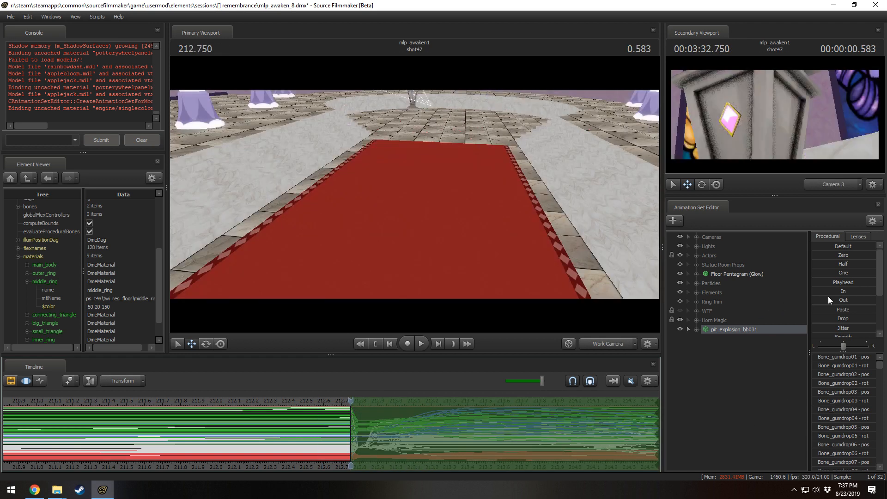
left_click(813, 291)
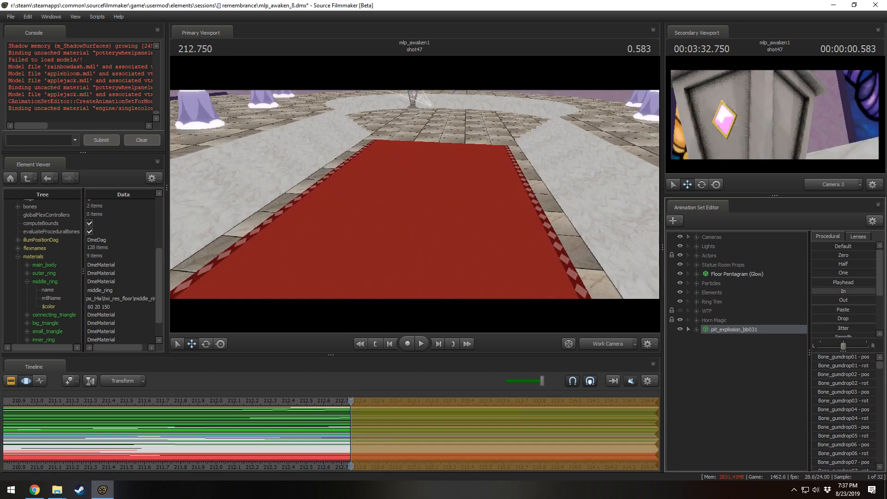
scroll(268, 438, "down", 8)
- Play back the rock explosion in shot33 from about 205 seconds and watch it from farther back and from a low angle
key("F2")
key("F3")
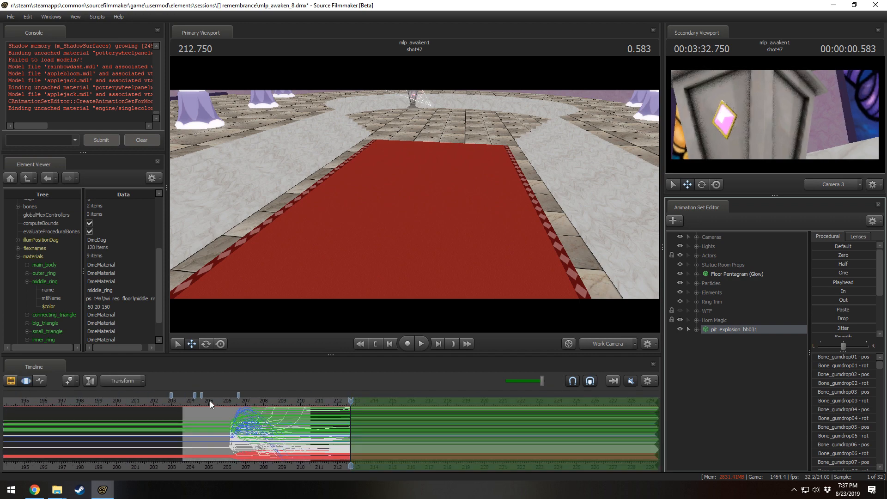
left_click_drag(210, 401, 216, 402)
key("space")
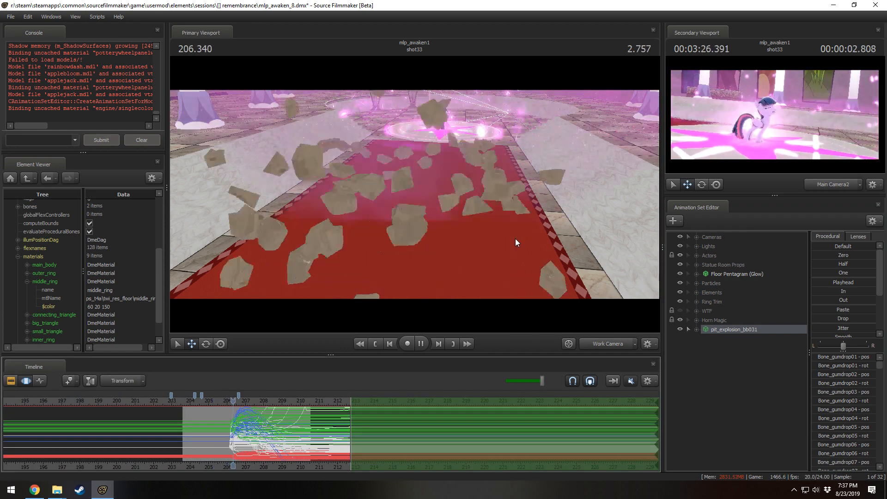
key("s")
left_click_drag(514, 239, 412, 201)
key("space")
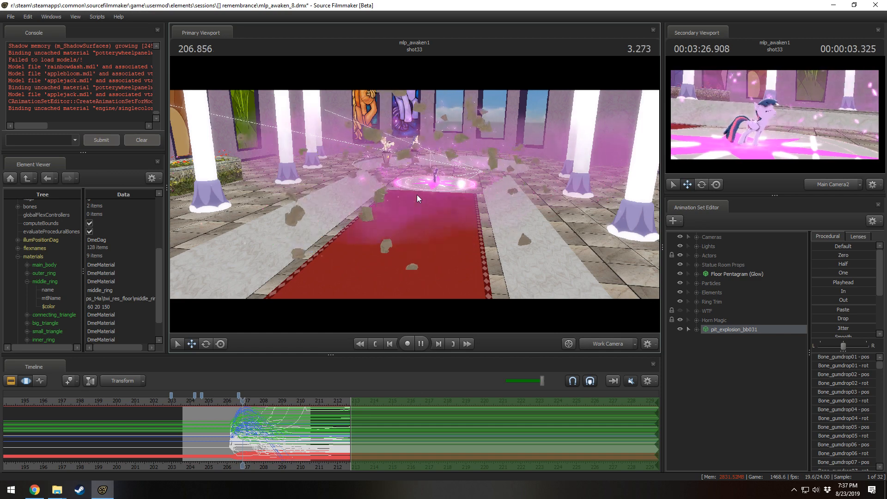
key("space")
key("space")
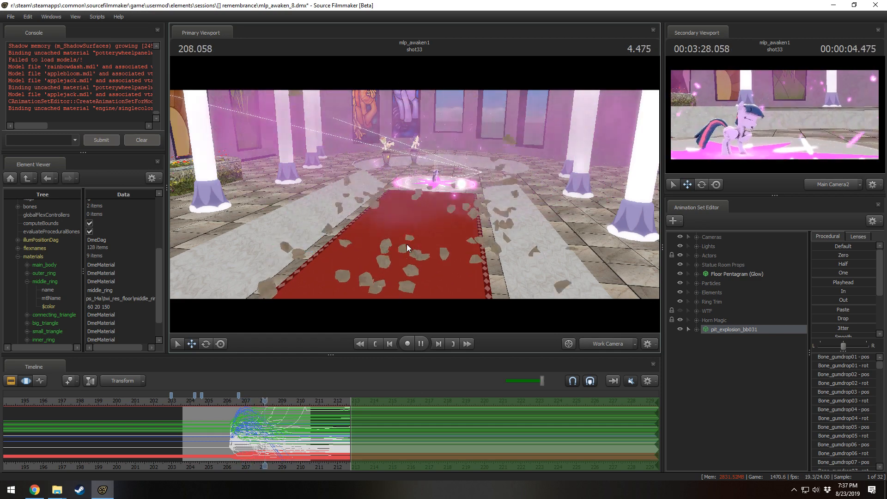
key("space")
left_click_drag(432, 235, 415, 195, "alt")
key("space")
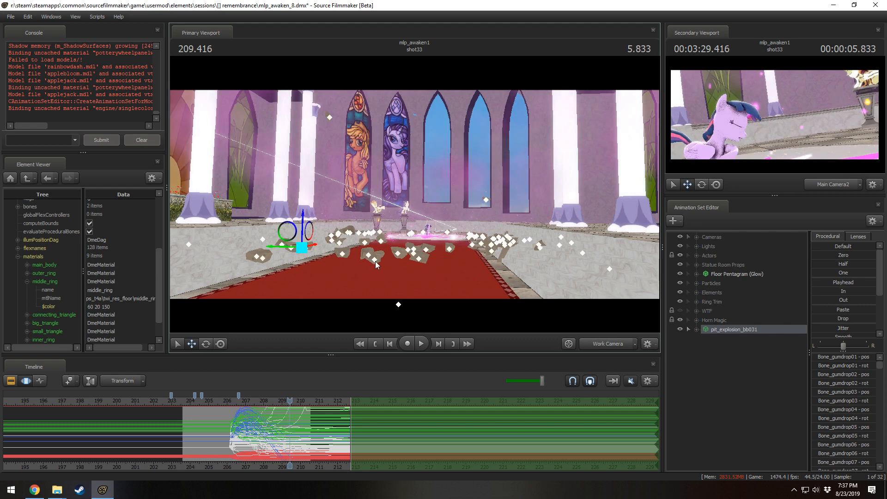
- Add scale controls to the transforms of Bone_gumdrop01 through Bone_gumdrop80 of pit_explosion_bb031, with the time selection spanning the whole timeline
left_click(273, 437)
key("ctrl+a")
mouse_move(378, 242)
left_mouse_down("alt")
mouse_move(393, 277)
mouse_move(414, 201)
left_mouse_up("alt")
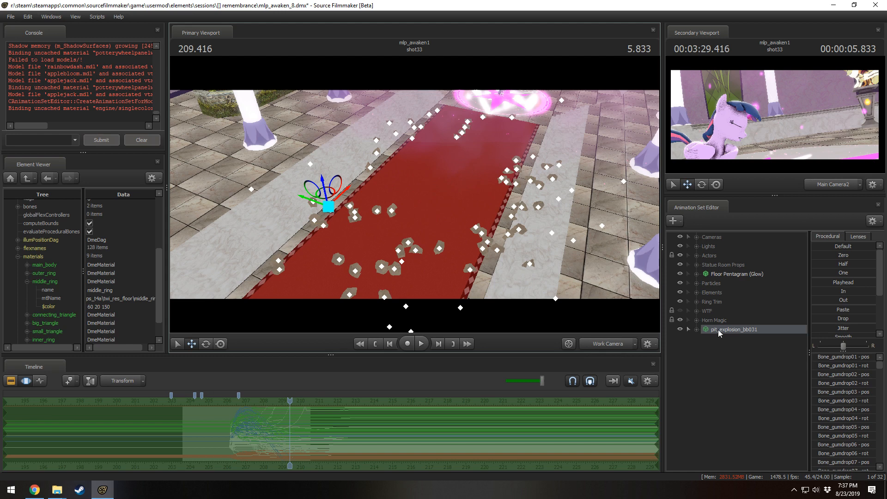
left_click(696, 330)
left_click(743, 357)
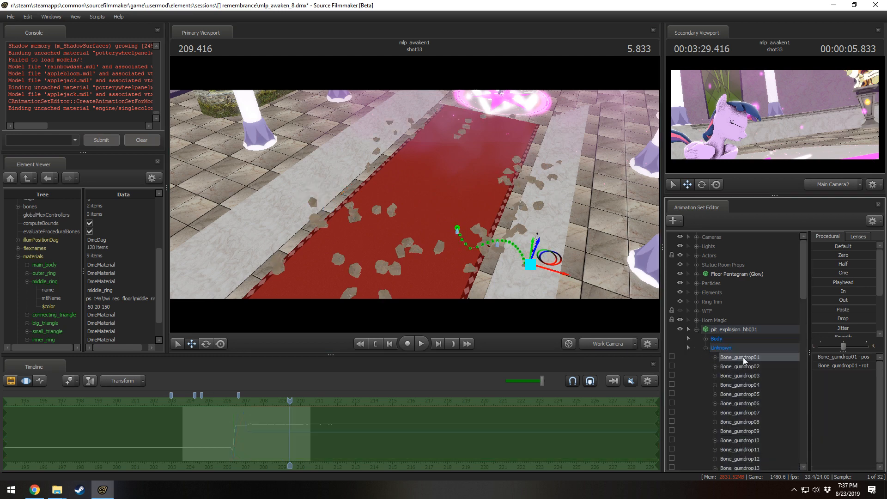
scroll(739, 378, "down", 8)
scroll(739, 406, "down", 15)
left_click(754, 458, "shift")
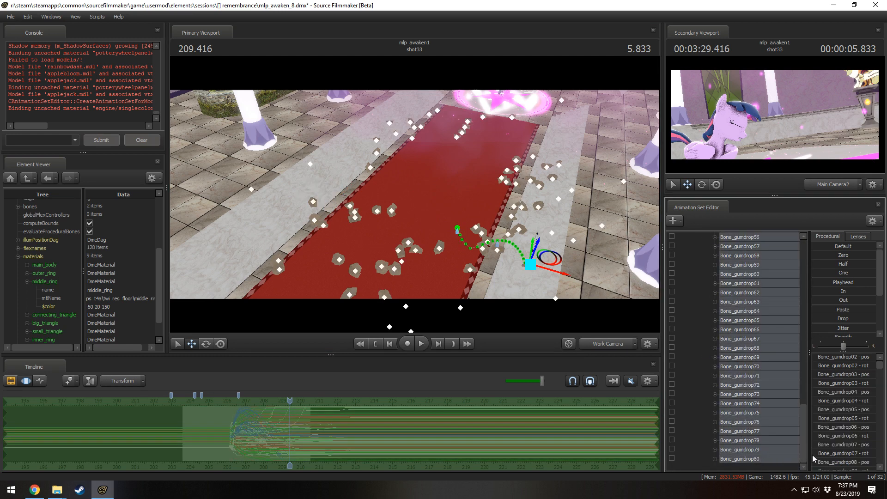
left_click_drag(801, 443, 804, 283)
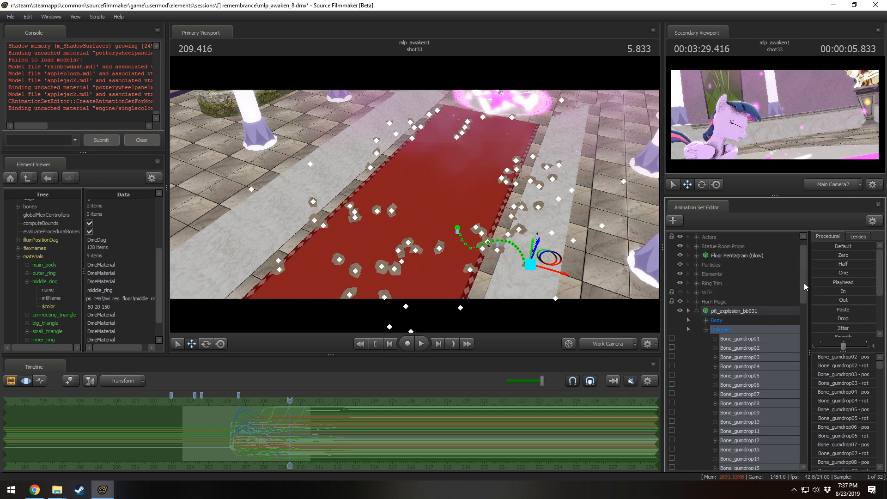
right_click(749, 339)
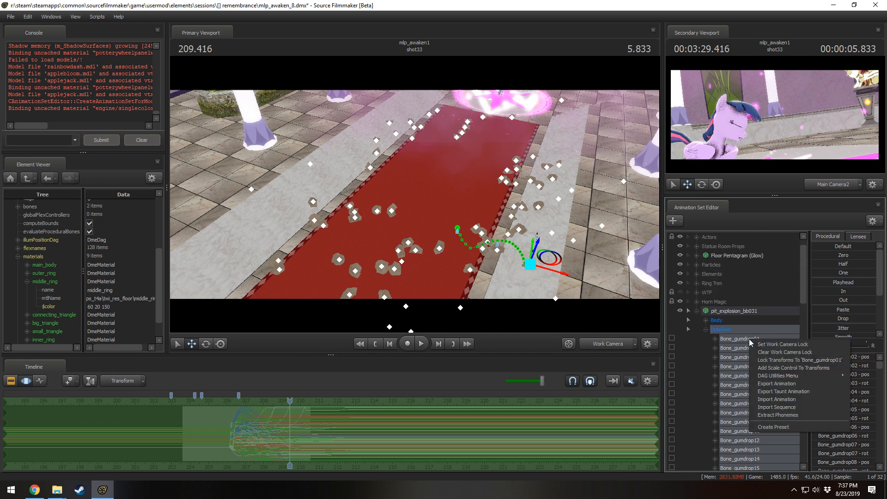
left_click(772, 367)
- Select all the Bone_gumdrop scale controls and apply Jitter to them between about 203.4 and 210.7 seconds
left_click(803, 280)
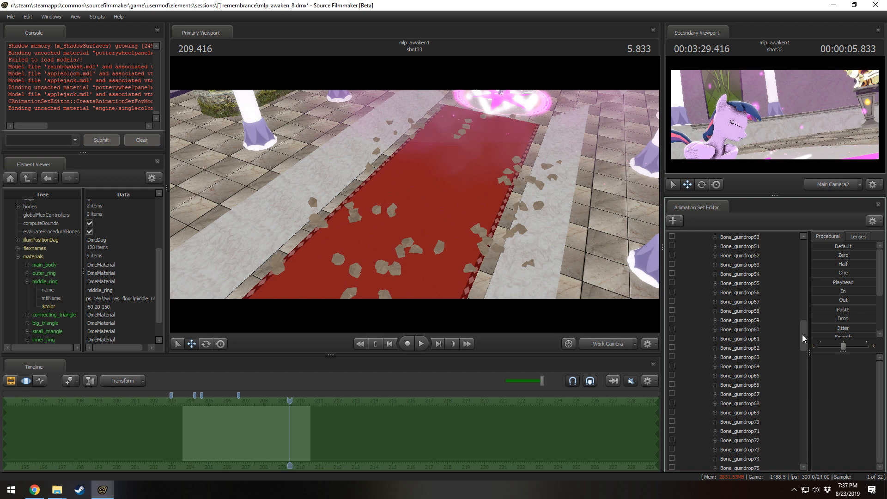
left_click_drag(801, 335, 799, 459)
left_click(775, 330)
left_click(765, 459, "shift")
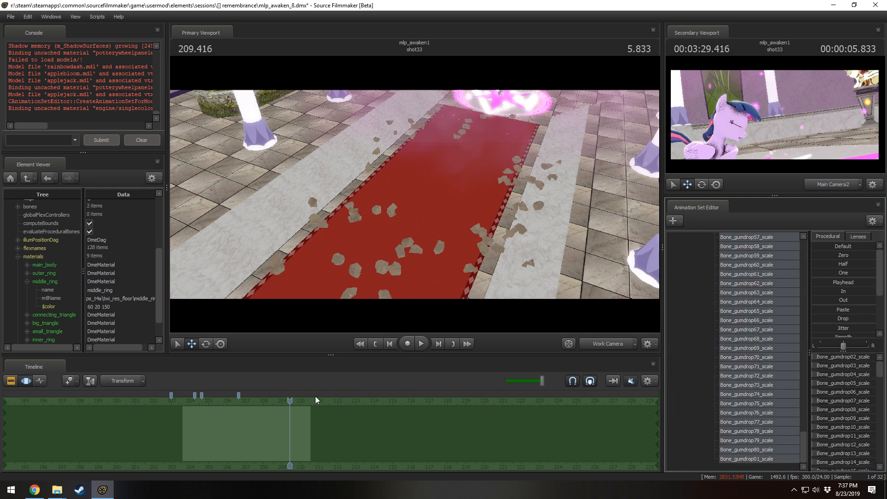
scroll(310, 404, "up", 2)
left_click_drag(151, 426, 320, 444, "shift")
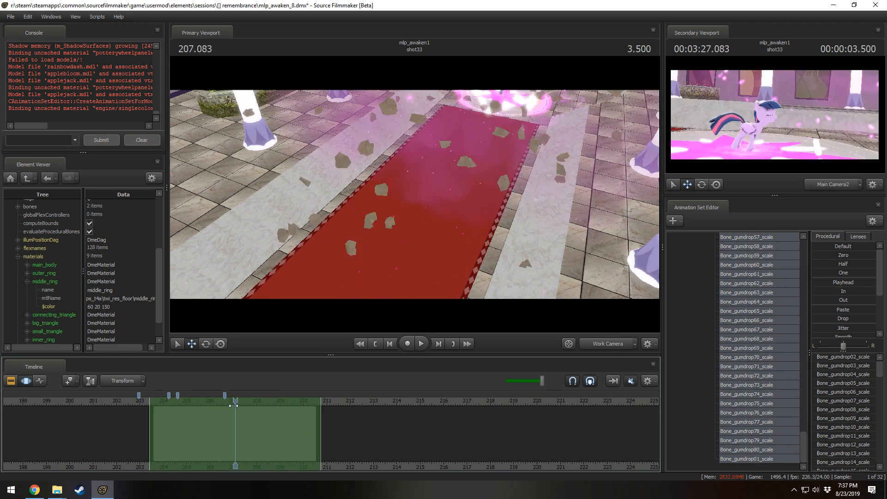
left_click_drag(234, 405, 196, 405)
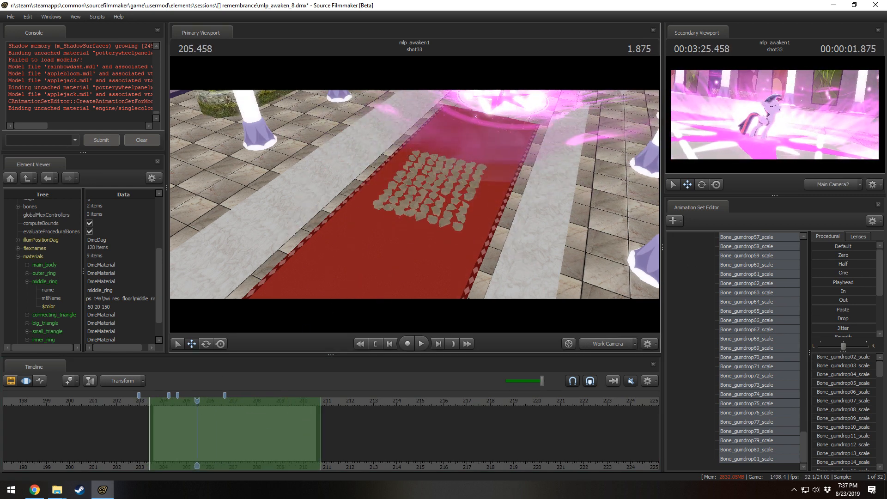
key("w")
left_click_drag(427, 226, 428, 226)
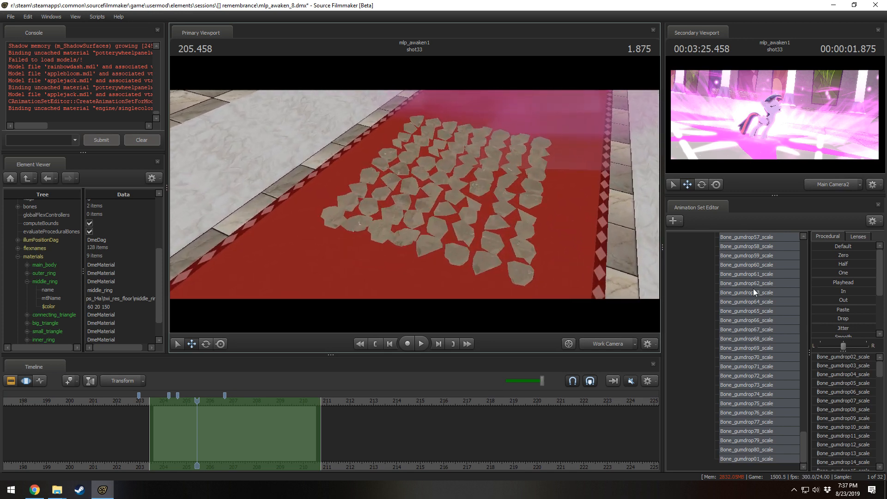
scroll(838, 324, "down", 1)
mouse_move(817, 300)
left_mouse_down()
mouse_move(861, 300)
mouse_move(815, 300)
mouse_move(835, 300)
left_mouse_up()
scroll(227, 431, "up", 5)
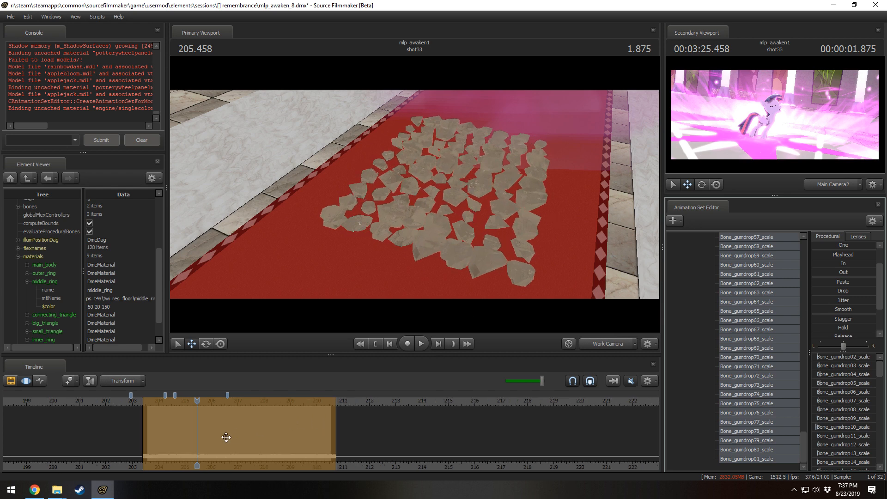
- Play and scrub through the jittered section of shot33 to examine the rocks' changing sizes, stopping at 205 seconds
key("space")
key("space")
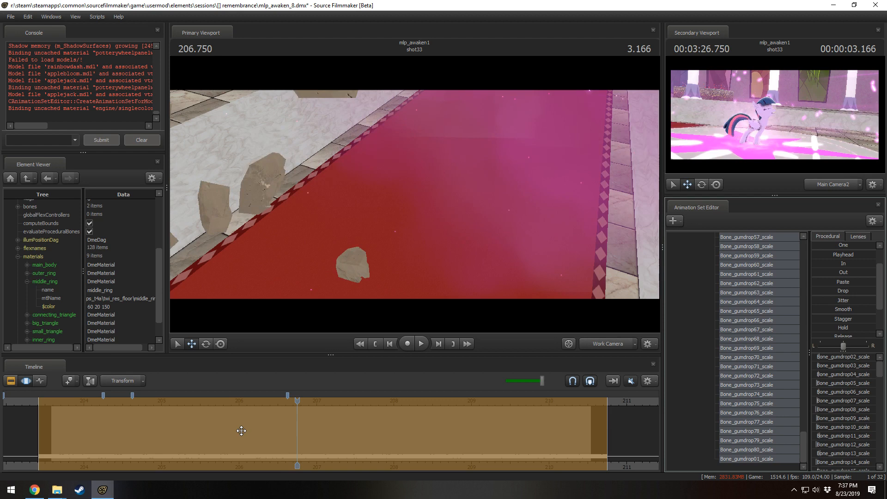
left_click_drag(301, 402, 57, 421)
key("space")
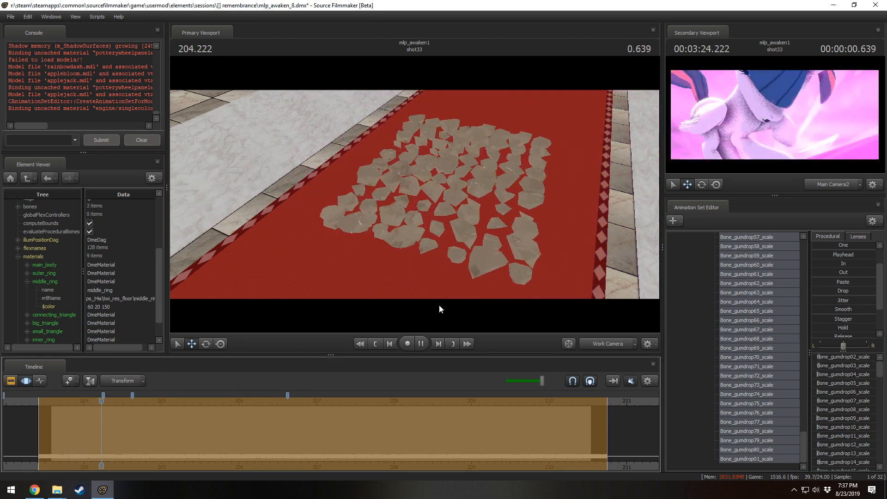
key("space")
left_click_drag(173, 399, 81, 400)
key("space")
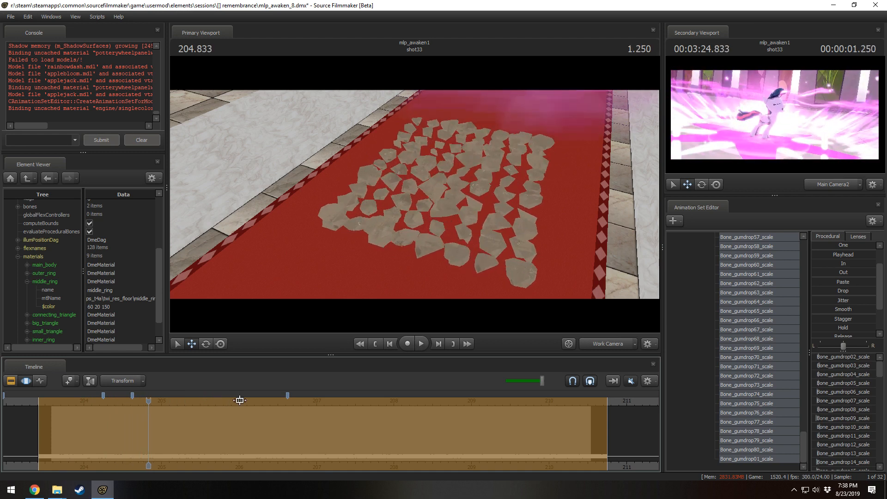
left_click_drag(238, 399, 250, 405)
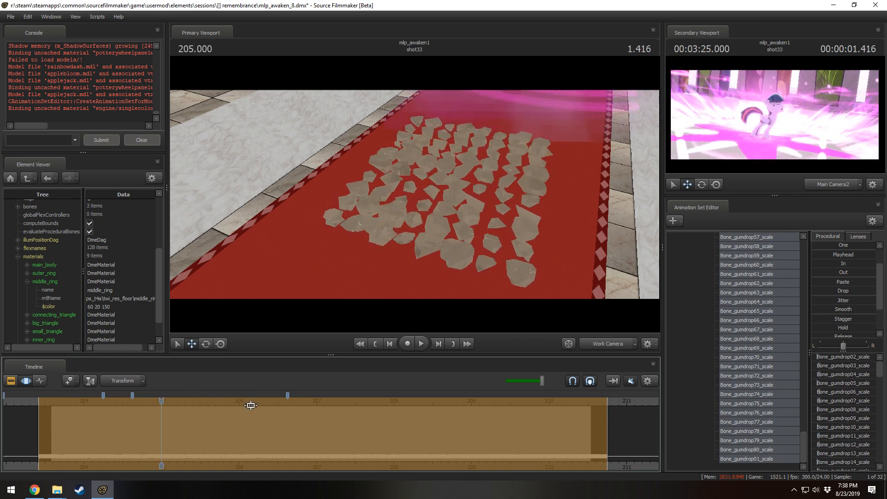
- Extend the time selection over the whole timeline and apply Playhead to the selected Bone_gumdrop scale controls, using their sizes at 205 seconds
left_click(192, 441)
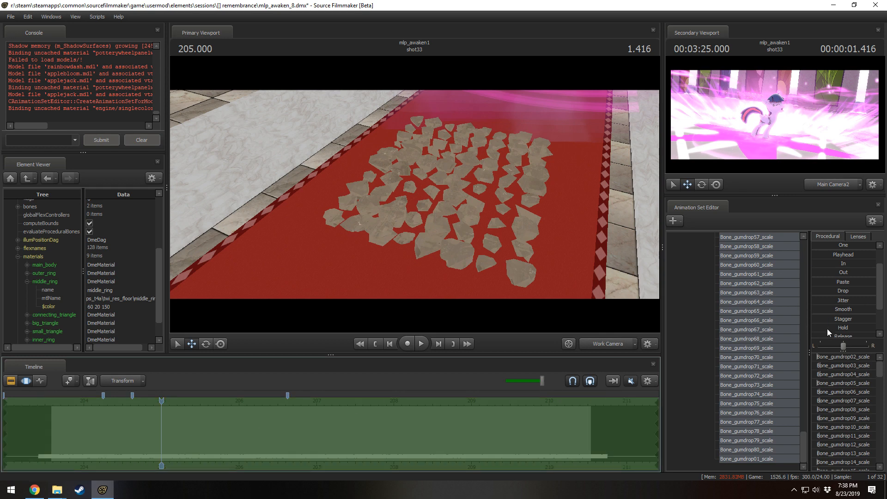
scroll(836, 286, "up", 1)
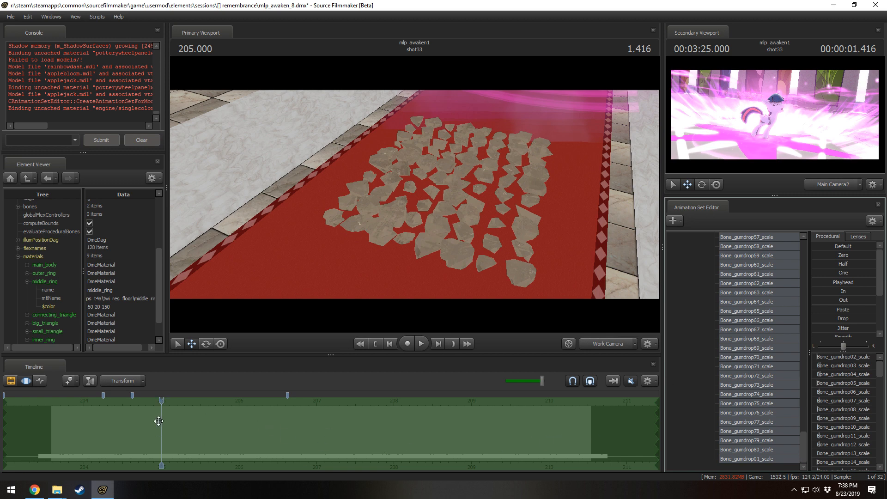
scroll(159, 439, "up", 11)
scroll(158, 443, "down", 13)
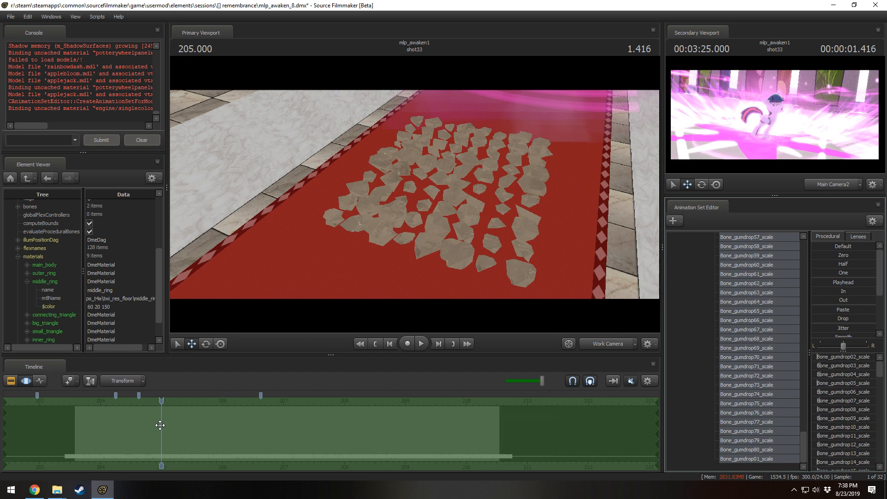
scroll(159, 424, "down", 2)
left_click(817, 282)
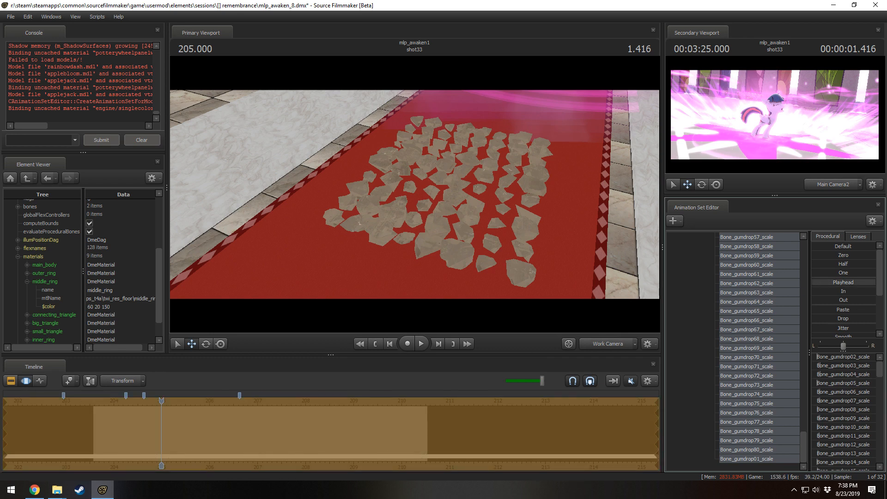
- Play back the rock explosion in shot33 in the clip editor, close up and from farther back, stopping at about 205.6 seconds
scroll(176, 434, "up", 3)
key("F2")
key("space")
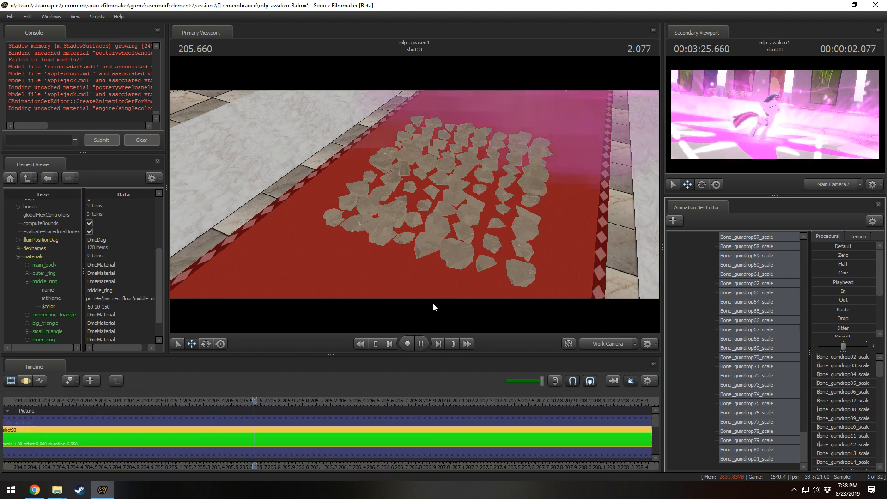
key("space")
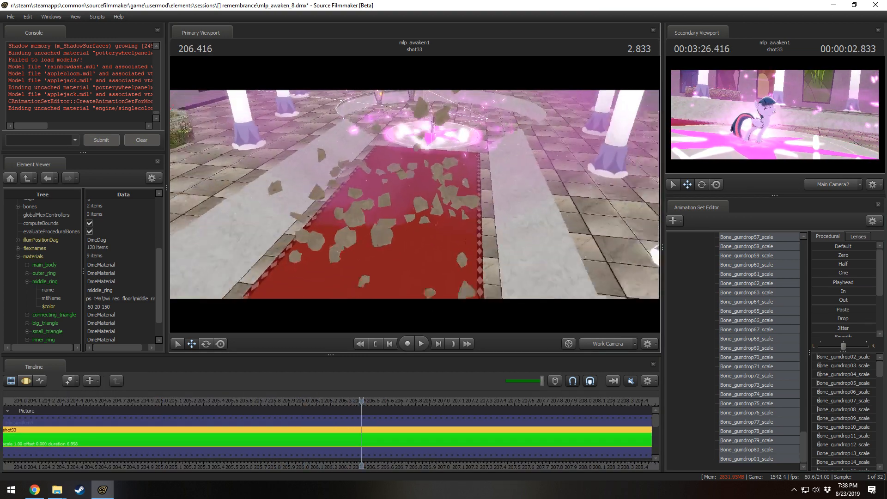
key("space")
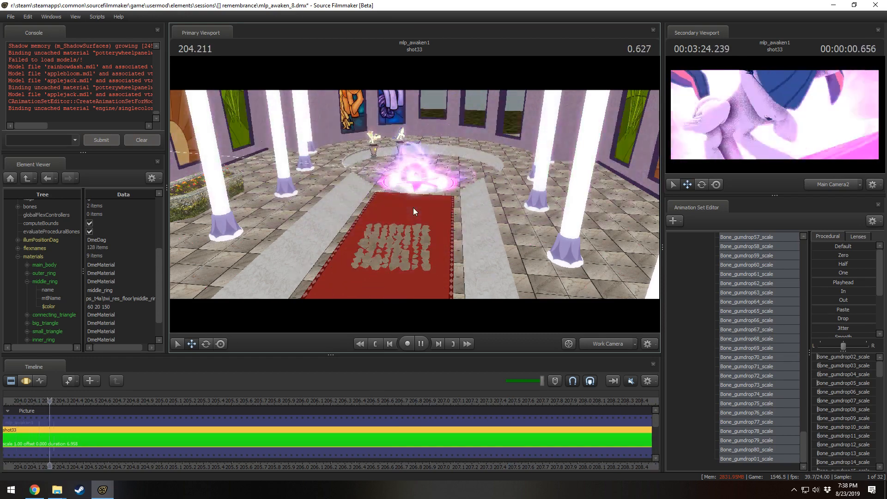
key("space")
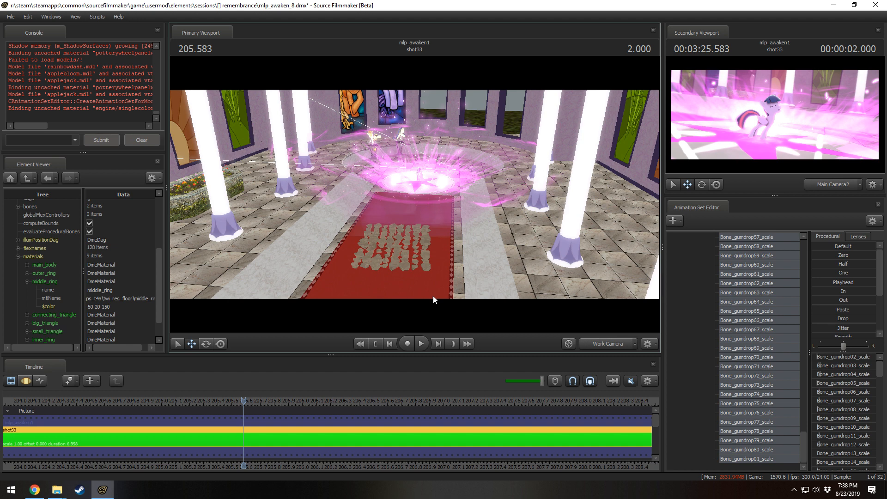
- Switch to File Explorer and go to the usermod folder and up to its parent SourceFilmmaker folder
left_click(57, 490)
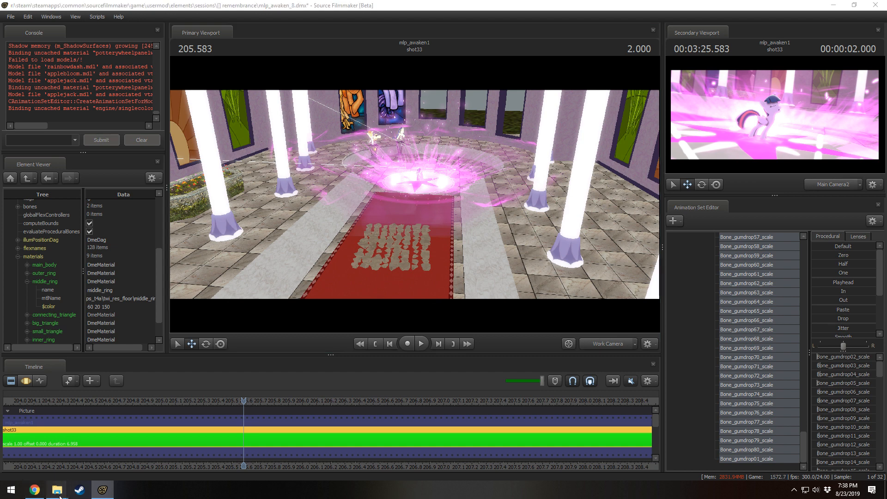
left_click(201, 439)
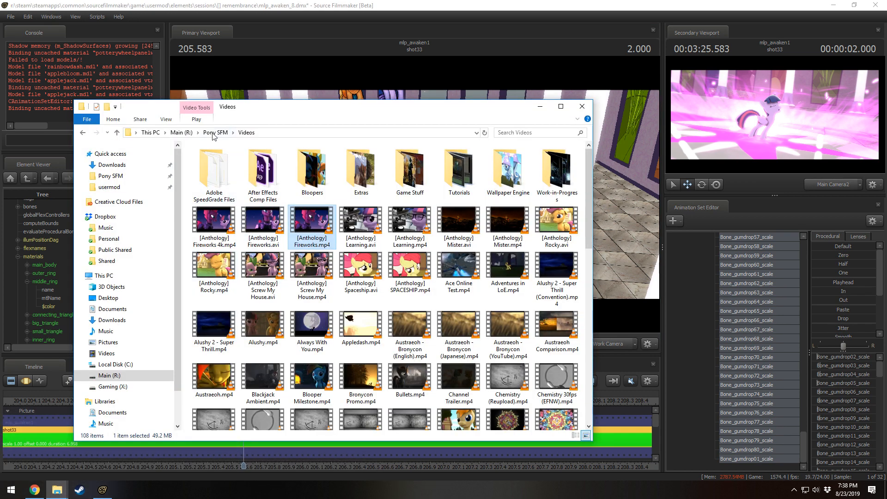
left_click(110, 188)
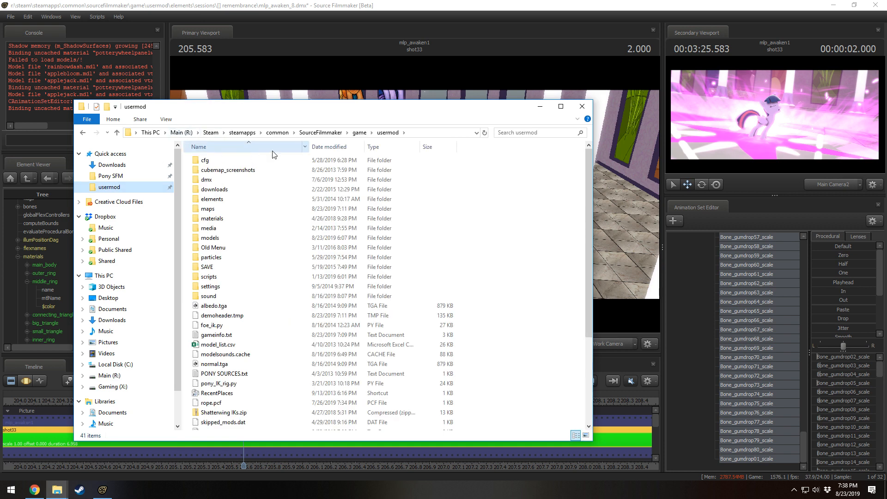
left_click(317, 135)
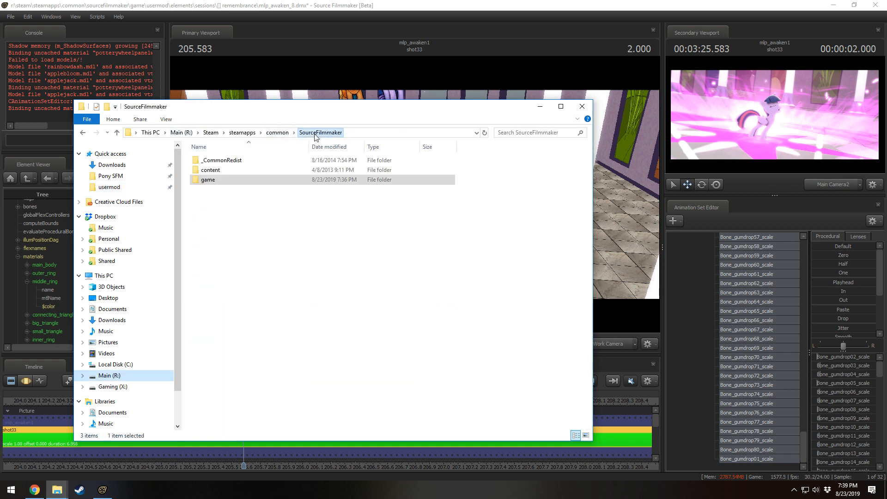
- Look inside the content folder and its usermod subfolder, and return to the SourceFilmmaker folder
left_click(220, 171)
double_click(220, 171)
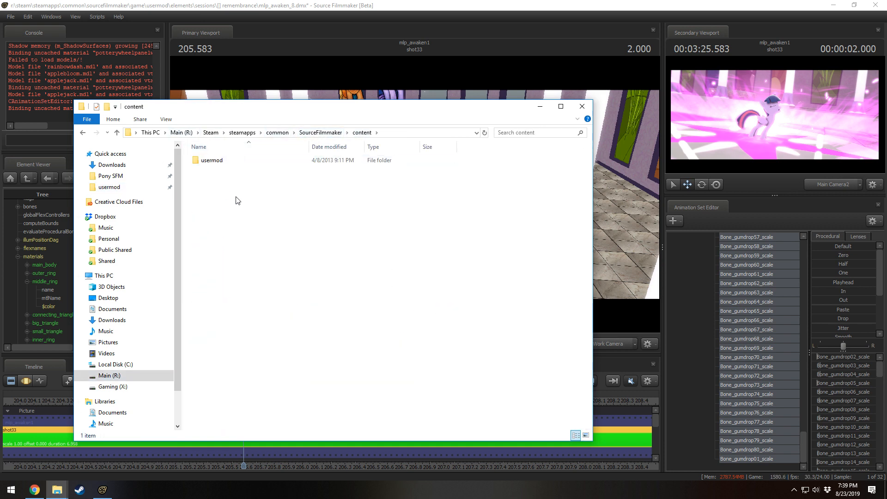
double_click(221, 162)
left_click(84, 133)
left_click(84, 133)
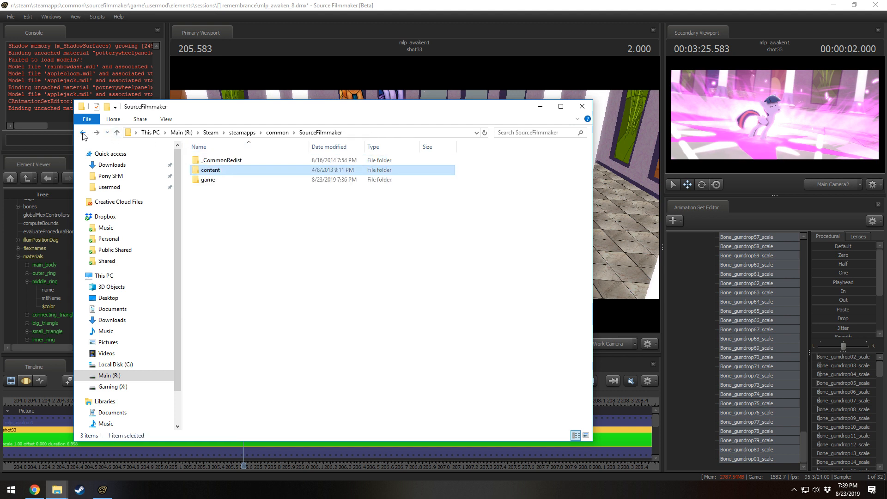
- Point out the game folder inside SourceFilmmaker, and show the SourceFilmmaker folder's place in the steamapps common folder
left_click(205, 181)
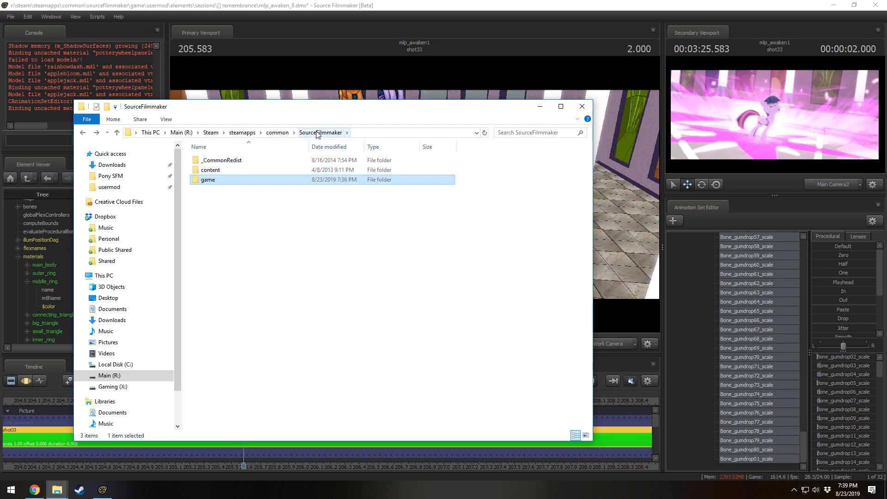
left_click(341, 252)
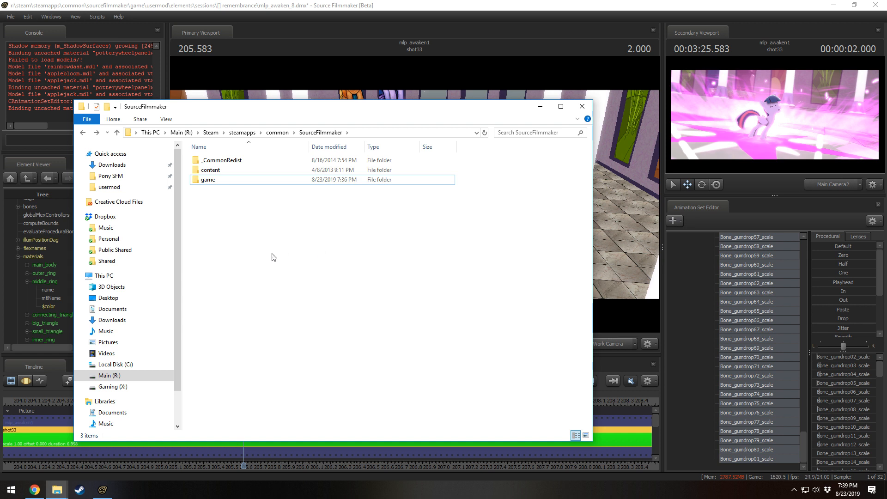
left_click(277, 132)
scroll(217, 370, "down", 2)
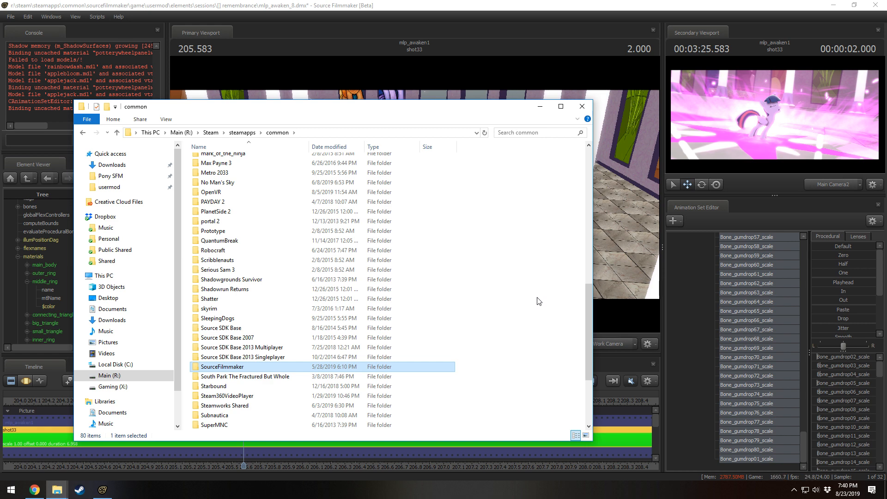
- Return to Source Filmmaker, show the whole session's shots on the timeline, and view shot100 at 363.75 seconds and shot50 at about 11.9 seconds
left_click(445, 5)
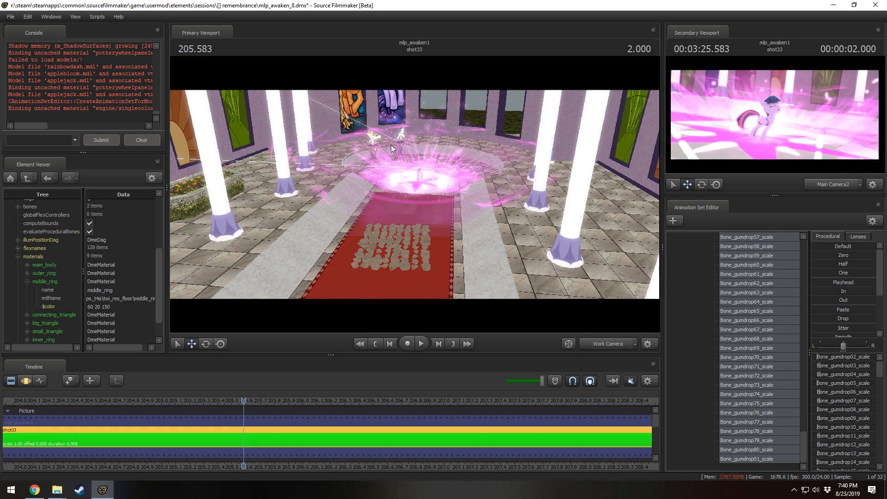
scroll(307, 468, "down", 3)
scroll(307, 466, "down", 5)
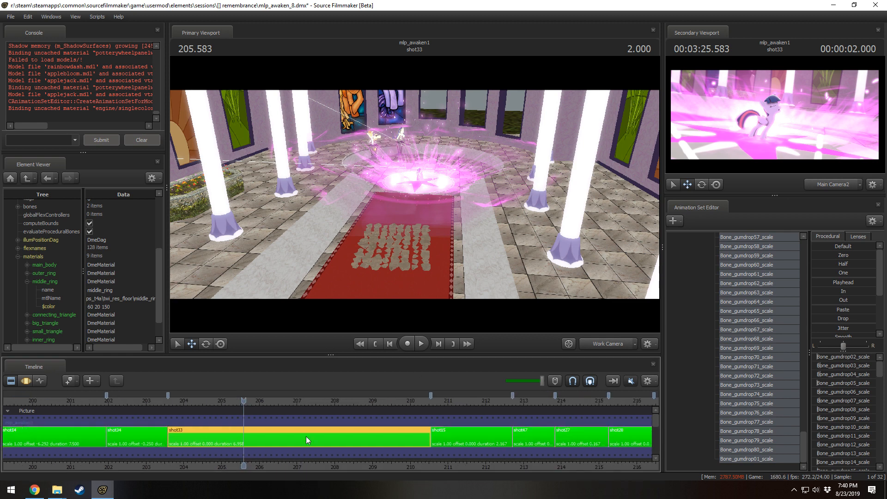
scroll(305, 464, "down", 4)
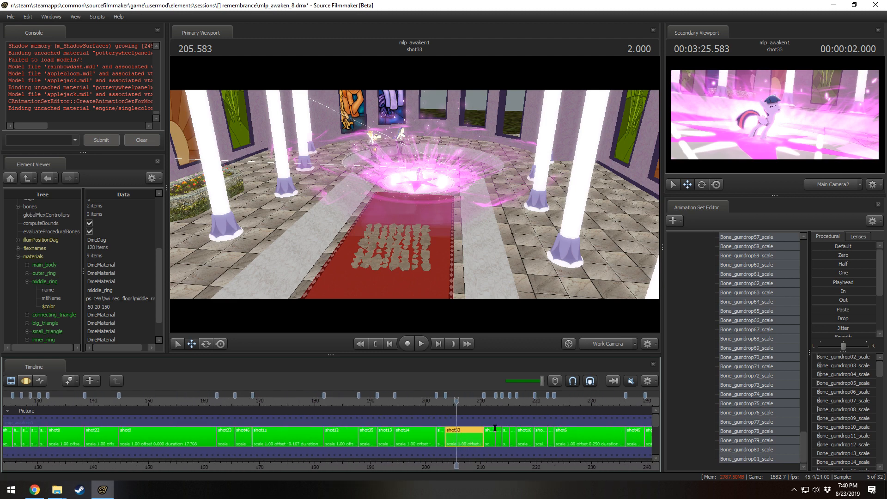
middle_click_drag(442, 477, 277, 459)
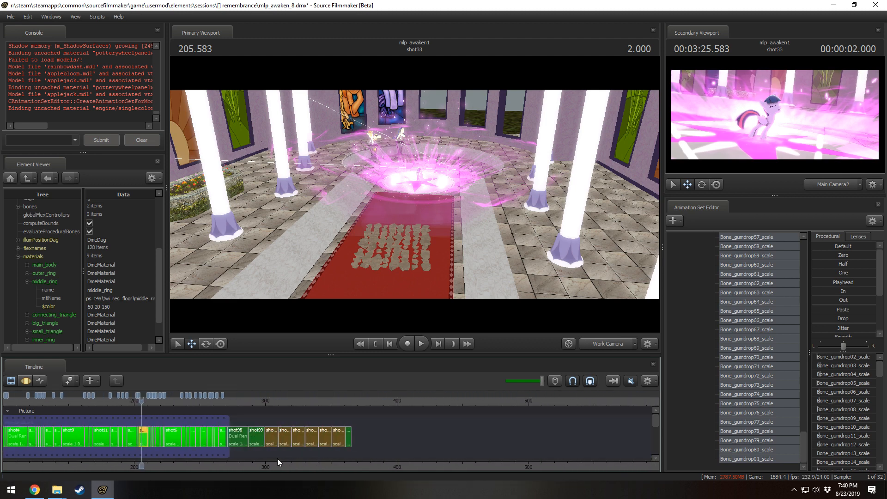
left_click_drag(226, 417, 349, 404)
scroll(301, 440, "down", 3)
scroll(301, 440, "up", 2)
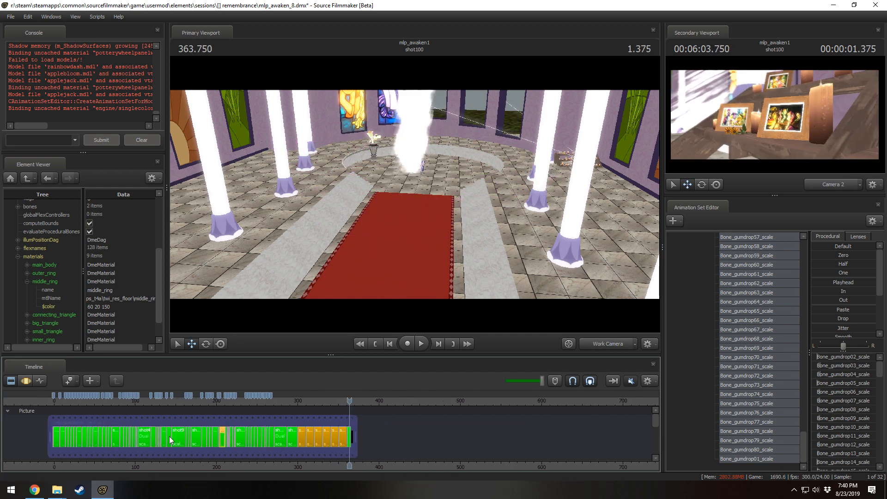
left_click(64, 401)
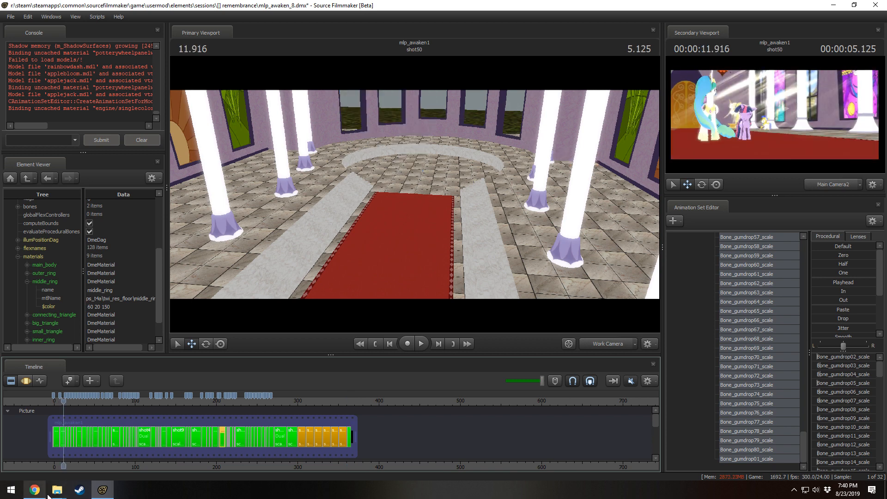
- Switch to Chrome and open the picture "Tardis in the Garden [SFM]" from the DeviantArt profile's gallery
mouse_move(57, 489)
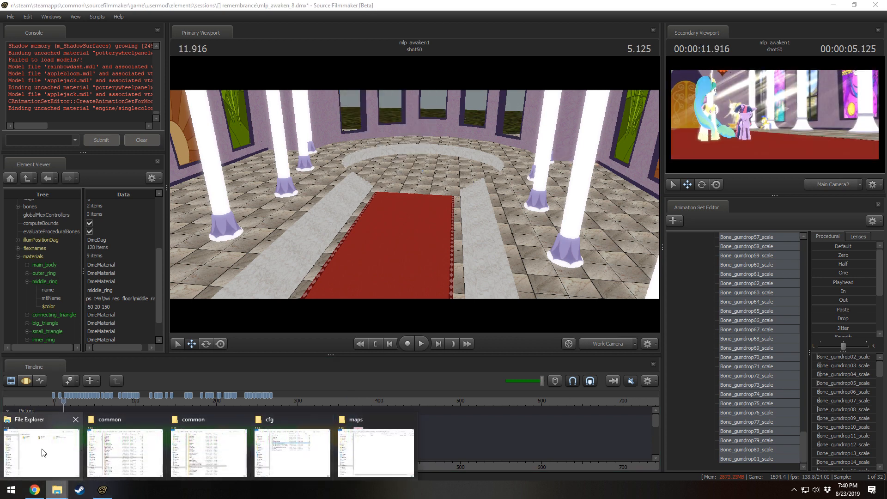
left_click(124, 450)
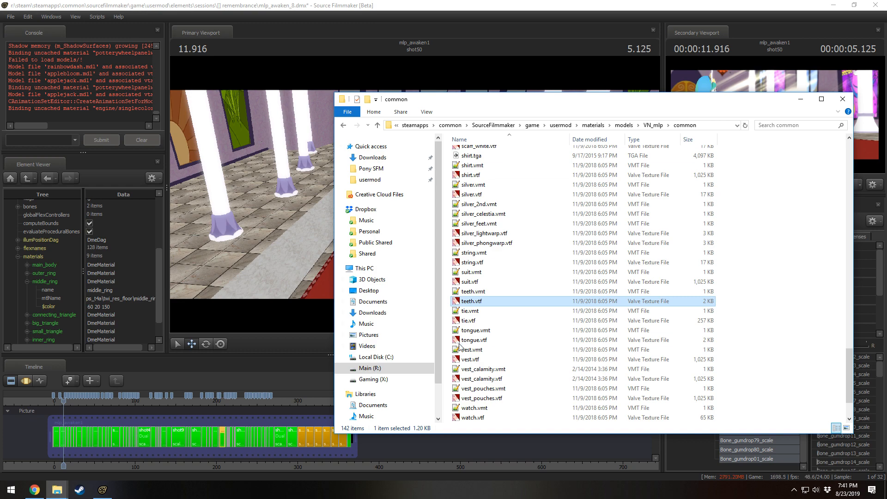
left_click(35, 489)
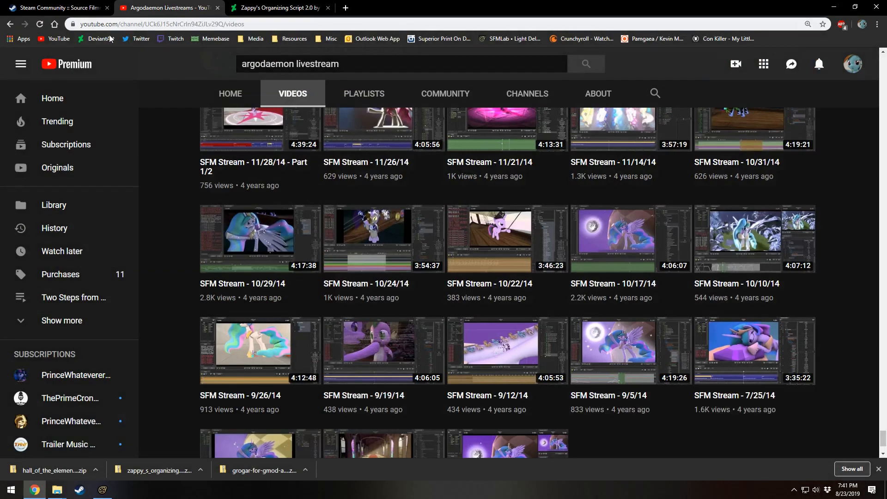
left_click(97, 39)
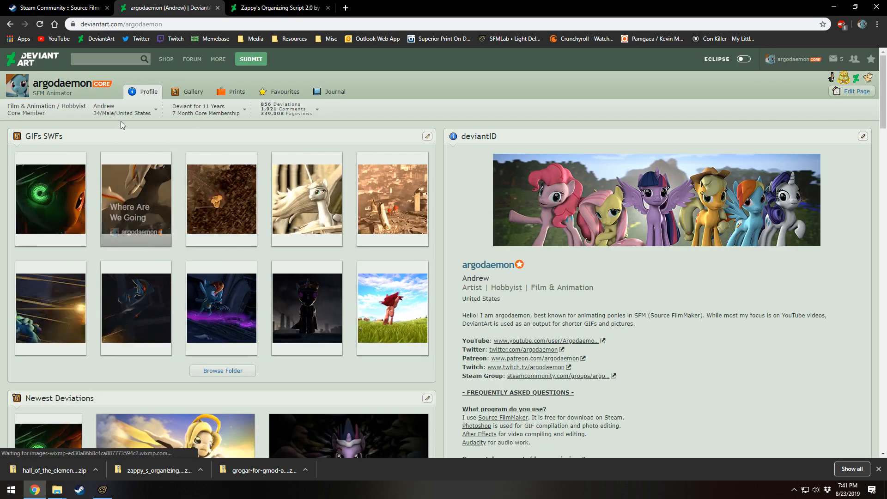
scroll(217, 349, "down", 5)
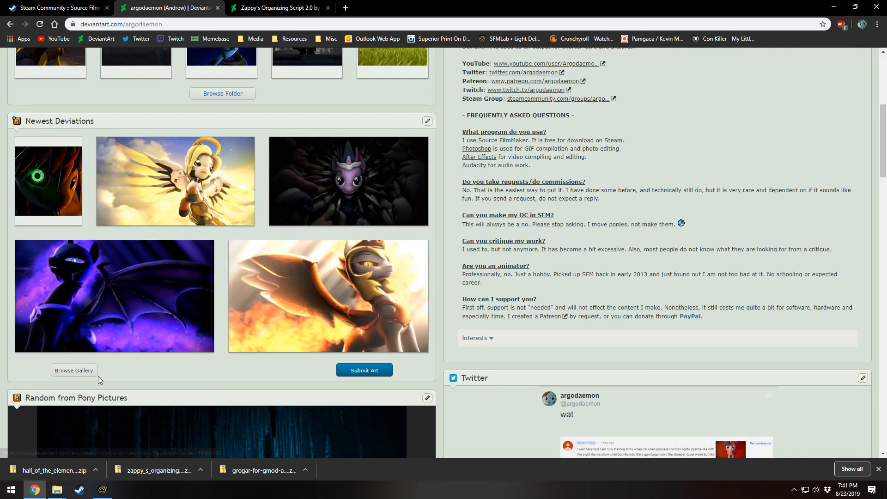
left_click(95, 372)
scroll(508, 333, "down", 20)
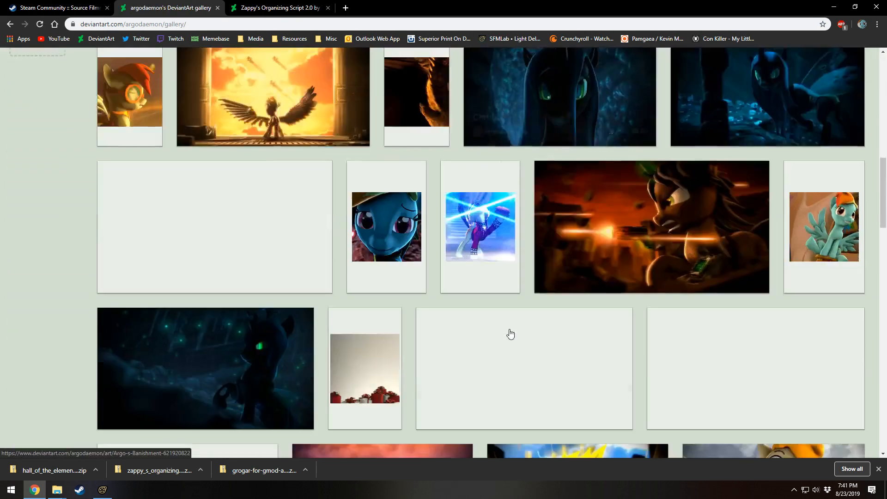
scroll(510, 334, "down", 9)
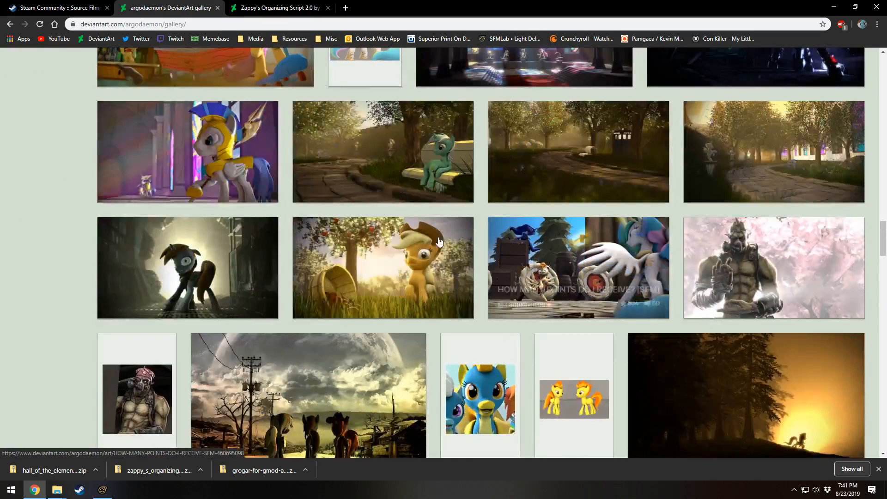
left_click(608, 133)
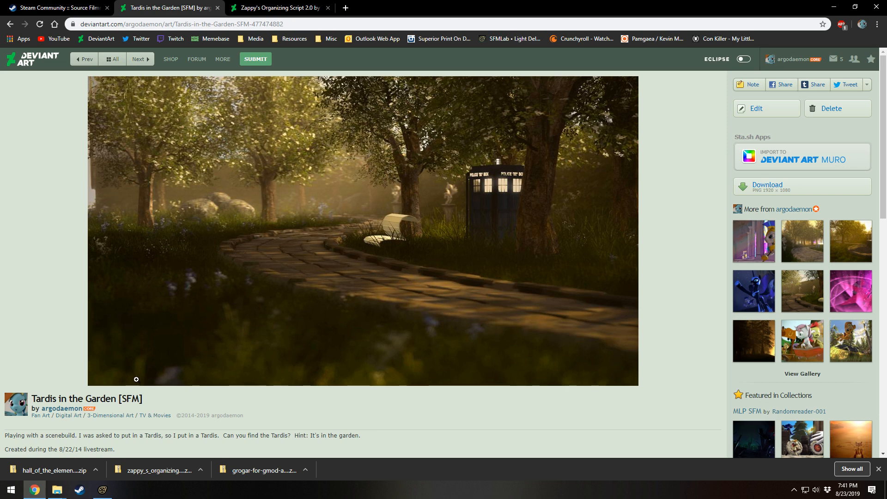
- Return to Source Filmmaker and fly the work camera outside the hall in shot50 to view the trees and hedges
left_click(102, 489)
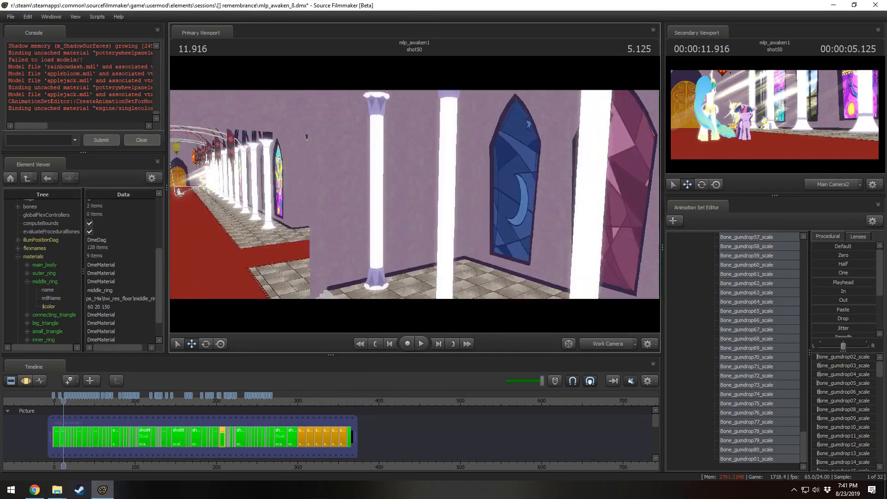
key("w")
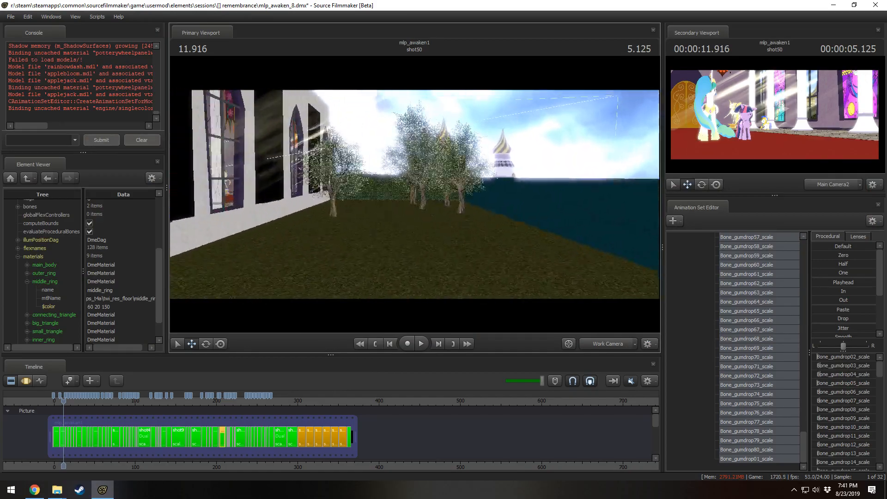
key("s")
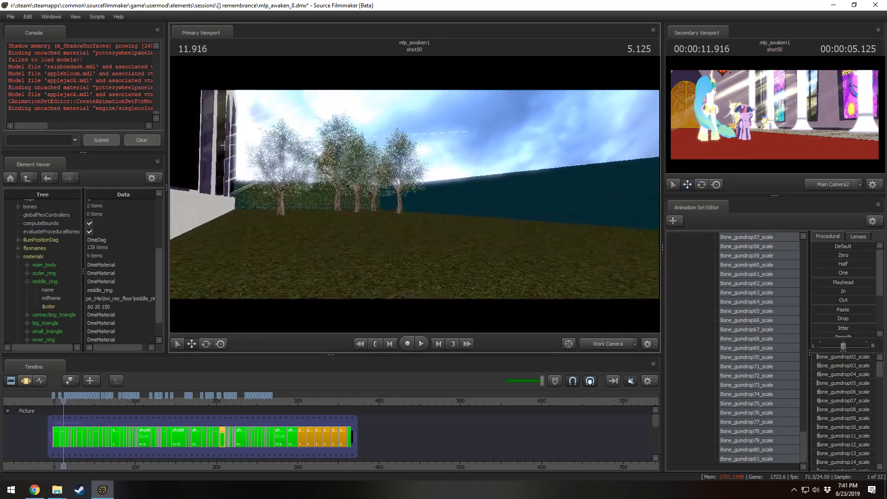
key("w")
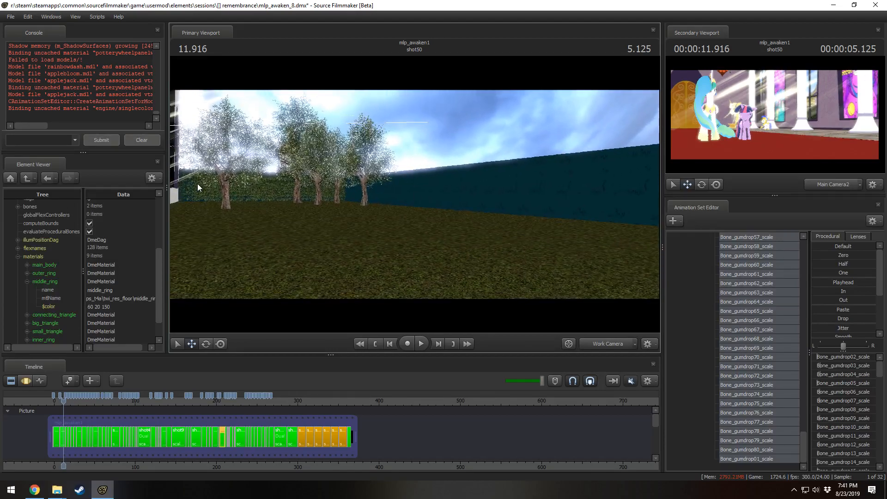
- Switch to Chrome and open the picture "Canterlot Gardens [SFM|WIP]" from the DeviantArt gallery
key("alt+Tab")
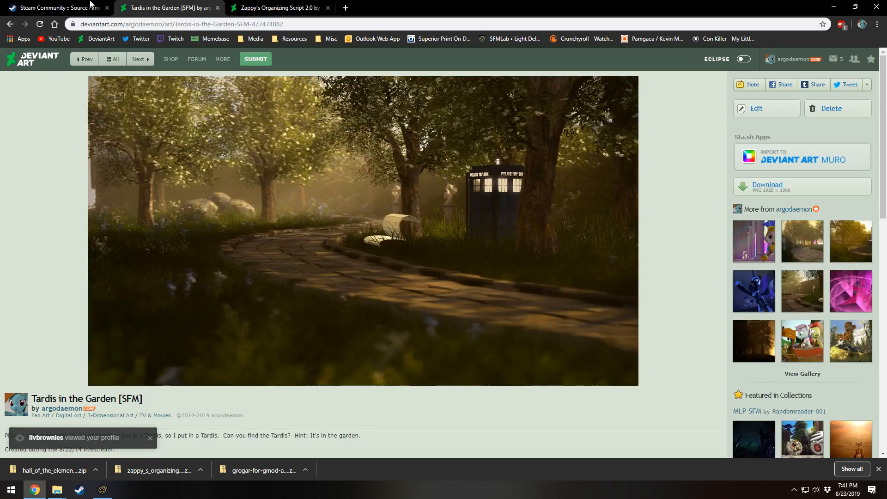
key("alt+Left")
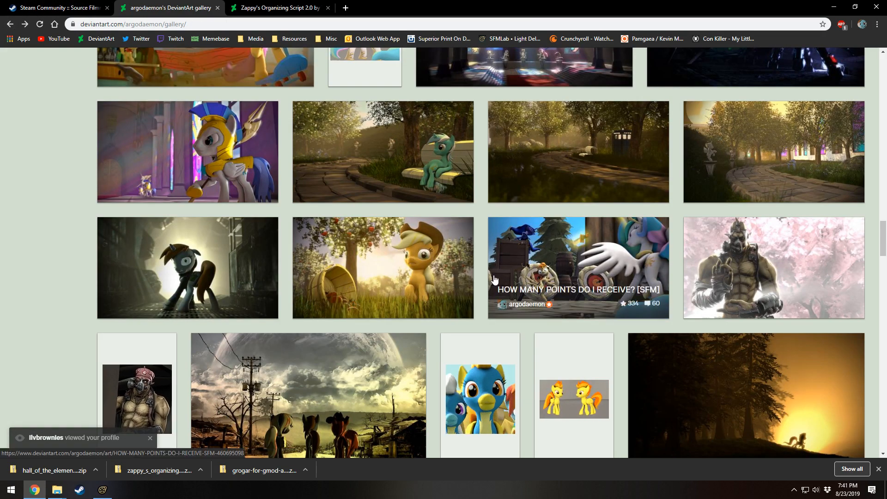
left_click(765, 141)
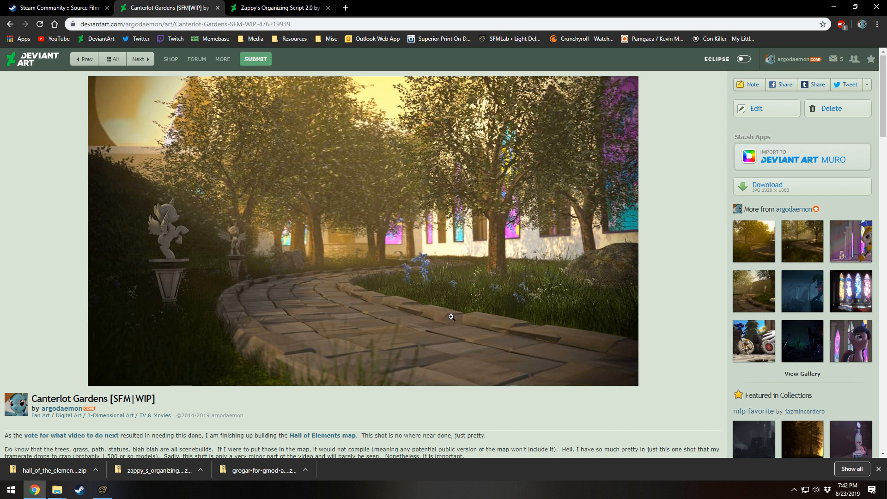
- Return to Source Filmmaker, inspect the depth of field sample options in the Progressive Refinement settings, and leave the settings without changes
left_click(835, 7)
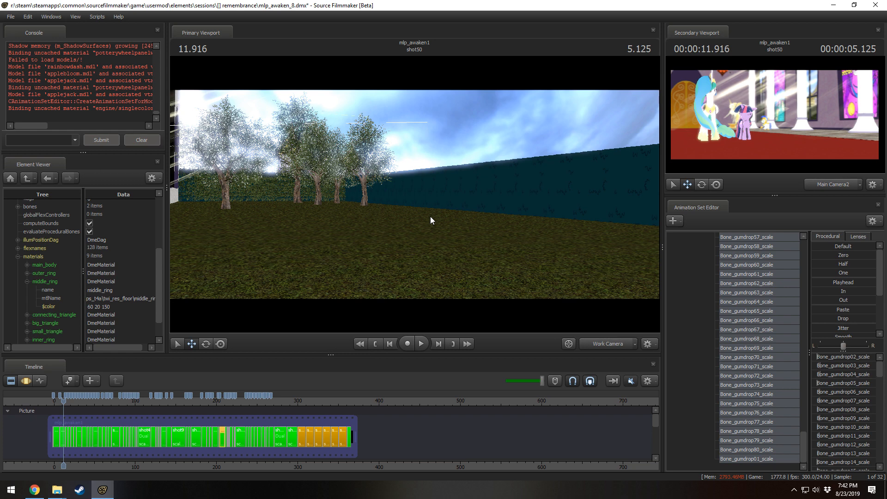
right_click(431, 216)
left_click(436, 219)
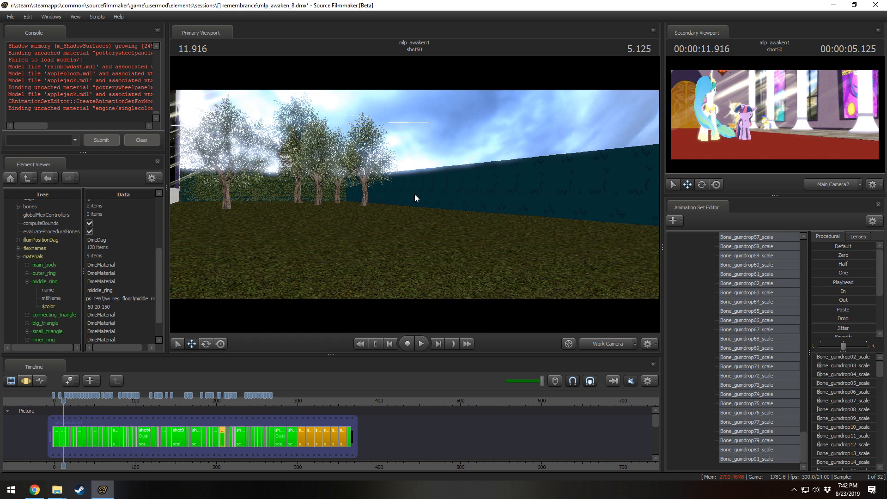
right_click(415, 194)
left_click(433, 198)
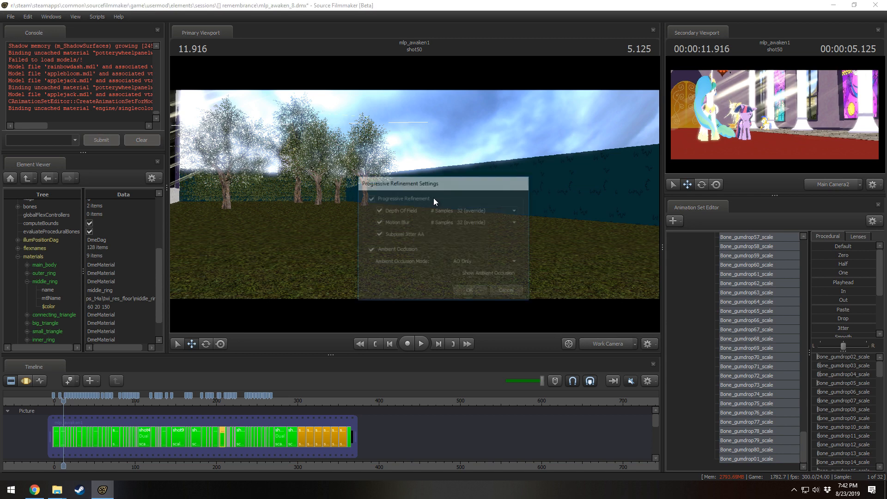
left_click(471, 210)
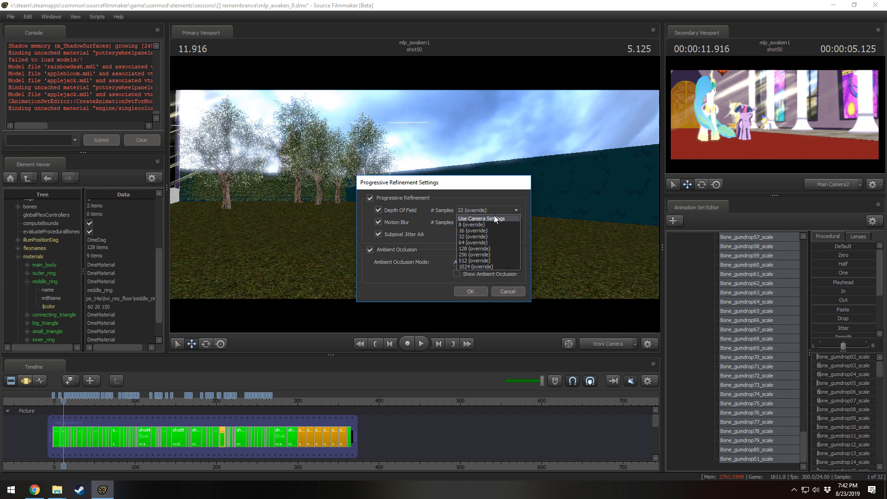
left_click(509, 289)
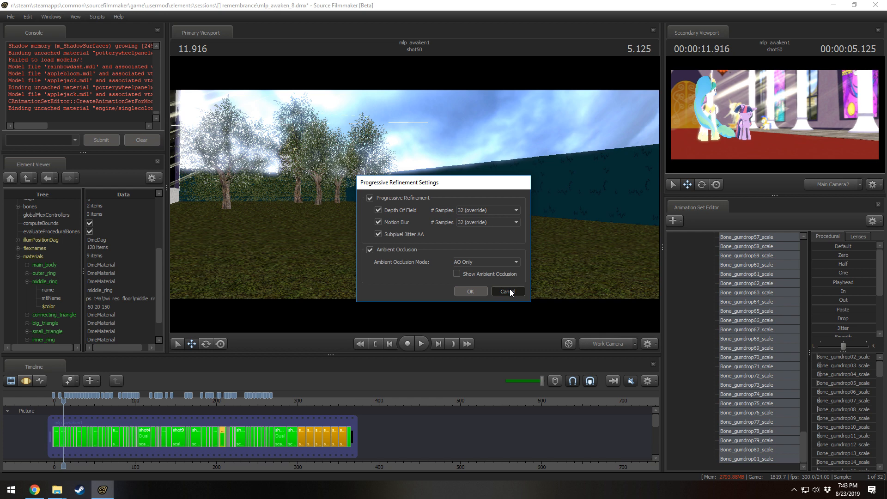
left_click(508, 291)
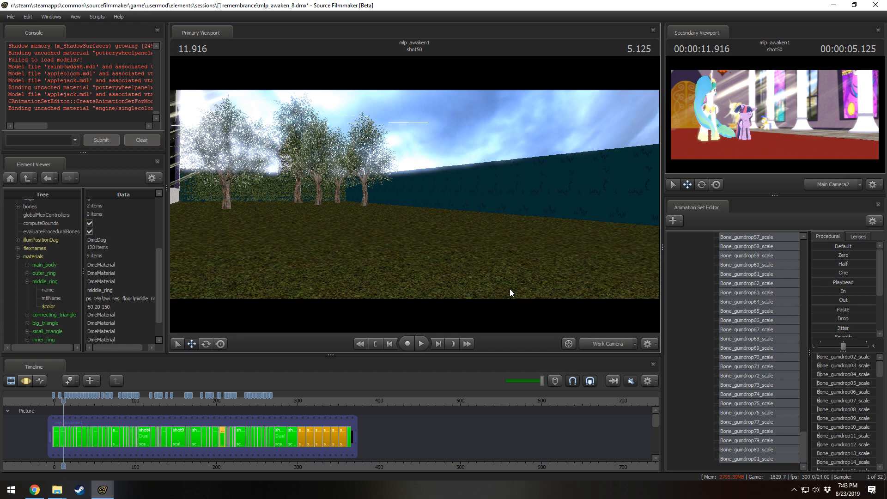
- Collapse the pit_explosion_bb031 controls, expand the Actors group and inspect the import options of Twilight's animation set
scroll(744, 266, "up", 20)
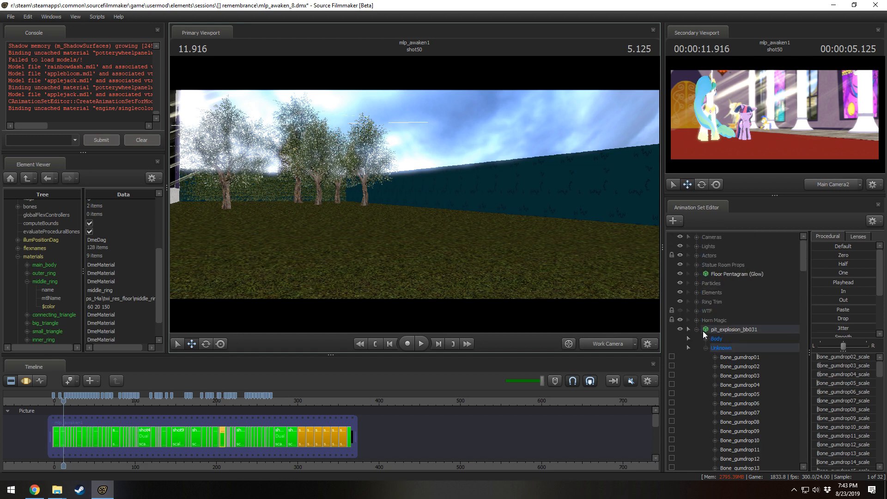
left_click(695, 329)
right_click(722, 329)
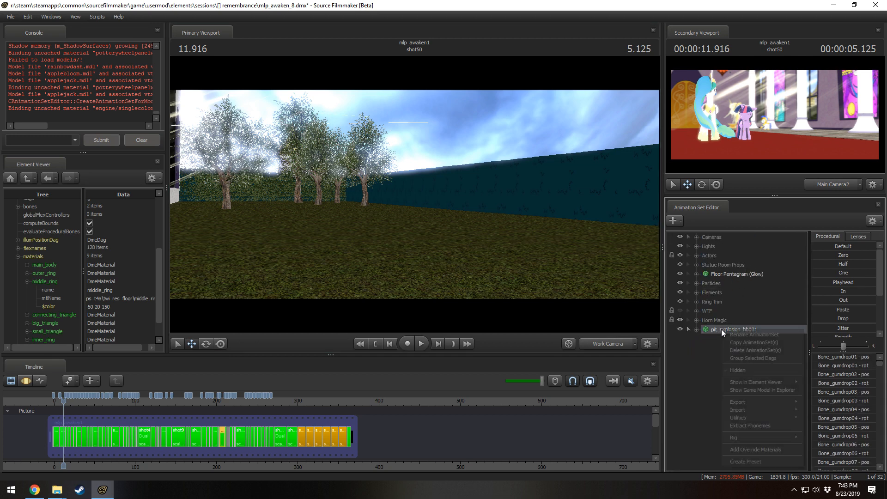
left_click(695, 255)
left_click(734, 265)
right_click(733, 265)
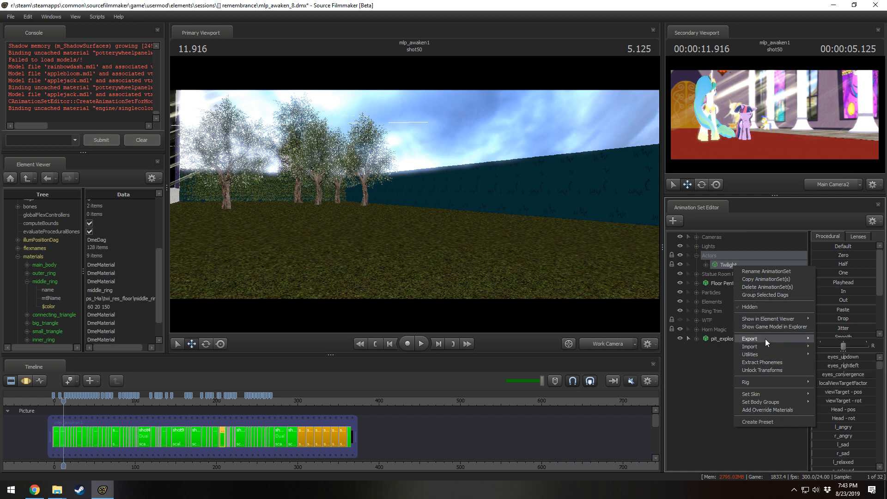
mouse_move(764, 348)
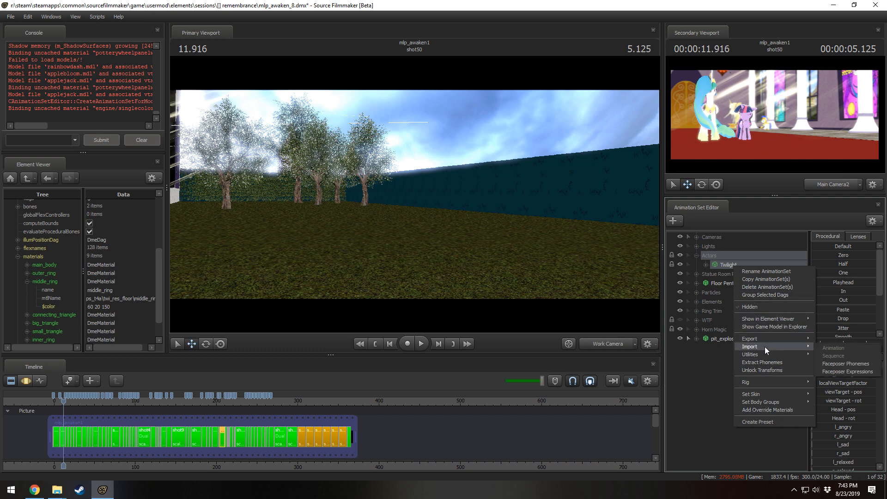
left_click(719, 278)
- Go to shot33 at about 206.9 seconds and fly the work camera around Twilight to view her from the side
left_click_drag(439, 271, 419, 238)
key("w")
key("s")
scroll(245, 411, "up", 3)
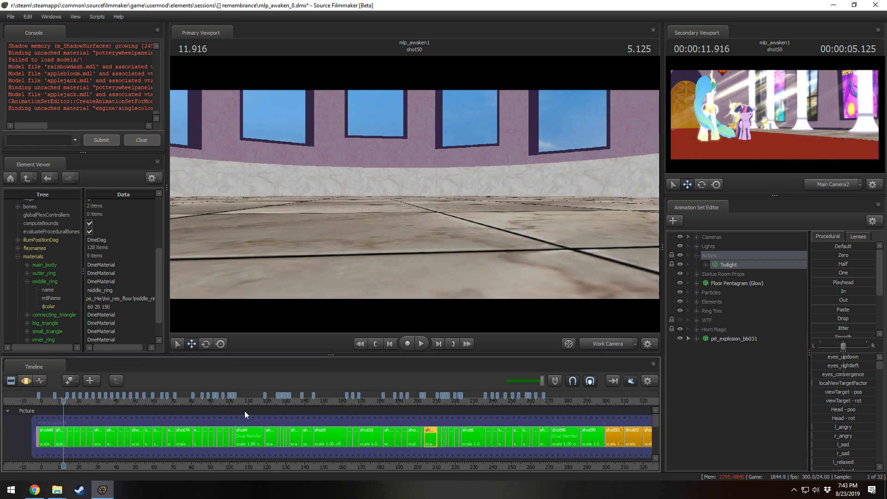
left_click(431, 405)
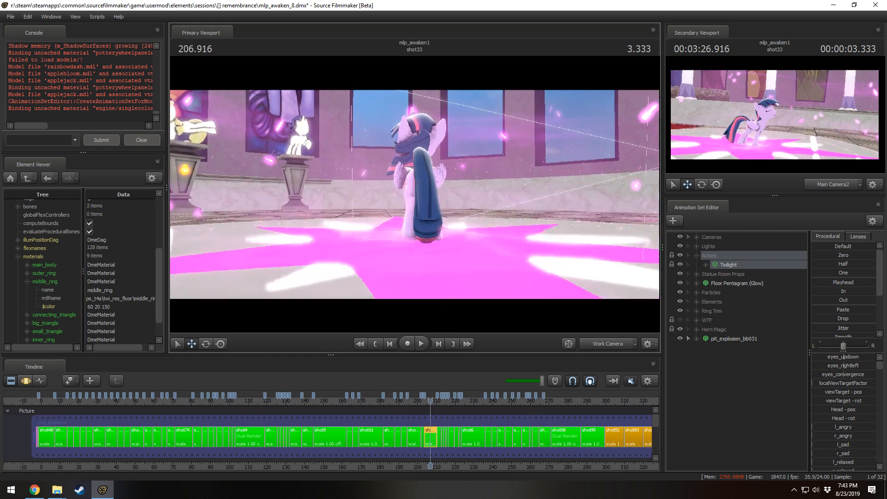
left_click_drag(419, 198, 419, 199)
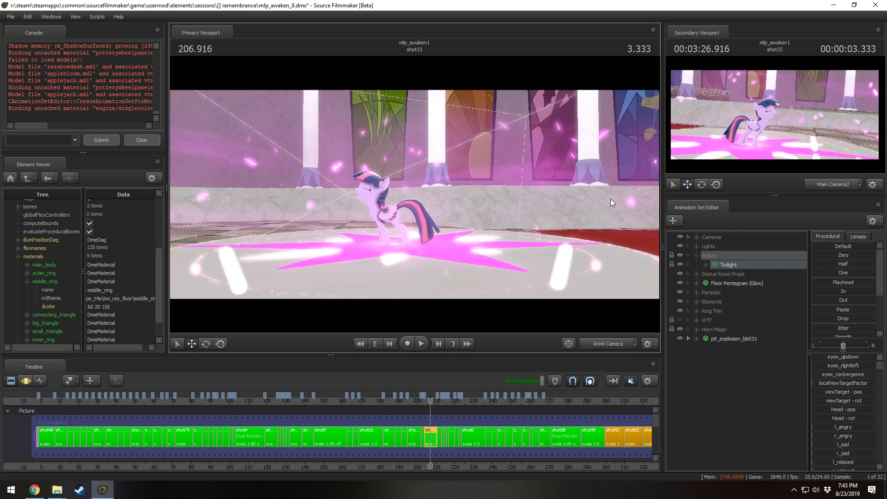
- Unlock the transforms of Twilight's animation set in shot33
right_click(733, 264)
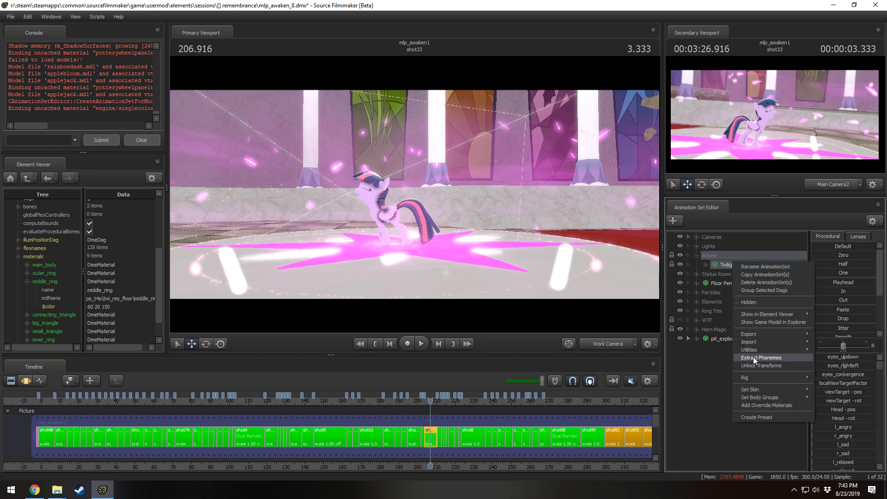
mouse_move(755, 351)
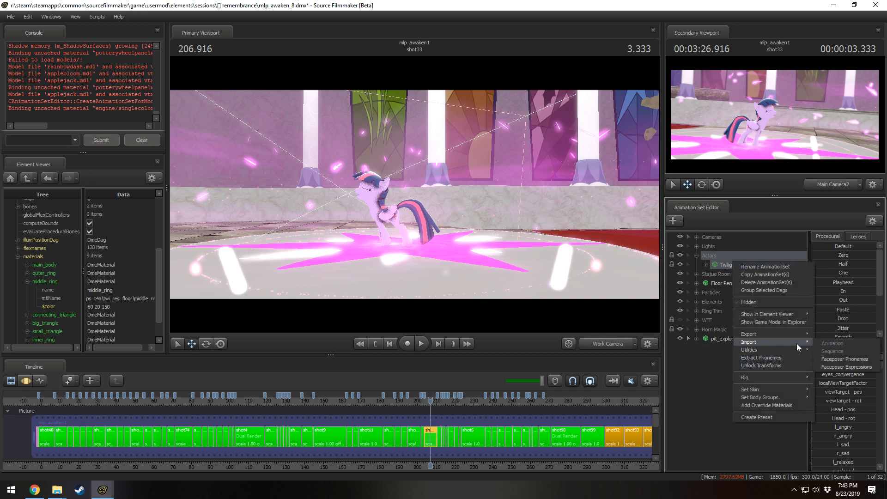
left_click(763, 365)
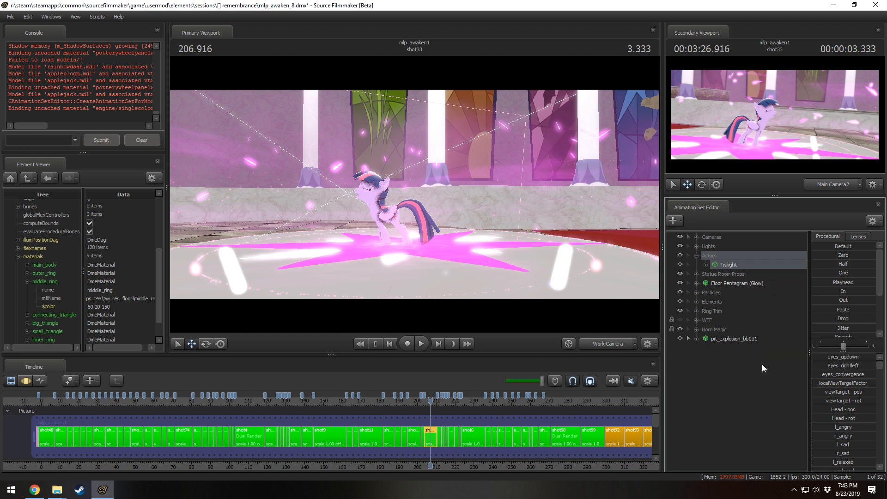
- Try to import the animation happy_dance_dickjustice.dmx from the usermod dmx folder onto Twilight
right_click(737, 263)
mouse_move(759, 345)
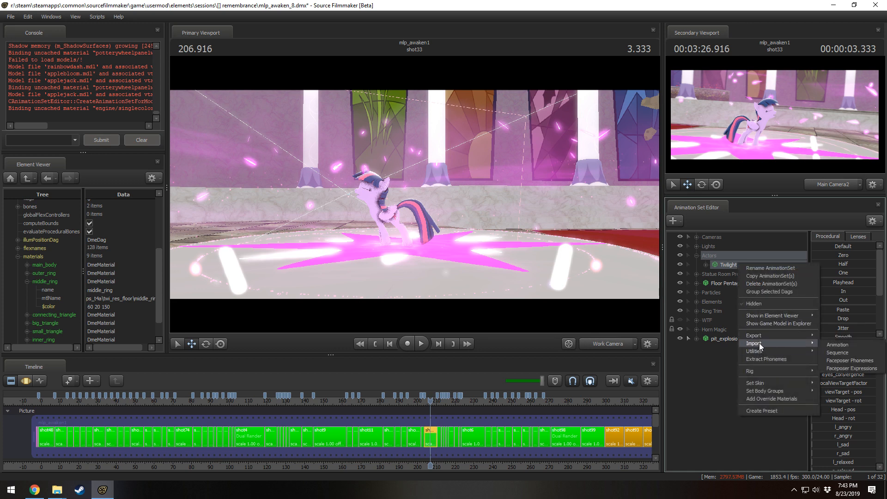
left_click(845, 344)
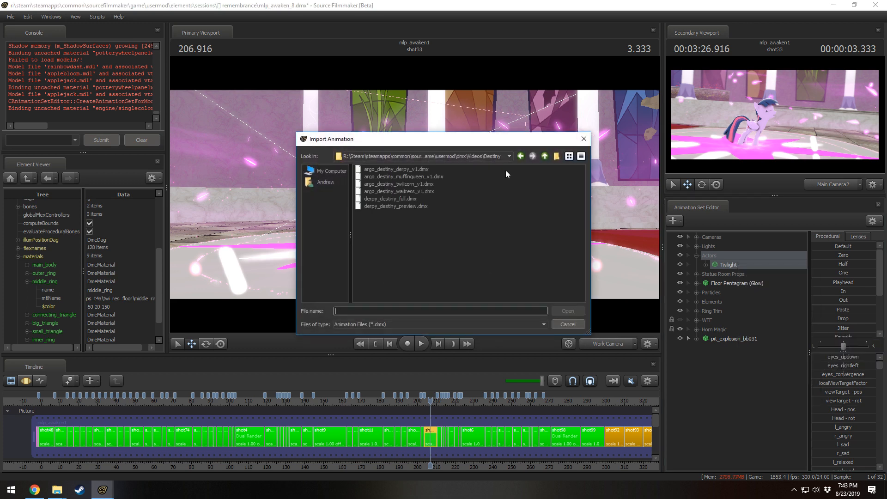
left_click(544, 156)
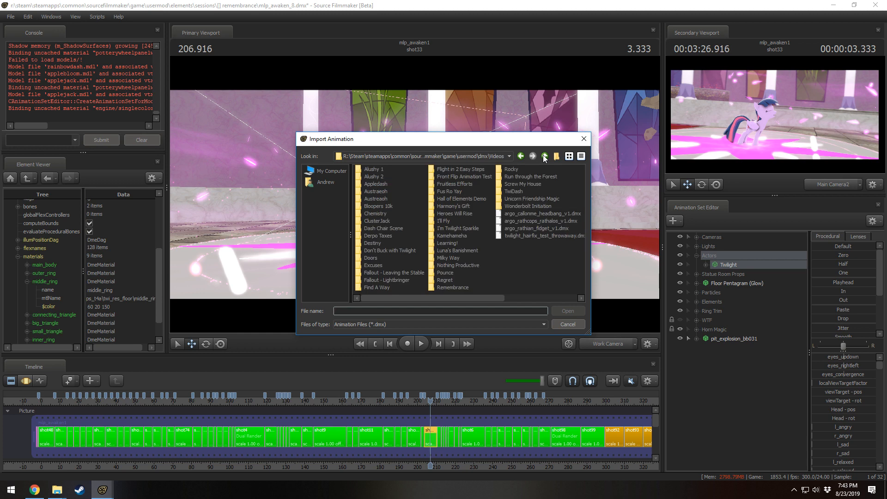
left_click(544, 157)
left_click_drag(392, 294, 430, 295)
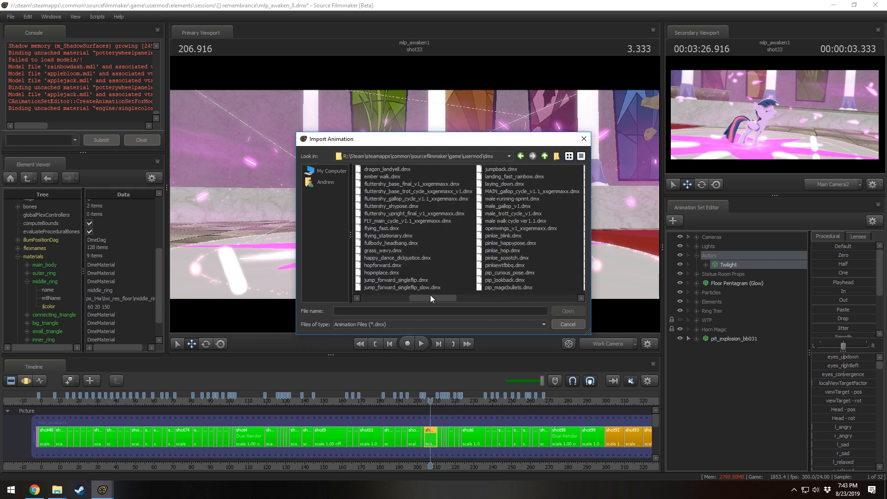
left_click(390, 258)
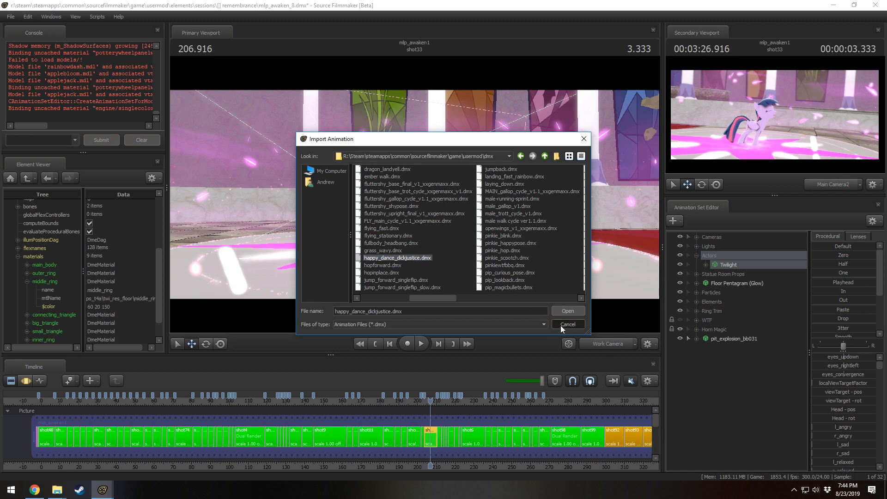
left_click(566, 312)
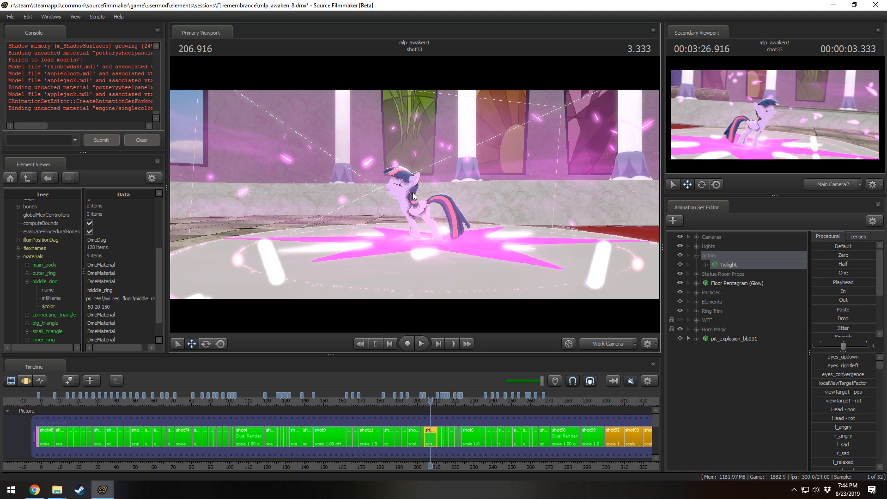
left_click(11, 17)
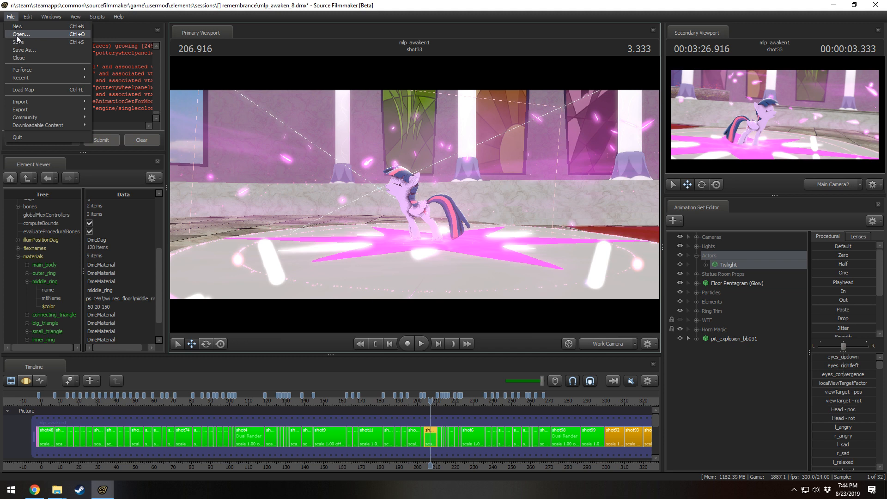
left_click(21, 35)
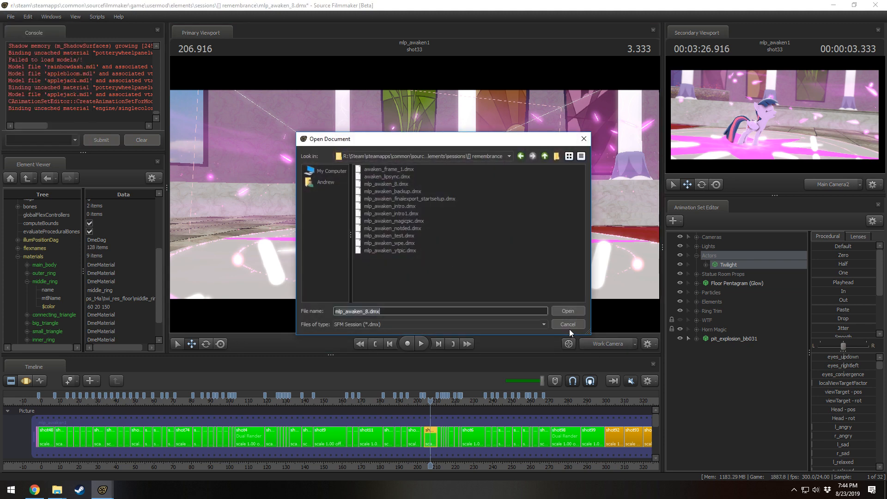
left_click(567, 324)
- Create a new session named fdfddd at framerate 24 in the sessions folder, discarding the unsaved changes of the current session
left_click(11, 17)
left_click(21, 27)
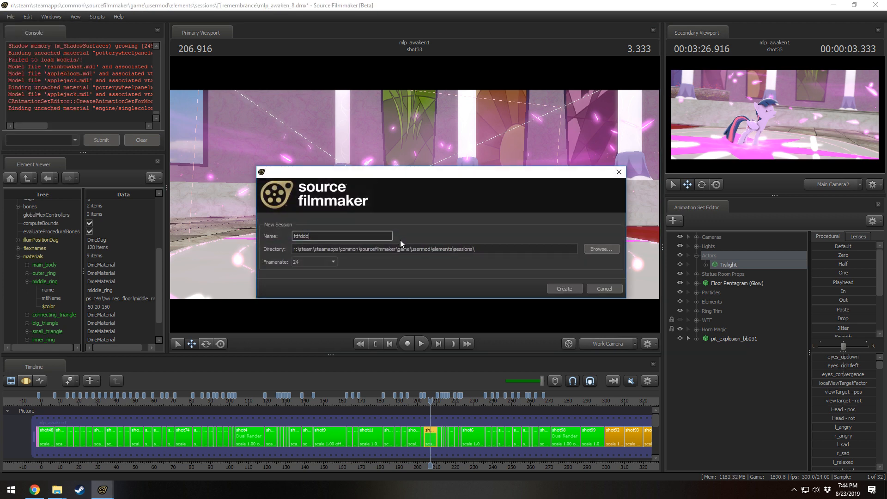
left_click(554, 289)
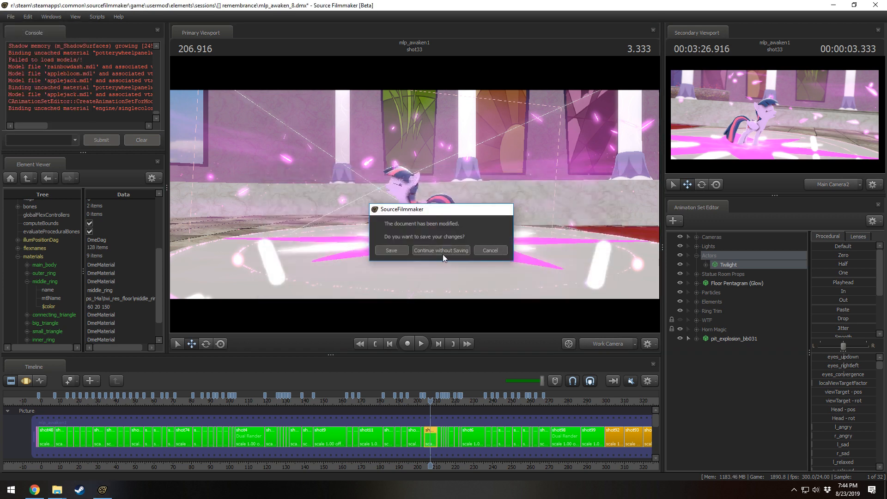
left_click(442, 254)
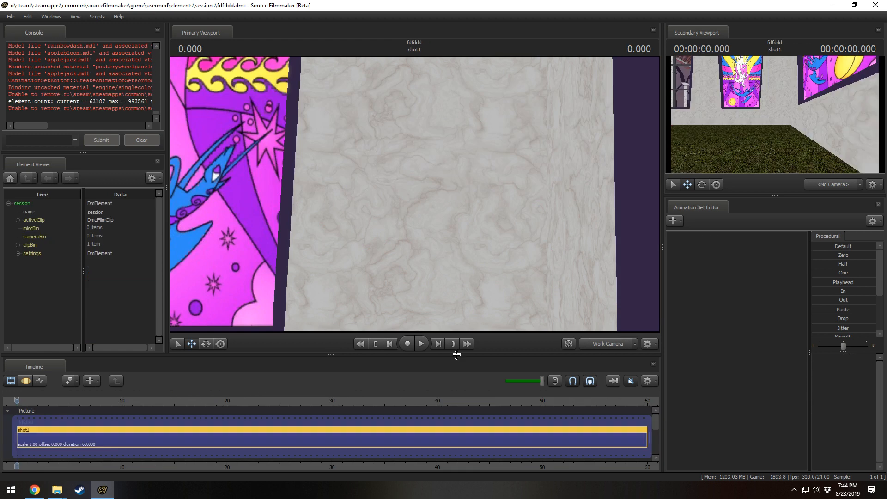
- Unload the current map and load a stage map for the new session, filtering the map list by "stage"
right_click(464, 198)
left_click(484, 278)
right_click(477, 229)
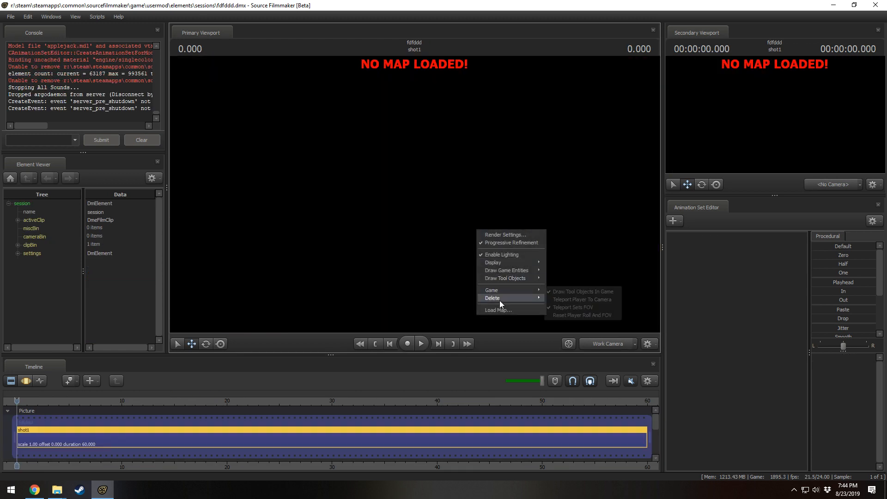
left_click(498, 309)
type("stage")
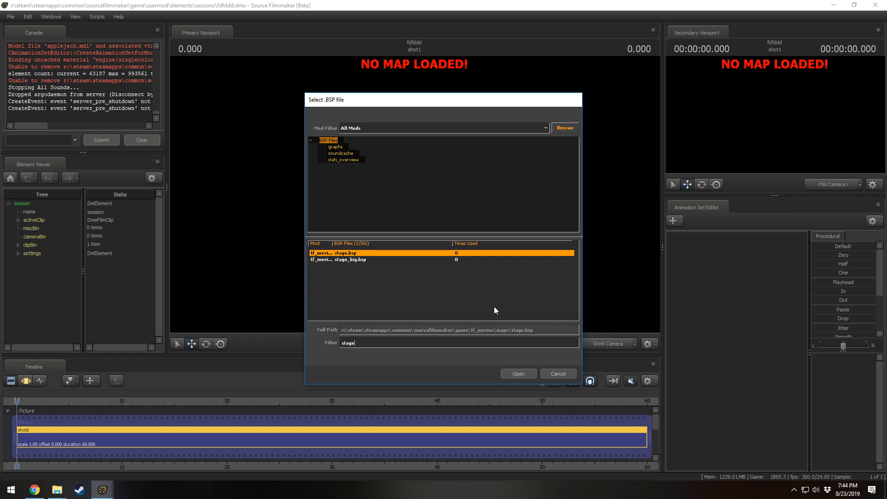
key("Down")
key("Return")
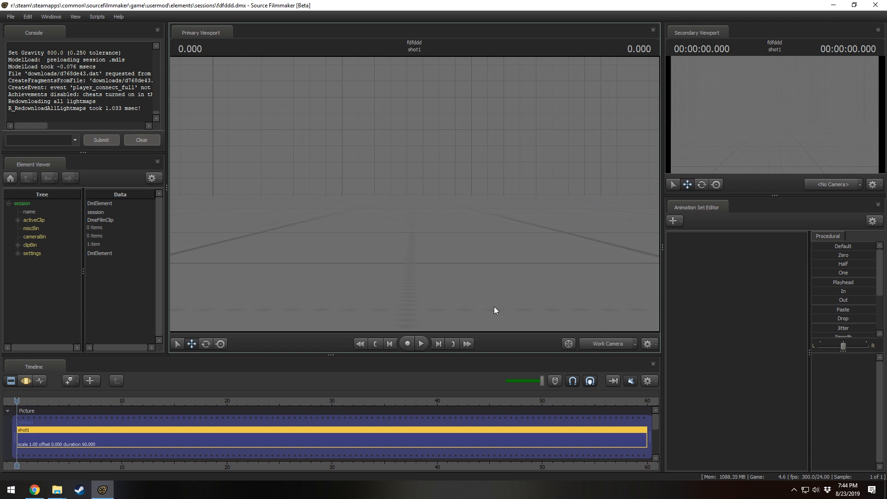
- Create an animation set for the new model vn_rainbowdash.mdl on the stage, filtering the model list by "rainbow"
left_click_drag(176, 197, 184, 229)
key("s")
key("z")
key("s")
right_click(732, 256)
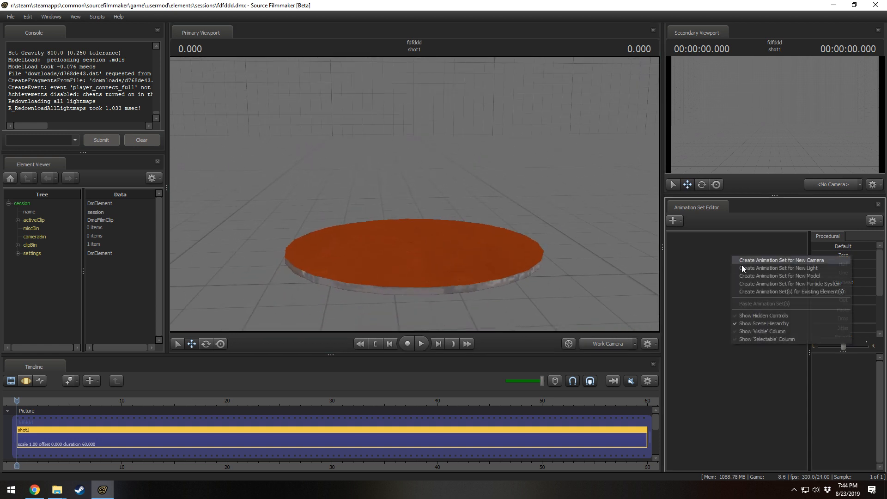
left_click(766, 276)
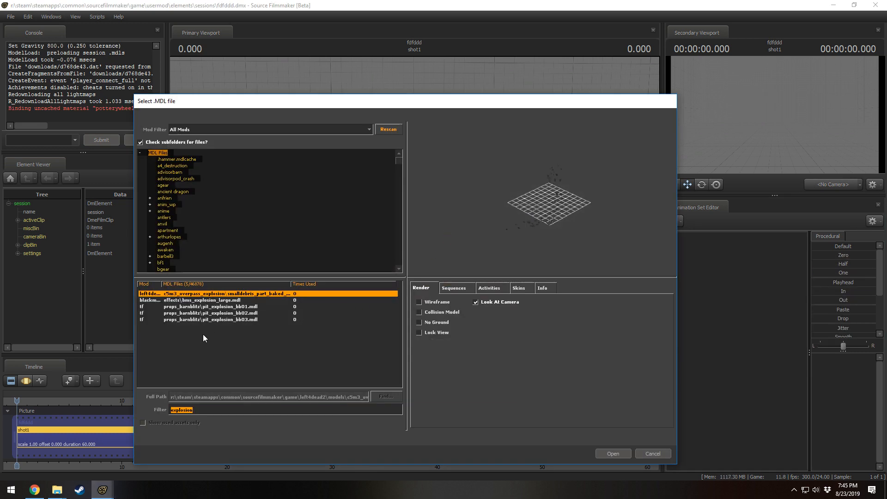
type("rainbow")
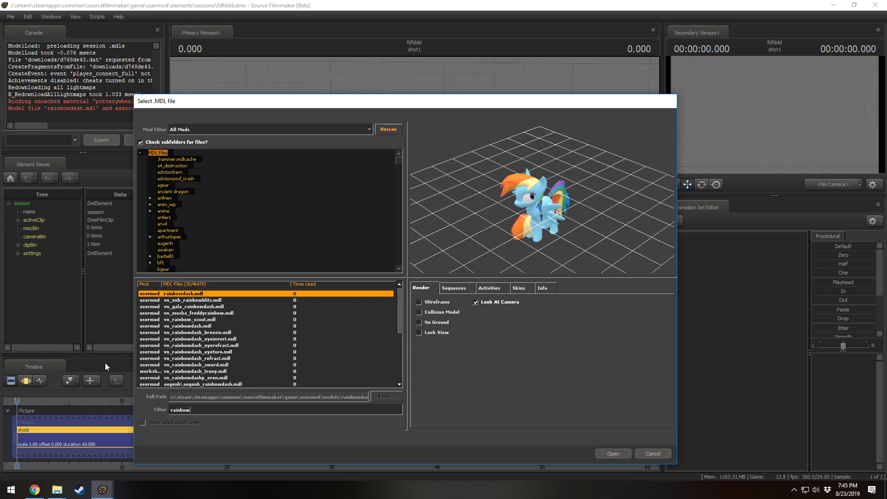
double_click(194, 326)
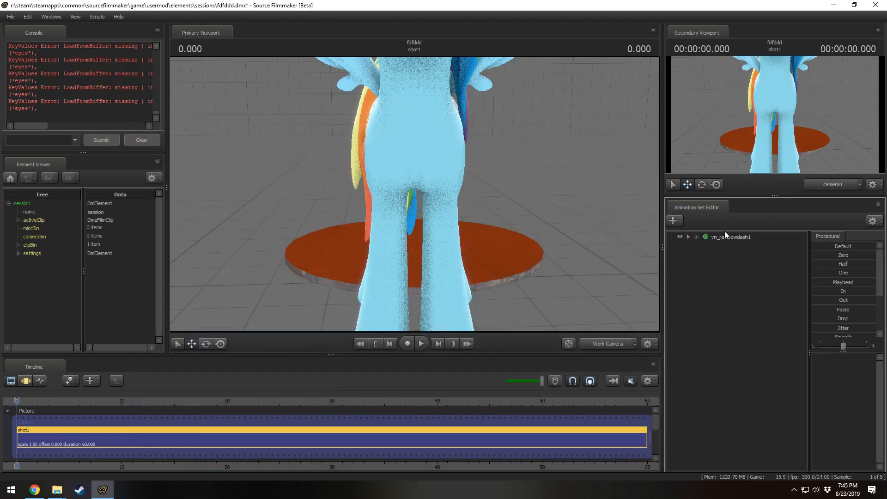
- Start another animation set for a new model and filter the model list by "helper"
left_click(724, 236)
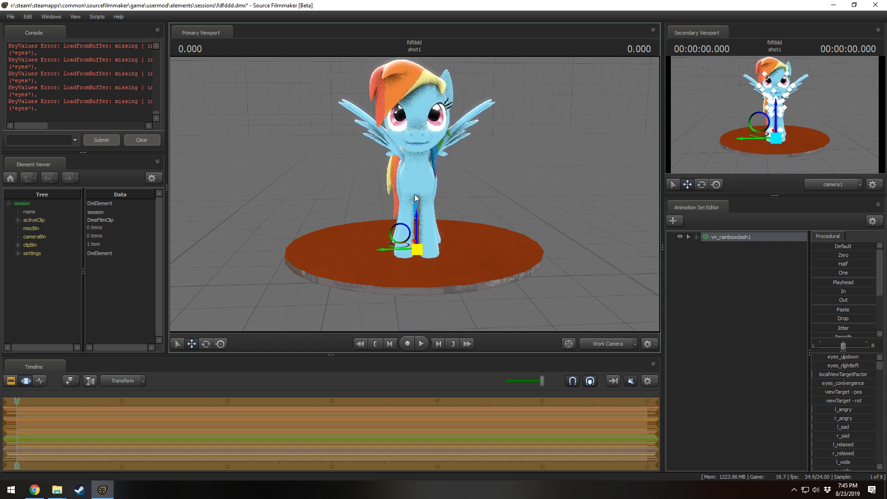
left_click_drag(516, 211, 414, 195, "alt")
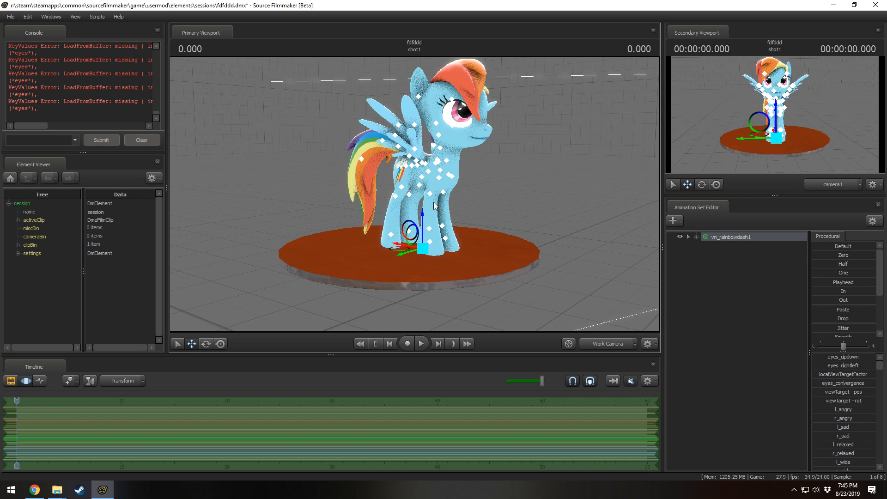
left_click_drag(434, 206, 415, 194, "alt")
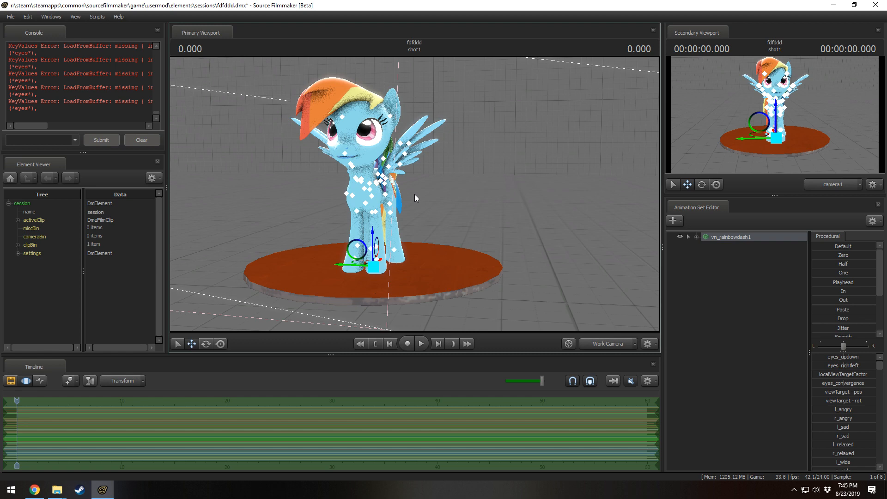
key("s")
left_click_drag(414, 194, 414, 195)
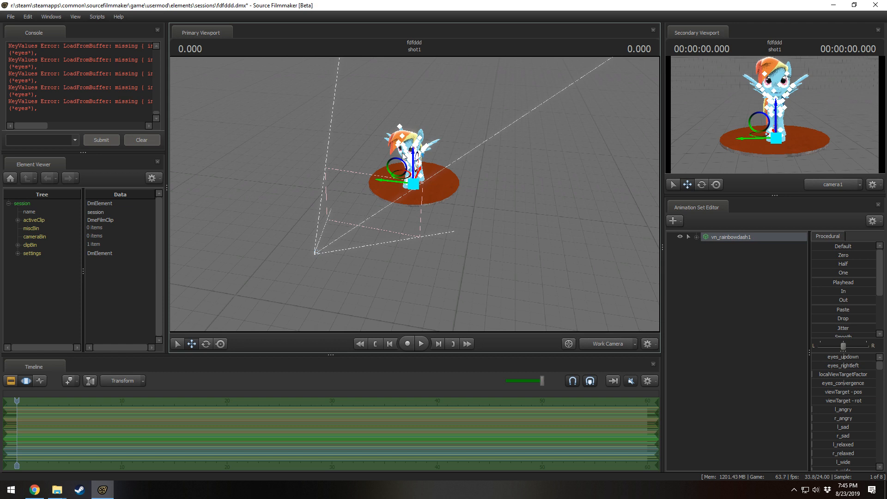
right_click(732, 279)
left_click(708, 270)
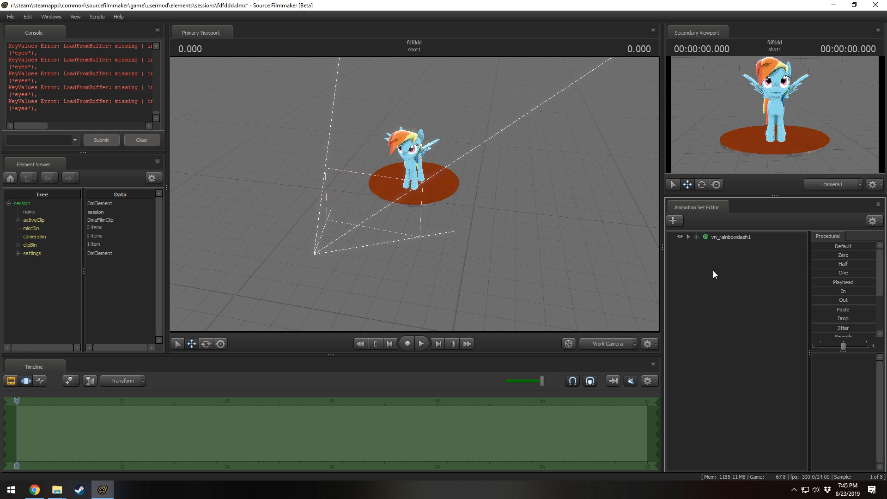
right_click(713, 275)
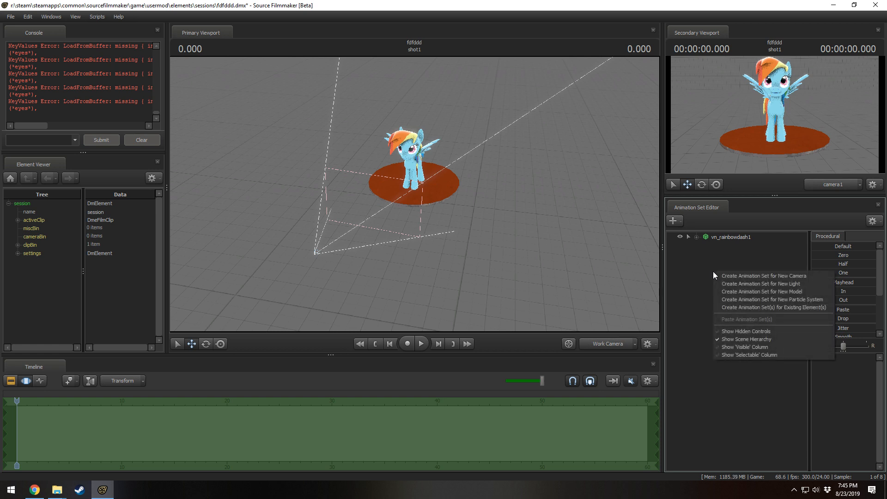
left_click(760, 291)
type("helper")
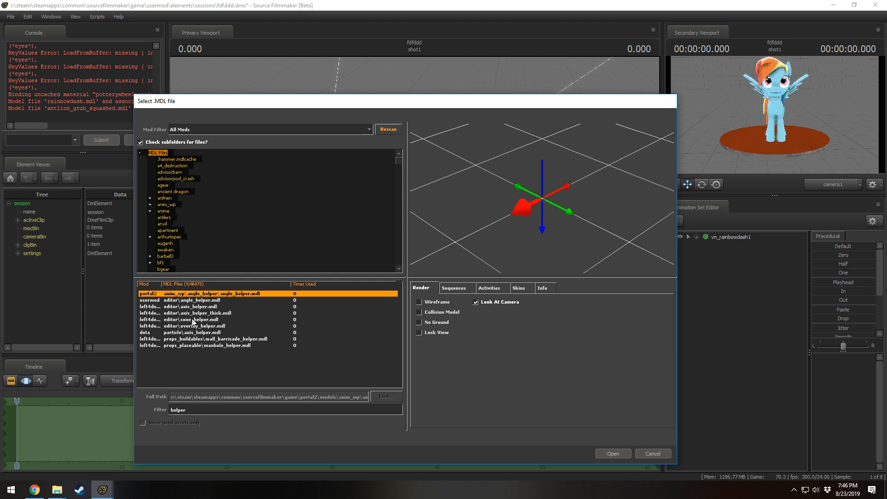
- Preview the helper models and add editor\axis_helper_thick.mdl to the scene
left_click(208, 307)
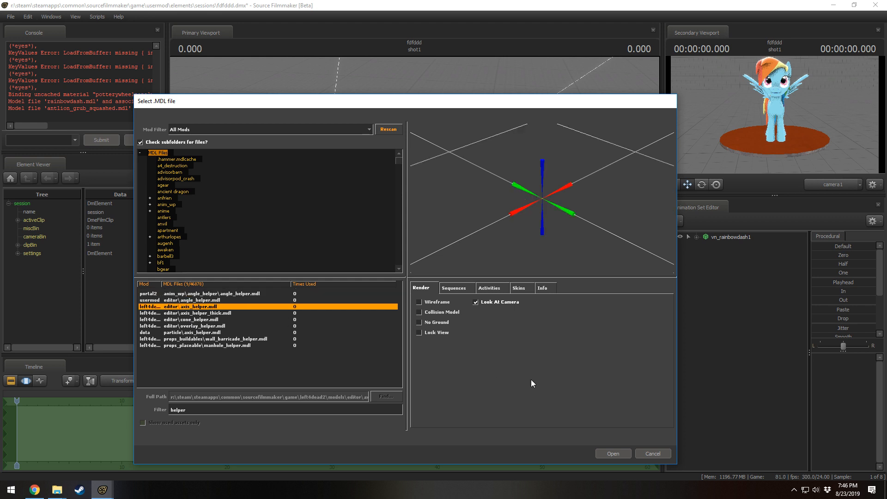
left_click(200, 300)
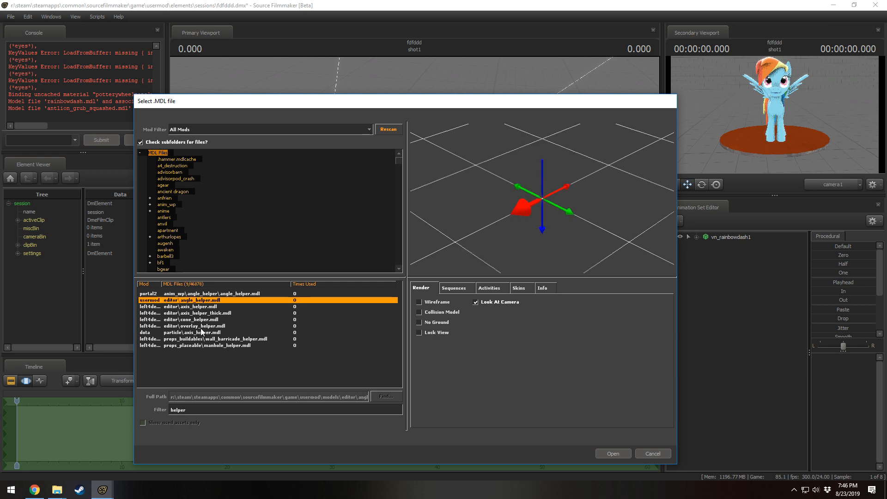
left_click(203, 325)
left_click(204, 319)
left_click(203, 306)
left_click(203, 300)
left_click(201, 319)
left_click(202, 332)
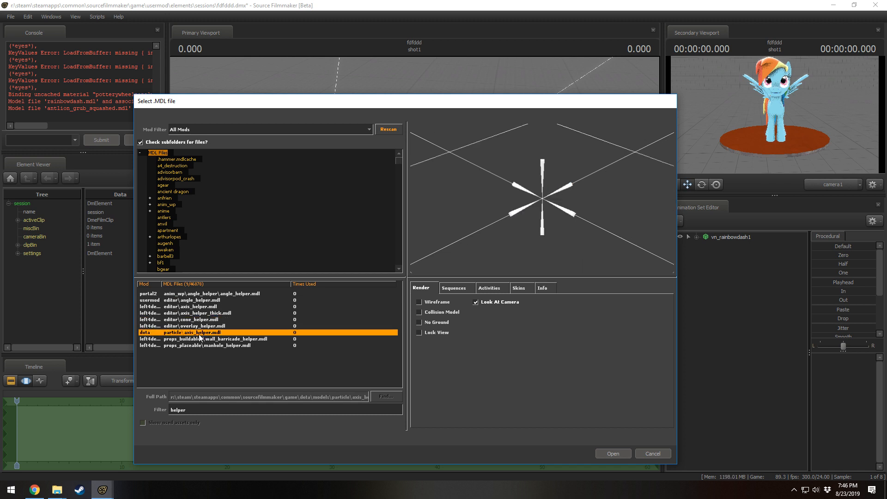
left_click(201, 325)
left_click(204, 313)
left_click(205, 320)
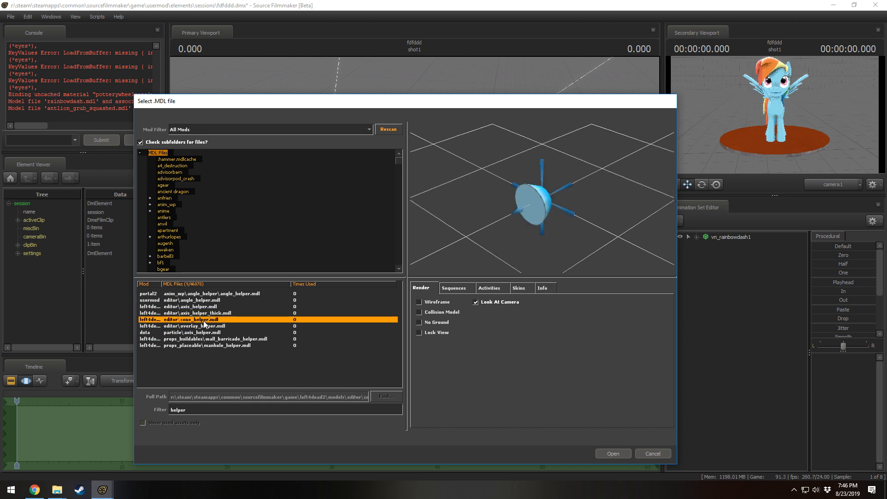
left_click(211, 313)
left_click(607, 454)
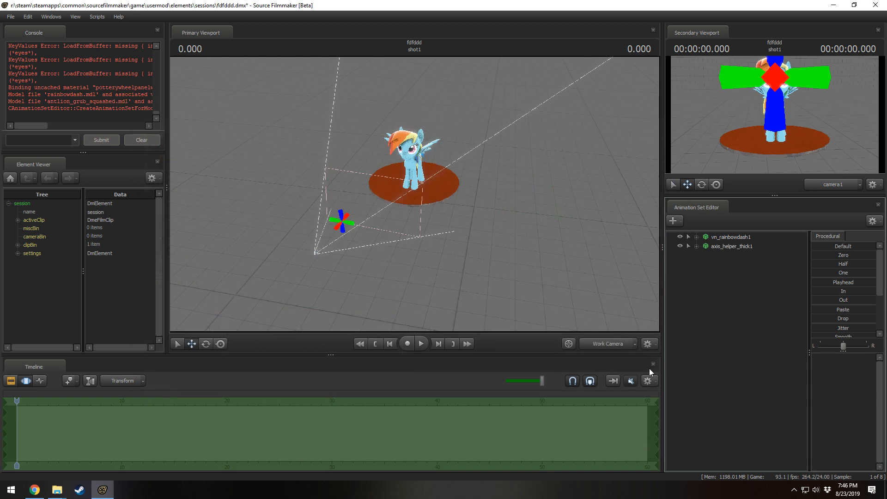
- Lock the rootTransform of axis_helper_thick1 to vn_rainbowdash1
left_click(719, 247)
left_click_drag(479, 237, 479, 222)
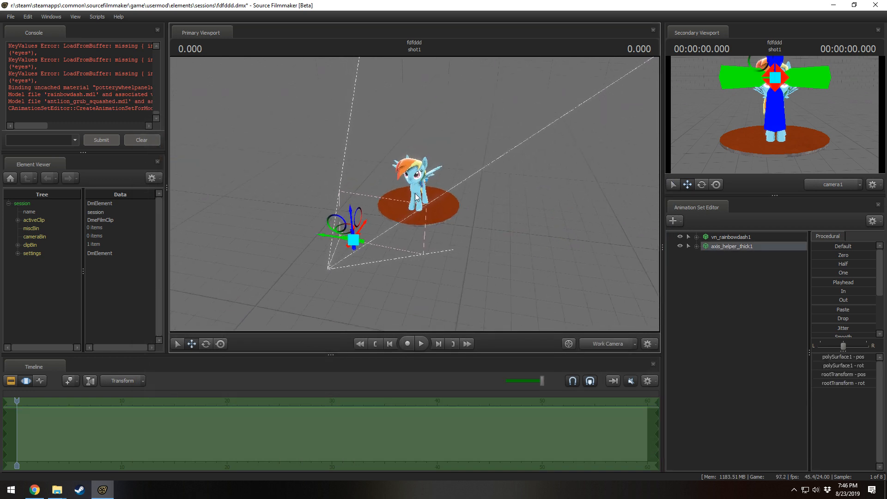
key("d")
key("w")
left_click_drag(414, 194, 404, 201)
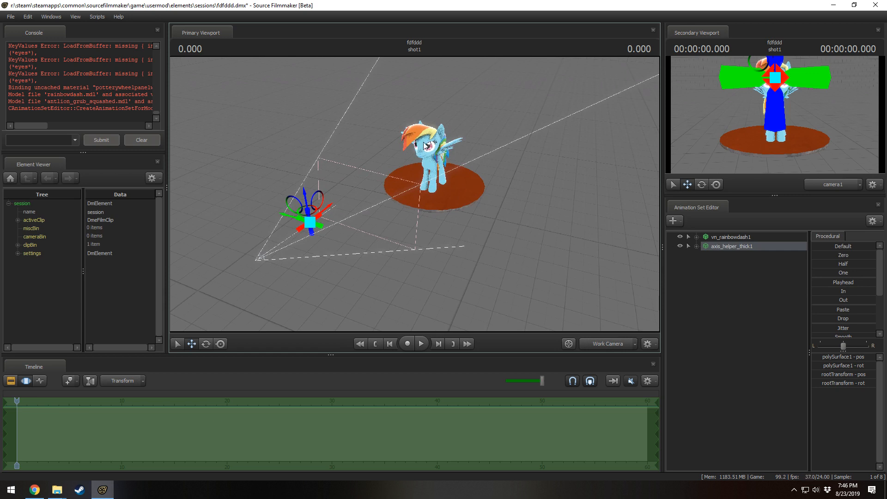
left_click(696, 246)
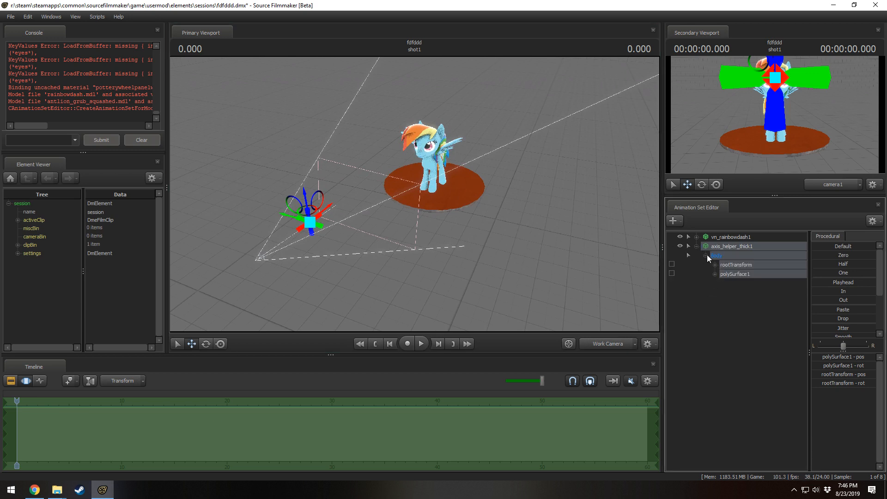
left_click(696, 237)
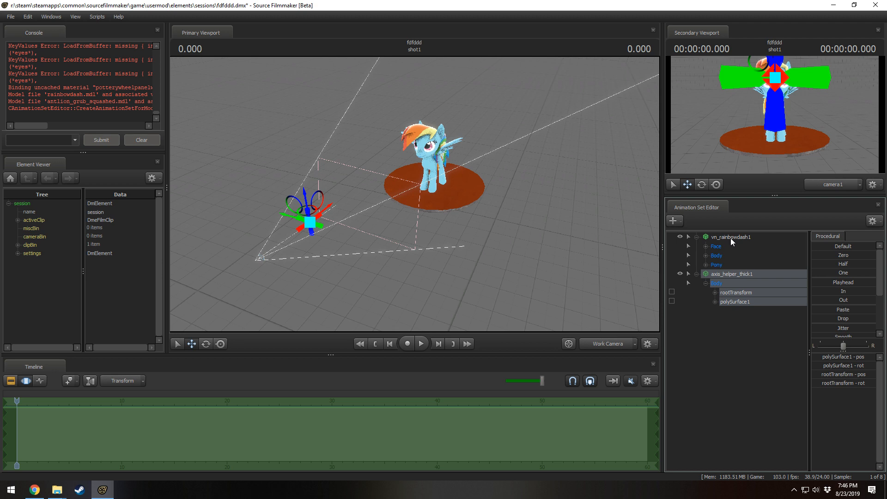
left_click(730, 237)
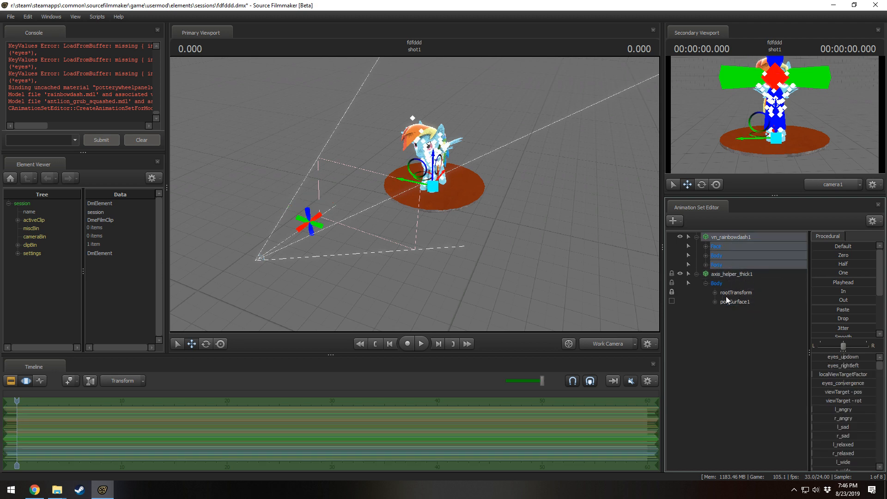
- Zero the axis helper's rootTransform so the helper snaps to the pony's origin
left_click(736, 293)
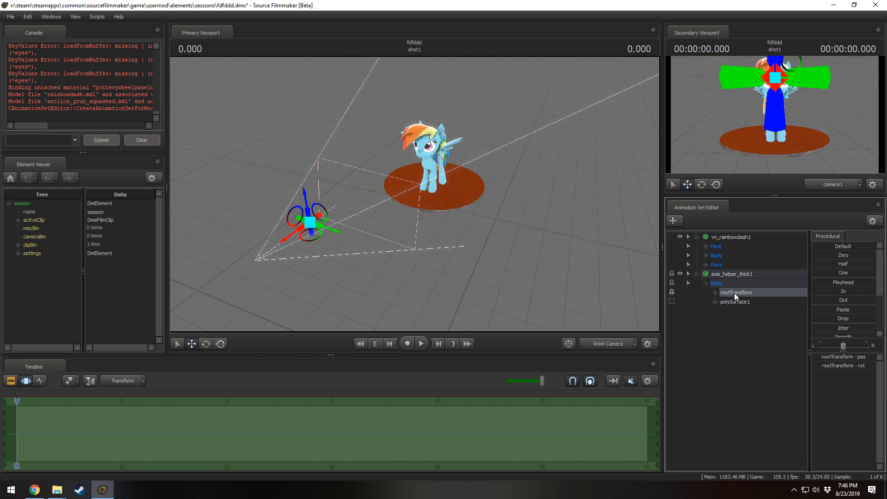
left_click(826, 254)
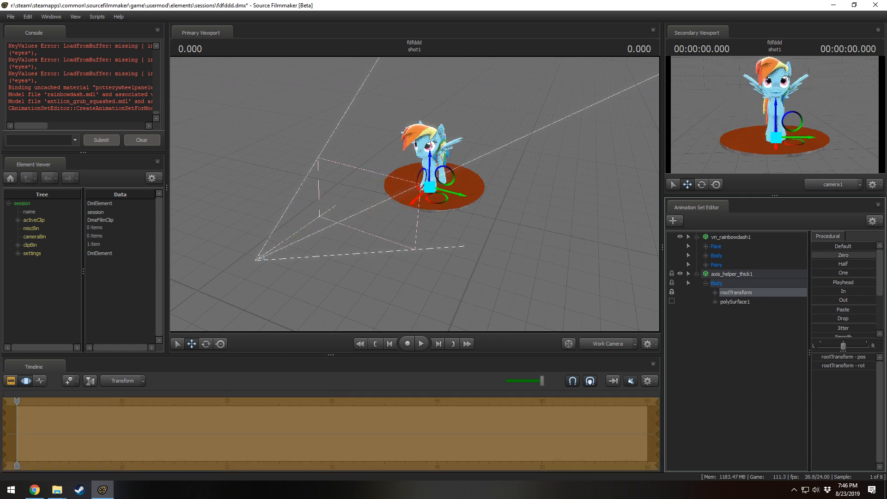
left_click_drag(432, 203, 414, 194, "alt")
key("Escape")
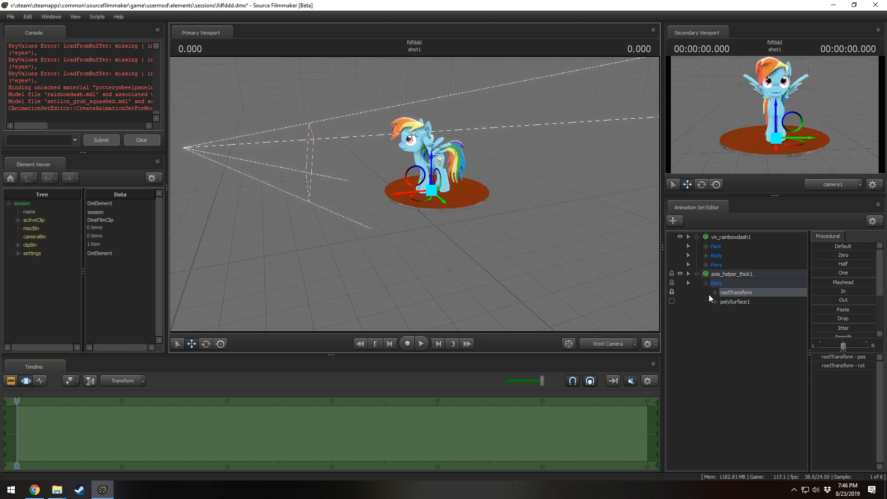
- Create an animation set for the existing camera1
right_click(718, 334)
left_click(749, 371)
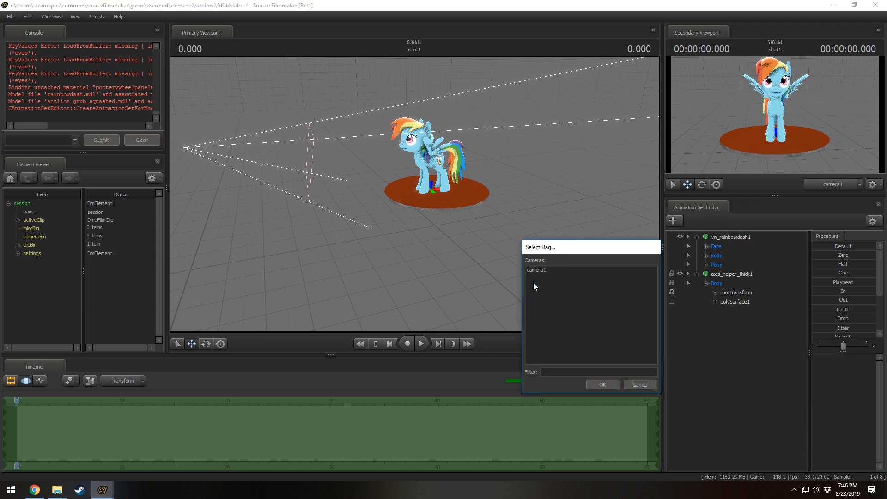
left_click(601, 385)
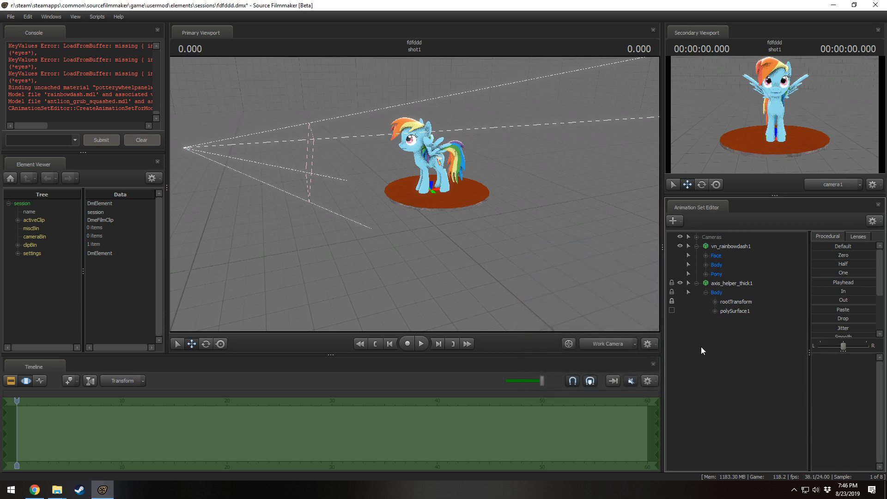
- Lock camera1's transform to the axis helper's polySurface1 and zero the camera transform
left_click(696, 237)
left_click(706, 246)
left_click(724, 249)
left_click(715, 255)
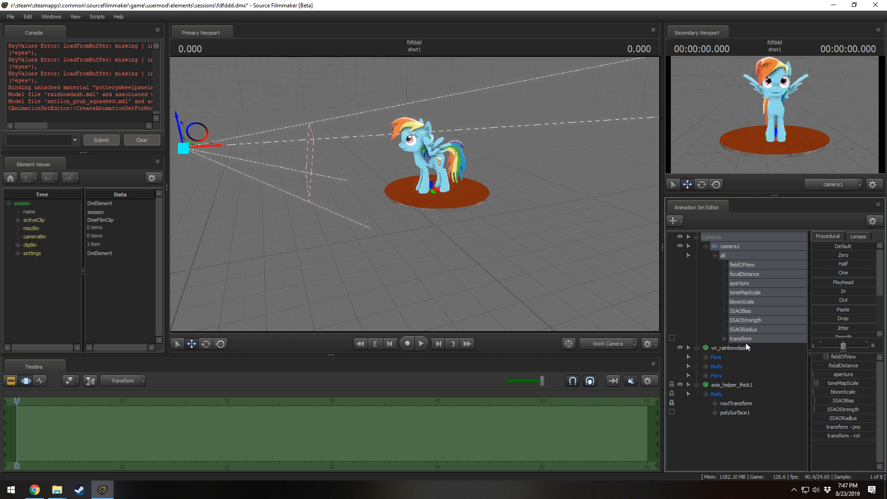
left_click_drag(733, 416, 747, 339)
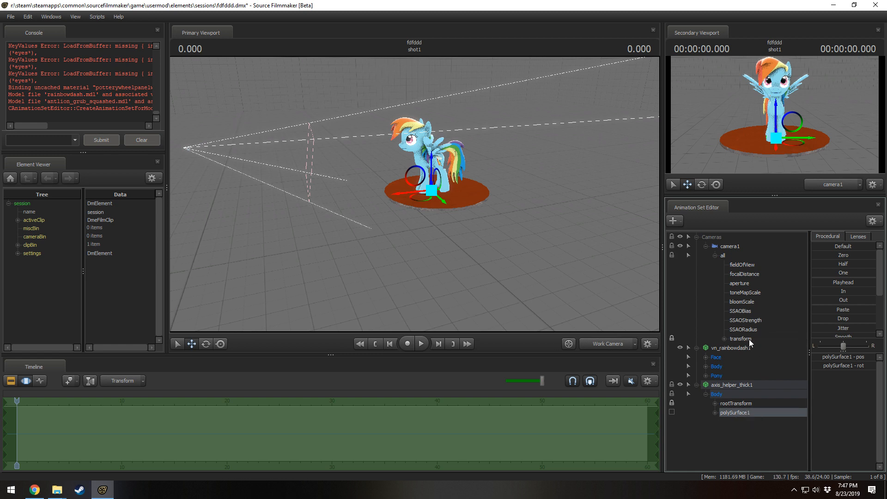
left_click(819, 255)
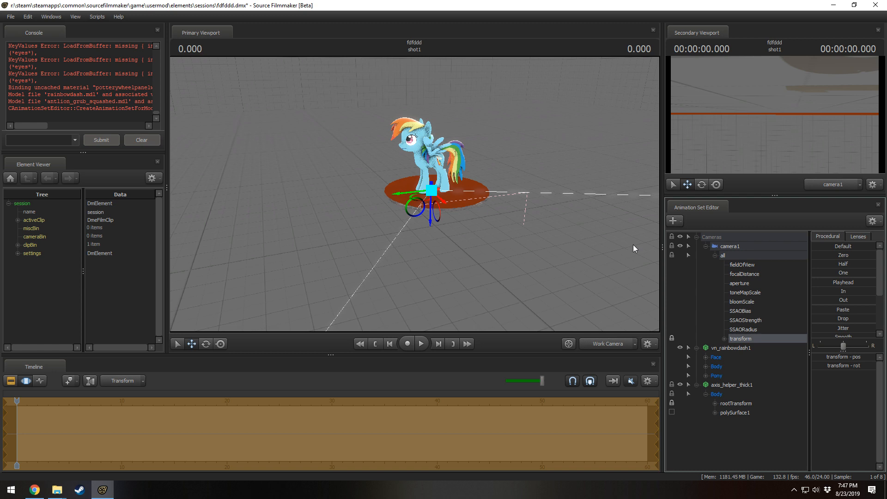
- Move camera1 along its X axis away from the pony, beyond the edge of the round platform
left_click_drag(427, 187, 490, 203, "alt")
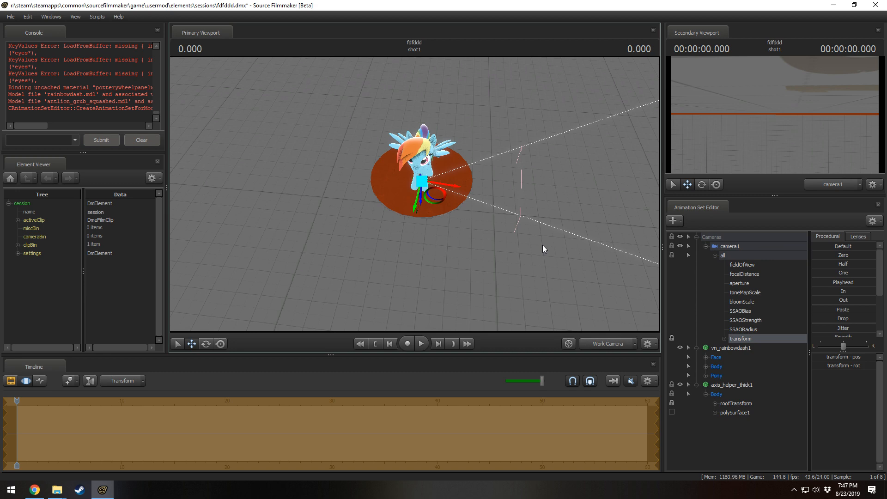
key("w")
left_click_drag(520, 243, 523, 233)
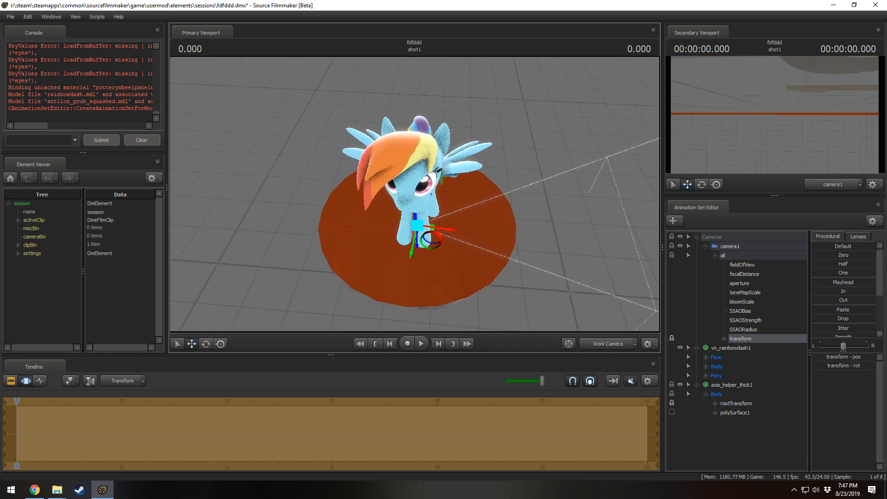
left_click_drag(414, 194, 454, 229, "alt")
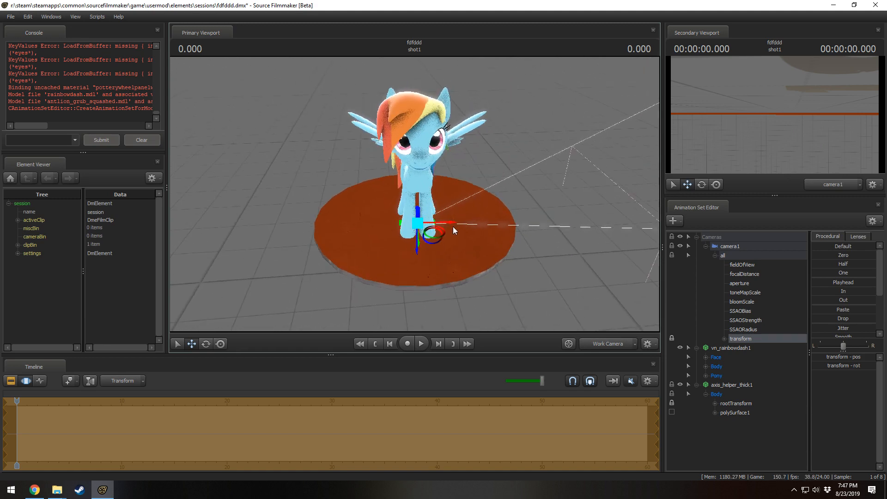
left_click_drag(487, 196, 322, 202)
key("s")
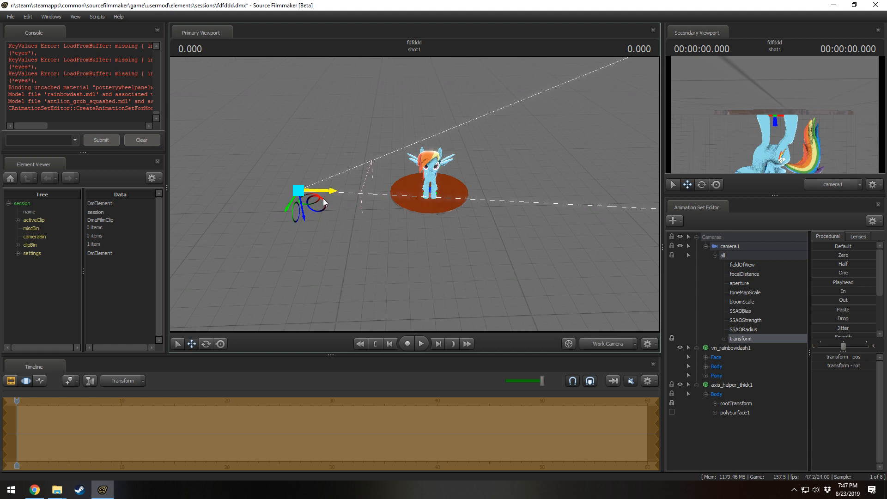
- Try flipping camera1 upright by setting the second rotation value of its transform to 180
left_click(734, 413)
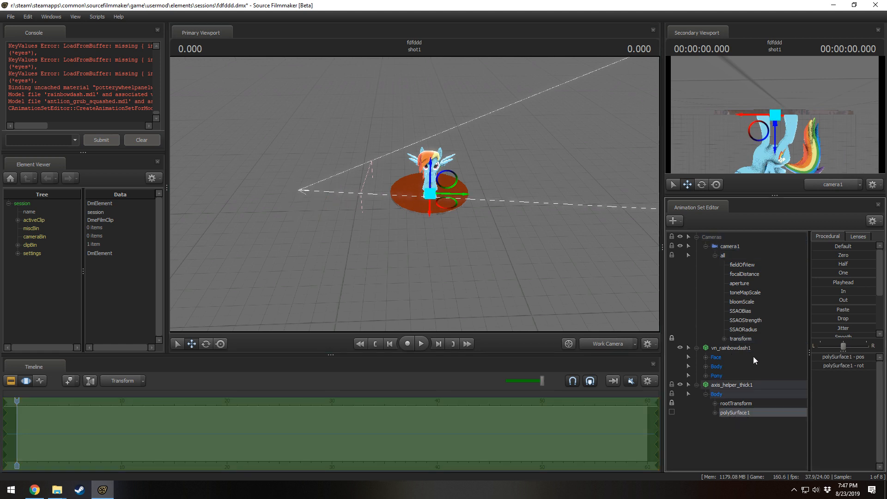
left_click(749, 341)
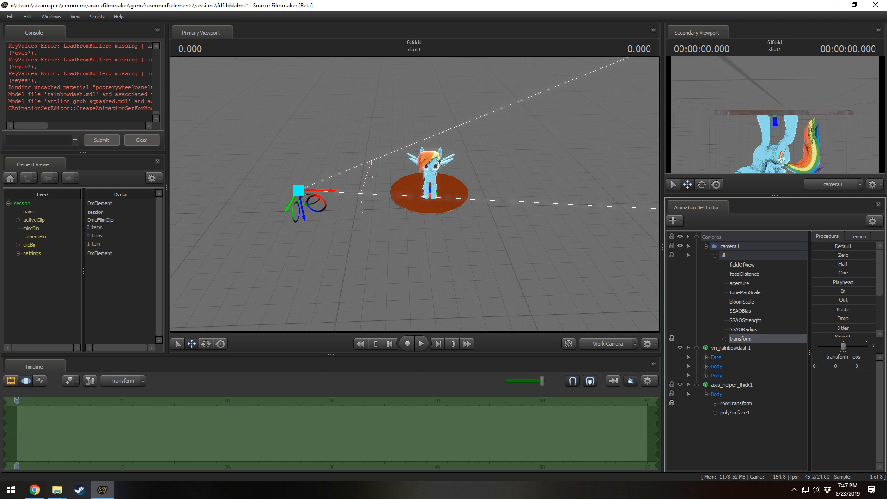
left_click_drag(839, 367, 827, 369)
type("180")
key("Return")
key("ctrl+z")
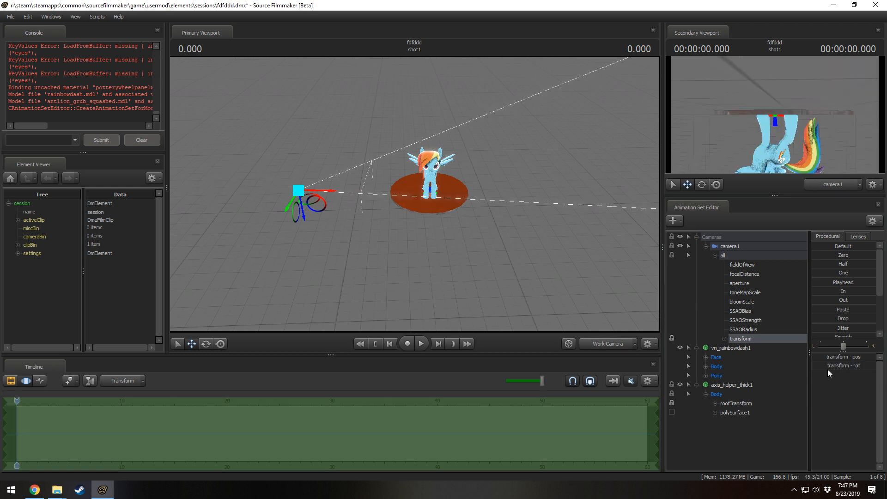
- Set the first rotation value of camera1's transform to 180 so the camera is upright
double_click(828, 366)
left_click_drag(818, 366, 676, 338)
type("180")
key("Return")
left_click_drag(510, 249, 414, 193)
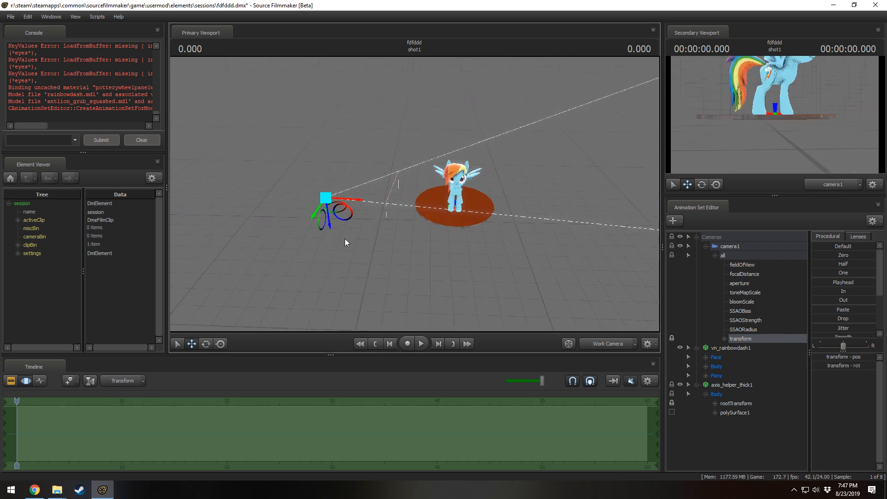
- Try rotating camera1 freehand and then changing its transform's rotation values
key("e")
left_click_drag(341, 202, 335, 219)
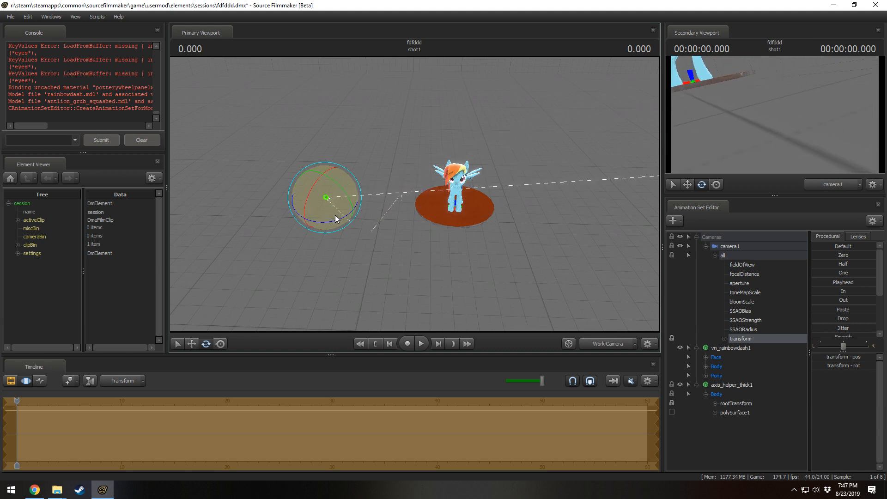
key("ctrl+z")
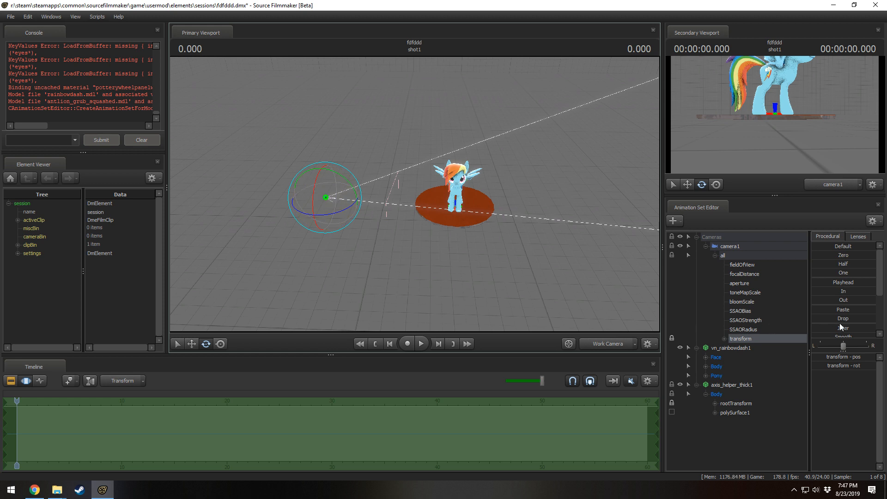
double_click(830, 364)
left_click(835, 377)
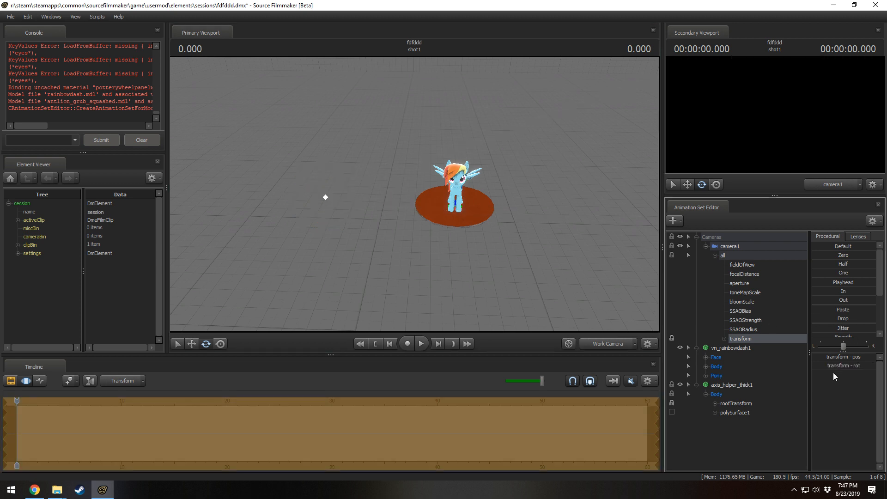
key("ctrl+z")
- Try moving camera1 to a different position beside the platform
left_click_drag(503, 281, 480, 273)
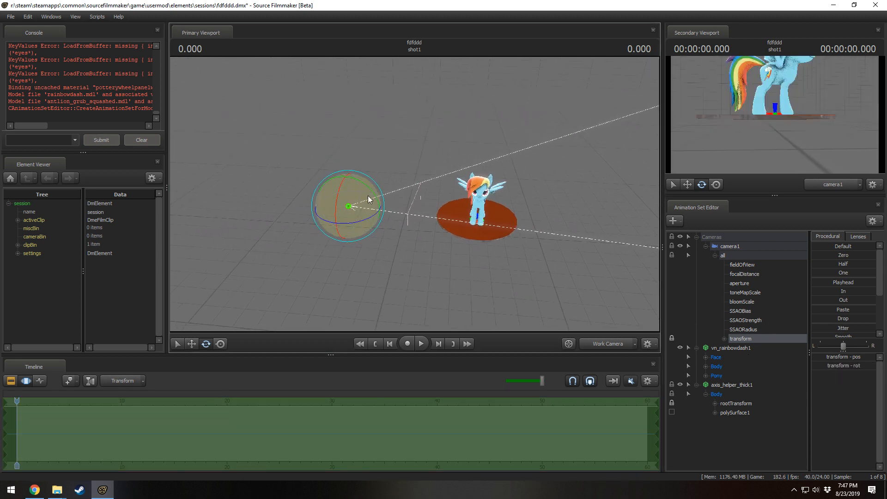
key("w")
left_click_drag(435, 216, 427, 193, "alt")
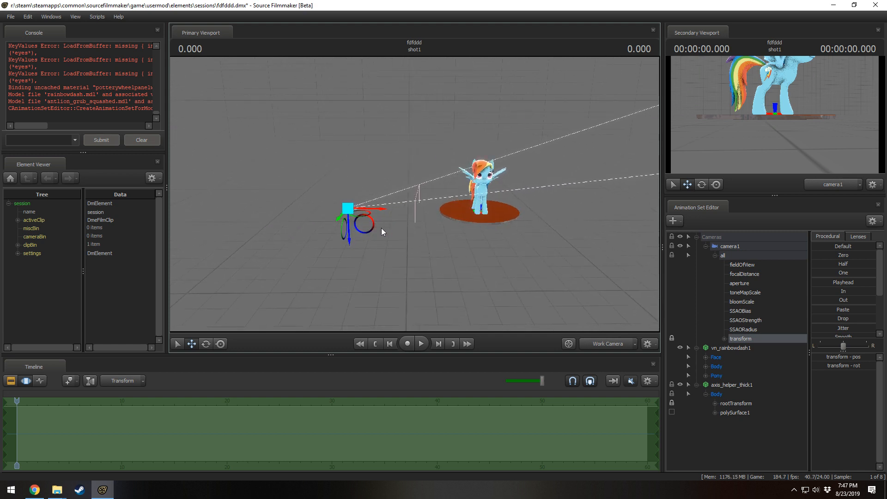
left_click_drag(342, 228, 380, 176)
key("ctrl+z")
key("ctrl+z")
- Move camera1 closer to the platform and tilt it upward until its view frames the whole pony
left_click_drag(365, 229, 383, 221)
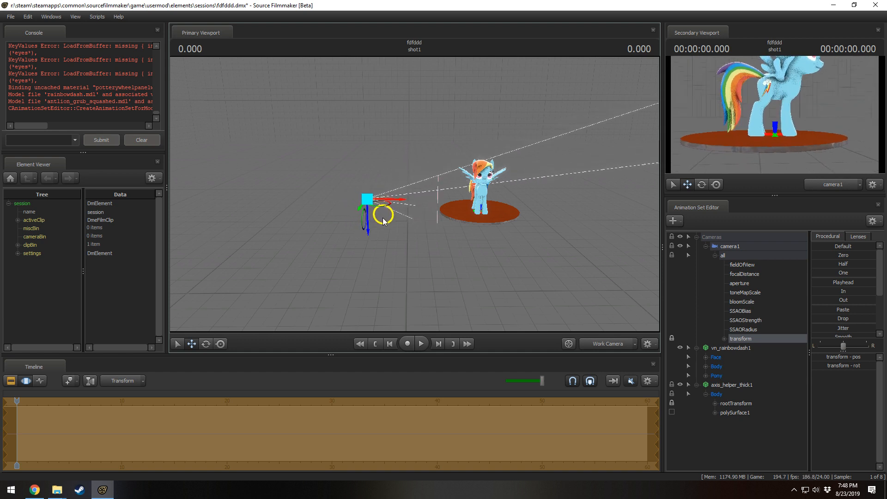
key("e")
left_click_drag(386, 186, 381, 231)
key("w")
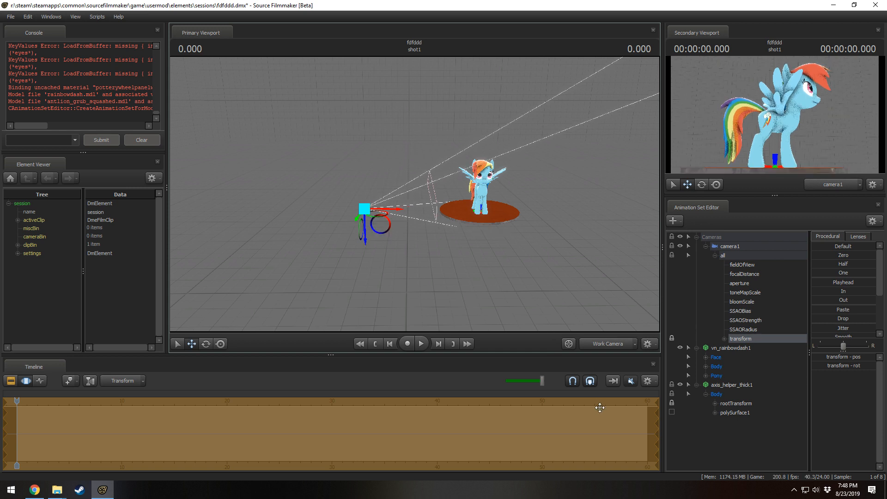
- Try rotating the axis helper to swing the locked camera1 around the pony, then revert the rotation
left_click(717, 255)
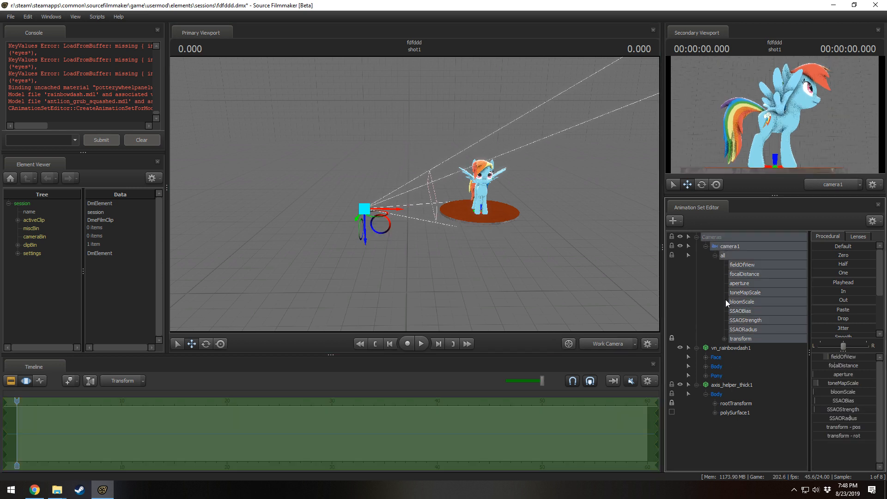
left_click(726, 394)
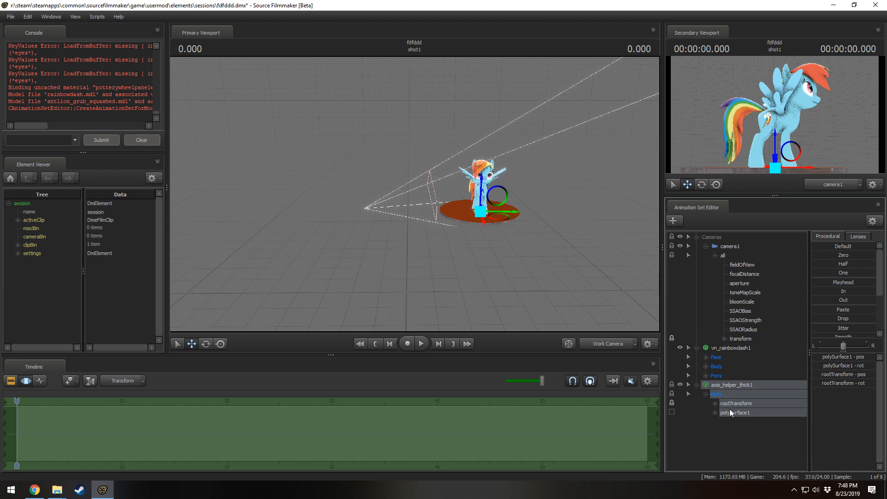
left_click(730, 411)
key("e")
left_click_drag(510, 249, 443, 258, "alt")
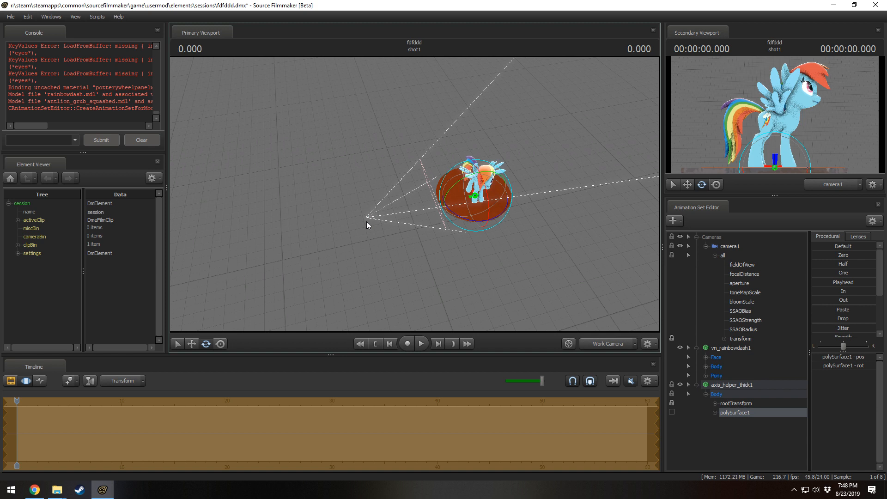
left_click(733, 385)
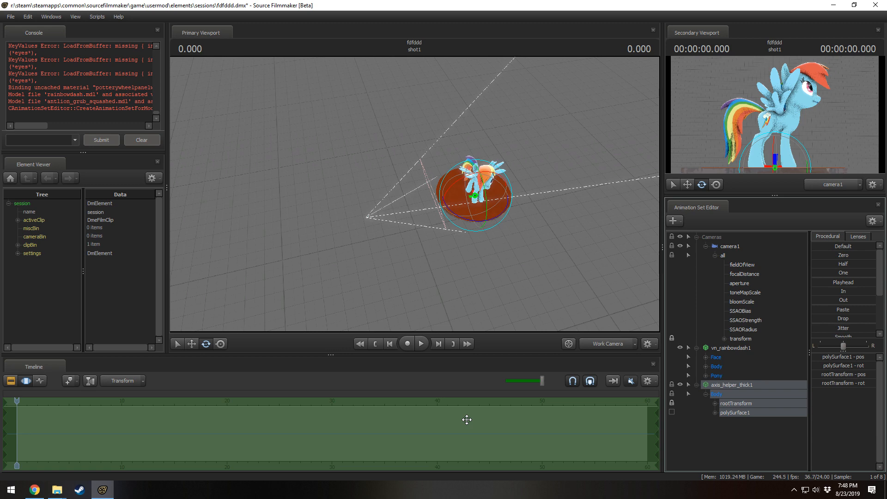
left_click_drag(466, 223, 501, 235)
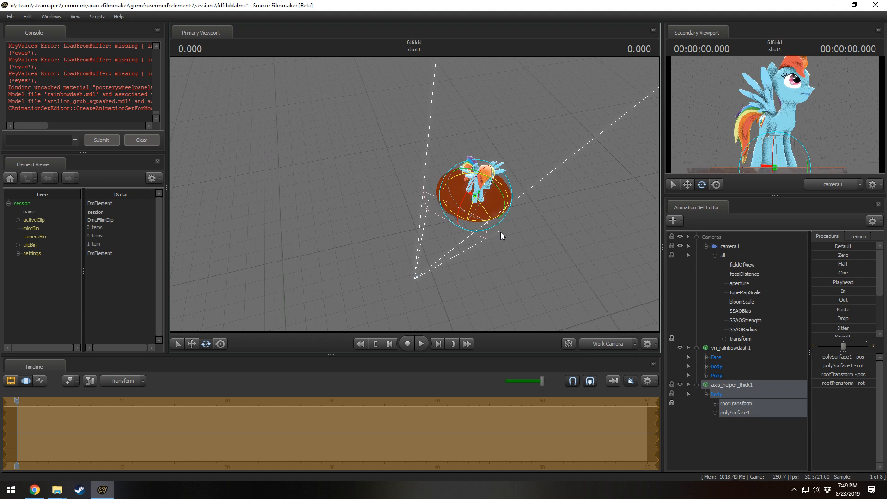
left_click_drag(500, 232, 358, 313)
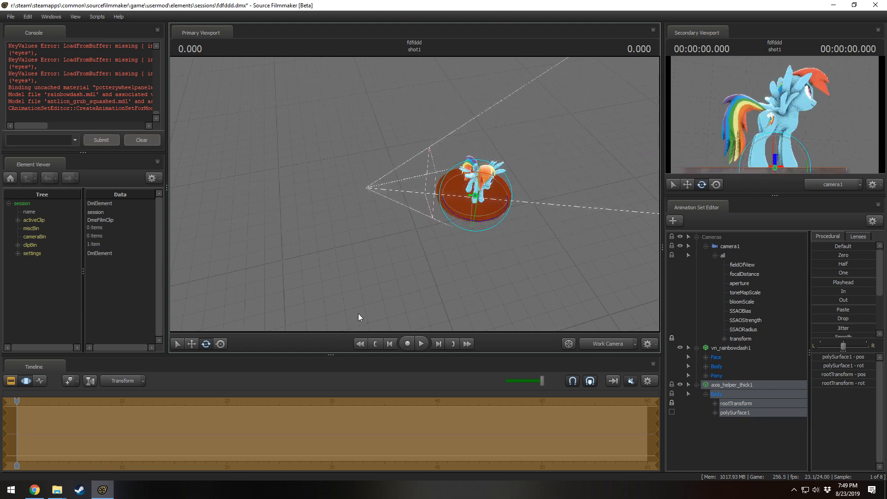
left_click(421, 343)
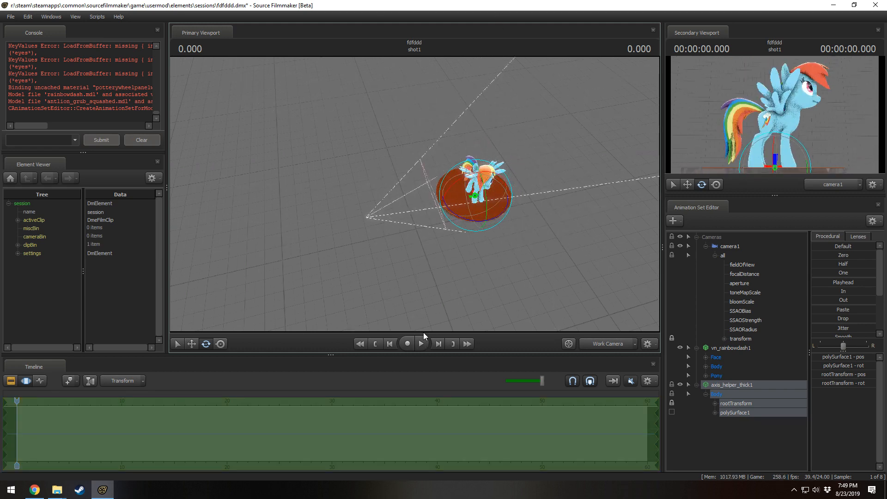
- Make a time selection from about 15 seconds to the end with a falloff starting at 10 seconds, and place the playhead just inside it
left_click(181, 449)
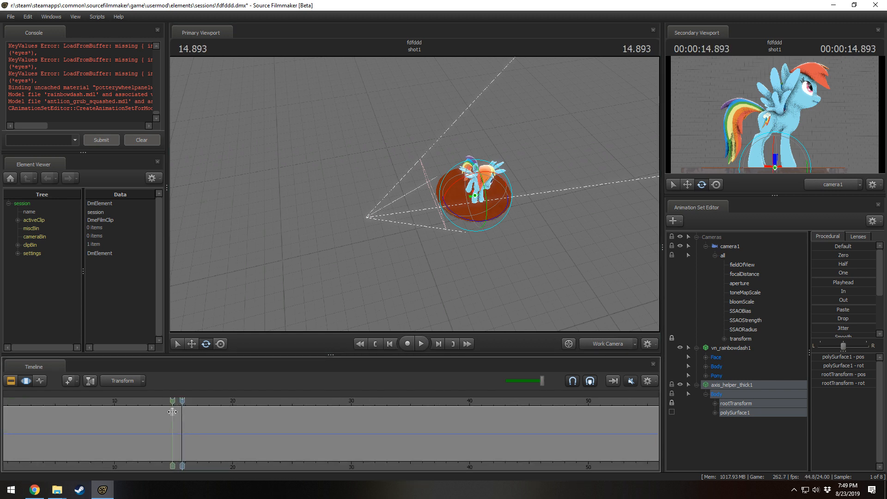
left_click_drag(173, 433, 656, 434, "shift")
scroll(208, 437, "up", 3)
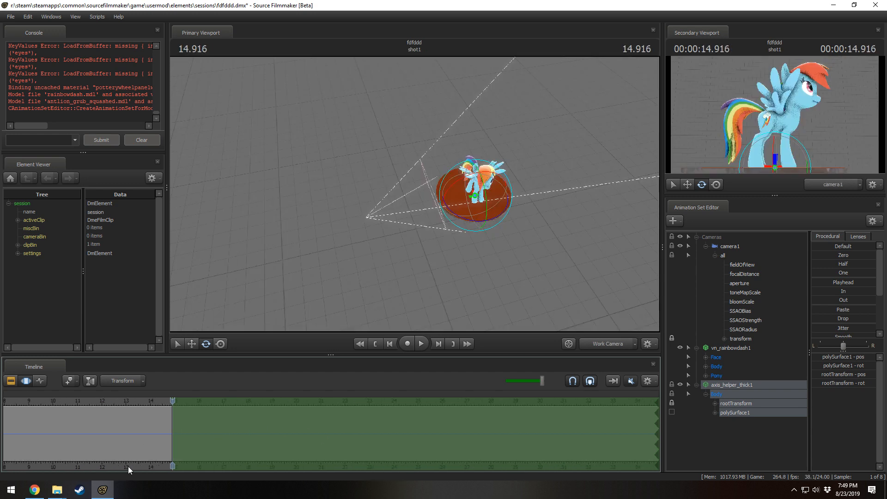
middle_click_drag(129, 467, 201, 438)
scroll(222, 425, "up", 2)
left_click_drag(255, 416, 127, 434)
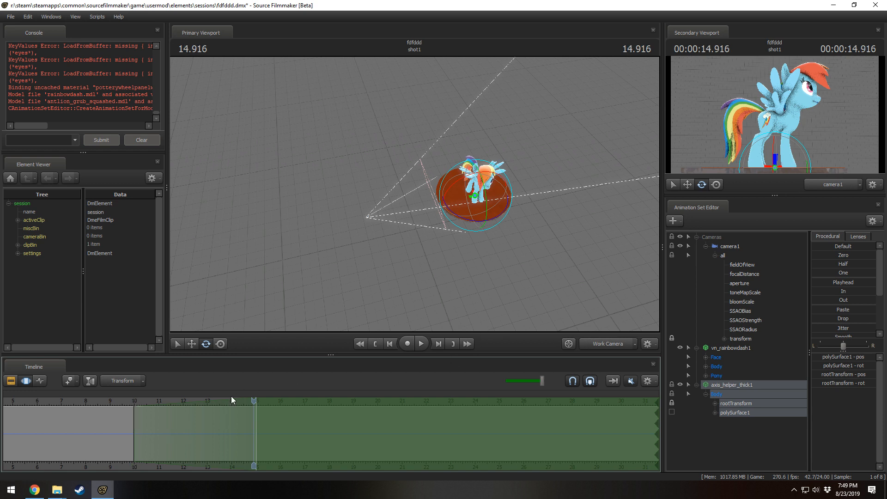
left_click_drag(254, 402, 262, 403)
- Rotate the axis helper's rootTransform a full turn about its vertical axis and set the third rotation value to 0
left_click(834, 383)
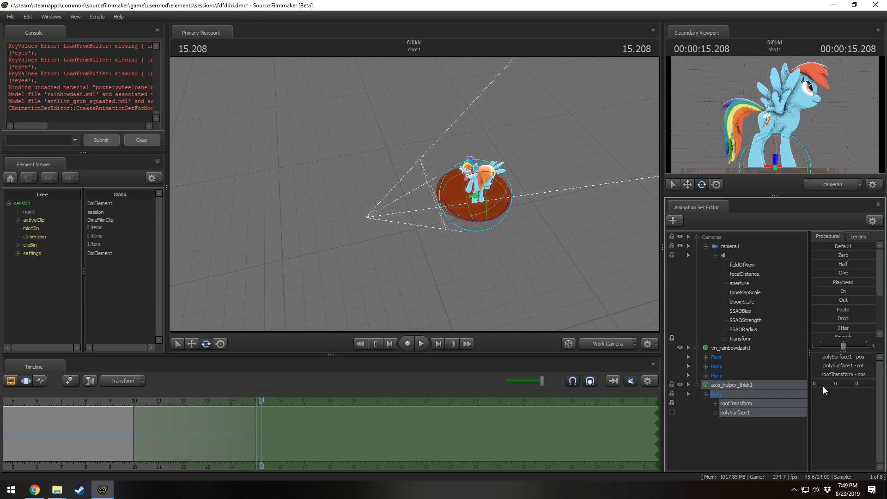
left_click(752, 403)
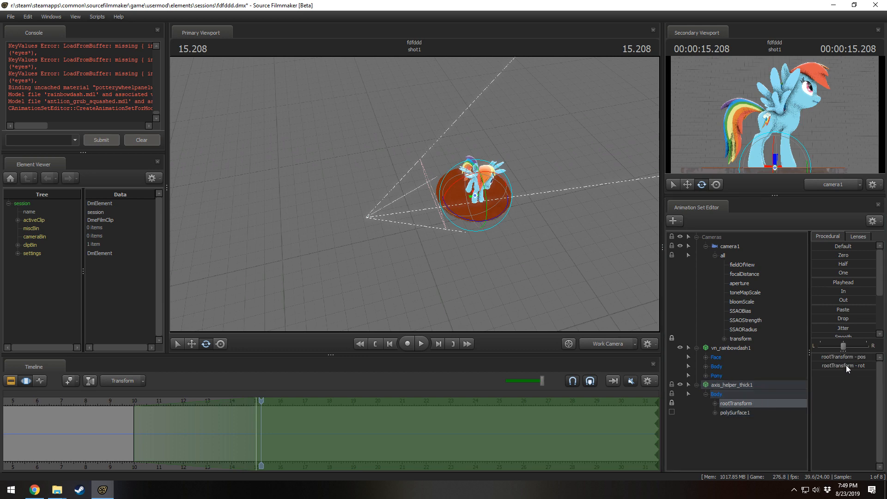
left_click_drag(542, 237, 420, 250, "alt")
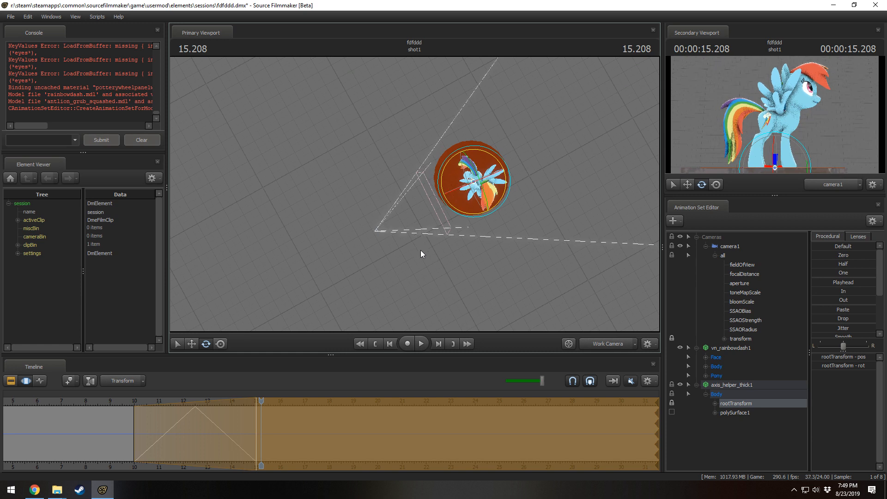
left_click(841, 365)
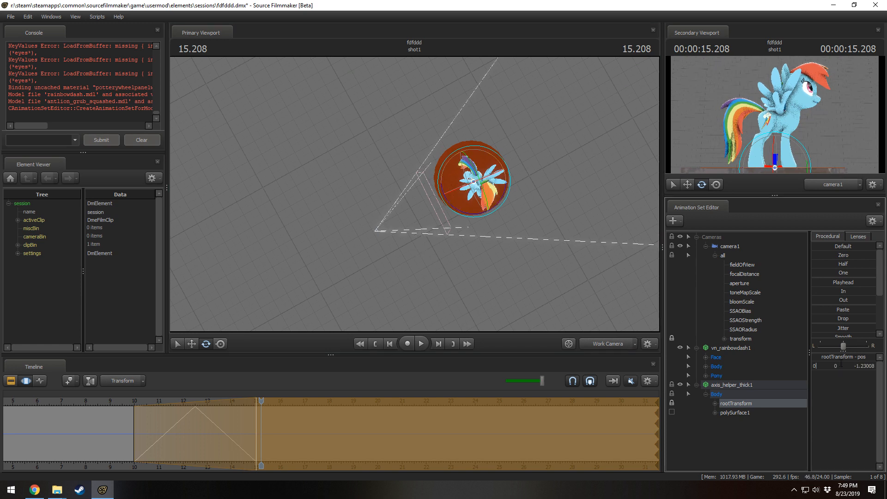
double_click(866, 367)
type("0")
key("Return")
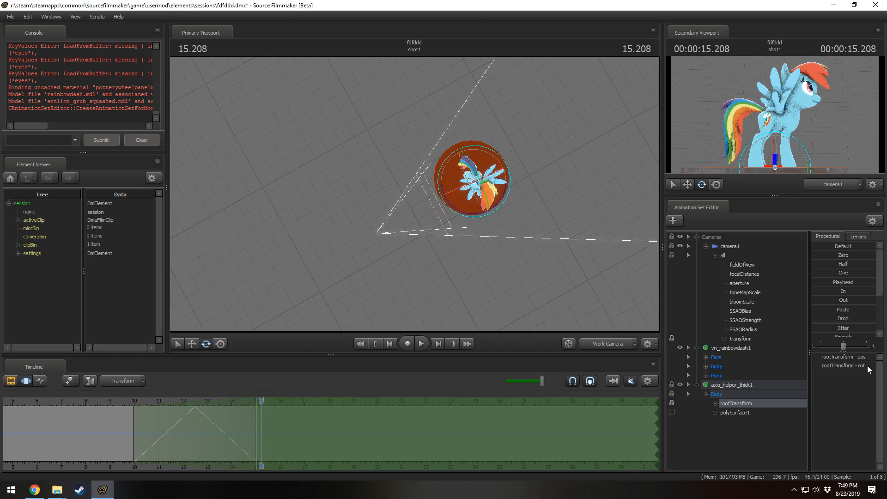
- Play back the camera orbit from before the 10-second mark and undo the helper's rotation changes
left_click(121, 404)
key("space")
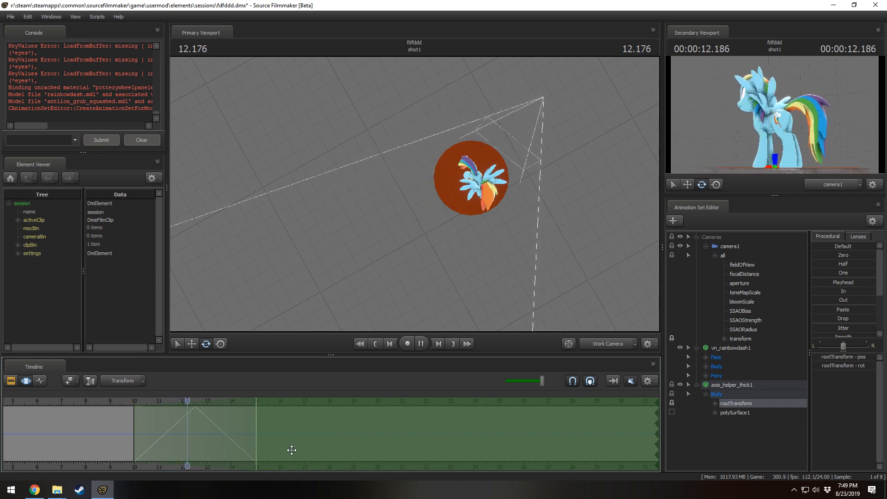
key("space")
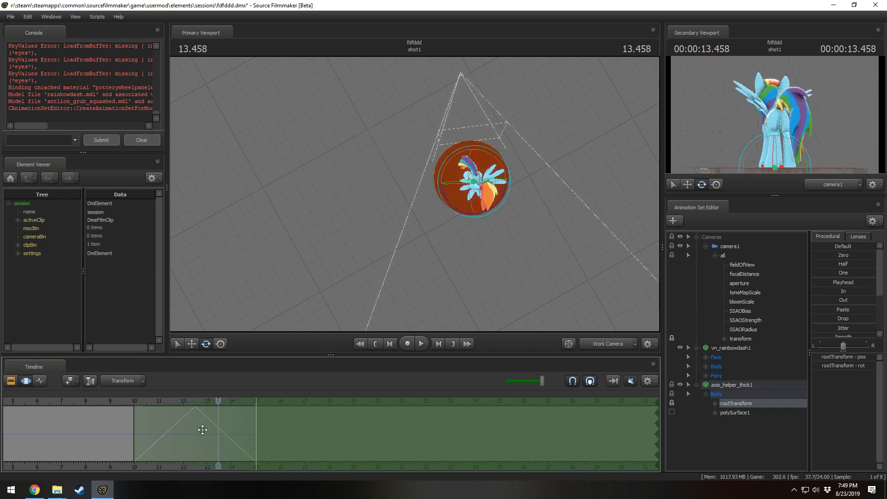
key("ctrl+z")
key("ctrl+z")
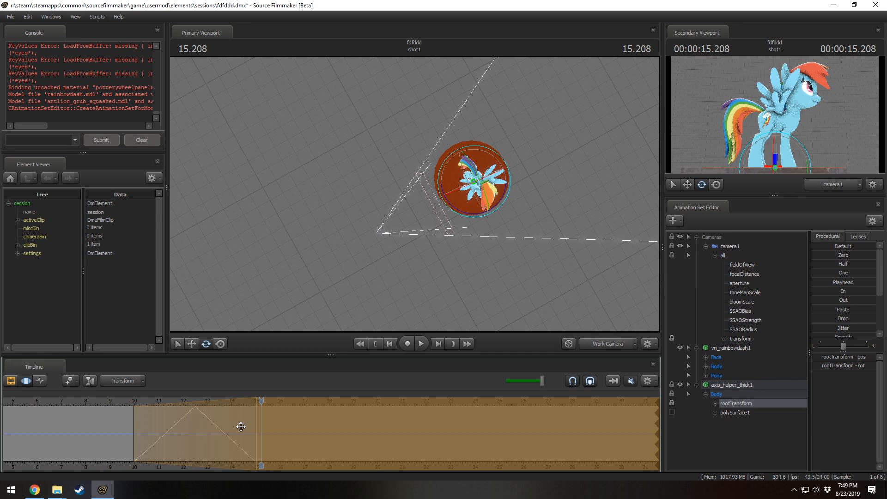
key("ctrl+z")
- With the playhead at about 15 seconds, rotate rootTransform a full turn about the vertical axis and set its third rotation value to 0
left_click_drag(261, 402, 257, 403)
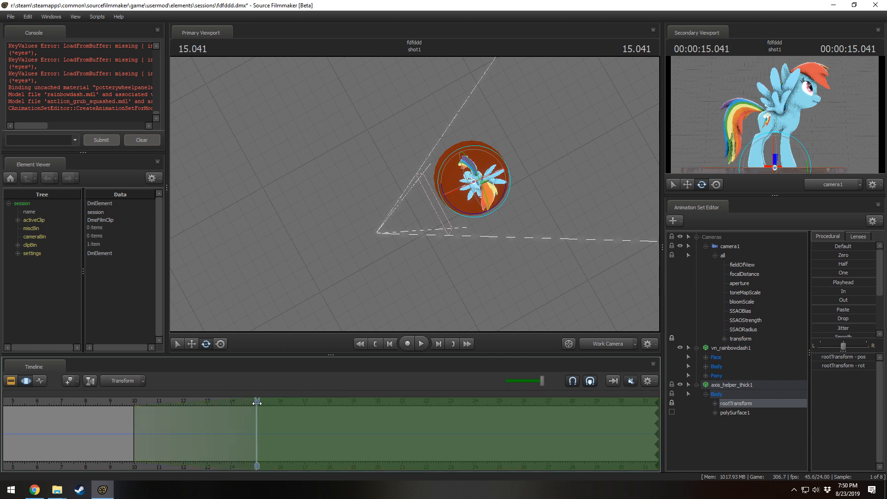
left_click_drag(451, 205, 422, 242)
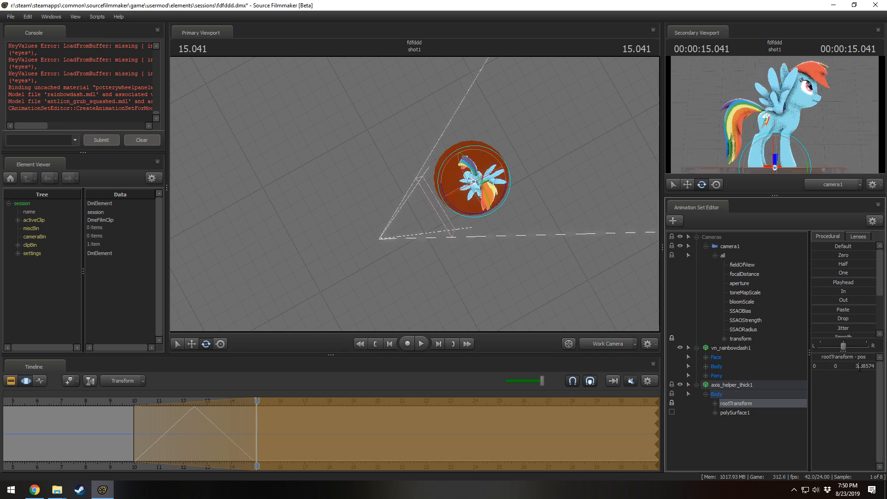
double_click(860, 368)
type("0")
key("Return")
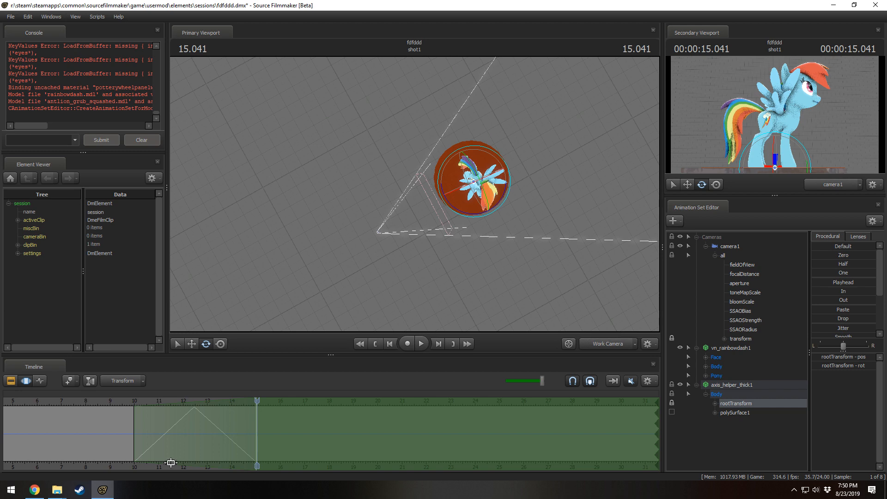
- Scrub into the falloff region after 10 seconds and play it to review camera1's orbit around the pony
left_click_drag(131, 398, 153, 422)
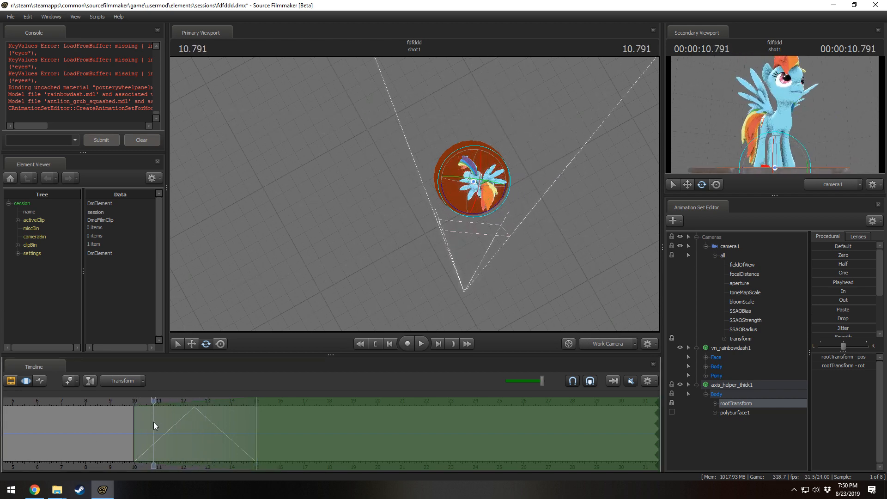
key("space")
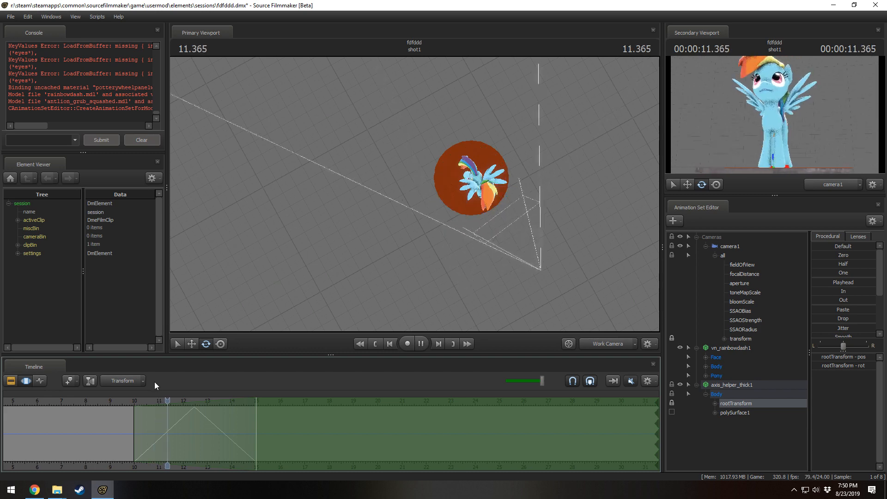
key("space")
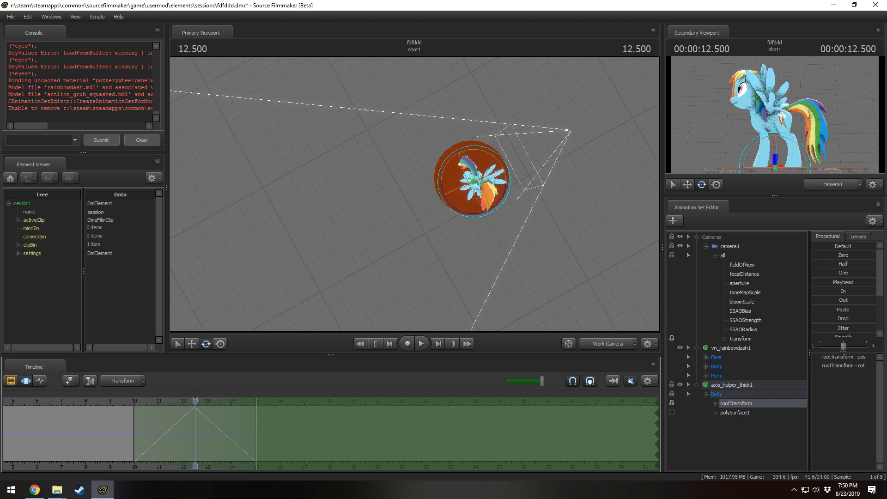
- Select the axis helper's polySurface1 control for moving and show the helper disc from above
left_click_drag(412, 199, 411, 159)
left_click(736, 412)
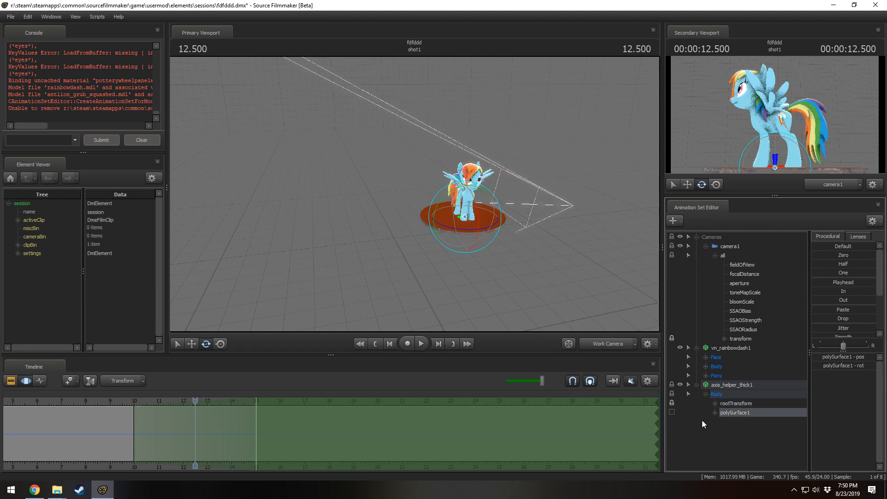
left_click(741, 404)
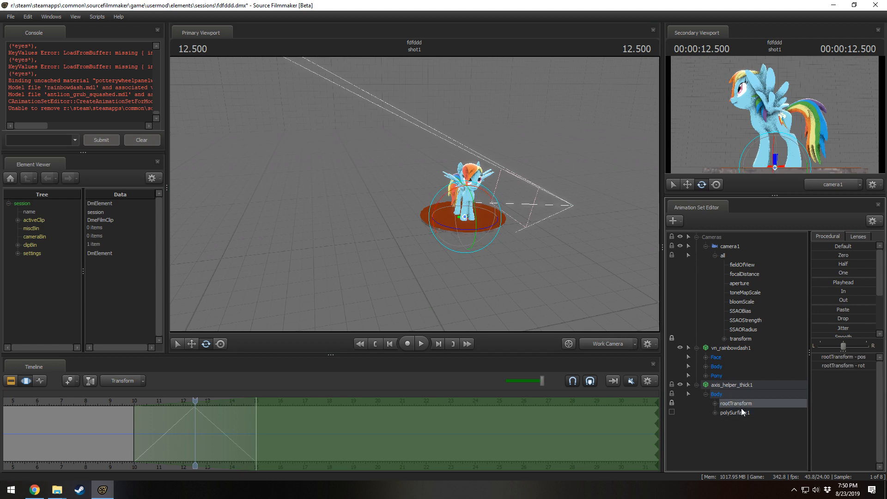
left_click(726, 412)
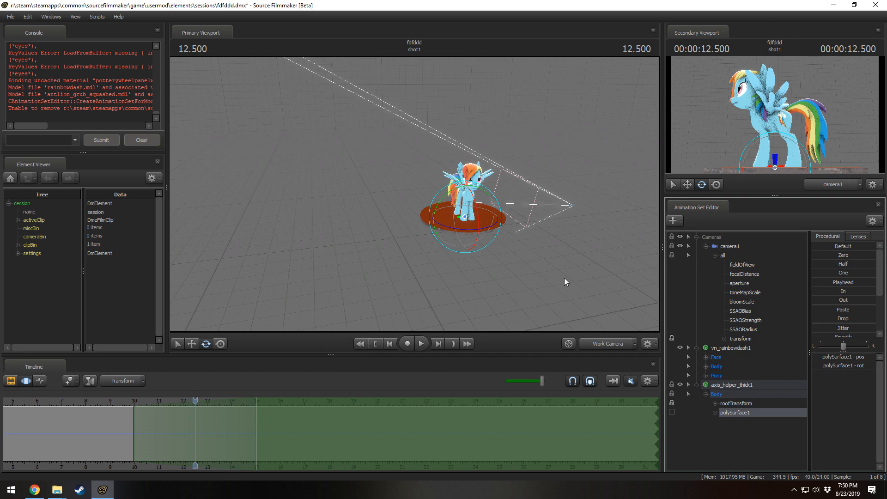
left_click_drag(564, 278, 741, 493, "alt")
left_click_drag(561, 228, 405, 236, "alt")
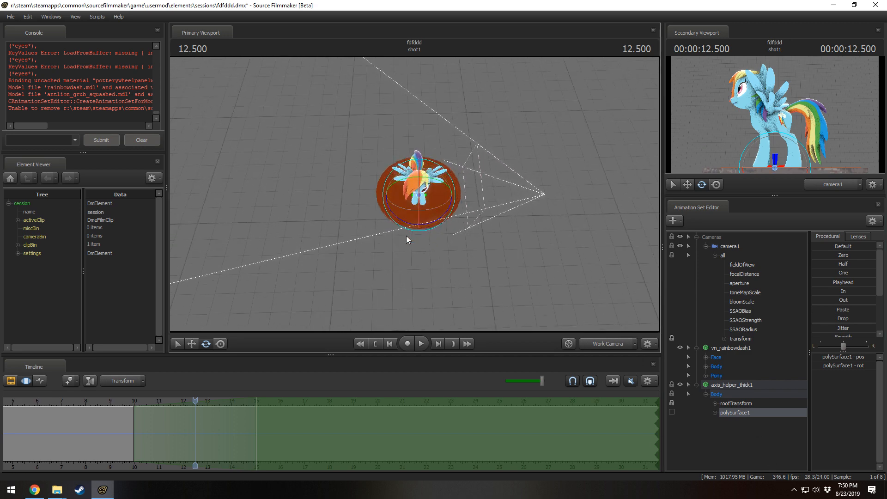
key("w")
left_click_drag(382, 197, 307, 432, "alt")
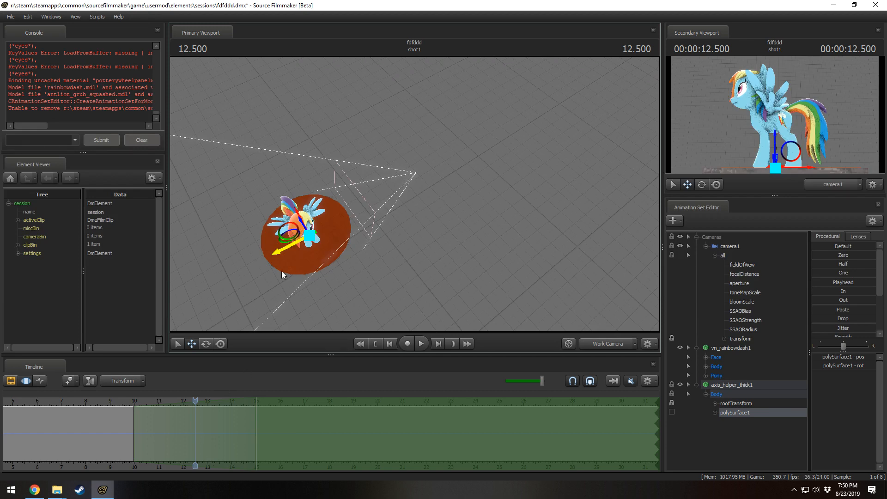
- At 10 seconds, with a falloff until 15 seconds, move polySurface1 horizontally away from the pony and play back the spiralling path
left_click_drag(194, 405, 27, 431)
left_click_drag(143, 430, 257, 446)
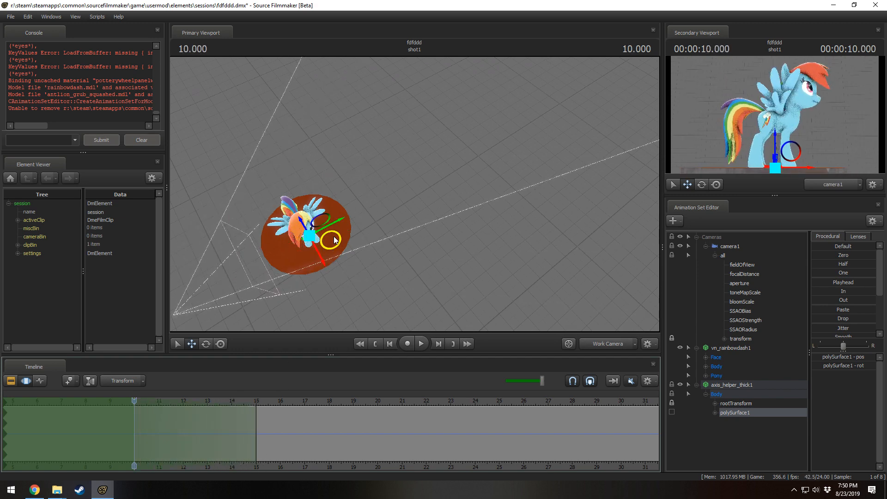
left_click_drag(335, 239, 211, 411)
left_click_drag(319, 282, 414, 193)
key("space")
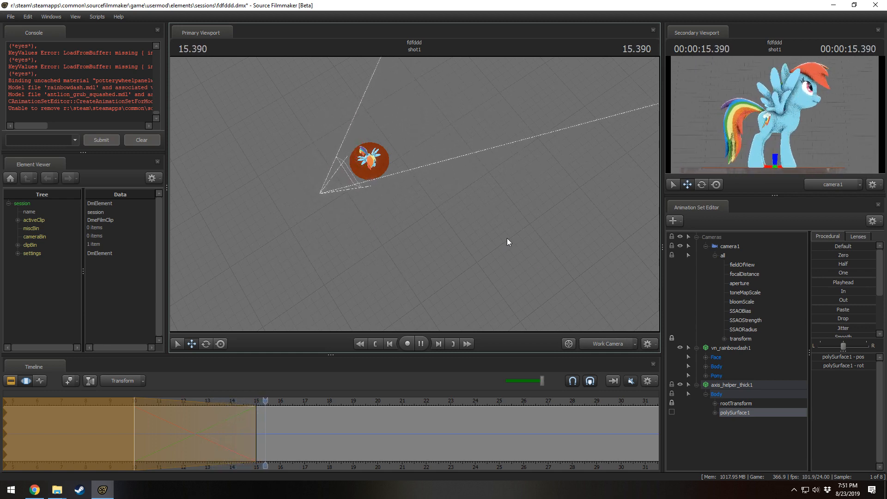
key("space")
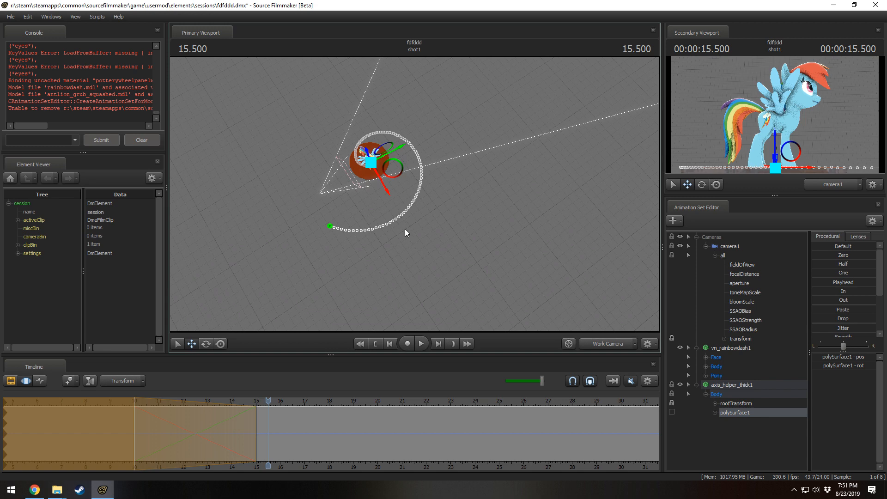
- Switch to File Explorer and open Chemistry (Reupload).mp4 from the Videos folder of Pony SFM
left_click(57, 489)
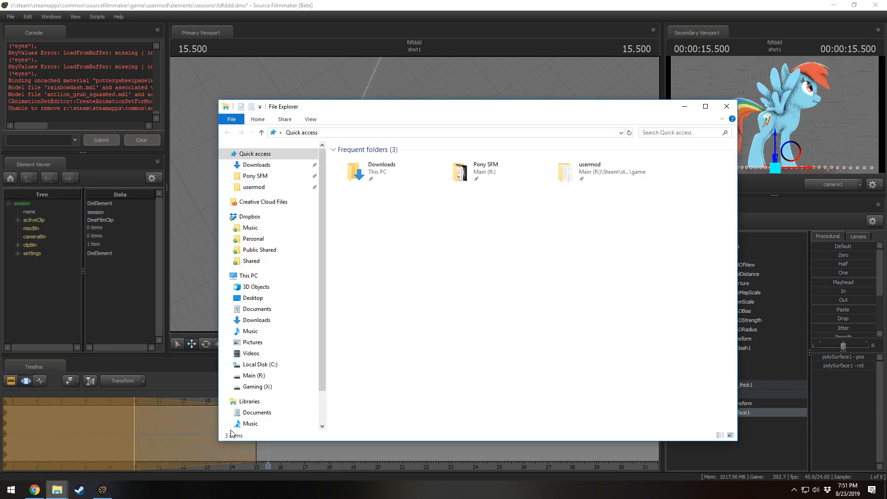
left_click(57, 490)
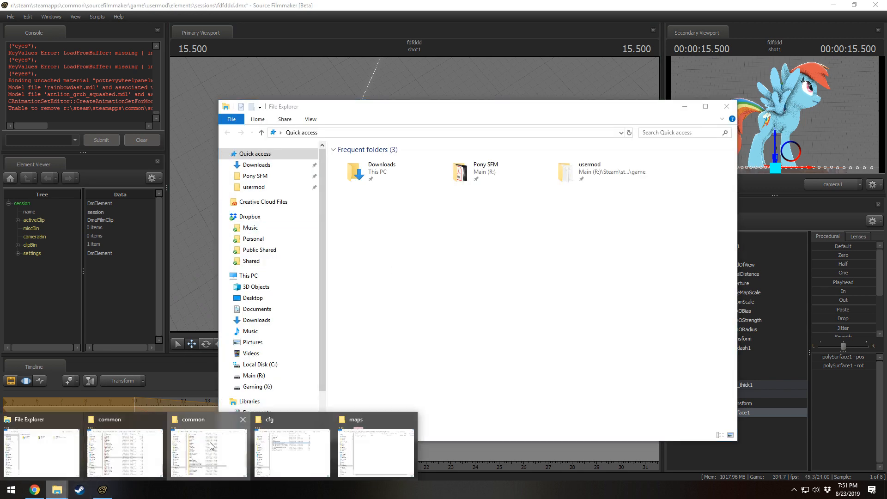
left_click(212, 446)
left_click(111, 176)
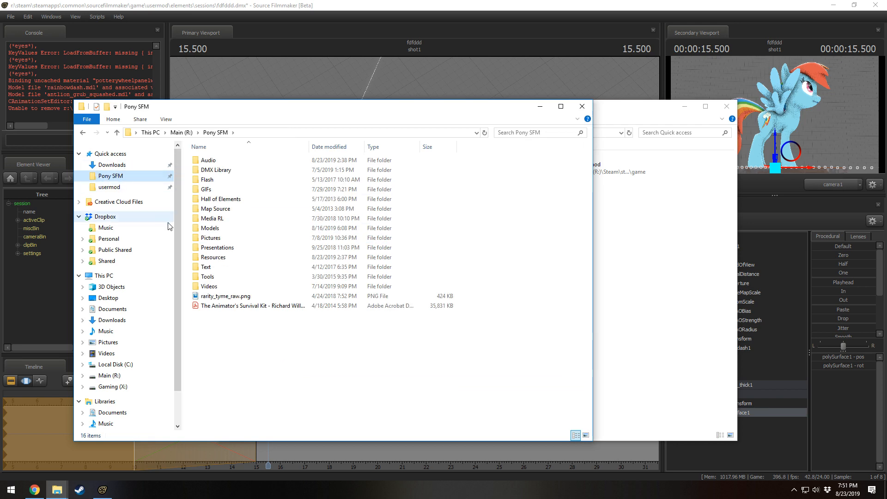
double_click(215, 286)
scroll(272, 265, "down", 10)
scroll(270, 263, "up", 5)
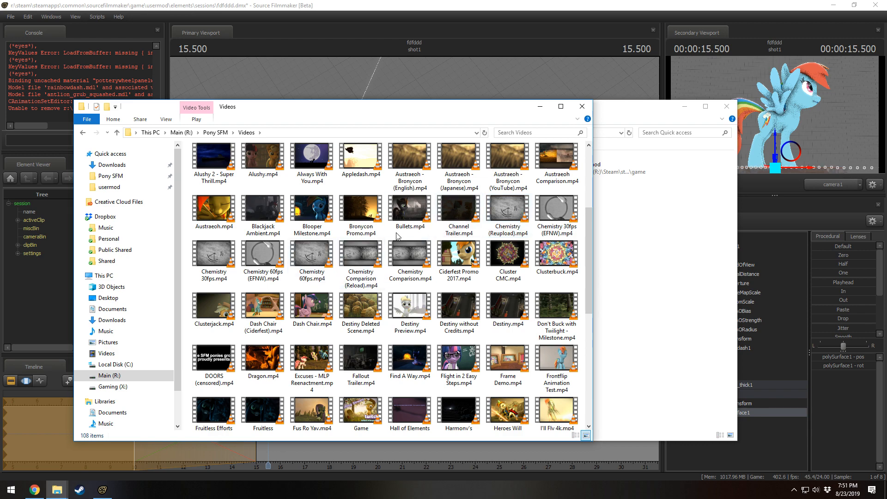
double_click(508, 214)
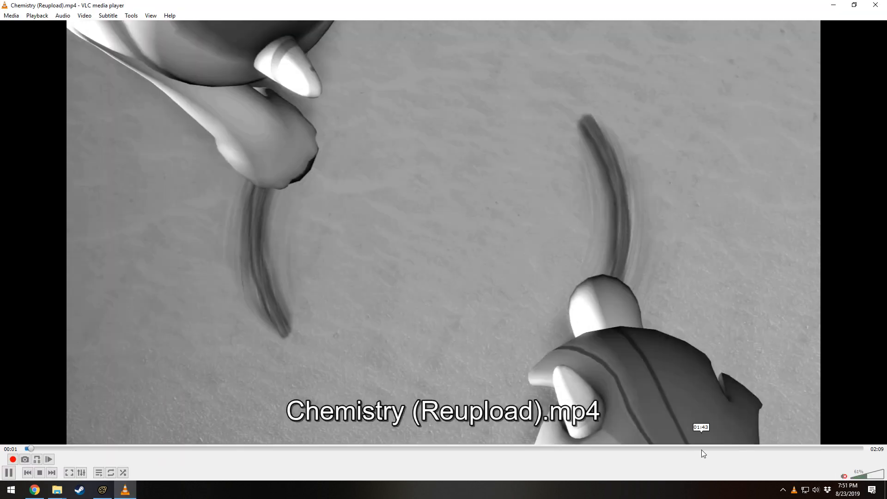
- Watch the closing shot of the Chemistry video, then close the player and return to Source Filmmaker
left_click(741, 447)
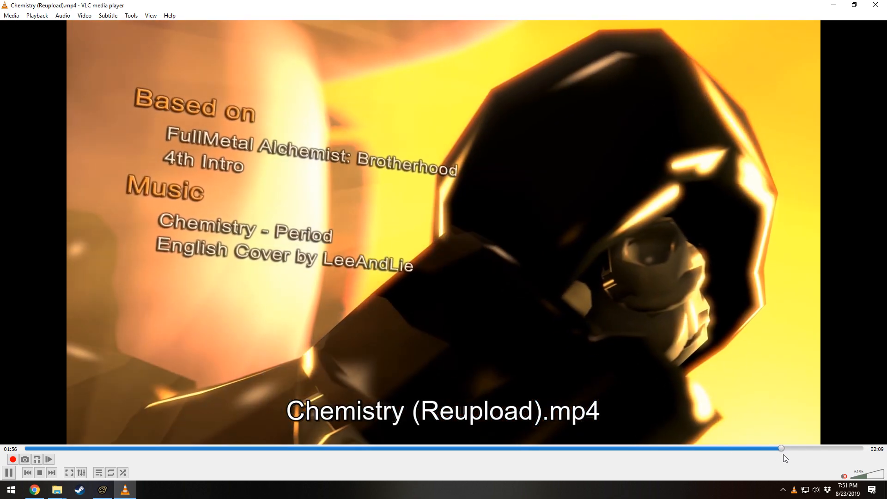
left_click(824, 449)
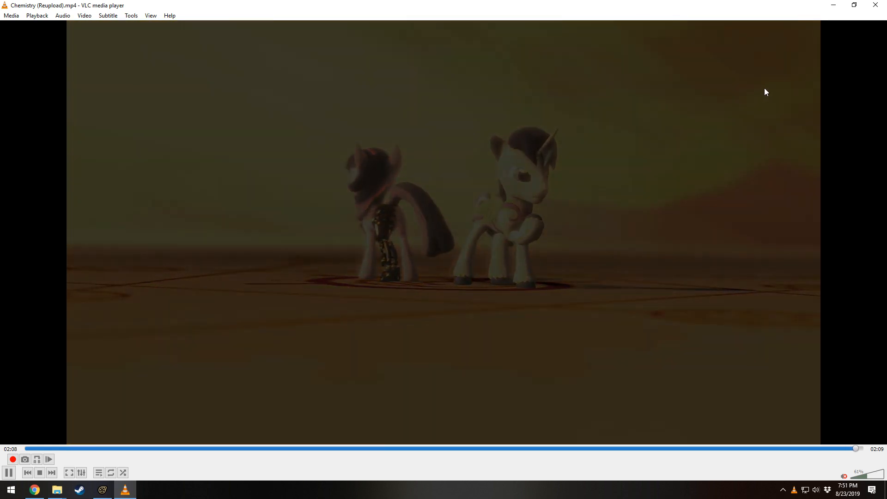
key("space")
left_click(874, 5)
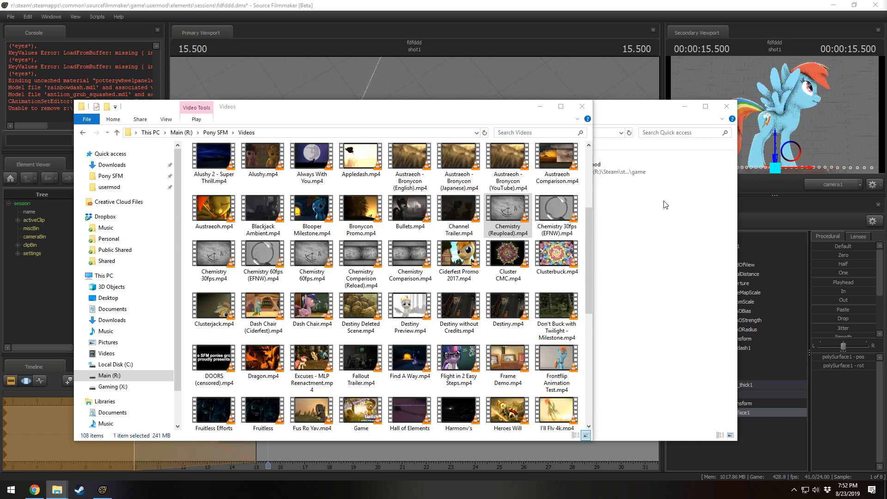
left_click(540, 106)
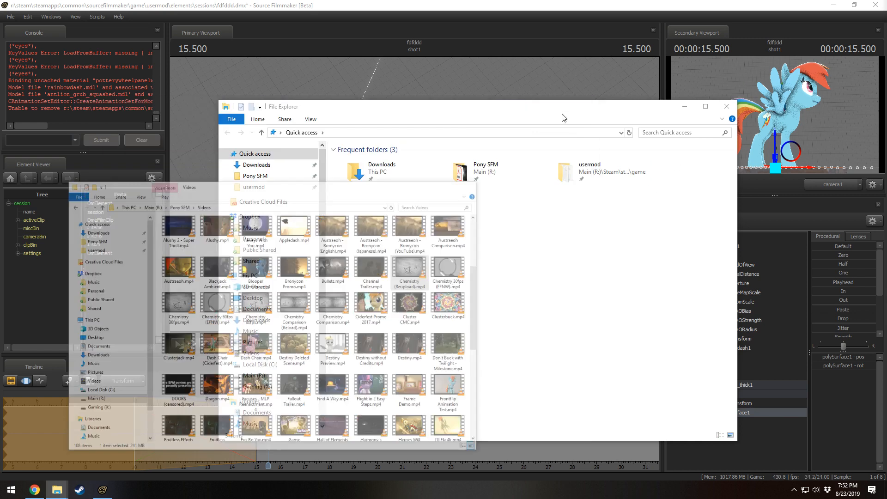
left_click(674, 111)
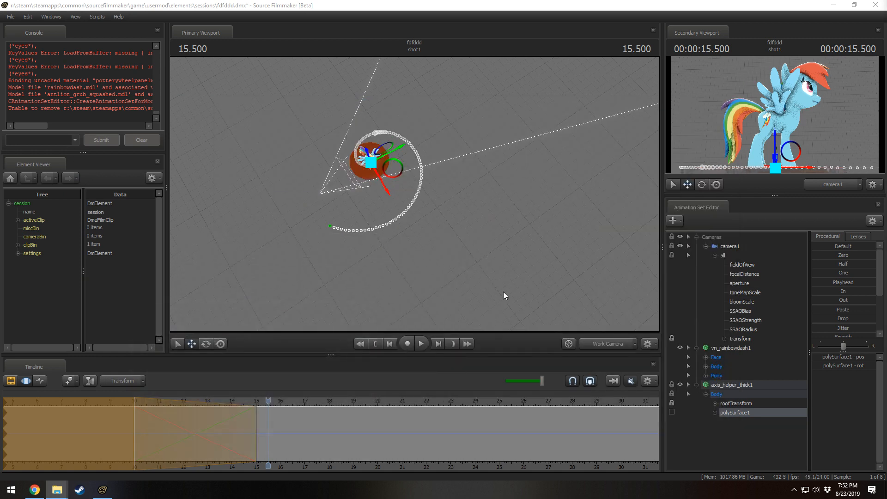
- Commit the pending polySurface1 move by switching to the Clip Editor and back to the Motion Editor, and show the pony close up
left_click(326, 450)
key("F2")
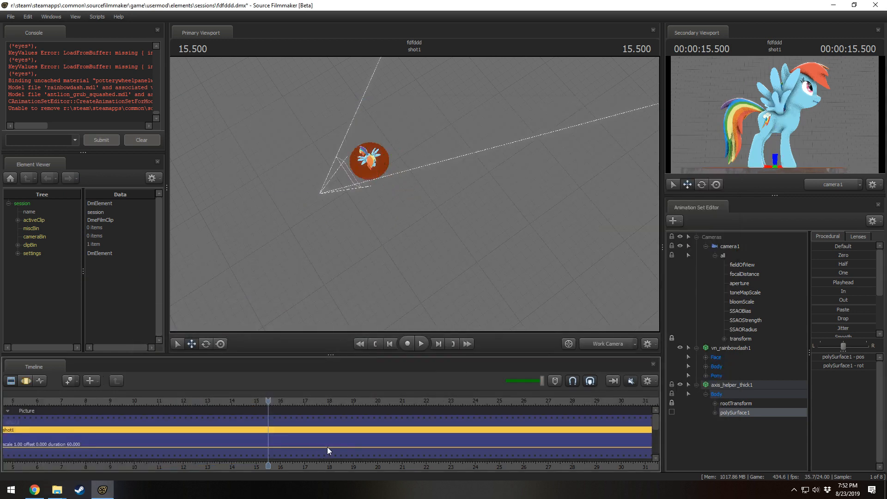
key("F3")
left_click_drag(351, 277, 358, 231, "alt")
left_click_drag(435, 231, 427, 201)
key("w")
key("w")
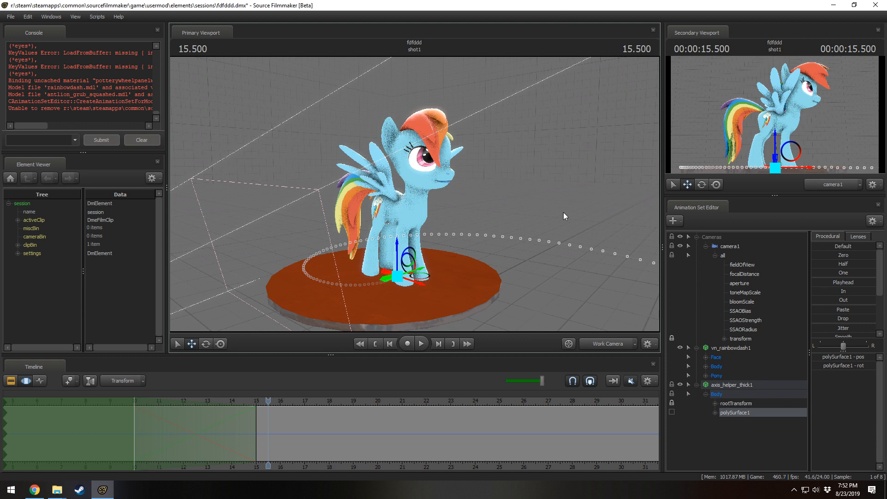
- Switch to File Explorer and look through the Videos folder and its Extras subfolder for another example animation
left_click(57, 489)
left_click(201, 449)
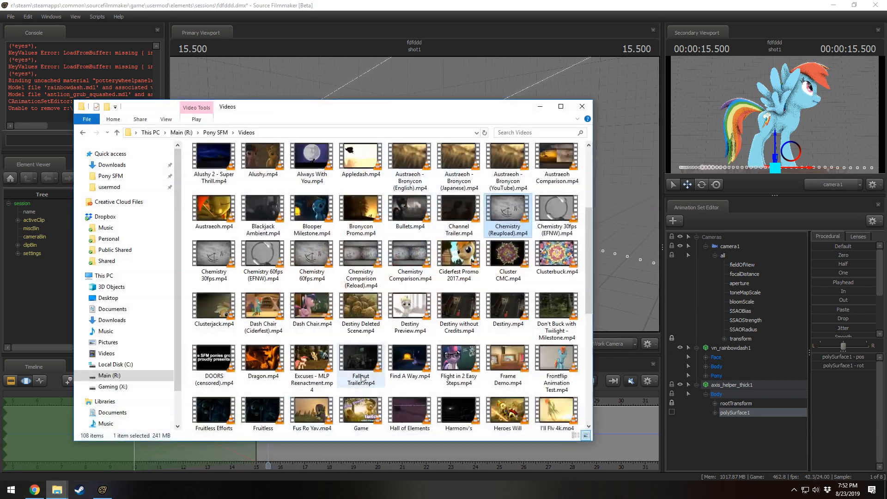
scroll(370, 376, "down", 3)
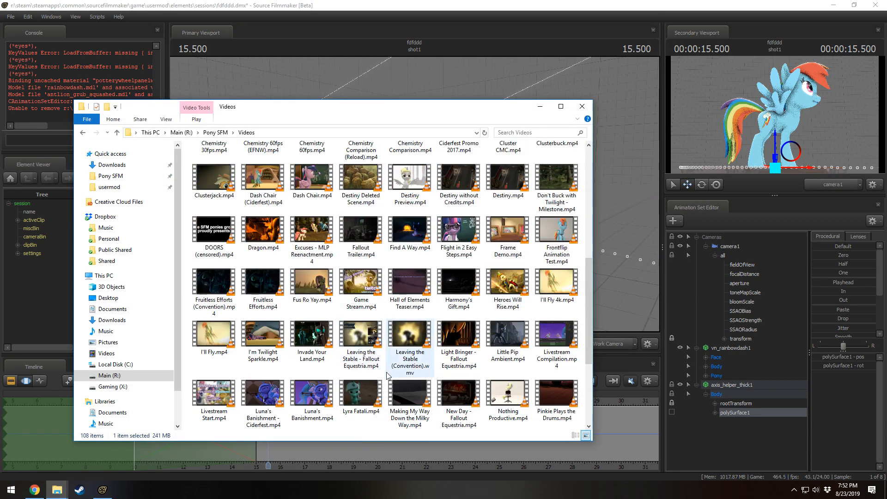
scroll(387, 375, "up", 3)
scroll(387, 375, "up", 4)
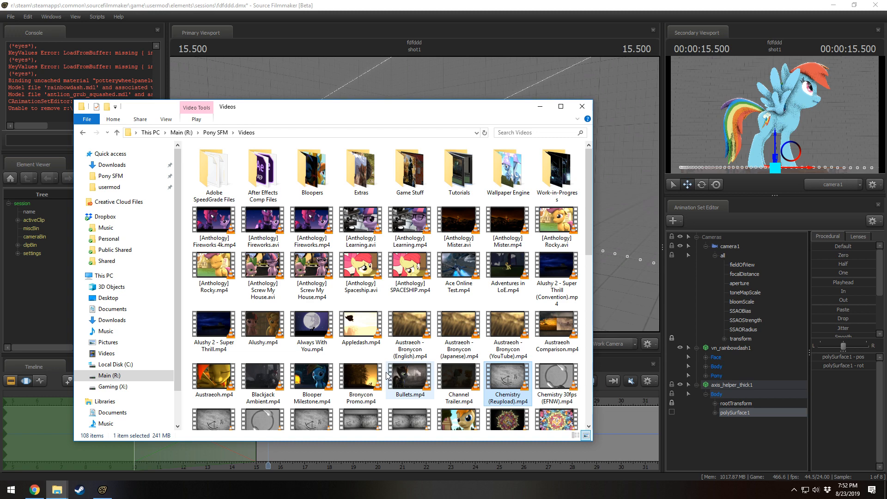
scroll(459, 288, "down", 11)
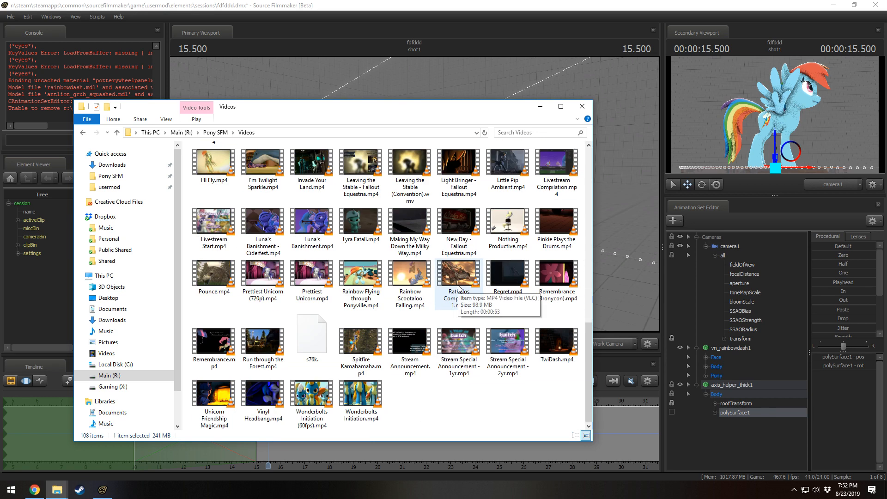
left_click(515, 393)
scroll(516, 393, "up", 3)
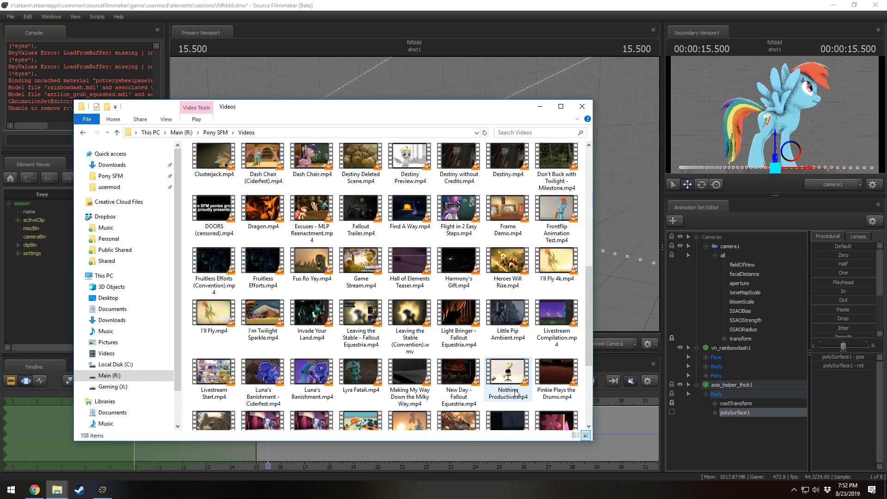
scroll(516, 393, "up", 3)
scroll(515, 393, "up", 3)
scroll(516, 393, "down", 1)
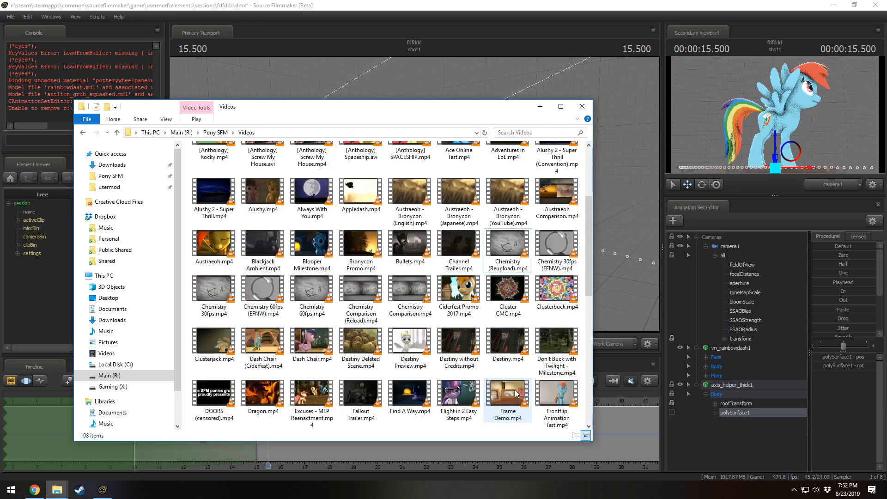
scroll(516, 393, "down", 5)
scroll(516, 393, "up", 10)
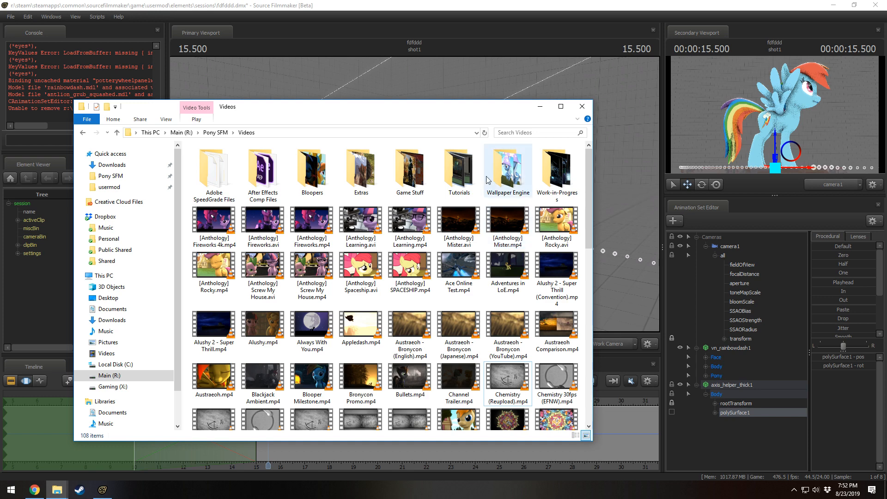
double_click(362, 171)
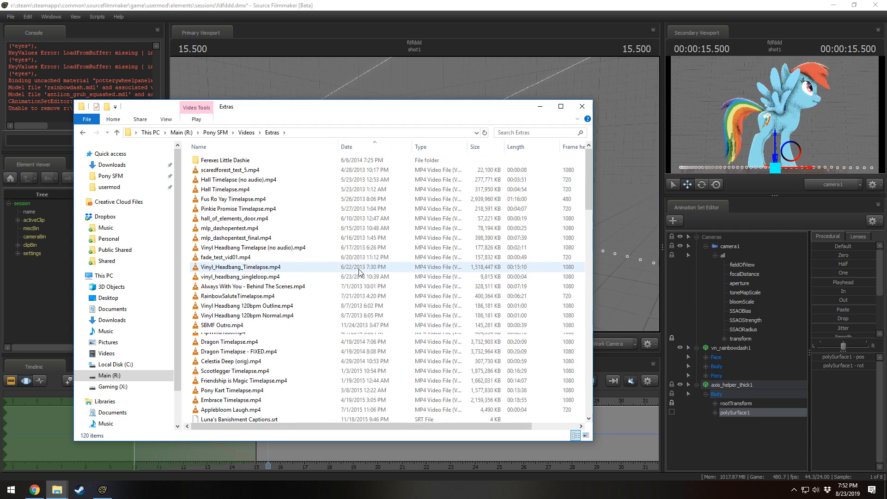
scroll(360, 277, "down", 20)
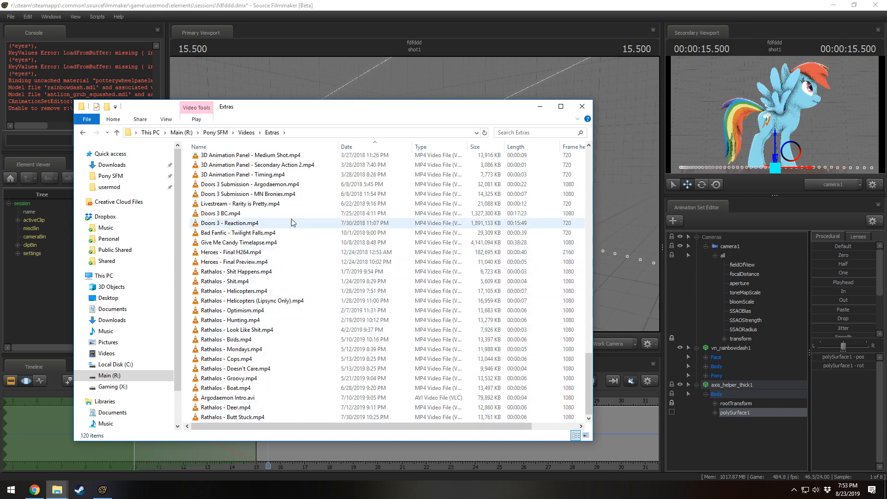
- Play Heroes - Final Preview.mp4 and the last part of Heroes - Final H264.mp4, then return to Source Filmmaker
double_click(257, 262)
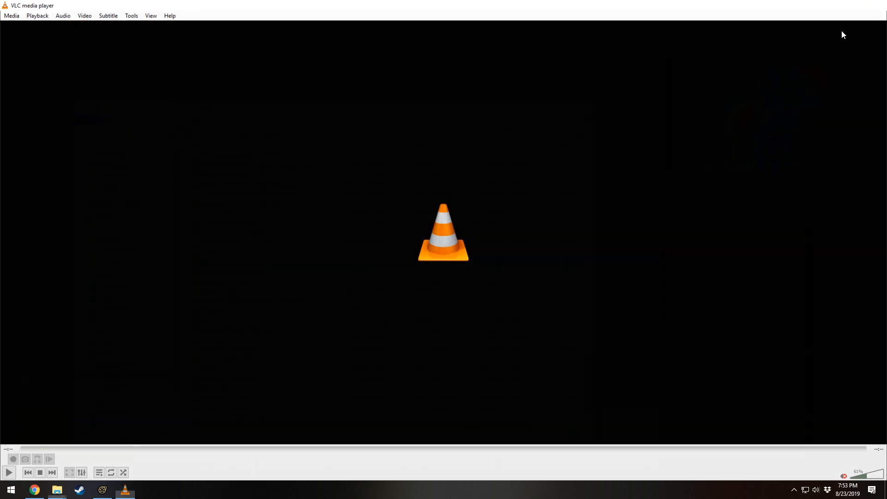
left_click(833, 4)
double_click(257, 252)
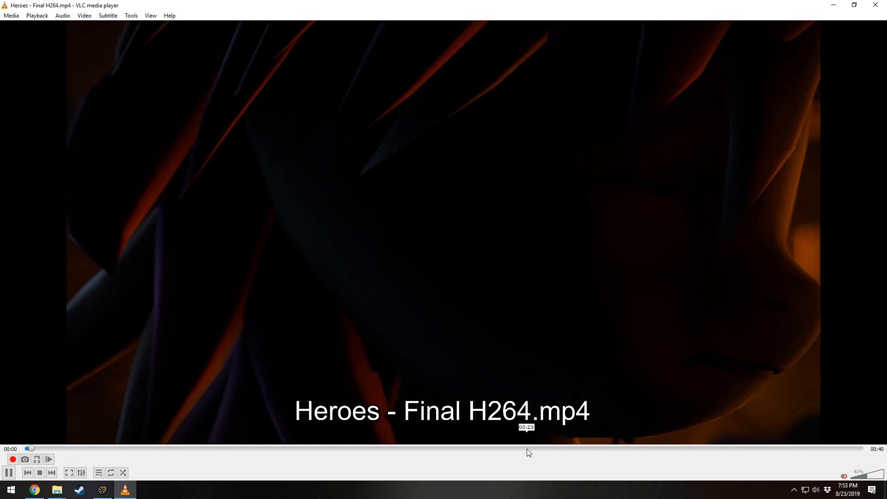
left_click_drag(530, 448, 664, 448)
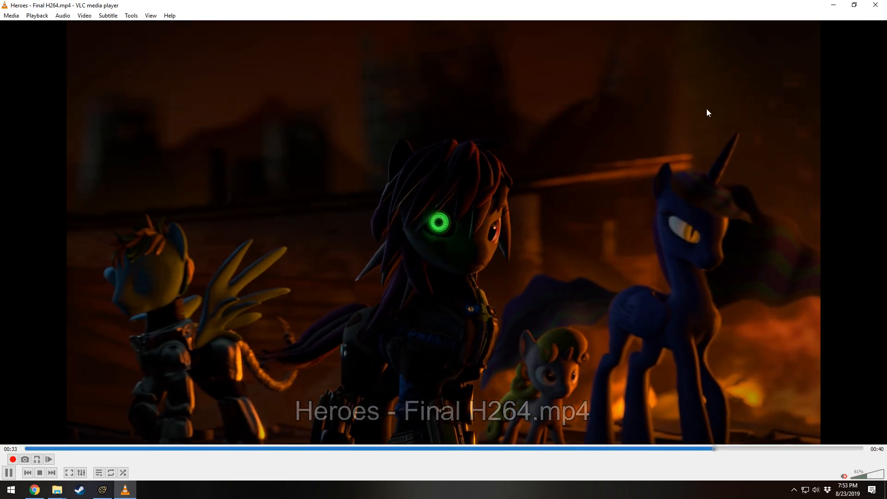
key("space")
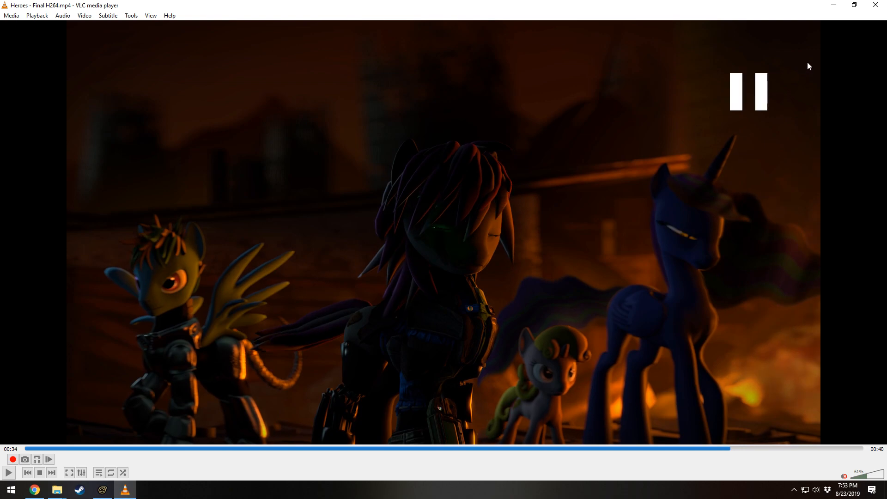
left_click(875, 5)
left_click(505, 4)
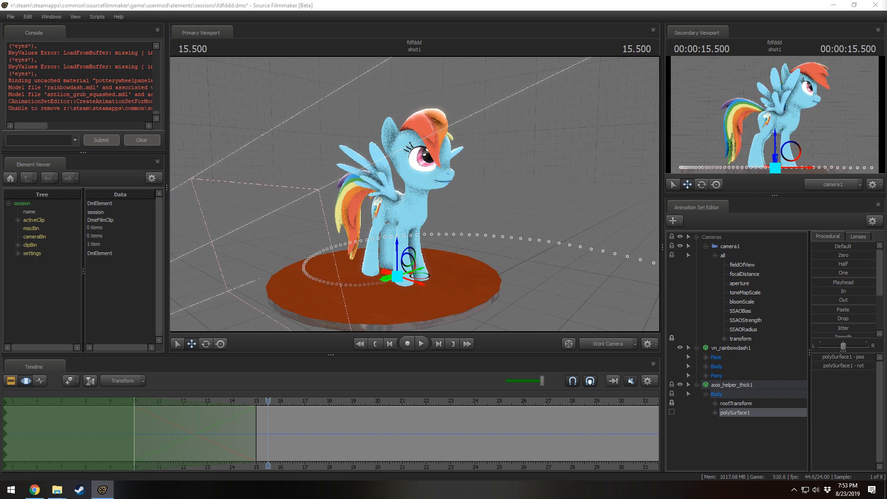
- Look through the sequences available for import on vn_rainbowdash1, then cancel the import
right_click(716, 347)
mouse_move(741, 276)
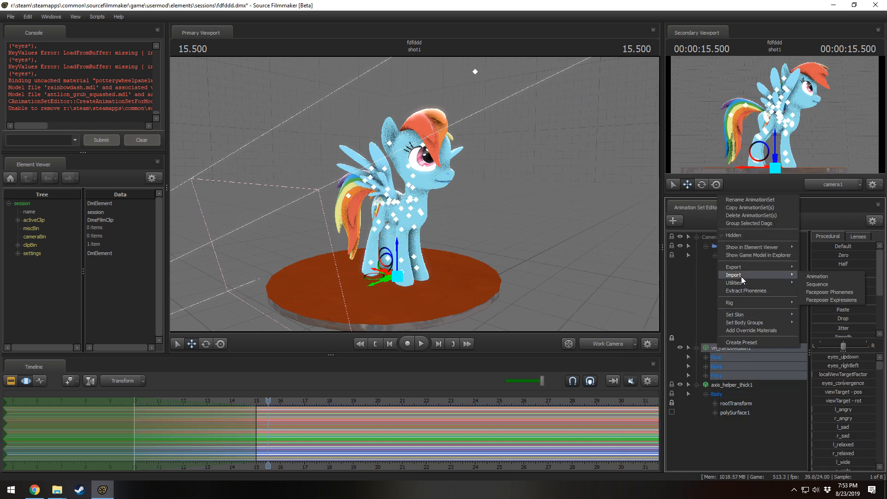
left_click(807, 283)
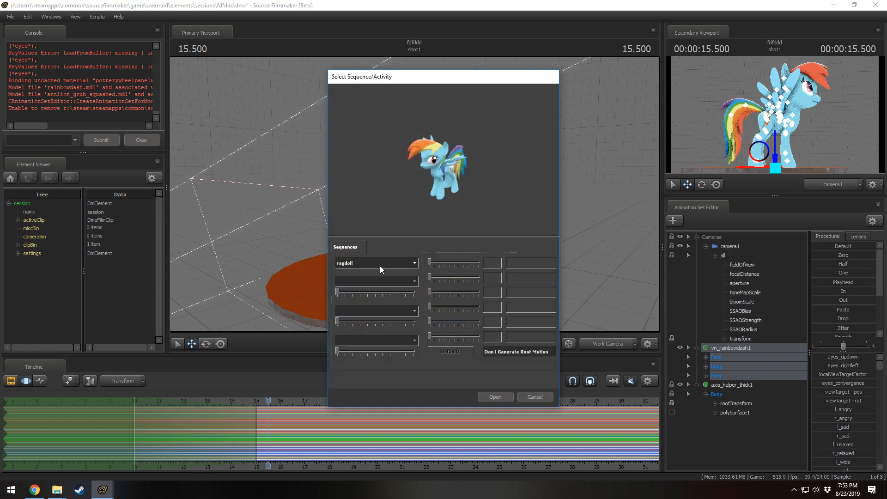
left_click(370, 262)
left_click(370, 263)
left_click(372, 263)
left_click(384, 272)
left_click(544, 396)
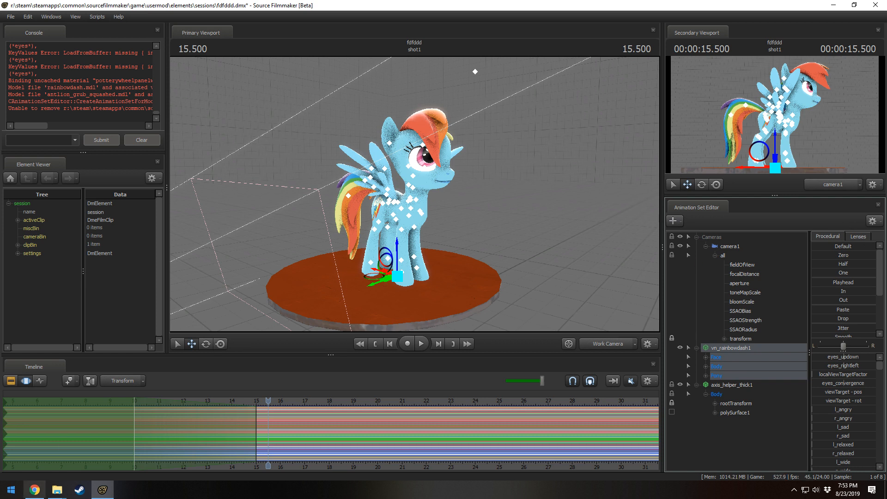
- Switch to Steam, view the account's profile page with its favorite game, then close the window to return to Source Filmmaker
right_click(78, 489)
left_click(55, 390)
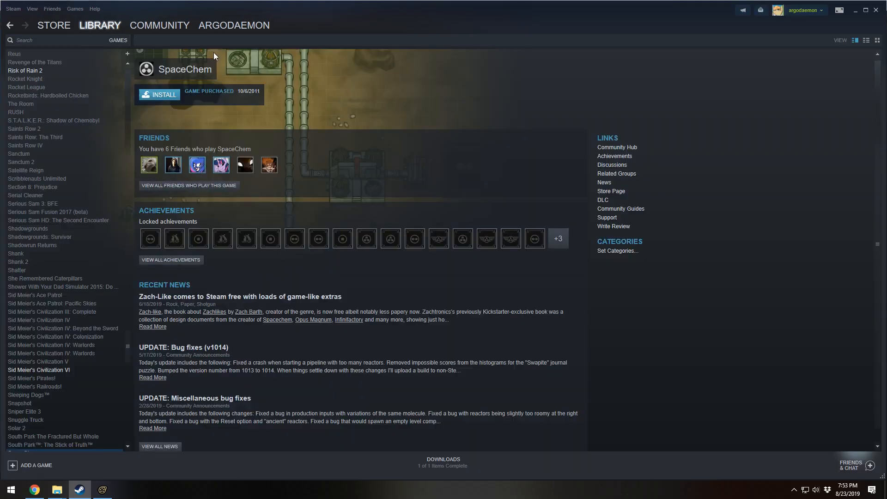
mouse_move(226, 24)
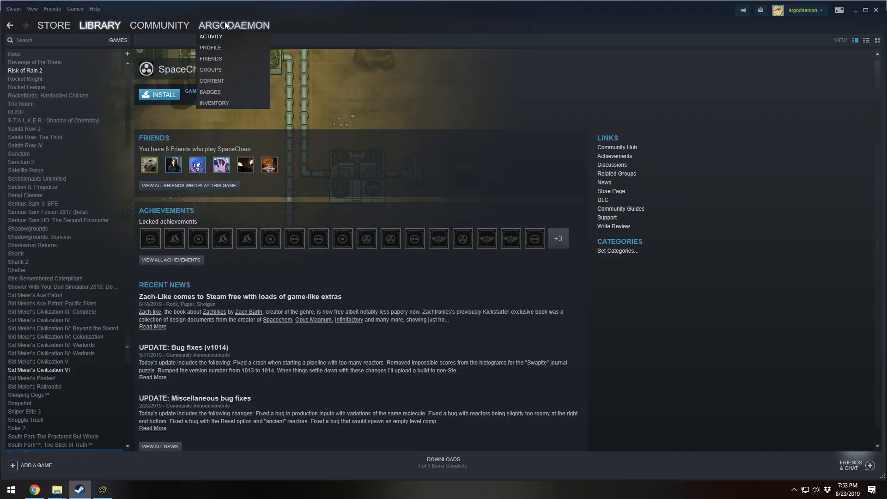
left_click(218, 49)
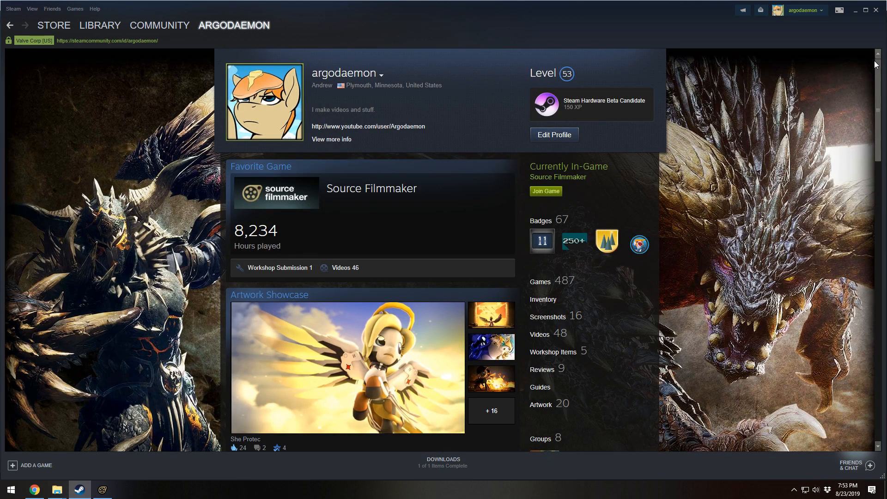
left_click(876, 11)
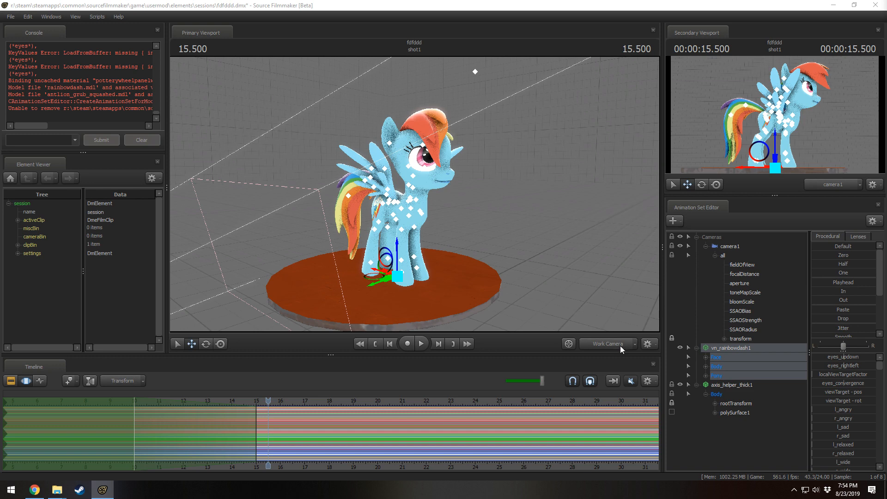
- Collapse and re-expand the Cameras group, then show camera1's view in the primary viewport
left_click_drag(459, 212, 480, 233)
mouse_move(428, 188)
left_mouse_down()
mouse_move(434, 183)
mouse_move(414, 194)
left_mouse_up()
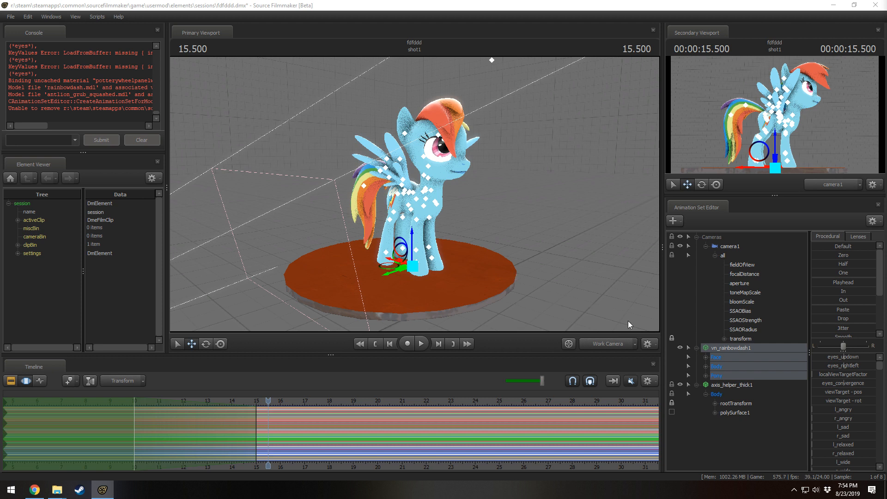
left_click(697, 237)
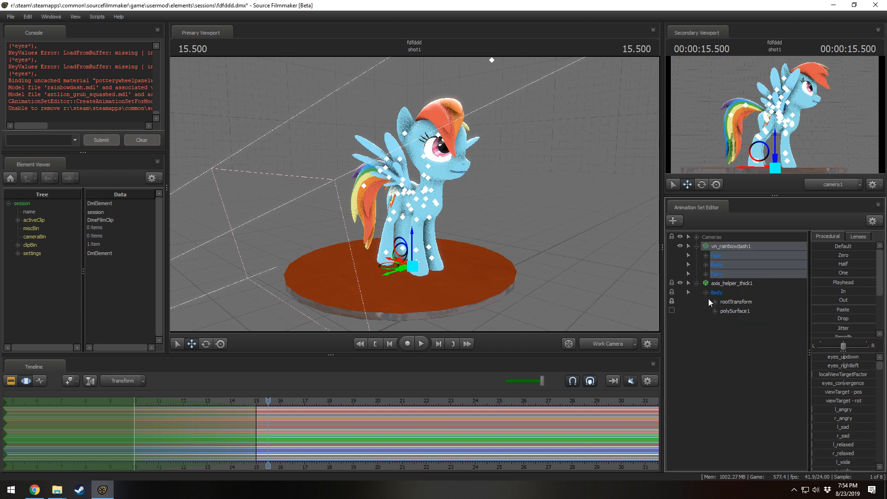
left_click(696, 253)
left_click(696, 246)
left_click(696, 246)
left_click(696, 247)
left_click(696, 246)
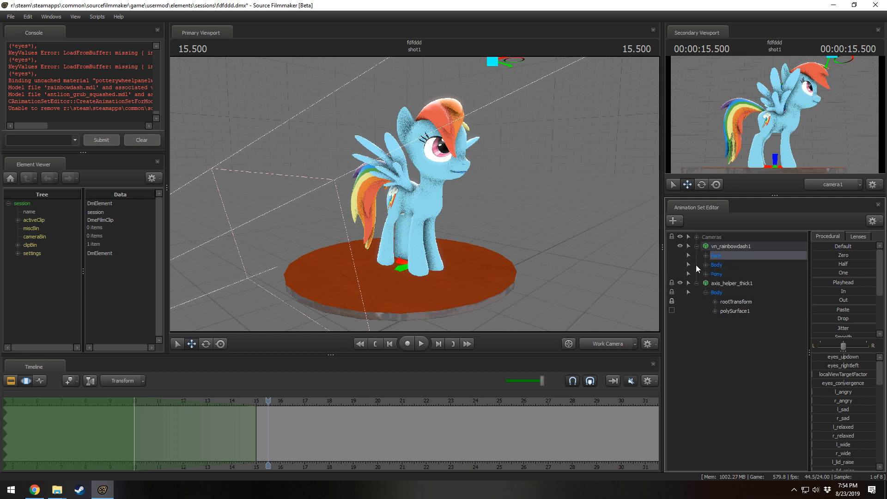
left_click(696, 237)
left_click(734, 247)
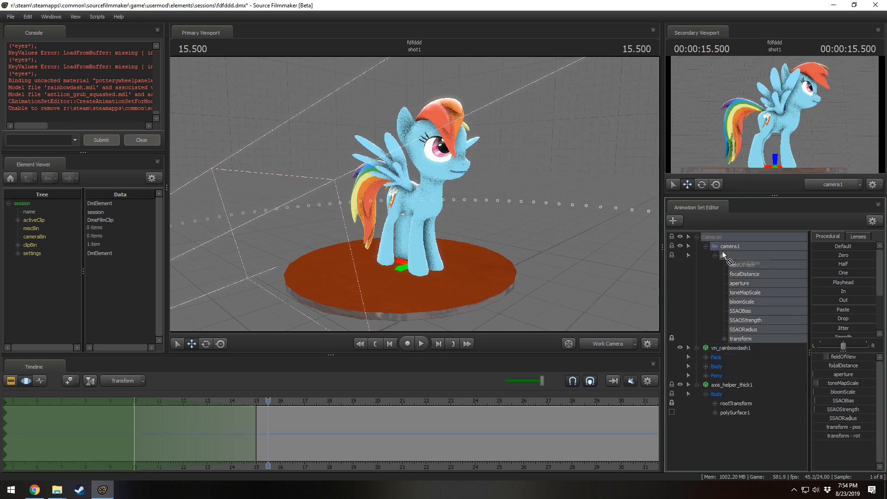
left_click_drag(721, 251, 526, 229)
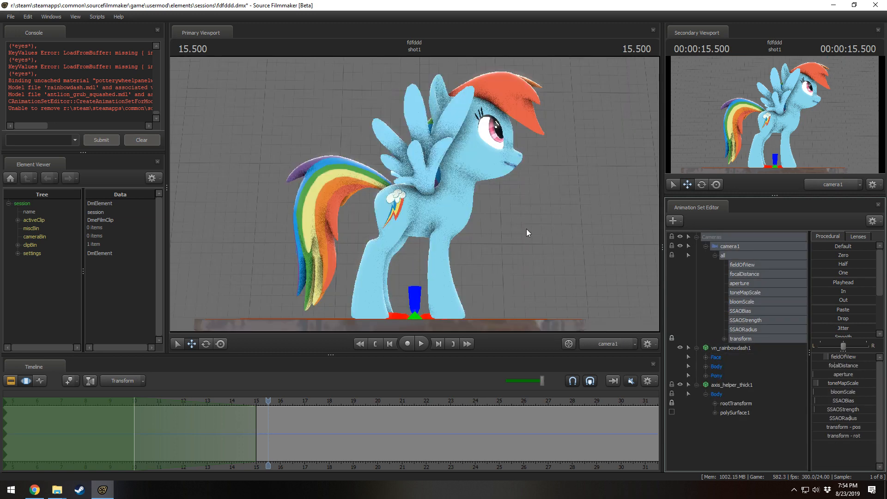
- Create a new light and show the view from light1 in the primary viewport
left_click(696, 236)
right_click(709, 342)
left_click(774, 357)
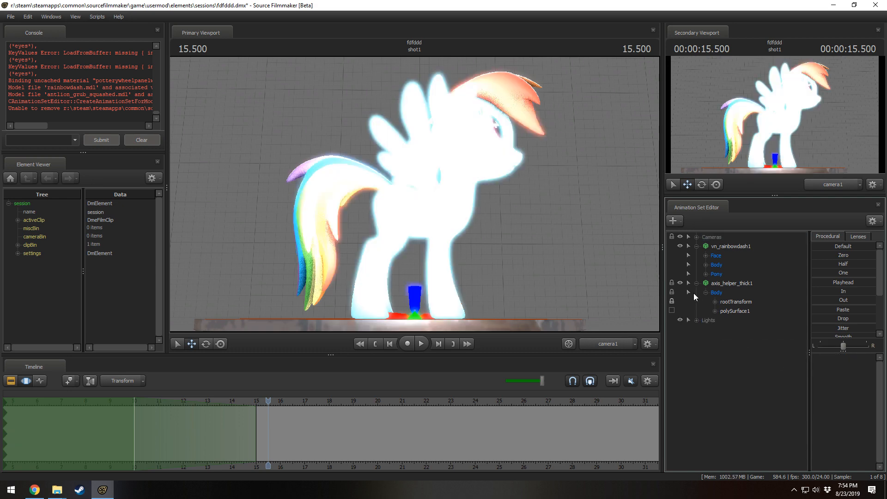
left_click(696, 320)
left_click_drag(722, 329, 430, 183)
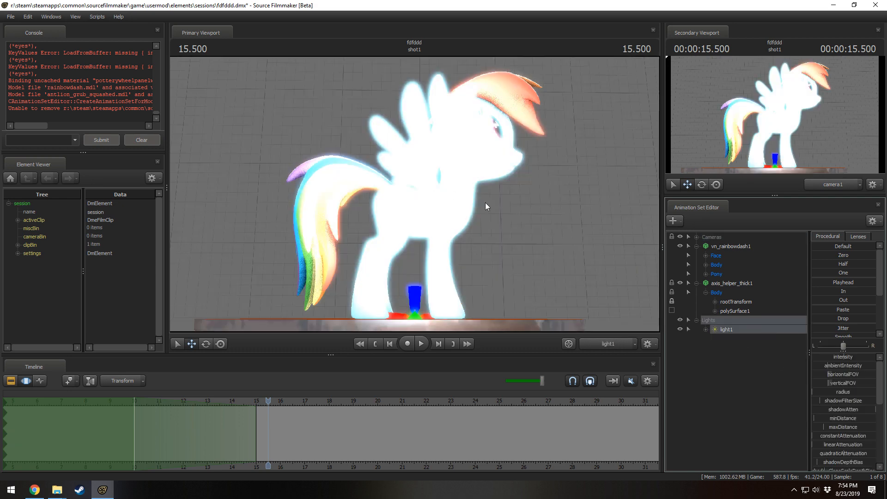
- Select all of the time range, position light1 high above the pony and the turntable, then delete the light
left_click_drag(486, 203, 412, 191)
key("ctrl+a")
key("s")
key("w")
key("a")
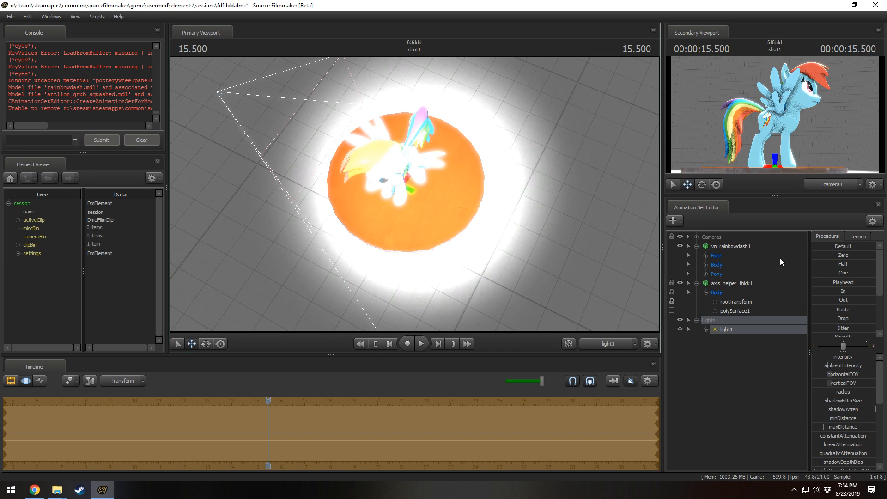
scroll(856, 406, "down", 5)
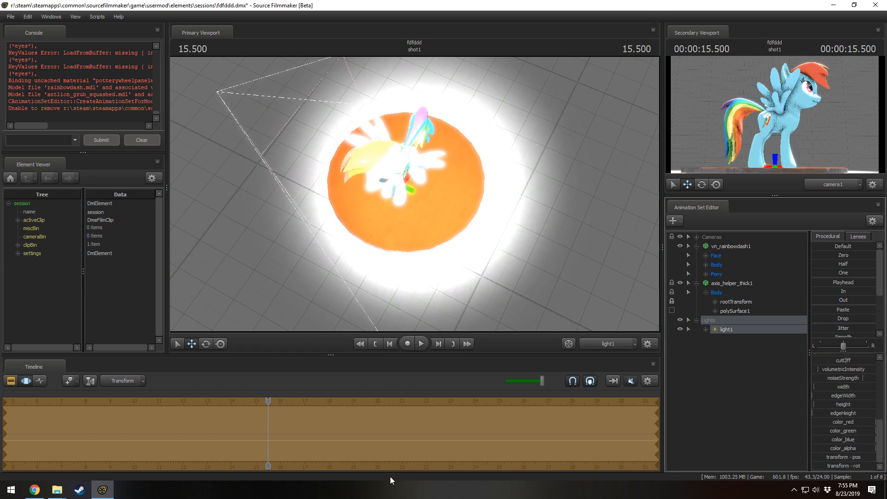
left_click_drag(444, 256, 431, 246)
key("s")
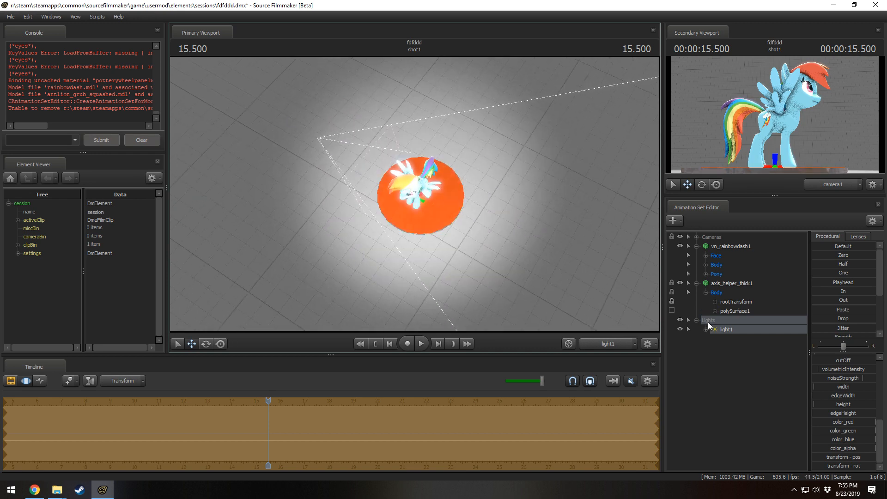
right_click(725, 329)
left_click(750, 351)
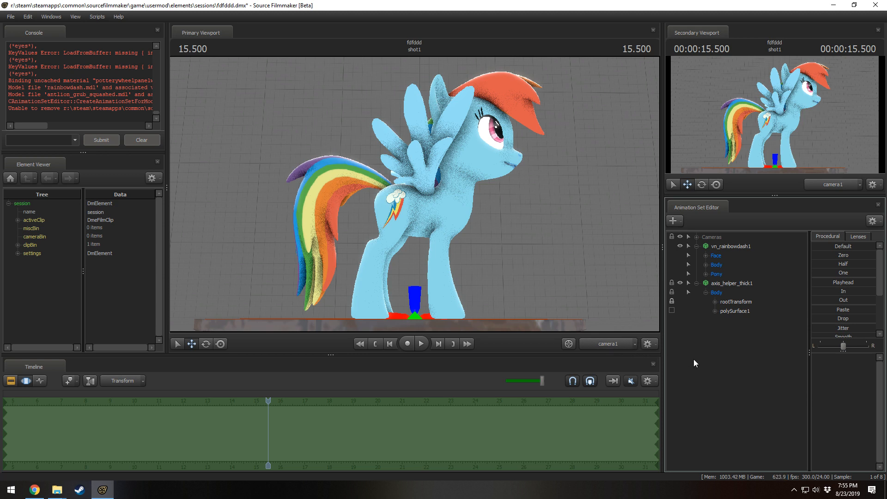
- Switch the primary viewport to the Work Camera and unlock the transforms of axis_helper_thick1
left_click(729, 283)
left_click(617, 341)
left_click_drag(444, 208, 414, 194)
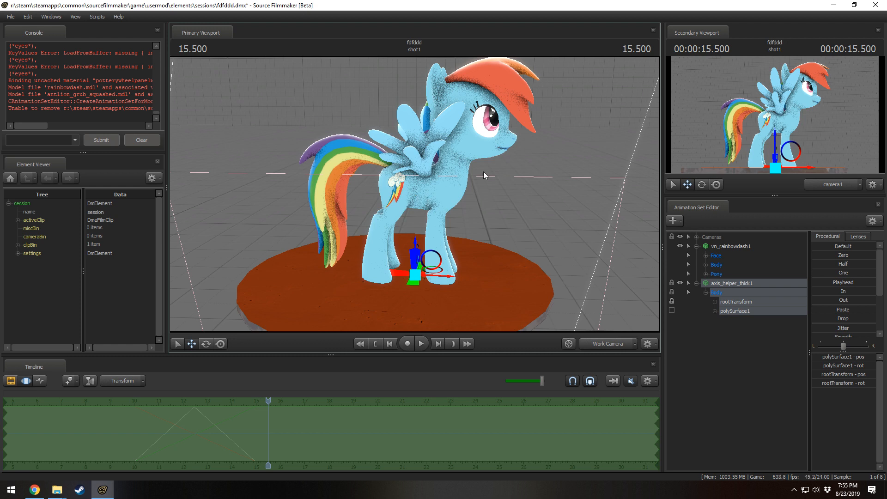
right_click(736, 282)
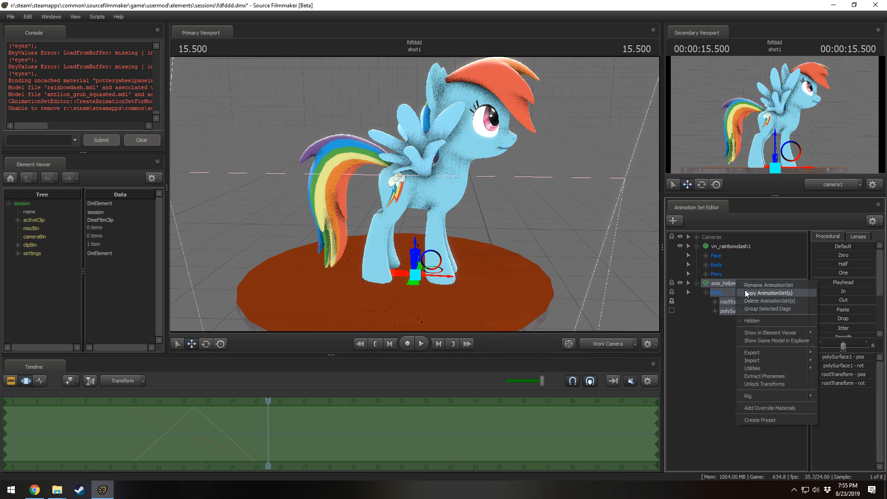
left_click(758, 383)
- Lock axis_helper_thick1's rootTransform to the pony's RightForearm and zero it so the helper sits on the bone
left_click(706, 274)
left_click(715, 283)
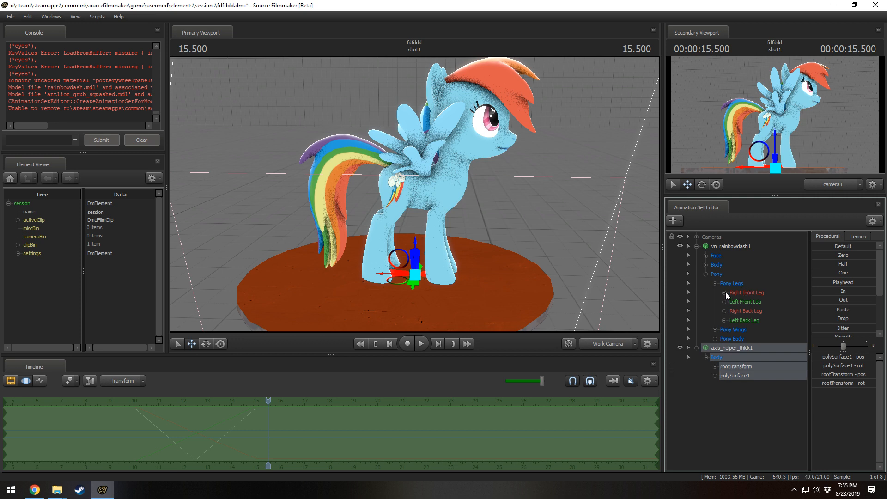
left_click(725, 293)
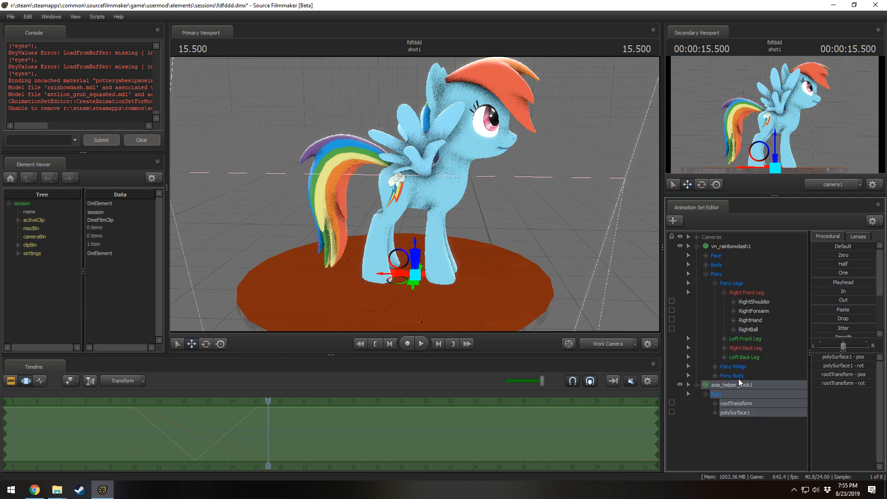
left_click(760, 312)
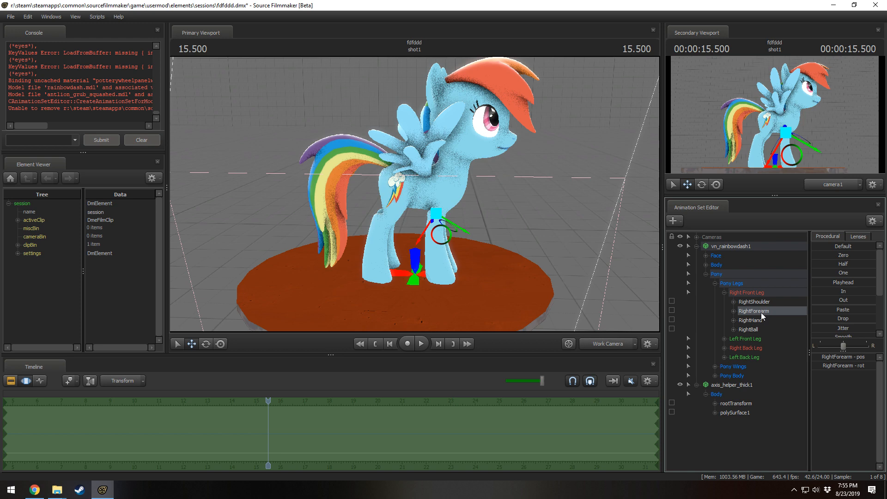
left_click(740, 403)
double_click(843, 255)
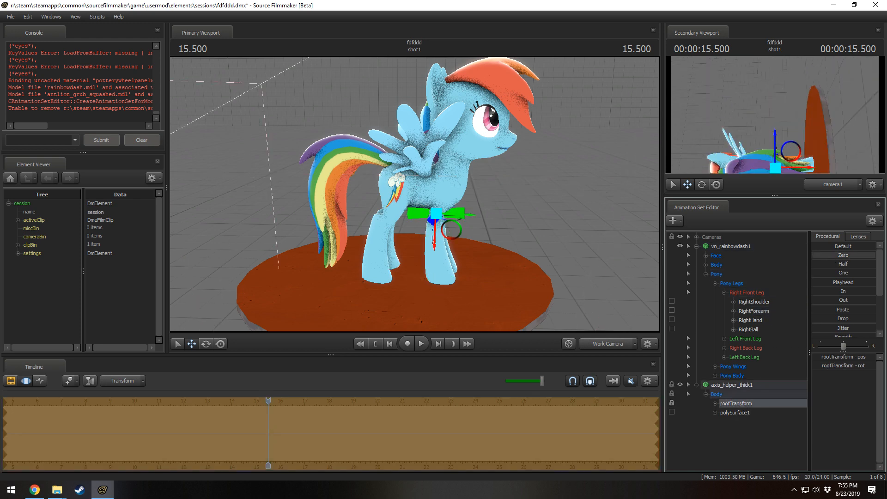
- Try rotating the helper's rootTransform on the pony's right front leg, then undo the rotation
left_click_drag(458, 242, 351, 221, "alt")
left_click_drag(393, 153, 467, 180, "alt")
right_click_drag(466, 180, 520, 180, "alt")
left_click_drag(467, 203, 485, 184, "alt")
key("e")
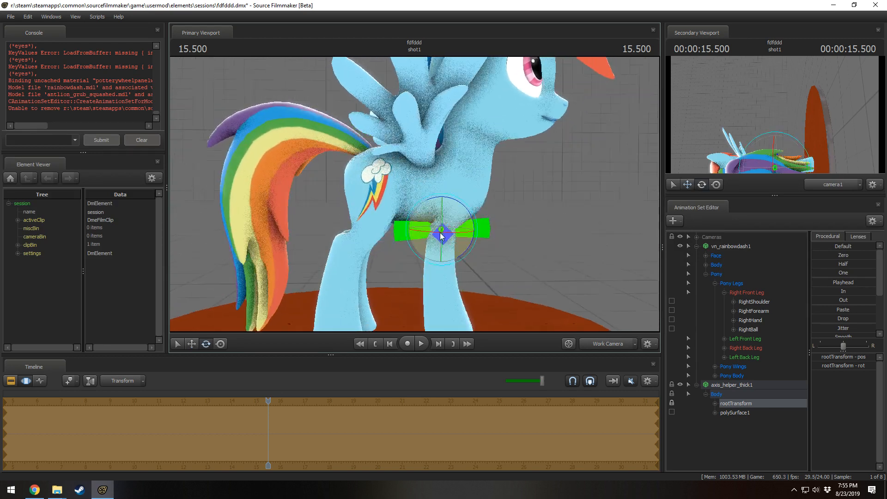
left_click_drag(472, 217, 481, 199)
key("ctrl+z")
key("ctrl+z")
- Select the RightShoulder bone, try rotating it, then undo the rotation
left_click(749, 329)
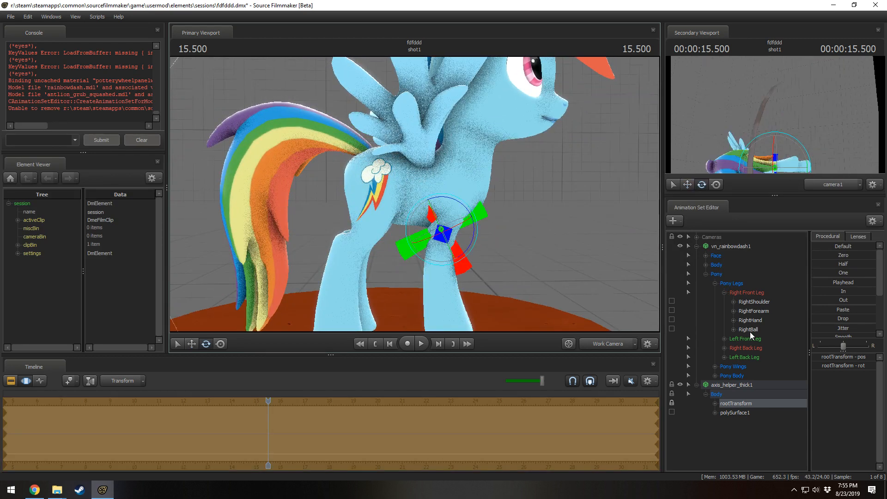
left_click(752, 302)
left_click_drag(497, 200, 453, 245)
key("ctrl+z")
- Expand the pony's Left Front Leg group and select the RightForearm bone
left_click(442, 230, "ctrl")
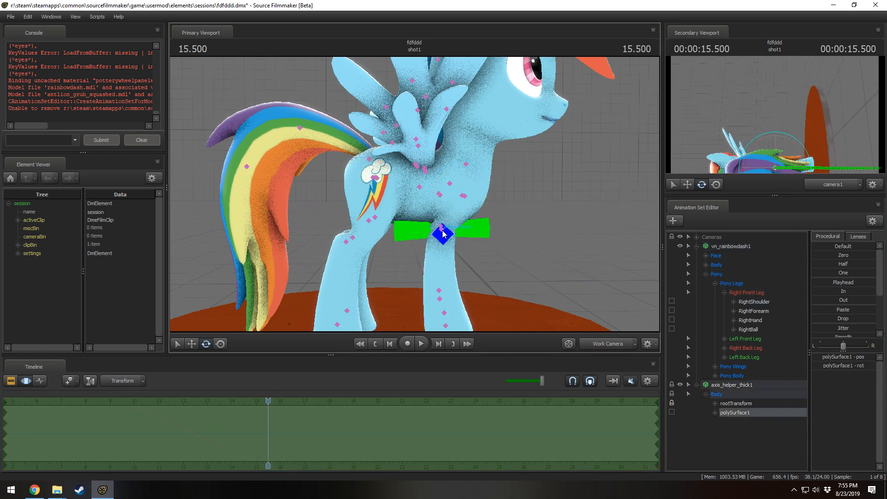
left_click(440, 227, "ctrl")
left_click(441, 230, "ctrl")
left_click(751, 311)
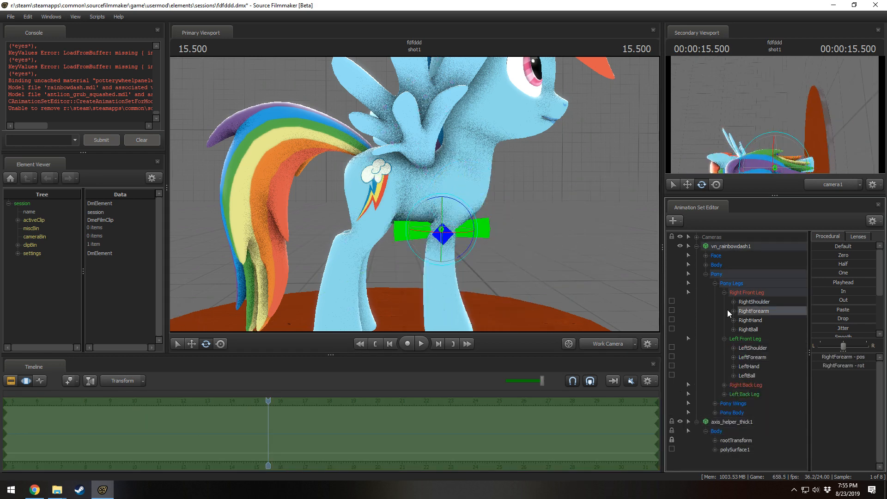
left_click_drag(468, 210, 416, 196)
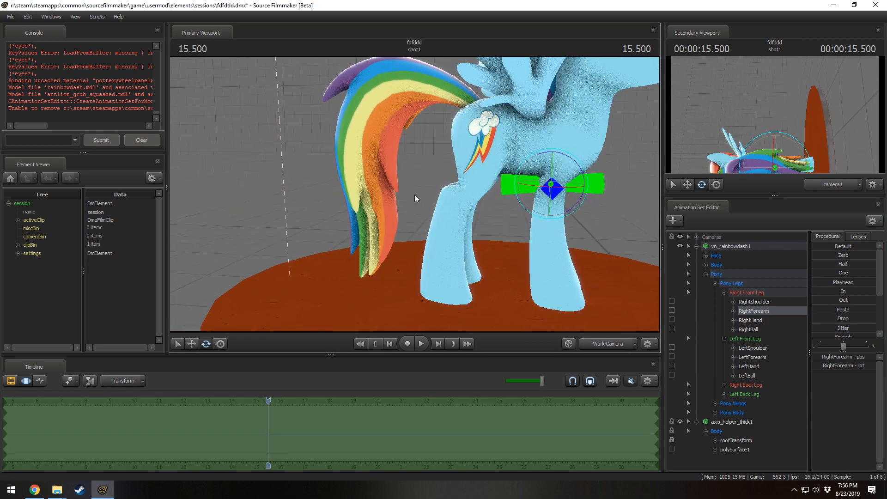
left_click_drag(352, 211, 414, 196)
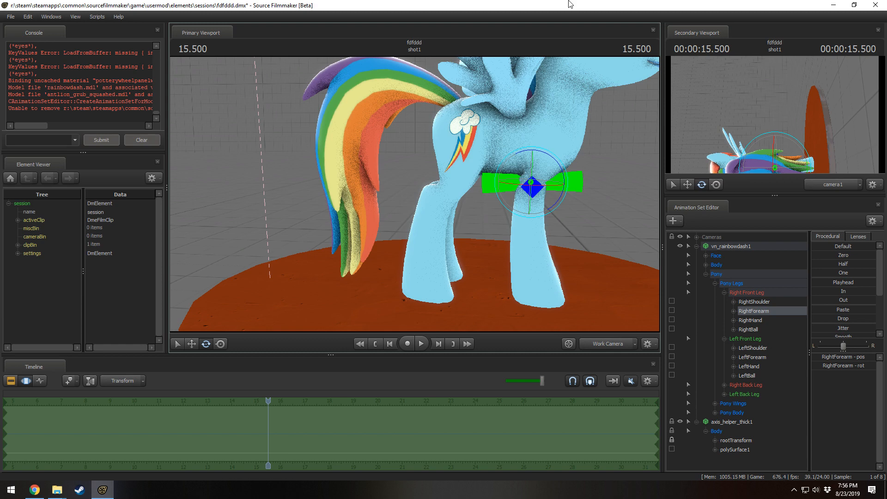
- Select the Chest1 bone in the pony's torso, try moving it, then undo the move
key("w")
mouse_move(608, 280)
left_mouse_down()
mouse_move(635, 277)
mouse_move(624, 277)
left_mouse_up()
key("a")
key("w")
left_click_drag(414, 194, 437, 202)
left_click_drag(551, 299, 415, 194)
key("s")
key("ctrl")
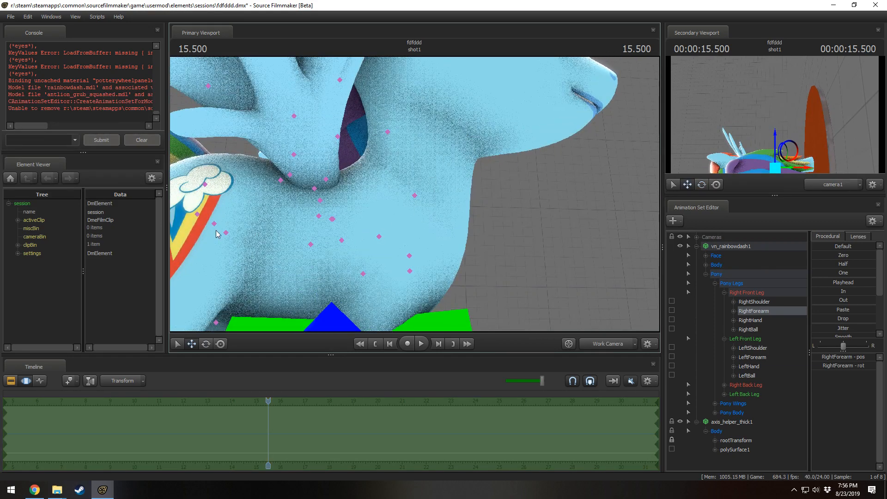
left_click(310, 244)
left_click_drag(341, 233, 360, 201)
key("ctrl+z")
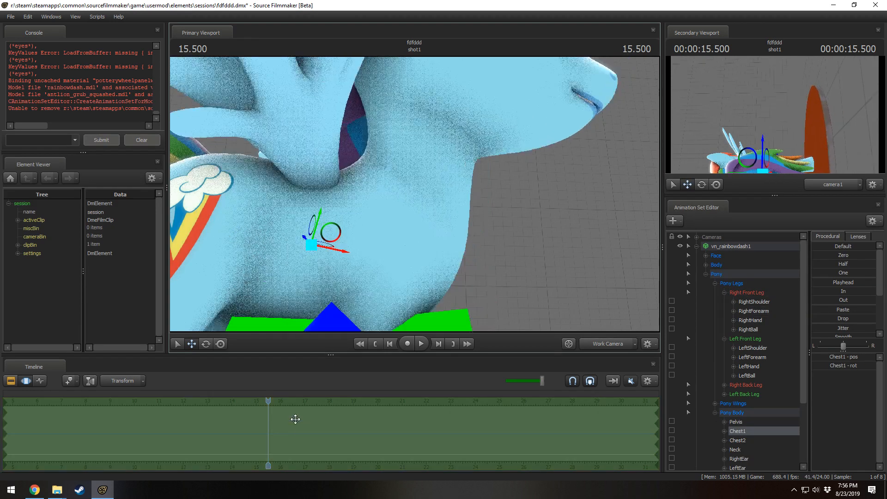
- Set a short time selection with falloffs around 16.541 on the timeline
left_click(294, 418, "shift")
scroll(296, 417, "up", 5, "shift")
scroll(295, 417, "up", 3, "shift")
scroll(289, 418, "up", 3)
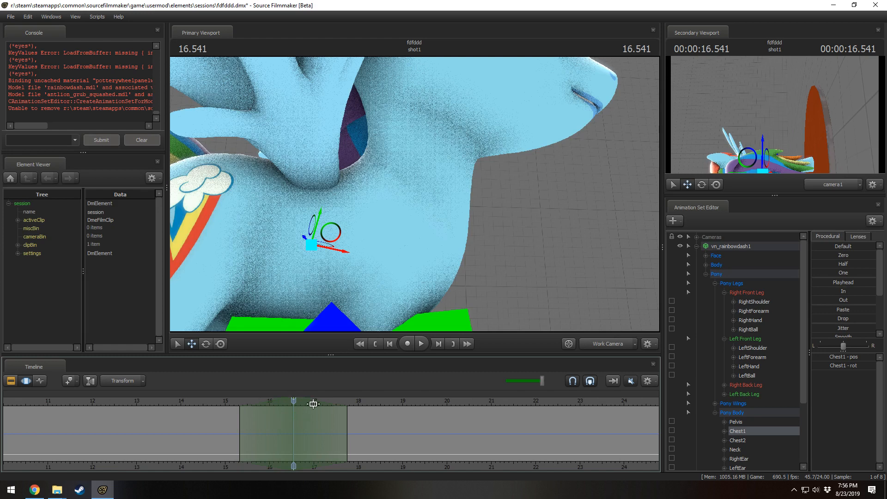
- Try a small move of Chest1 within the time selection around 16.541, then undo it
left_click_drag(331, 236, 401, 212)
key("1")
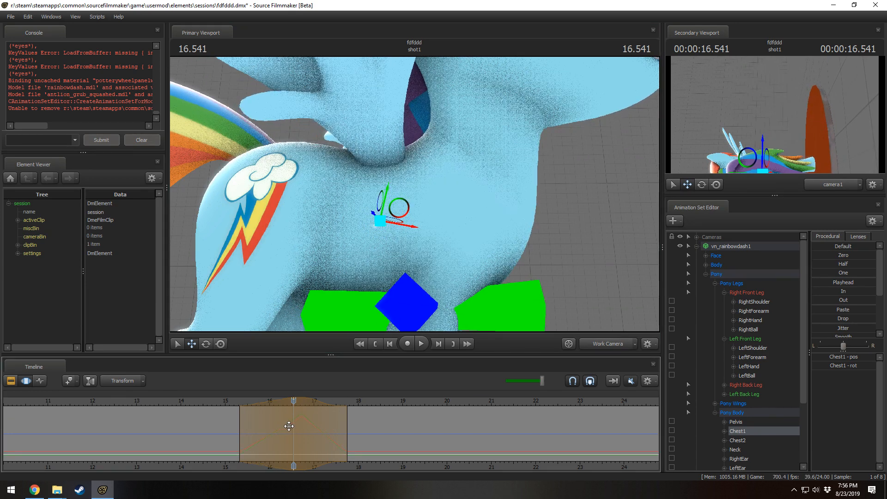
key("1")
left_click(301, 434)
key("ctrl+z")
- Move Chest1 far forward of the turntable within the time selection around 16.541
left_click_drag(392, 212, 745, 162)
mouse_move(372, 223)
left_mouse_down()
mouse_move(416, 224)
mouse_move(372, 223)
left_mouse_up()
key("s")
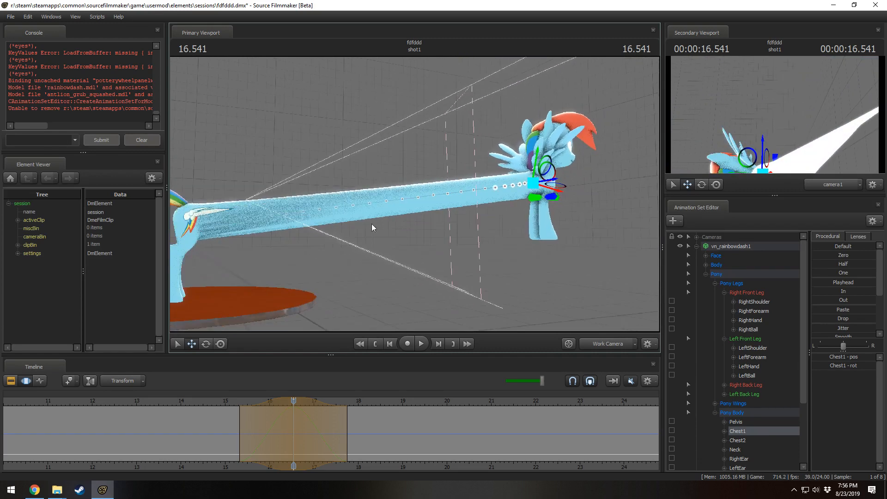
- Replay the Chest1 move with a narrower time selection around 16.541, then undo the move and return the playhead to 16.541
key("space")
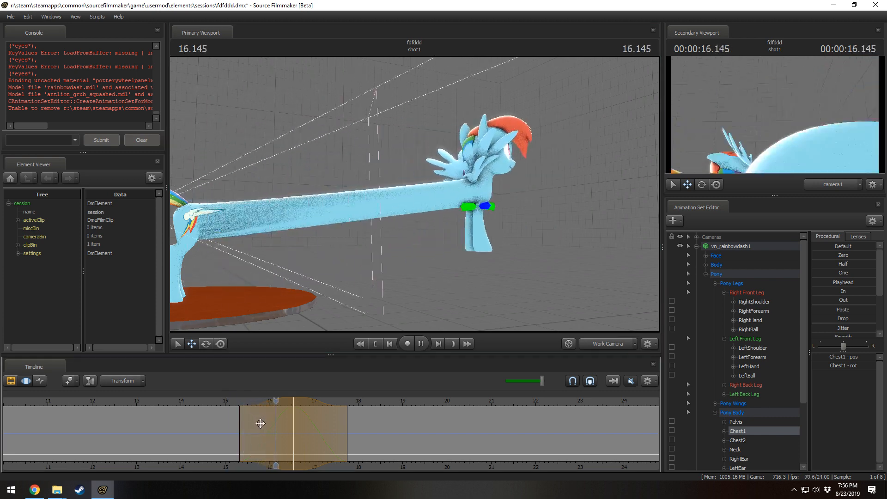
key("space")
scroll(257, 415, "down", 7)
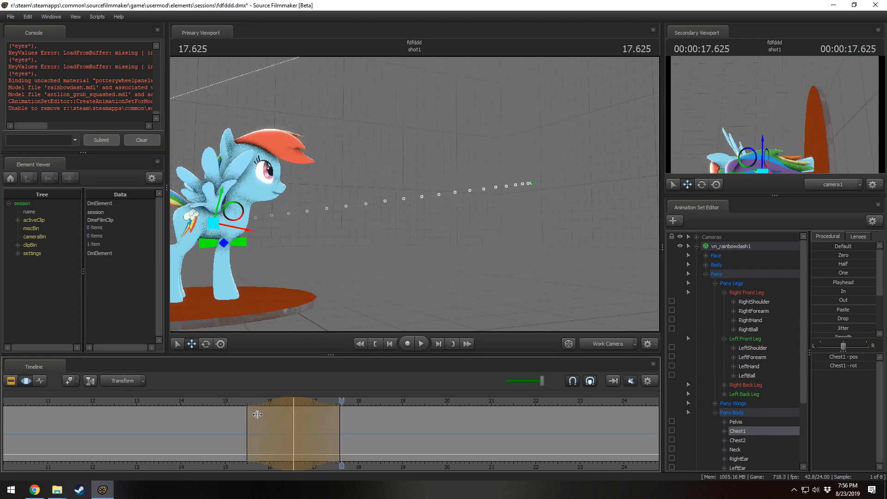
left_click(261, 402)
key("space")
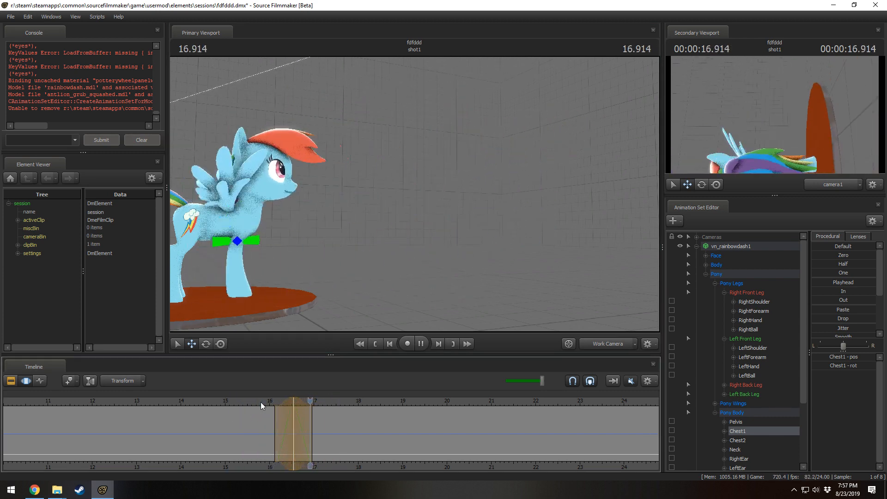
key("space")
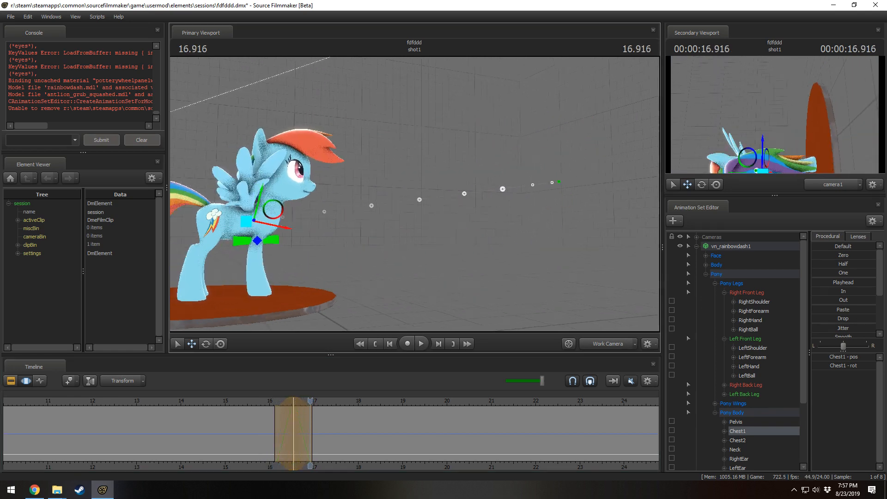
left_click(296, 403)
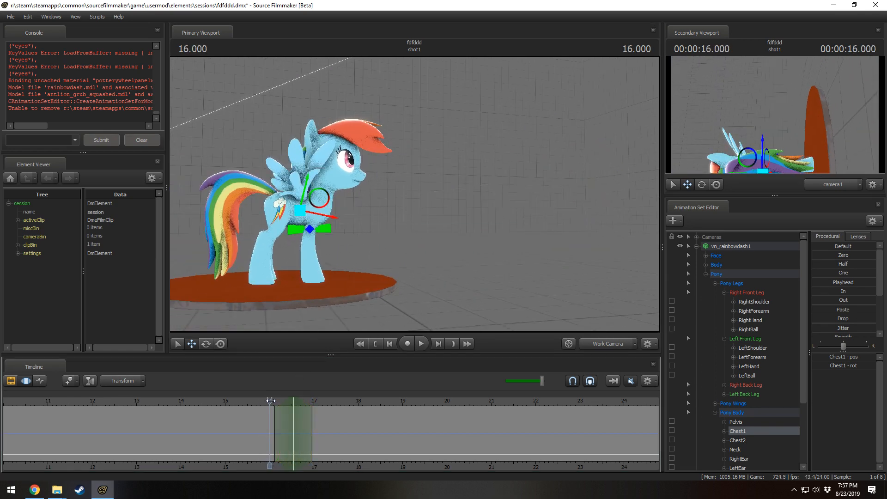
left_click(295, 407)
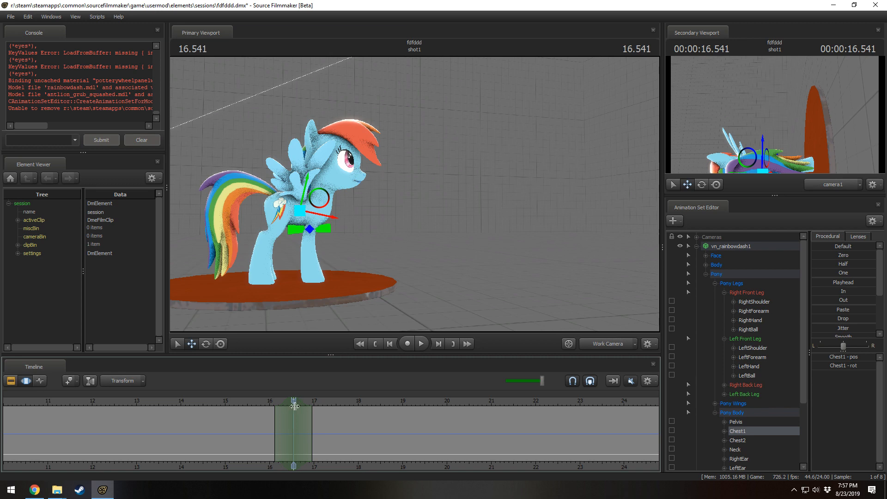
- Try a small downward move of Chest1 within the narrowed time selection at 16.541, then undo it
left_click_drag(397, 208, 413, 196)
key("w")
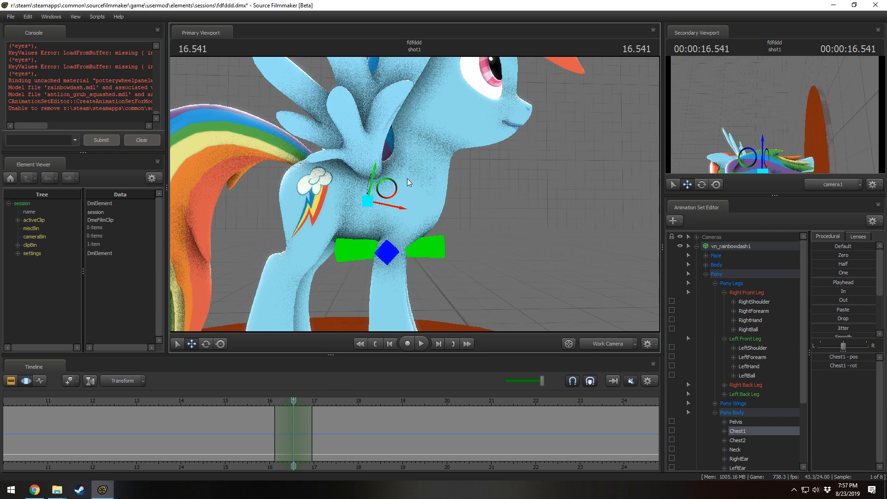
left_click(407, 179)
key("w")
left_click_drag(365, 170, 366, 180)
scroll(297, 462, "up", 2)
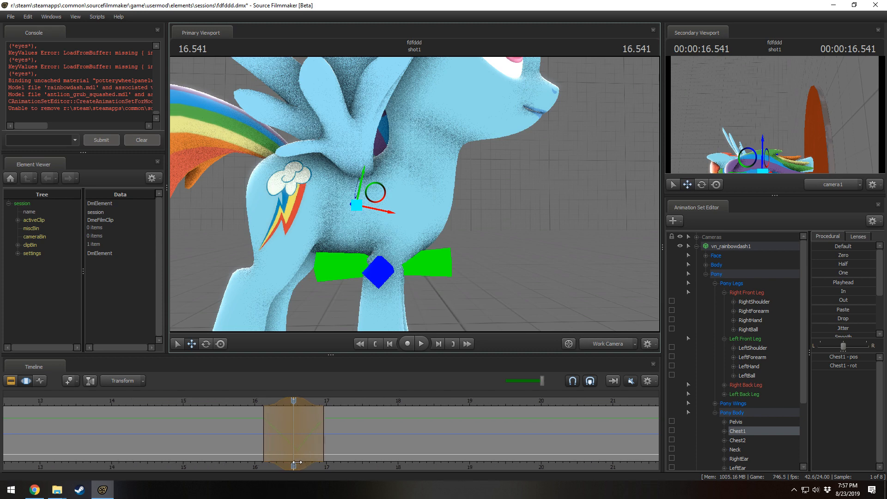
scroll(297, 440, "up", 2)
key("ctrl+z")
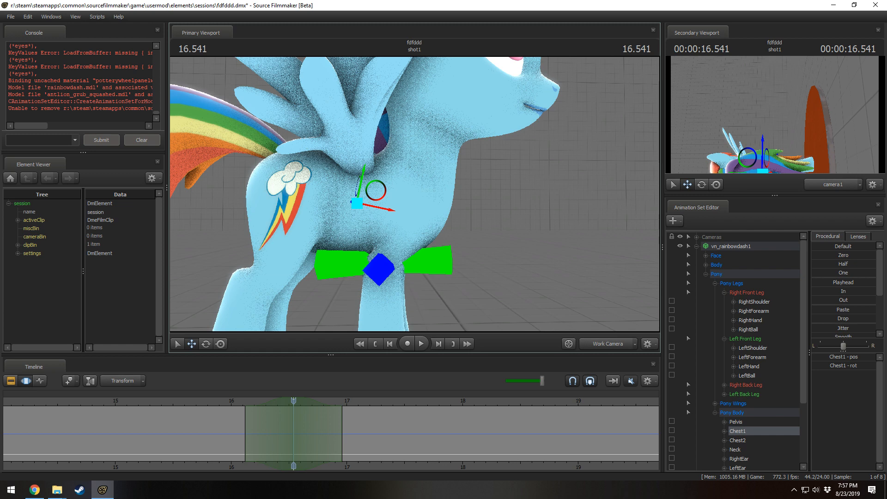
- Select the pony's Neck bone and move it upward within the time selection around 16.541
key("s")
left_click(421, 177, "ctrl")
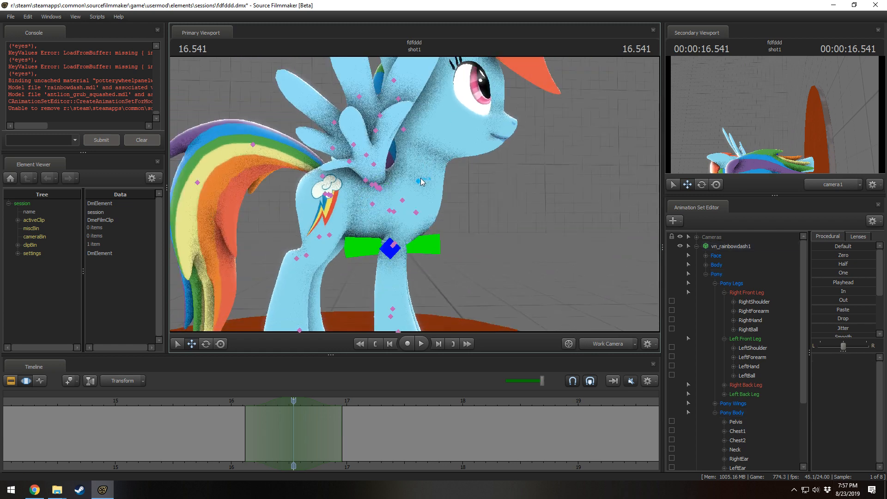
left_click_drag(423, 159, 434, 109)
key("s")
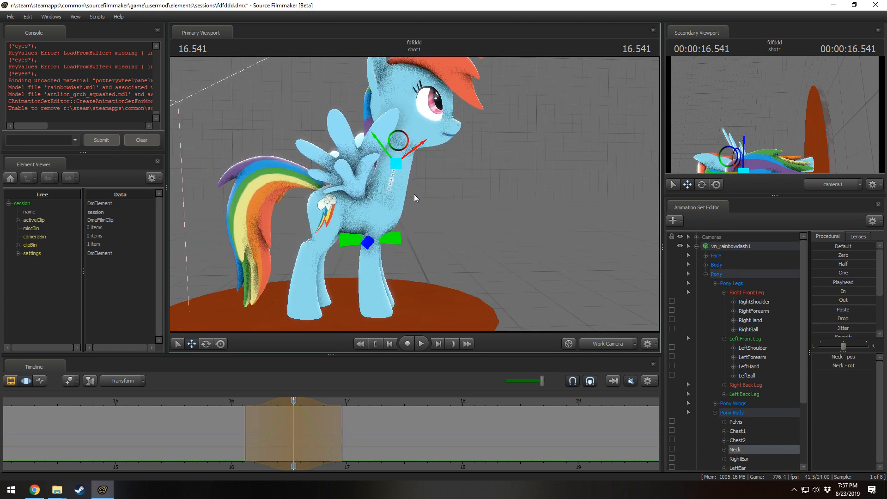
- Select the pony's Head bone and move it upward within the same time selection, stretching the neck
left_click(395, 129, "ctrl")
left_click(399, 144, "ctrl")
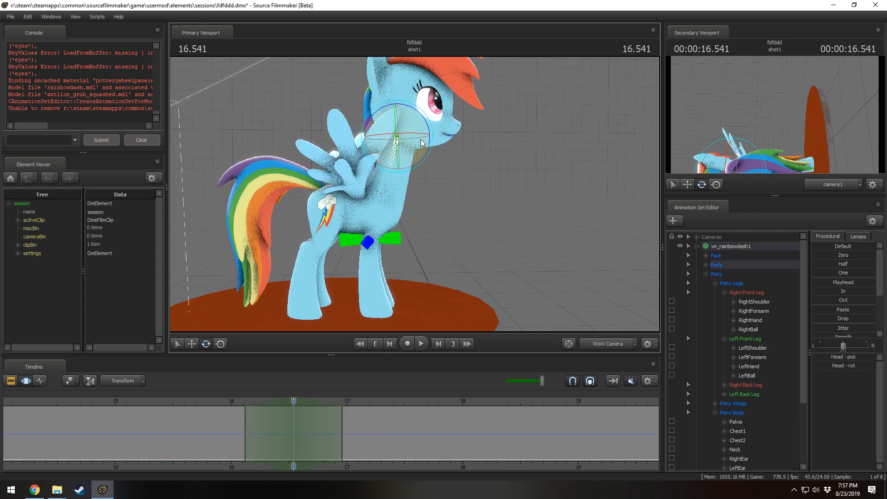
key("e")
left_click_drag(430, 124, 376, 69)
key("w")
key("d")
key("d")
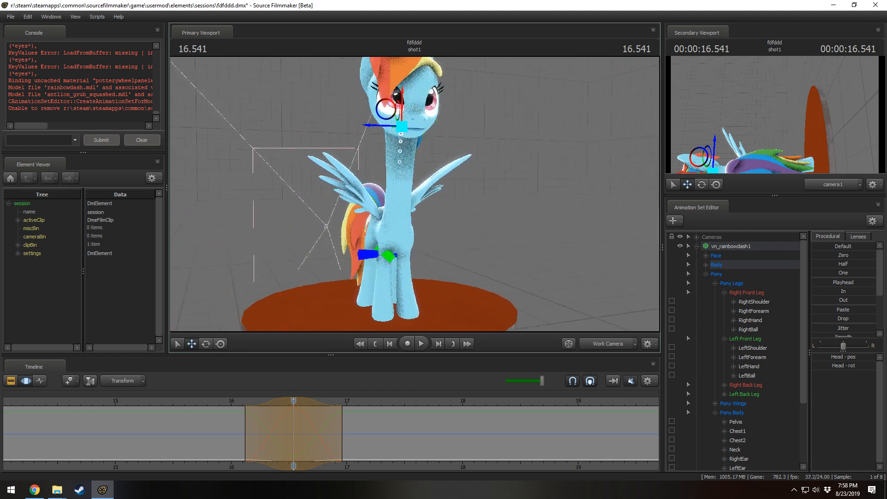
- Select the Pelvis bone and move it upward, lifting the whole pony off the turntable
key("s")
left_click_drag(416, 194, 478, 194)
key("a")
key("ctrl")
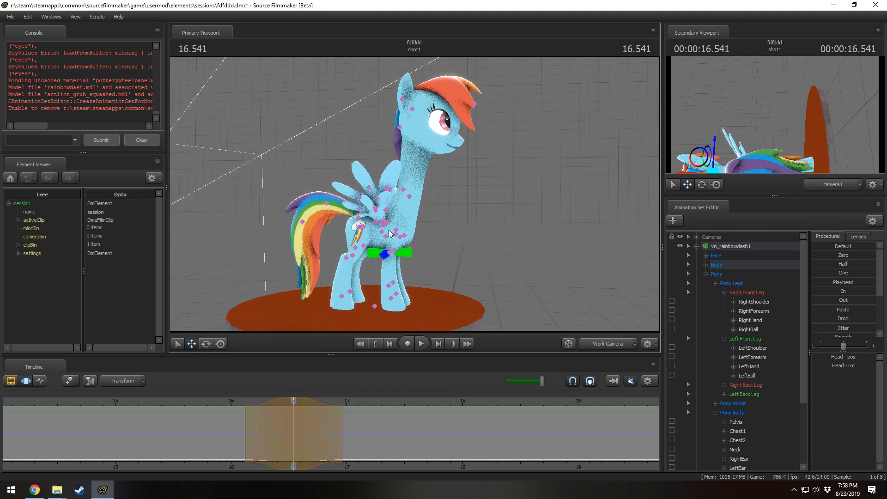
left_click(363, 231, "ctrl")
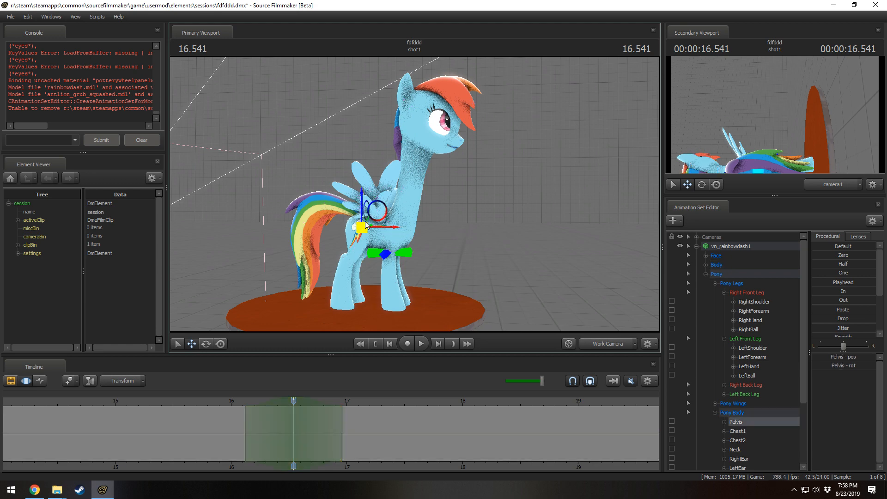
left_click_drag(361, 281, 357, 215)
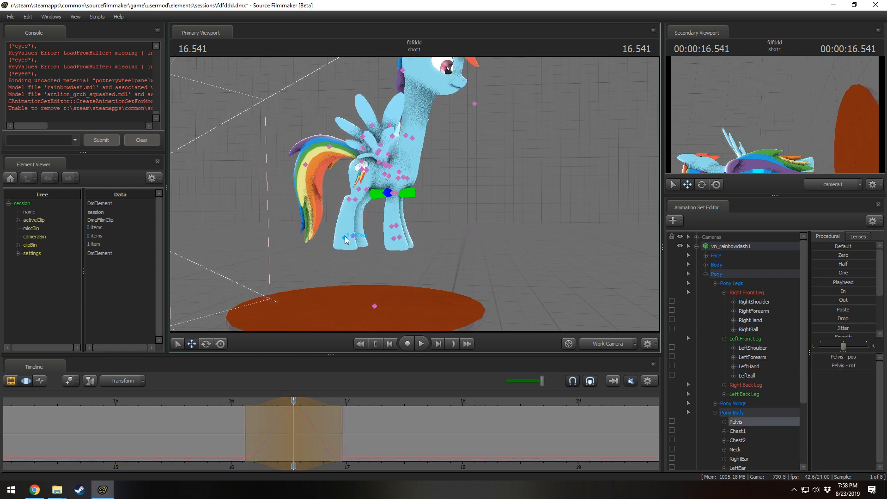
- Select the RightLeg2 bone in the pony's right back leg
left_click(350, 200, "ctrl")
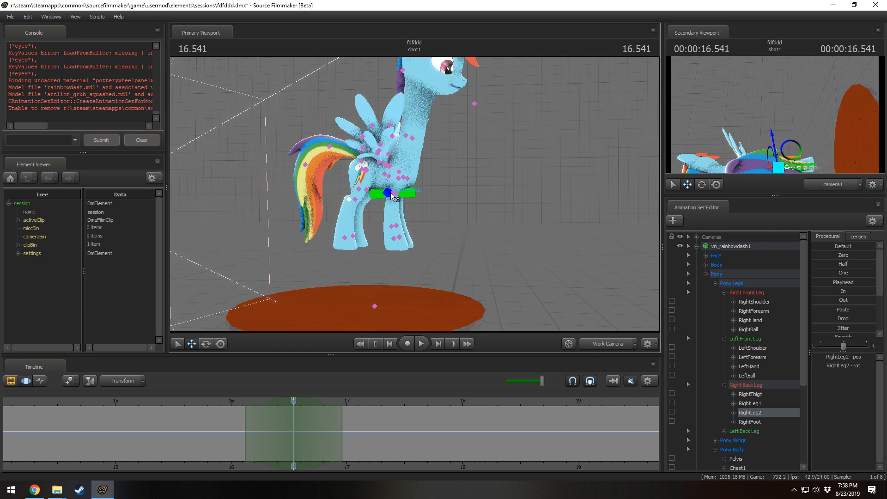
- Delete the axis_helper_thick1 animation set from the shot
scroll(753, 447, "down", 4)
right_click(742, 440)
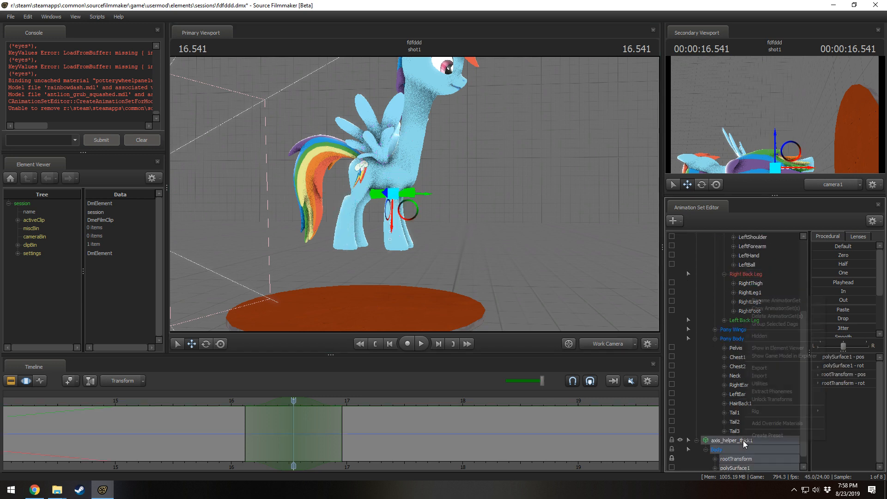
left_click(763, 316)
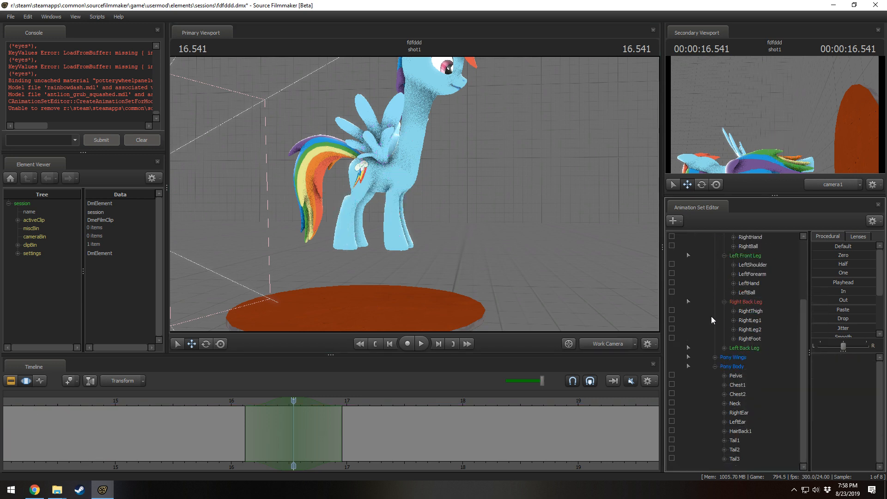
- Lengthen all four pony legs by moving the leg joints down and the feet onto the brown disc
left_click(389, 198)
left_click_drag(384, 184, 413, 202, "ctrl+shift")
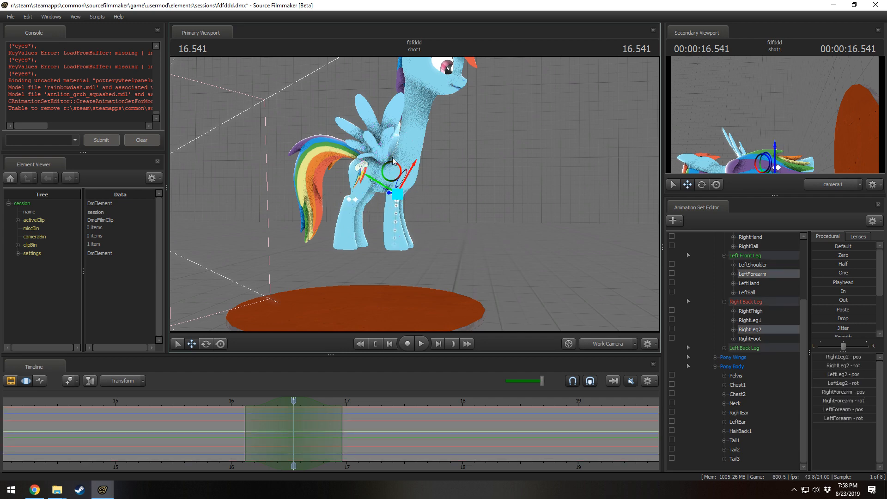
mouse_move(393, 173)
left_mouse_down("alt")
mouse_move(416, 174)
mouse_move(414, 193)
mouse_move(385, 178)
mouse_move(384, 211)
mouse_move(388, 189)
left_mouse_up("alt")
key("Up")
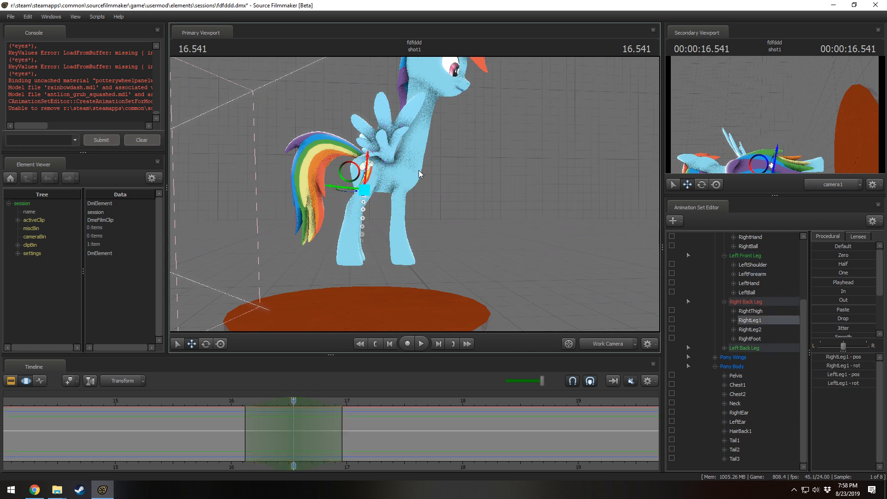
left_click(414, 172, "ctrl")
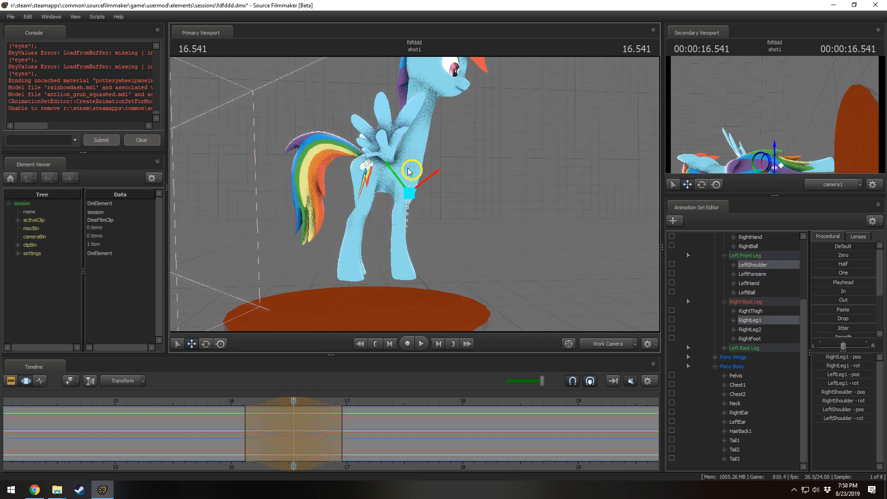
left_click_drag(409, 172, 410, 156)
mouse_move(400, 229)
left_mouse_down("ctrl")
mouse_move(301, 270)
mouse_move(418, 236)
mouse_move(392, 277)
mouse_move(417, 250)
left_mouse_up("ctrl")
mouse_move(337, 232)
left_mouse_down()
mouse_move(336, 281)
mouse_move(263, 276)
mouse_move(337, 276)
left_mouse_up()
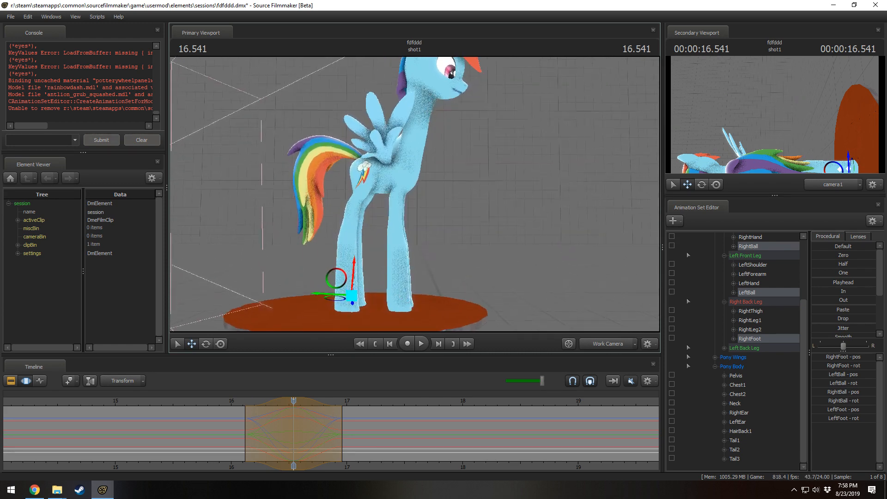
- Move the Chest1 bone forward, away from the tail, to lengthen the pony's torso
left_click_drag(414, 208, 414, 193)
key("s")
key("ctrl")
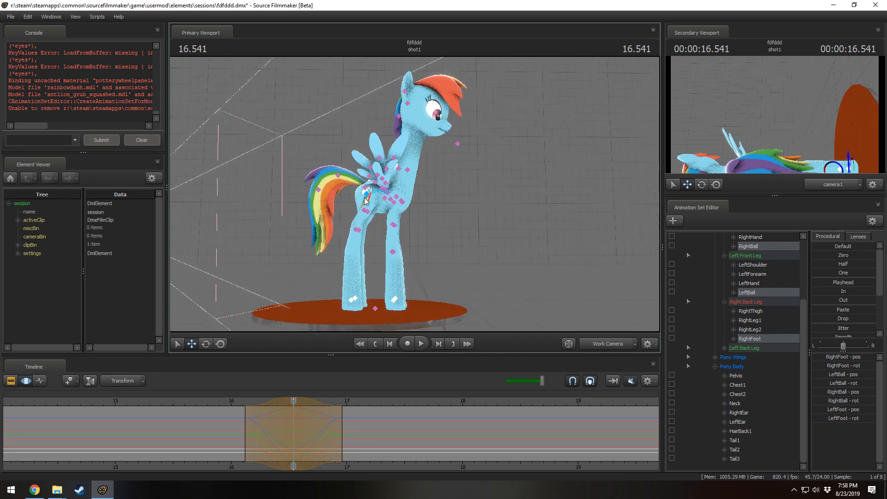
left_click_drag(386, 202, 438, 189)
mouse_move(493, 199)
left_mouse_down("alt")
mouse_move(397, 200)
mouse_move(490, 197)
left_mouse_up("alt")
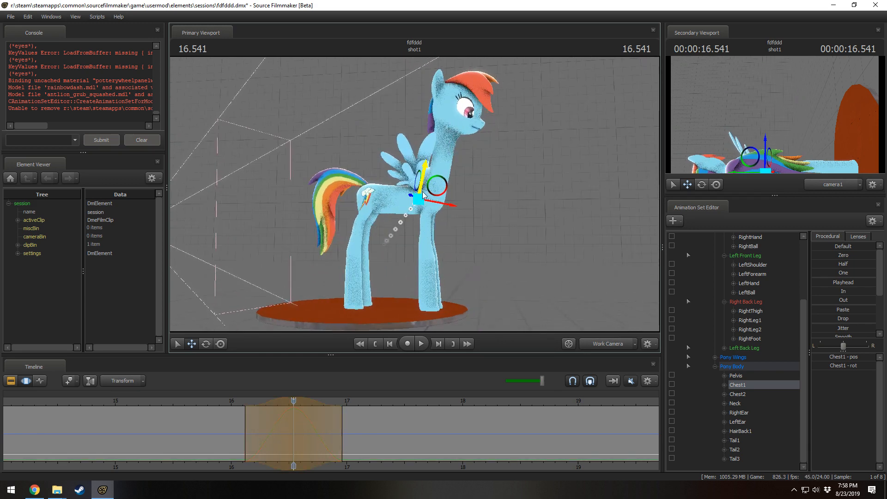
- Move the RightWingOpen and LeftWingOpen bones from the Pony Wings group back toward the hindquarters
key("ctrl")
scroll(746, 414, "up", 2)
left_click(714, 412)
scroll(731, 424, "down", 1)
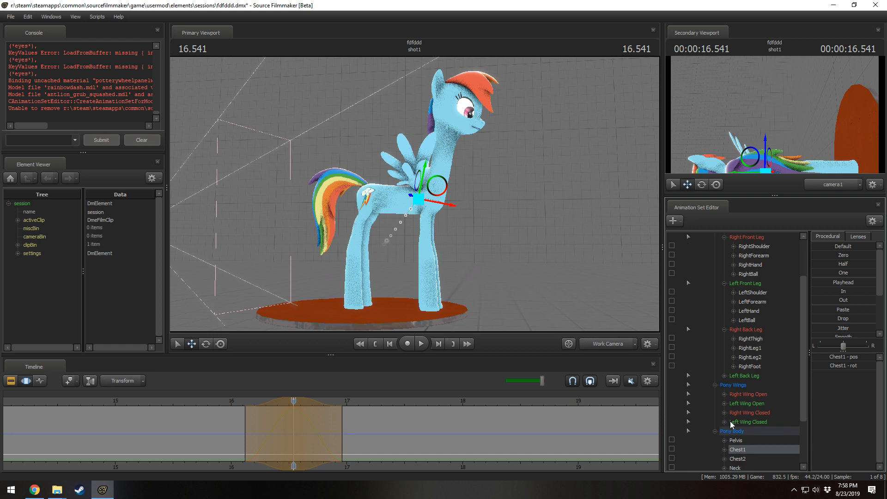
left_click(724, 405)
left_click(724, 396)
left_click(765, 412)
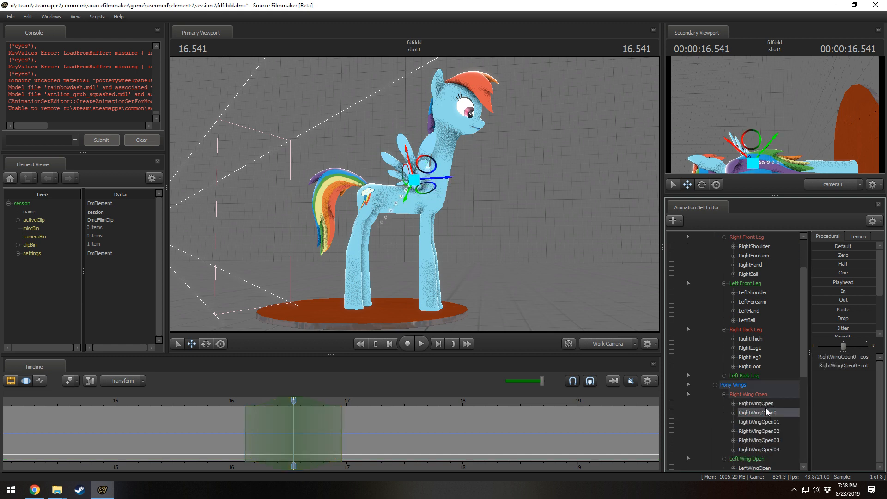
left_click(766, 406)
scroll(765, 413, "down", 2)
scroll(765, 414, "down", 3)
left_click(758, 384, "ctrl")
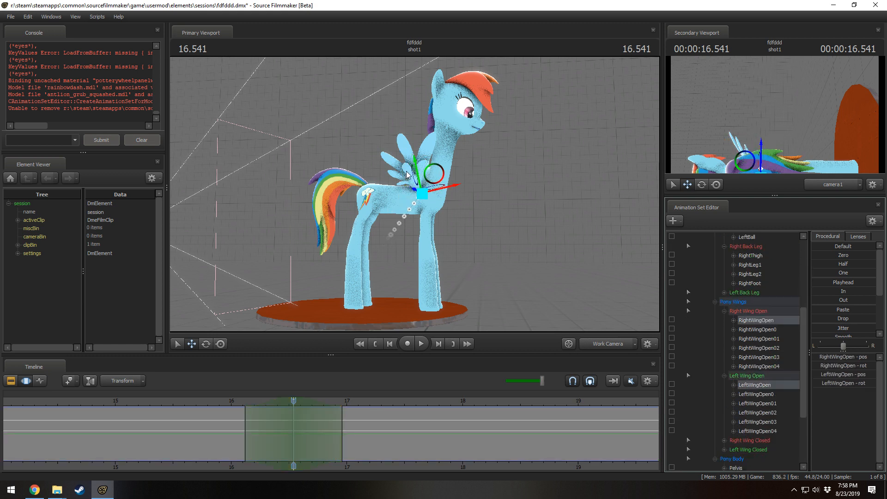
left_click_drag(408, 175, 451, 219)
mouse_move(508, 198)
left_mouse_down("alt")
mouse_move(499, 199)
mouse_move(513, 200)
left_mouse_up("alt")
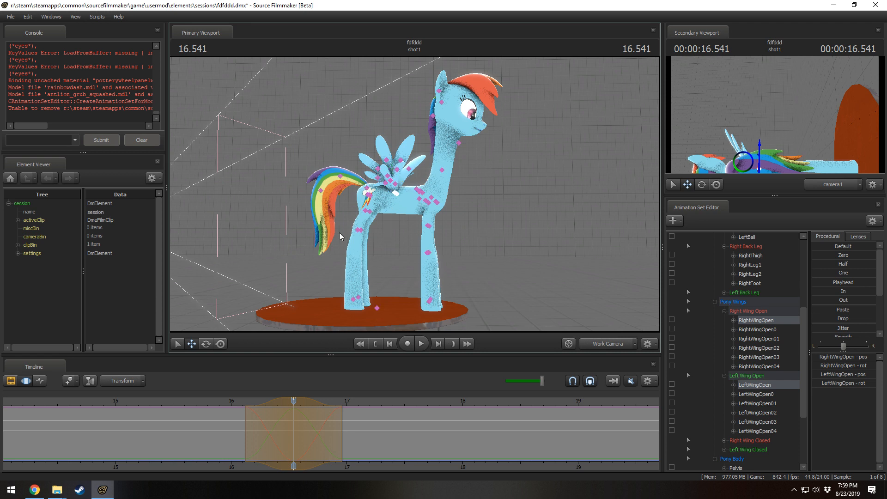
- Rotate the Tail1 bone so the tail swings slightly downward
left_click(370, 187, "ctrl")
key("e")
left_click_drag(400, 191, 406, 184)
- Add a scale control to the Tail1 bone and enlarge the tail until it reaches the brown disc
scroll(744, 395, "down", 3)
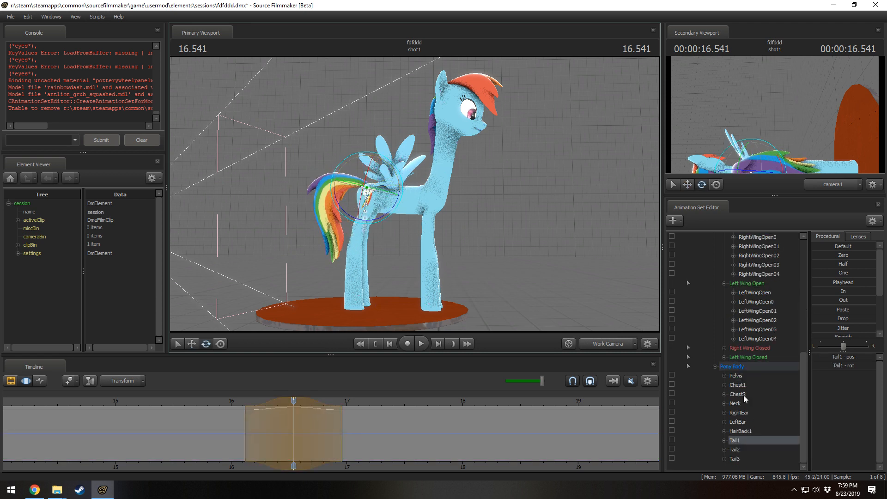
right_click(741, 440)
left_click(778, 375)
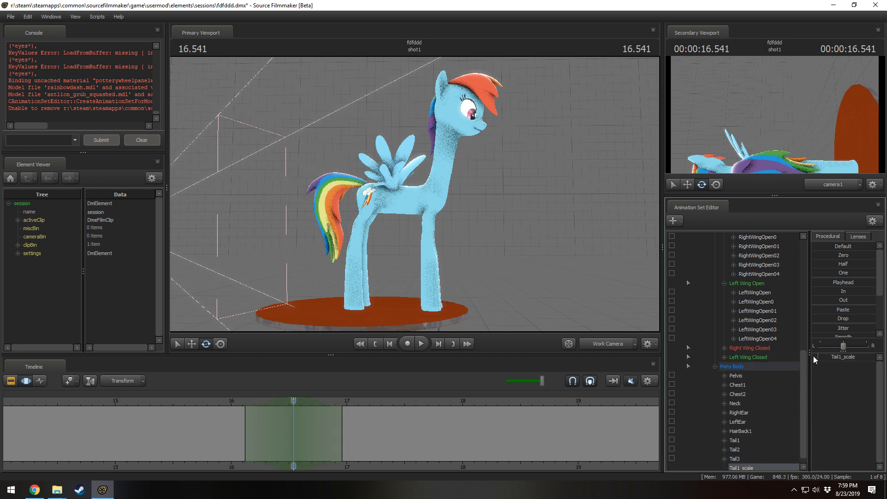
mouse_move(813, 355)
left_mouse_down()
mouse_move(850, 356)
mouse_move(821, 356)
left_mouse_up()
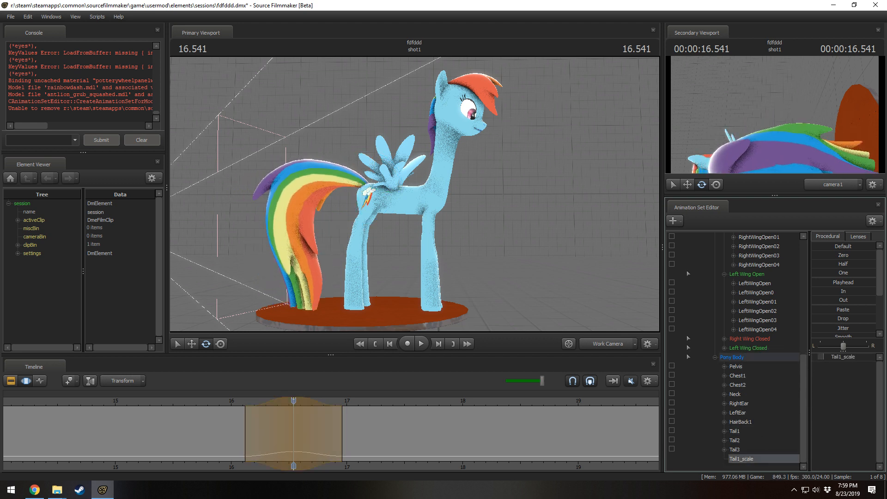
- Add a scale control to the pony's Head bone
left_click(447, 127)
scroll(741, 315, "up", 6)
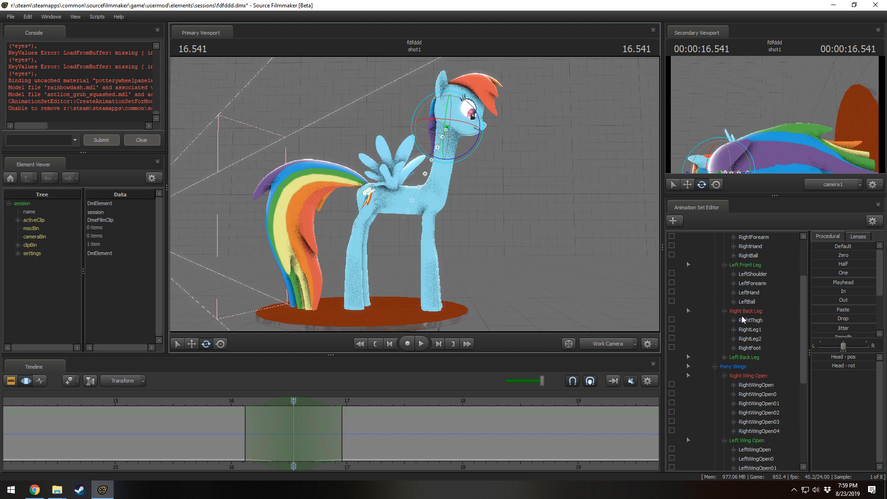
scroll(748, 312, "up", 3)
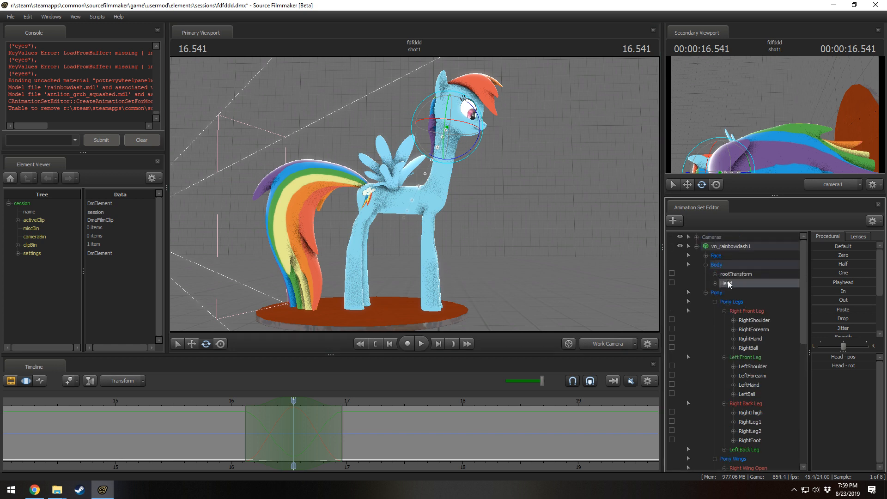
right_click(727, 281)
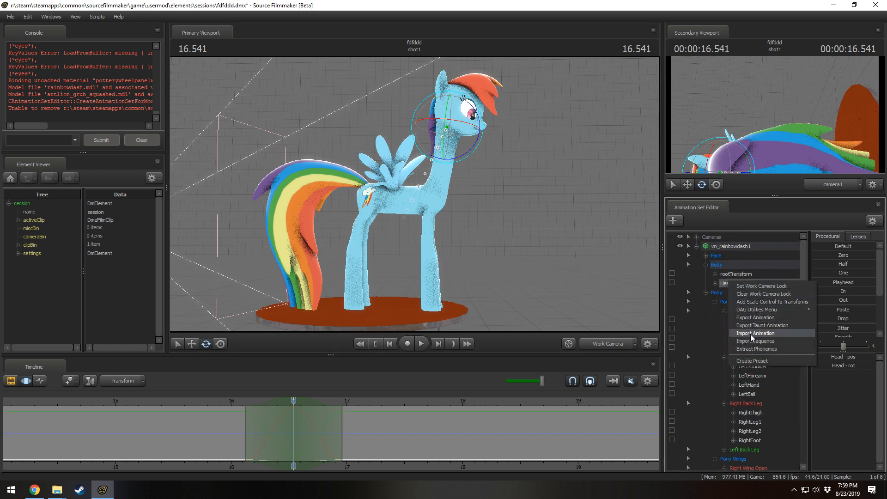
left_click(761, 302)
scroll(738, 354, "down", 1)
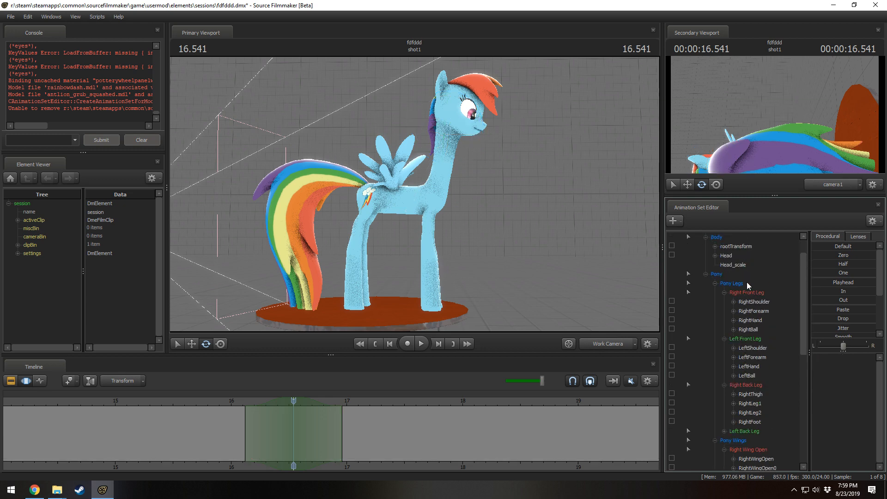
- Bake the procedural bones of the vn_rainbowdash1 animation set
scroll(744, 234, "up", 1)
right_click(742, 246)
mouse_move(761, 334)
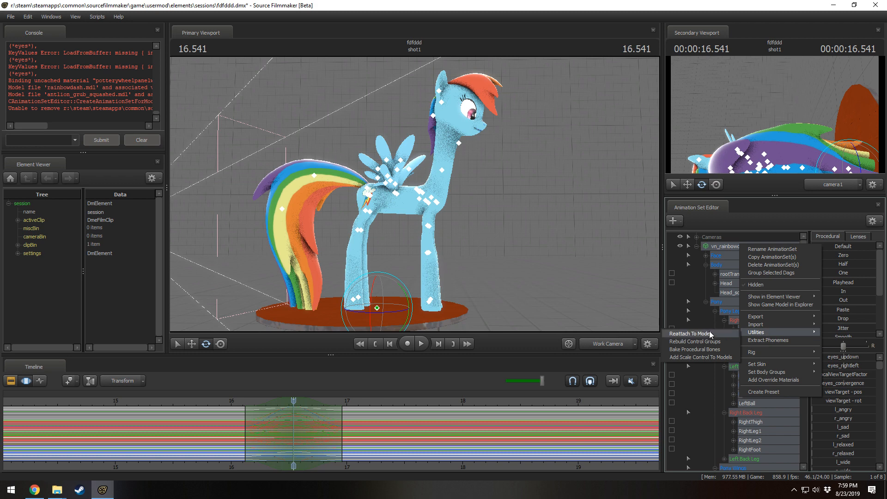
left_click(712, 348)
- Enlarge the pony's head with the Head_scale control
left_click(732, 291)
left_click_drag(732, 293, 734, 275)
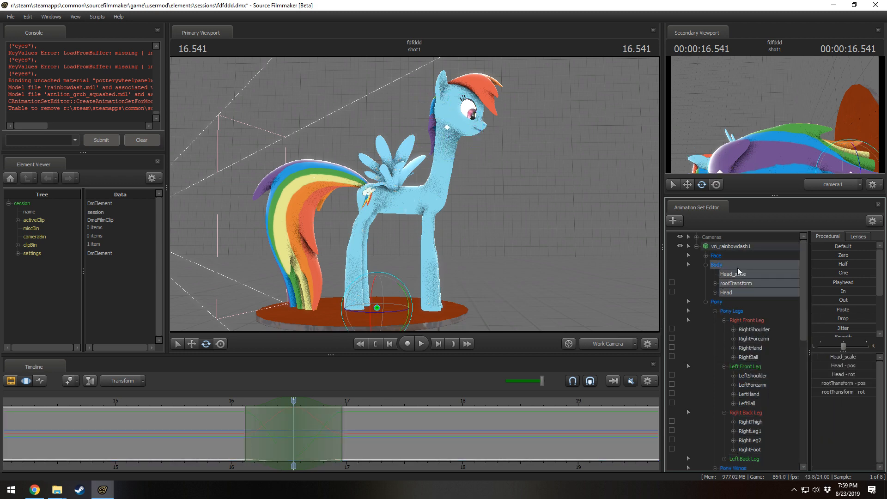
left_click(739, 274)
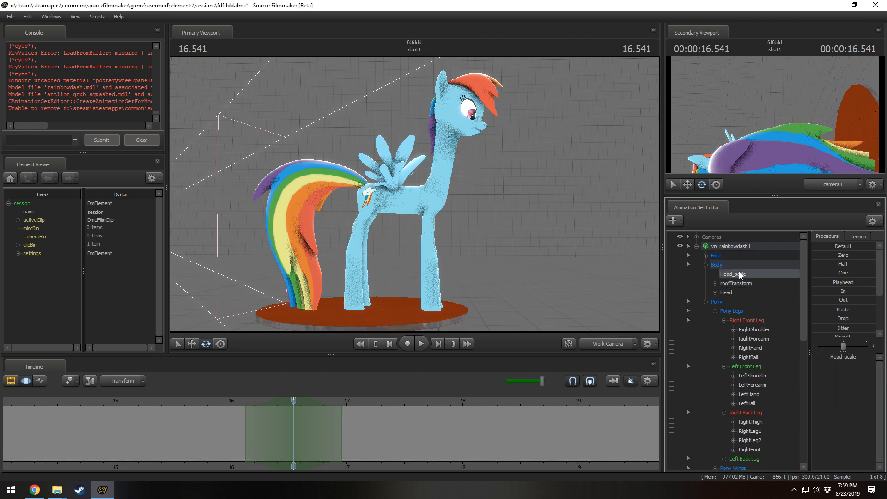
mouse_move(840, 359)
left_mouse_down()
mouse_move(868, 359)
mouse_move(823, 357)
left_mouse_up()
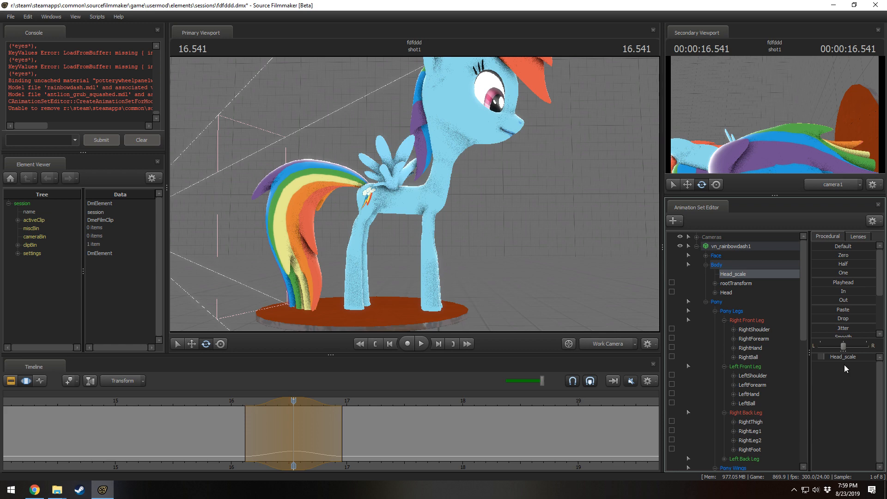
- Move the Head bone down and back toward the chest to shorten the neck
left_click_drag(472, 194, 471, 165)
key("F2")
key("w")
key("F3")
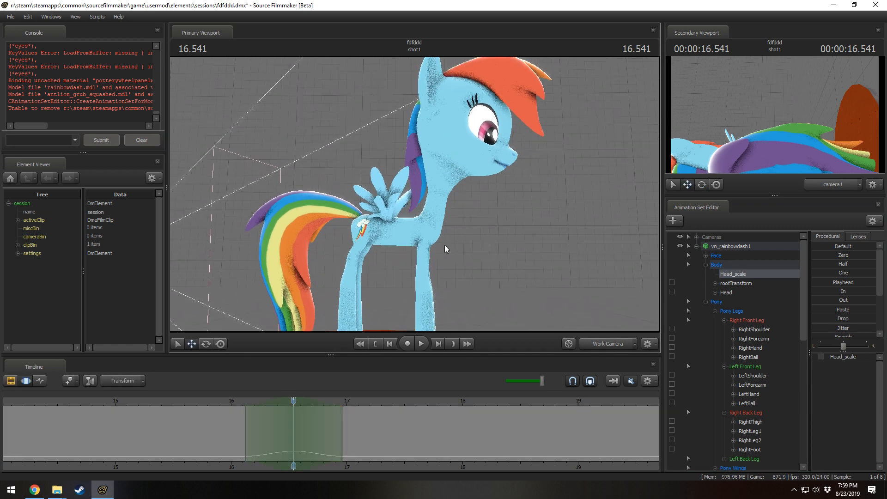
left_click(734, 289)
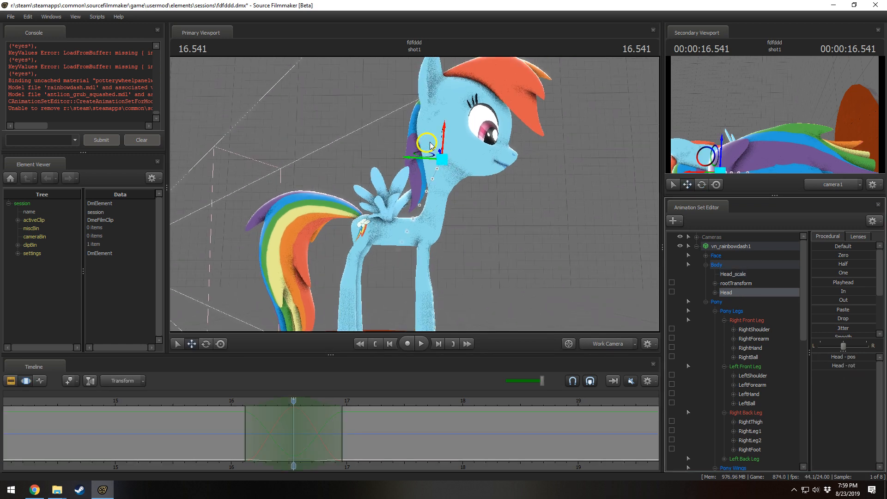
left_click_drag(421, 148, 400, 214)
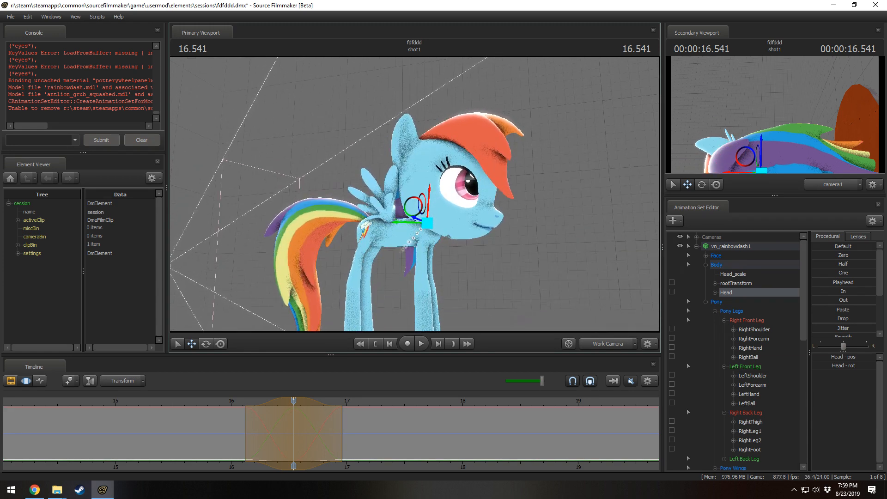
- Expand the Face controls and move the Eyes view target to redirect the pony's gaze
left_click(706, 255)
left_click(740, 267)
key("w")
left_click_drag(424, 166, 462, 159)
left_click_drag(392, 166, 541, 203)
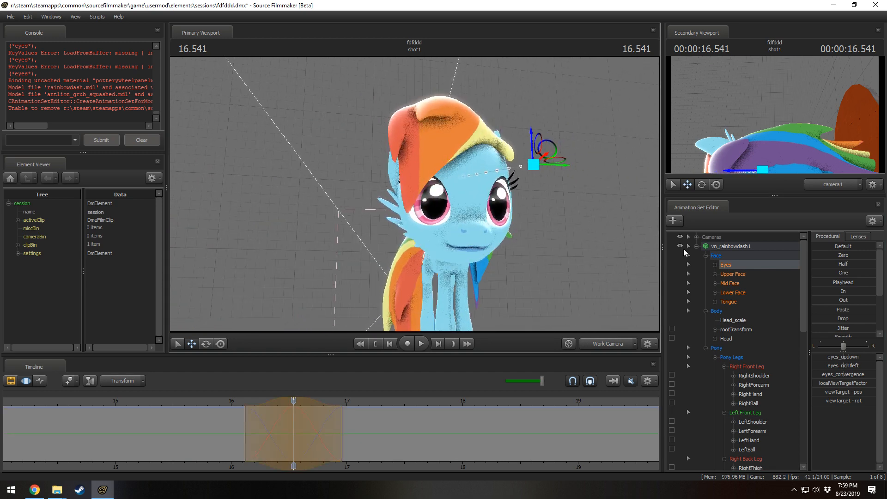
- Raise the mouth_O and puckerer controls of the Lower Face group to open and pucker the mouth
left_click(729, 293)
left_click_drag(847, 395, 875, 395)
scroll(842, 392, "up", 4)
scroll(845, 391, "down", 3)
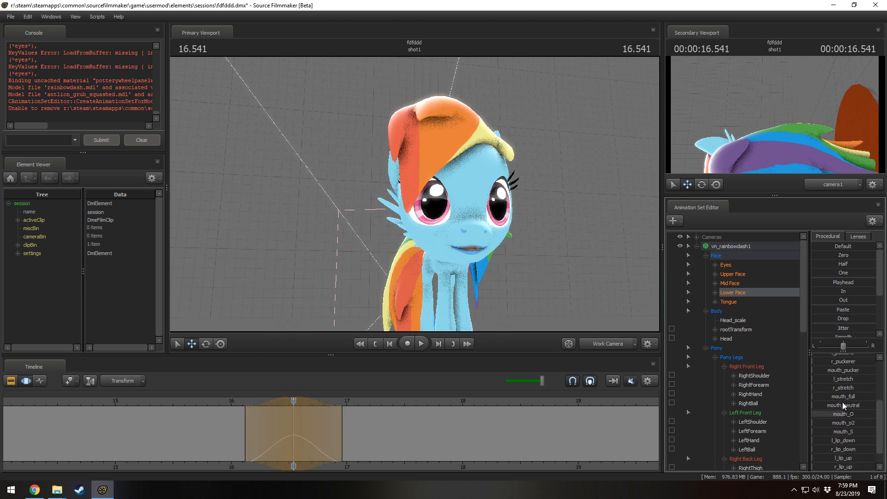
left_click_drag(842, 363, 863, 354)
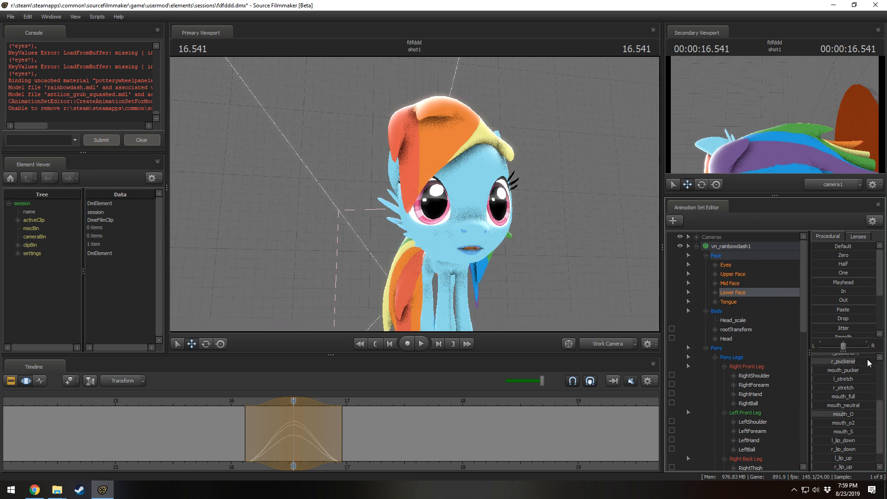
- Set the skin of the vn_rainbowdash1 model to 2
right_click(739, 246)
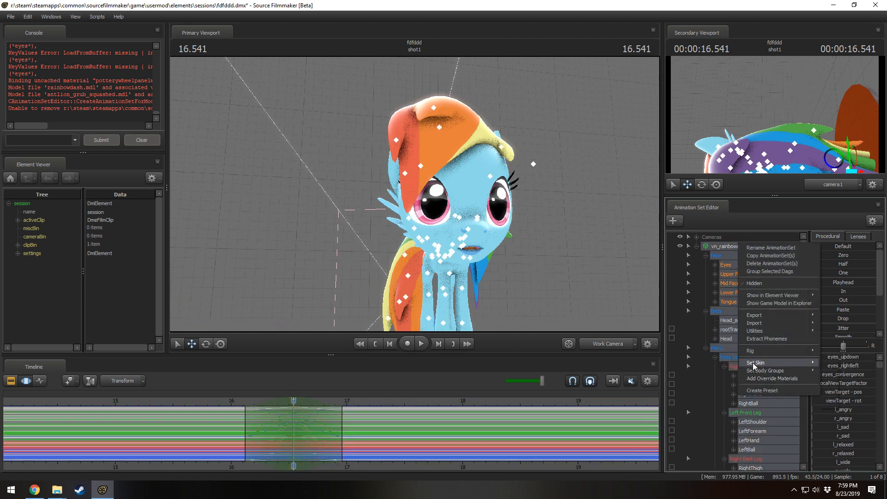
mouse_move(772, 362)
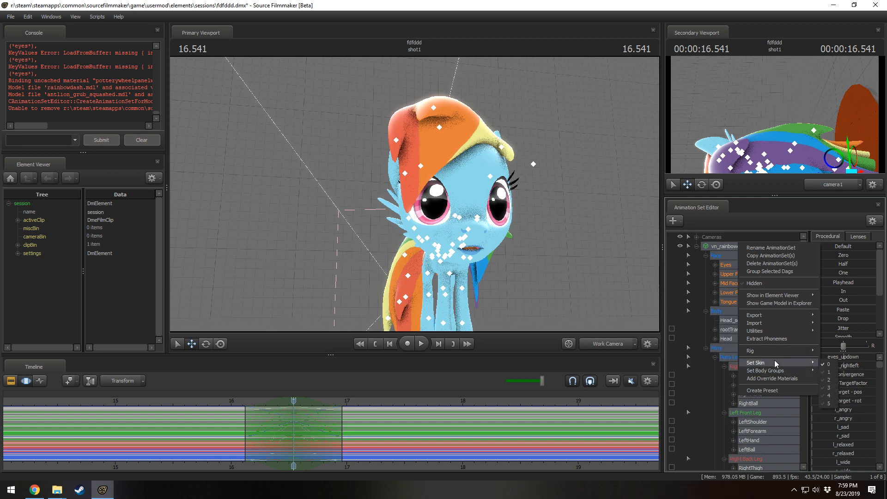
left_click(829, 380)
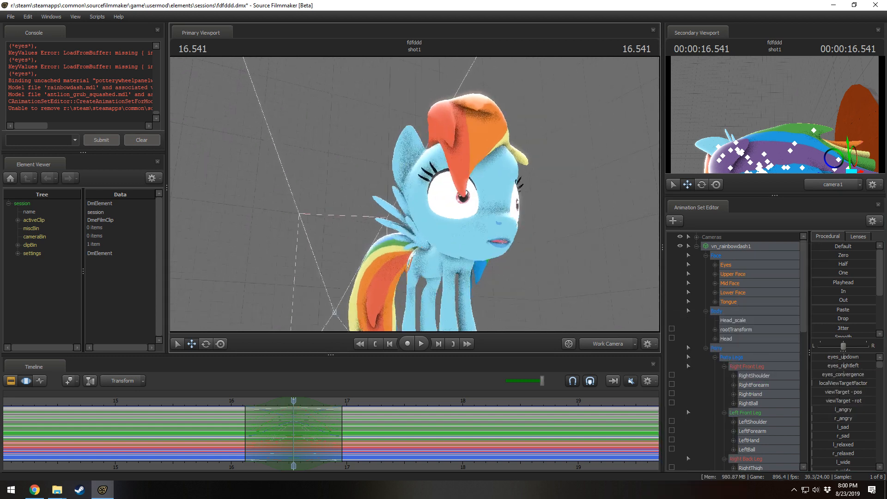
- Set the skin of the vn_rainbowdash1 model to 1
right_click(763, 252)
mouse_move(785, 365)
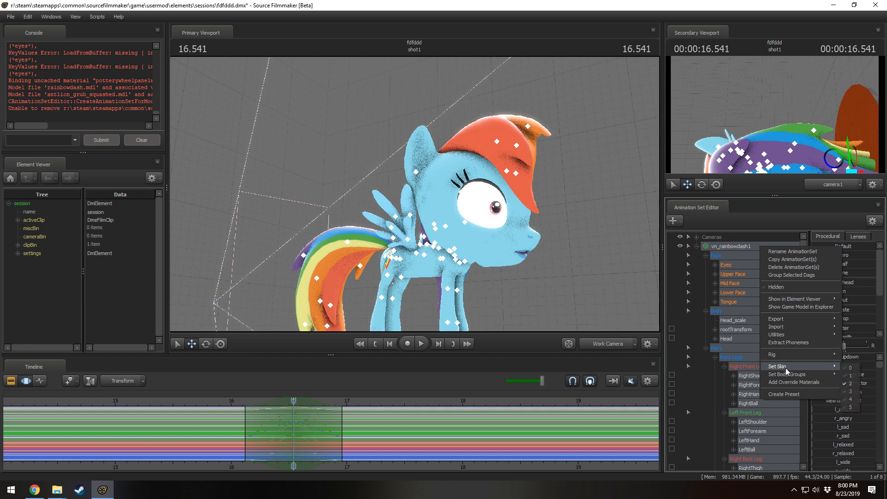
left_click(849, 378)
left_click_drag(552, 273, 495, 271, "alt")
- Raise the l_wide and r_wide controls of the Upper Face group to widen the pony's eyes
left_click(741, 281)
double_click(741, 268)
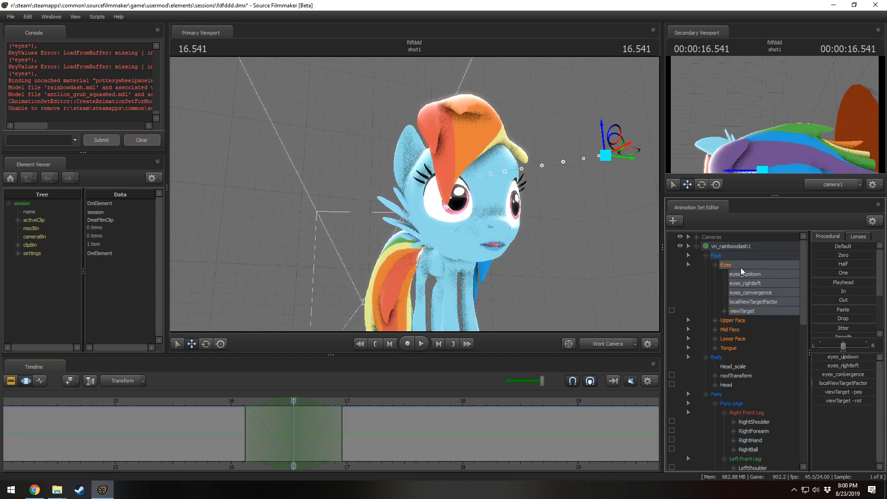
double_click(741, 268)
left_click(732, 275)
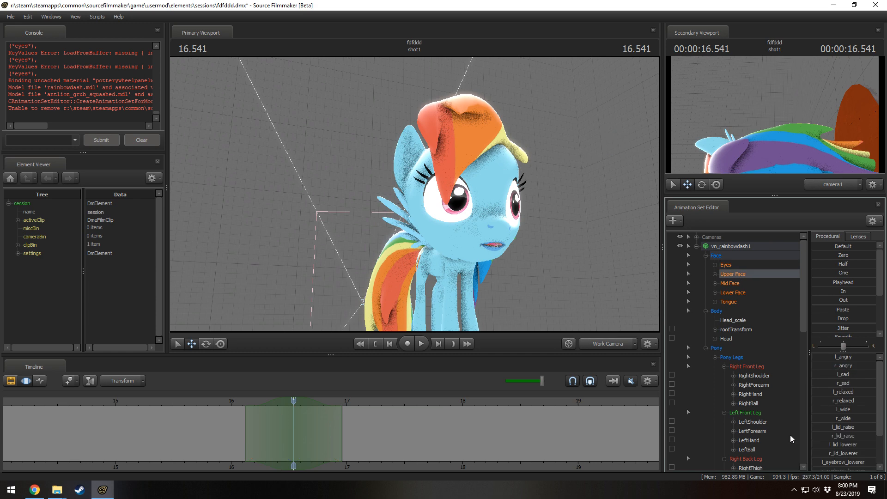
left_click_drag(841, 409, 873, 411)
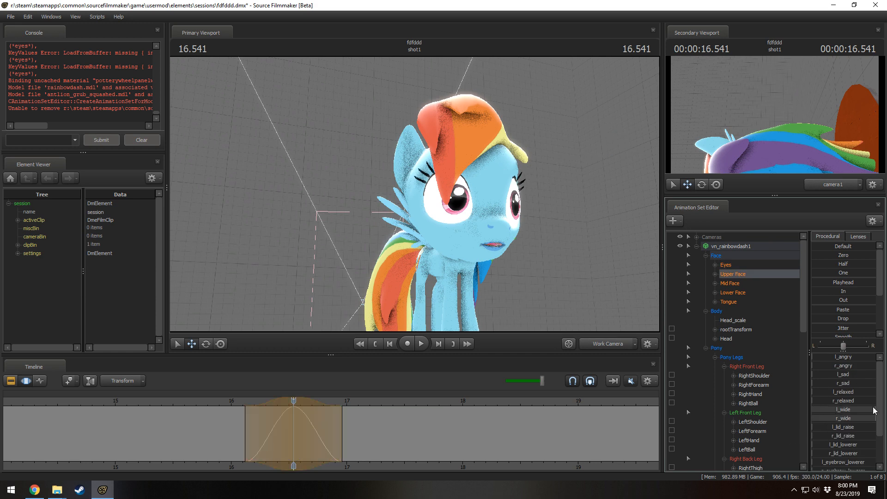
- Set the skin of the vn_rainbowdash1 model to 4
left_click_drag(536, 262, 623, 264, "alt")
key("s")
mouse_move(414, 194)
left_mouse_down()
mouse_move(401, 194)
mouse_move(414, 194)
left_mouse_up()
key("w")
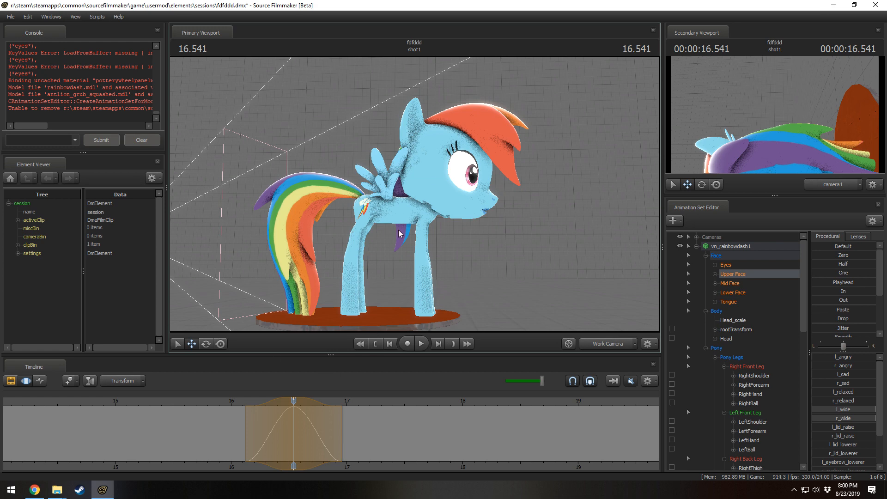
key("ctrl")
key("d")
left_click_drag(391, 204, 436, 198)
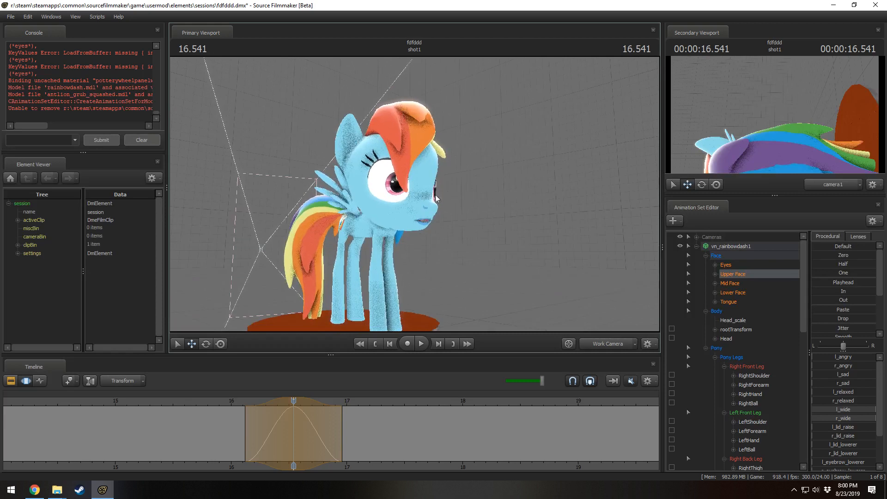
right_click(752, 246)
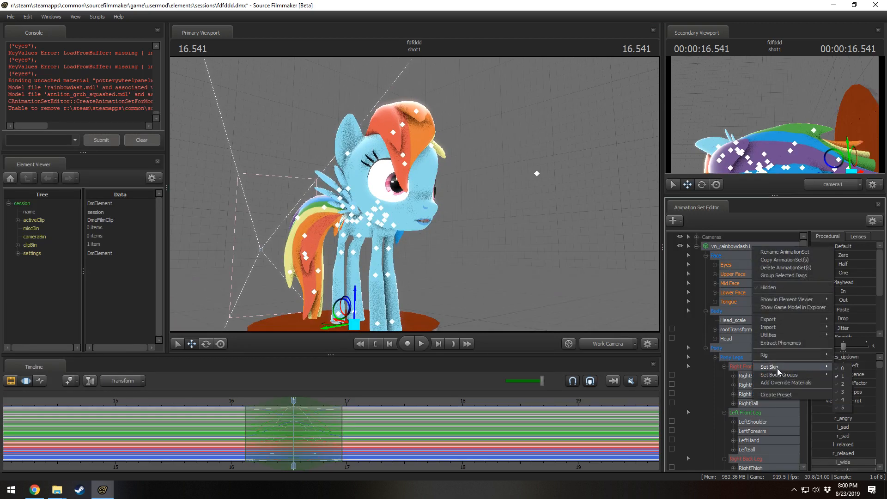
mouse_move(780, 375)
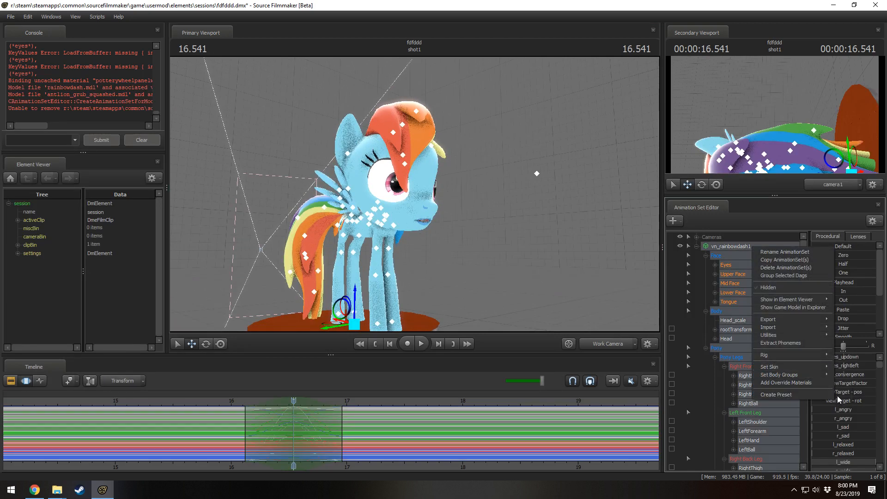
left_click(843, 400)
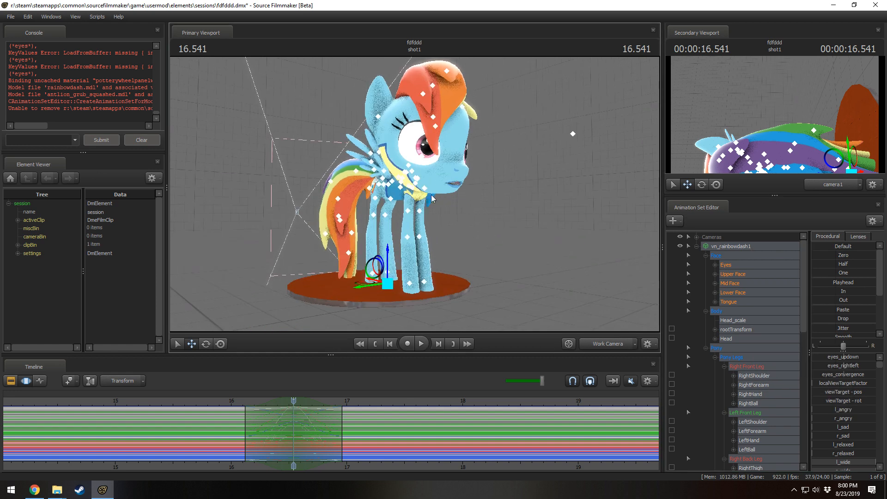
mouse_move(476, 199)
left_mouse_down("alt")
mouse_move(462, 202)
mouse_move(487, 207)
left_mouse_up("alt")
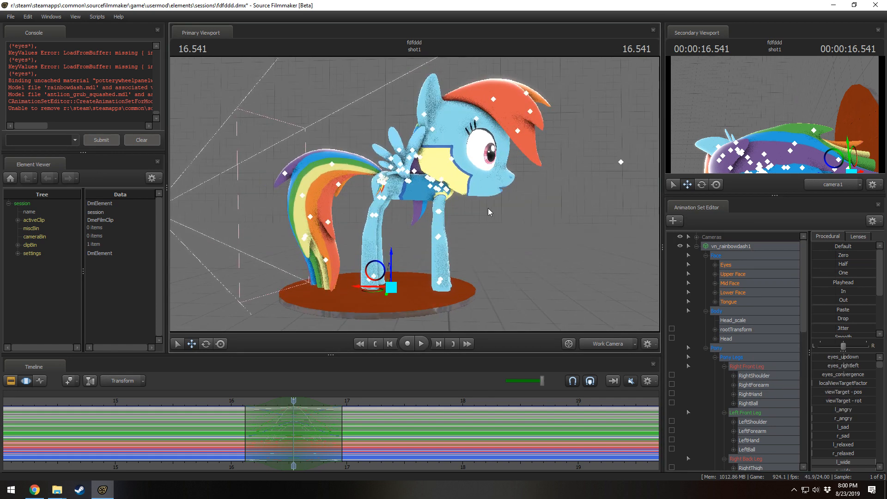
left_click(537, 241)
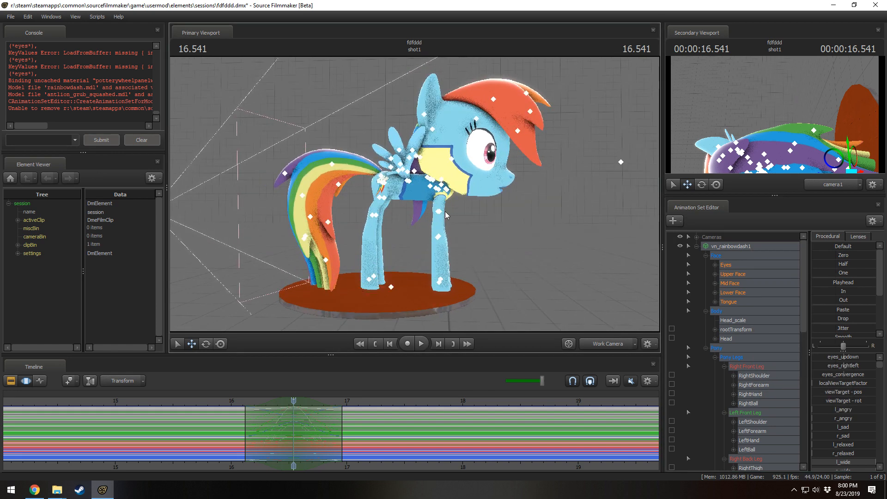
- Select the pony's pelvis control and extend the time selection over the whole timeline
left_click(383, 183)
left_click(362, 390)
key("ctrl+a")
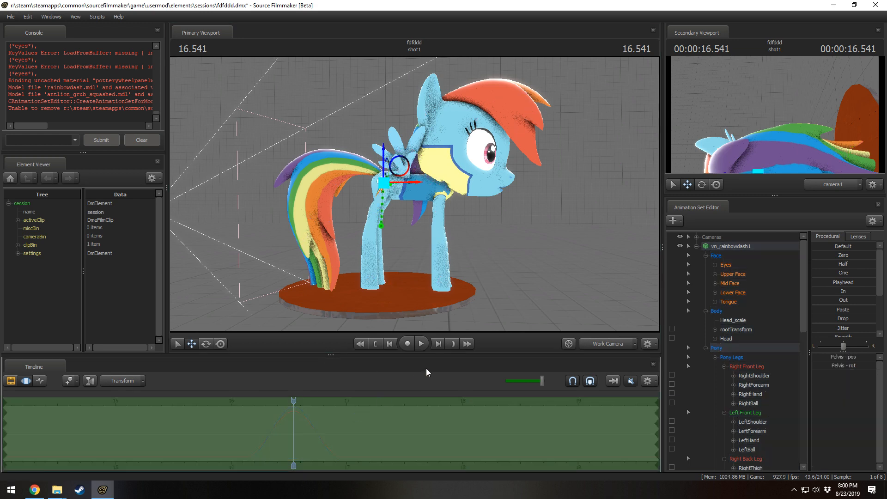
- Try to move the pony's pelvis over the whole timeline and undo the move
left_click_drag(399, 166, 813, 4)
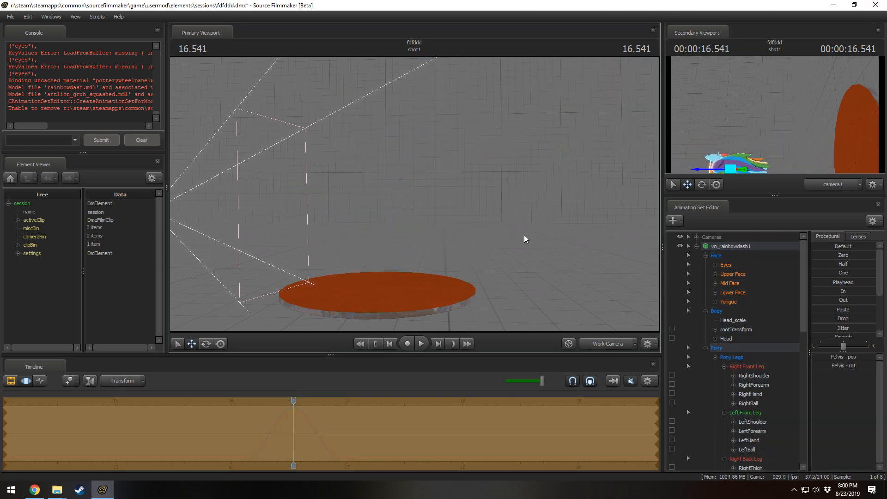
left_click_drag(525, 237, 420, 191)
key("ctrl+z")
left_click_drag(522, 248, 457, 202)
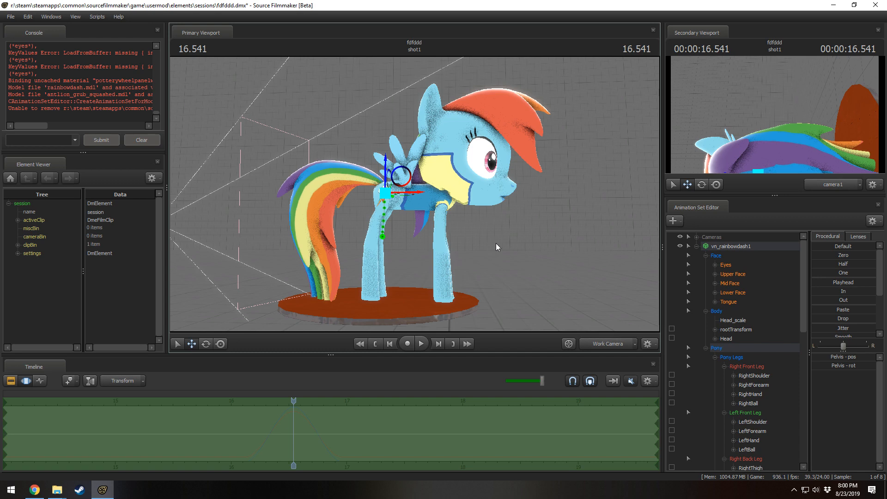
- Select all vn_rainbowdash1 controls except rootTransform and start an animation import for them
left_click(733, 246)
right_click(733, 246)
mouse_move(753, 325)
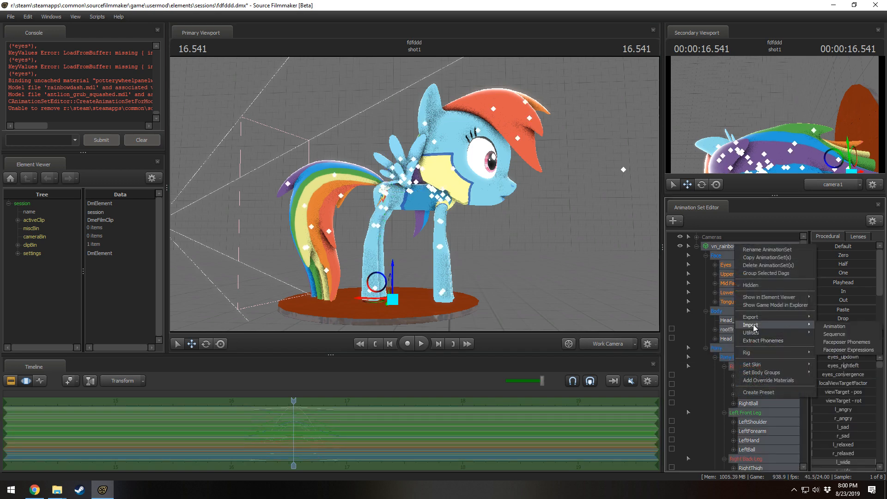
left_click(726, 338)
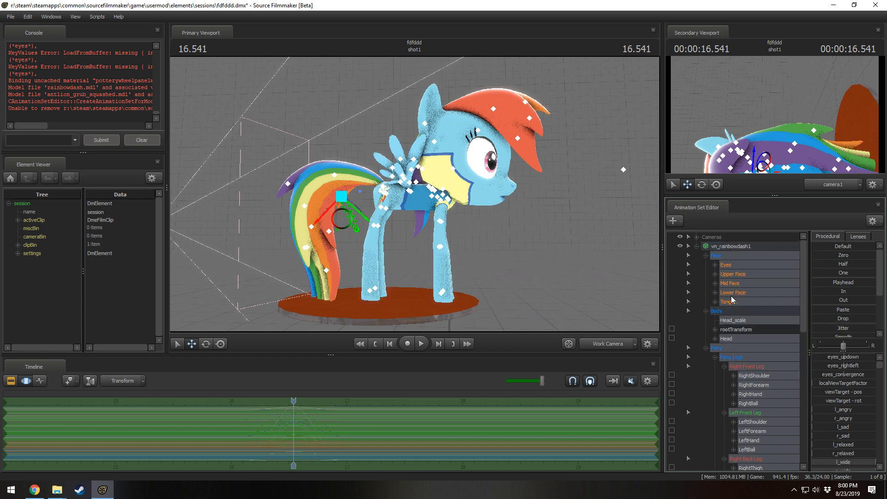
right_click(736, 256)
left_click(763, 288)
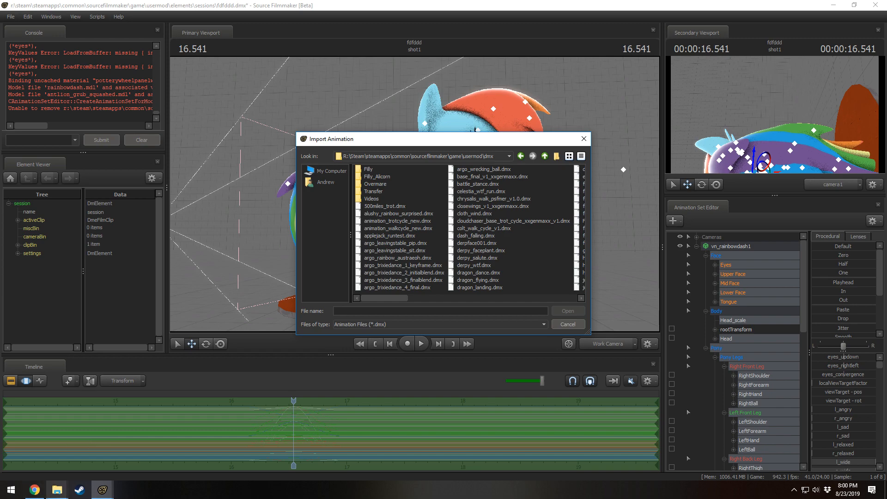
- Switch to Chrome, browse the artist's DeviantArt gallery and open the Argo DMX Resource Pack v3 page
left_click(34, 489)
left_click(10, 24)
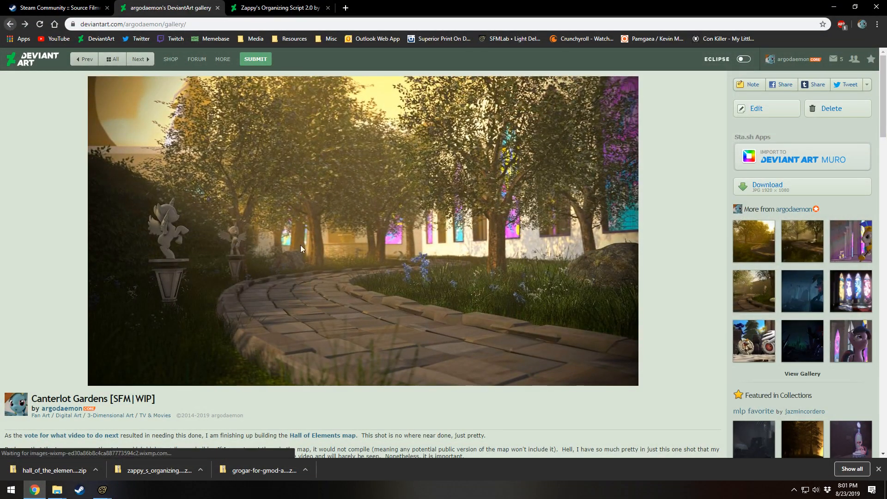
scroll(543, 283, "up", 15)
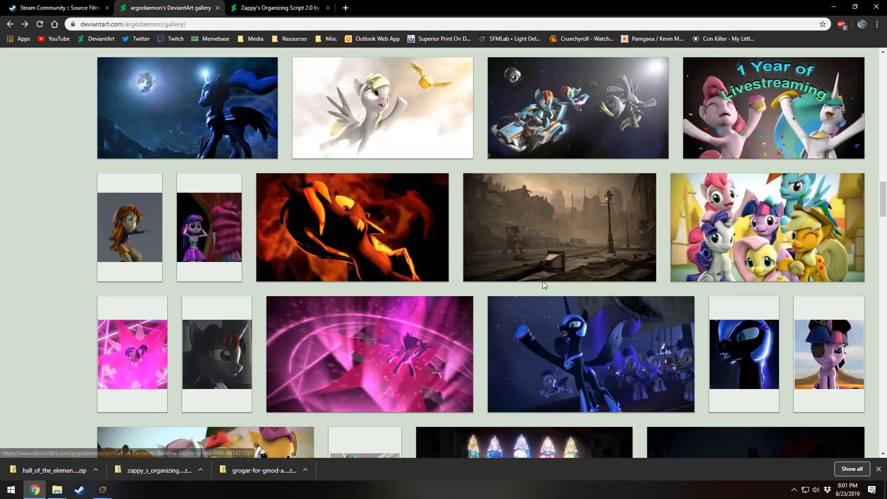
scroll(571, 298, "up", 20)
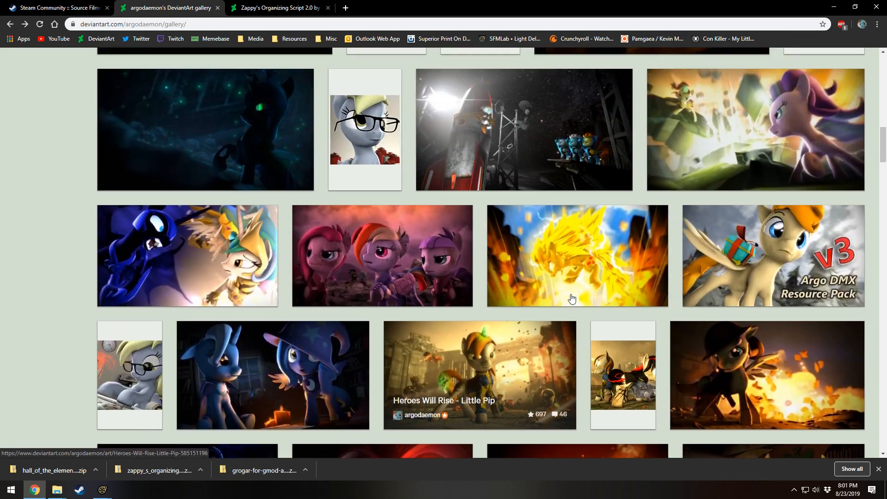
scroll(571, 297, "up", 7)
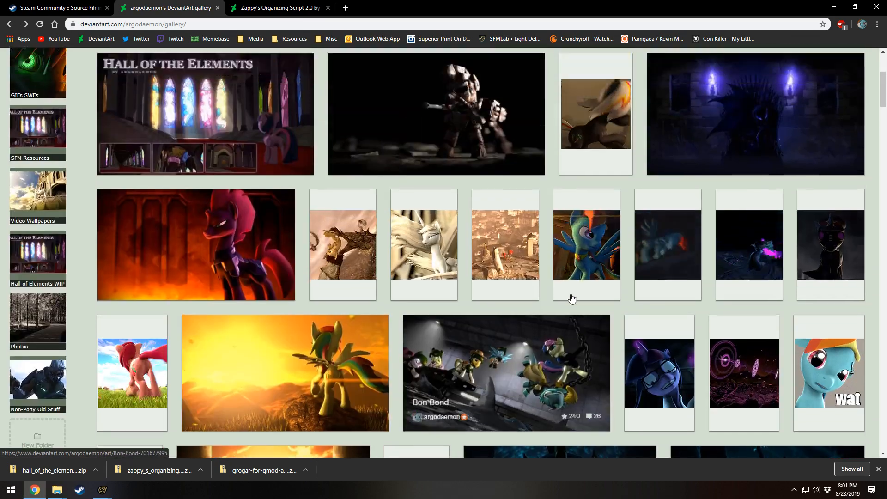
scroll(571, 300, "down", 11)
scroll(573, 302, "up", 10)
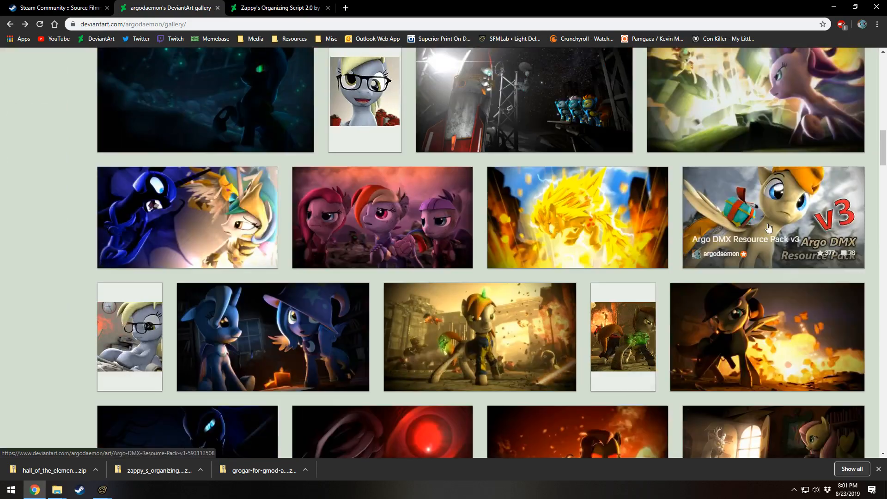
left_click(765, 273)
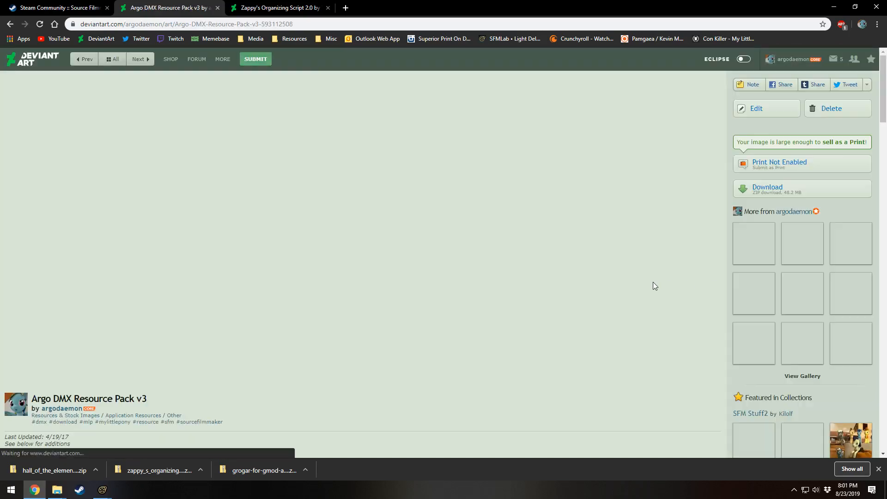
- Examine the Argo DMX Resource Pack v3 description, including its usage notes and the list of included videos
scroll(308, 437, "down", 4)
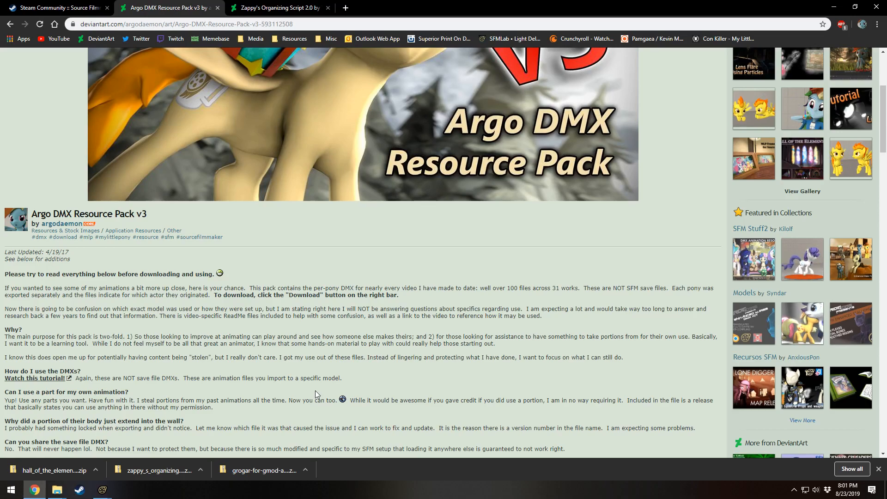
scroll(315, 390, "up", 4)
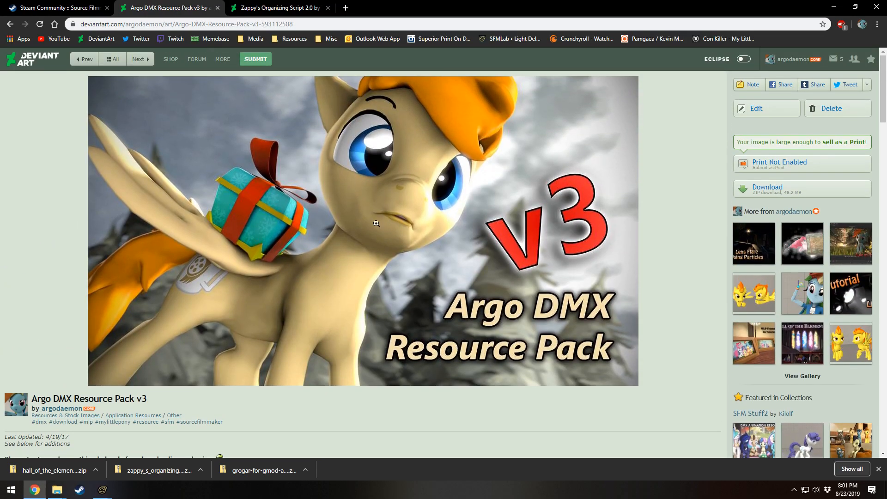
scroll(206, 300, "down", 15)
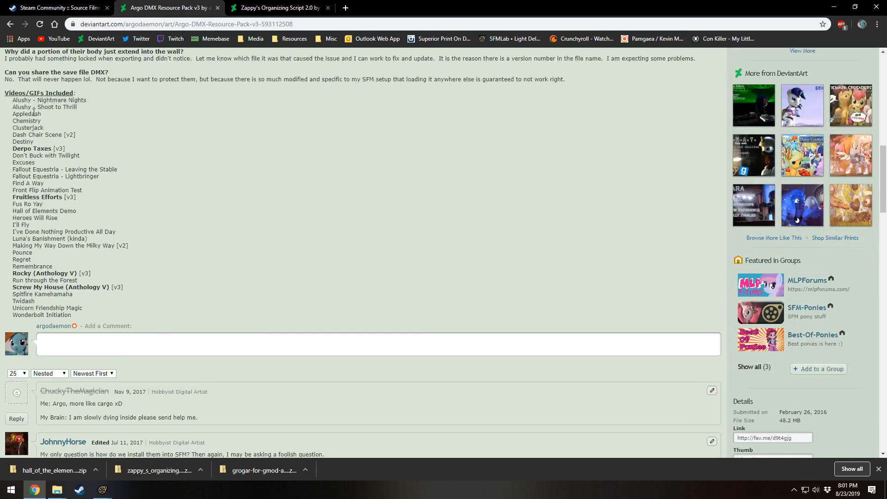
left_click_drag(32, 101, 35, 190)
left_click(44, 121)
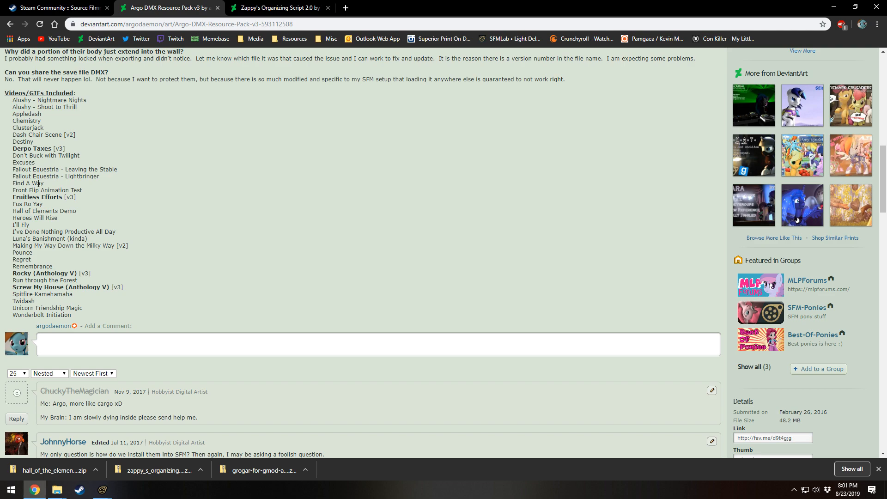
scroll(61, 220, "up", 15)
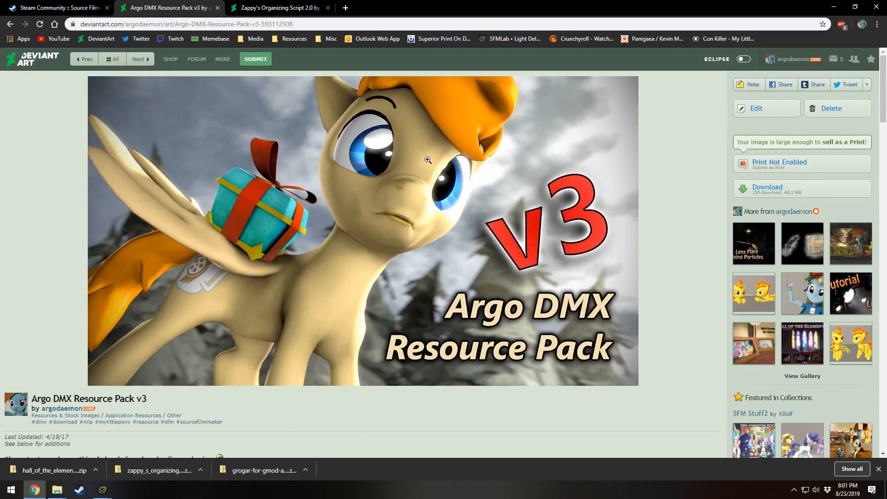
scroll(342, 324, "down", 9)
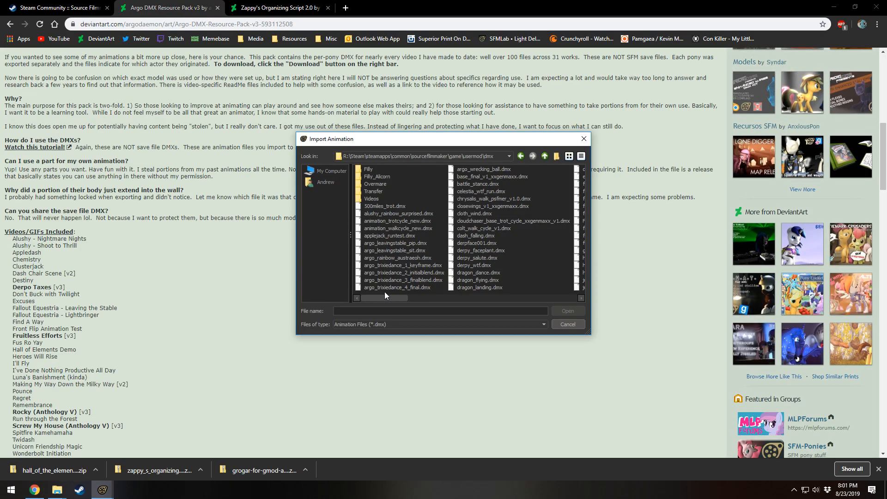
- Import argo_austreaoh_rainbow_eastward_v1.dmx from the Austreaoh folder inside Videos onto the pony and return to Source Filmmaker
double_click(371, 199)
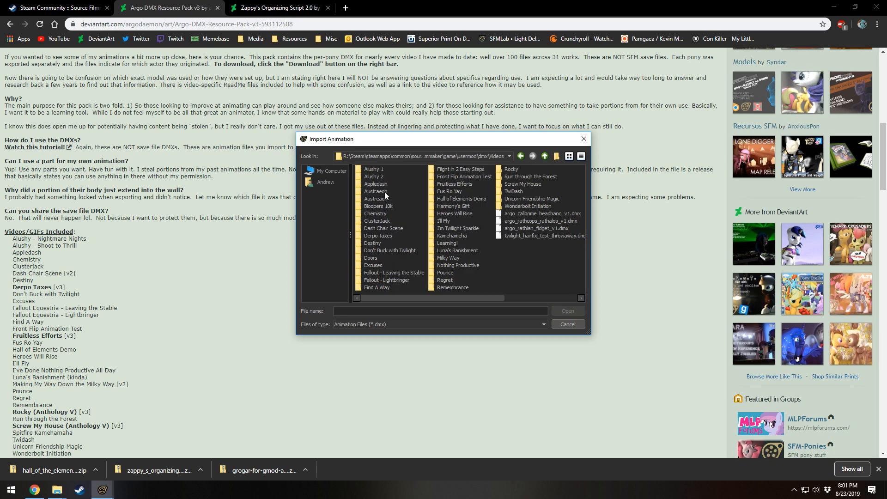
double_click(380, 198)
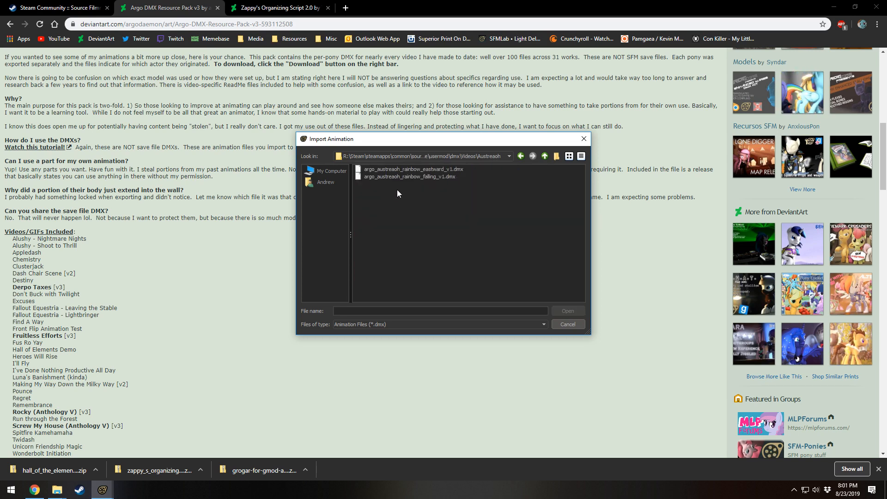
left_click(428, 175)
double_click(428, 169)
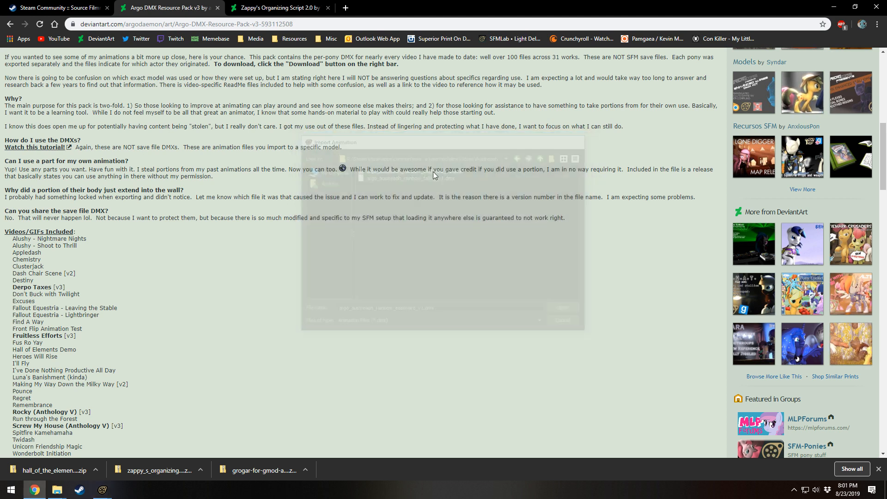
left_click(447, 286)
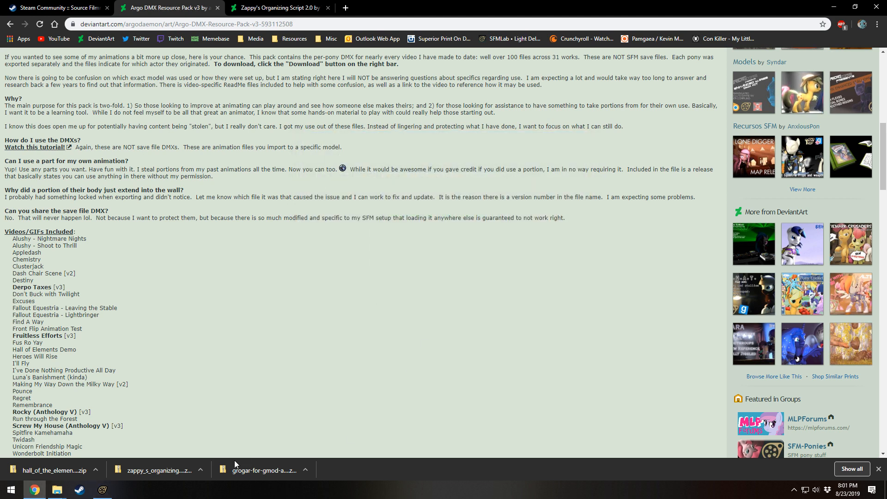
key("alt+Tab")
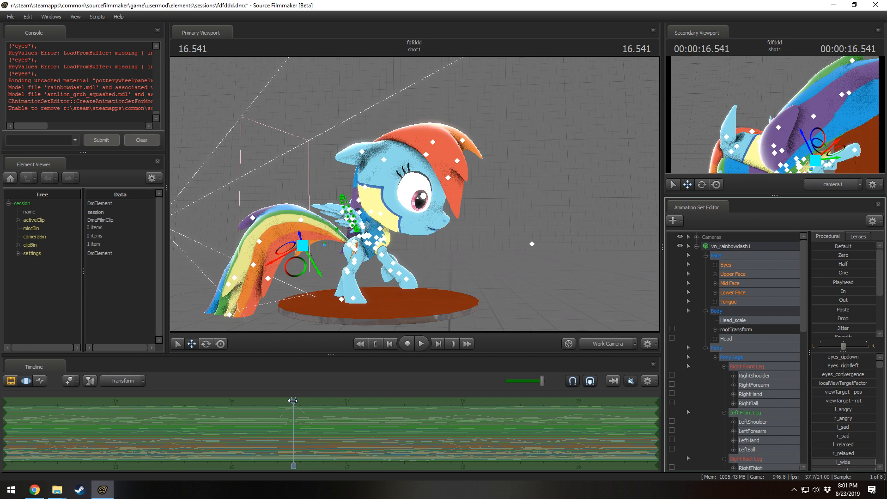
- Move the playhead back to 14.833 and play the imported animation in the primary viewport
left_click_drag(293, 400, 96, 401)
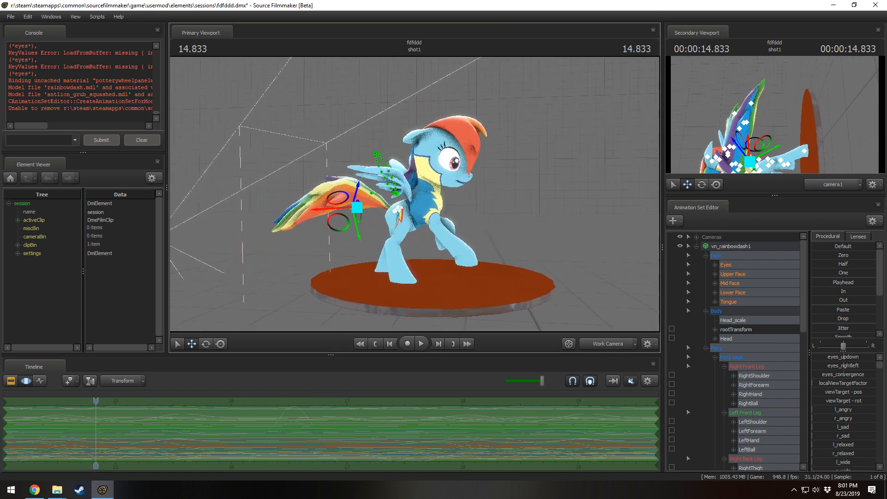
key("w")
left_click_drag(514, 316, 513, 317)
key("space")
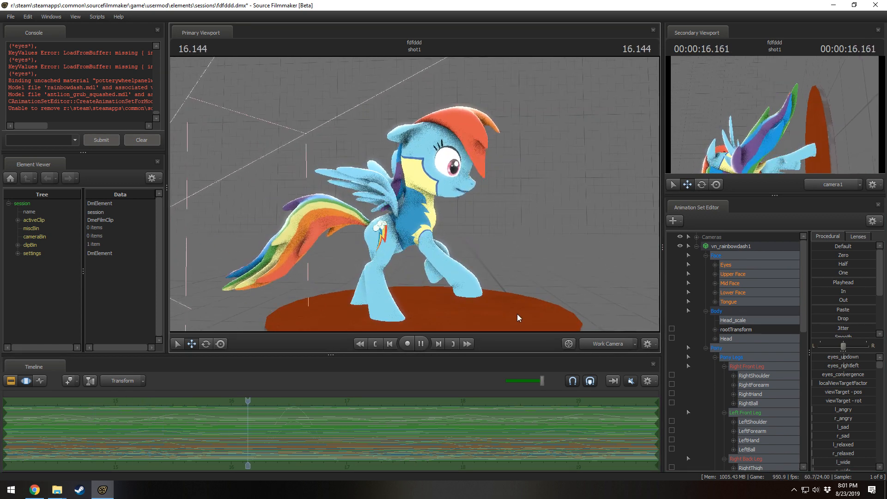
- Stop playback, set the playhead to 17.000 and select all vn_rainbowdash1 controls except rootTransform
key("space")
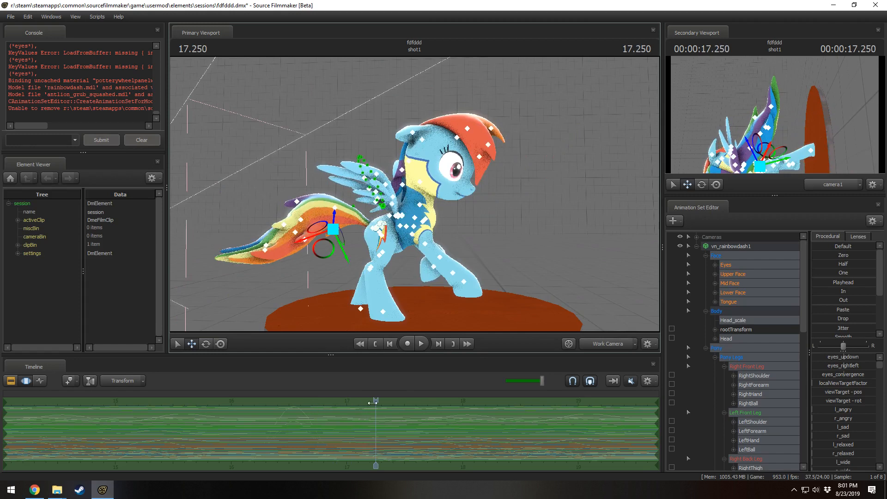
left_click_drag(372, 402, 346, 401)
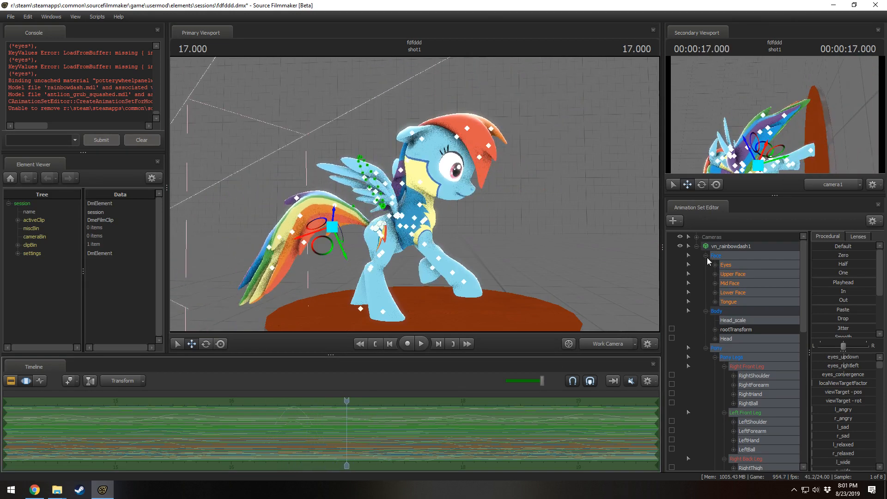
right_click(727, 249)
left_click(722, 325)
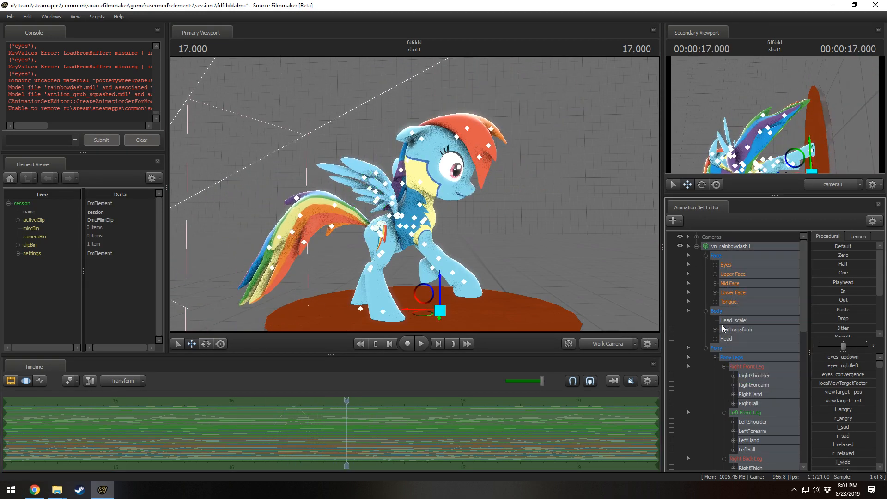
left_click(728, 332, "ctrl")
- Start an animation import for the selected controls and go up to the Videos folder
right_click(728, 334)
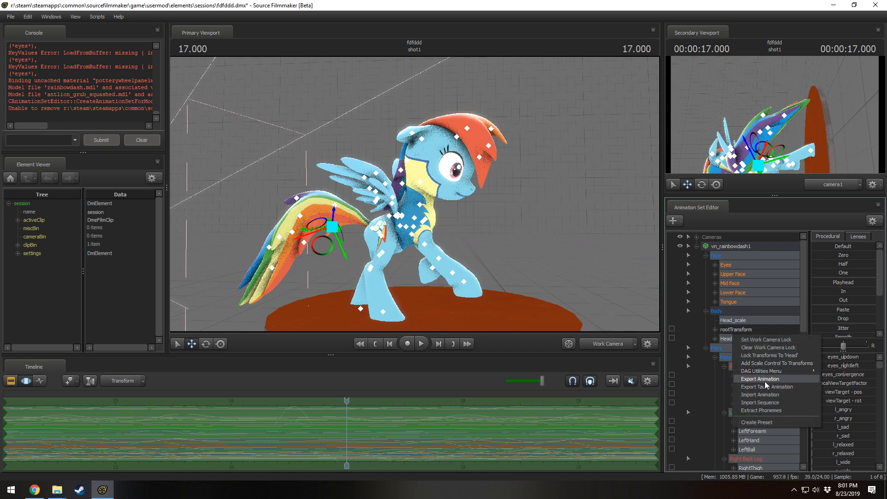
left_click(765, 396)
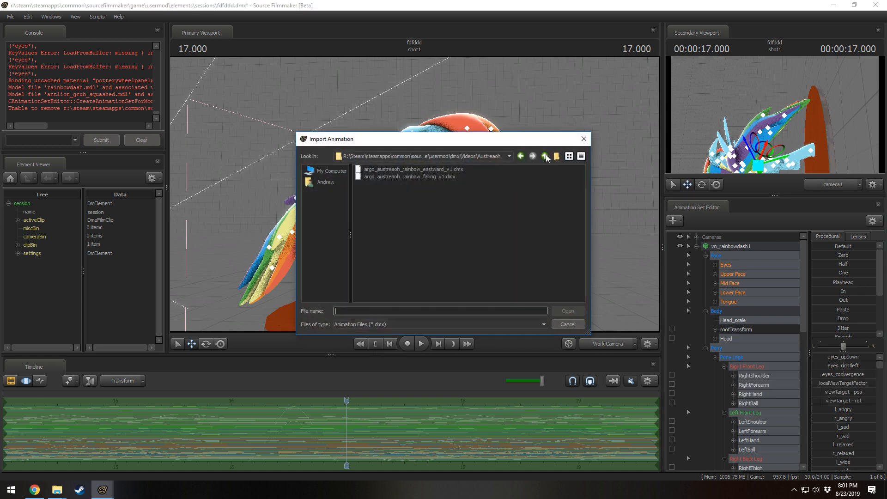
left_click(545, 155)
left_click_drag(417, 296, 418, 296)
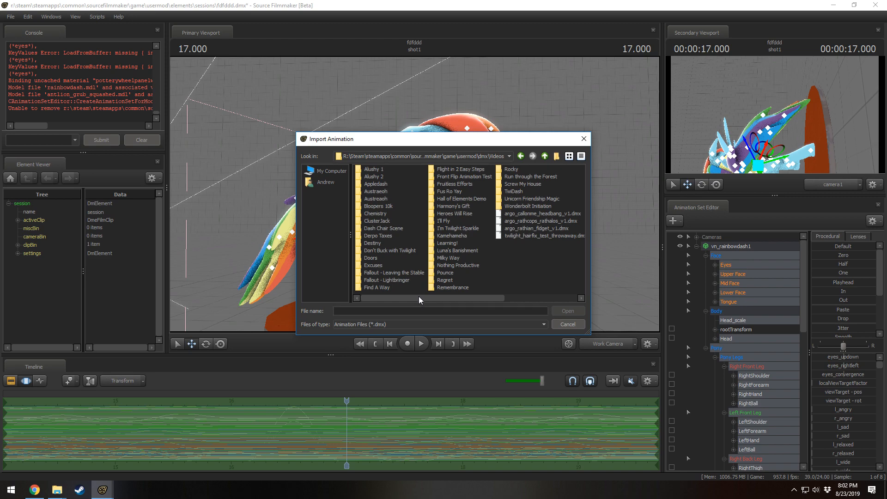
- Switch to Chrome and read the Argo DMX Resource Pack v3 notes on using parts in one's own animation
key("alt+Tab")
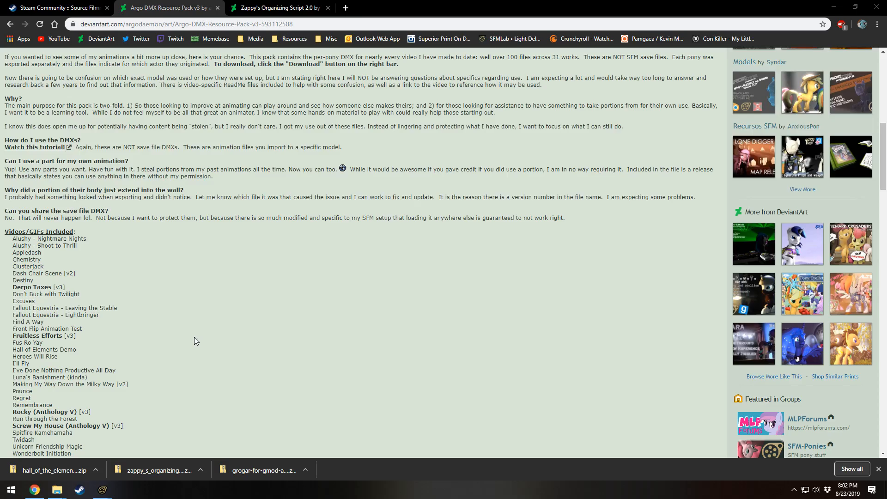
scroll(134, 358, "down", 5)
scroll(134, 358, "up", 6)
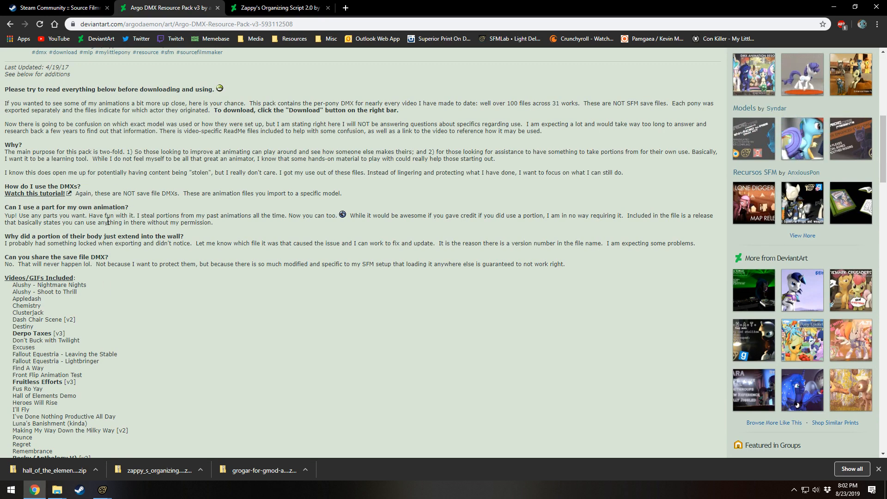
left_click_drag(51, 225, 54, 218)
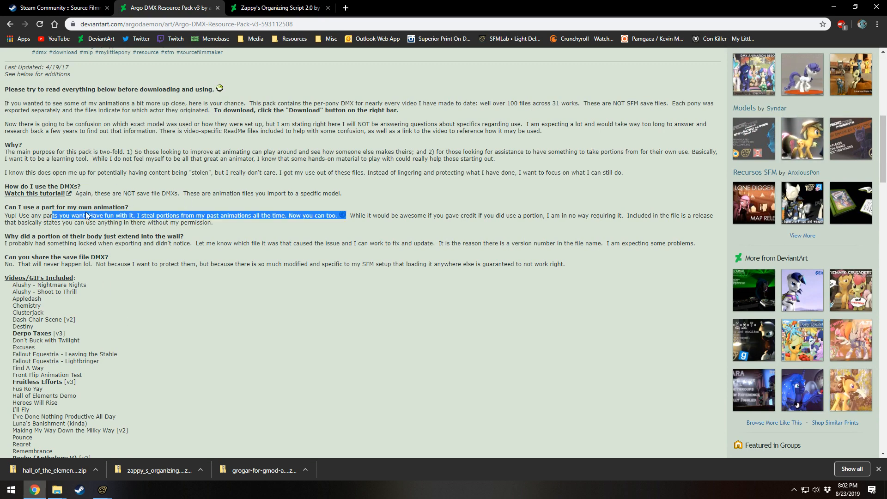
left_click_drag(204, 222, 403, 224)
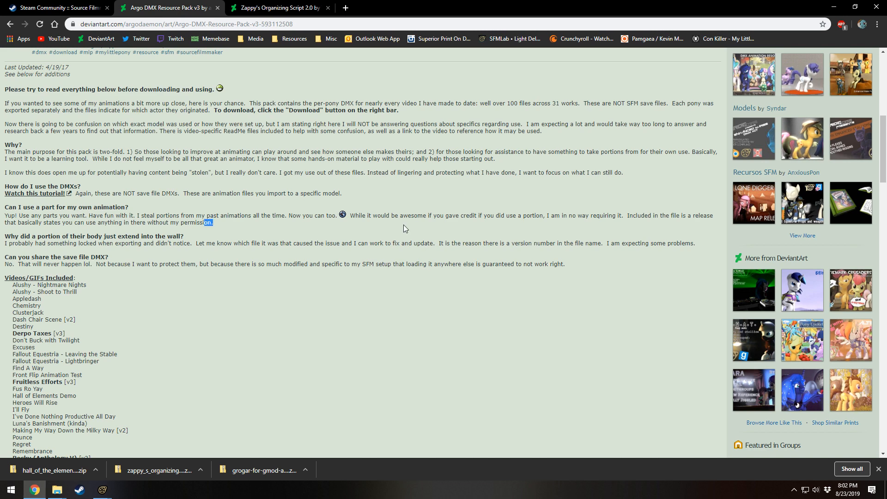
left_click(647, 217)
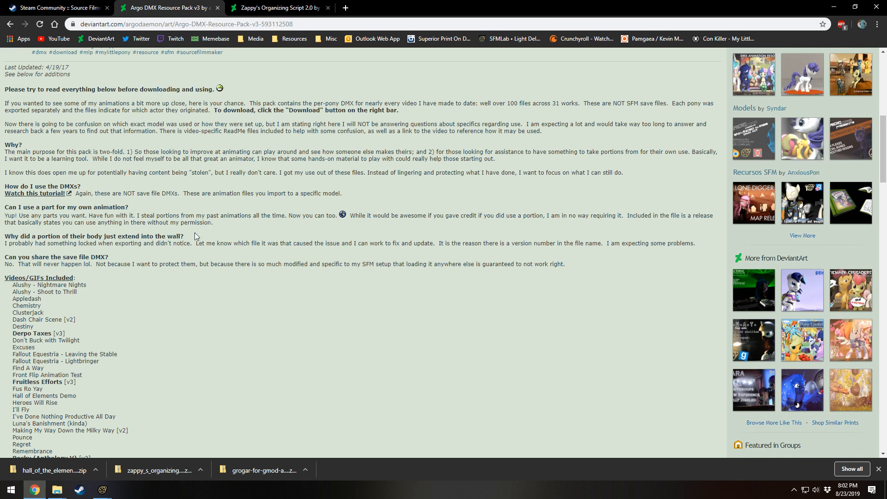
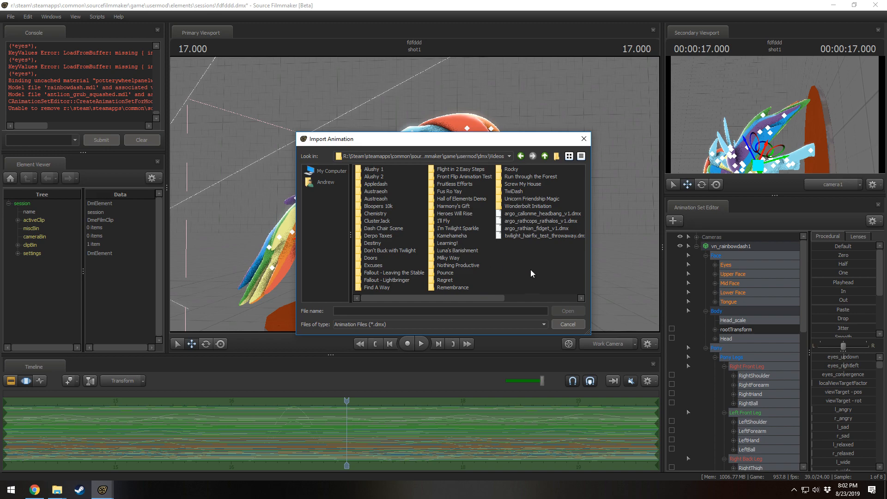
- View the header of the Argo DMX Resource Pack v3 page, reload it and return to Source Filmmaker
key("alt+Tab")
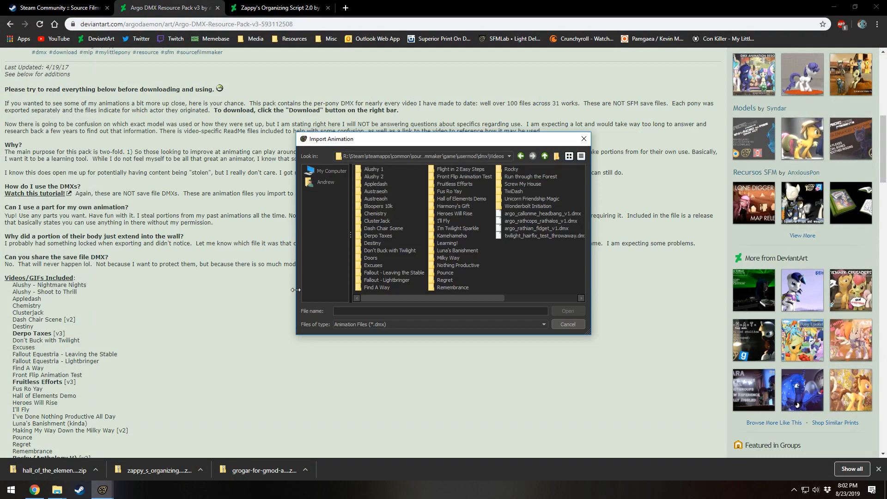
left_click(159, 334)
scroll(59, 418, "up", 8)
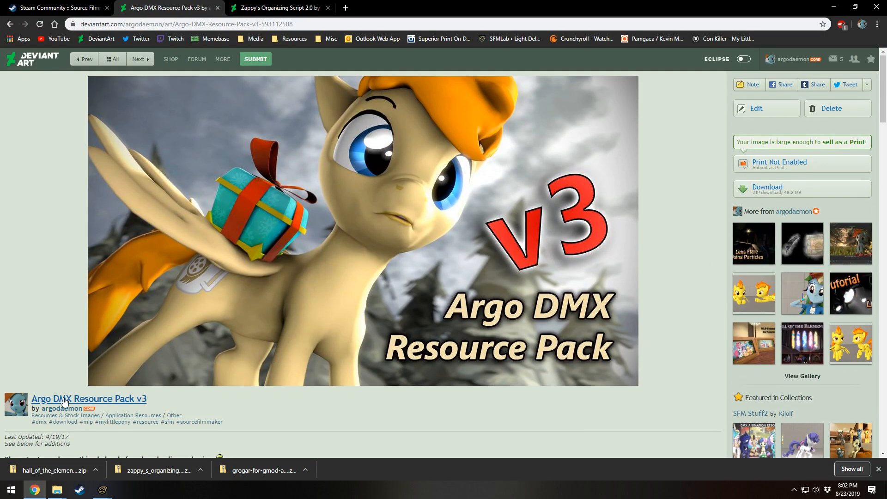
left_click(140, 399)
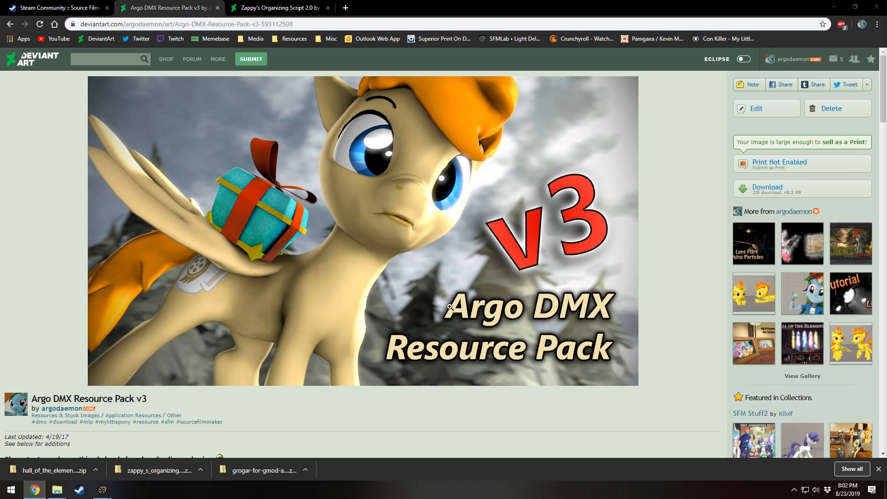
left_click(803, 22)
left_click(833, 8)
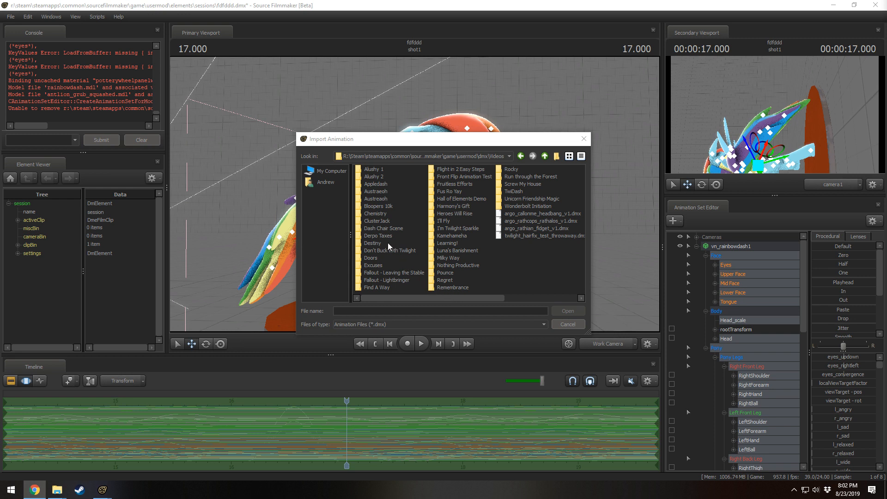
- Import argo_austraeoh_rainbow_land&turnaround.dmx from the Austraeoh folder onto the pony
double_click(384, 191)
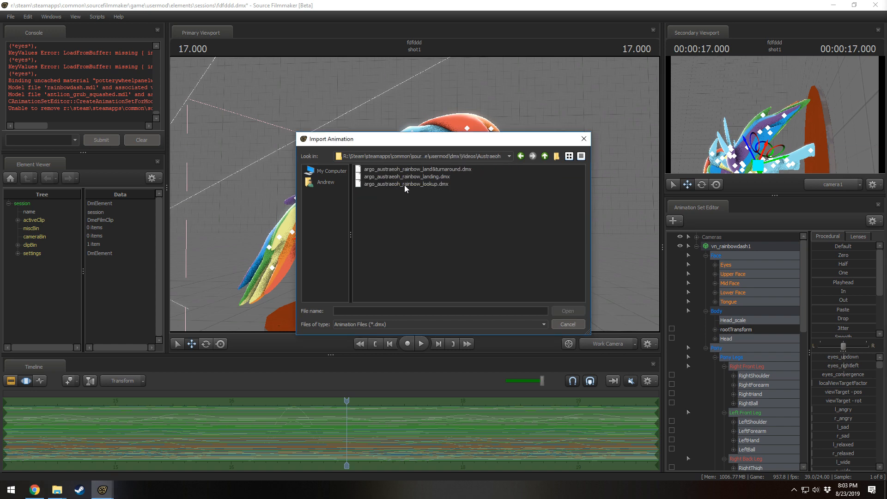
double_click(439, 169)
left_click(449, 289)
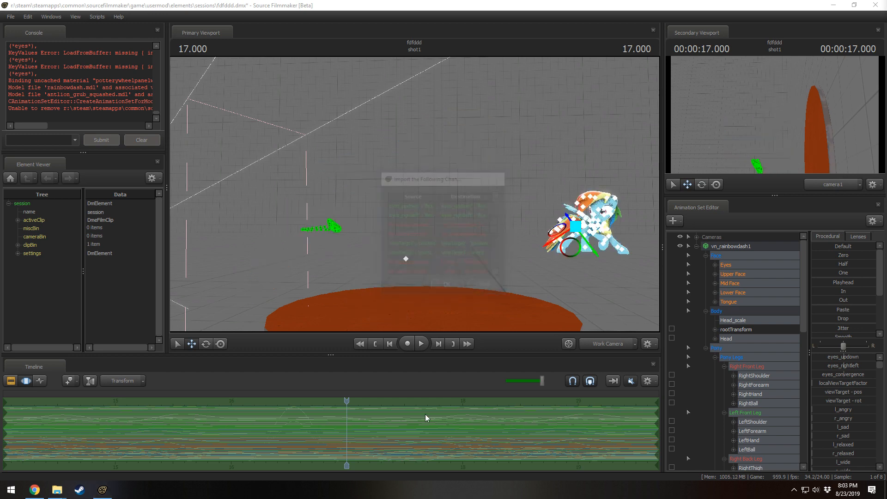
- Bring the pony into view and play the imported animation from the start of the shot to 3.666
left_click_drag(414, 194, 417, 203)
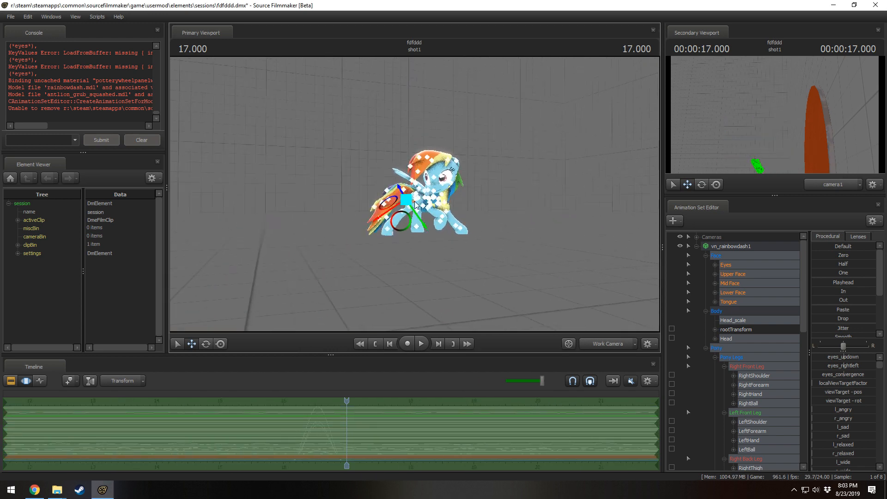
scroll(343, 401, "down", 6)
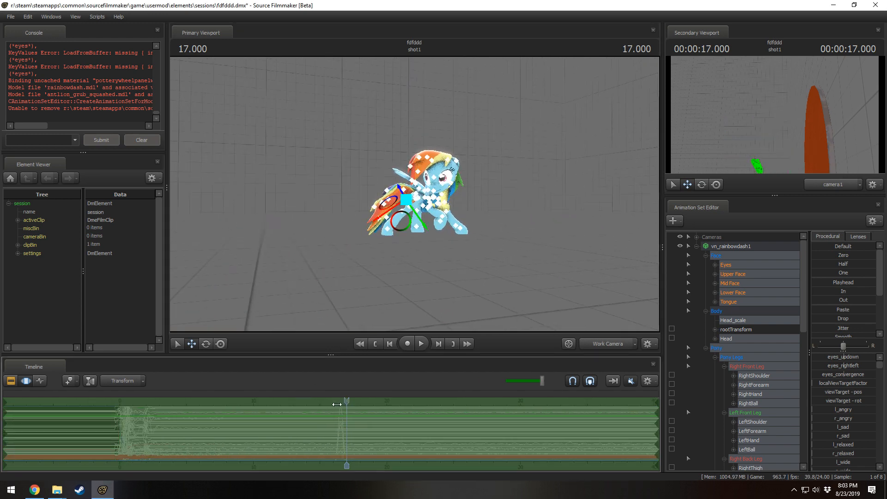
left_click_drag(344, 400, 119, 400)
key("space")
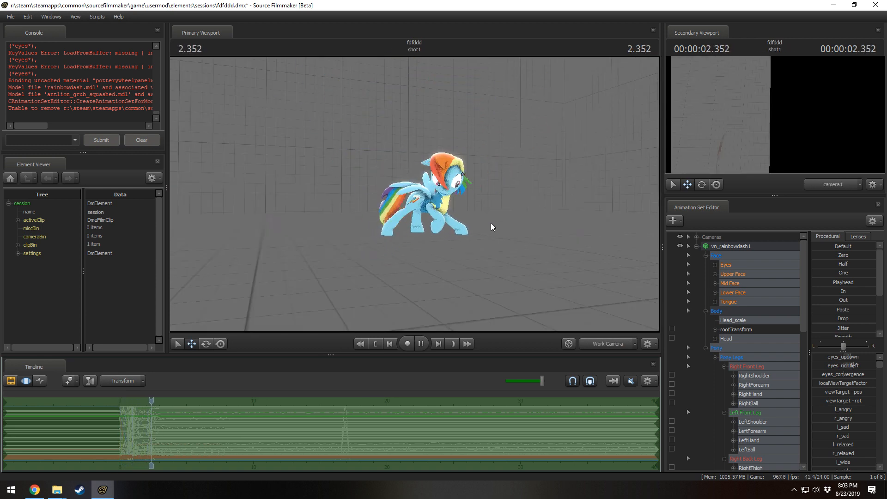
key("space")
- Examine how far the imported animation curves extend along the timeline, then briefly resume playback to 4.250
scroll(408, 439, "down", 2)
scroll(408, 438, "down", 1)
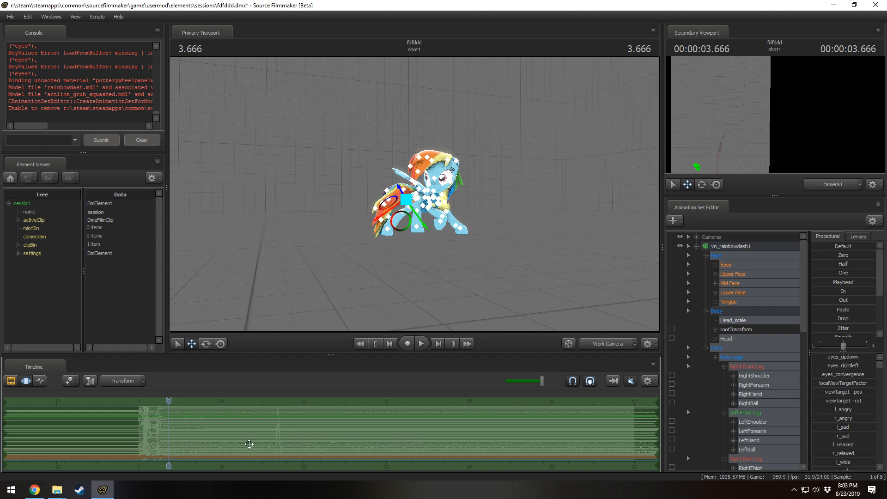
key("shift")
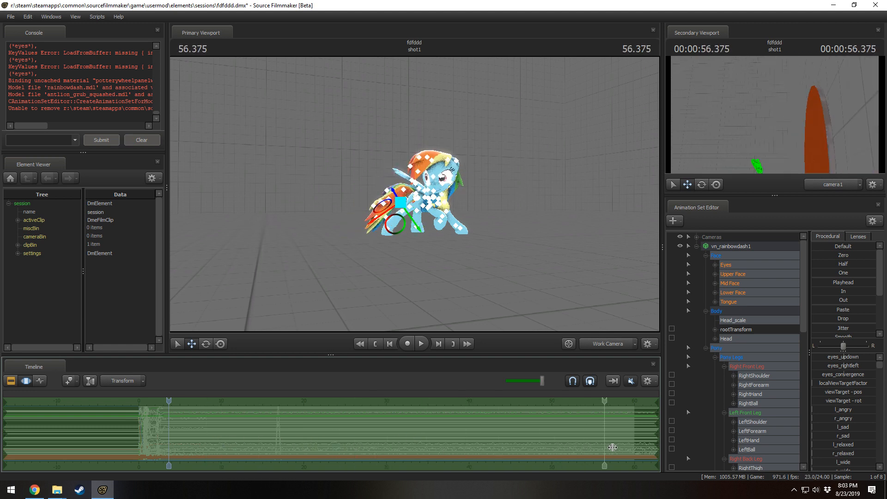
scroll(600, 446, "down", 4)
mouse_move(448, 440)
left_mouse_down()
mouse_move(313, 452)
mouse_move(262, 445)
mouse_move(358, 458)
mouse_move(466, 450)
mouse_move(442, 448)
left_mouse_up()
key("space")
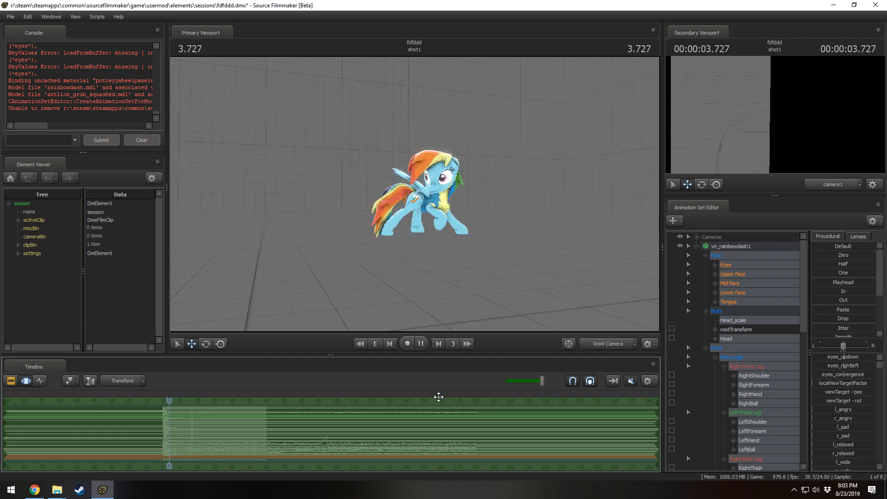
key("space")
- Play the landing and turnaround again from the start of the shot and stop at 2.166
scroll(194, 426, "up", 8)
scroll(148, 422, "up", 3)
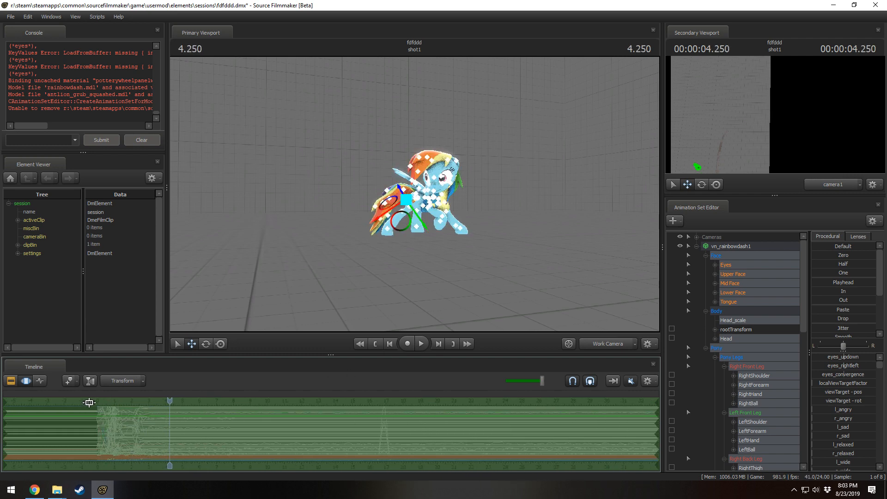
left_click(97, 407)
key("space")
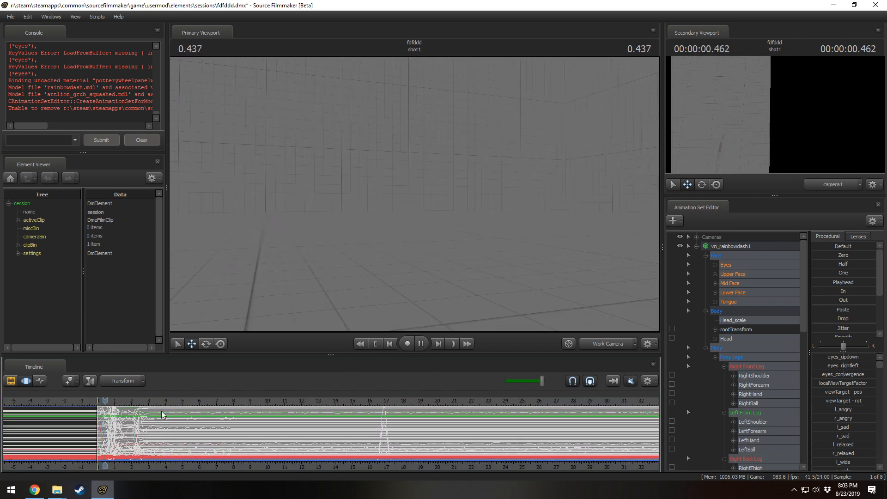
key("space")
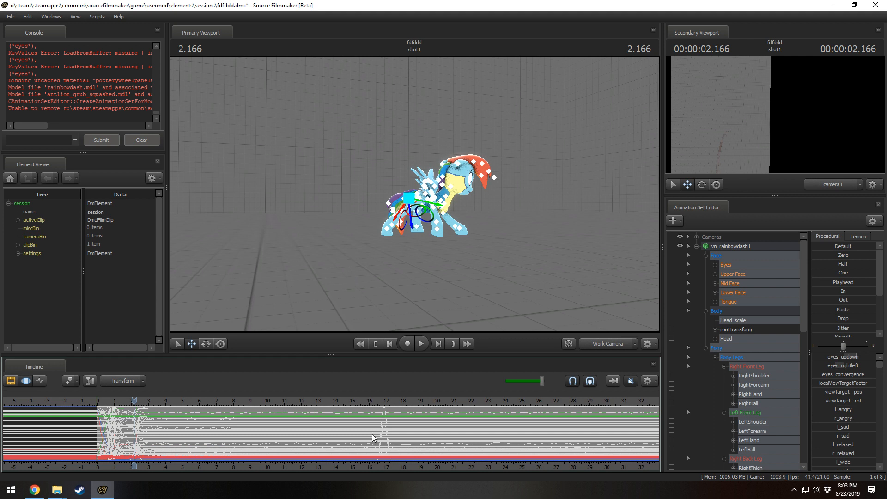
- Collapse the vn_rainbowdash1 controls, move the playhead to 0.500 and frame the landing platform in the Motion Editor
left_click(697, 249)
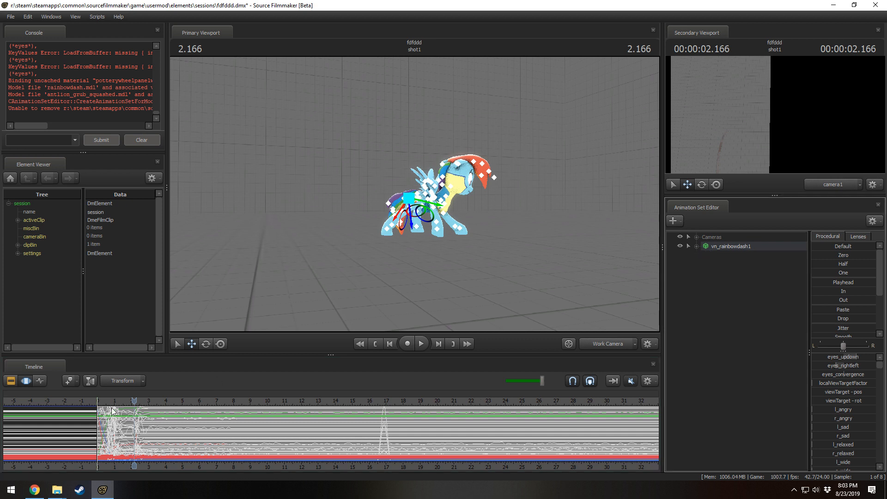
left_click_drag(114, 400, 107, 401)
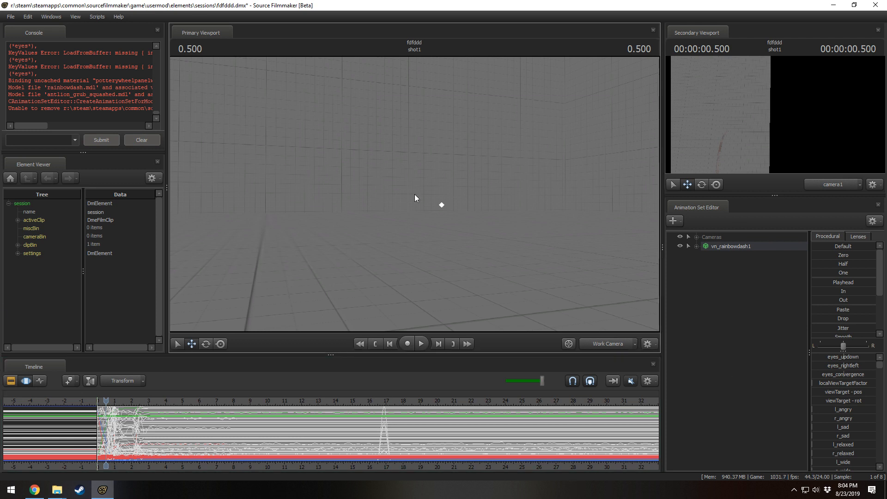
key("F2")
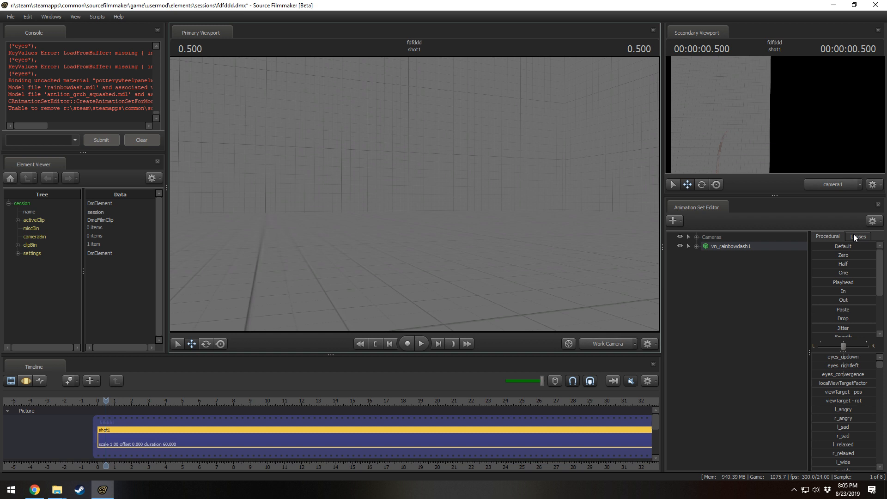
left_click_drag(558, 202, 415, 197)
key("F3")
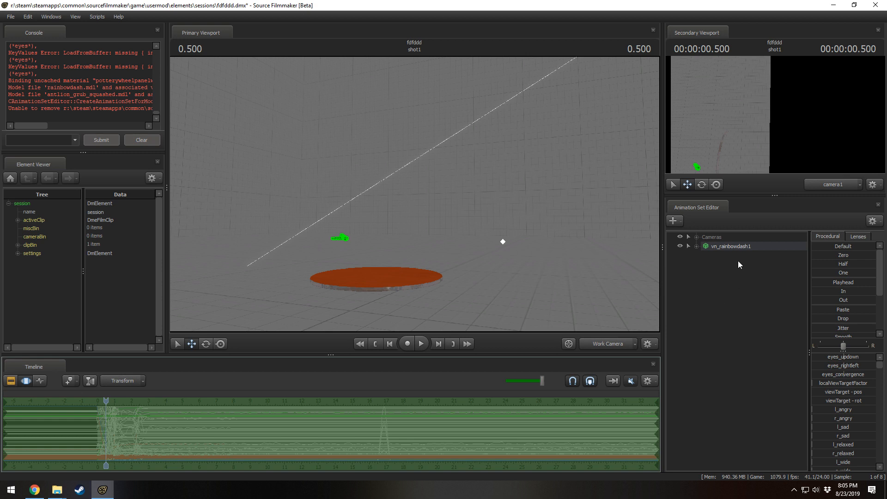
- Try rotating the whole vn_rainbowdash1 animation about its root and play it back from 0.500 to 1.541
left_click(739, 250)
key("r")
left_click_drag(434, 276, 378, 272)
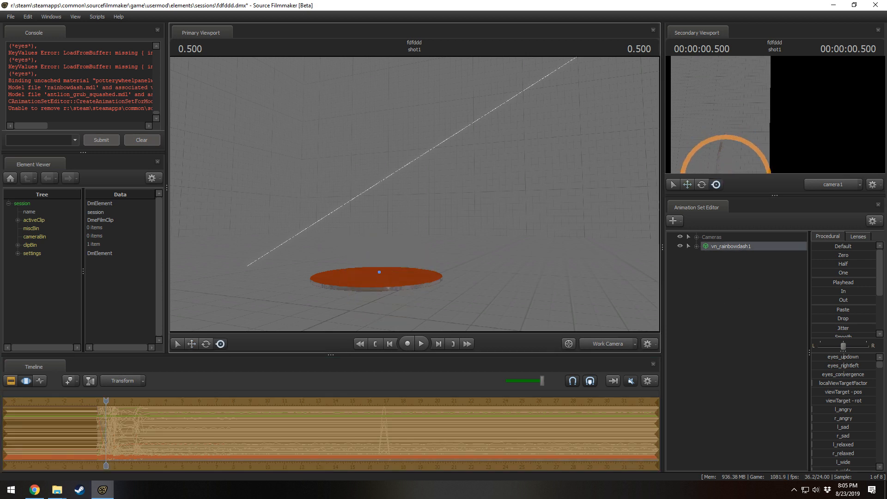
left_click_drag(379, 222, 203, 180)
left_click_drag(397, 185, 426, 202)
key("space")
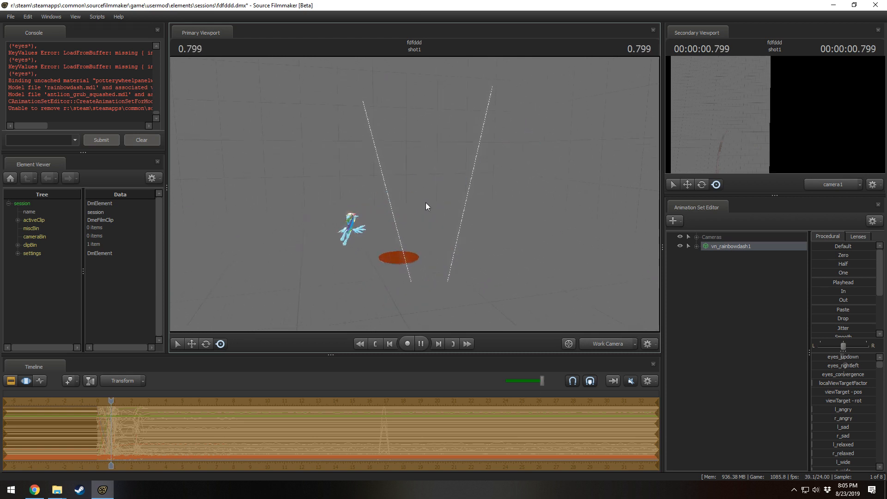
key("space")
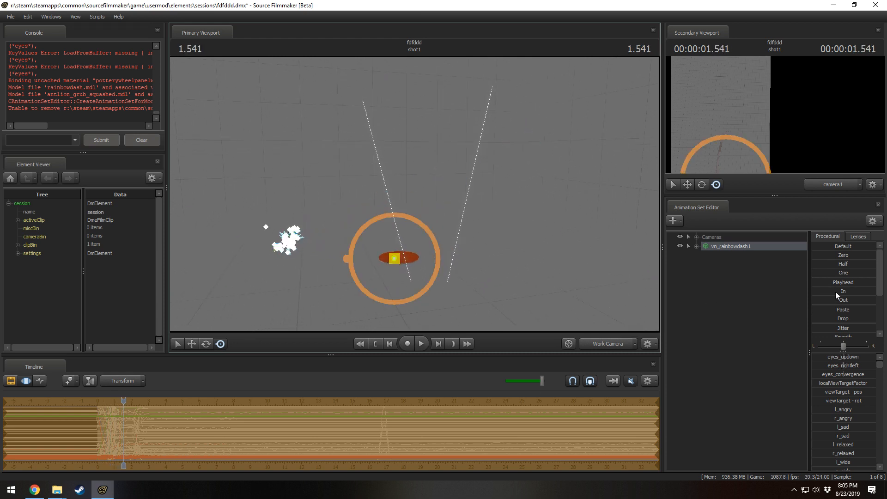
- Undo the rotation of the whole vn_rainbowdash1 animation
left_click_drag(835, 292, 875, 292)
key("ctrl+z")
key("ctrl+z")
key("ctrl+z")
key("ctrl+z")
key("ctrl+z")
key("ctrl+z")
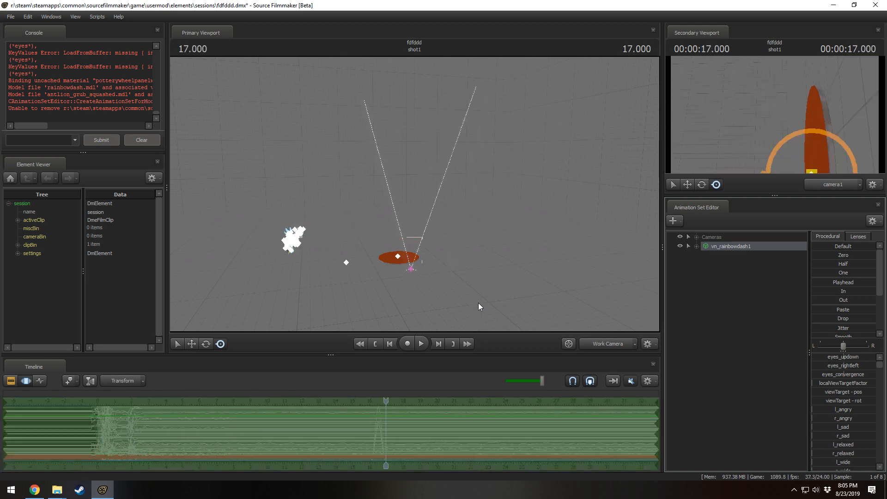
- Undo the earlier animation edits and imports back to the standing vn_rainbowdash1 with the axis_helper_thick1 model in the shot
left_click_drag(478, 298, 481, 306)
key("ctrl+z")
key("ctrl+z")
key("ctrl+z")
key("ctrl+z")
key("ctrl+z")
key("ctrl+z")
key("ctrl+z")
key("ctrl+z")
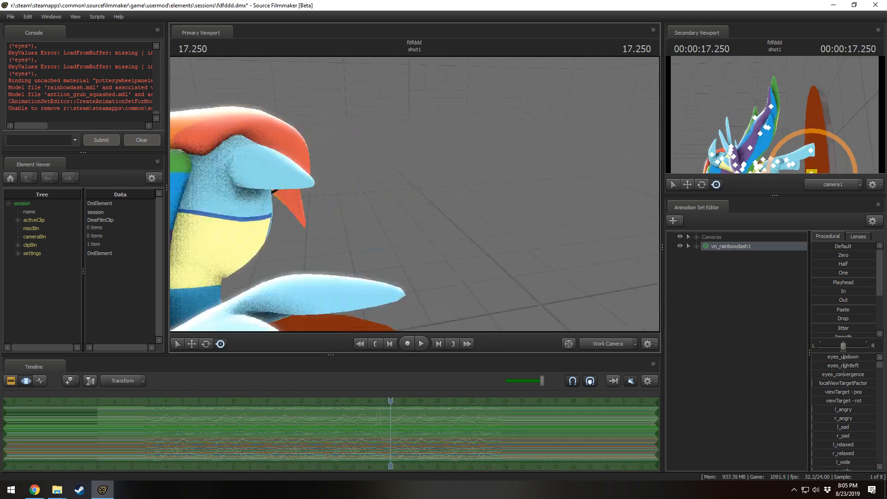
key("ctrl+z")
key("ctrl+z")
key("ctrl+z")
key("ctrl+z")
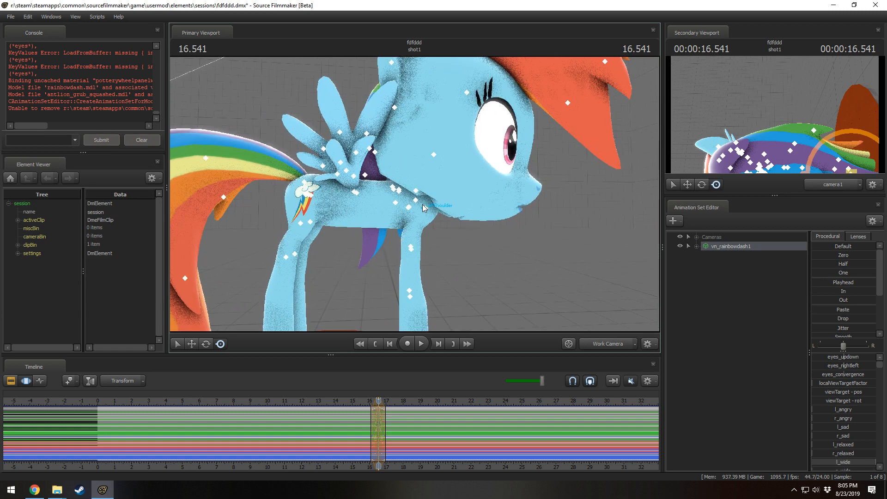
key("ctrl+z")
key("ctrl+z")
key("ctrl+z")
key("ctrl+z")
key("ctrl+z")
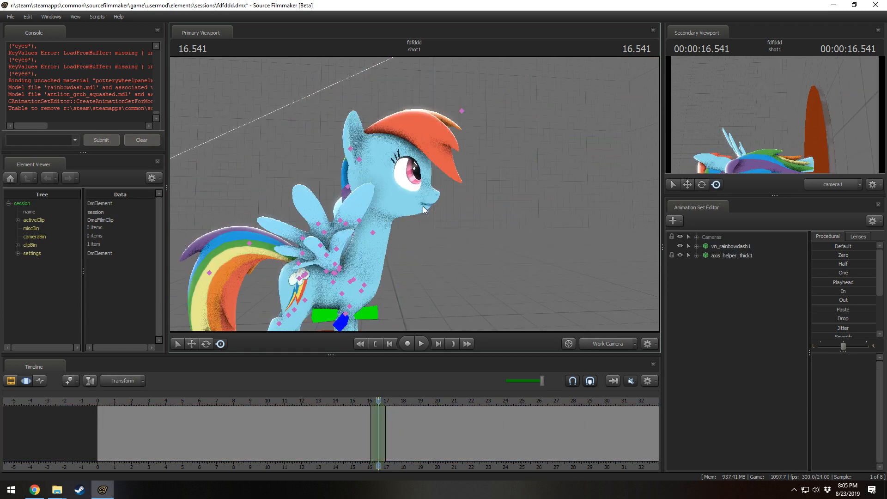
key("ctrl+z")
key("ctrl+z")
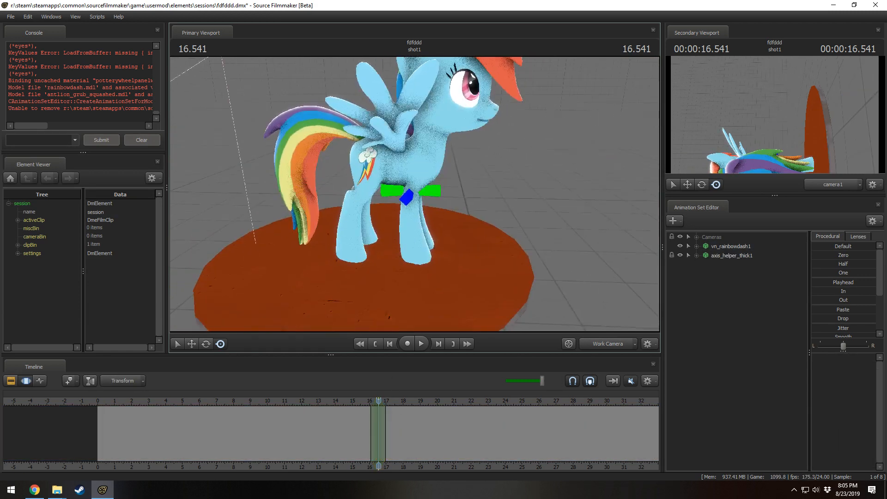
- Delete the axis_helper_thick1 animation set and select all vn_rainbowdash1 controls except rootTransform
right_click(717, 256)
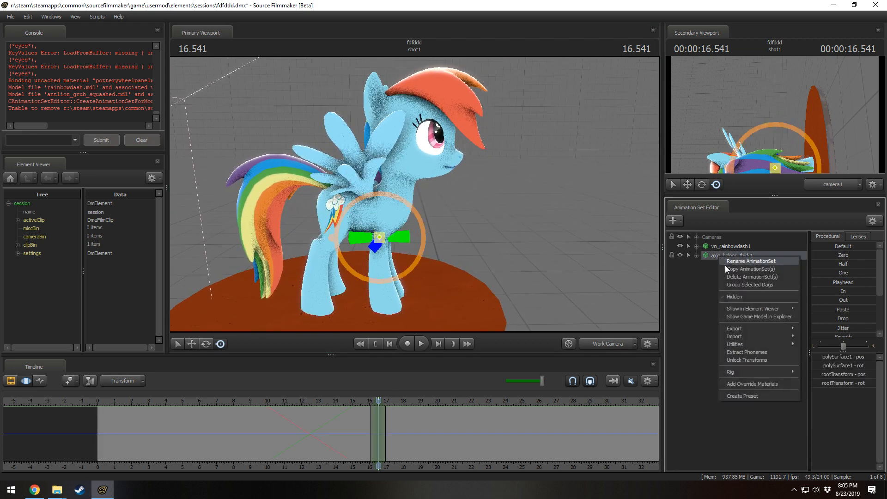
left_click(735, 276)
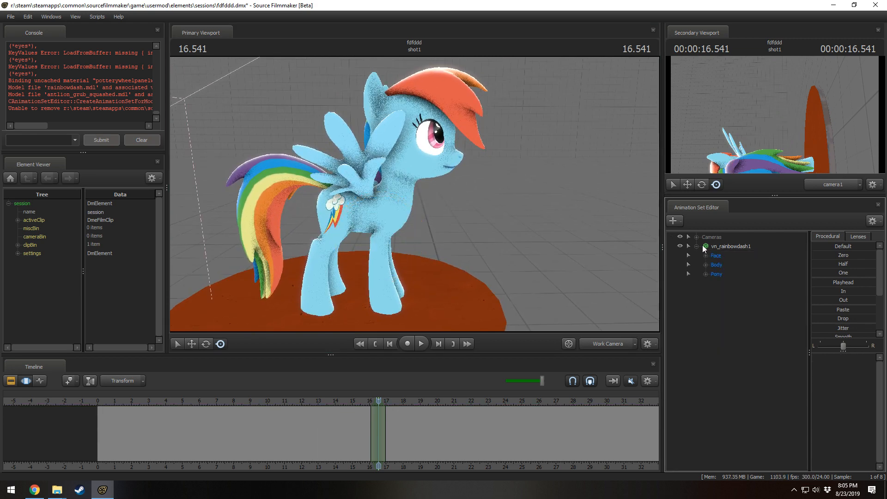
left_click(703, 248)
left_click(705, 264)
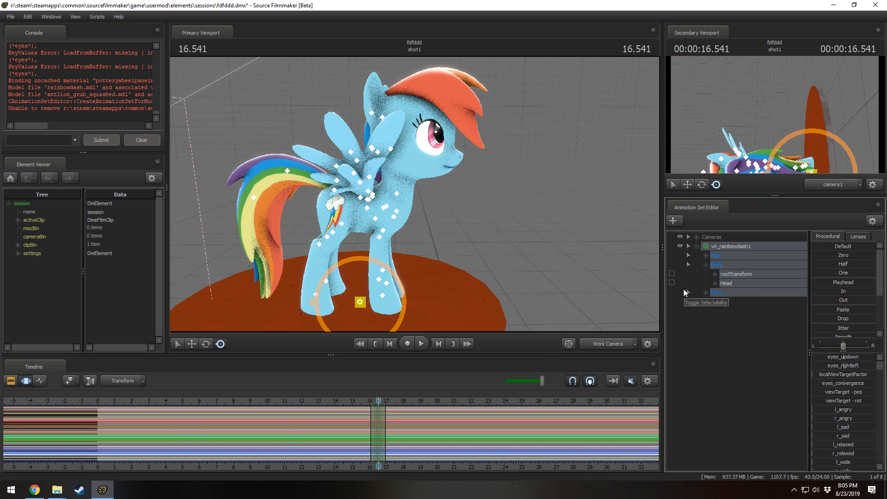
left_click(745, 277)
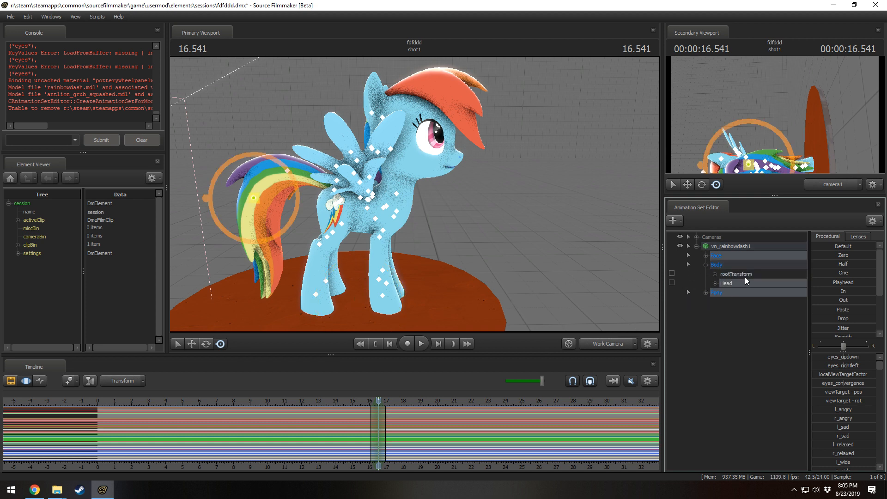
right_click(738, 283)
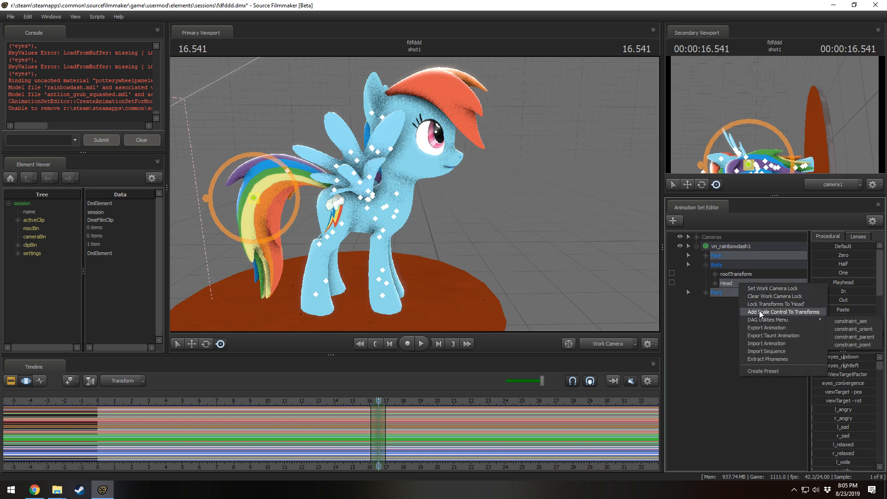
left_click(766, 312)
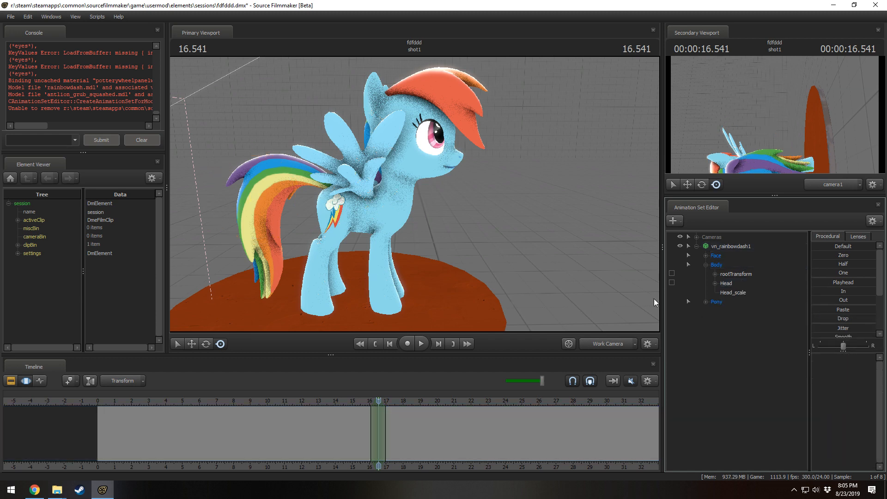
left_click(743, 248)
- Import the walk_happy.dmx animation from the usermod dmx folder onto the selected vn_rainbowdash1 controls
right_click(732, 284)
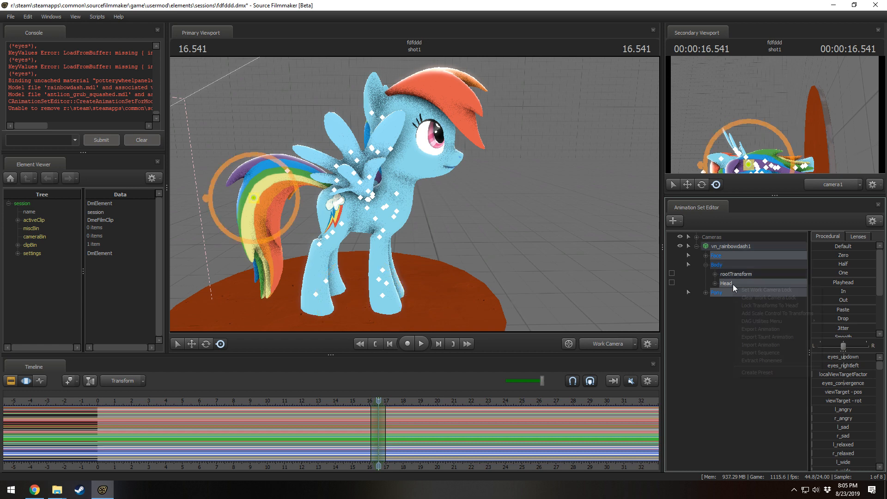
left_click(752, 345)
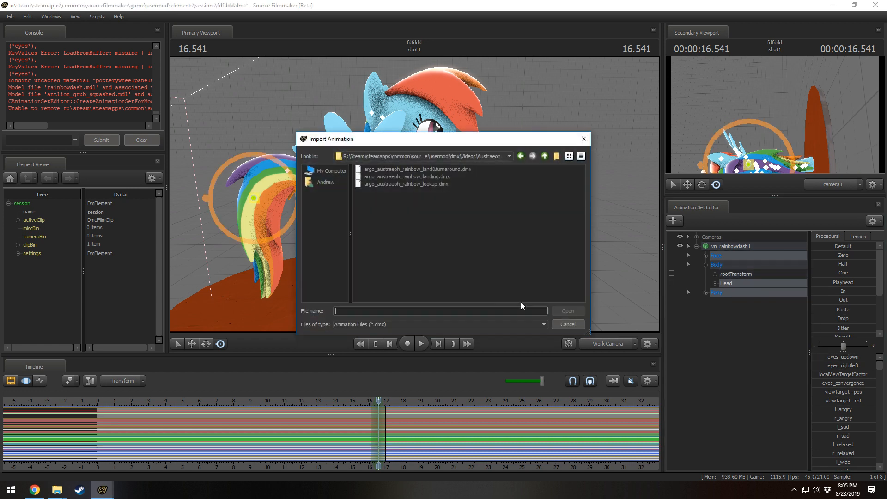
left_click(545, 155)
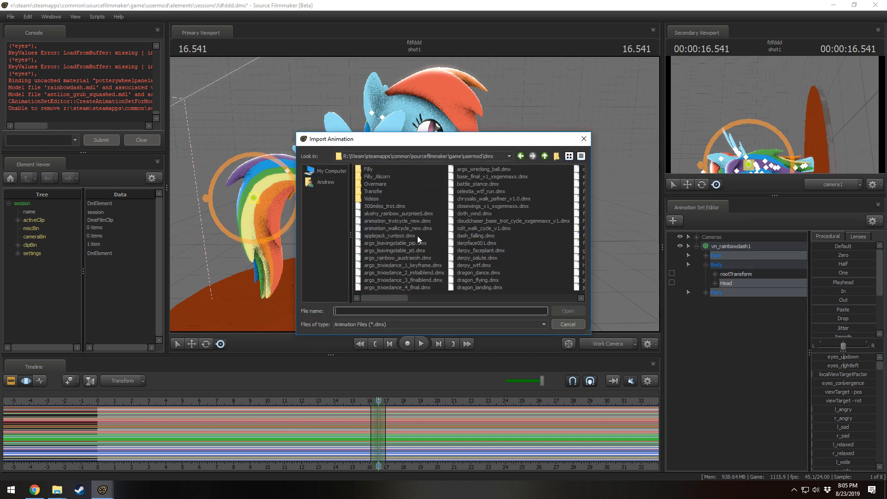
left_click_drag(386, 297, 606, 302)
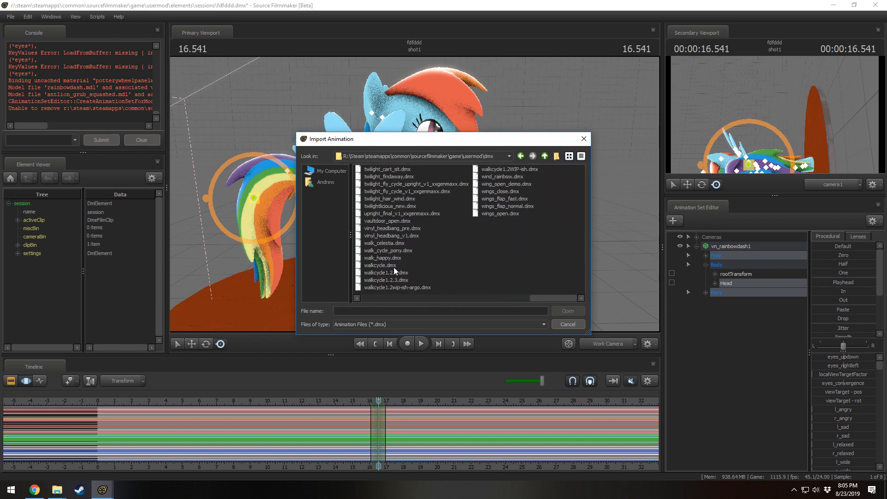
left_click(384, 258)
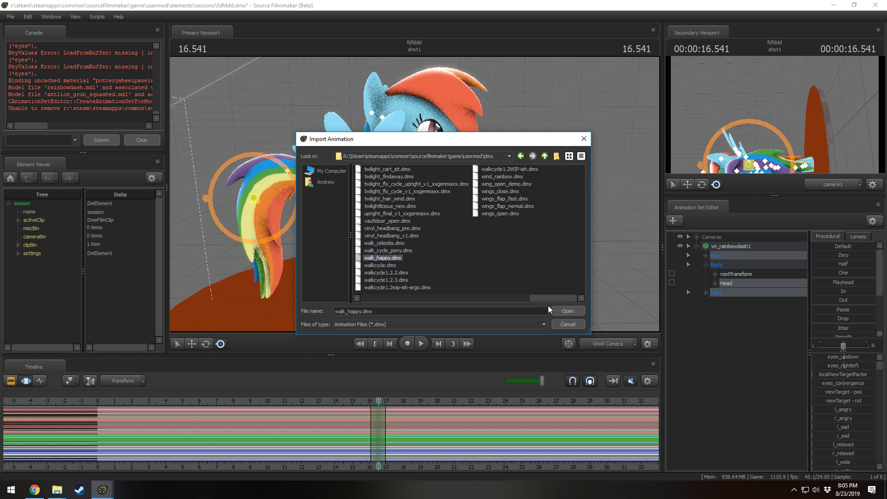
left_click(558, 311)
left_click(447, 286)
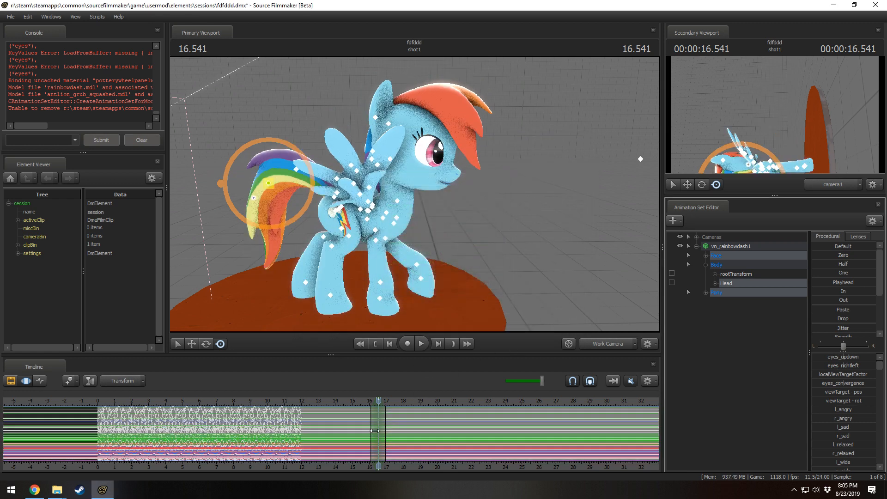
- Play the imported walk from 1.791, switch to the Motion Editor during playback and stop at 5.875
key("F2")
left_click(128, 402)
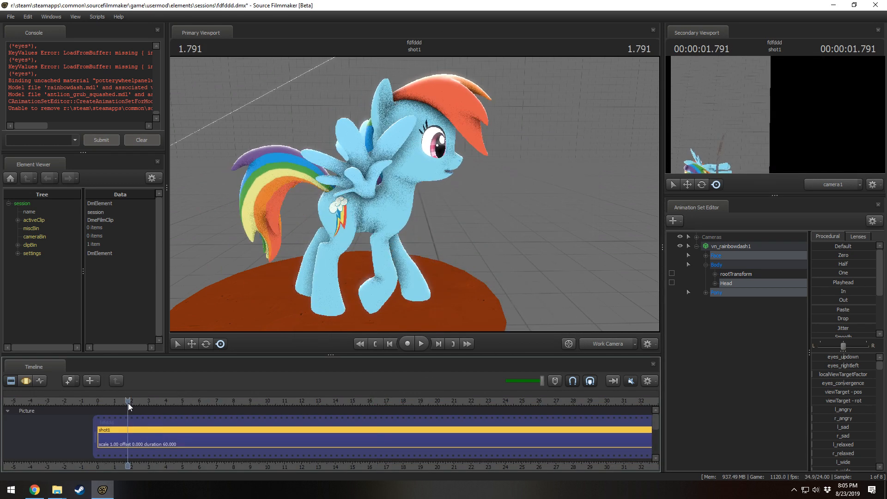
key("space")
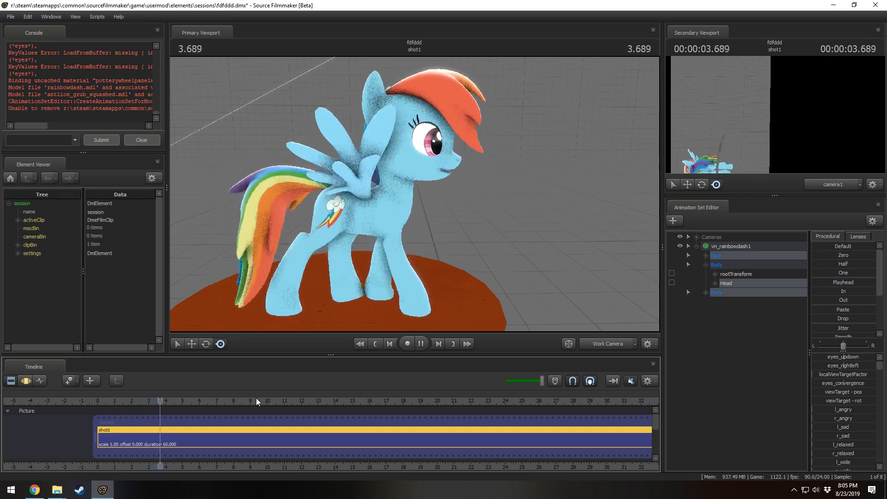
key("F3")
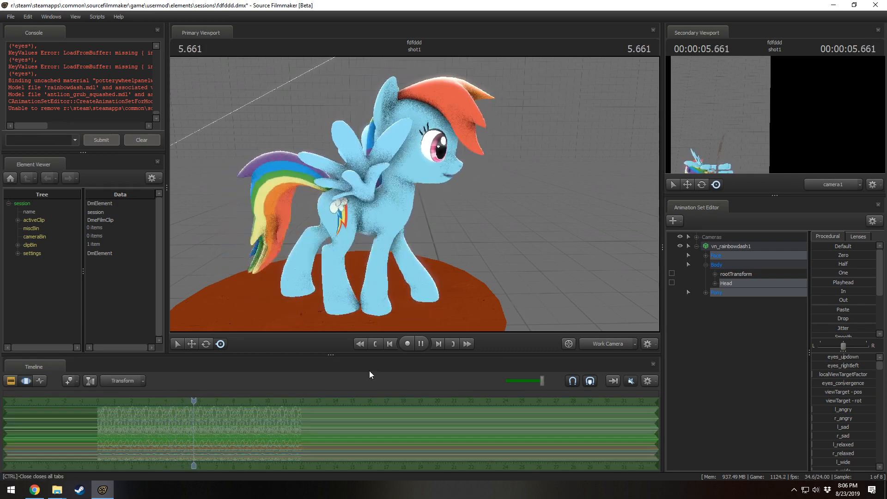
key("space")
- Frame the whole pony and set a time selection over the walk from about 1.3 to 8.7 seconds
left_click_drag(494, 285, 436, 280)
key("s")
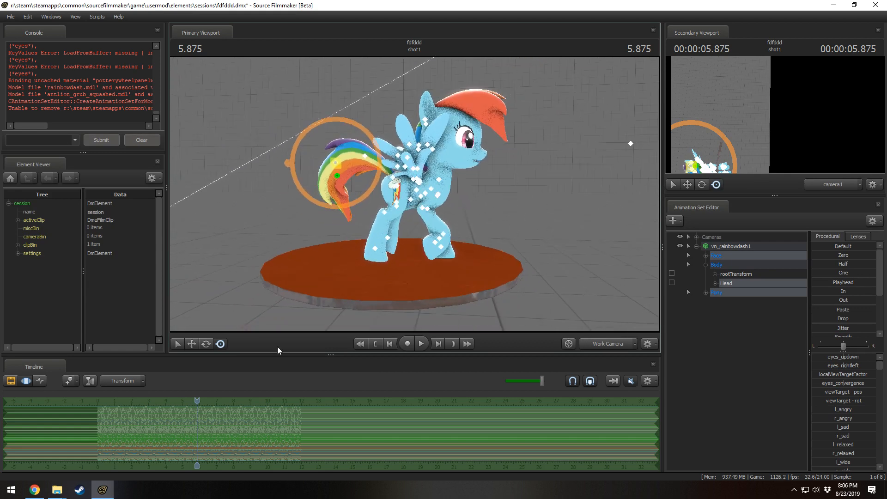
scroll(198, 419, "up", 2)
left_click_drag(161, 438, 87, 428, "shift")
key("ctrl+a")
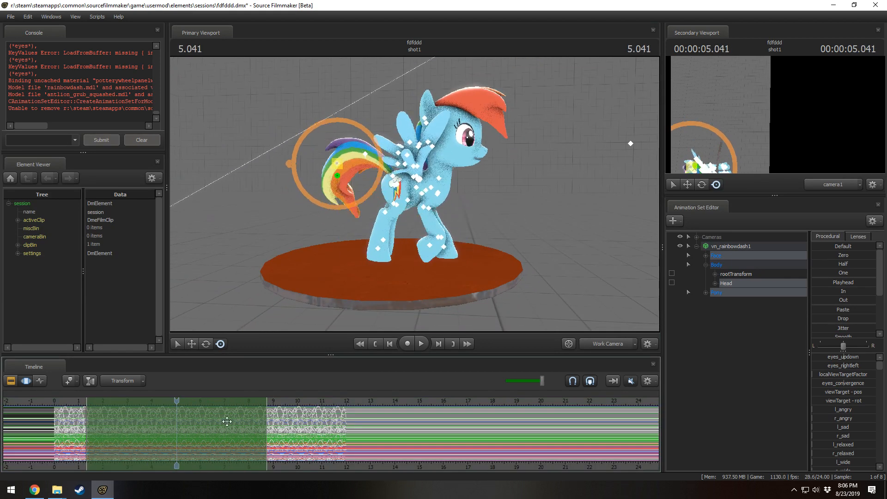
- Try stretching the selected walk range so it ends at about 16.7 seconds and play back the slowed motion
left_click_drag(267, 430, 461, 418, "alt")
key("space")
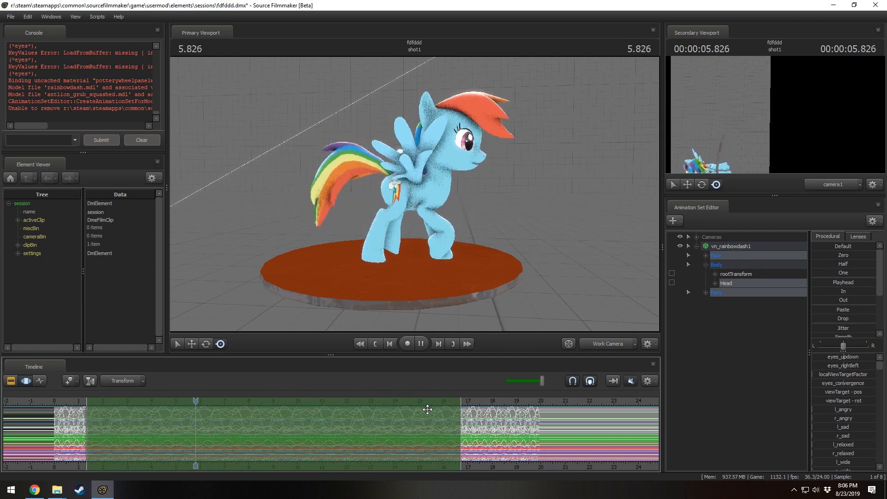
key("space")
- Undo the time stretch of the walk animation
key("ctrl+z")
key("ctrl+z")
key("ctrl+y")
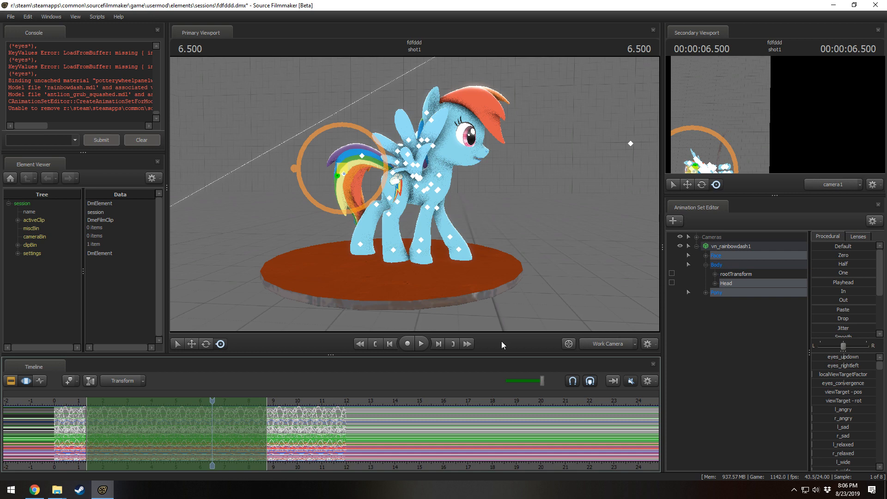
- Switch to Chrome and open the signed-in artist's DeviantArt gallery from their profile page
left_click(35, 489)
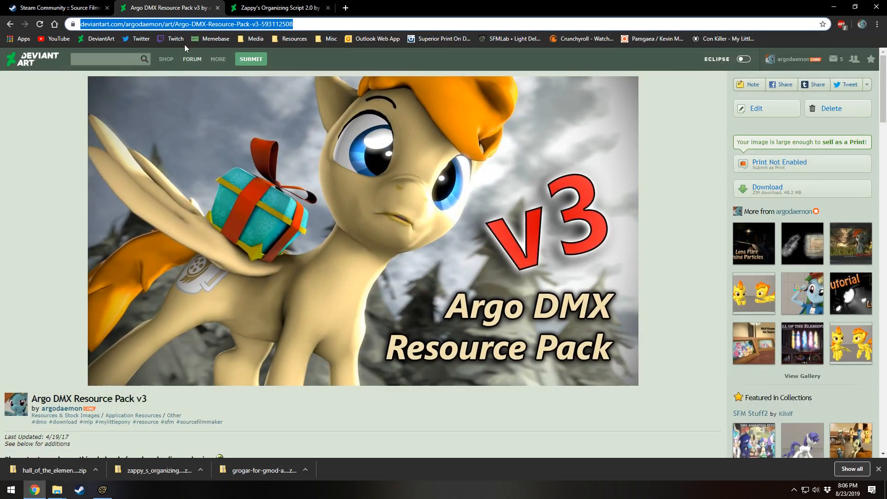
left_click(810, 61)
scroll(414, 259, "down", 7)
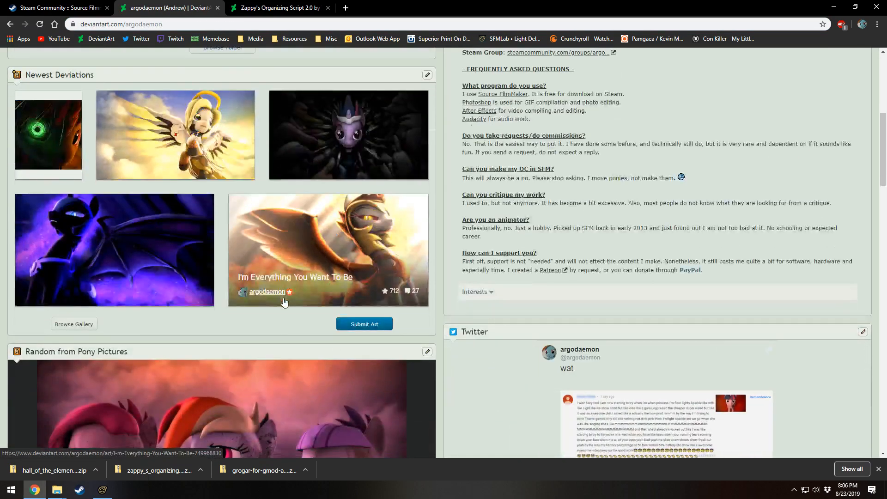
scroll(284, 302, "down", 1)
left_click(81, 278)
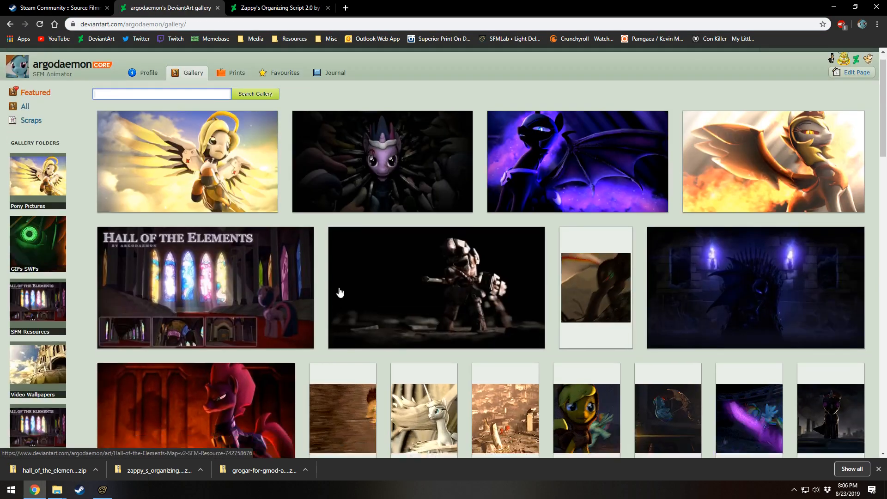
- Open the Hall of the Elements Map v2 resource page and follow its link to the SFM-Ponies group
scroll(339, 292, "down", 3)
left_click(203, 120)
scroll(728, 337, "down", 5)
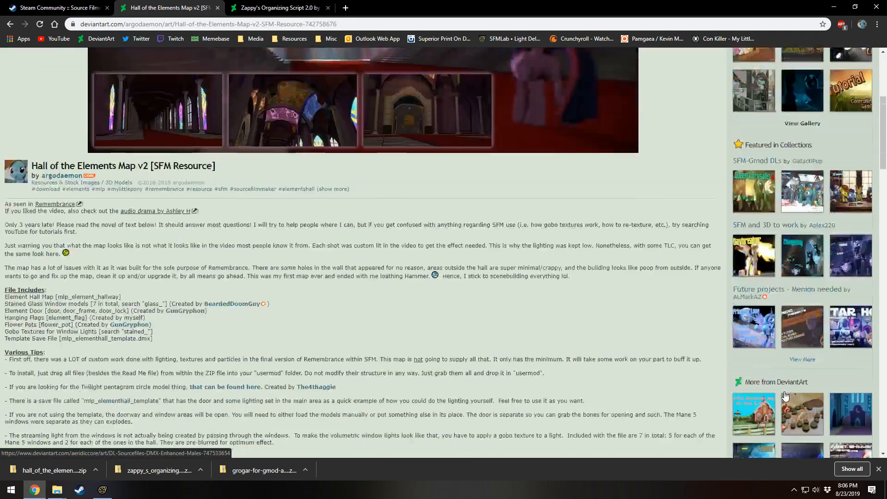
scroll(785, 396, "down", 5)
left_click(772, 365)
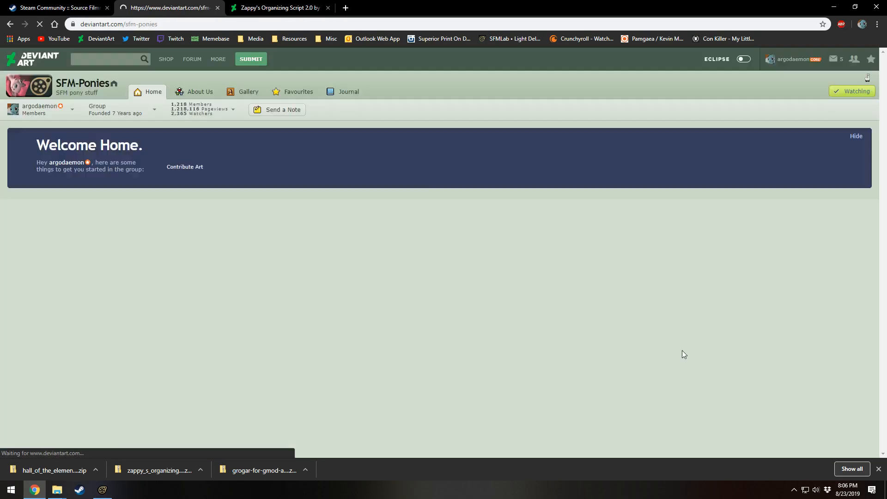
- Browse the SFM-Ponies group's SFM Animation Resources folder and return to Source Filmmaker
scroll(273, 278, "down", 12)
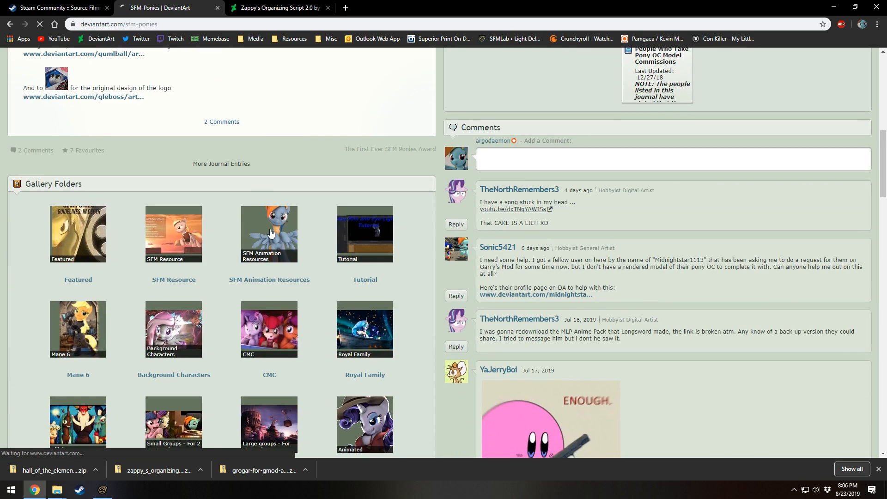
left_click(271, 233)
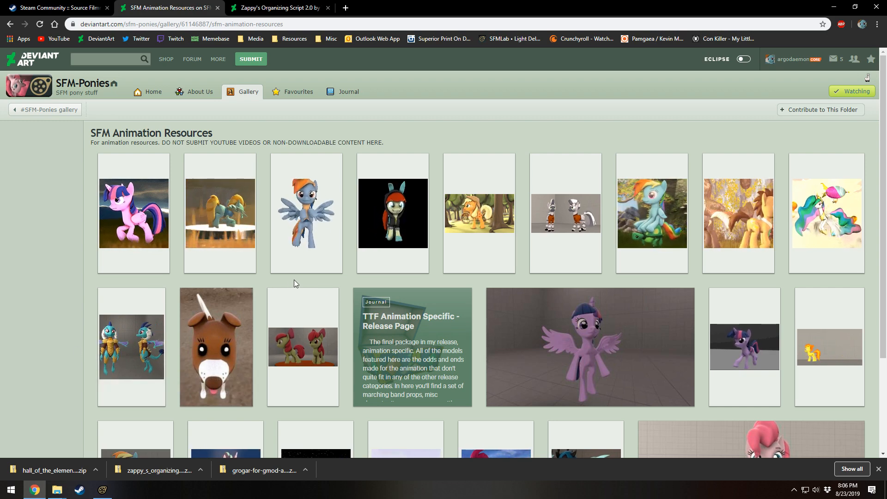
scroll(44, 319, "down", 5)
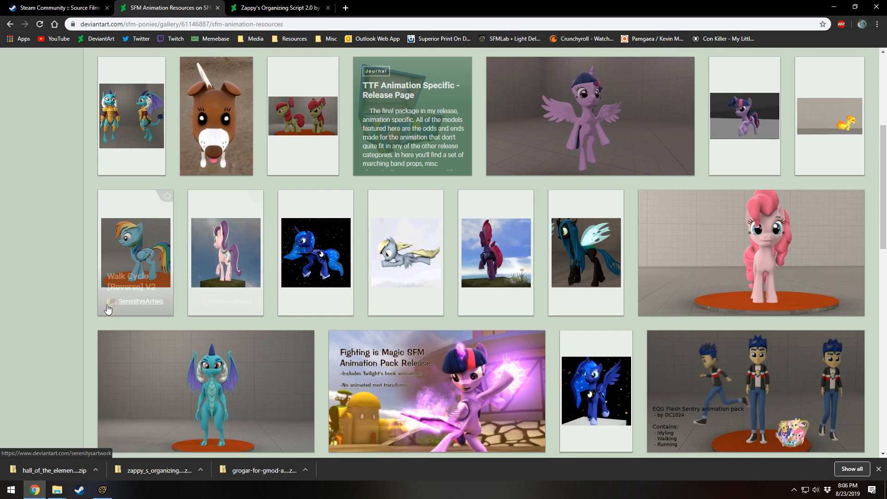
scroll(83, 303, "down", 3)
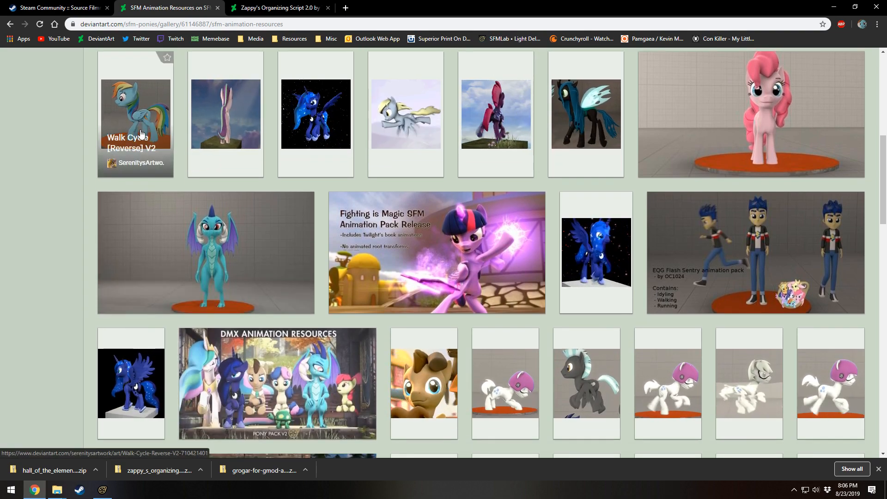
scroll(60, 295, "down", 2)
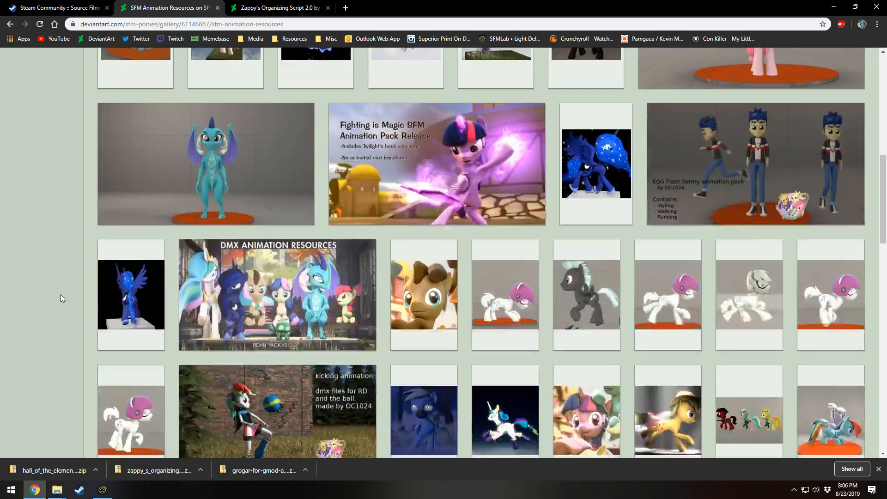
scroll(60, 295, "down", 1)
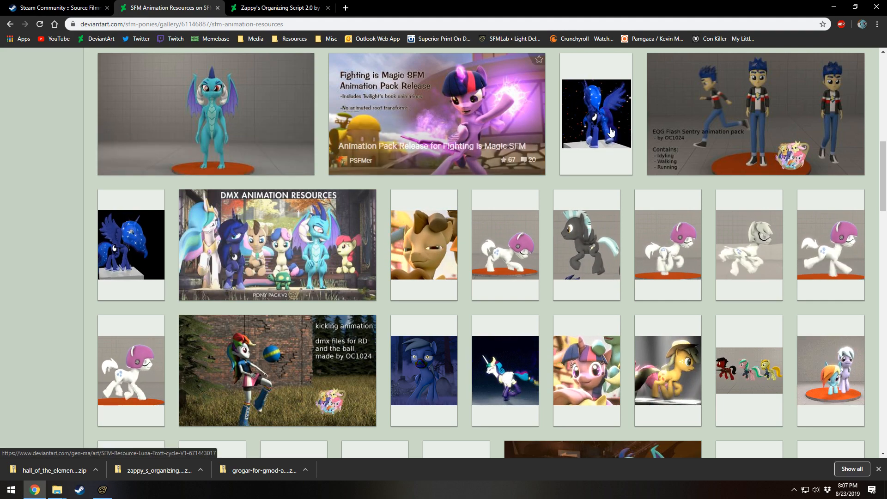
left_click(834, 8)
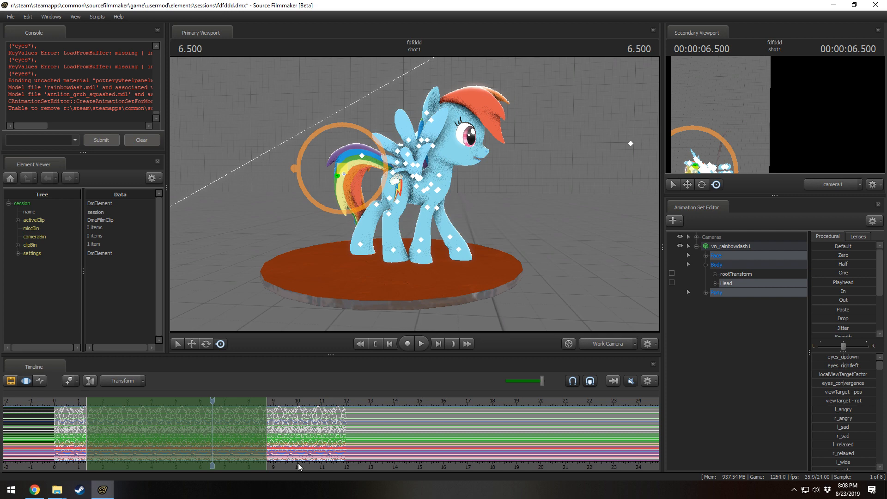
- Extend the time selection over the whole timeline and open the model picker for a new animation set
middle_click_drag(298, 463, 410, 466)
scroll(403, 466, "up", 3)
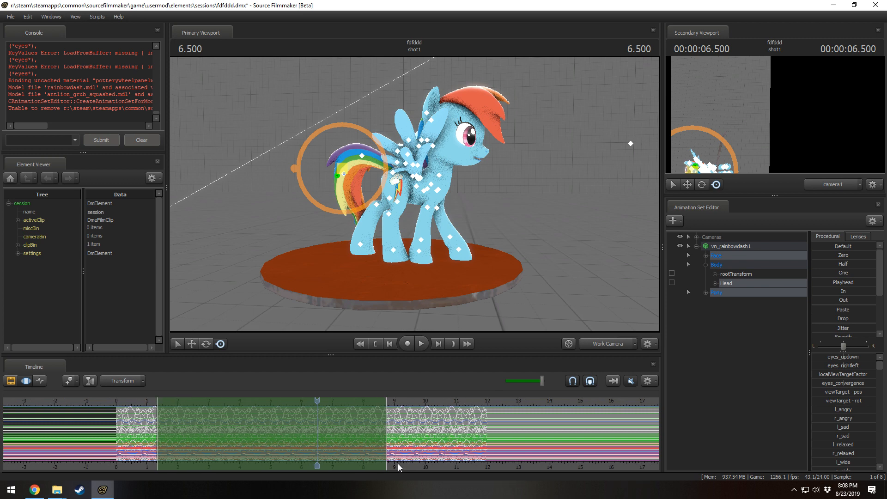
key("ctrl+a")
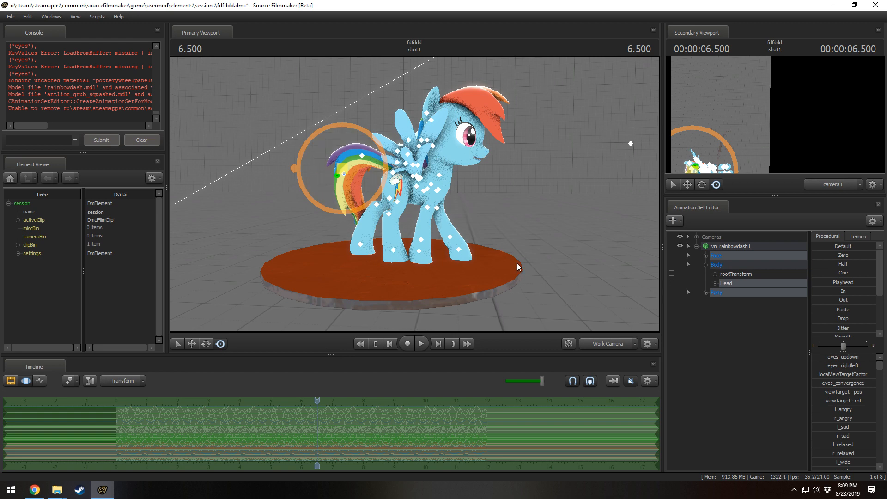
right_click(728, 322)
left_click(753, 340)
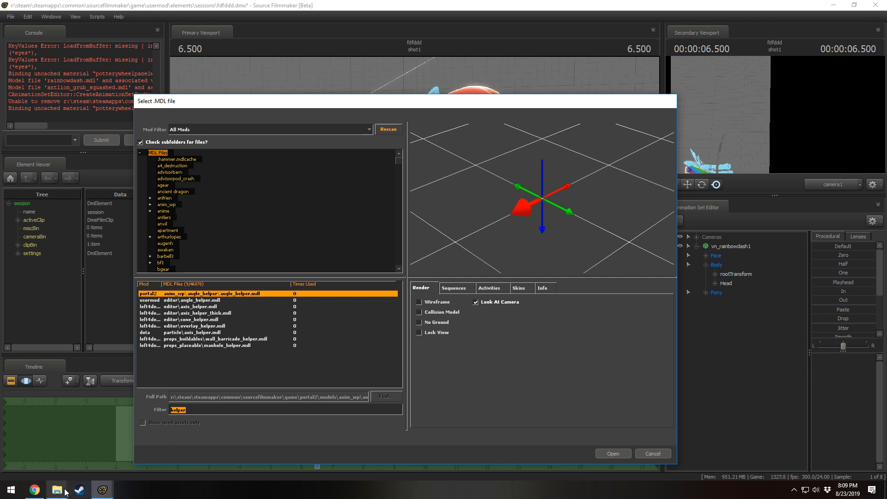
- Open gameinfo.txt from the usermod folder, review its SearchPaths game entries, and minimize the file
mouse_move(57, 490)
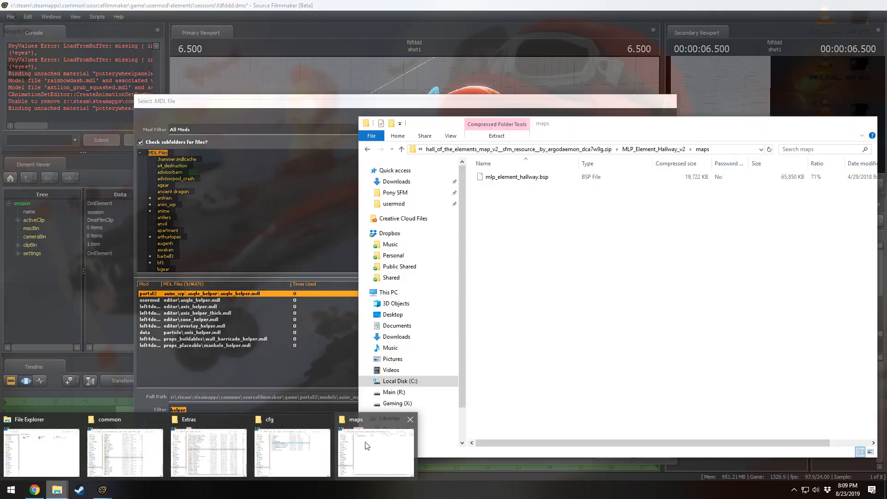
mouse_move(315, 452)
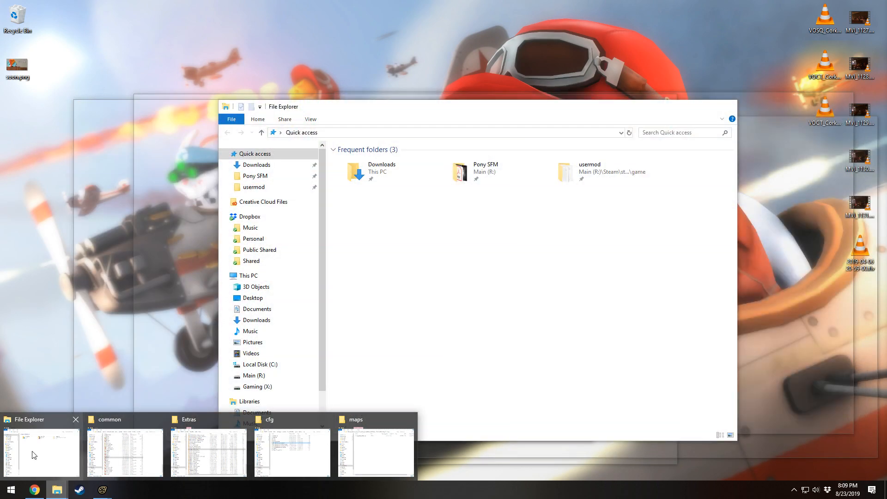
left_click(71, 455)
left_click(254, 187)
scroll(345, 309, "down", 3)
scroll(345, 309, "down", 3)
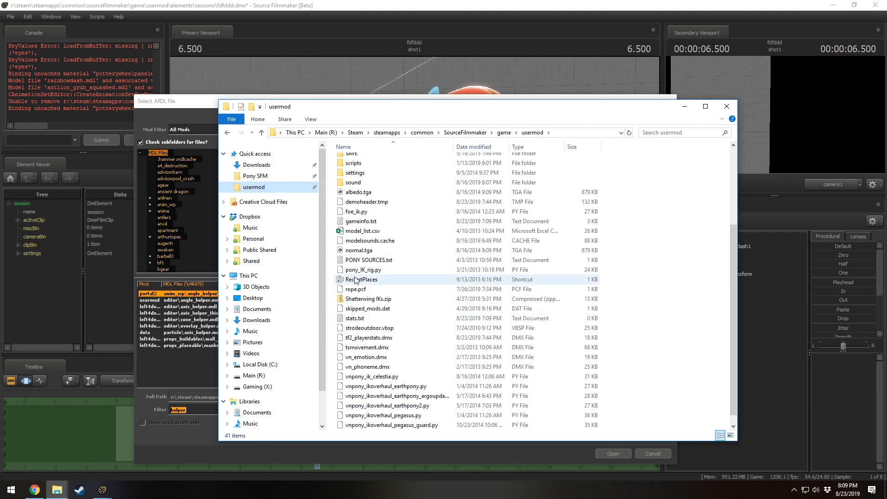
left_click(370, 224)
double_click(370, 221)
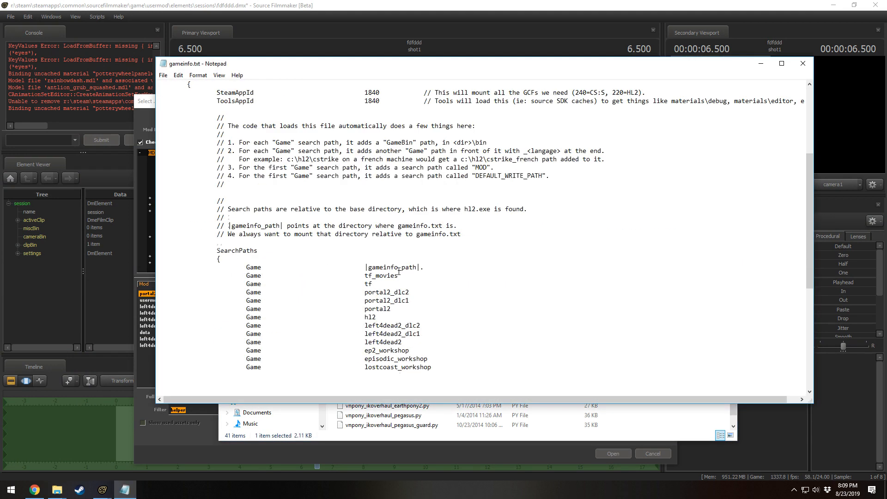
scroll(402, 273, "down", 8)
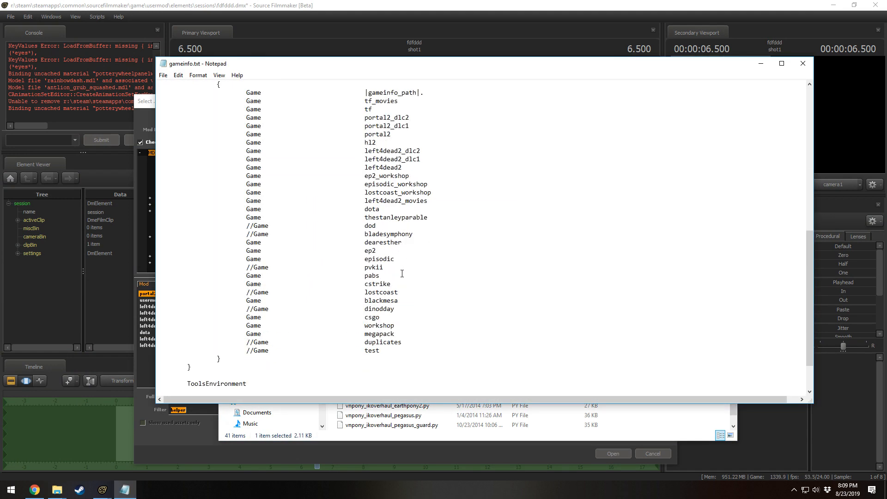
left_click(760, 63)
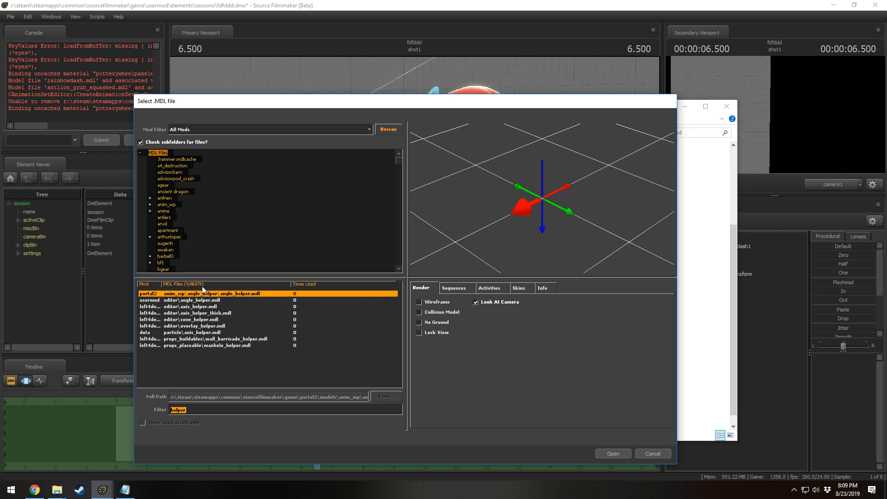
- Preview cone_helper.mdl, manhole_helper.mdl and overlay_helper.mdl, and close the model picker without adding a model
left_click(217, 319)
left_click(198, 345)
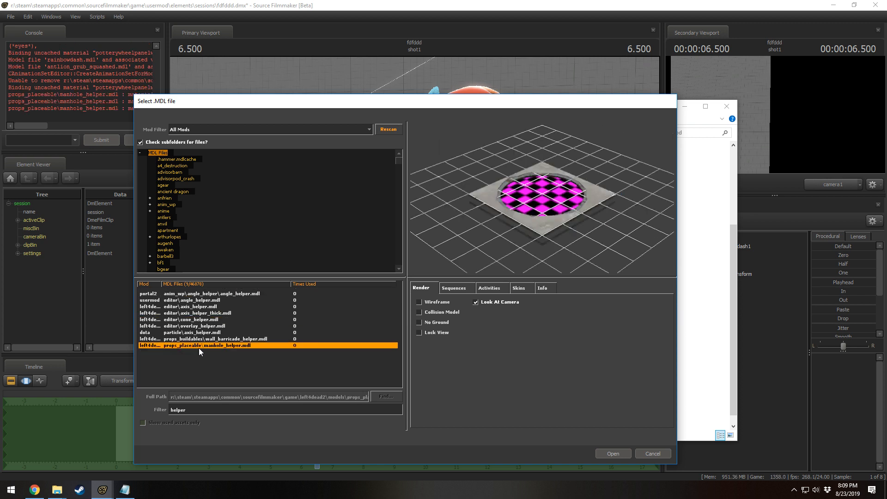
left_click(212, 326)
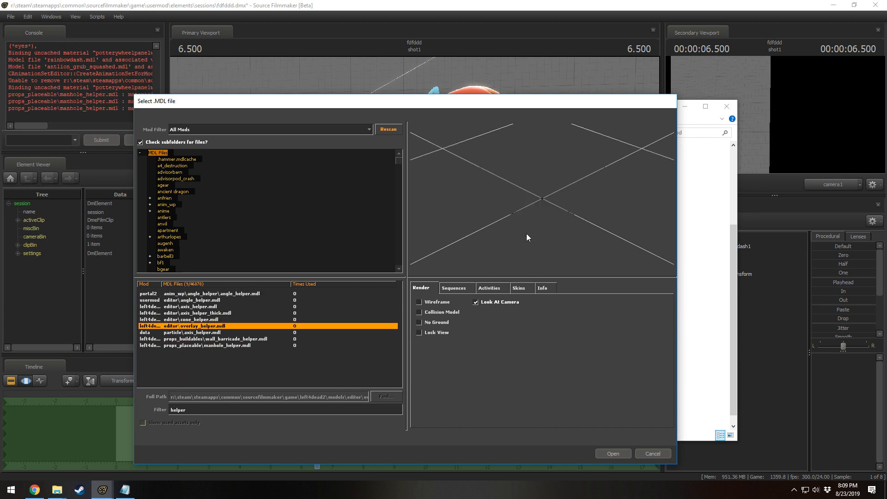
left_click(666, 450)
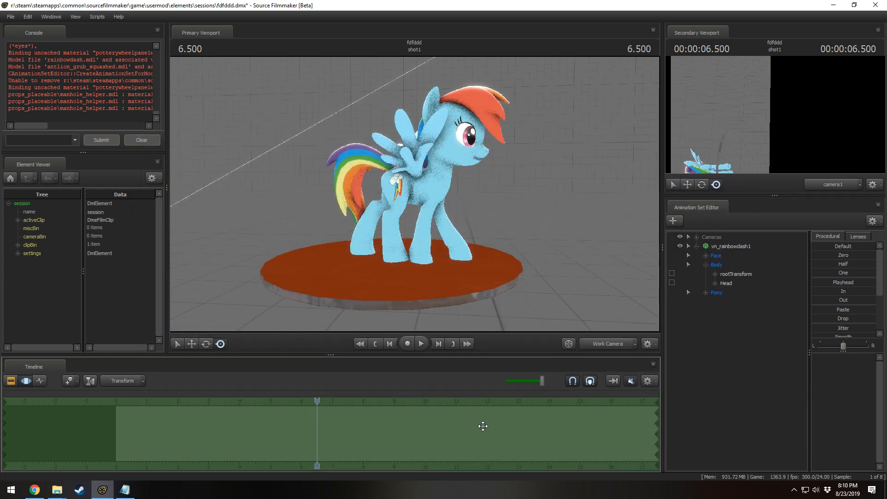
- Try to add a sound clip to the Dialog track in the Clip Editor
key("F2")
scroll(657, 428, "down", 3)
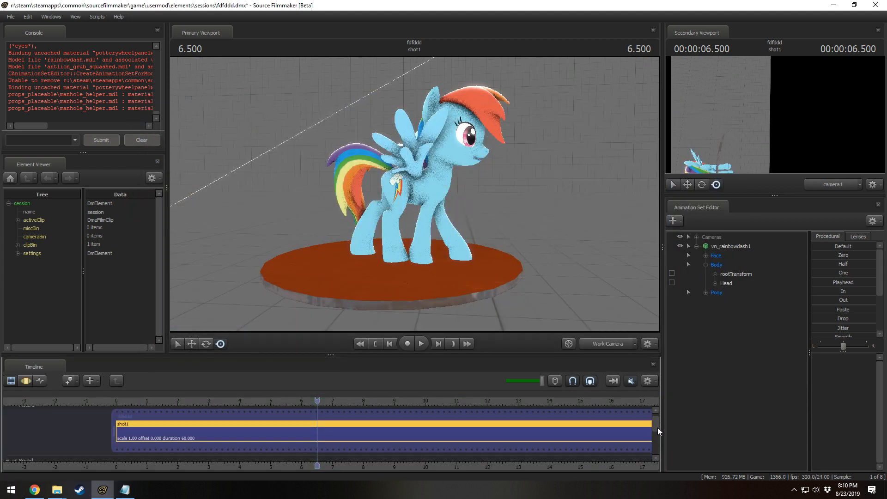
right_click(213, 439)
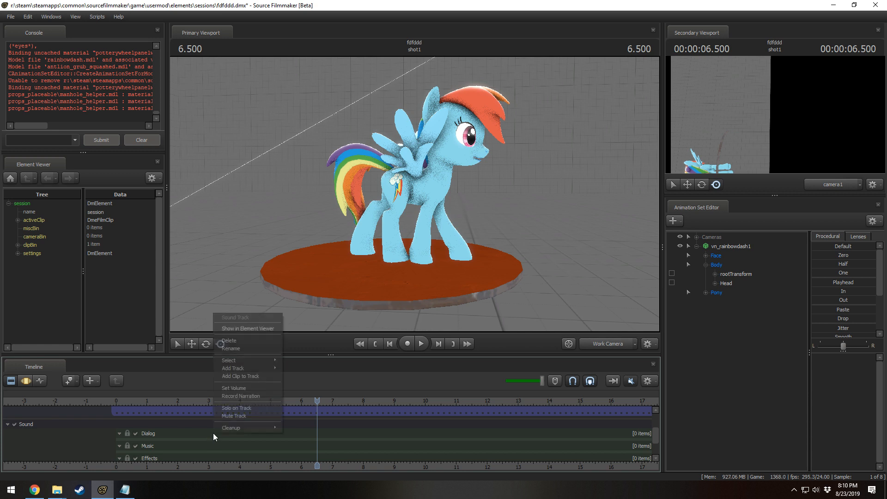
left_click(240, 379)
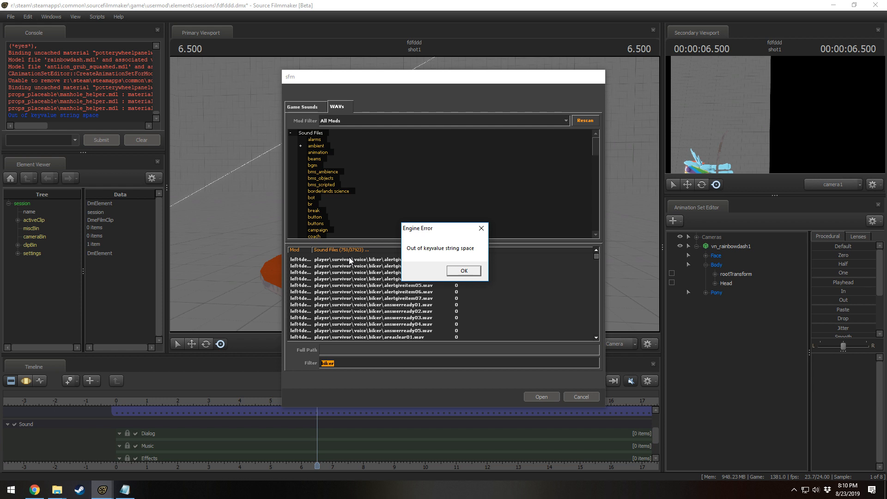
left_click(464, 272)
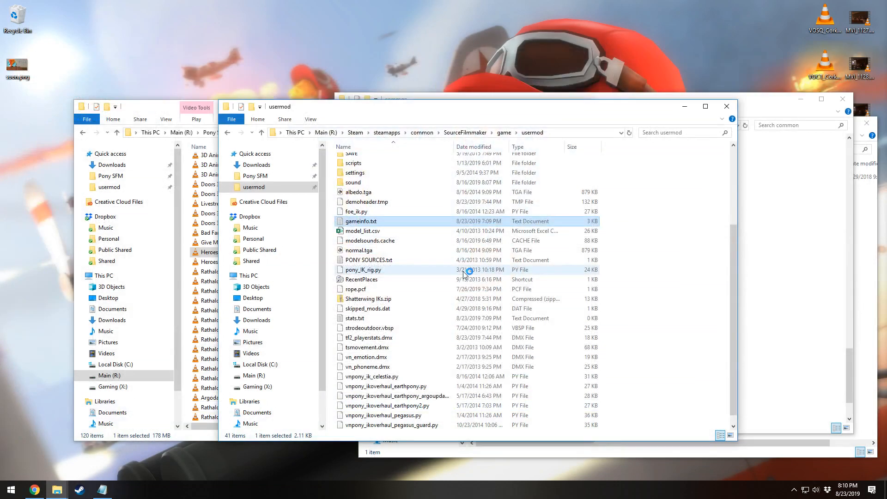
- Relaunch Source Filmmaker from Steam and load the autosaved fdfddd session
right_click(79, 489)
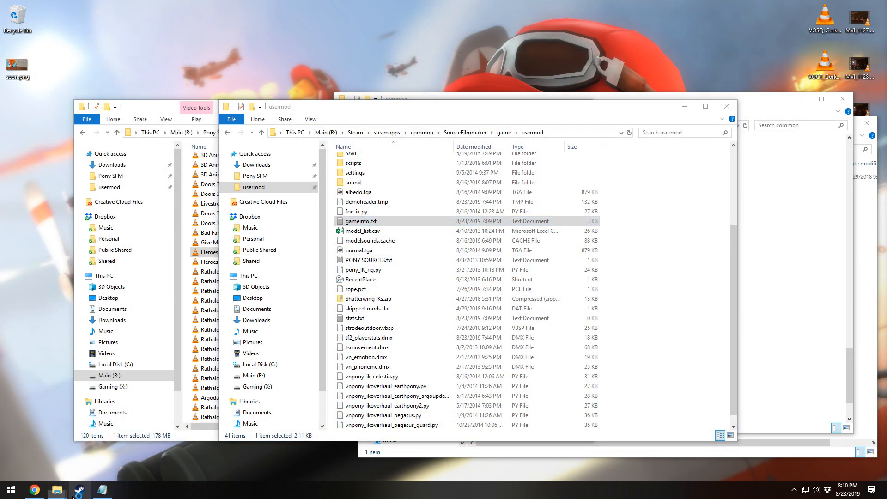
left_click(86, 237)
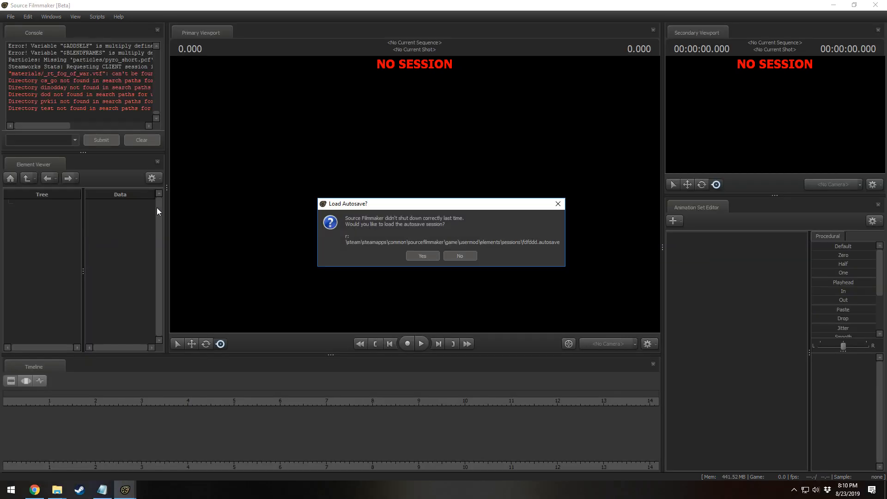
left_click(437, 254)
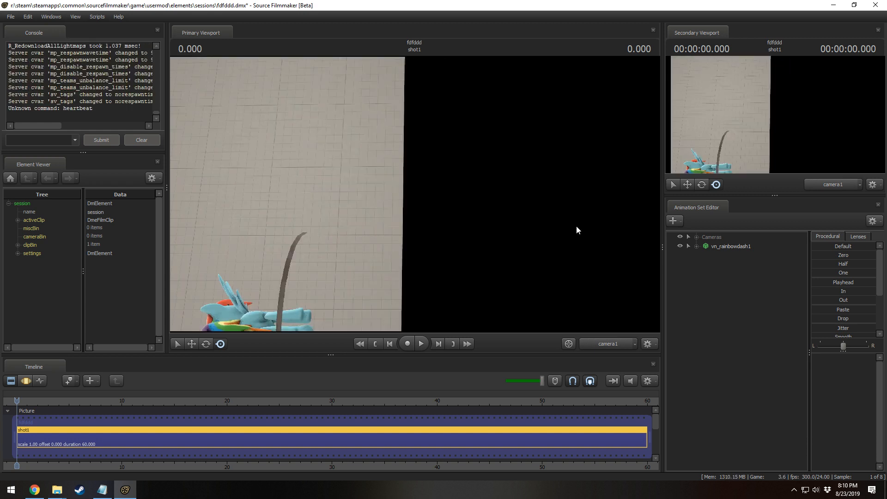
- Switch the primary viewport to the Work Camera and frame the pony up close on its platform
left_click(611, 342)
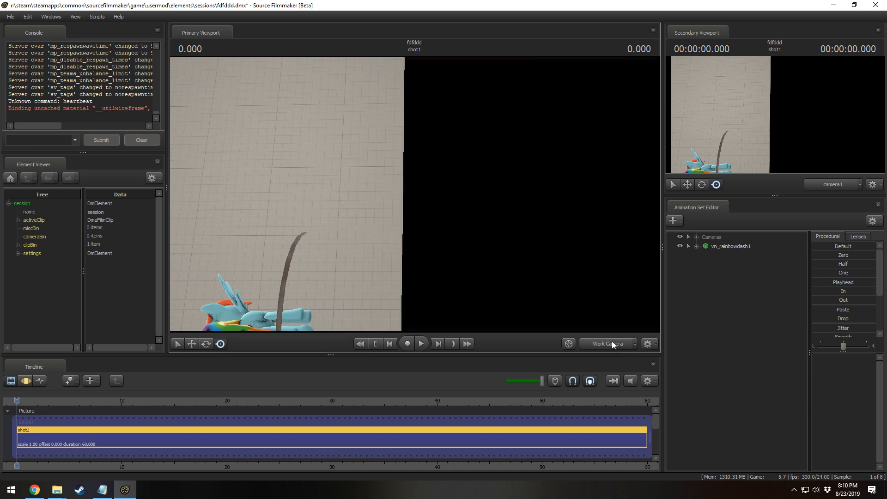
left_click_drag(499, 240, 489, 157)
key("a")
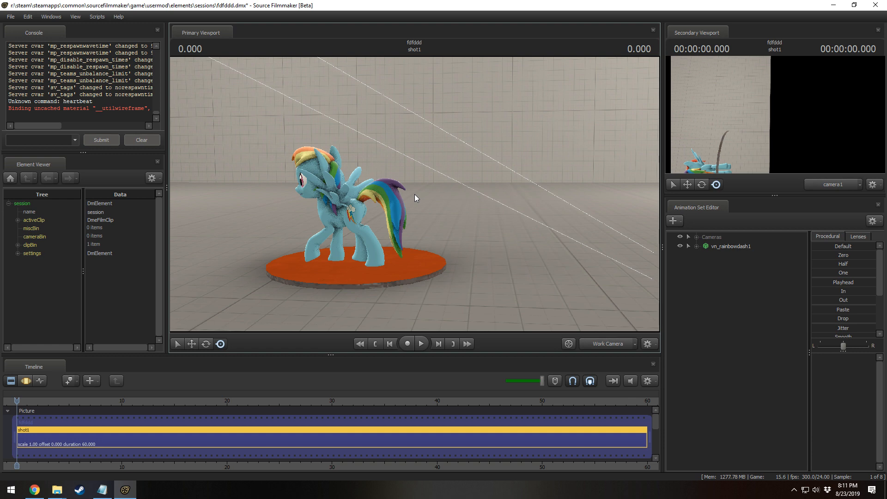
key("w")
left_click_drag(414, 194, 453, 212)
key("a")
left_click_drag(302, 264, 360, 264)
key("s")
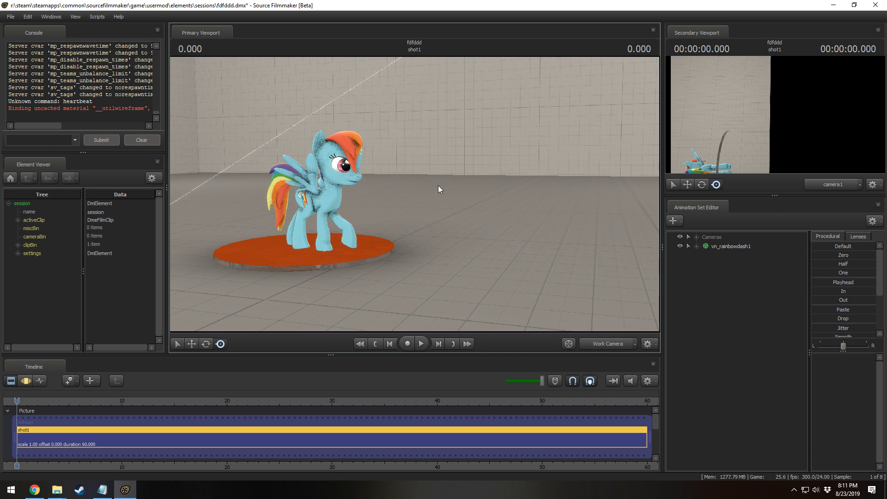
left_click_drag(438, 184, 402, 182)
key("w")
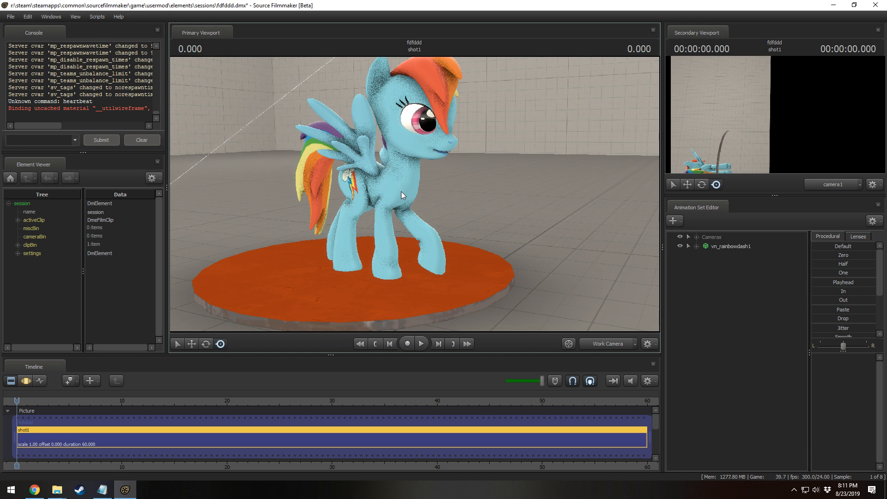
- Switch to Chrome, search YouTube for "source filmmaker" and open the SourceFilmMaker channel
left_click(35, 490)
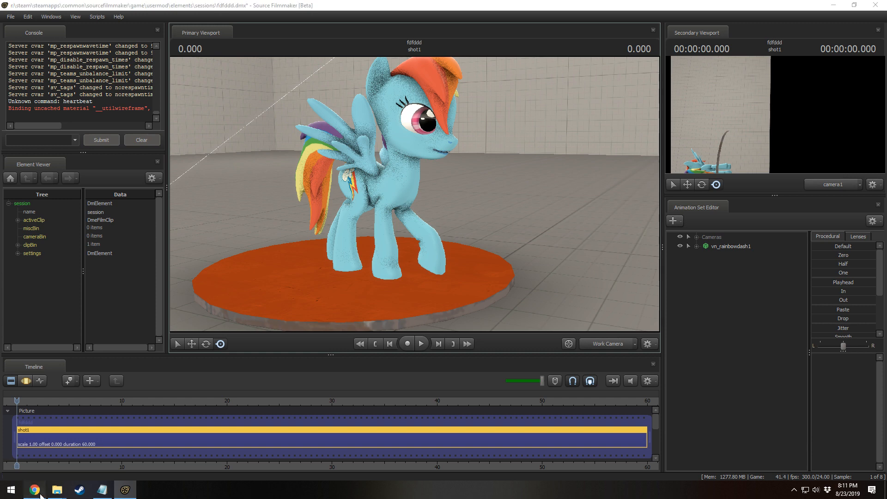
left_click(76, 12)
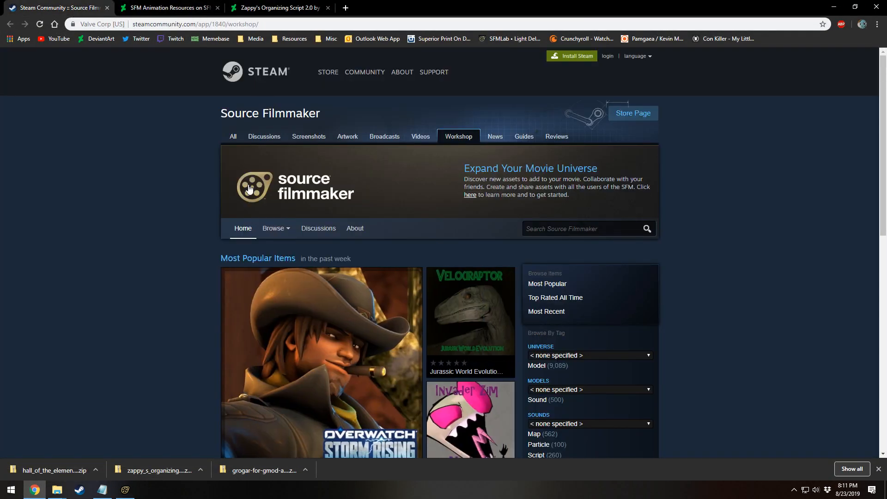
left_click(60, 39)
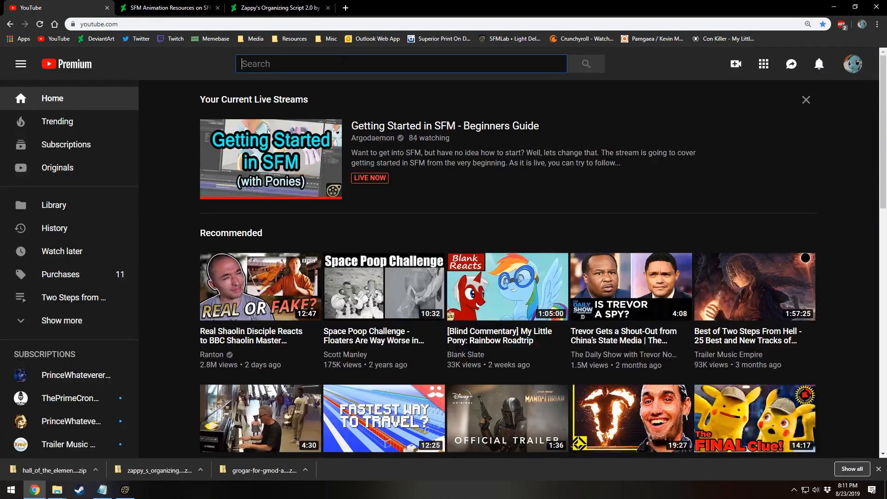
type("source fi")
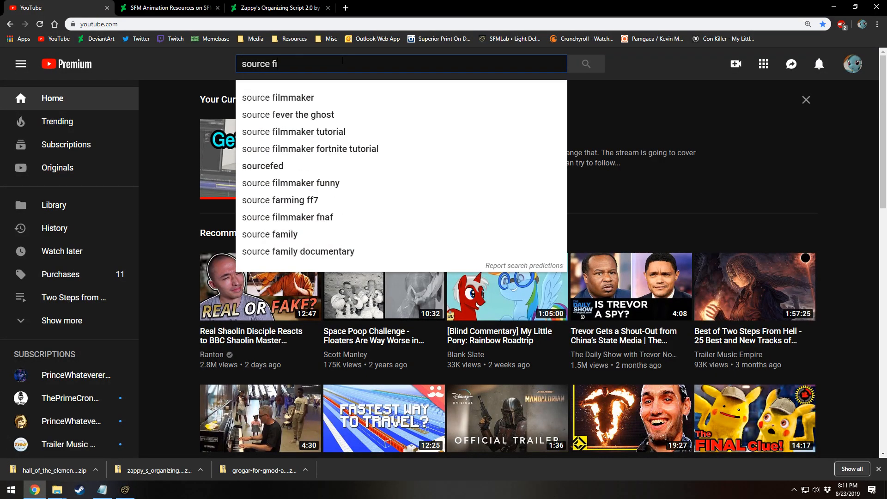
type("lmmaker")
key("Return")
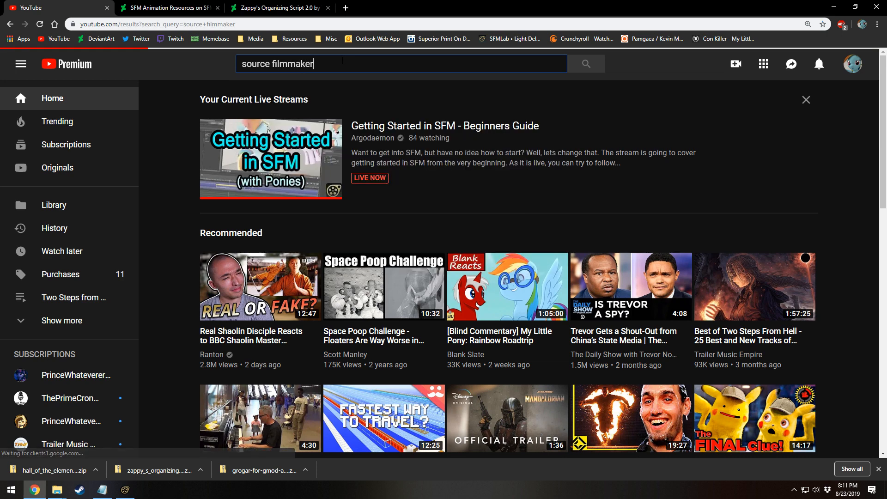
left_click(240, 157)
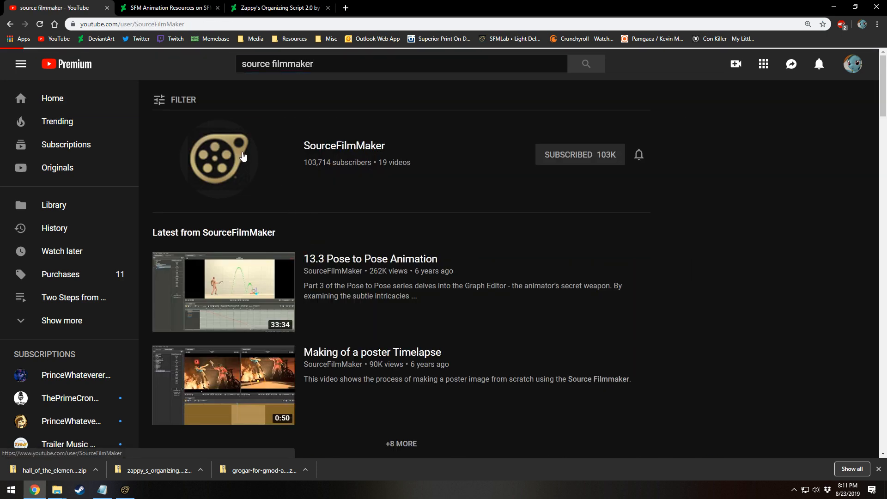
- Browse the channel's Valve Tutorials list through to the 04 manipulating to 07 puppeteering videos
scroll(326, 284, "down", 1)
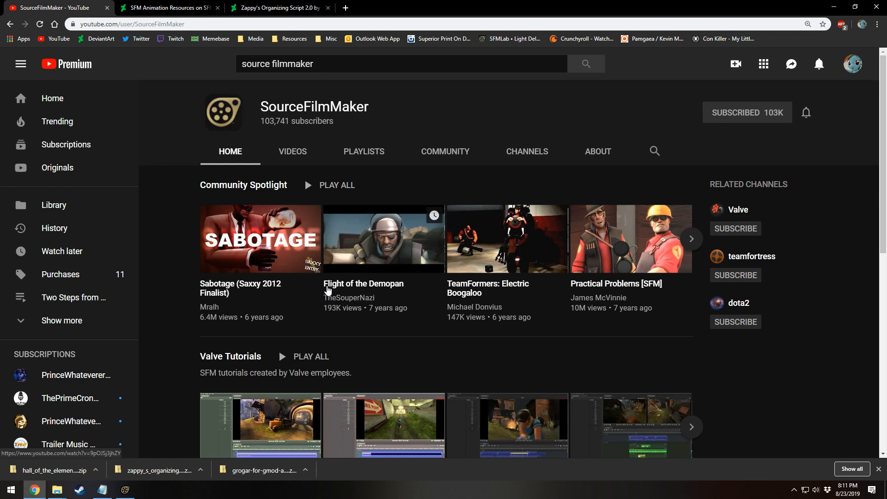
scroll(336, 276, "down", 4)
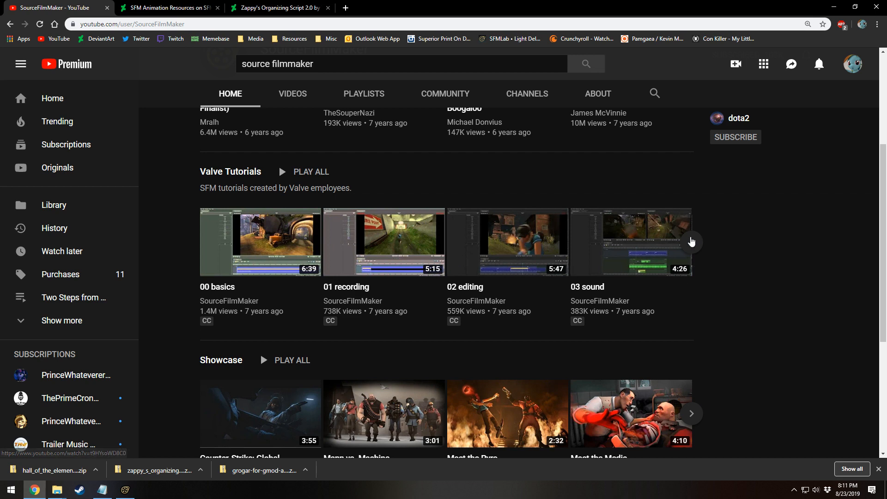
left_click(691, 241)
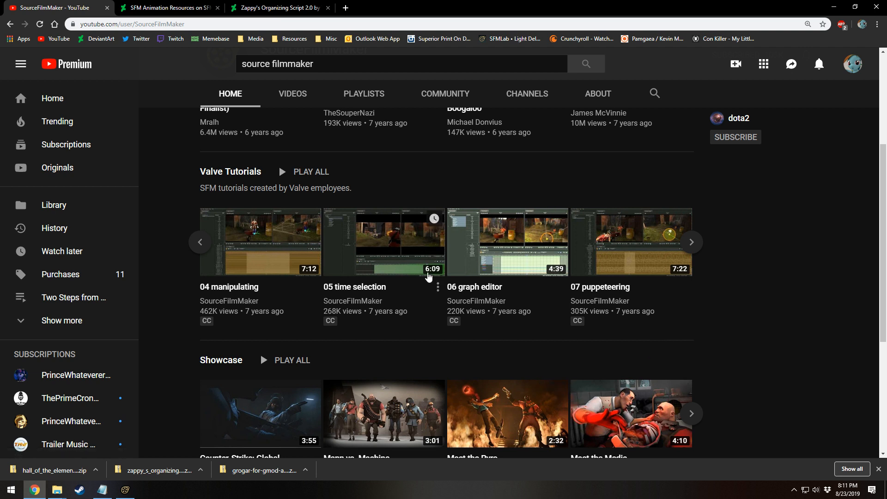
- Return to Source Filmmaker and play back the first four seconds or so of the pony's walk animation
left_click(125, 490)
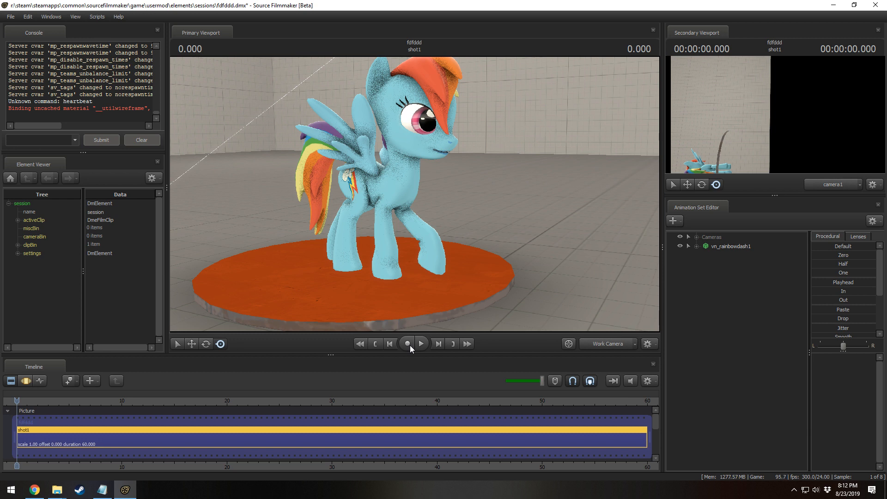
key("space")
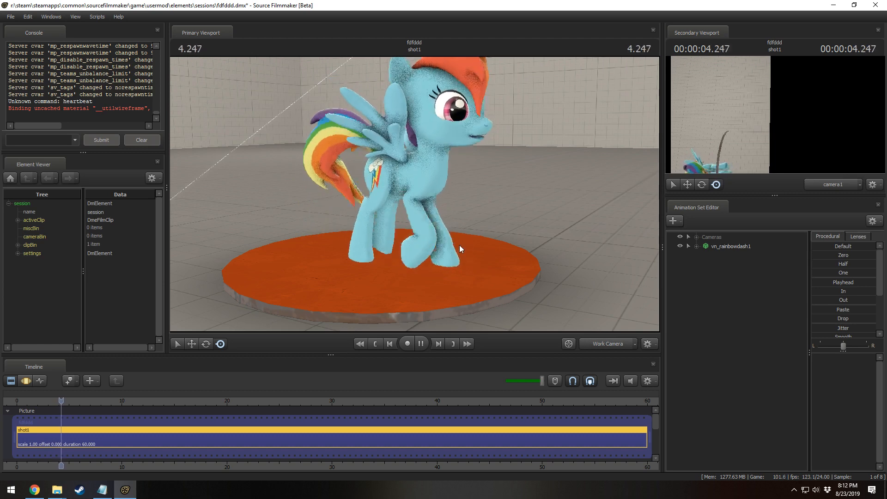
key("space")
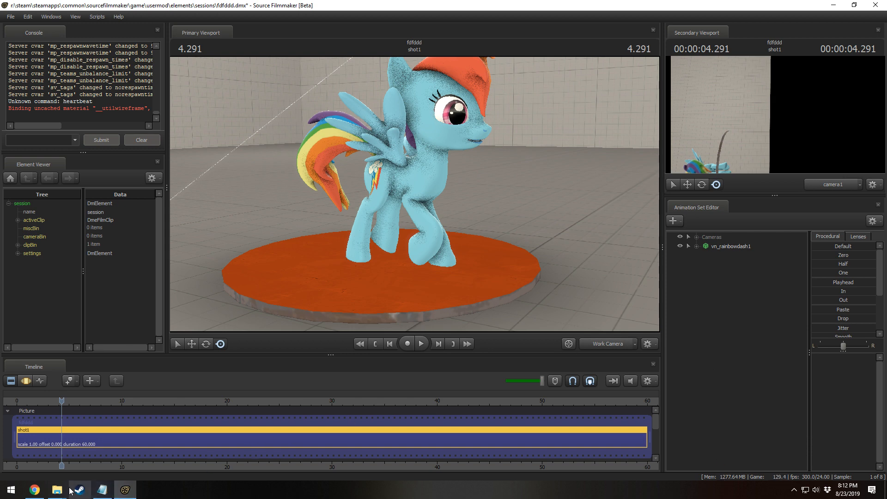
- Switch to File Explorer, open the Pony SFM folder's Videos subfolder and look through its video files
mouse_move(56, 489)
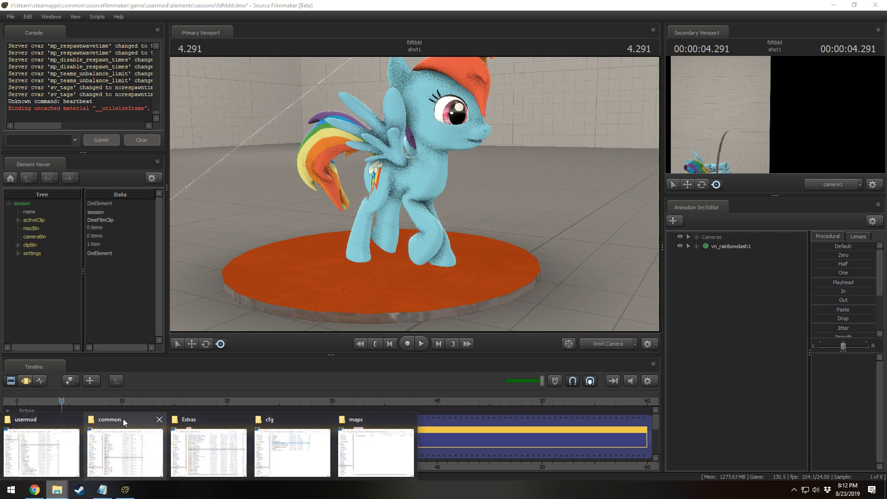
left_click(291, 449)
left_click(383, 181)
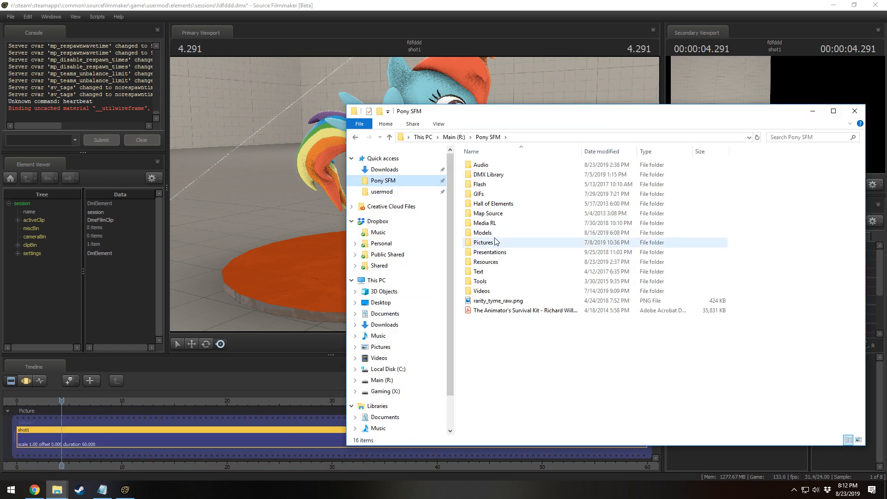
double_click(481, 291)
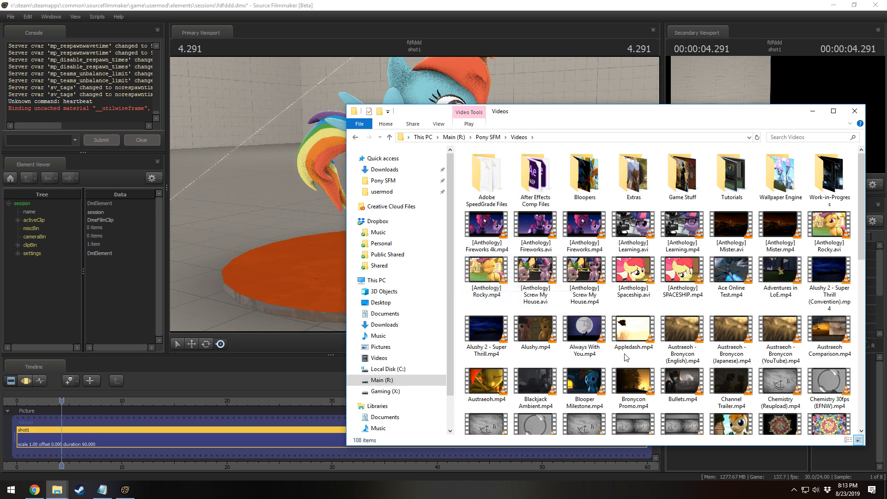
scroll(709, 364, "down", 3)
scroll(694, 351, "up", 3)
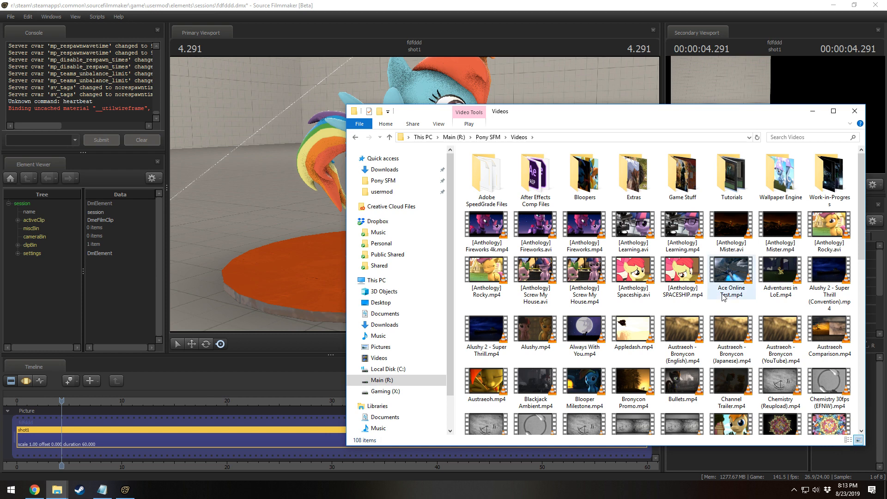
scroll(719, 303, "down", 3)
scroll(720, 303, "up", 4)
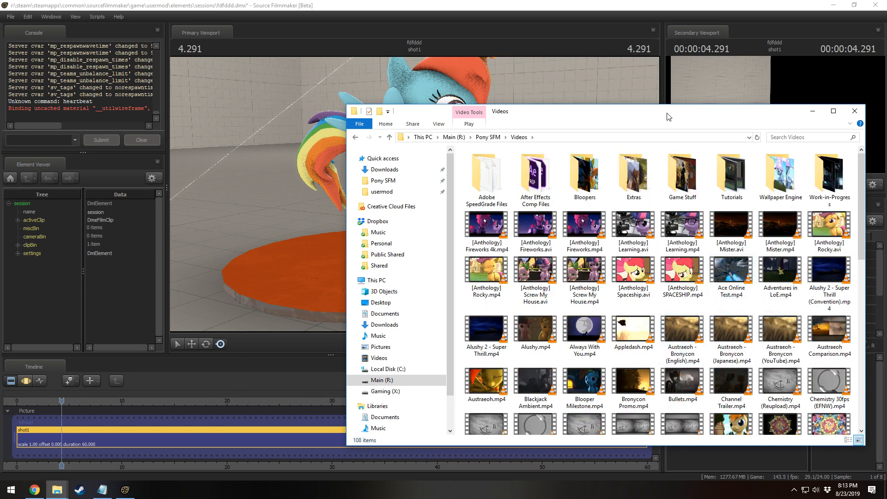
- Move the Videos folder window further over the viewport and open Austraeoh - Bronycon (English).mp4 in VLC media player
left_click_drag(655, 116, 479, 89)
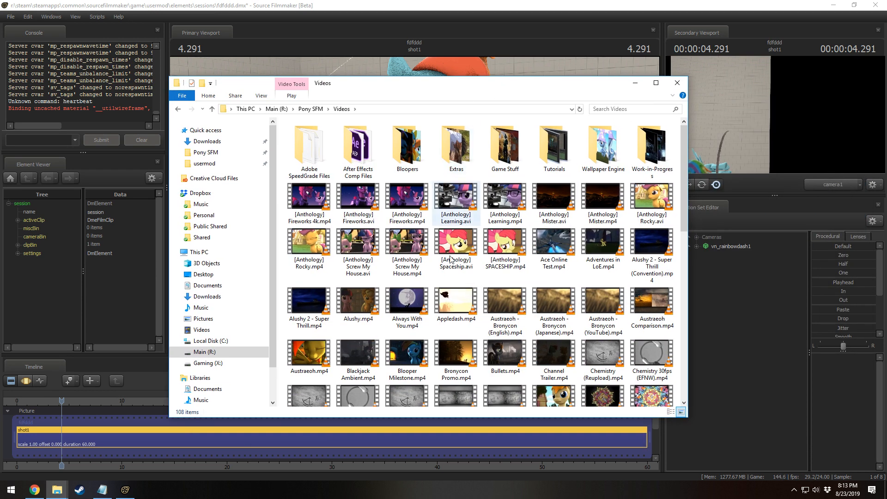
left_click(503, 309)
double_click(503, 310)
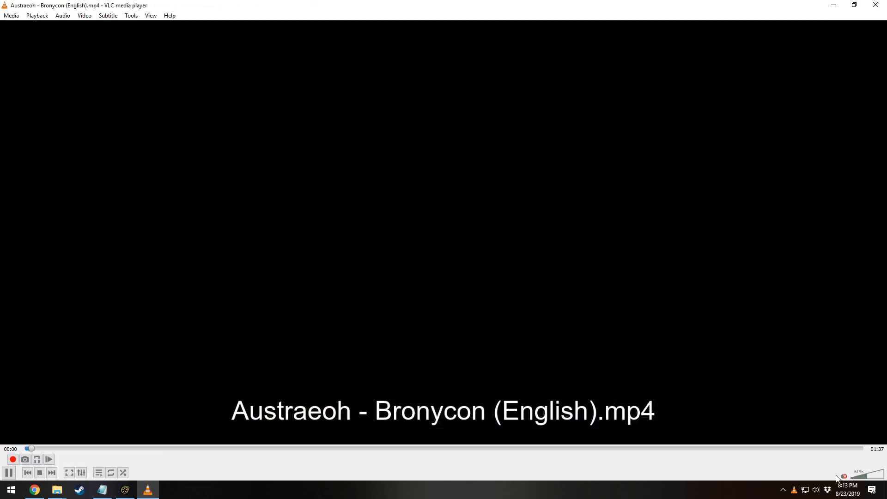
- Skip ahead to about 00:31, pause, and briefly play the shot of the armored red-maned pony at 00:36
left_click_drag(63, 448, 355, 478)
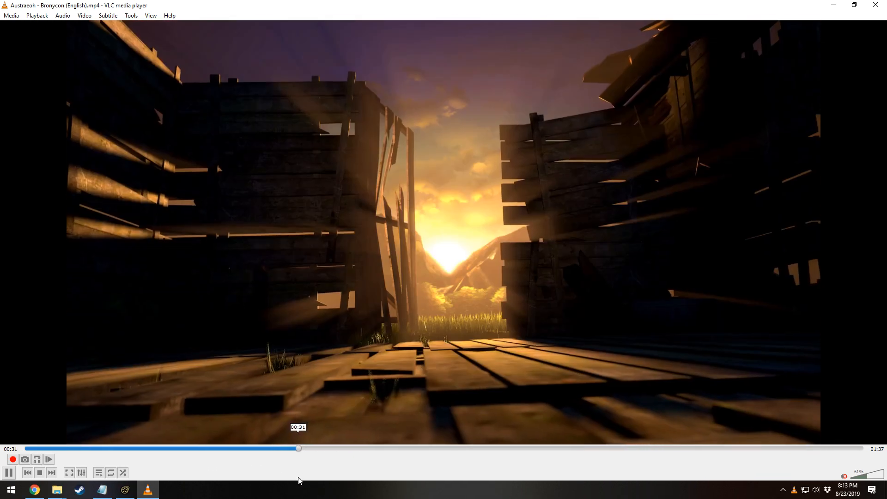
key("space")
left_click(339, 448)
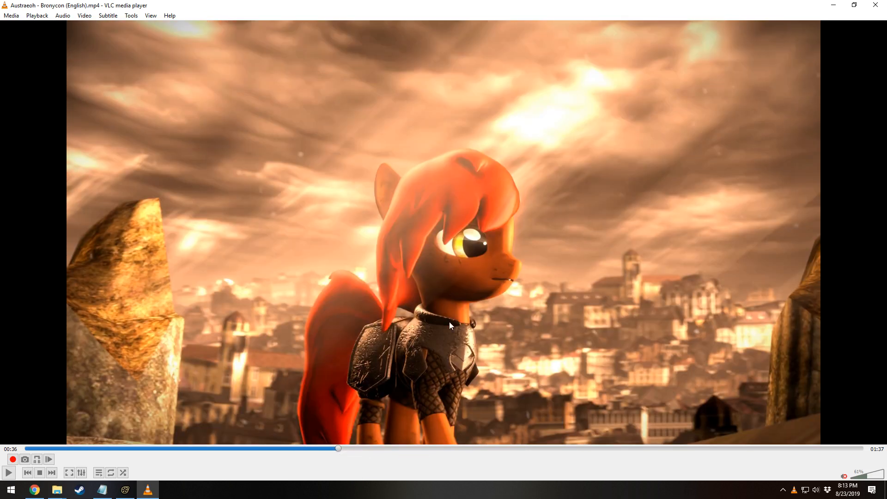
key("space")
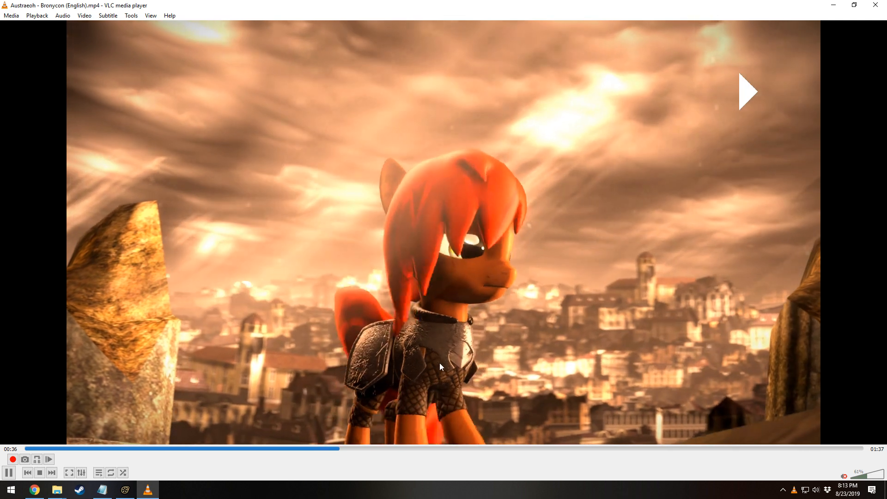
key("space")
- Skip to 00:42 and play the close-up of the sword-carrying brown-maned pony in short bursts
left_click(362, 448)
left_click_drag(362, 449, 388, 462)
key("space")
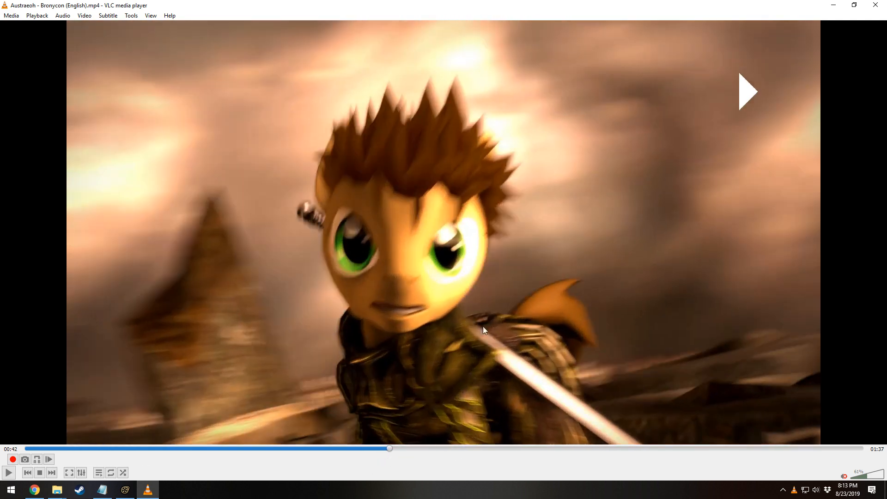
key("space")
key("space")
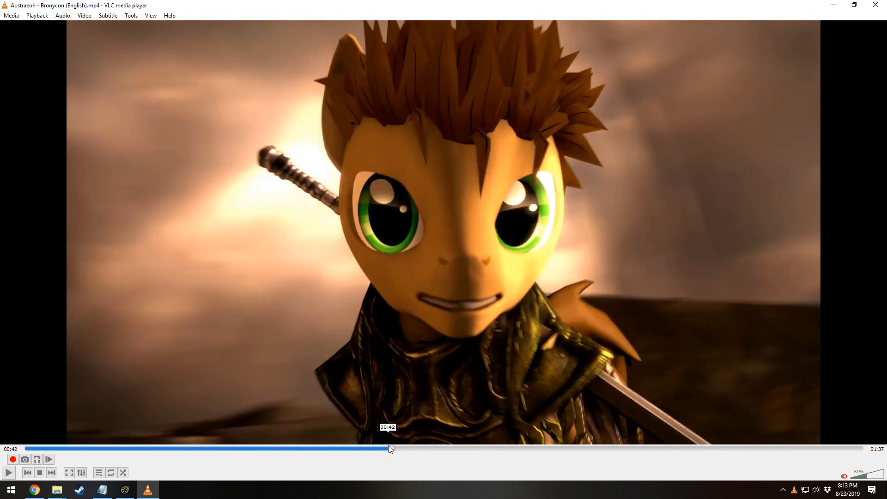
- Skip to about 00:46 and replay the shot of the red-maned pony running through the meadow
left_click_drag(388, 446, 427, 458)
key("space")
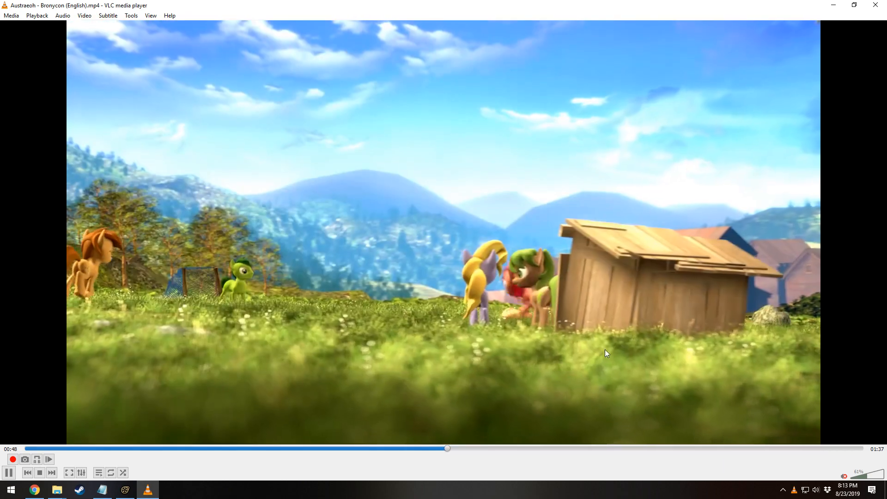
key("space")
left_click(431, 448)
key("space")
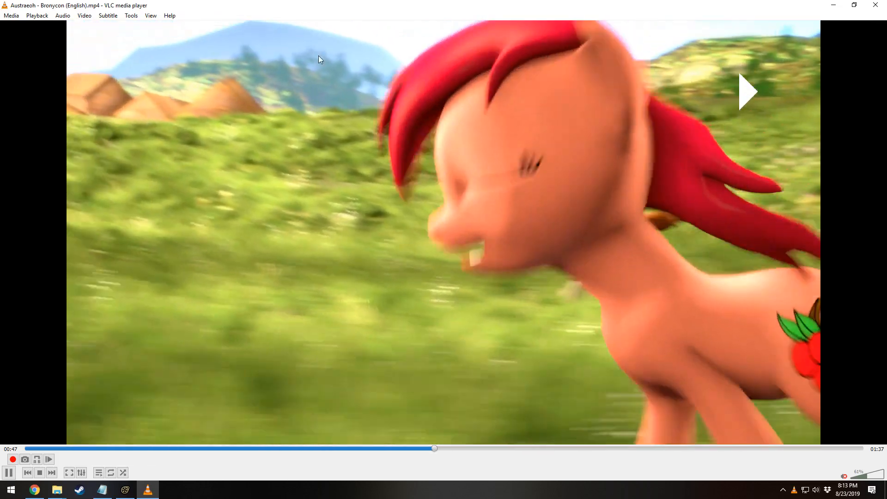
key("space")
left_click(428, 448)
key("space")
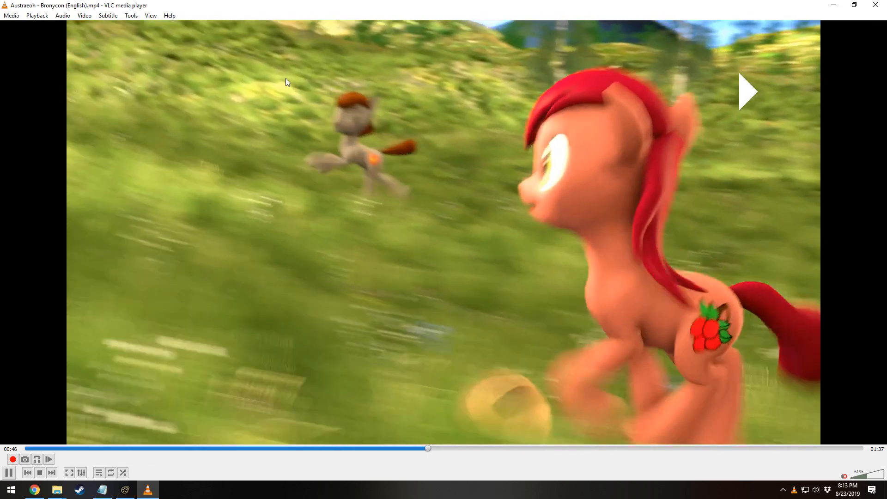
- Examine the running pony's motion between 00:46 and 00:48 by alternately playing and pausing the video
key("space")
key("space")
key("space")
key("space")
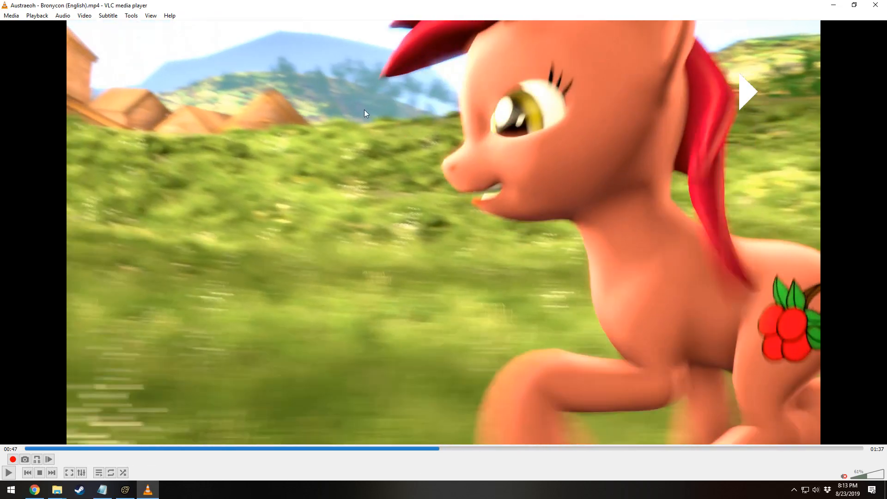
key("space")
key("space")
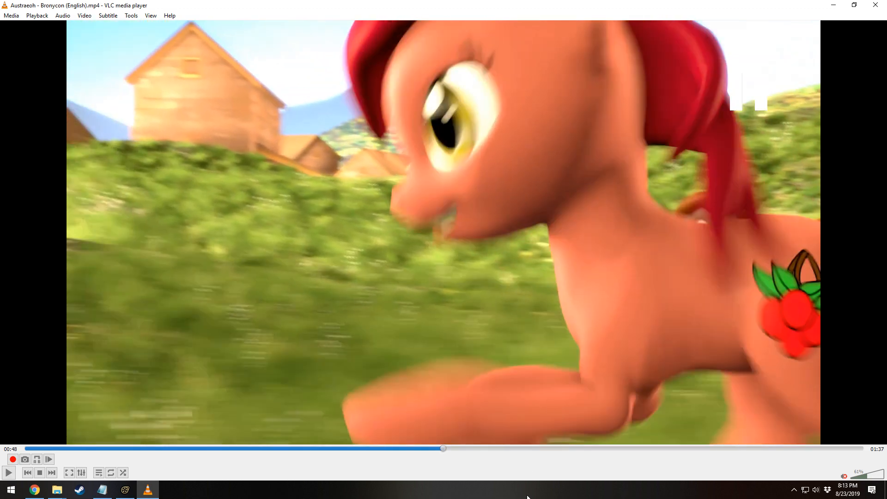
- Jump back to 00:47 and play the run again through the cut to the wide shed shot
left_click(431, 448)
key("space")
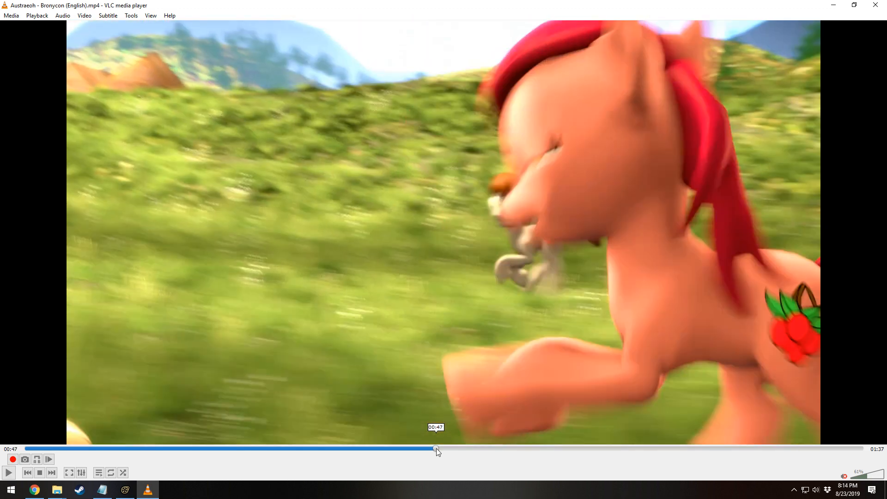
key("space")
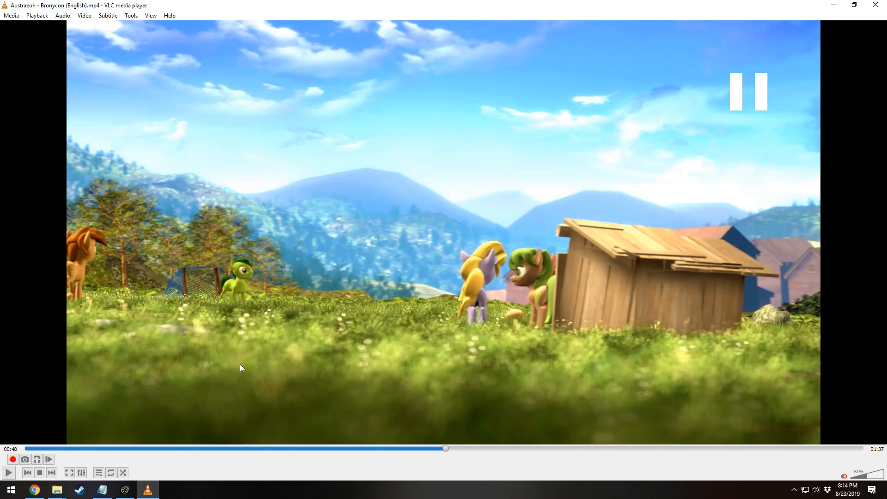
left_click(434, 448)
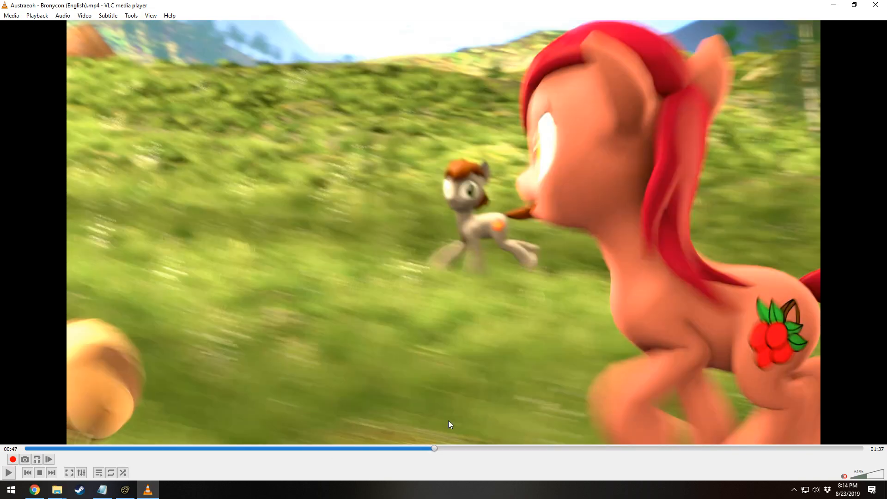
key("space")
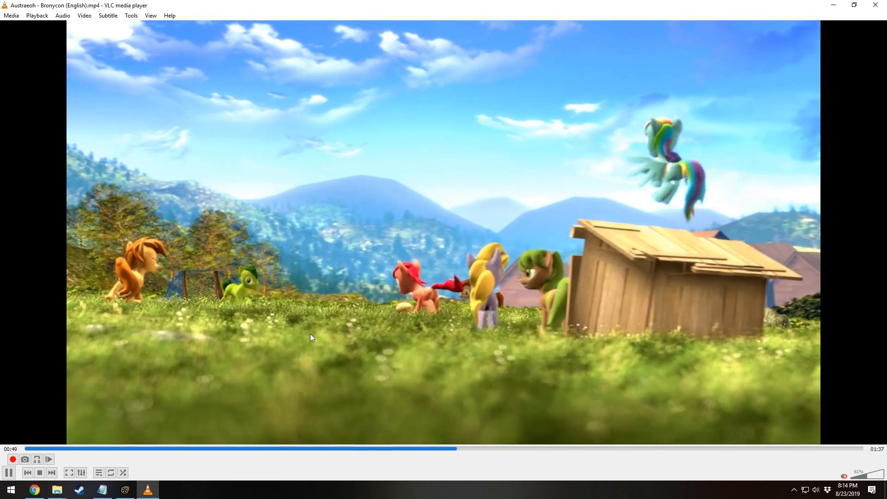
- Replay the wide shot of the rainbow-maned pony landing on the shed roof from about 00:49, pausing along the way
key("space")
left_click(449, 445)
key("space")
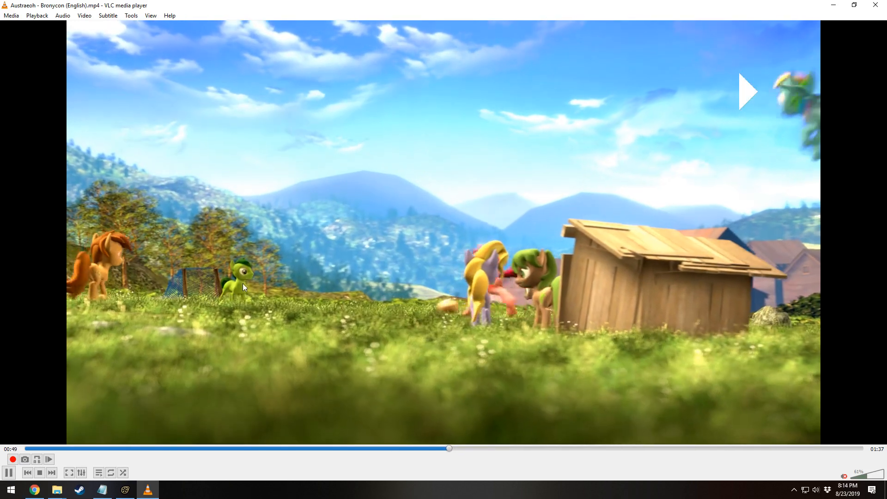
key("space")
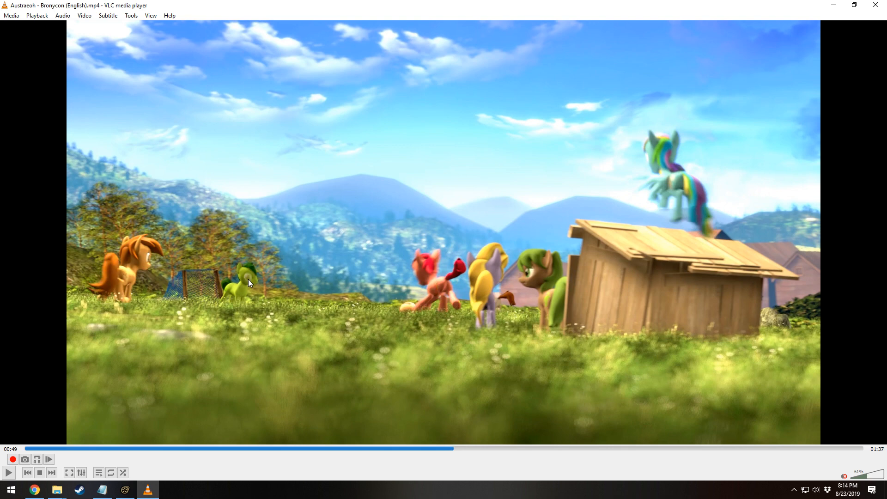
key("space")
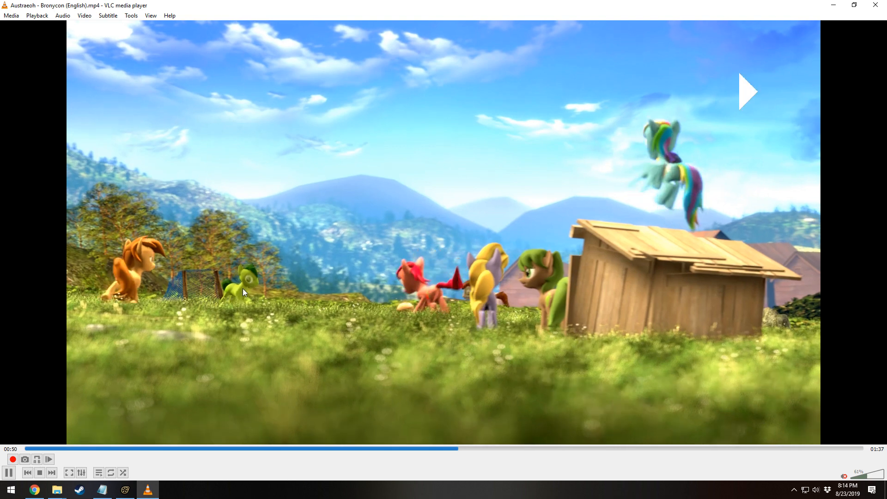
key("space")
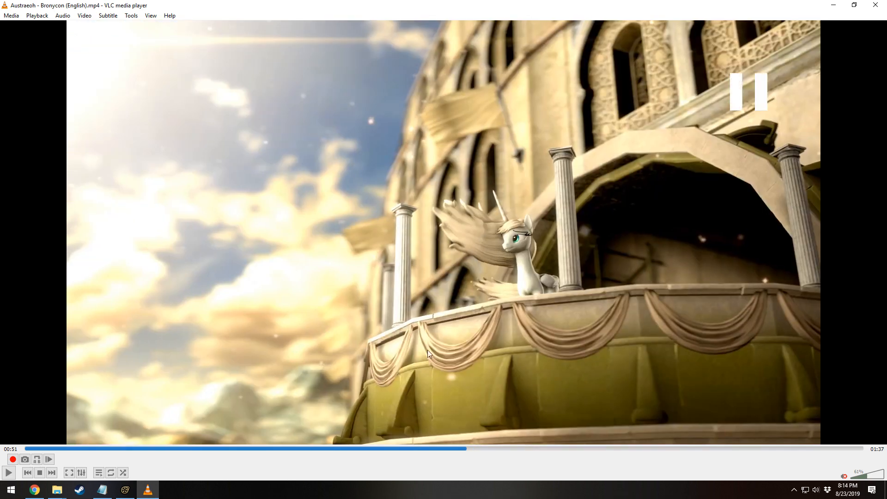
left_click(456, 448)
key("space")
key("space")
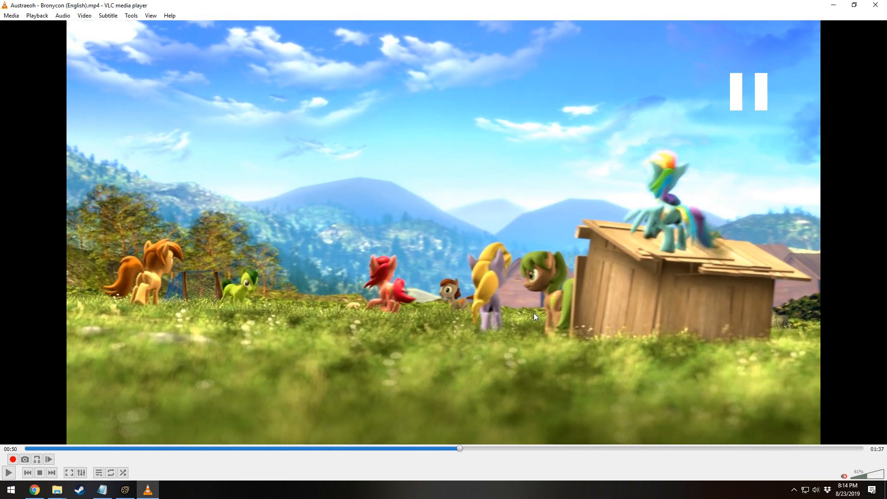
- Play on to the white unicorn's balcony scene and review her close-up around 00:54 to 00:56 in short bursts
key("space")
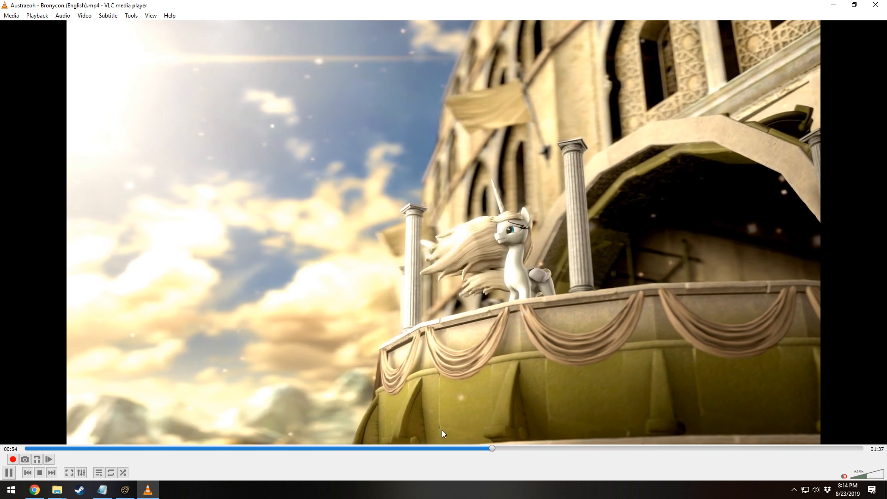
key("space")
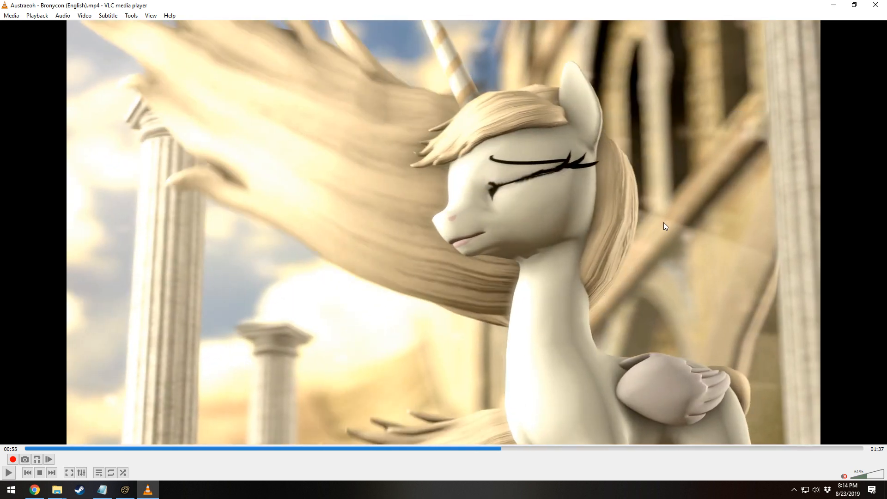
key("space")
key("space")
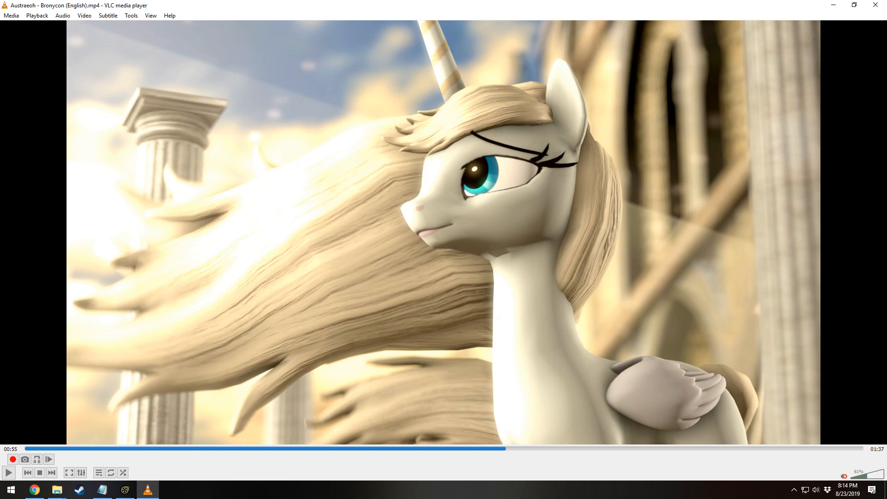
key("space")
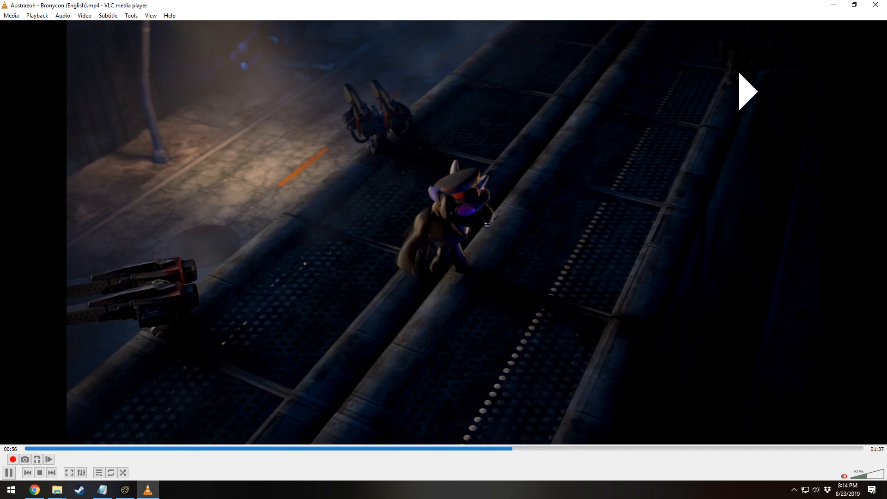
key("space")
left_click(497, 447)
key("space")
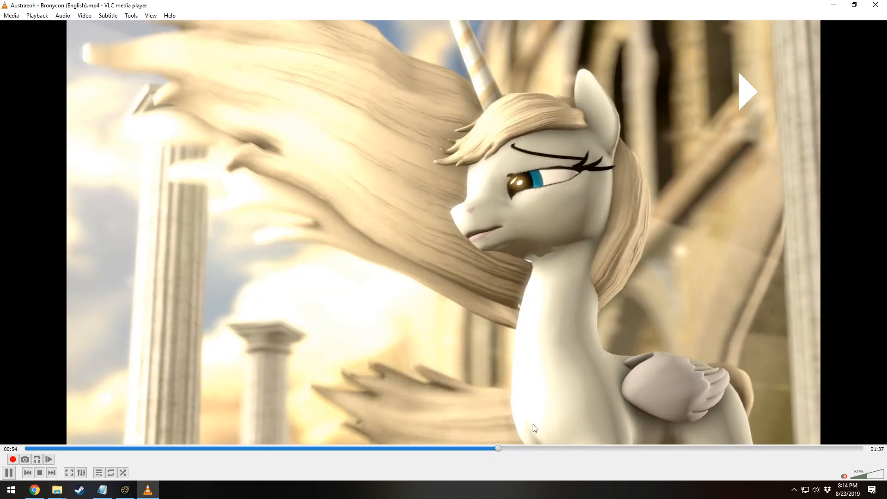
key("space")
- Jump back to 00:52 and step through the balcony shot in short bursts until the close-up at 00:54
left_click(475, 448)
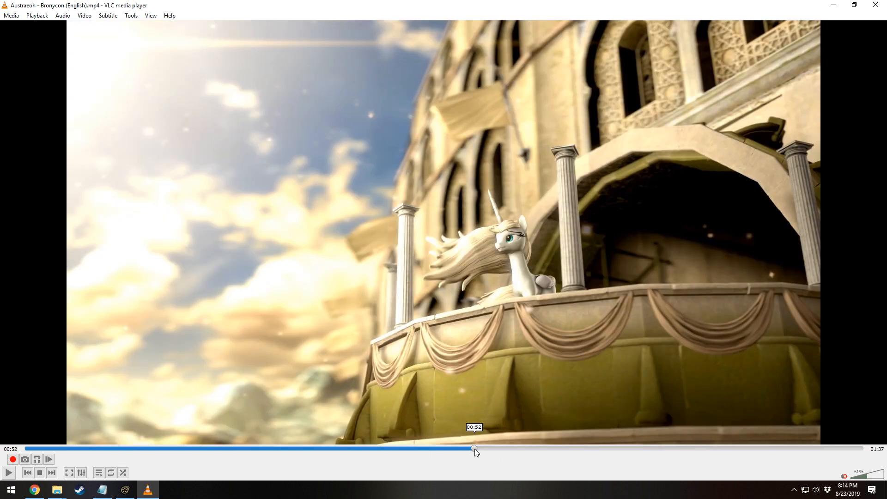
key("space")
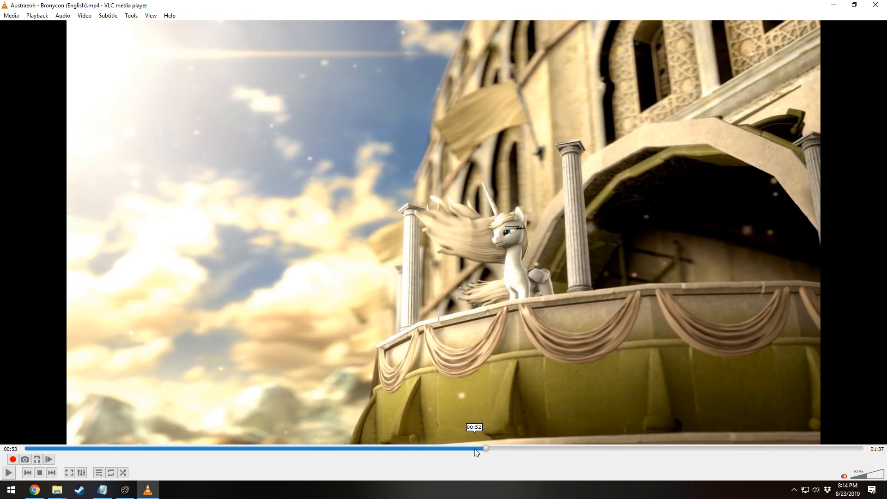
key("space")
key("space")
key("space")
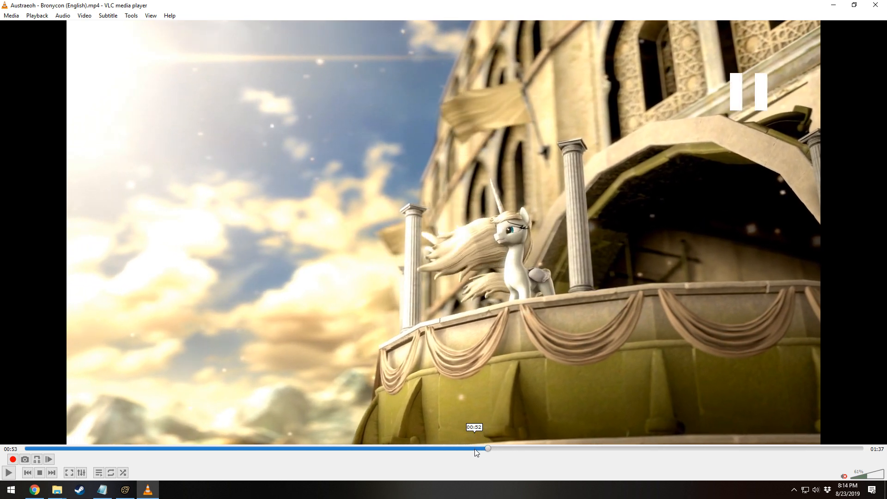
key("space")
key("space")
key("space")
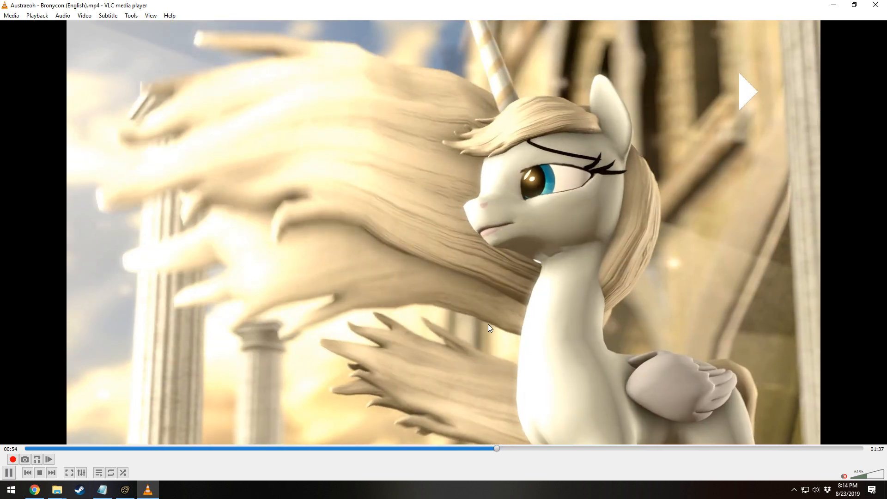
- Play the white unicorn's balcony close-up from 00:54 in short bursts until the cut to the dark rooftop shot at 00:56
key("space")
key("space")
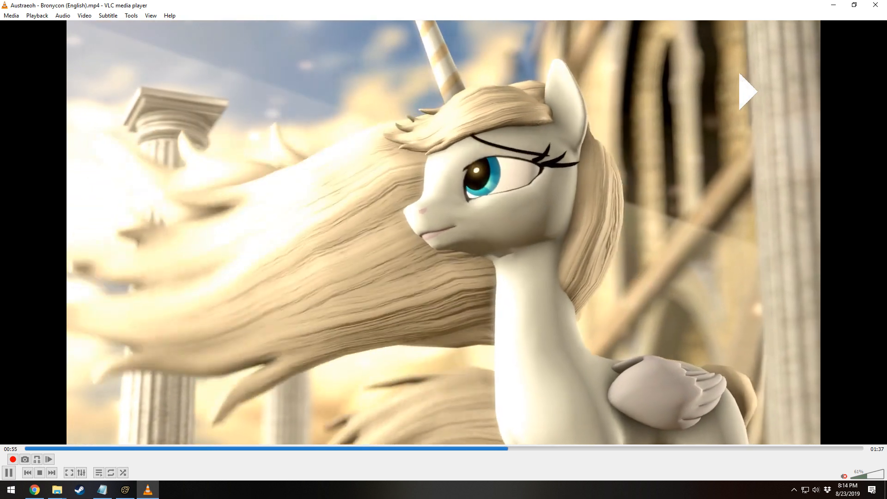
key("space")
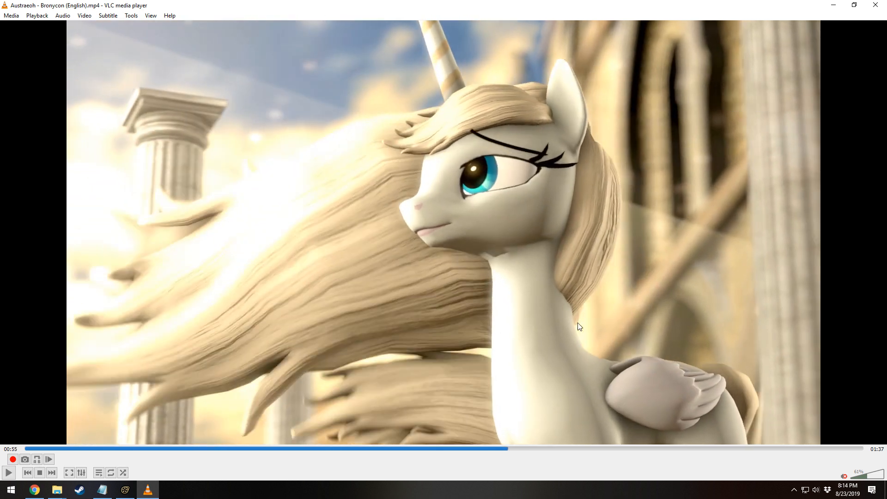
key("space")
key("space")
key("space")
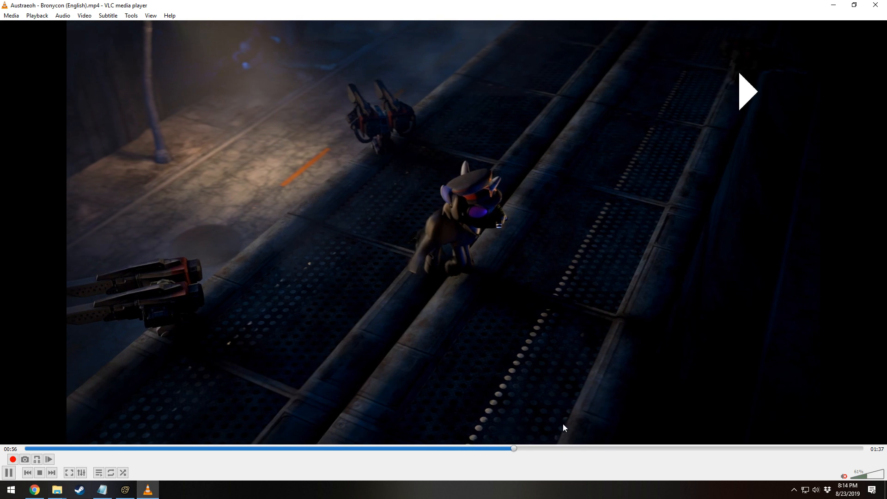
- Review the masked unicorn shots from 00:56 to about 01:02, pausing on the frontal view at 00:59
key("space")
key("space")
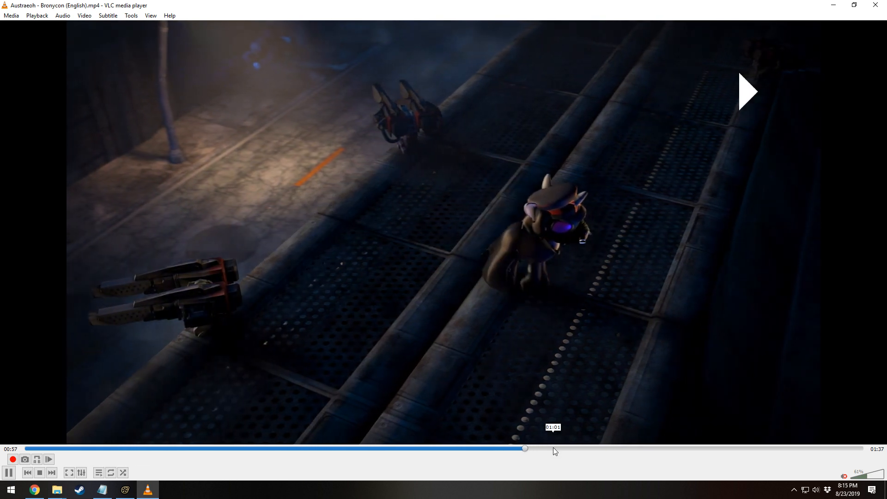
key("space")
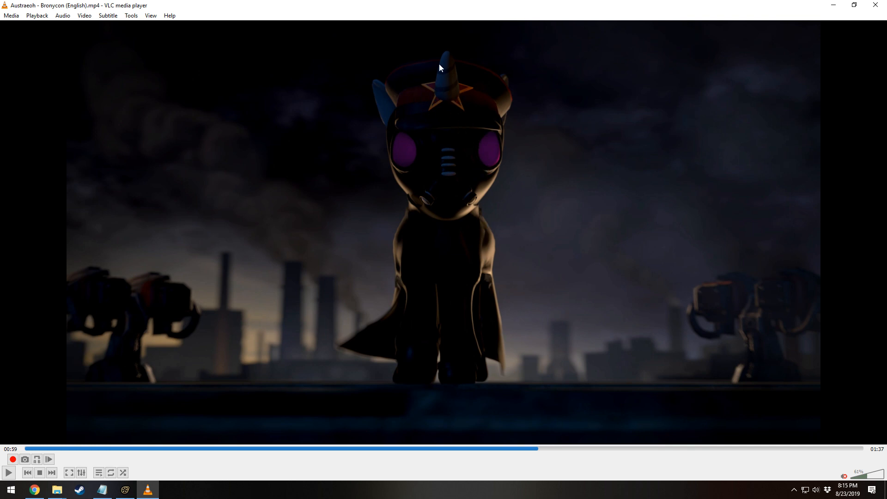
key("space")
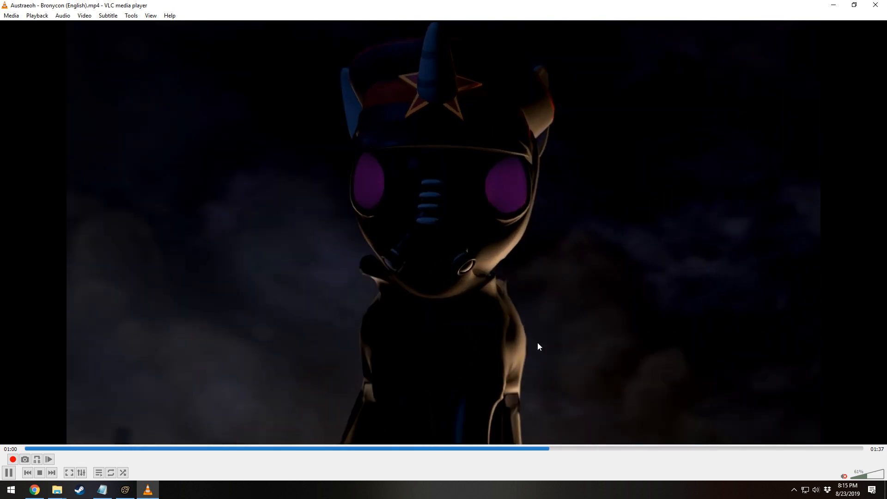
key("space")
key("space")
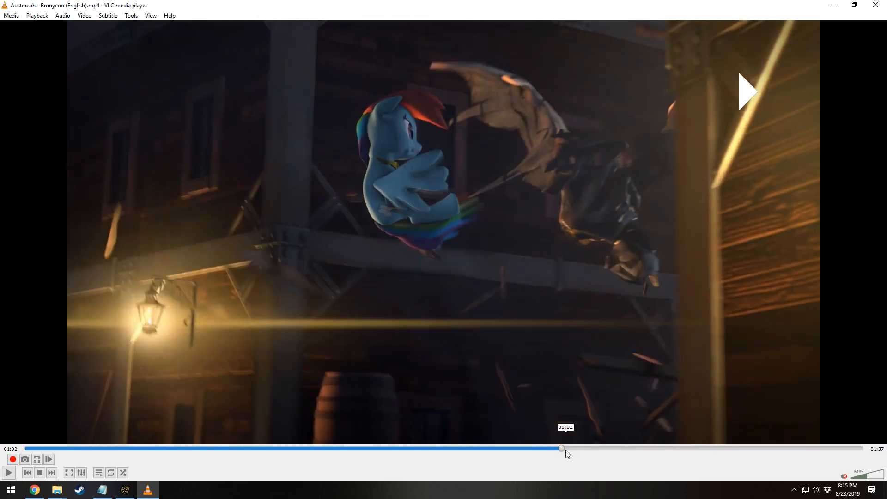
- Step through the mid-air fight at 01:02 and the hooded pony's shot in short bursts until 01:04
key("space")
left_click(566, 449)
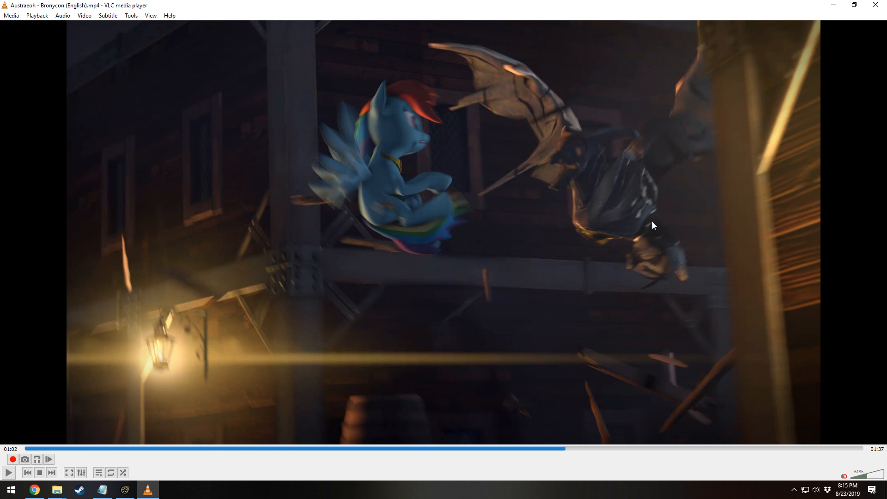
key("space")
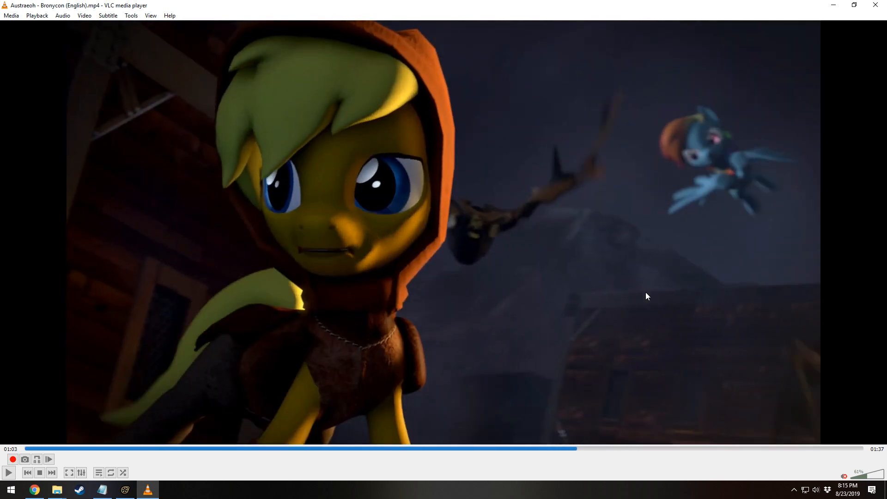
key("space")
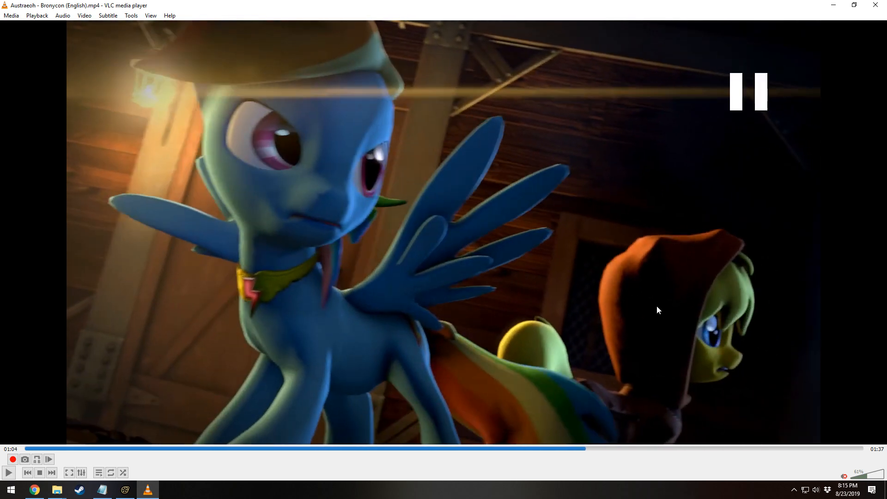
- Jump back to 01:03 and replay the fight through to the blue pony's landing at 01:04
left_click(571, 447)
key("space")
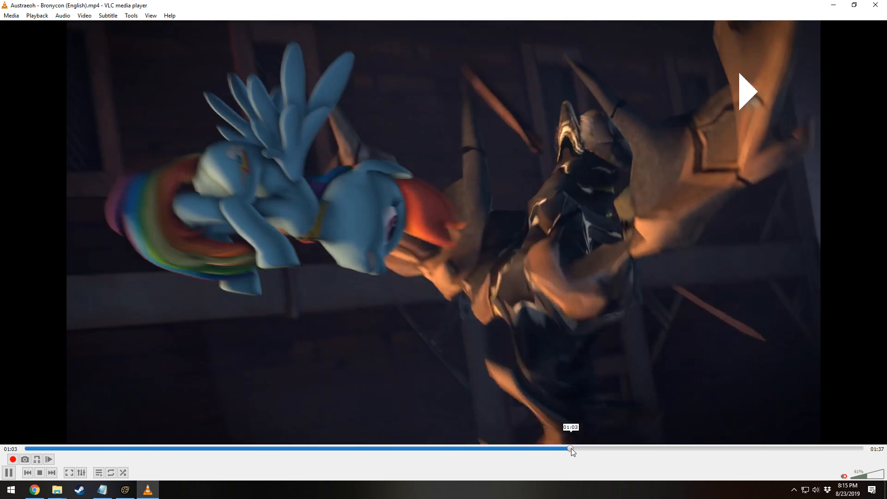
key("space")
key("space")
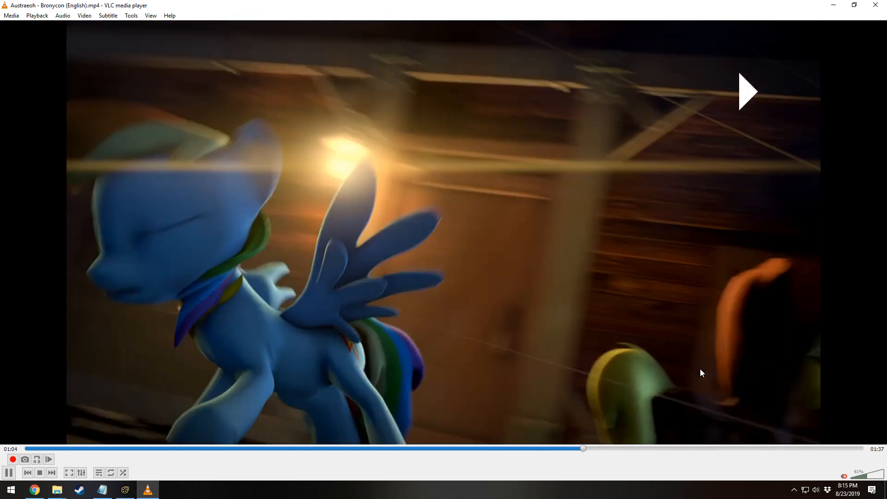
- Play on in short bursts to the shot of both ponies facing the winged creatures and pause at 01:06
key("space")
key("space")
key("space")
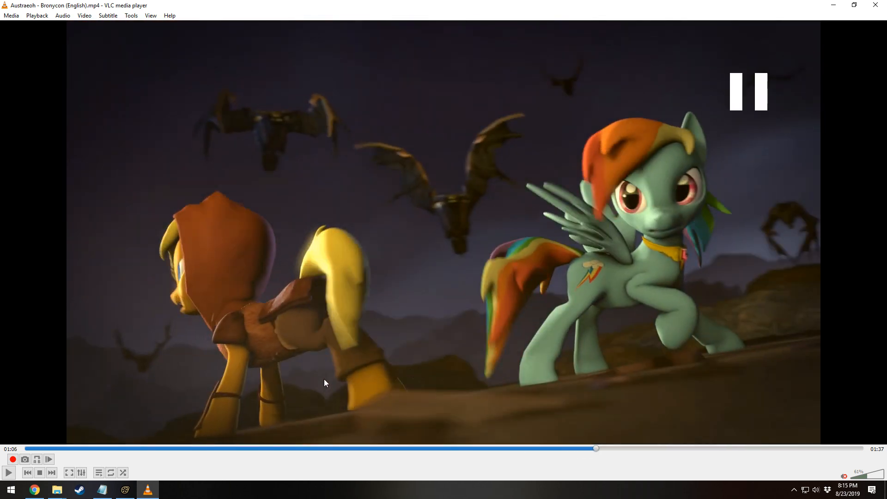
key("space")
key("space")
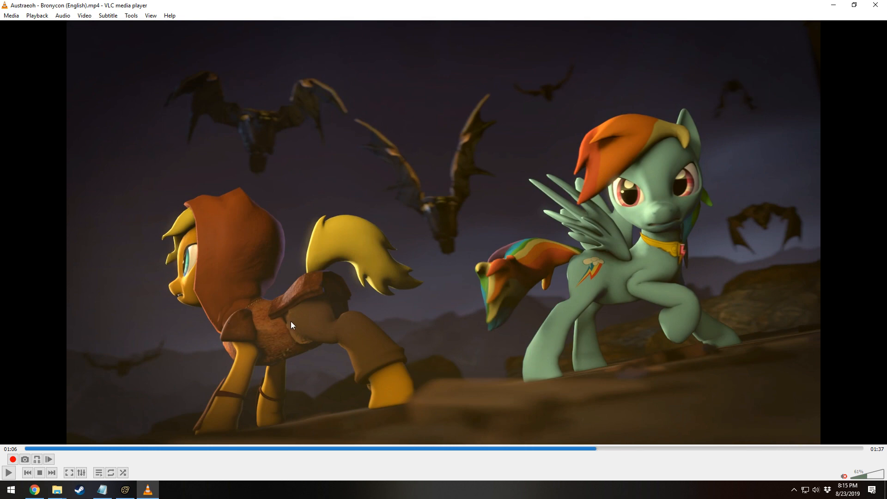
- Review the diving ponies at 01:11 and skip ahead to the cliff-edge shot around 01:20
key("space")
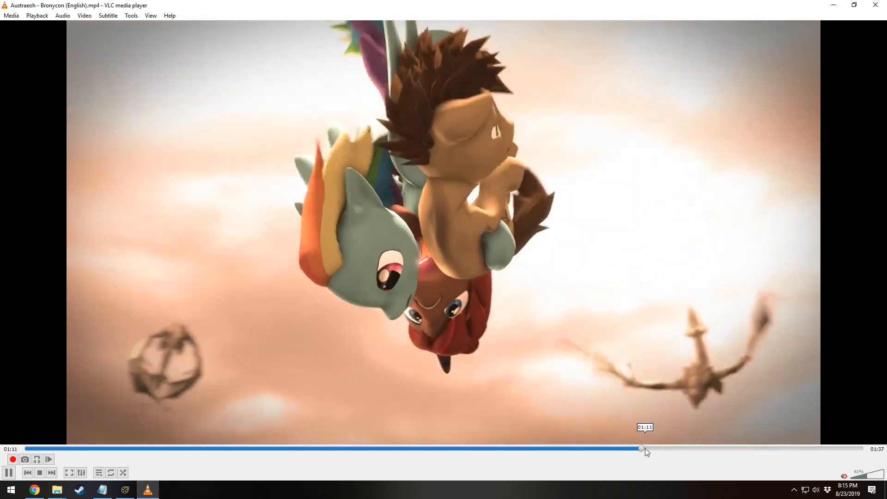
key("space")
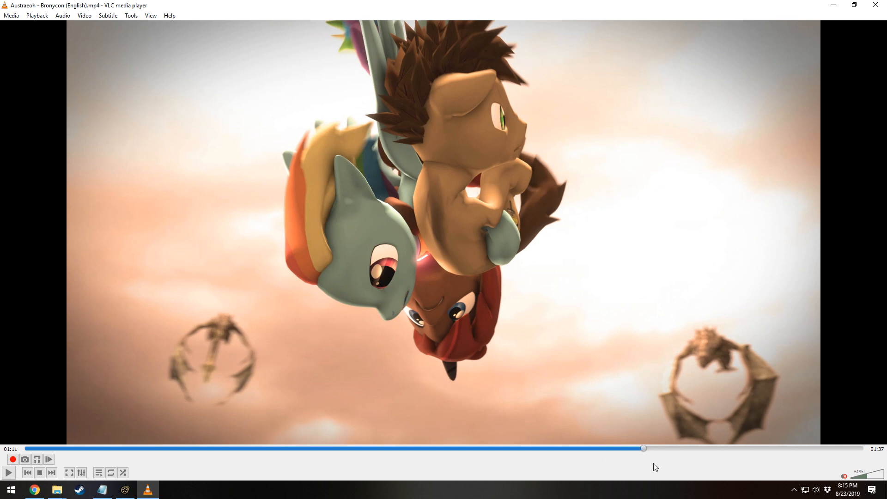
left_click(658, 449)
key("space")
left_click(673, 450)
key("space")
left_click_drag(674, 450, 724, 460)
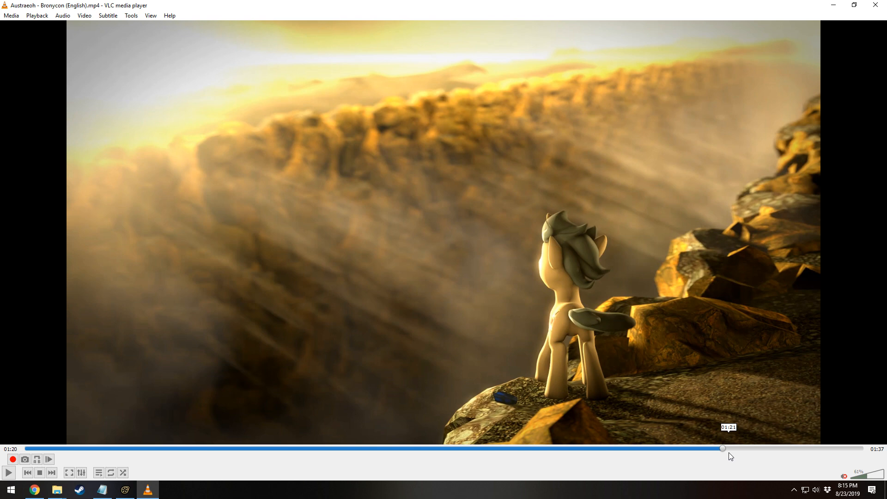
- Skip to the close-up of the pony in the hat at 01:26 and play it in short bursts
left_click_drag(728, 449, 771, 456)
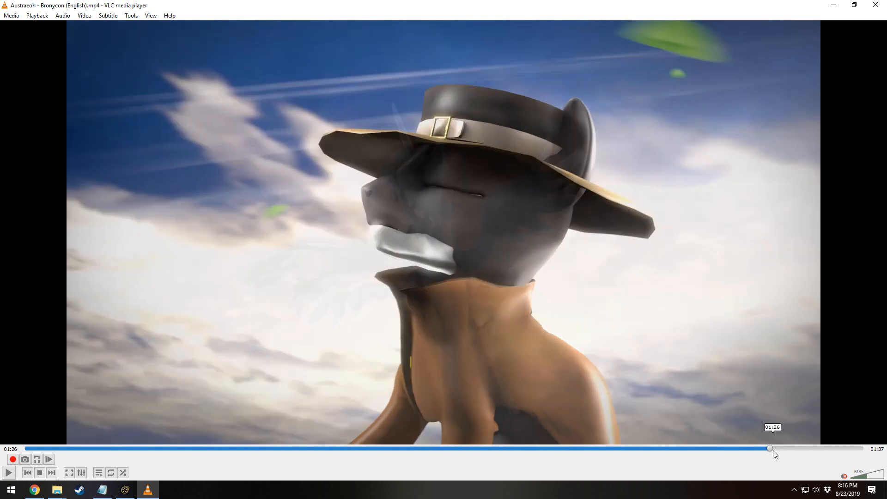
left_click(773, 451)
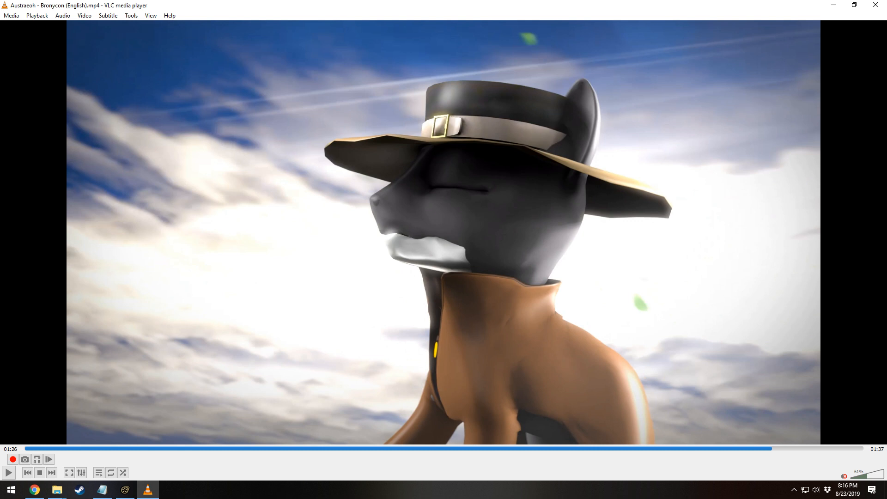
key("space")
key("space")
key("space")
key("space")
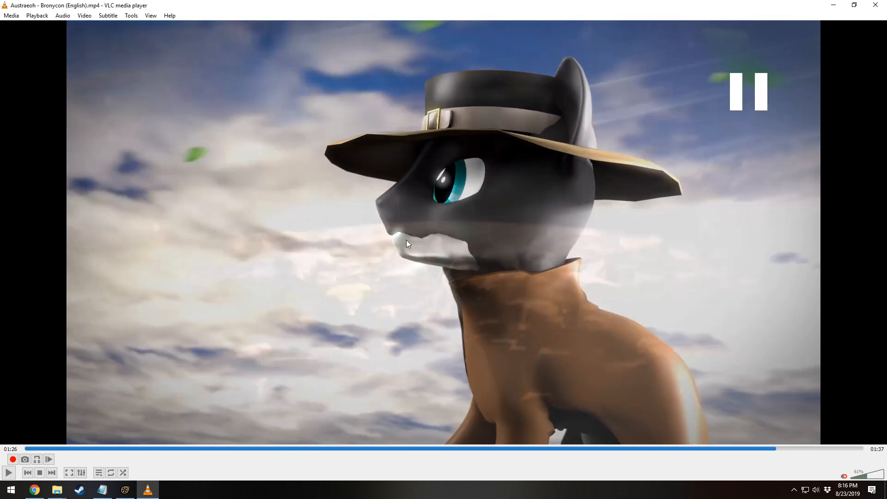
- Replay the hatted pony's eye-opening at 01:26 in short bursts through the cut to the red-eyed dragon
key("space")
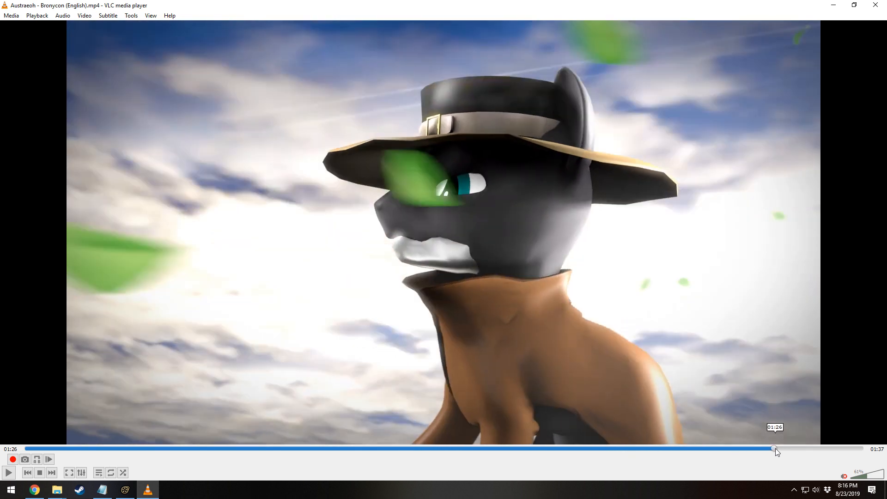
key("space")
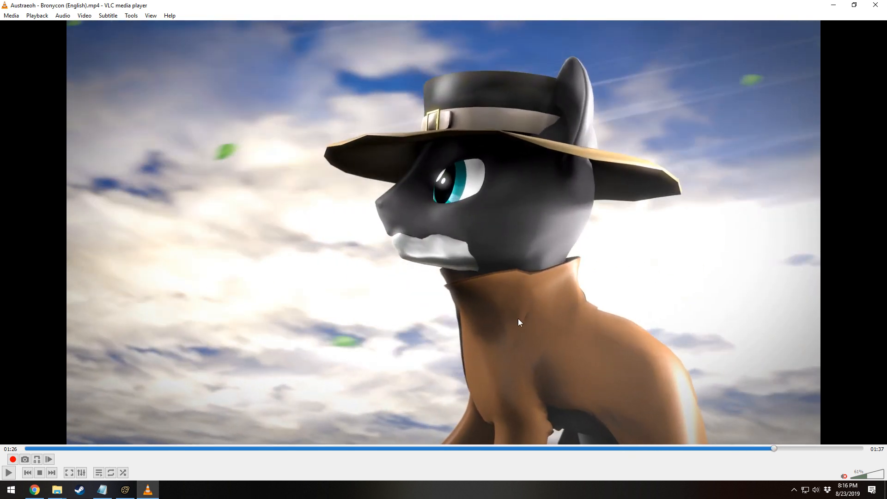
key("space")
key("space")
key("space")
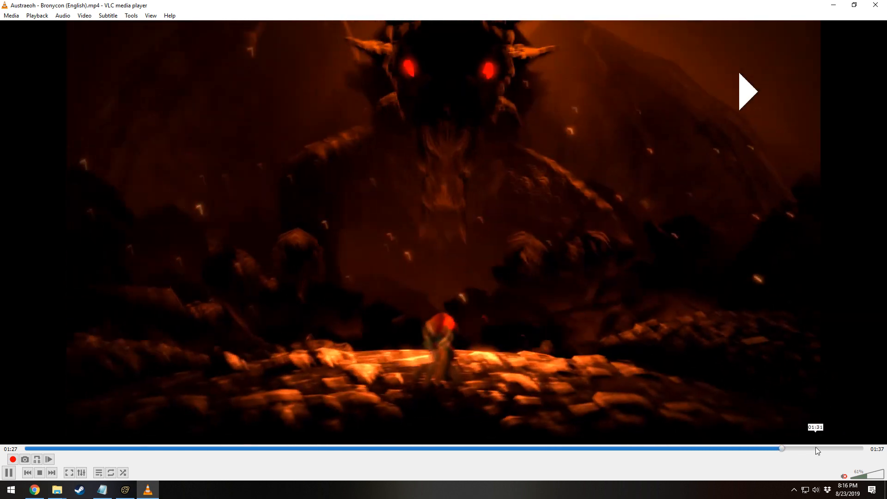
- Close the Austraeoh video after skipping to its end, and open Chemistry 60fps.mp4 from the Pony SFM Videos folder
left_click_drag(791, 450, 858, 449)
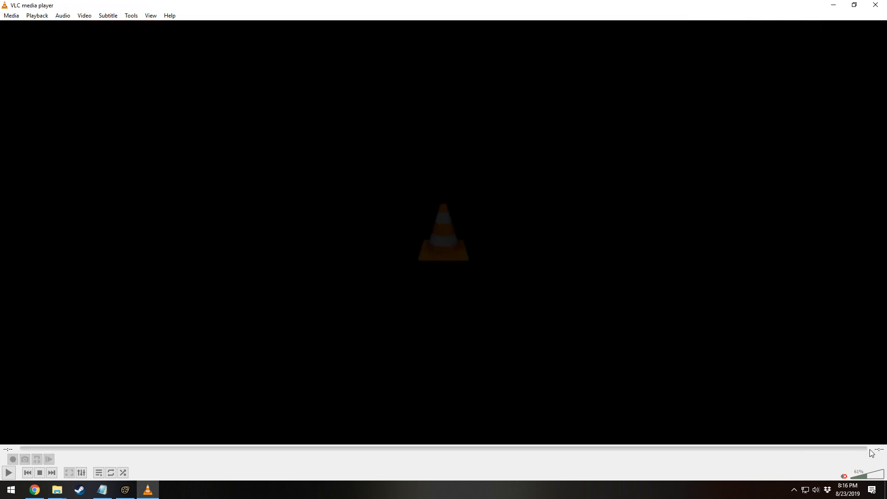
left_click(875, 5)
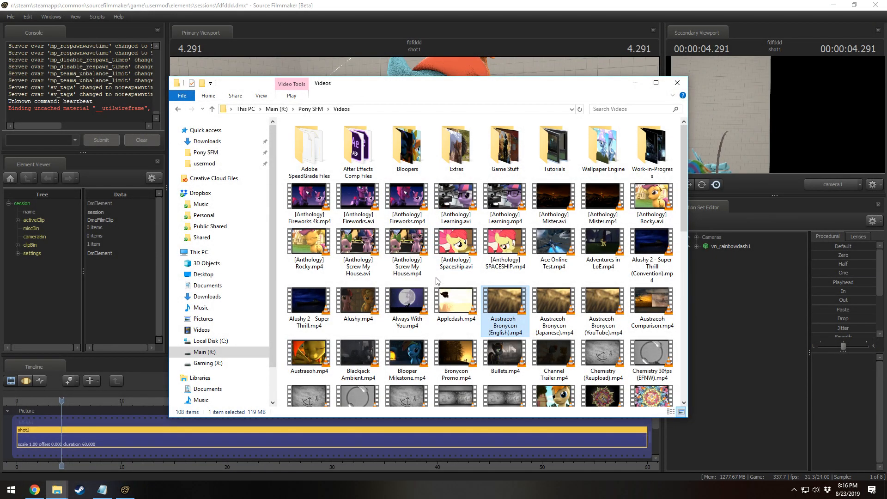
scroll(497, 330, "down", 3)
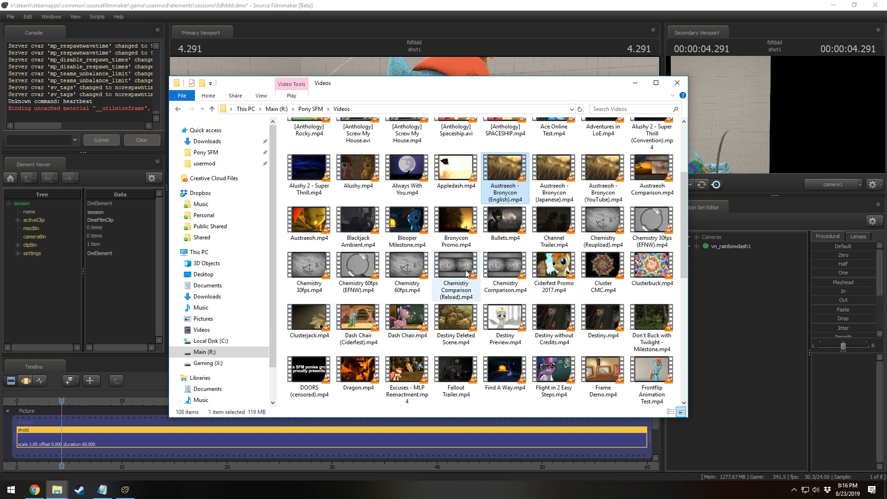
double_click(401, 270)
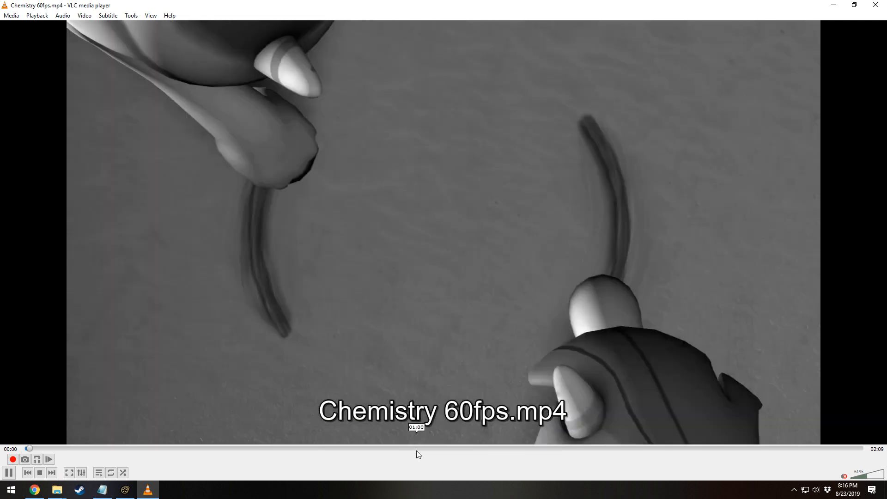
- Find the wide shot of the pony crowd around 00:44, pause at 00:45 to examine it, and close the video
left_click(414, 448)
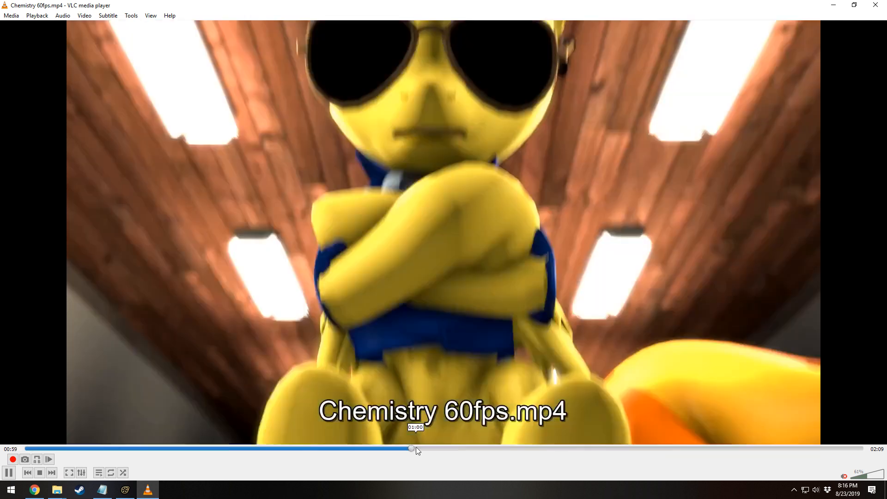
left_click_drag(428, 449, 307, 451)
key("space")
key("space")
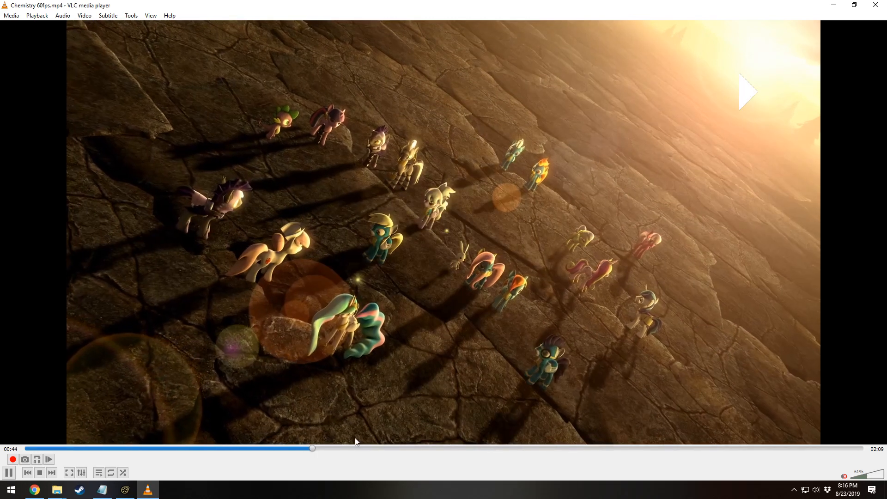
key("space")
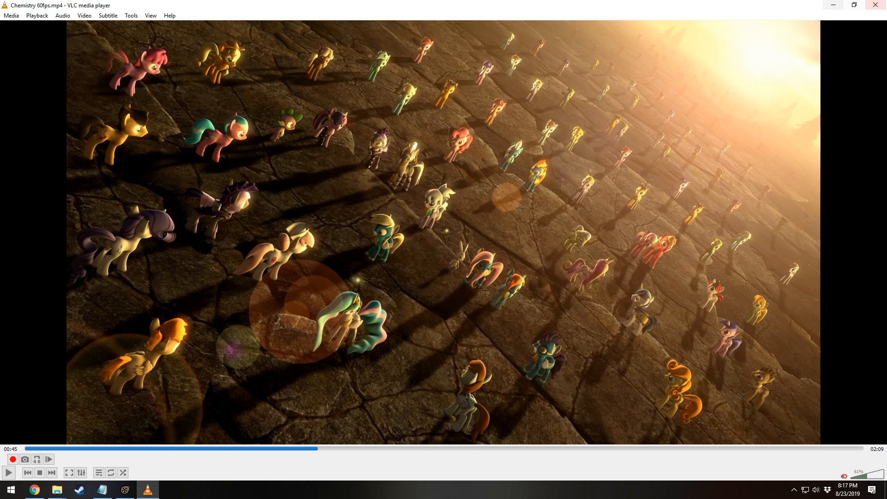
left_click(877, 6)
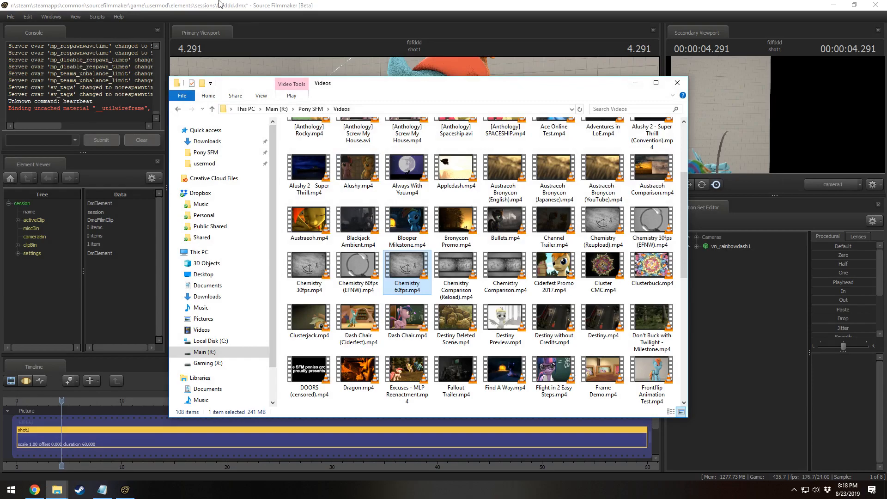
- Switch to Chrome, open the animator's Twitch channel, and view its channel description and stream schedule
left_click(35, 489)
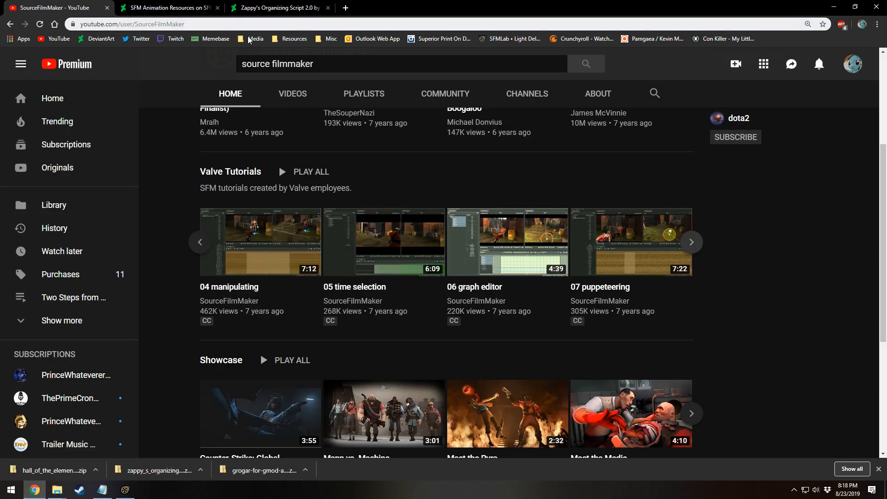
left_click(176, 38)
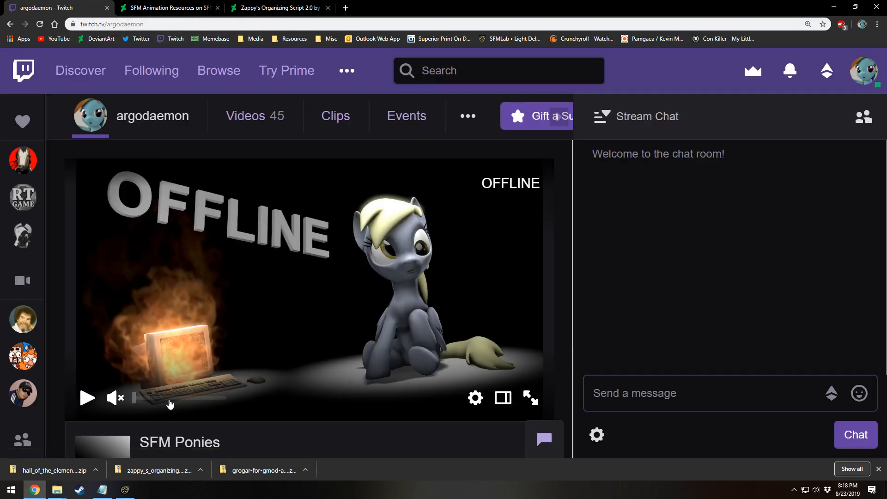
scroll(480, 319, "down", 4)
scroll(461, 322, "down", 1)
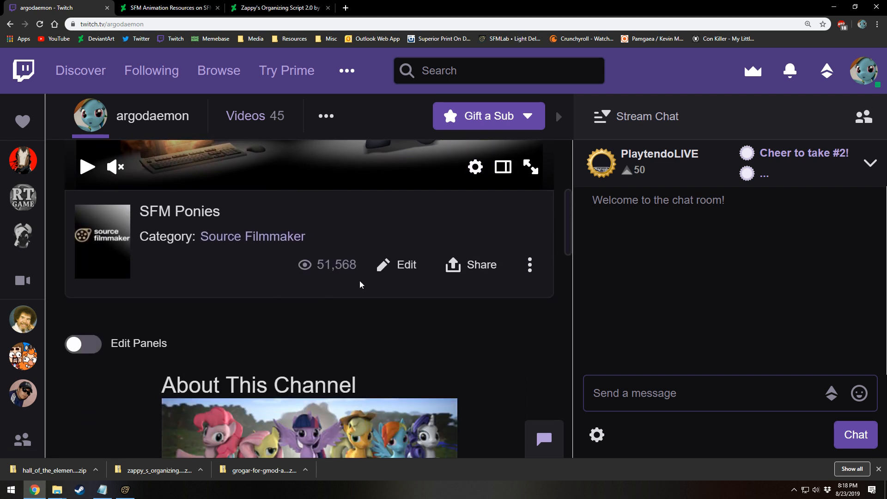
scroll(369, 292, "down", 6)
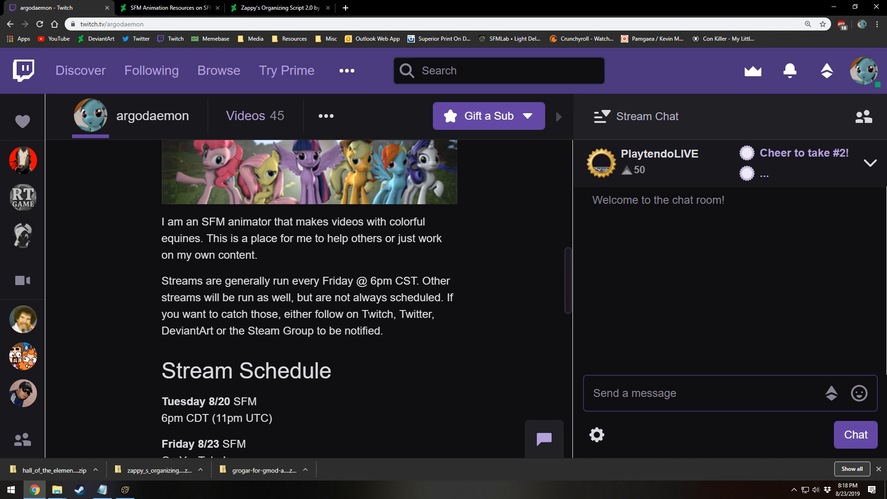
- Examine the Twitch channel's stream schedule, external links and About section, and return to the offline video player
scroll(555, 109, "down", 2)
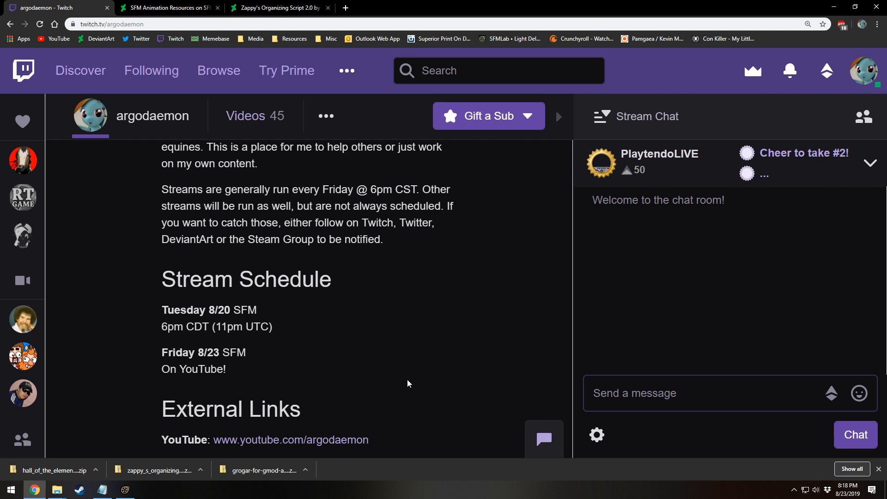
scroll(406, 383, "up", 5)
scroll(408, 383, "up", 5)
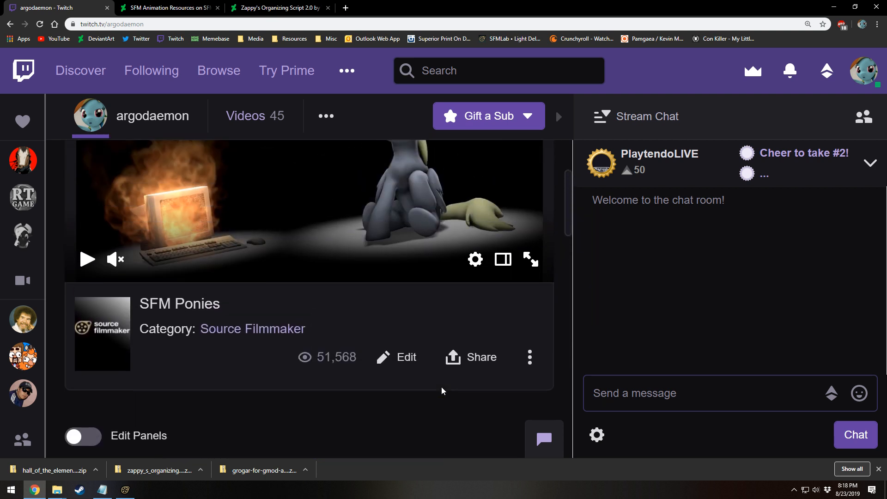
scroll(421, 402, "down", 2)
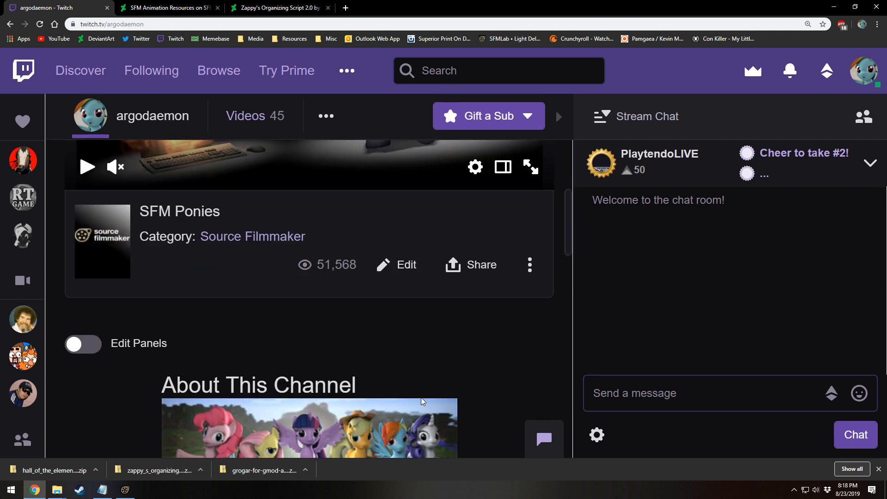
scroll(421, 402, "up", 4)
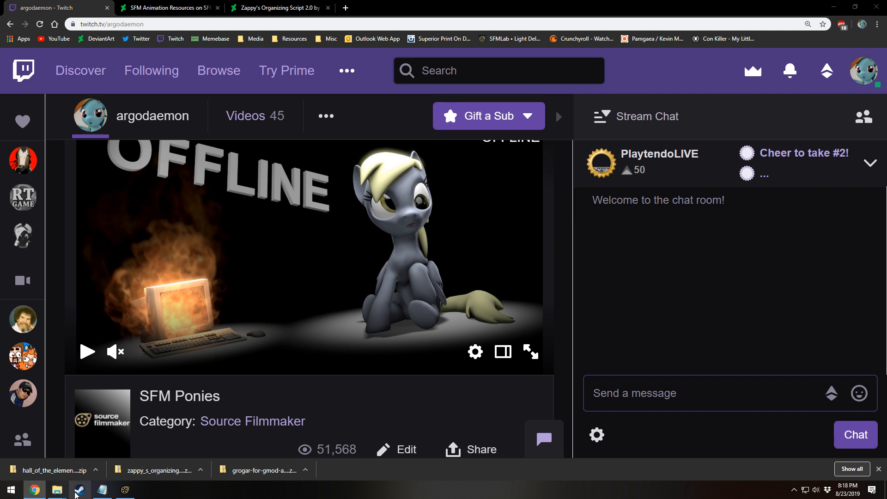
- Switch to Steam, list the account's groups, and open the Funtastic Film Viewers group's events
right_click(75, 484)
left_click(76, 489)
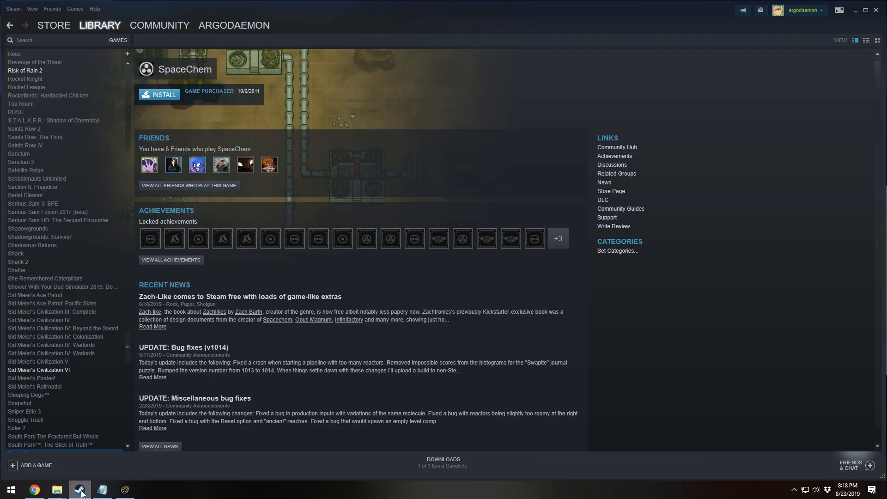
mouse_move(206, 26)
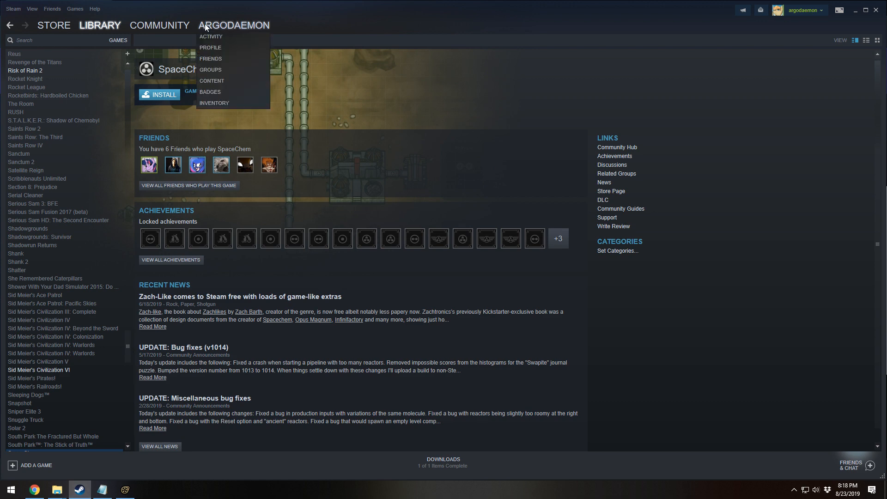
left_click(210, 59)
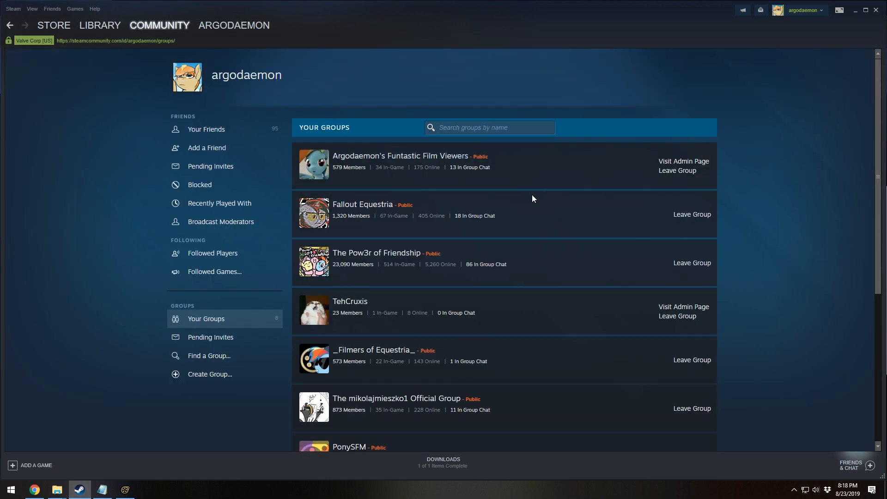
left_click(508, 184)
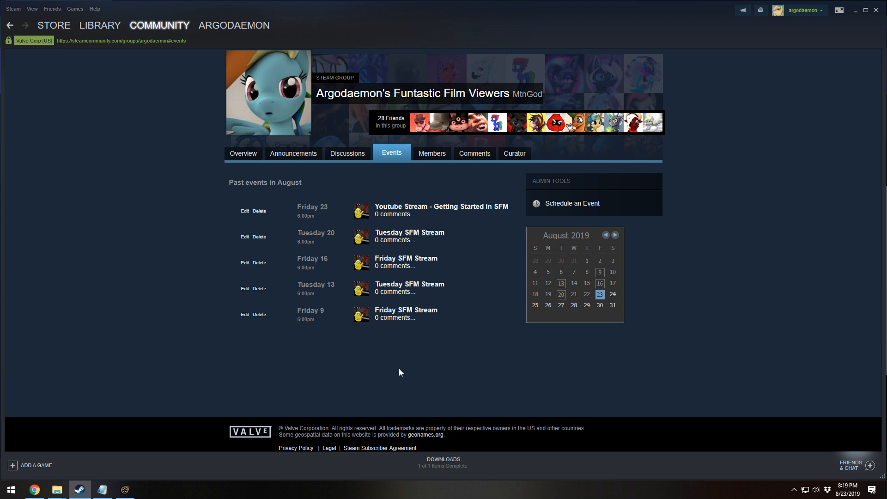
- View the Steam group's overview, close the Steam window, and minimize Chrome to get back to the file browser
left_click(242, 153)
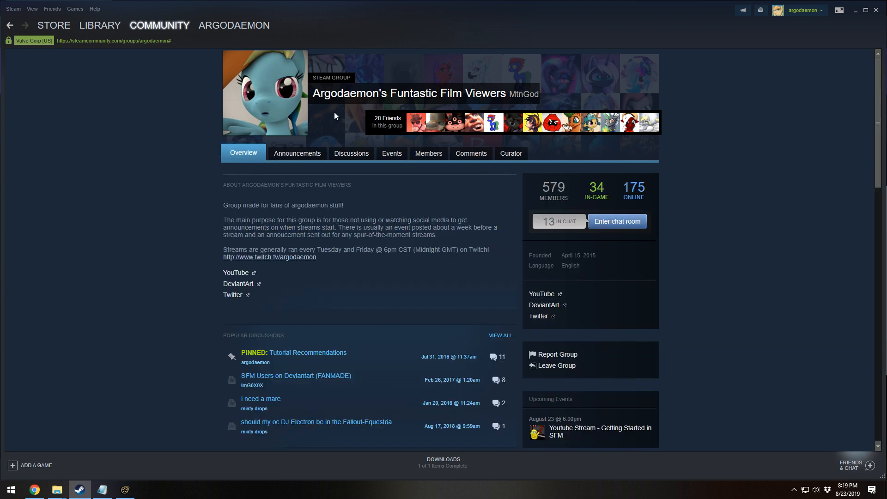
right_click(159, 154)
left_click(174, 200)
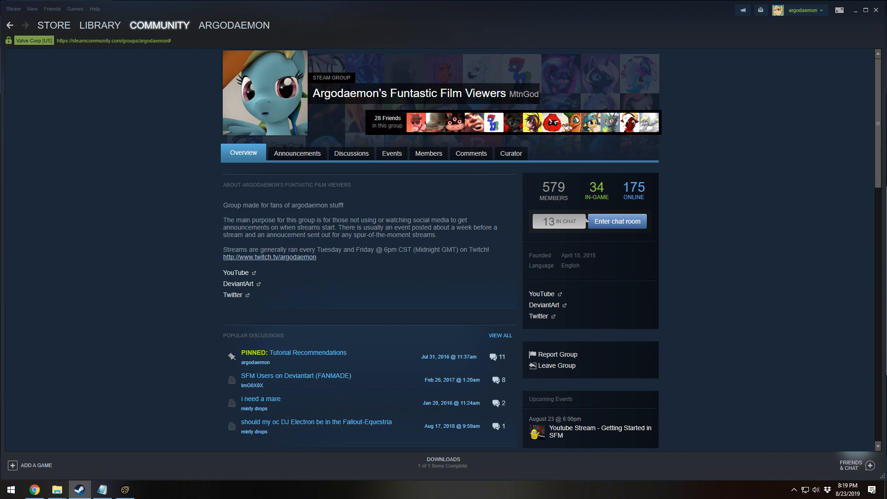
left_click(877, 12)
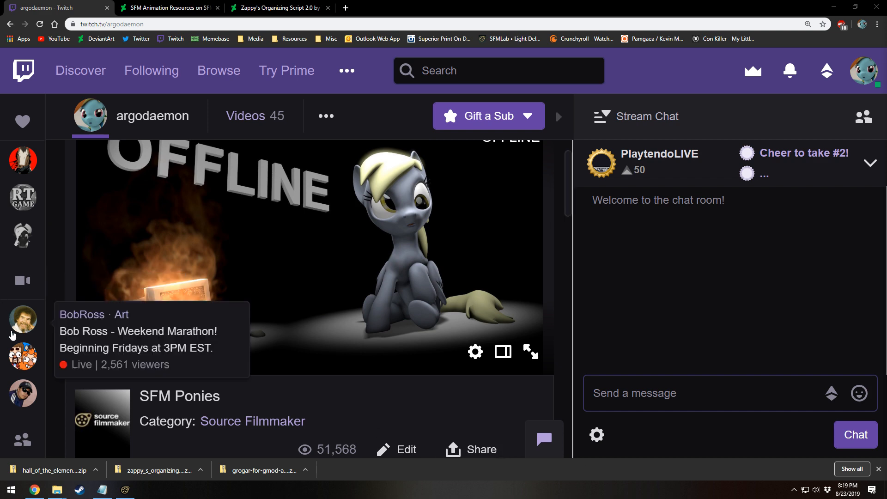
left_click(834, 6)
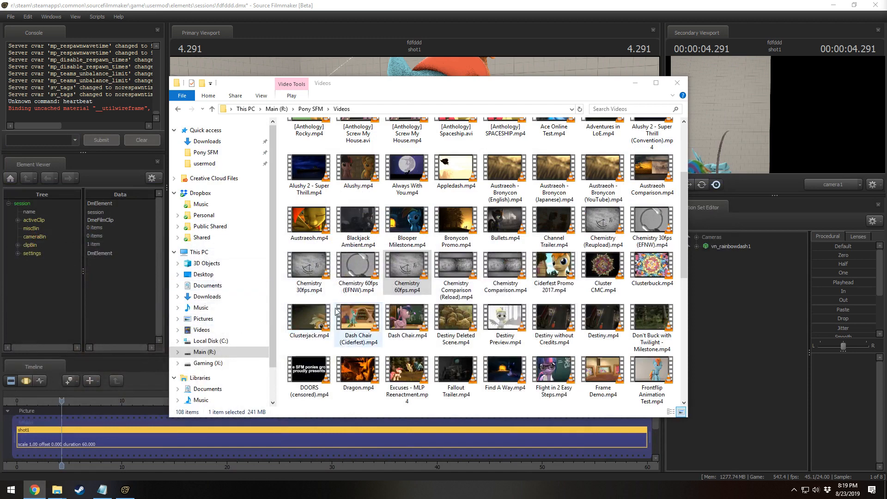
- Browse from usermod through elements, sessions and [ANTHOLOGY] to the anthology_whatido_final render folder
left_click(212, 163)
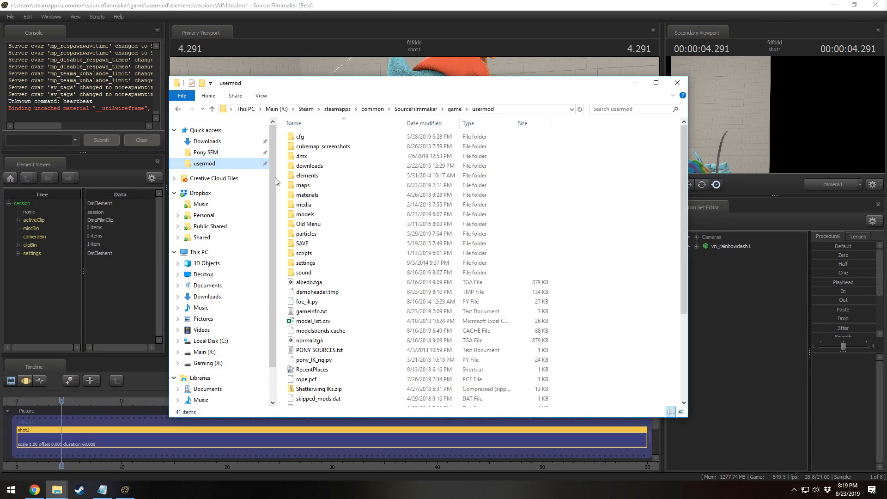
double_click(311, 176)
double_click(306, 146)
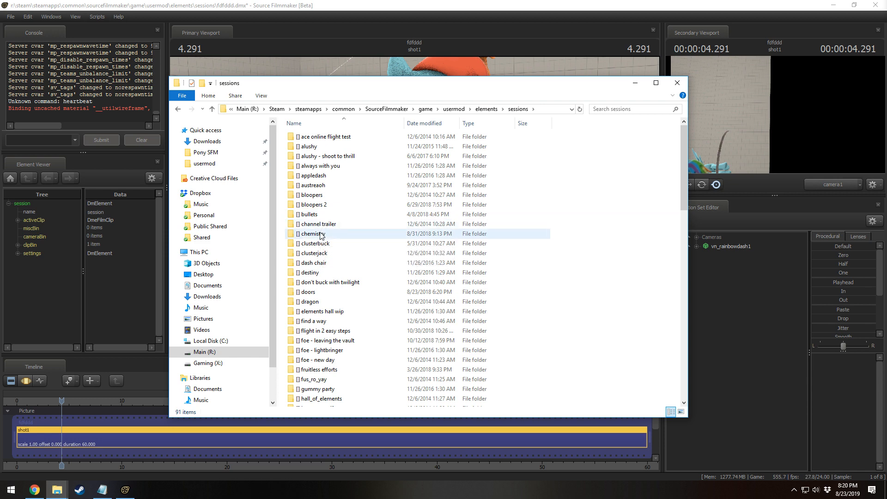
scroll(321, 234, "down", 3)
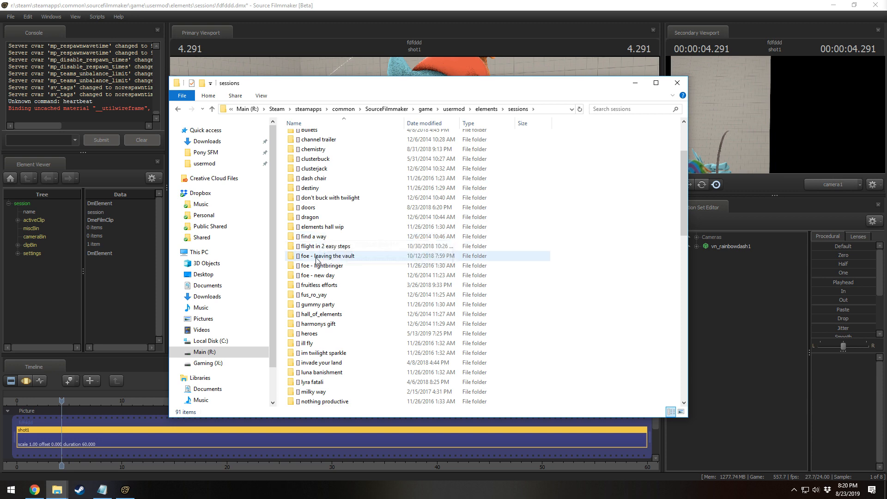
scroll(318, 259, "down", 9)
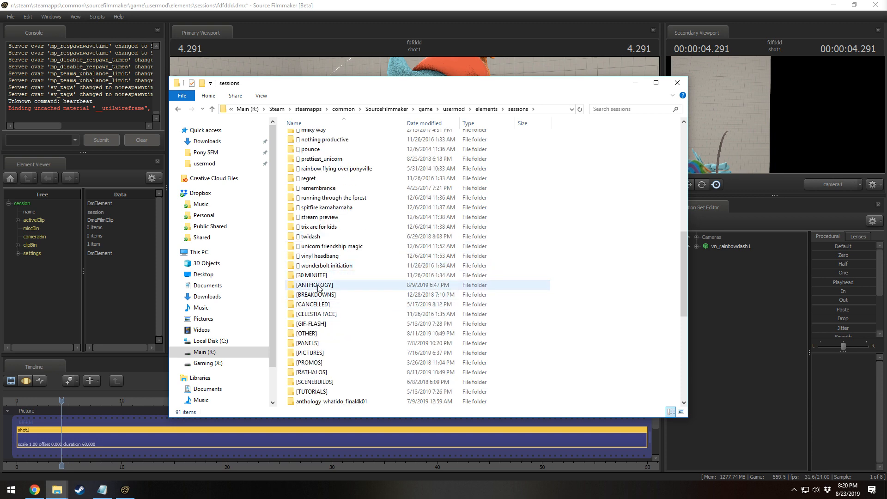
double_click(314, 285)
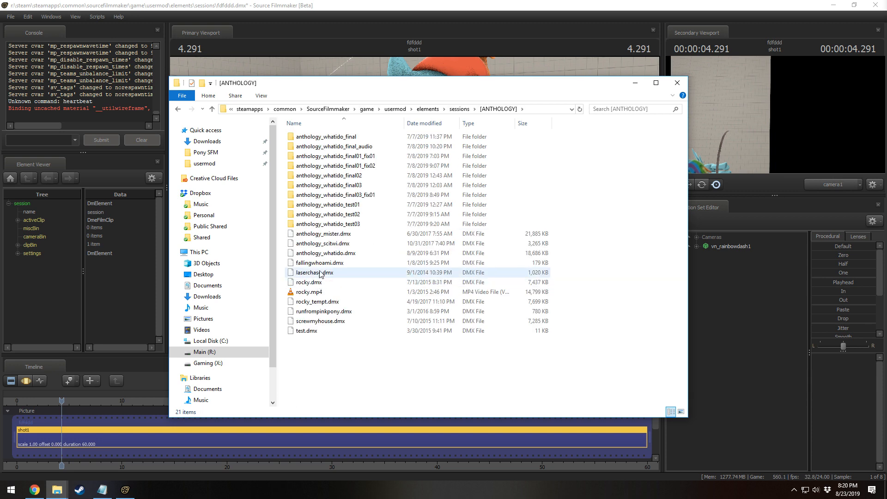
double_click(337, 137)
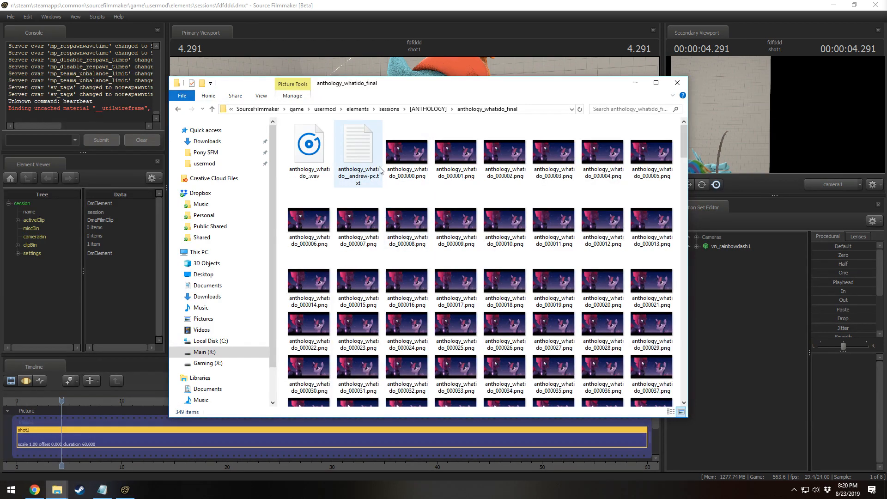
- Open the render log text file among the anthology_whatido frames and examine its resolution and frame rate line
left_click(369, 175)
double_click(366, 156)
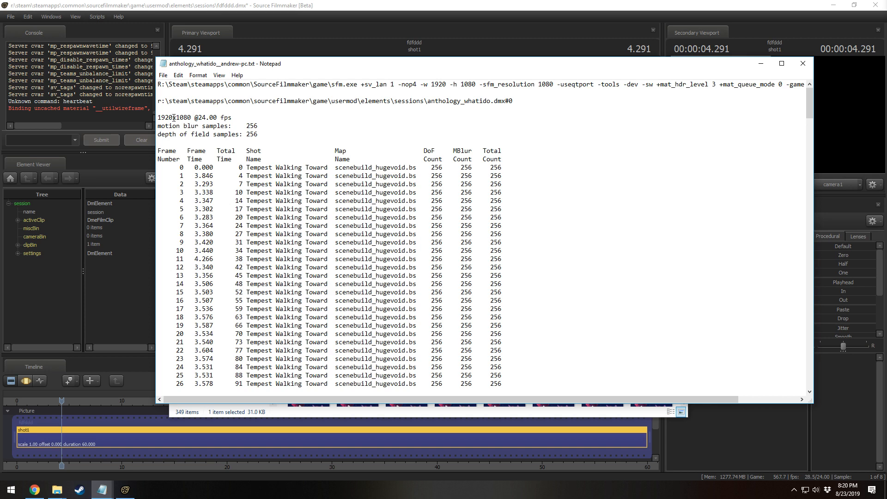
left_click_drag(169, 117, 192, 118)
left_click(202, 117)
left_click(144, 119)
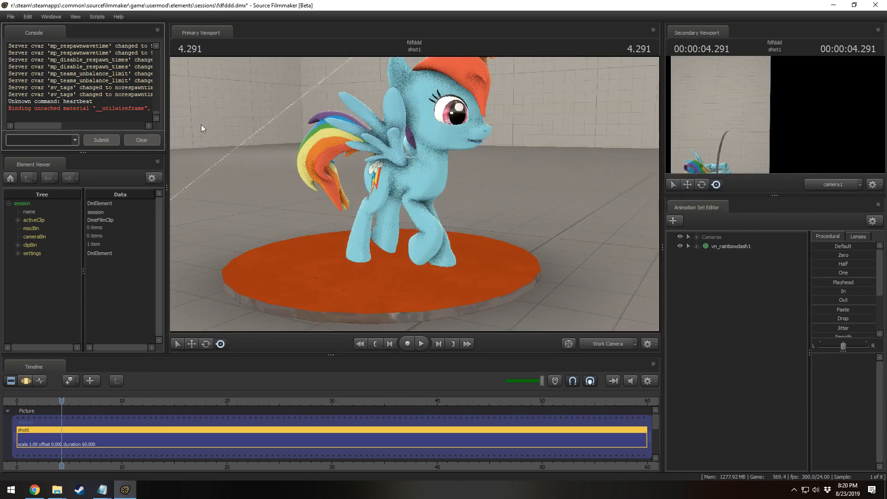
key("alt+Tab")
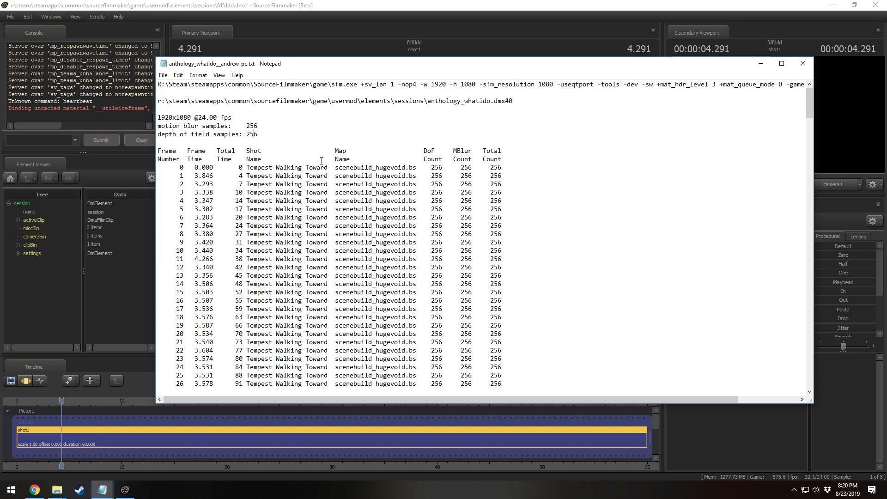
- Highlight the frame time values of the first Tempest Walking Toward frames in the render log
left_click_drag(205, 162, 212, 234)
left_click(211, 232)
left_click_drag(206, 201, 206, 209)
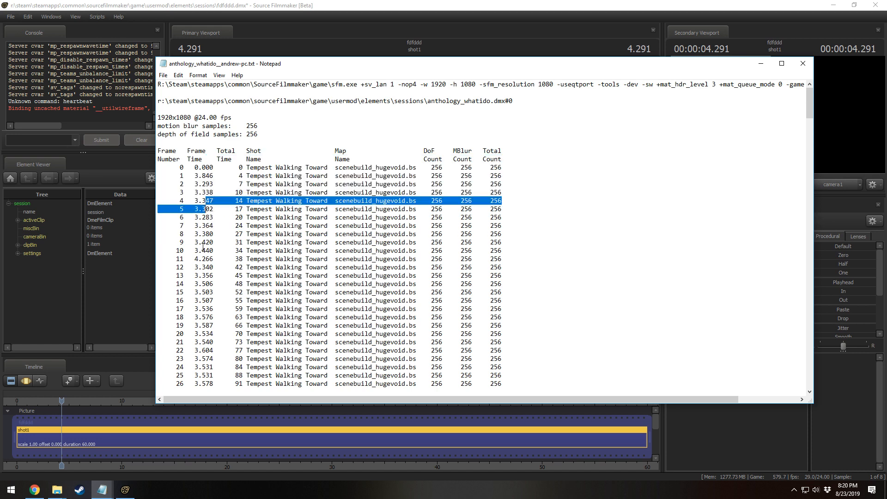
left_click(205, 217)
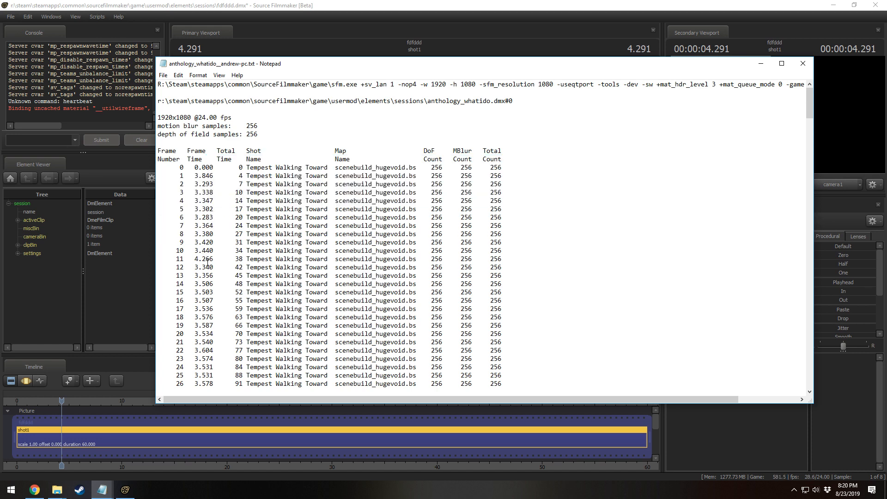
- Compare the per-frame render times of the successive shots from Tempest Walking Toward through Explosions at the log's end
scroll(206, 262, "down", 20)
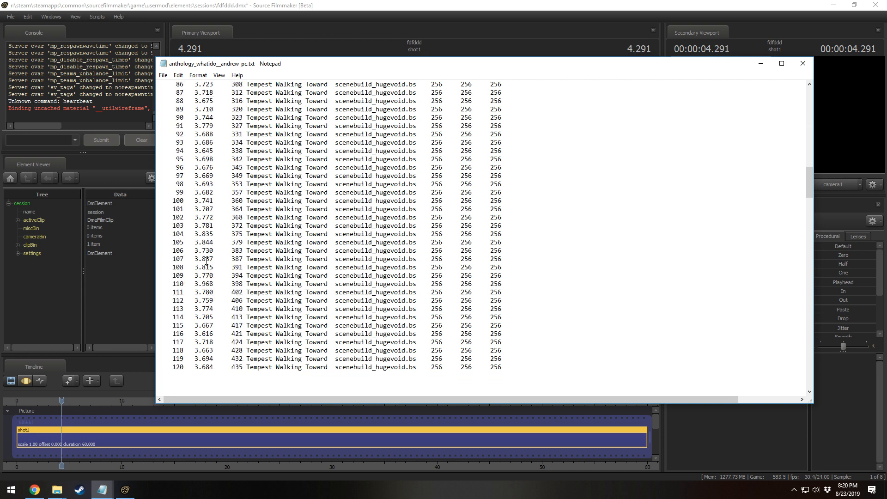
scroll(206, 261, "down", 20)
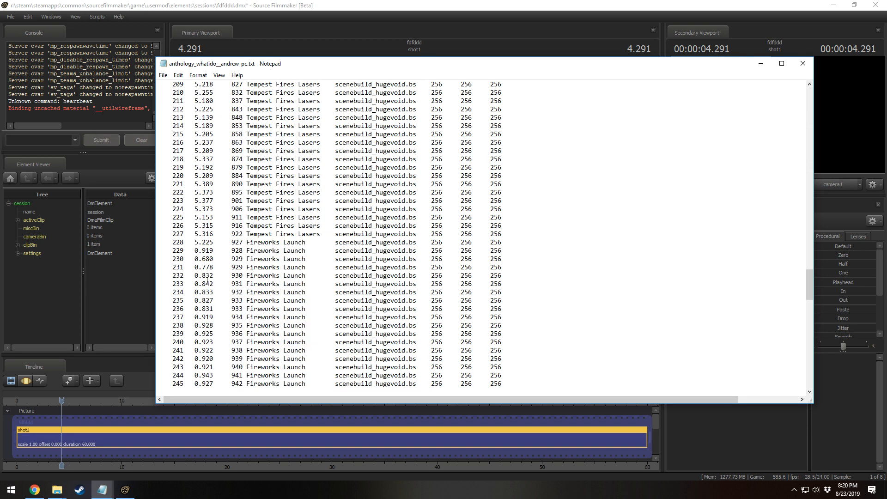
scroll(207, 281, "down", 1)
scroll(207, 282, "up", 5)
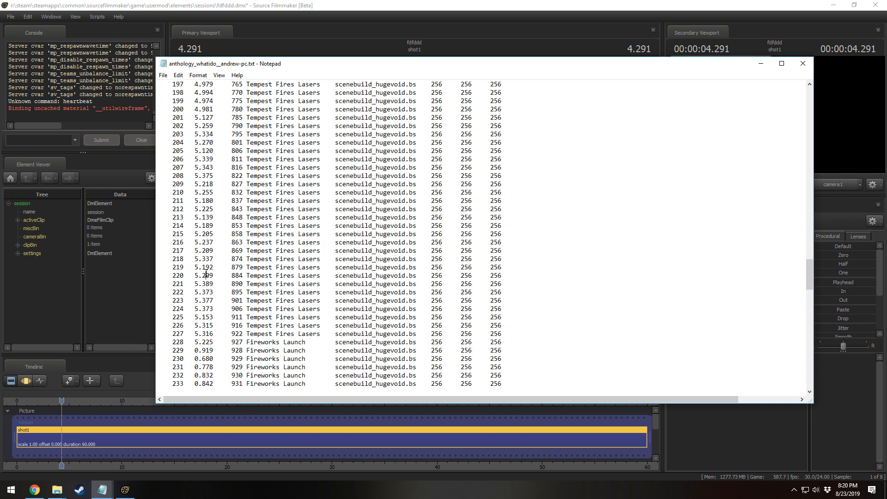
scroll(265, 154, "up", 11)
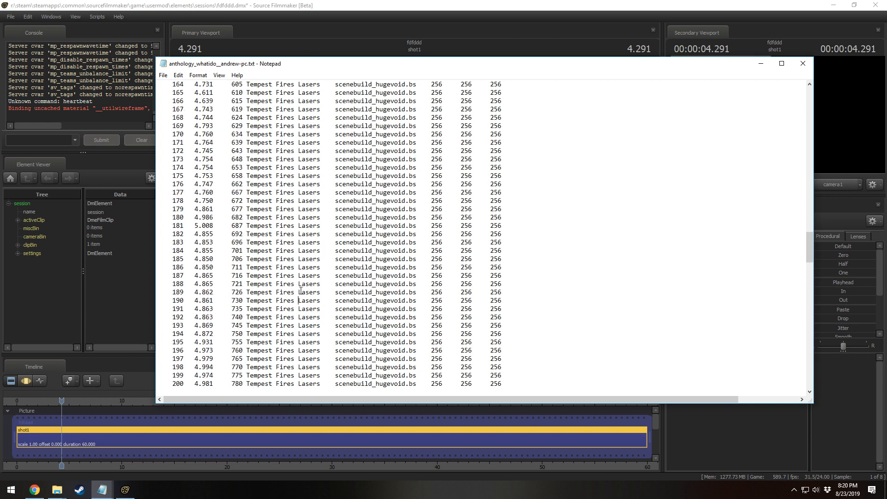
scroll(300, 291, "down", 14)
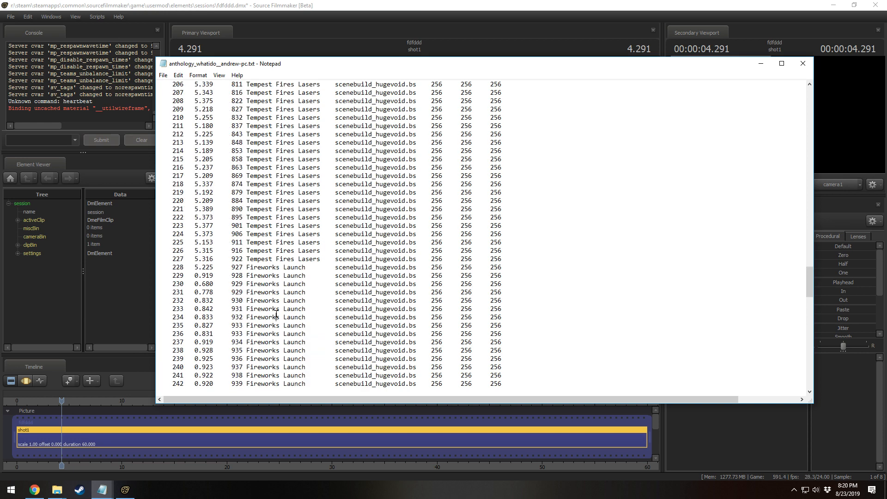
scroll(277, 314, "down", 20)
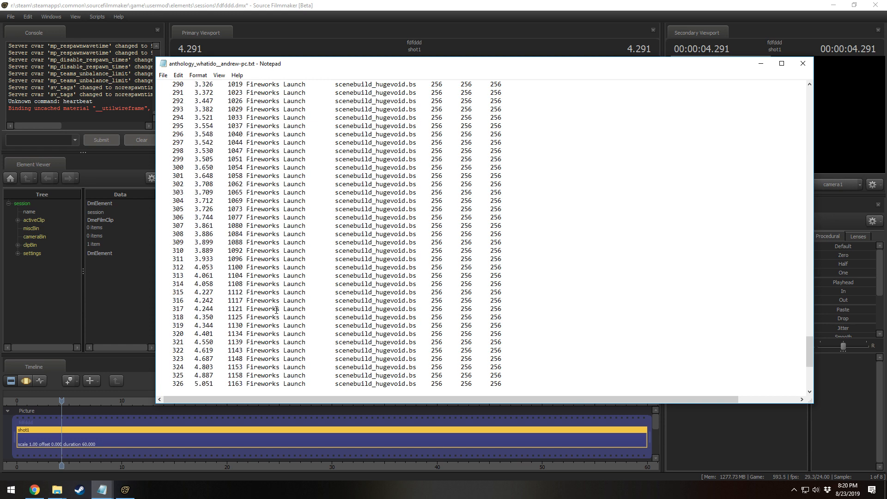
scroll(276, 311, "down", 6)
scroll(227, 289, "down", 3)
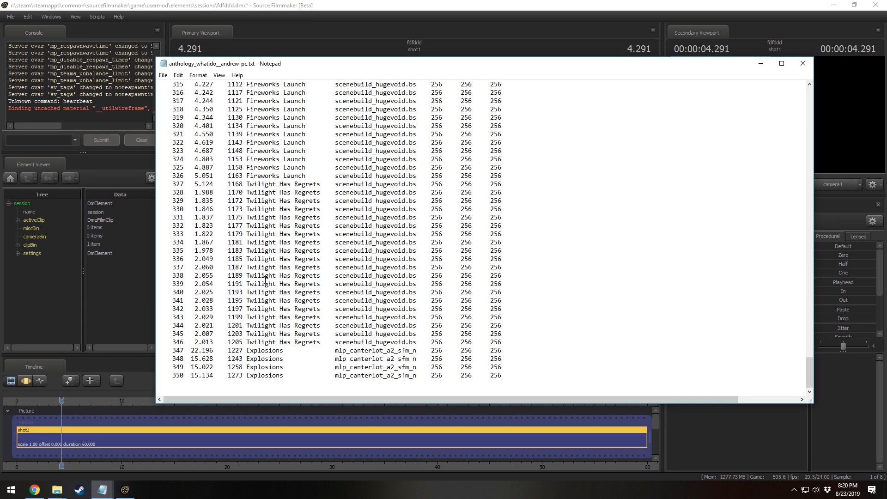
- Highlight the Explosions rows 347 to 350 and the sample counts of frame 334, and return to Source Filmmaker
left_click_drag(202, 351, 209, 381)
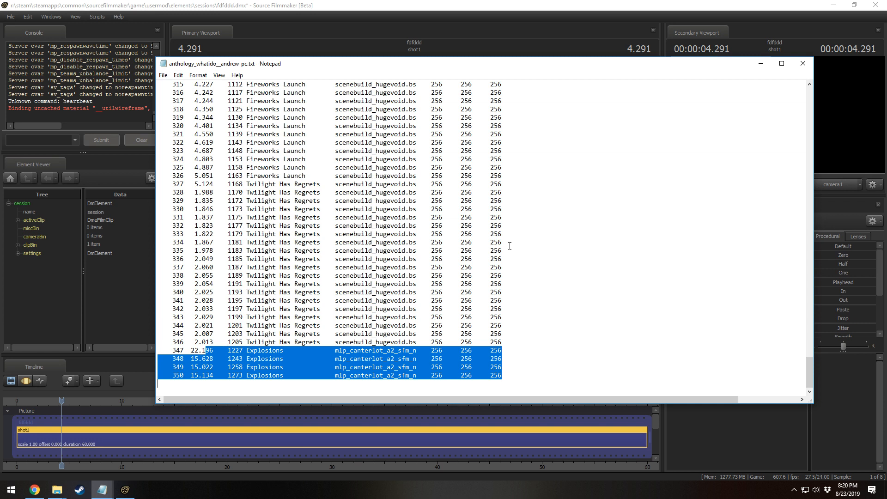
left_click_drag(508, 242, 432, 242)
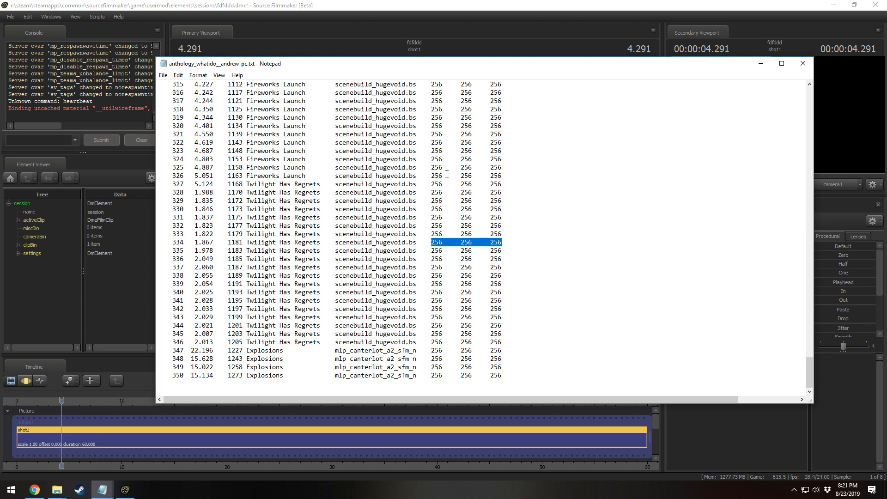
left_click(344, 4)
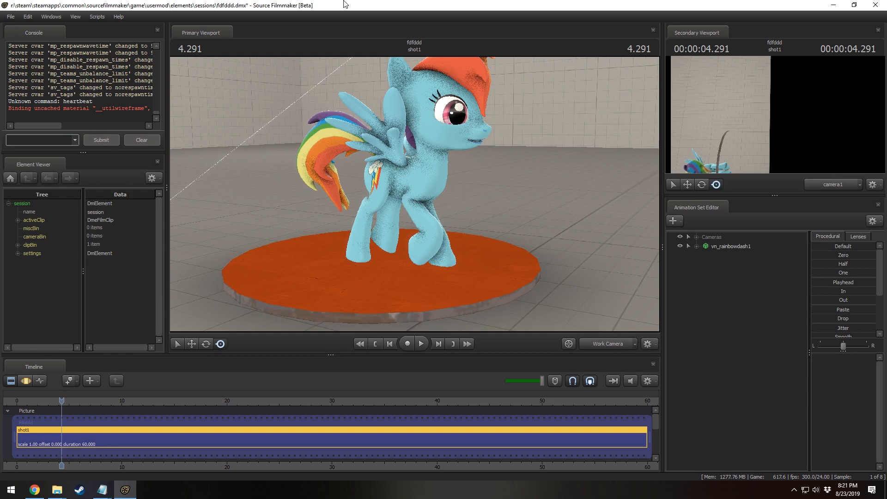
- Move the playhead to 8.333 seconds and split shot1 there with the Blade command
left_click_drag(427, 174, 410, 194)
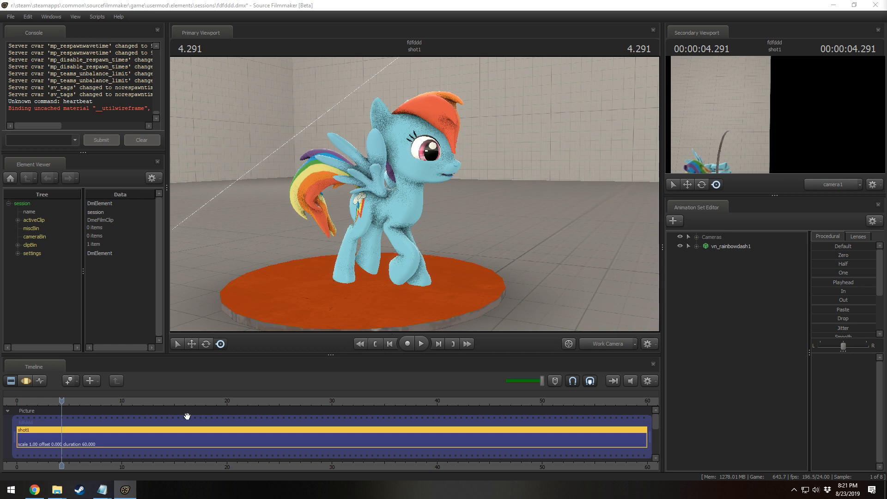
left_click(104, 400)
key("b")
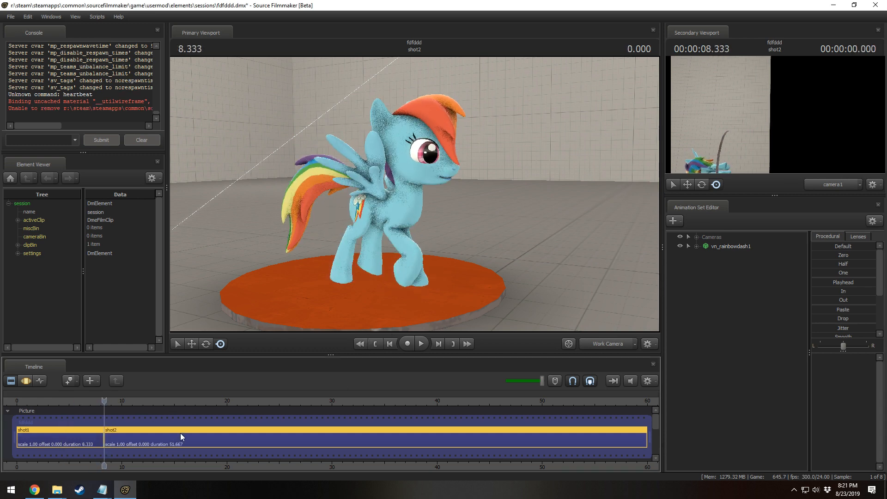
- Split shot2 at 17.000 seconds with the Blade command and select the resulting middle shot
left_click(180, 435)
left_click(195, 402)
key("b")
left_click(154, 443)
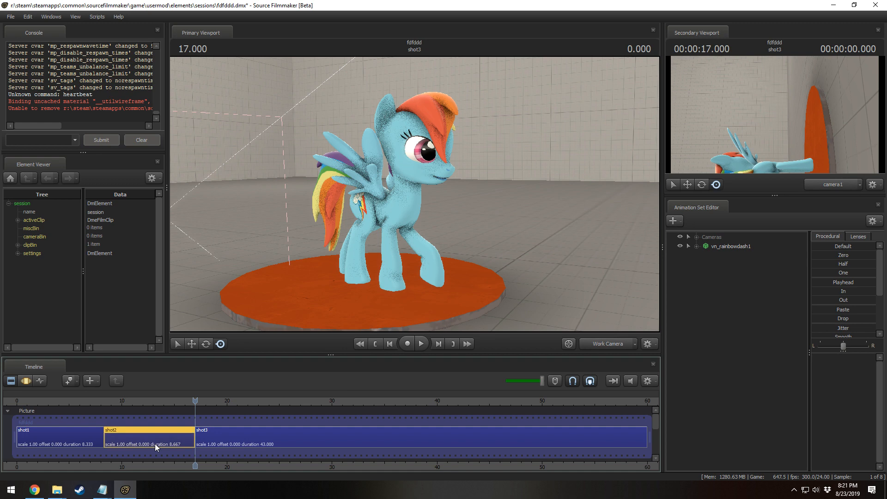
- Preview shot2 at 9.291 seconds and shot3 at 17.750 seconds, and select shot3
left_click_drag(128, 401, 114, 402)
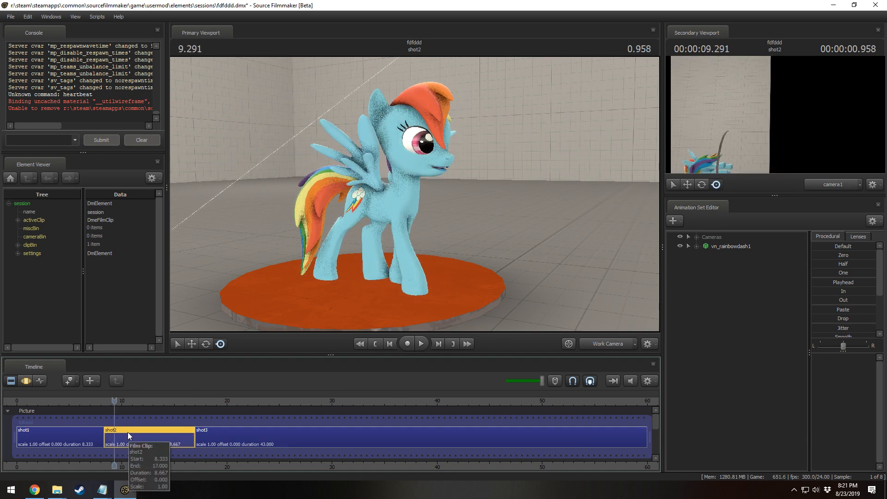
left_click(203, 401)
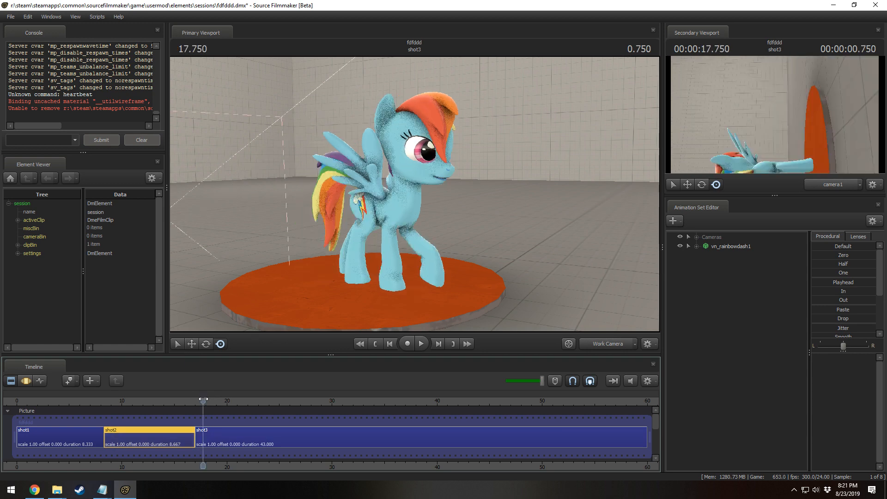
left_click(209, 438)
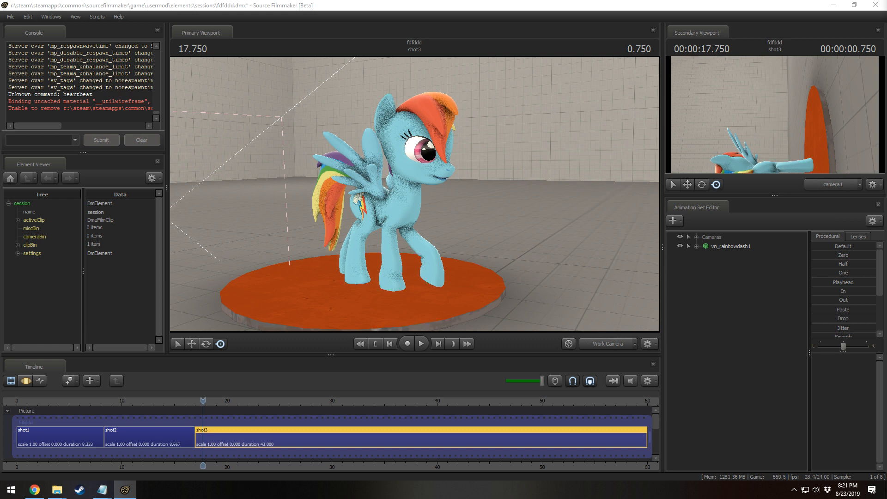
- Look over the installed After Effects and Snagit 2018 Editor shortcuts, dismissing the screen capture overlay
left_click(11, 489)
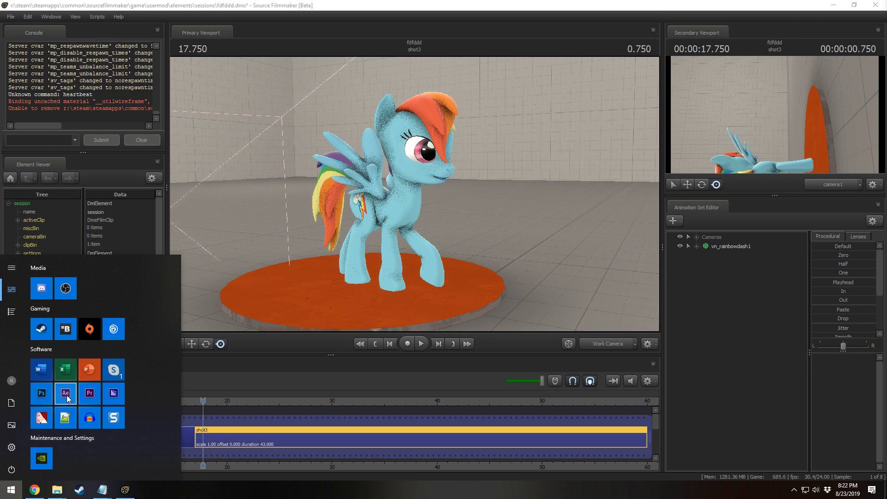
left_click(401, 70)
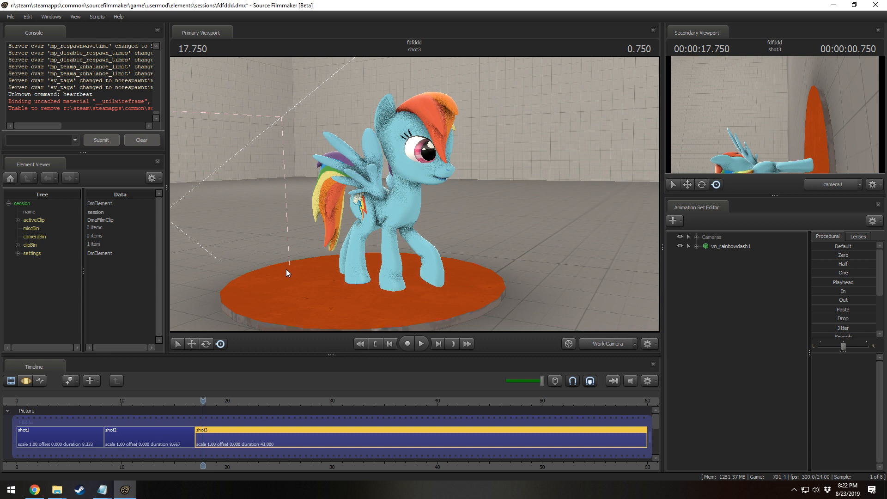
left_click(11, 489)
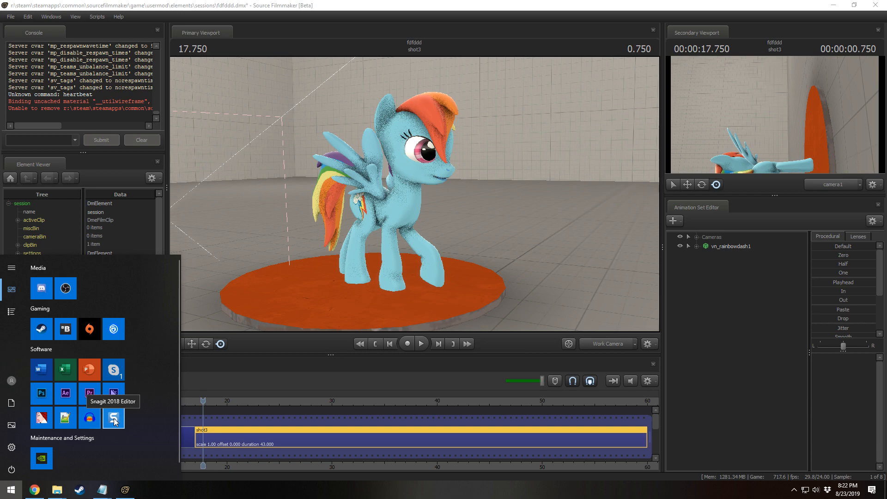
key("Print")
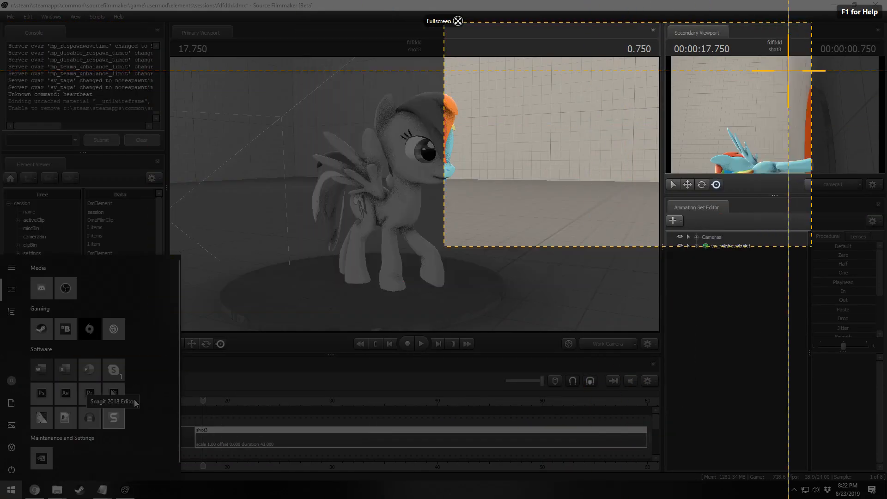
key("Escape")
left_click(10, 489)
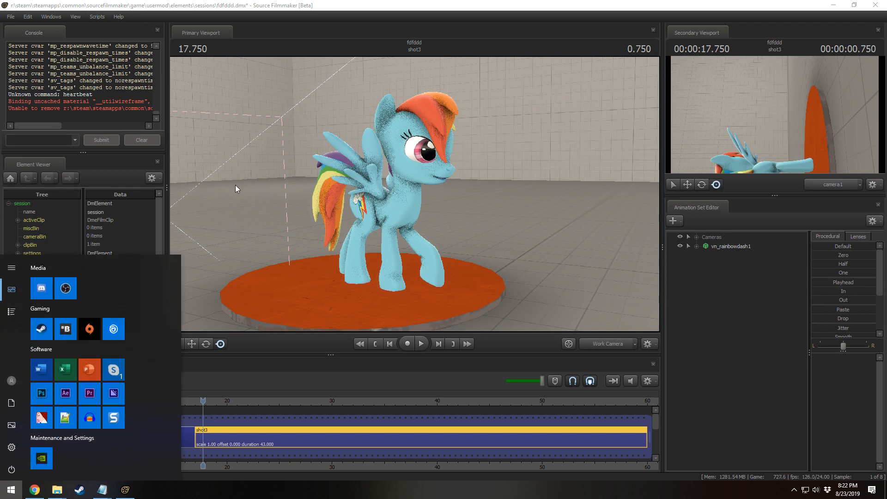
left_click(324, 6)
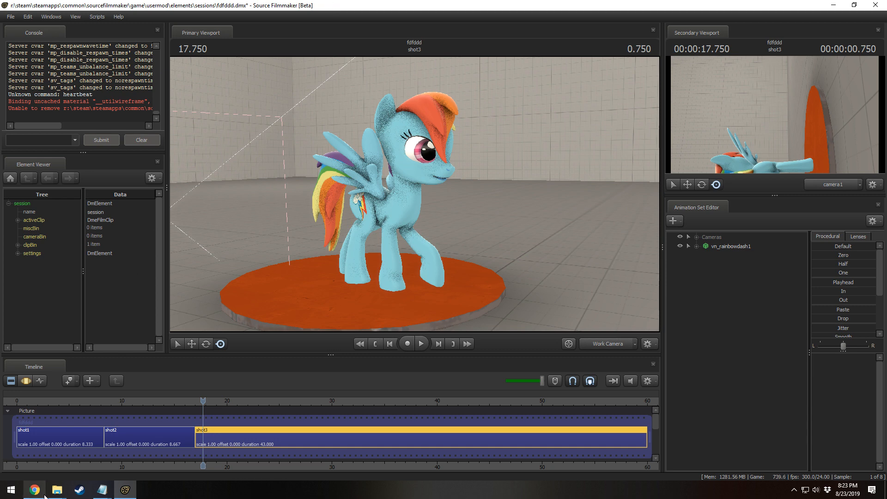
- Browse the Videos folder inside Pony SFM in File Explorer, highlight the Adobe SpeedGrade Files folder, and return to Source Filmmaker
mouse_move(56, 490)
left_click(186, 437)
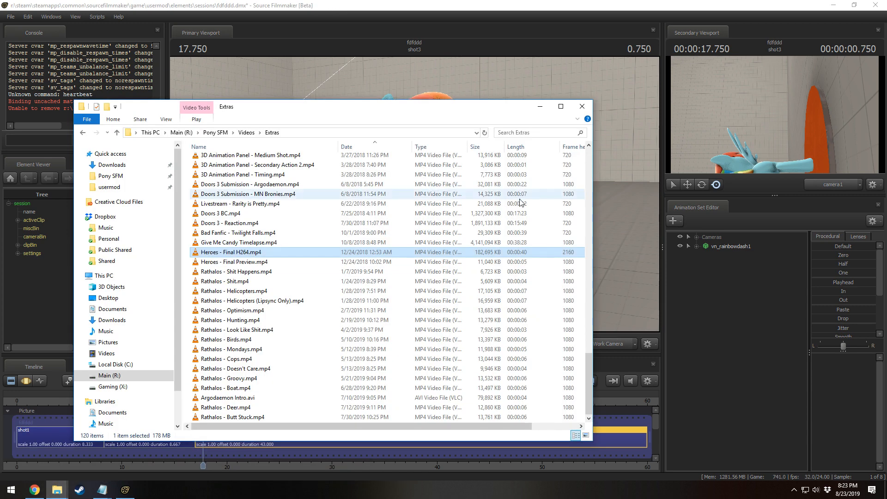
left_click(90, 178)
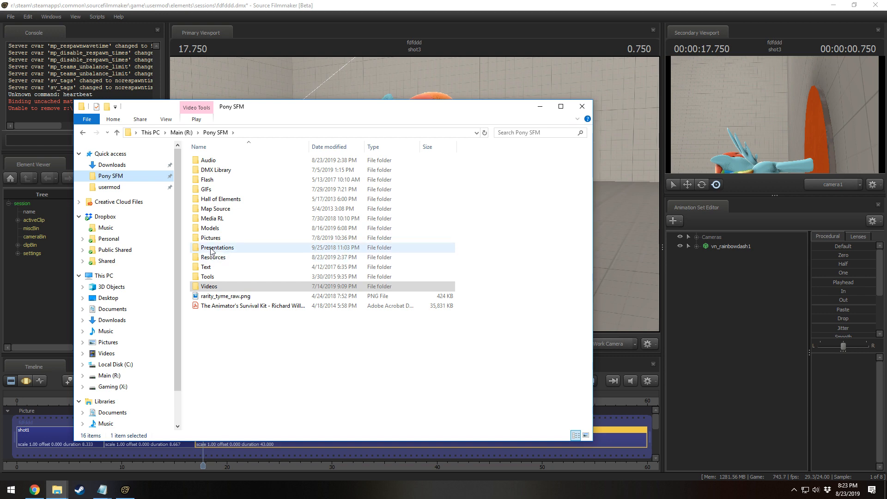
double_click(208, 286)
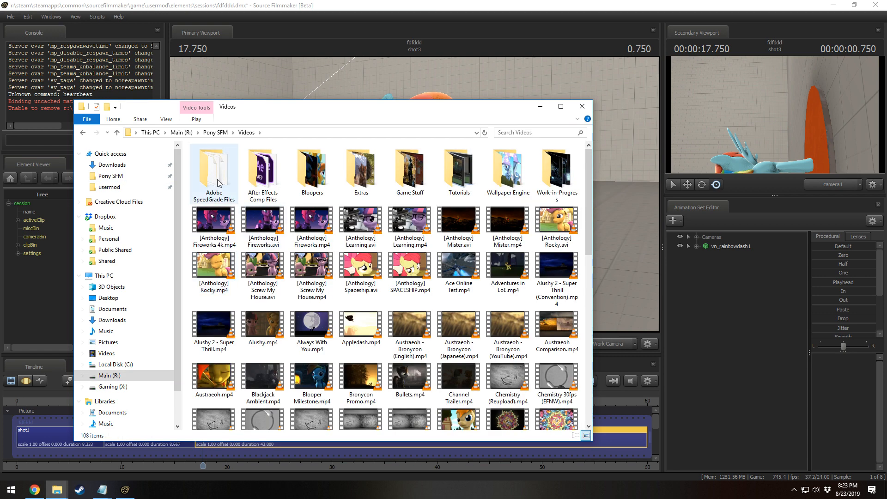
left_click(215, 202)
mouse_move(218, 187)
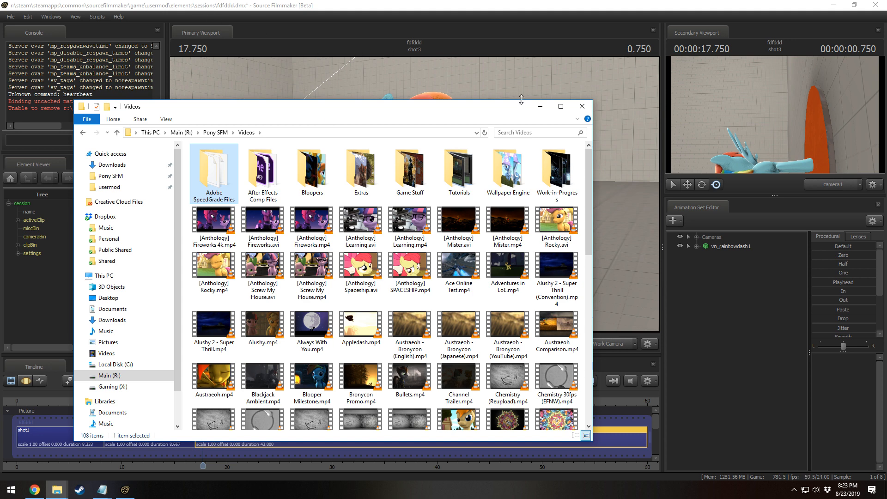
left_click(539, 106)
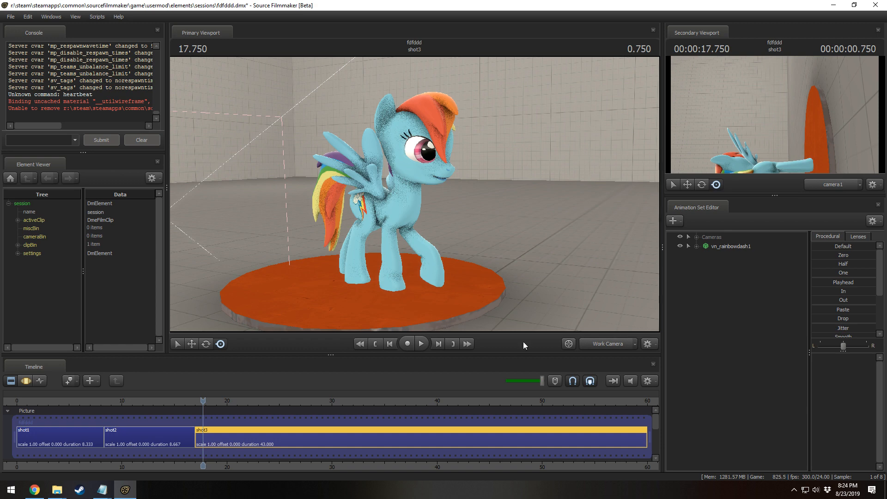
- Search the web in Chrome for "youtube bitrate resolution", review the recommended upload bitrates, and return to Source Filmmaker
left_click(35, 489)
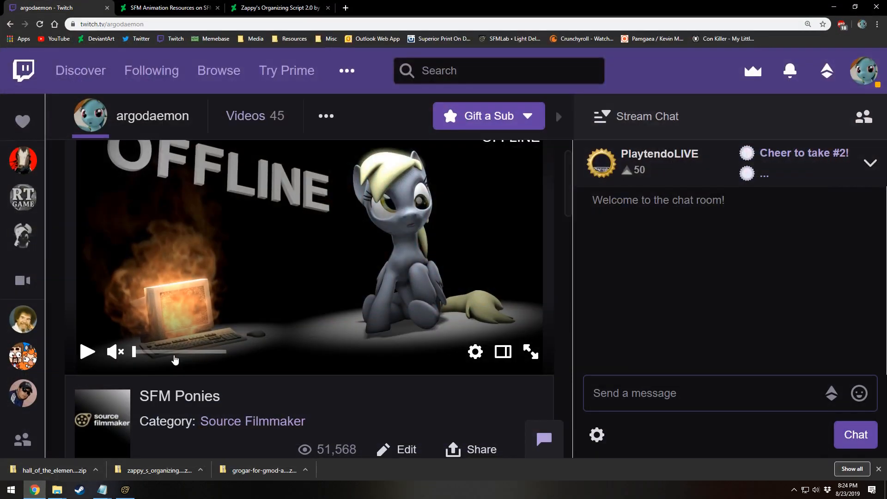
left_click(54, 38)
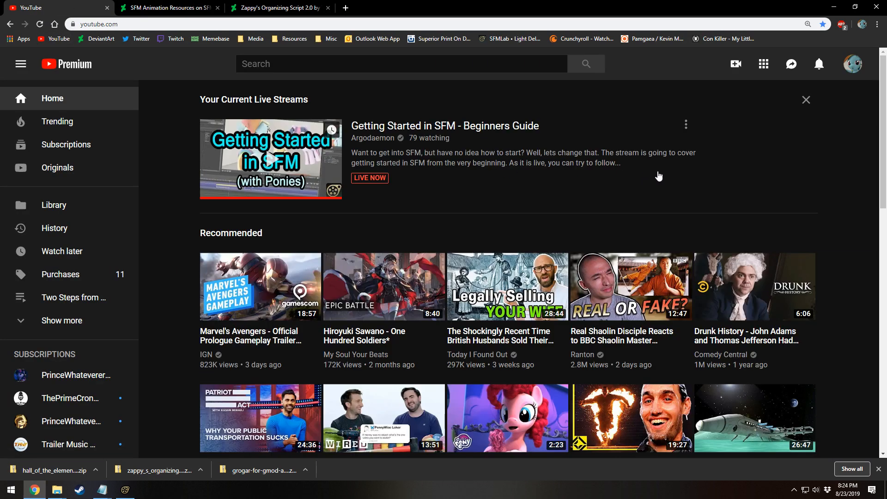
left_click(272, 24)
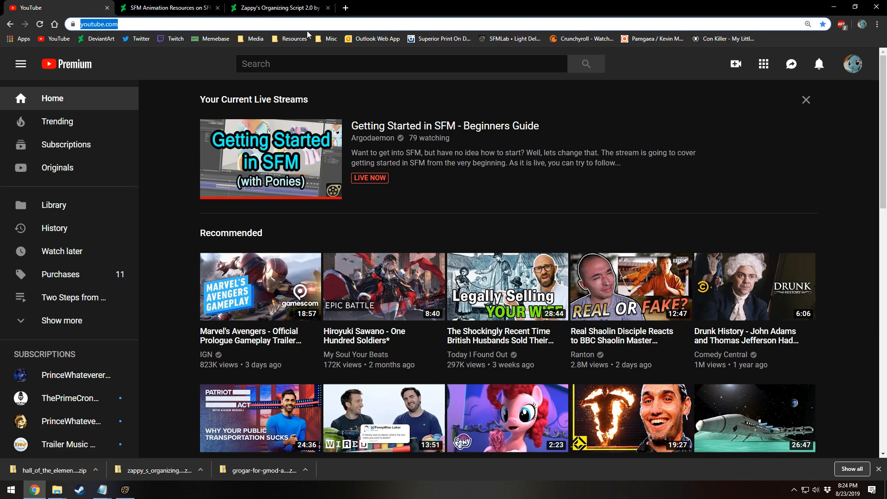
type("youtube bitt")
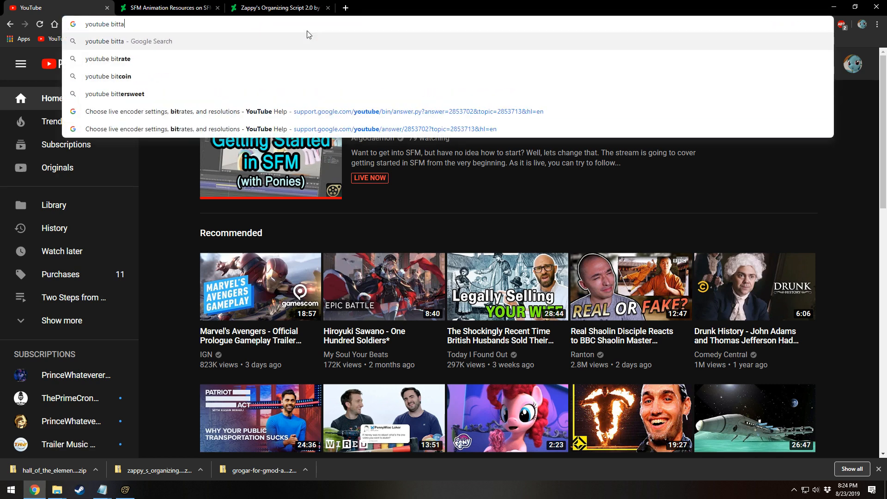
key("BackSpace")
type("rate ")
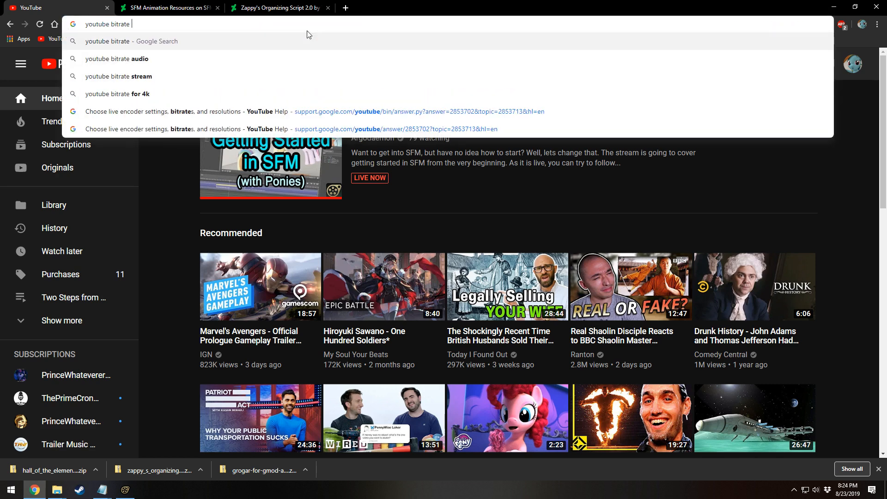
type("resolution")
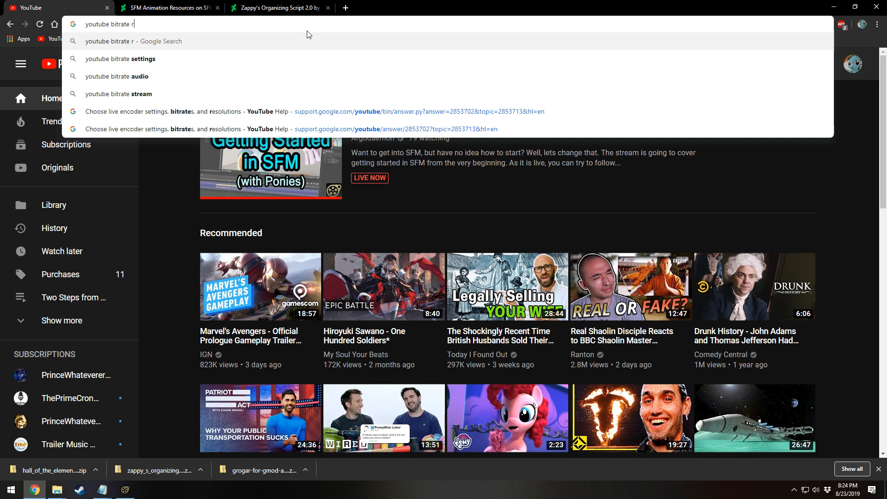
key("Return")
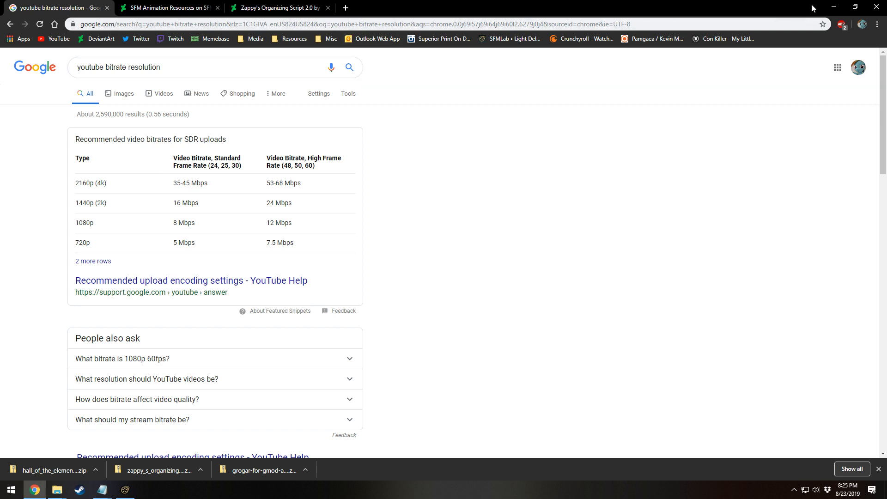
left_click(833, 7)
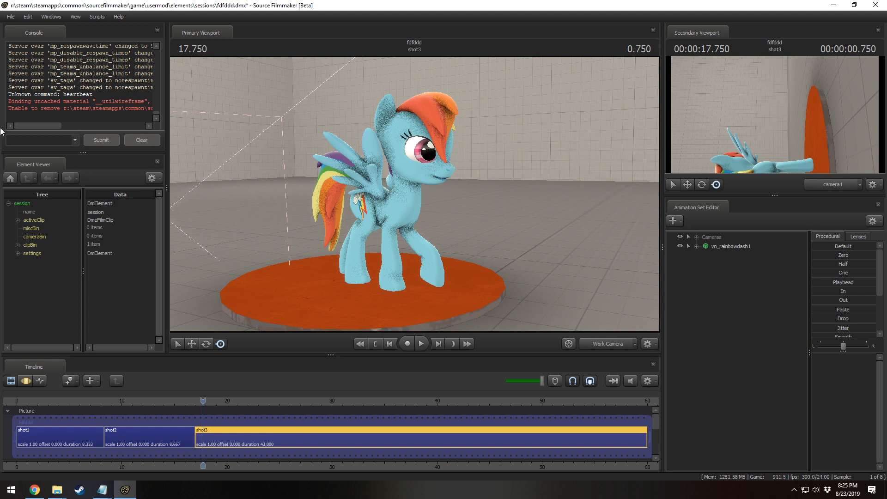
- Open the movie export settings and set the export type to Image Sequence
left_click(10, 17)
mouse_move(26, 113)
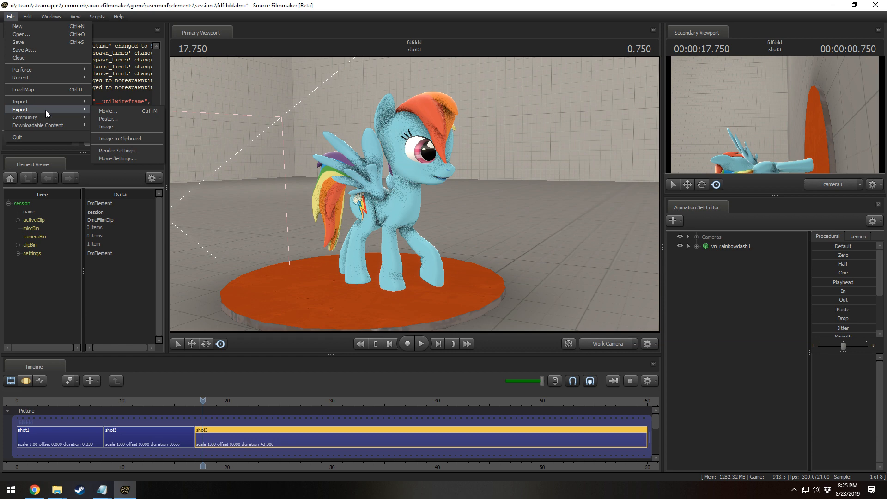
left_click(126, 113)
left_click(449, 253)
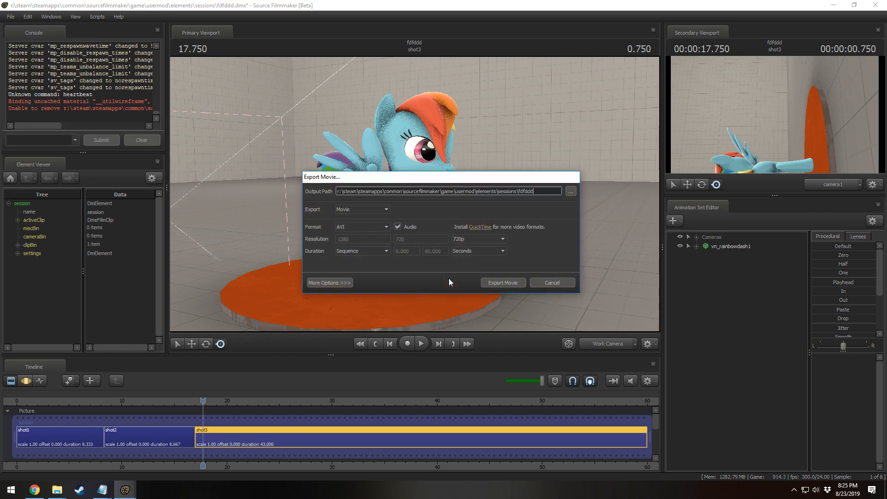
left_click(359, 209)
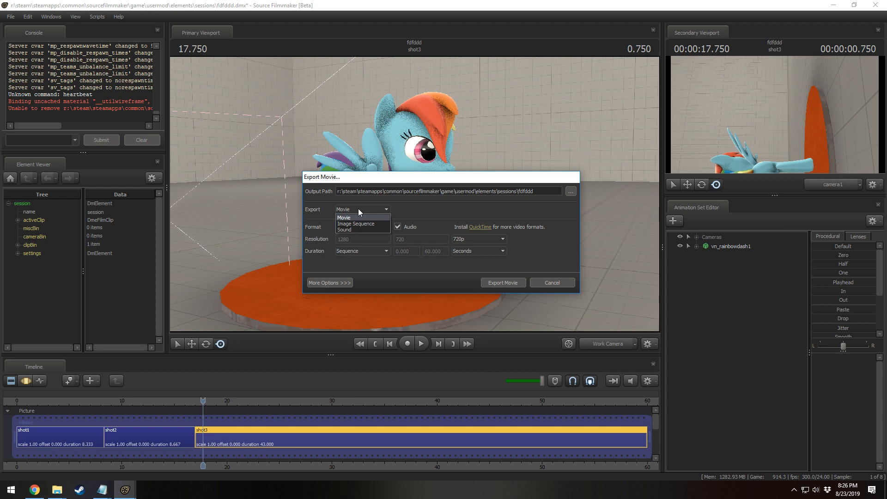
left_click(356, 224)
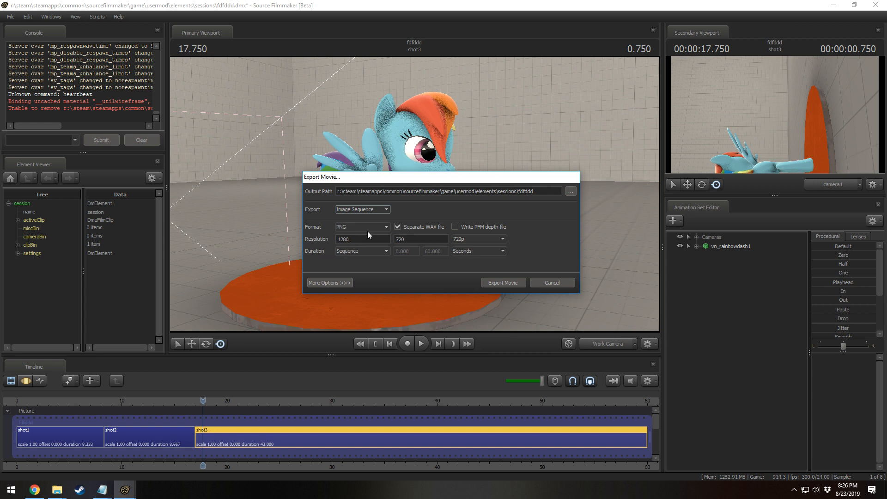
- Try the 720p and 1080p resolution presets for the image sequence export, and keep 1080p
left_click(475, 240)
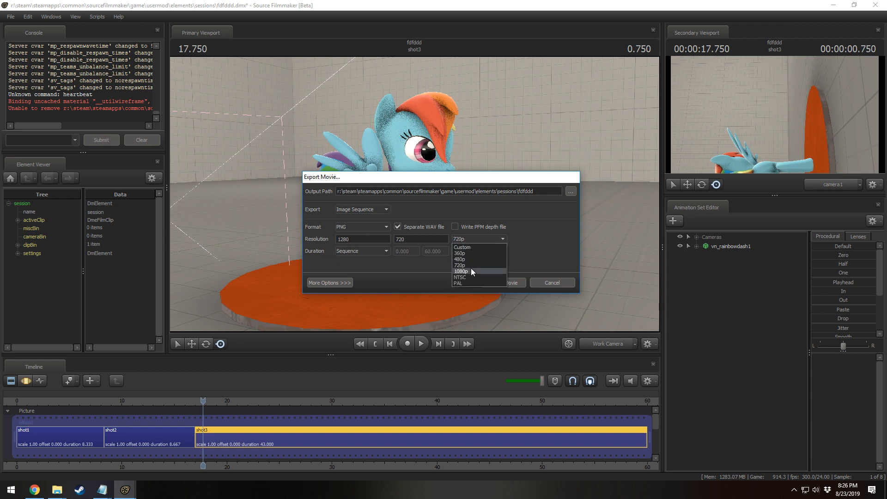
left_click(470, 268)
left_click(470, 239)
left_click(470, 264)
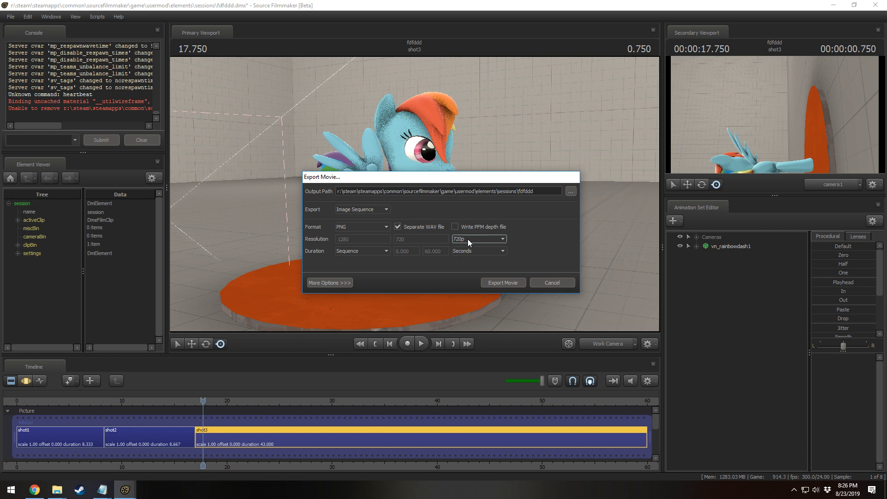
left_click(467, 239)
left_click(465, 272)
left_click(467, 239)
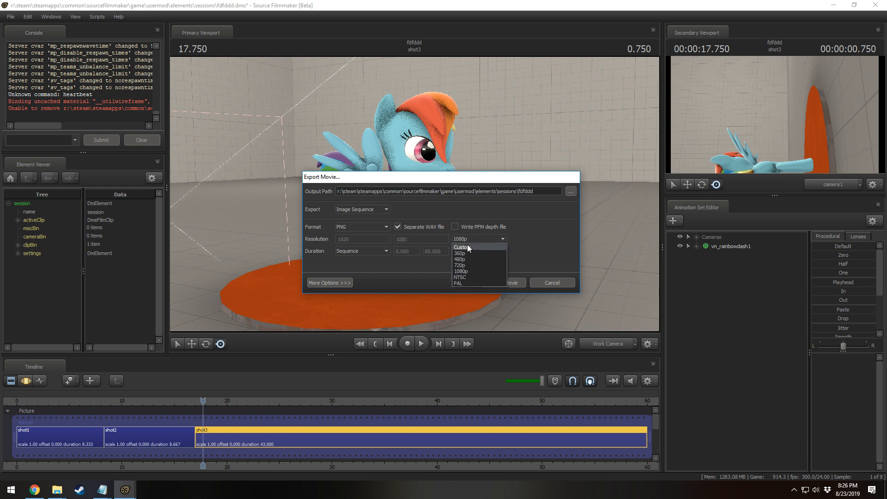
left_click(468, 270)
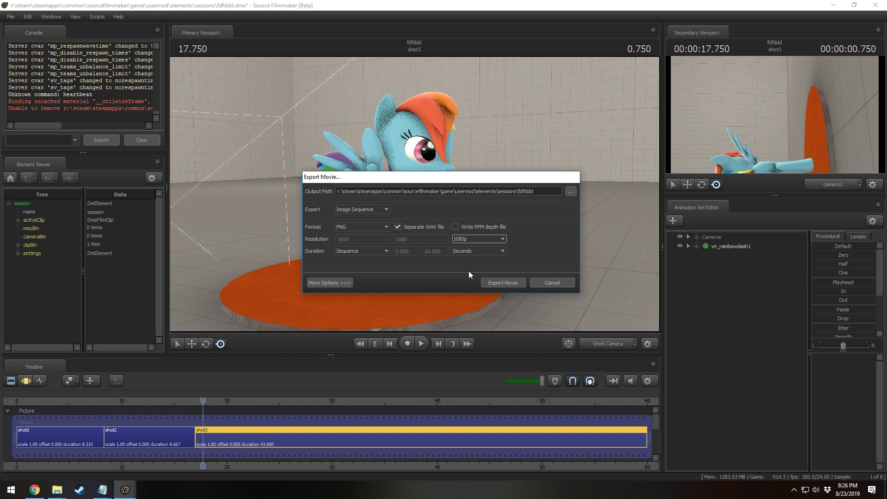
left_click(478, 240)
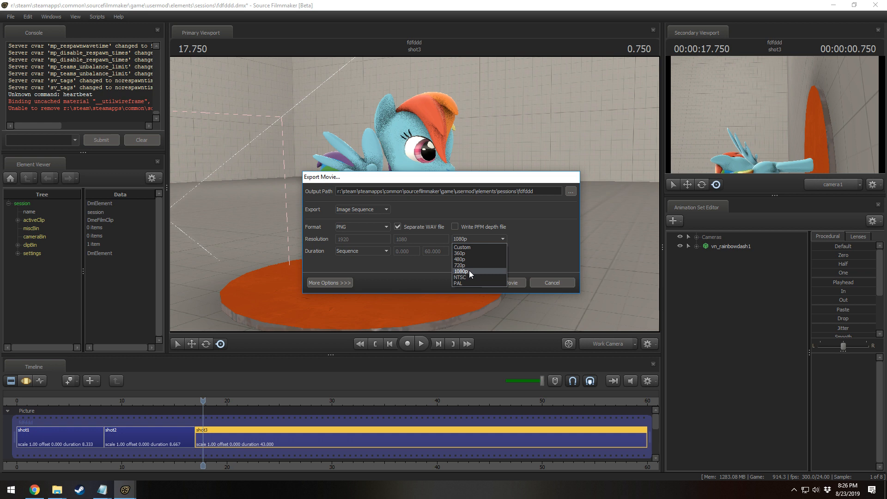
left_click(524, 255)
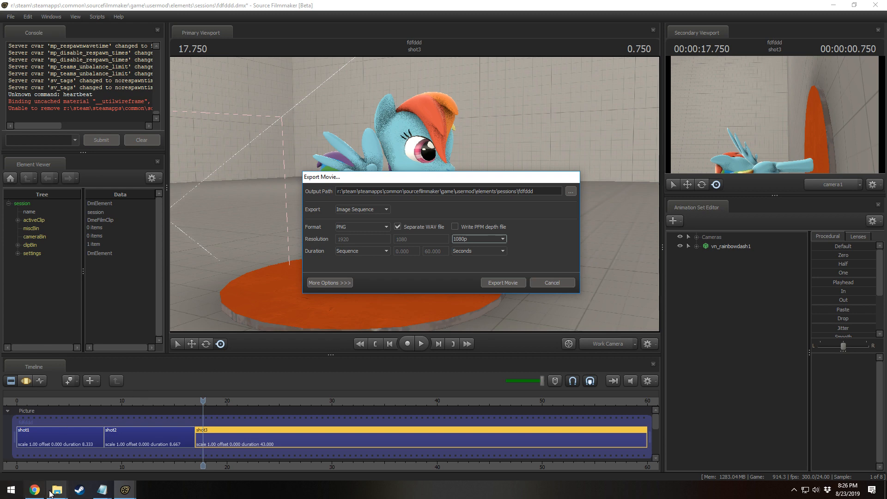
- Switch to Steam, open Source Filmmaker's launch options from its library properties, and highlight the -nop4 option
right_click(80, 489)
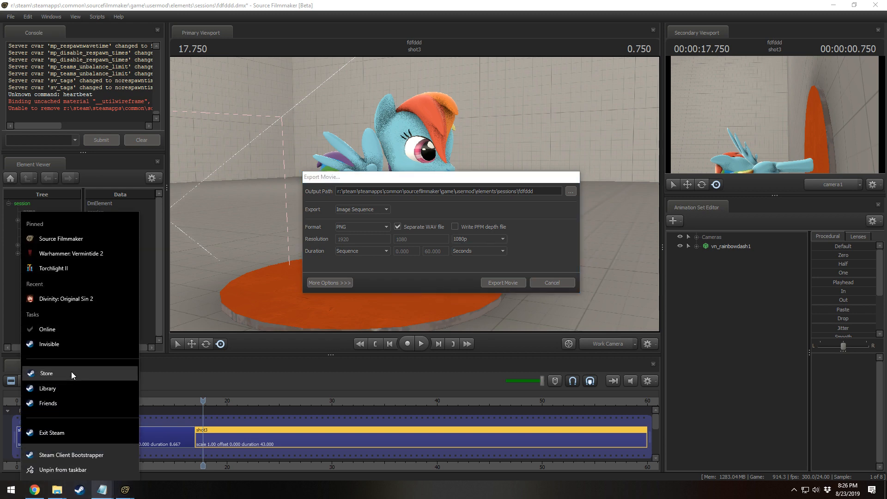
left_click(72, 372)
mouse_move(101, 25)
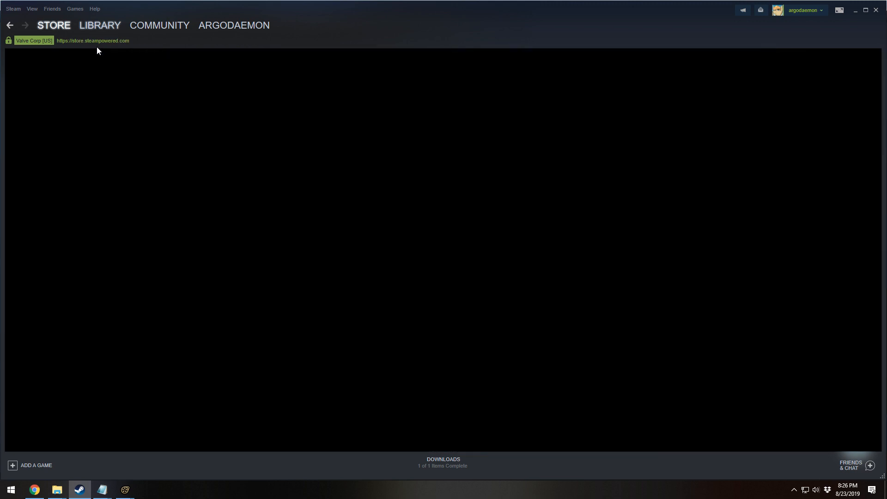
left_click(96, 46)
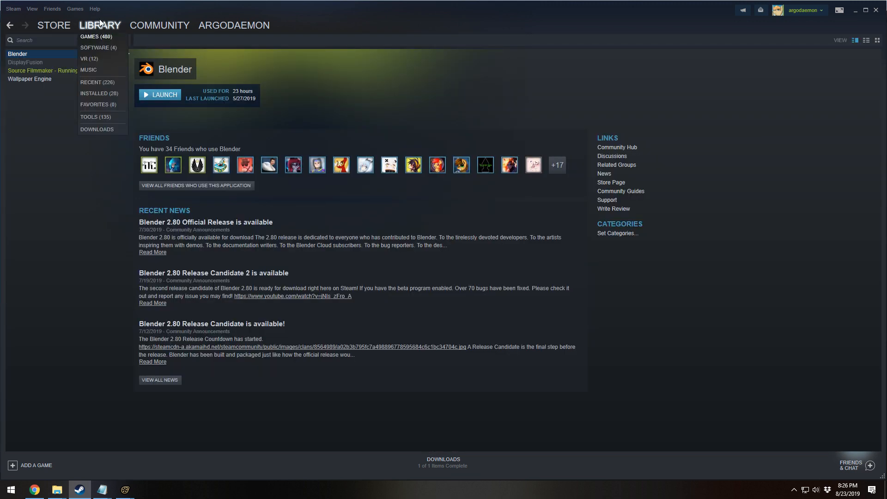
right_click(42, 69)
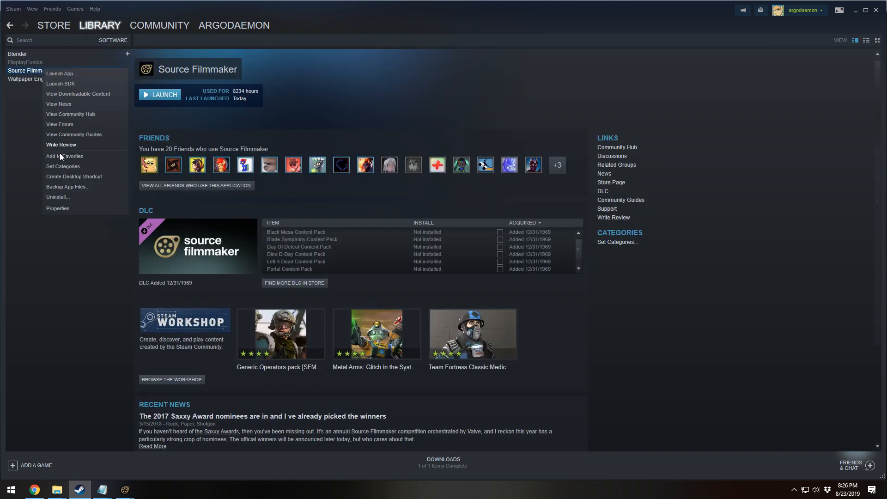
left_click(56, 209)
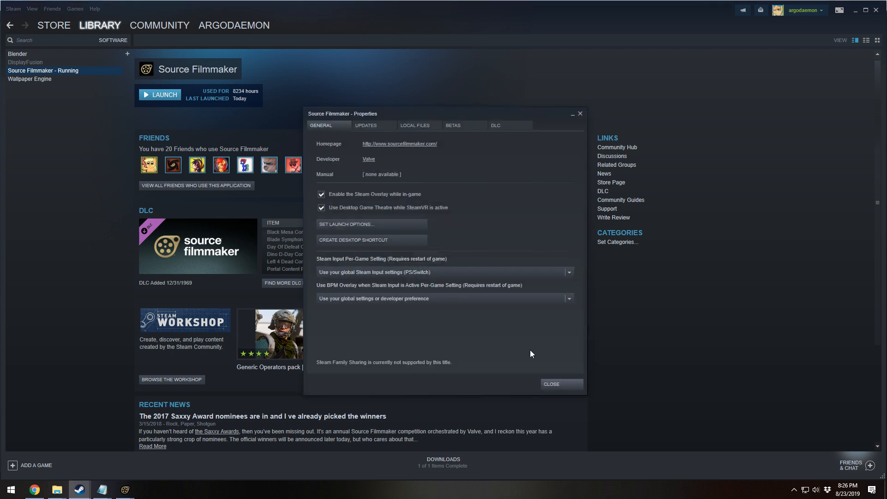
left_click(361, 225)
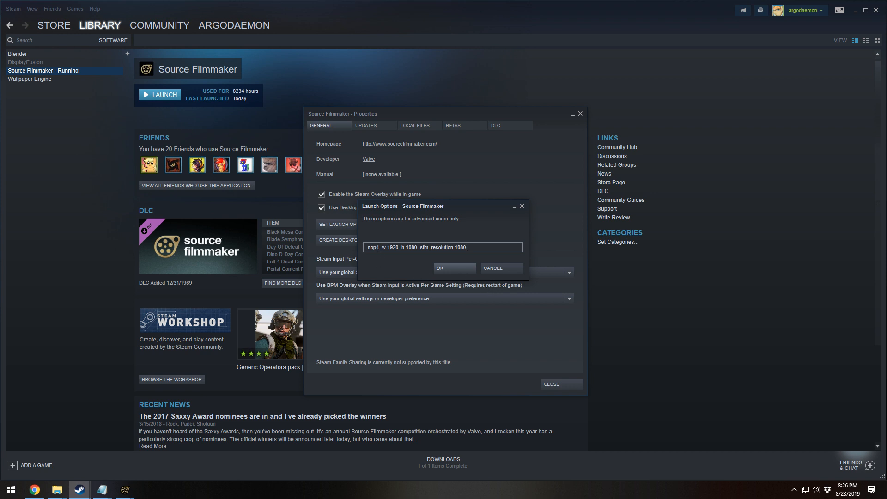
left_click_drag(379, 247, 321, 246)
- Return to Source Filmmaker, cancel the movie export, and show the Particle Editor Tool before switching back to the main editor
left_click(125, 490)
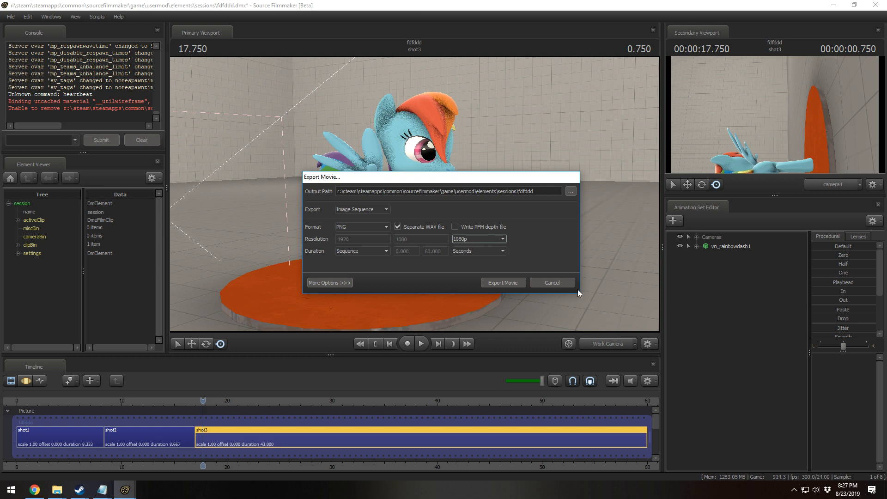
left_click(554, 282)
left_click(57, 18)
mouse_move(68, 17)
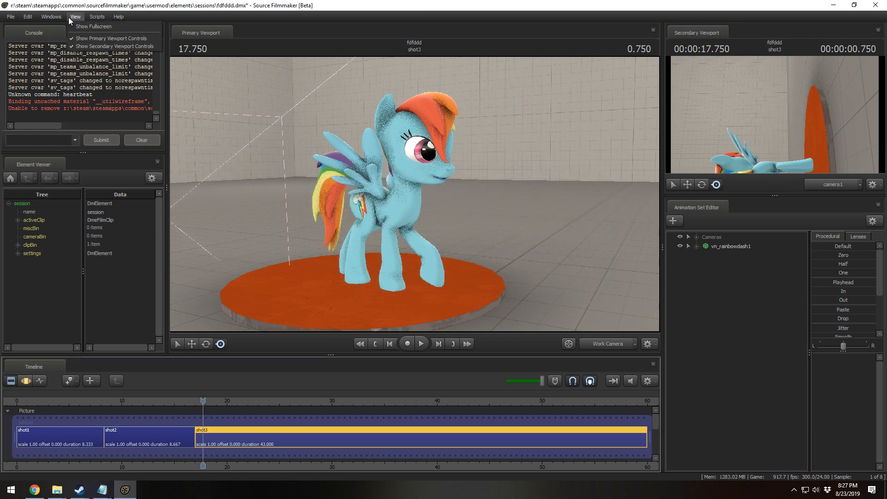
left_click(88, 126)
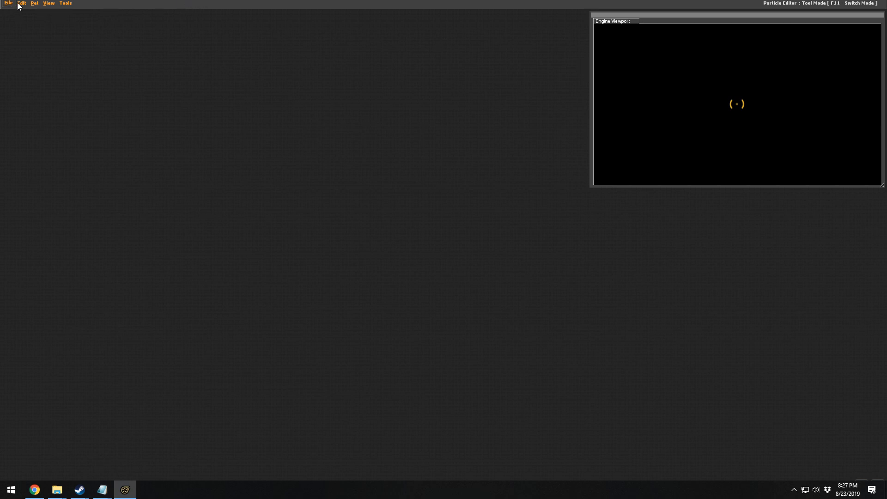
left_click(70, 4)
left_click(72, 12)
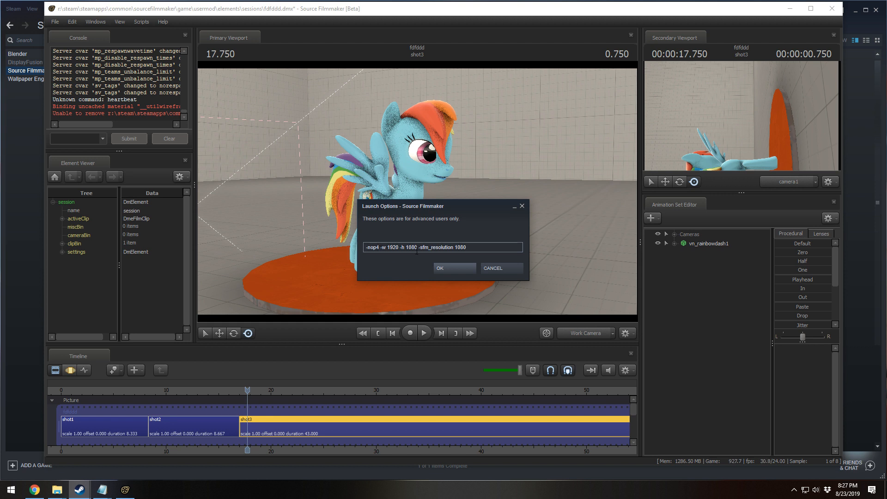
- Highlight the -w 1920 -h 1080 and -sfm_resolution 1080 parameters in Source Filmmaker's Steam launch options
left_click_drag(379, 247, 475, 248)
left_click(475, 248)
left_click_drag(418, 244, 471, 247)
left_click_drag(416, 249, 380, 245)
left_click(336, 2)
left_click(494, 269)
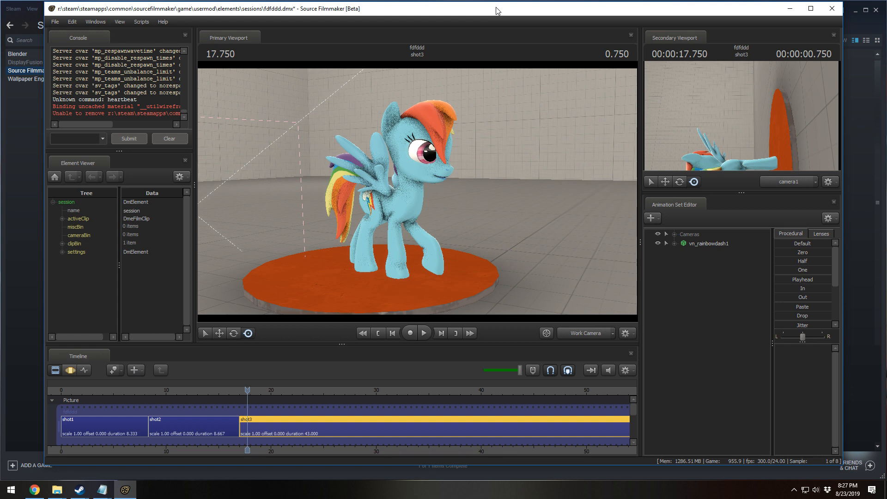
- Enter game mode, check the resolution setting in the game's video options, cancel them, and return to the editor
left_click_drag(345, 227, 417, 191)
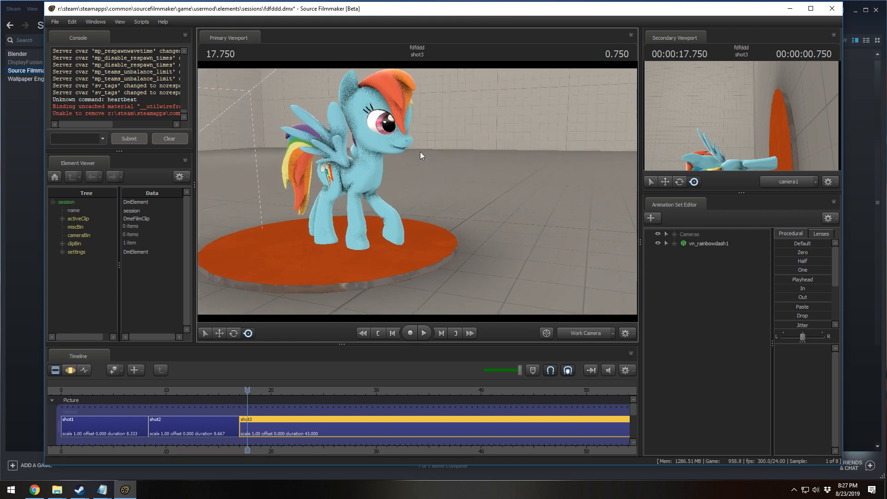
key("F11")
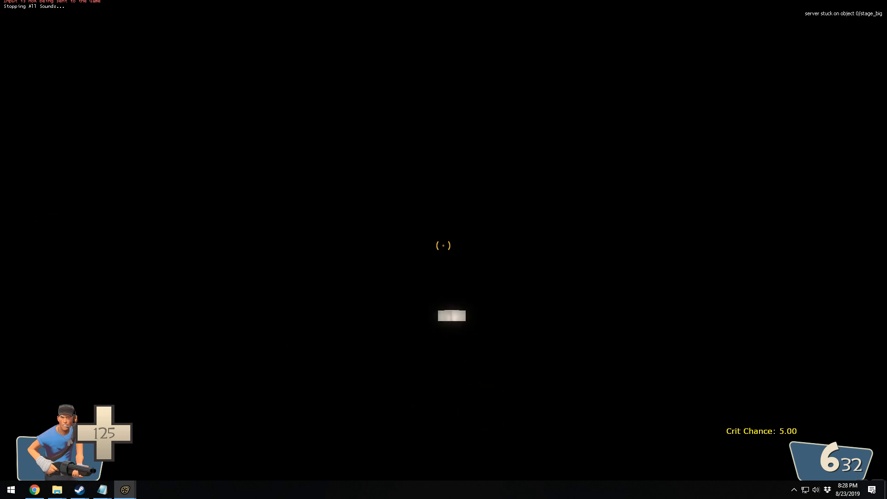
key("d")
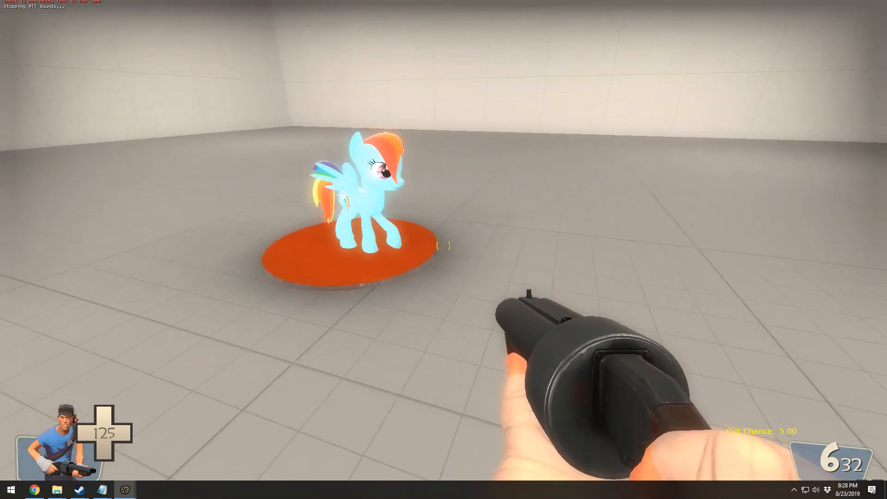
key("Escape")
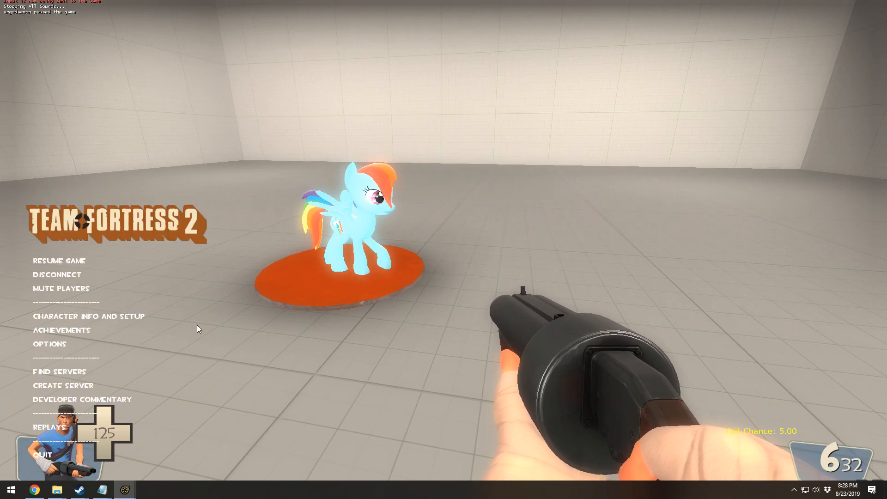
left_click(54, 345)
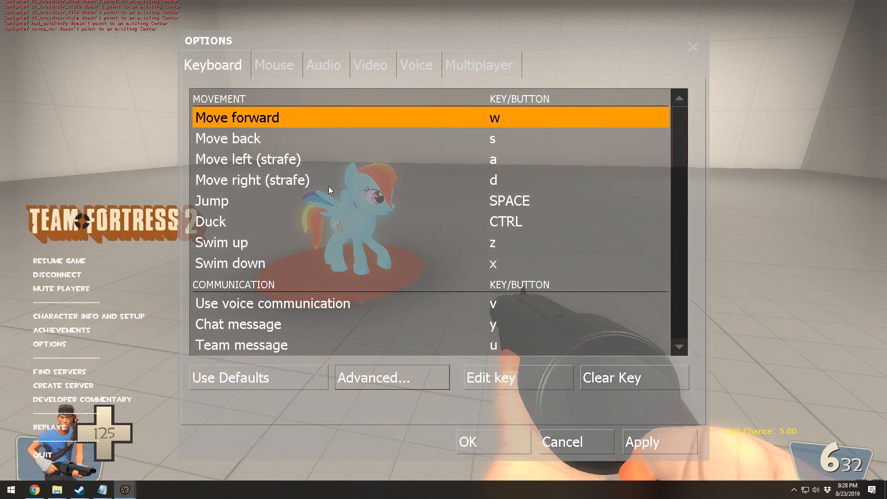
left_click(360, 64)
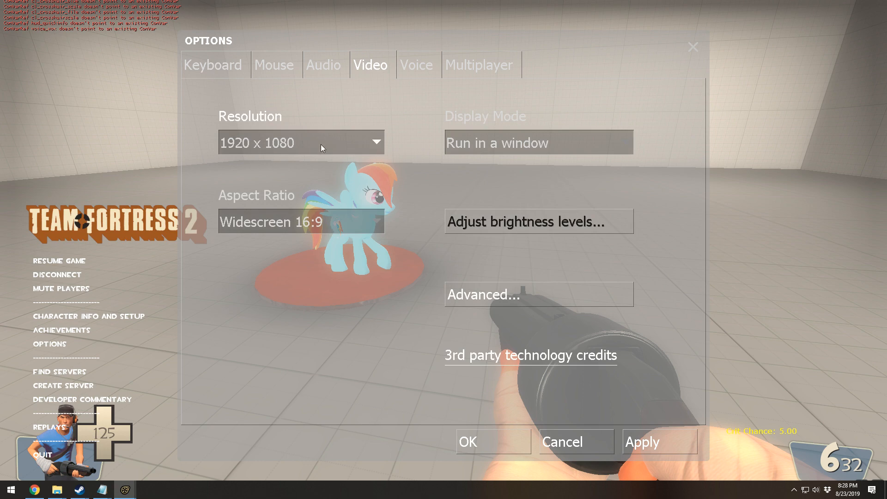
left_click(542, 443)
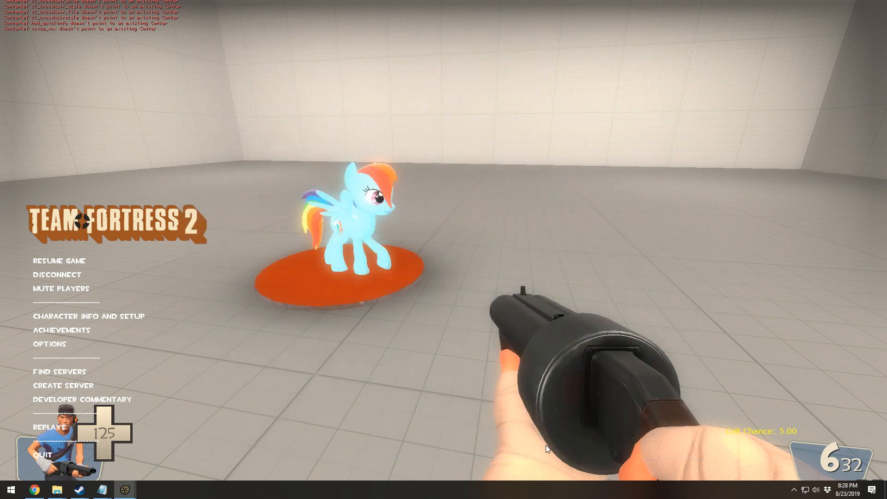
key("F11")
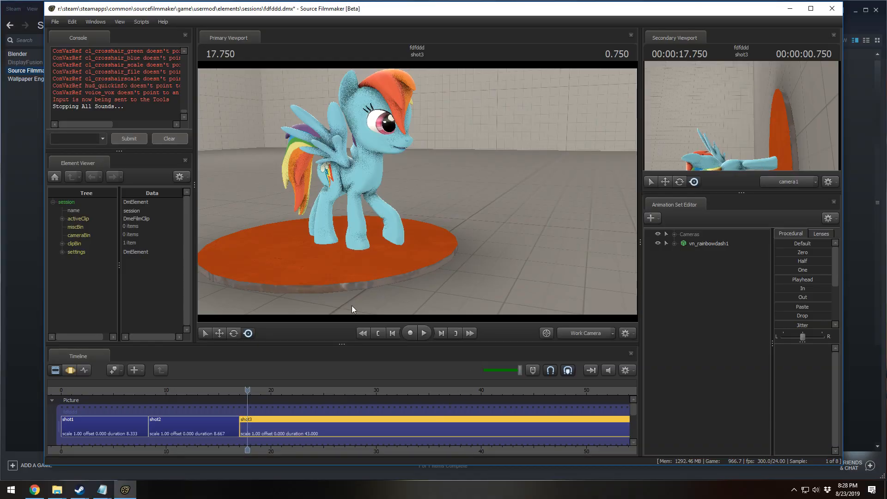
- Try 720 as the -sfm_resolution value in the Steam launch options and restore it to 1080
key("alt+Tab")
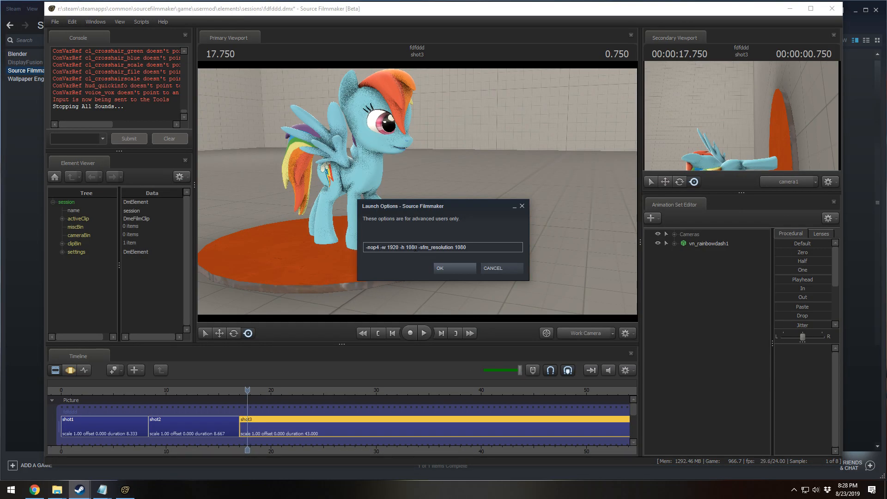
left_click_drag(418, 247, 472, 246)
left_click(471, 246)
double_click(460, 247)
type("720")
key("BackSpace")
key("BackSpace")
type("108")
left_click(372, 21)
- Reframe the pony in the primary viewport and narrow that viewport in favour of the neighbouring Animation Set Editor
left_click_drag(504, 212, 476, 191)
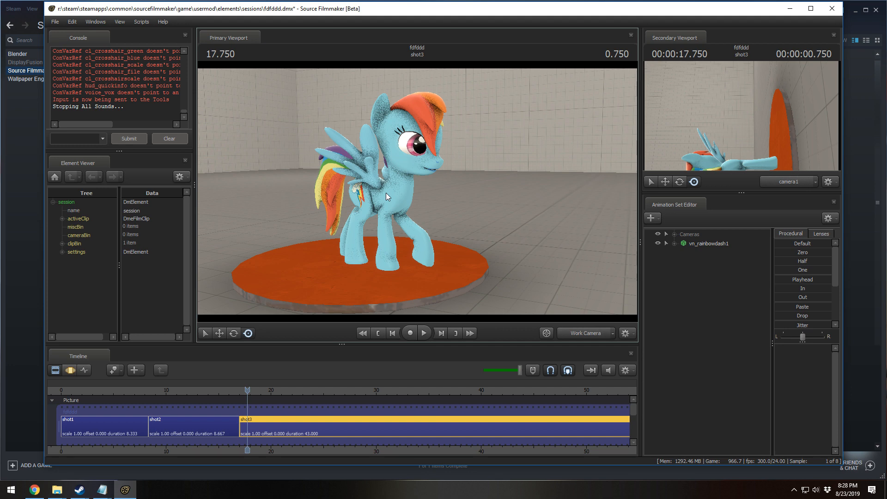
key("alt+Tab")
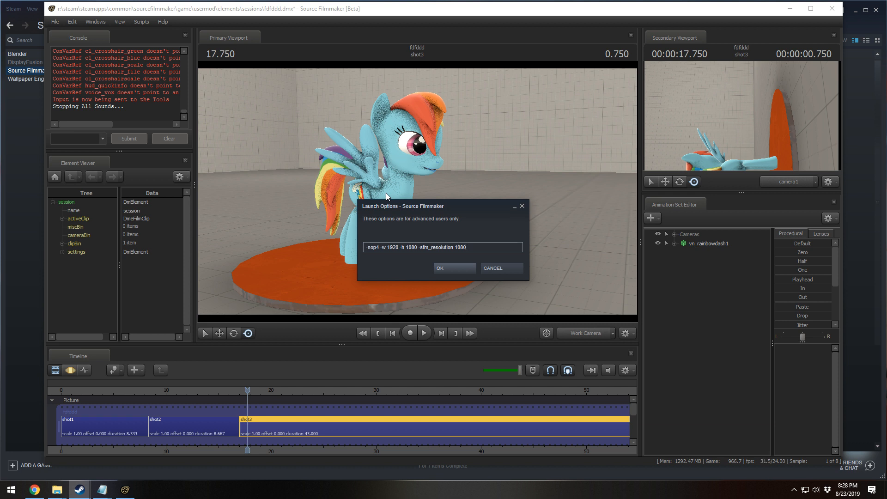
key("Return")
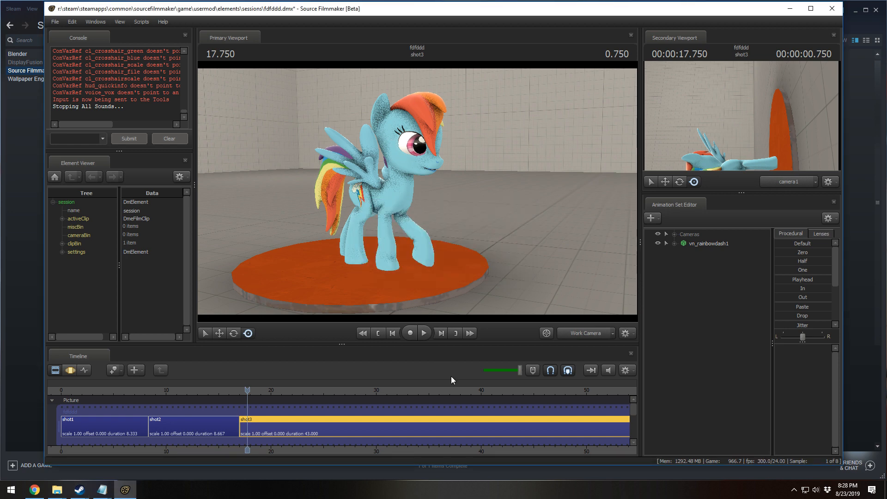
left_click_drag(639, 248, 598, 249)
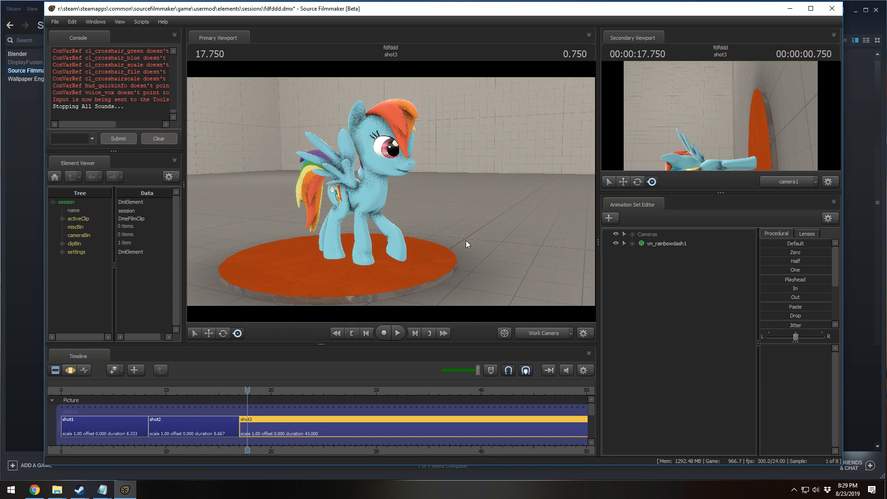
- Try 2160 as the -sfm_resolution value in the Steam launch options and cancel the change
key("alt+Tab")
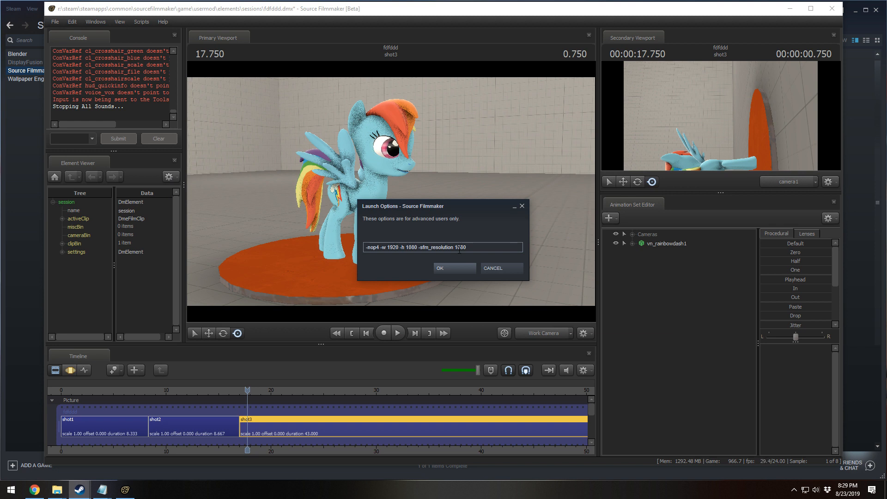
double_click(460, 247)
type("216")
left_click(493, 268)
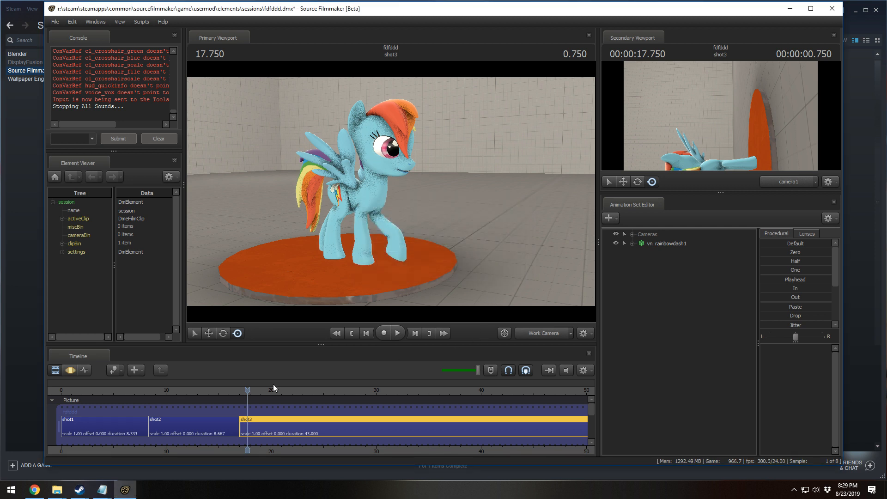
- Reopen the movie export settings, review the available resolution presets for the image sequence, and cancel the export
left_click(54, 22)
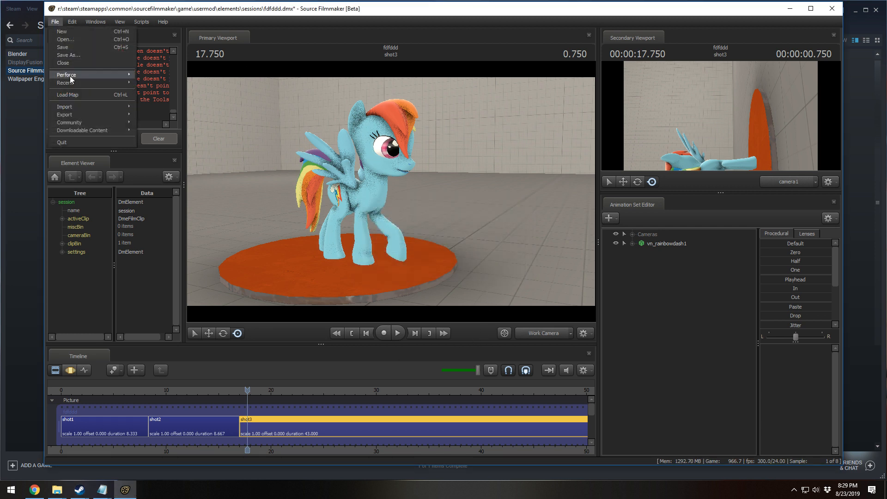
mouse_move(74, 108)
left_click(148, 115)
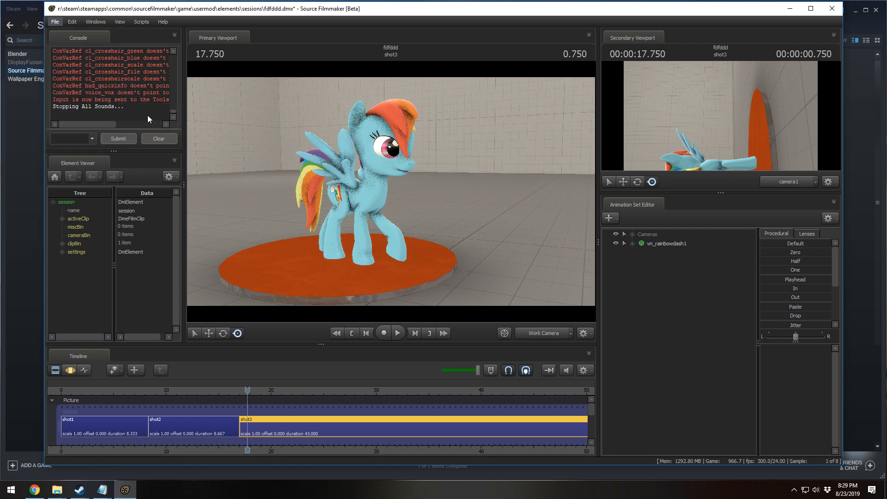
left_click(459, 252)
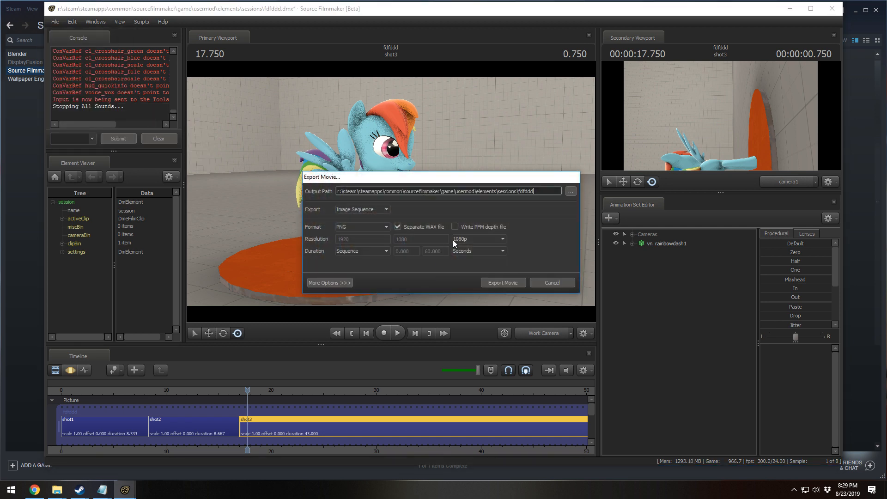
left_click(457, 239)
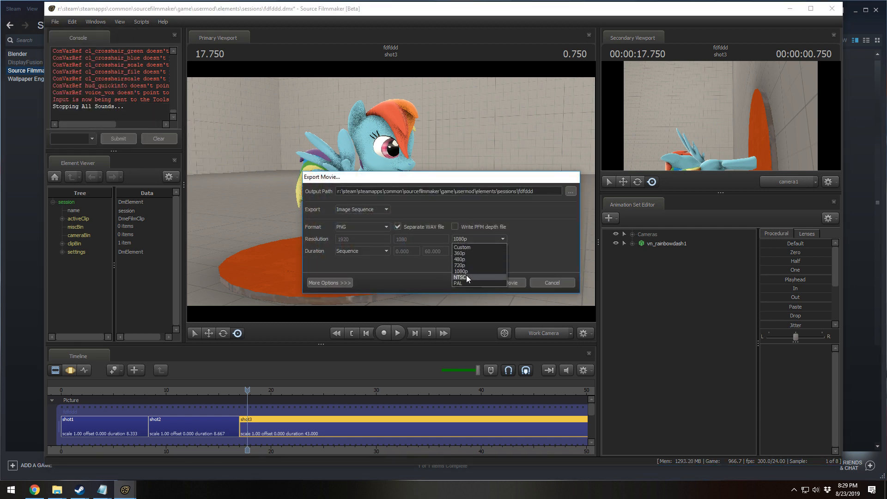
left_click(561, 283)
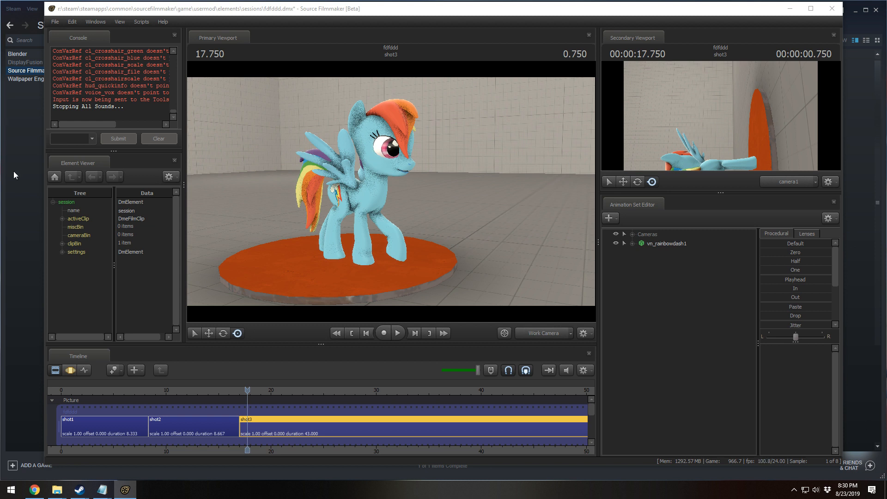
- Run the realisticfog script to show its fog and skybox controls, and close the Realistic Fog window
left_click(141, 22)
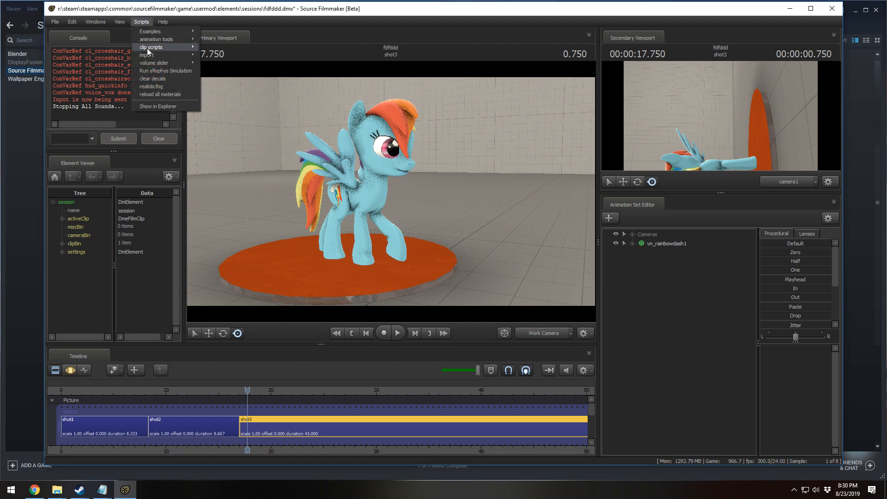
left_click(165, 85)
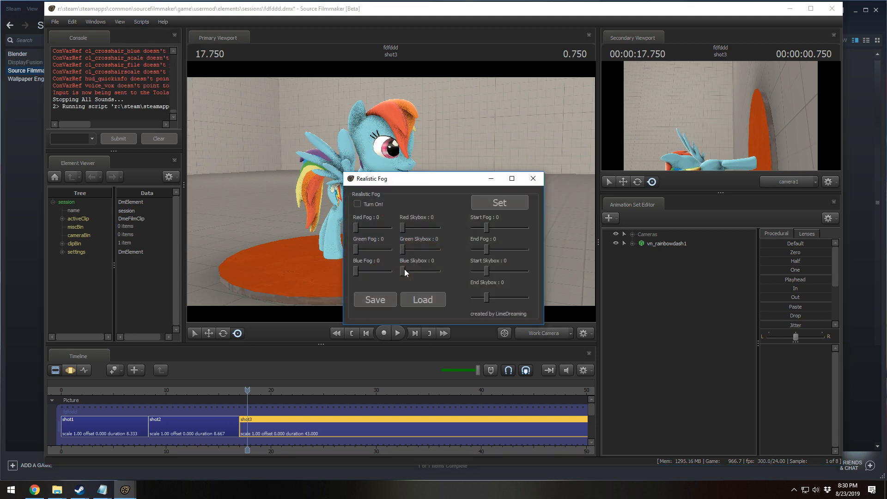
left_click(531, 179)
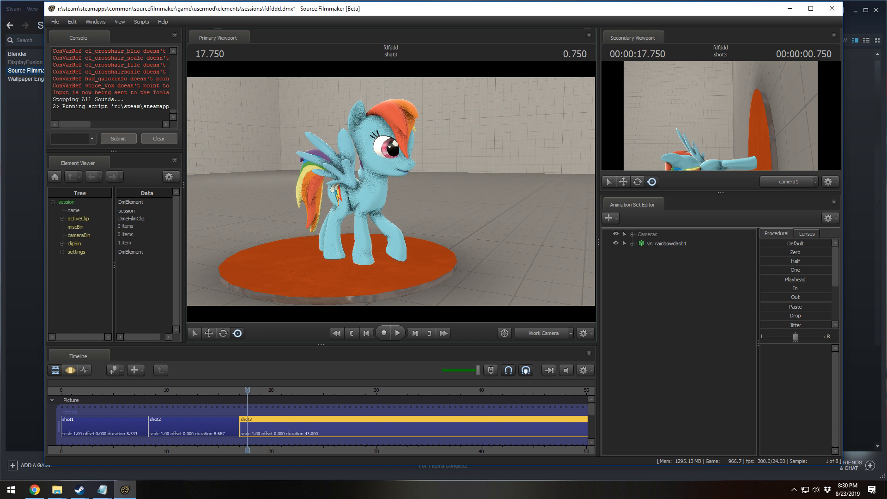
- Open the Particle Editor Tool to show its workspace and engine viewport, and return to the animation session
left_click(76, 23)
mouse_move(94, 24)
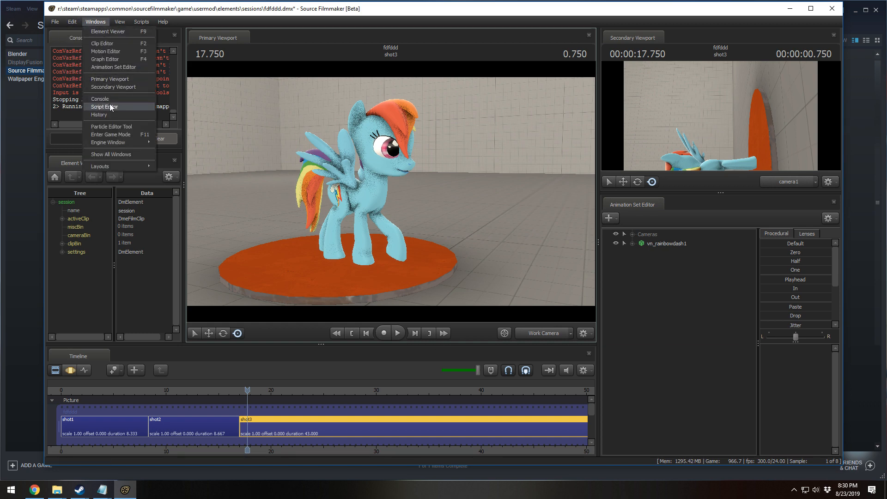
left_click(107, 125)
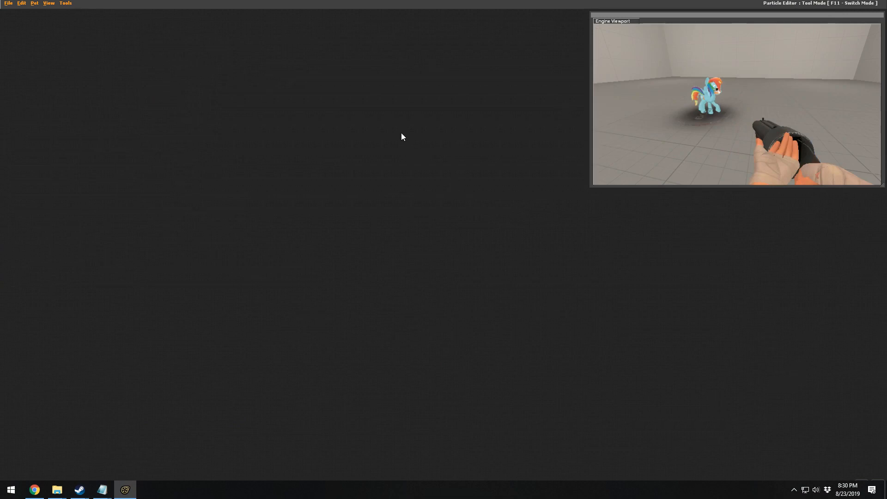
left_click(65, 3)
left_click(74, 14)
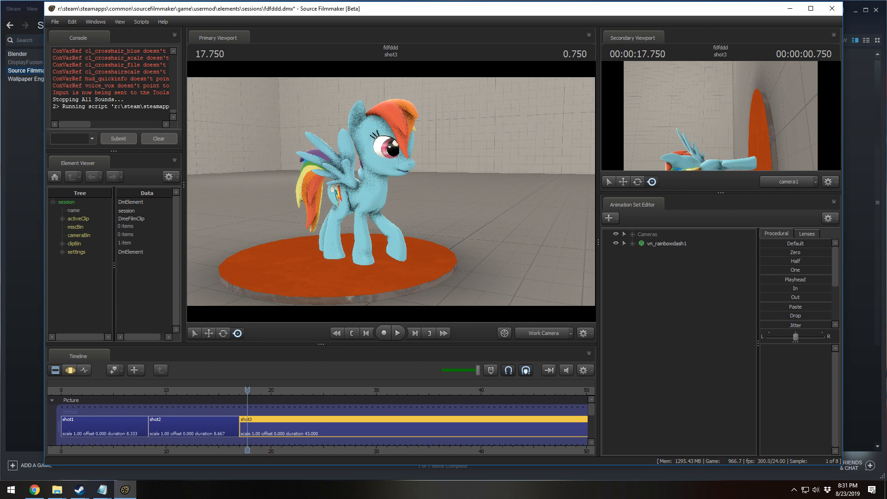
- Show the timeline's Graph Editor and its Motion Editor with the time selection covering the whole timeline, and return to the Clip Editor
key("F3")
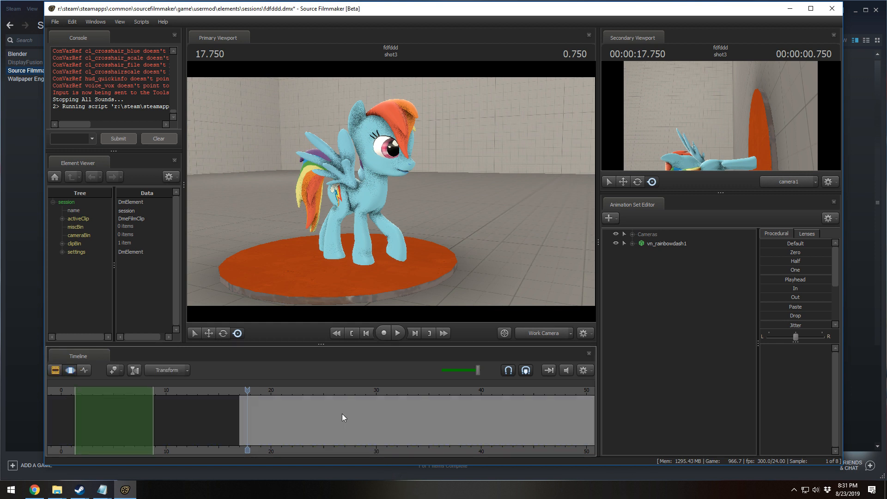
left_click(85, 370)
left_click(69, 370)
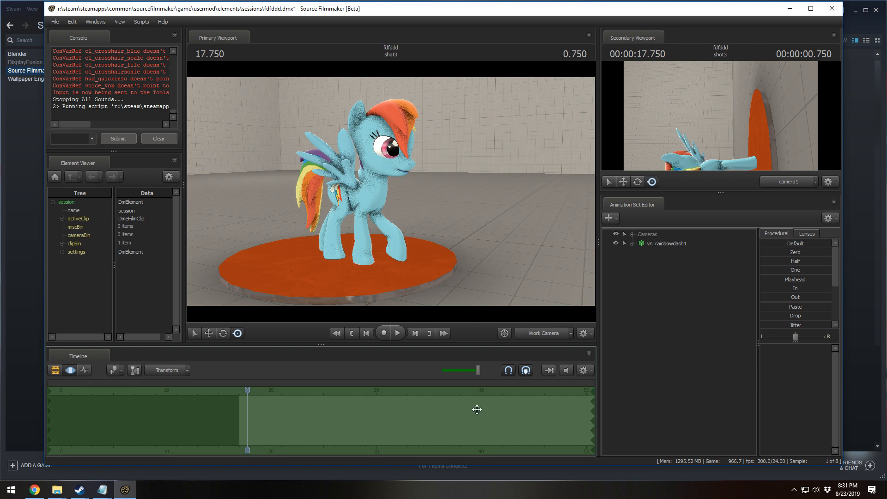
key("ctrl")
key("F2")
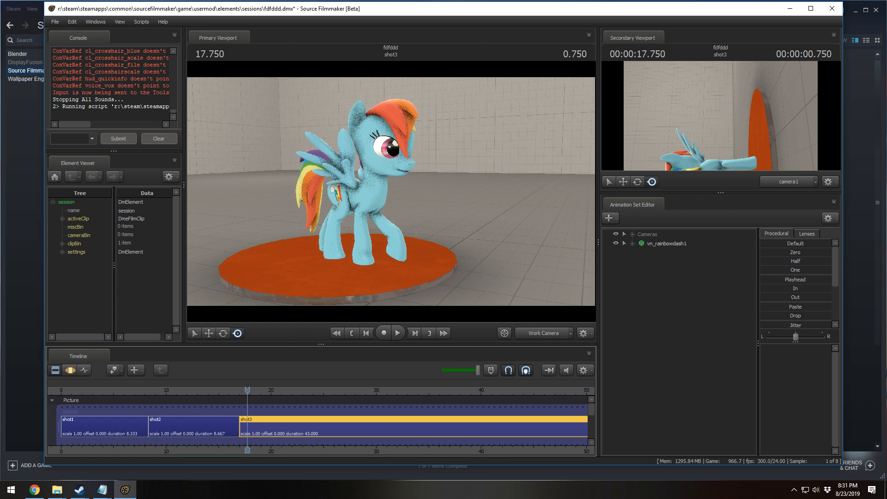
left_click(794, 490)
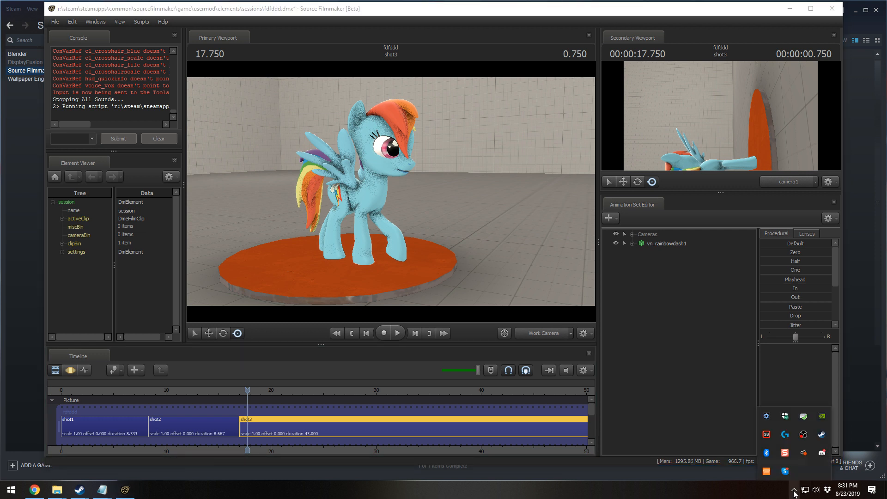
left_click(793, 492)
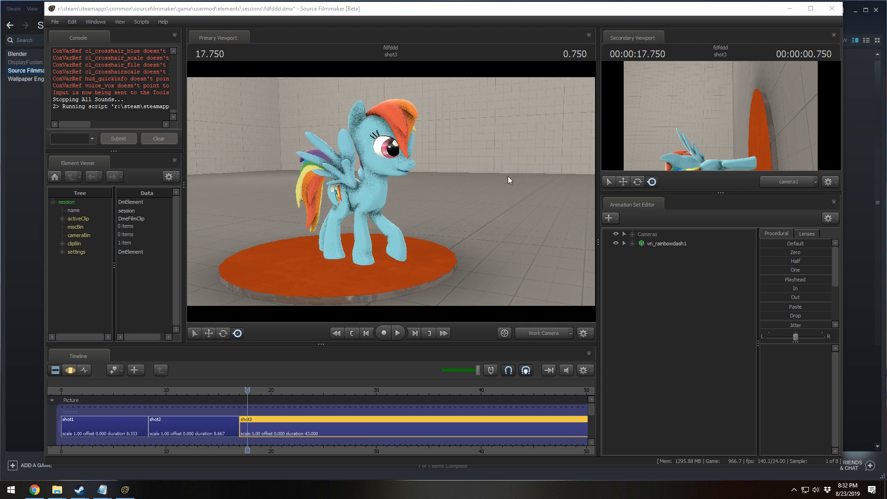
left_click(370, 213)
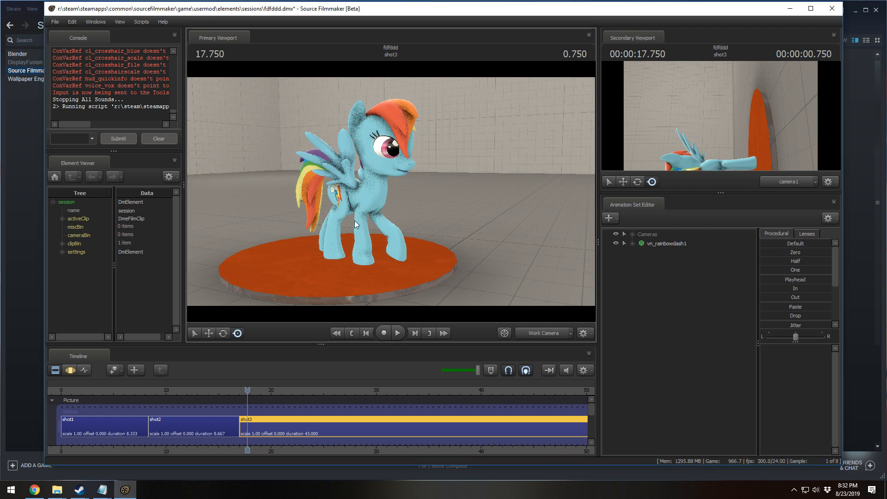